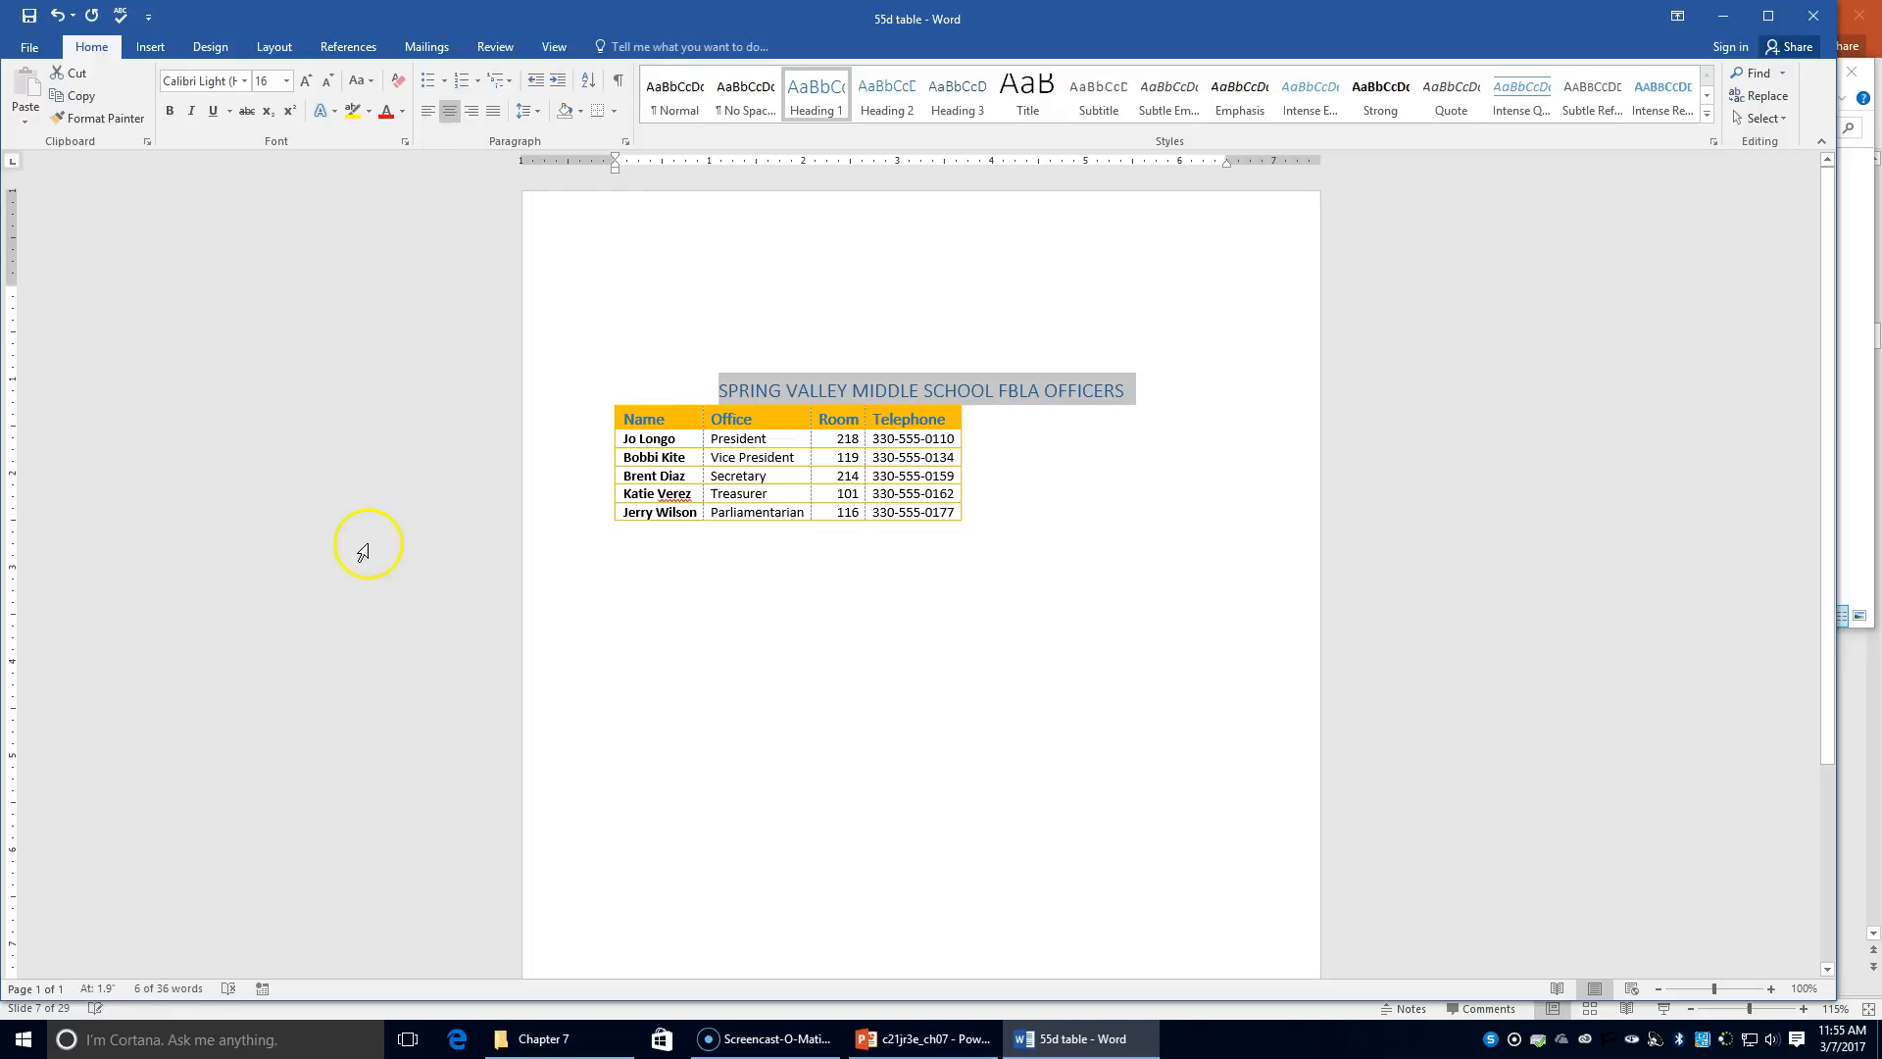
# Step: Delete the blank lines above the FBLA officers title and center the title
pyautogui.click(720, 390)
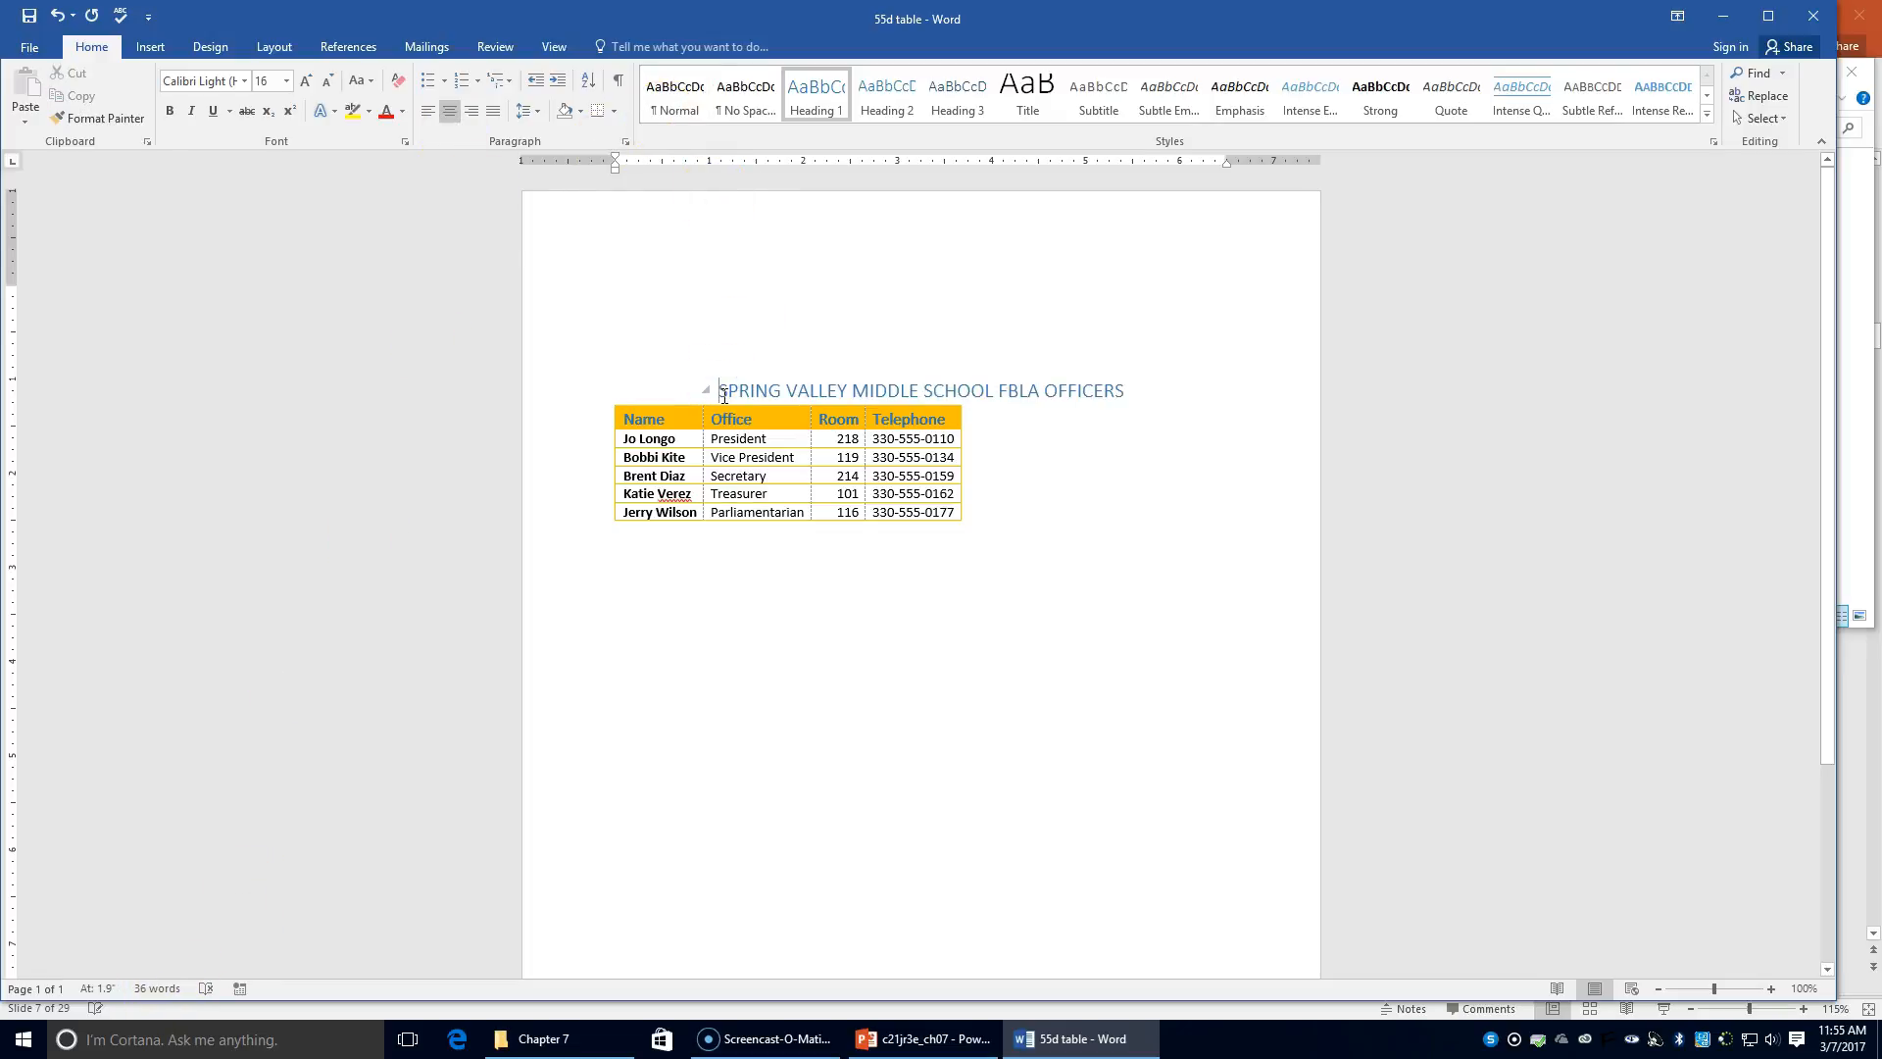
pyautogui.hotkey('ctrl', 'l')
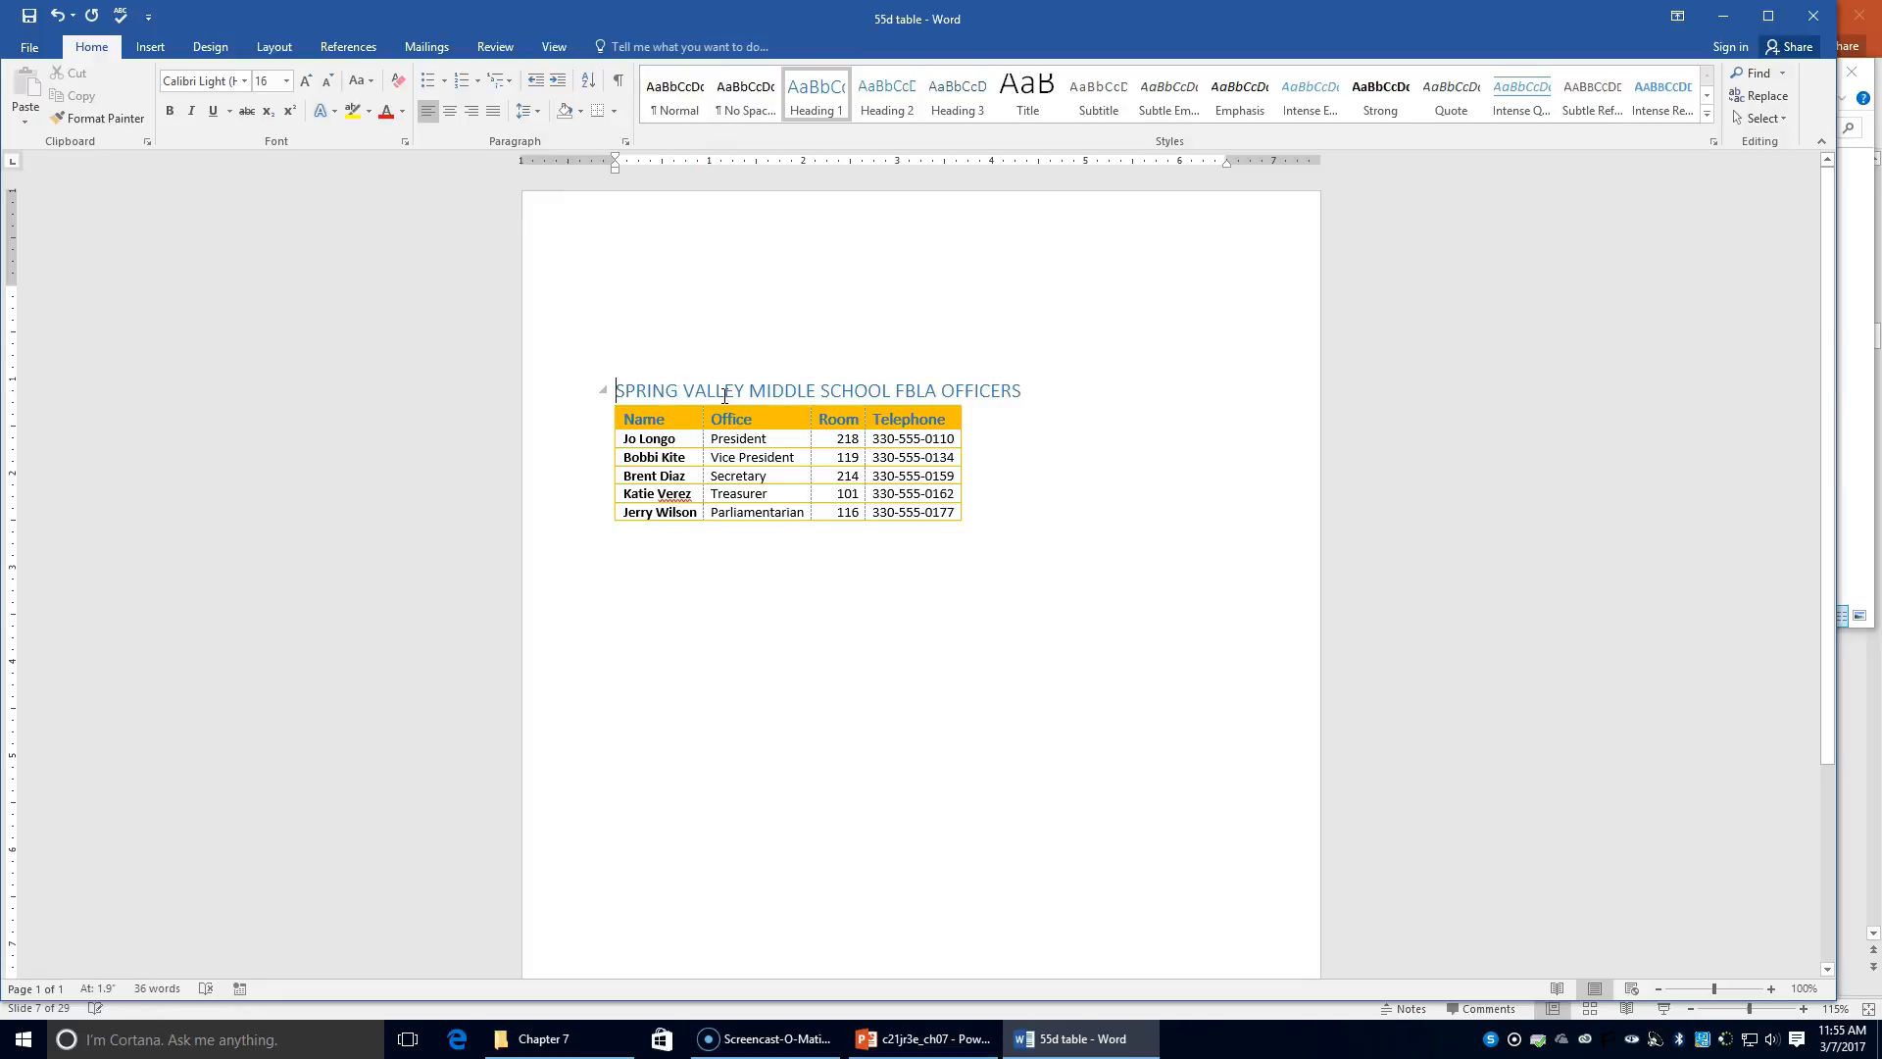
pyautogui.hotkey('ctrl', 'Home')
pyautogui.press('Delete')
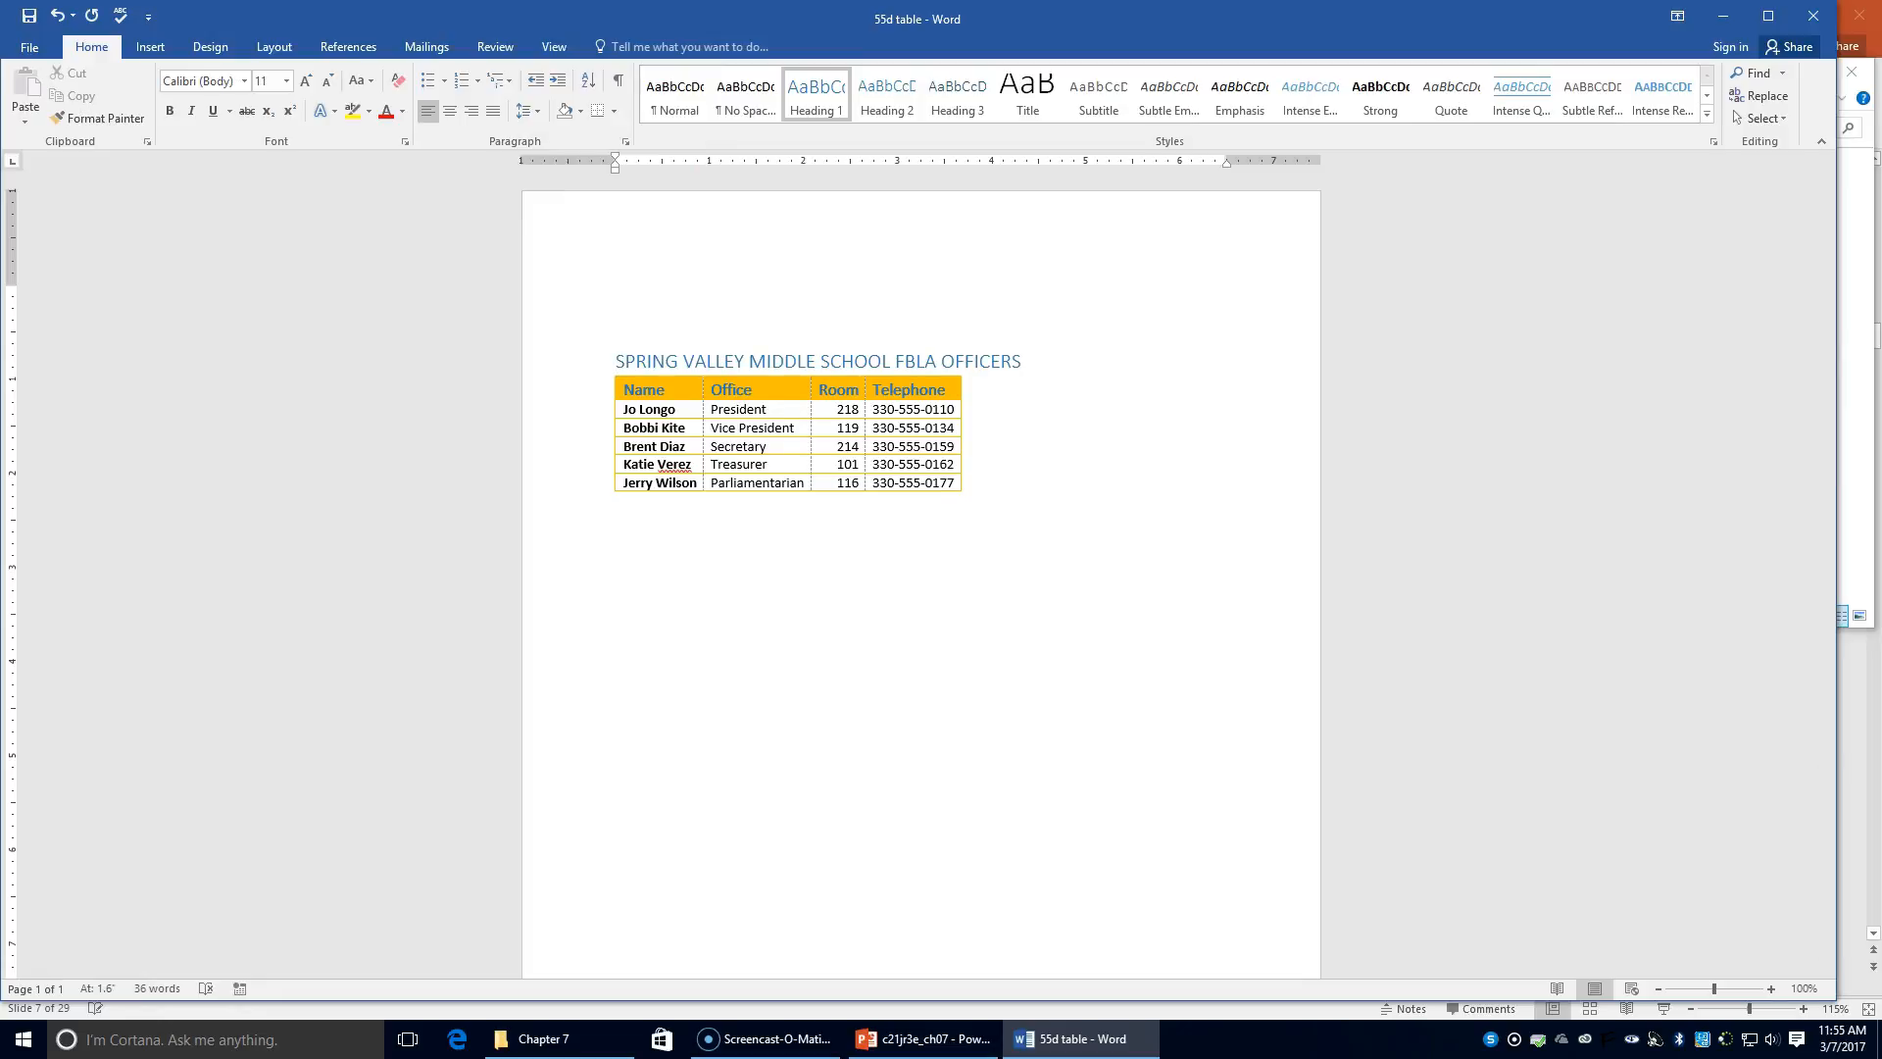
pyautogui.press('Delete')
pyautogui.press('Delete')
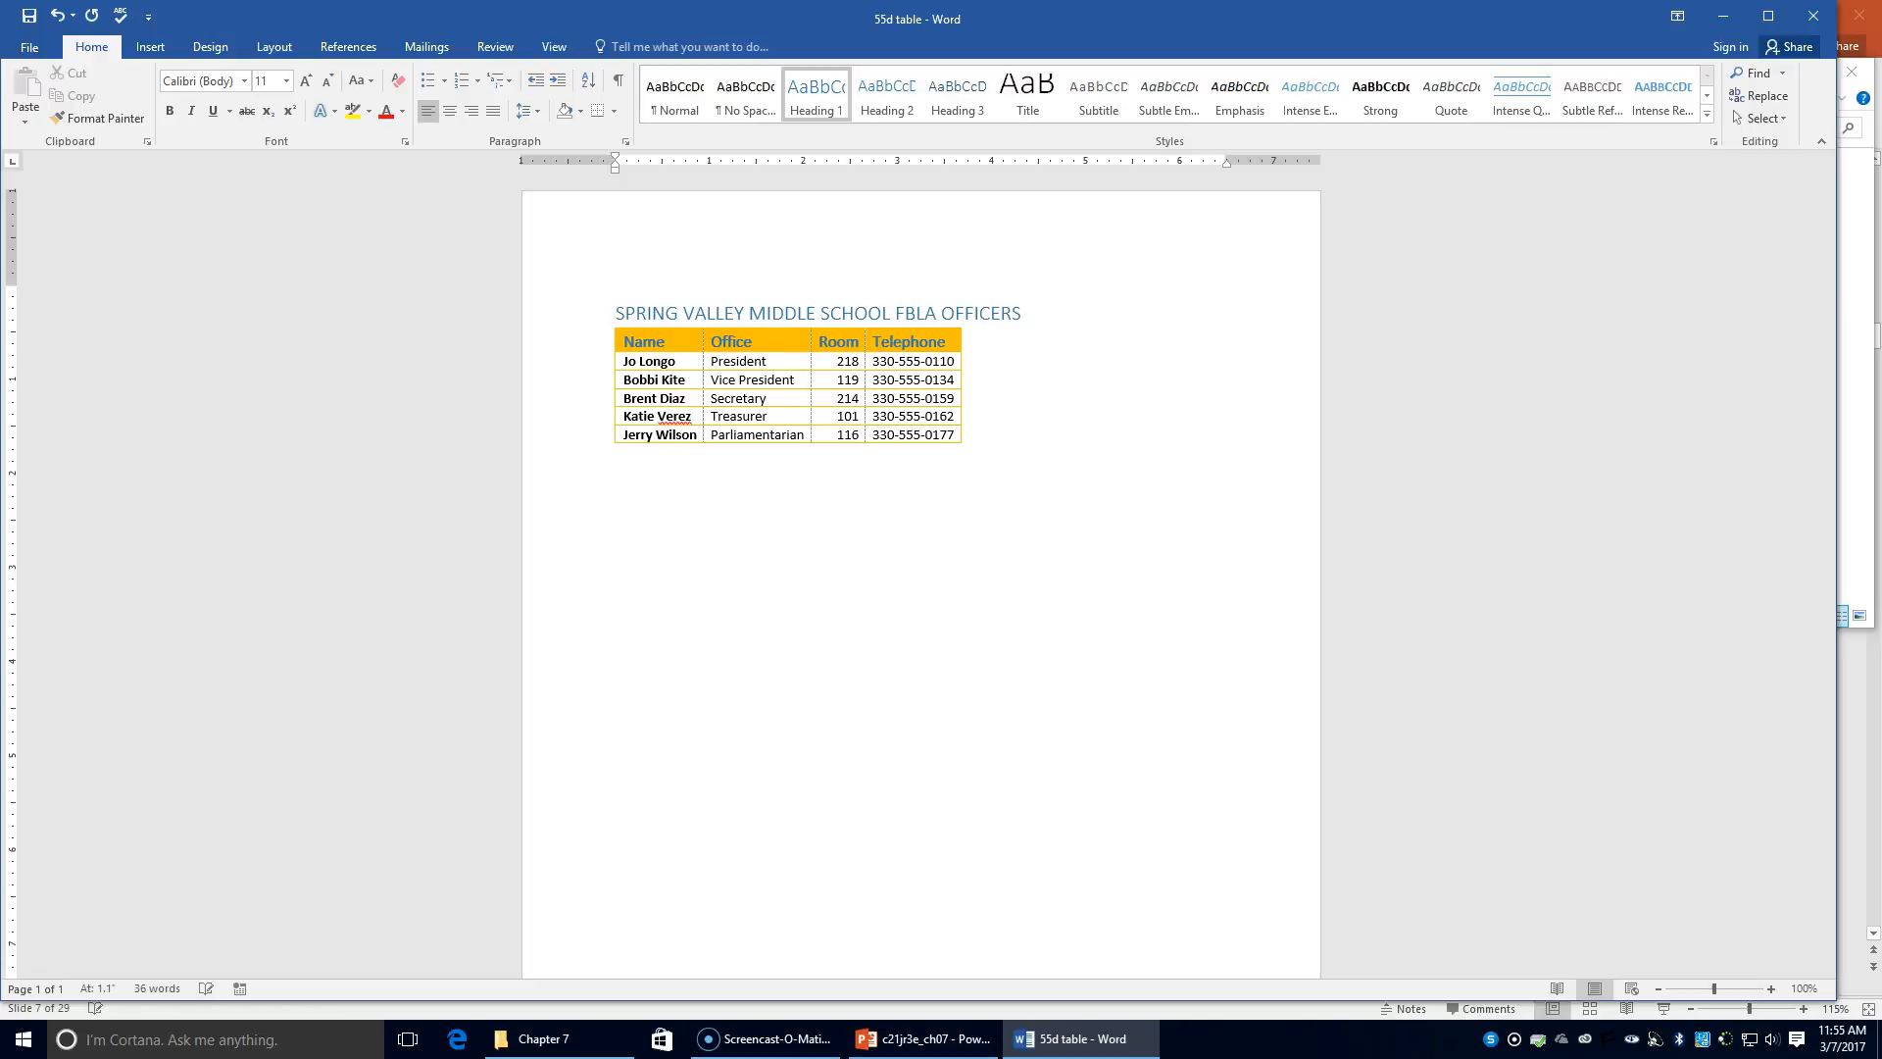
pyautogui.click(449, 111)
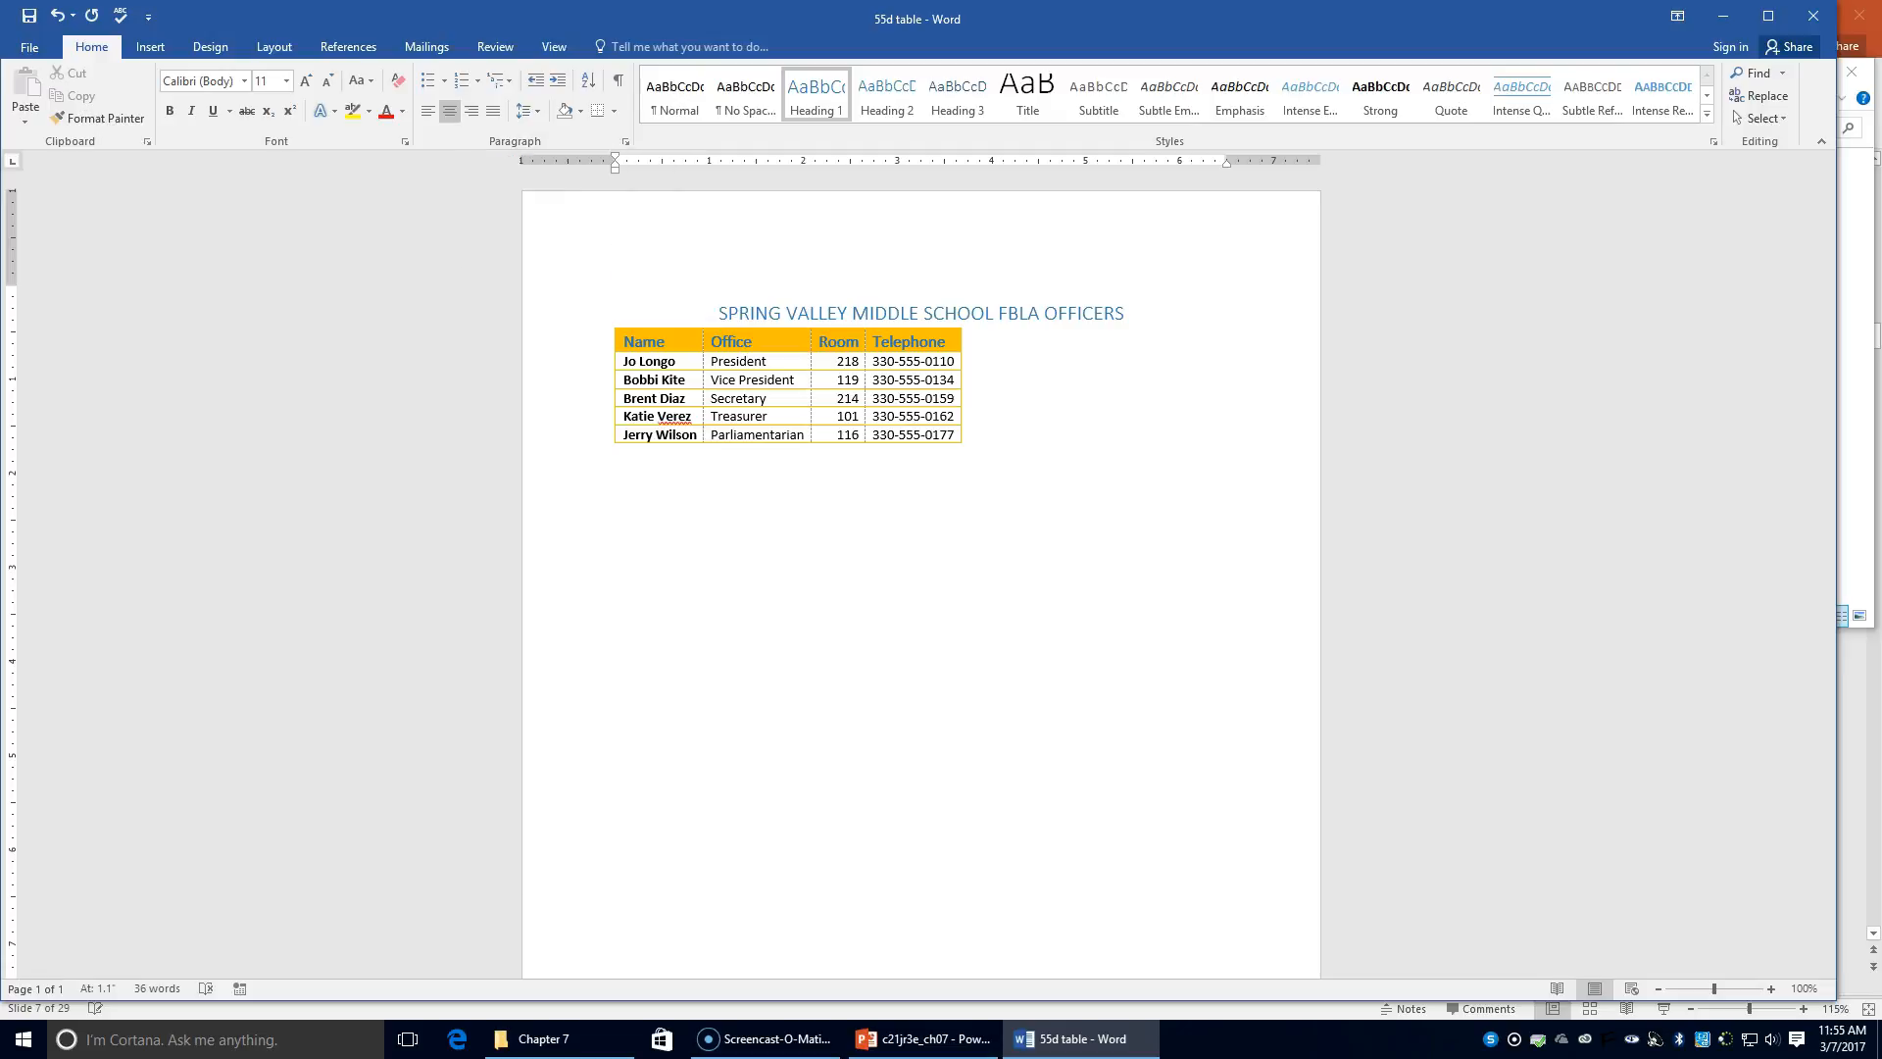
pyautogui.click(275, 45)
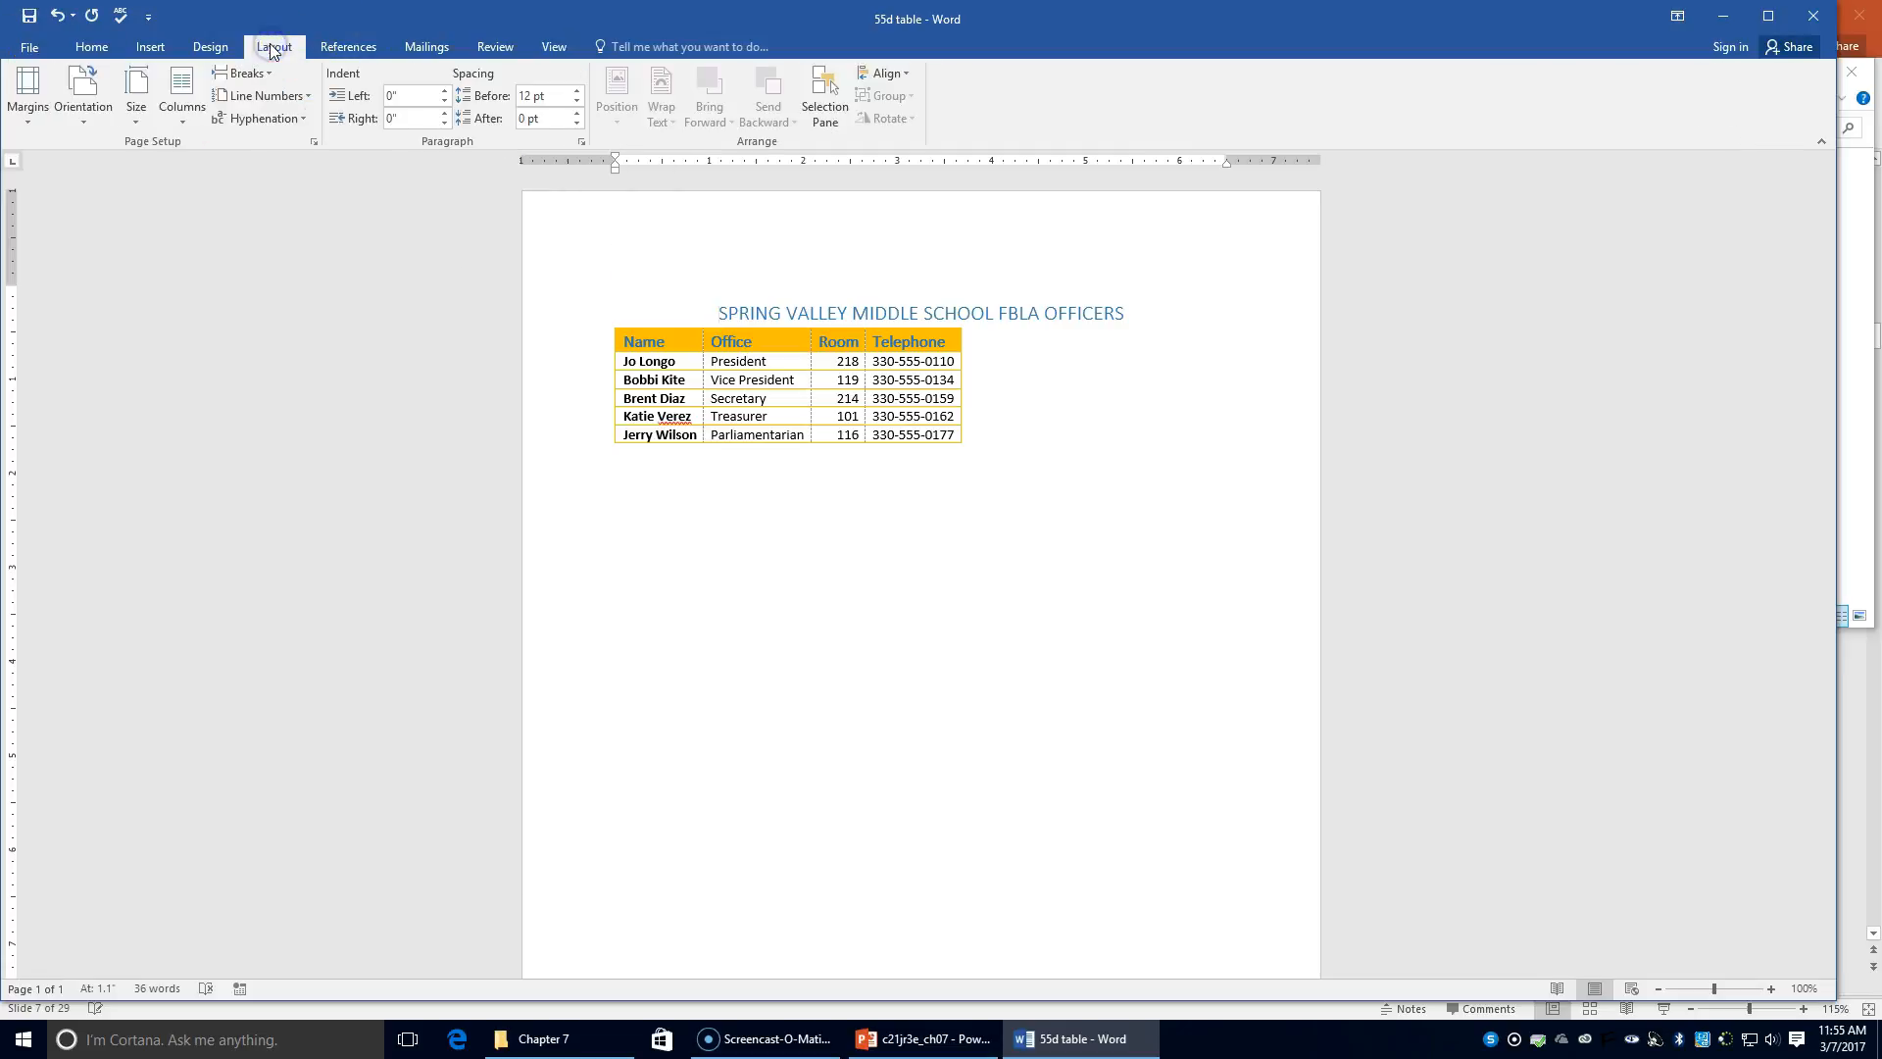
# Step: Set the page's vertical alignment to Center in Page Setup
pyautogui.click(313, 143)
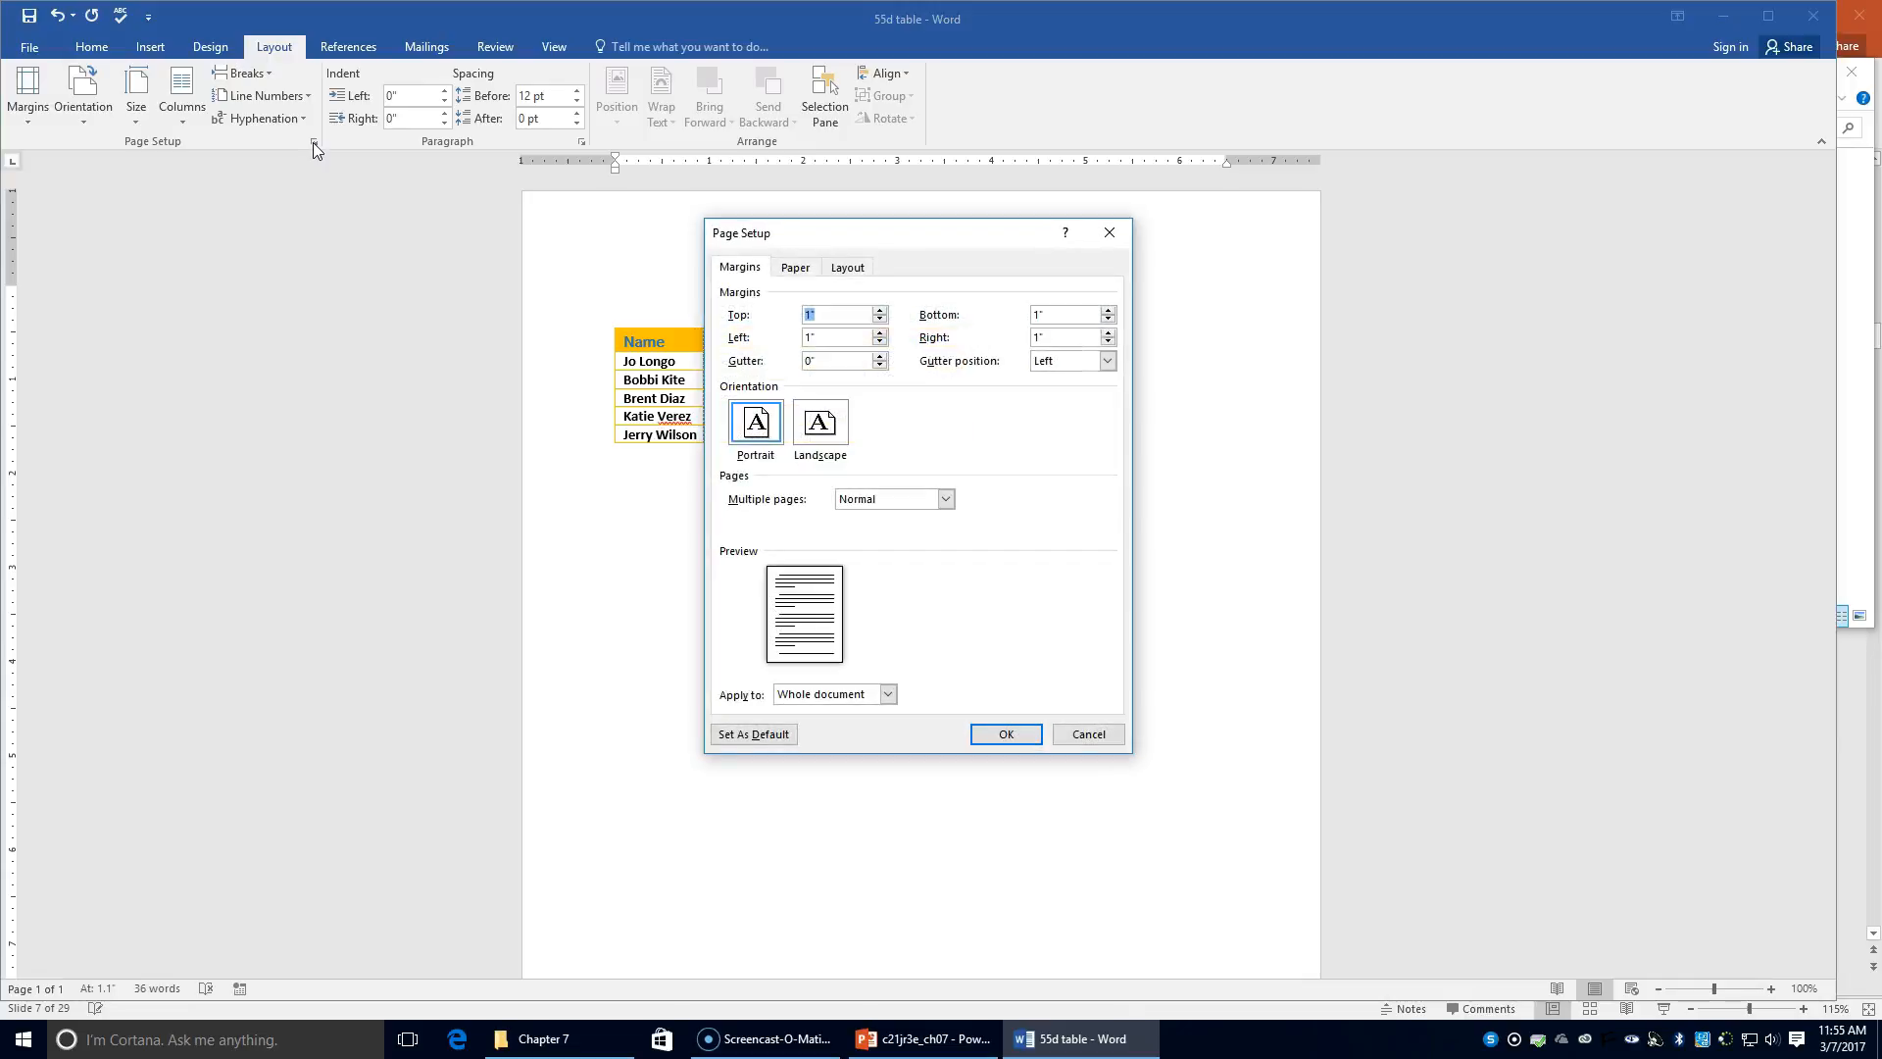
pyautogui.click(838, 271)
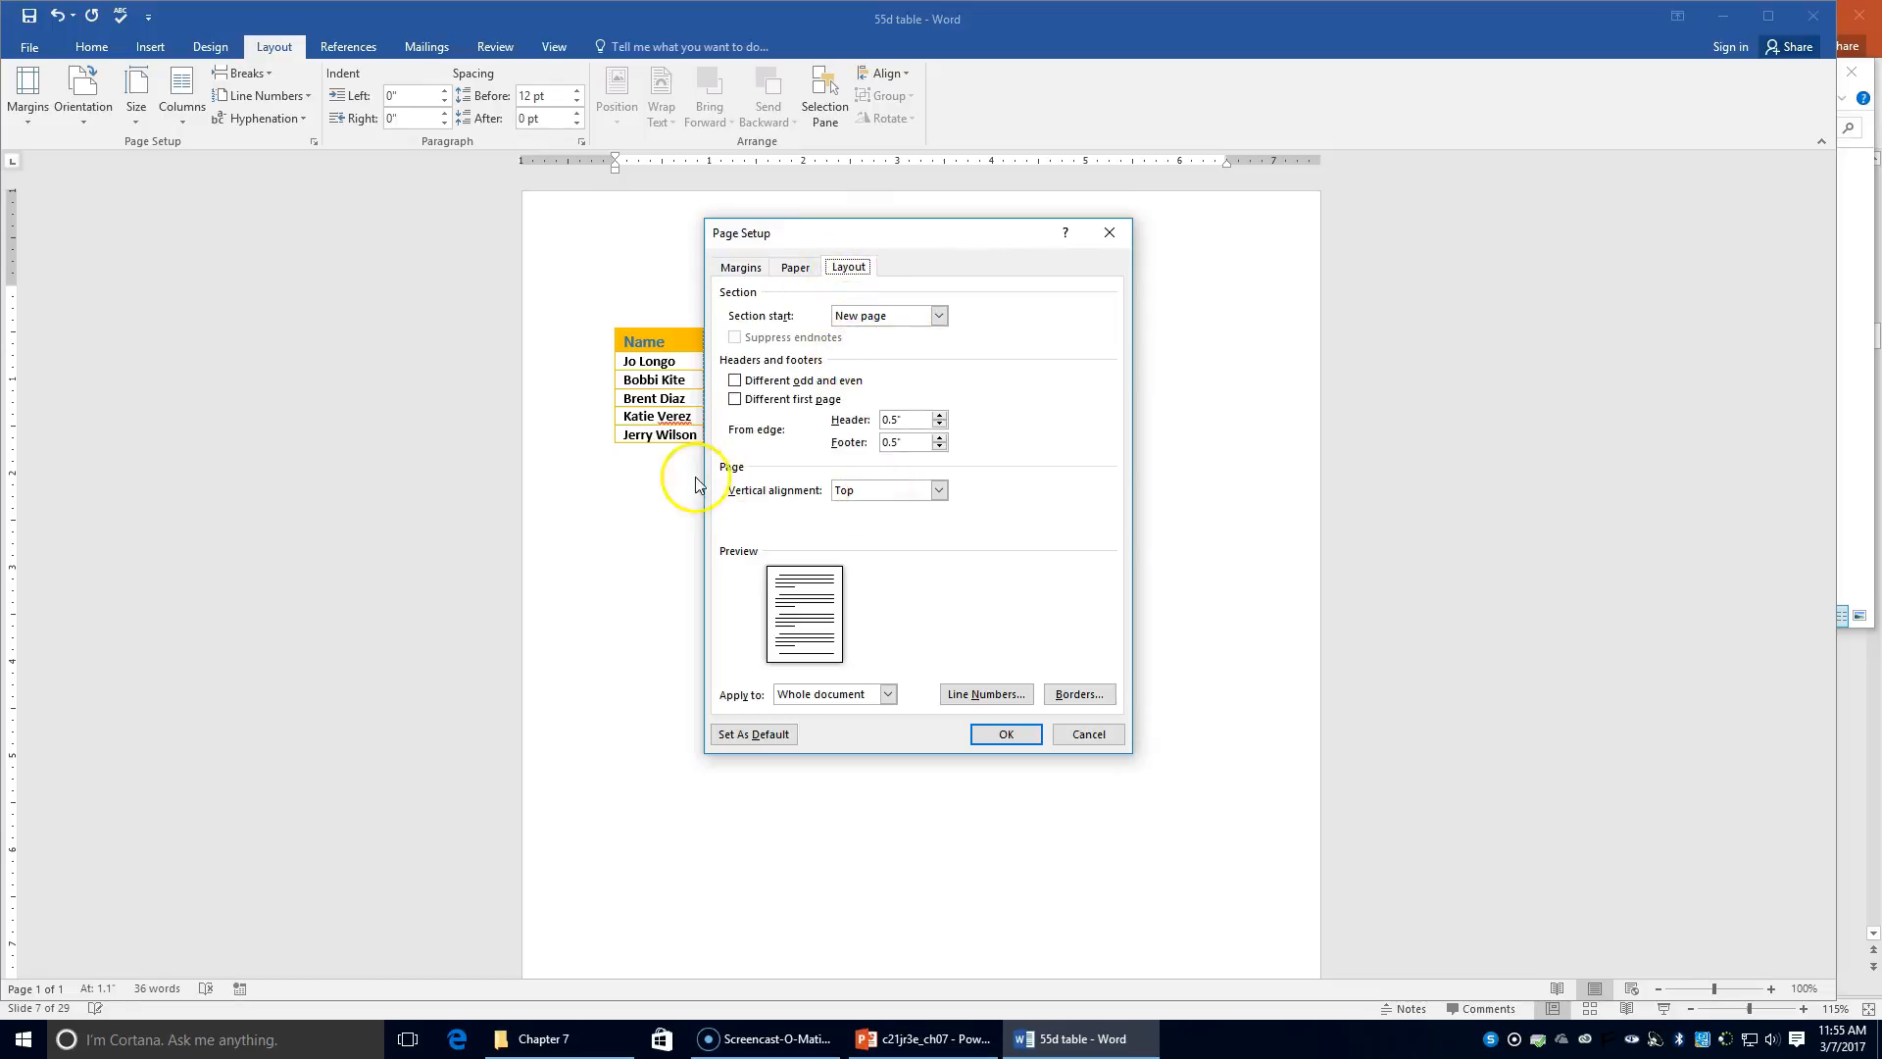
pyautogui.click(949, 493)
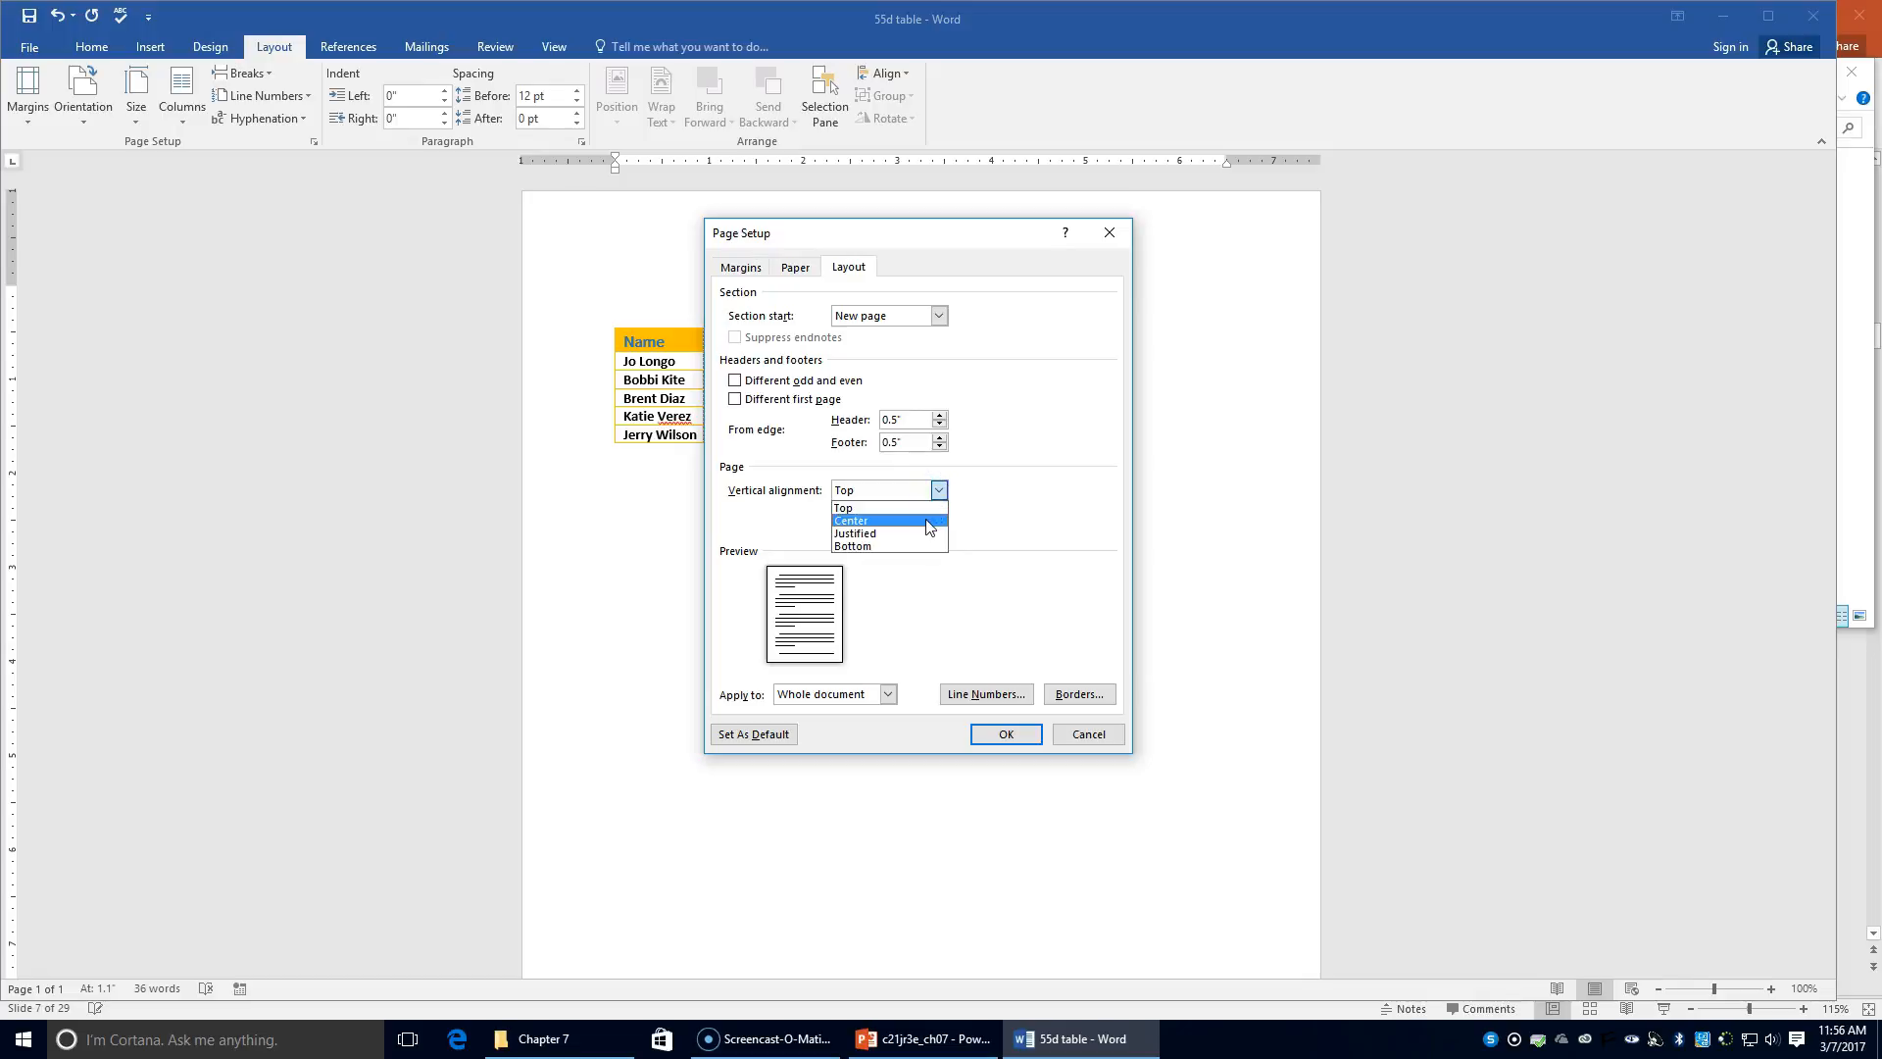
pyautogui.click(928, 523)
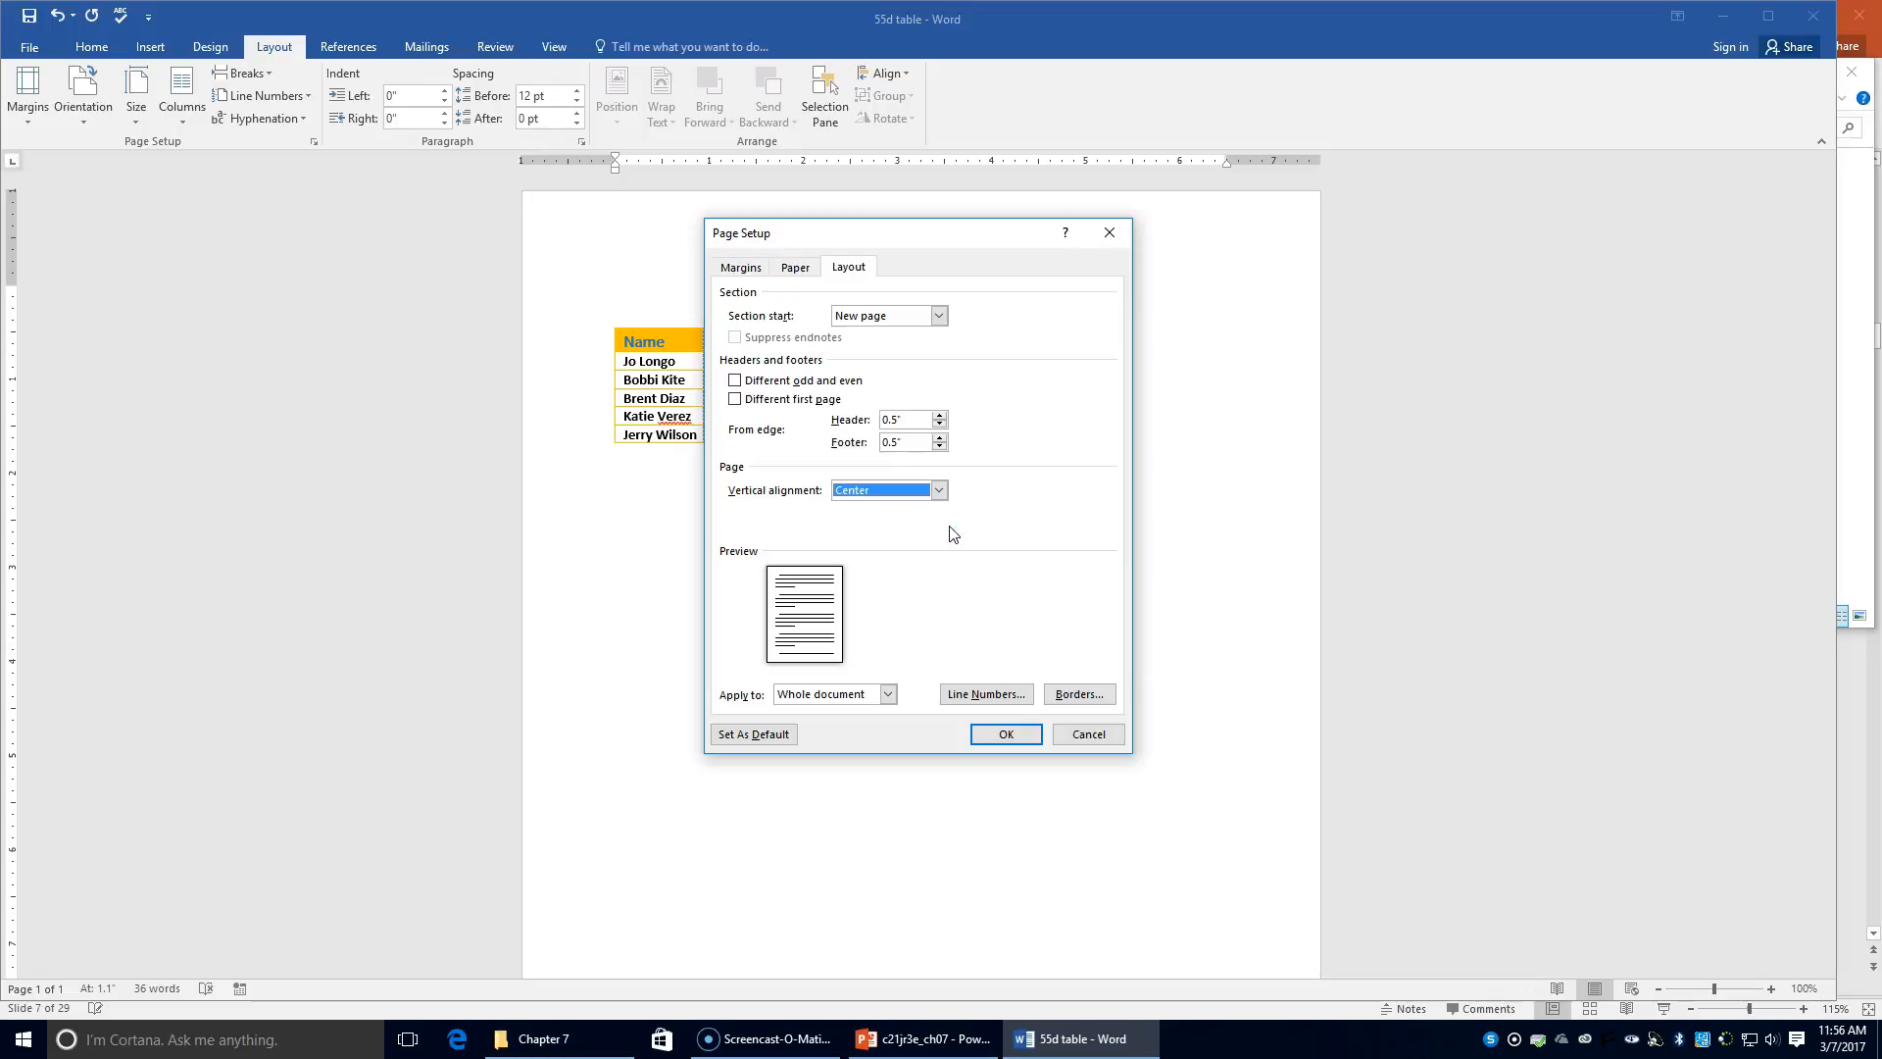
pyautogui.click(1007, 735)
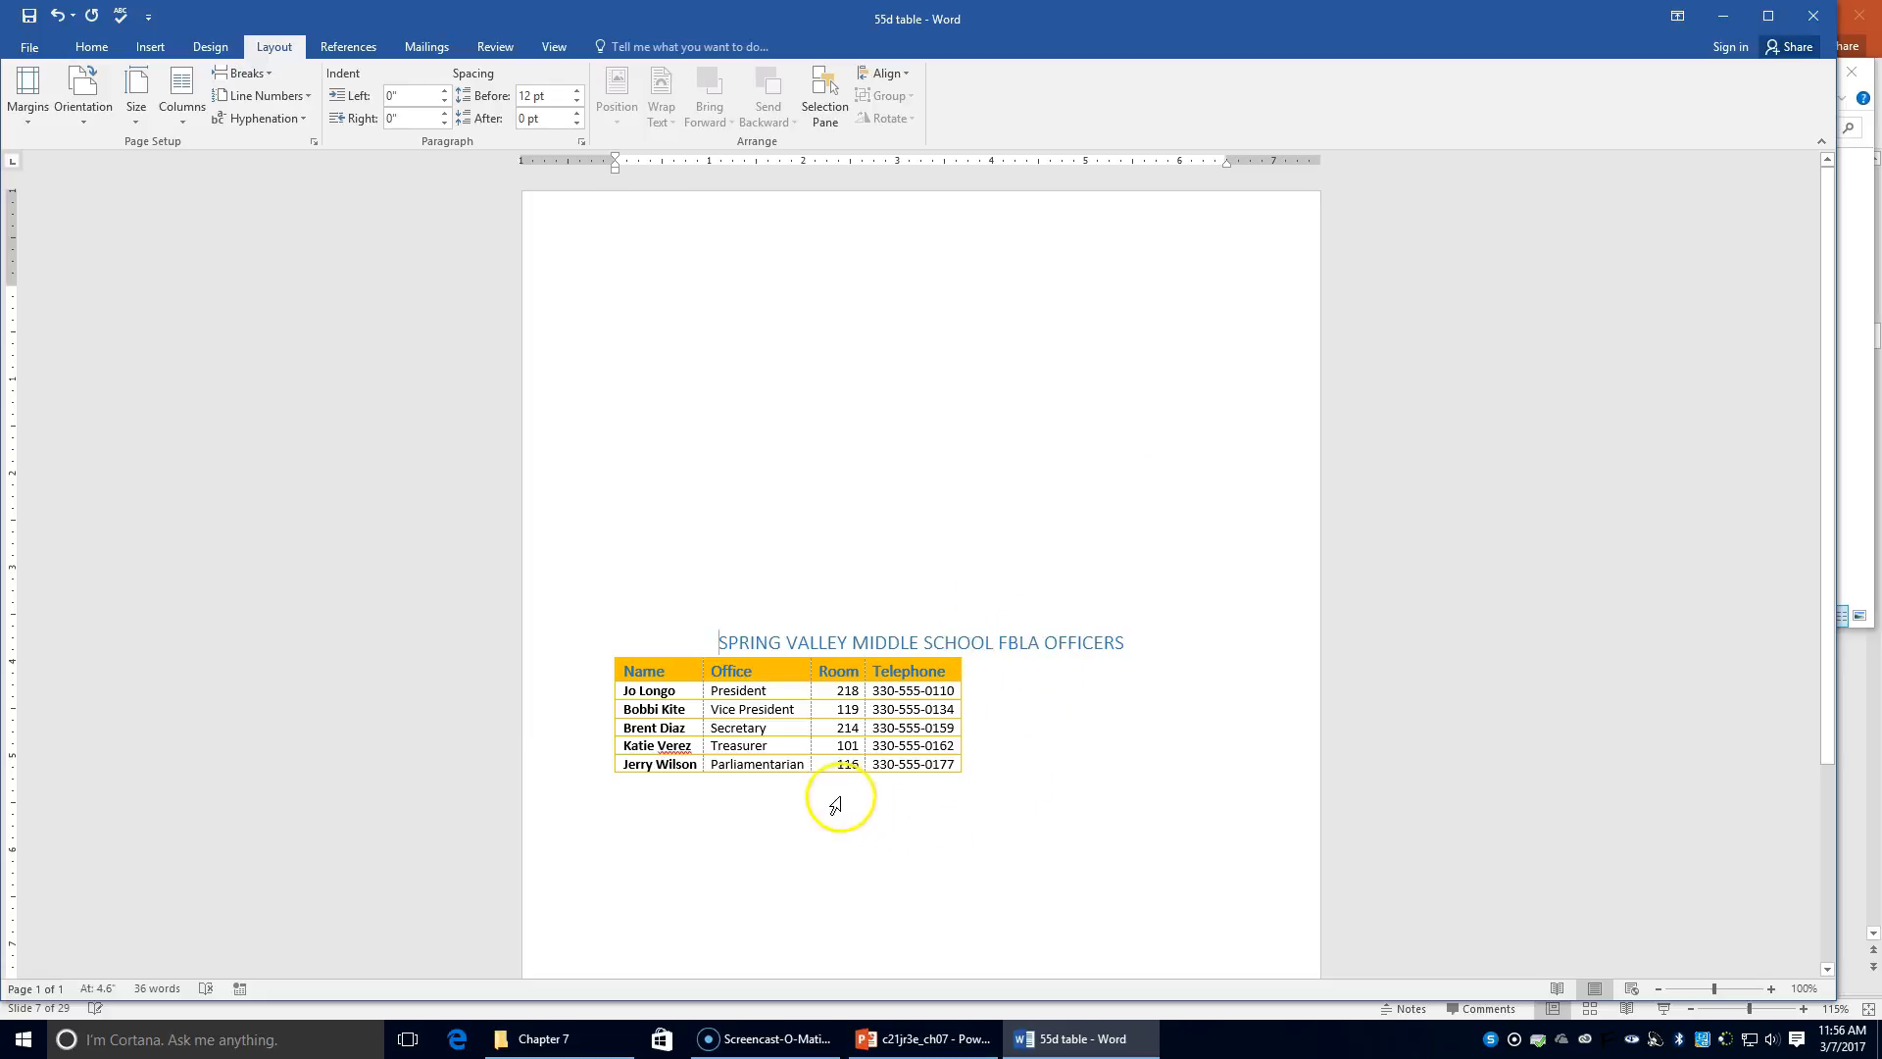
# Step: Set the officers table's alignment to Center in Table Properties
pyautogui.click(755, 714)
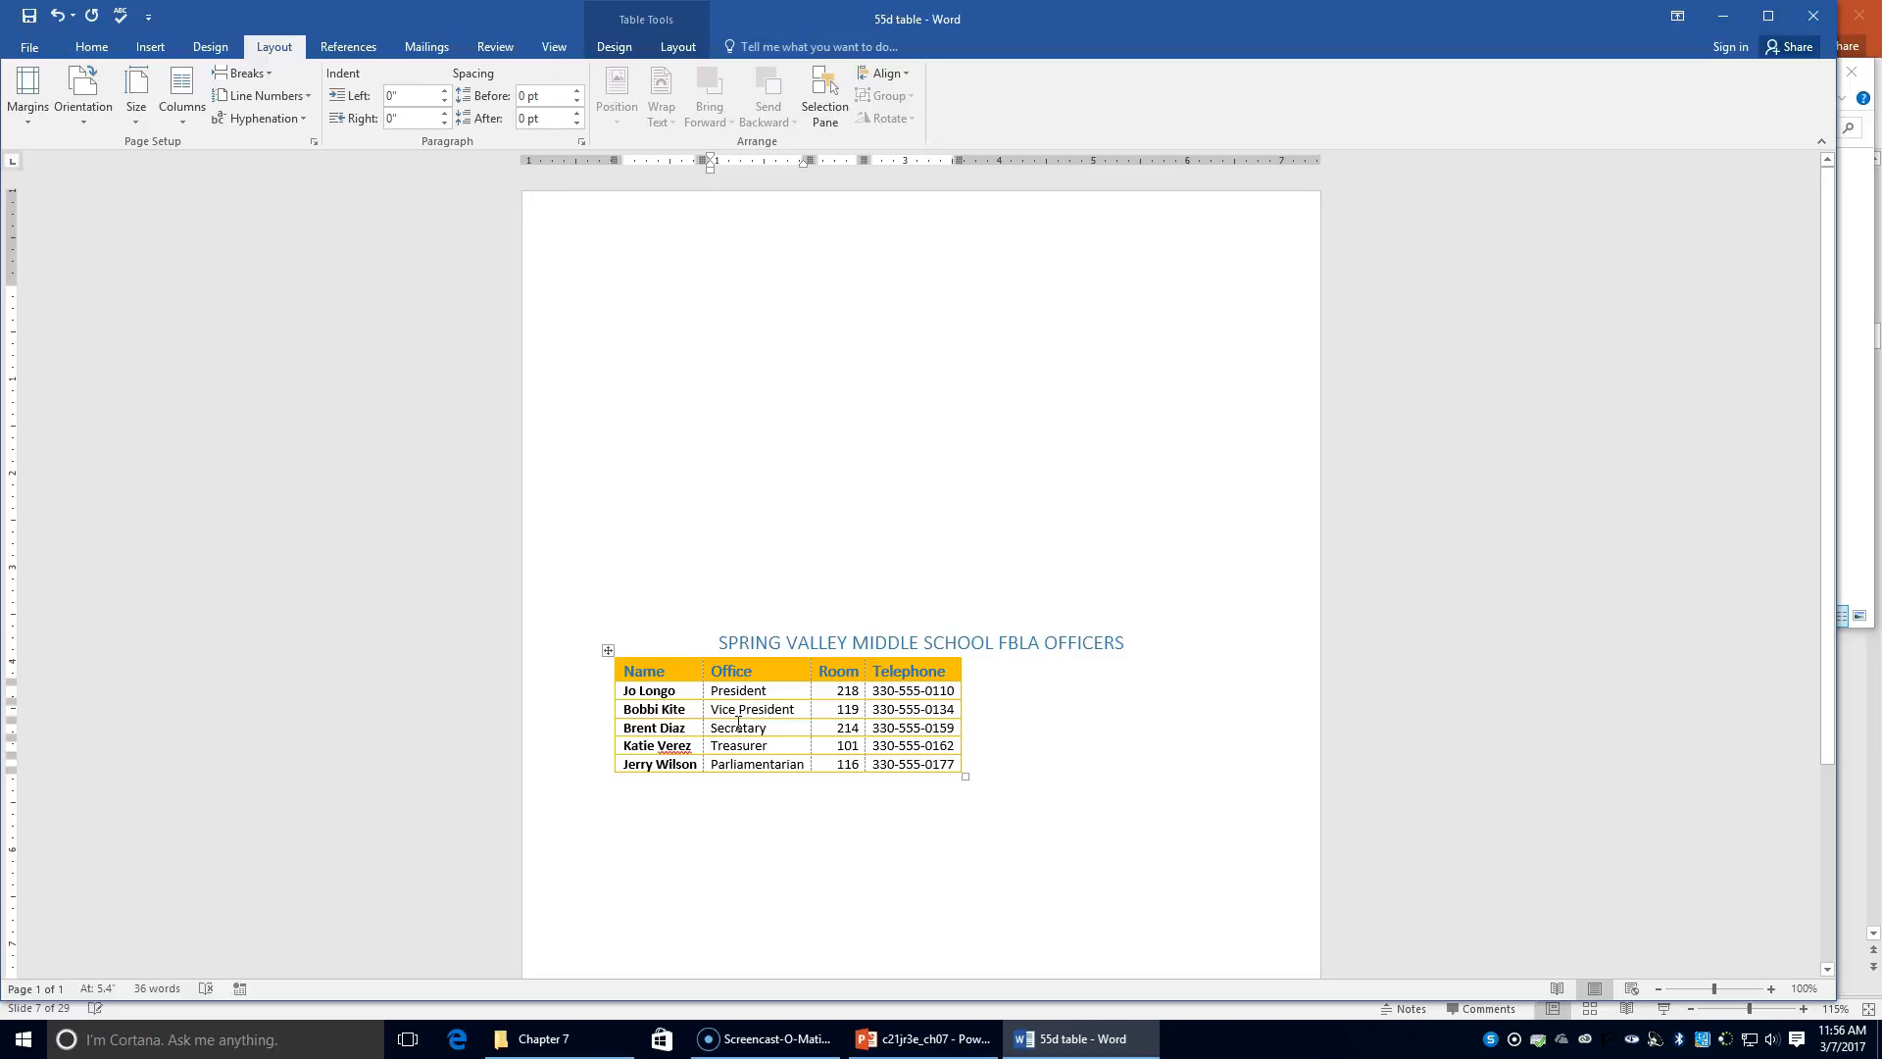
pyautogui.click(788, 666)
pyautogui.click(676, 49)
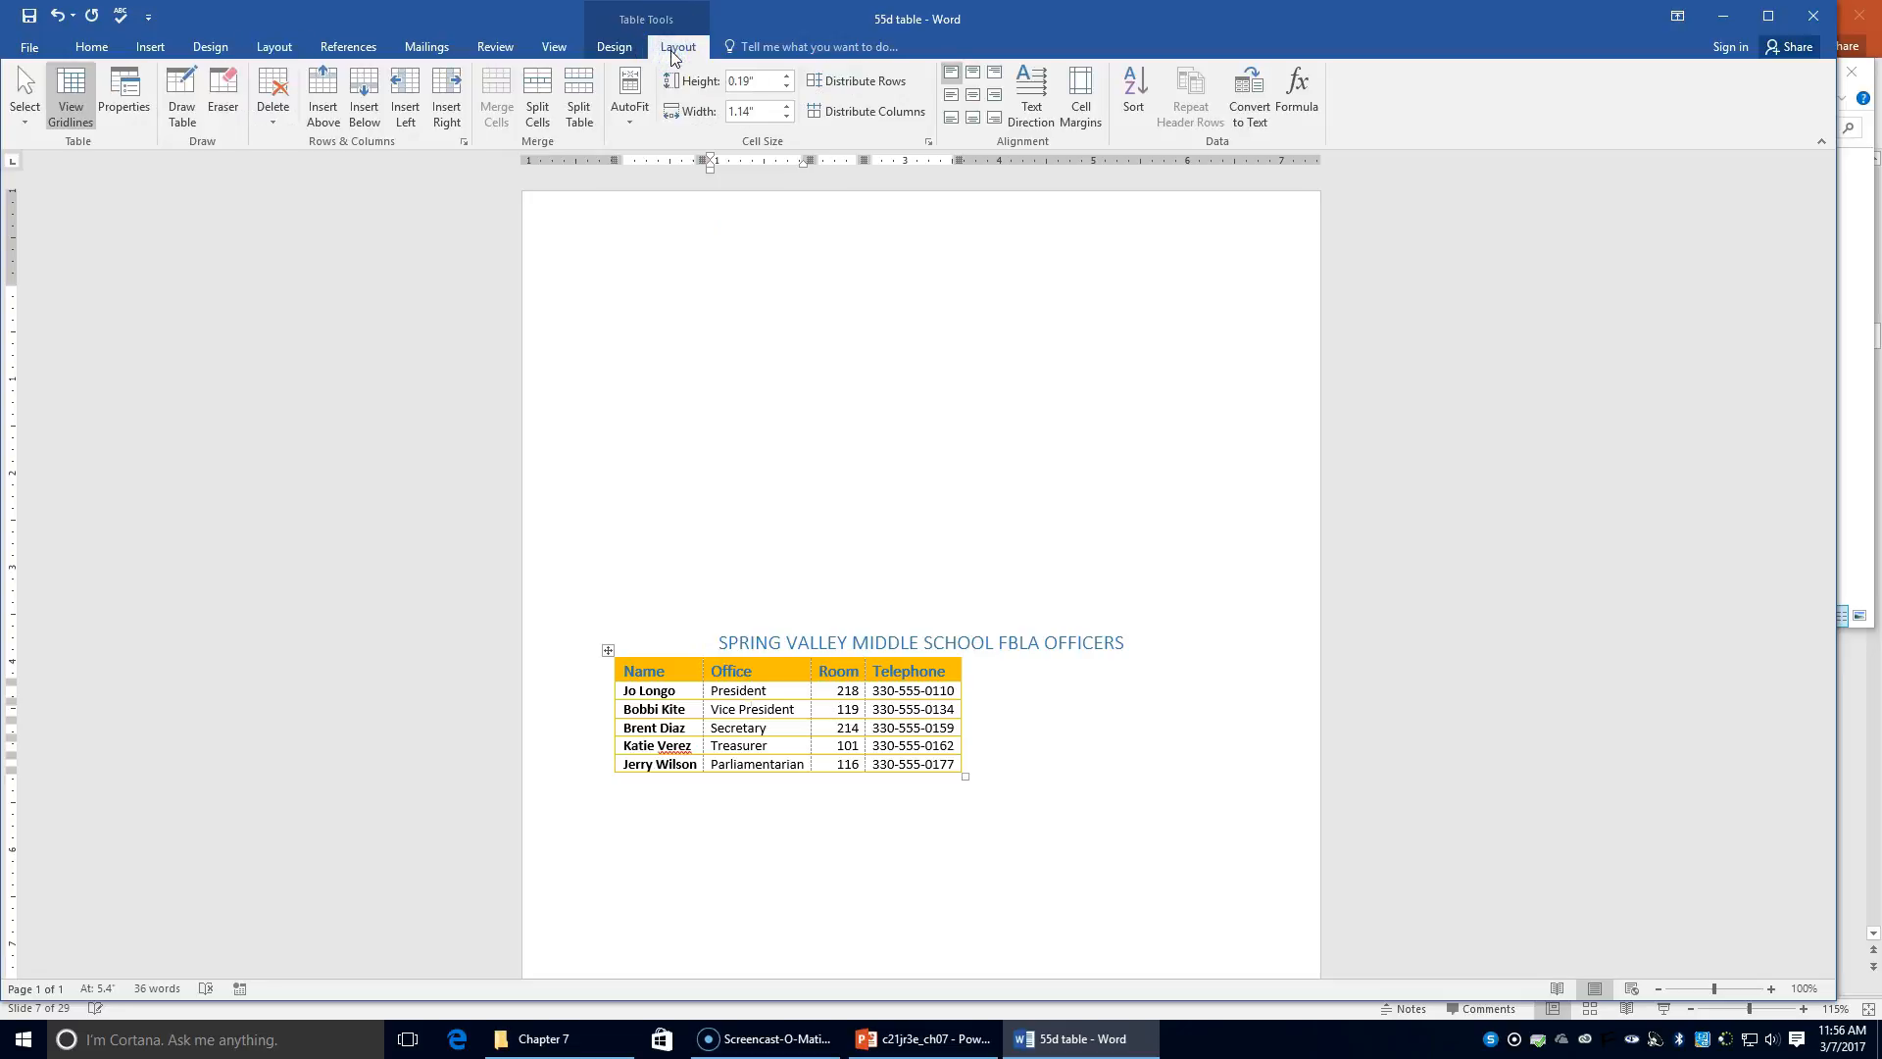
pyautogui.click(85, 144)
pyautogui.click(125, 112)
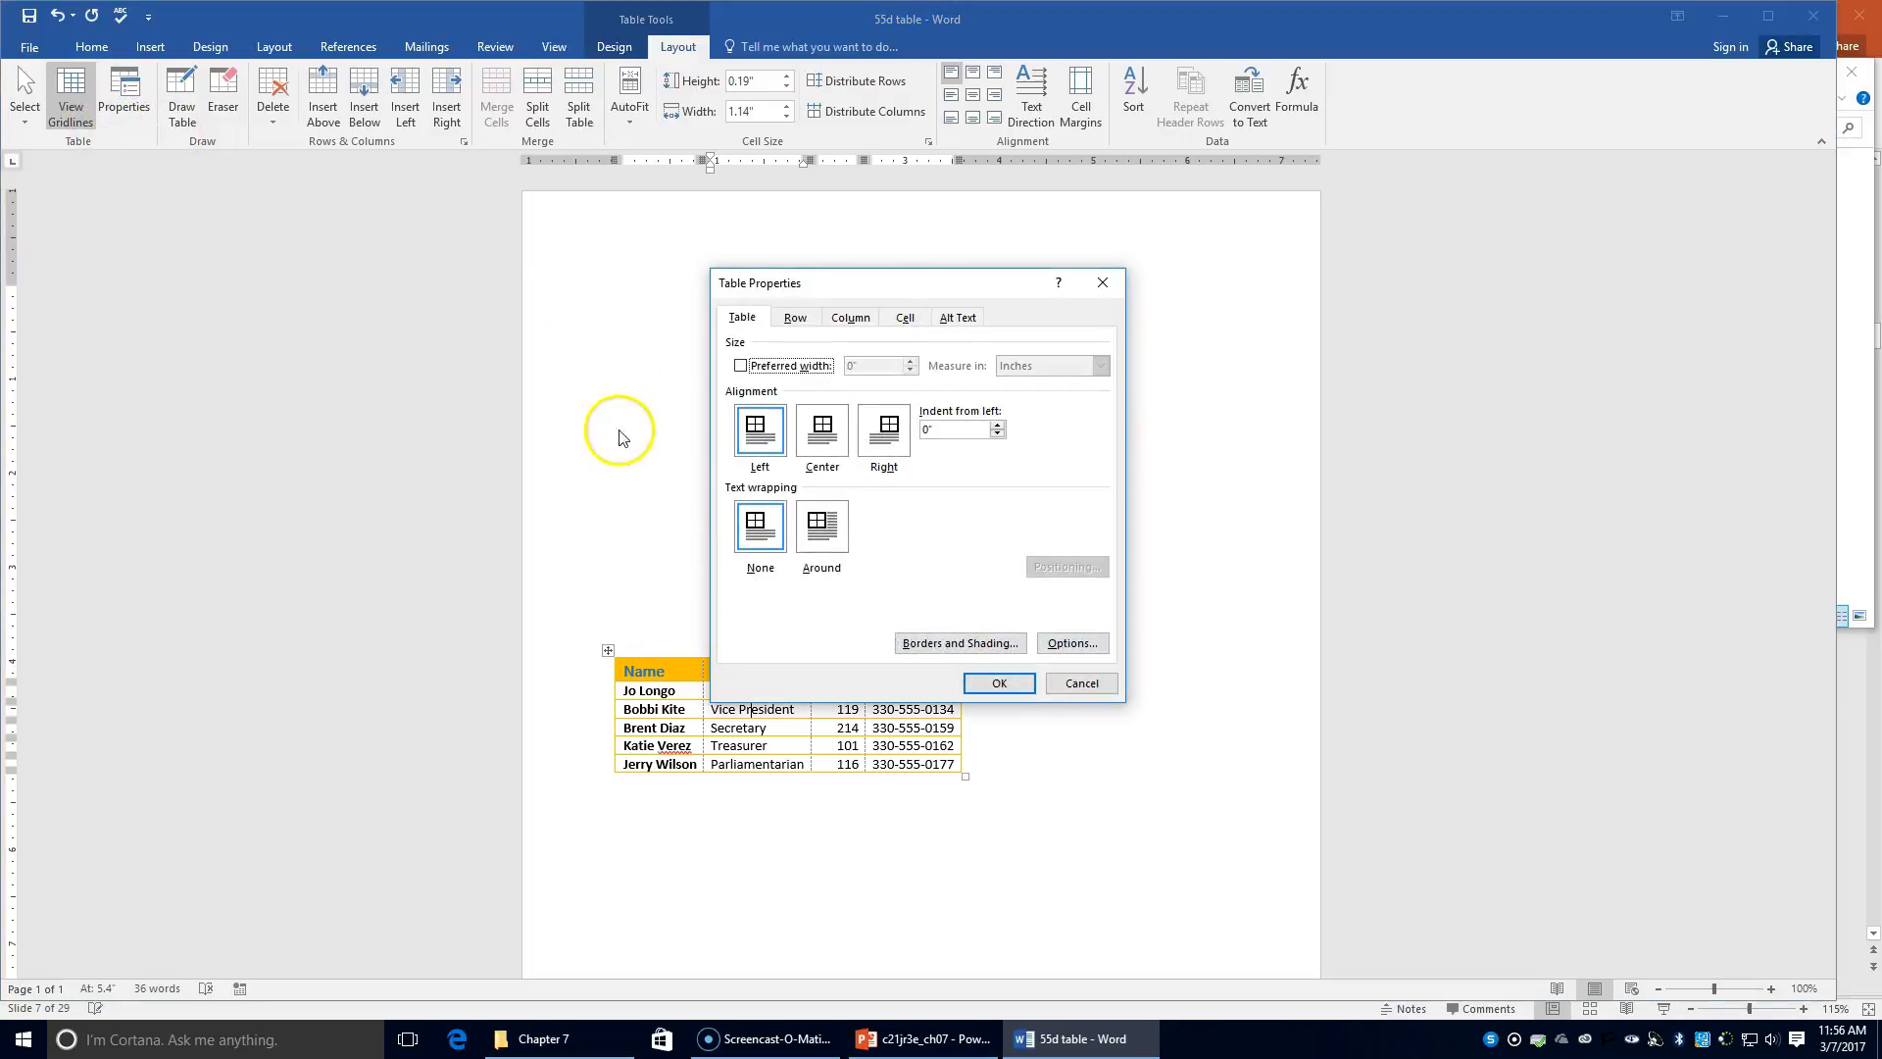
pyautogui.click(836, 443)
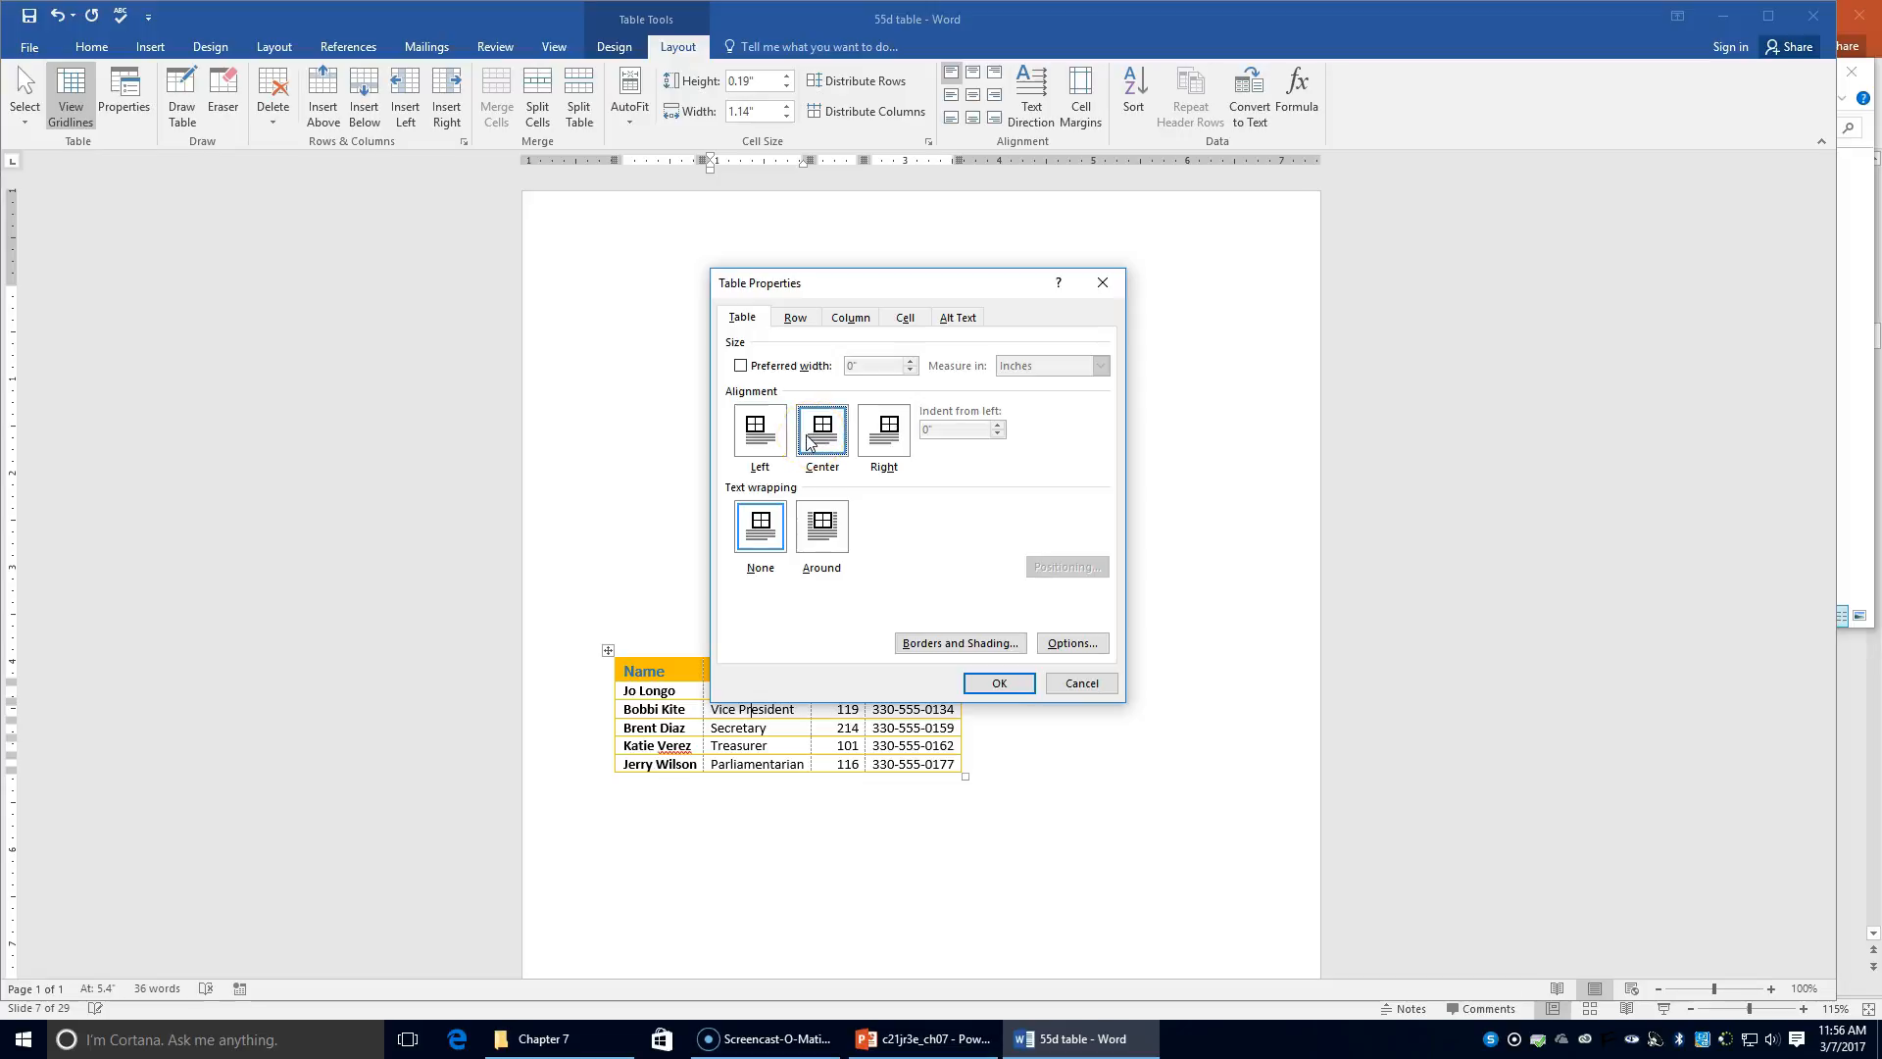
pyautogui.click(1000, 683)
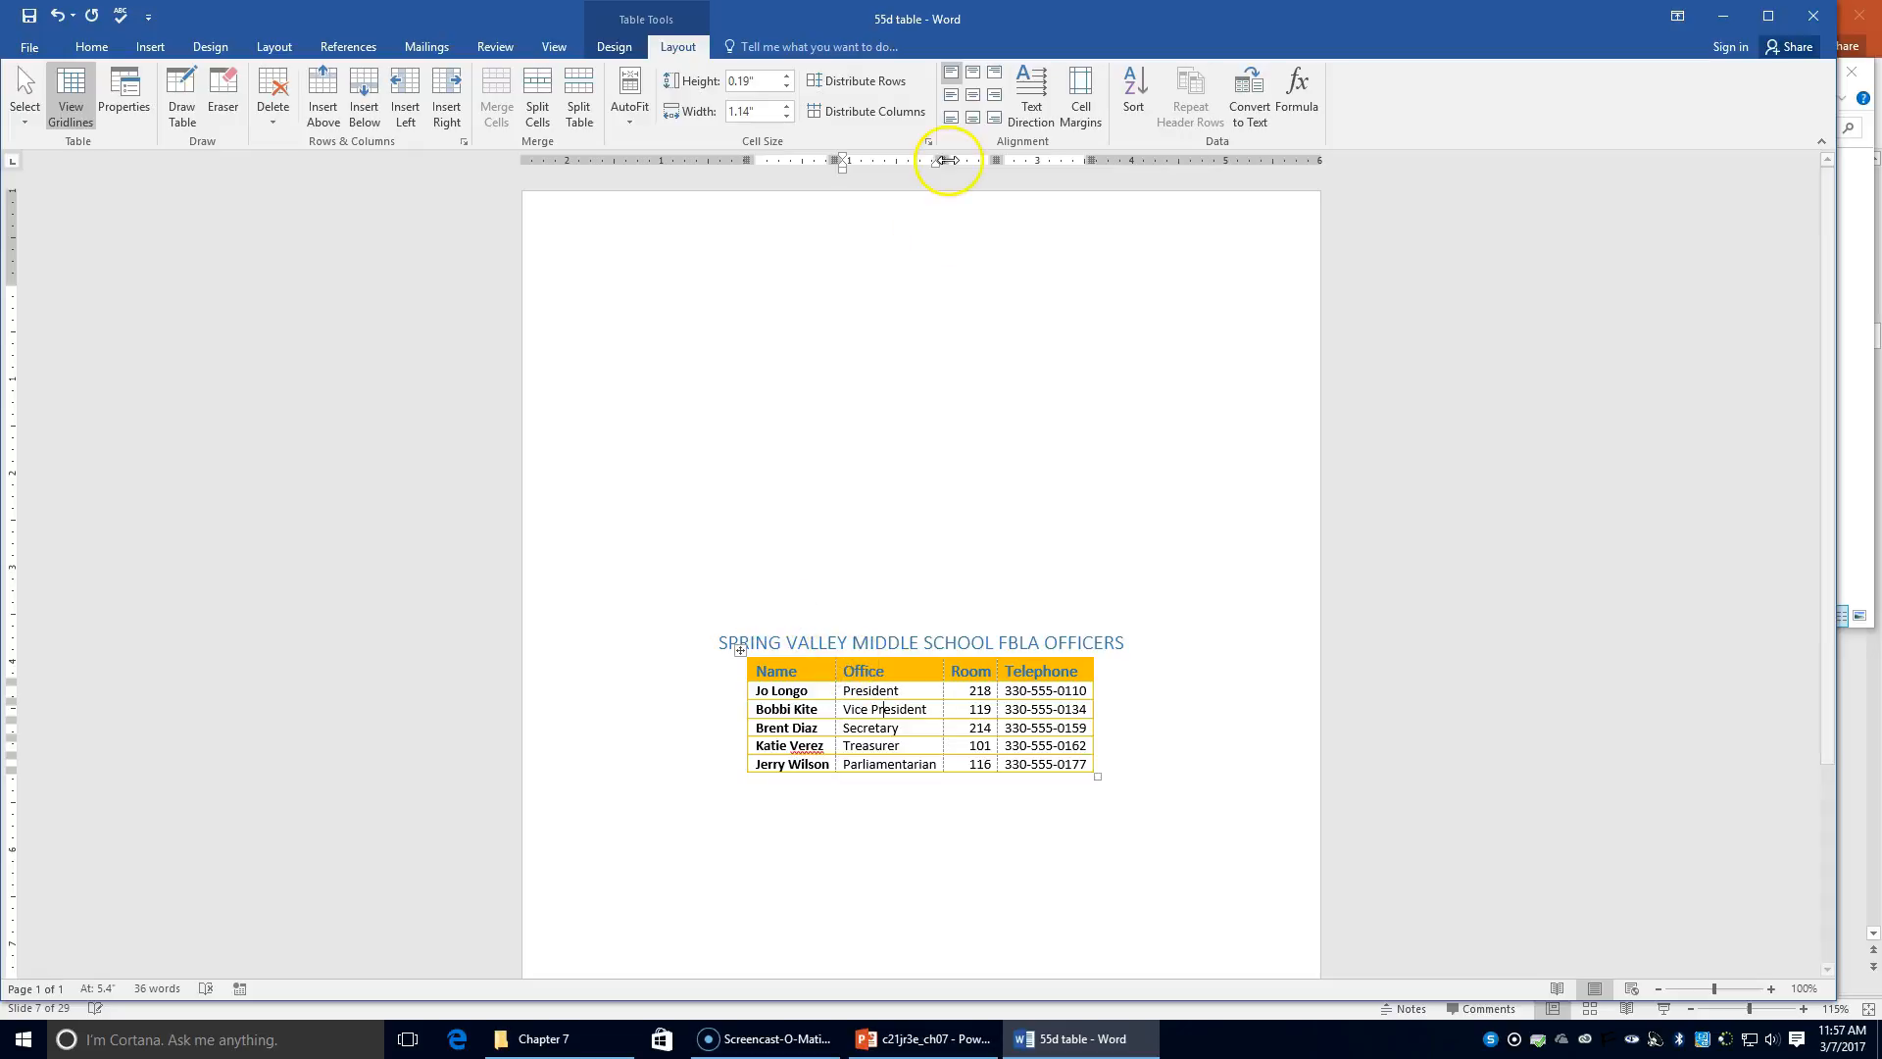
pyautogui.click(45, 44)
# Step: Save the document in the Chapter 7 folder as '56a table1'
pyautogui.click(51, 245)
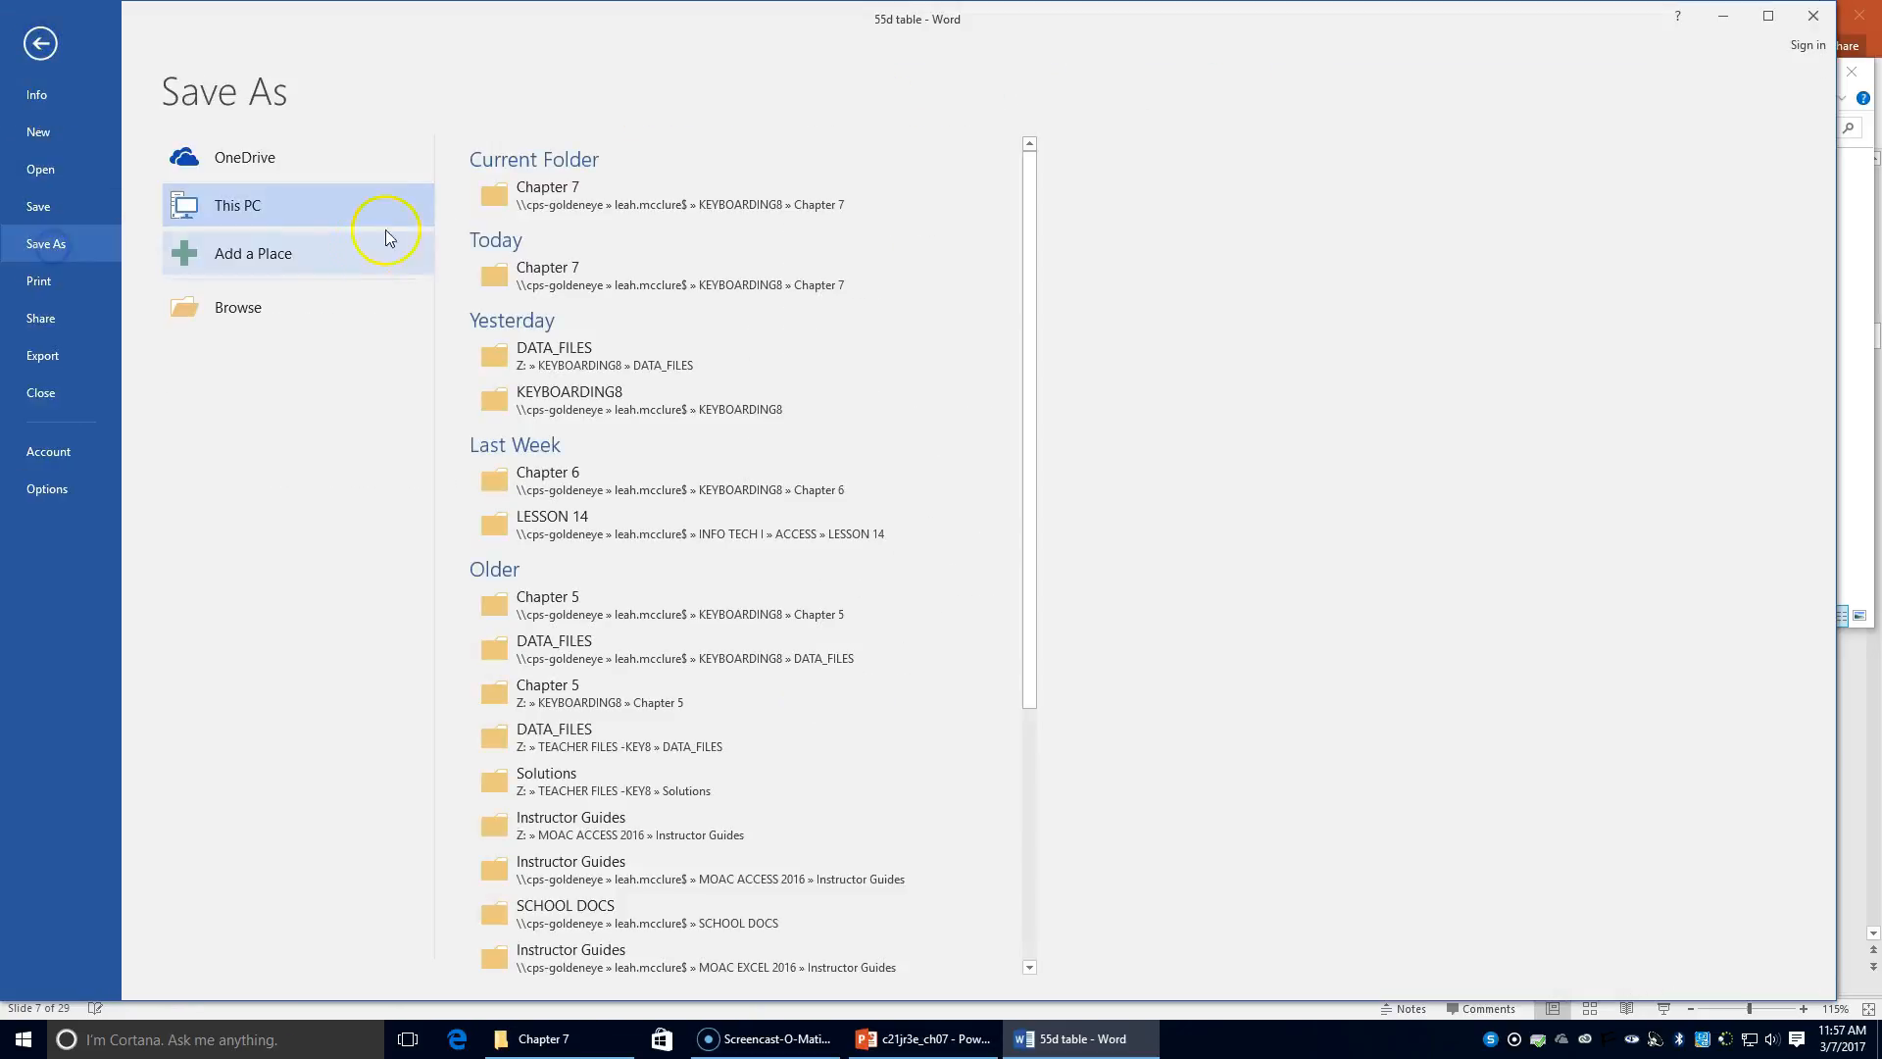
pyautogui.click(551, 192)
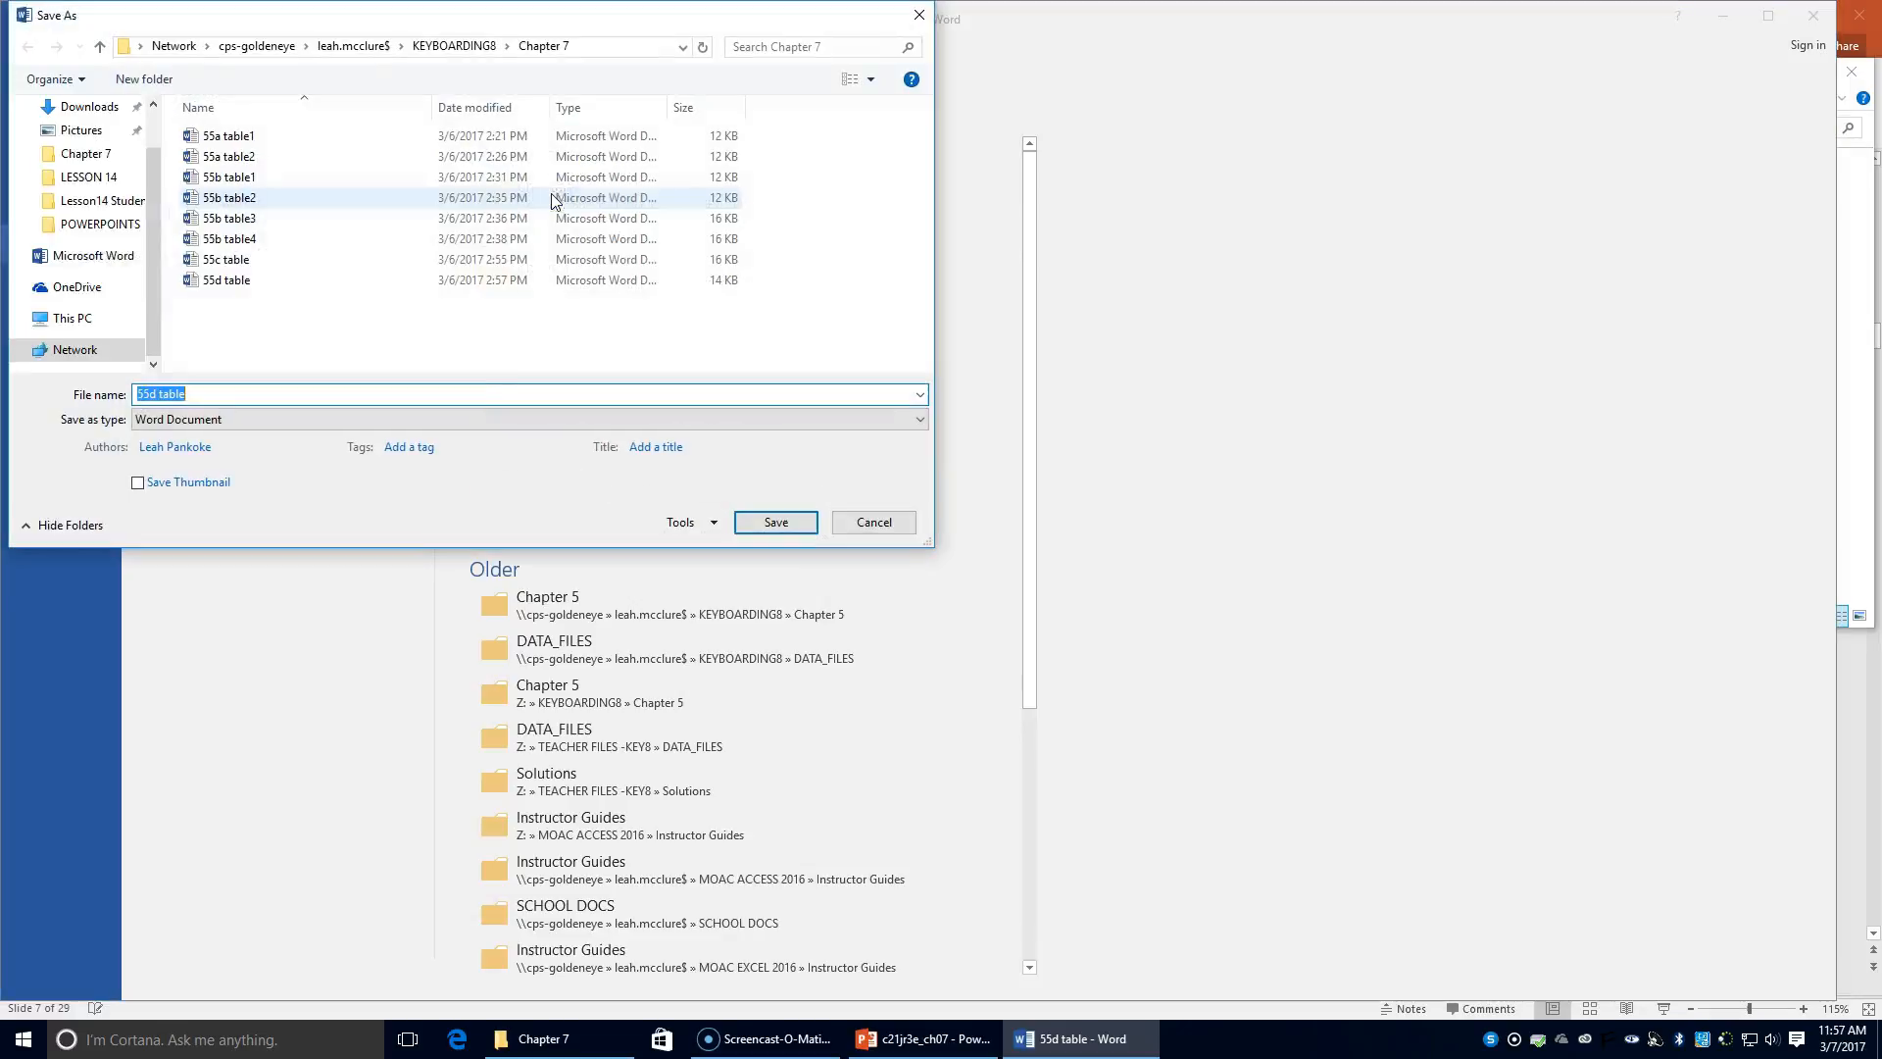
pyautogui.click(151, 394)
pyautogui.press('BackSpace')
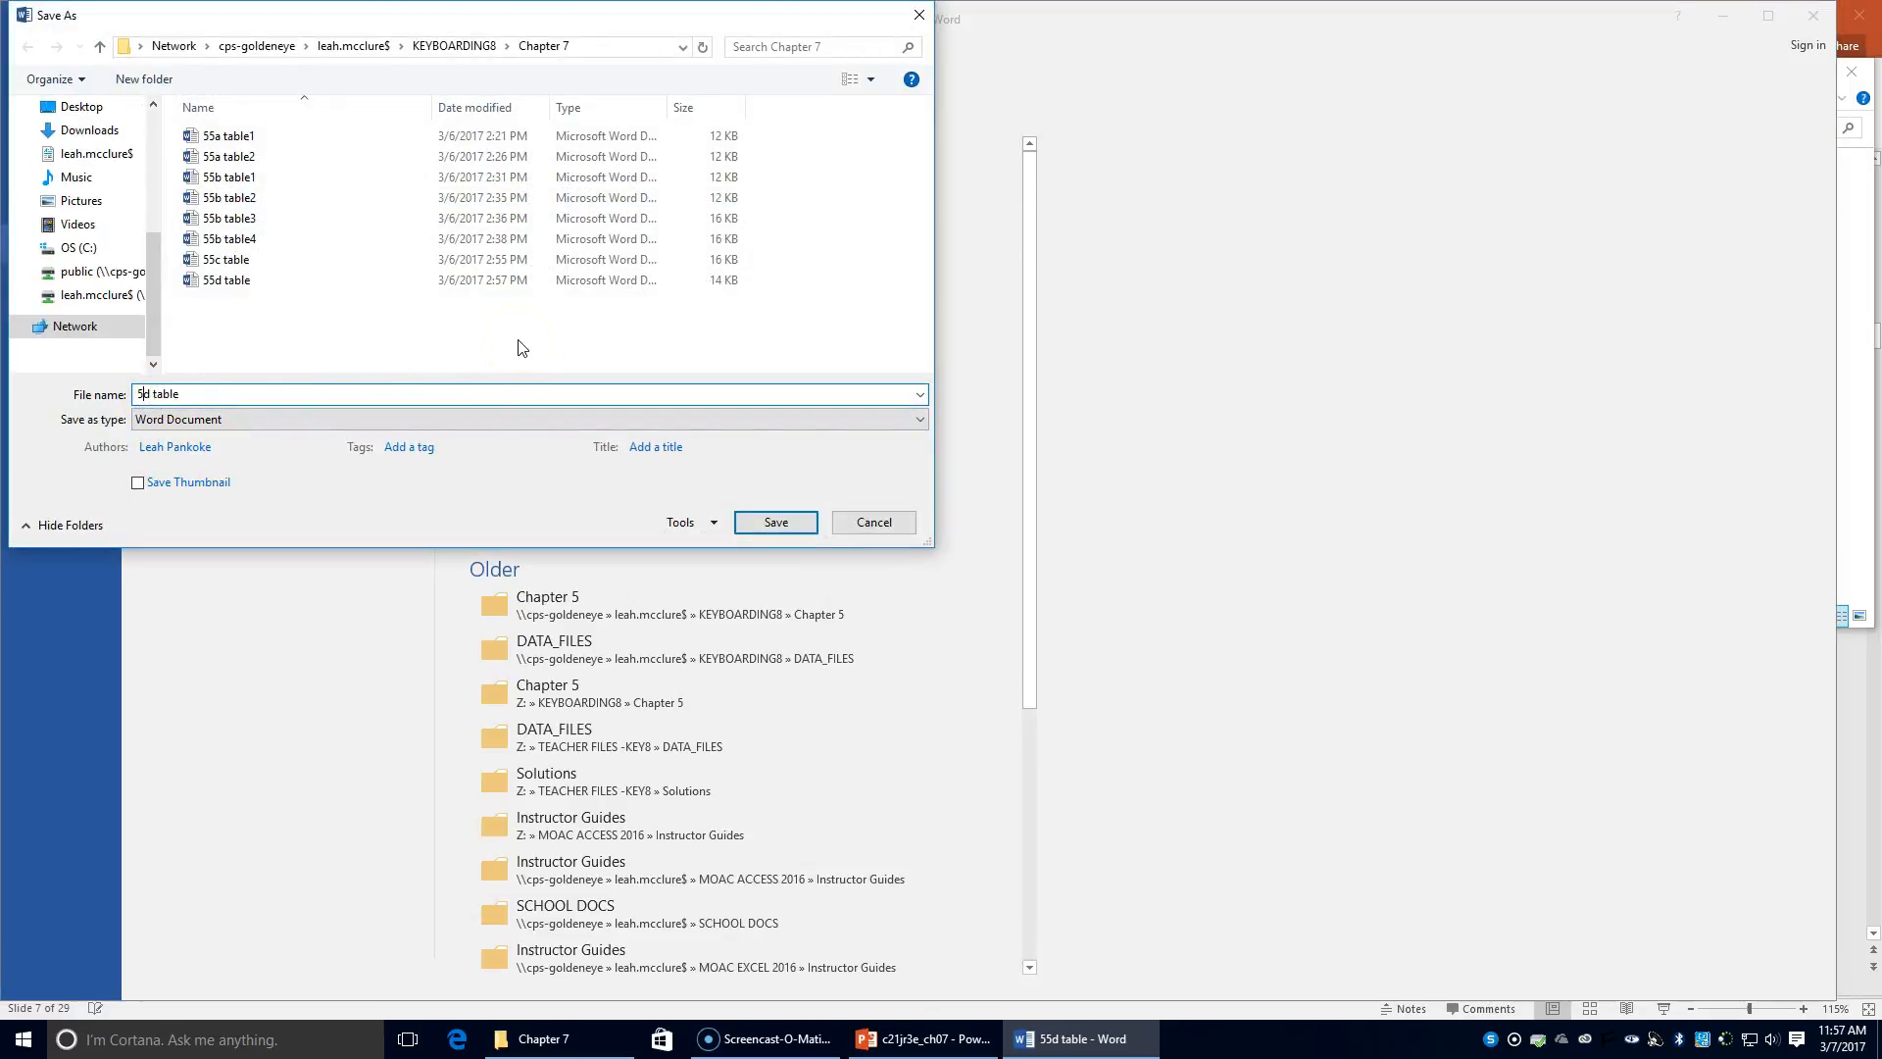
pyautogui.write('6')
pyautogui.press('Delete')
pyautogui.write('a')
pyautogui.press('Tab')
pyautogui.press('Tab')
pyautogui.click(186, 393)
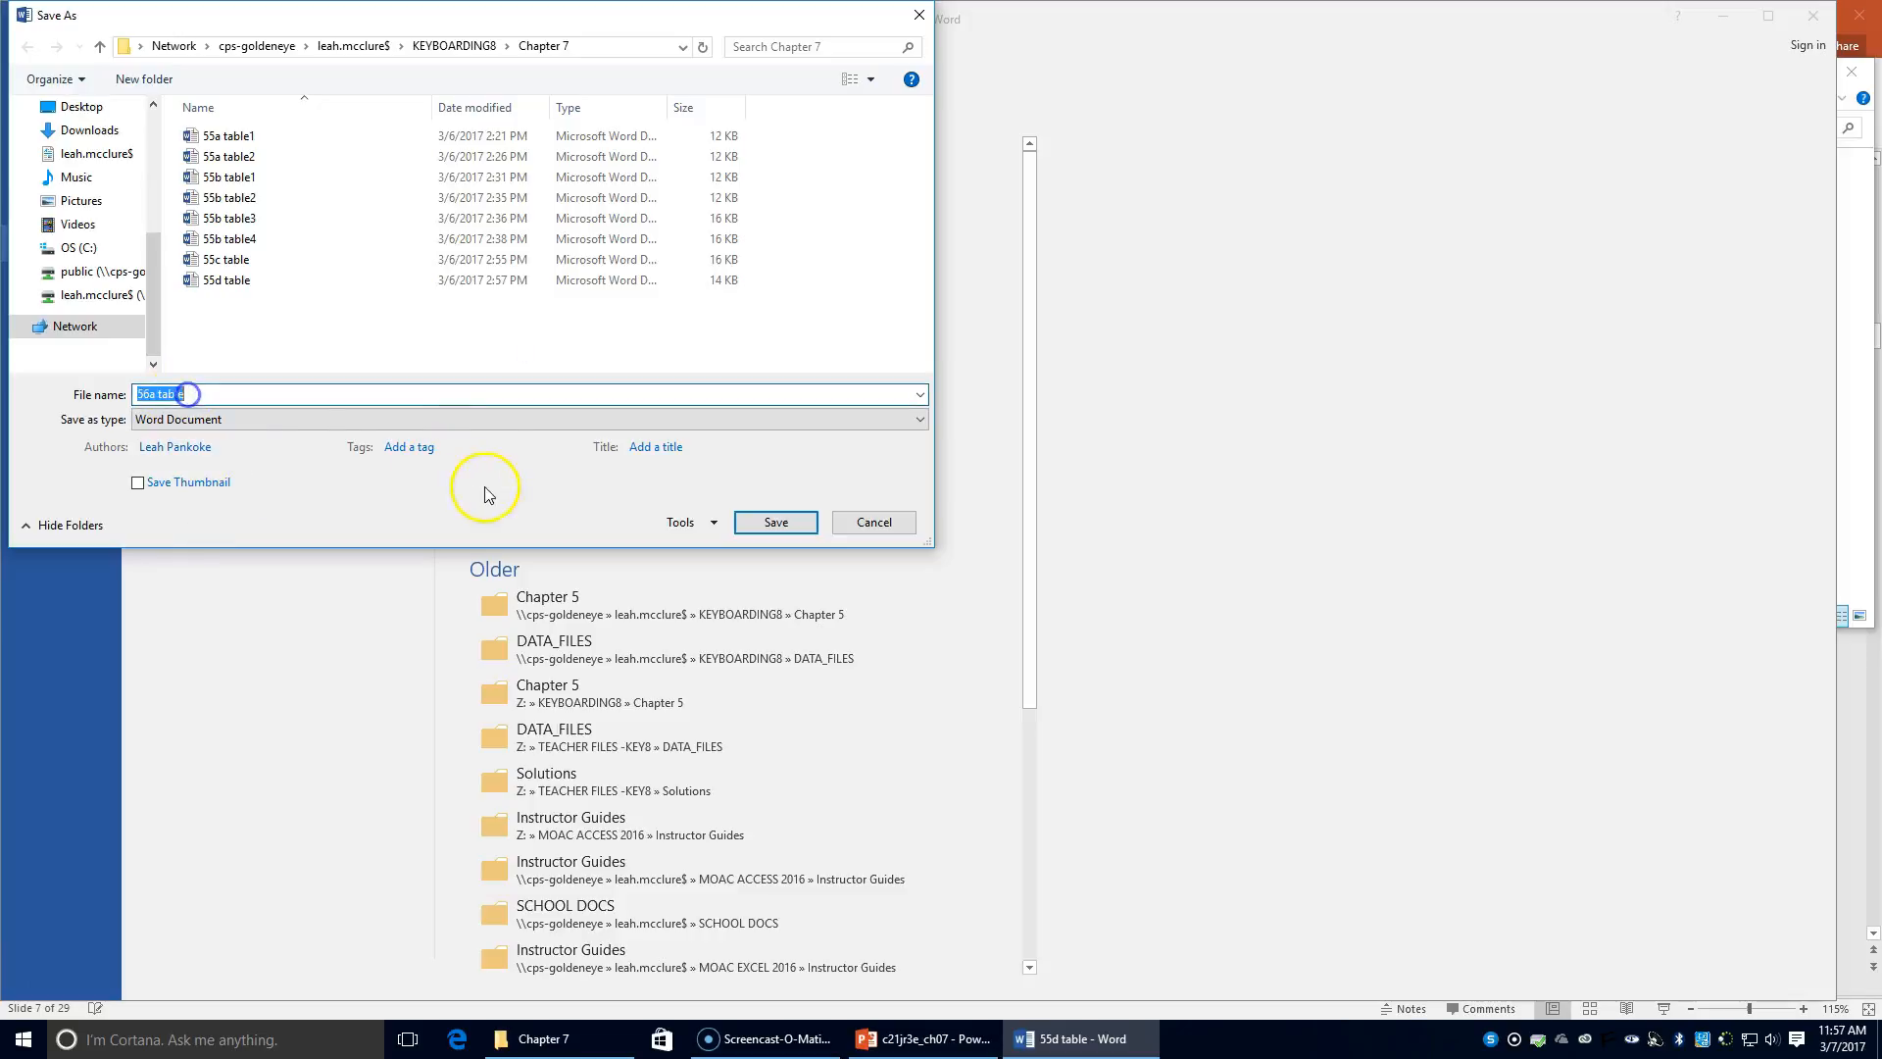
pyautogui.click(234, 394)
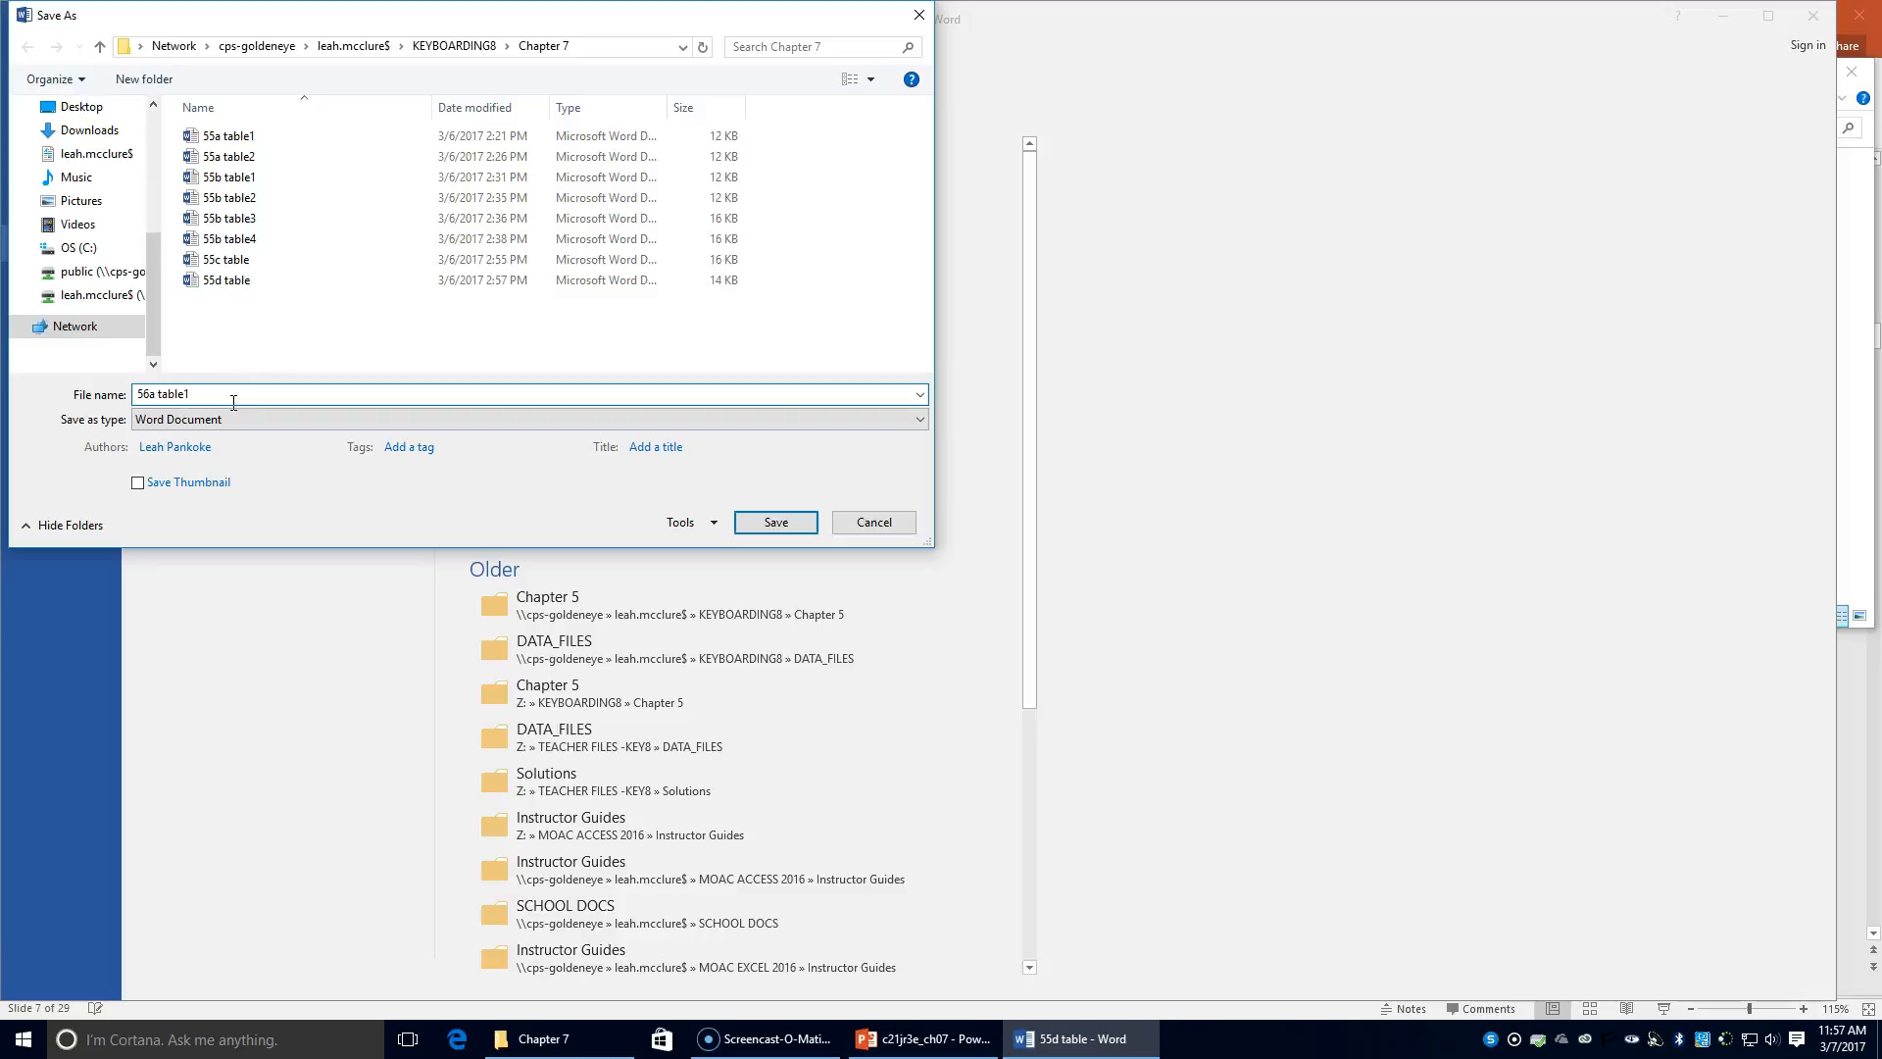
pyautogui.click(776, 522)
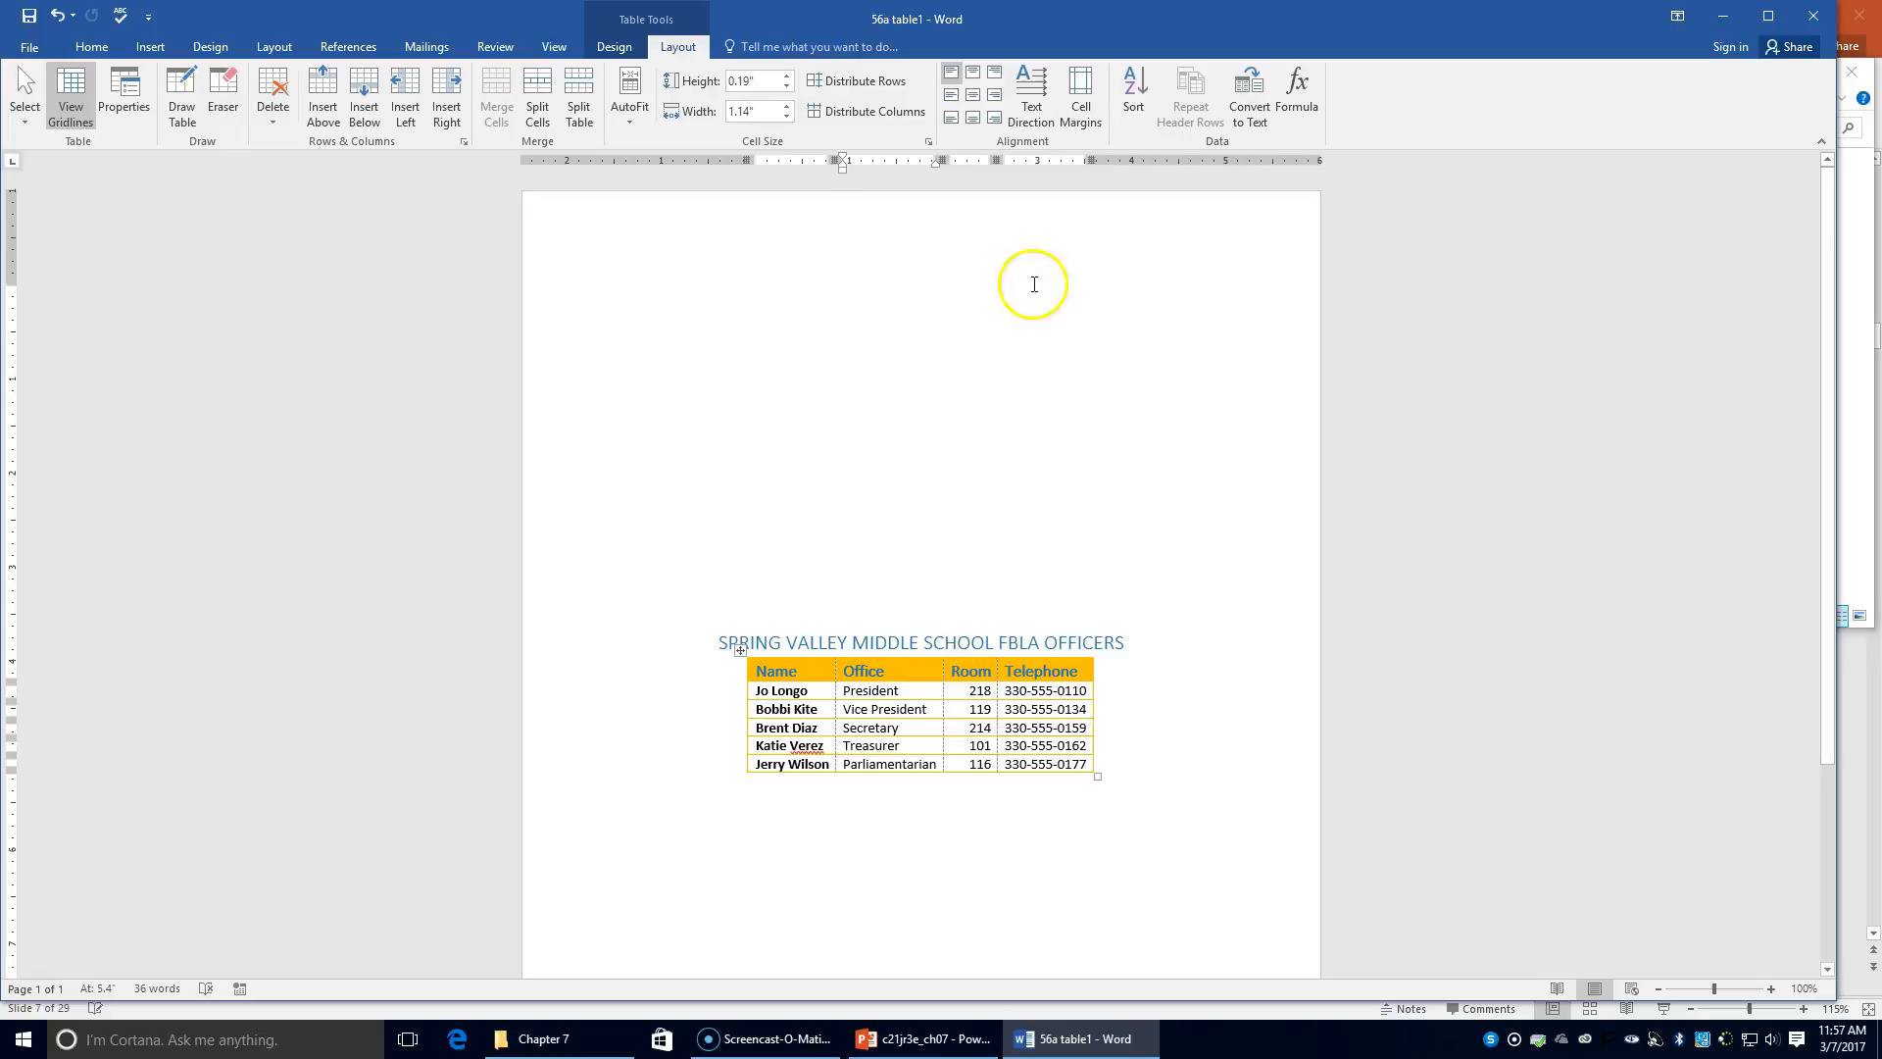
# Step: Zoom out to 70% to see the whole page with the centered title and table
pyautogui.scroll(-3, 949, 424)
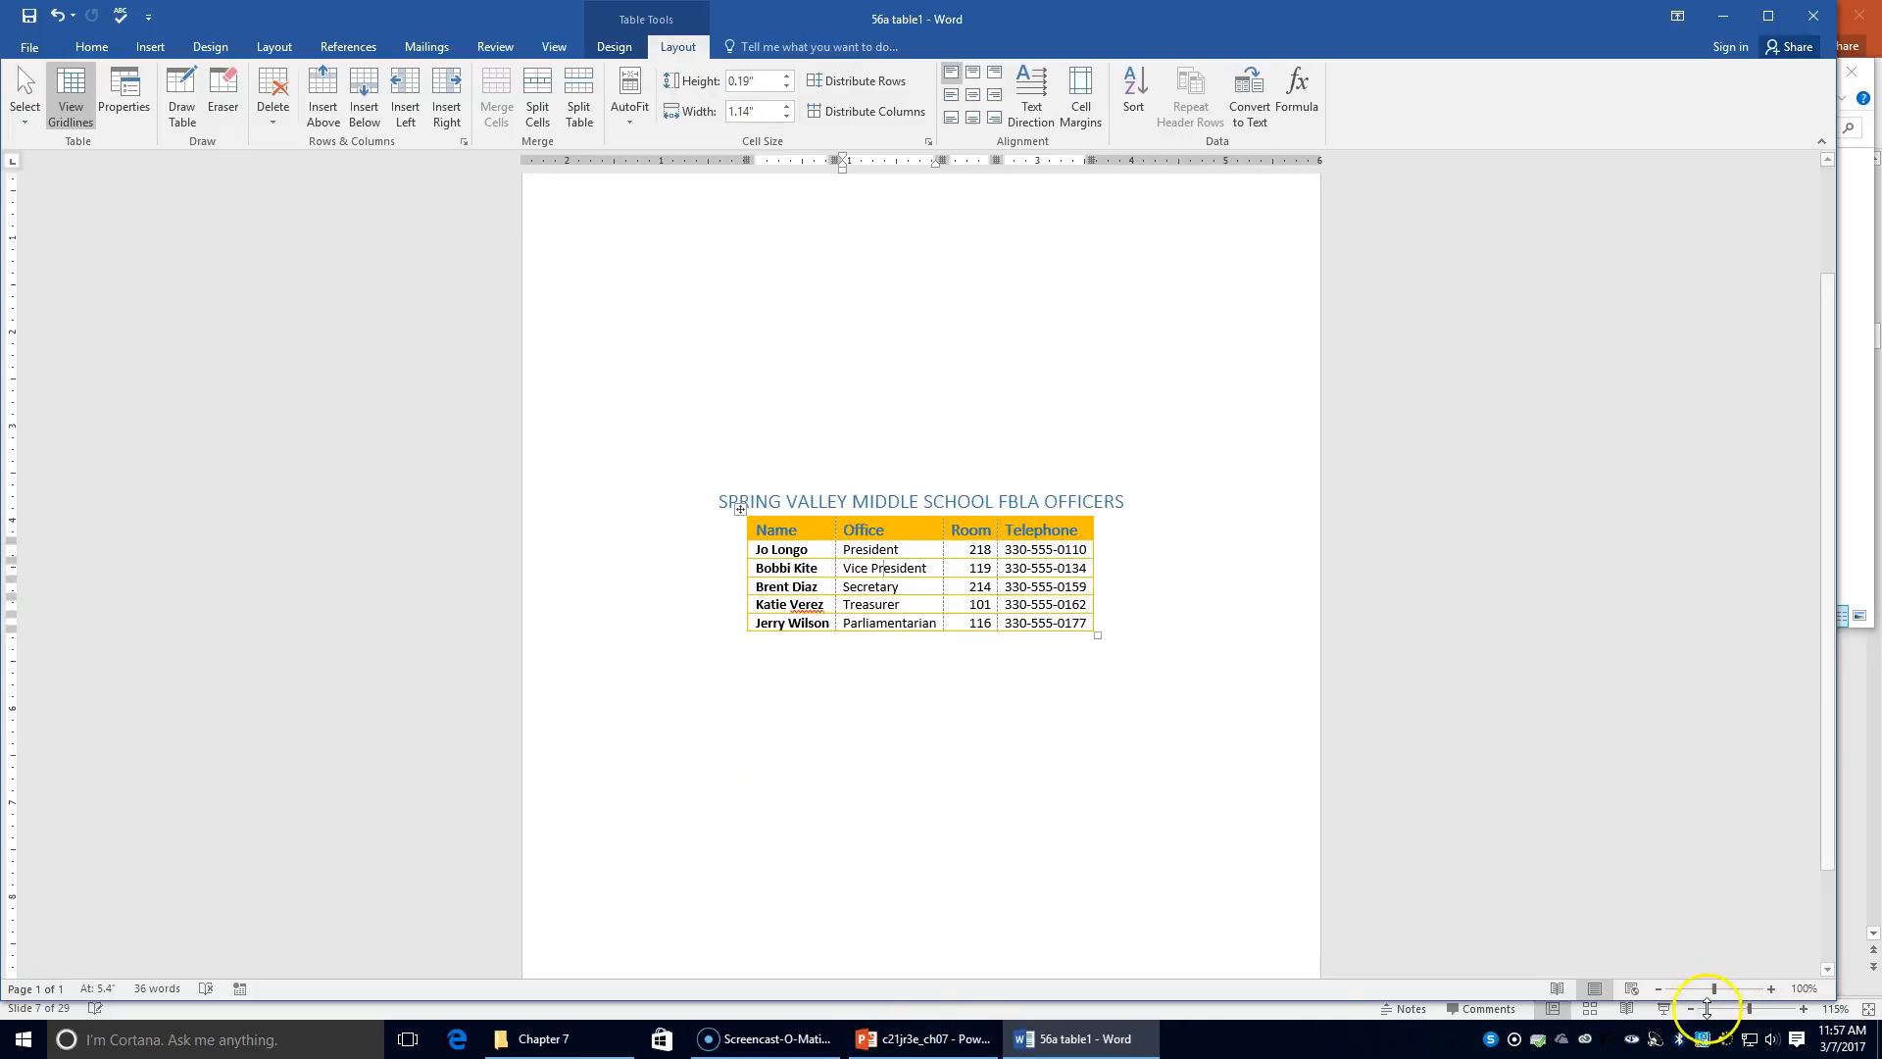
pyautogui.click(1659, 989)
pyautogui.click(1660, 989)
pyautogui.click(1659, 989)
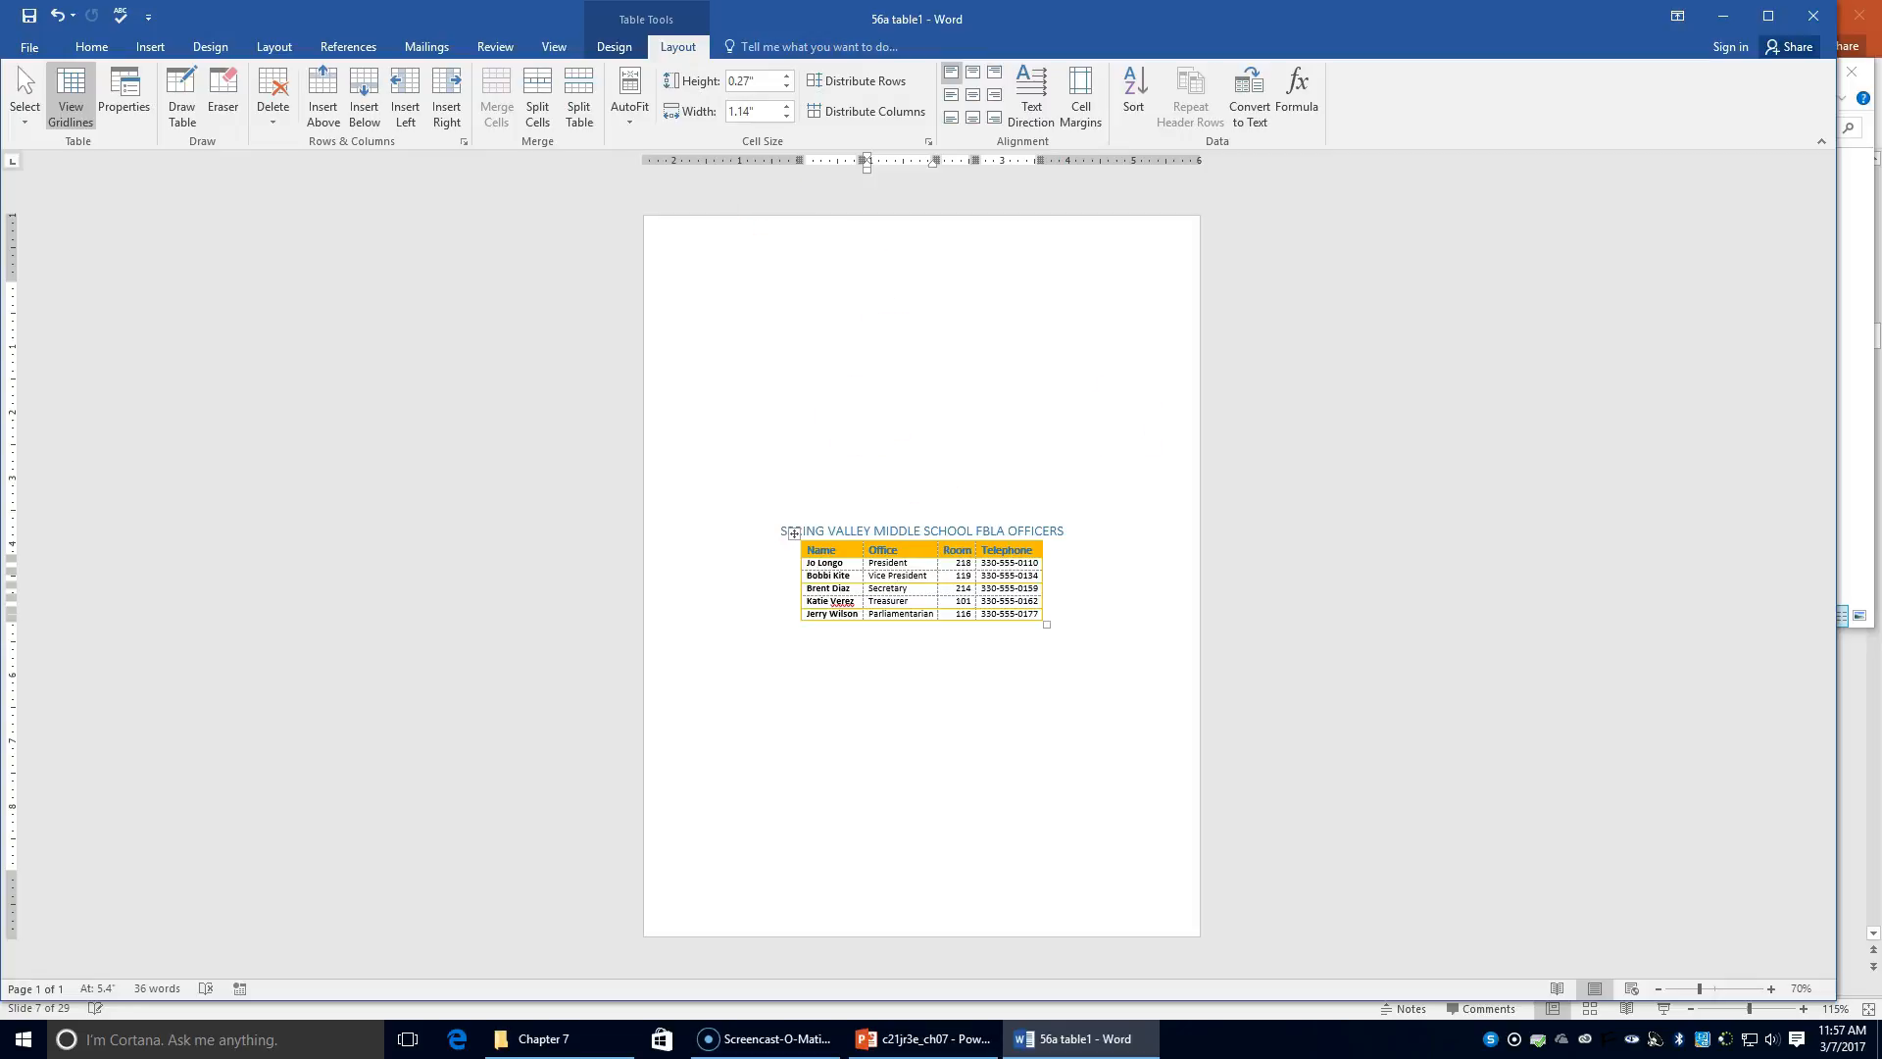
pyautogui.click(564, 45)
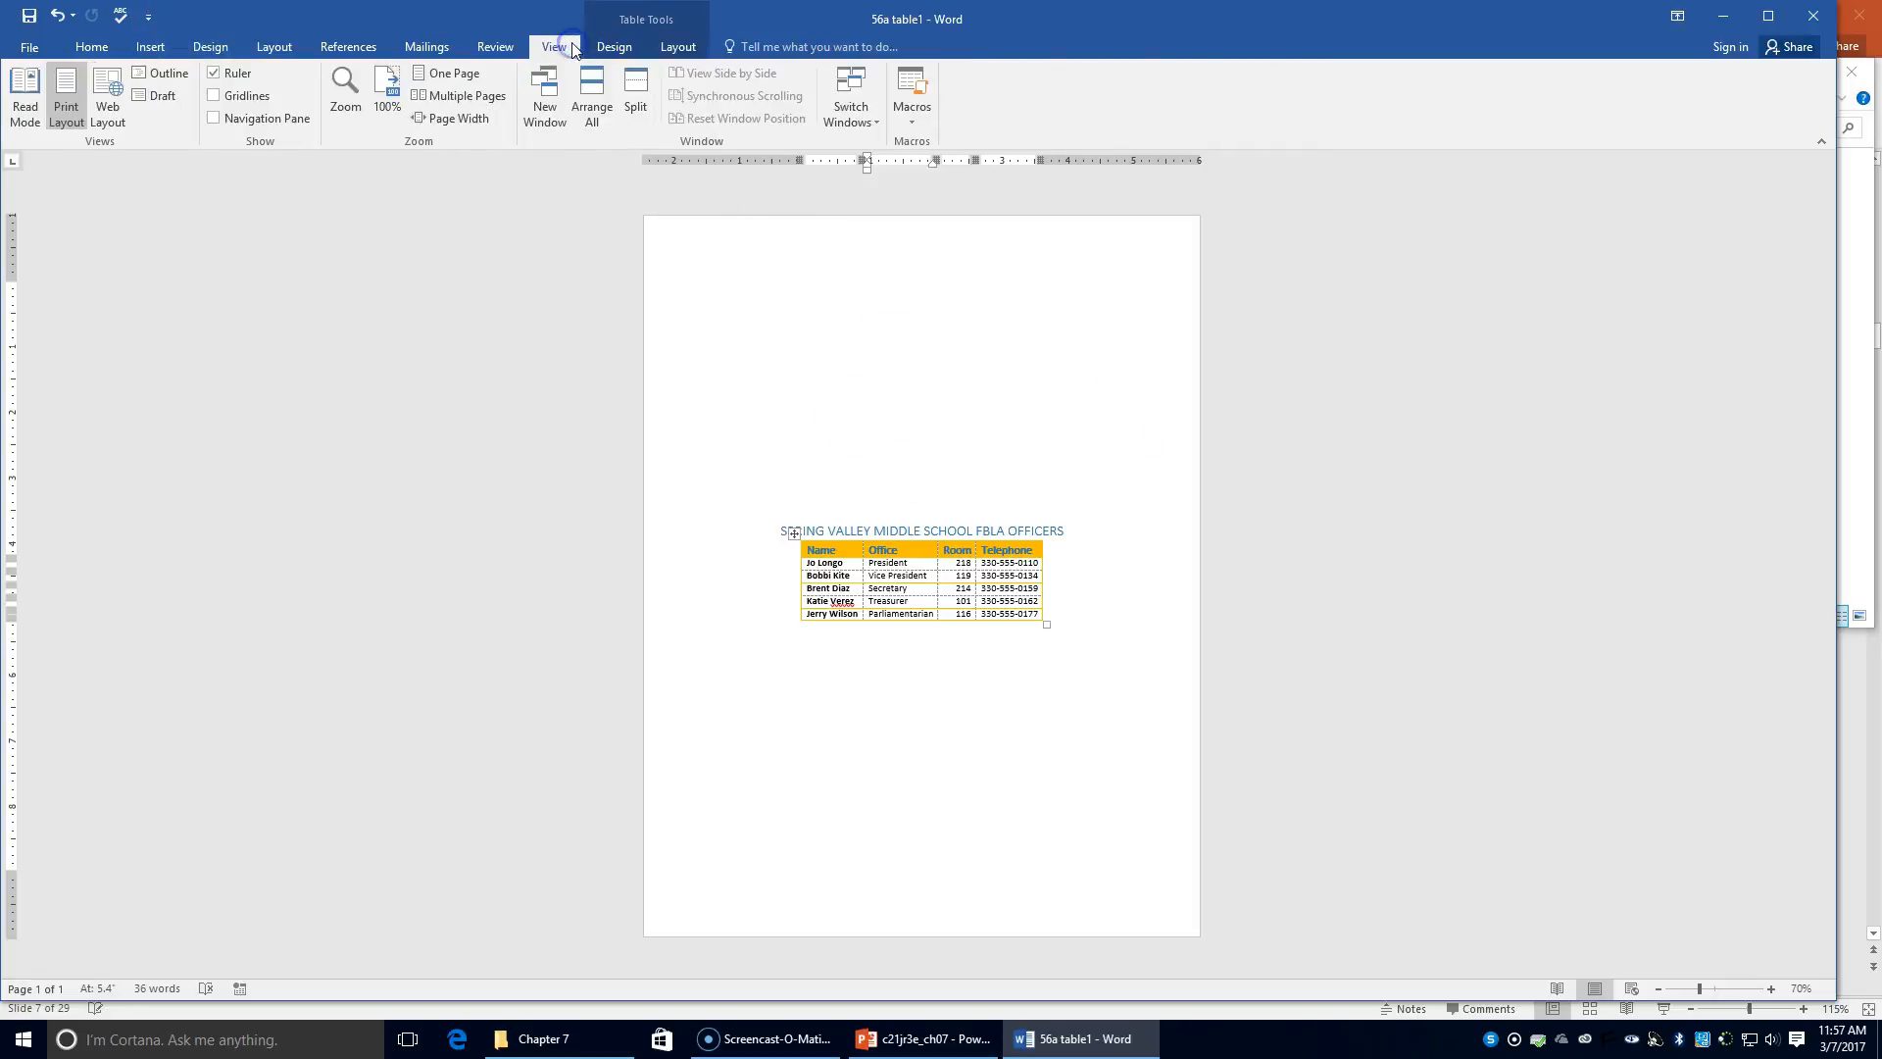
pyautogui.click(266, 49)
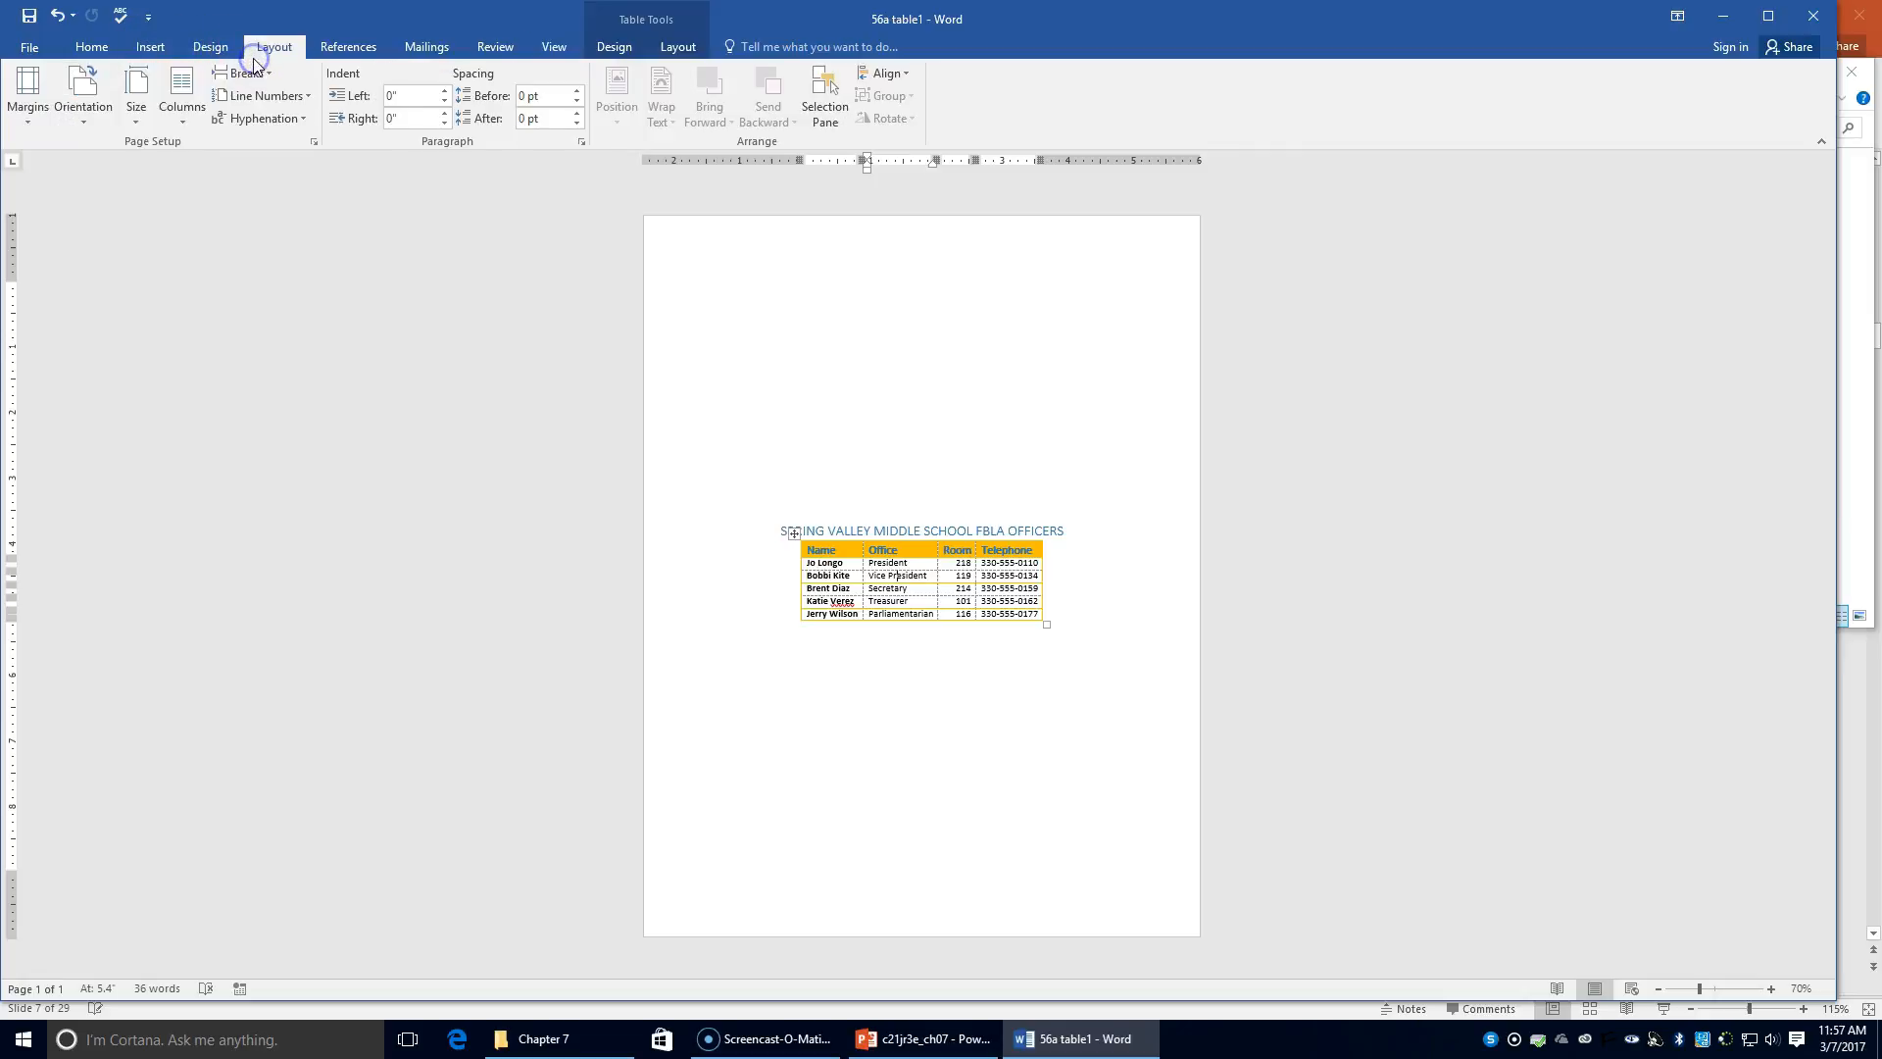
pyautogui.click(339, 47)
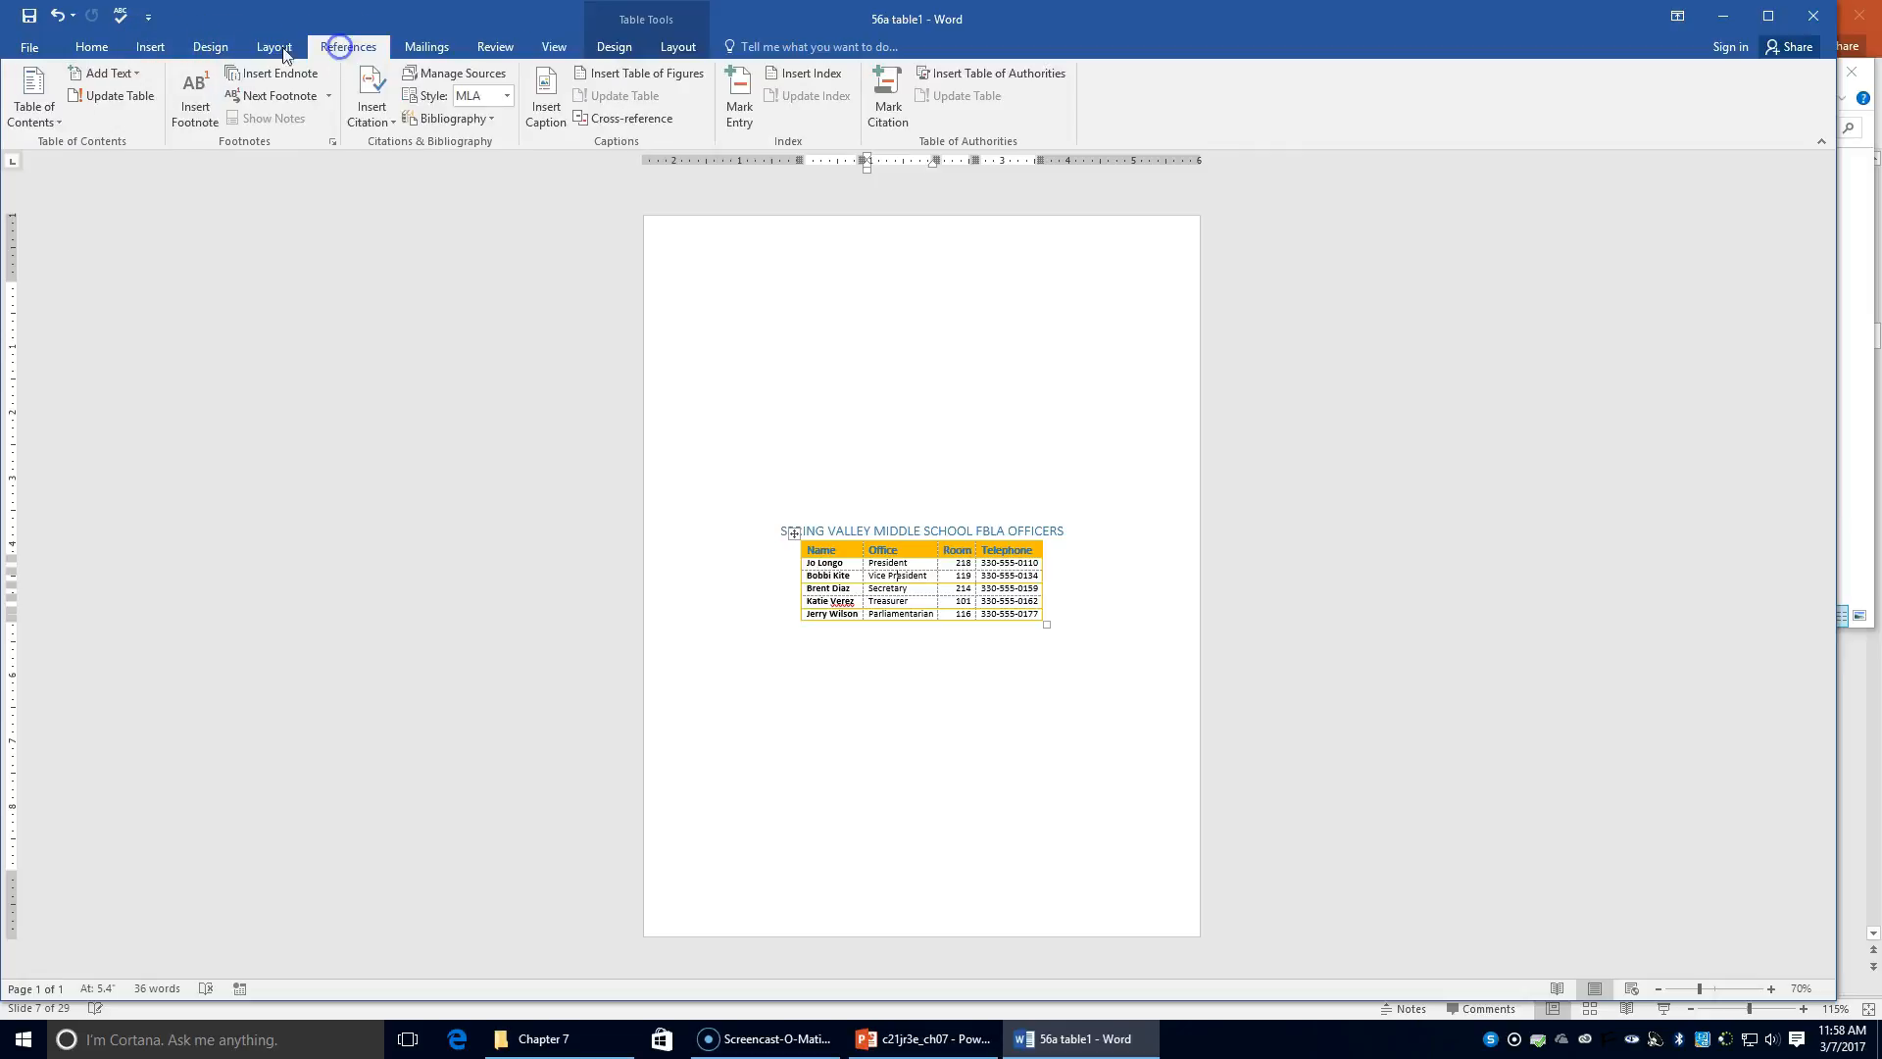
pyautogui.click(181, 48)
pyautogui.click(30, 47)
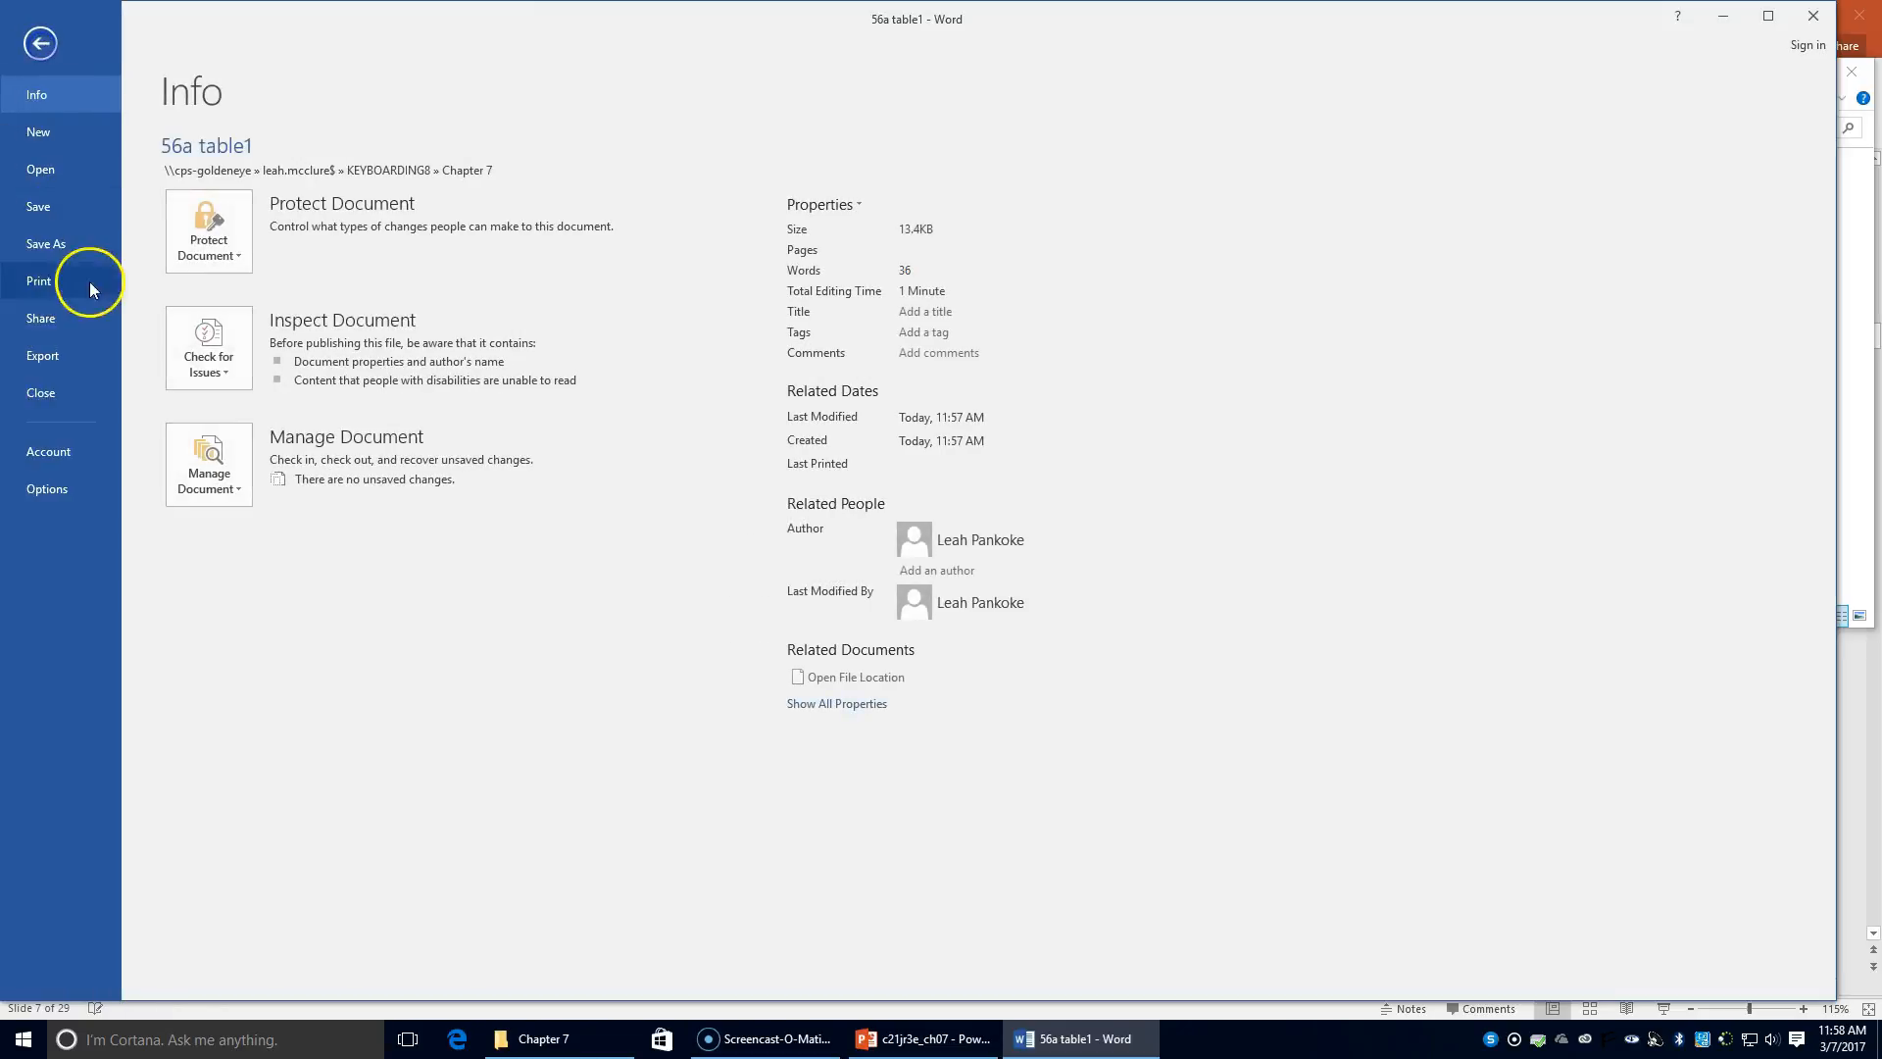
pyautogui.click(69, 279)
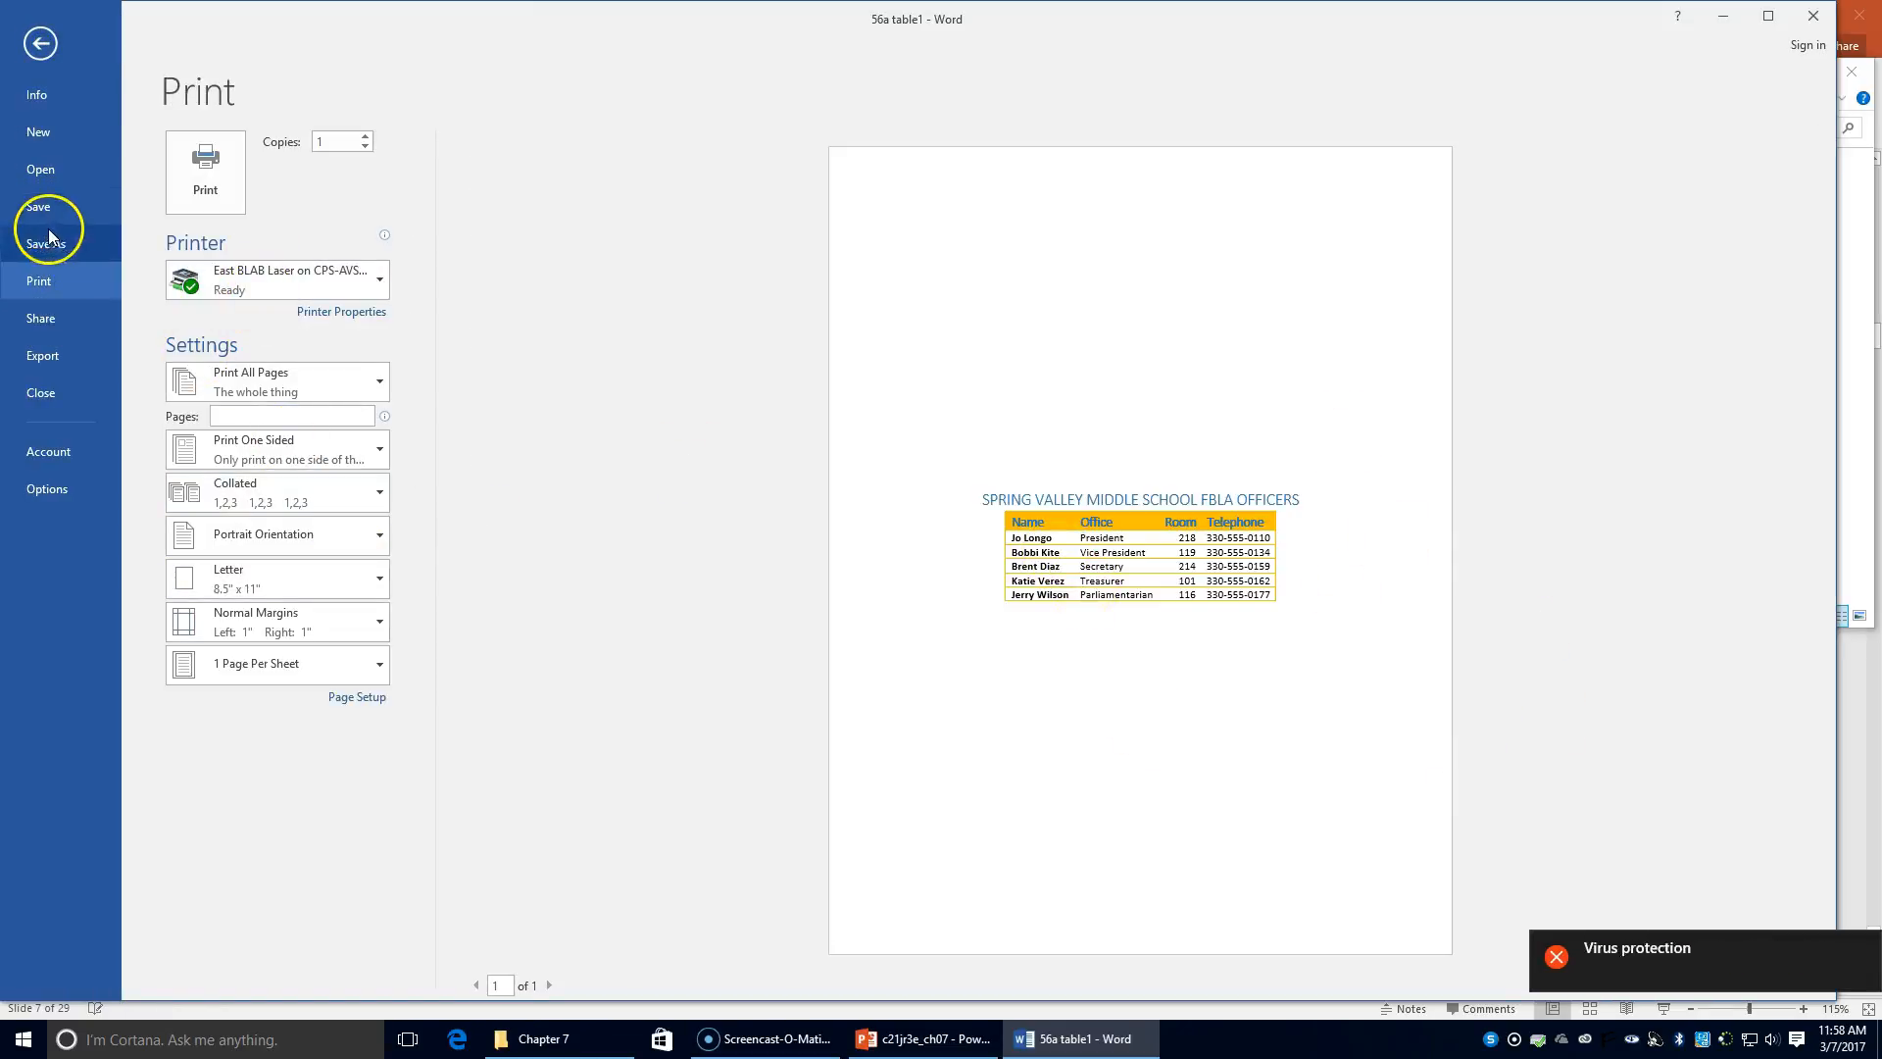
pyautogui.click(40, 43)
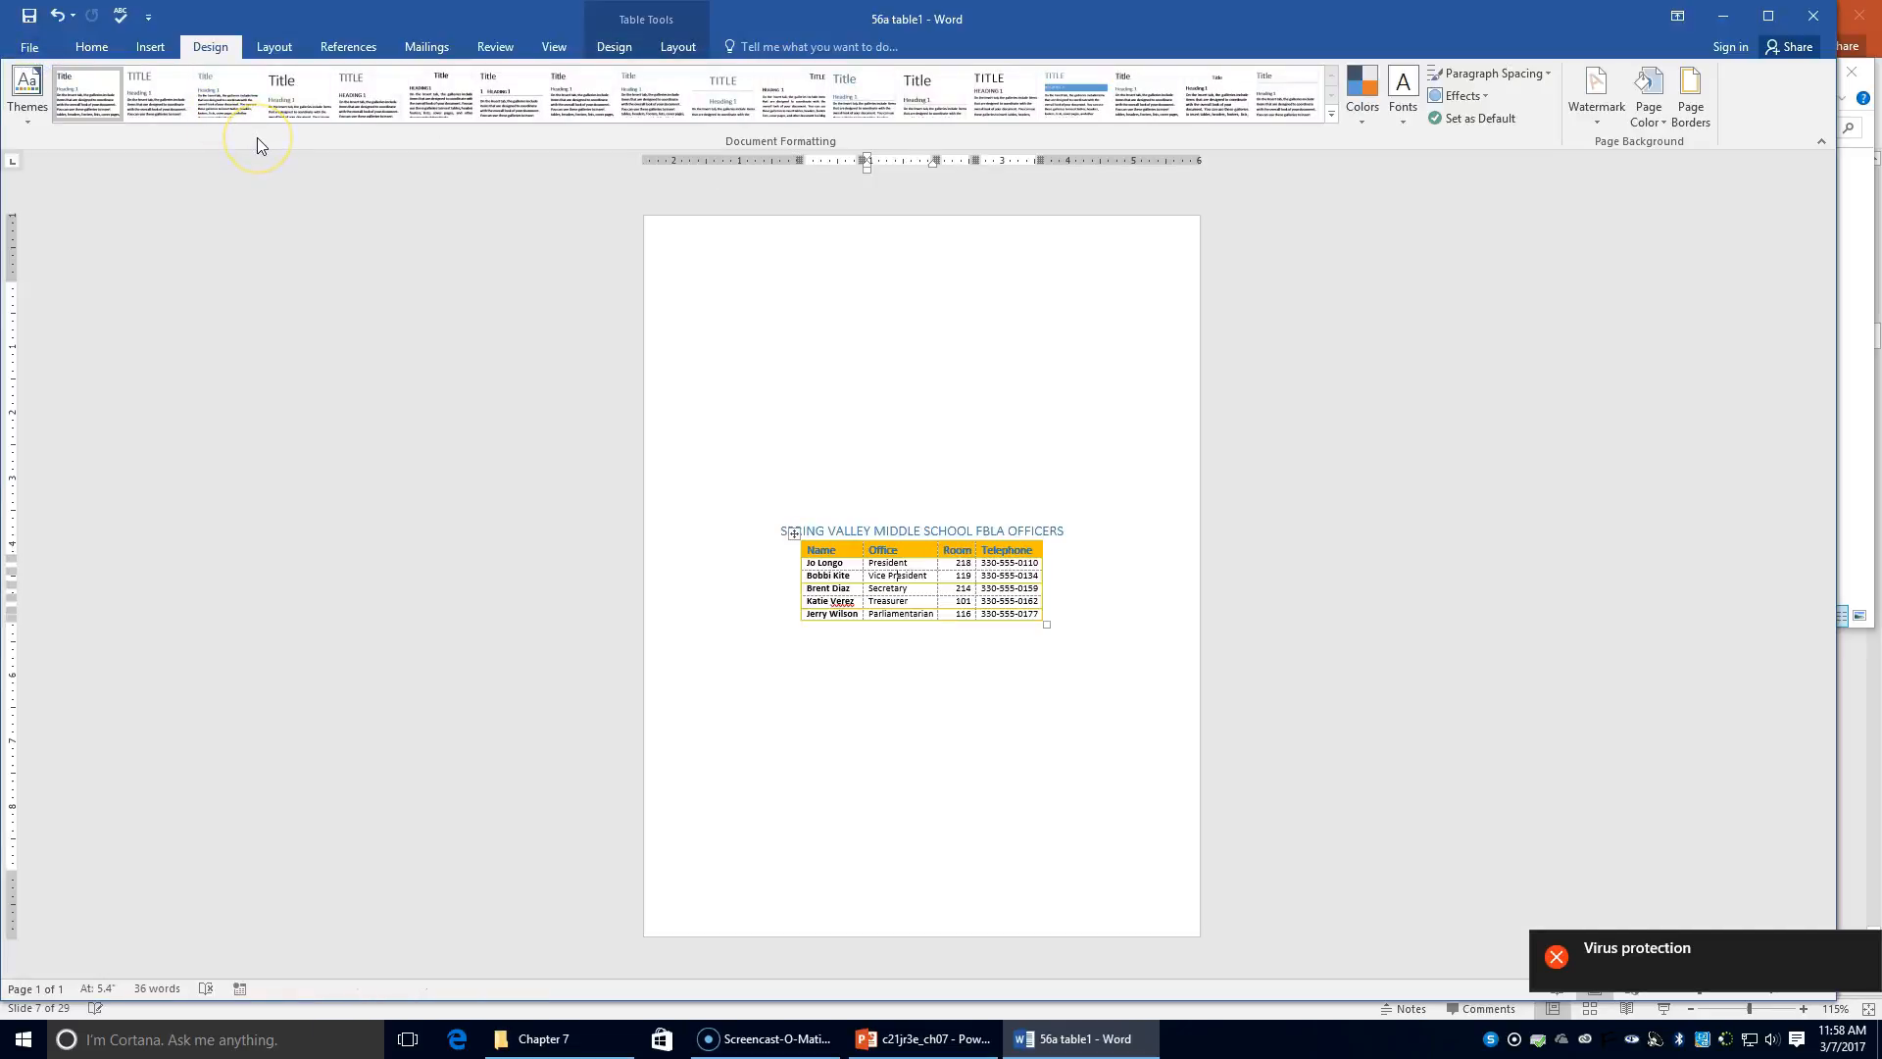
# Step: Close the FBLA officers document and open '55e table' from the Chapter 7 folder
pyautogui.click(1834, 17)
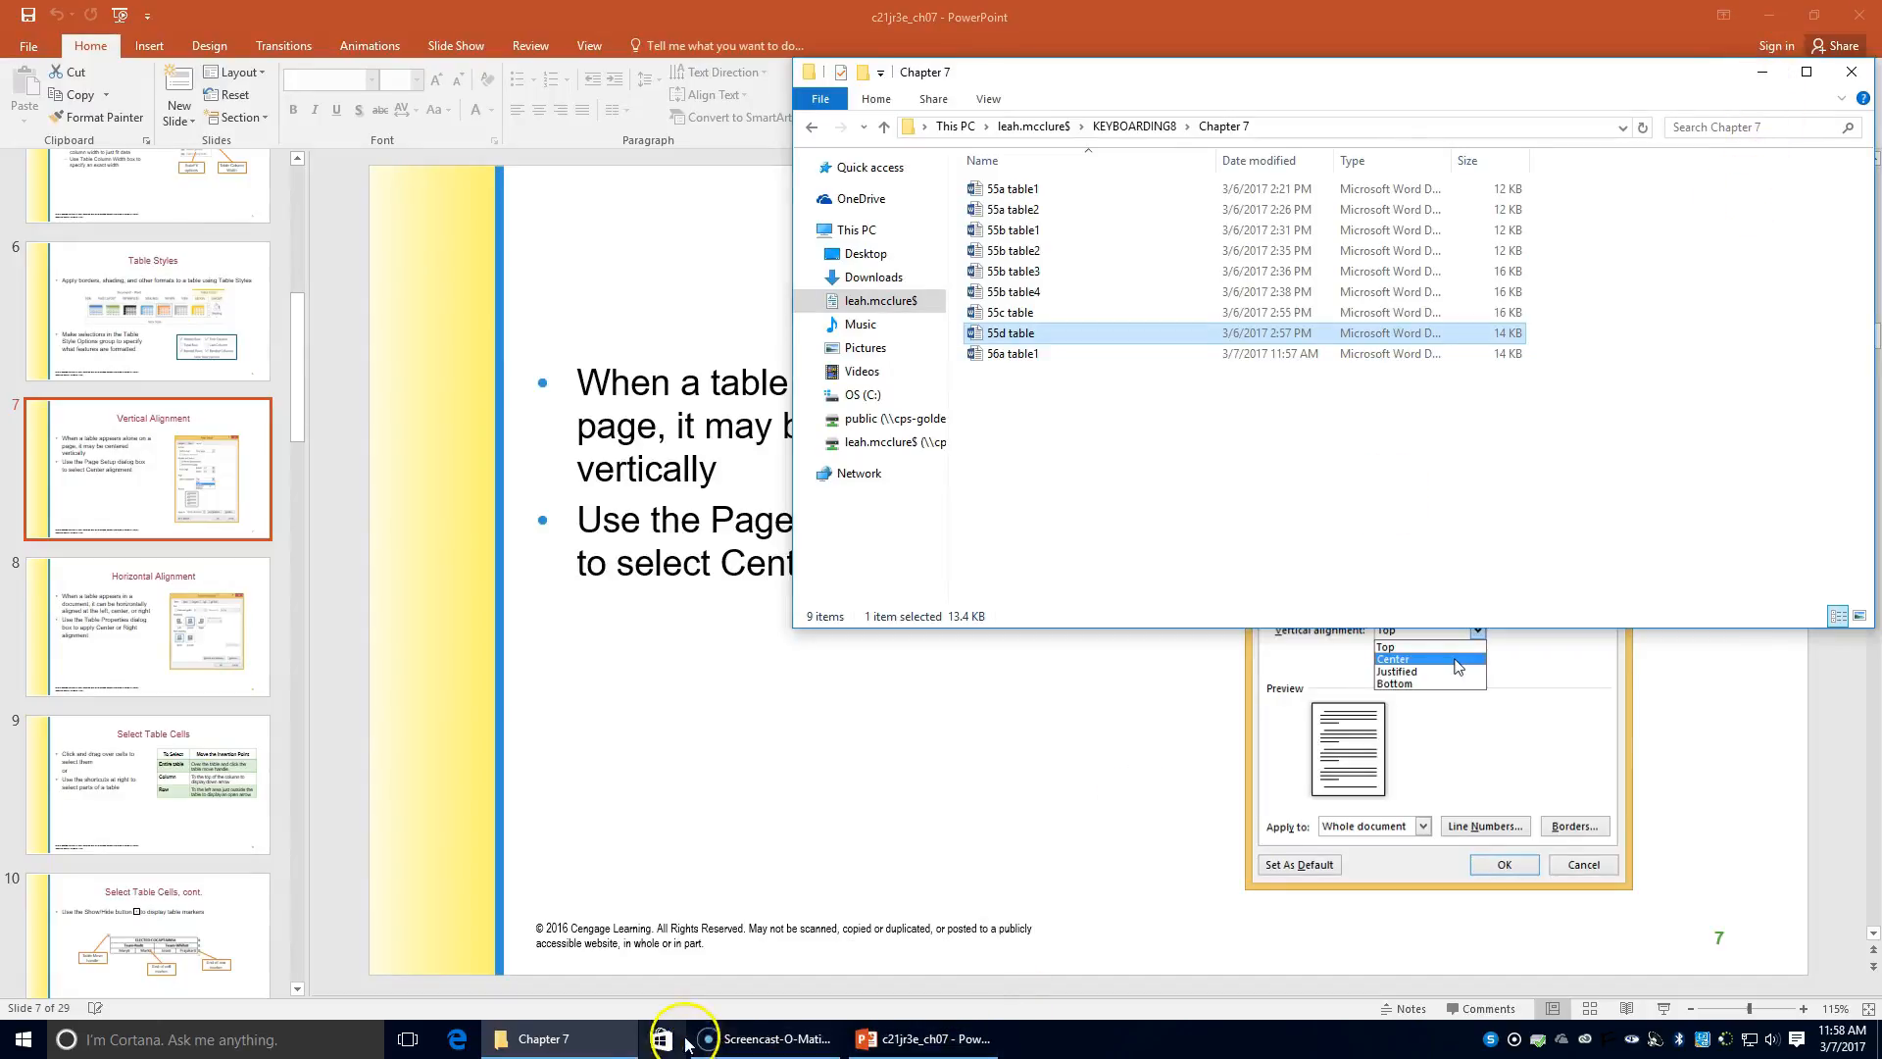
pyautogui.click(581, 1042)
pyautogui.click(583, 1047)
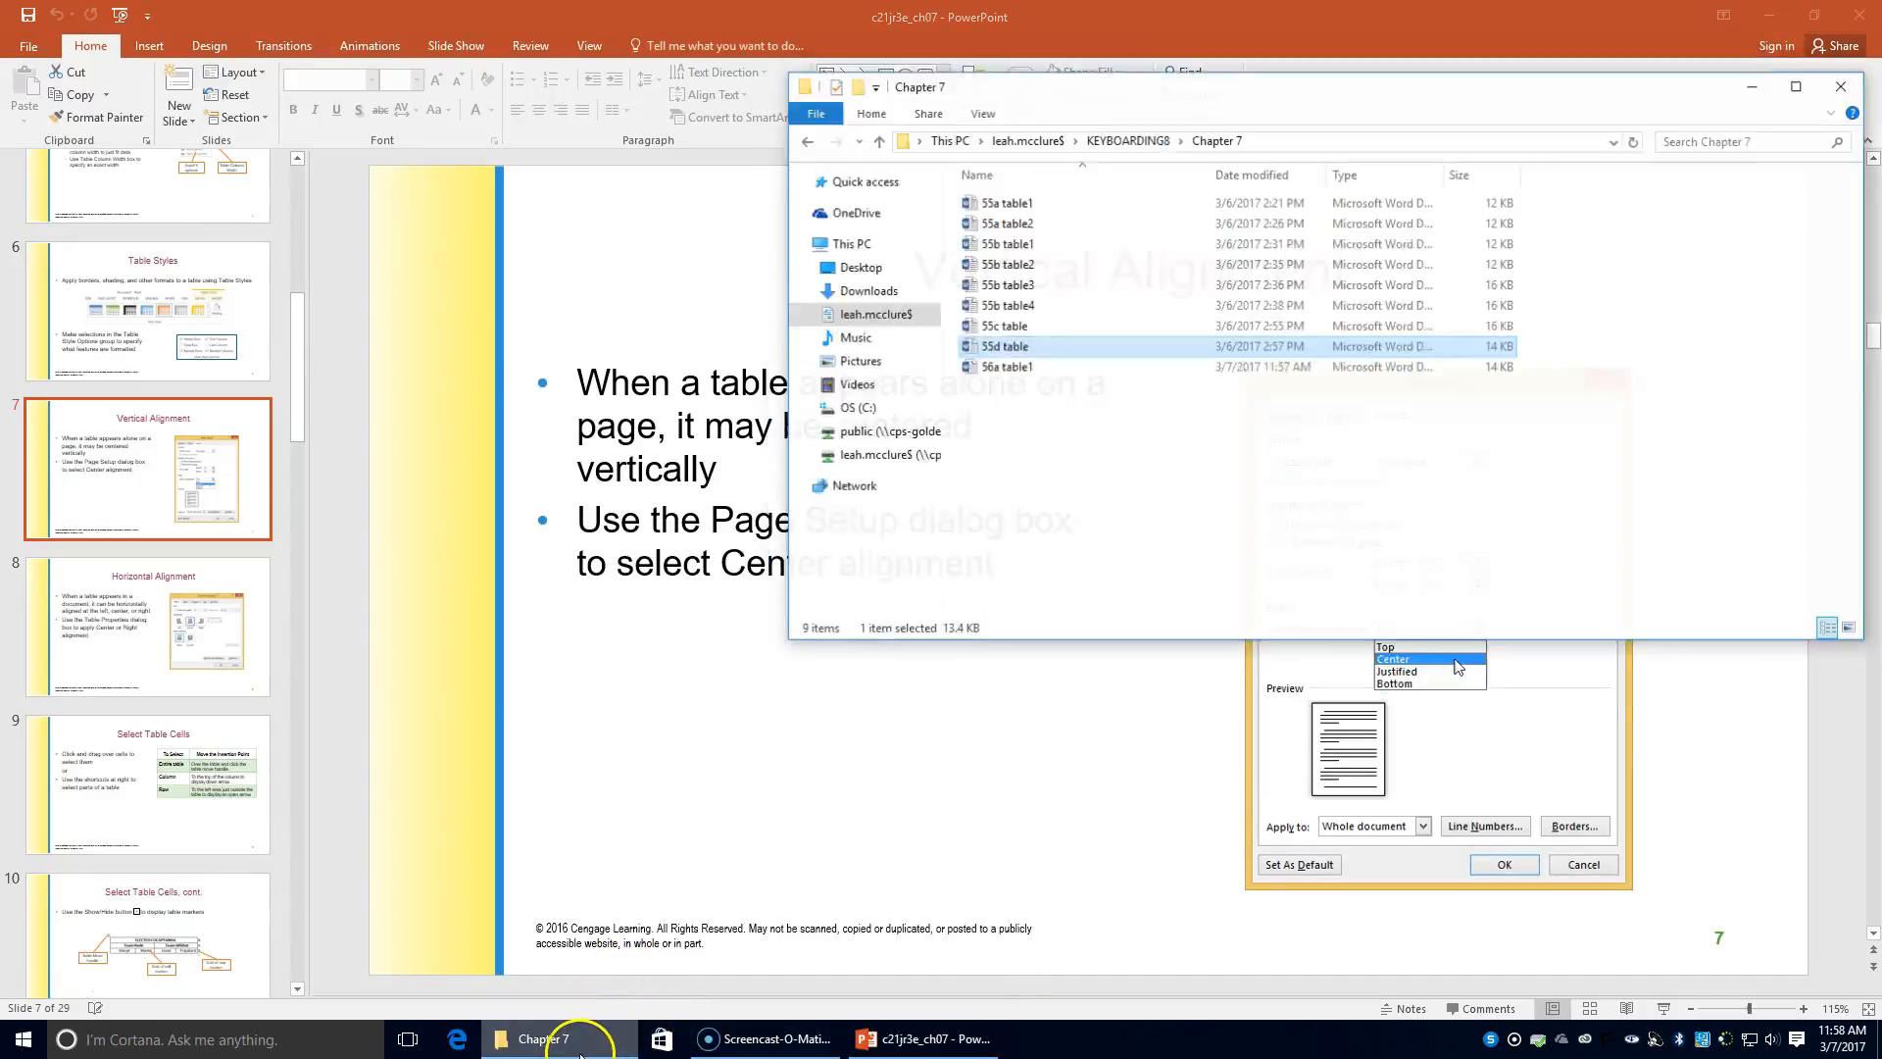
pyautogui.click(1029, 335)
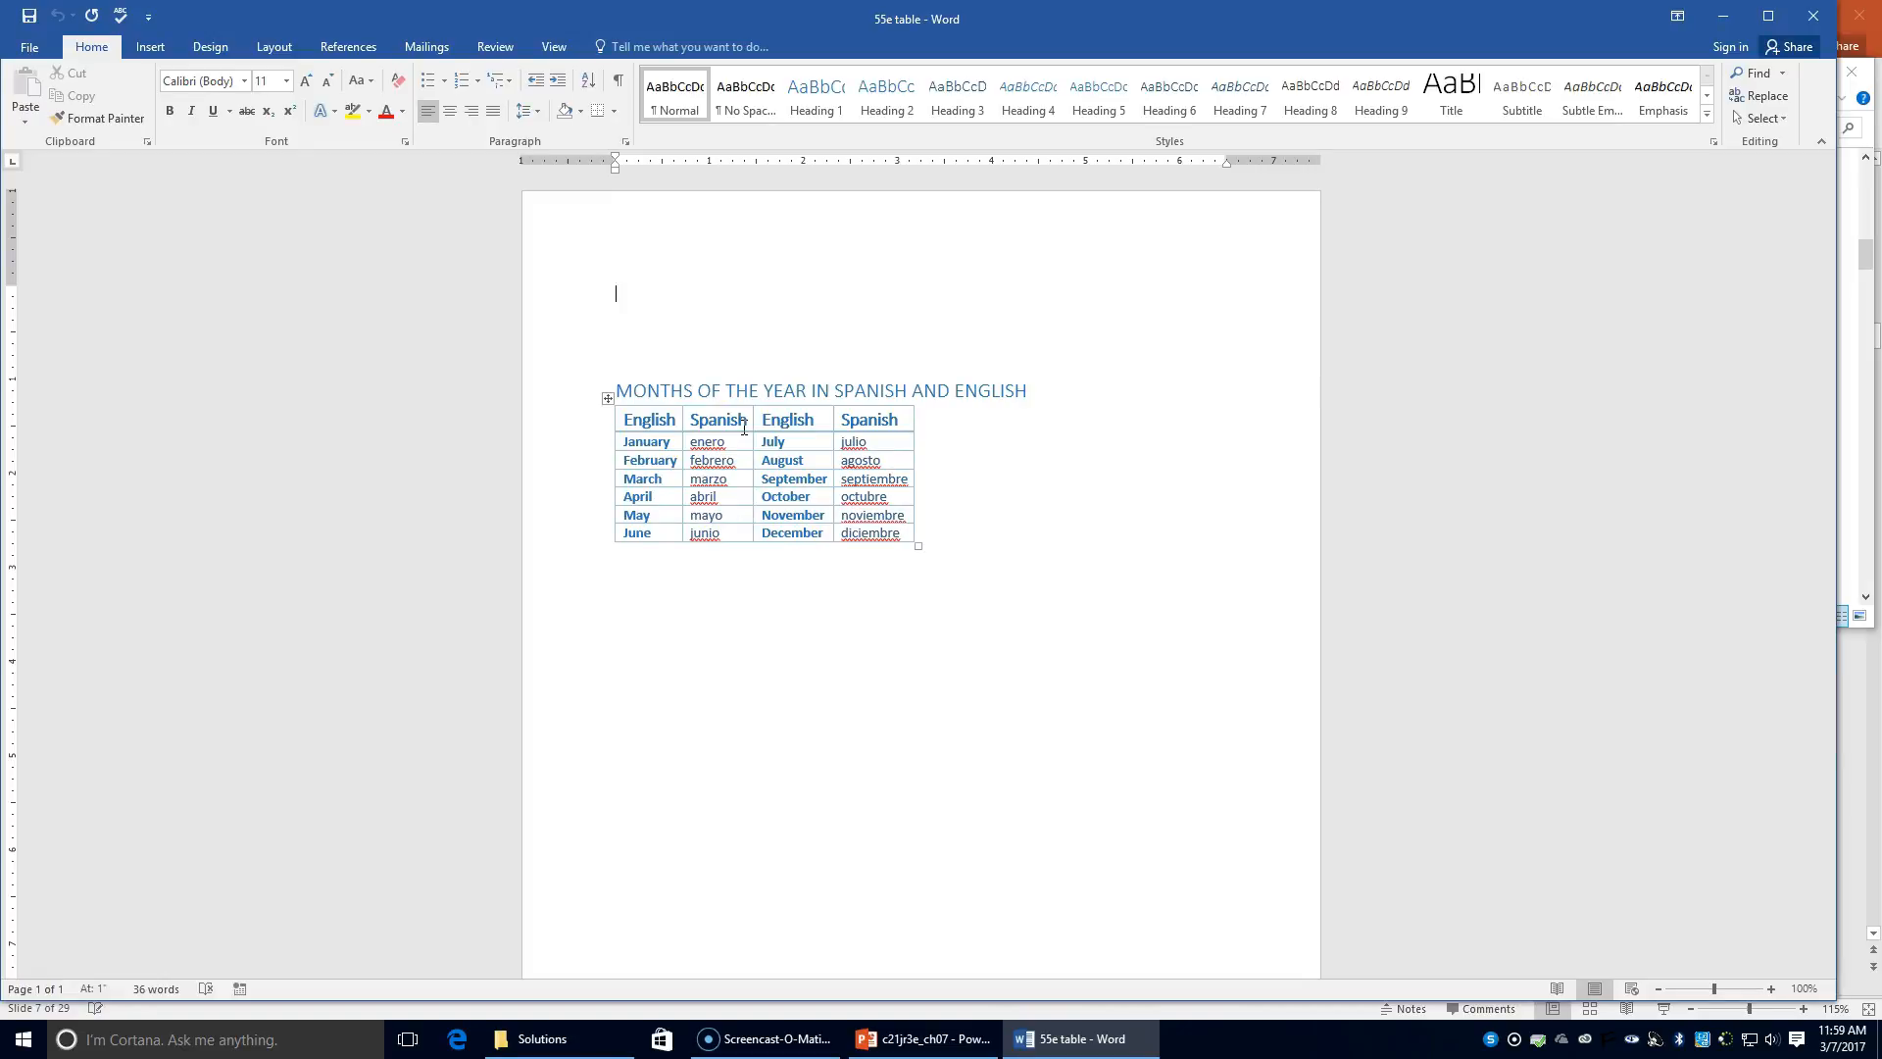
# Step: Center the months title and delete the empty lines above it
pyautogui.click(619, 390)
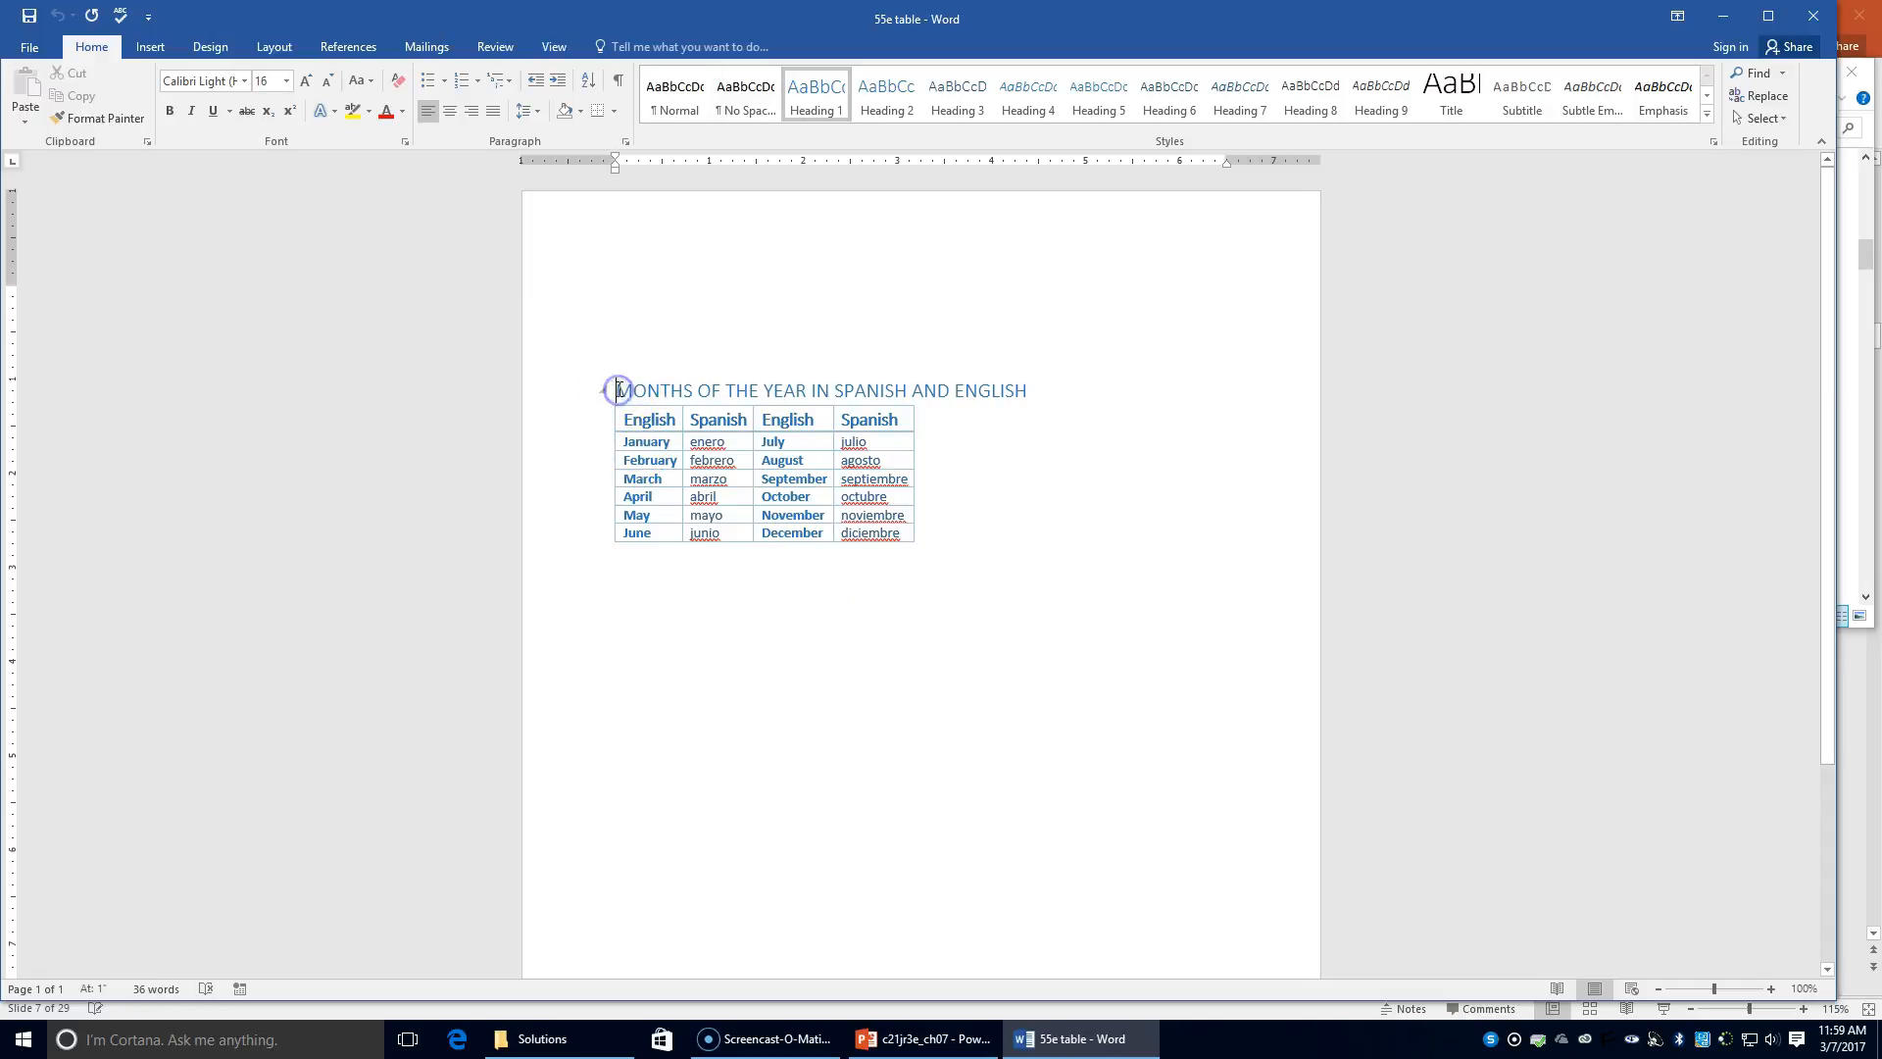
pyautogui.click(450, 114)
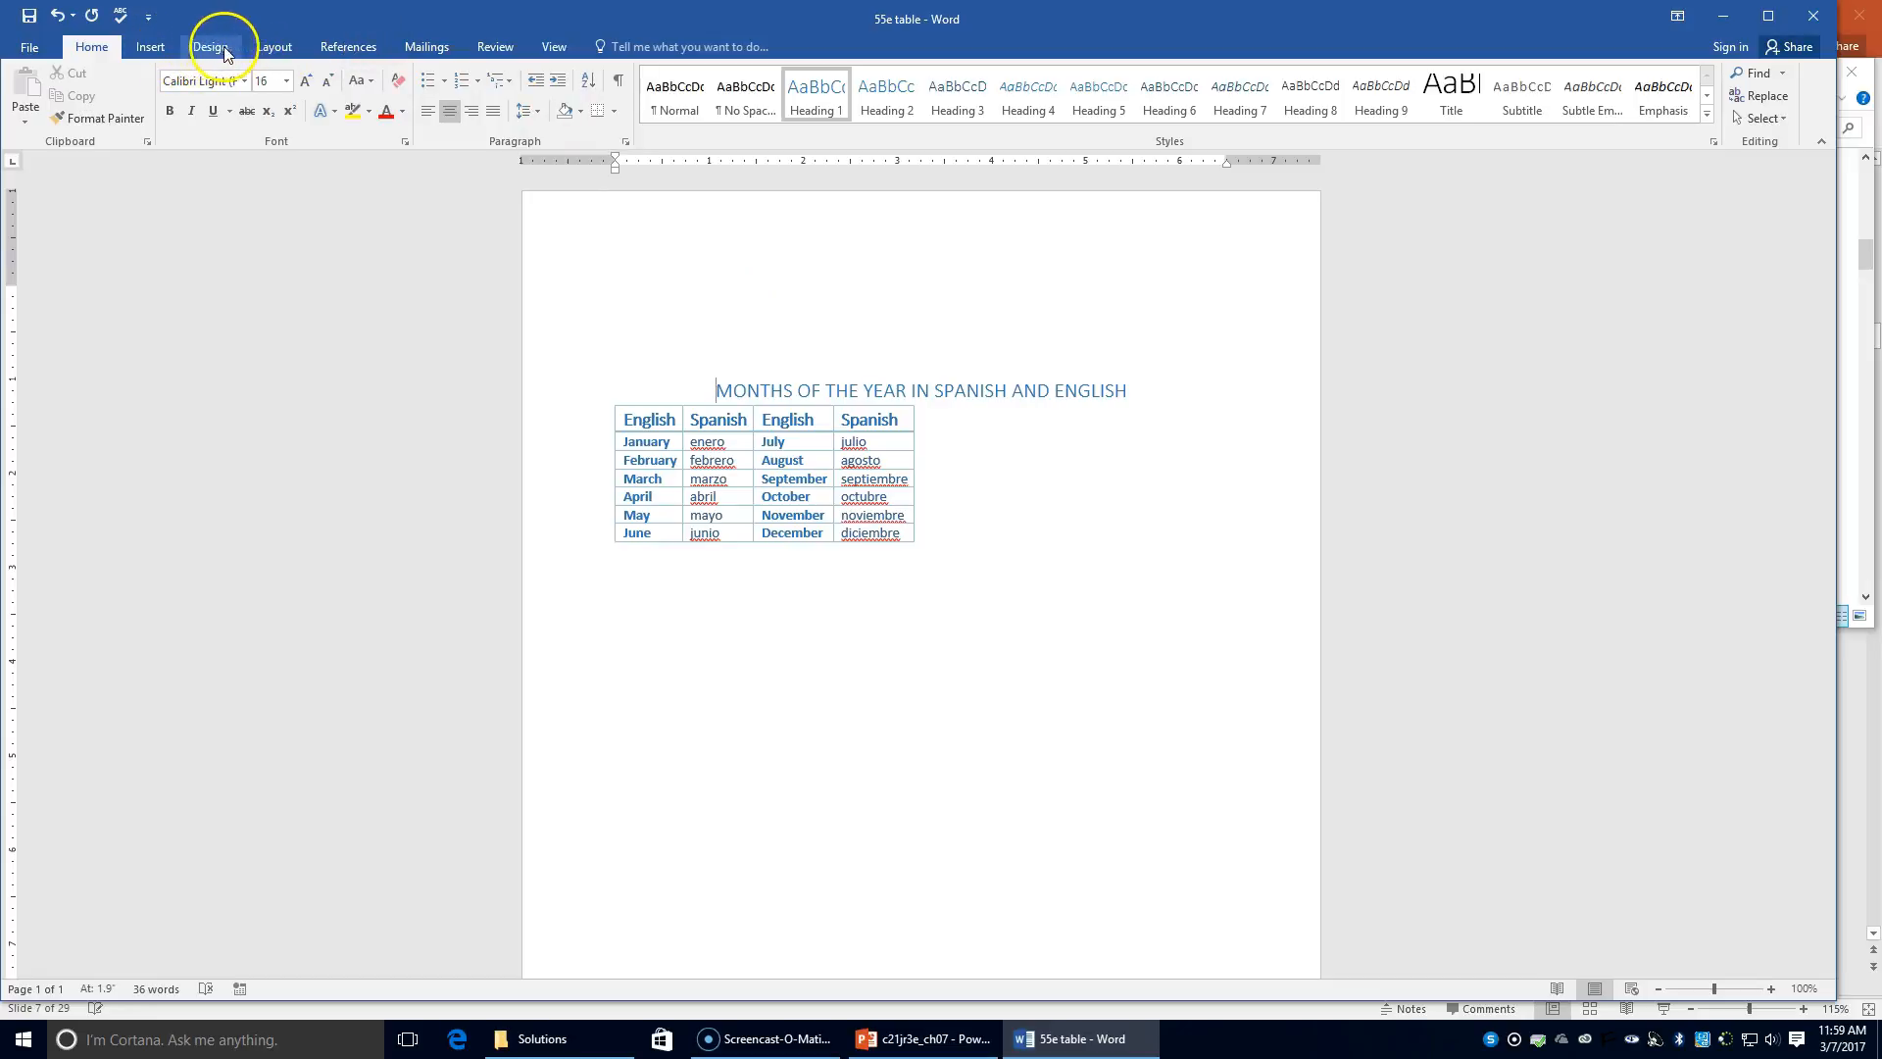
pyautogui.click(275, 47)
pyautogui.click(28, 98)
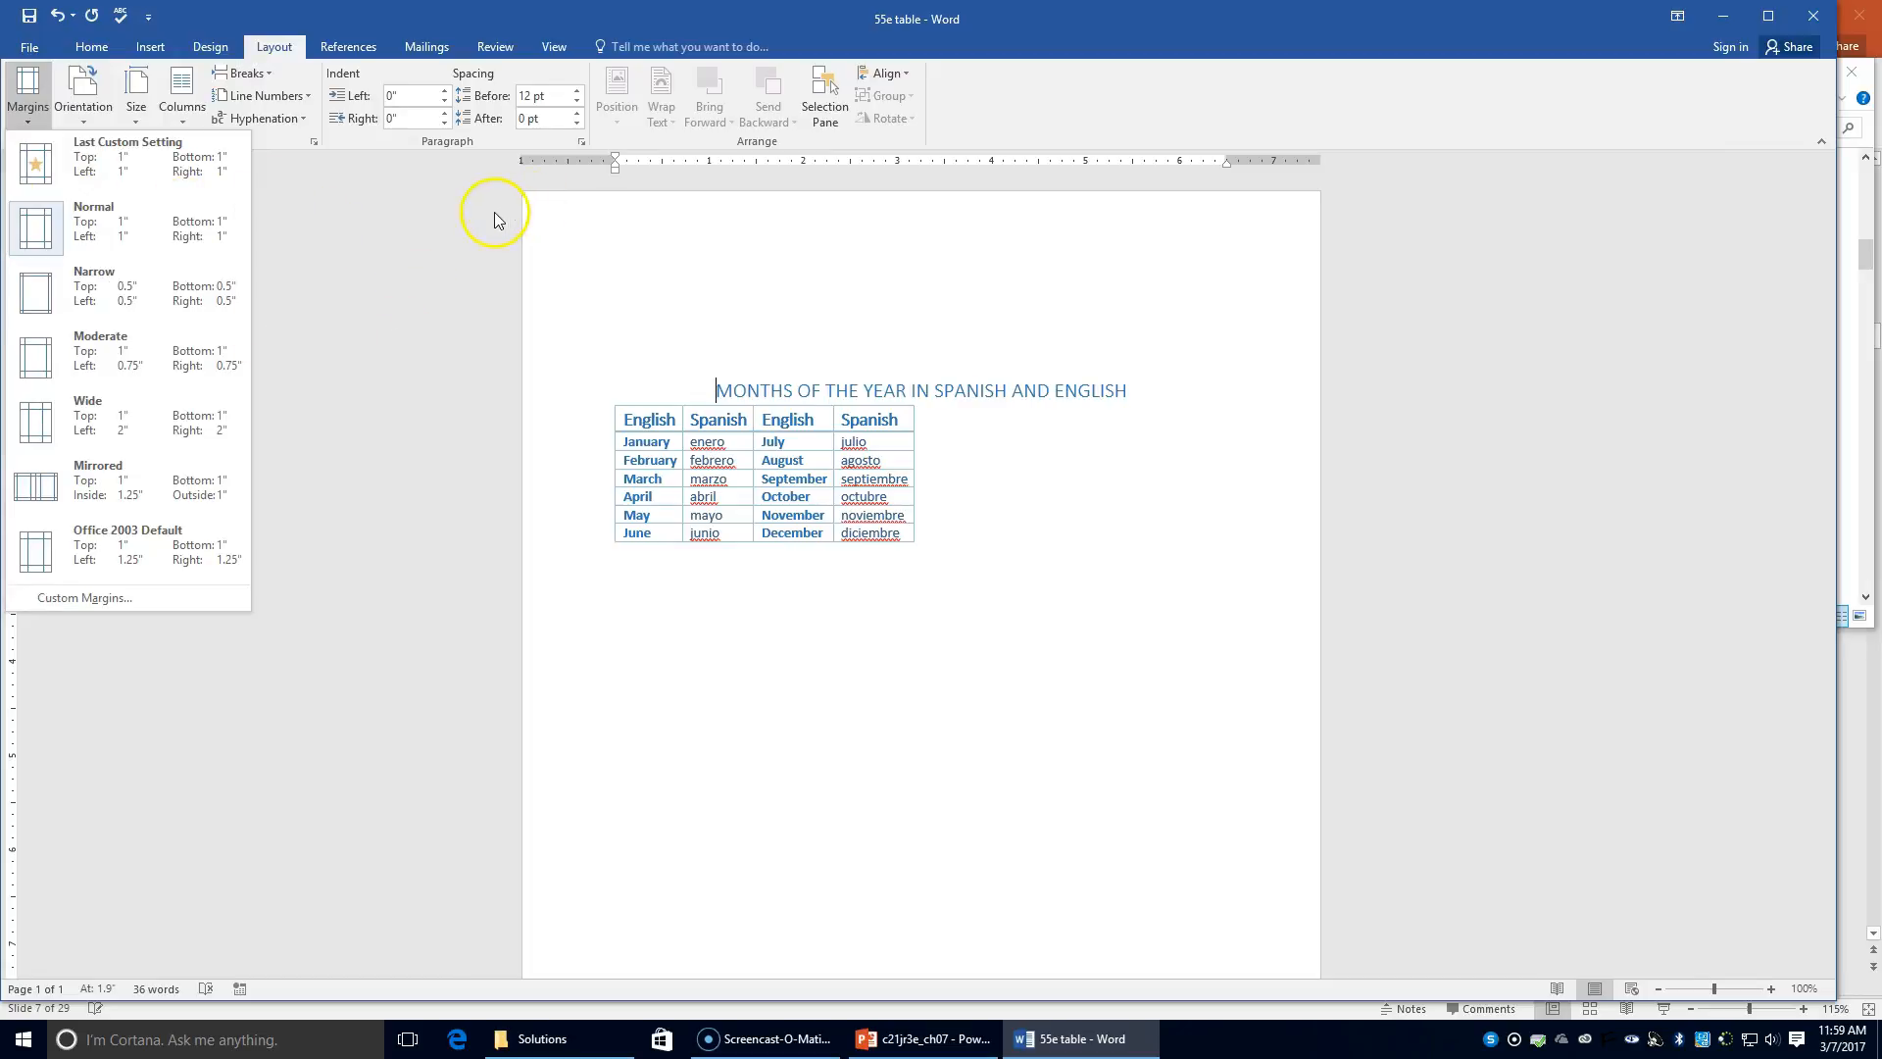
pyautogui.click(733, 338)
pyautogui.click(733, 352)
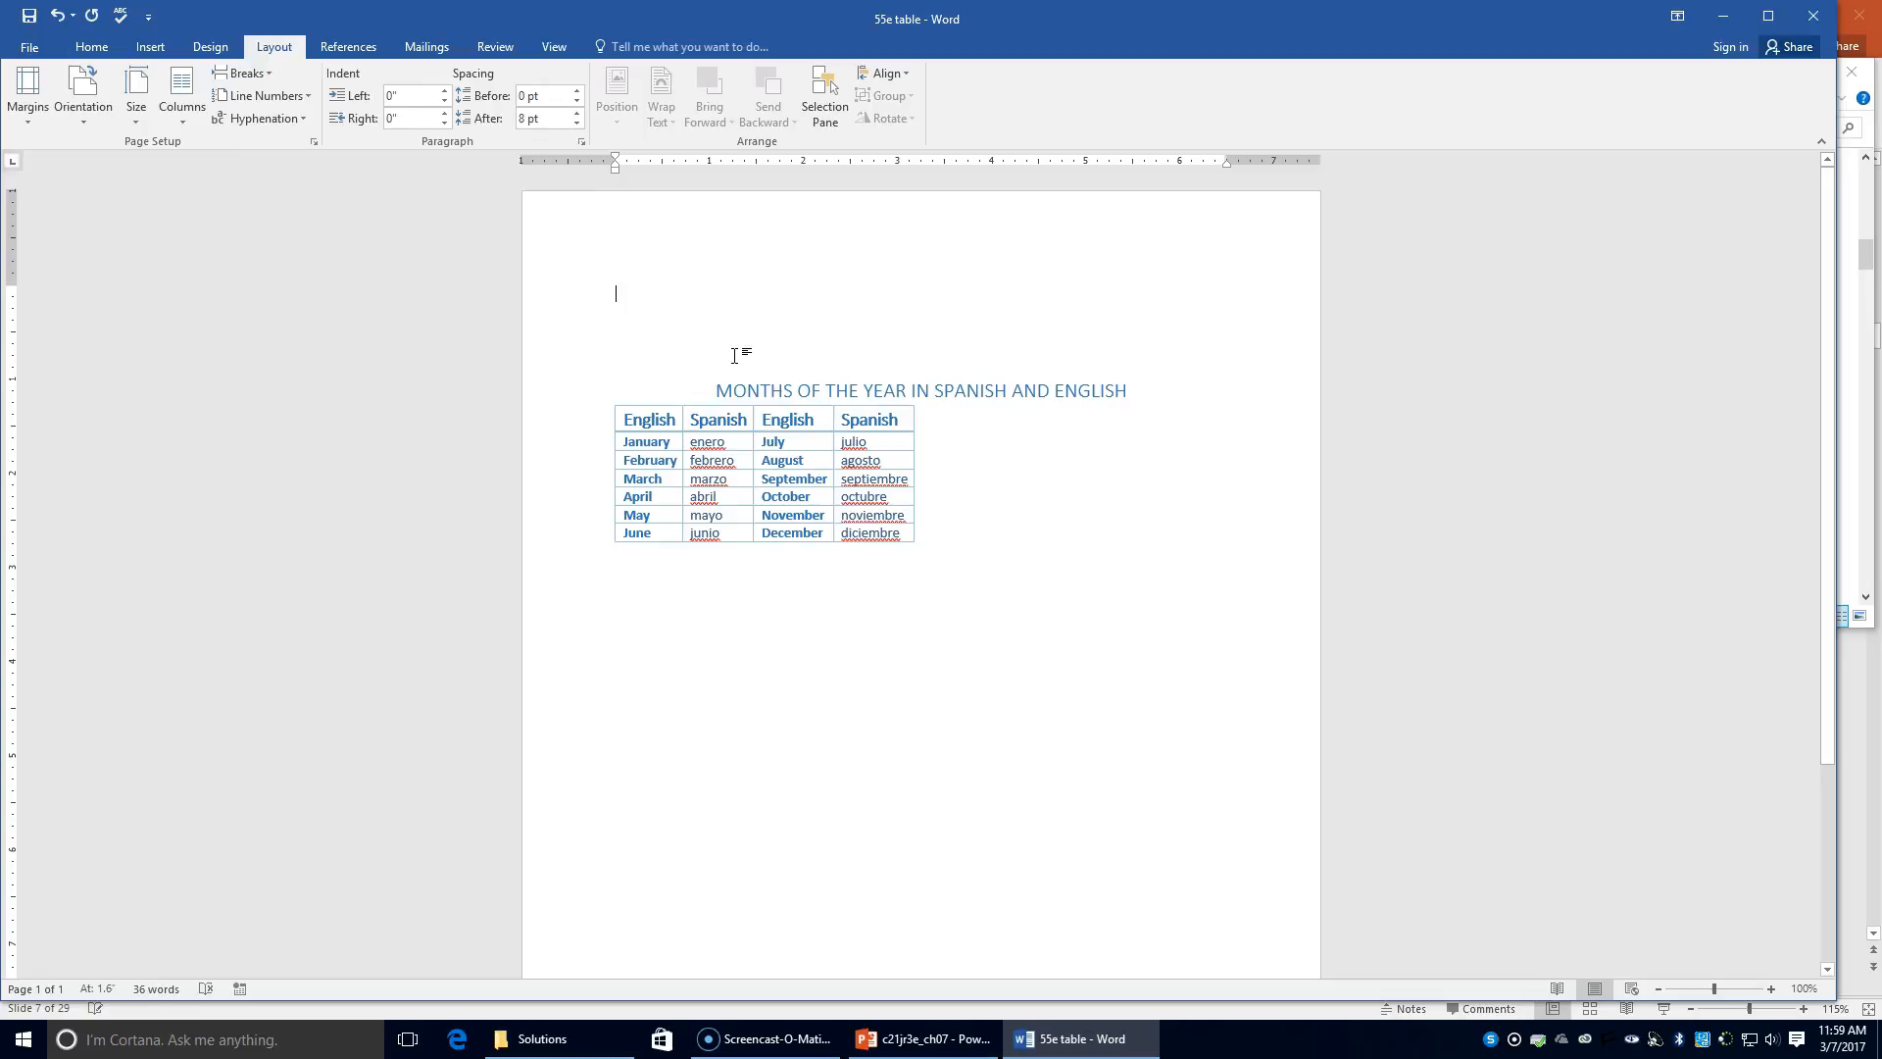
pyautogui.press('Delete')
pyautogui.press('Delete')
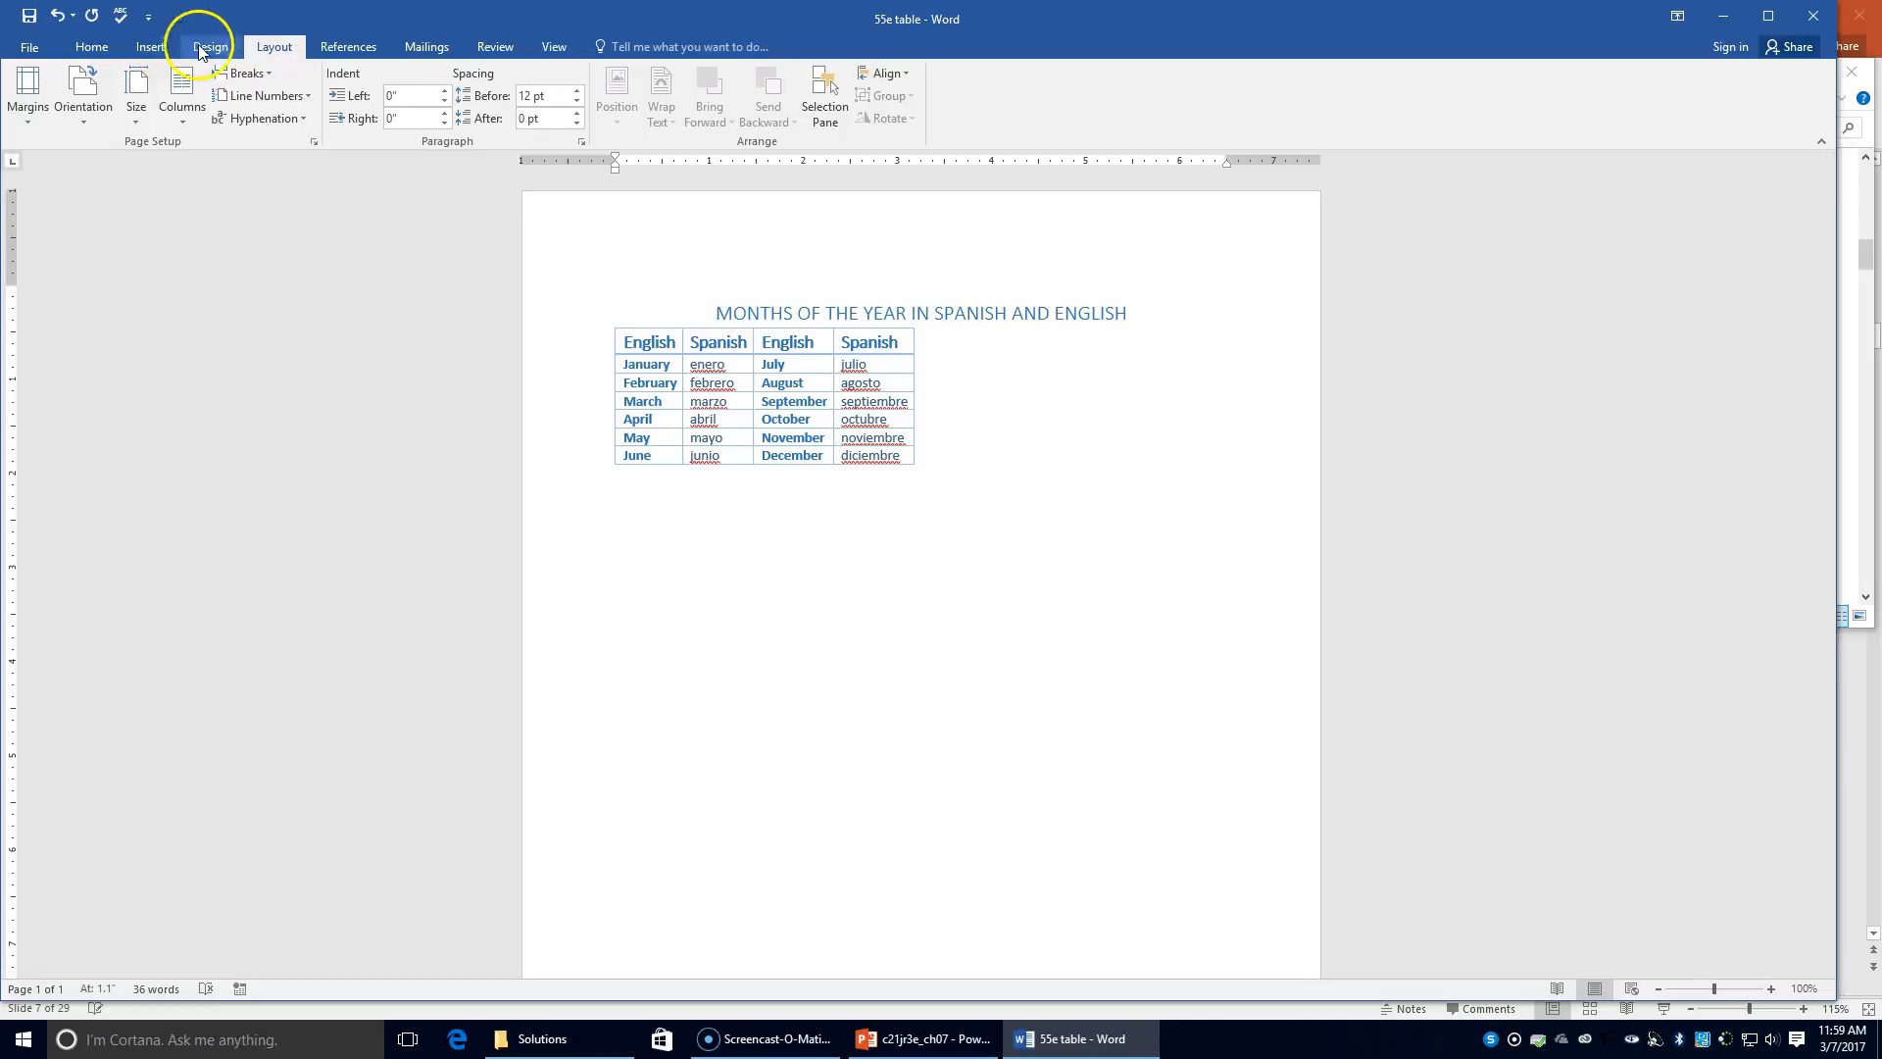
# Step: Set the page's vertical alignment to Center in Page Setup
pyautogui.click(315, 141)
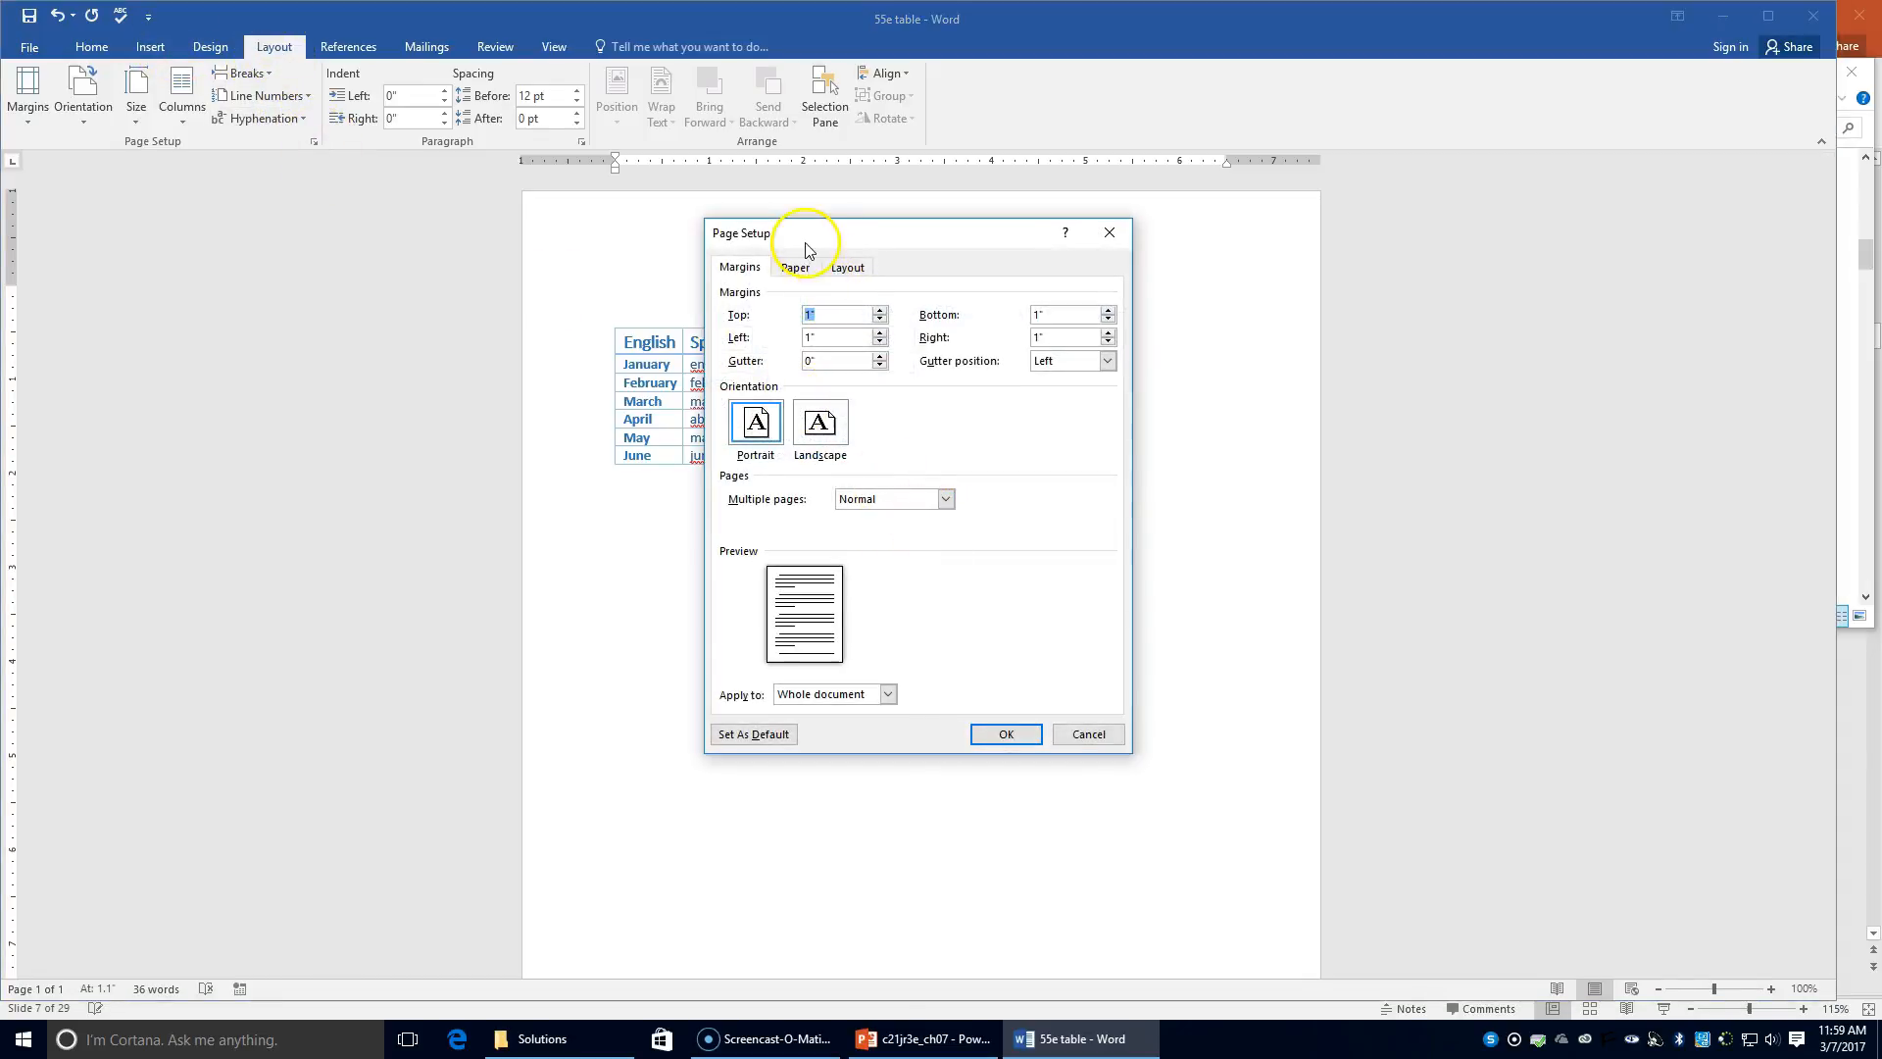
pyautogui.click(847, 270)
pyautogui.click(875, 490)
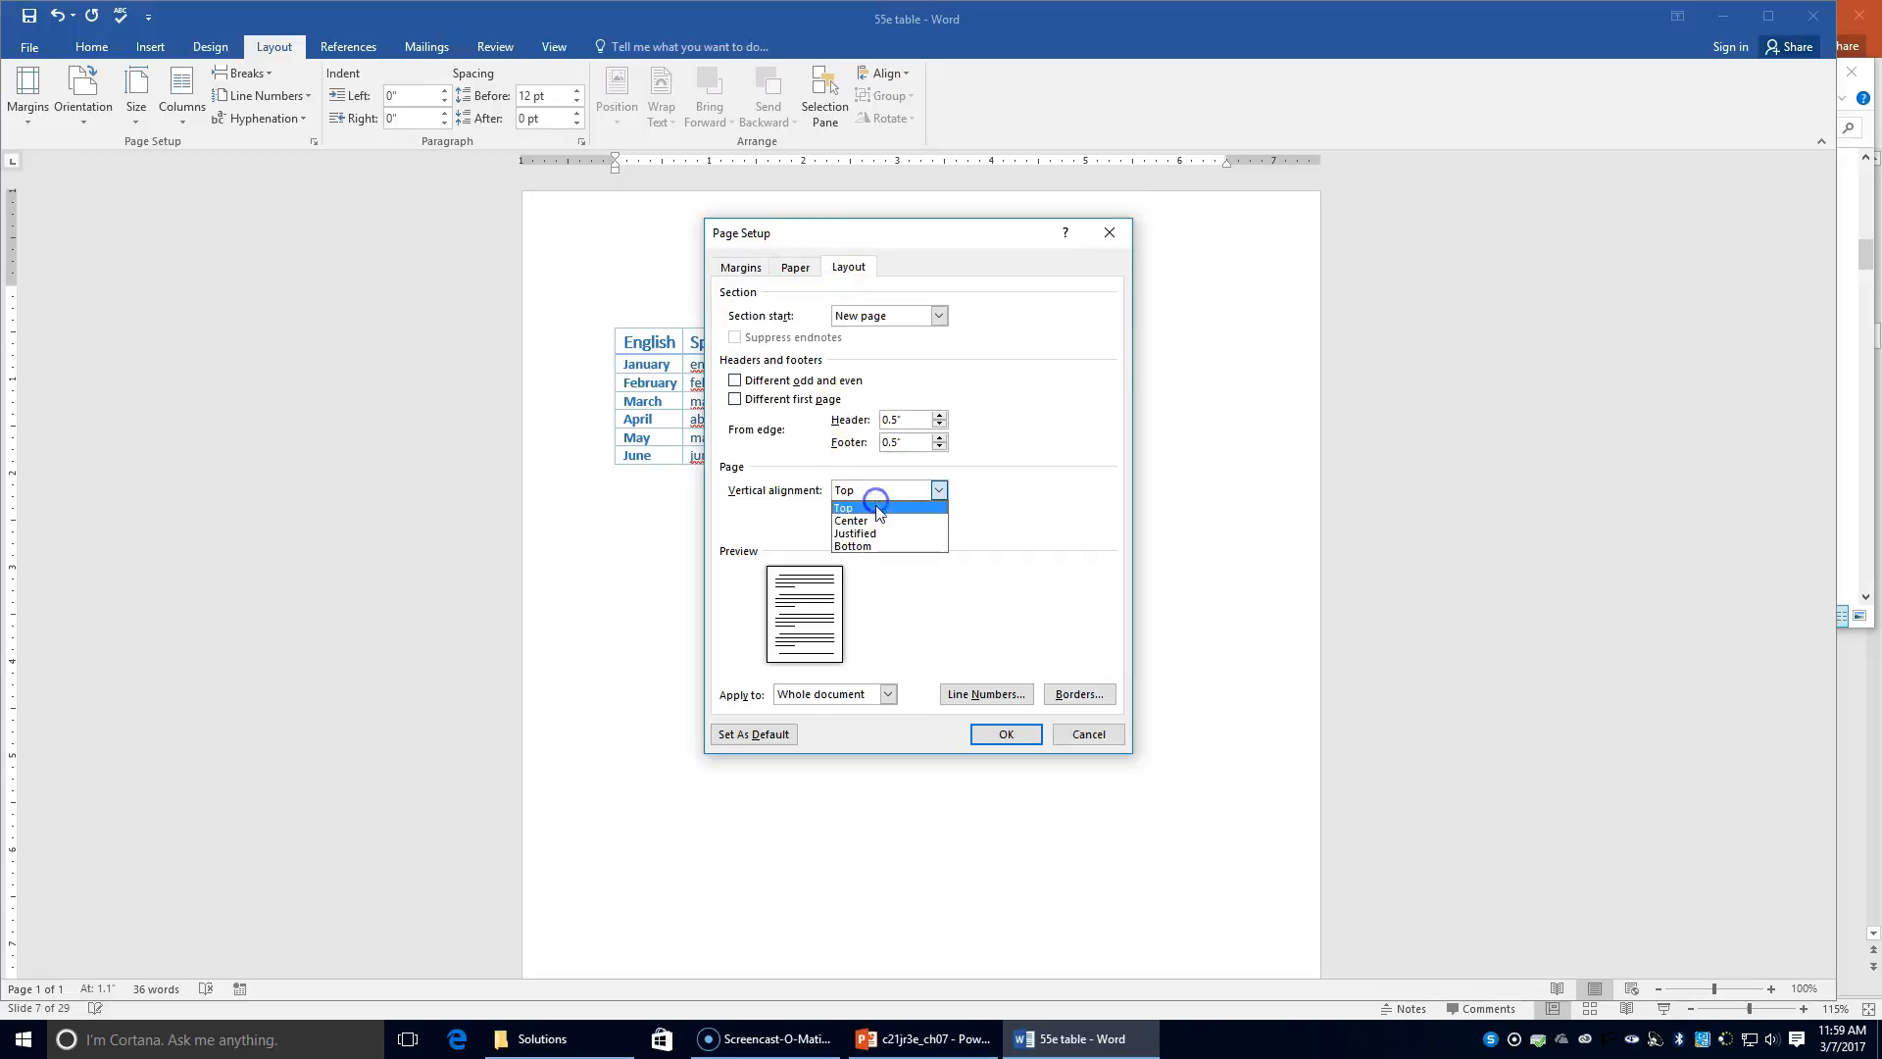
pyautogui.click(876, 521)
pyautogui.click(1006, 734)
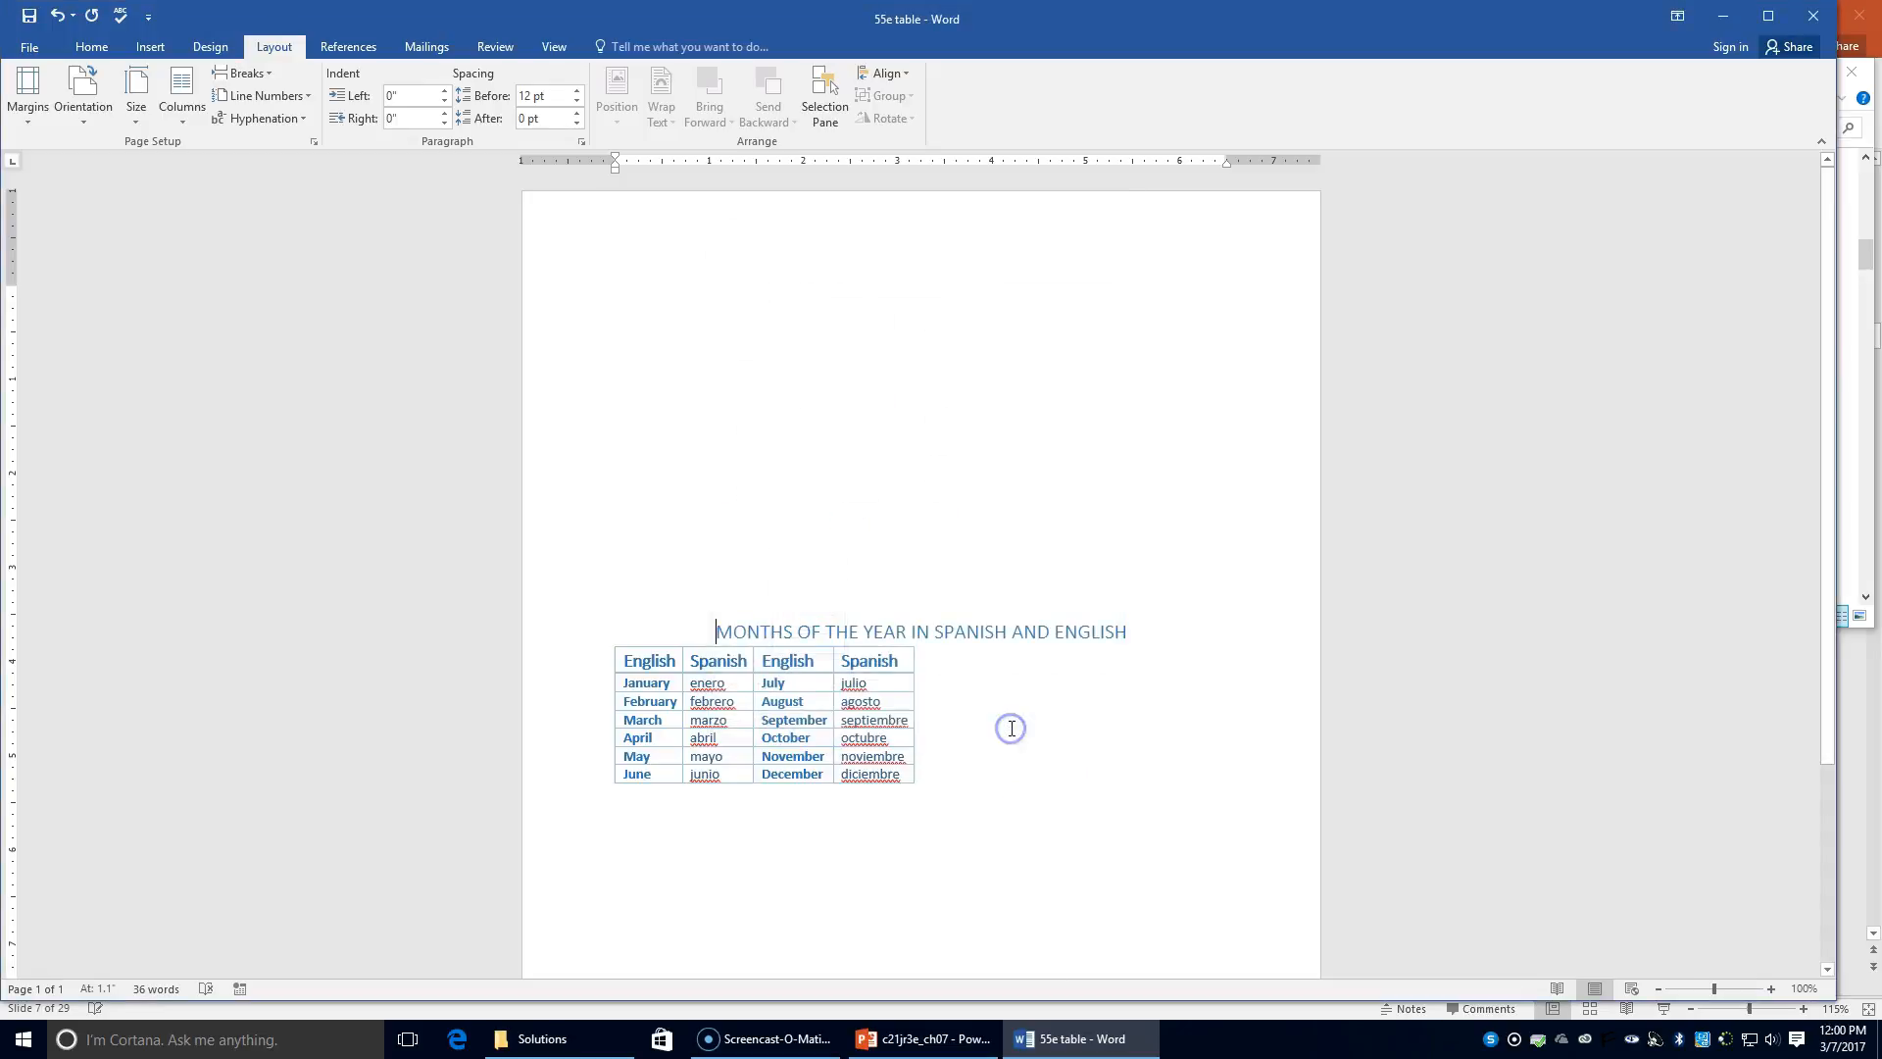
# Step: Center the months table horizontally via Table Properties and zoom out to view the page
pyautogui.click(1002, 727)
pyautogui.click(745, 716)
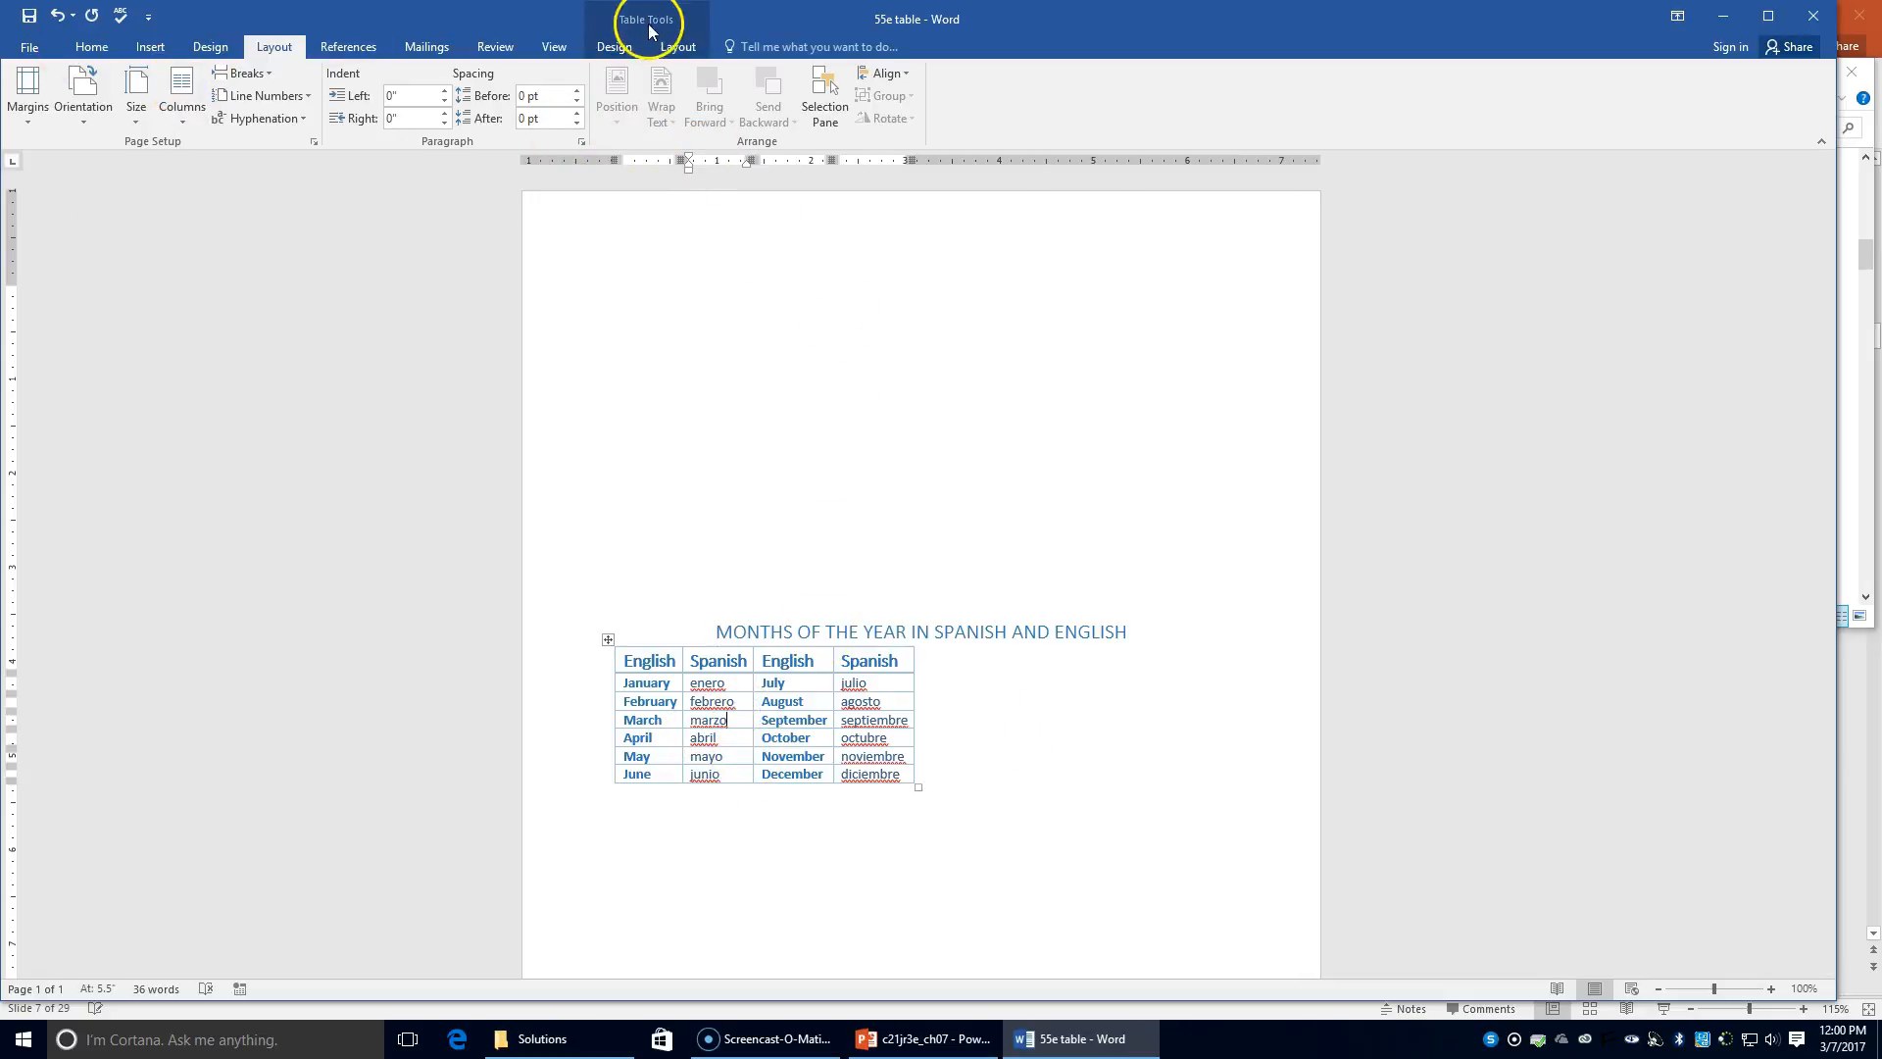
pyautogui.click(680, 49)
pyautogui.click(124, 94)
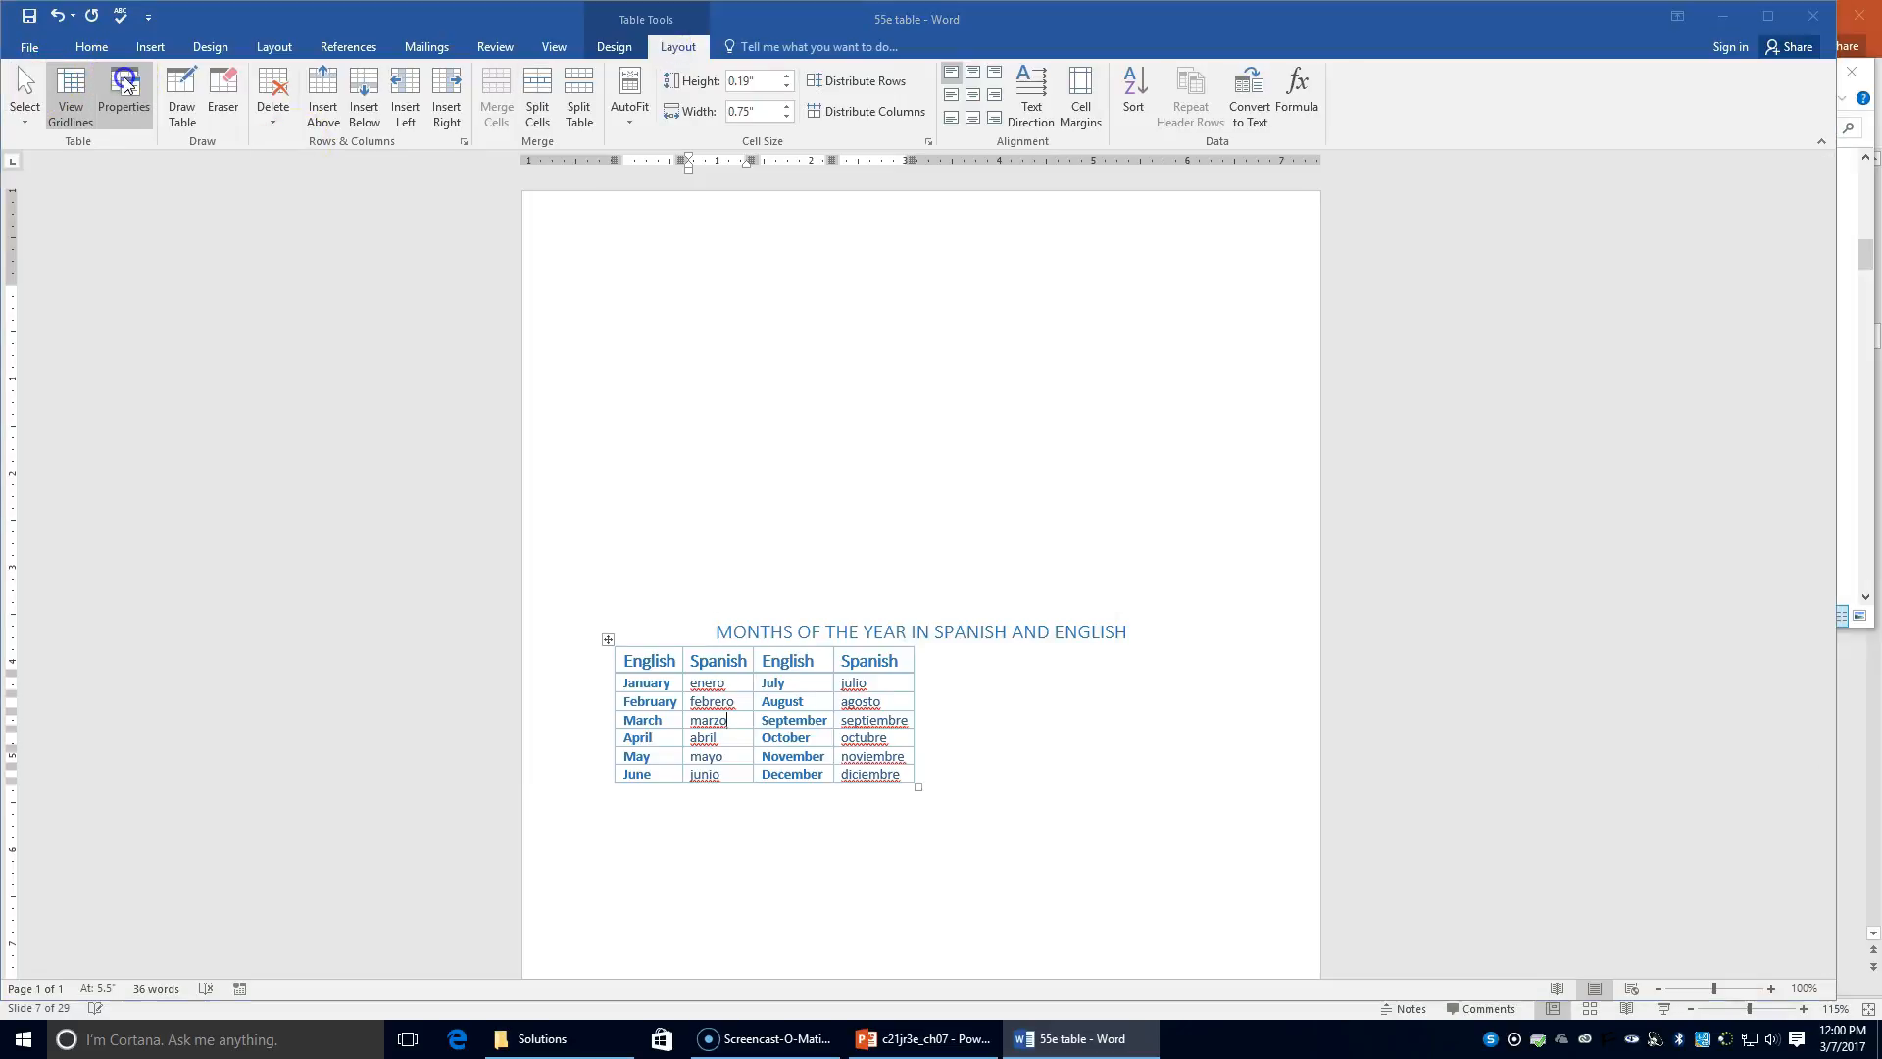
pyautogui.click(822, 428)
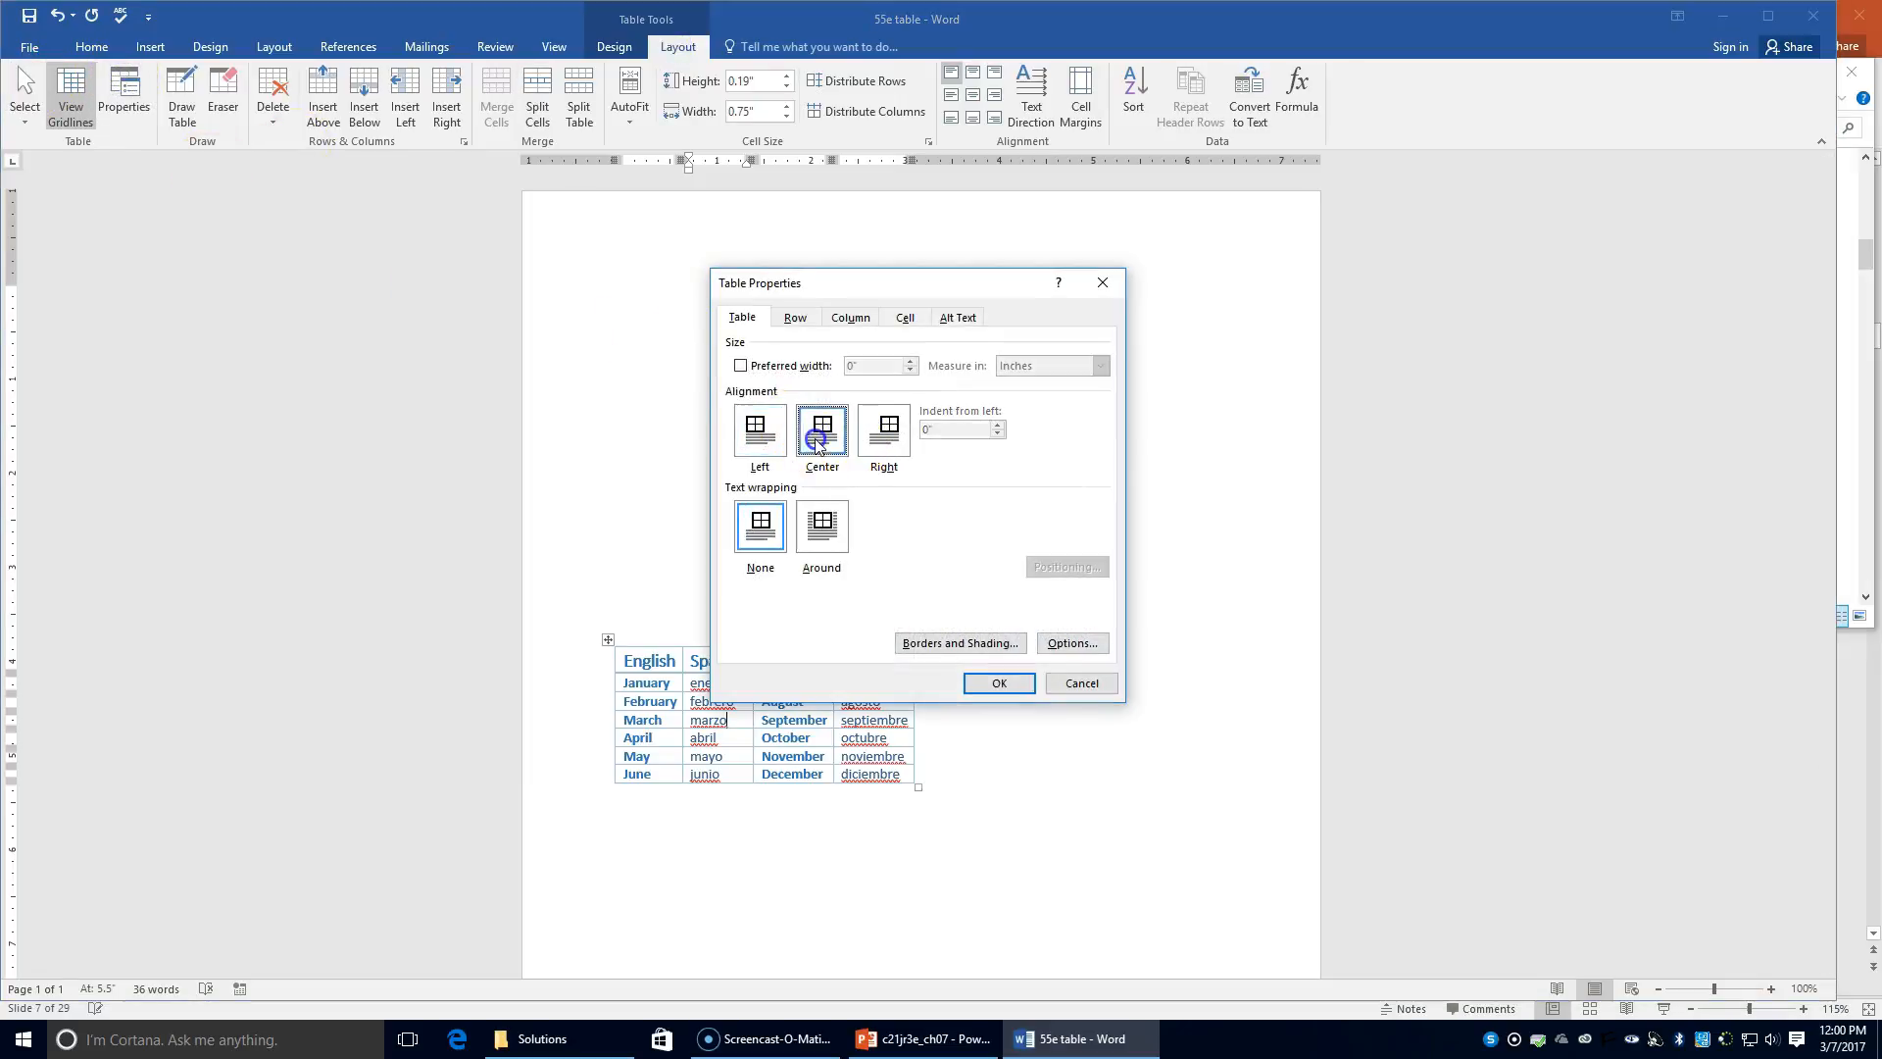
pyautogui.click(985, 685)
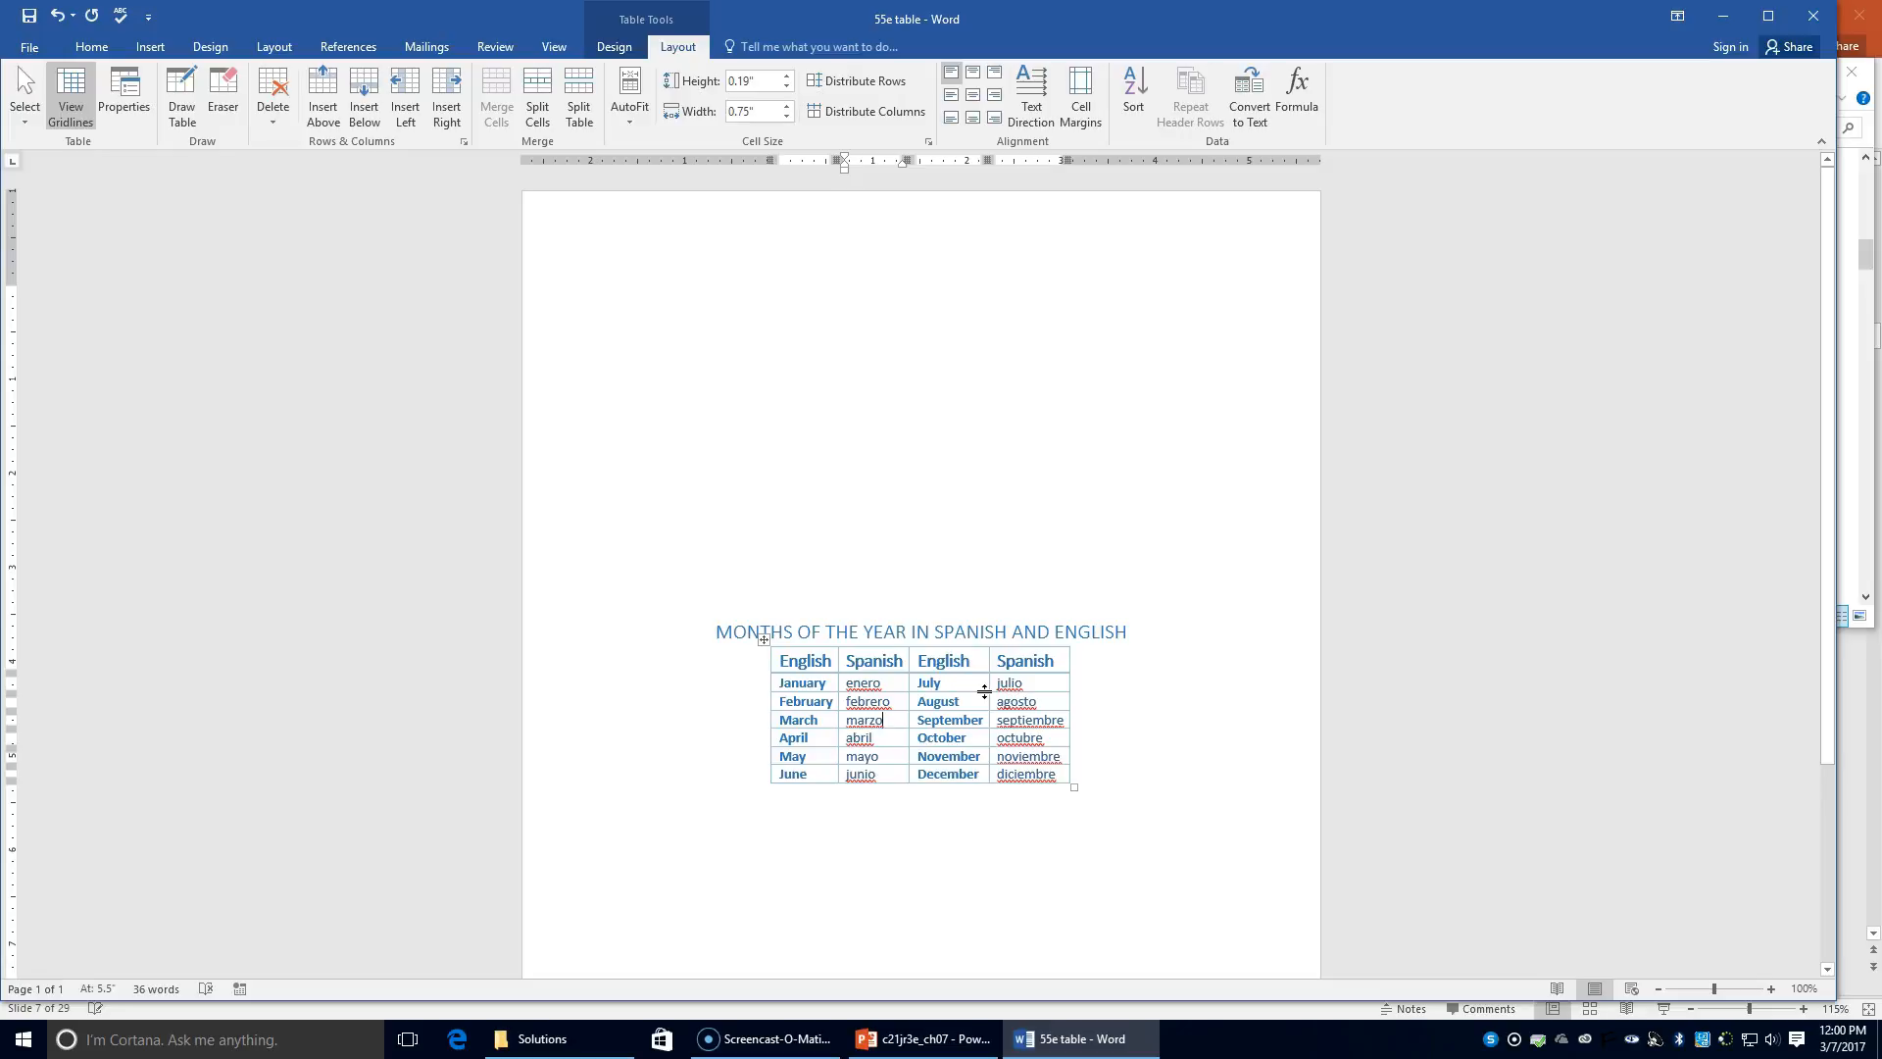
pyautogui.click(1659, 988)
pyautogui.click(1659, 988)
pyautogui.click(1660, 988)
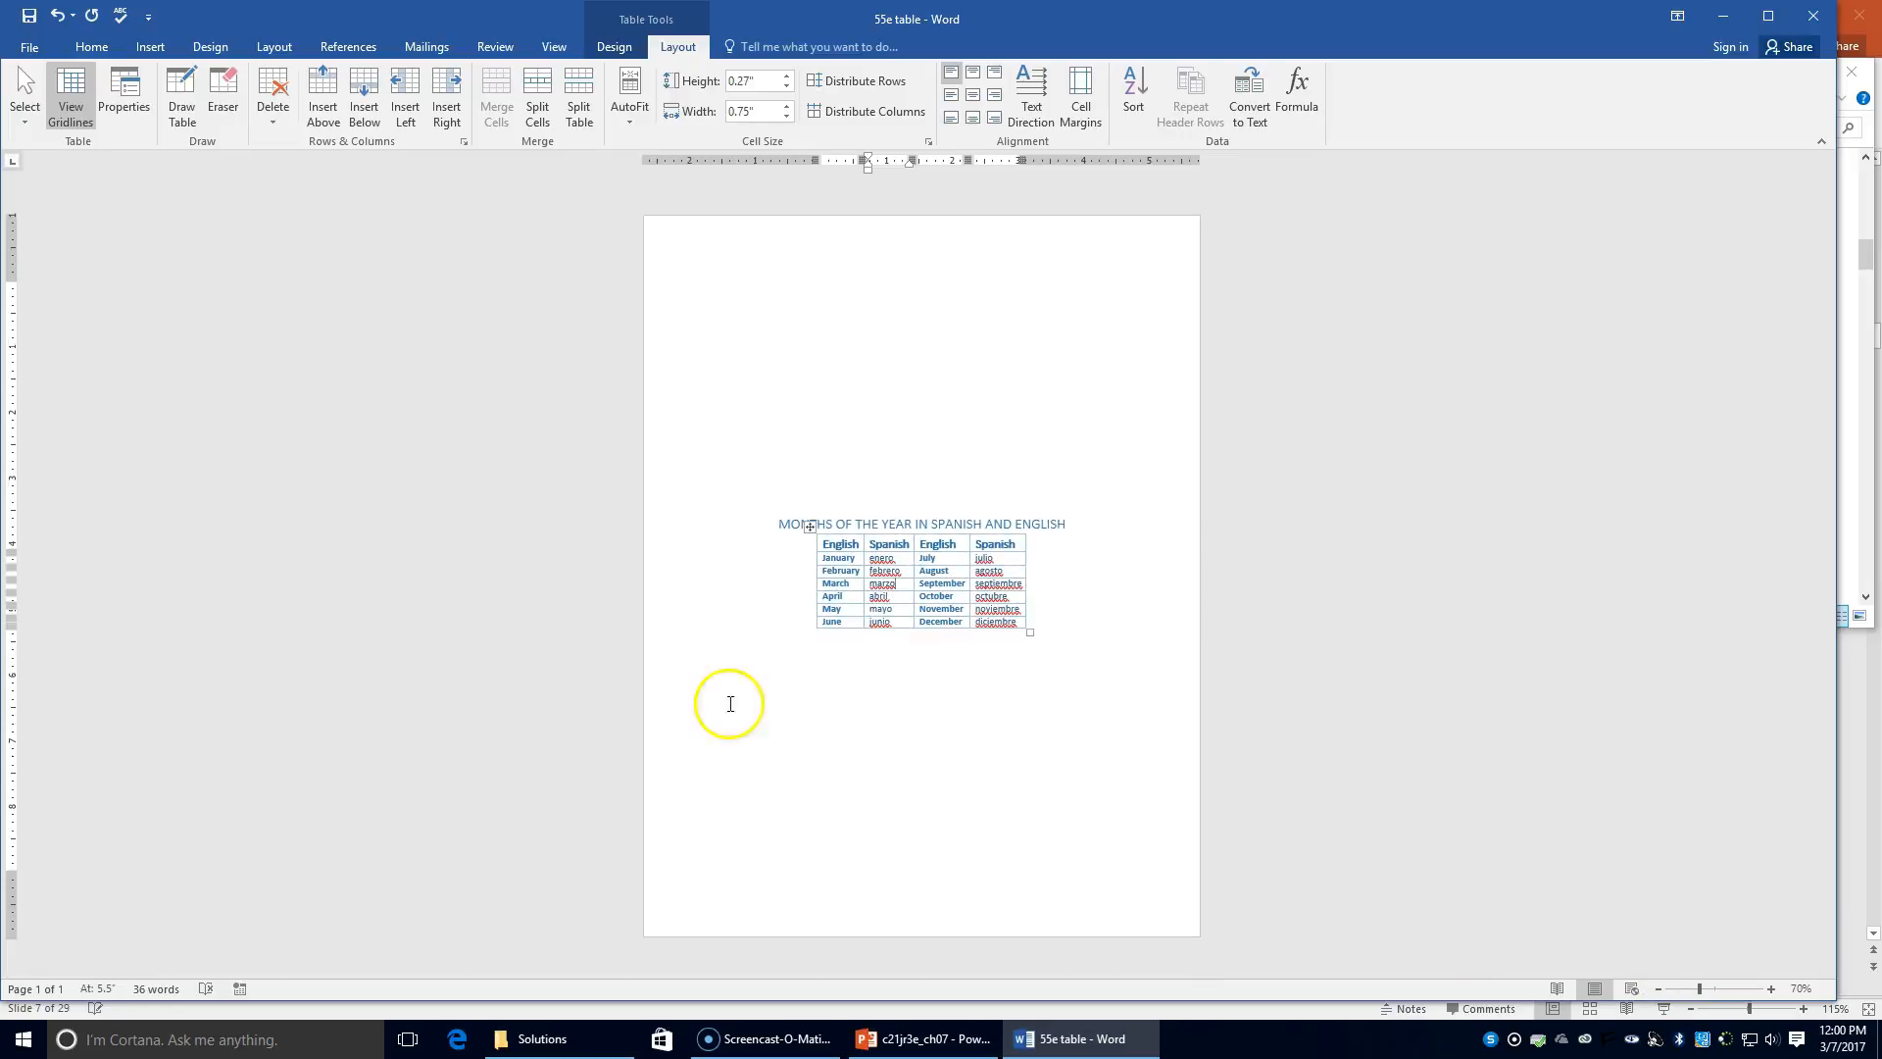
# Step: Save the months document in the Chapter 7 folder as '556a table2'
pyautogui.click(29, 47)
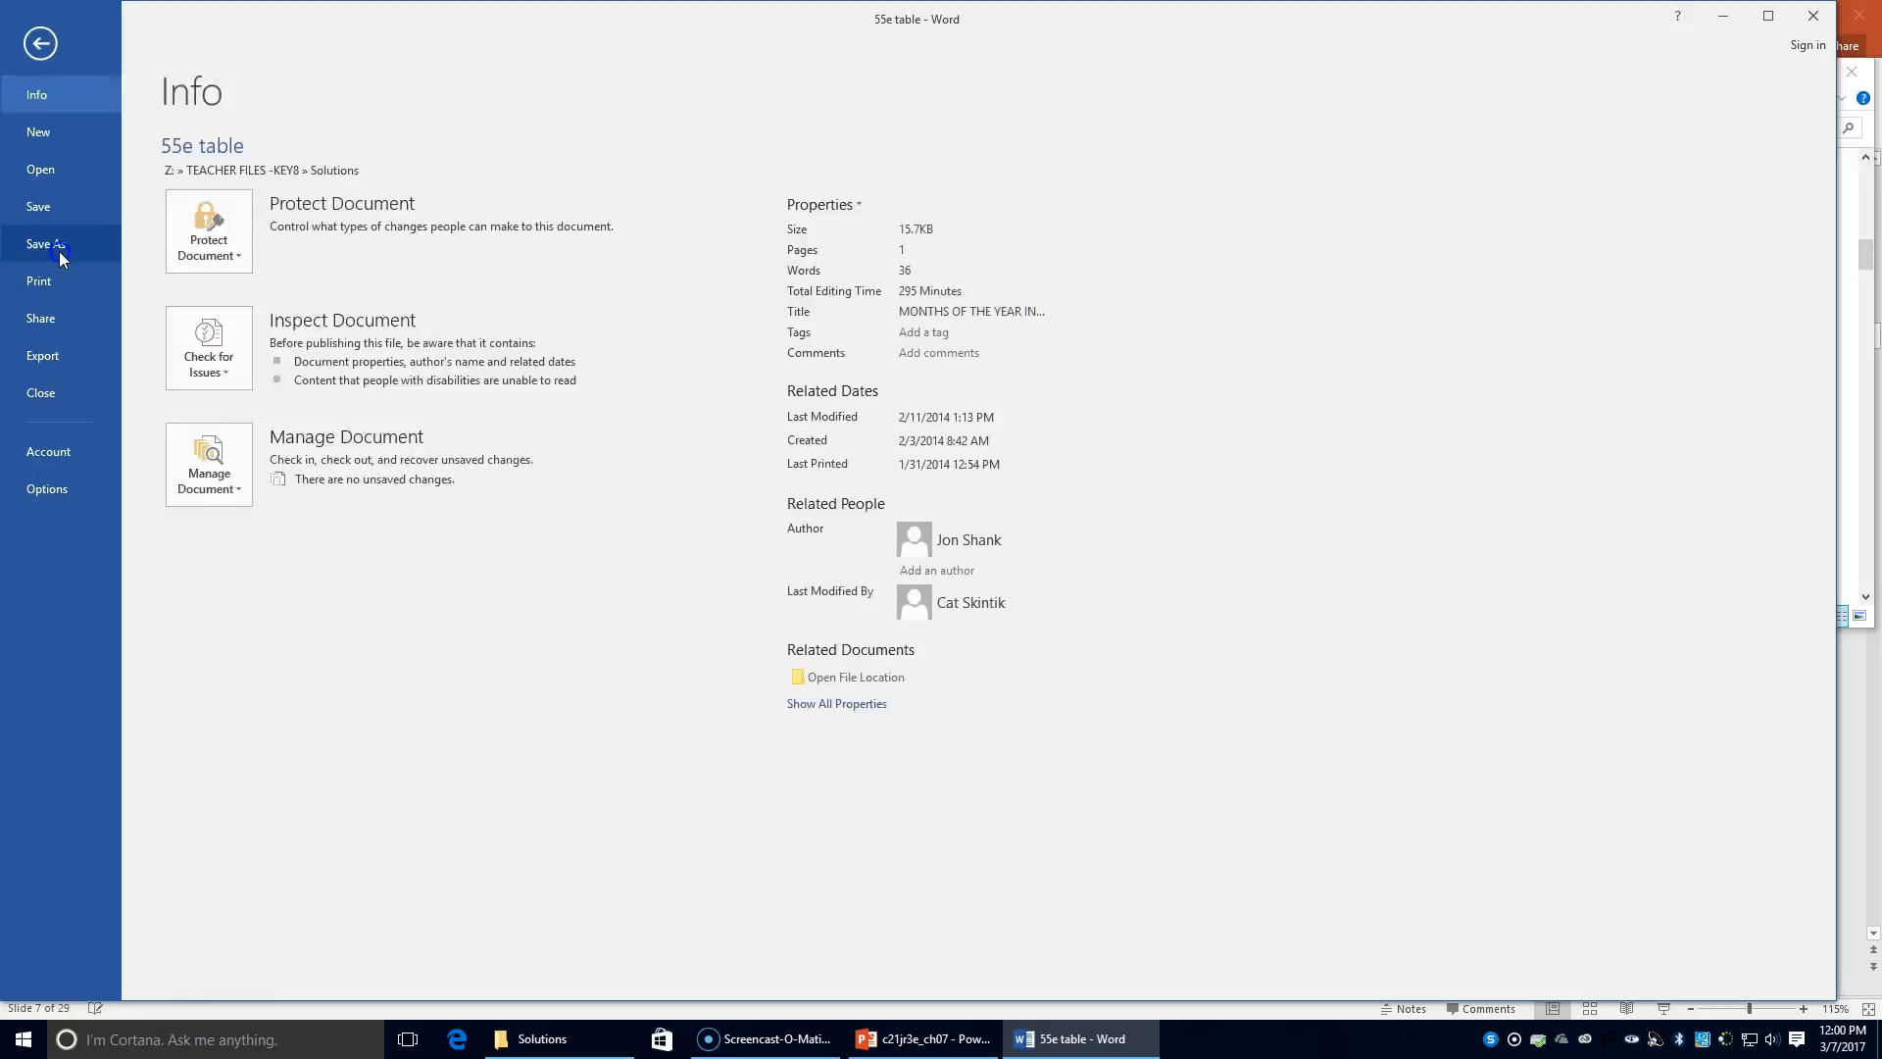
pyautogui.click(59, 245)
pyautogui.click(538, 315)
pyautogui.click(156, 393)
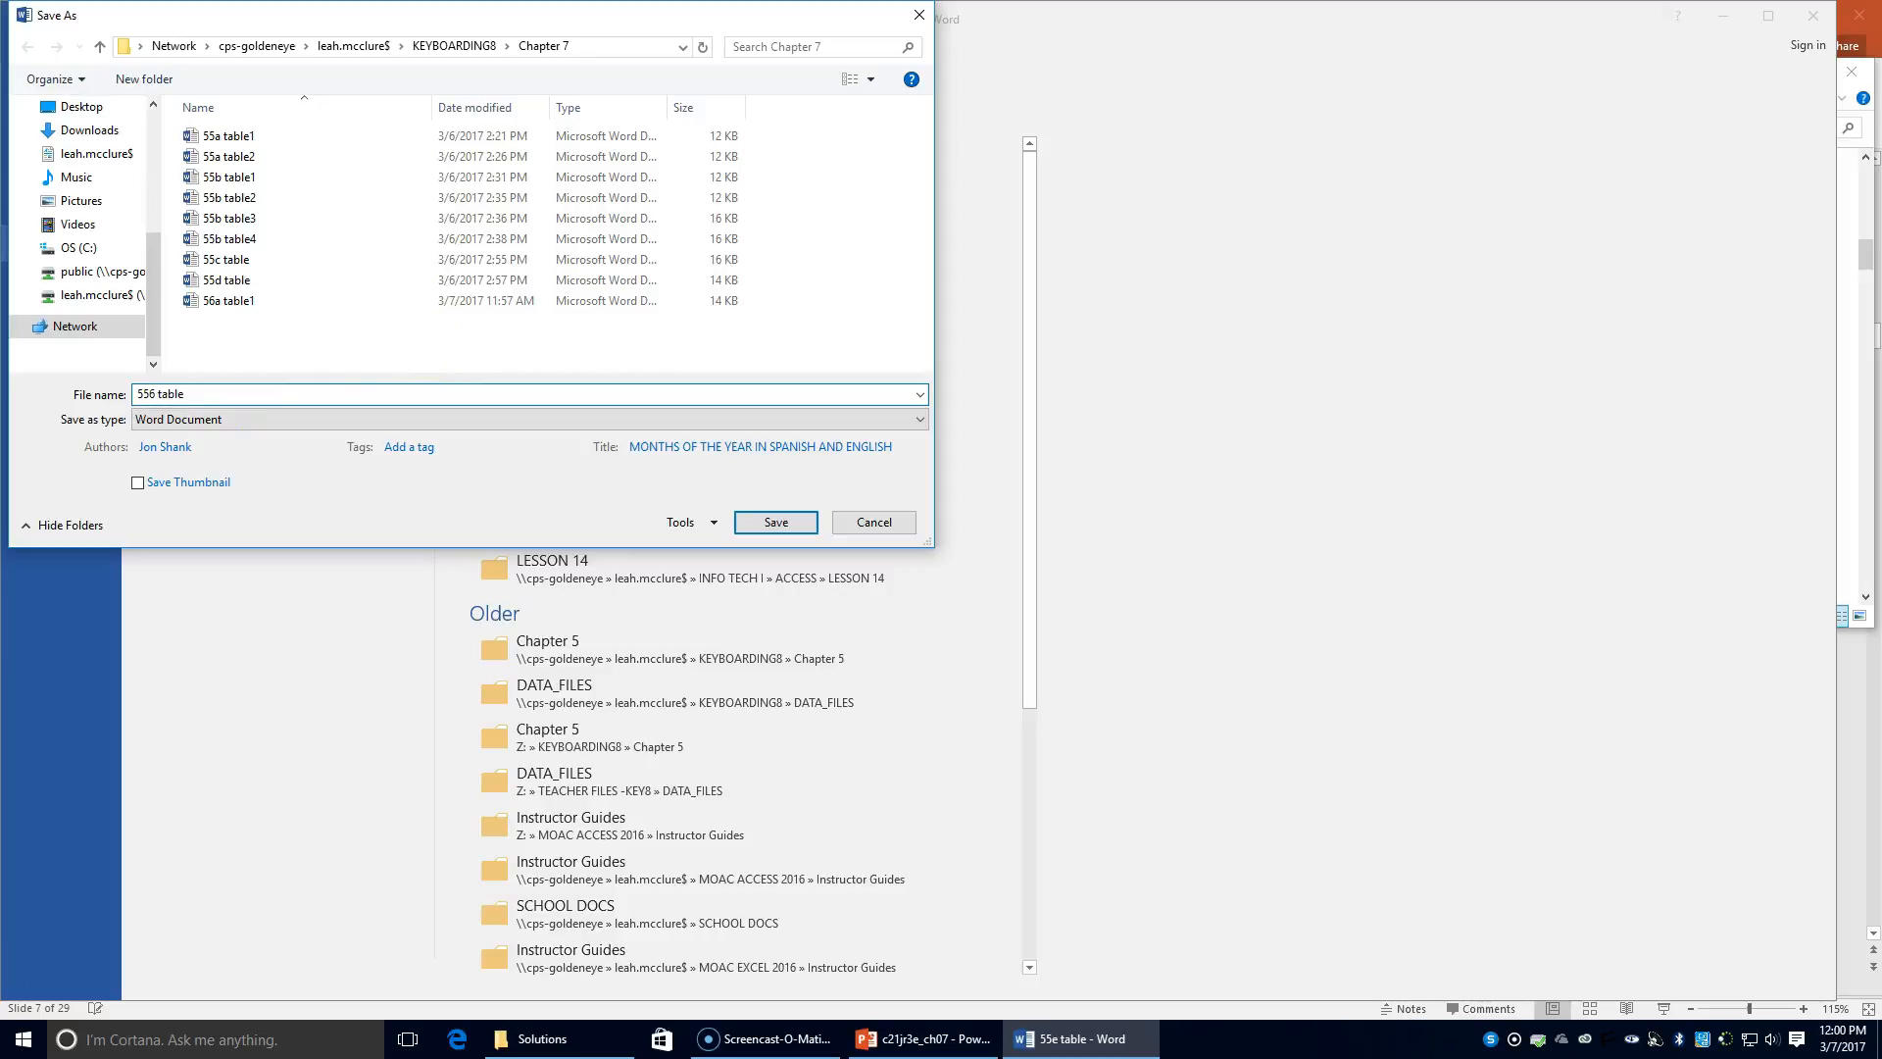
pyautogui.click(217, 392)
pyautogui.write('2')
pyautogui.click(794, 522)
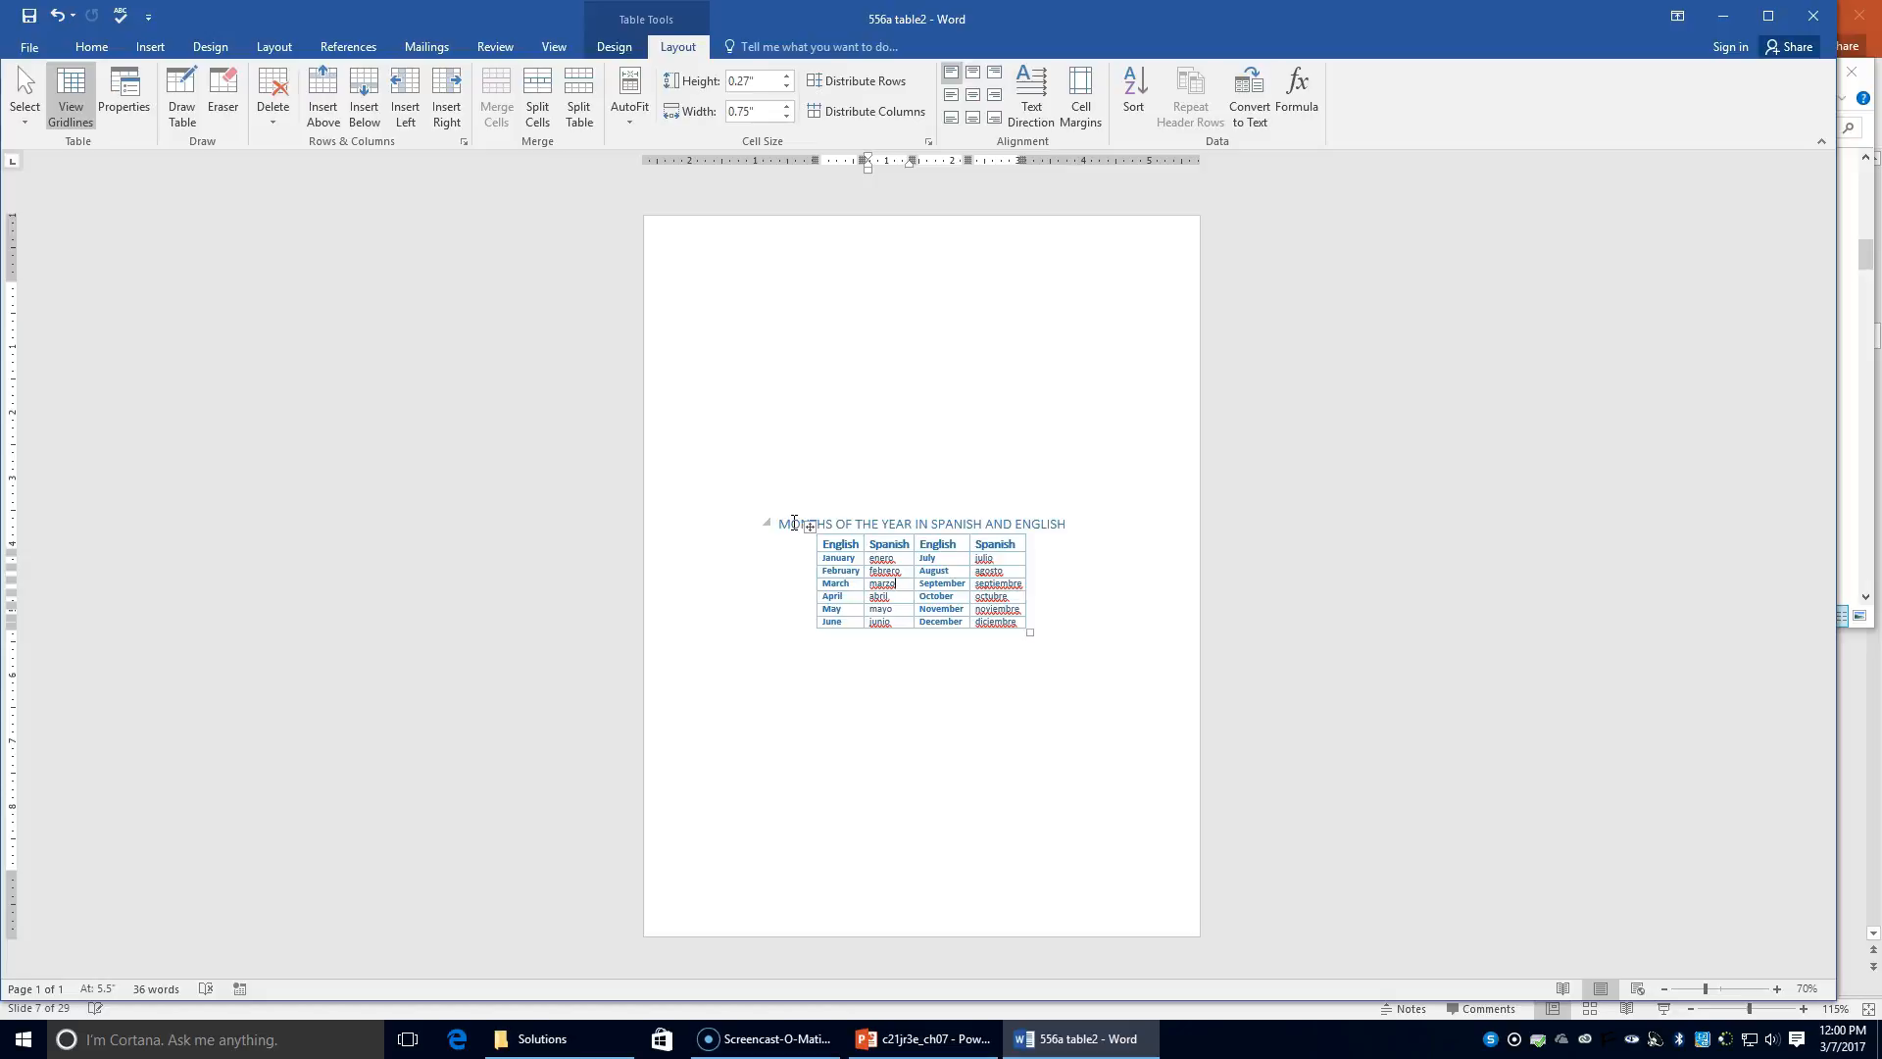
# Step: Switch to PowerPoint and show slide 9, 'Select Table Cells'
pyautogui.click(936, 1039)
pyautogui.click(155, 751)
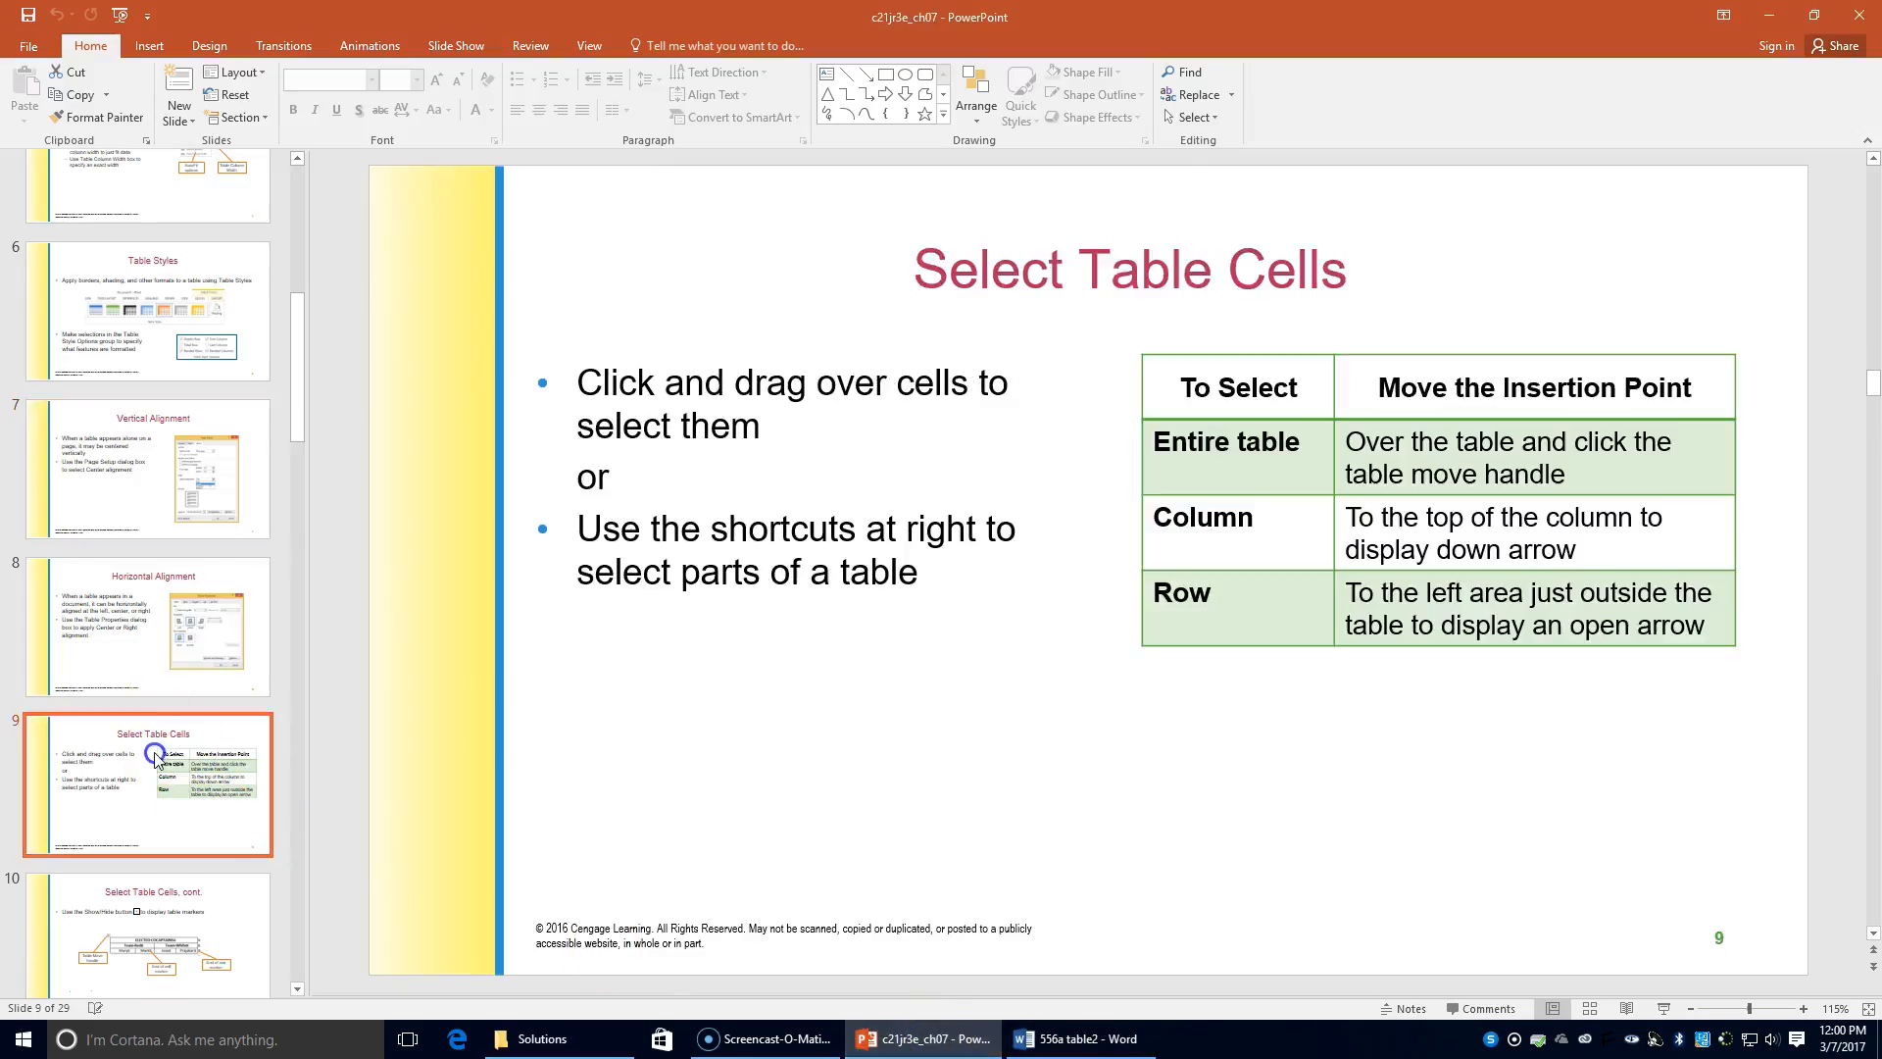
pyautogui.click(357, 755)
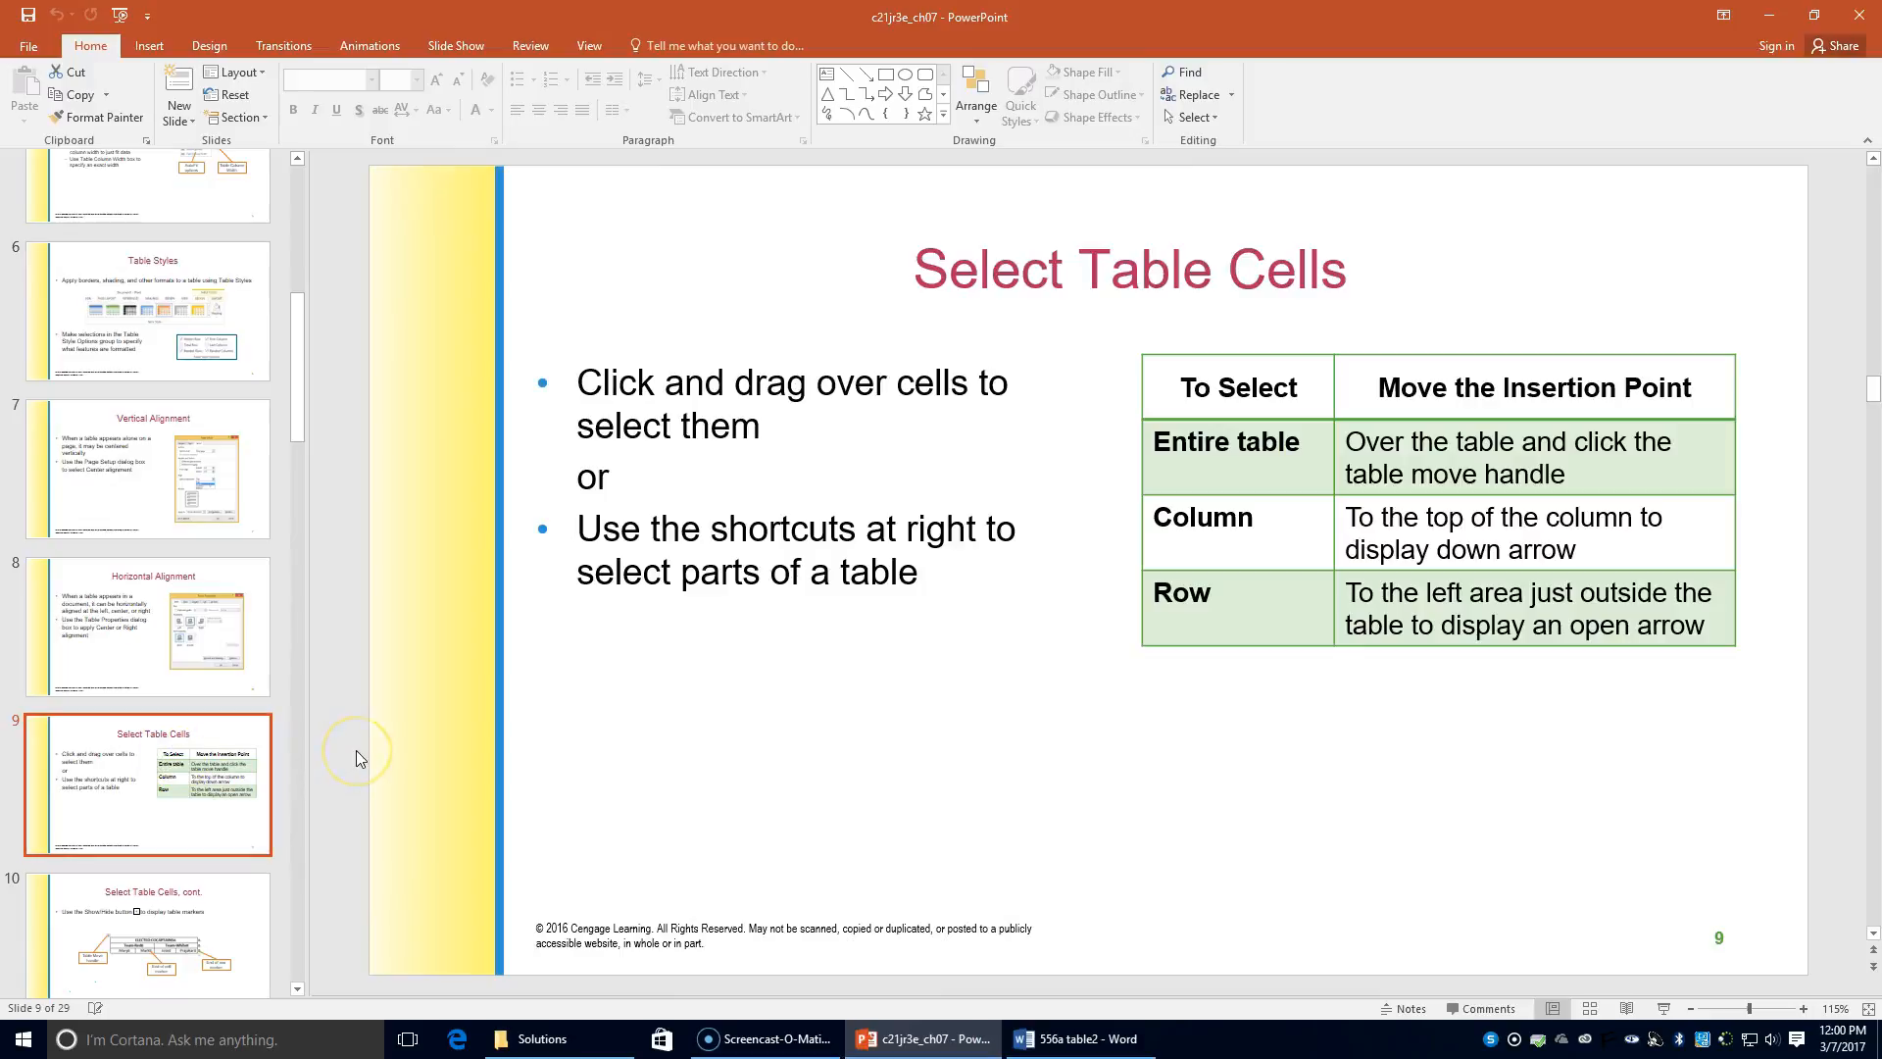
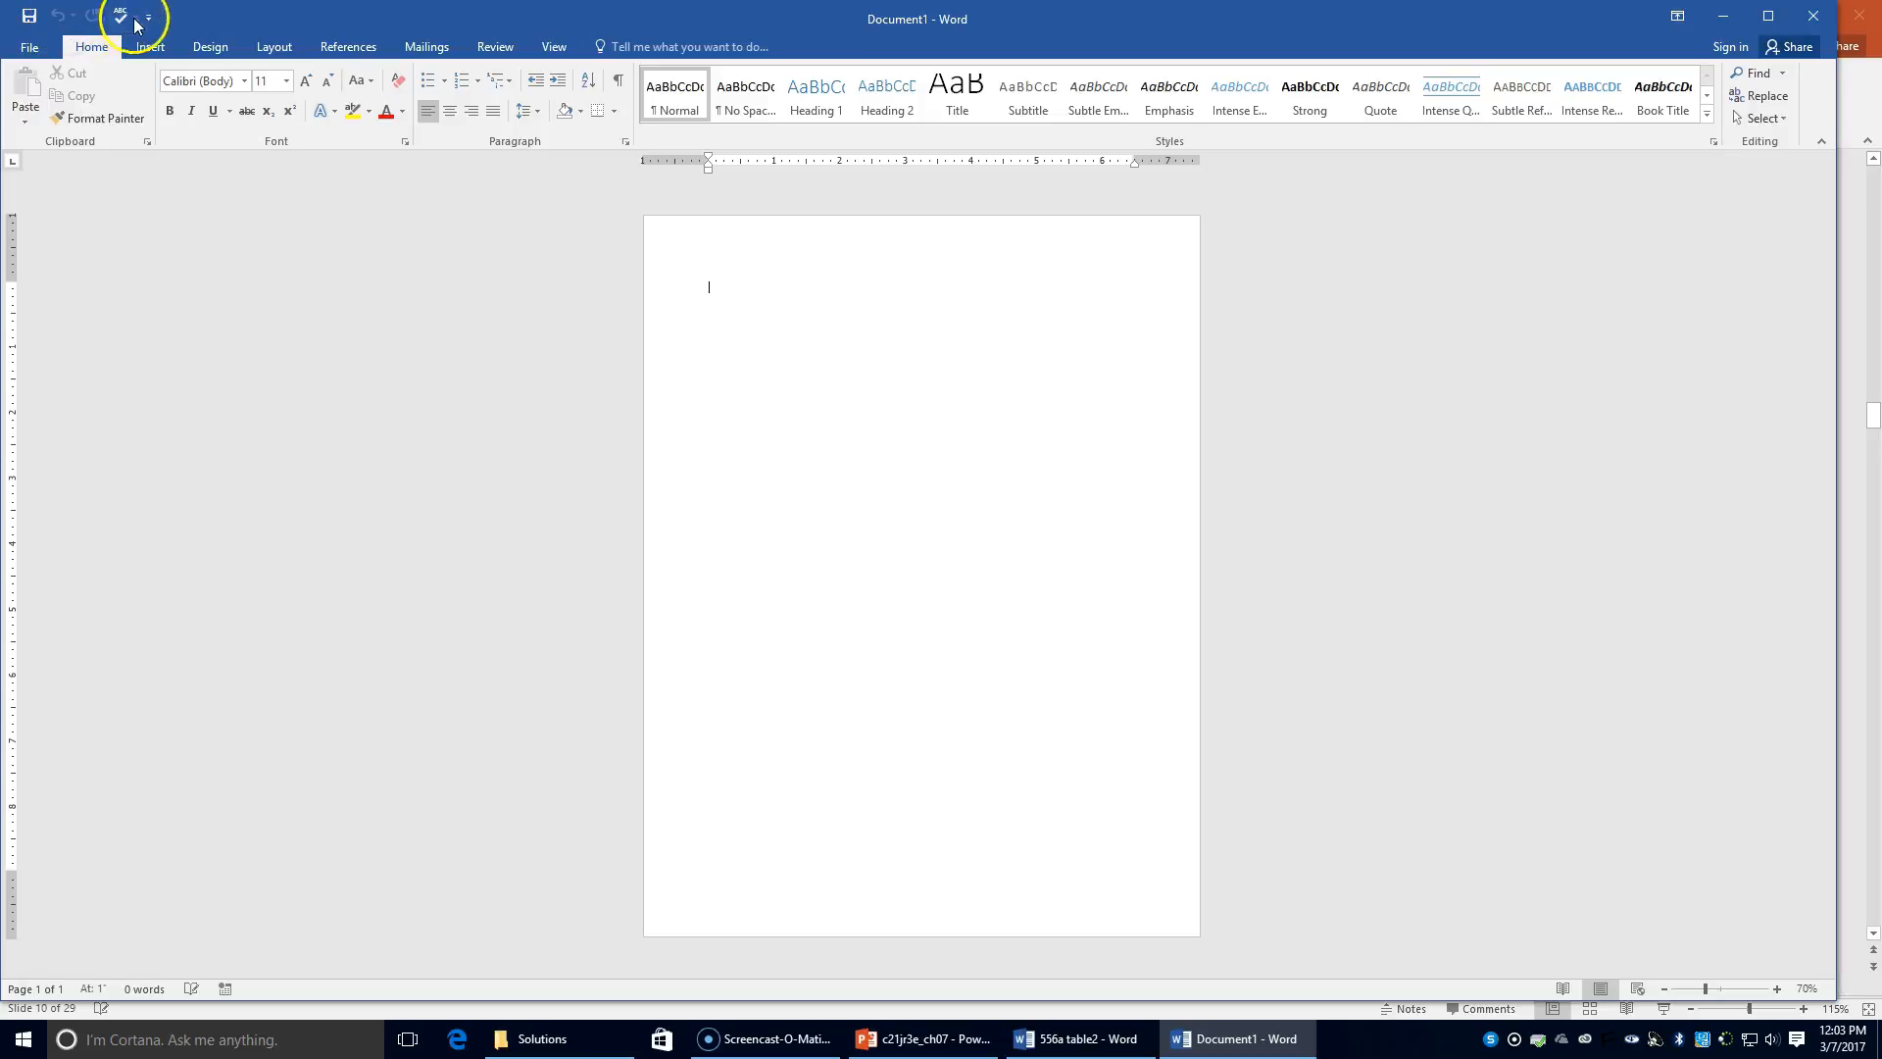
# Step: Insert a three-by-three table and turn on formatting marks
pyautogui.click(160, 112)
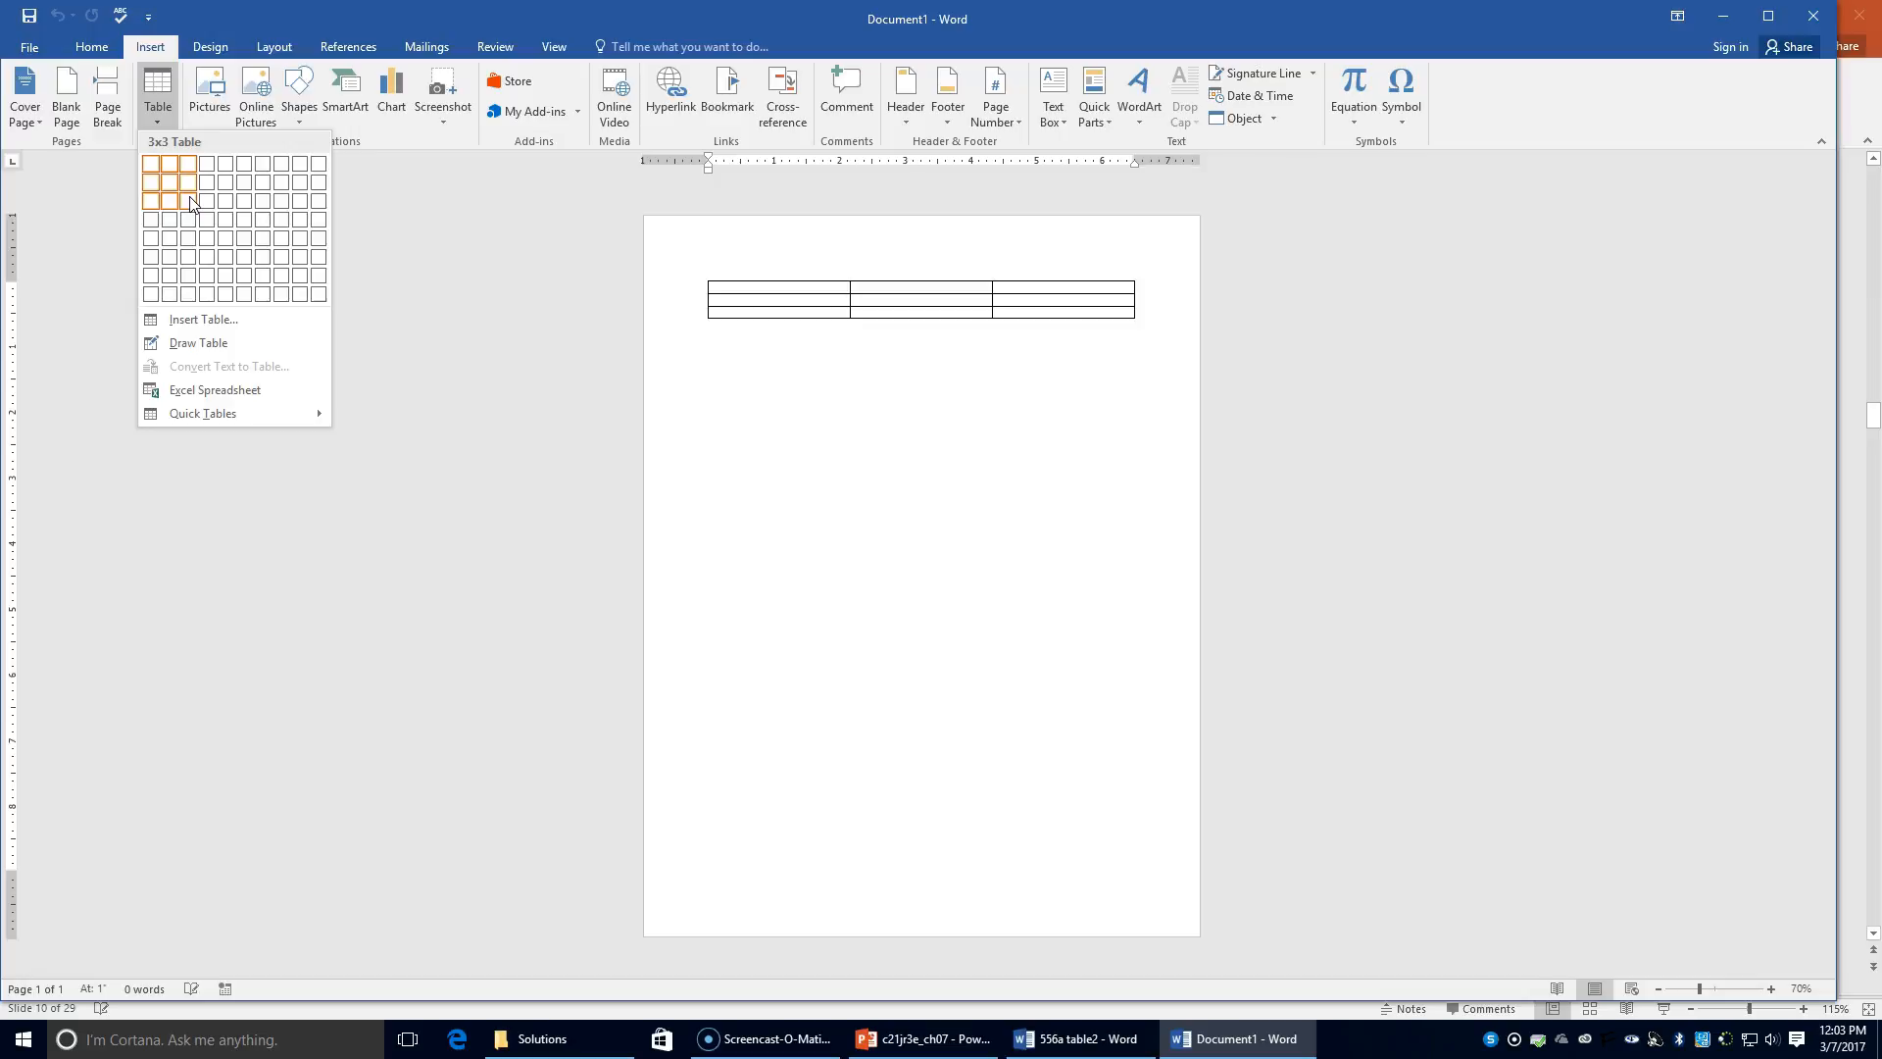
pyautogui.click(189, 201)
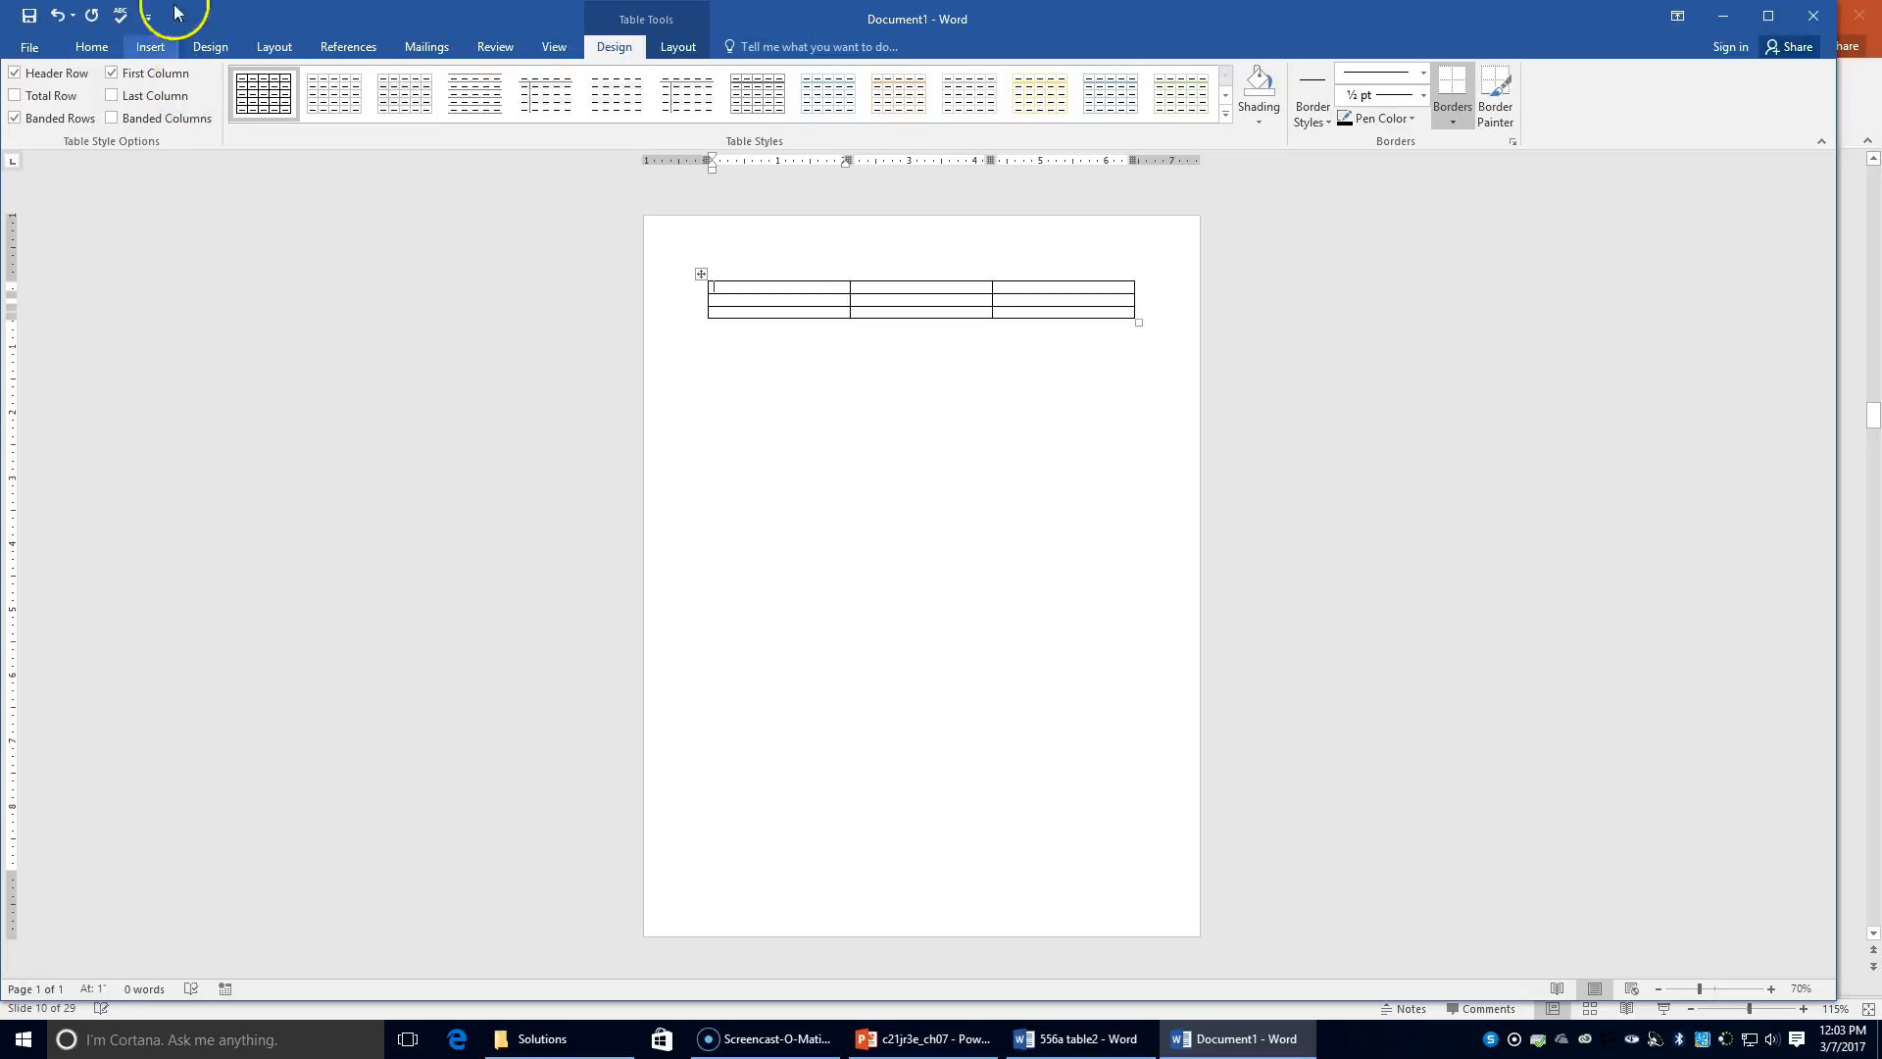
pyautogui.click(84, 54)
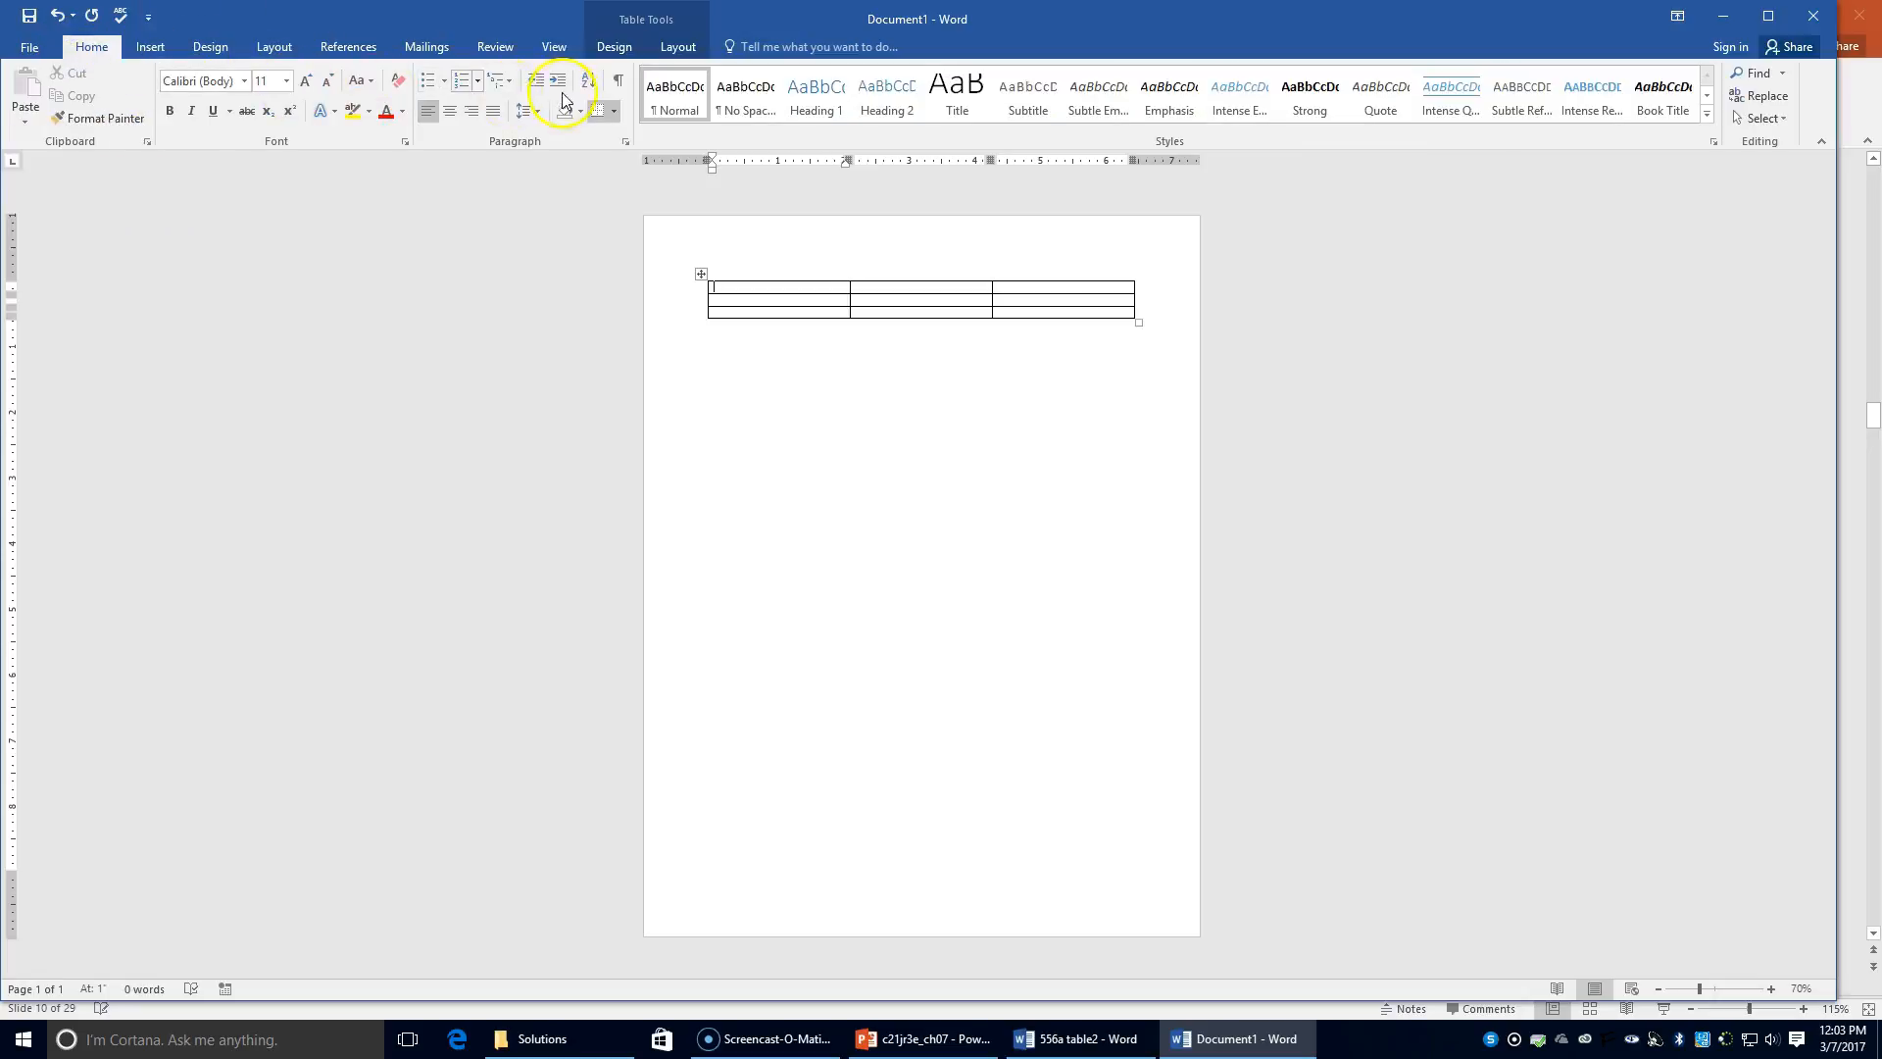
pyautogui.click(620, 84)
# Step: Zoom in to 170% on the new table
pyautogui.doubleClick(1772, 988)
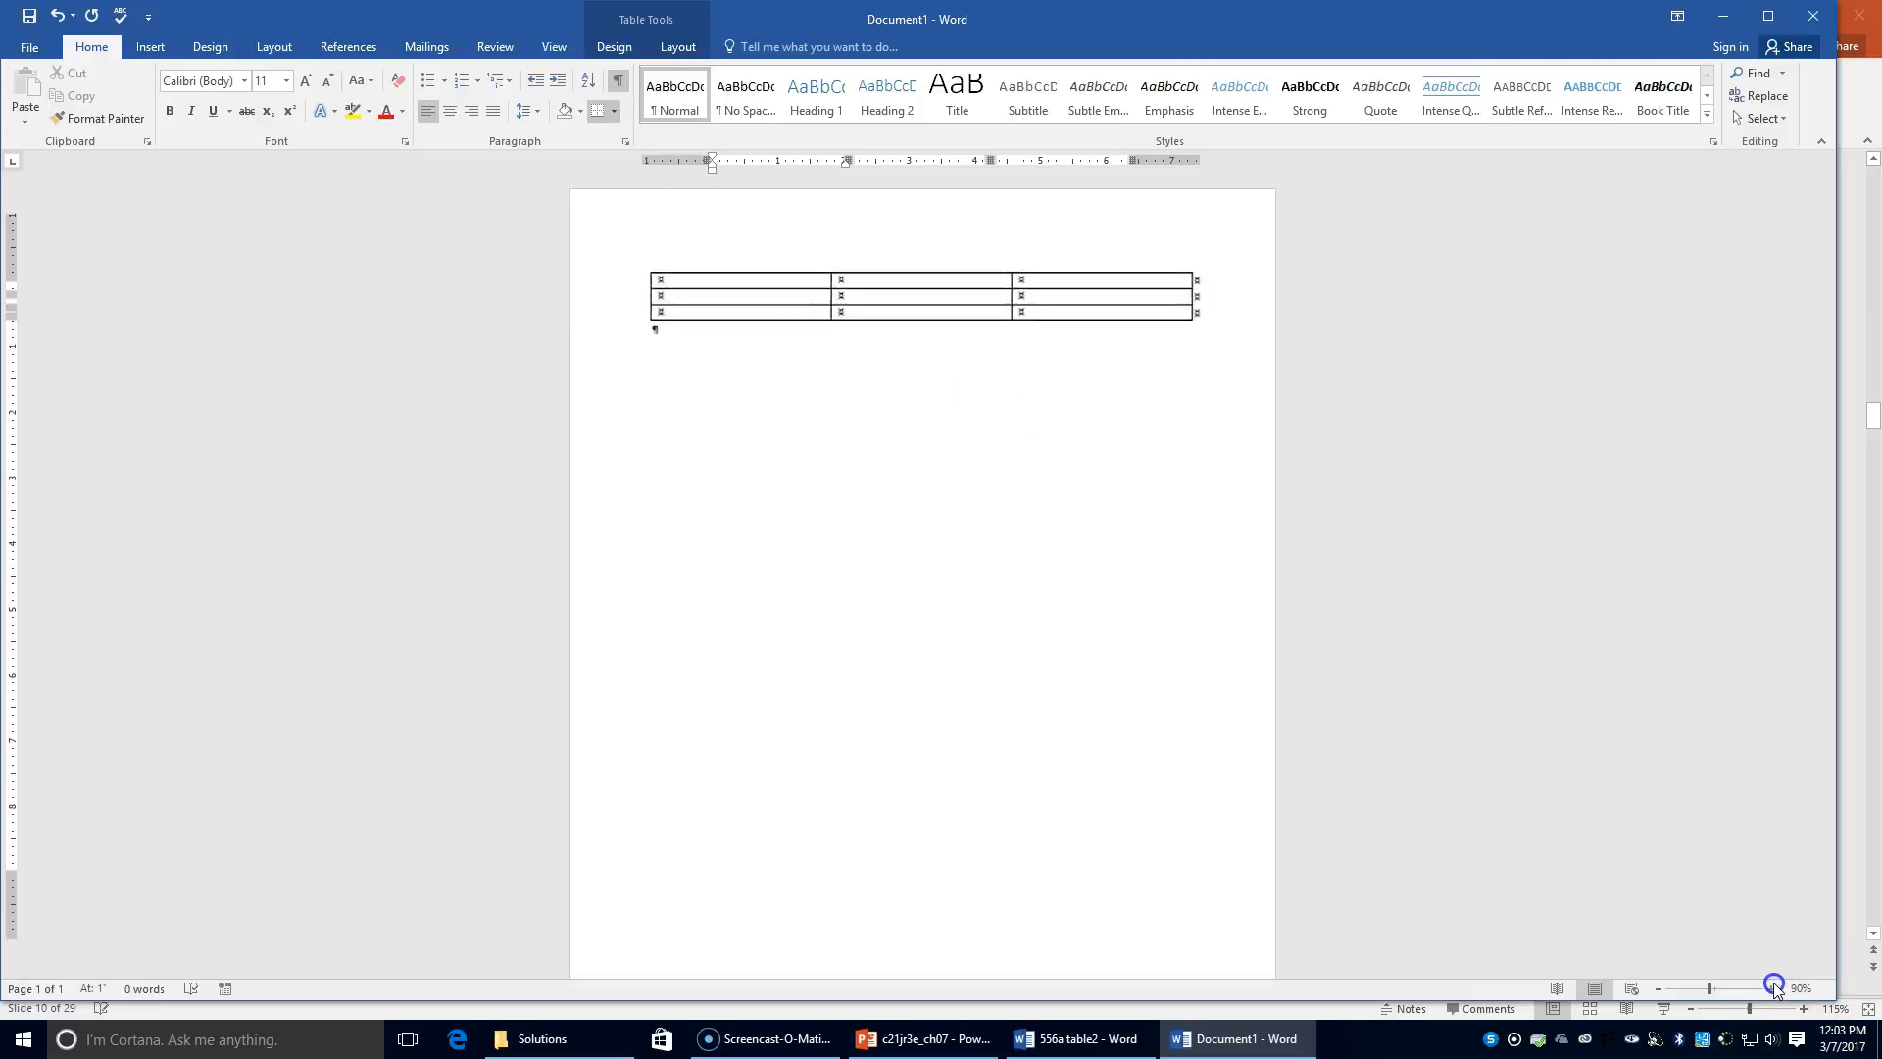
pyautogui.doubleClick(1774, 988)
pyautogui.doubleClick(1773, 988)
pyautogui.doubleClick(1773, 988)
pyautogui.doubleClick(1773, 988)
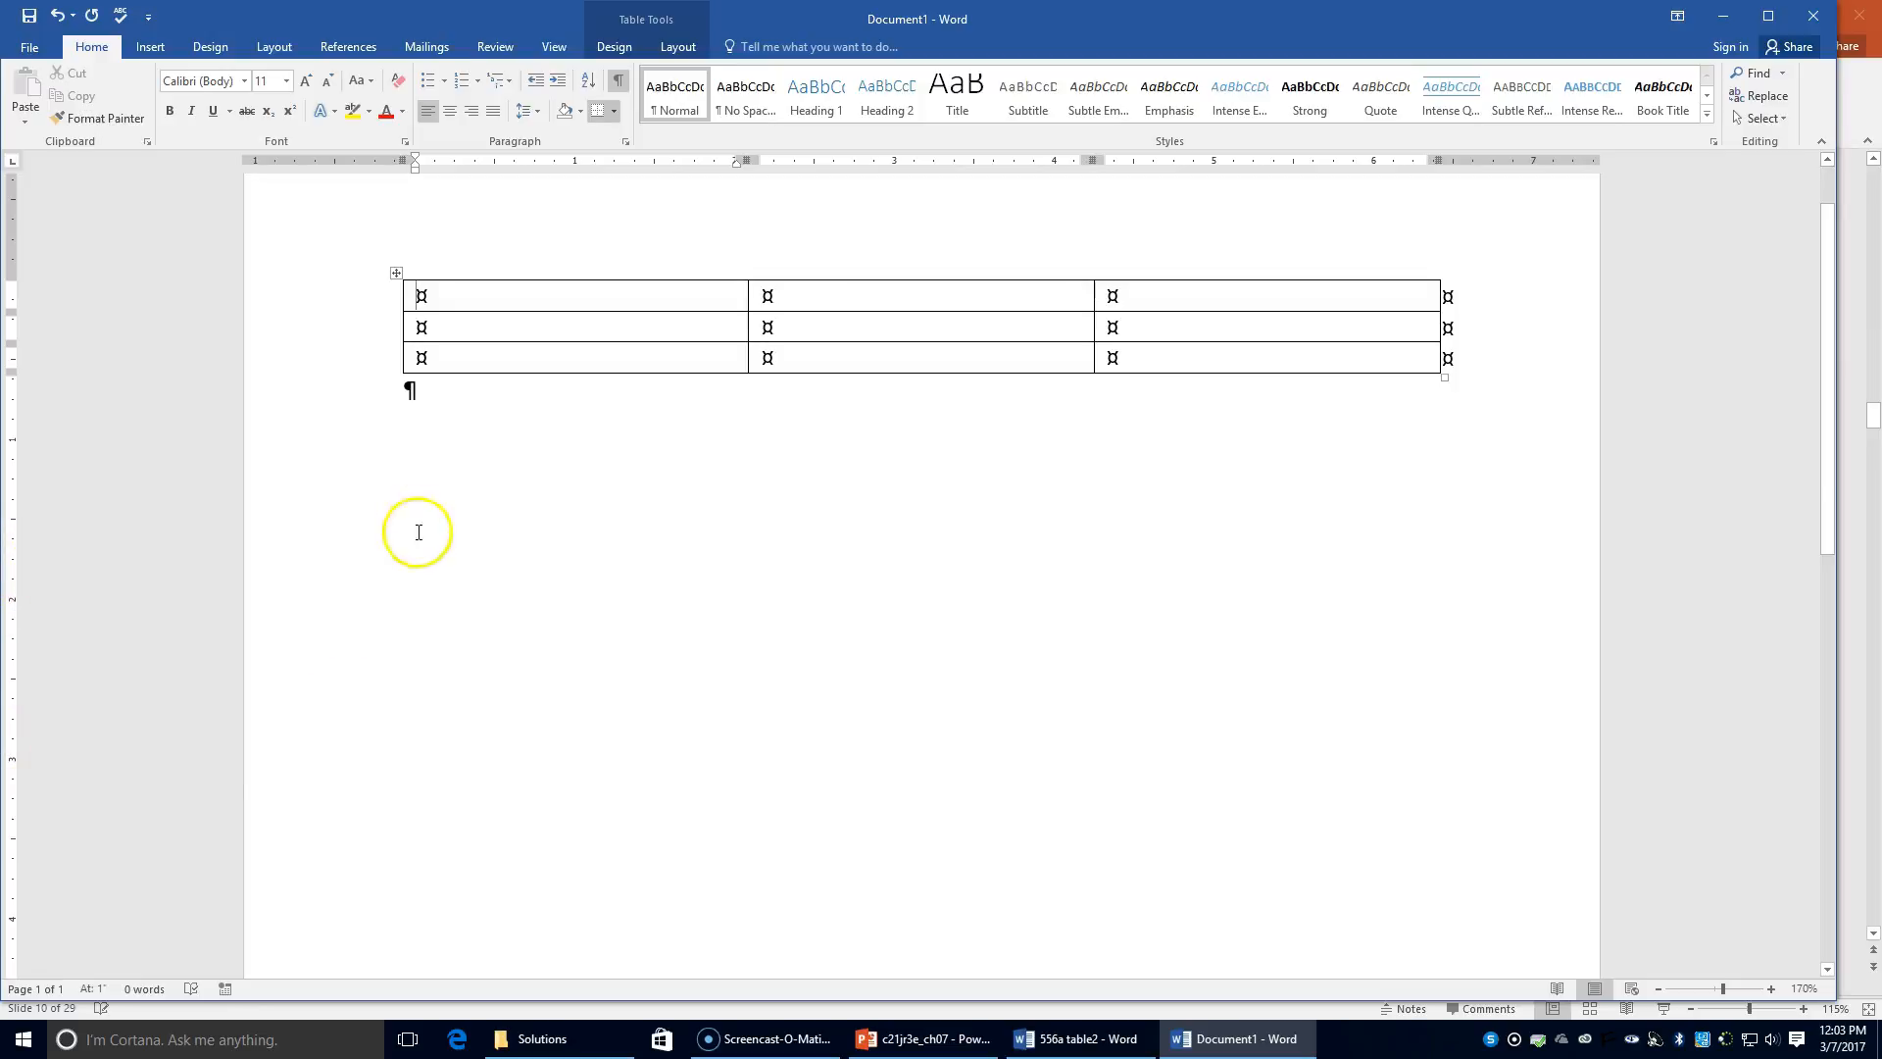
# Step: Select the table's first row and merge its three cells with Merge Cells
pyautogui.moveTo(395, 349)
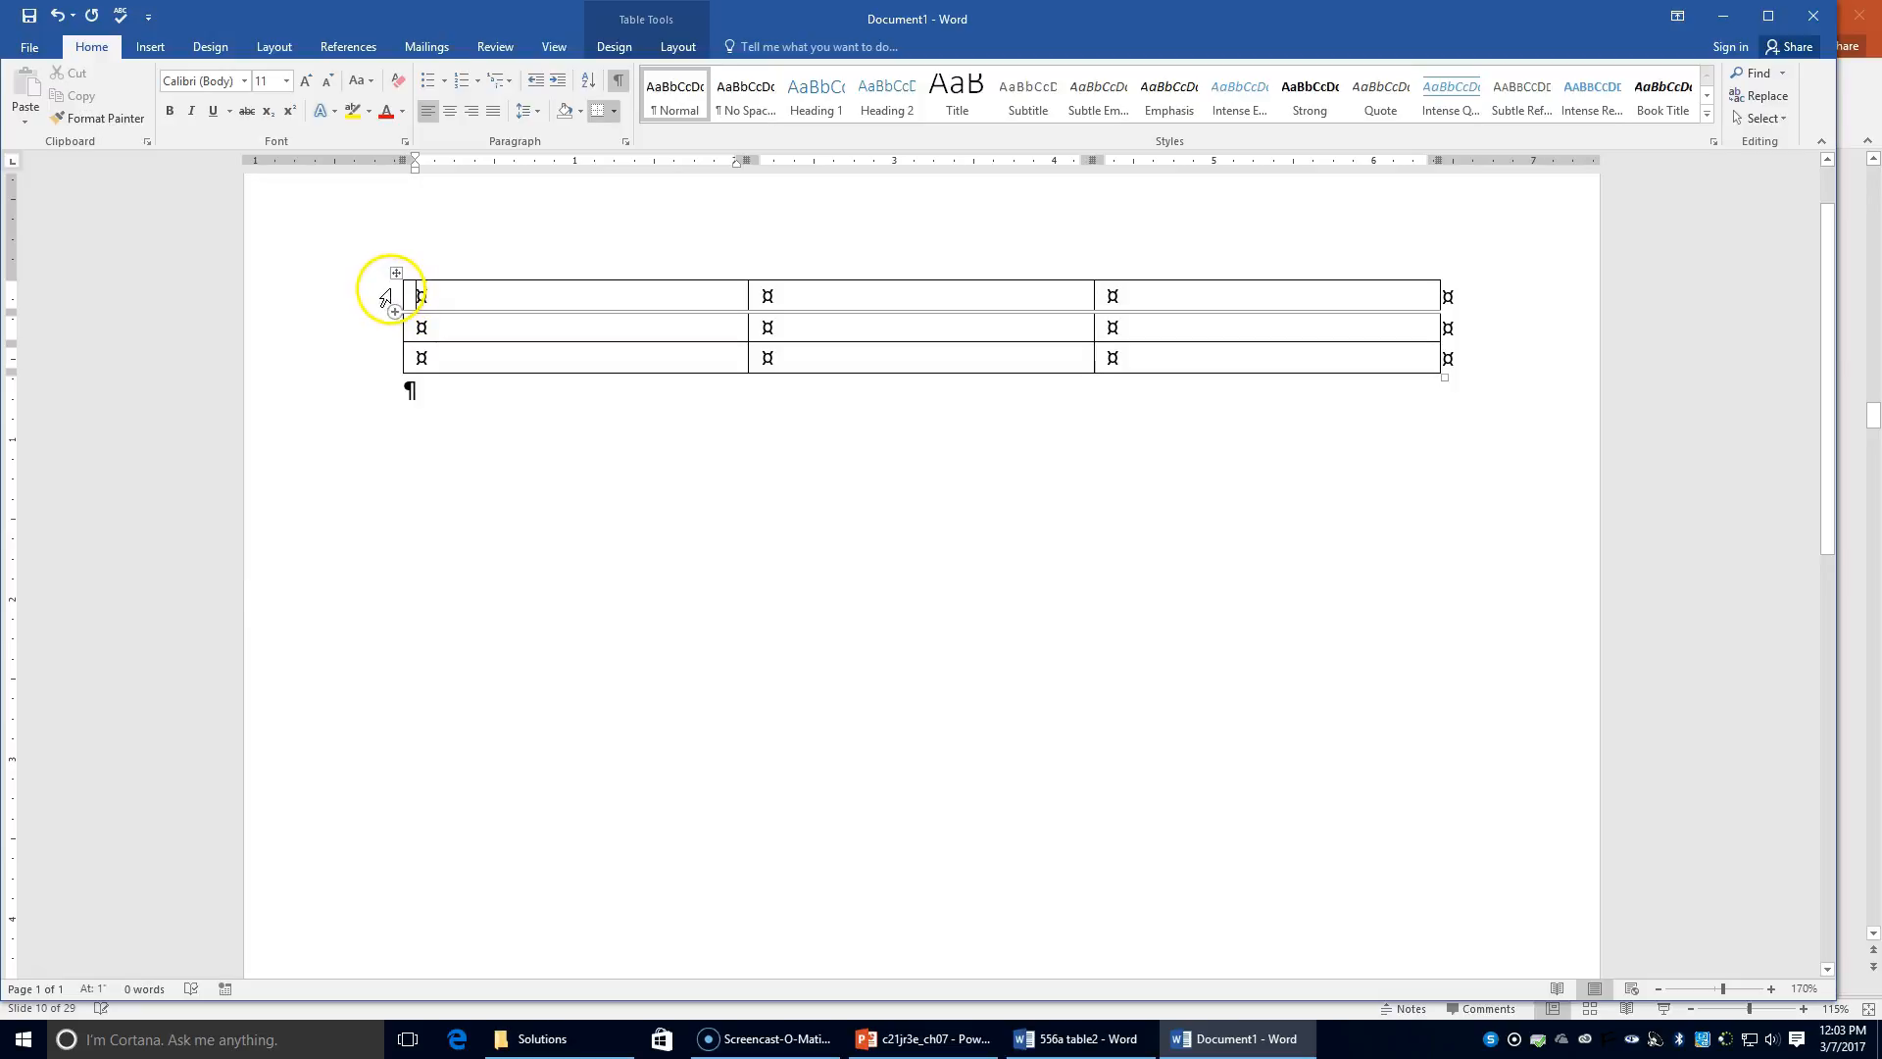
pyautogui.click(385, 296)
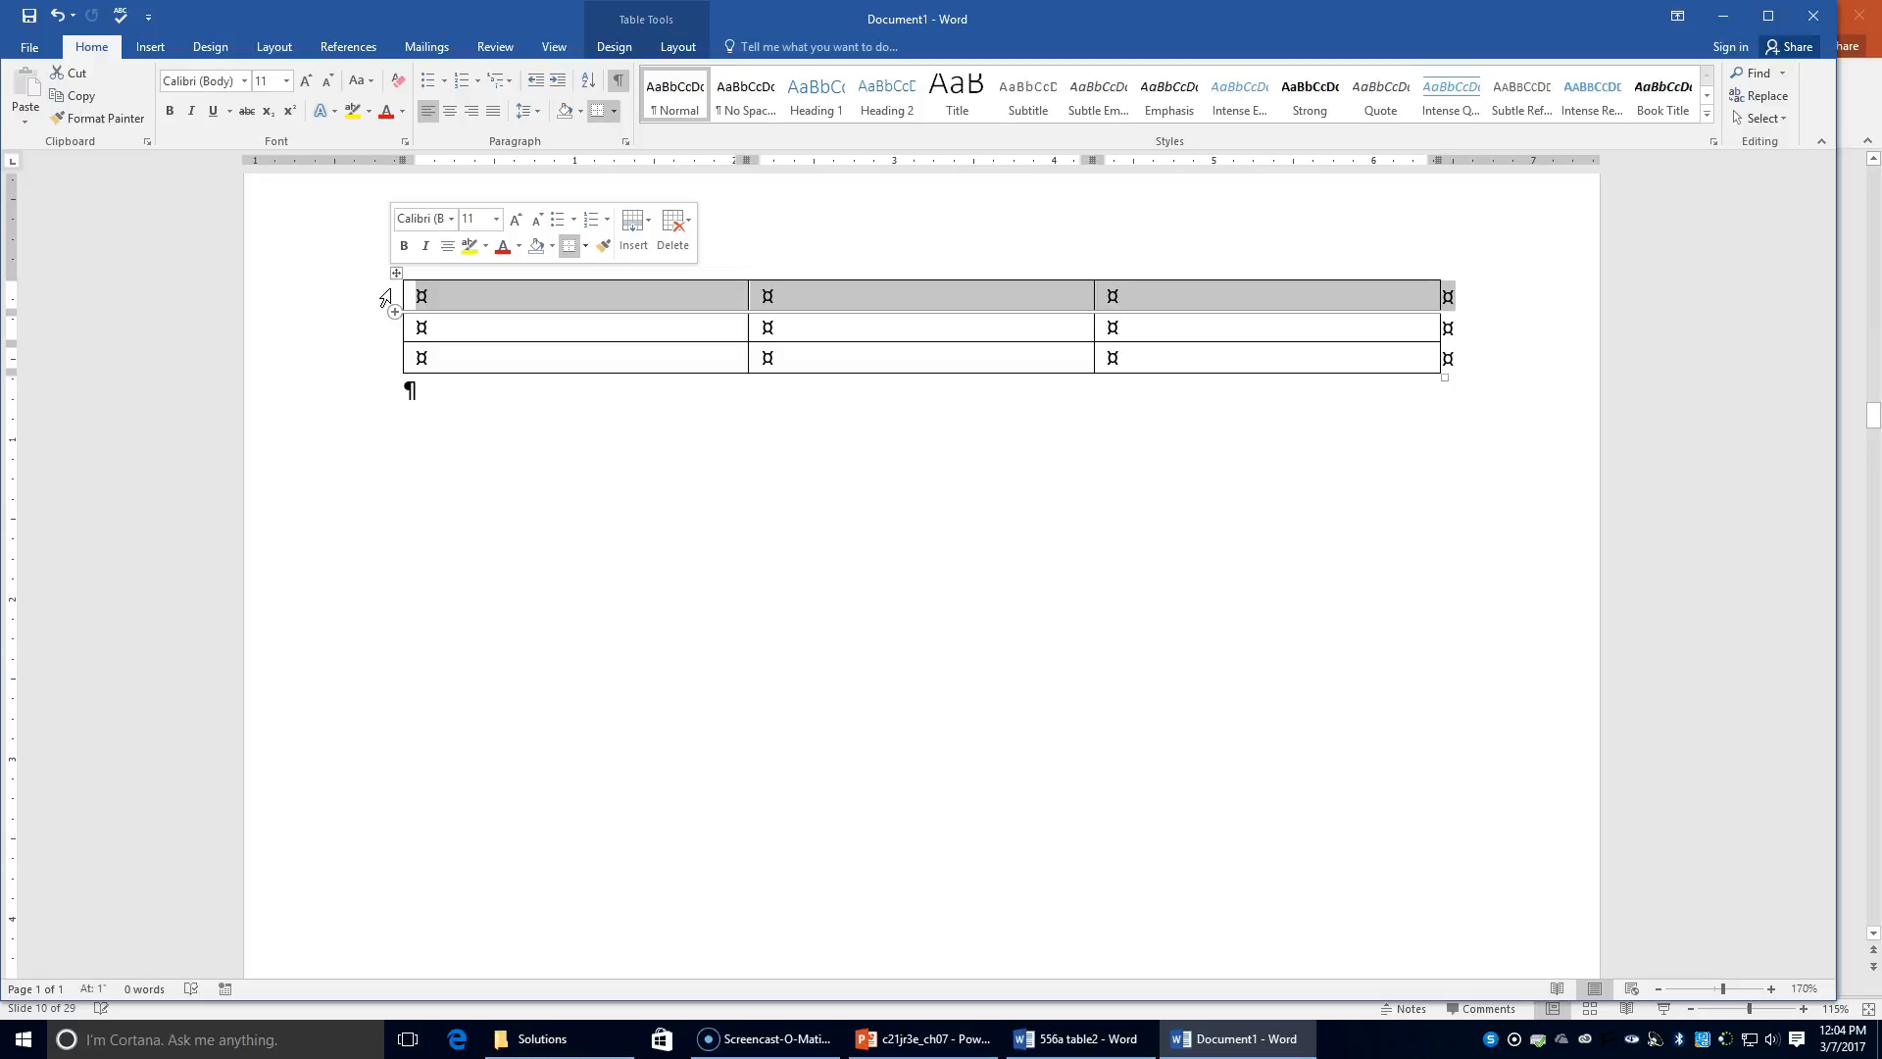
pyautogui.click(391, 293)
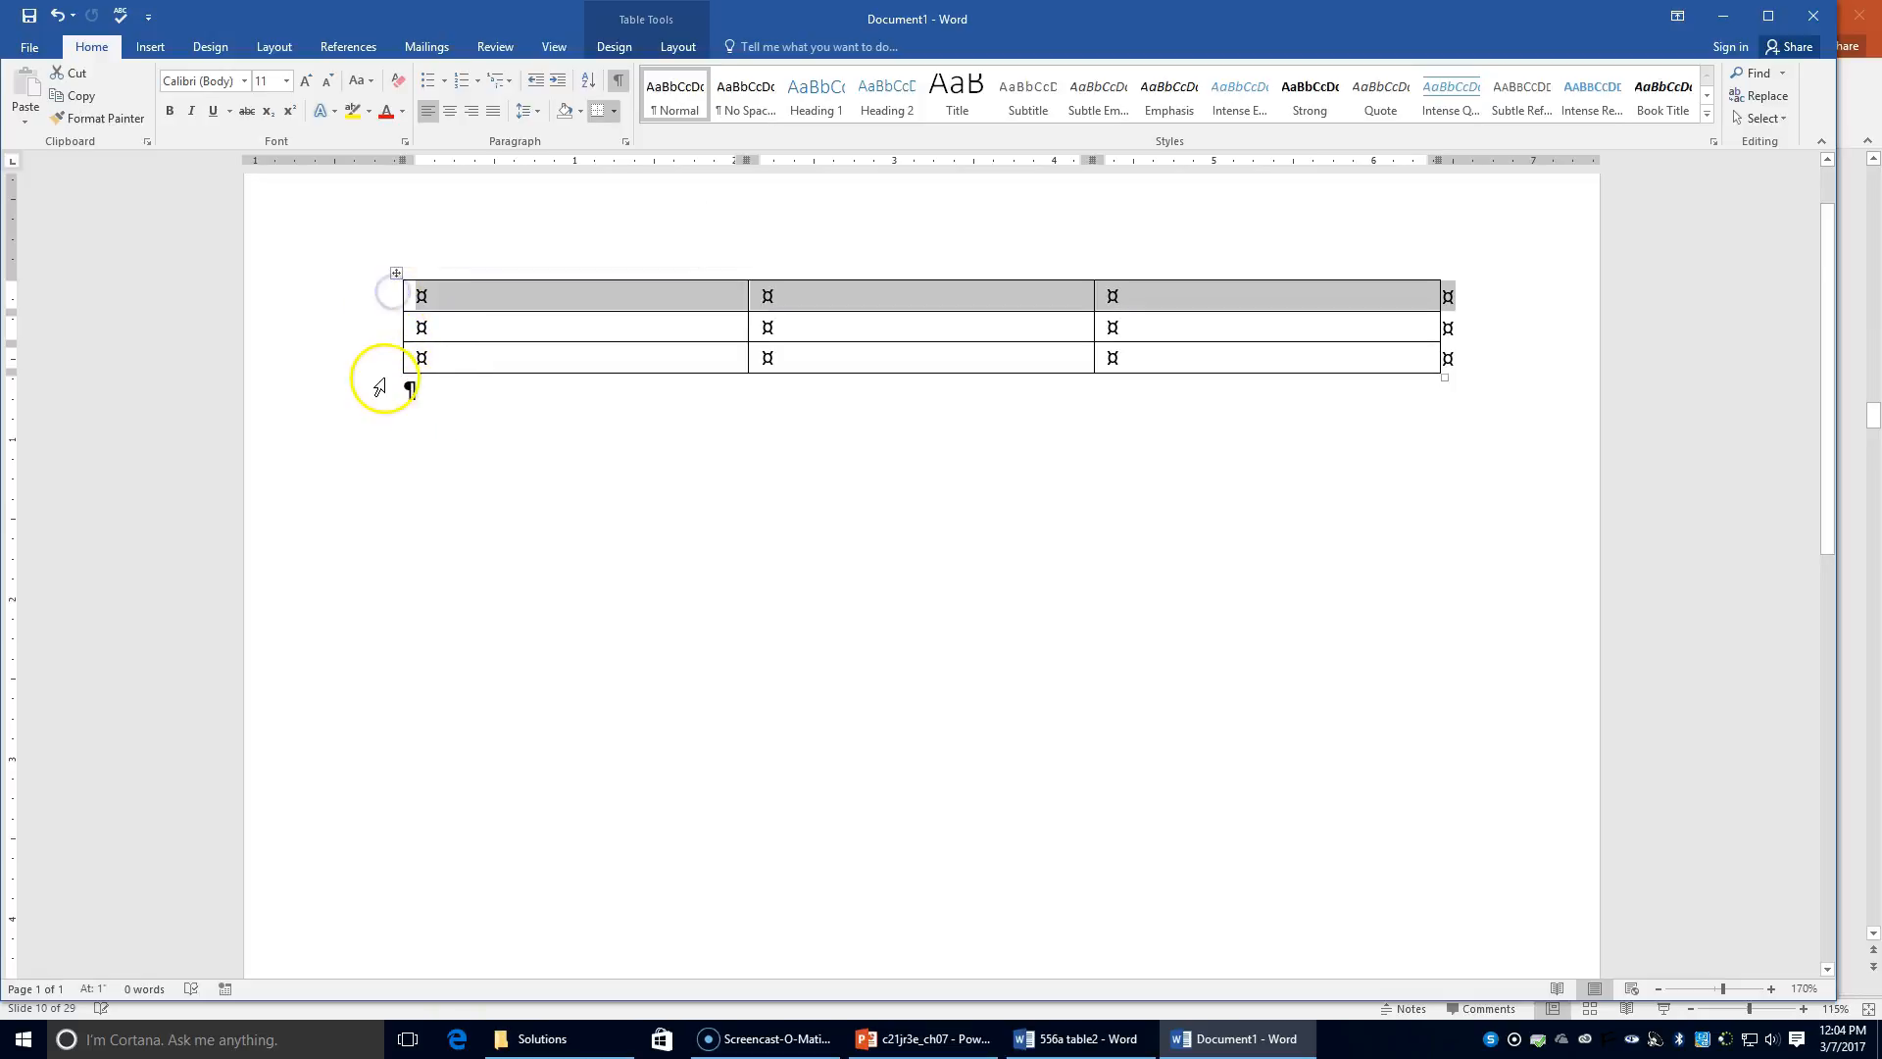
pyautogui.click(390, 327)
pyautogui.click(390, 357)
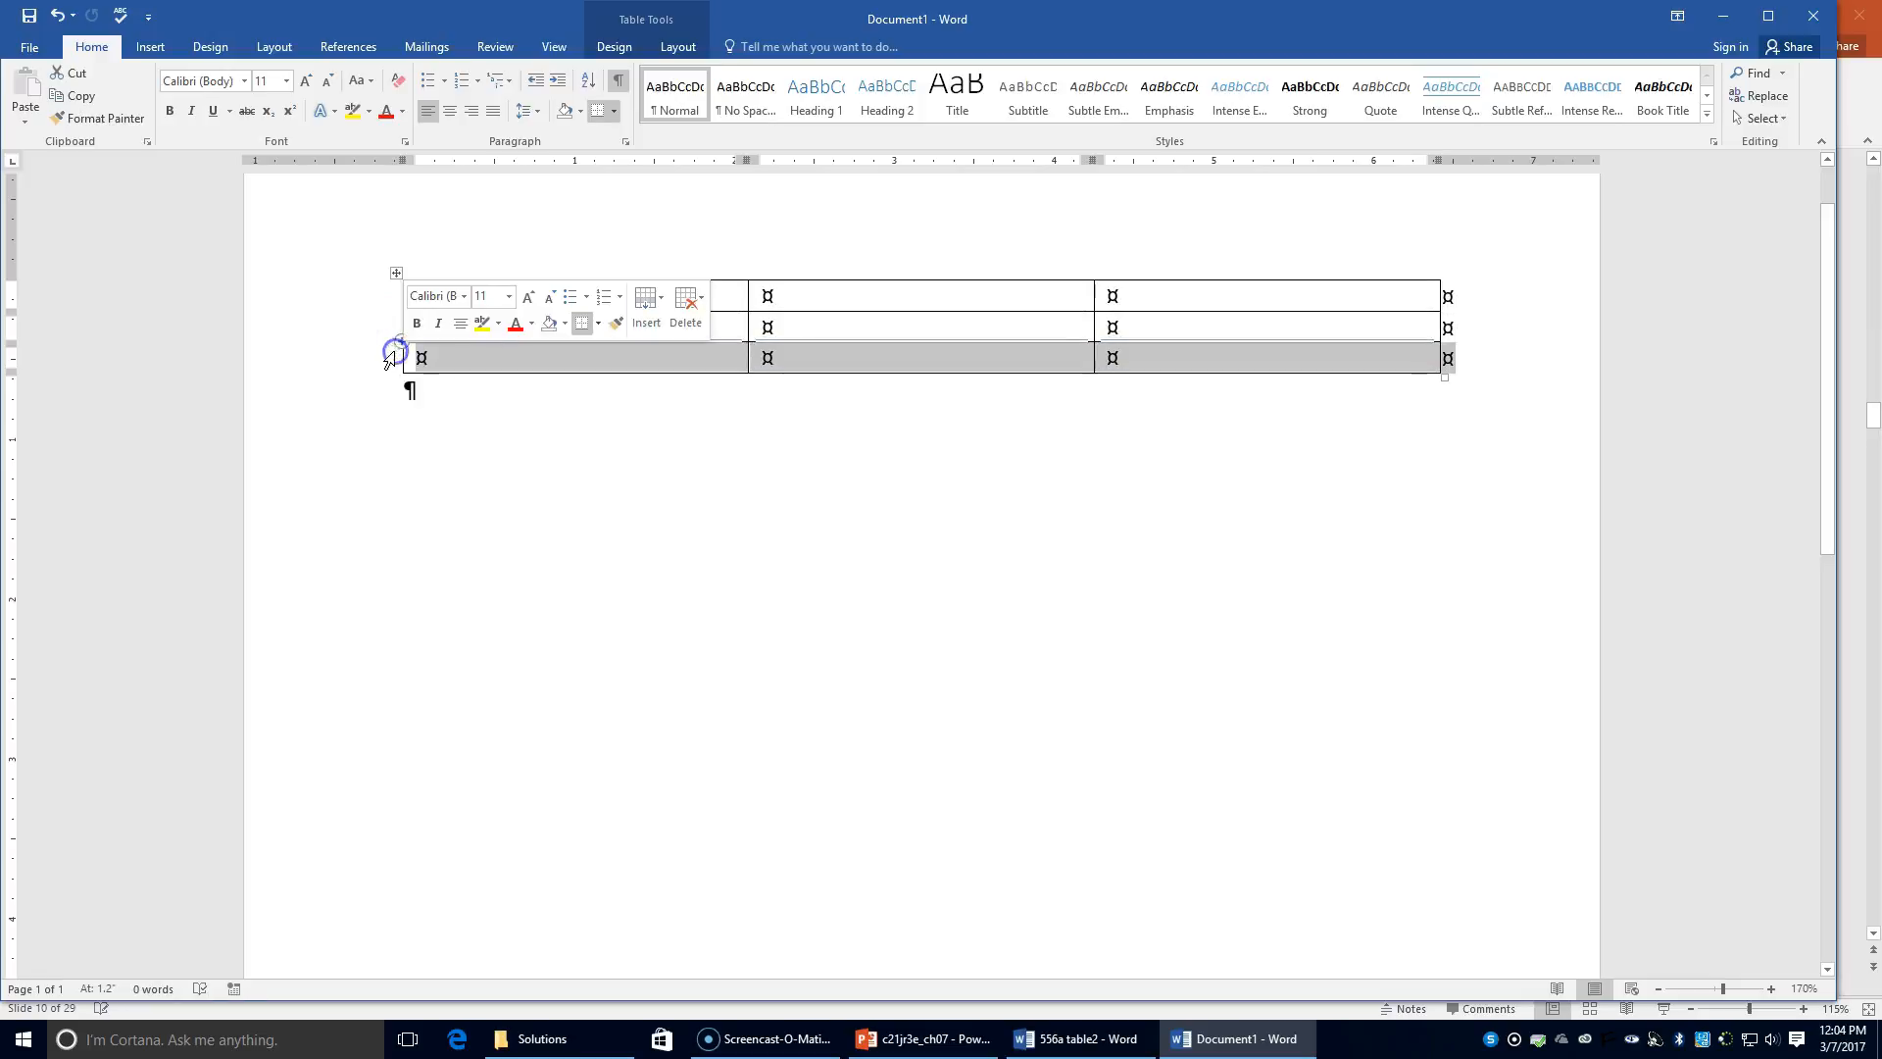
pyautogui.click(378, 296)
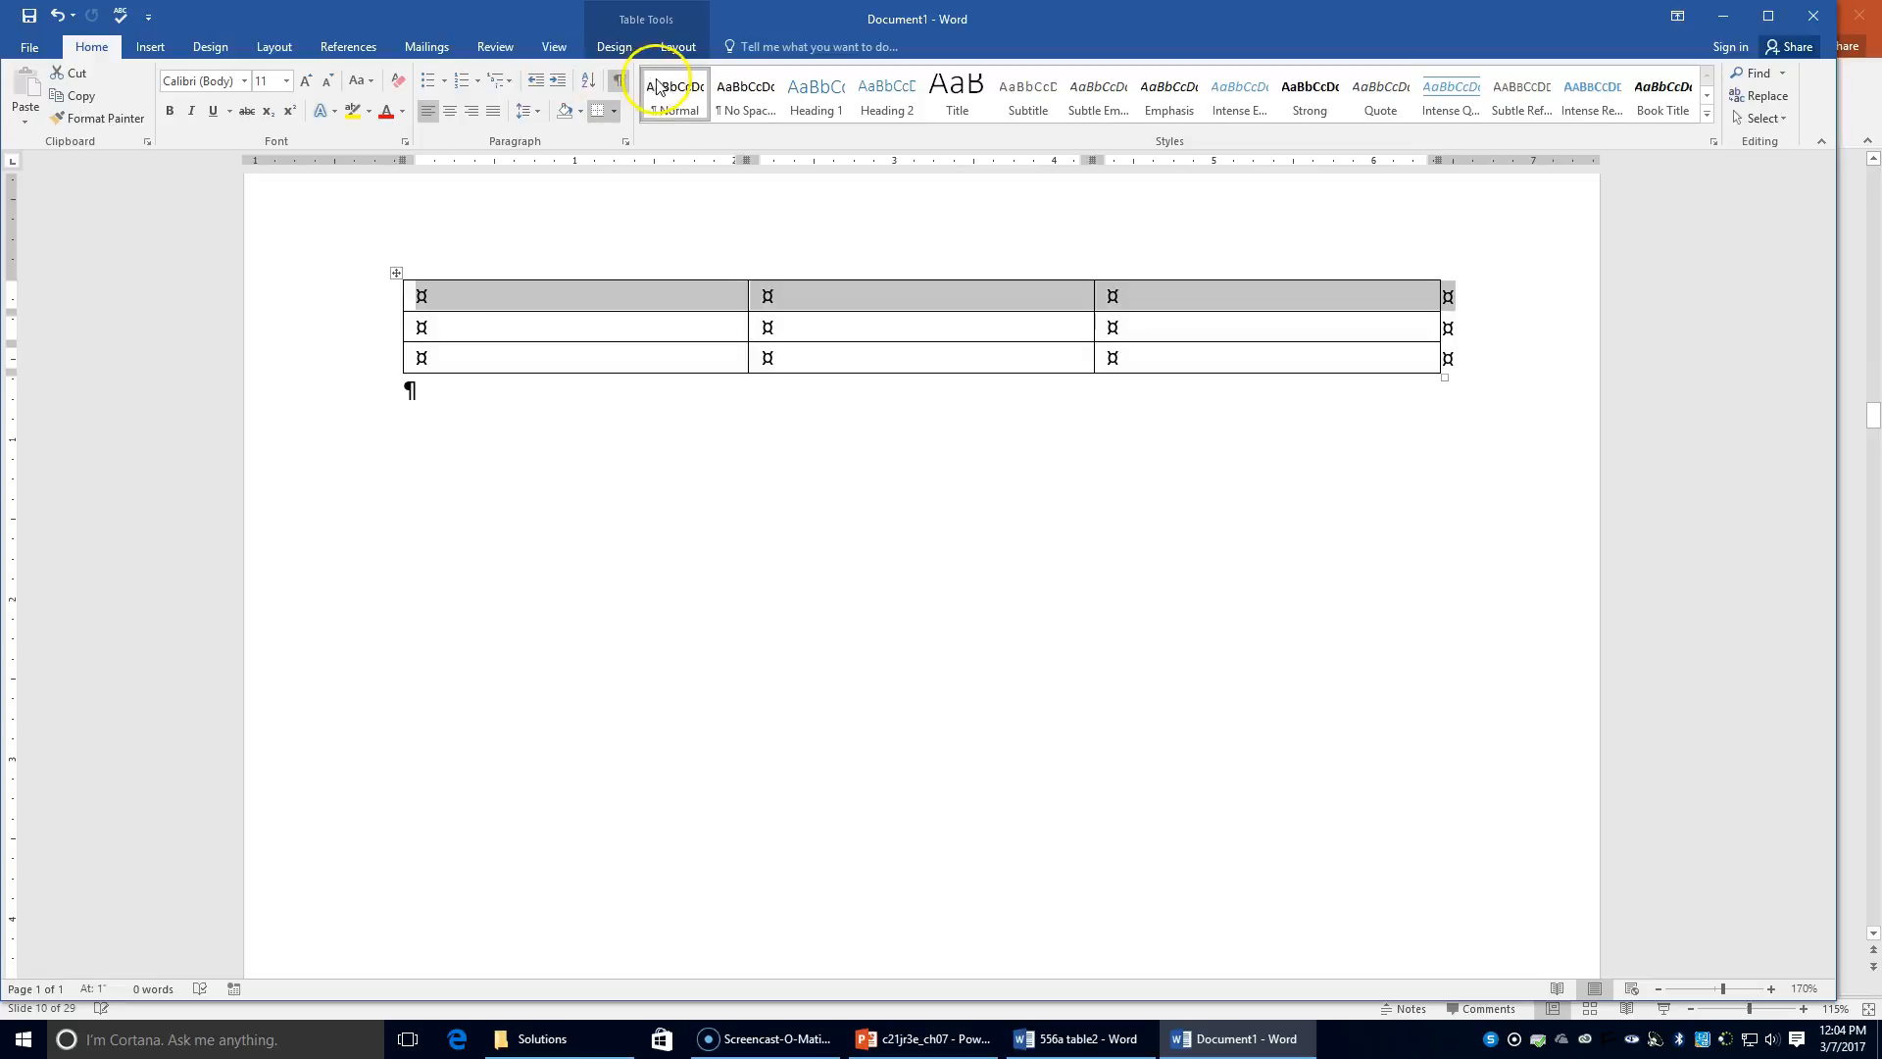
pyautogui.click(678, 50)
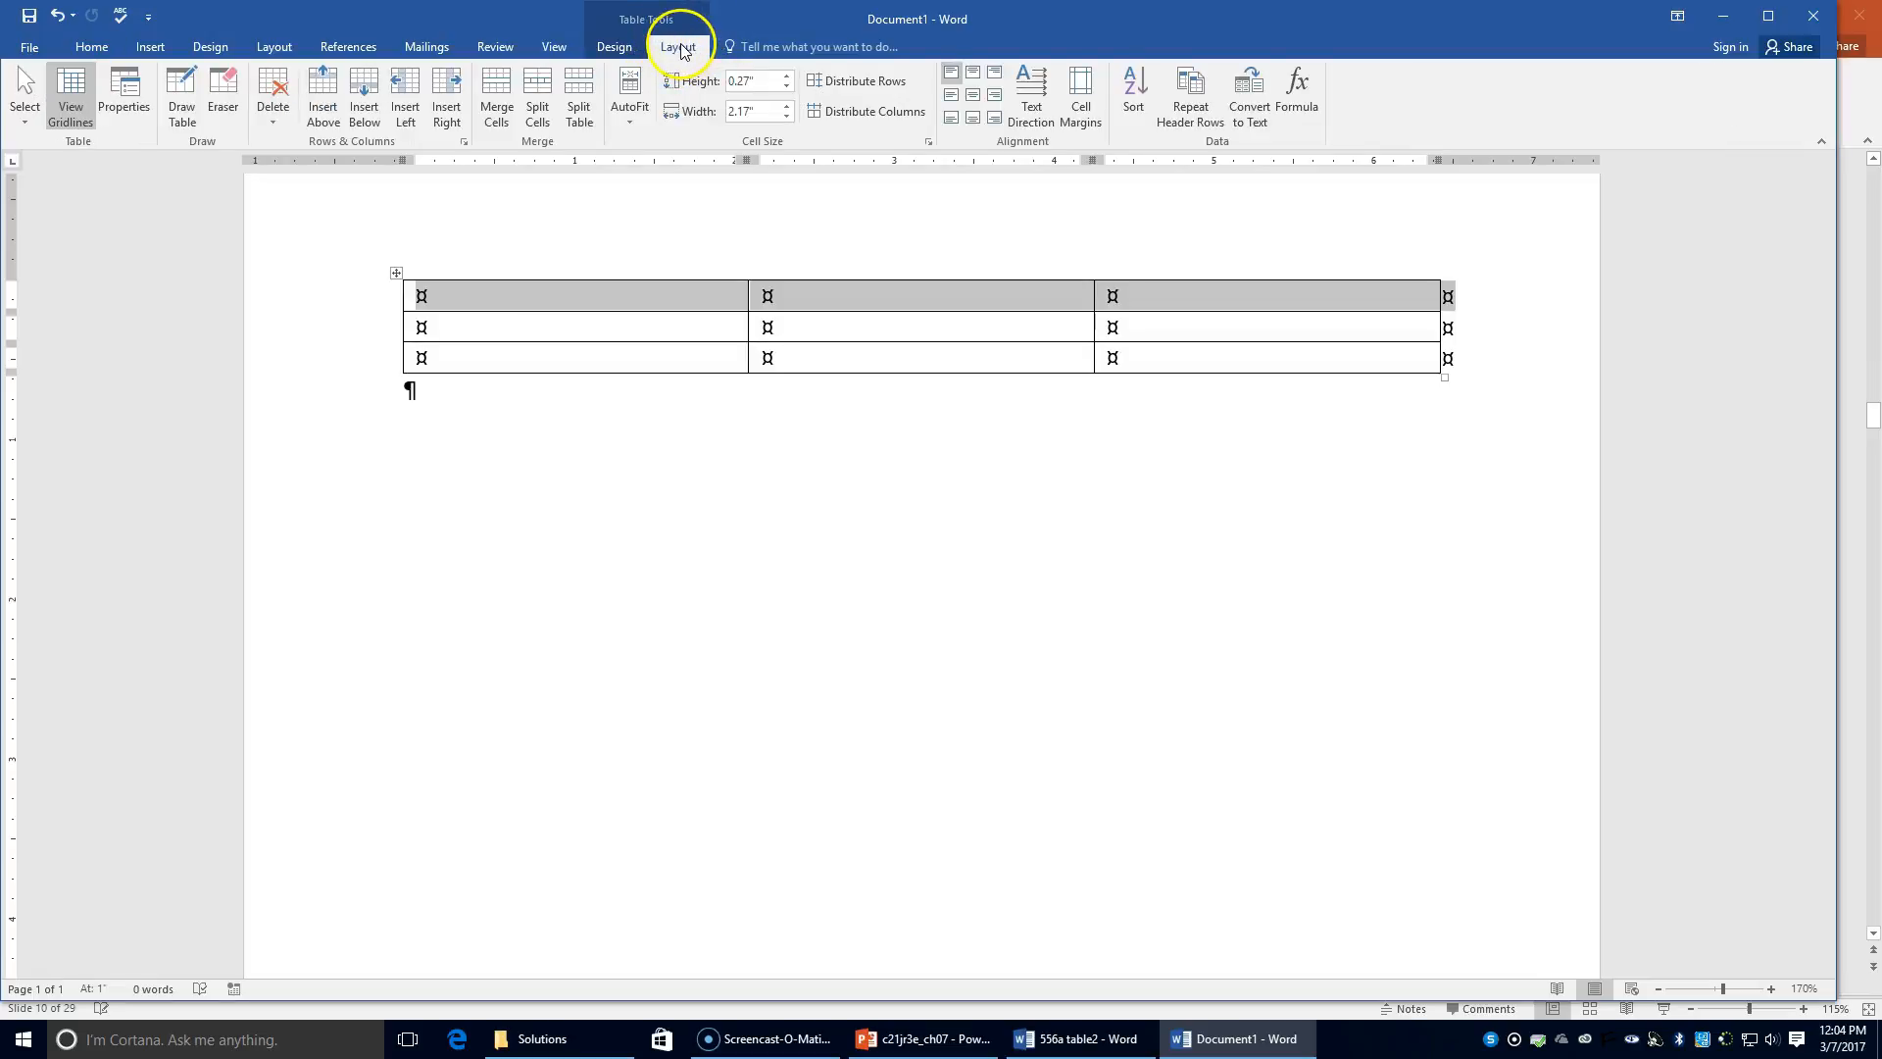
pyautogui.click(500, 109)
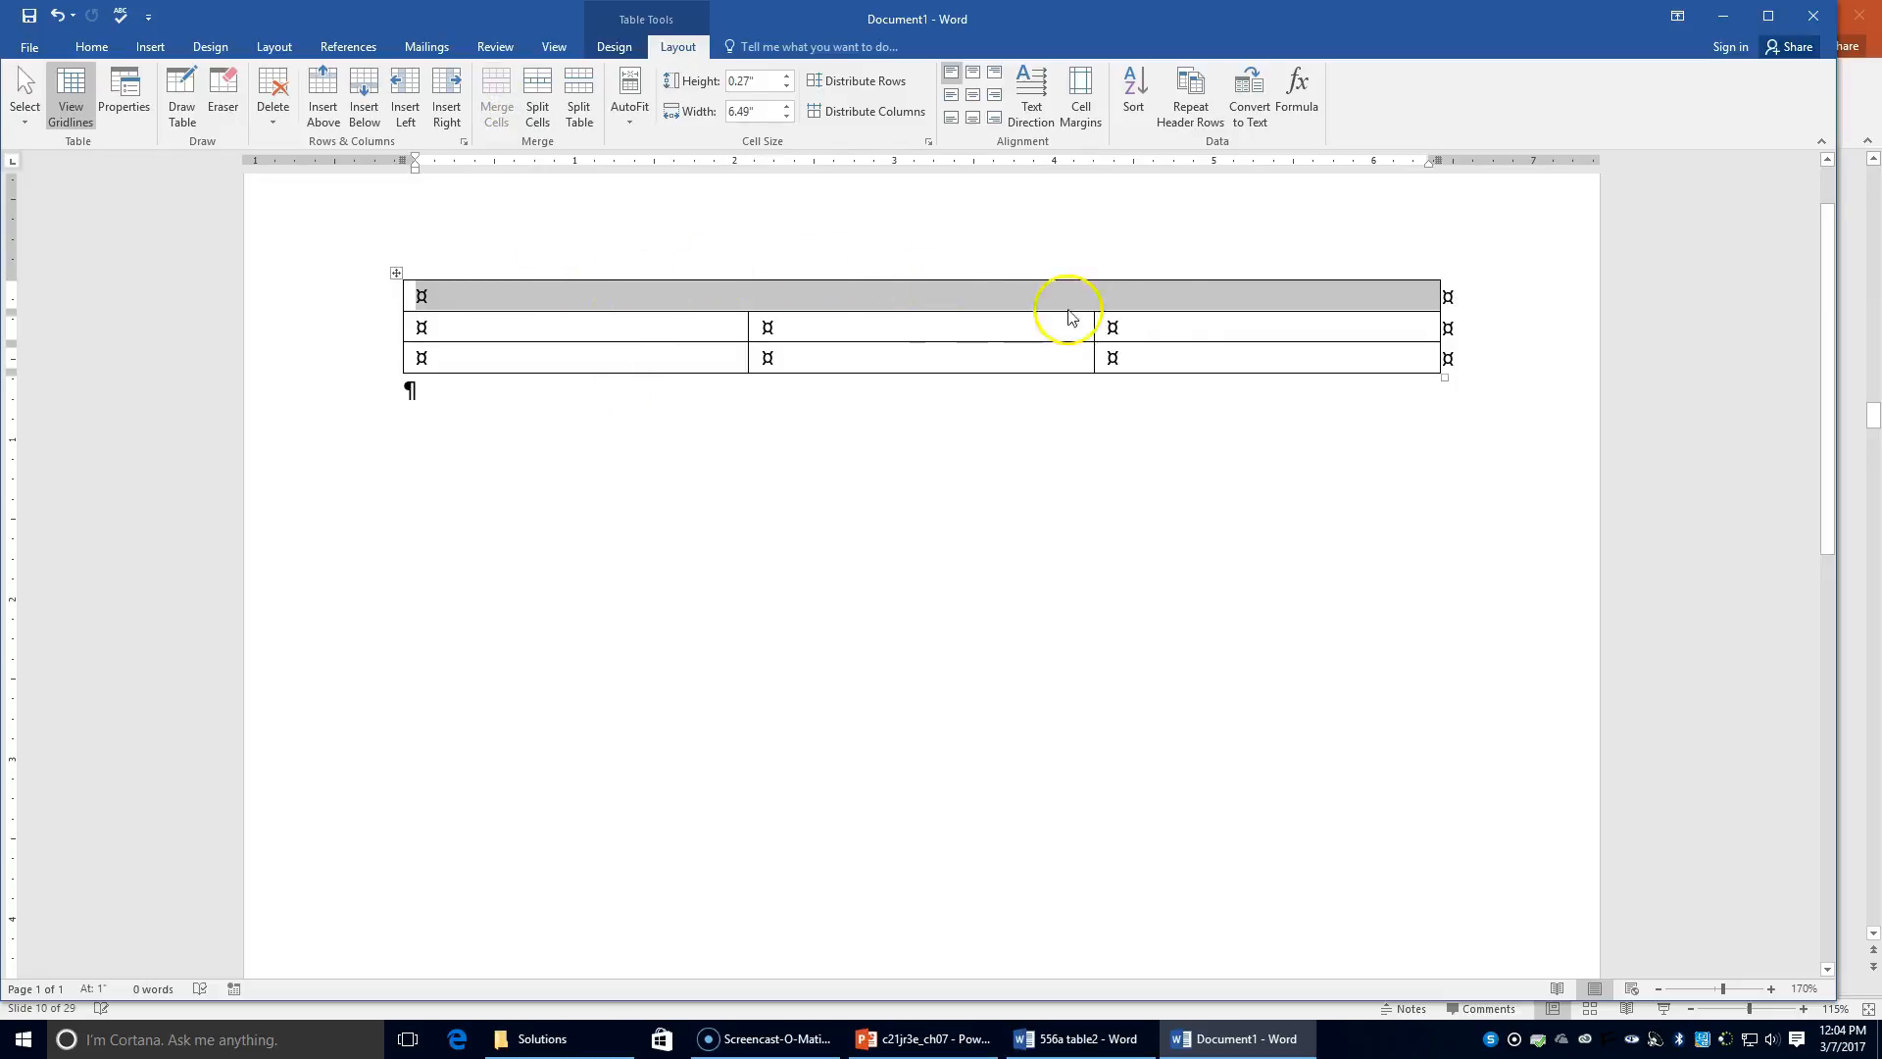
pyautogui.click(886, 298)
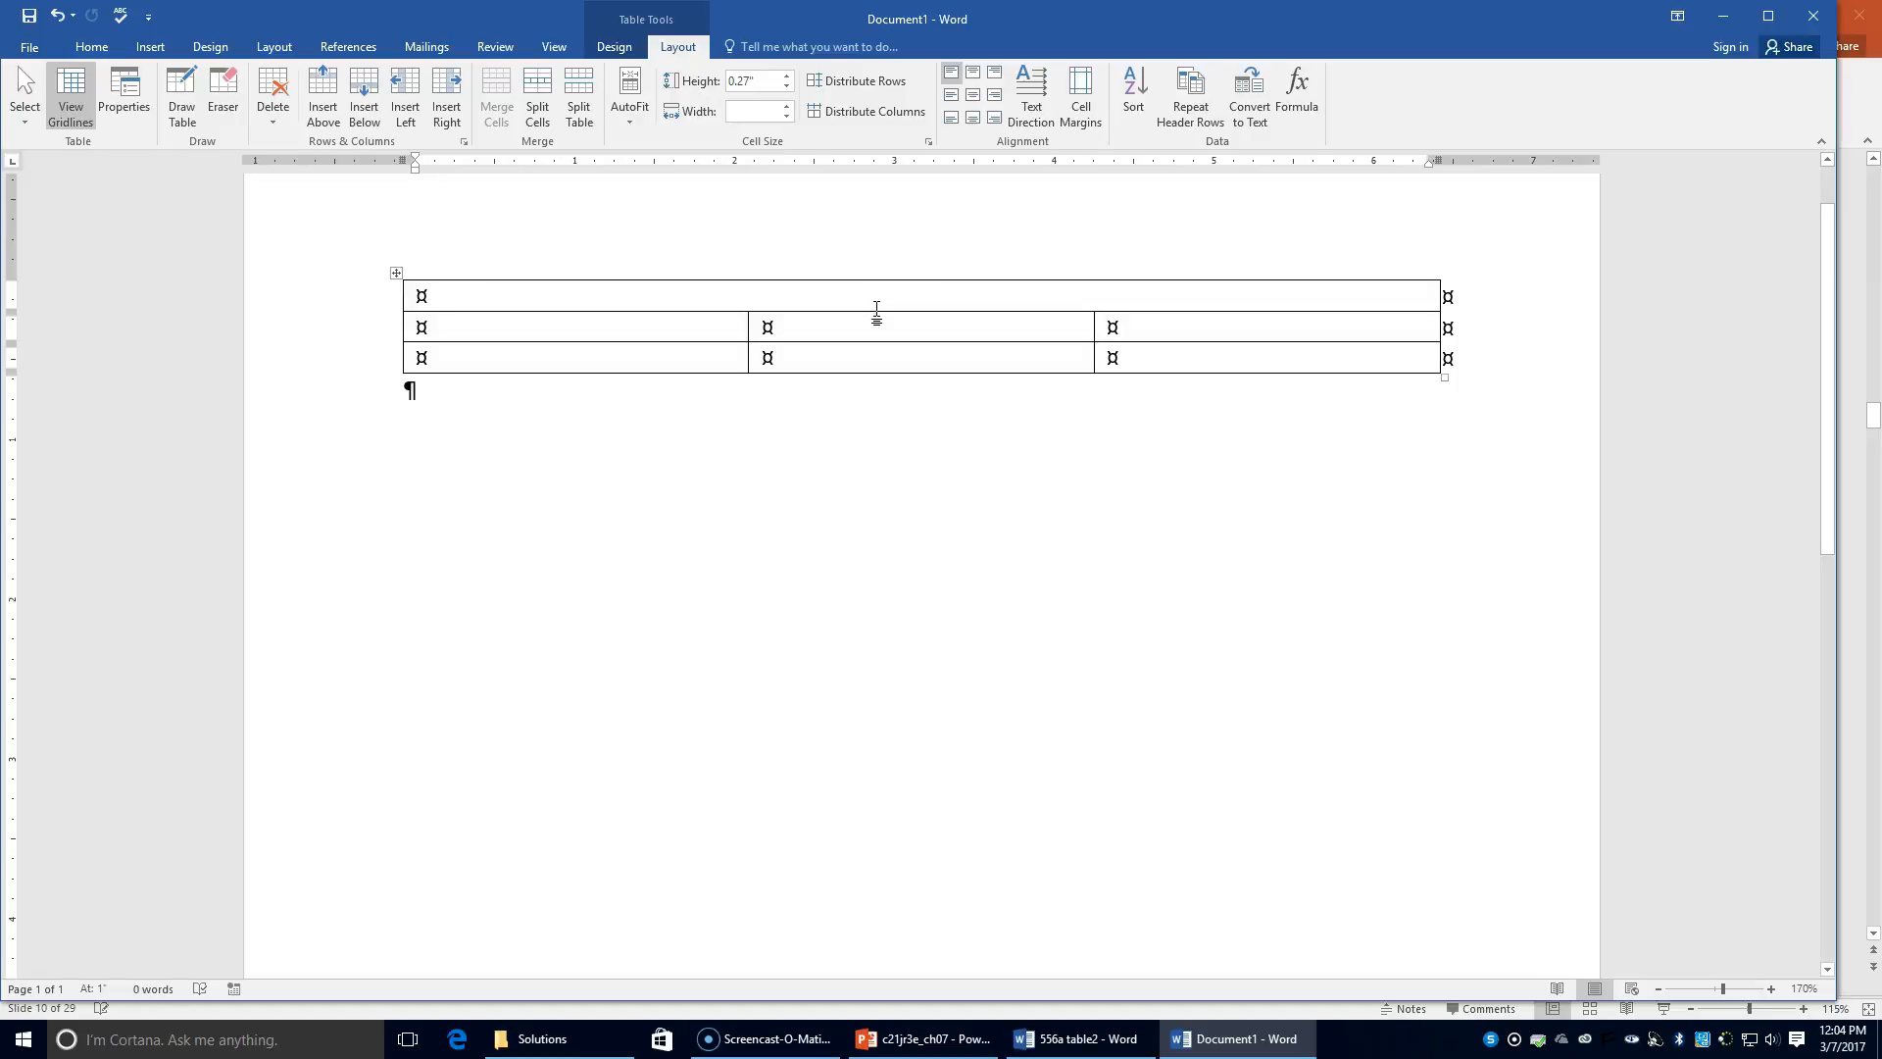
pyautogui.click(892, 355)
# Step: Split each bottom-row cell into 2 columns, with Merge cells before split unchecked
pyautogui.click(388, 359)
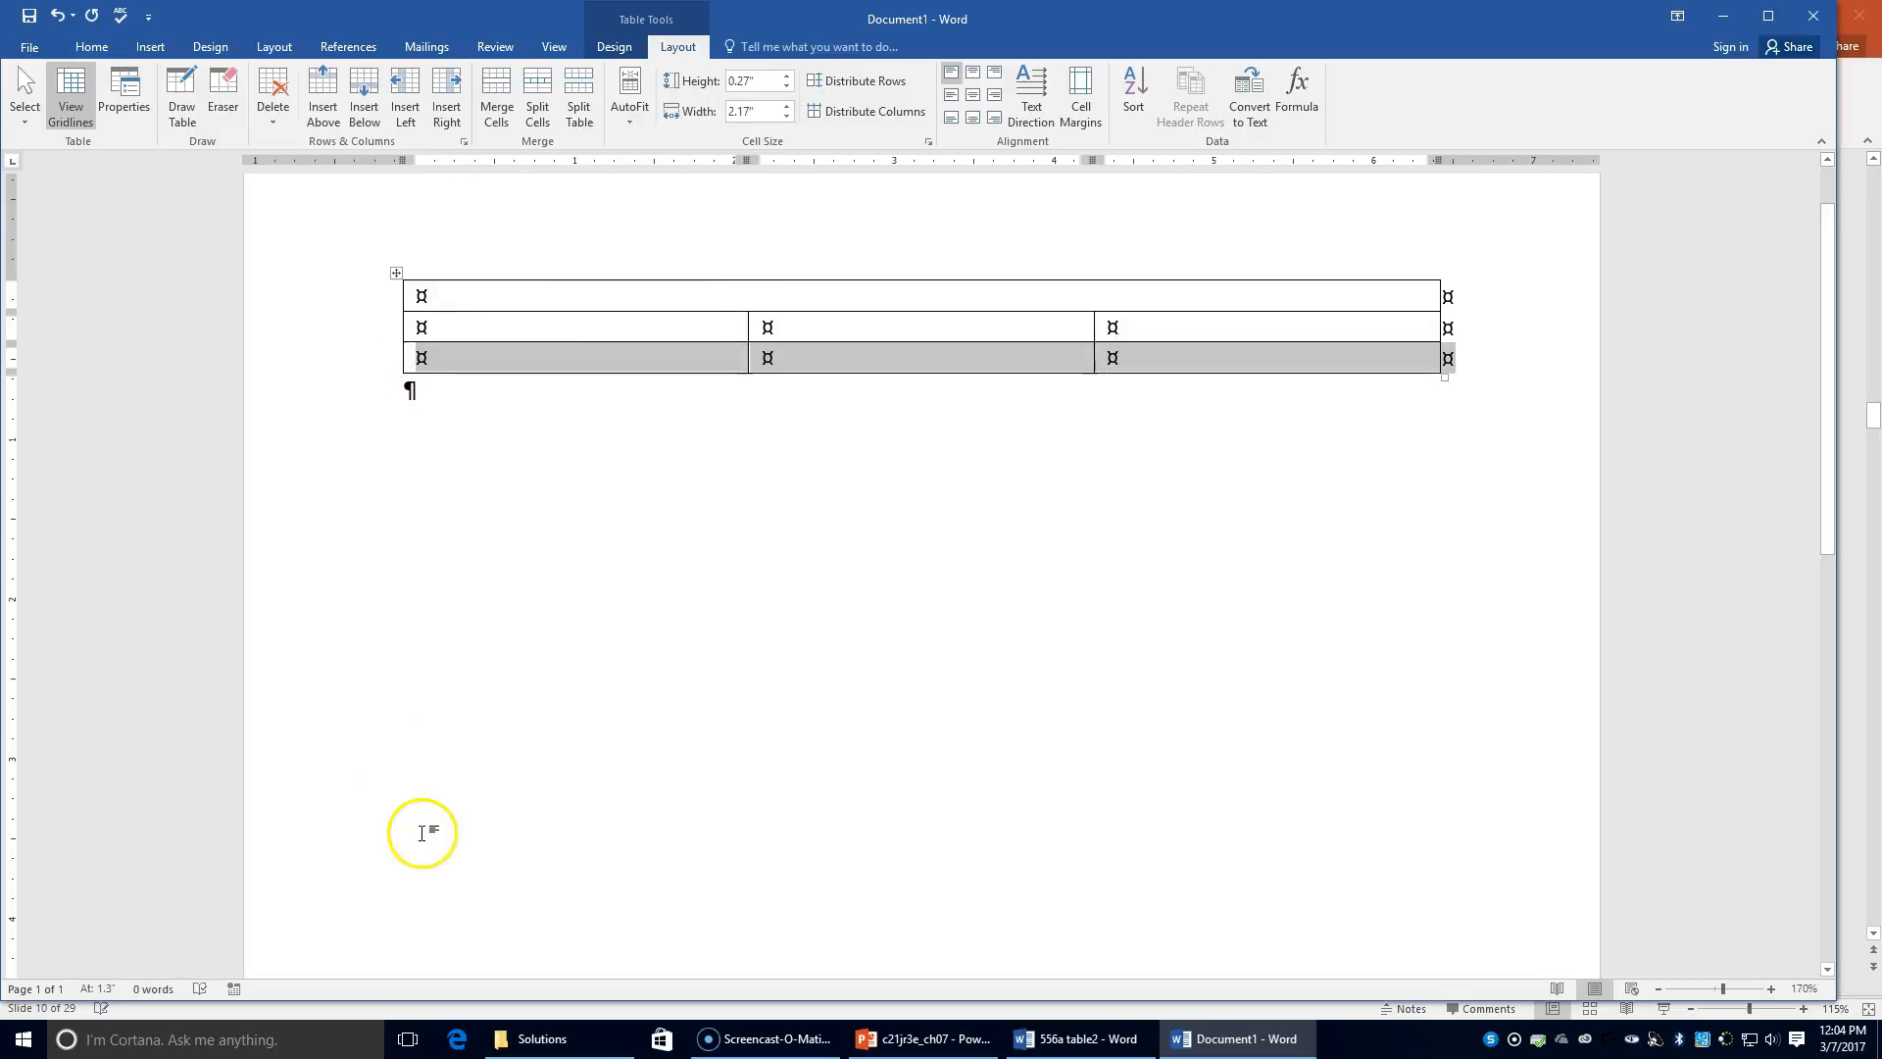
pyautogui.click(545, 109)
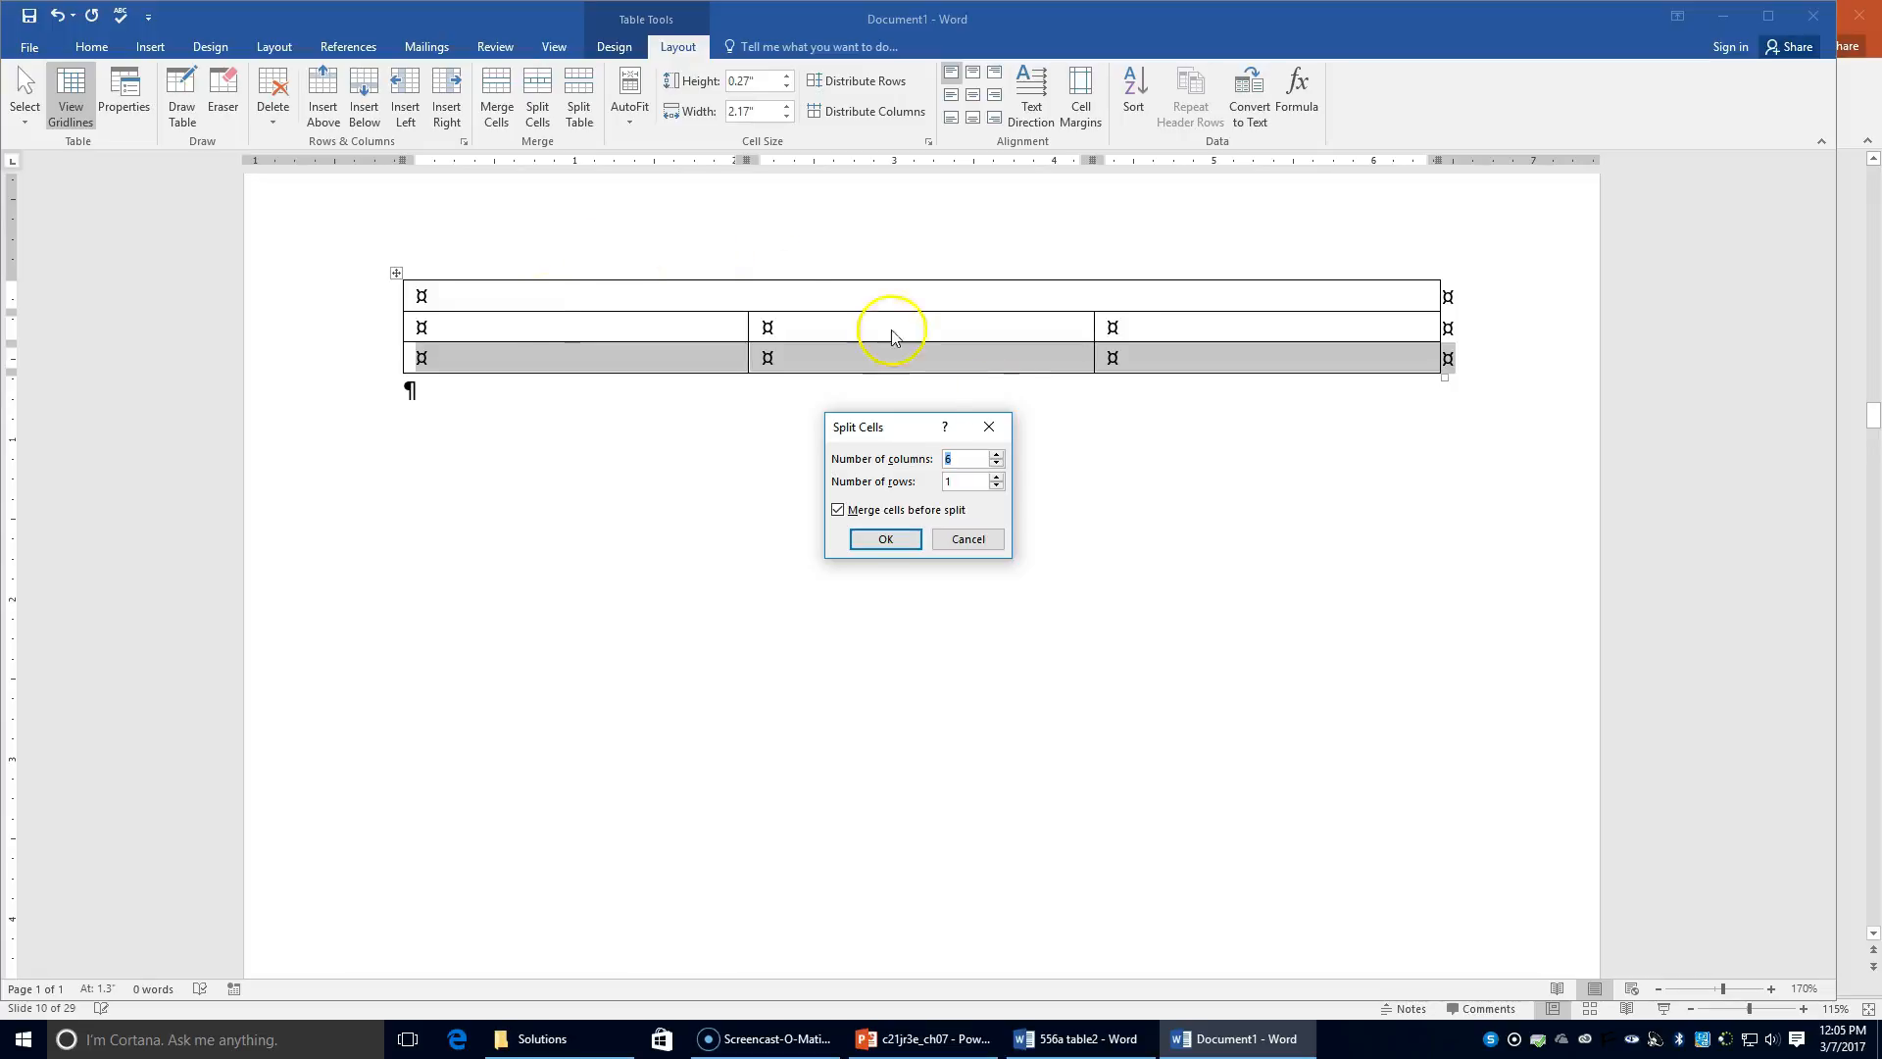
pyautogui.write('2')
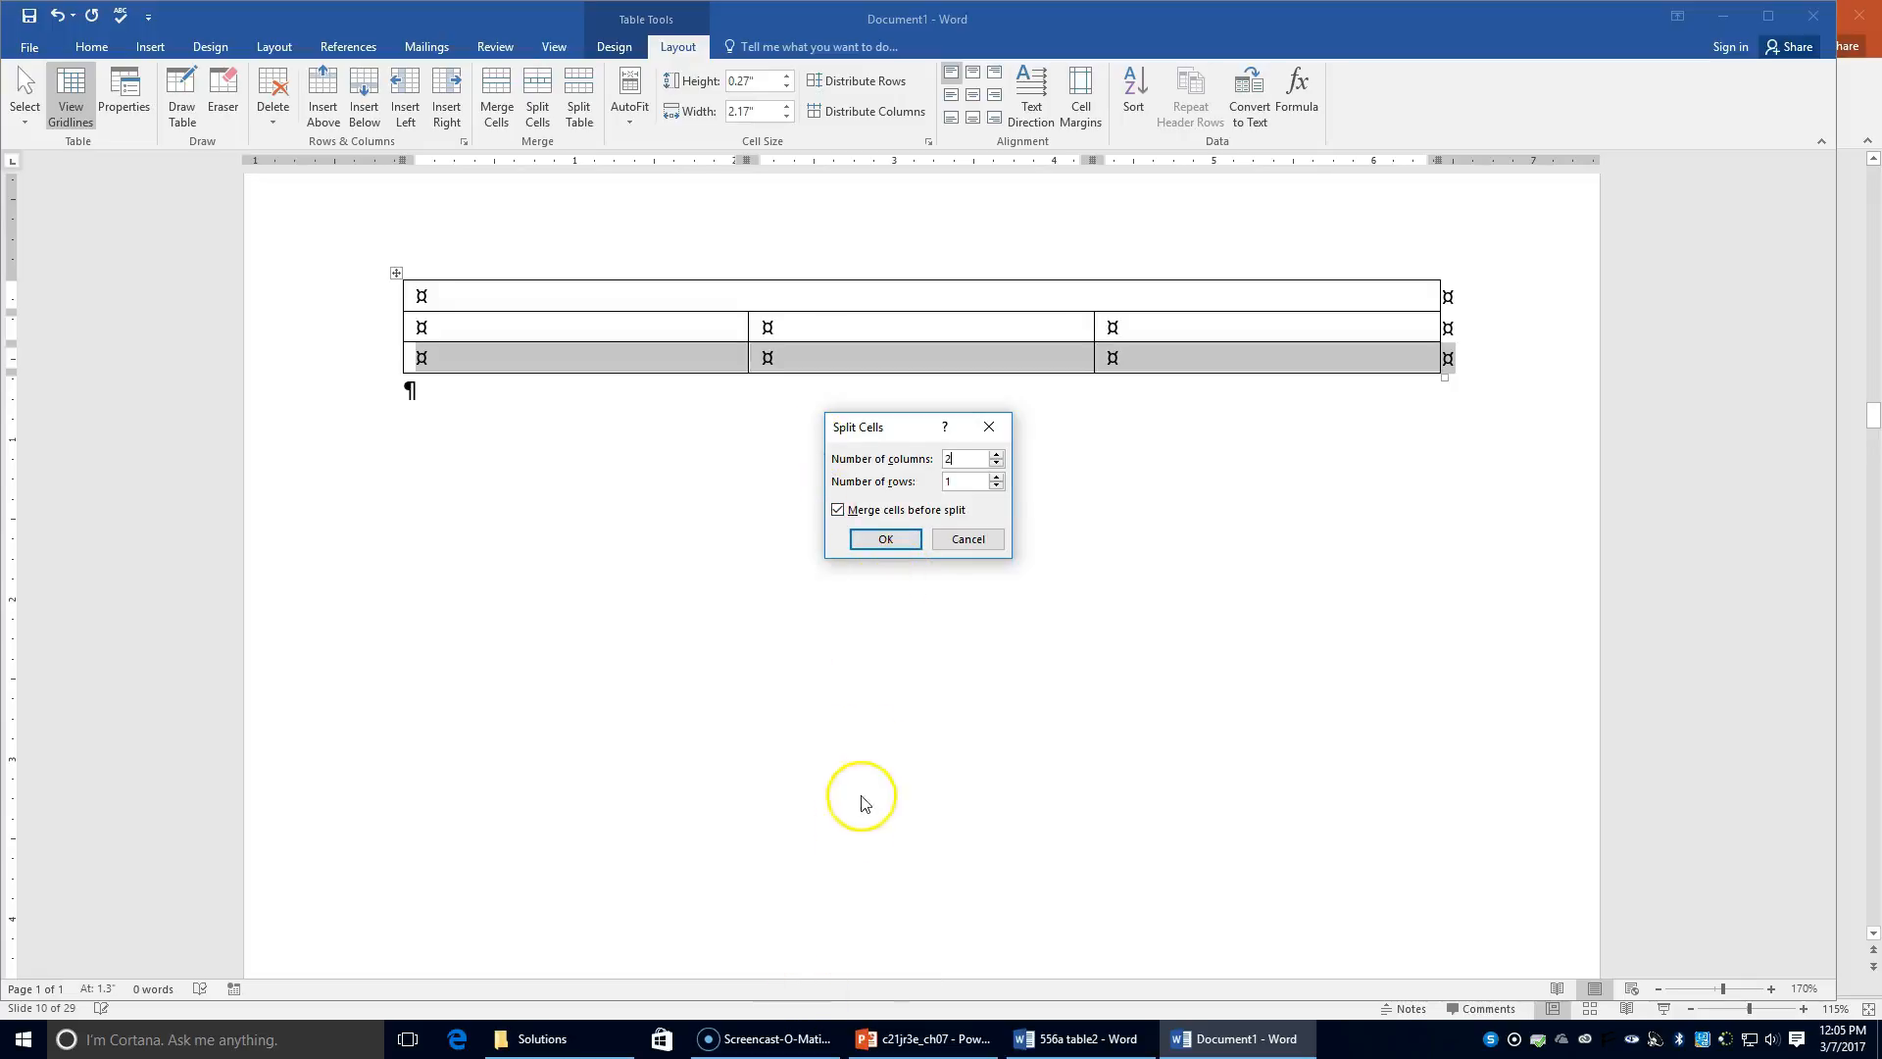
pyautogui.click(853, 511)
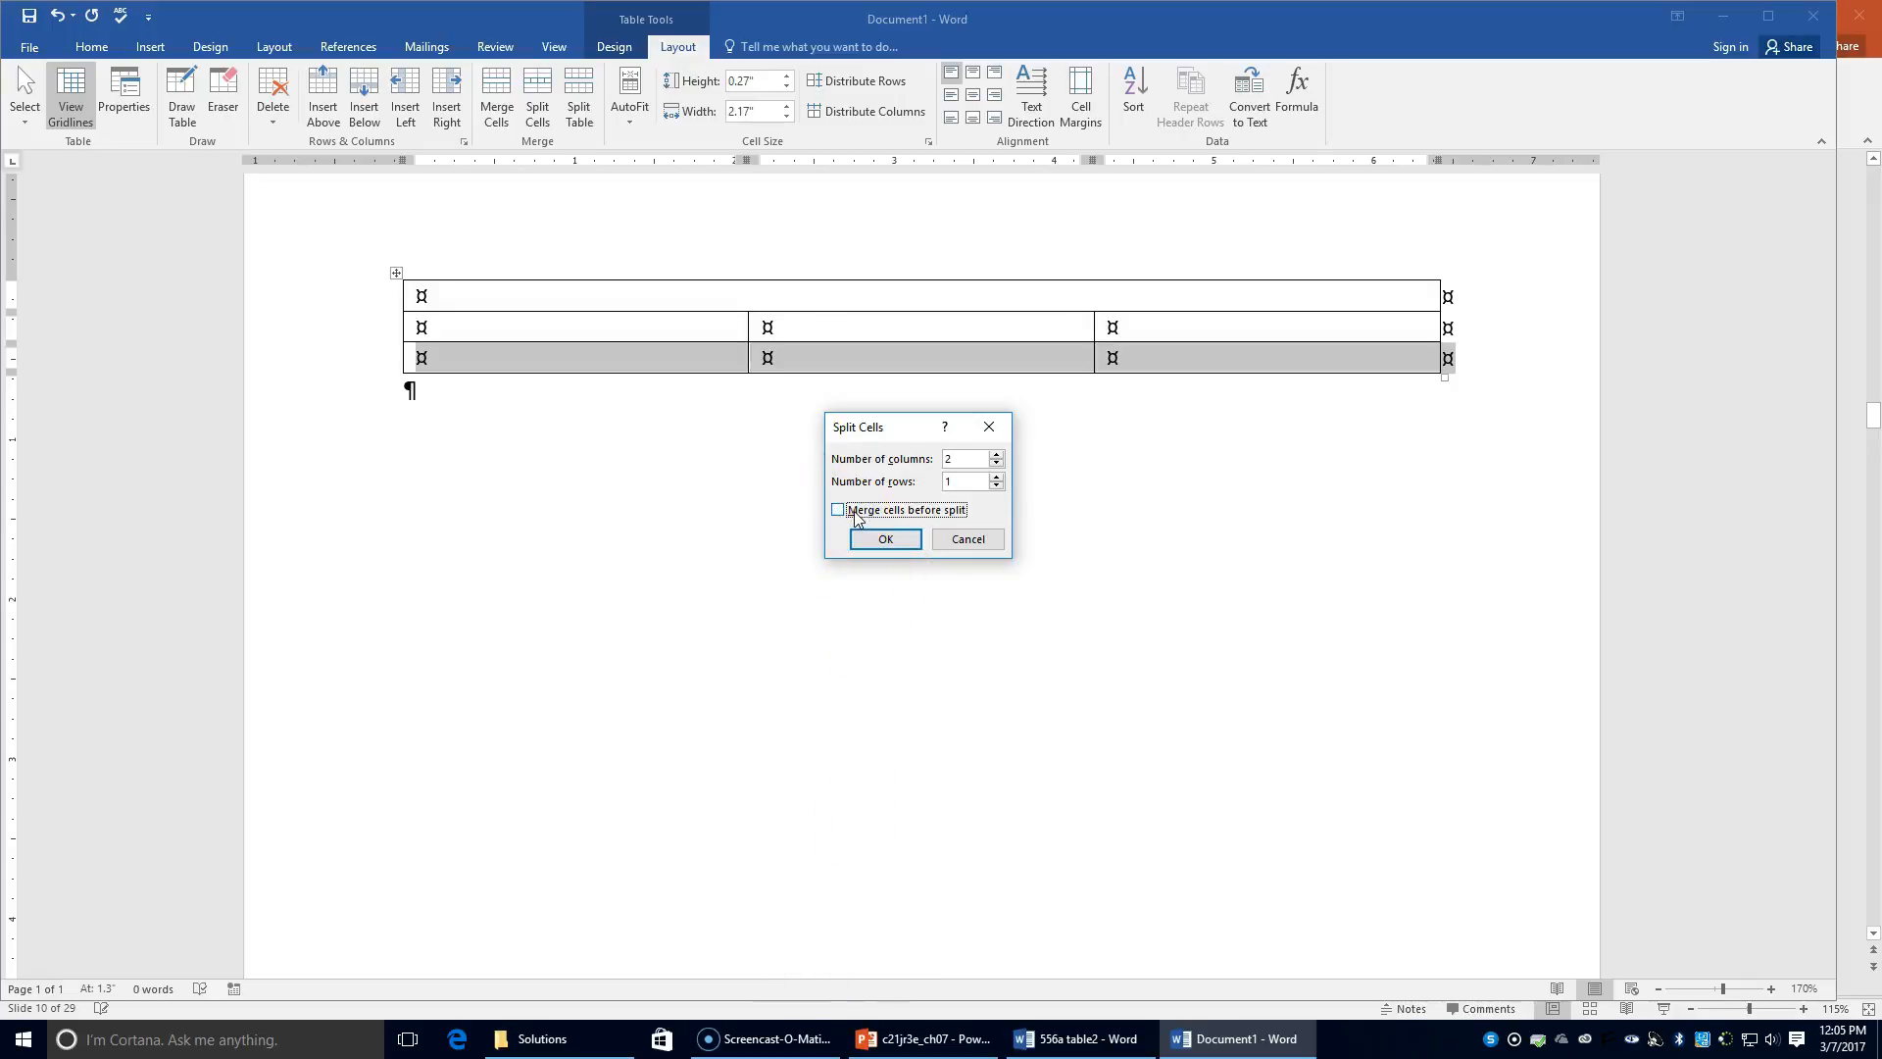
pyautogui.click(886, 539)
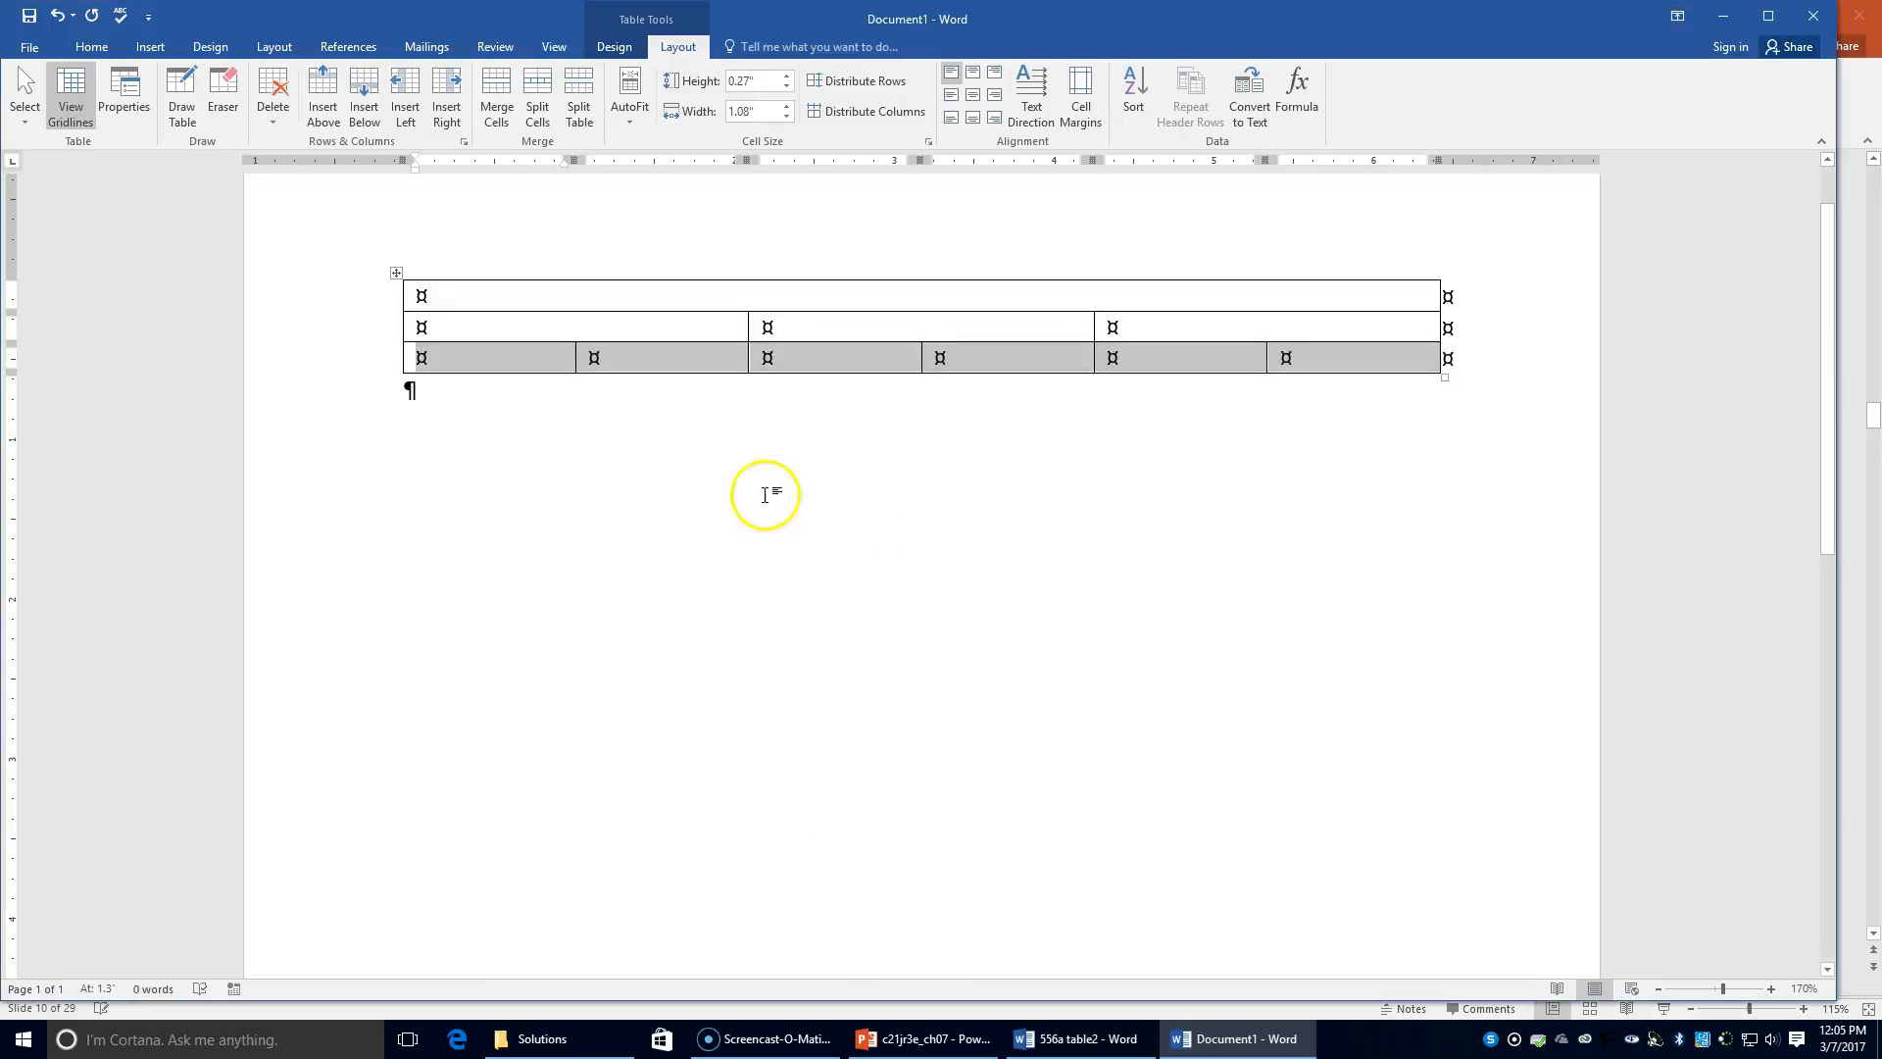
pyautogui.click(477, 362)
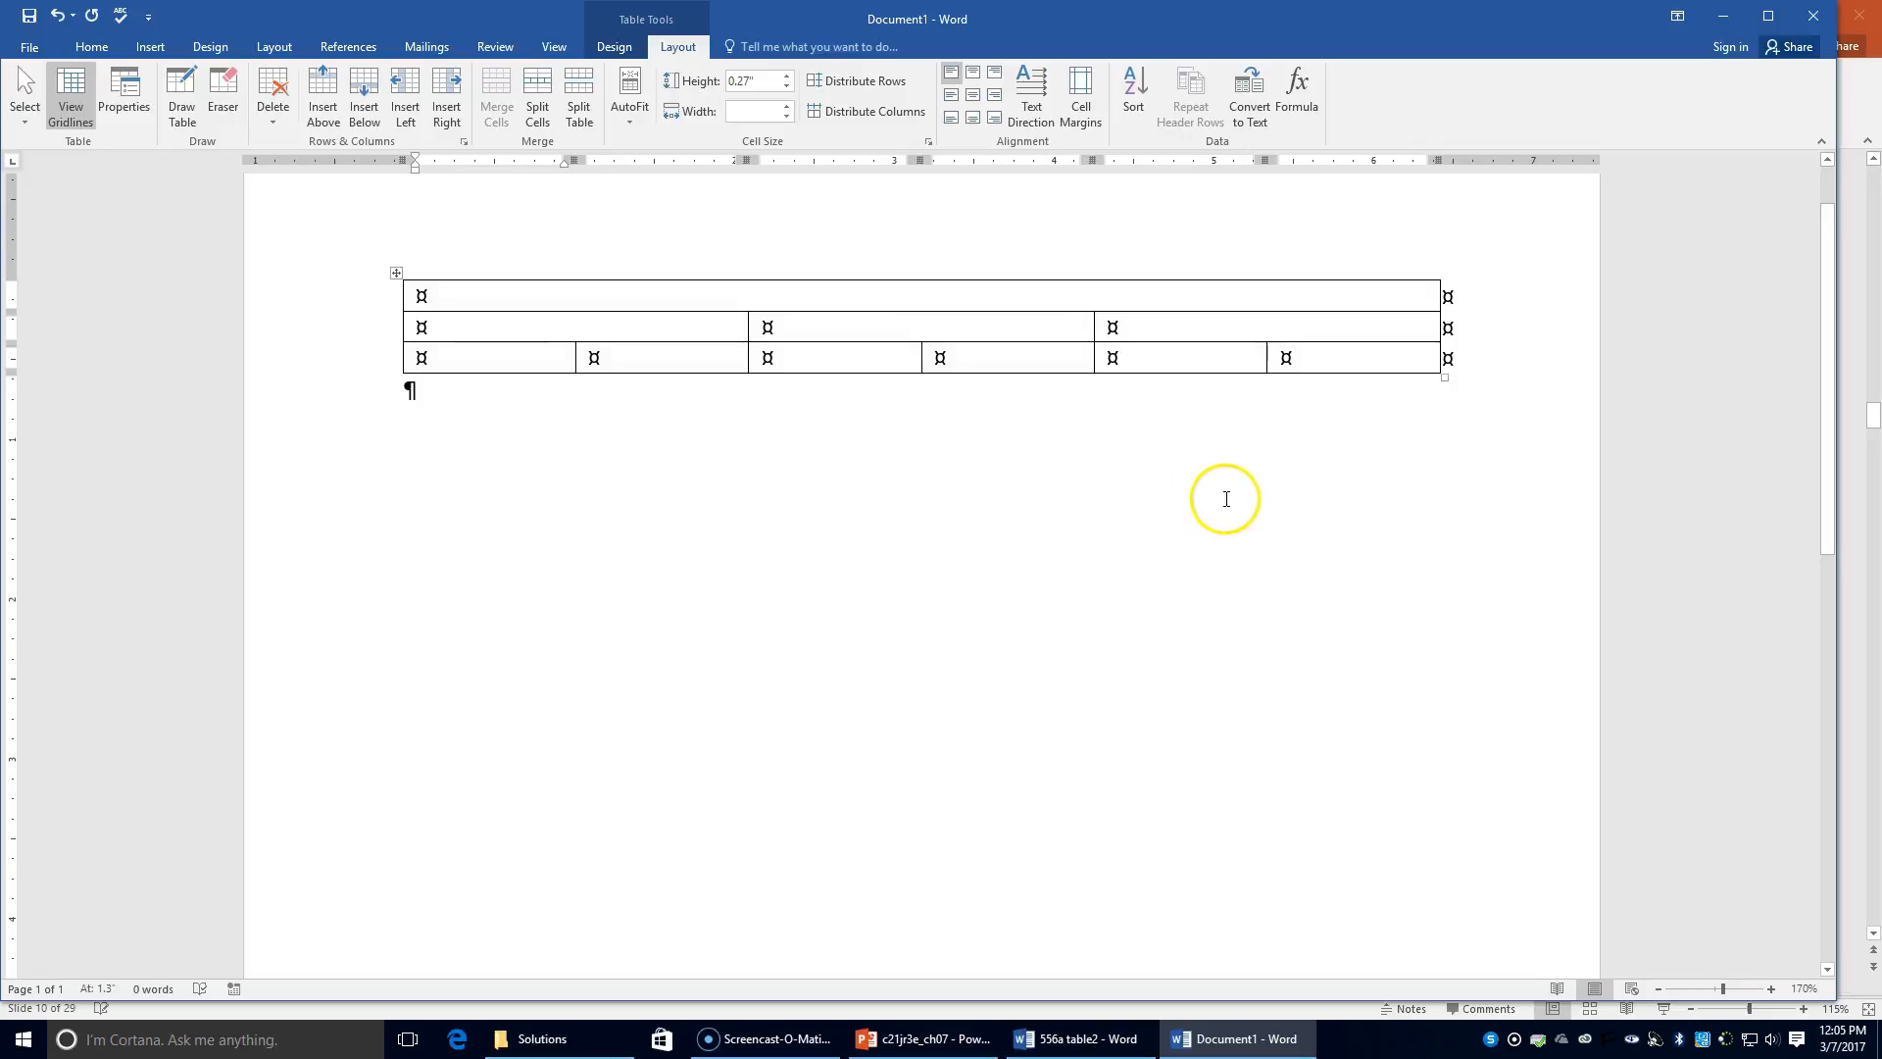
# Step: Enter 'ELECTED COCAPTAINS' as a bold, centred heading in the merged top row
pyautogui.click(973, 308)
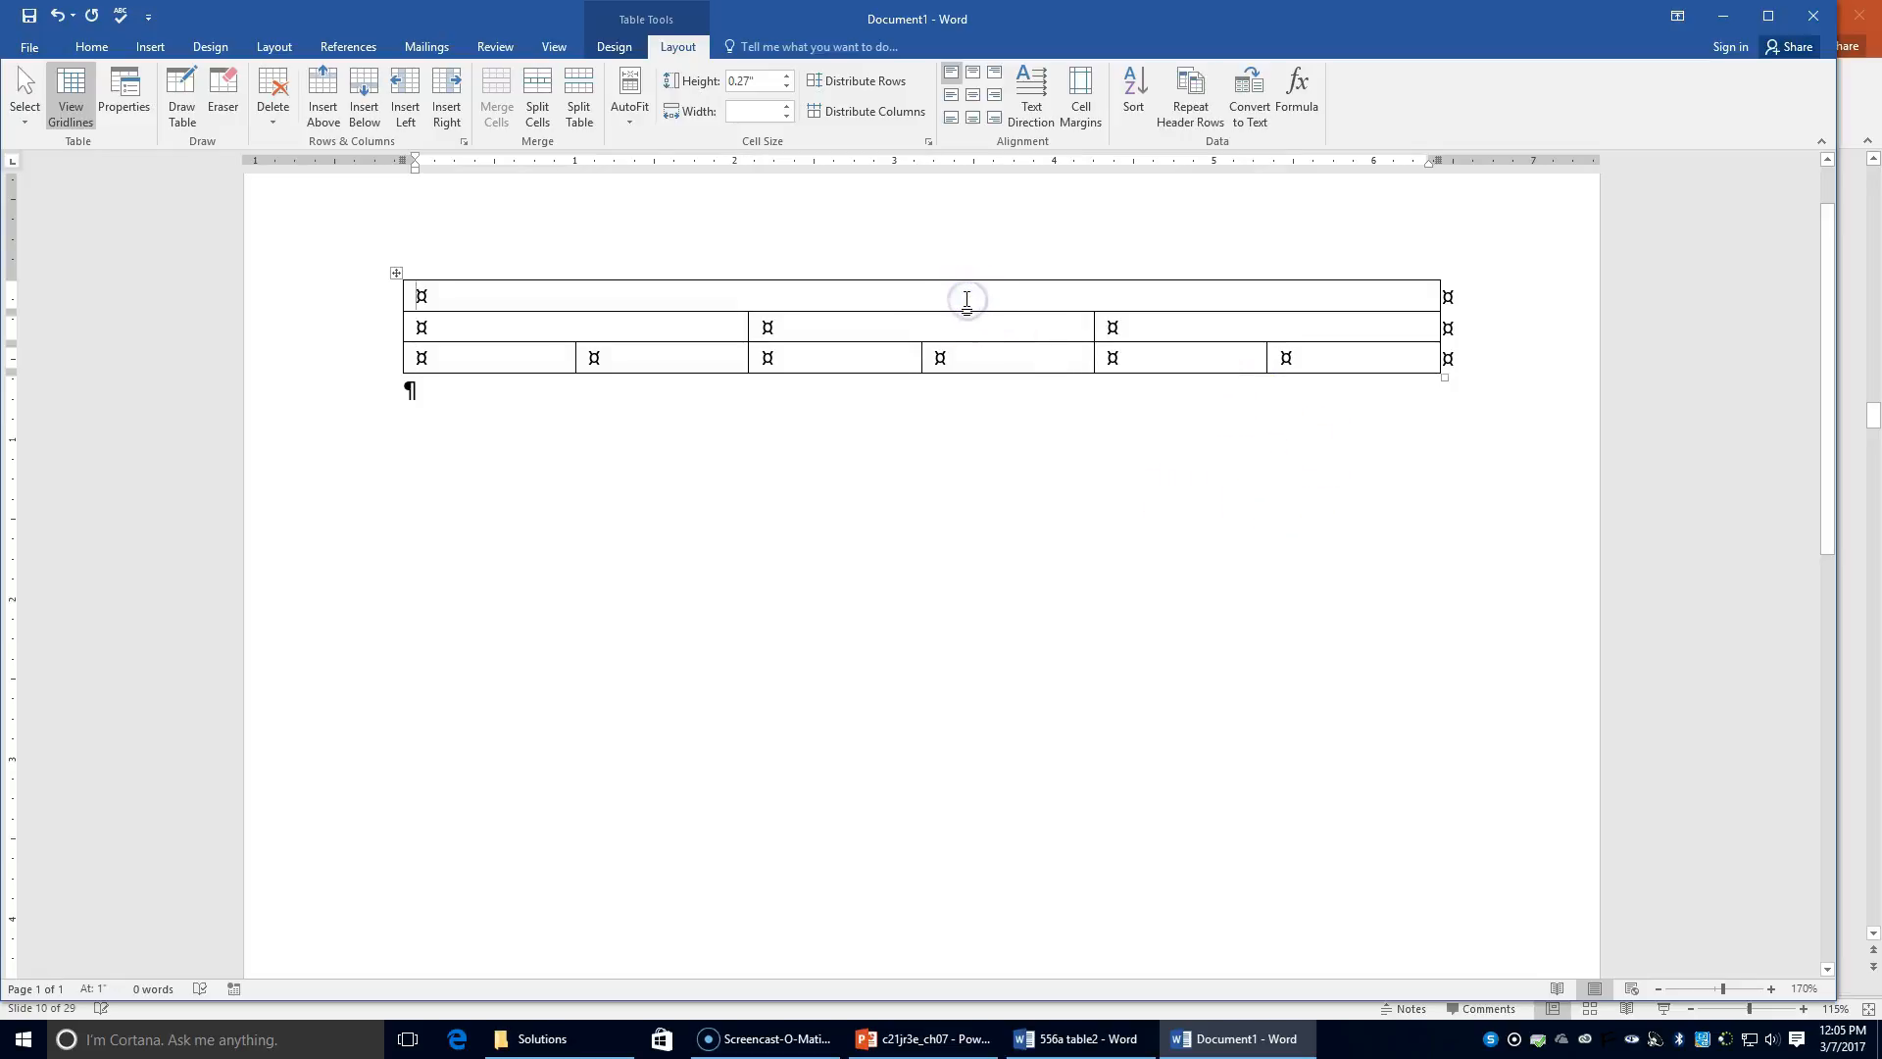
pyautogui.click(92, 46)
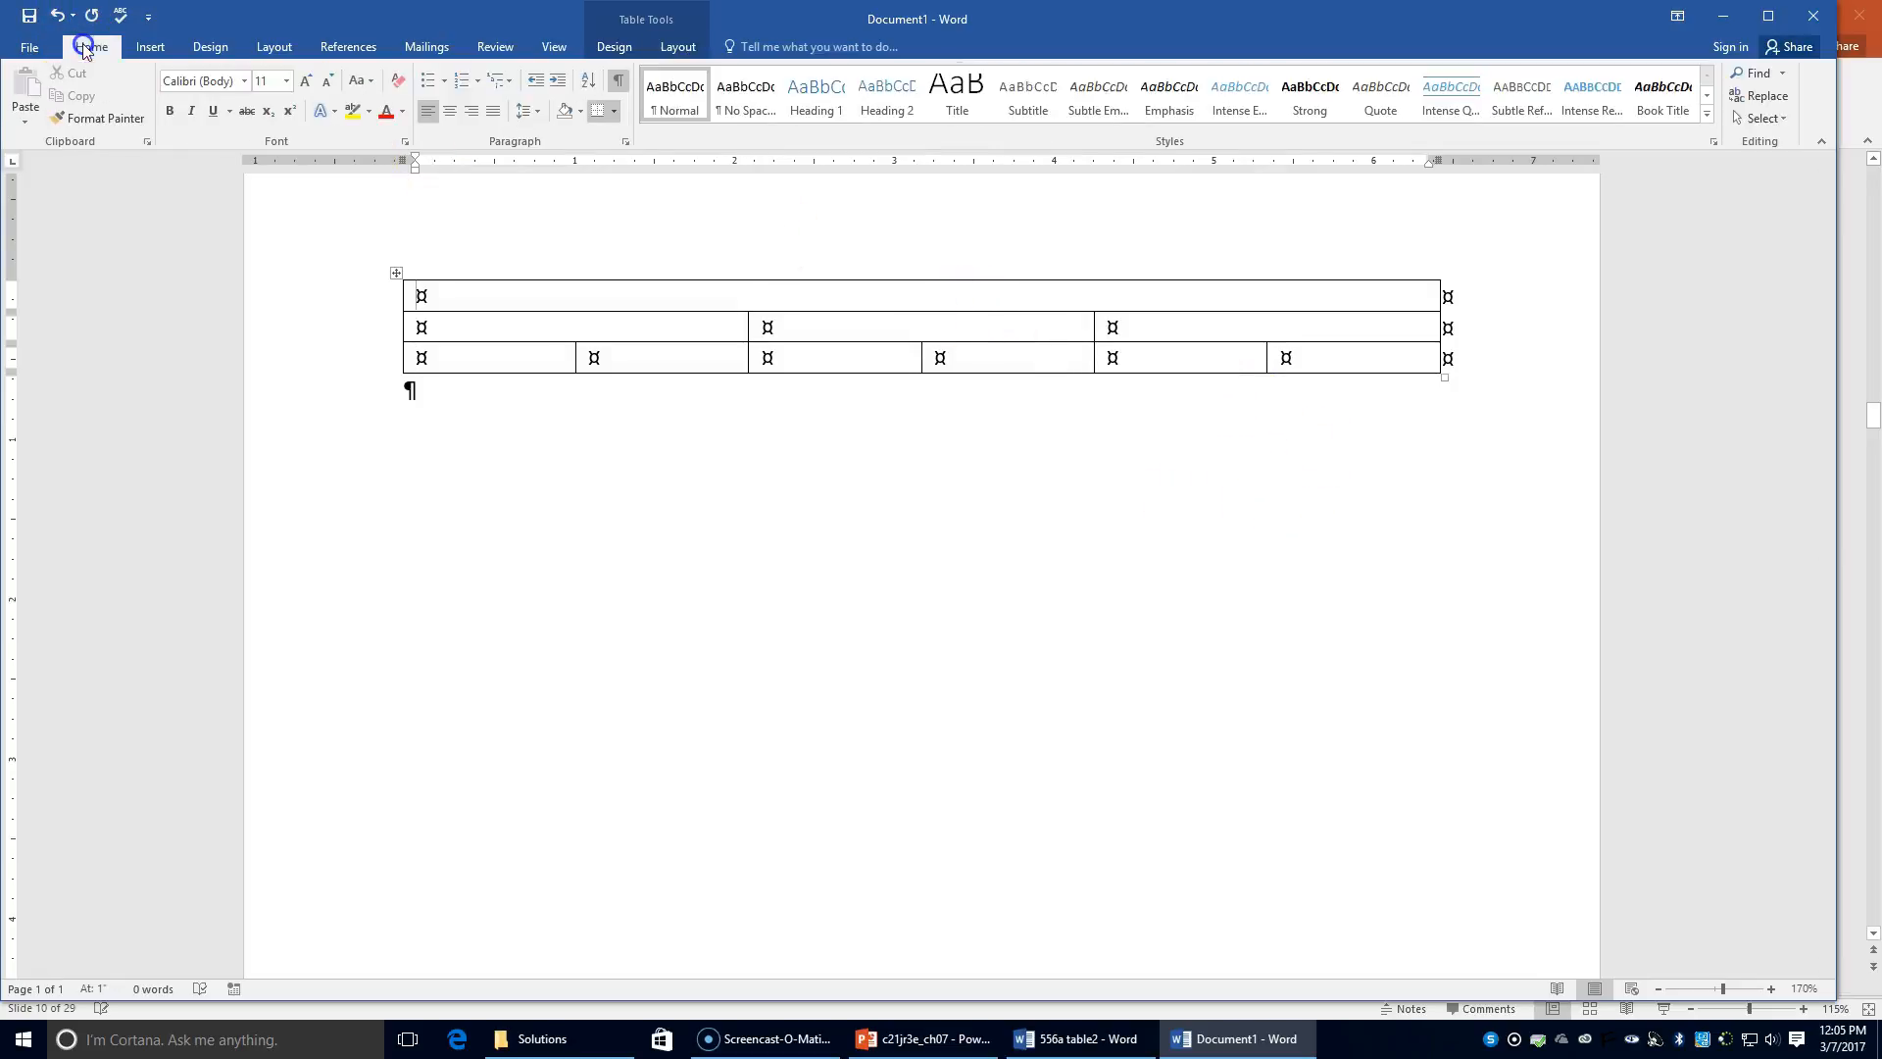
pyautogui.click(453, 111)
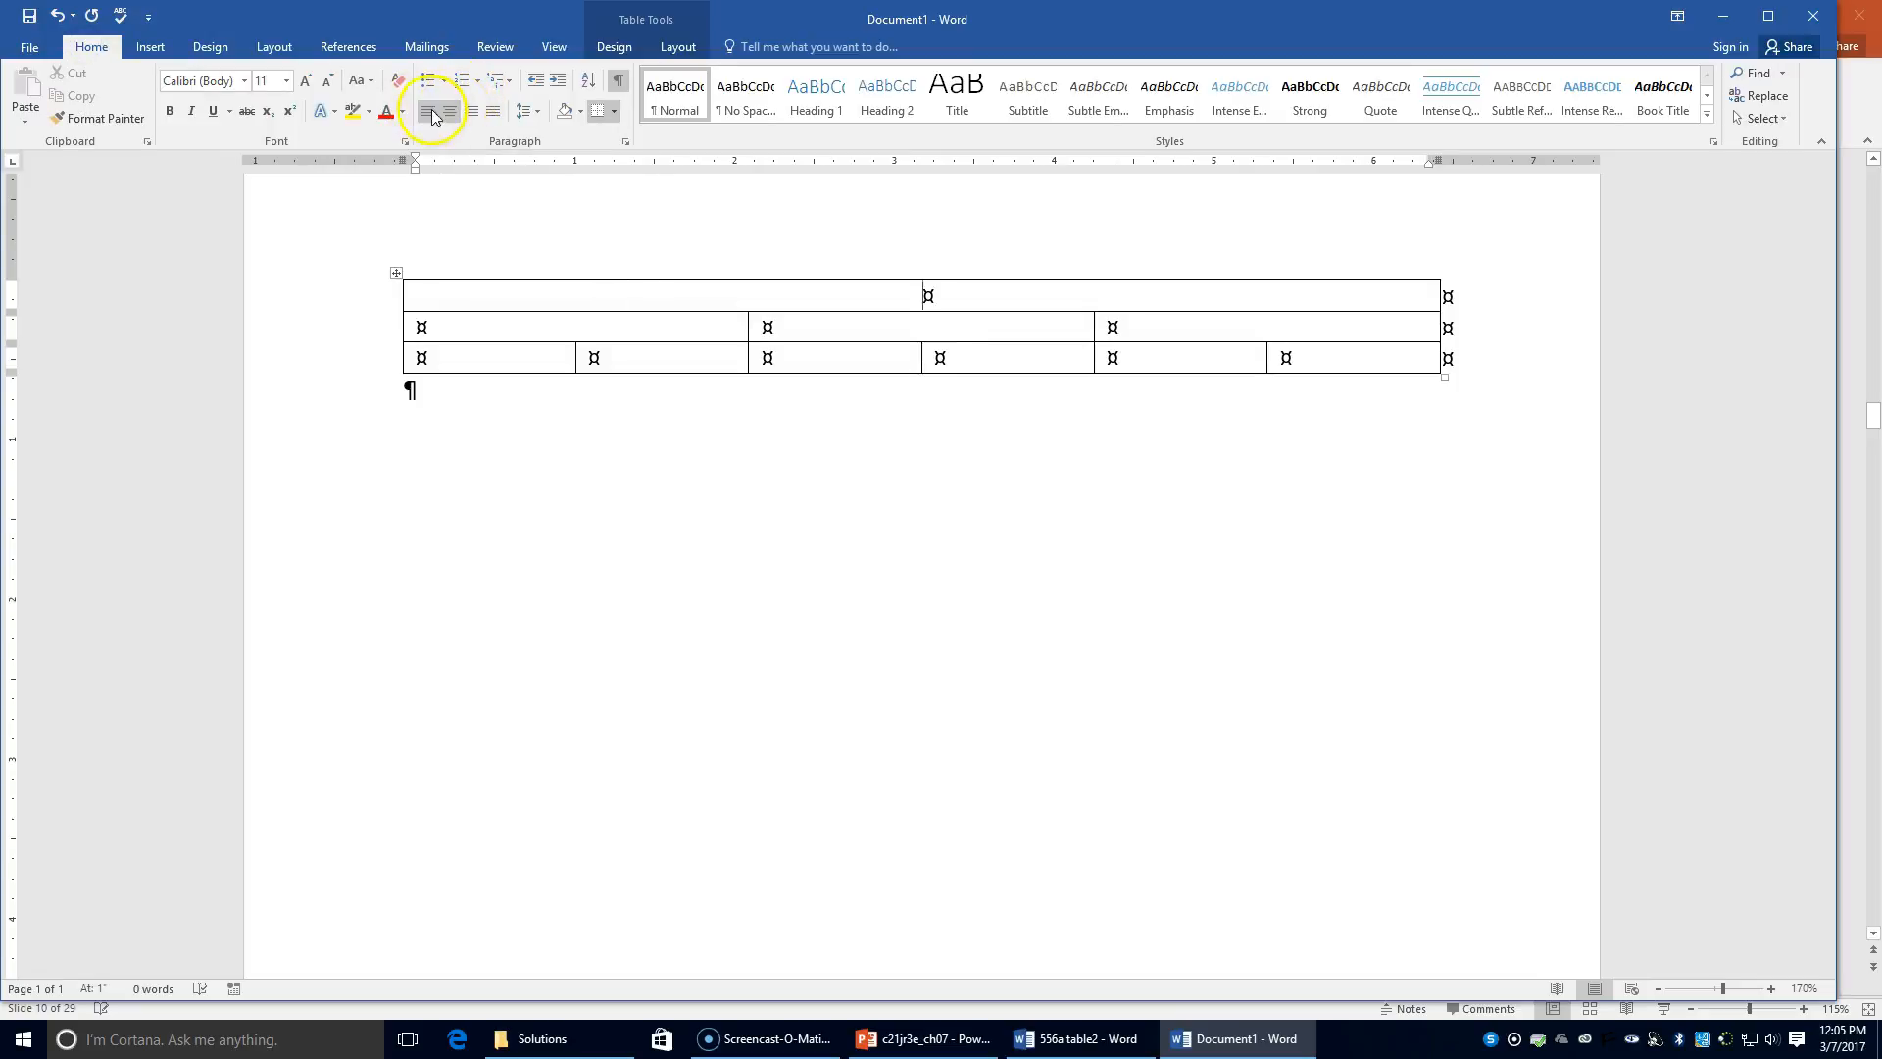
pyautogui.click(169, 112)
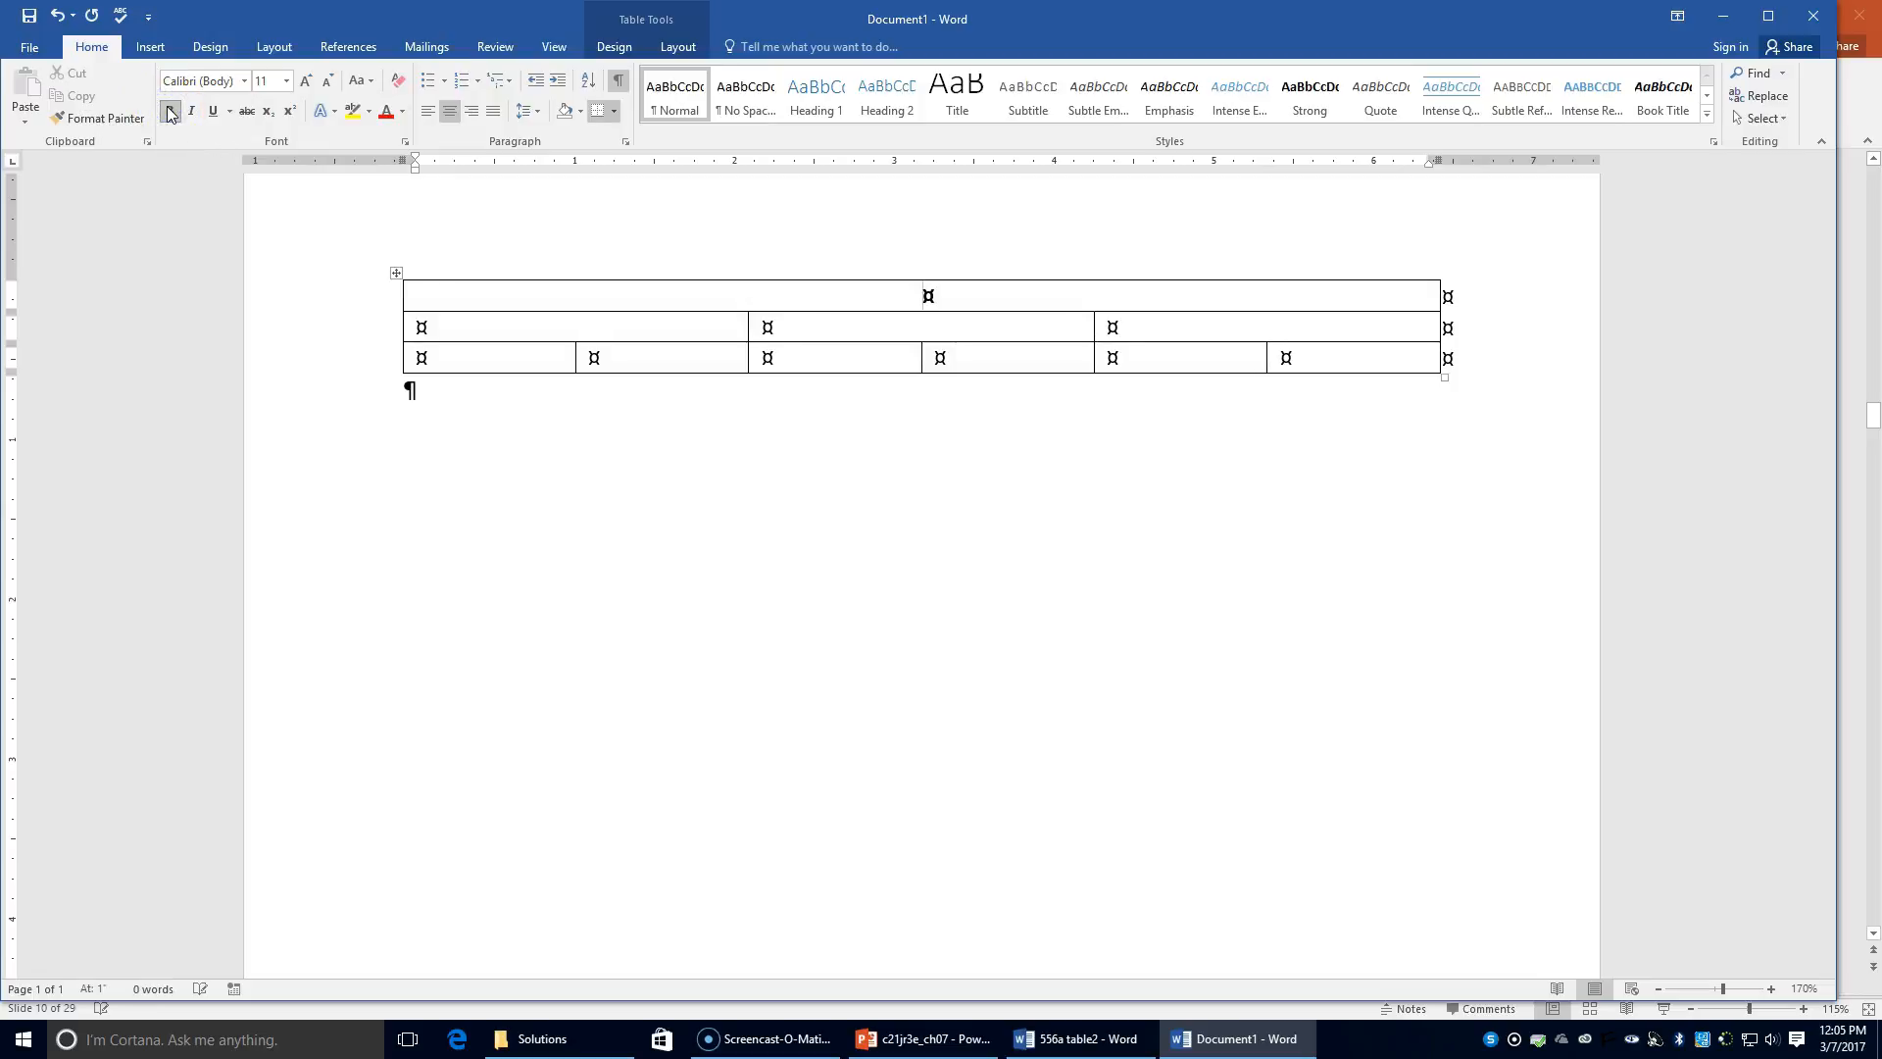
pyautogui.write('ELECTED COCA')
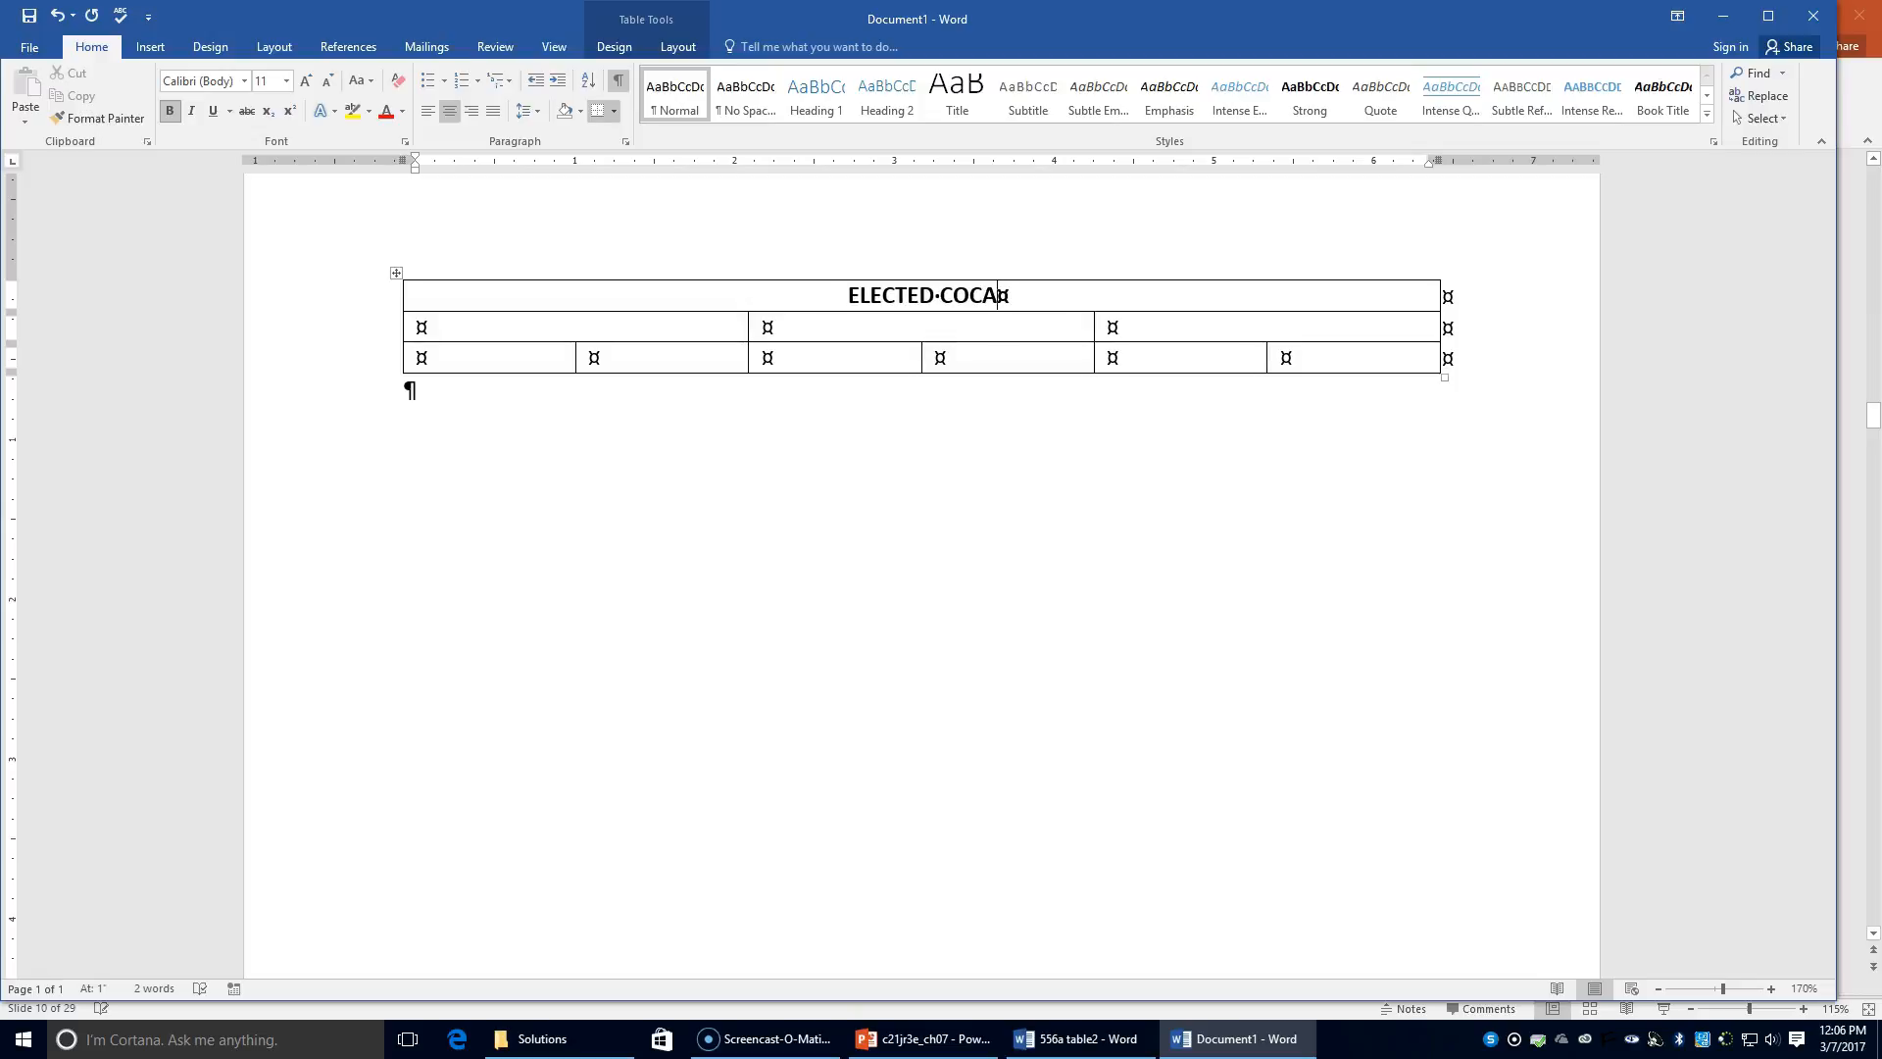
pyautogui.write('PTAINS')
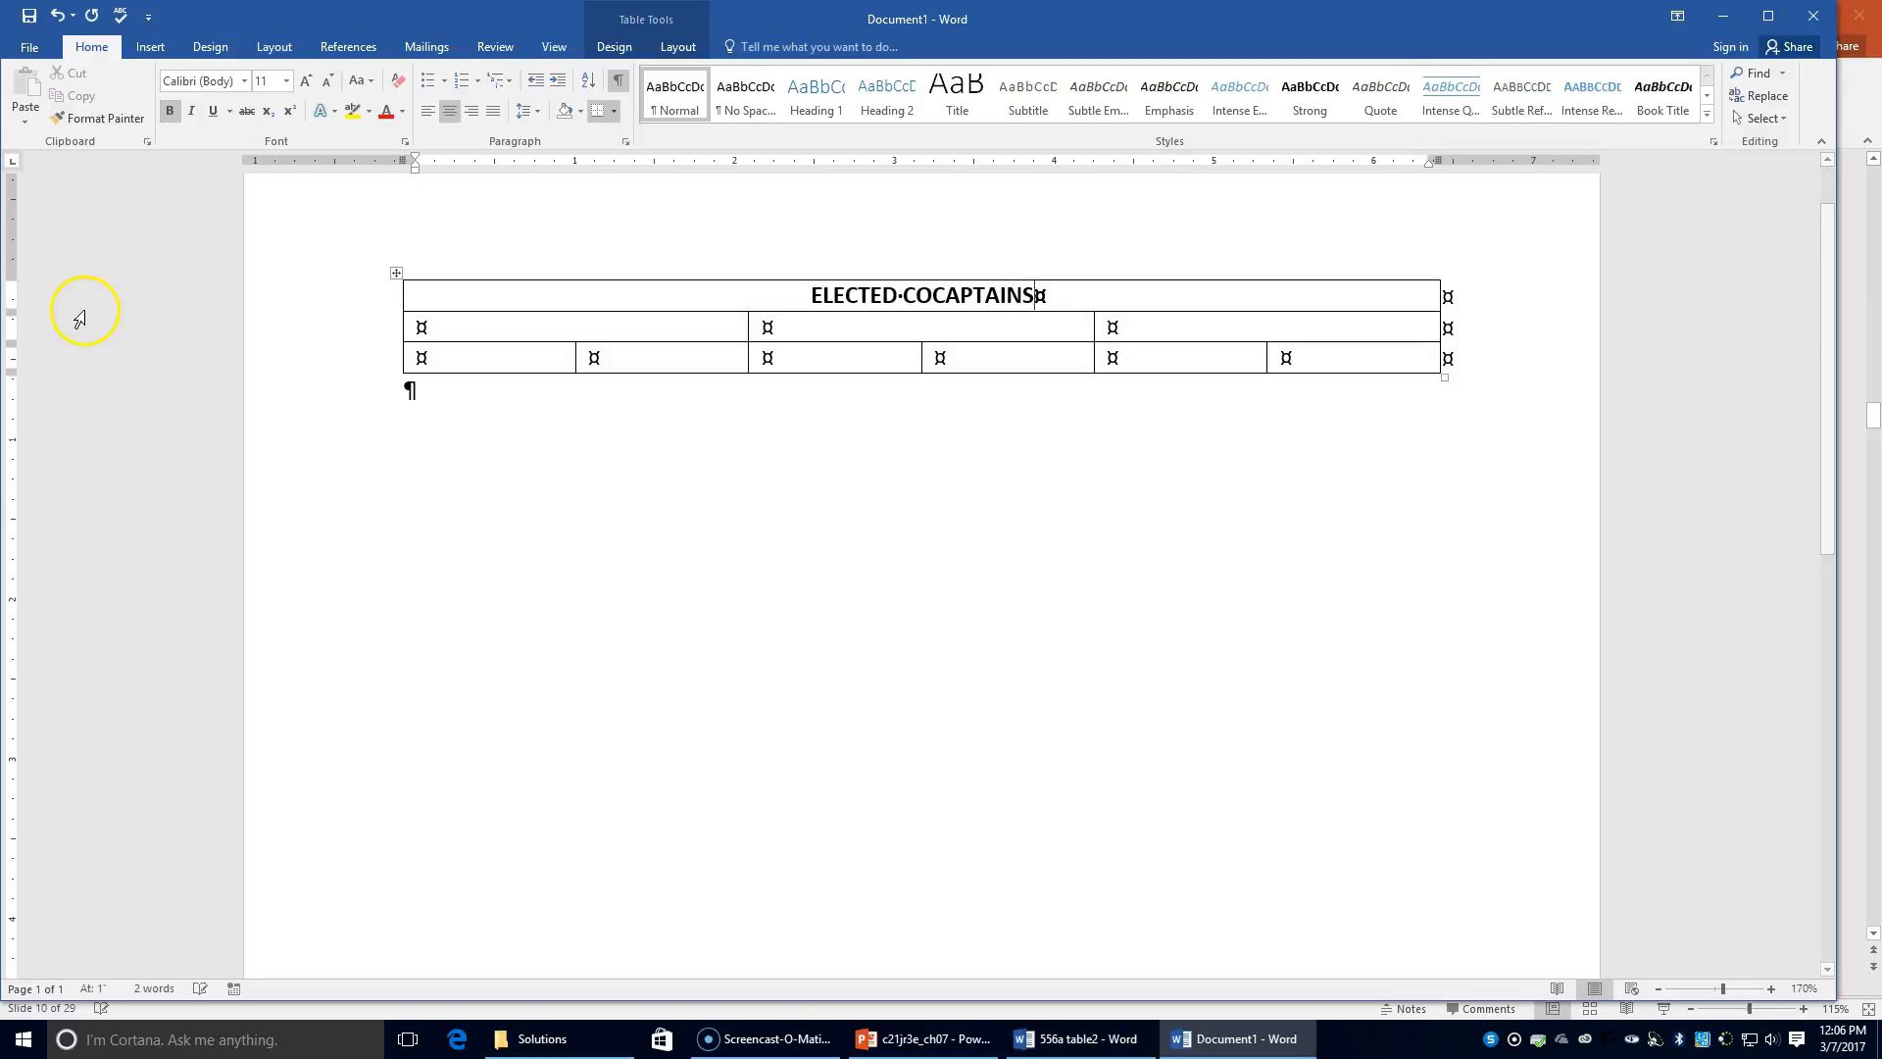
pyautogui.click(550, 327)
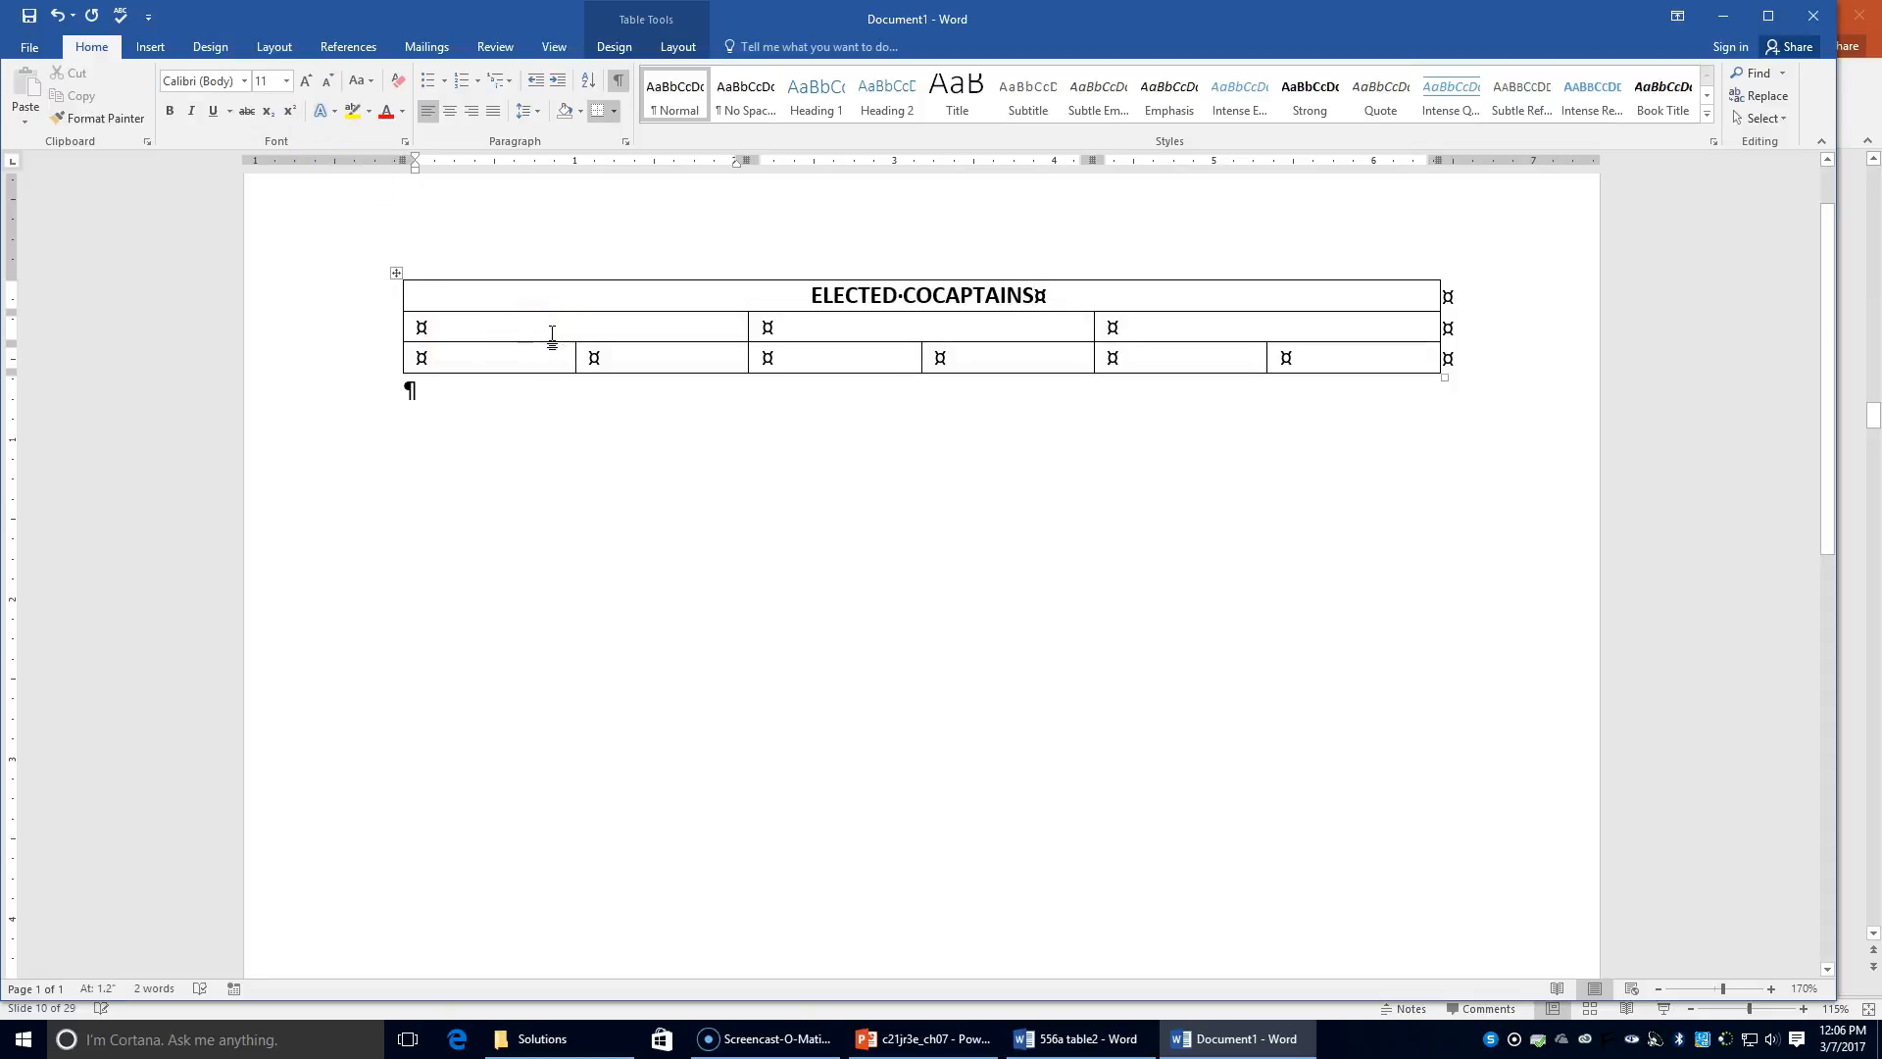
# Step: Centre the second row and fill it with Team Red, Team White and Team Blue
pyautogui.moveTo(550, 341)
pyautogui.mouseDown()
pyautogui.moveTo(546, 324)
pyautogui.moveTo(592, 327)
pyautogui.mouseUp()
pyautogui.click(881, 400)
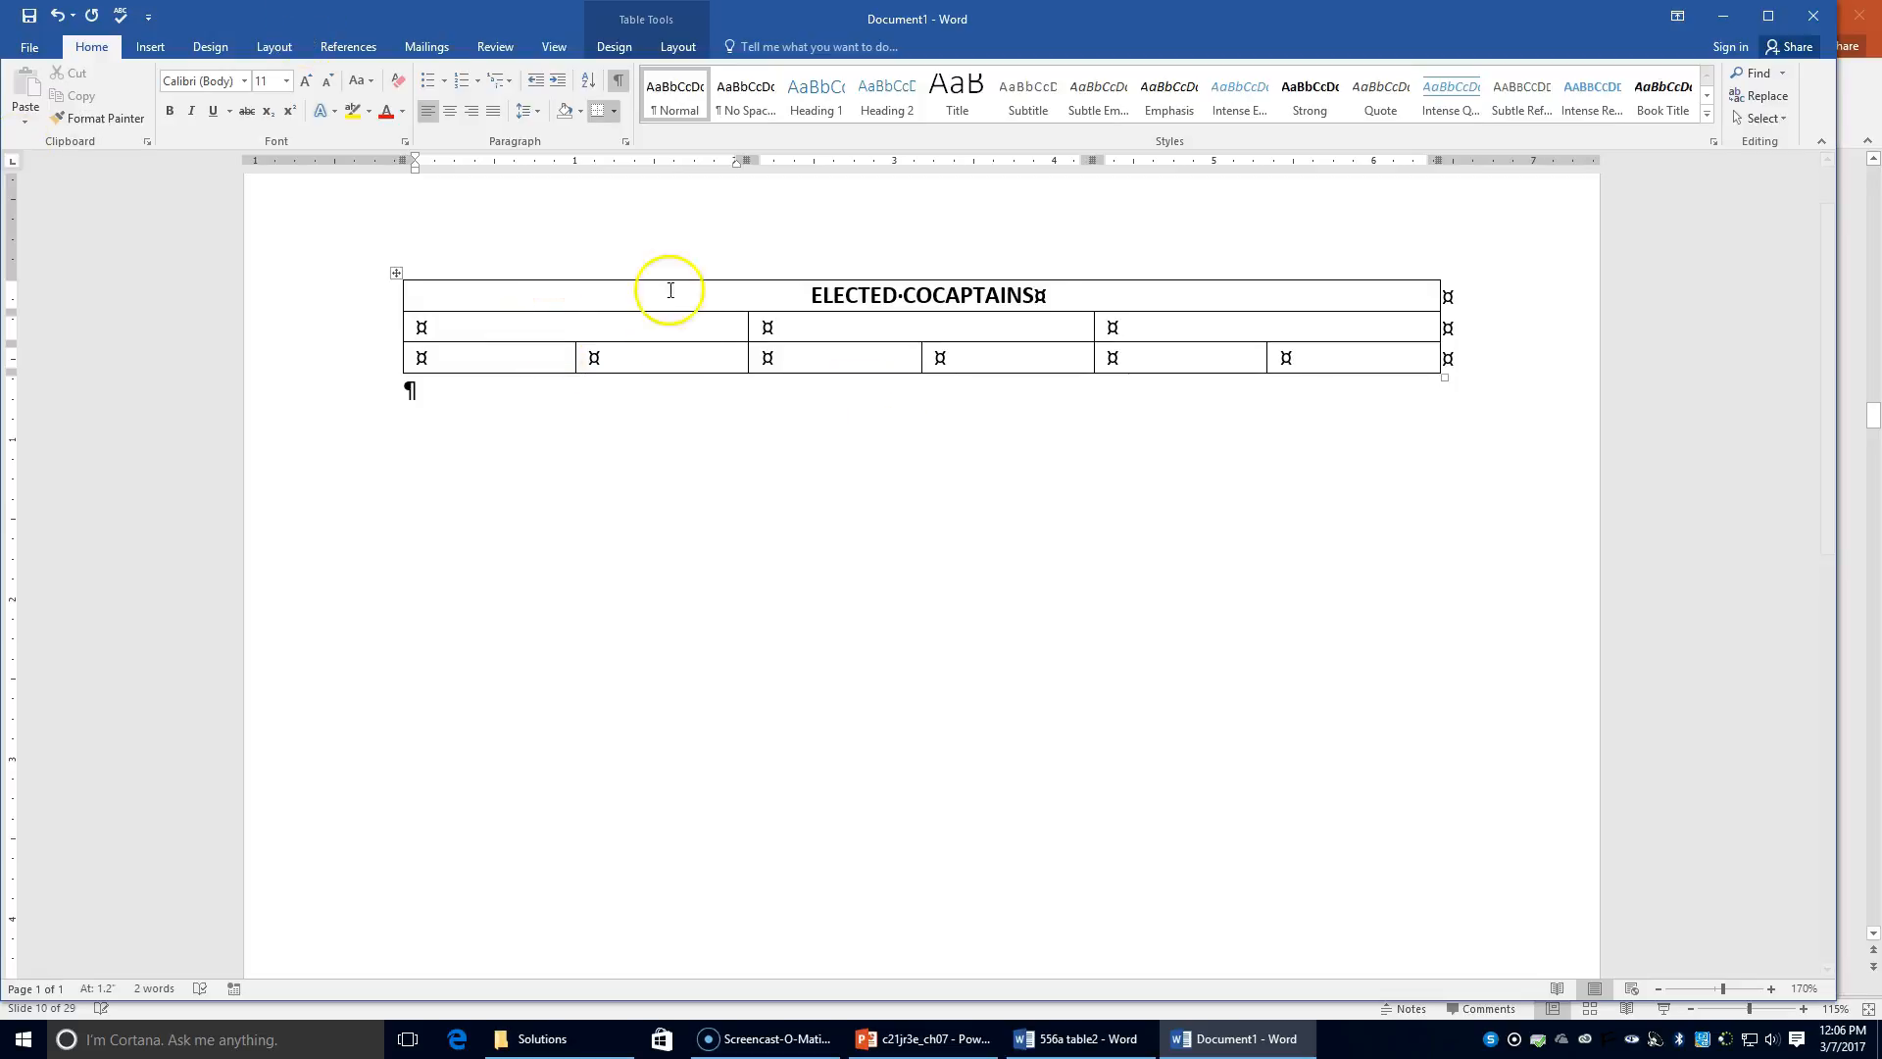
pyautogui.click(378, 323)
pyautogui.click(455, 112)
pyautogui.click(546, 323)
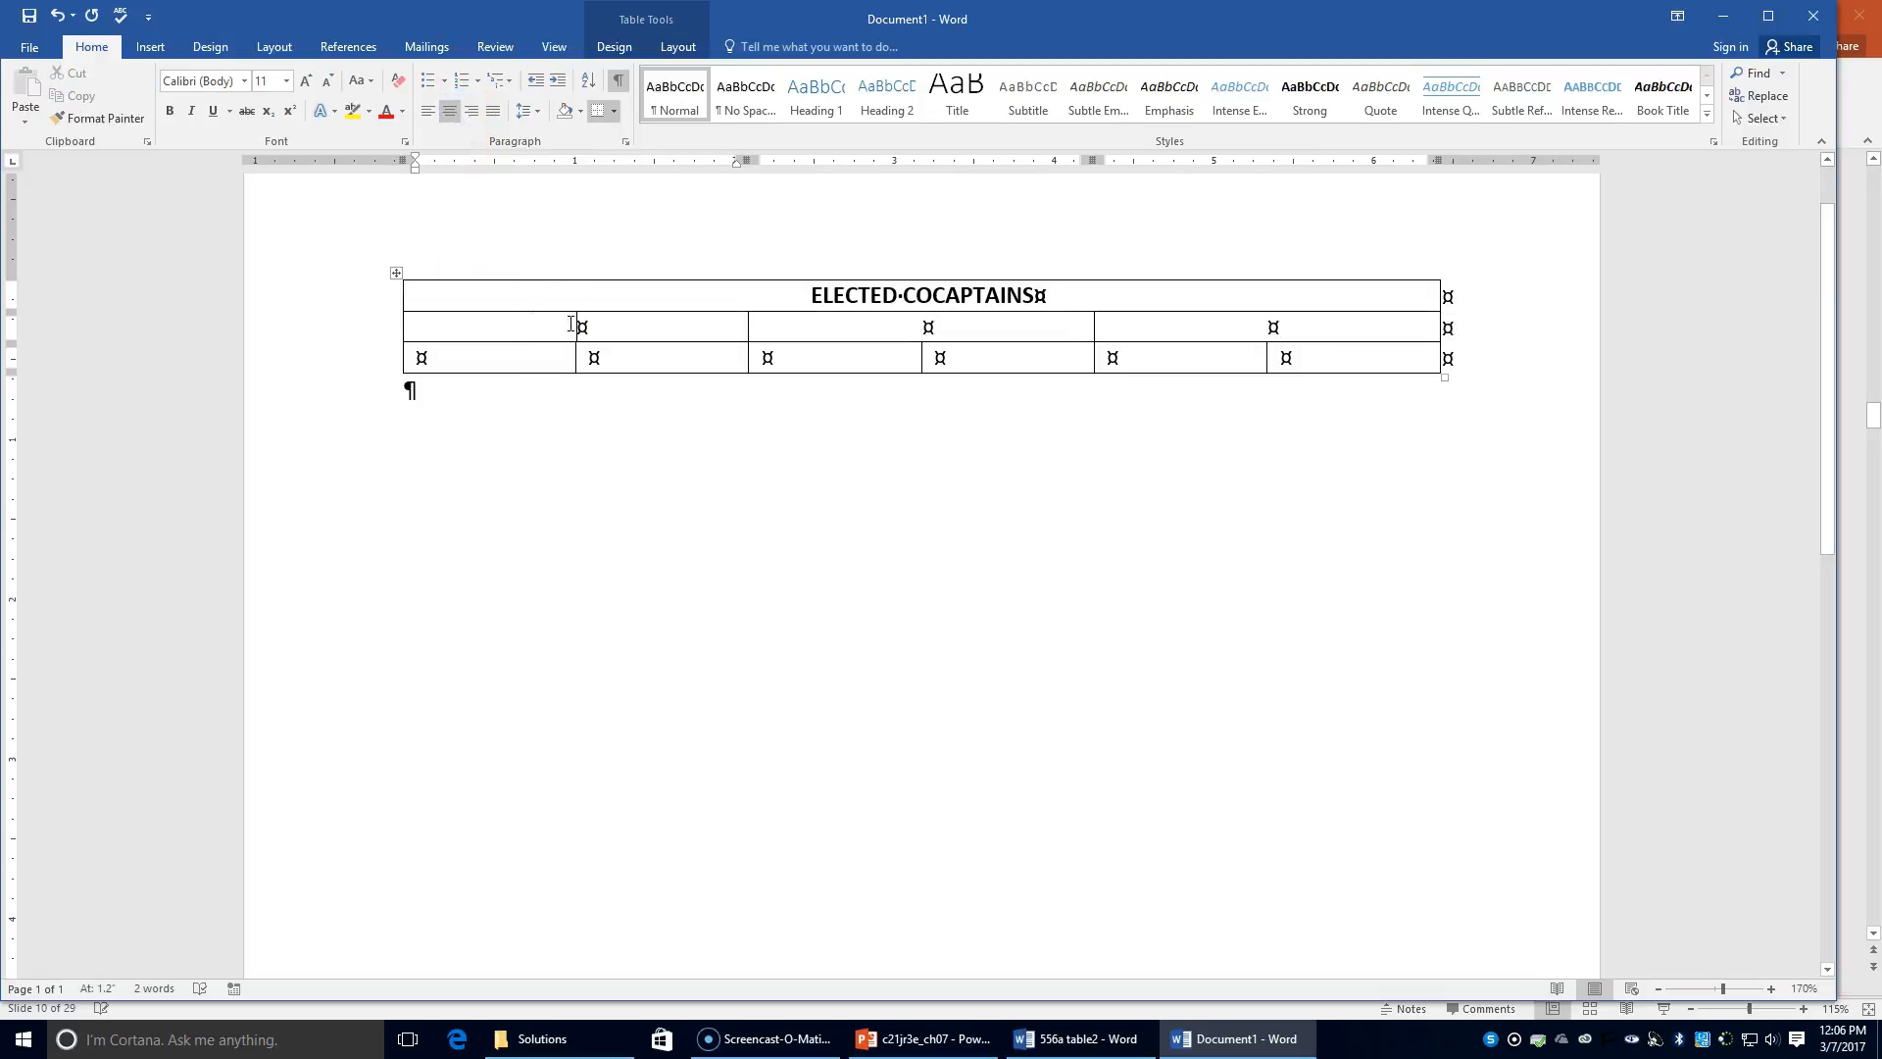
pyautogui.write('Team ')
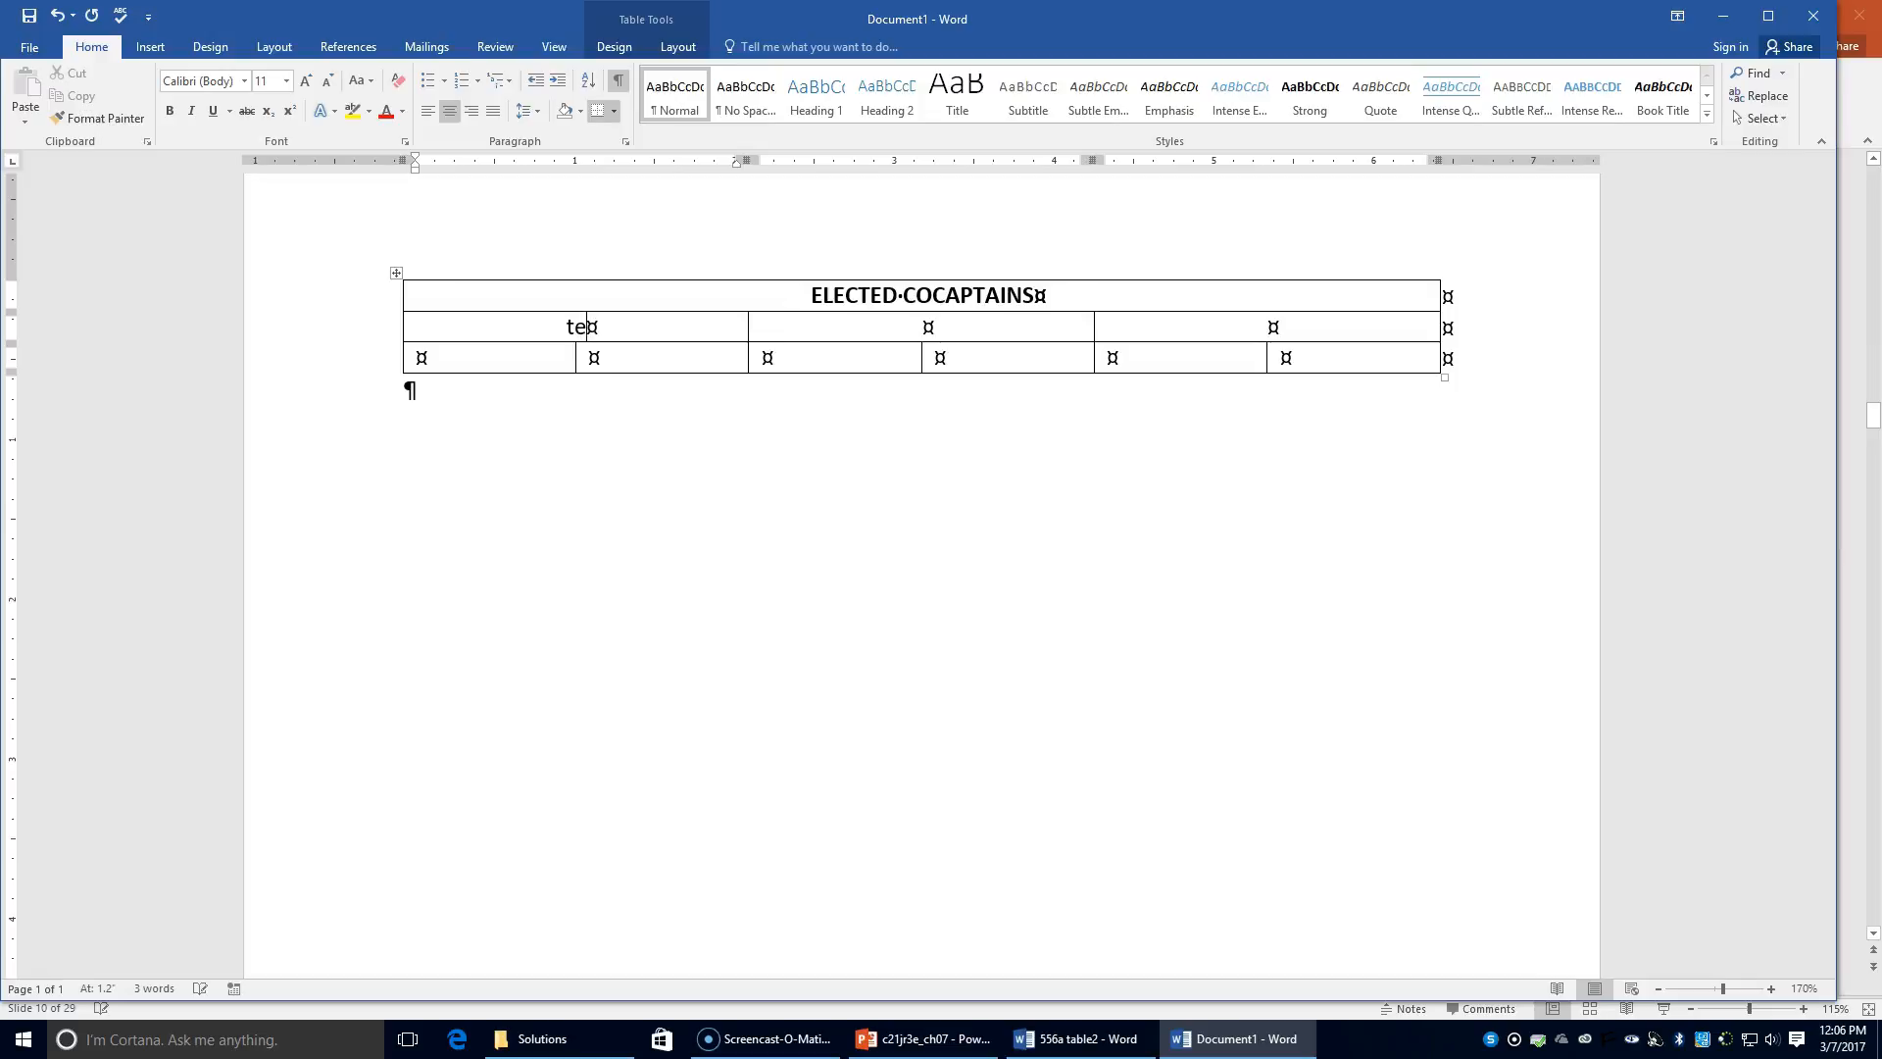
pyautogui.write('Red')
pyautogui.write('Team White')
pyautogui.press('Tab')
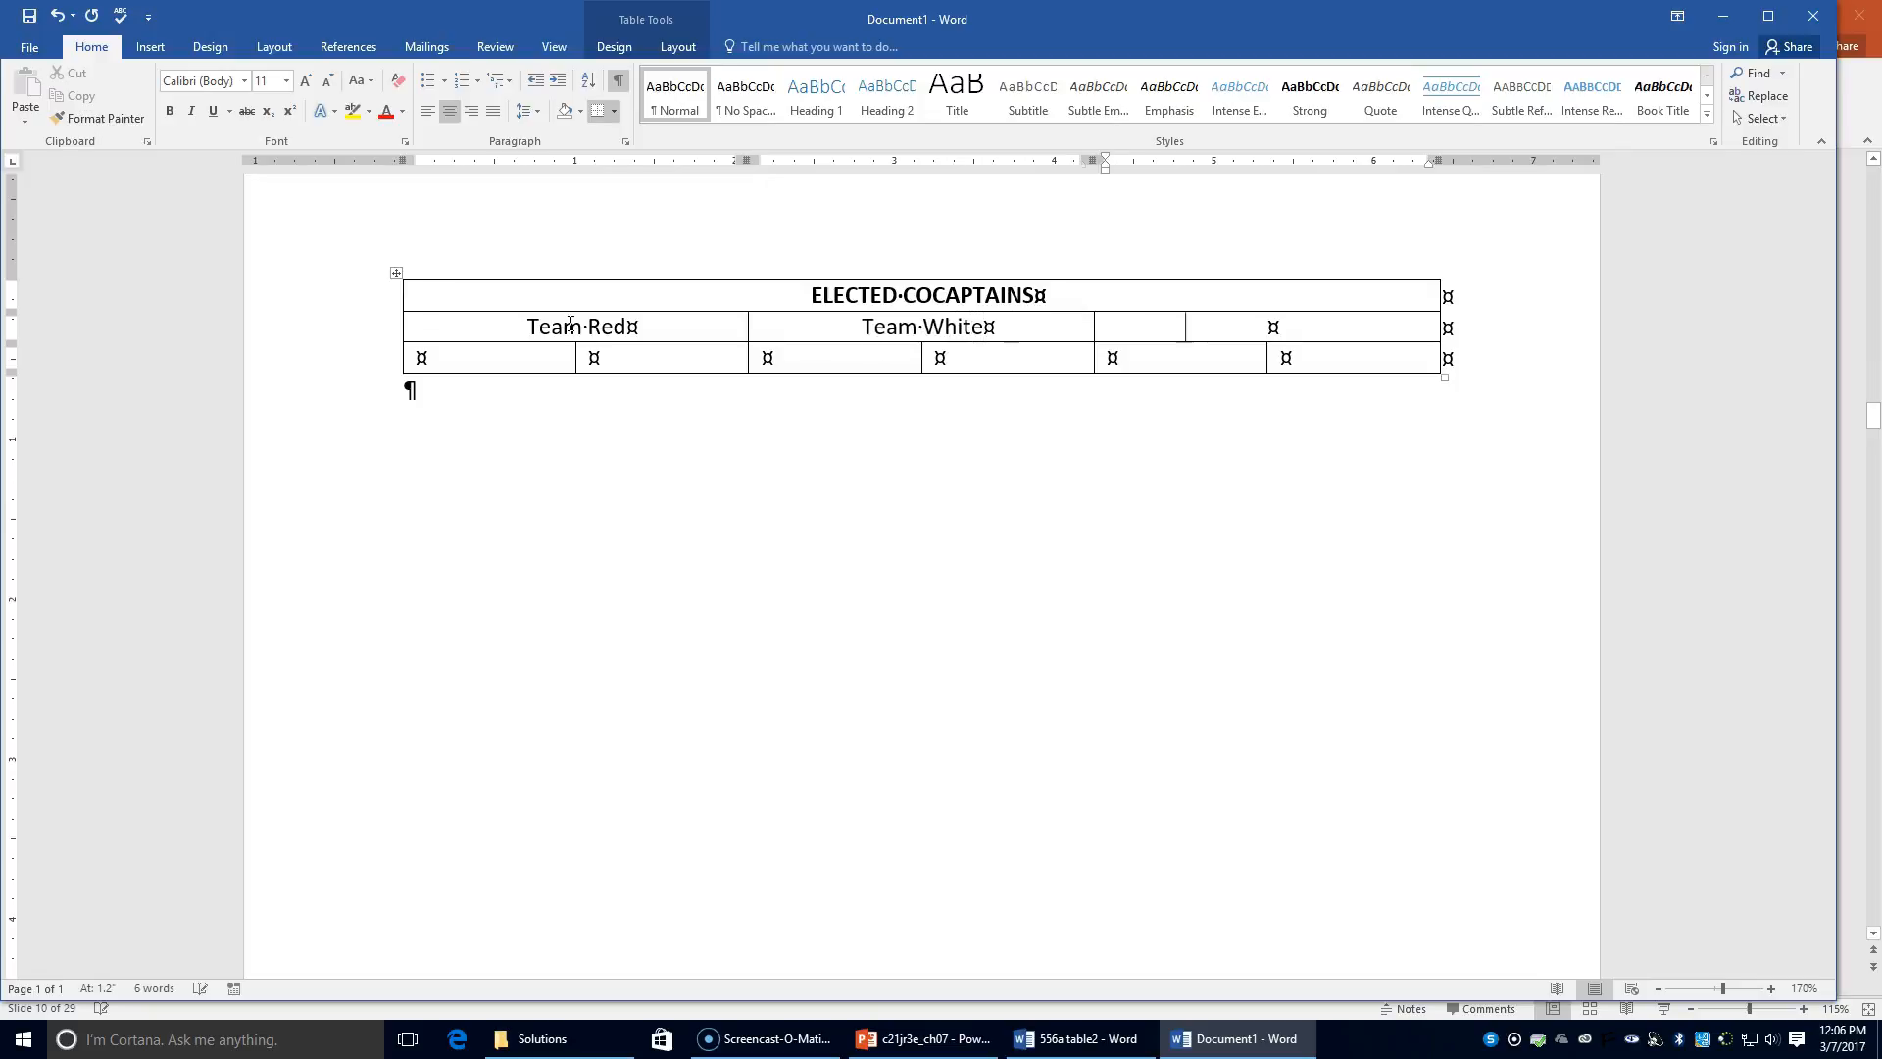
pyautogui.write('Team Blue')
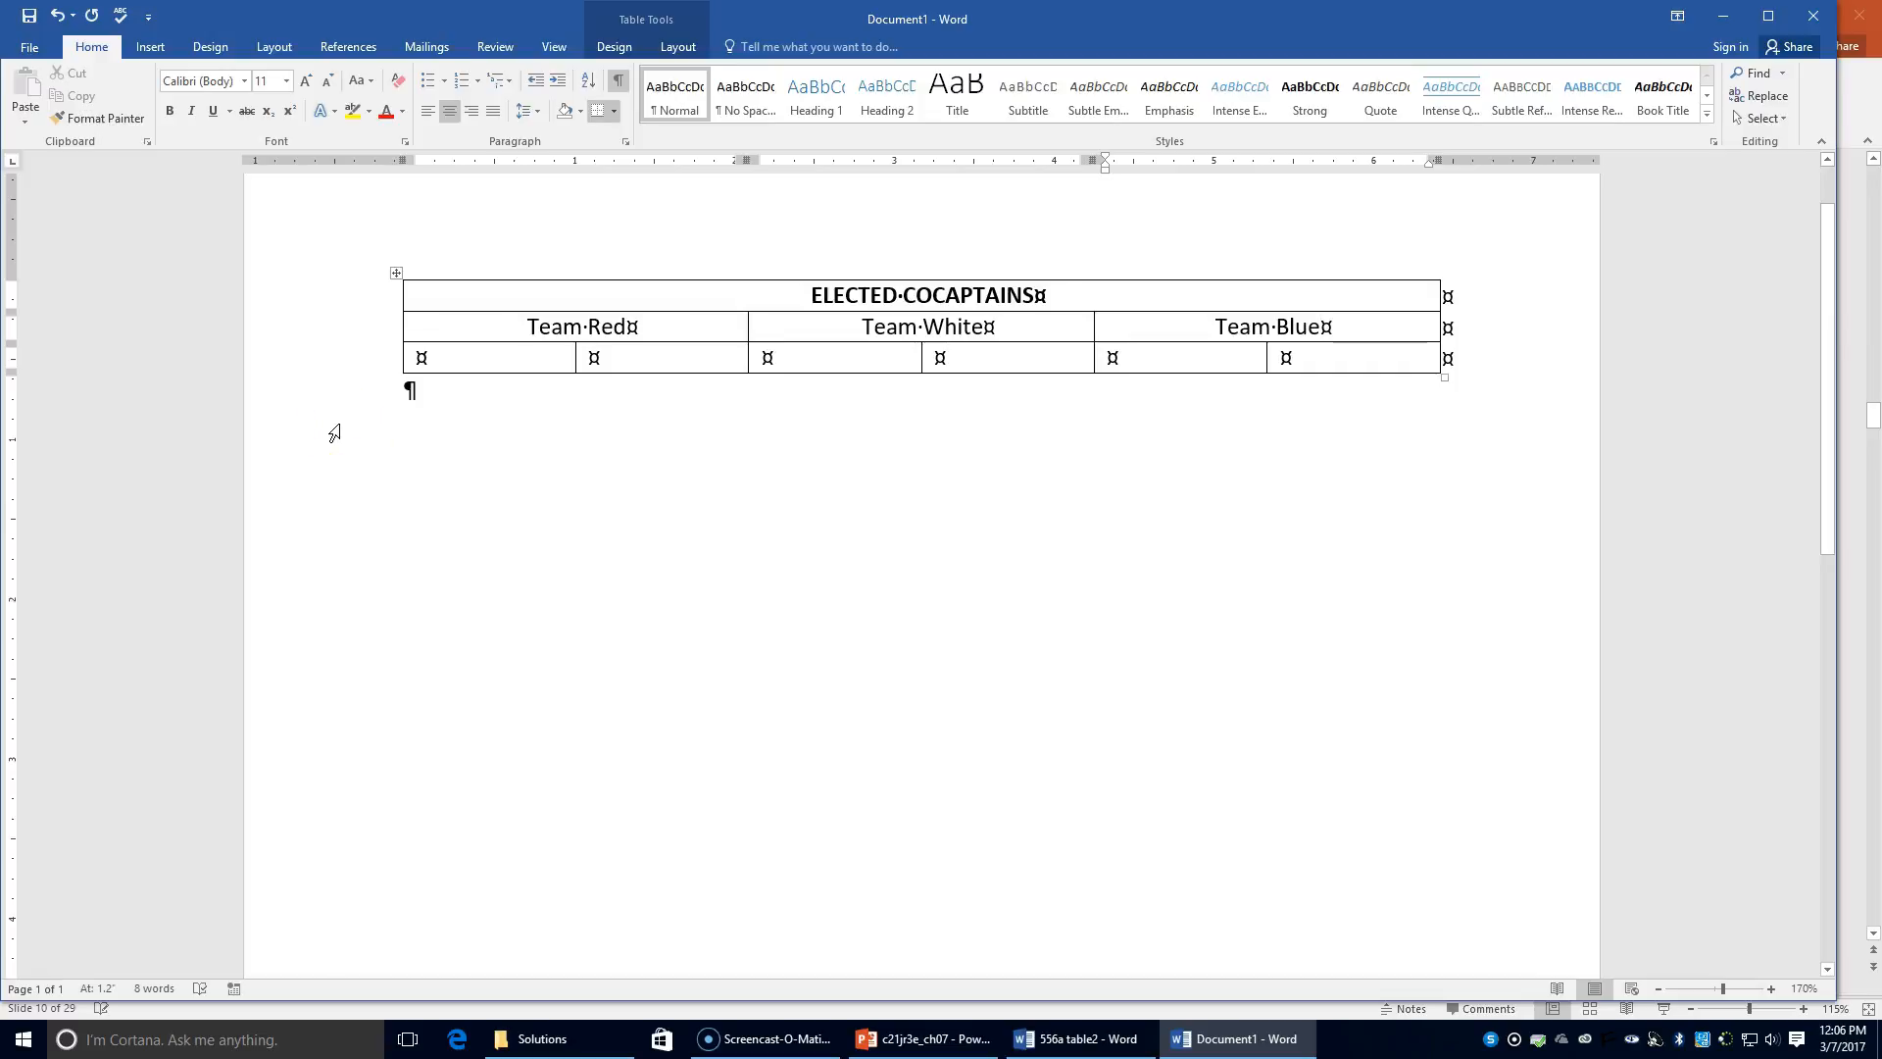
# Step: Centre the bottom row and enter six captains' first names, one per cell
pyautogui.click(389, 355)
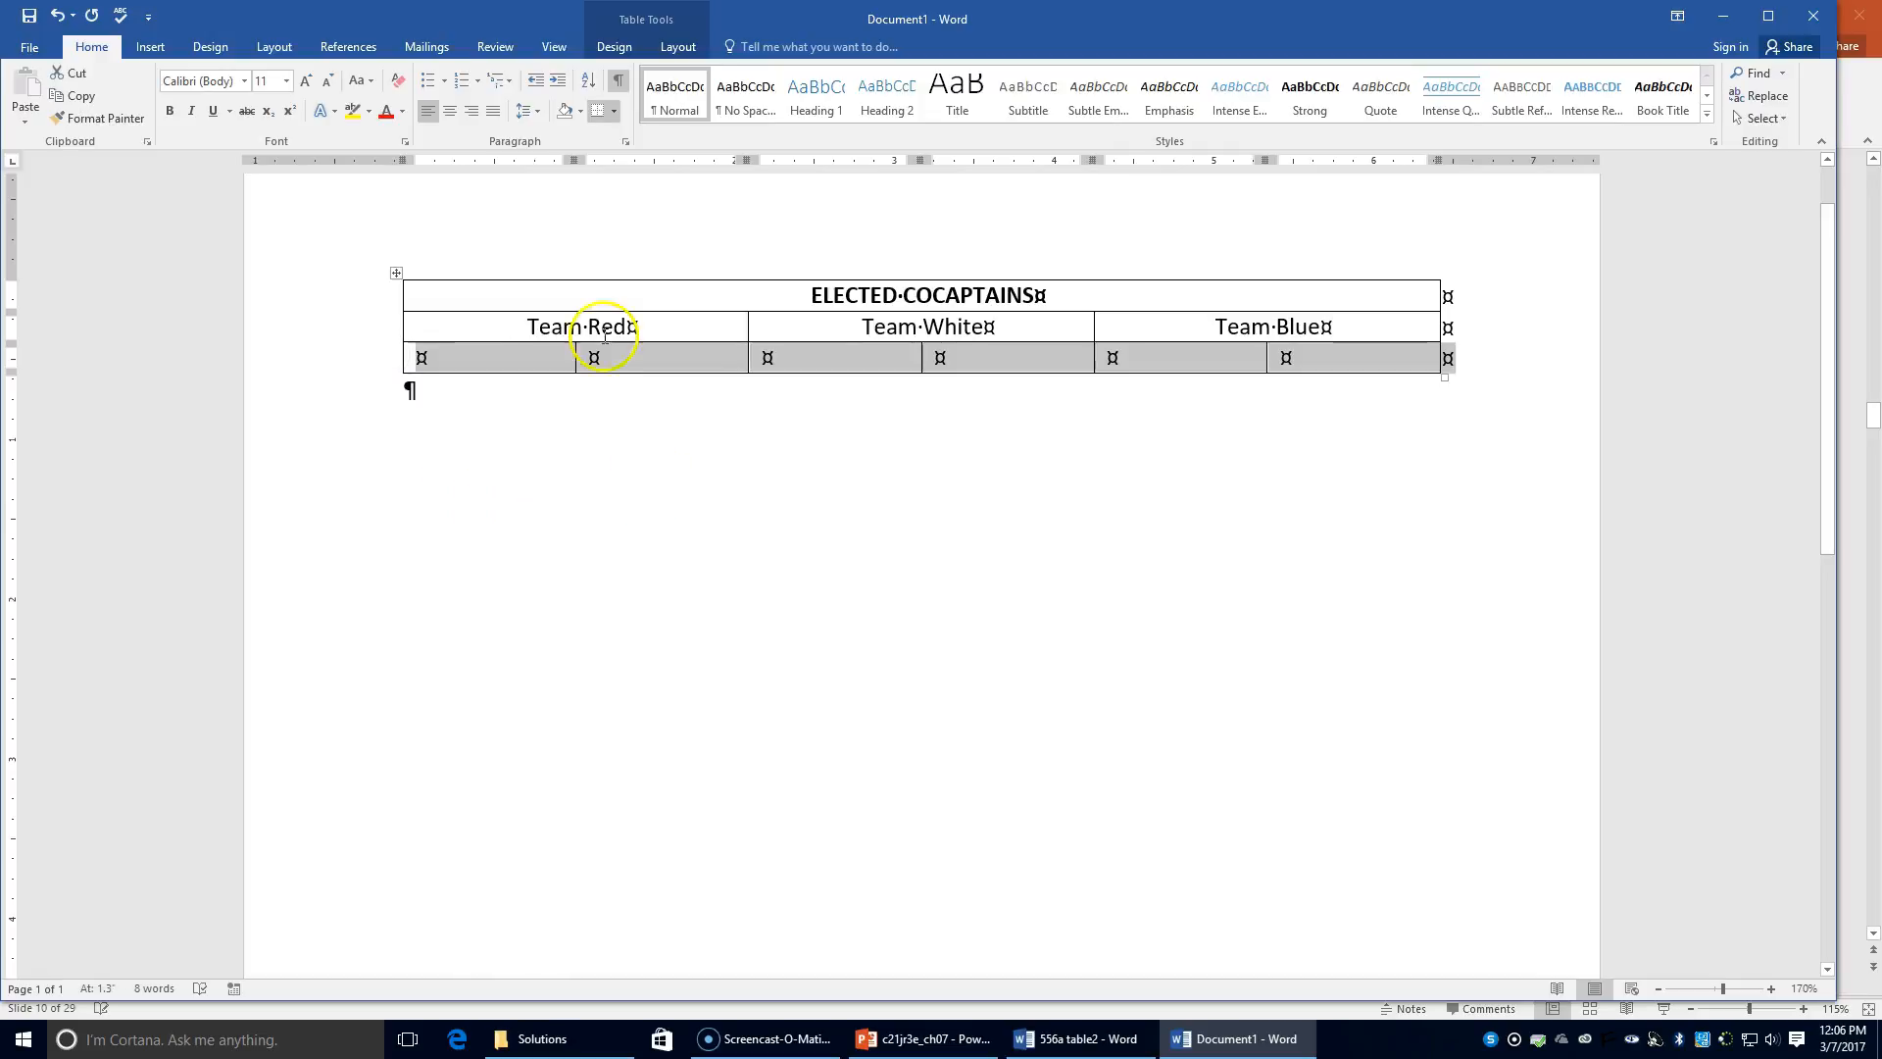
pyautogui.click(449, 114)
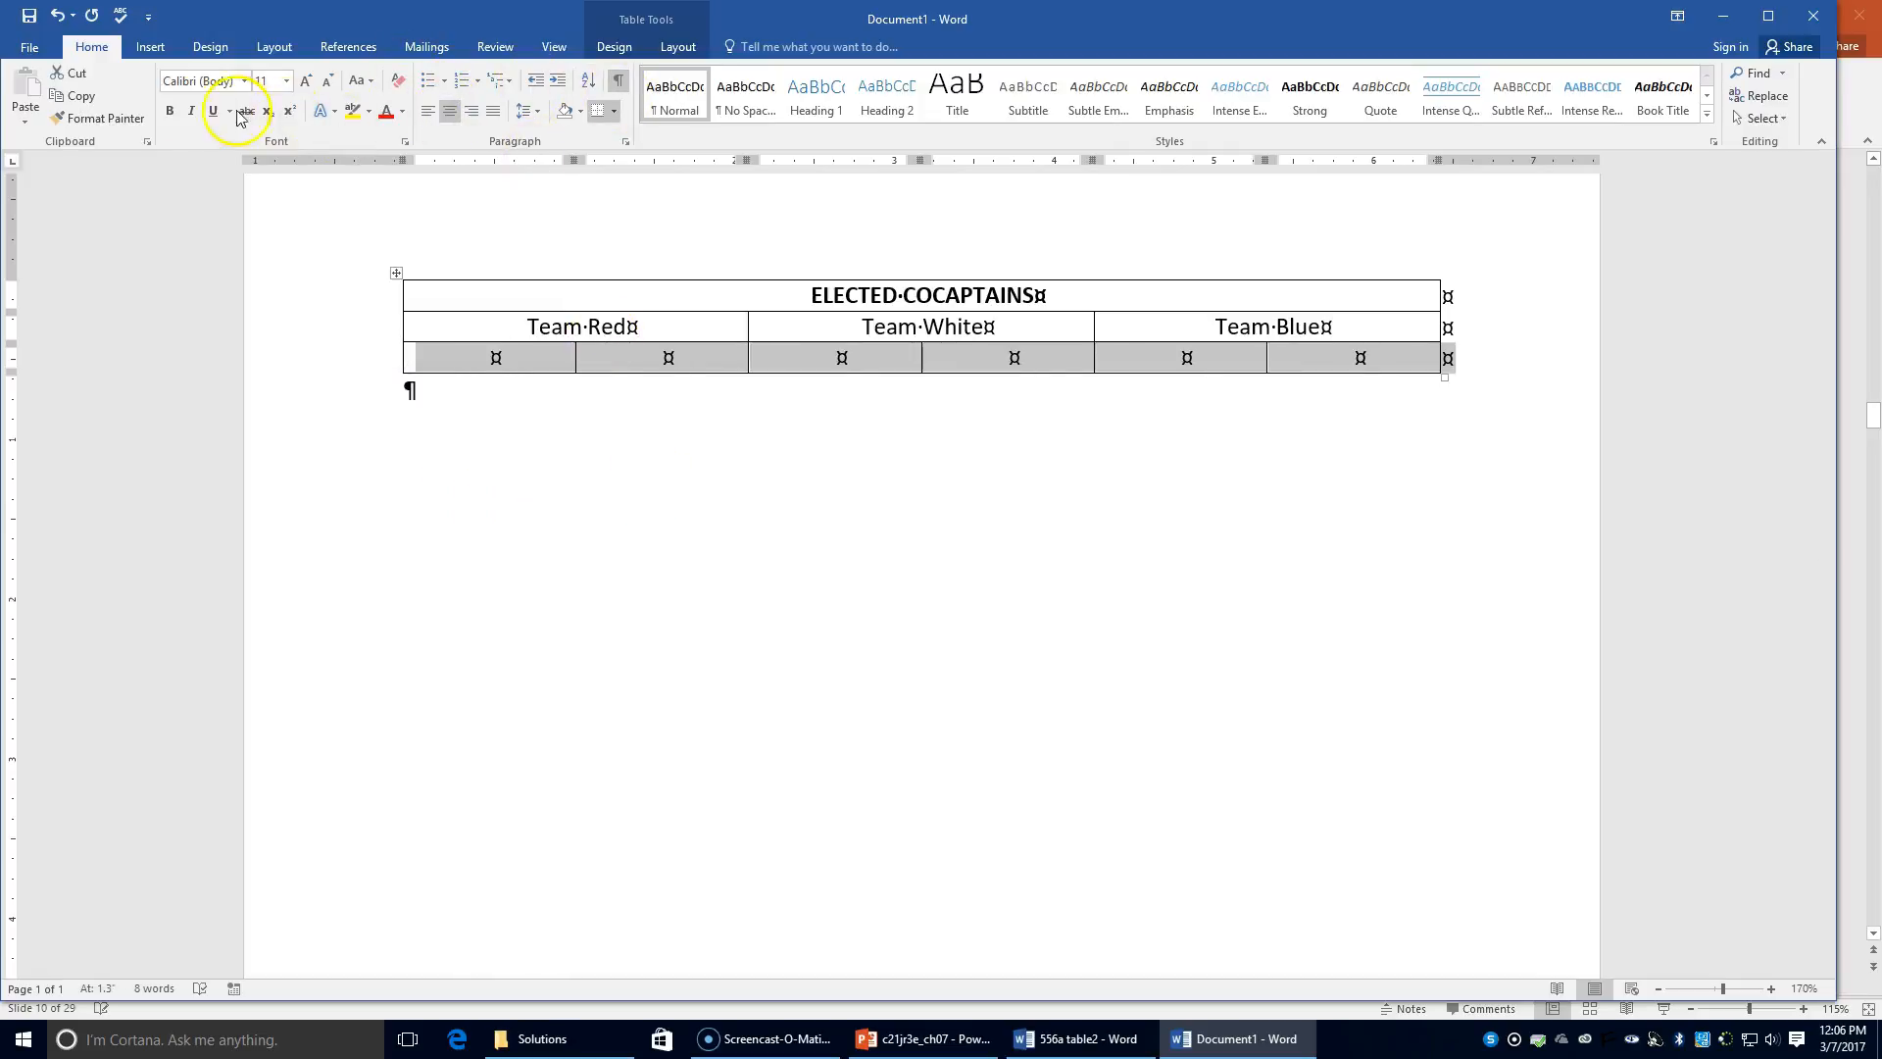
pyautogui.click(491, 368)
pyautogui.write('May')
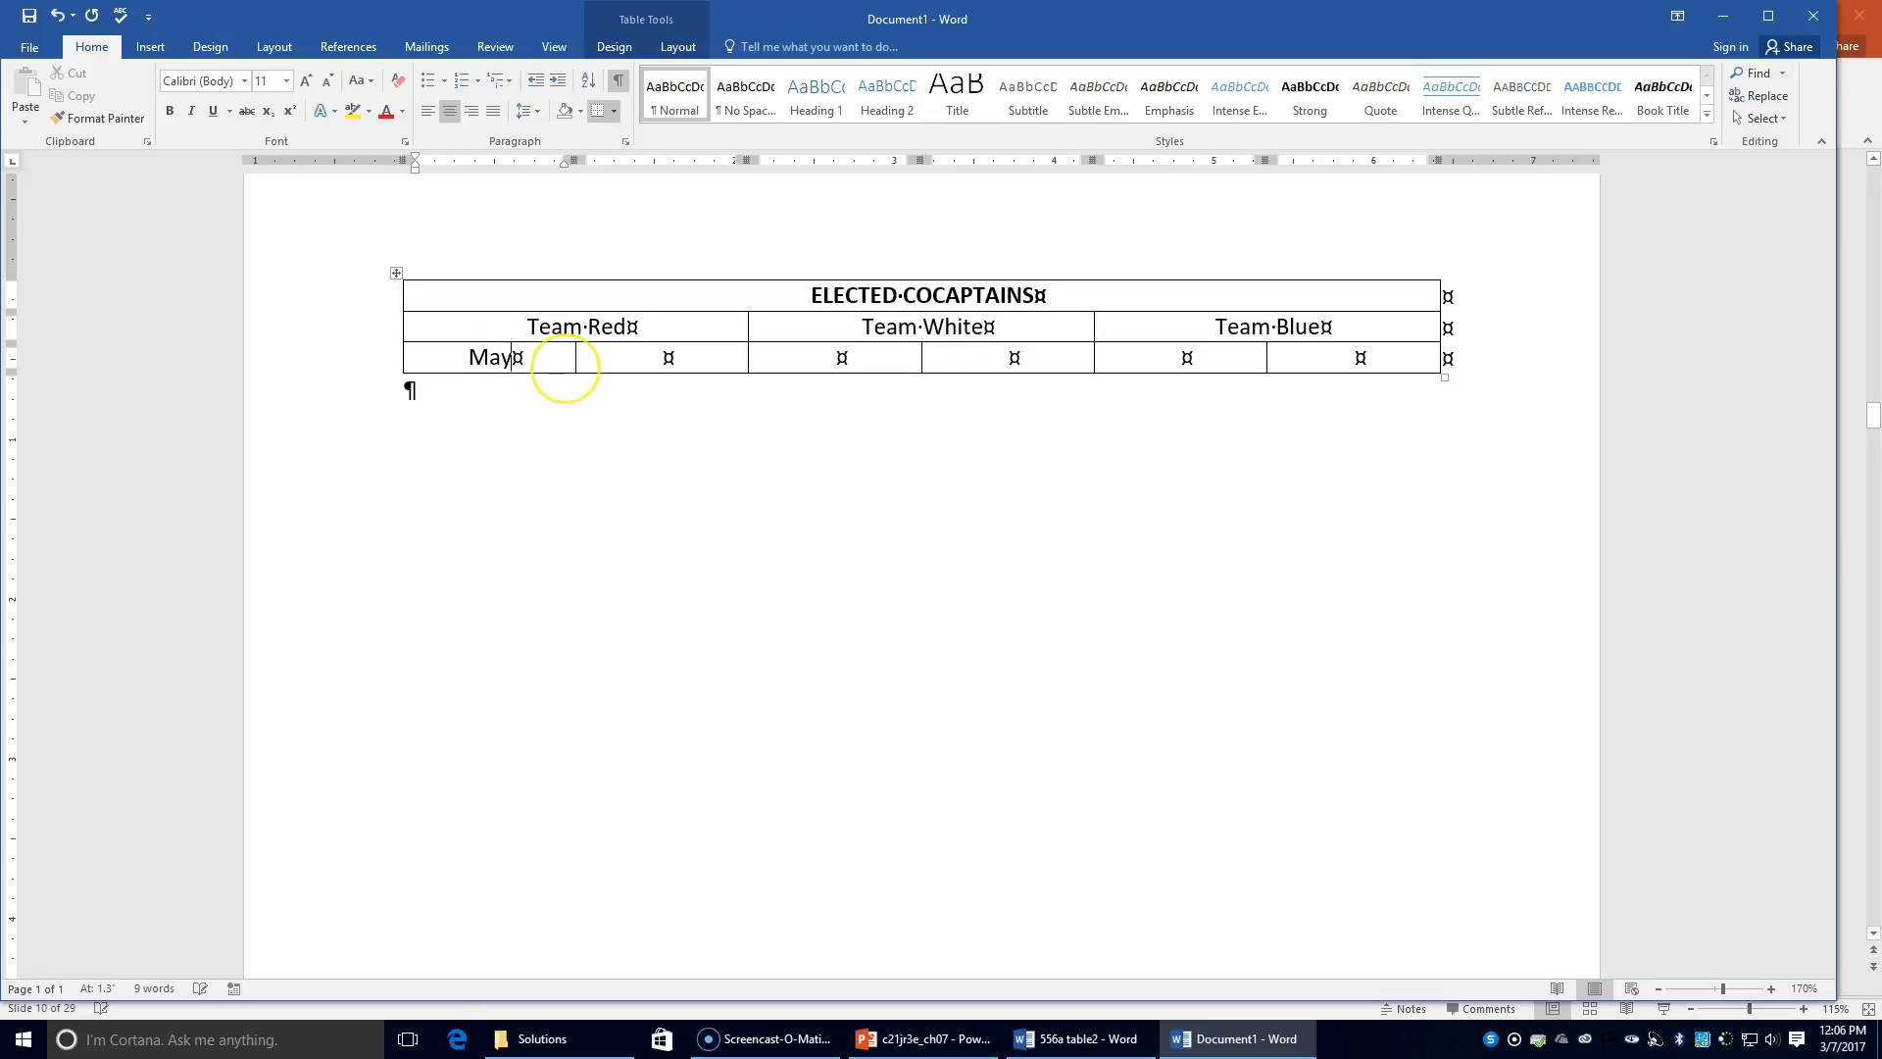
pyautogui.press('BackSpace')
pyautogui.write('ry ')
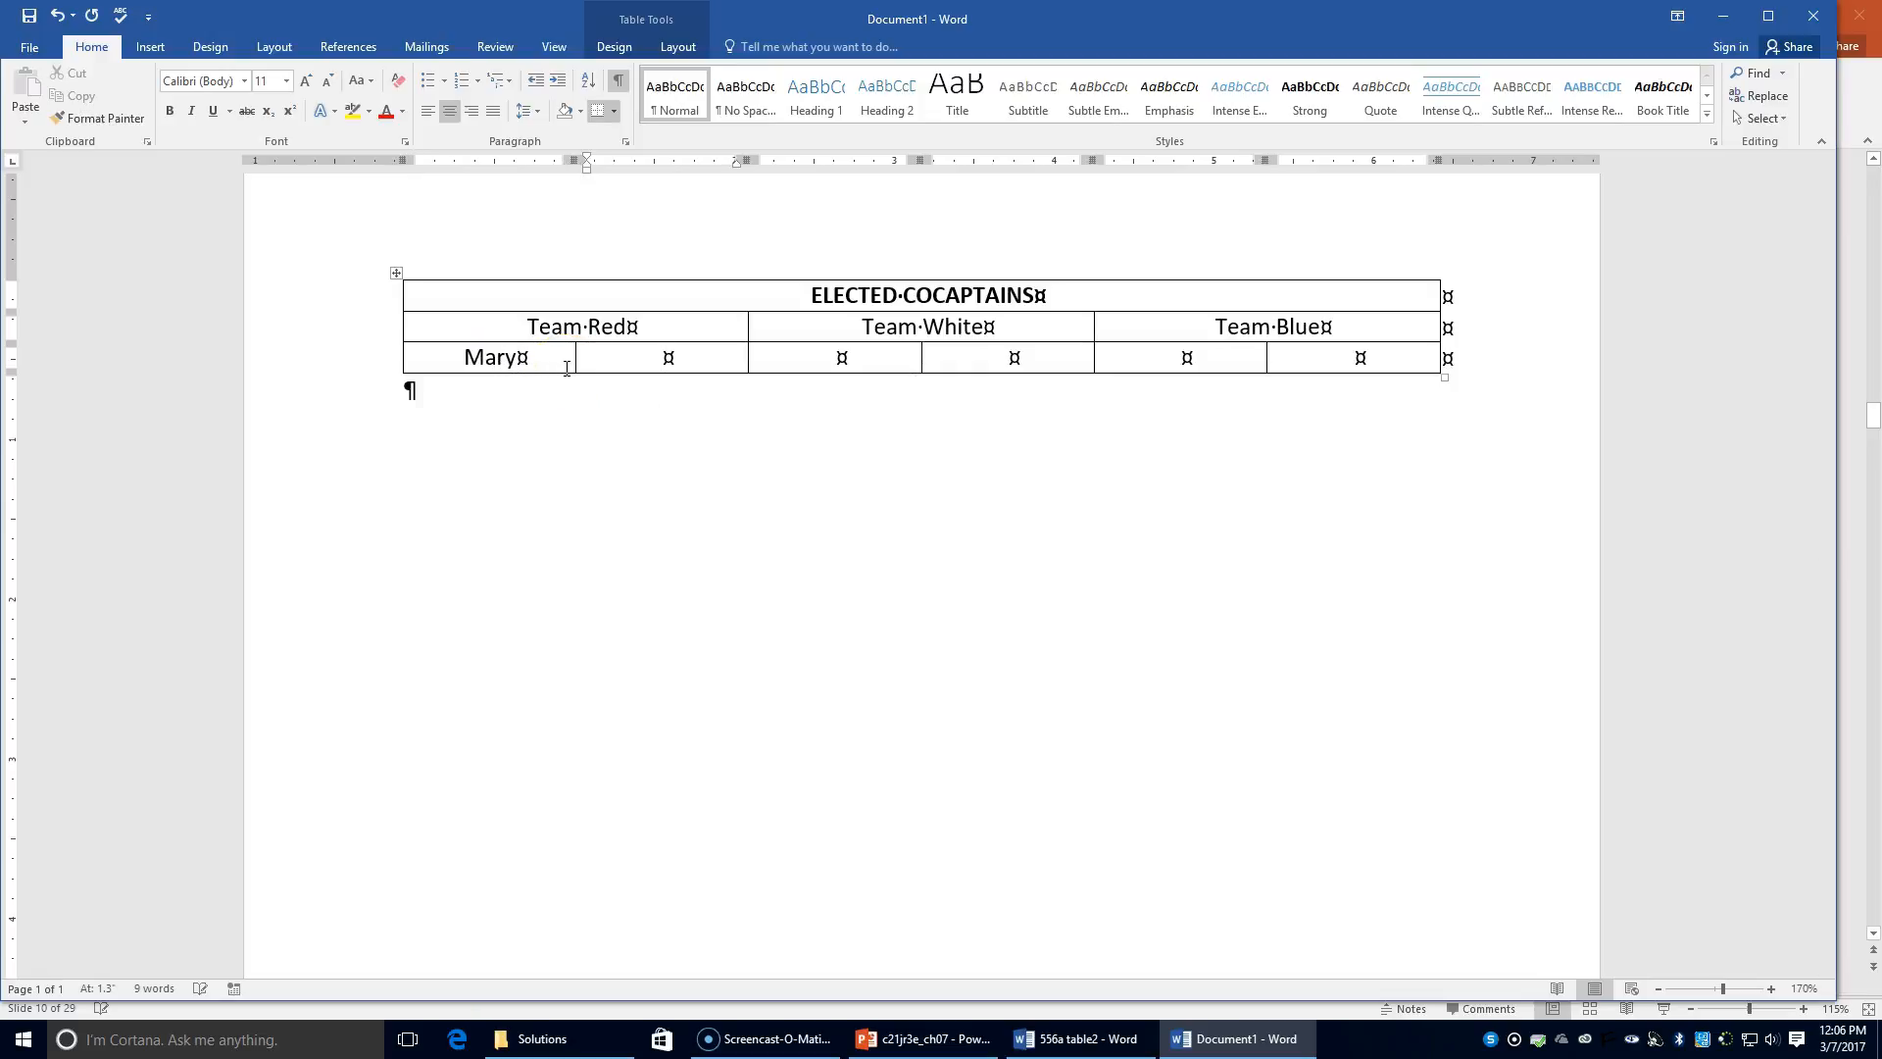
pyautogui.write('Mark Jose ')
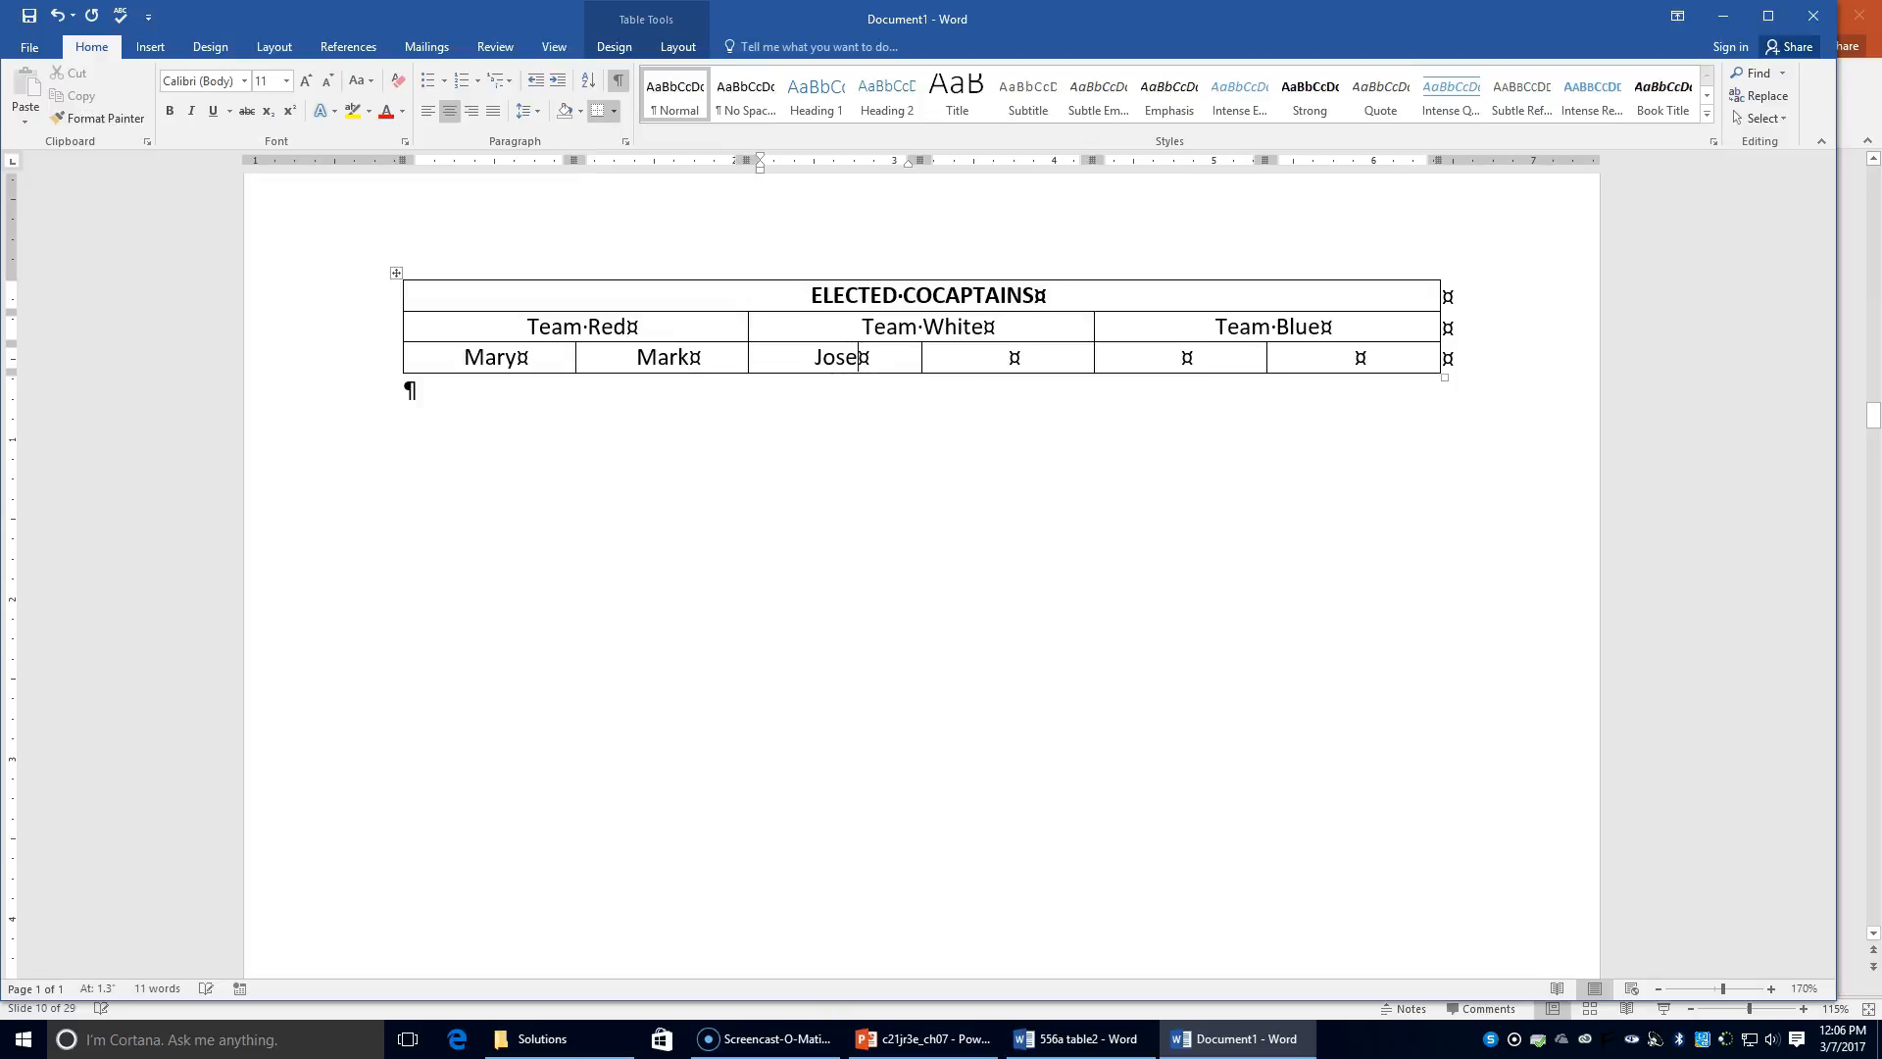
pyautogui.write('Prajakar')
pyautogui.write('Mari')
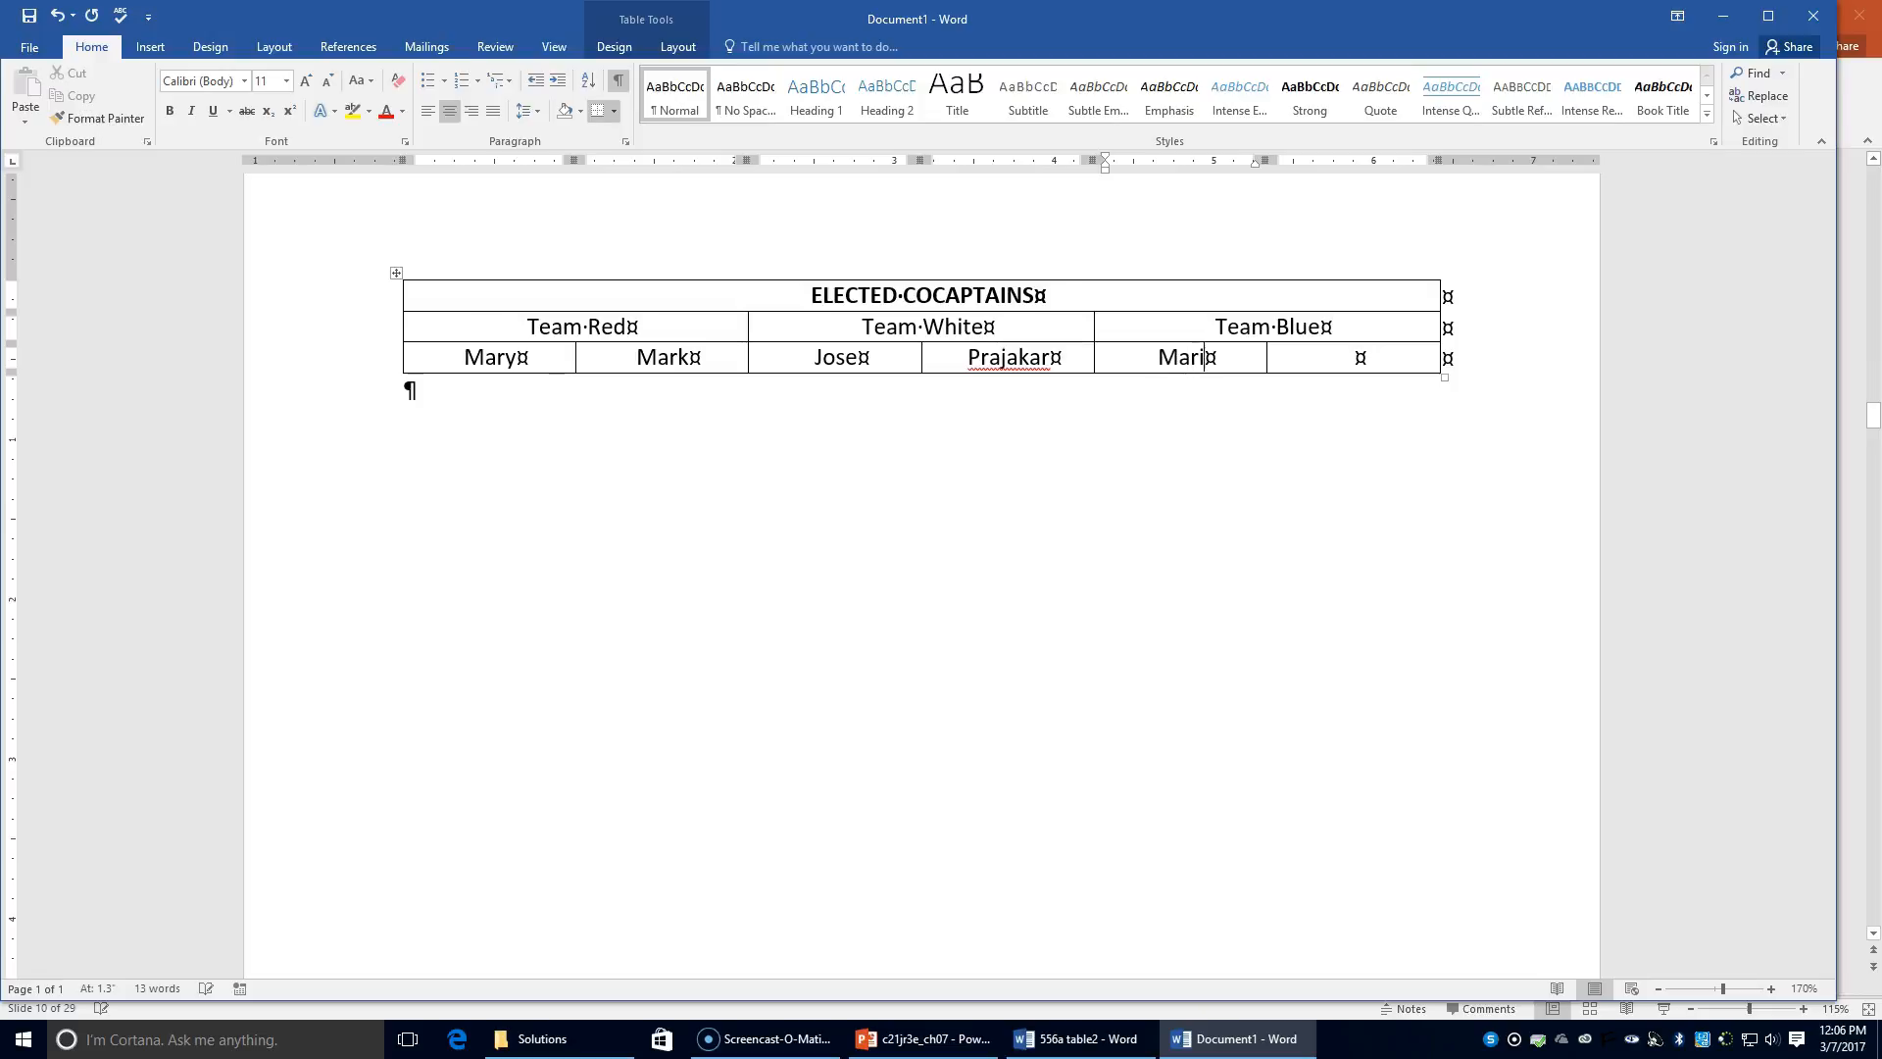
pyautogui.write('o Lynora')
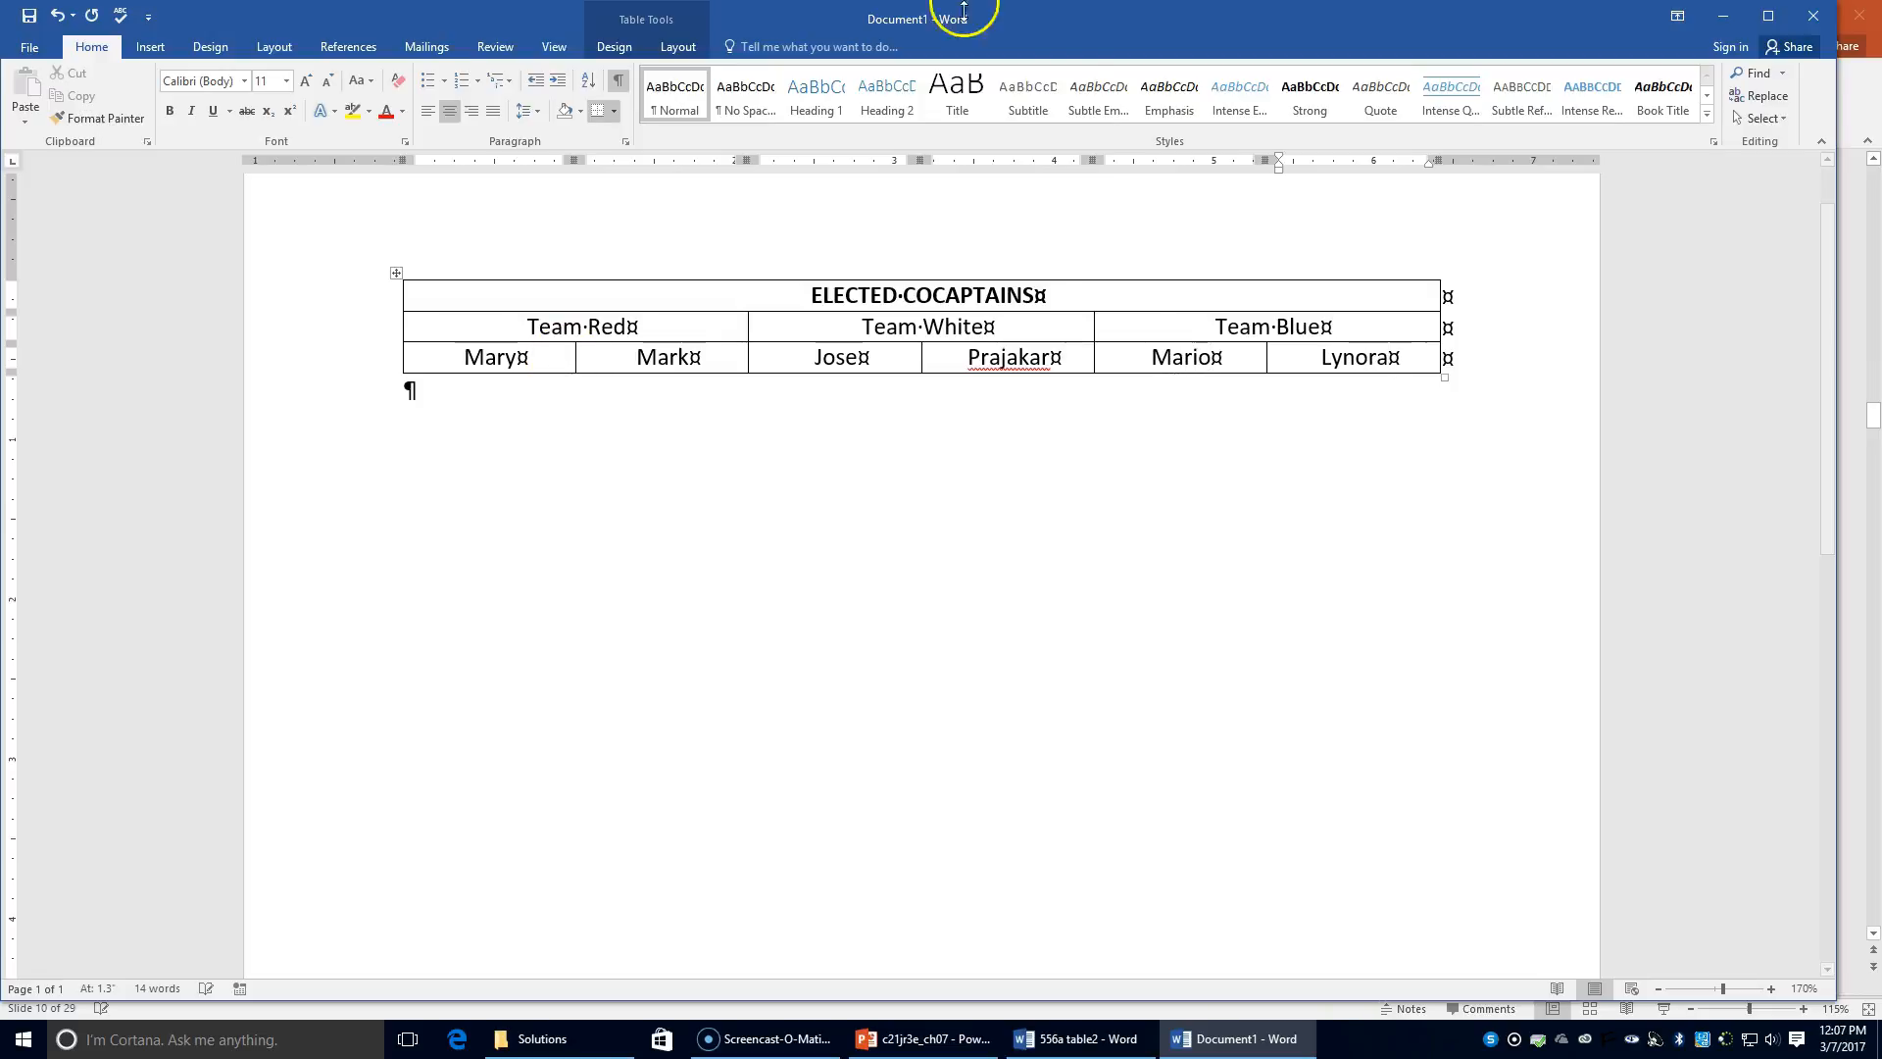
pyautogui.click(455, 330)
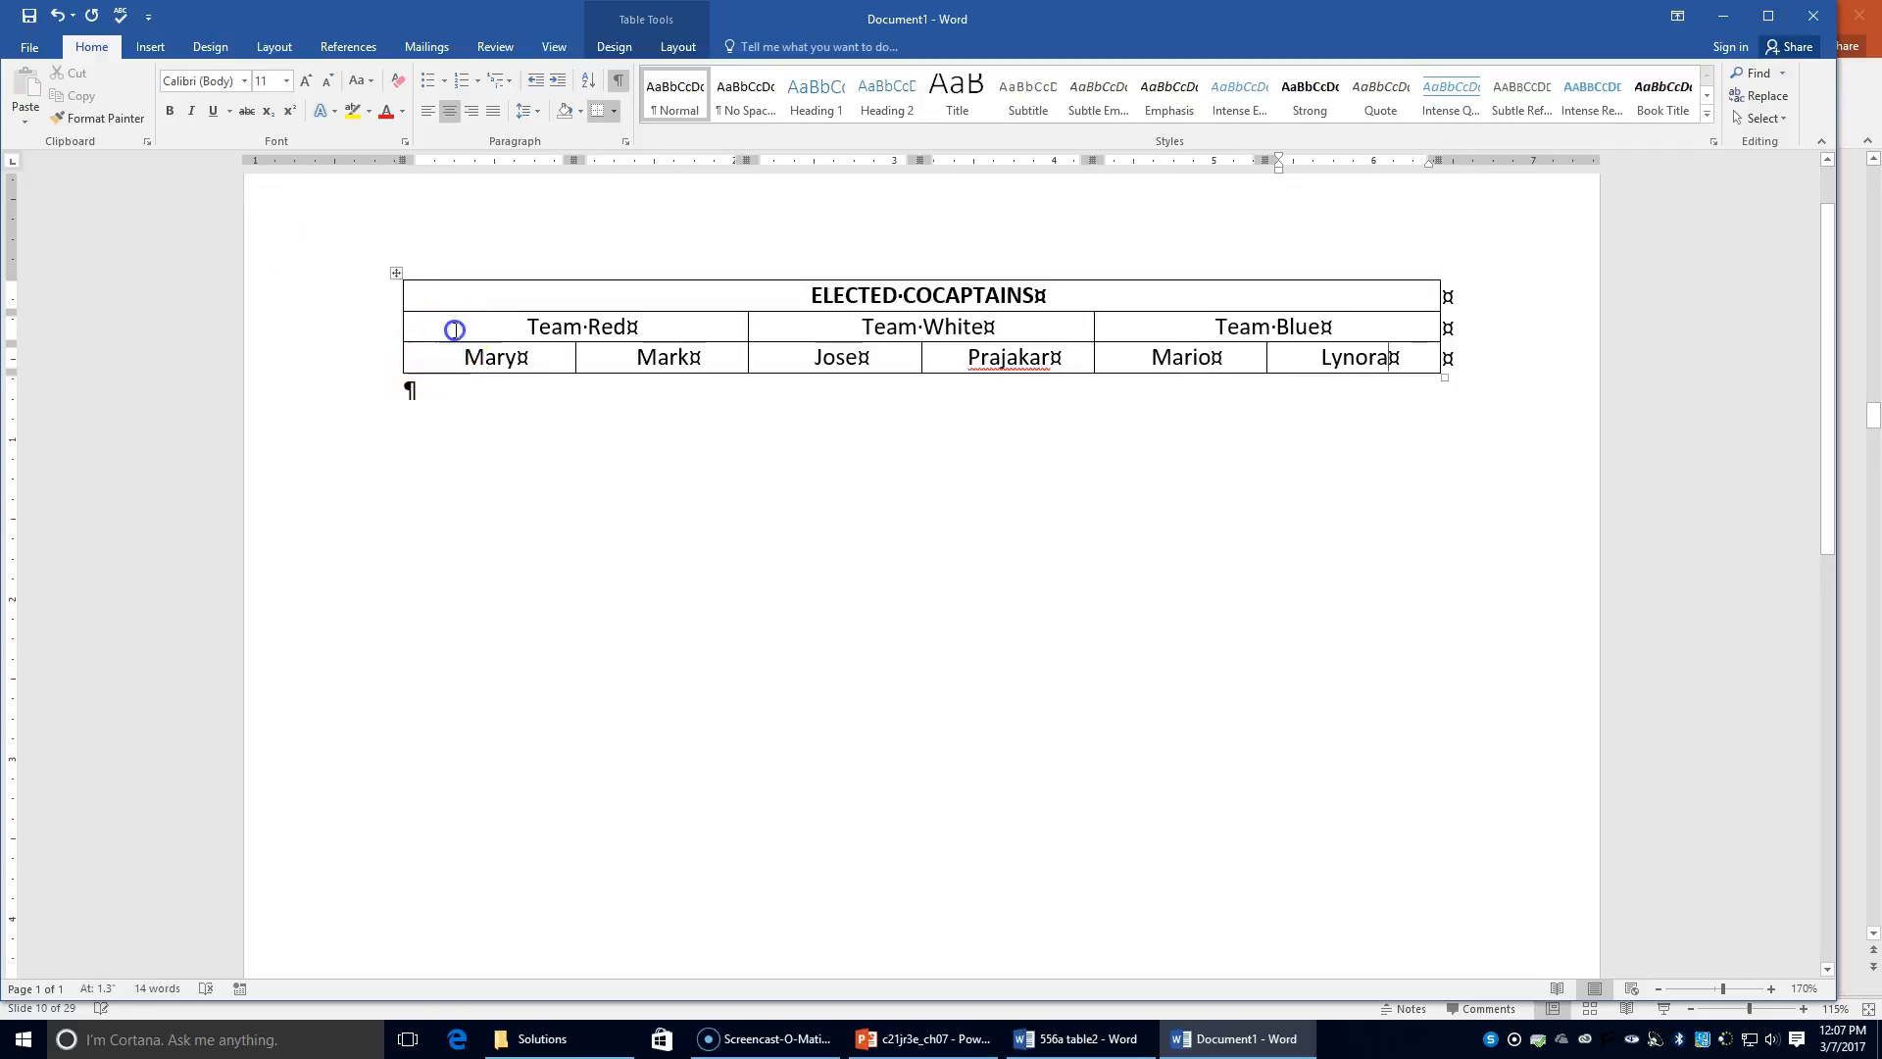
# Step: Make the Team Red/White/Blue row bold
pyautogui.click(392, 326)
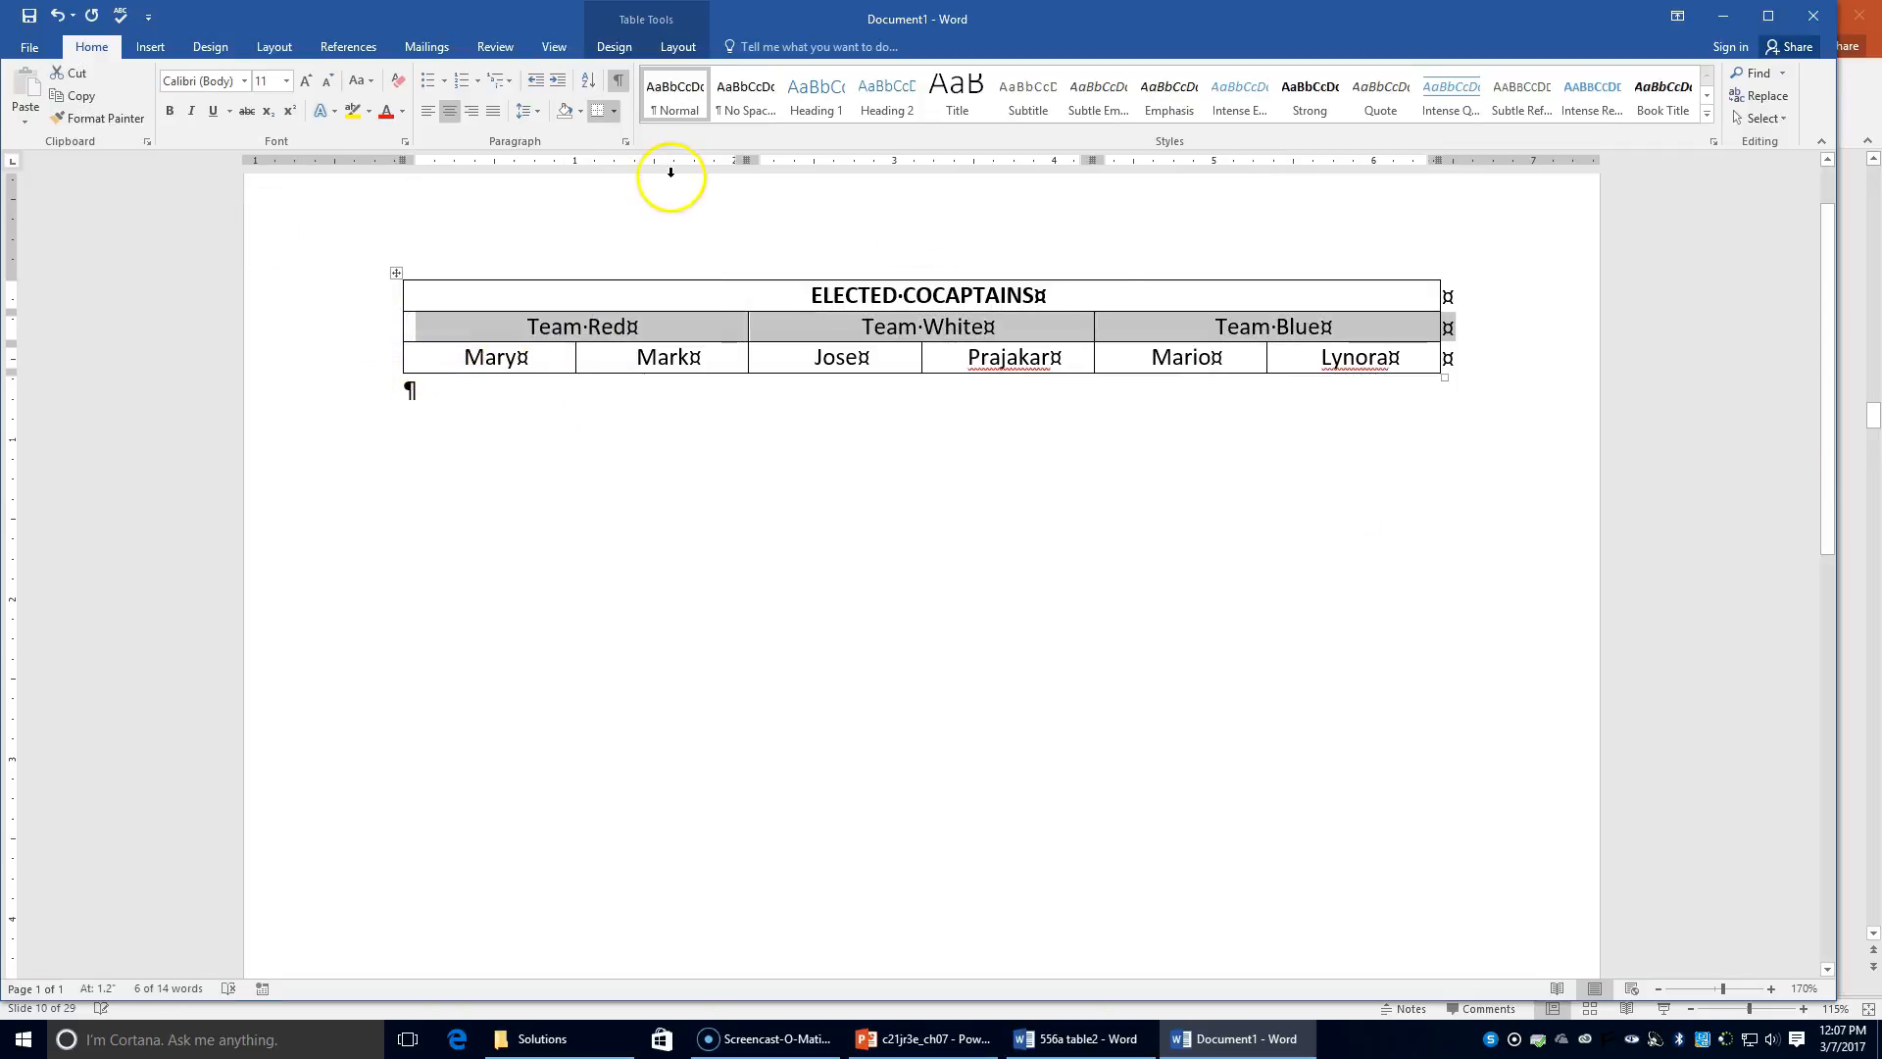
pyautogui.click(168, 112)
pyautogui.click(970, 565)
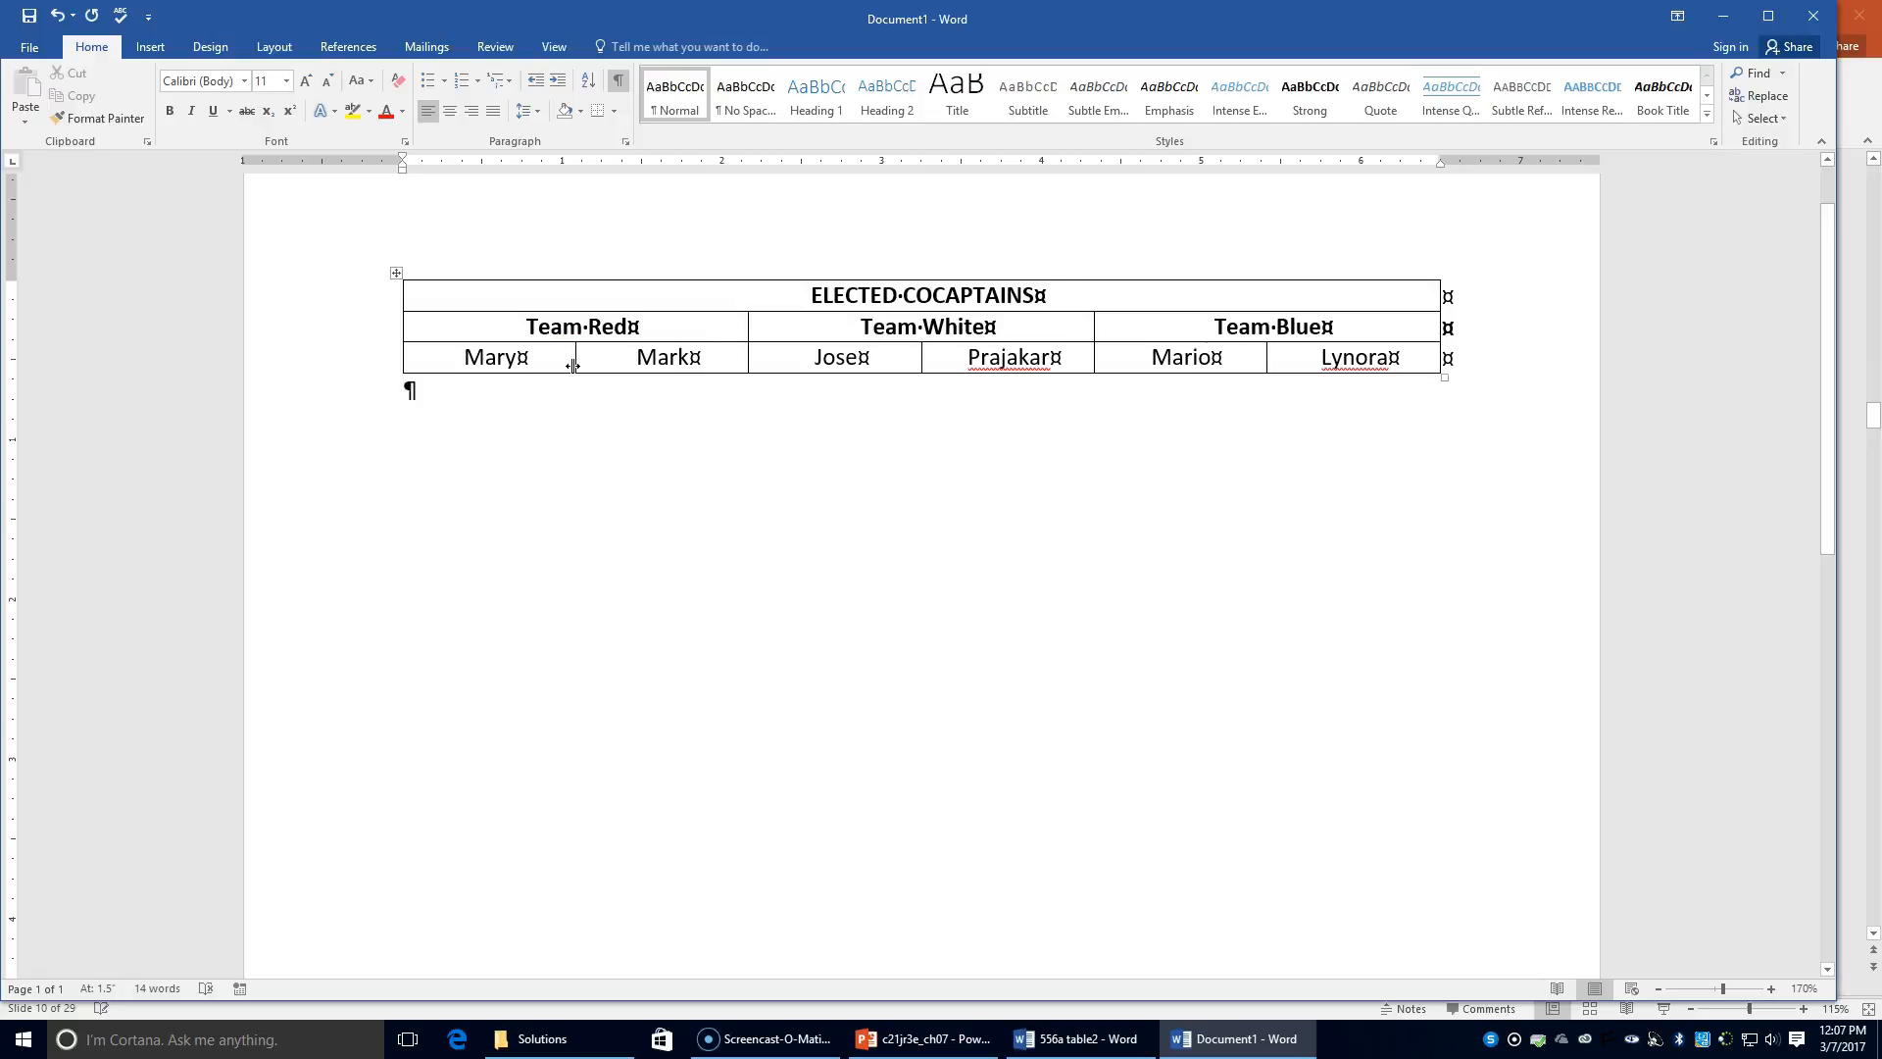
# Step: Select the whole table and apply AutoFit Contents
pyautogui.click(396, 273)
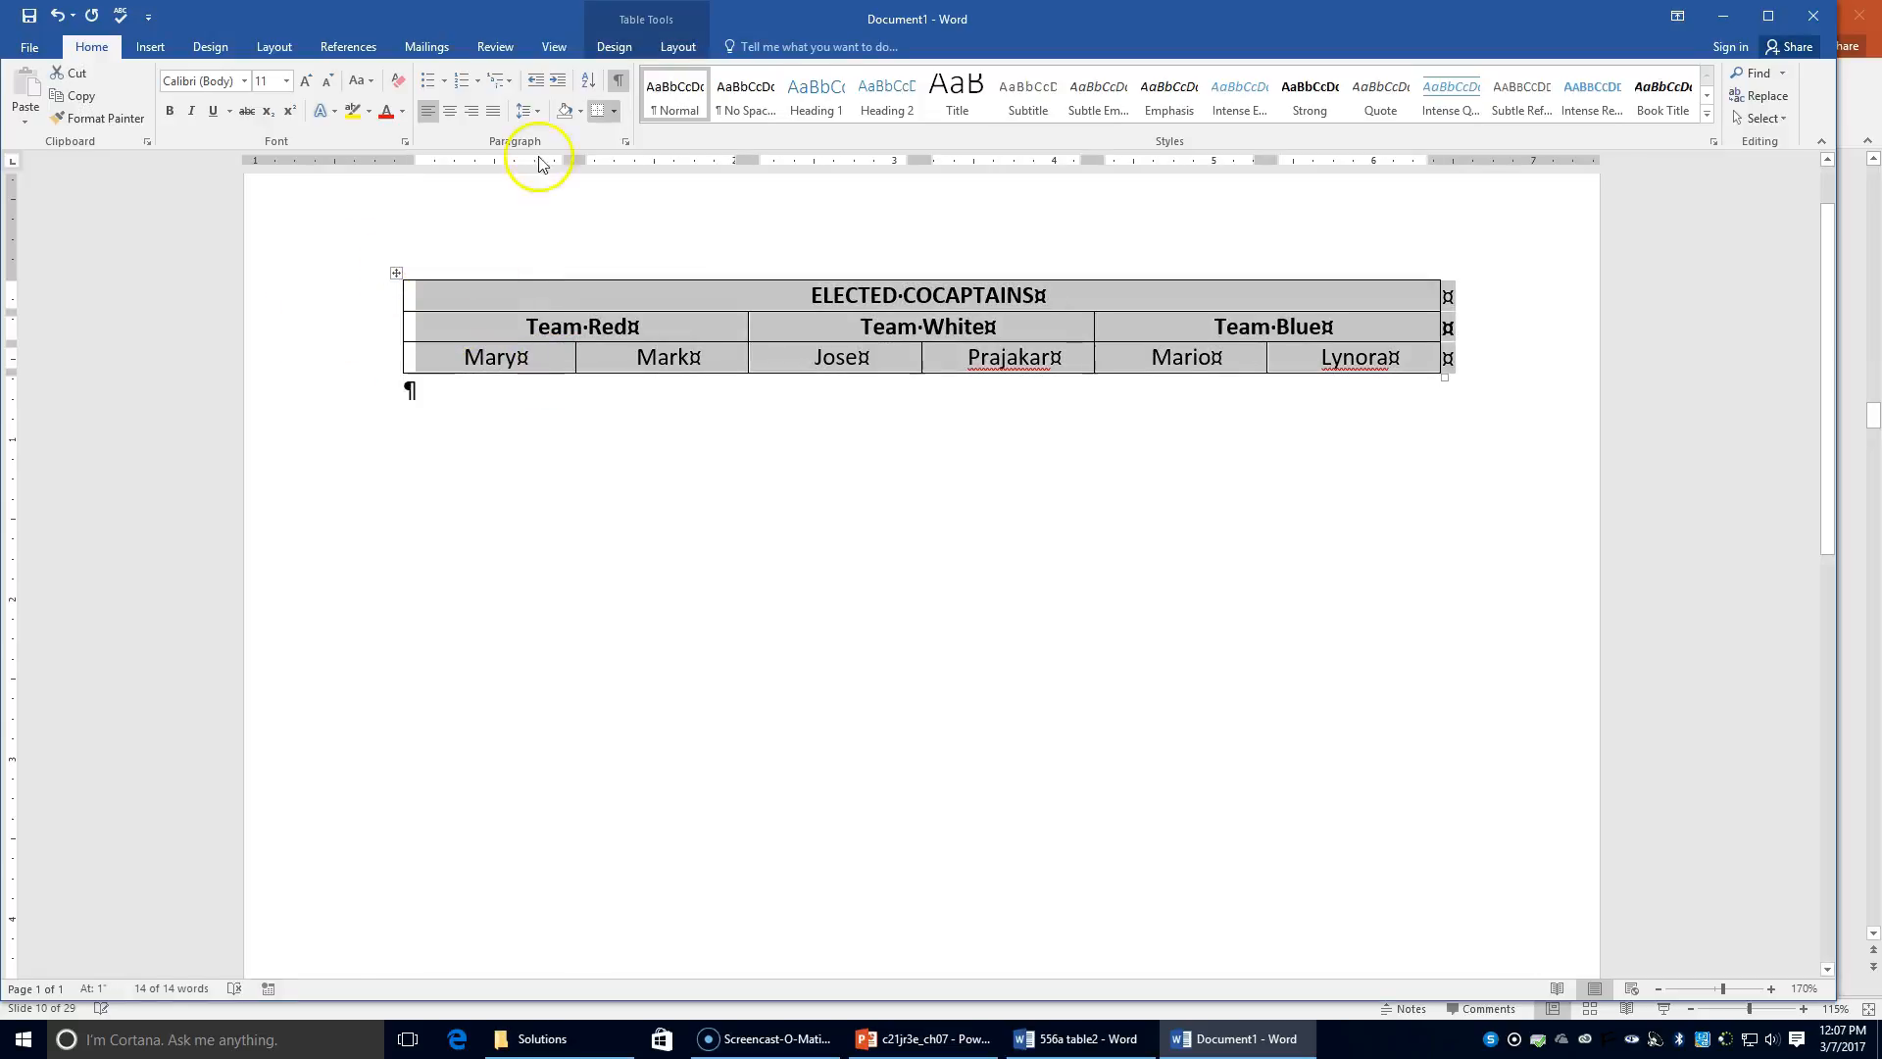
pyautogui.click(675, 46)
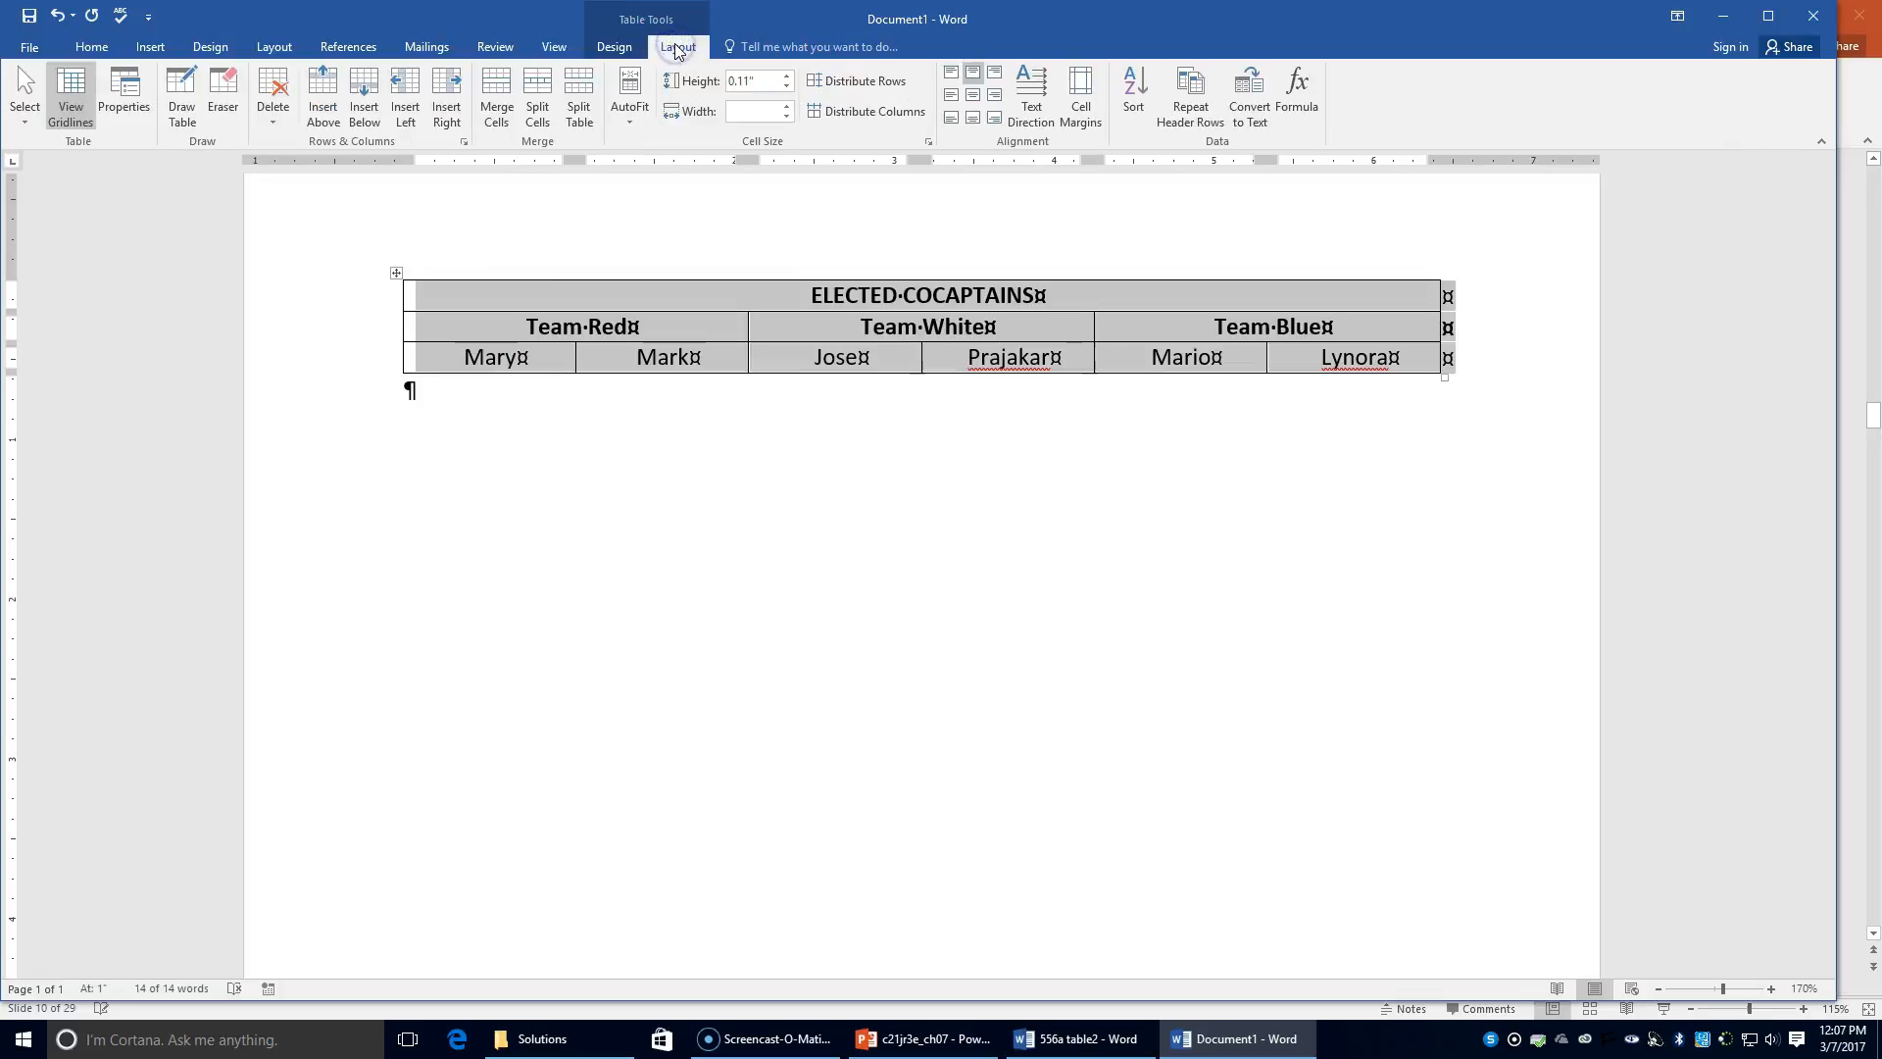
pyautogui.click(677, 48)
pyautogui.click(692, 49)
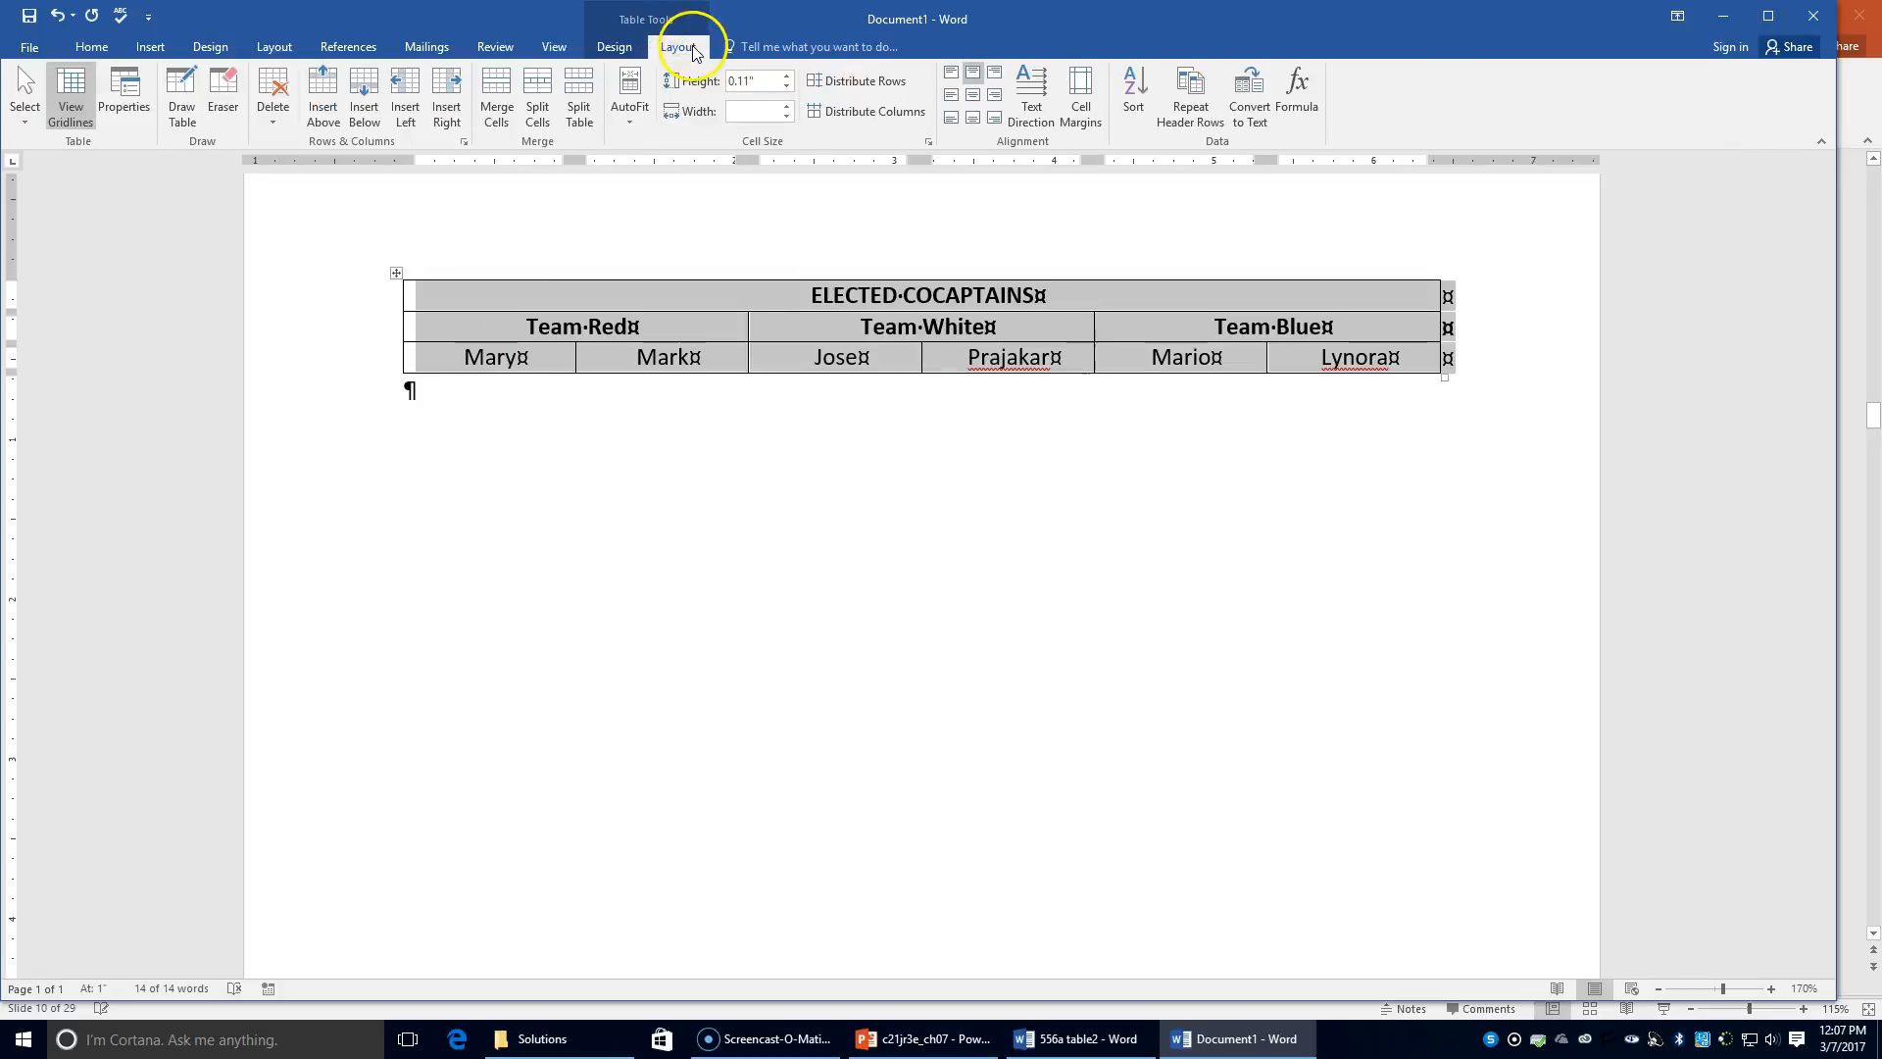
pyautogui.click(633, 114)
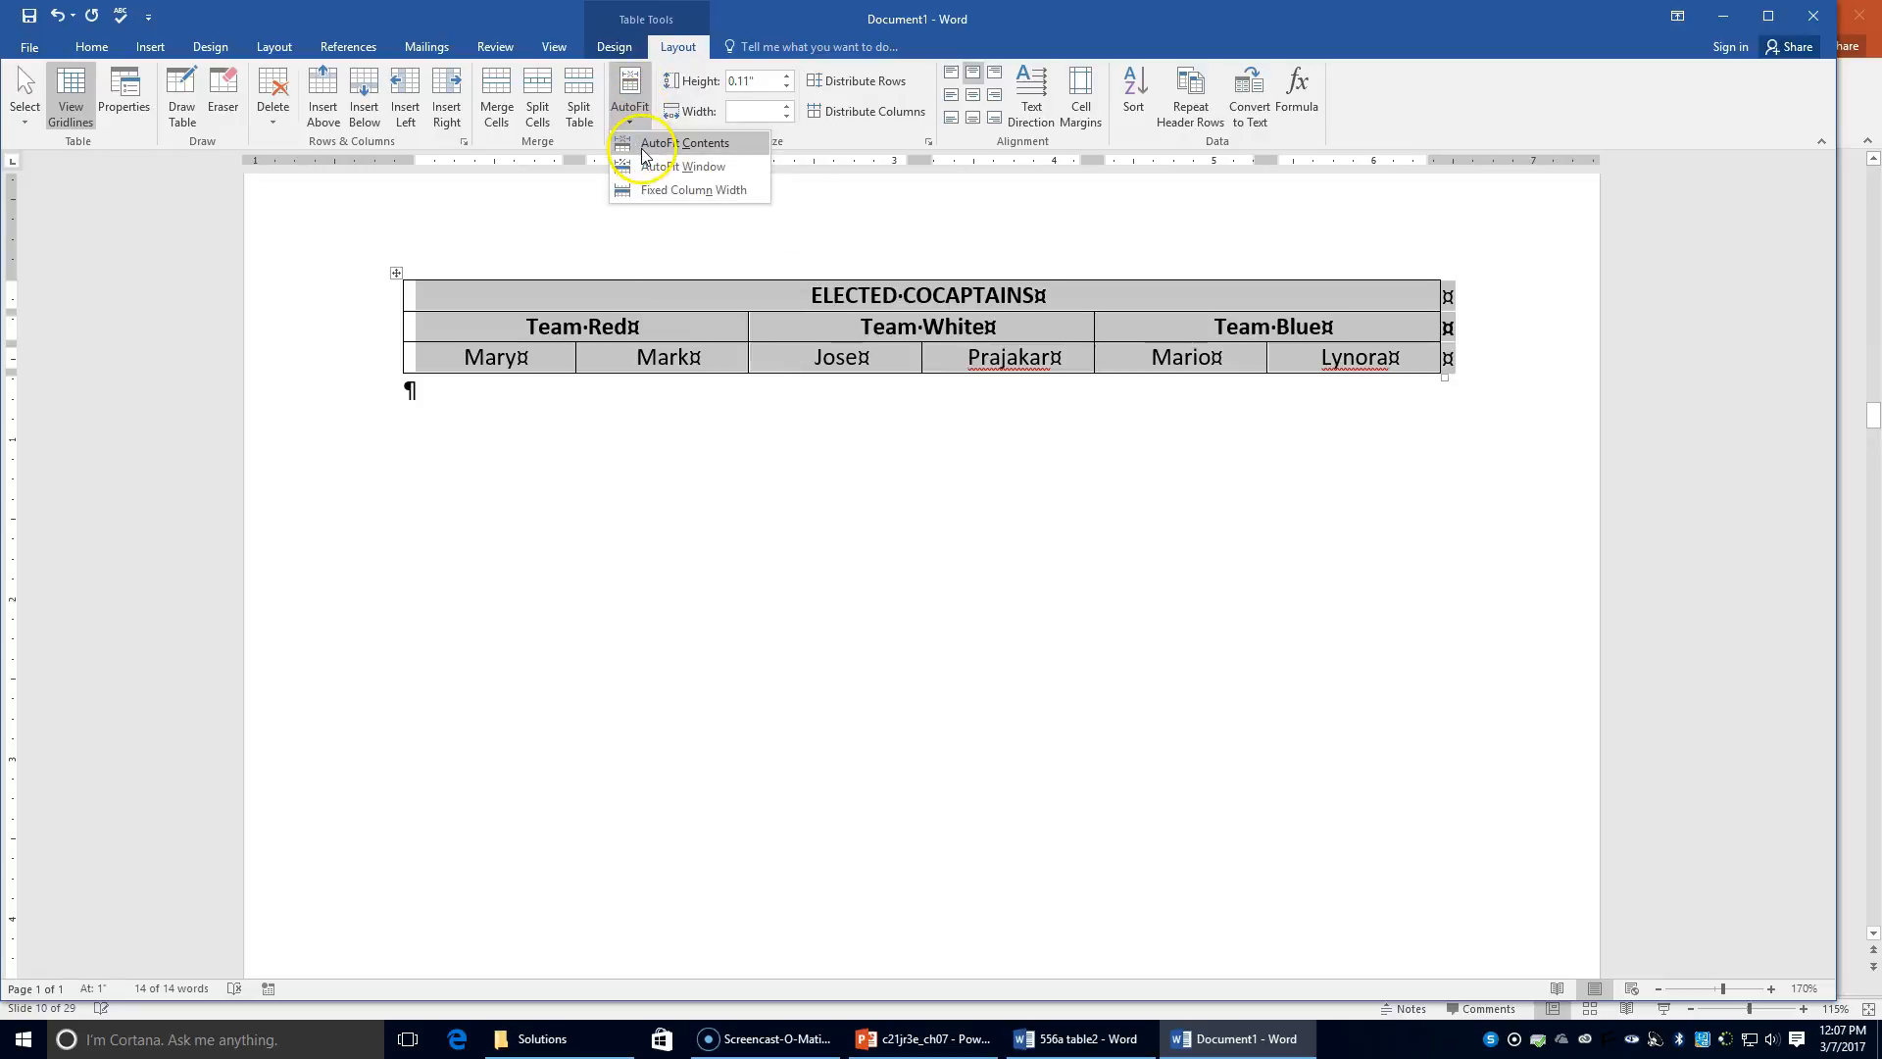
pyautogui.click(645, 147)
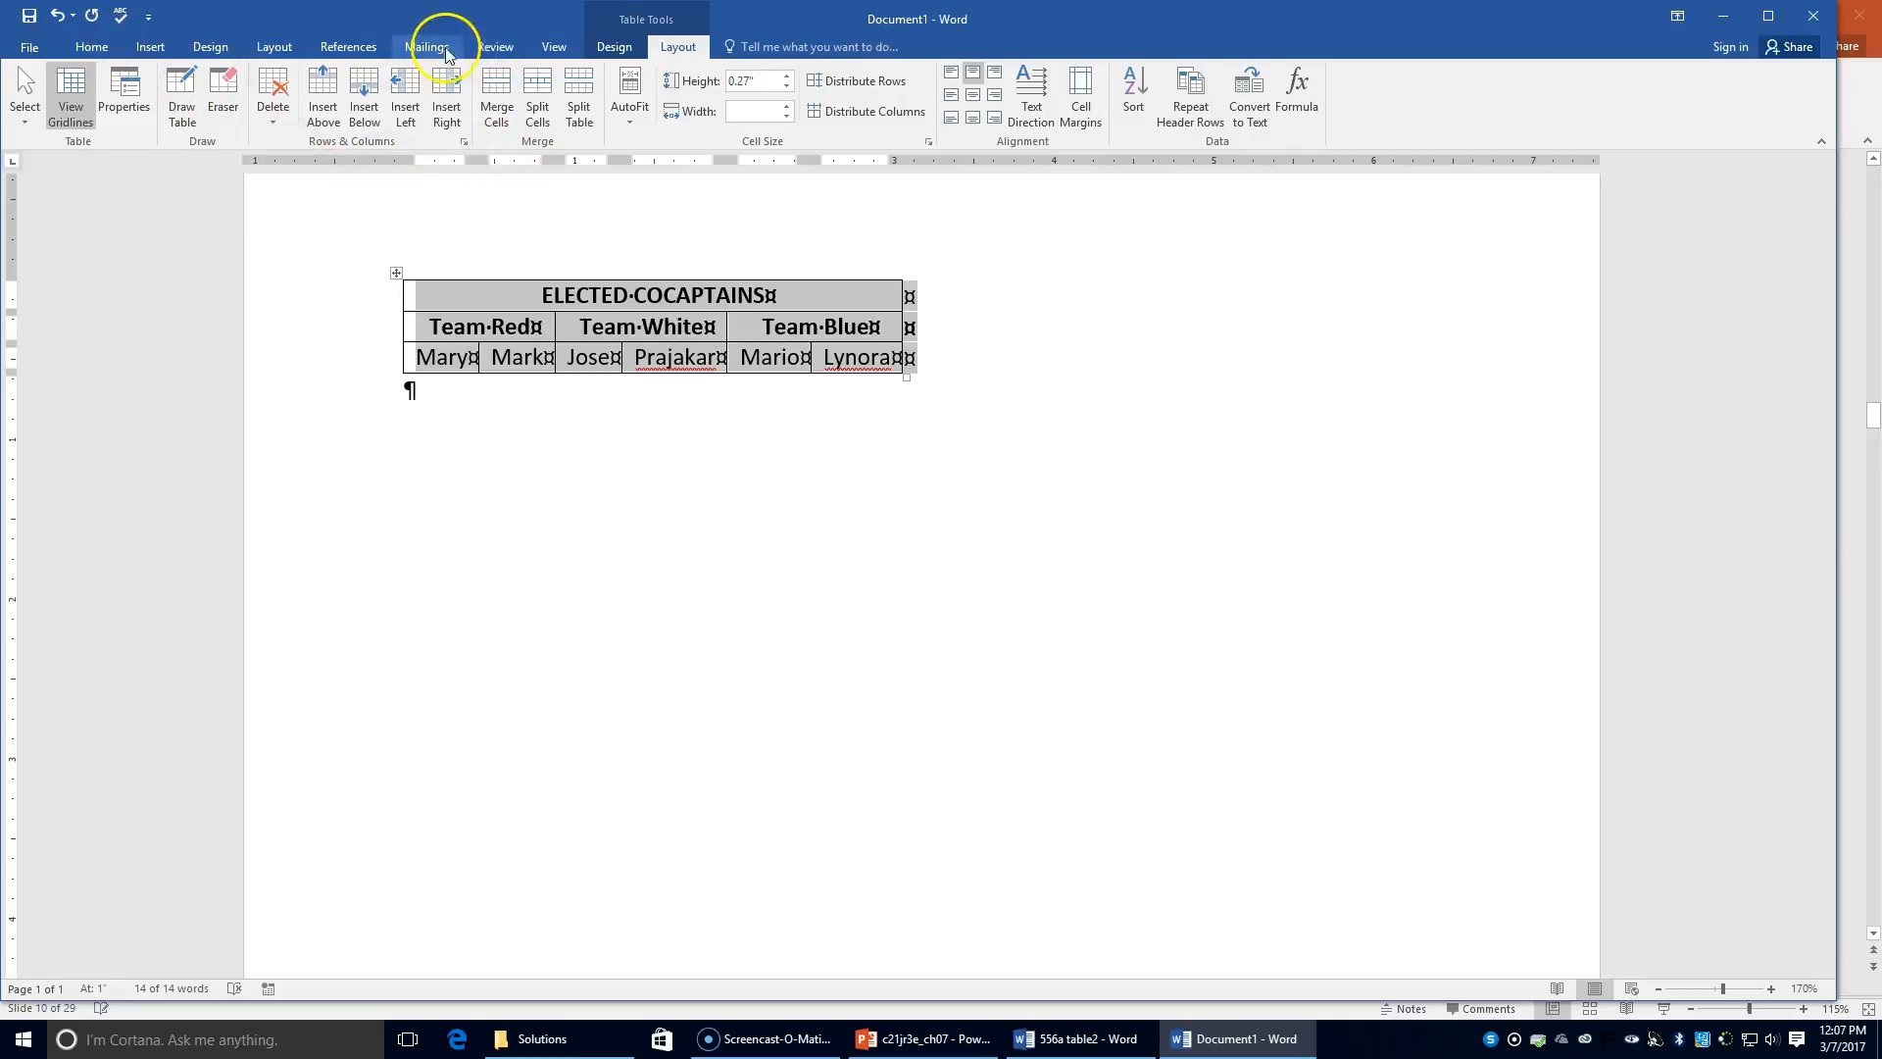
pyautogui.click(126, 90)
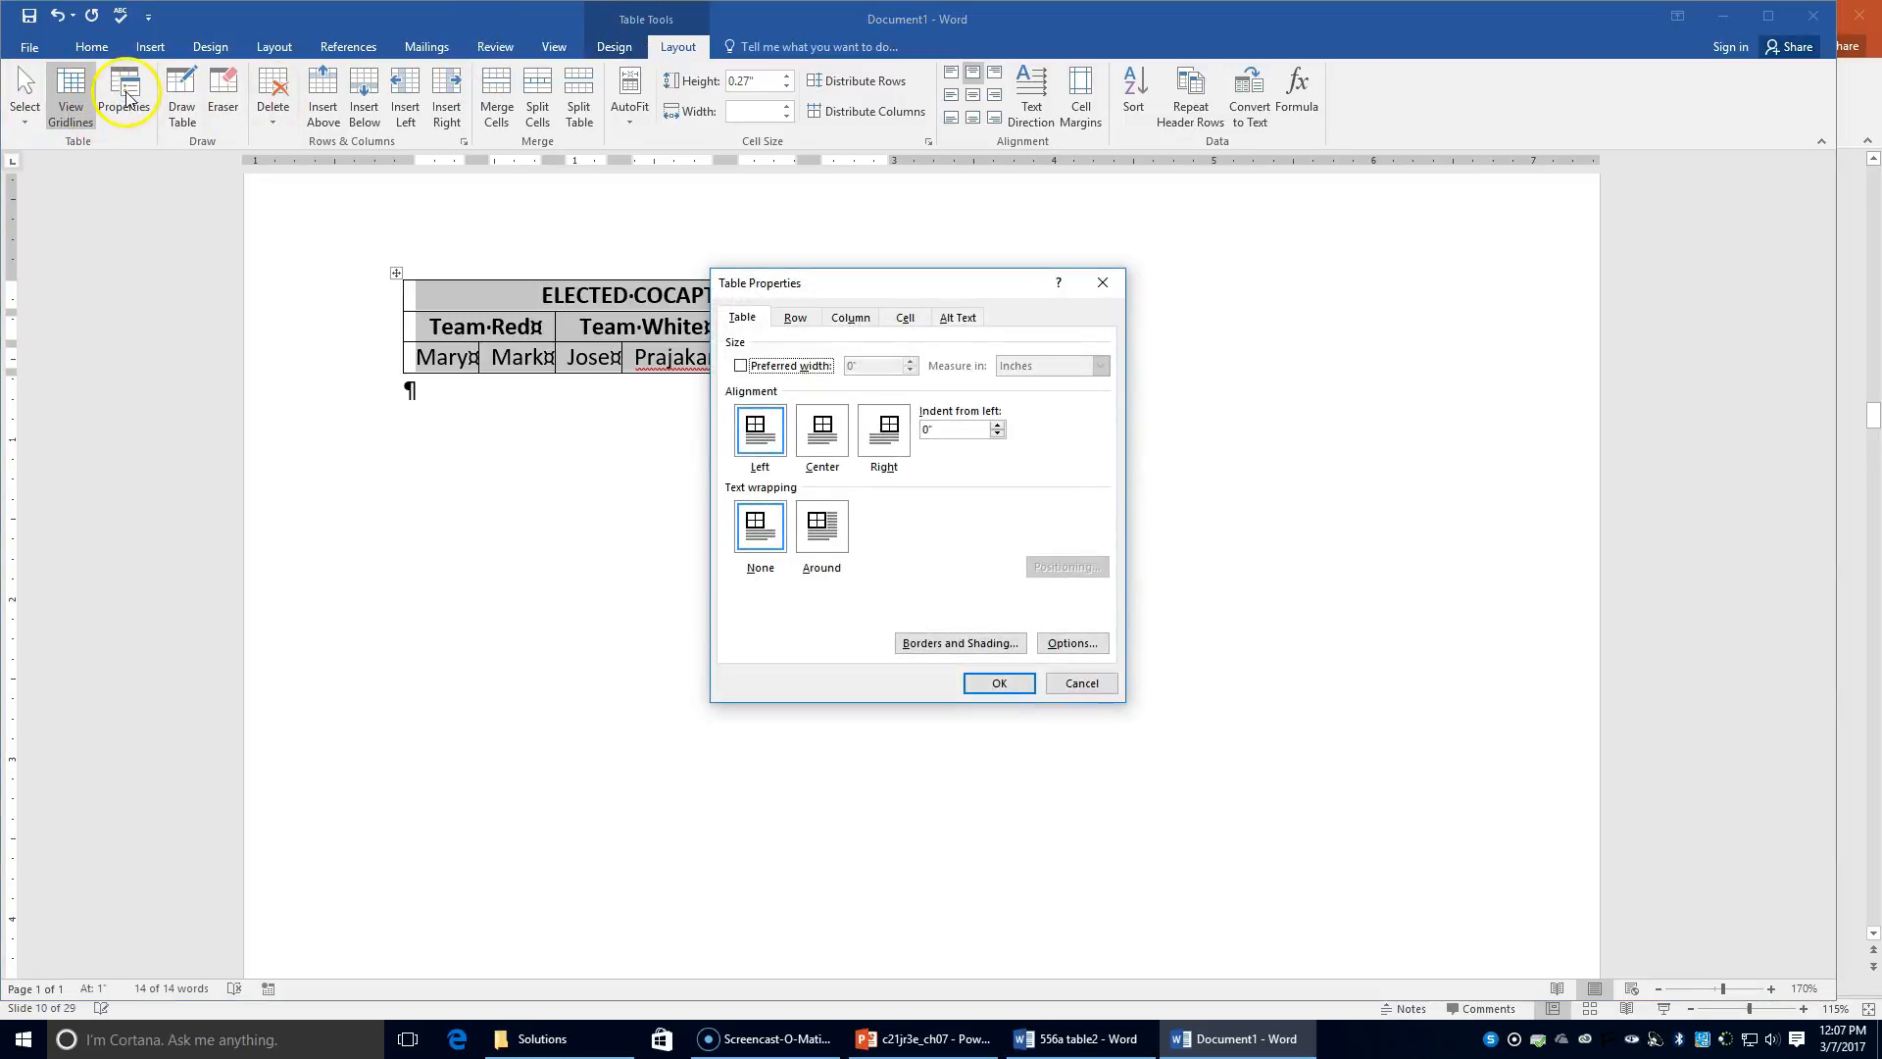
# Step: Centre the table horizontally and set the page's vertical alignment to Center
pyautogui.click(823, 429)
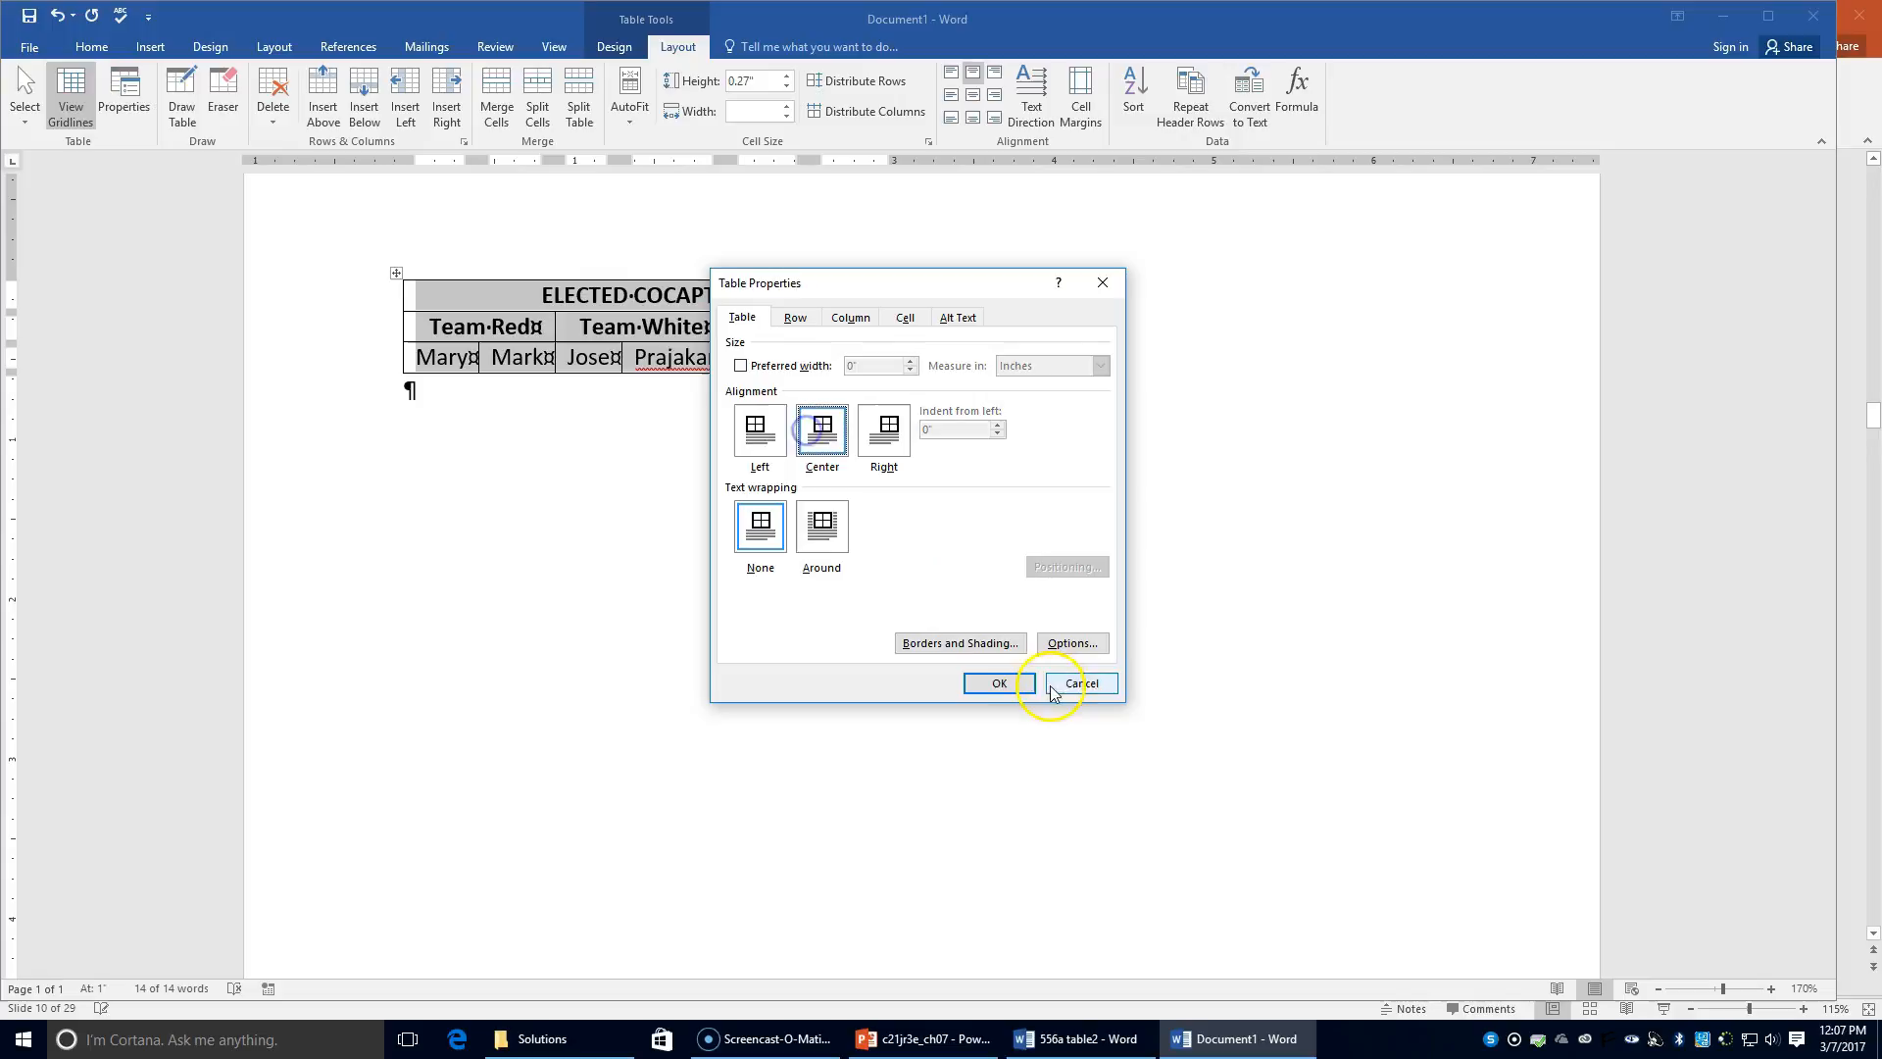
pyautogui.click(1027, 685)
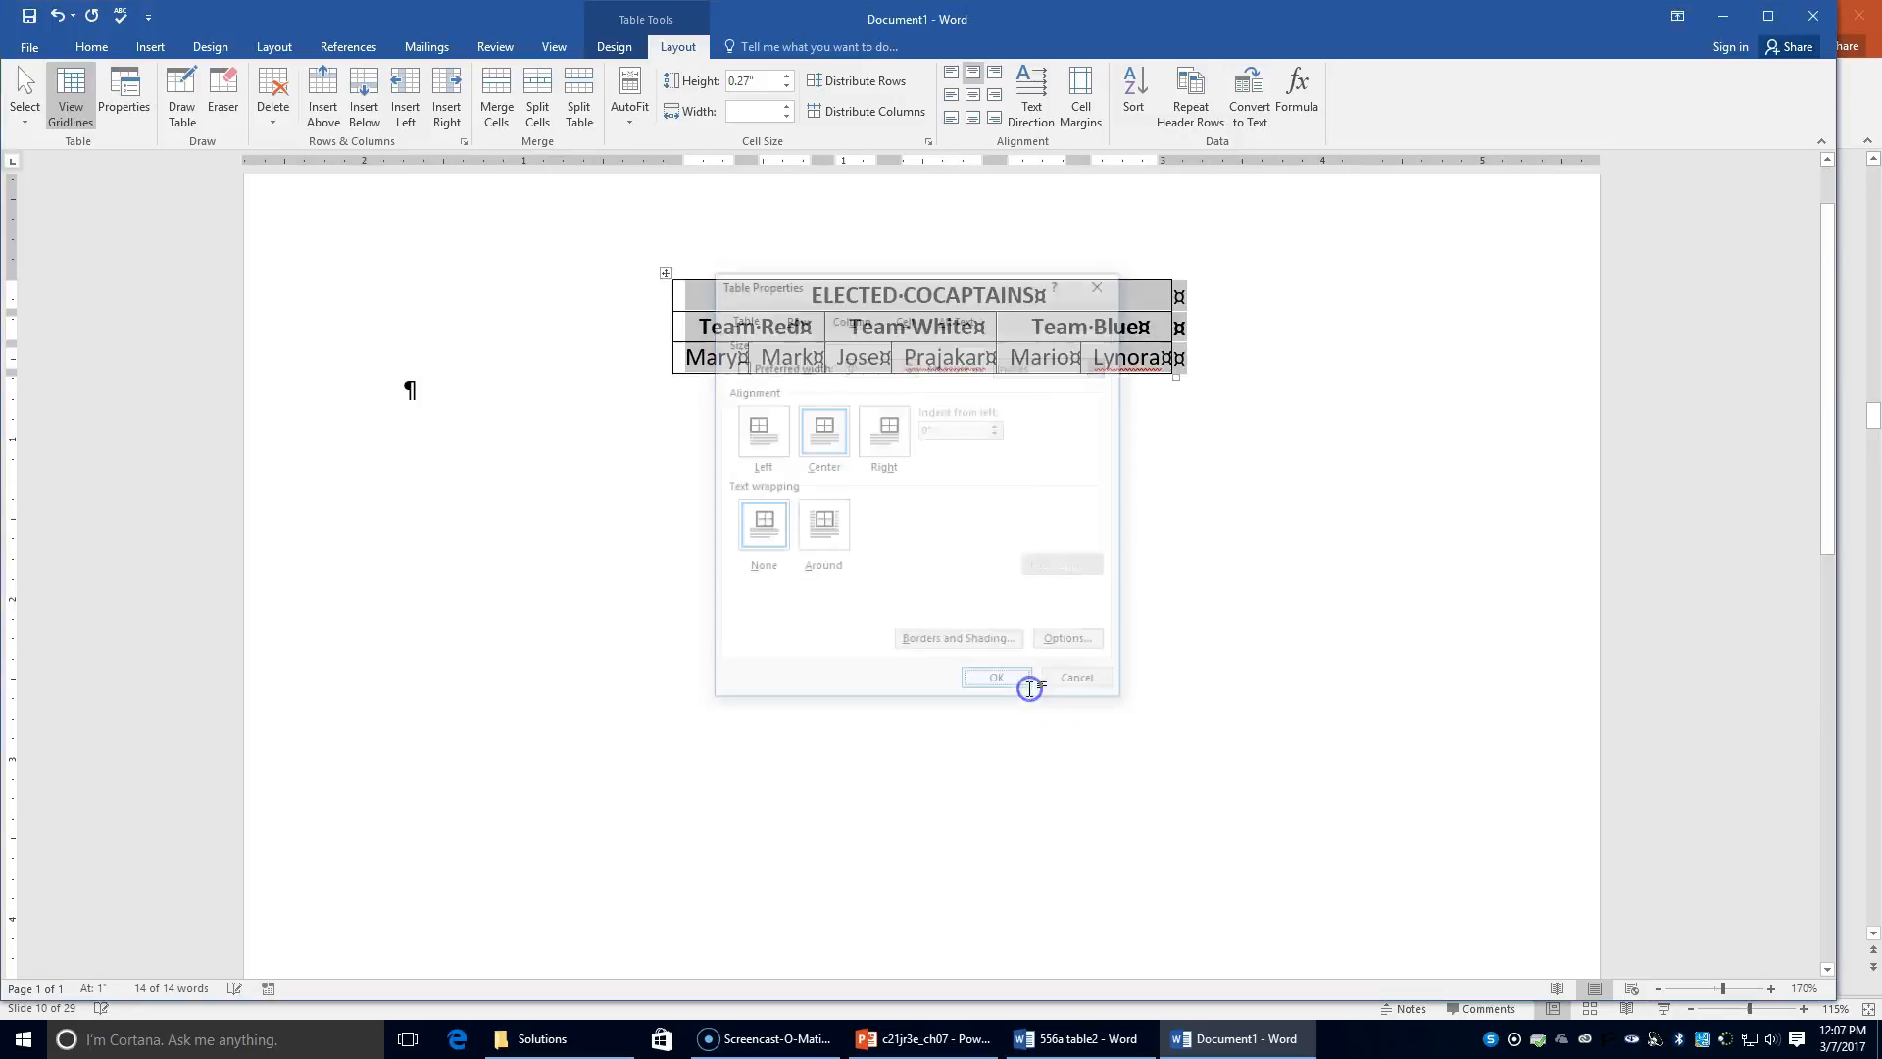
pyautogui.click(273, 49)
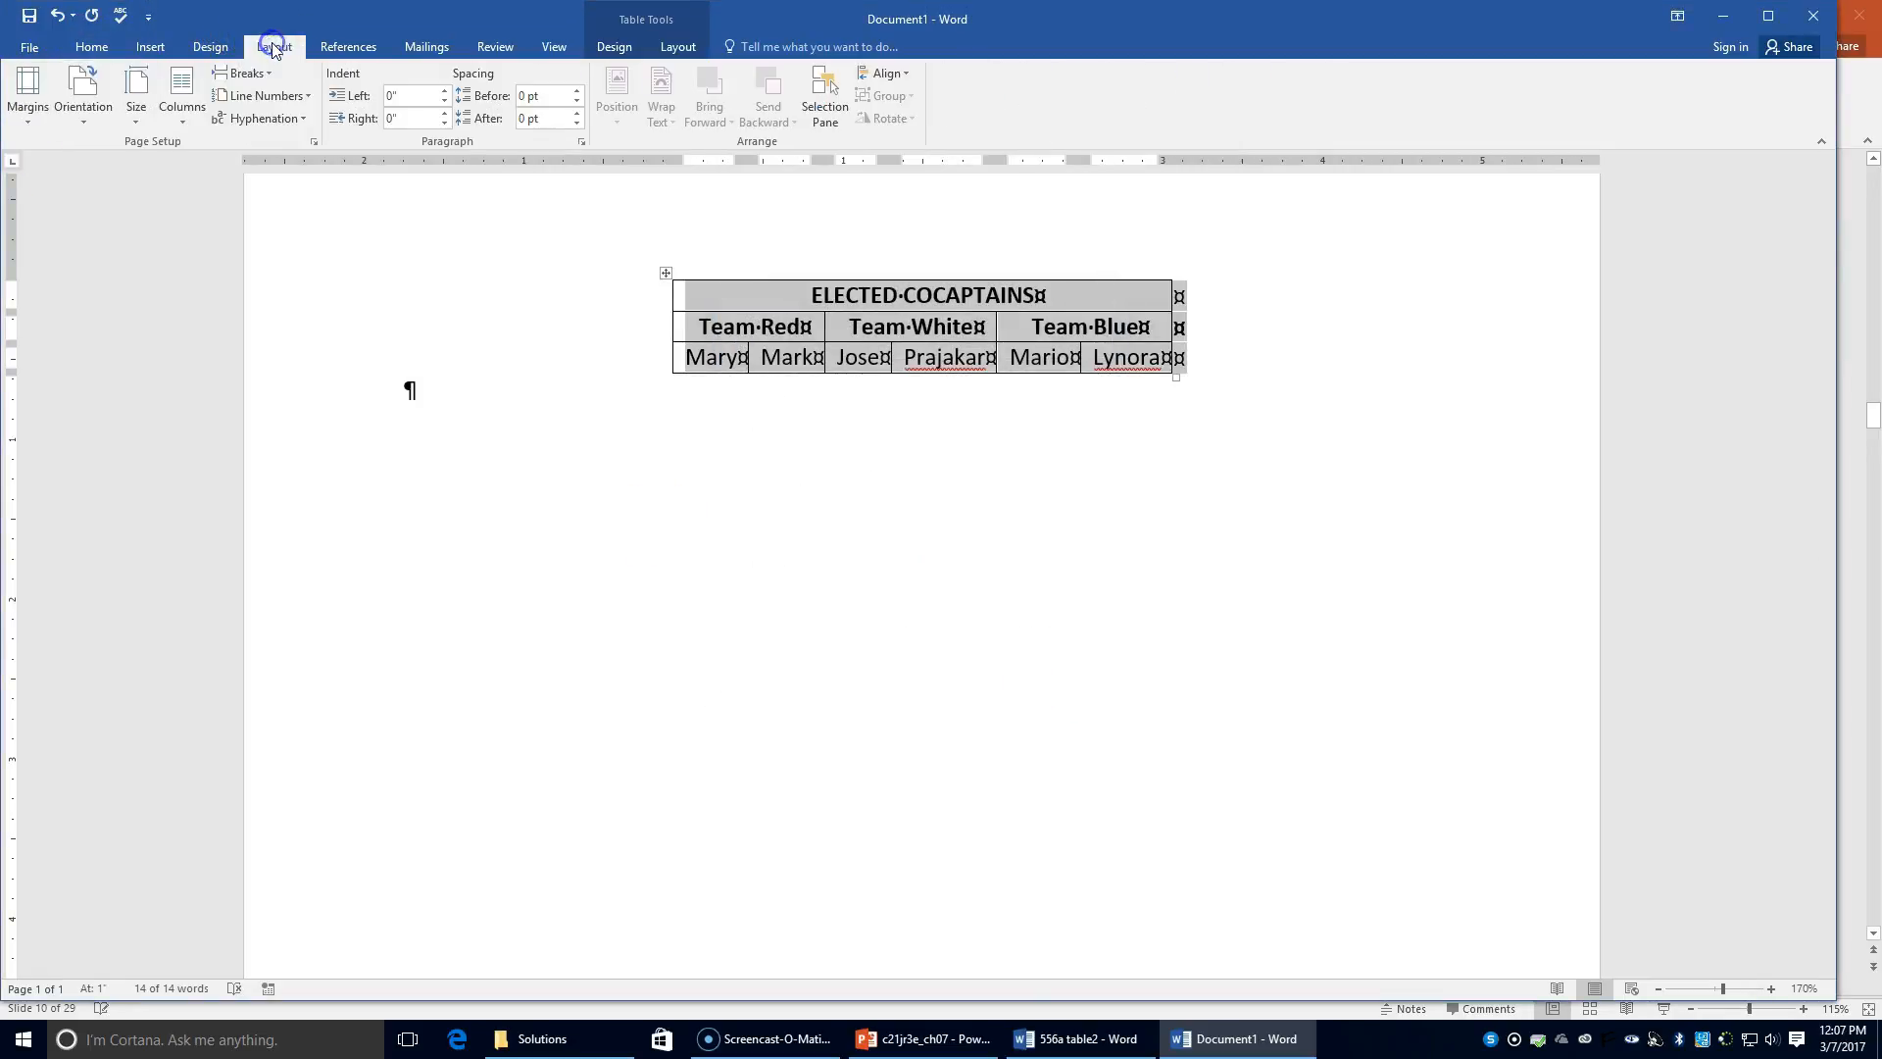
pyautogui.click(315, 142)
pyautogui.click(832, 271)
pyautogui.click(849, 488)
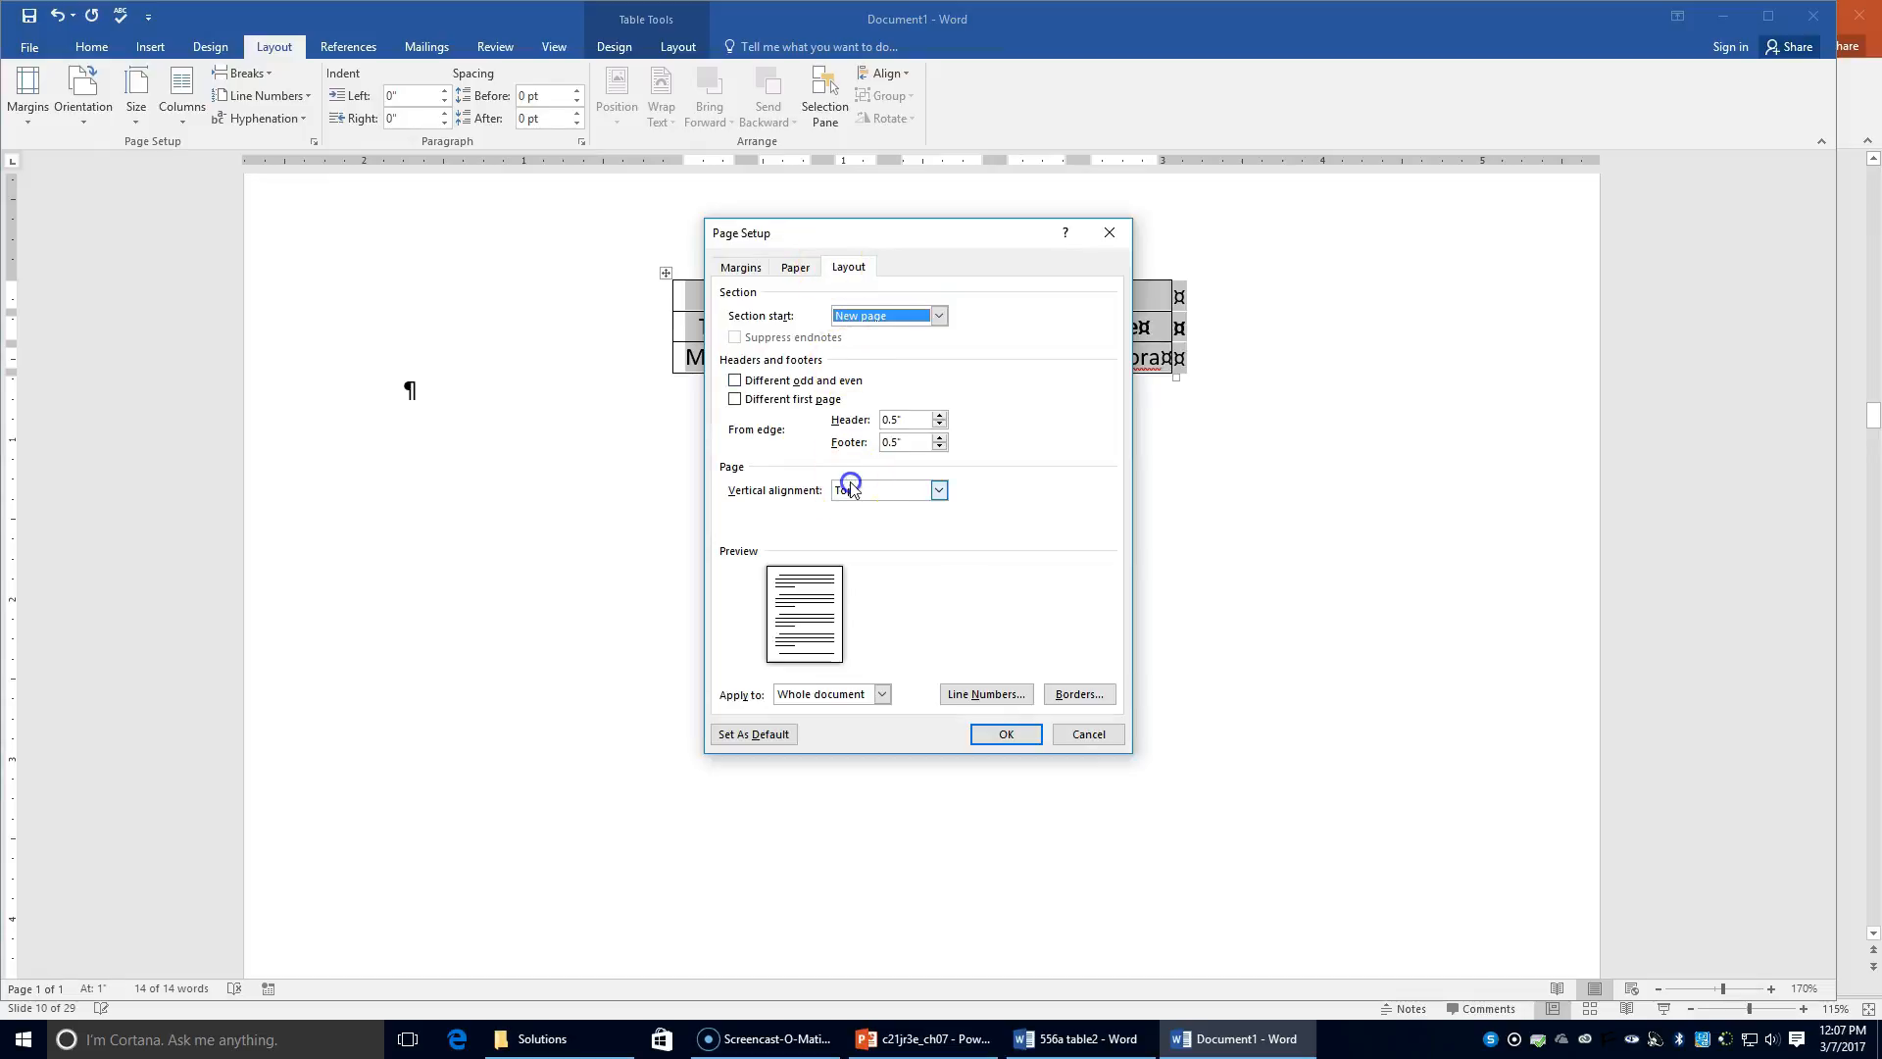
pyautogui.click(851, 520)
pyautogui.click(1010, 735)
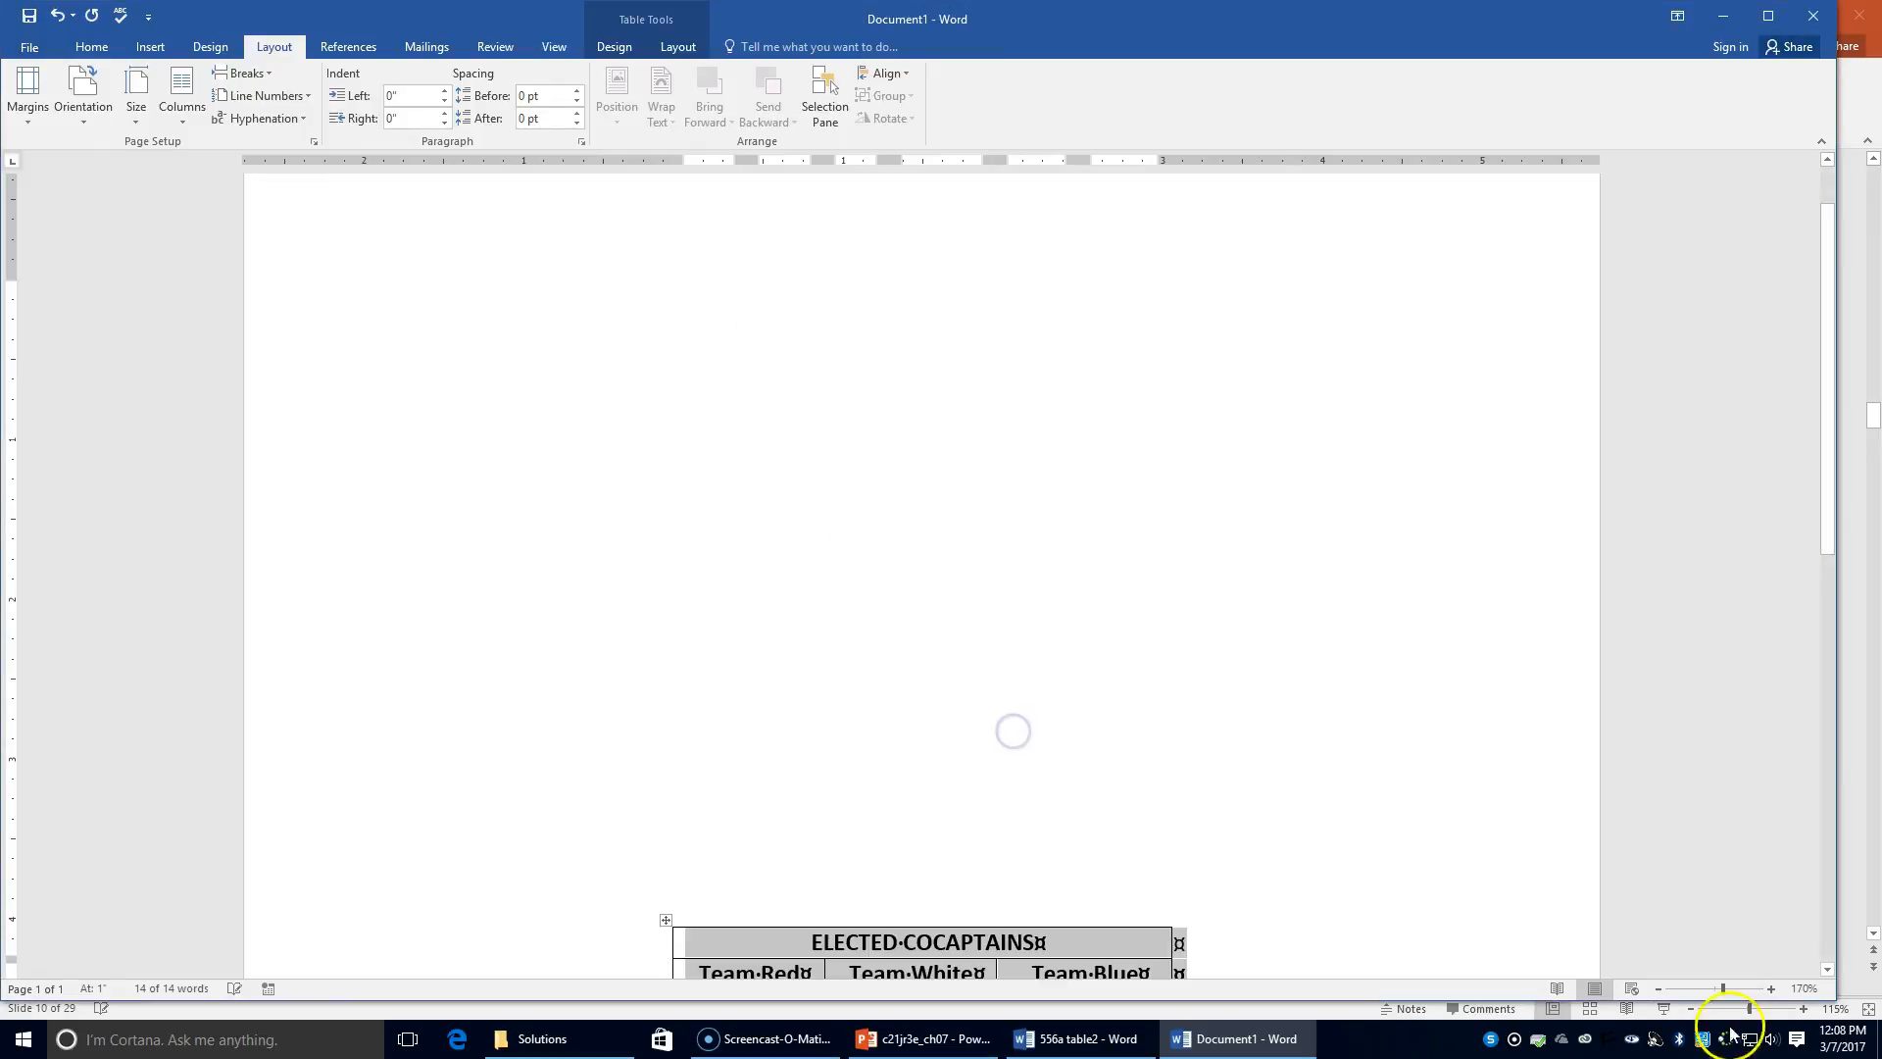
# Step: Zoom out to view the table centred on the whole page
pyautogui.click(1660, 989)
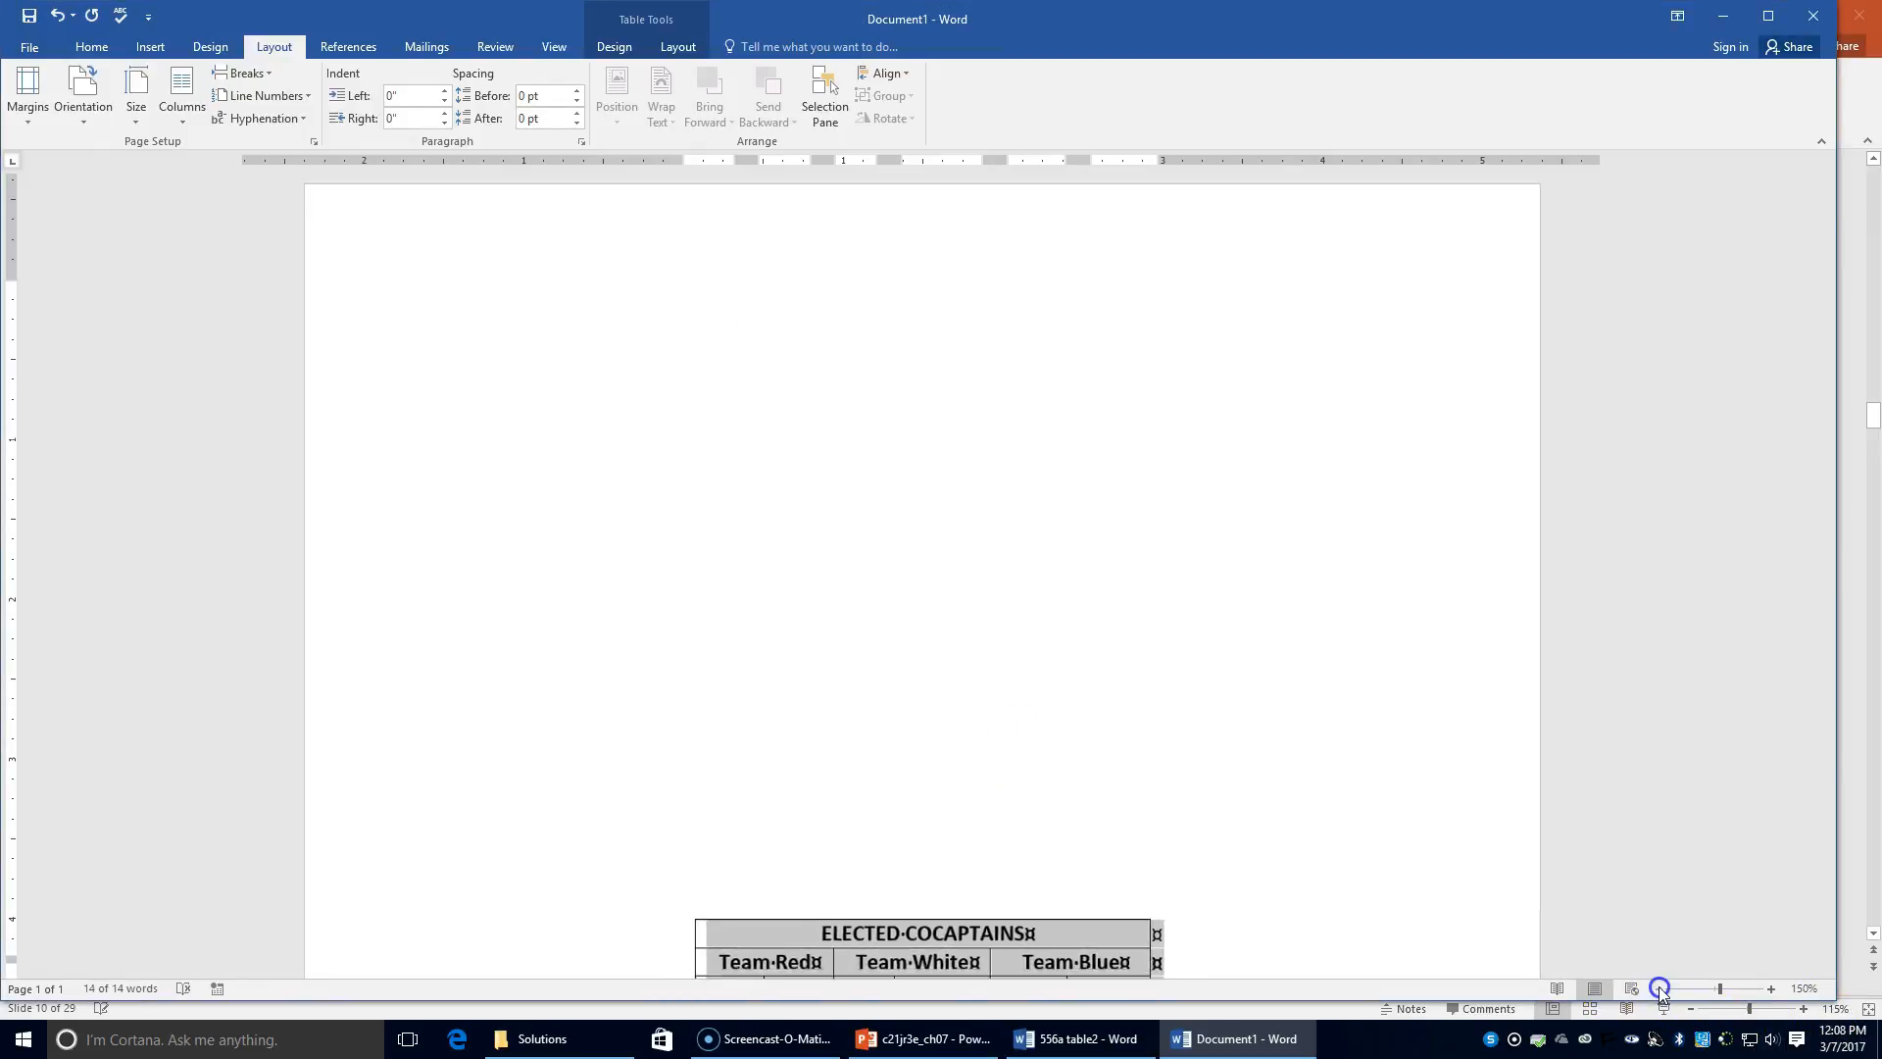
pyautogui.click(1661, 989)
pyautogui.click(1660, 989)
pyautogui.click(1661, 989)
pyautogui.click(1661, 989)
pyautogui.click(1661, 989)
pyautogui.click(1661, 989)
pyautogui.click(1661, 989)
pyautogui.click(1661, 989)
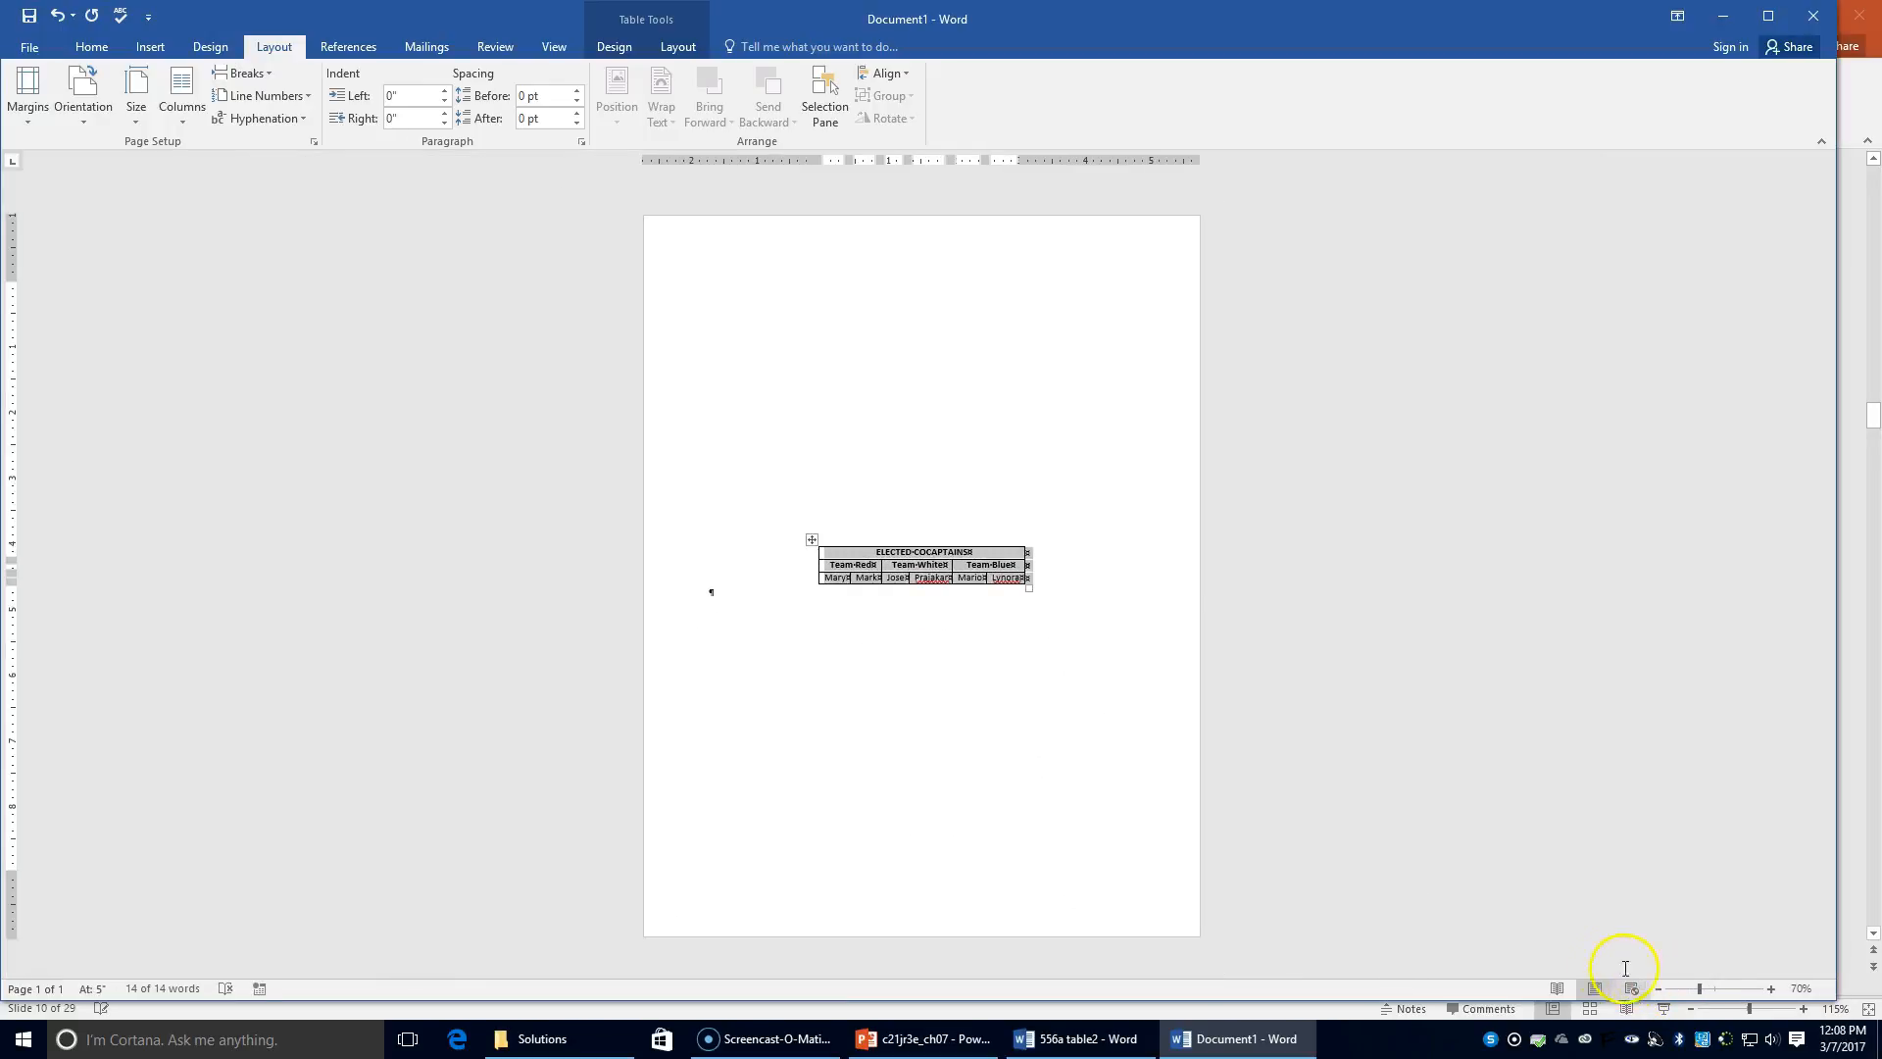
# Step: Save the document in the Chapter 7 folder as '56b table 1' and close it
pyautogui.click(29, 47)
pyautogui.click(46, 243)
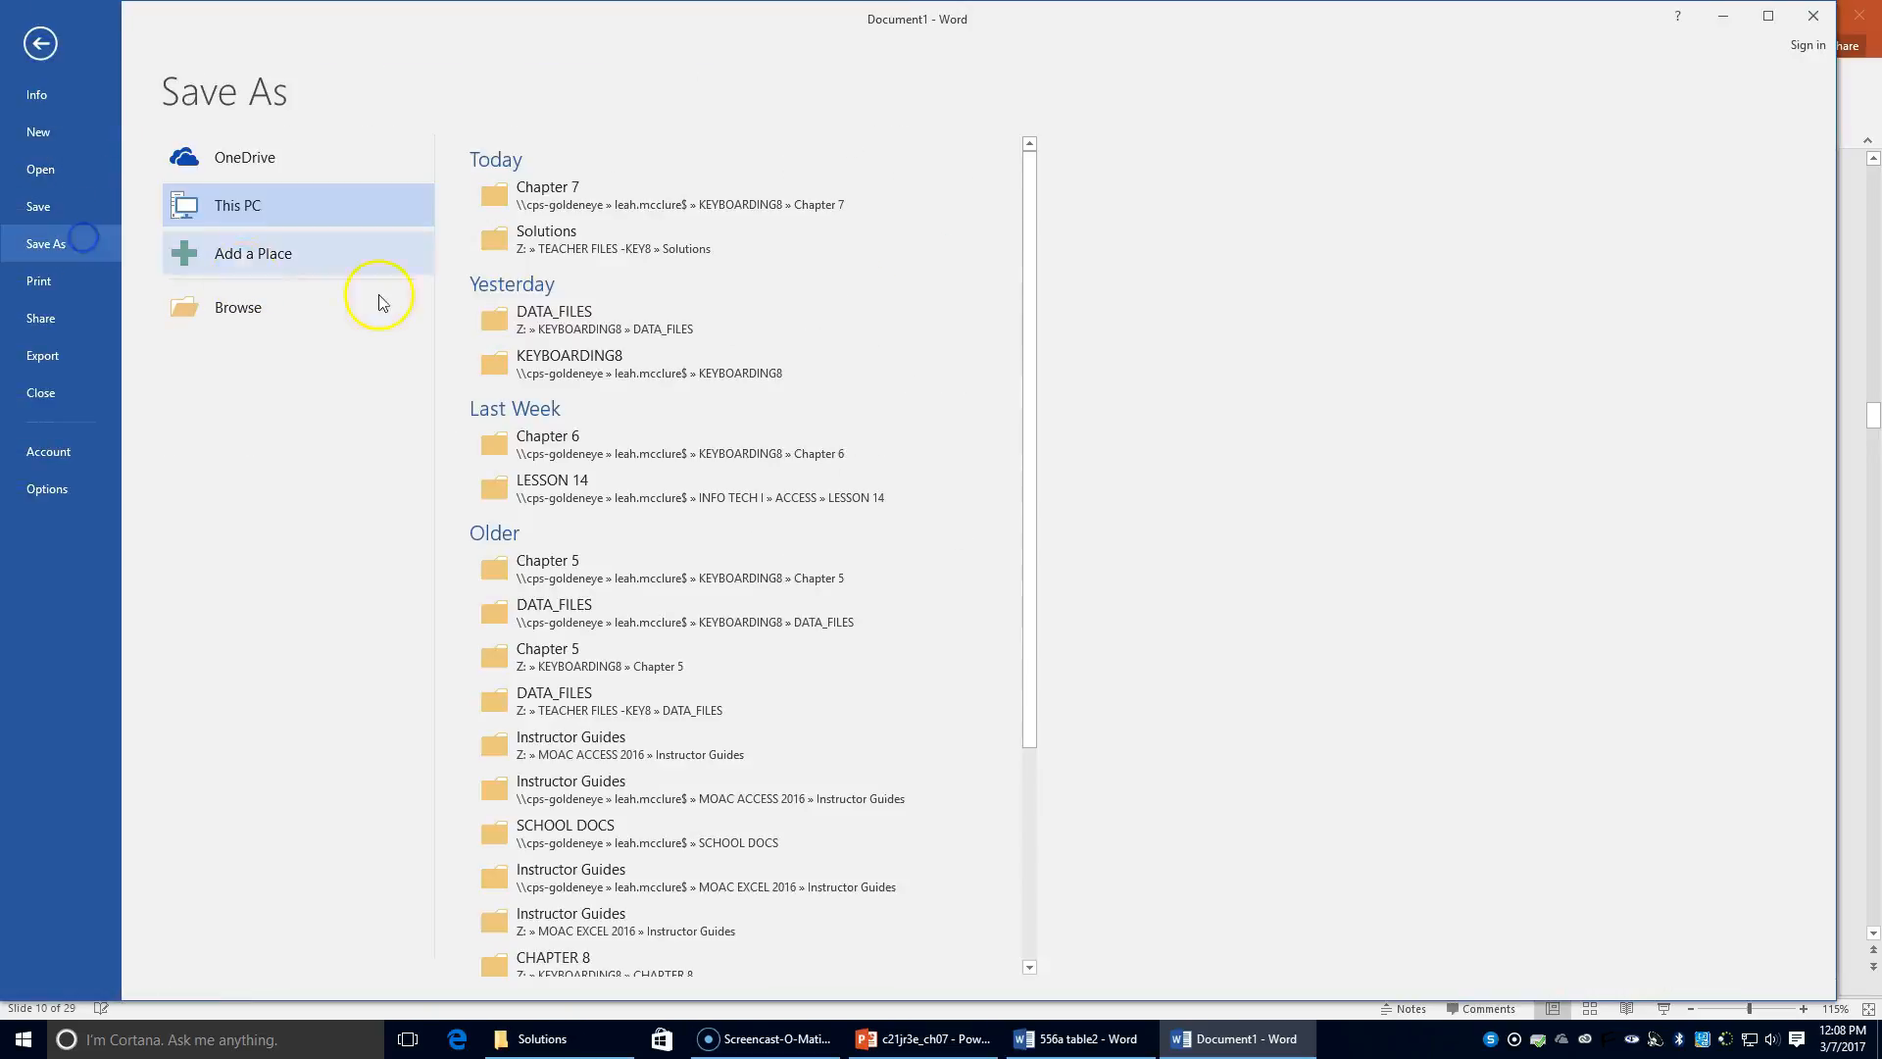
pyautogui.click(811, 208)
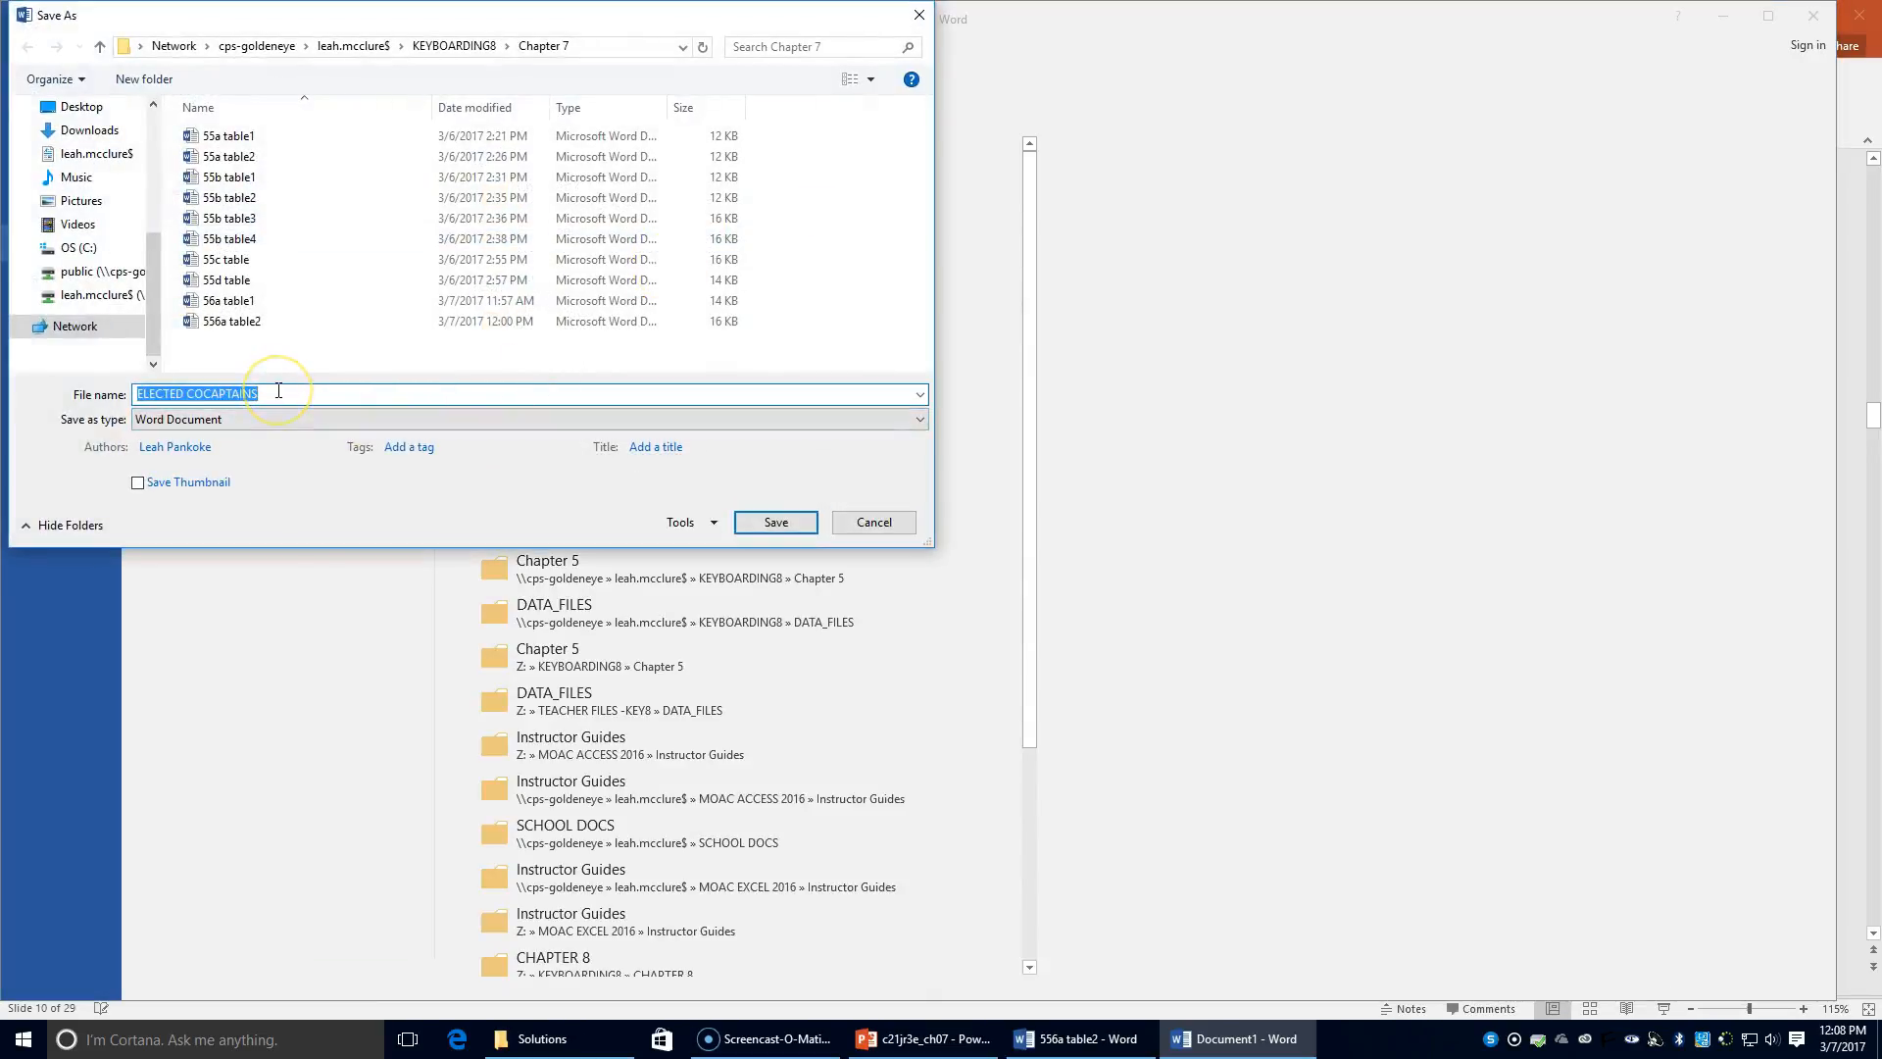
pyautogui.write('56')
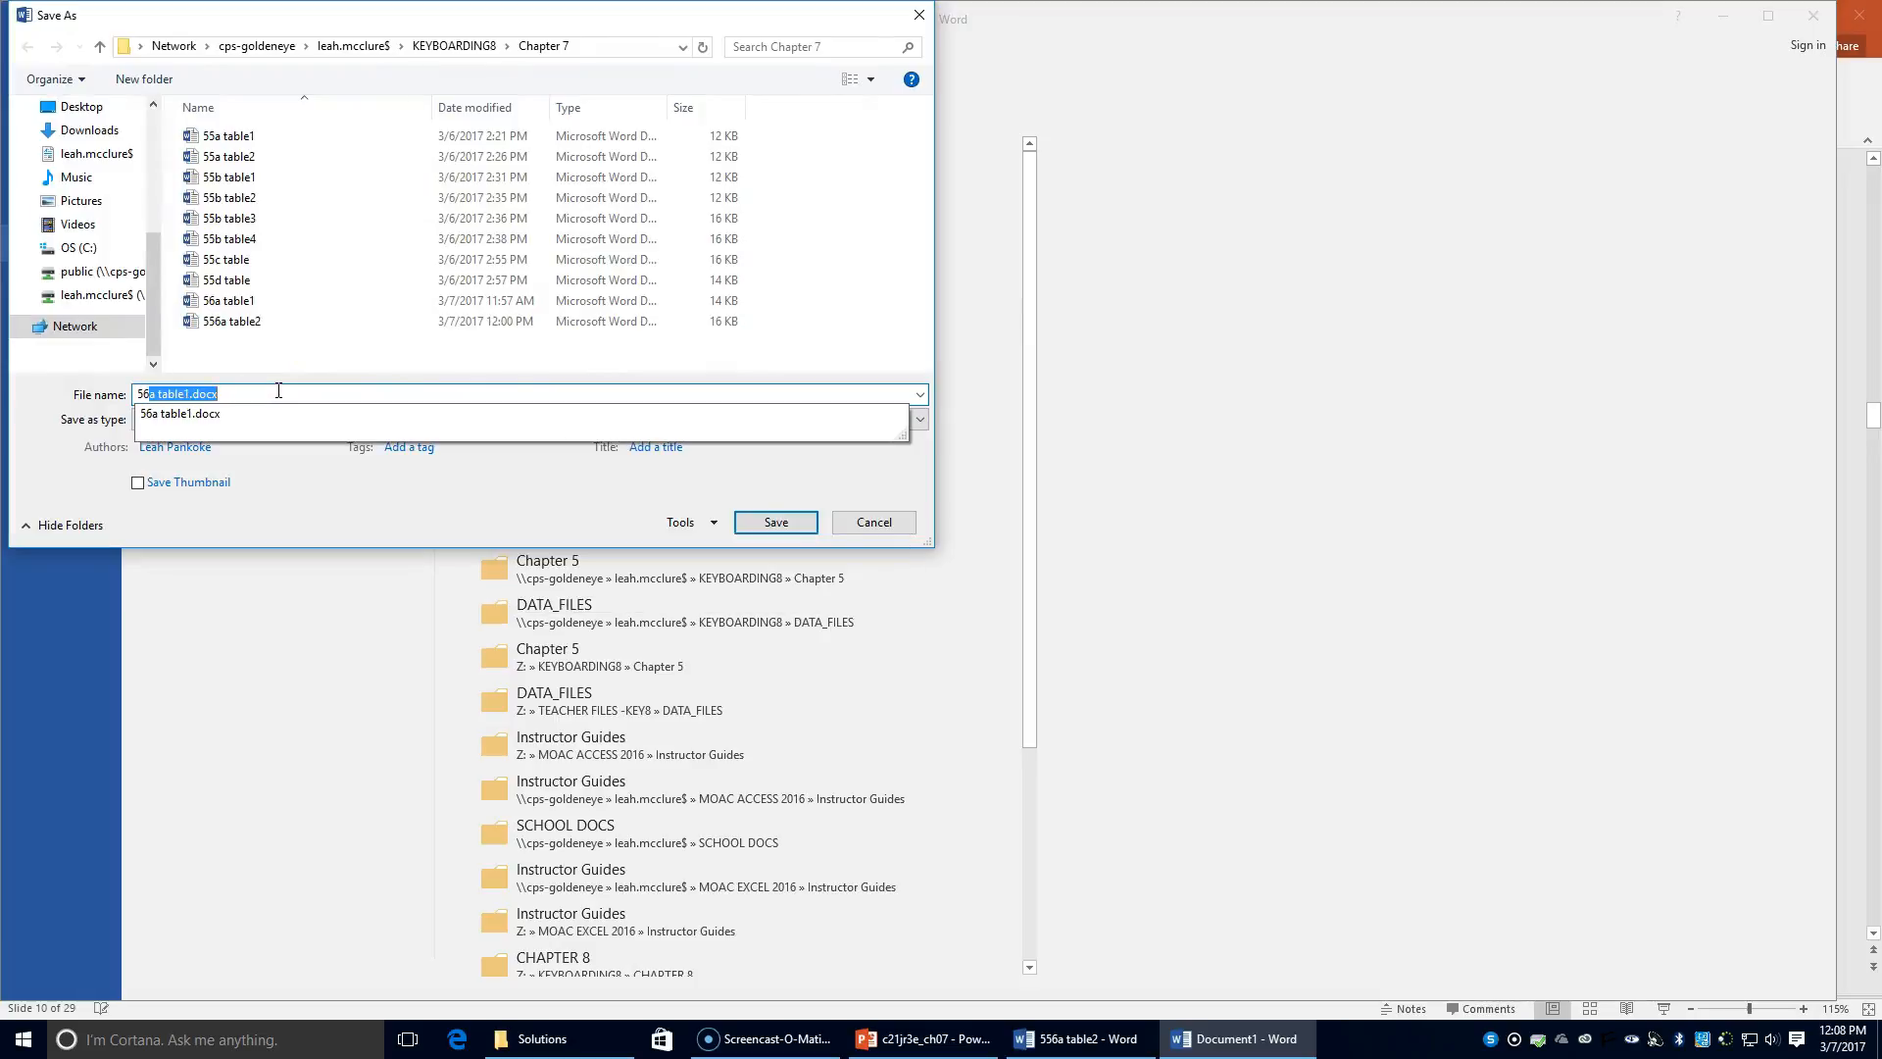
pyautogui.write('b table 1')
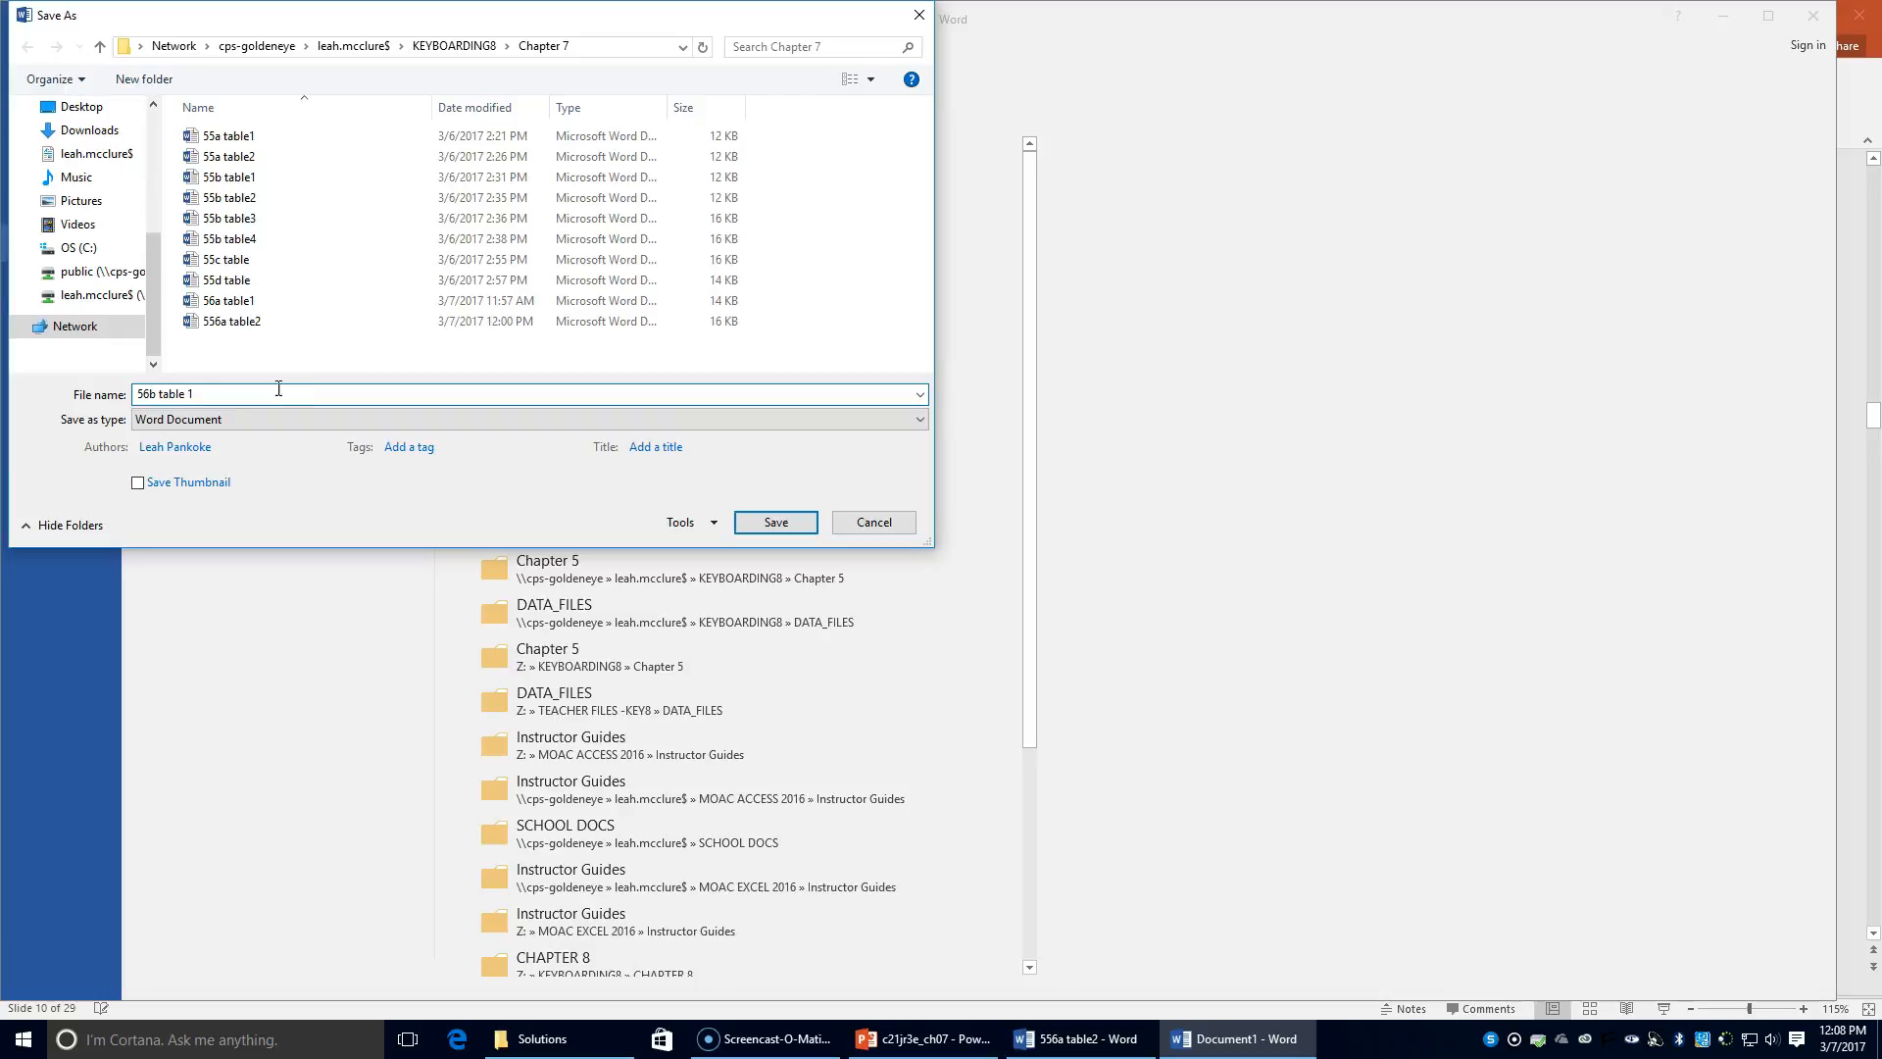
pyautogui.click(772, 522)
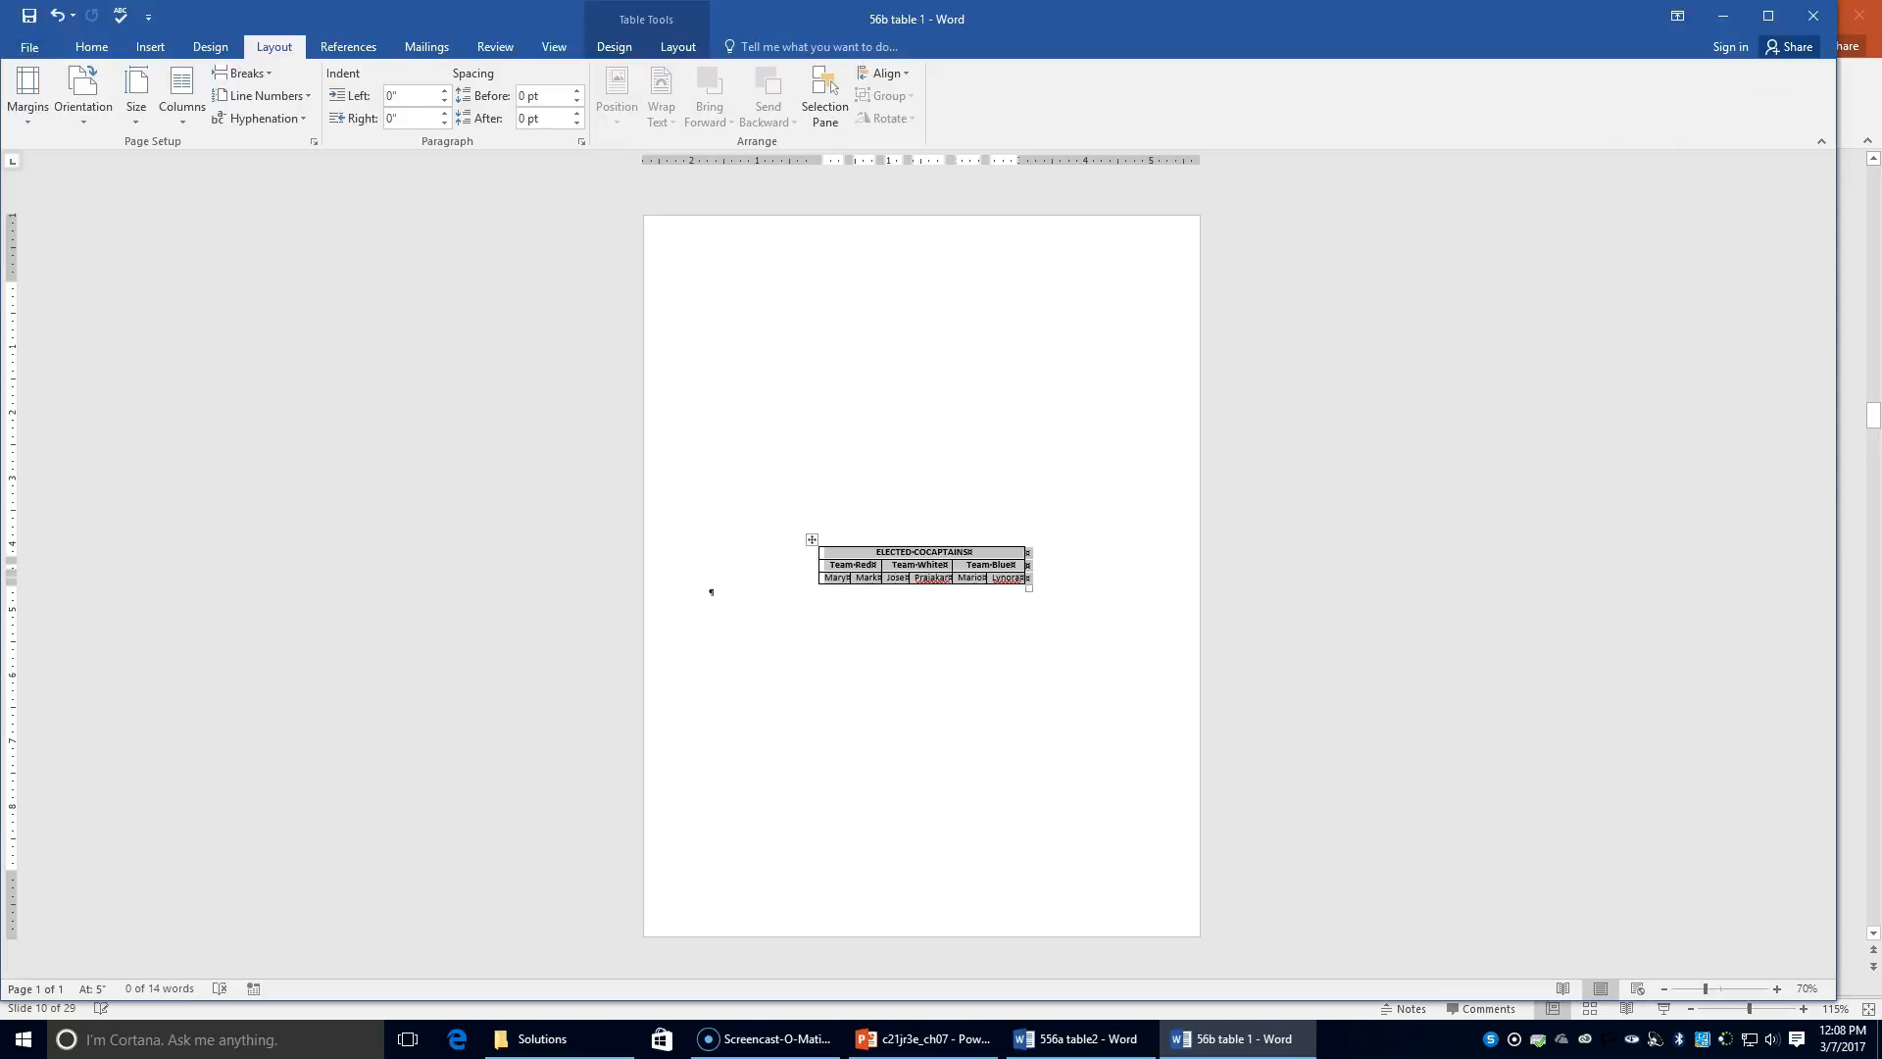
pyautogui.click(1825, 15)
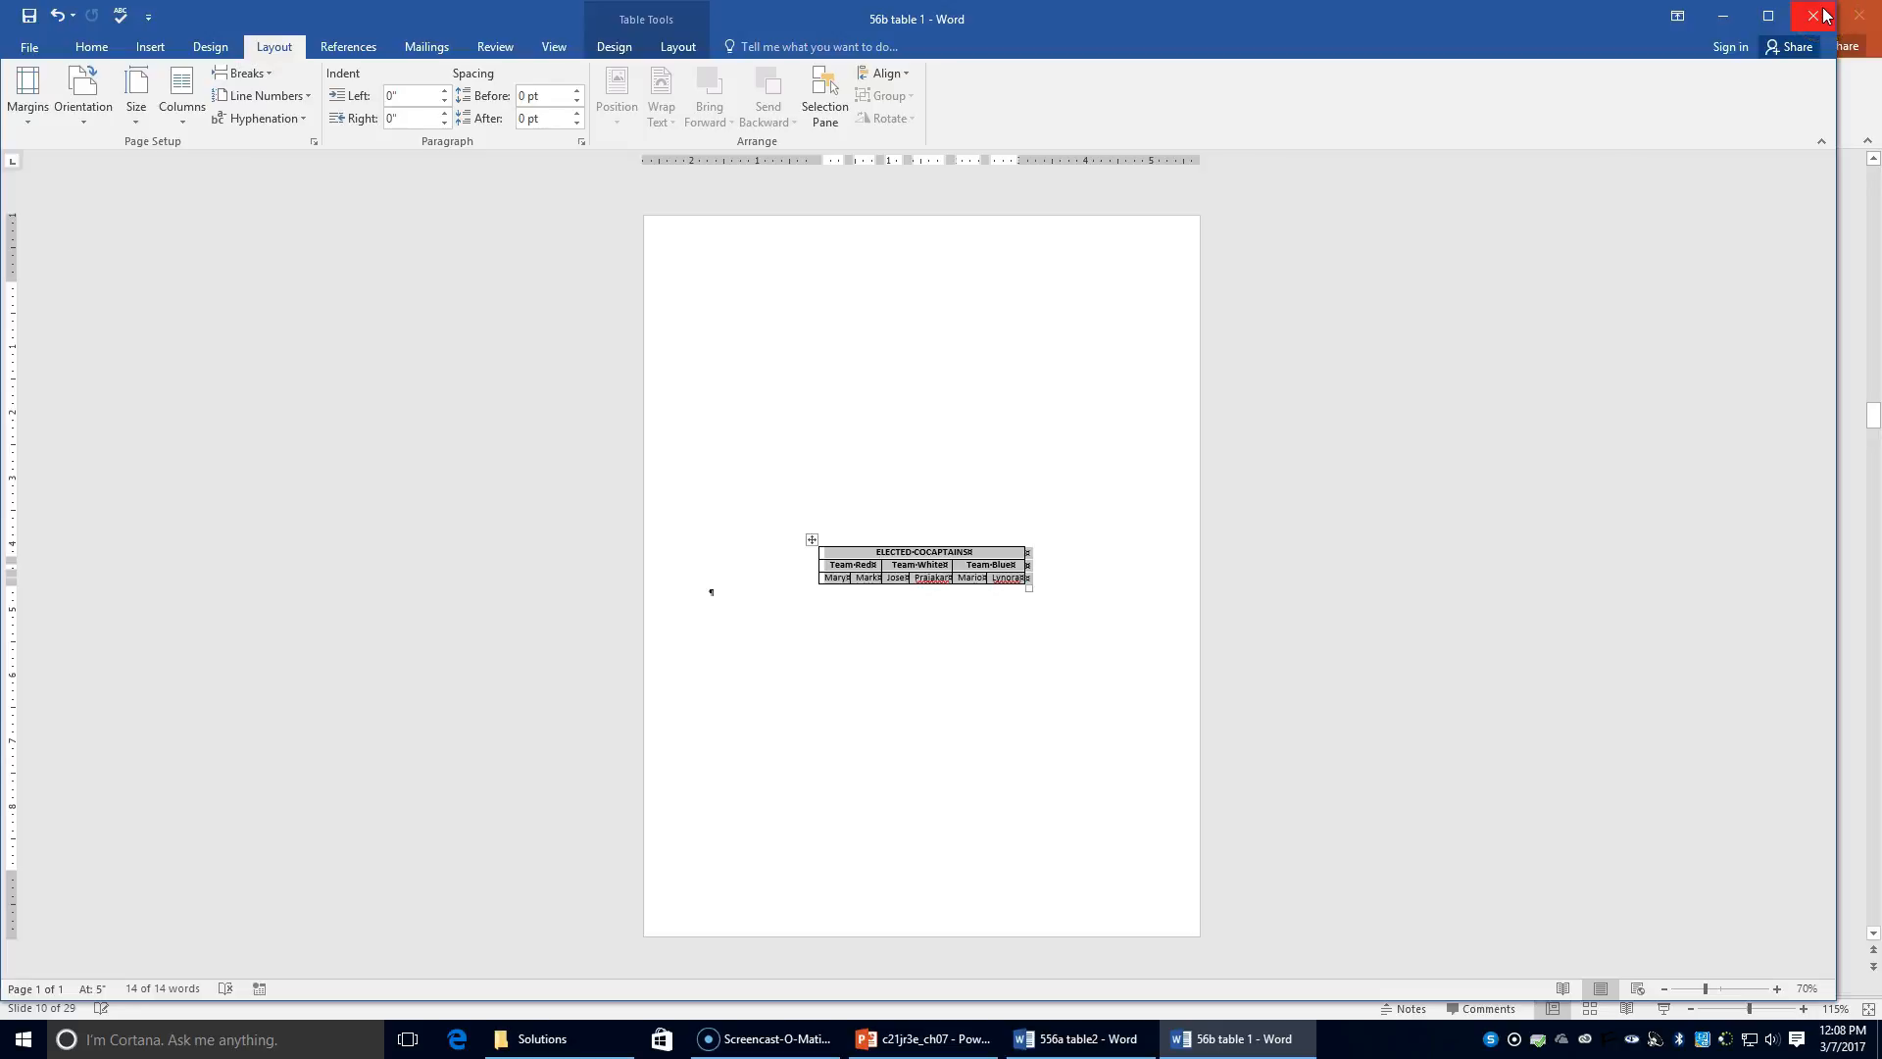
# Step: Close the remaining Word documents, including 556a table2
pyautogui.click(29, 46)
pyautogui.click(86, 391)
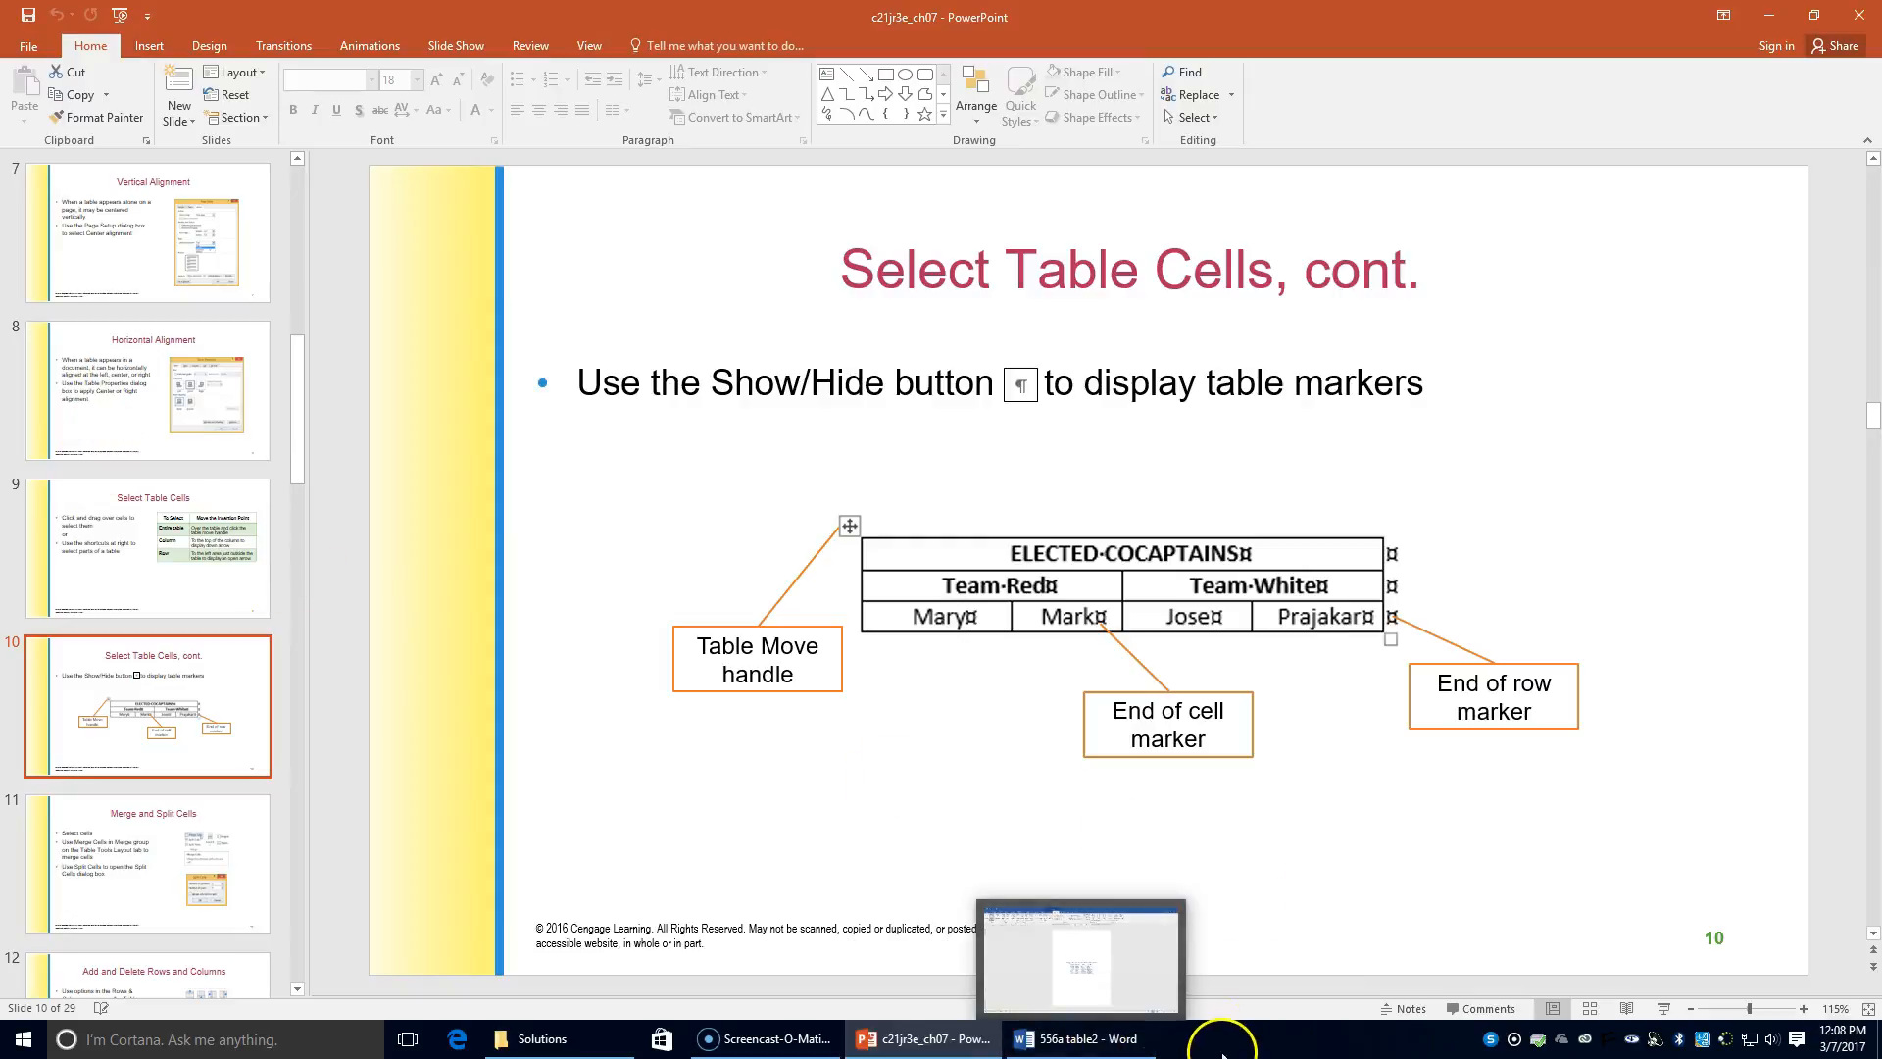
pyautogui.click(1111, 1045)
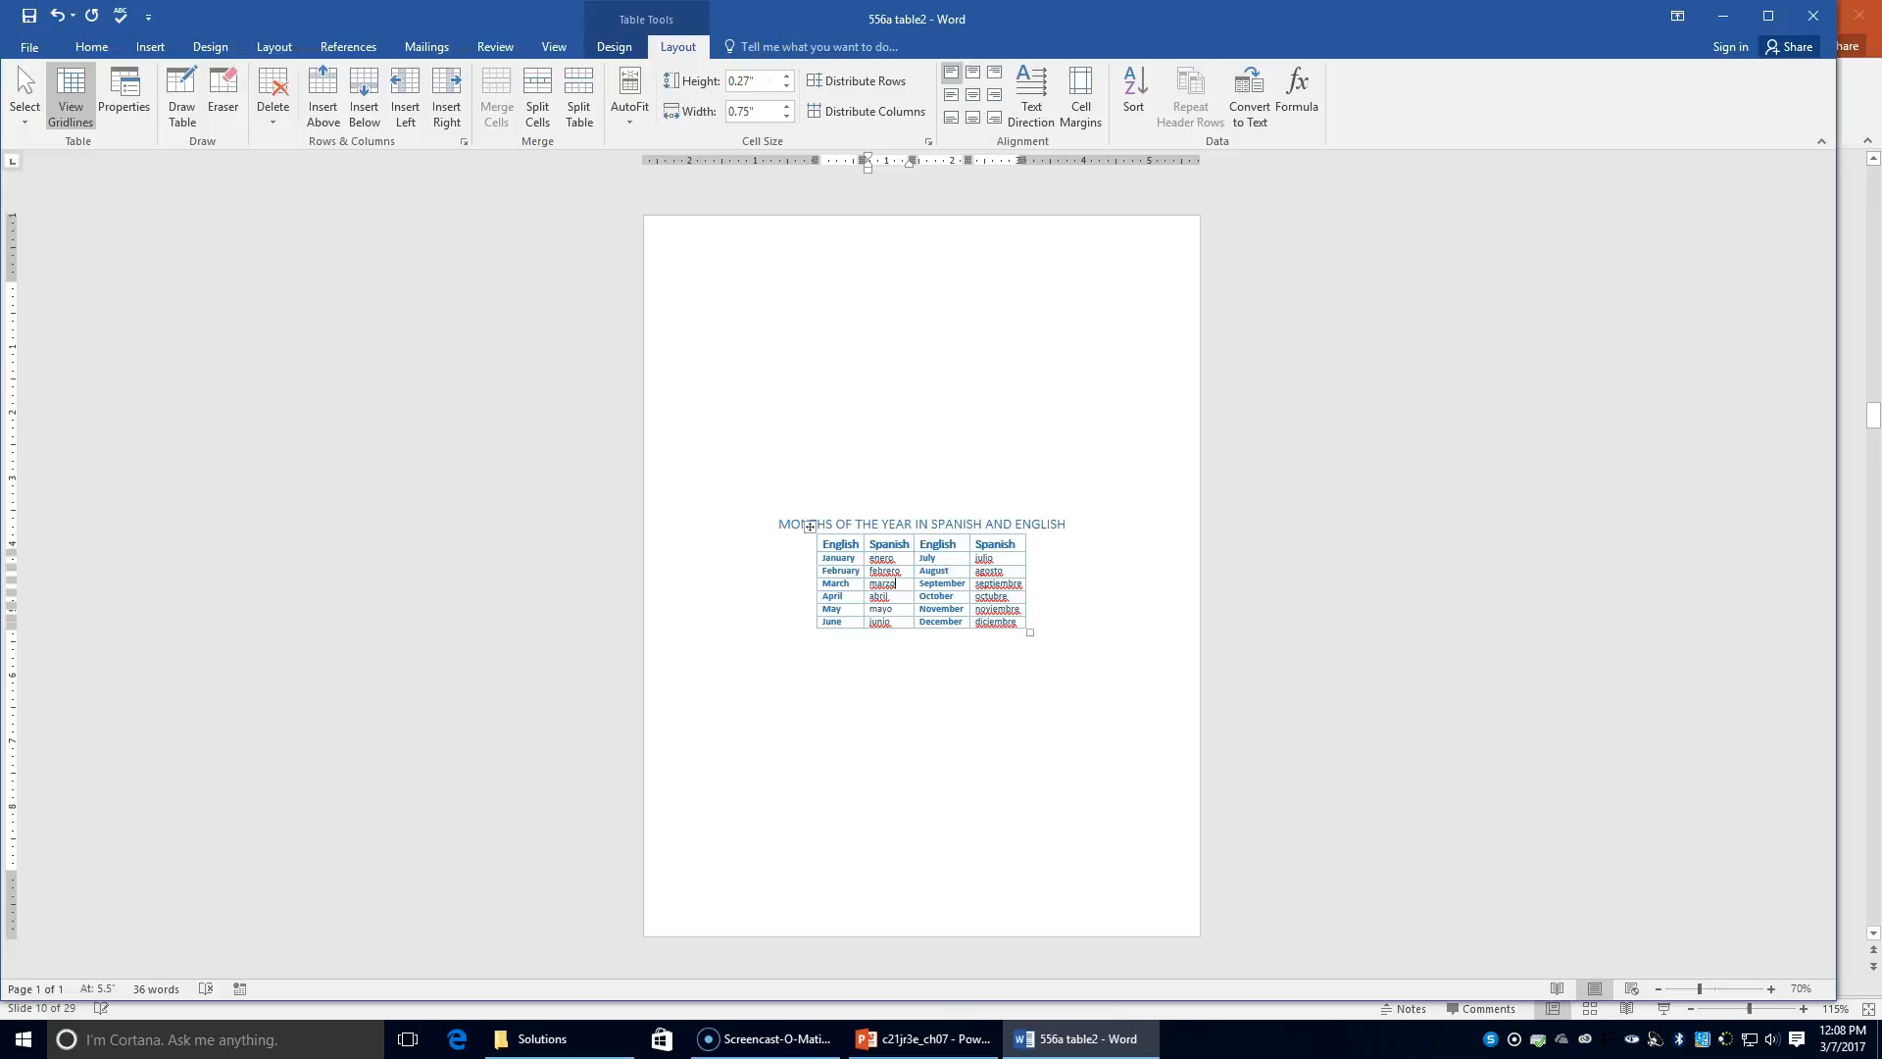
pyautogui.click(1812, 15)
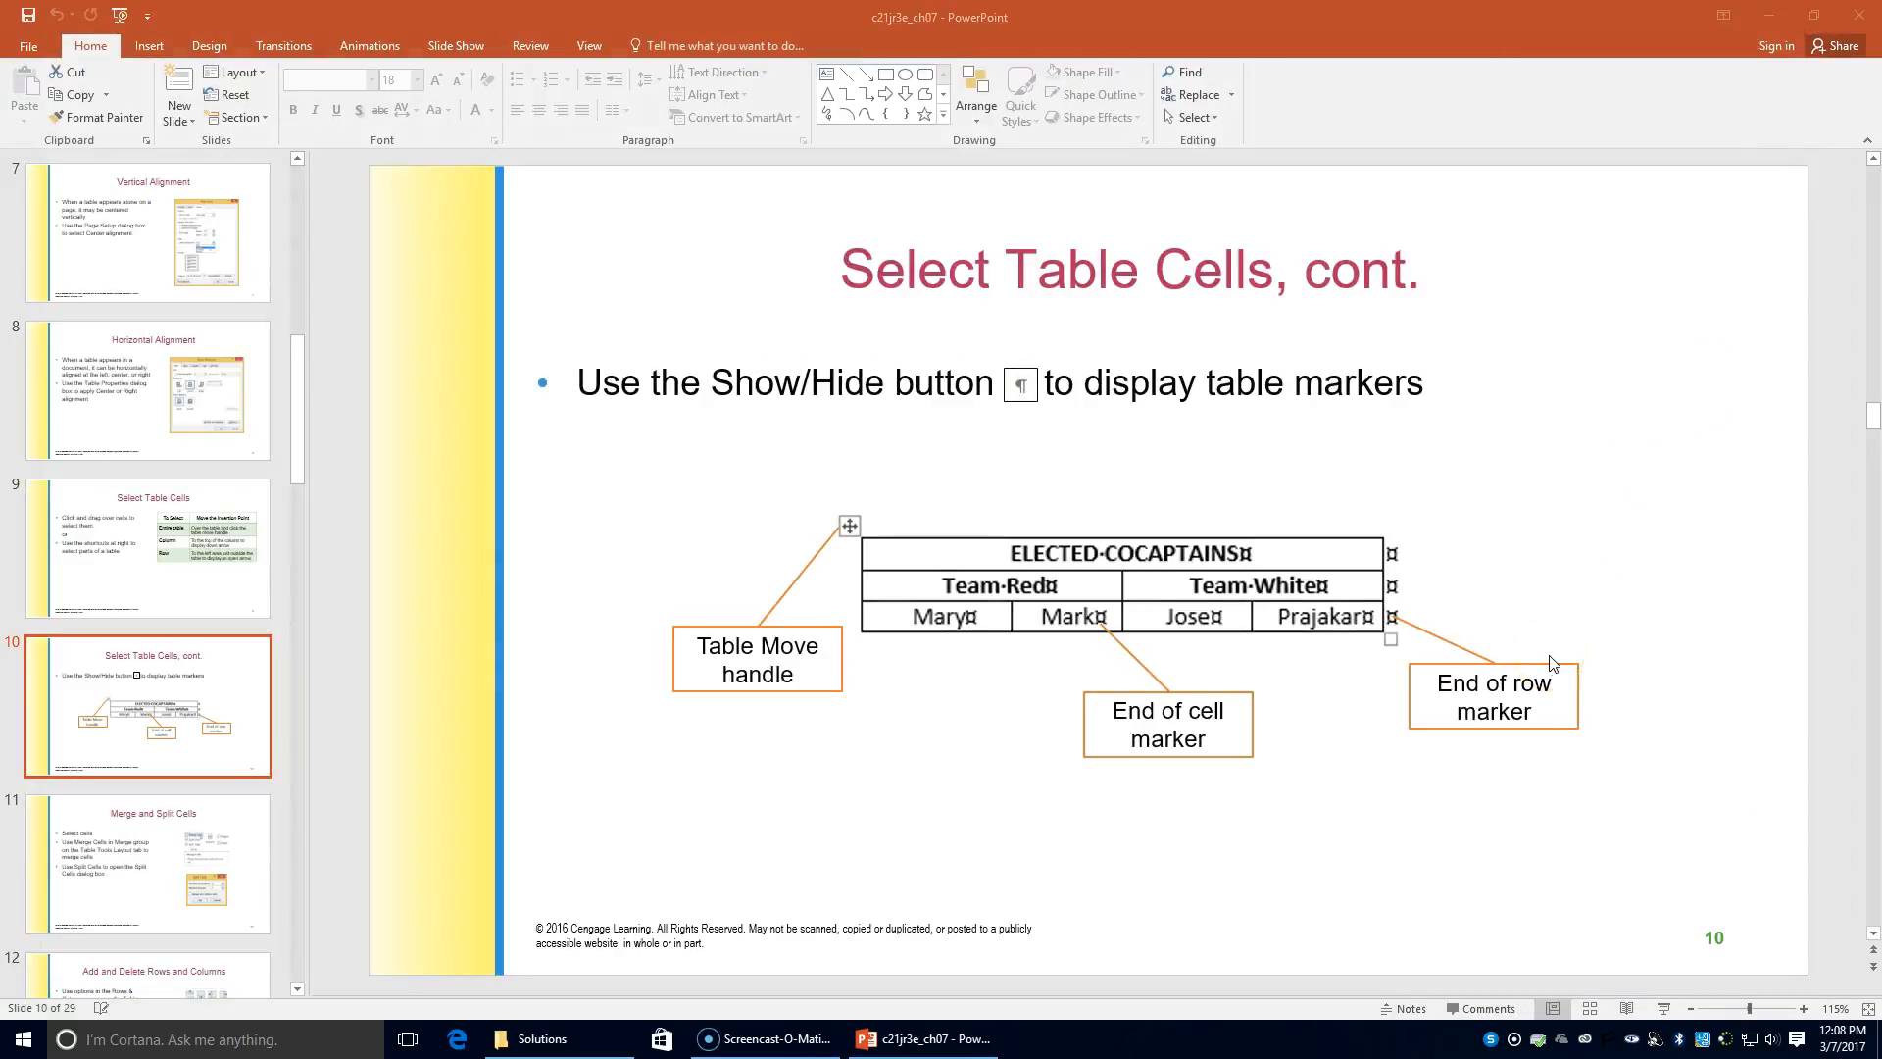
# Step: Launch Word from the Windows search and start a new blank document
pyautogui.click(306, 1037)
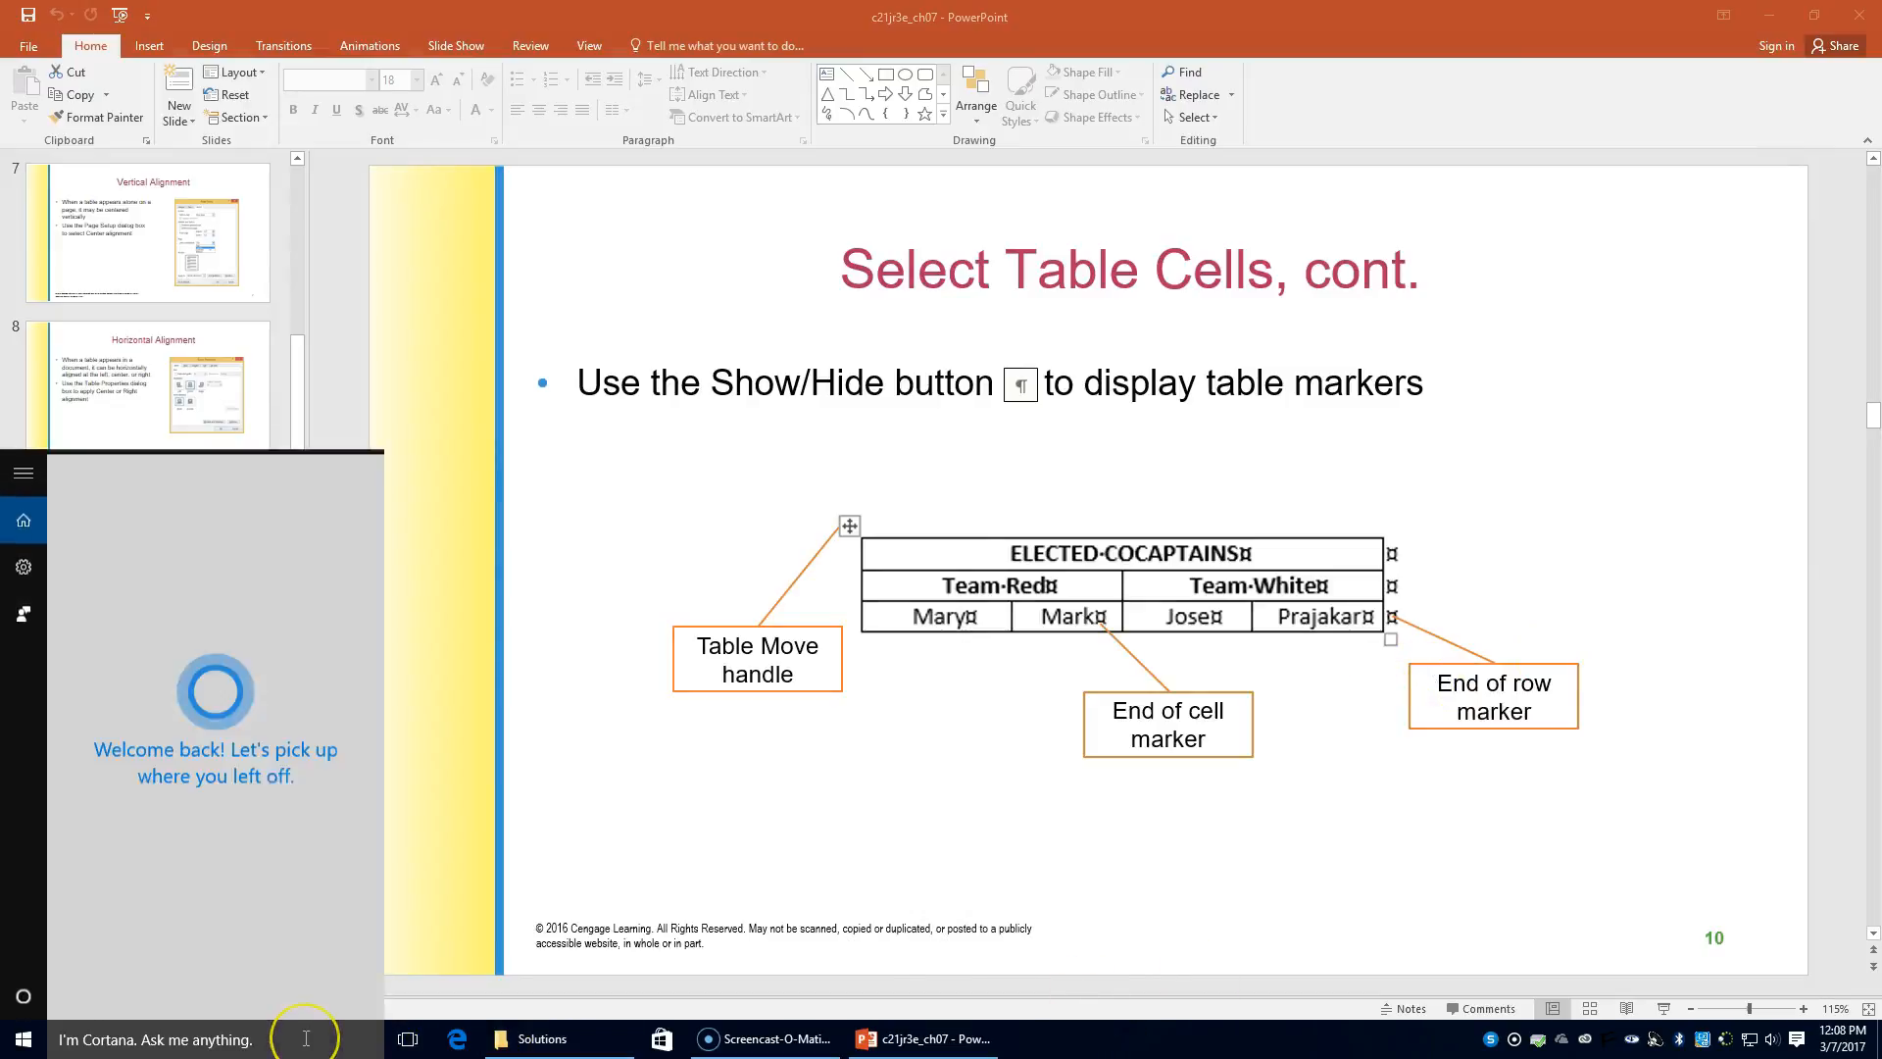
pyautogui.write('word')
pyautogui.press('Return')
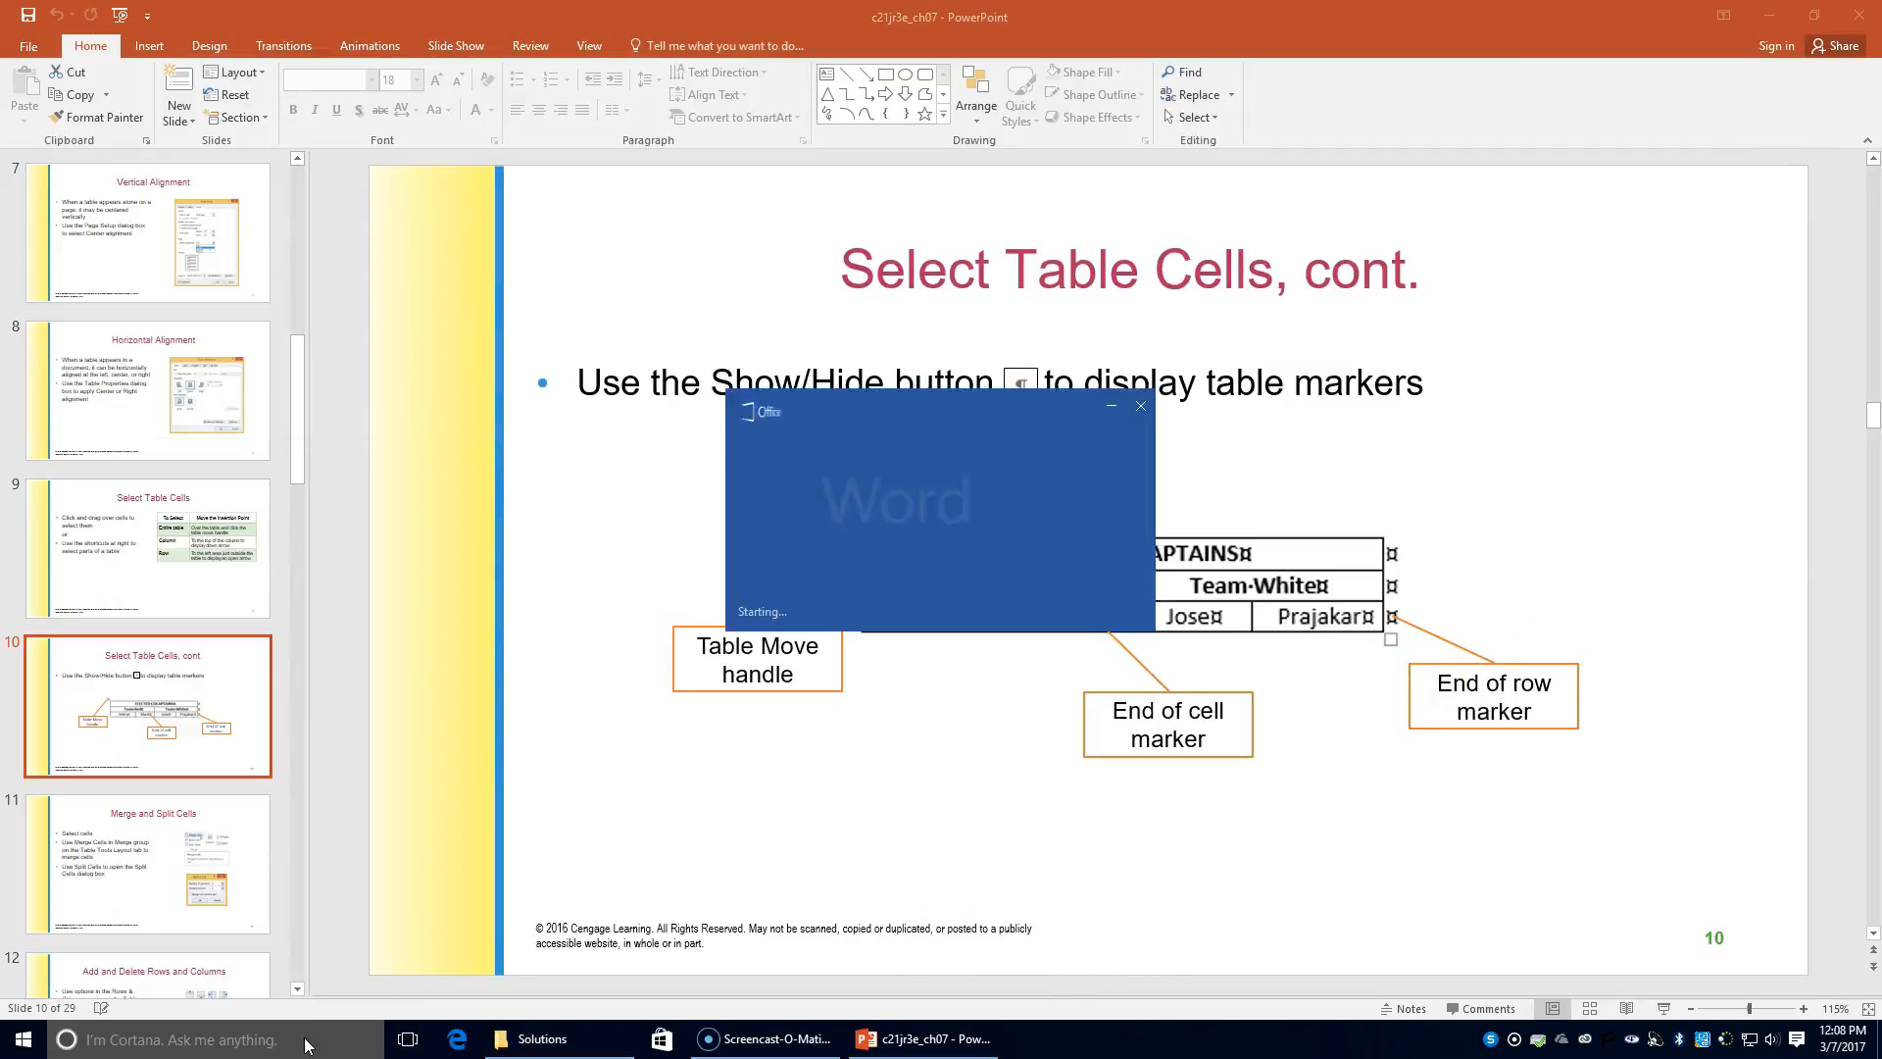
pyautogui.click(672, 207)
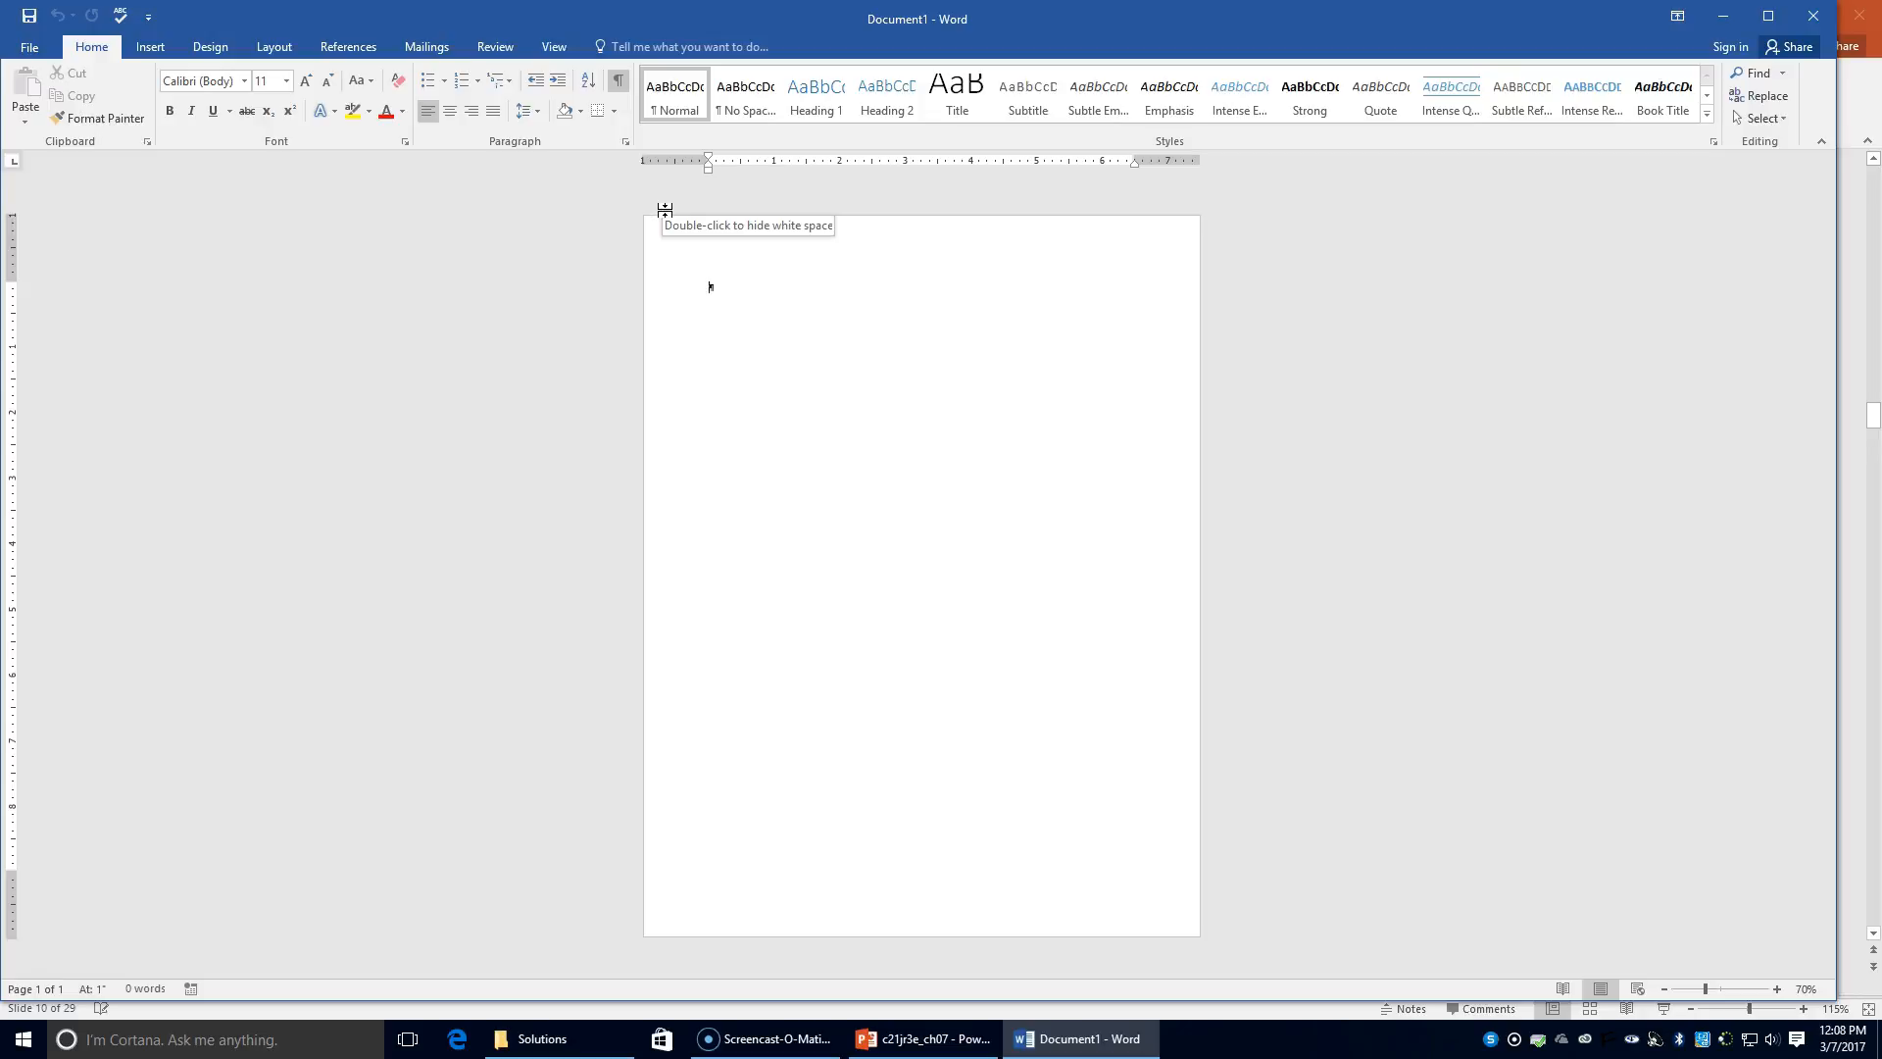
pyautogui.click(157, 46)
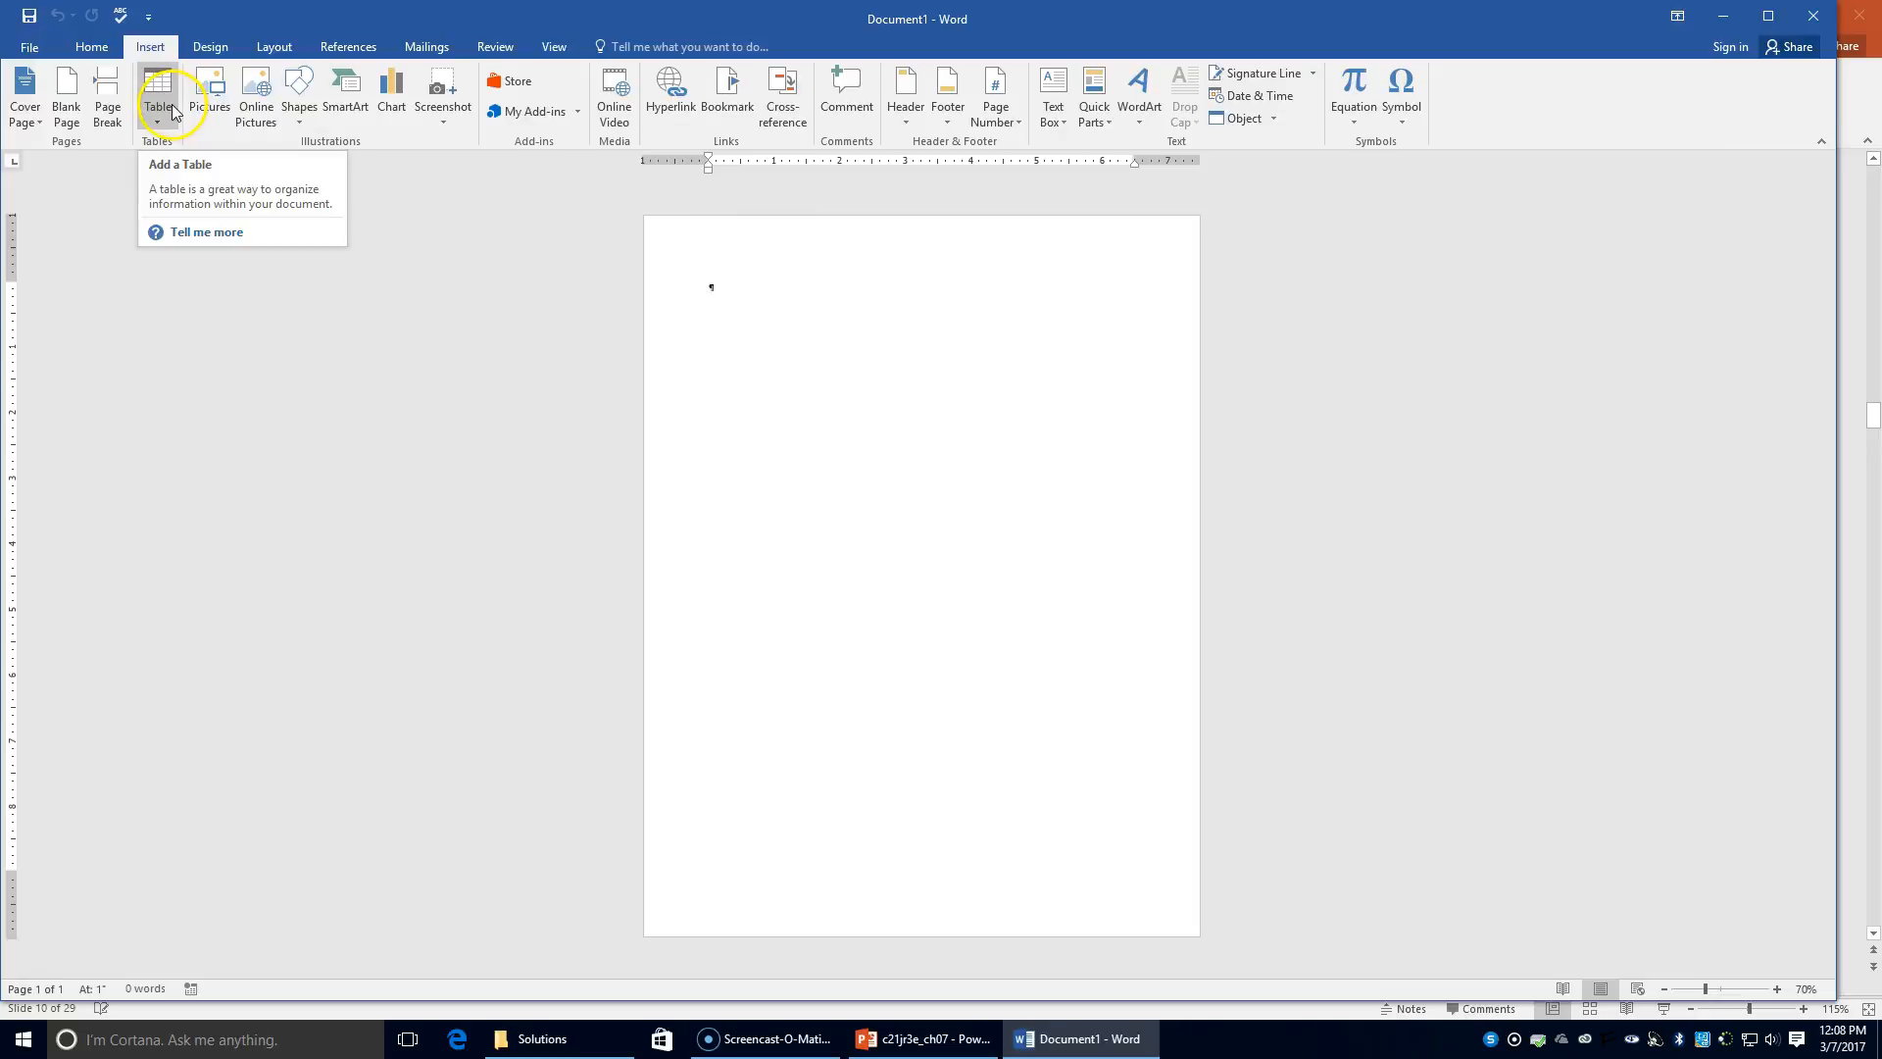
# Step: Insert a 4-column, 5-row table and zoom in on it
pyautogui.click(173, 104)
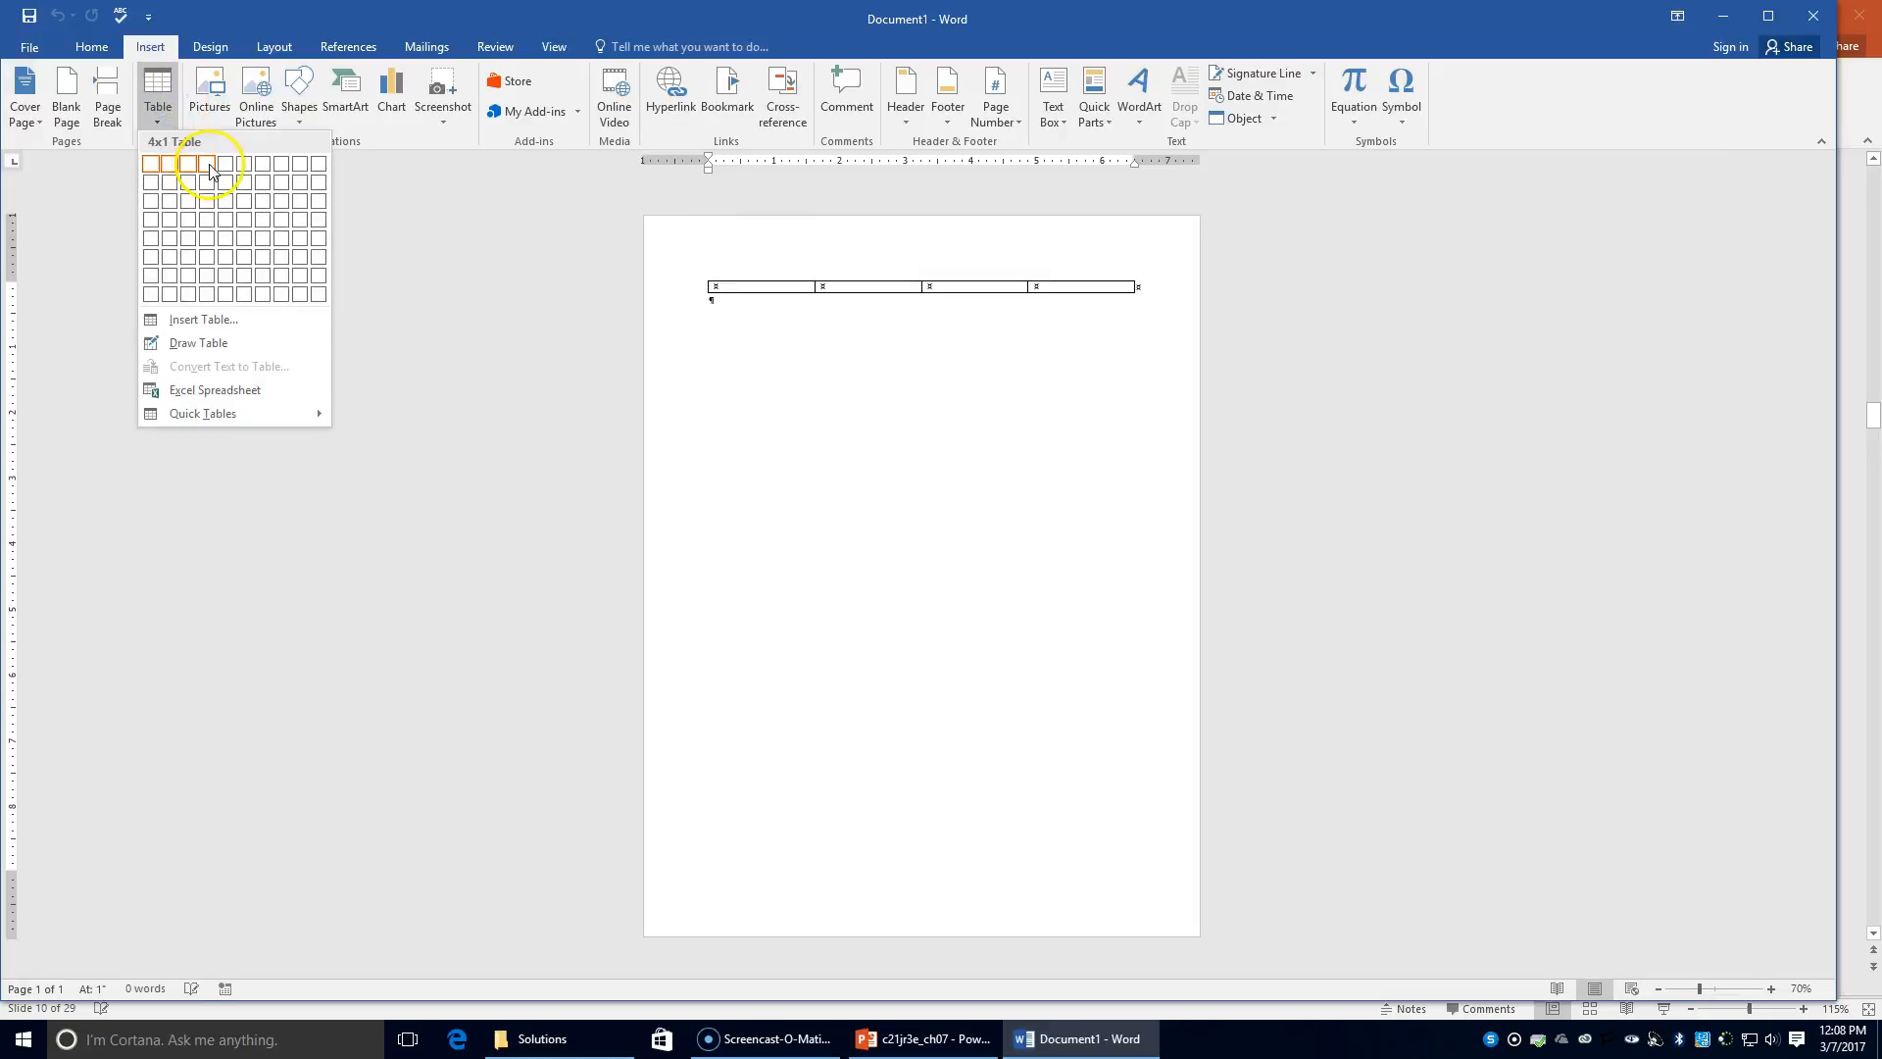
pyautogui.click(201, 237)
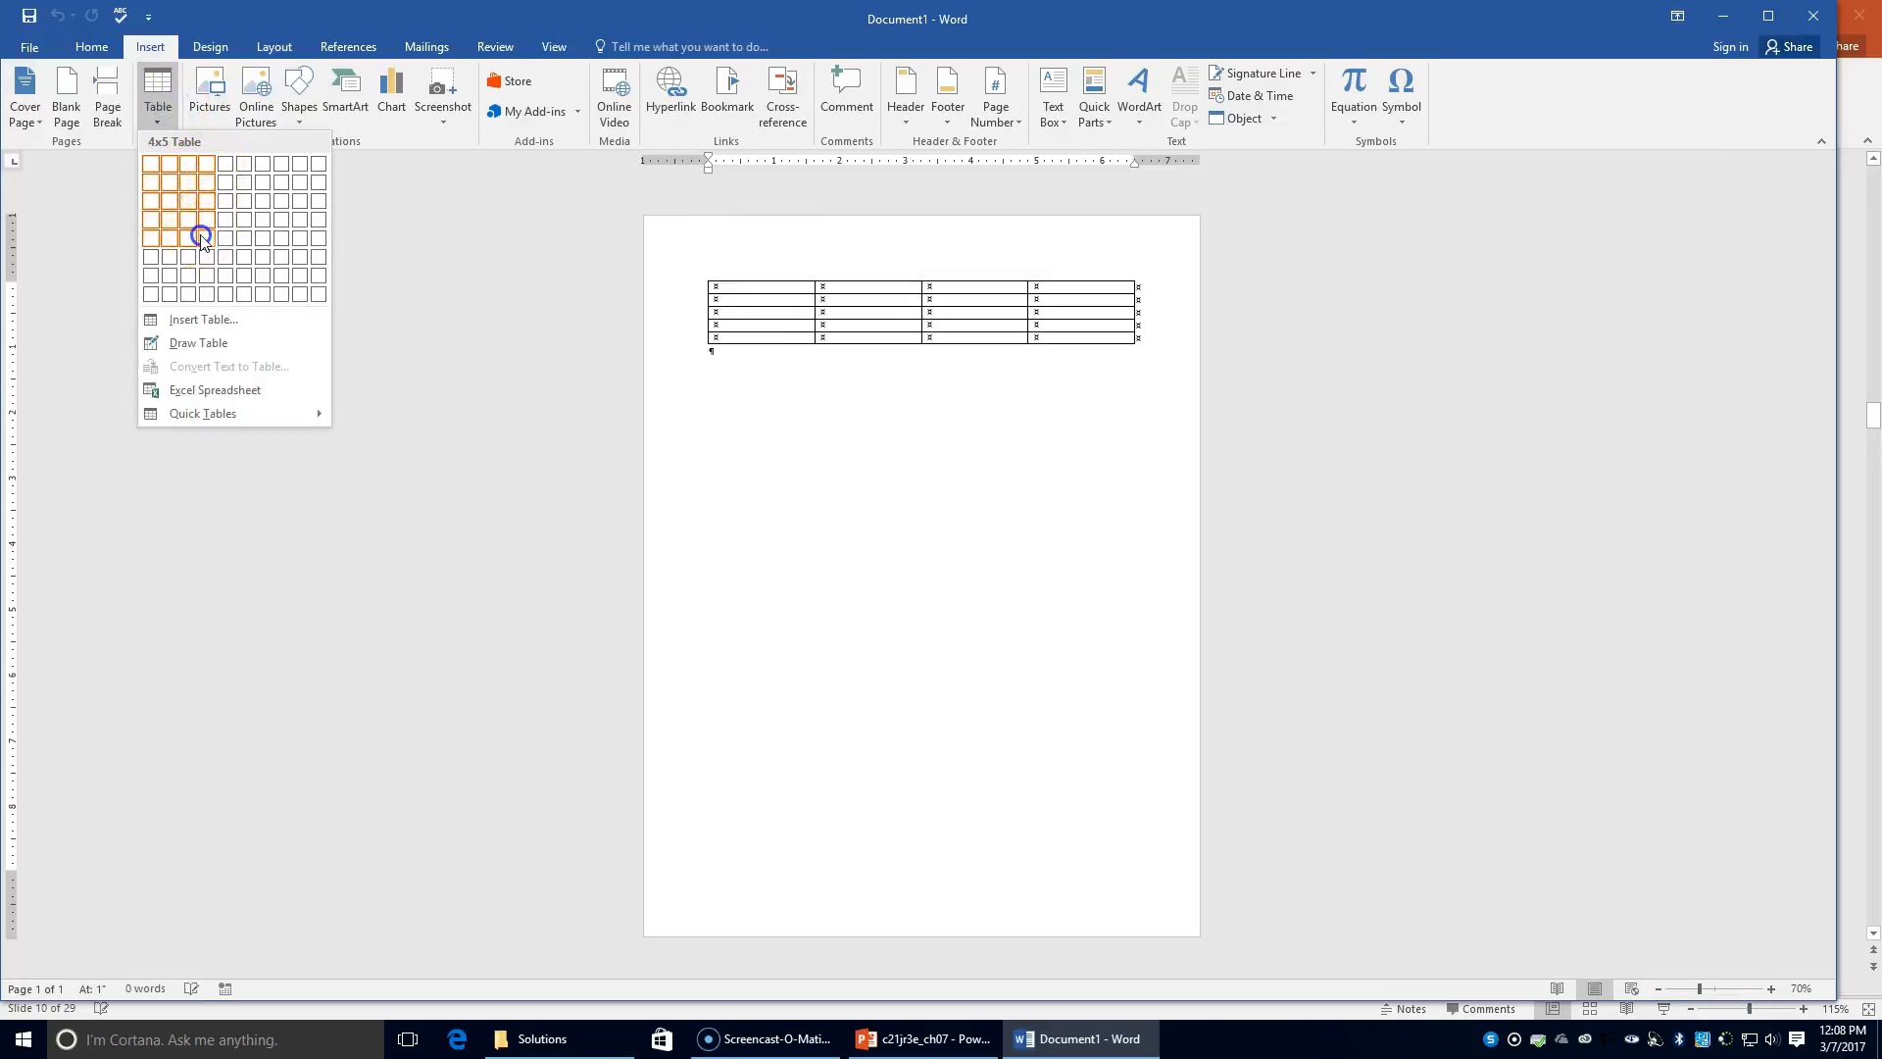
pyautogui.click(1771, 988)
pyautogui.click(1771, 988)
pyautogui.click(1770, 989)
pyautogui.click(1771, 988)
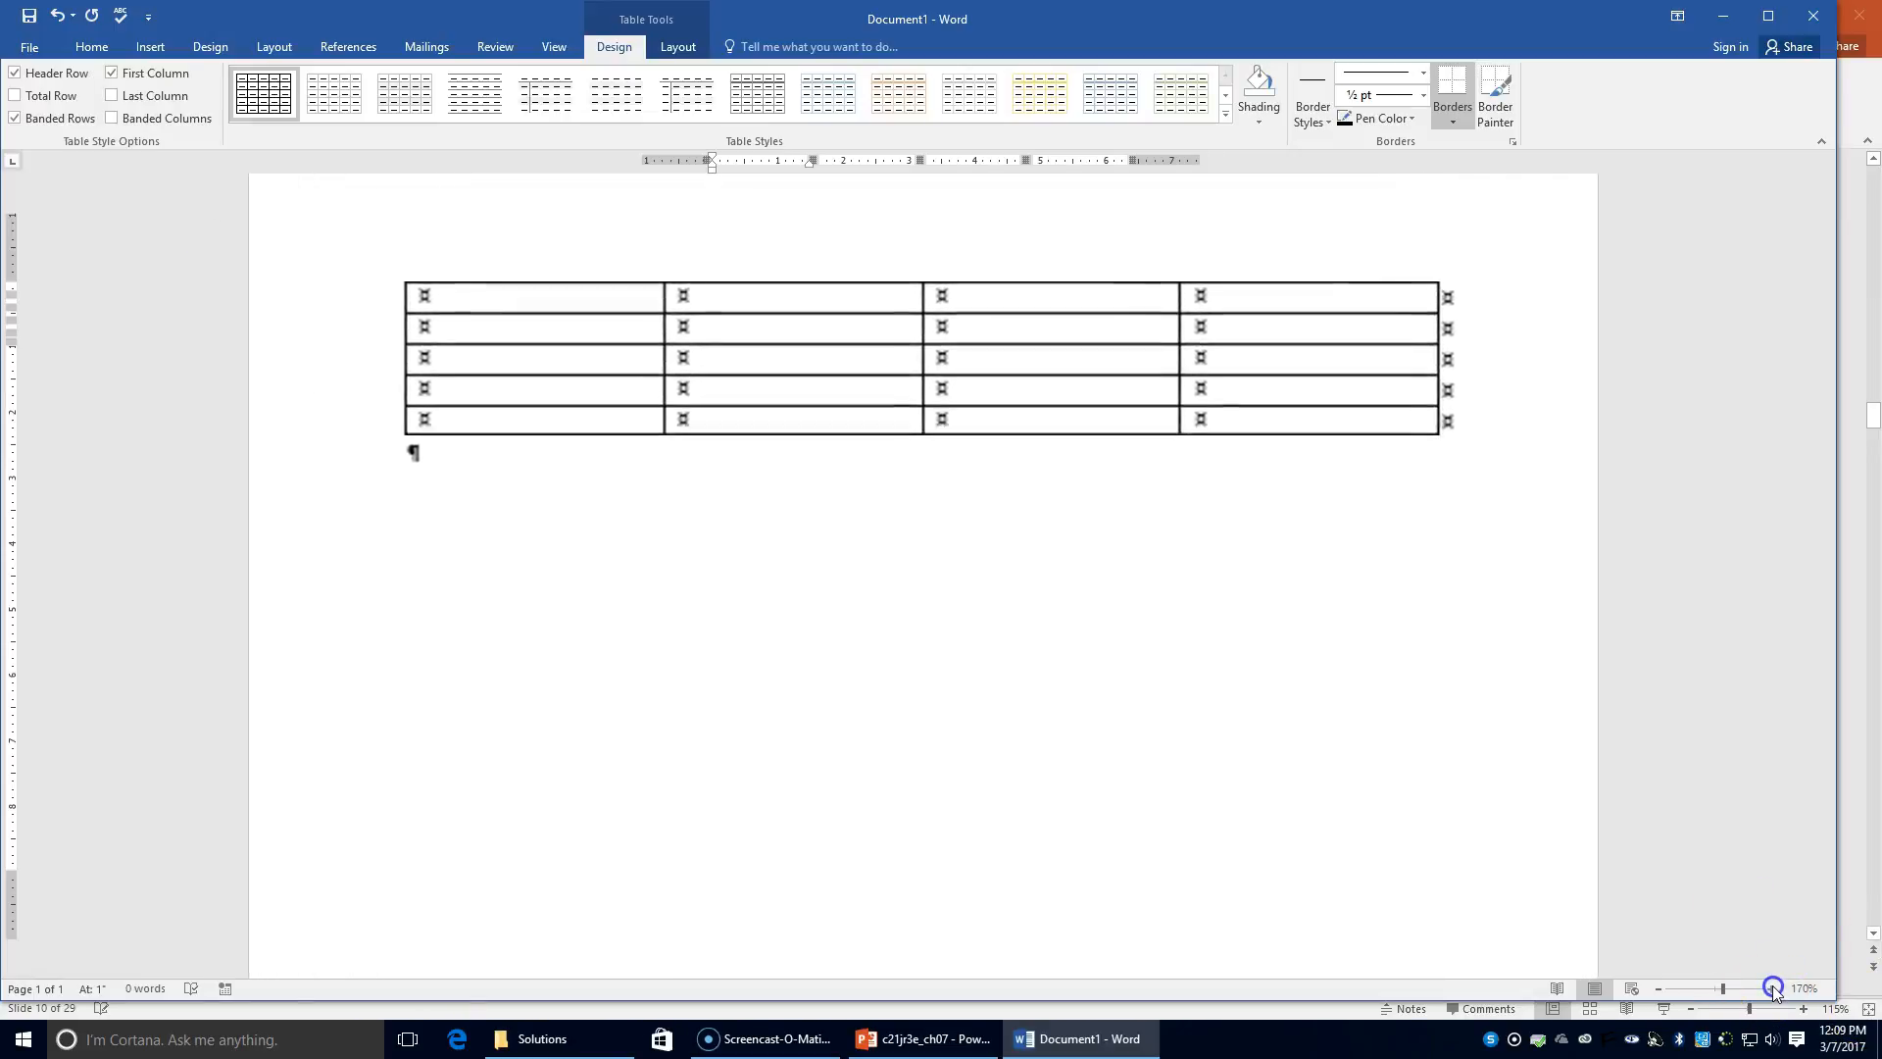
pyautogui.click(1772, 988)
pyautogui.click(1772, 988)
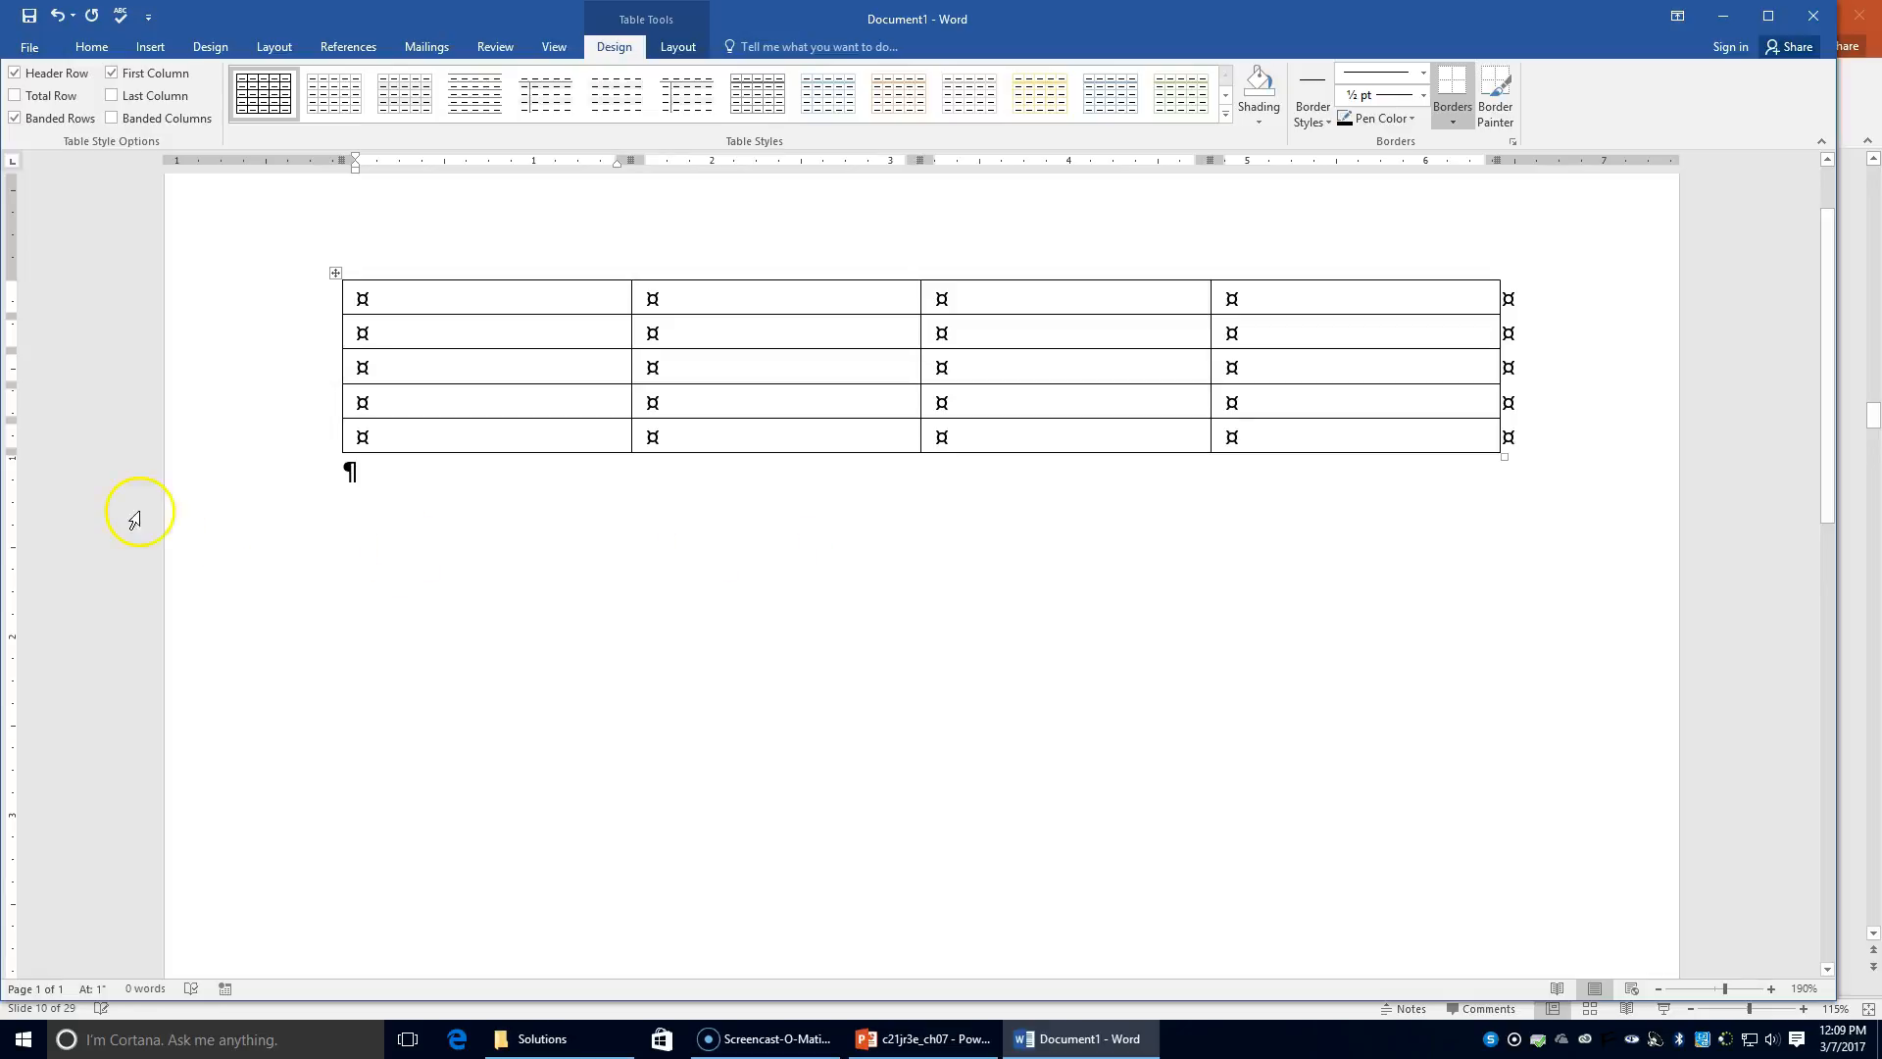
pyautogui.click(329, 299)
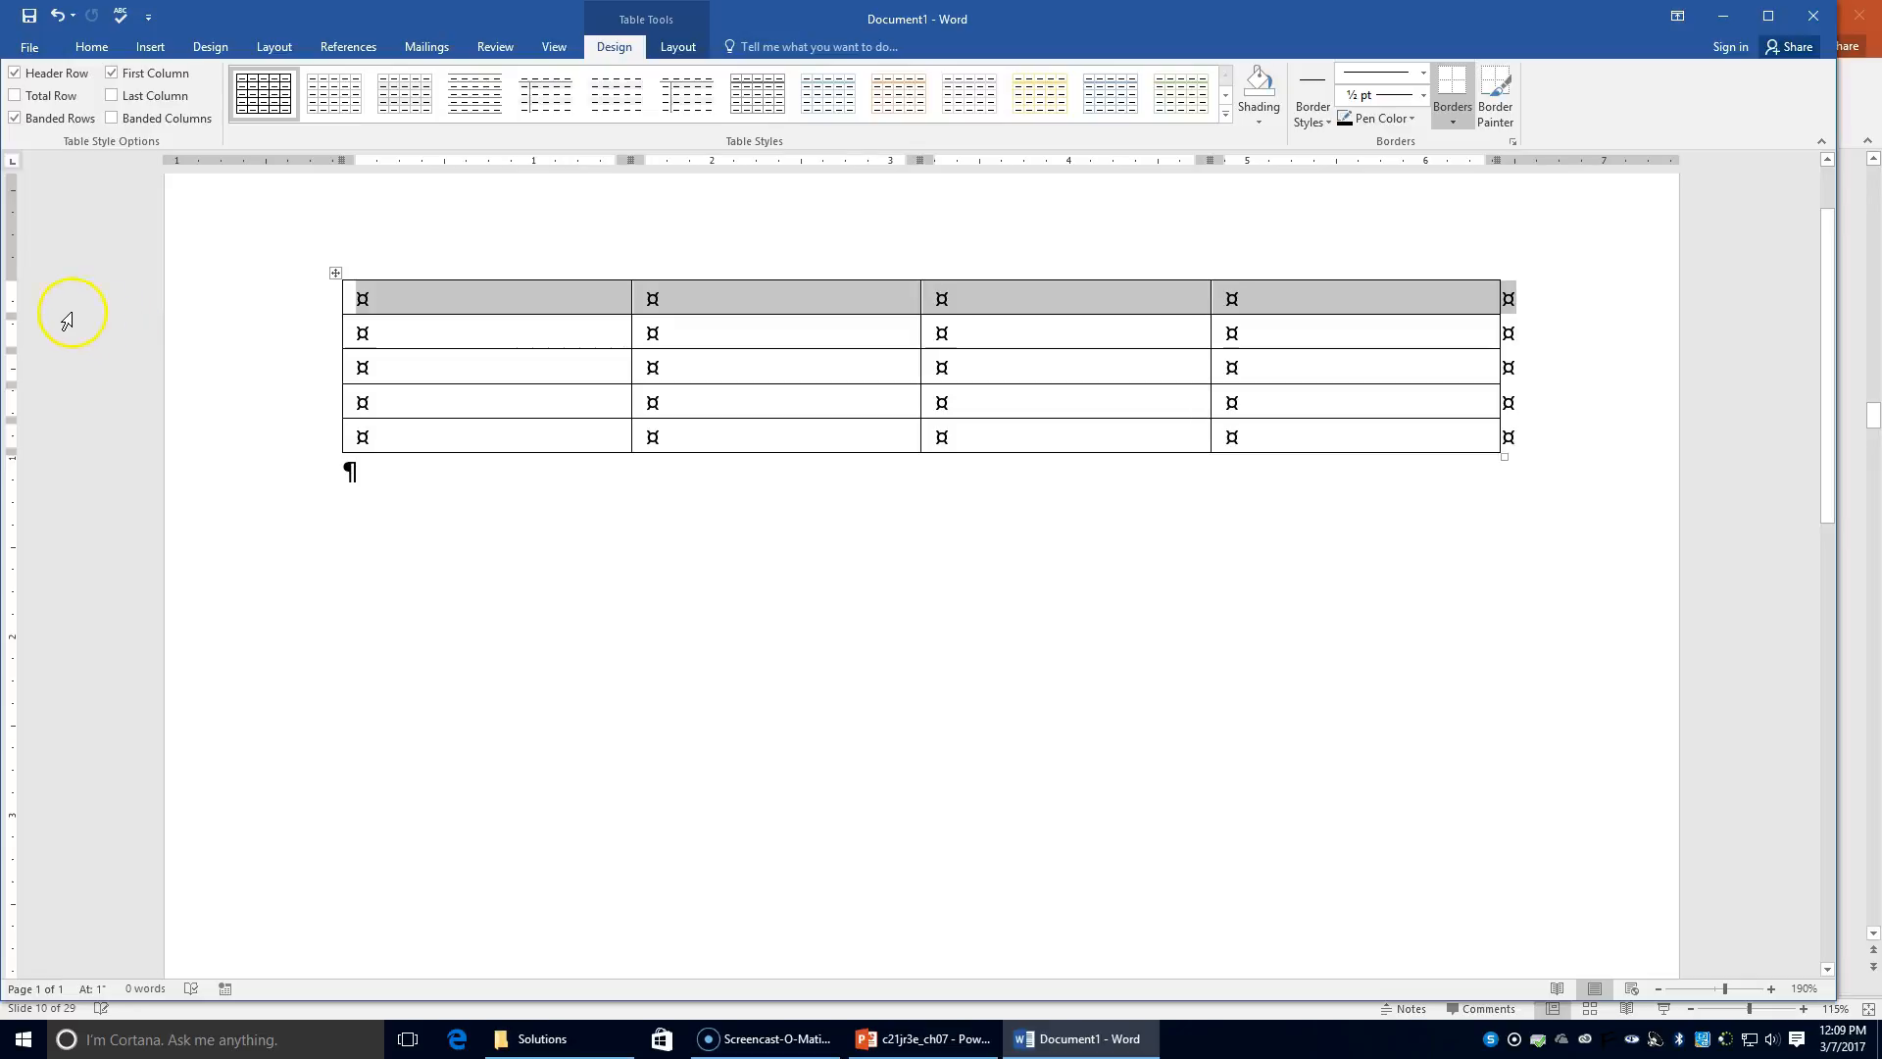
# Step: Merge the table's top row into one single cell
pyautogui.click(91, 46)
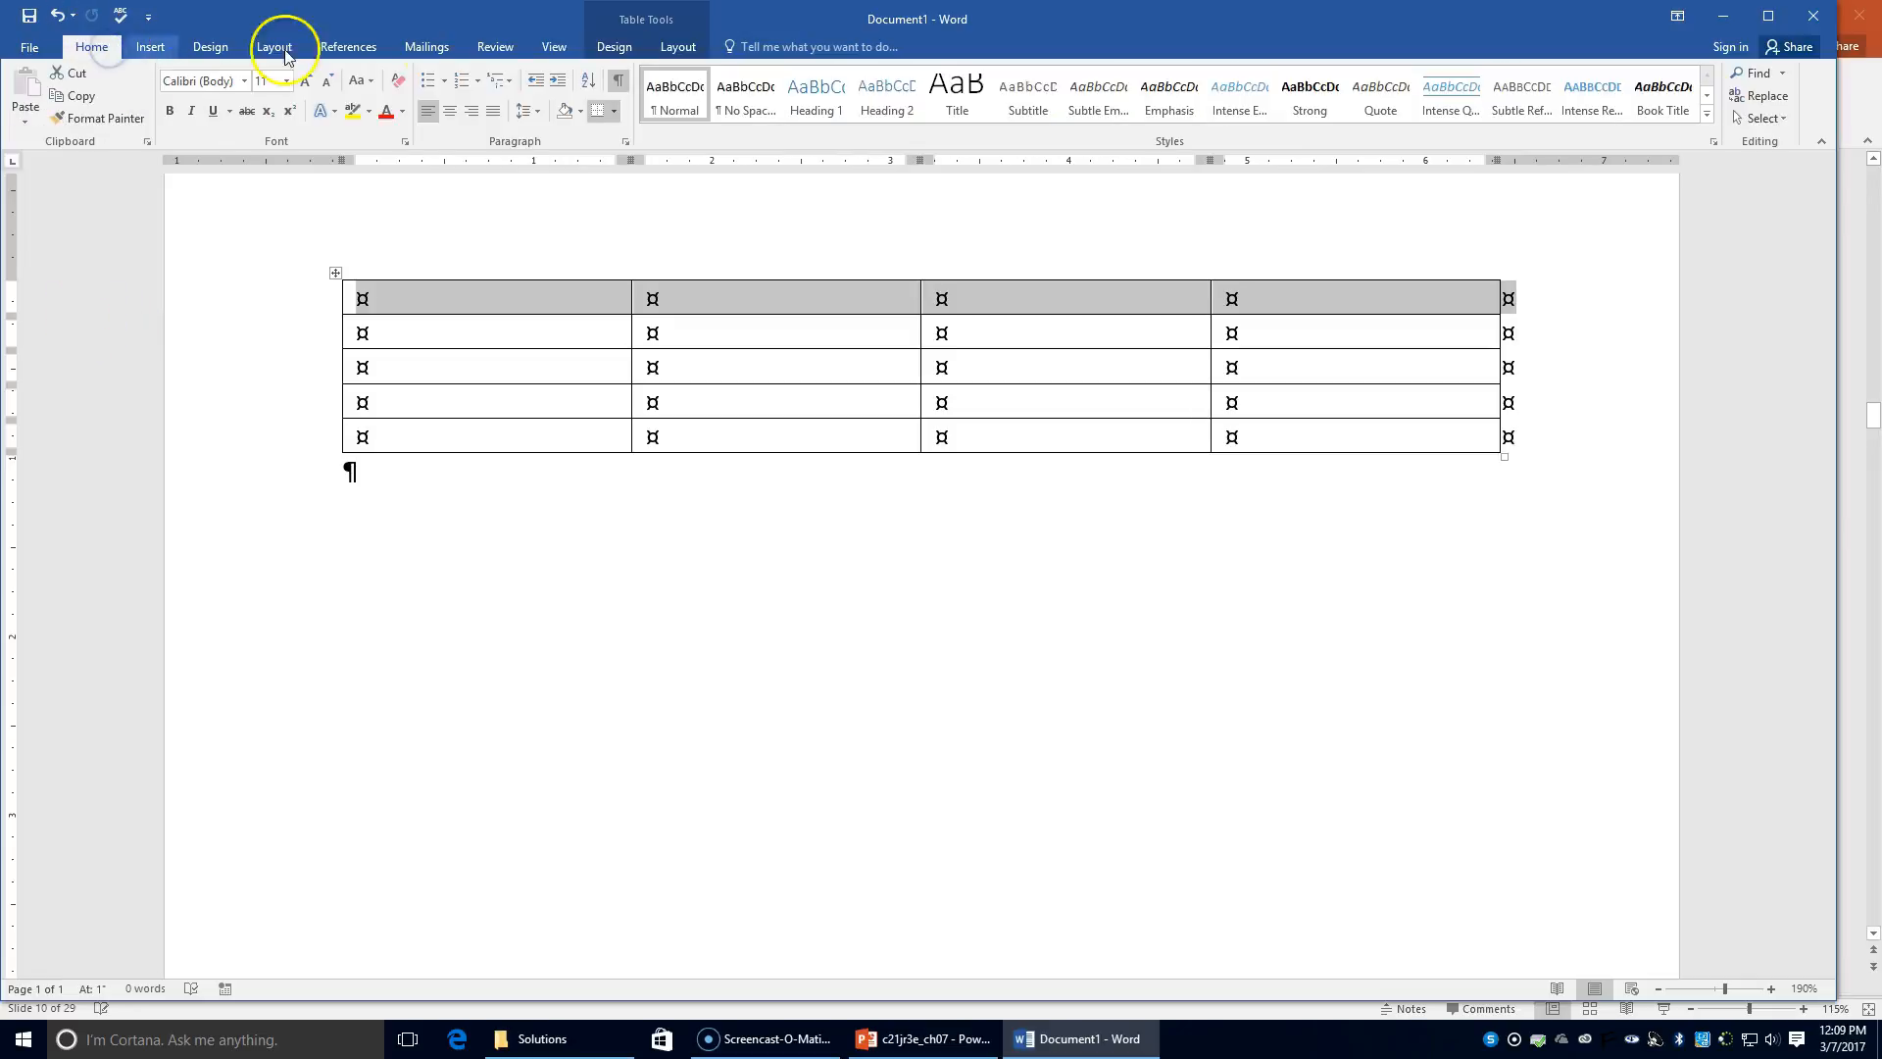
pyautogui.click(682, 46)
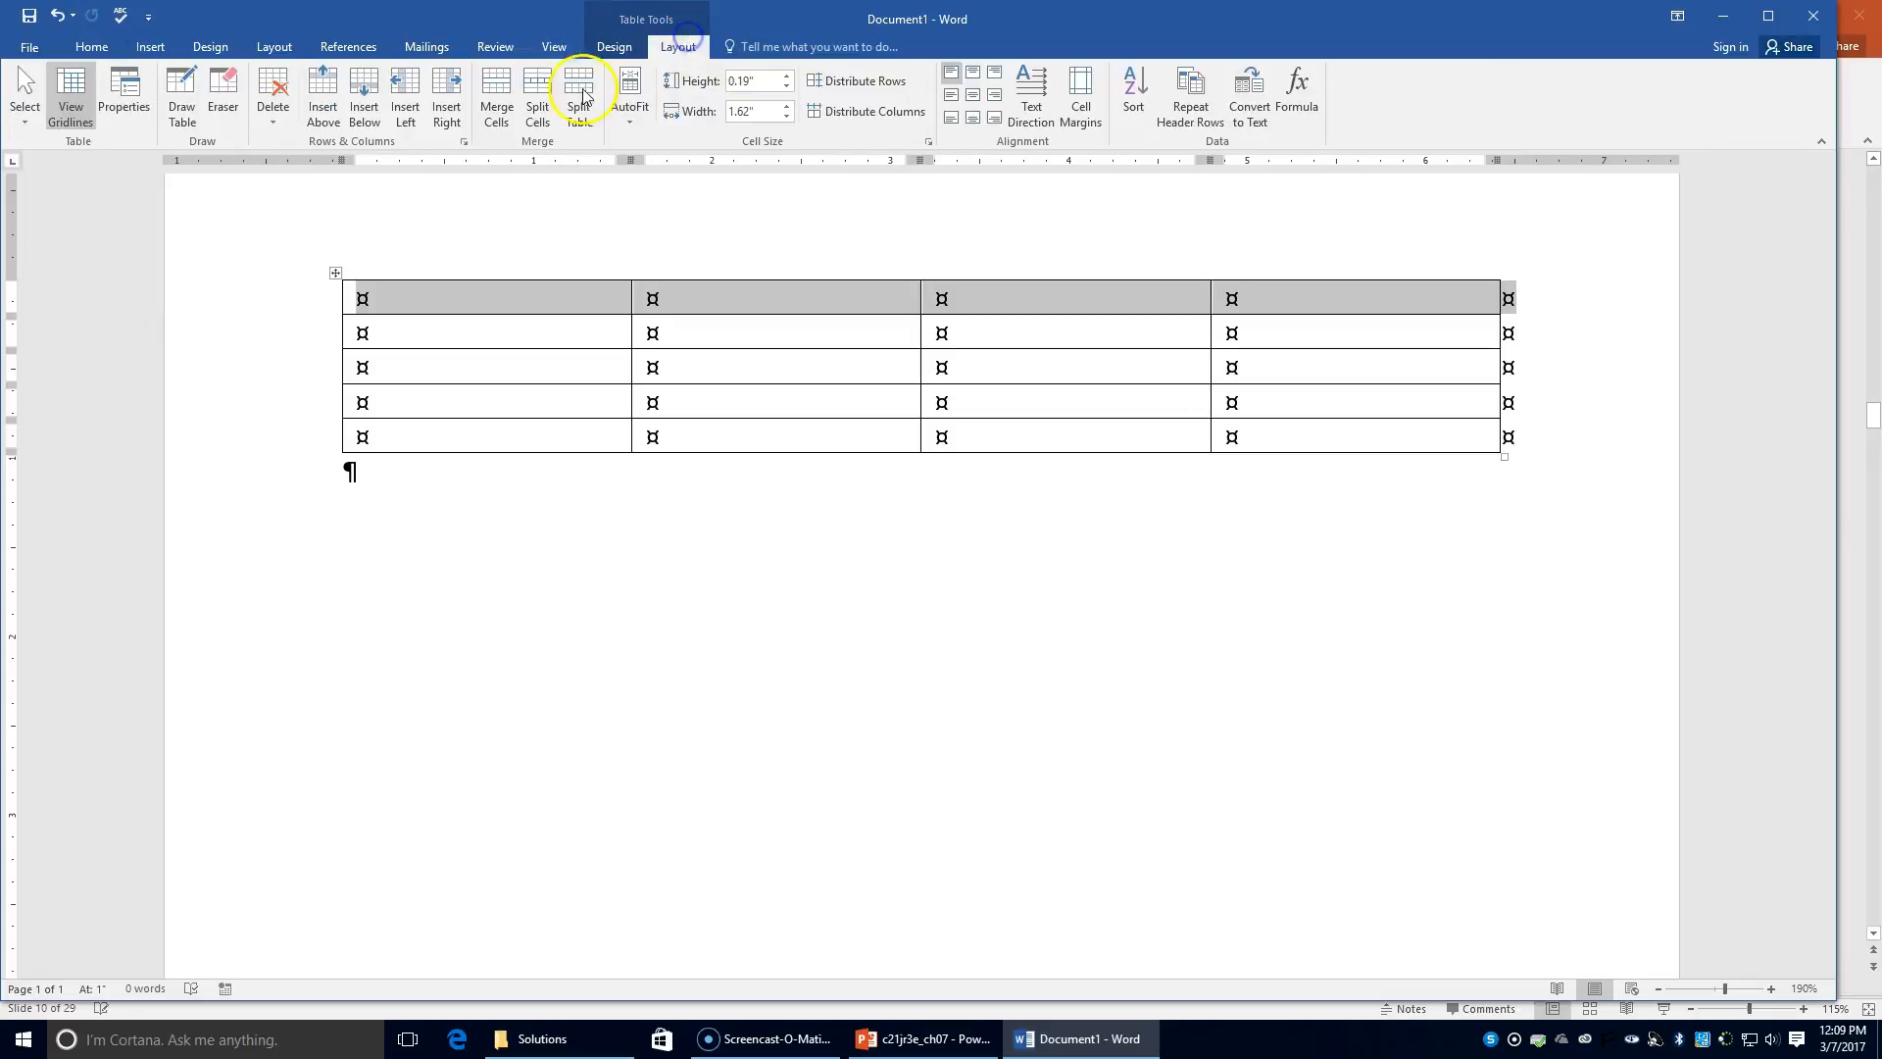
pyautogui.click(504, 112)
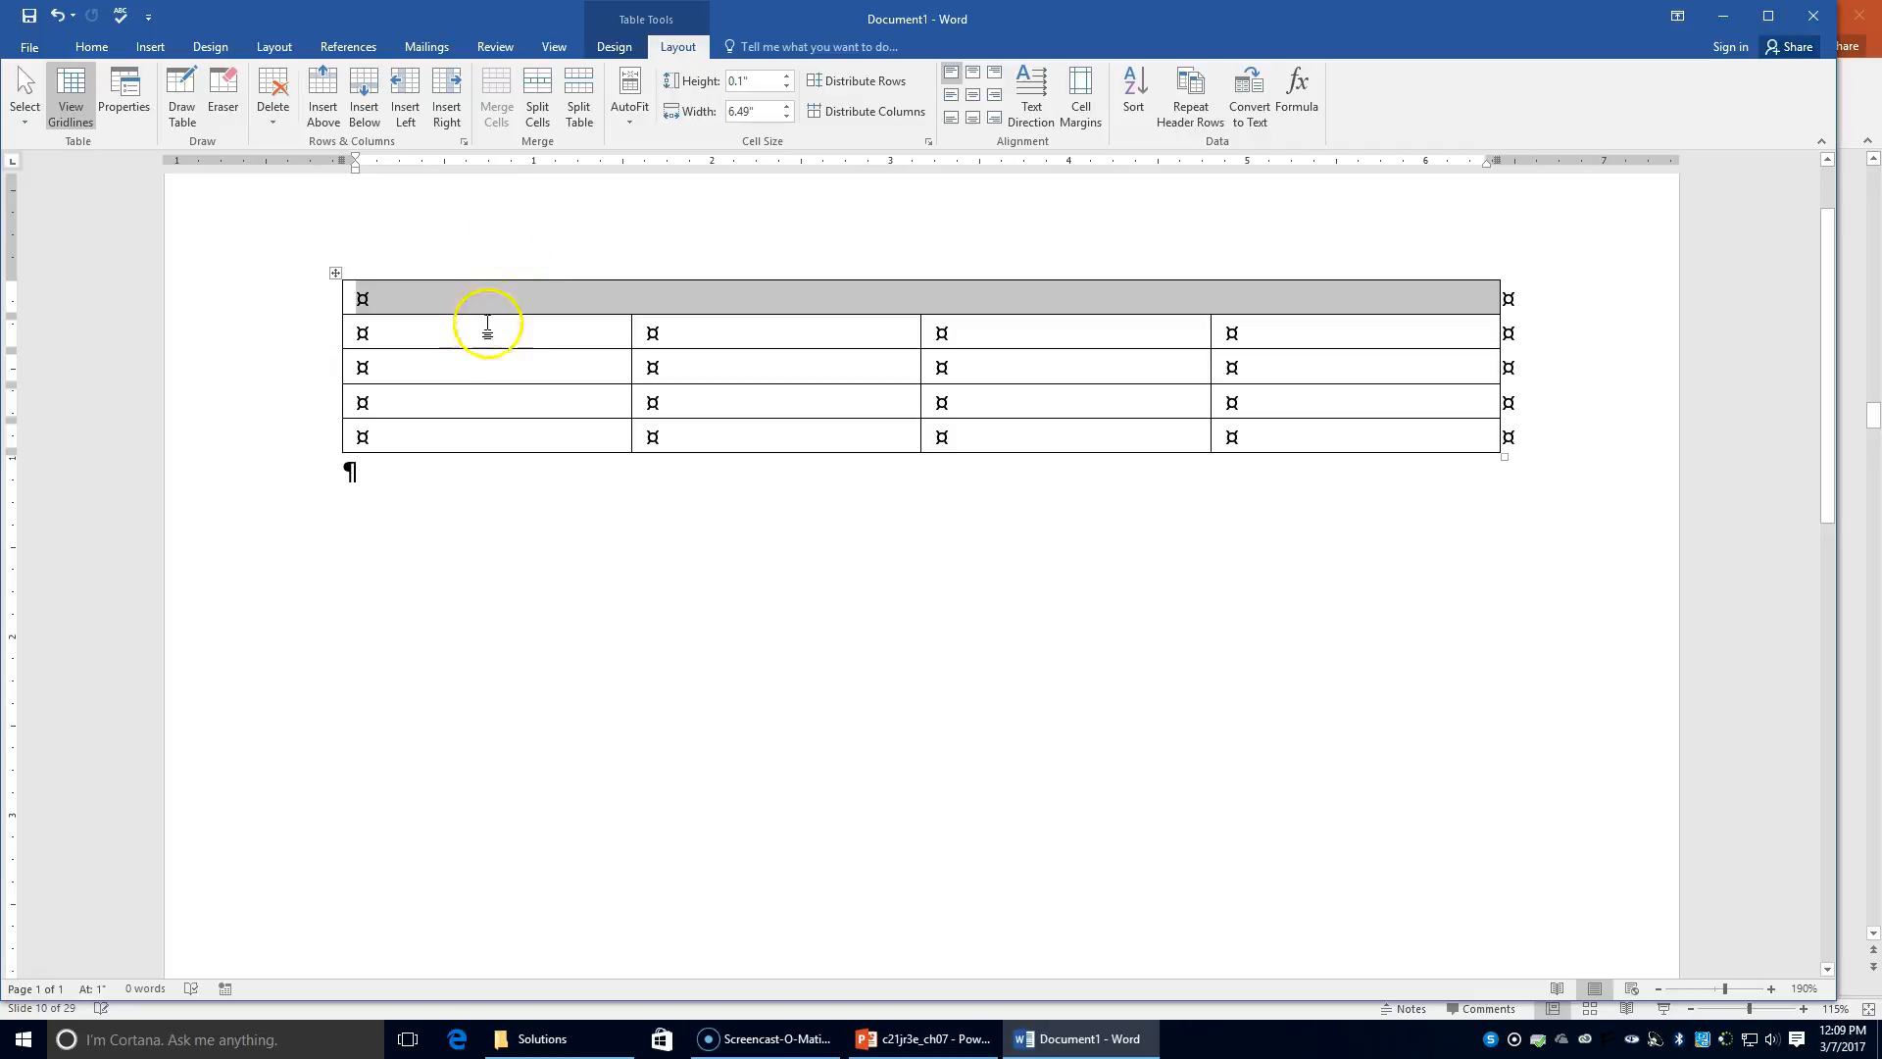
# Step: Merge the first column's cells in rows 2 to 5 into one tall cell
pyautogui.click(488, 251)
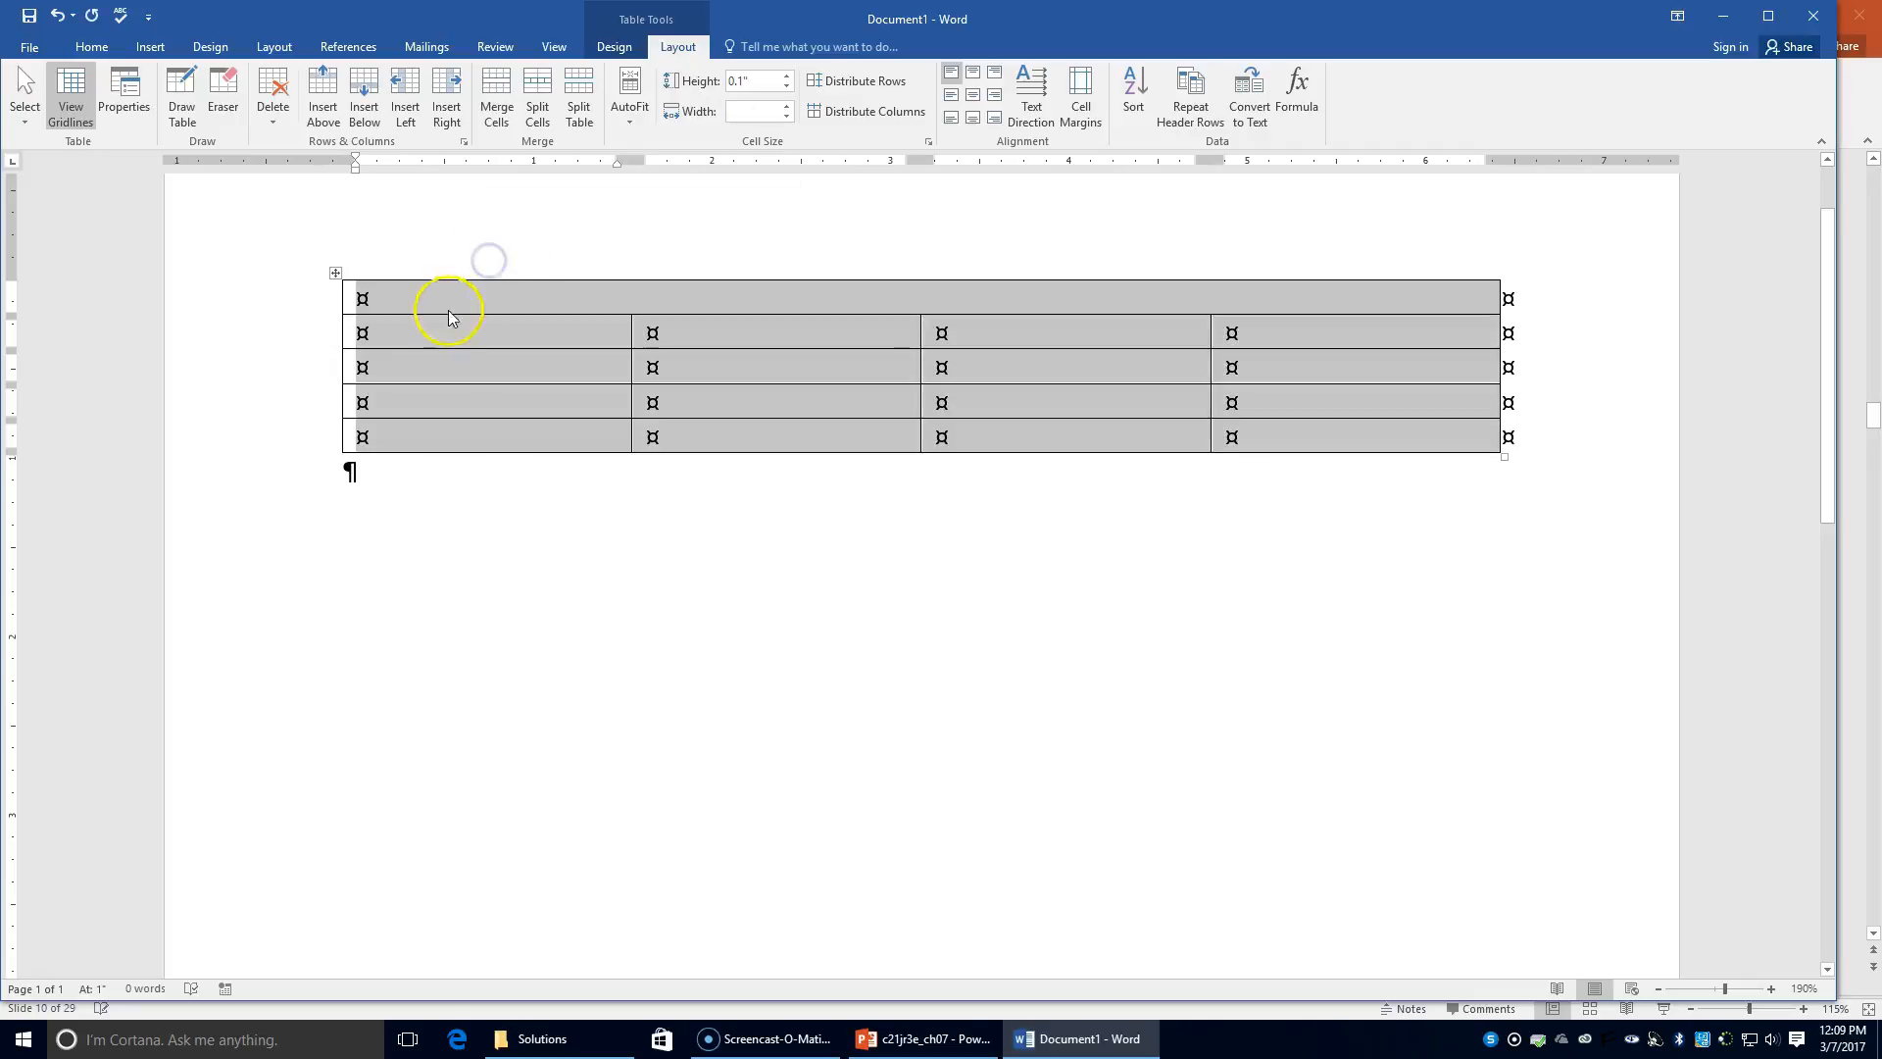
pyautogui.click(449, 330)
pyautogui.click(486, 472)
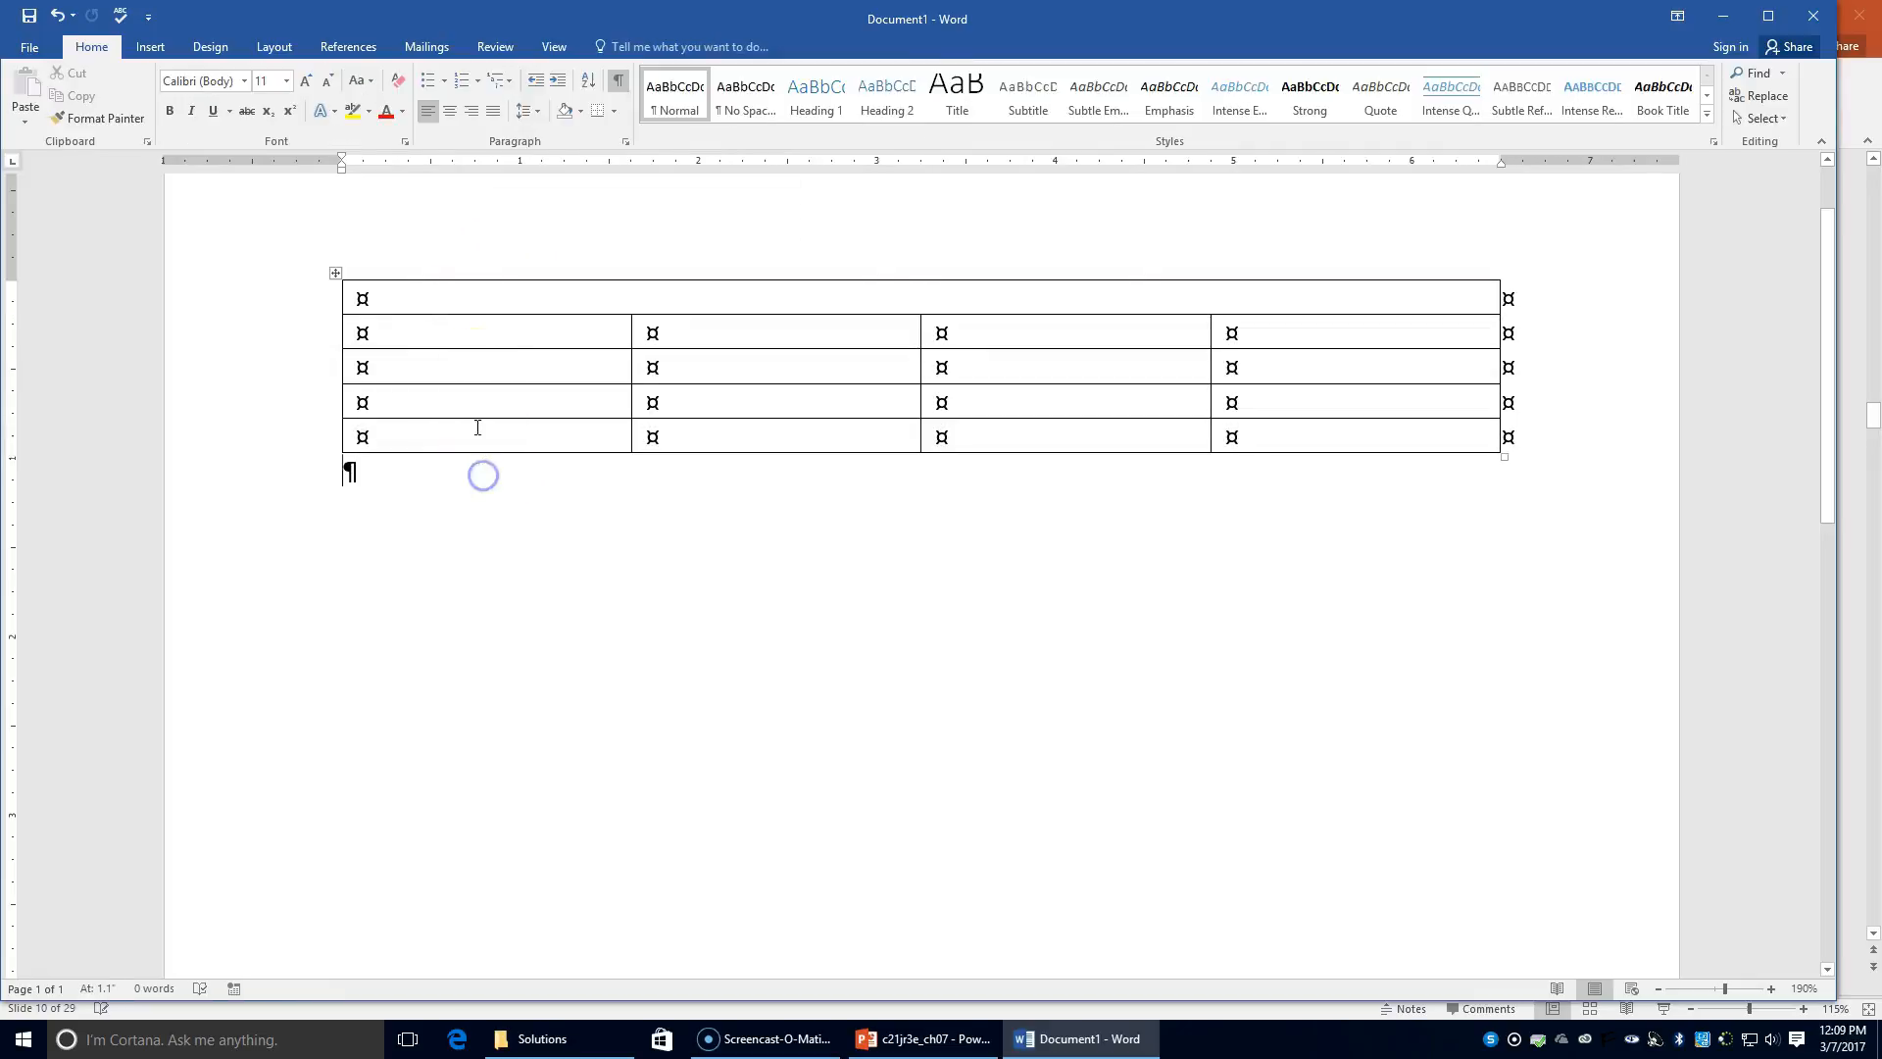
pyautogui.click(476, 331)
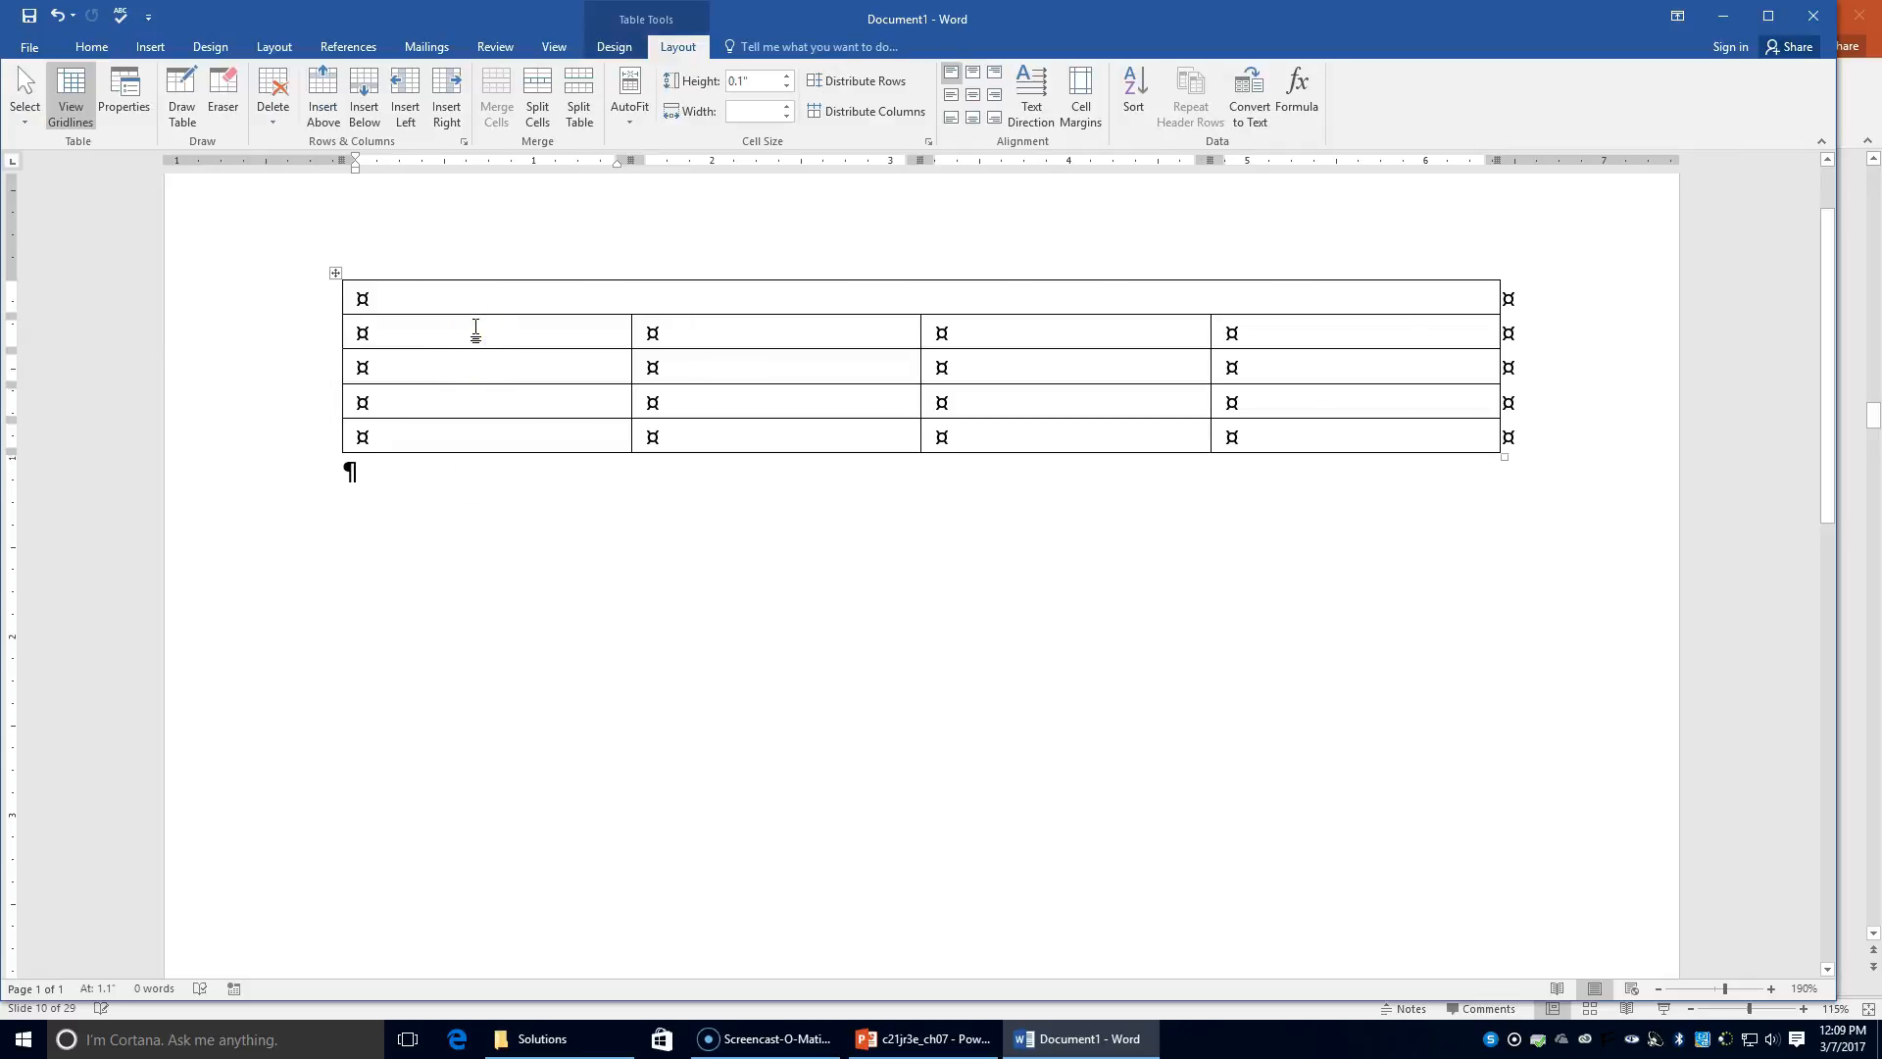
pyautogui.moveTo(475, 332); pyautogui.dragTo(554, 434)
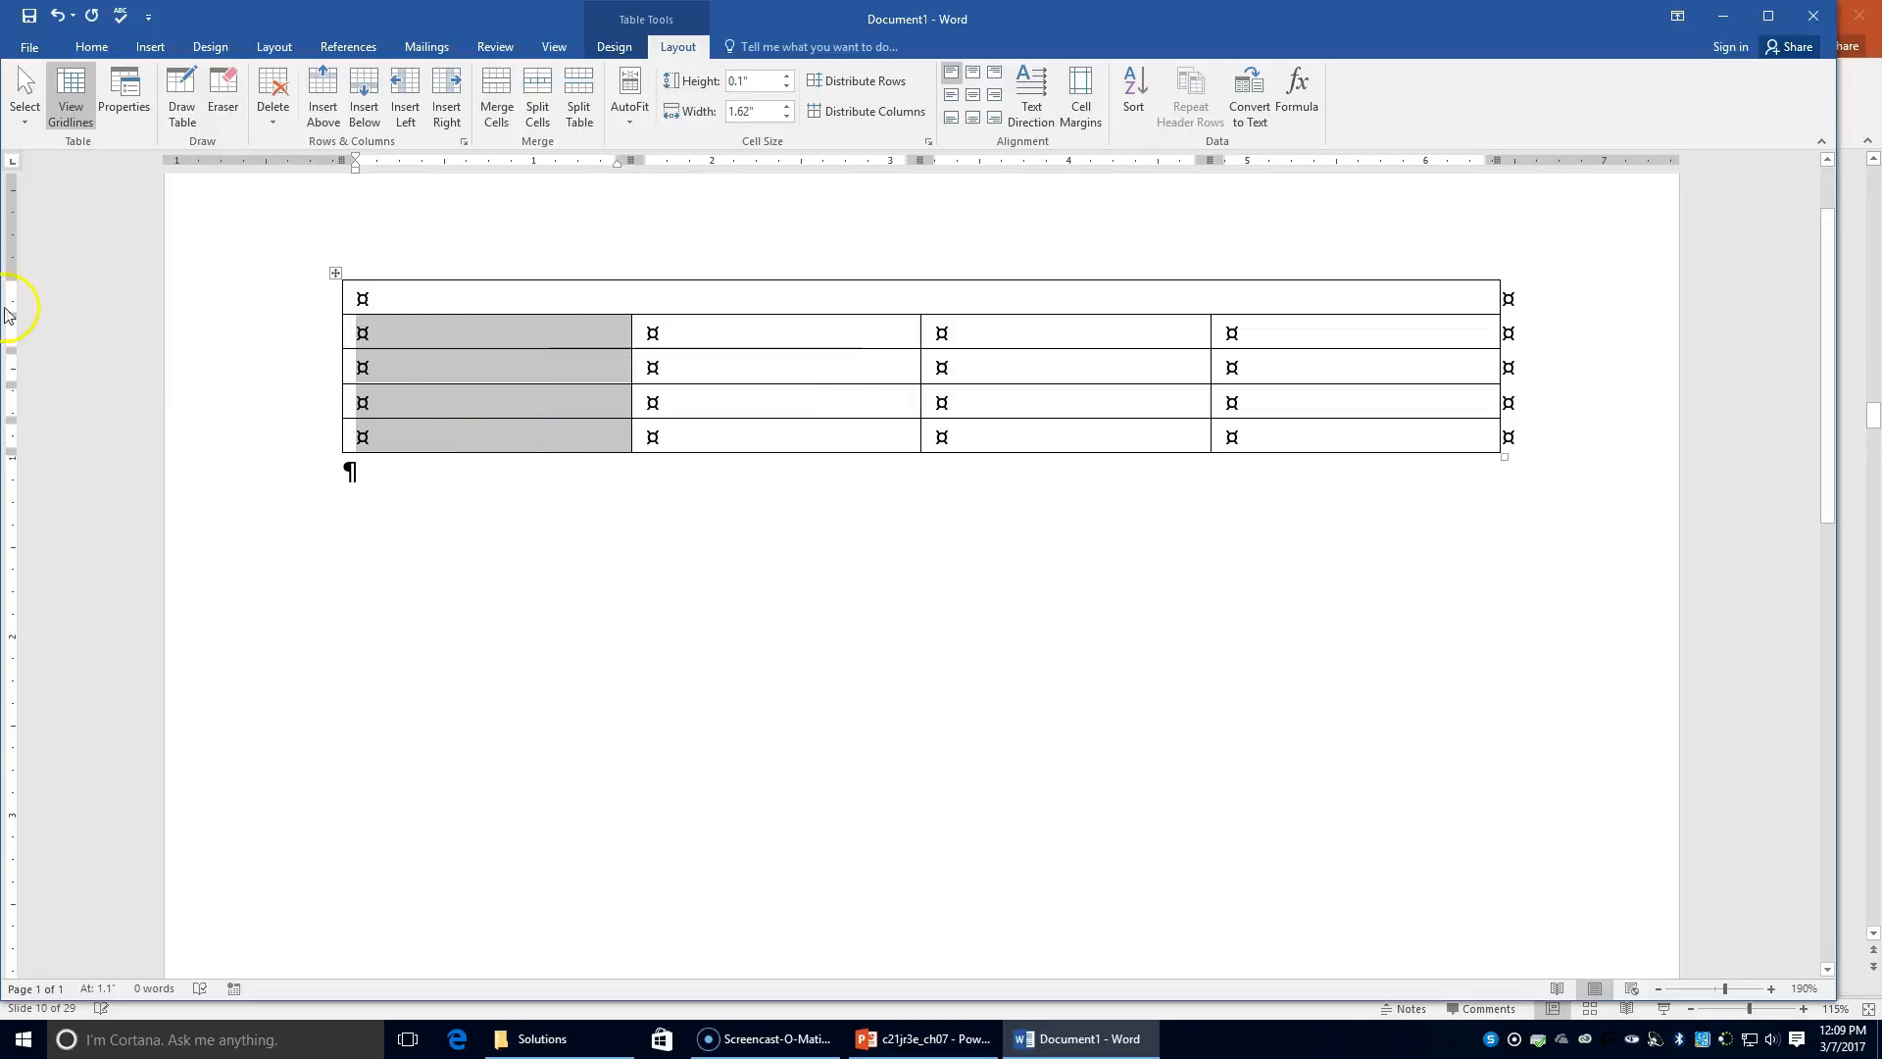
pyautogui.click(499, 108)
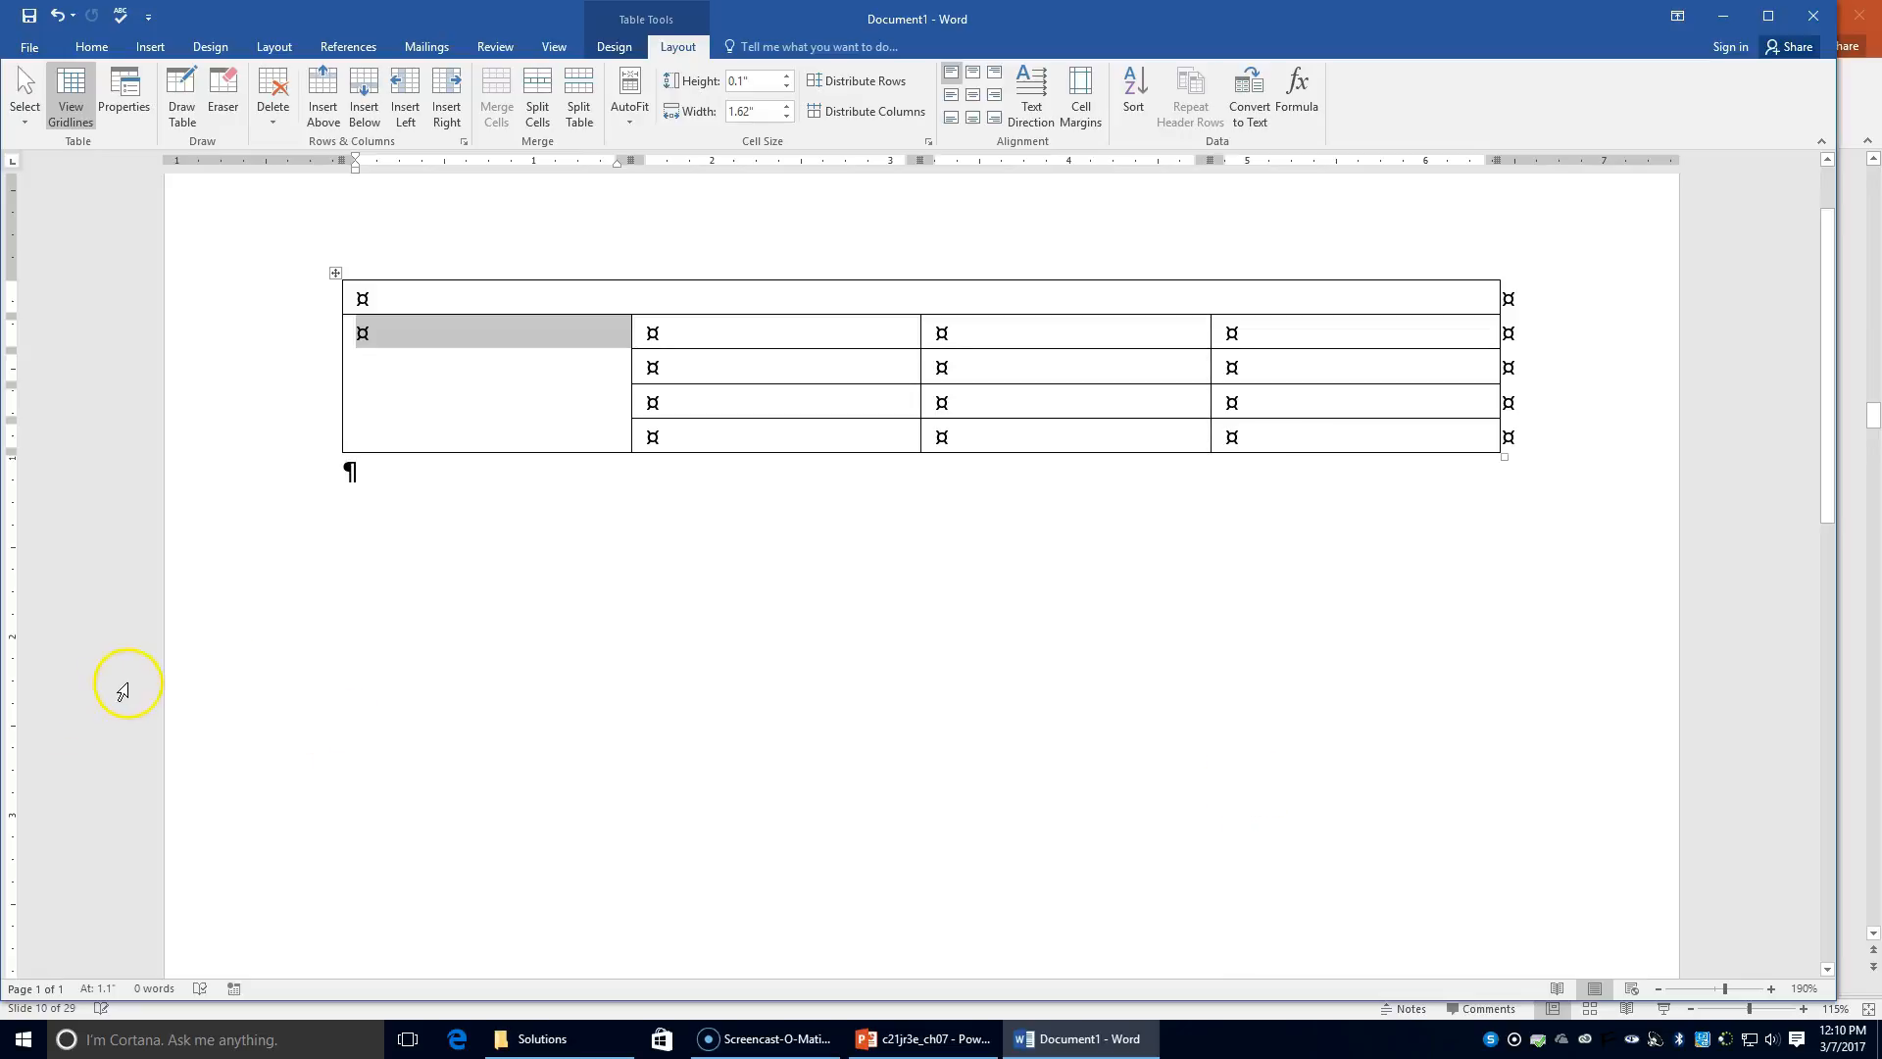
pyautogui.click(793, 328)
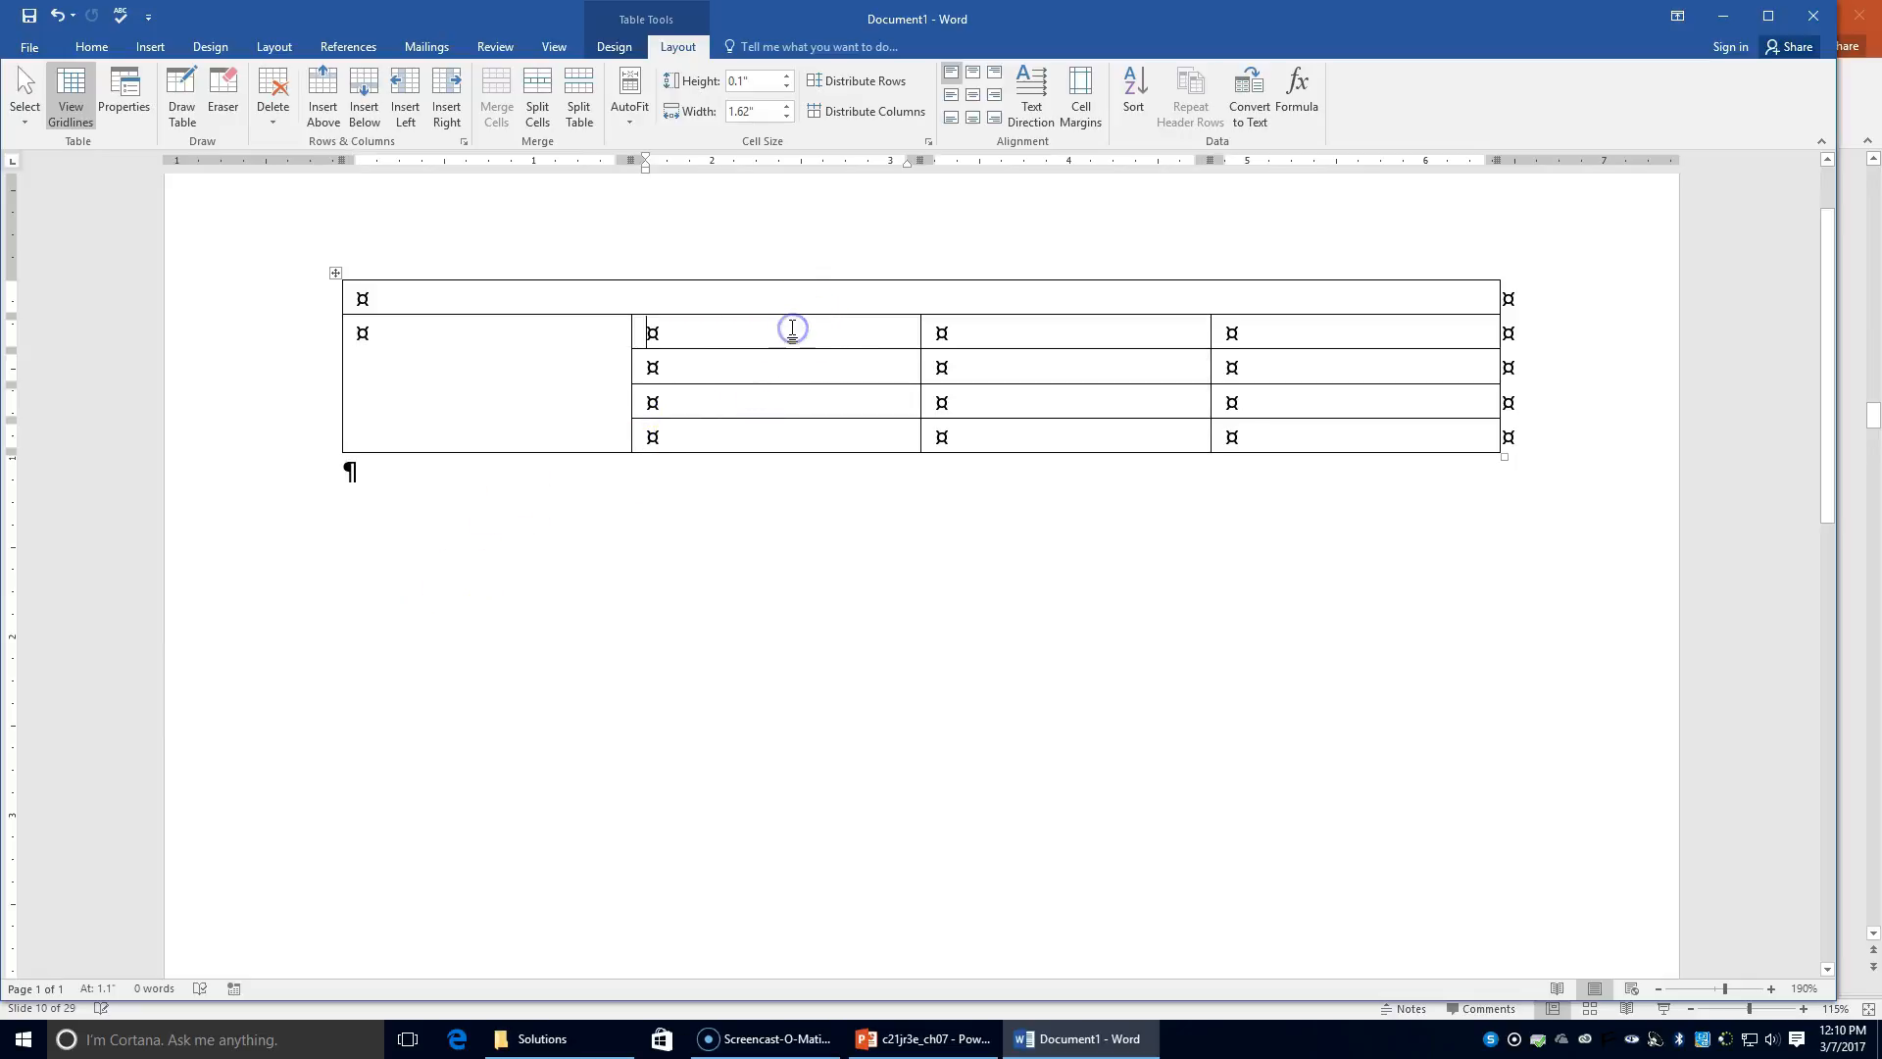
# Step: Split the row 2, column 2 cell into two columns and merge the three cells beneath it
pyautogui.click(549, 108)
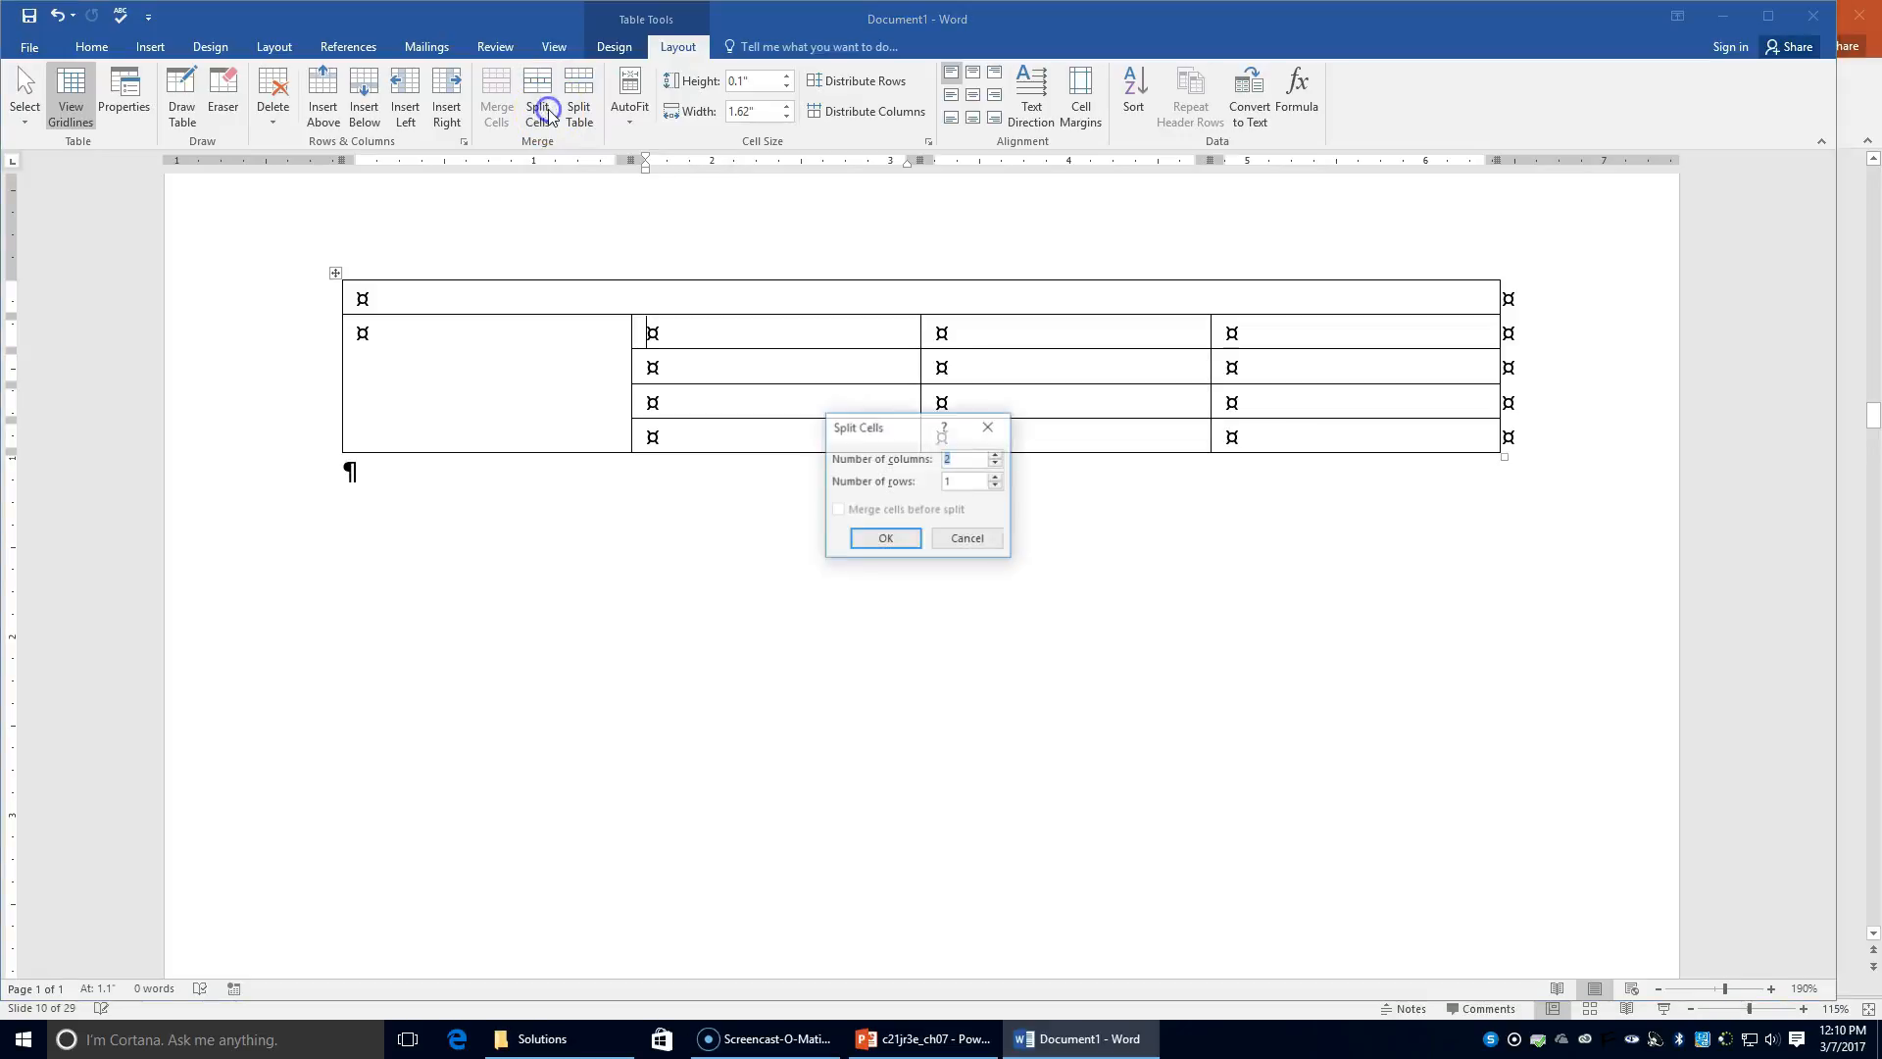
pyautogui.click(885, 539)
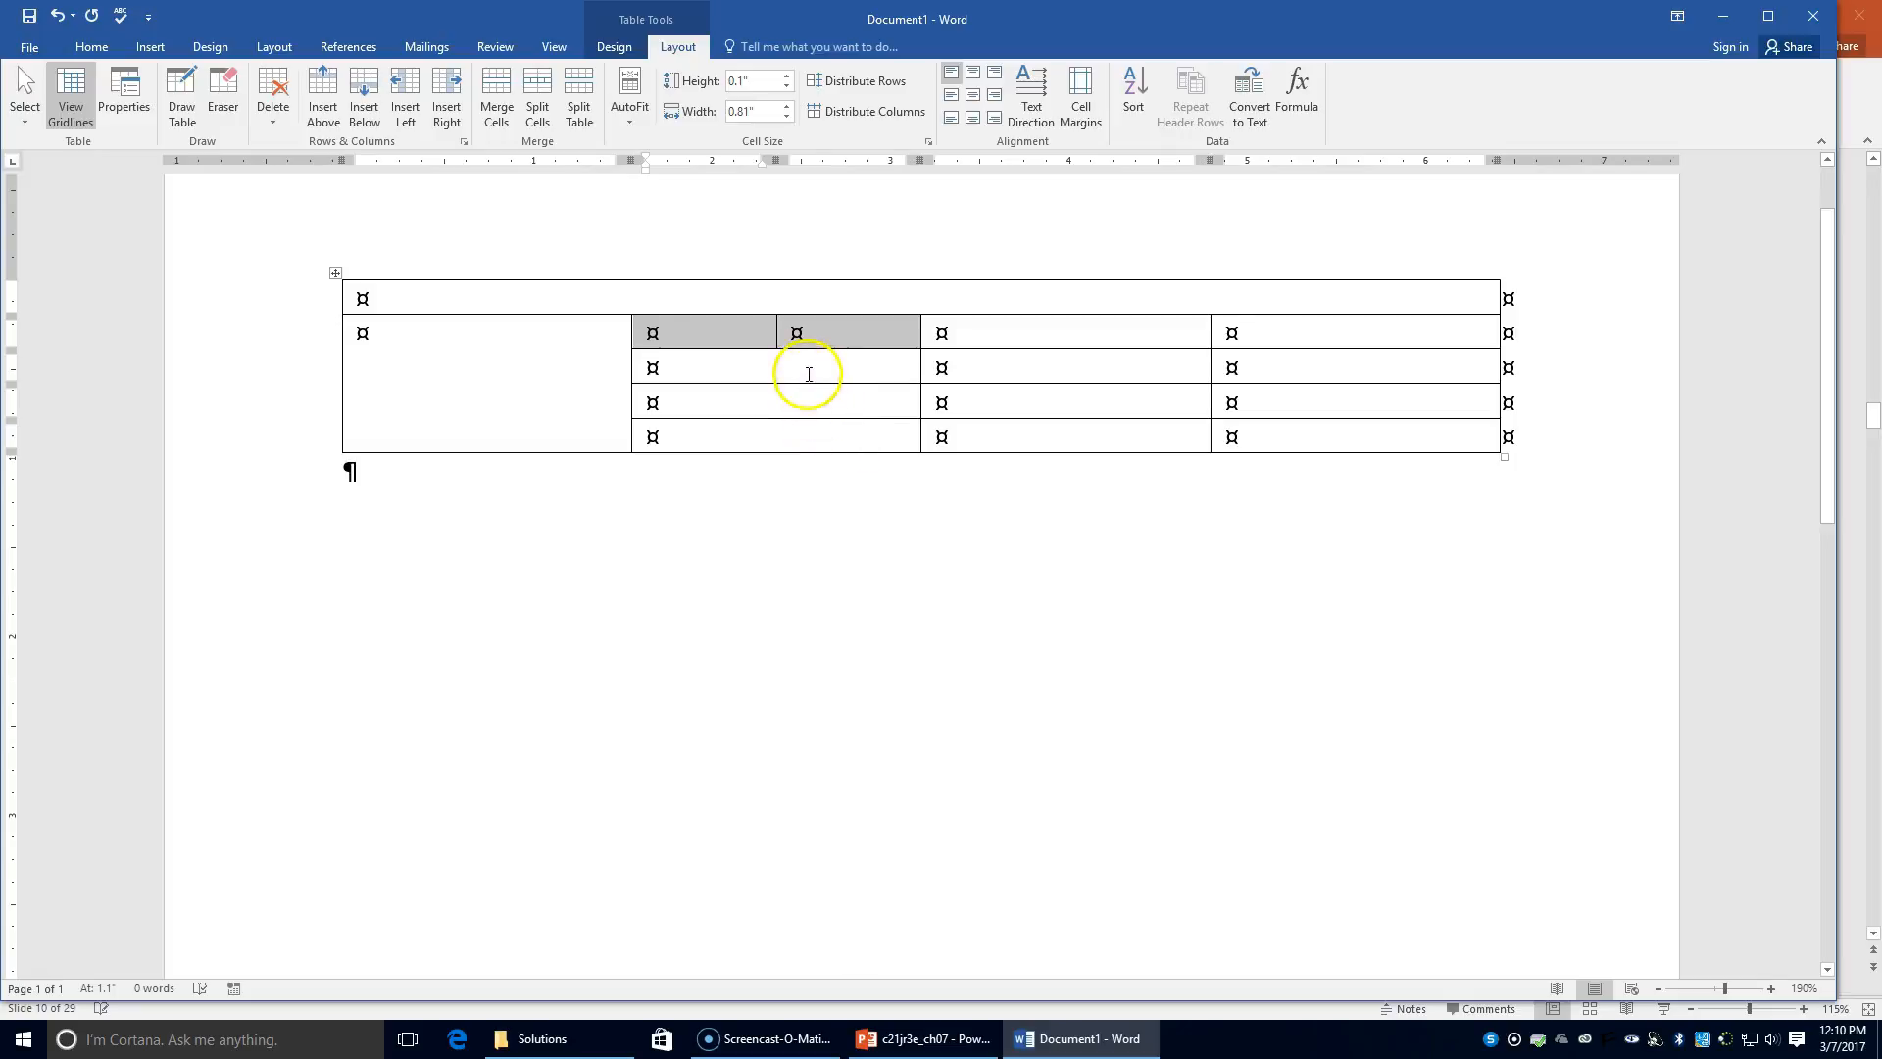
pyautogui.click(801, 368)
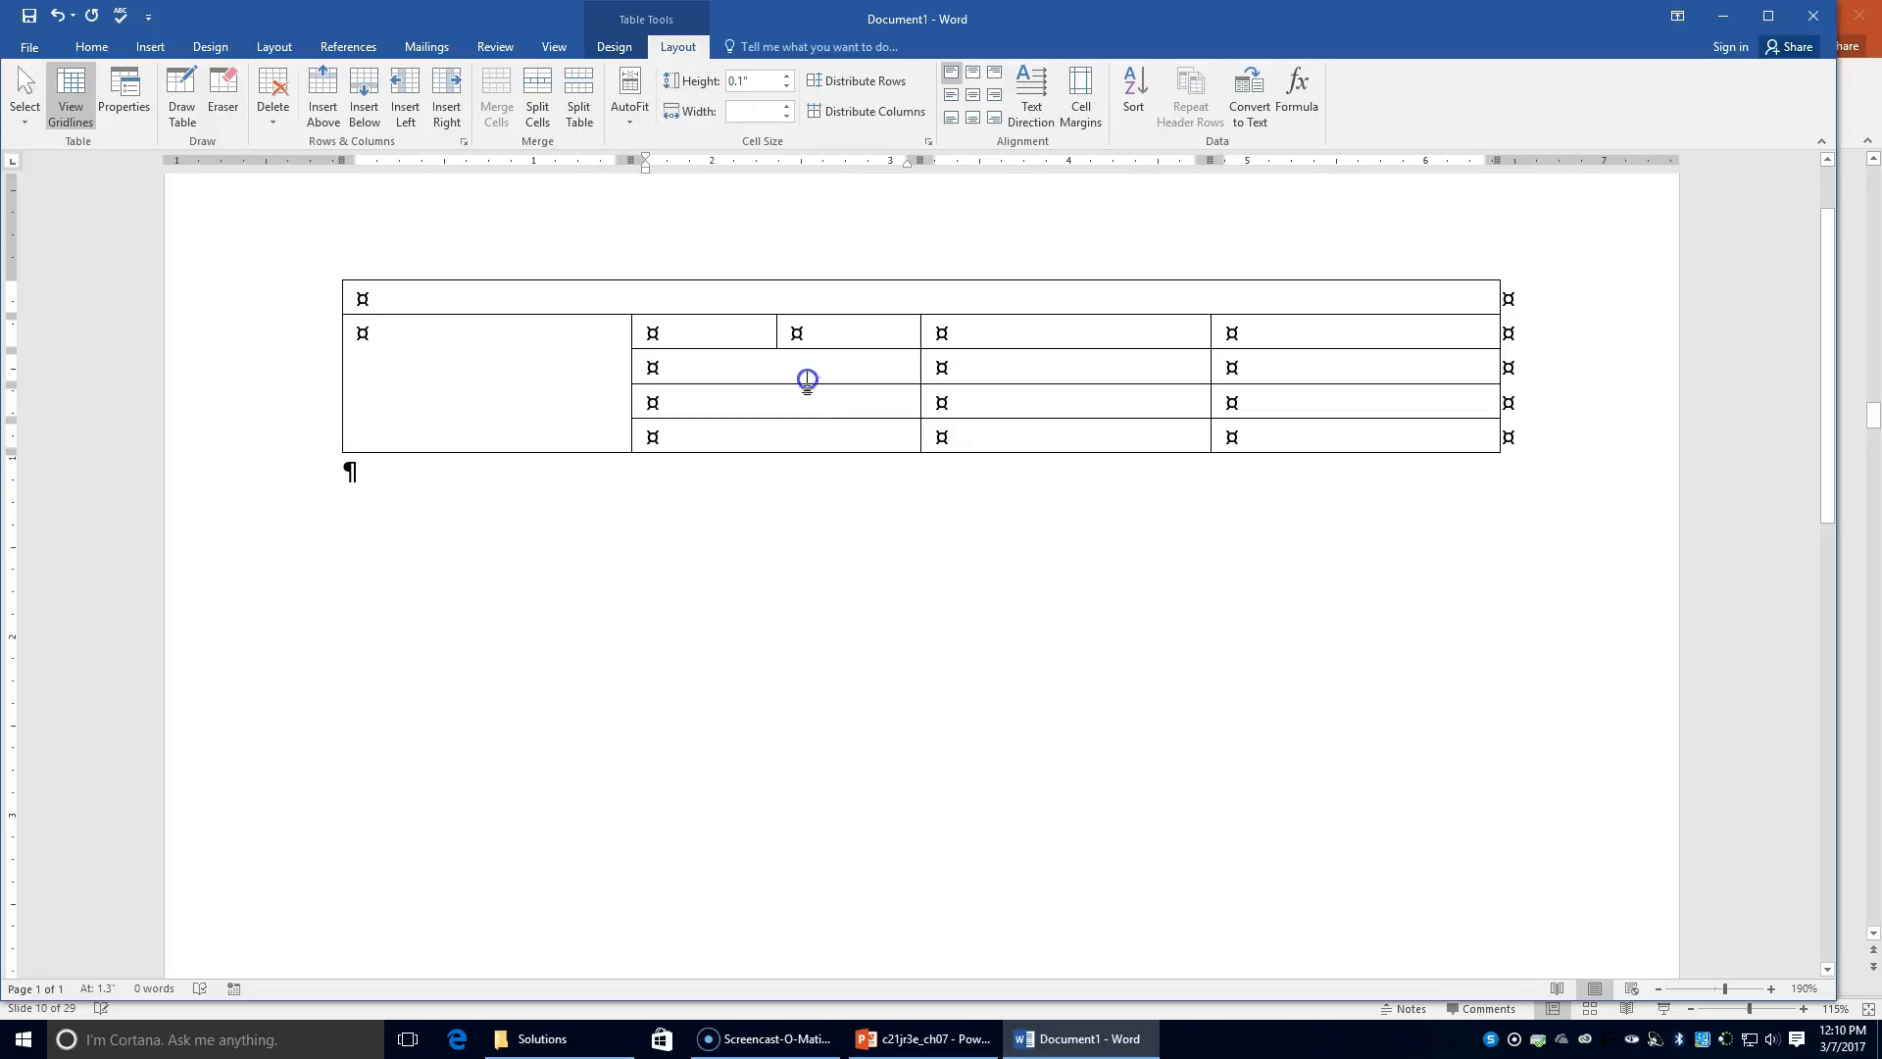
pyautogui.moveTo(806, 380); pyautogui.dragTo(805, 432)
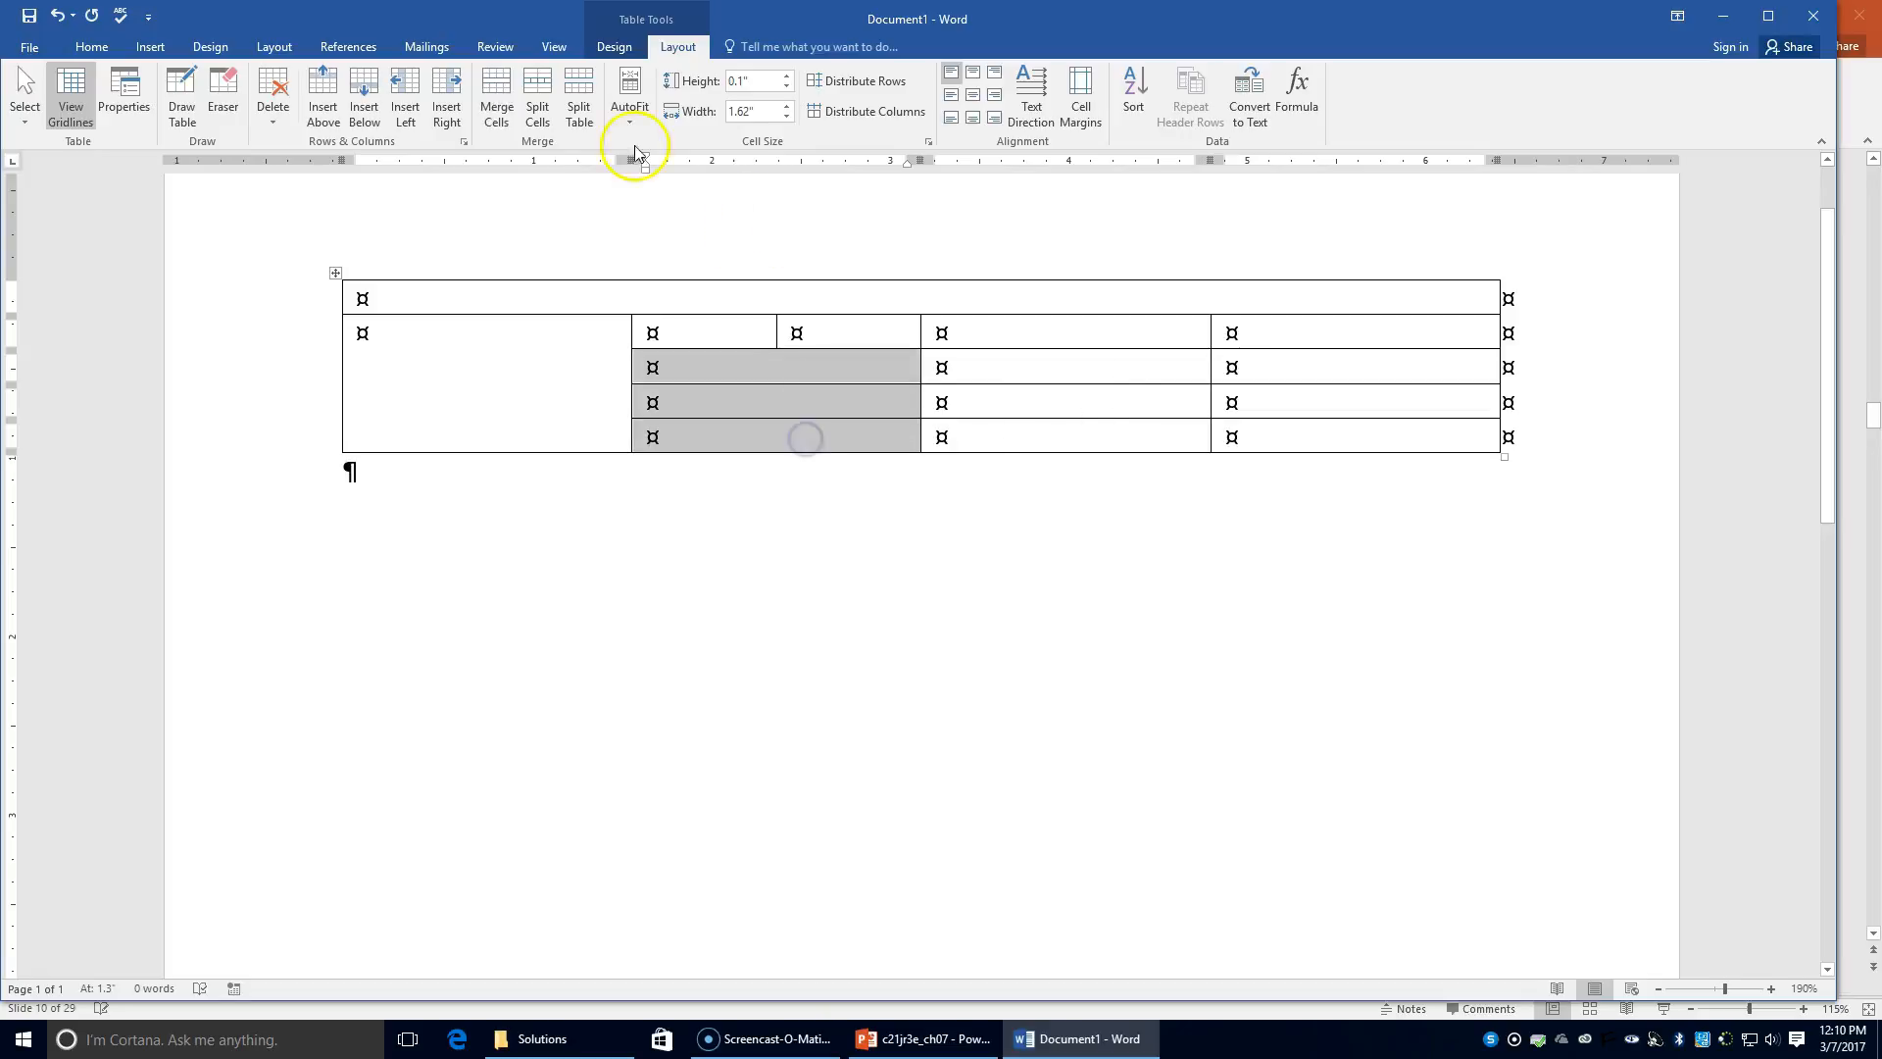
pyautogui.click(497, 98)
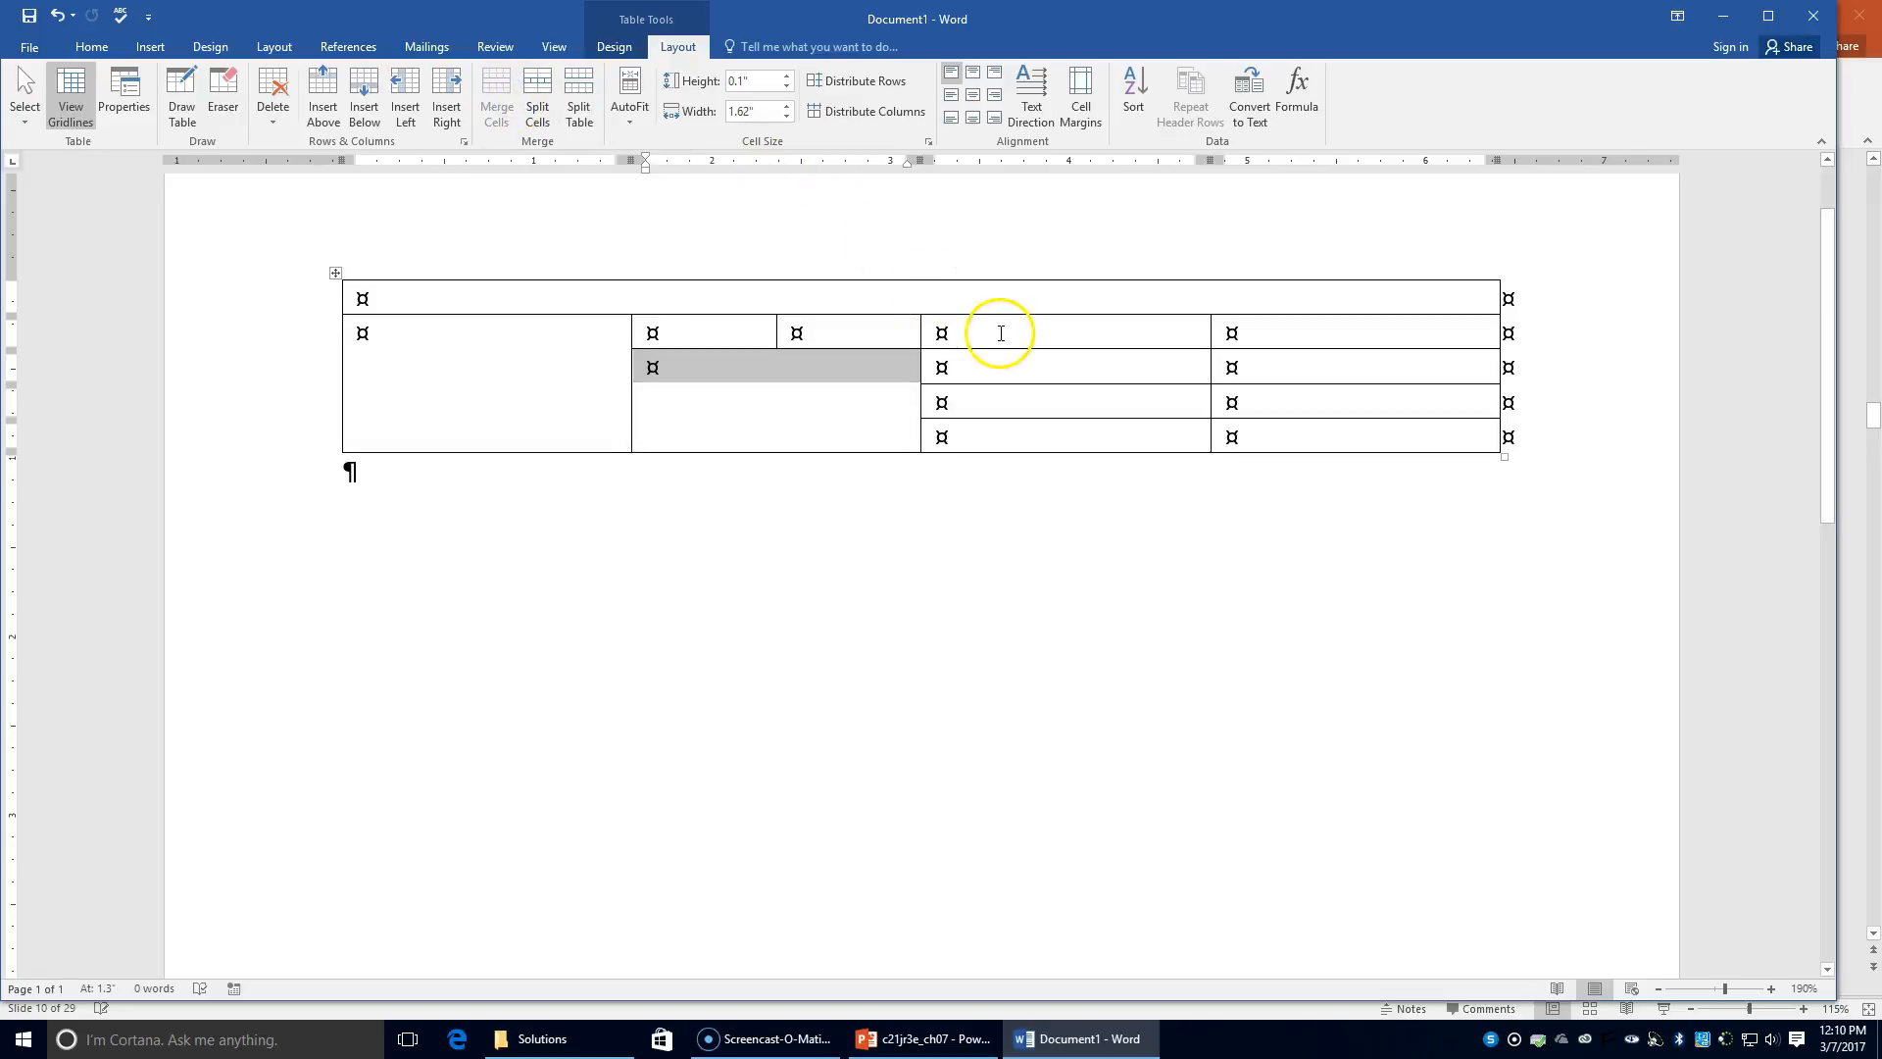
# Step: Split the third column's bottom cell into four columns
pyautogui.click(1047, 329)
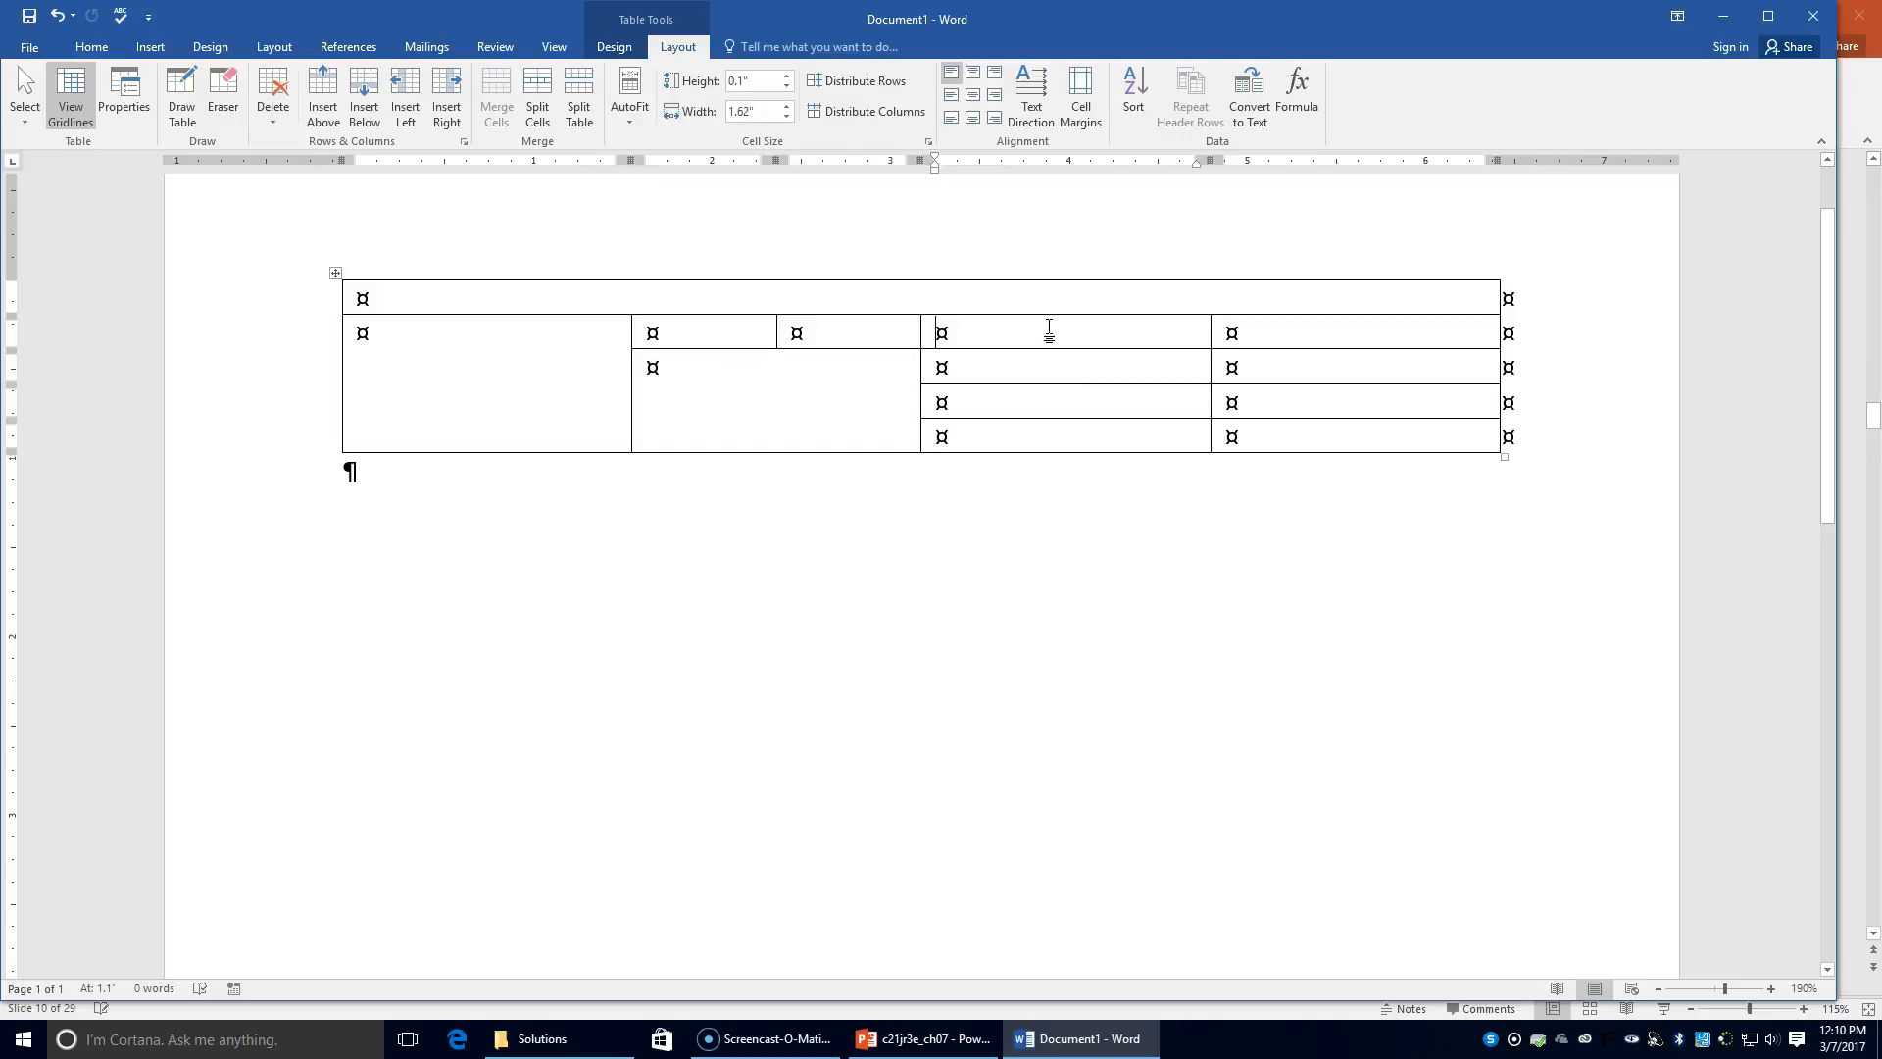
pyautogui.click(1080, 432)
pyautogui.click(550, 108)
pyautogui.click(996, 454)
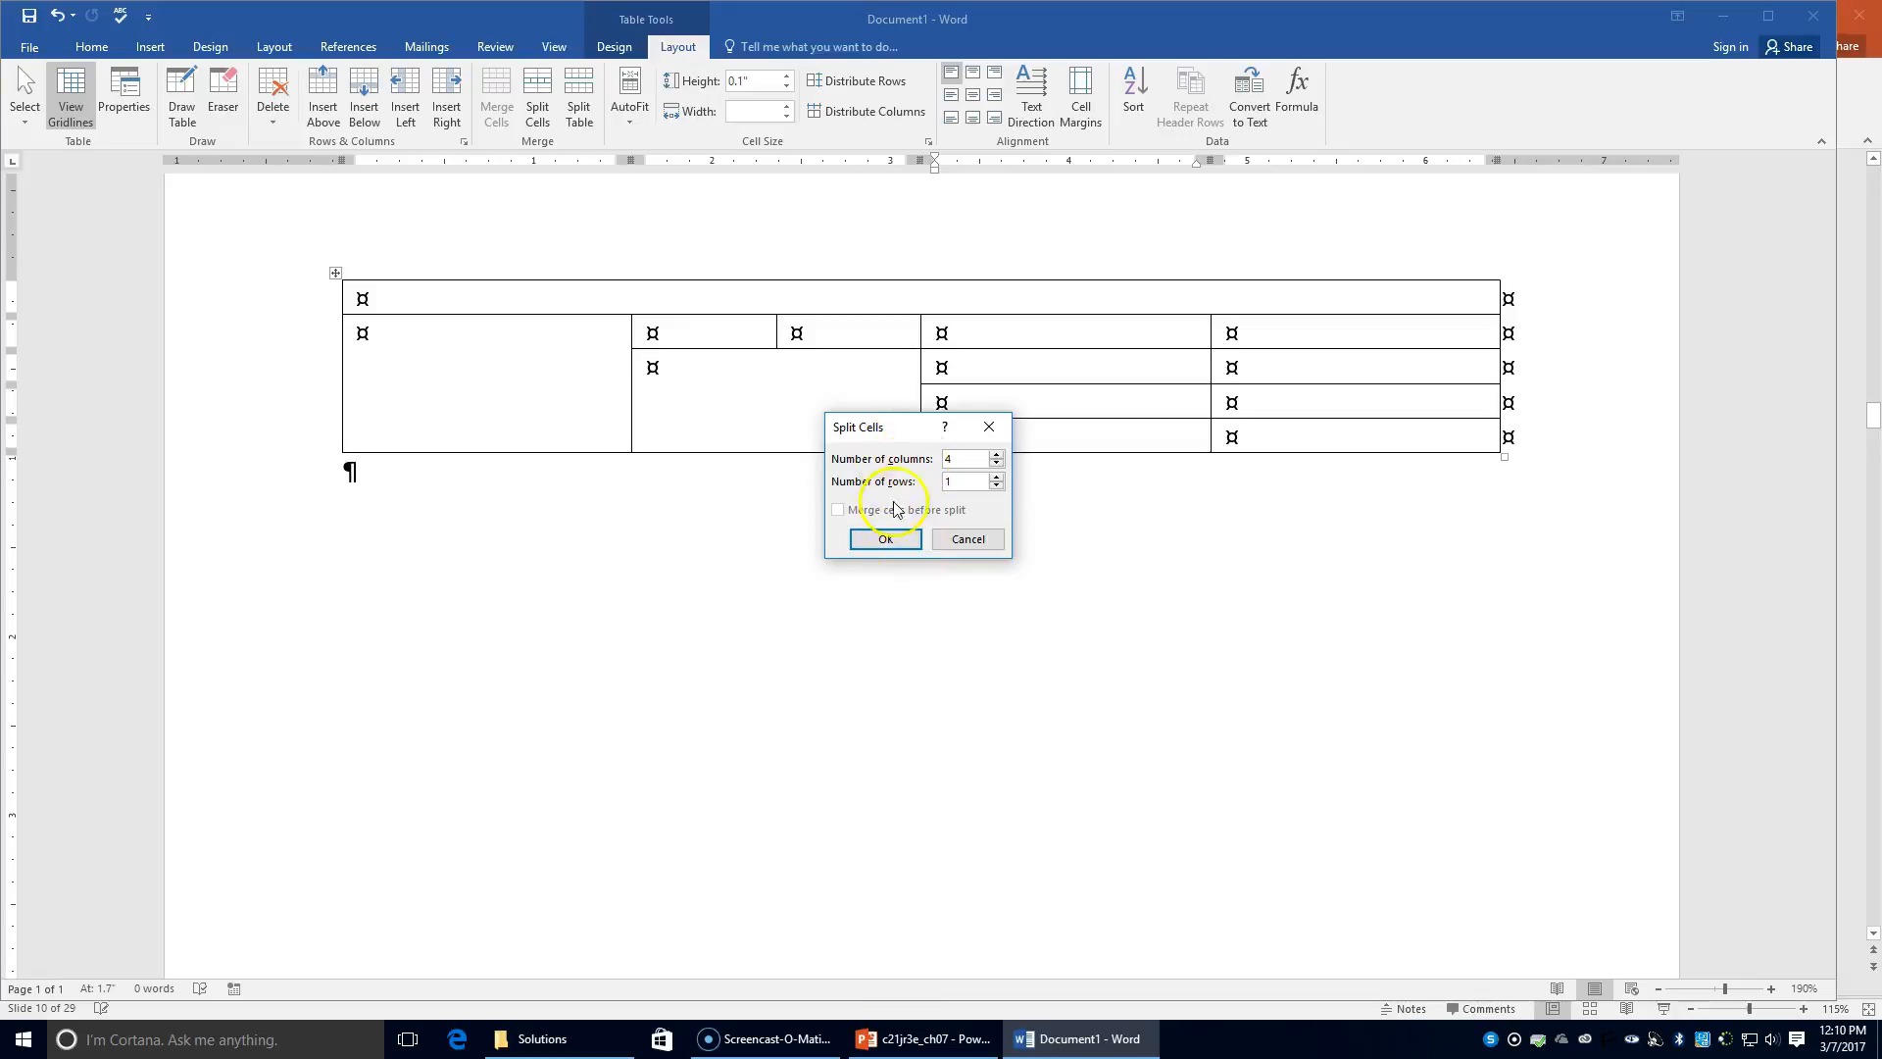
pyautogui.click(884, 538)
pyautogui.click(1020, 326)
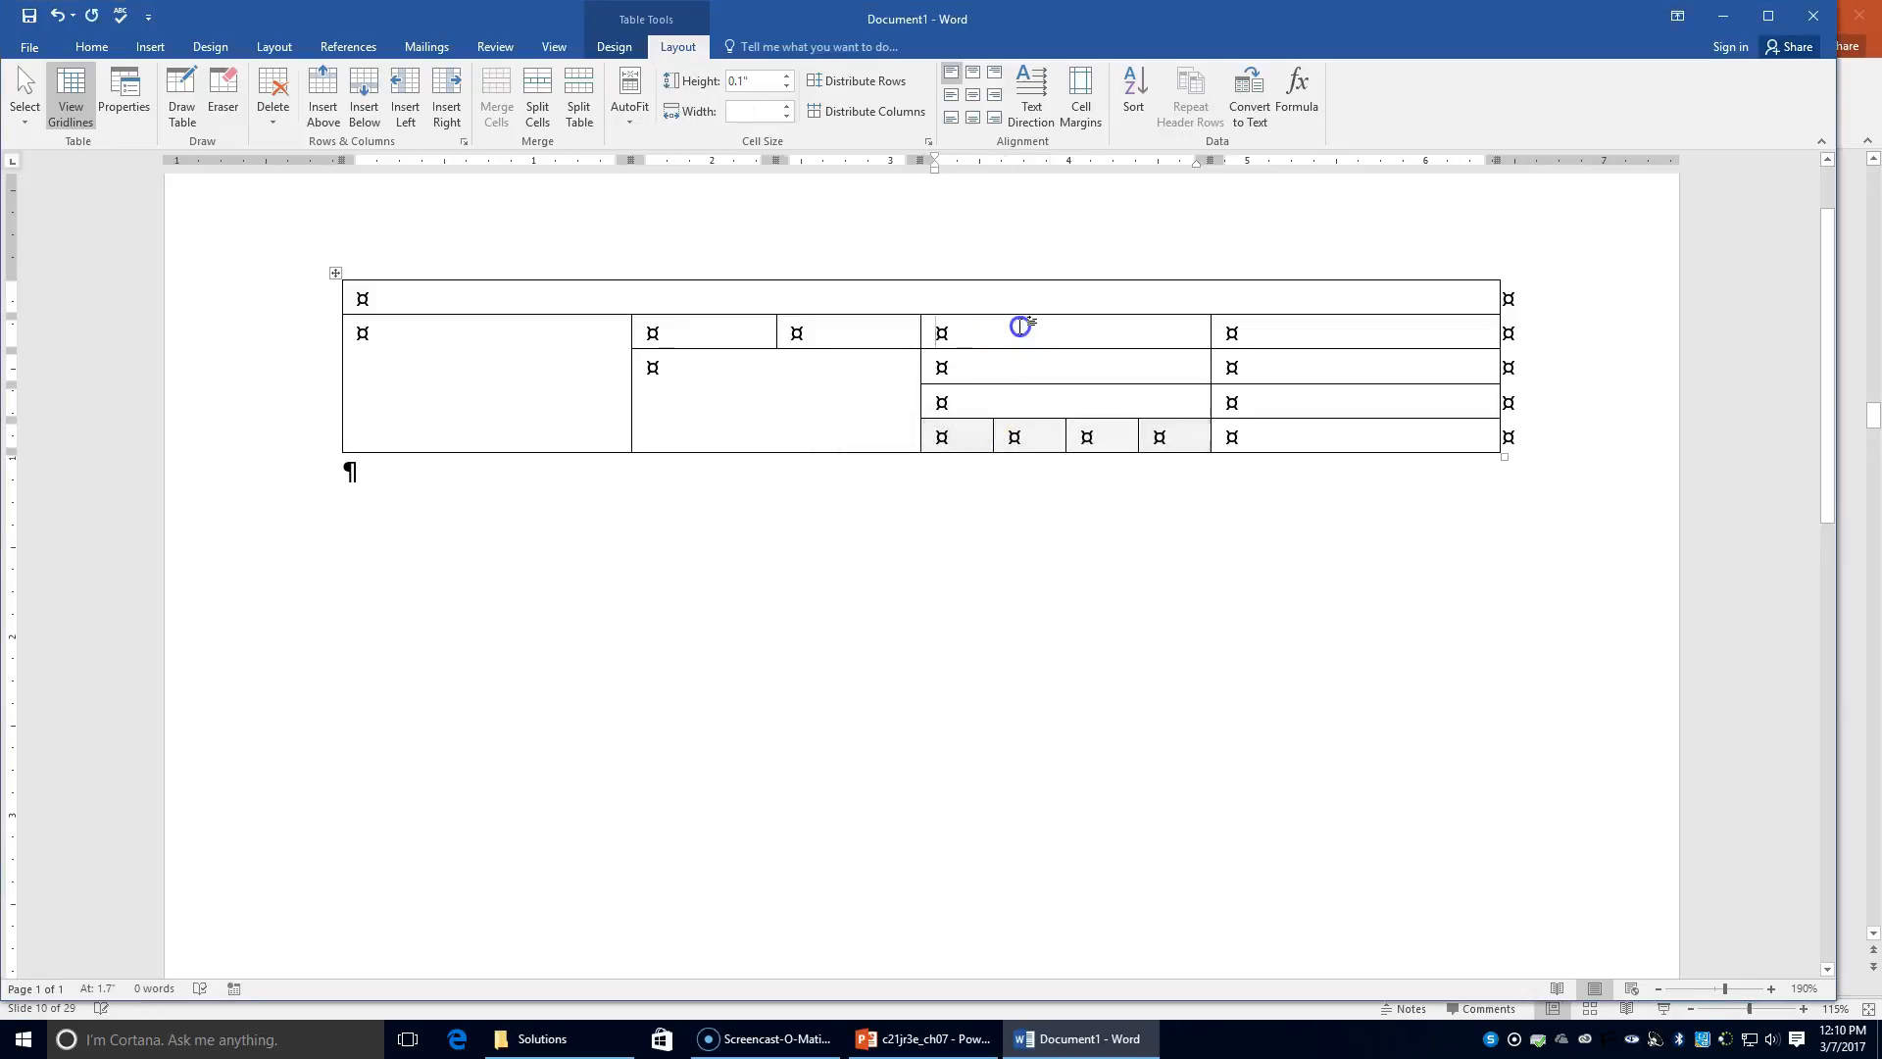
# Step: Merge the three stacked fourth-column cells, and merge the right column's cells into two pairs
pyautogui.moveTo(1028, 334); pyautogui.dragTo(1028, 392)
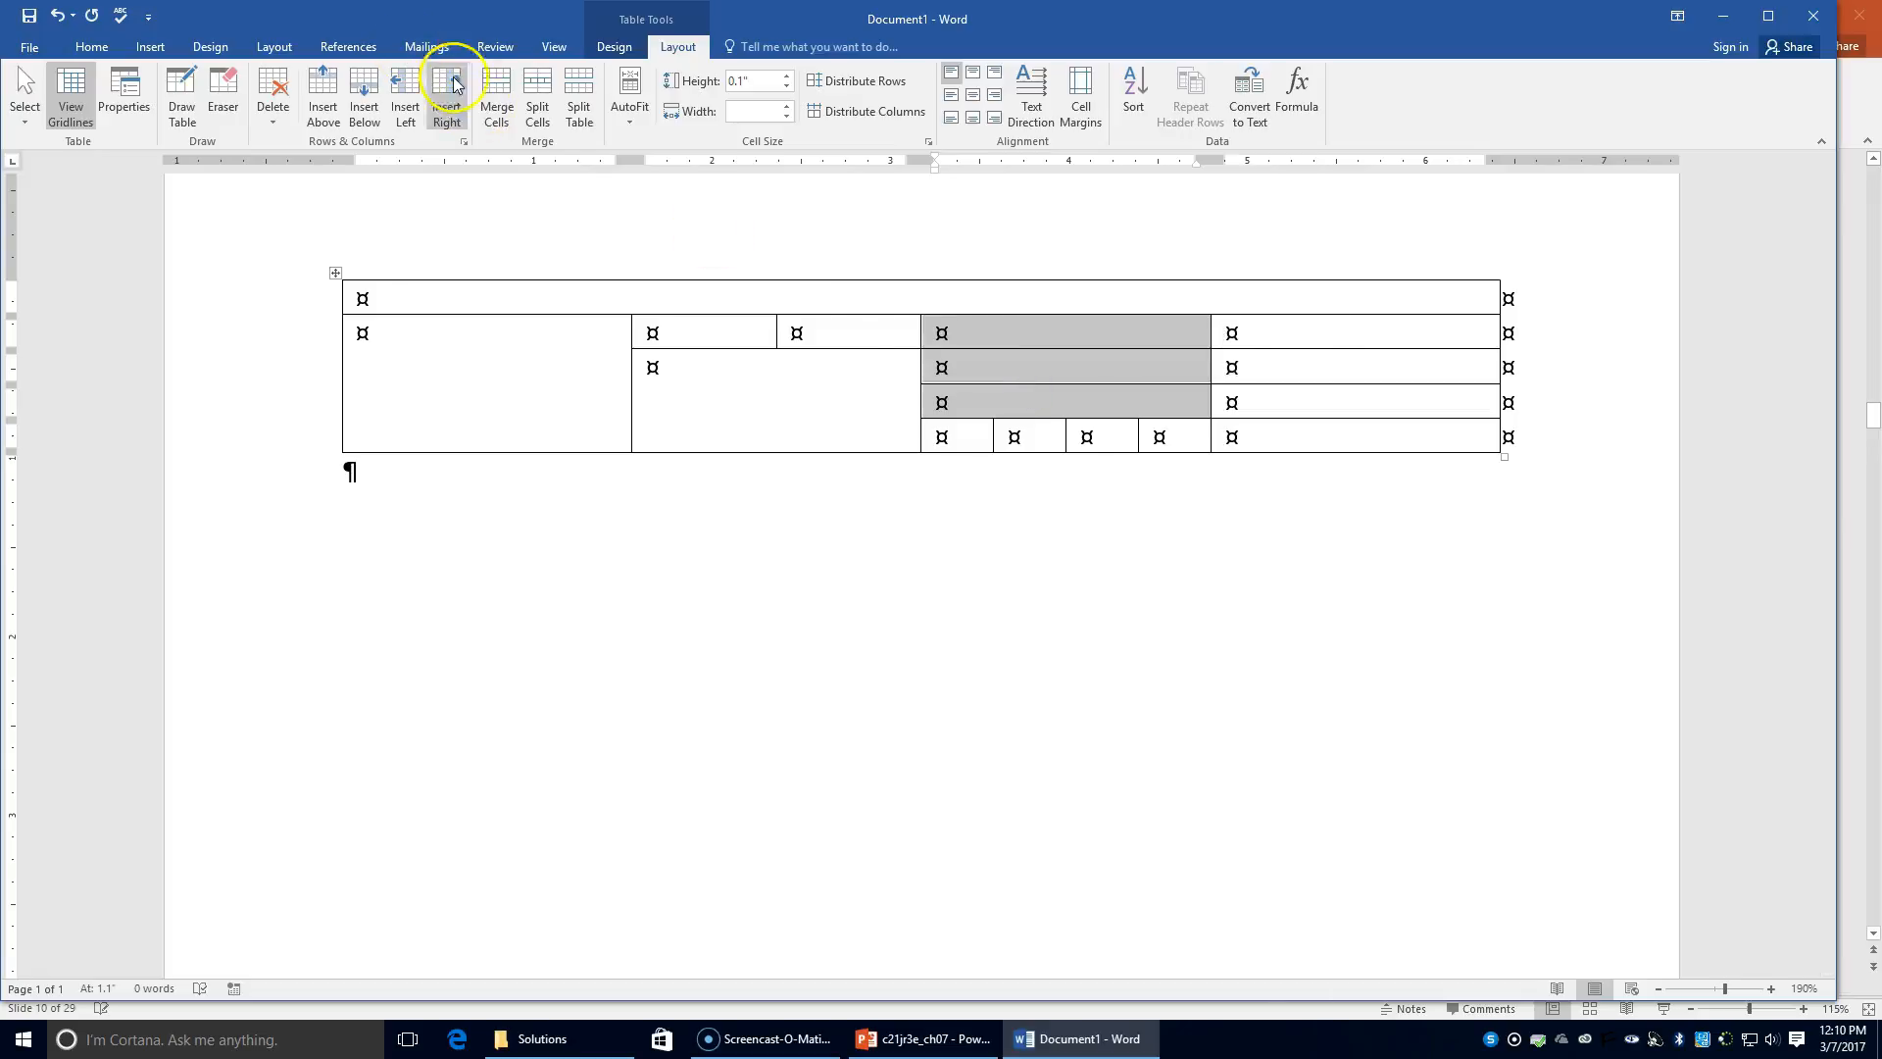
pyautogui.click(510, 116)
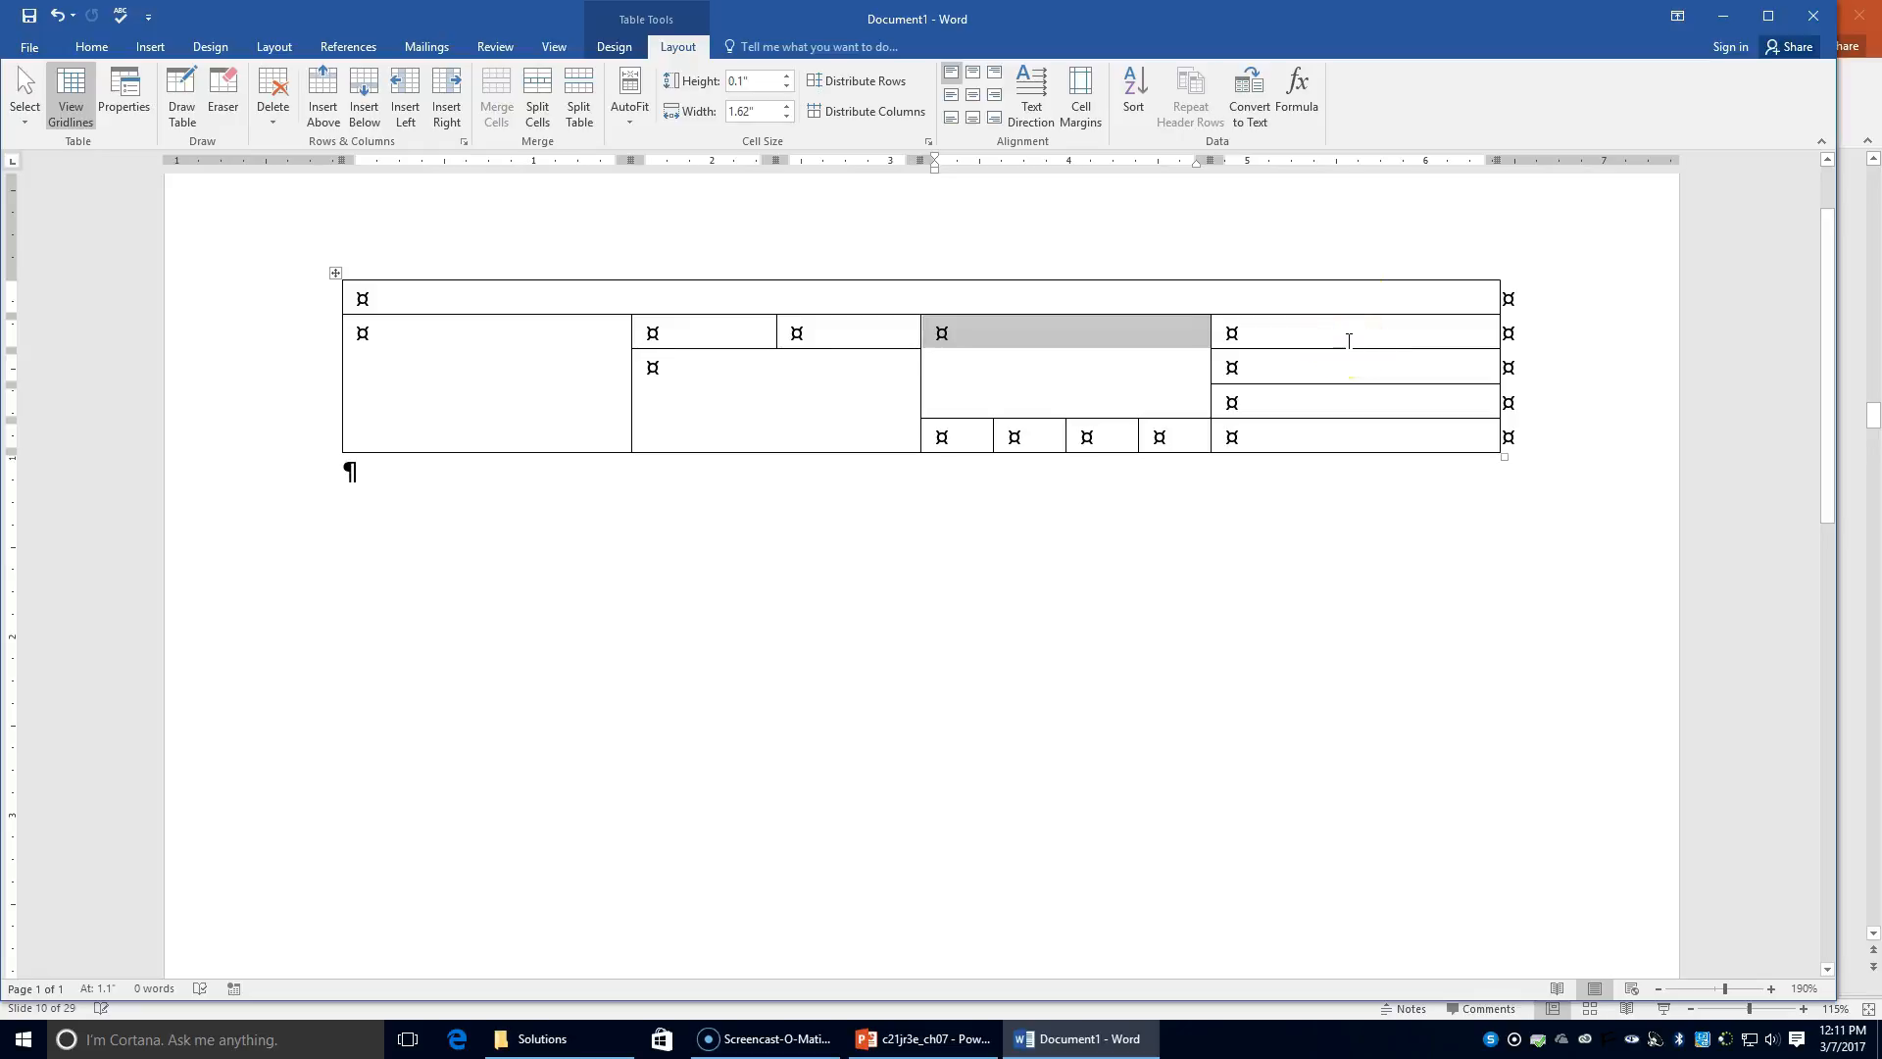
pyautogui.moveTo(1348, 339); pyautogui.dragTo(1340, 366)
pyautogui.click(504, 82)
pyautogui.moveTo(1304, 402); pyautogui.dragTo(1275, 429)
pyautogui.click(497, 90)
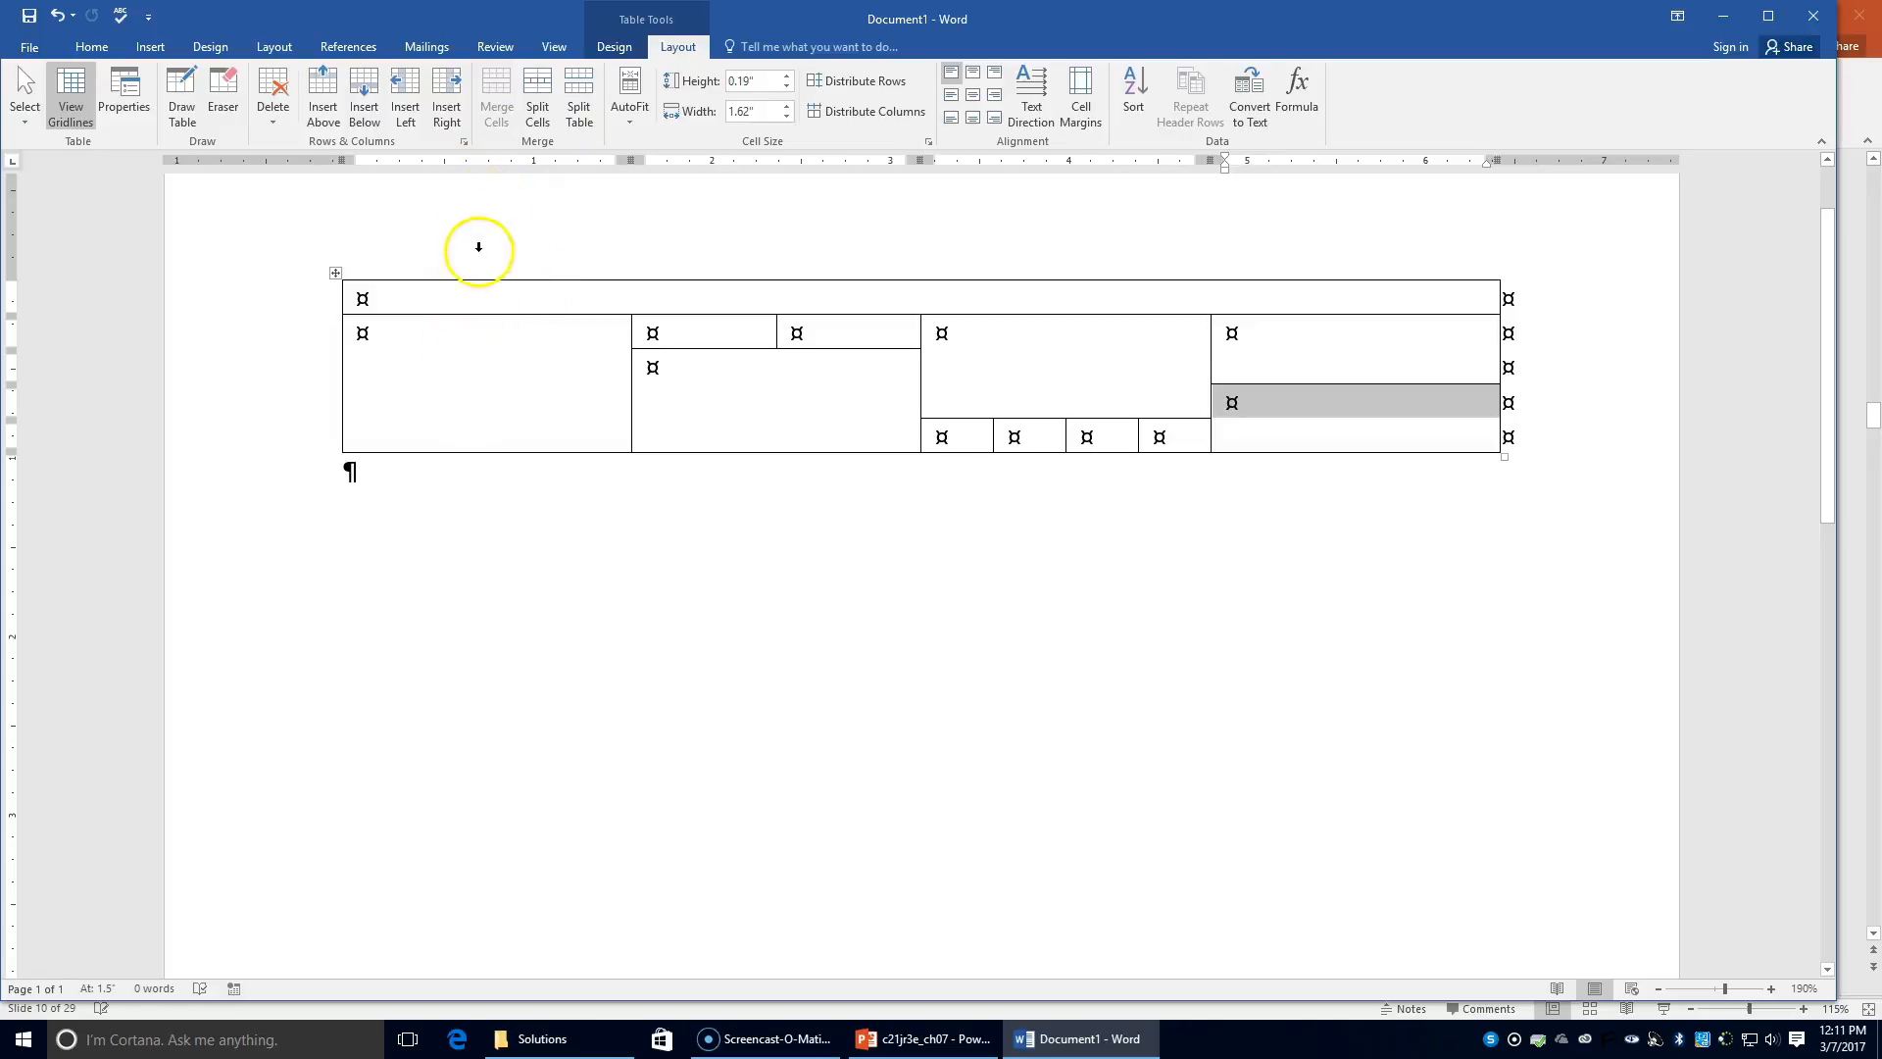
# Step: Center the whole table's text horizontally using Home > Center
pyautogui.click(334, 275)
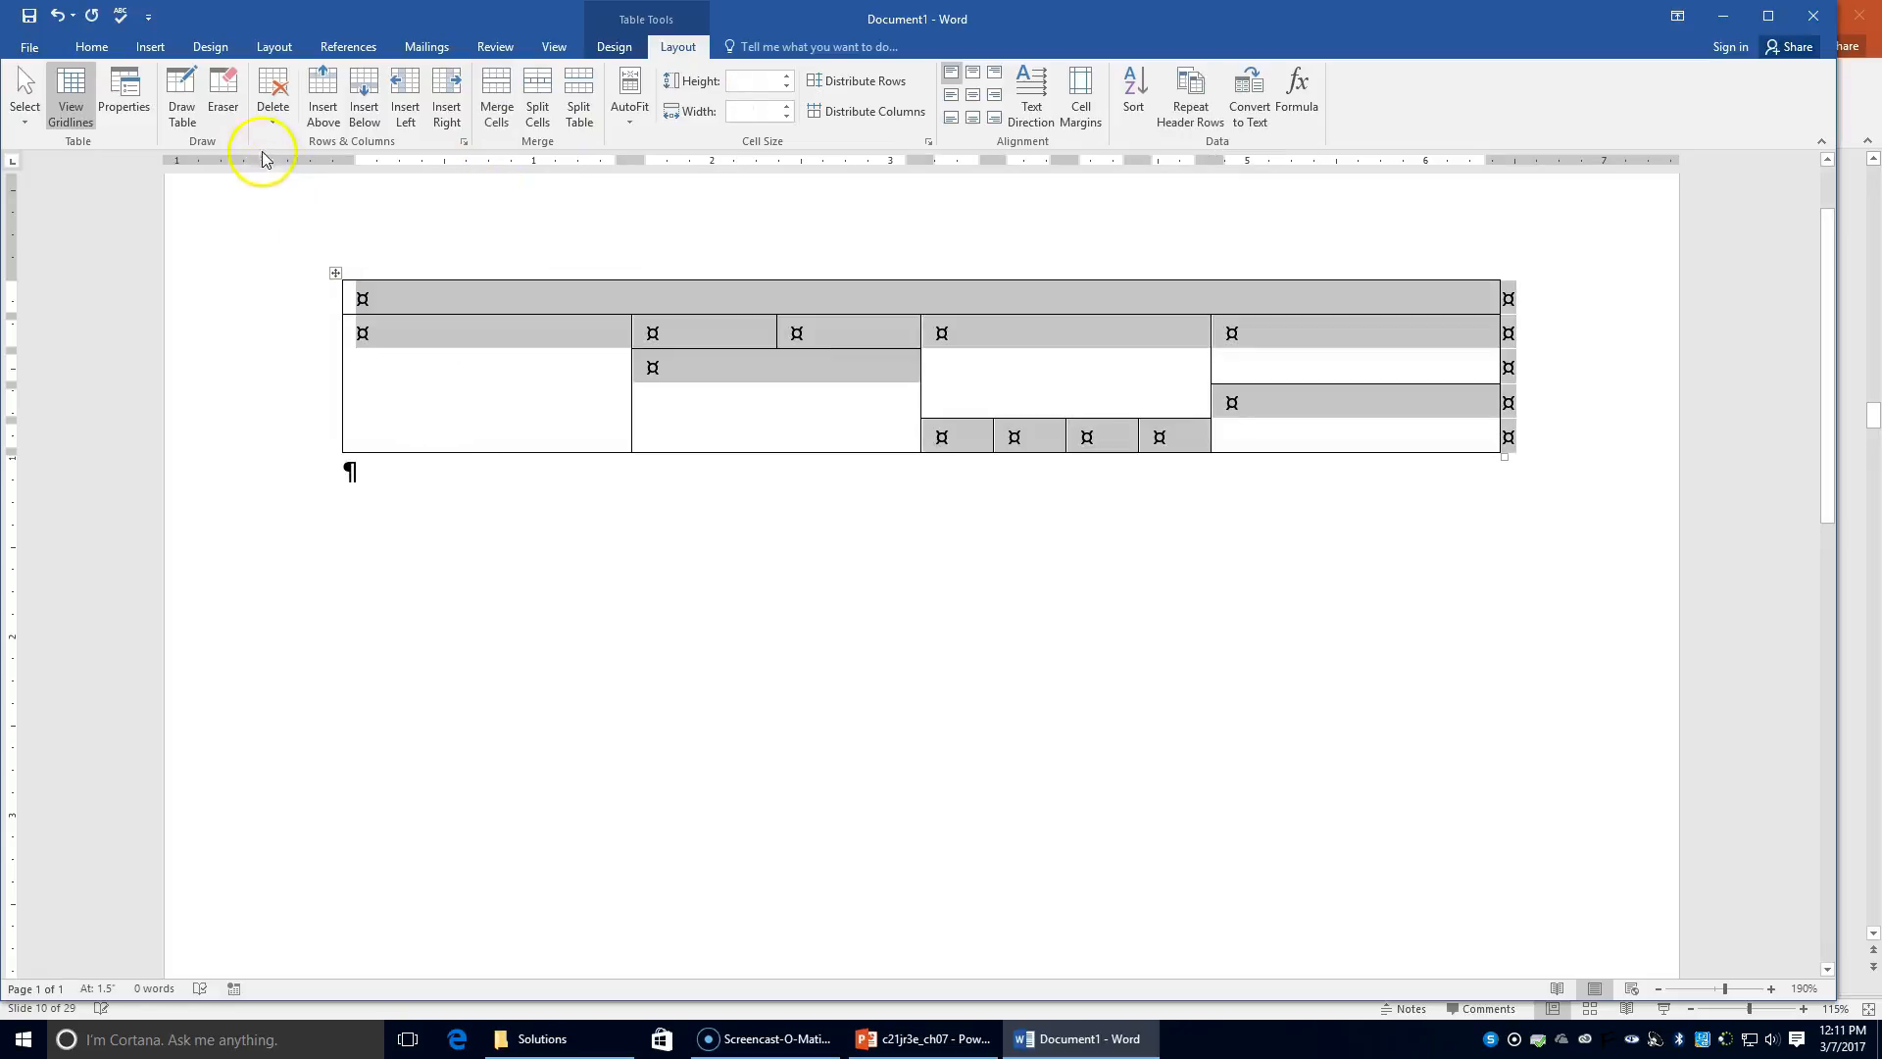
pyautogui.click(92, 47)
pyautogui.click(449, 113)
pyautogui.click(380, 291)
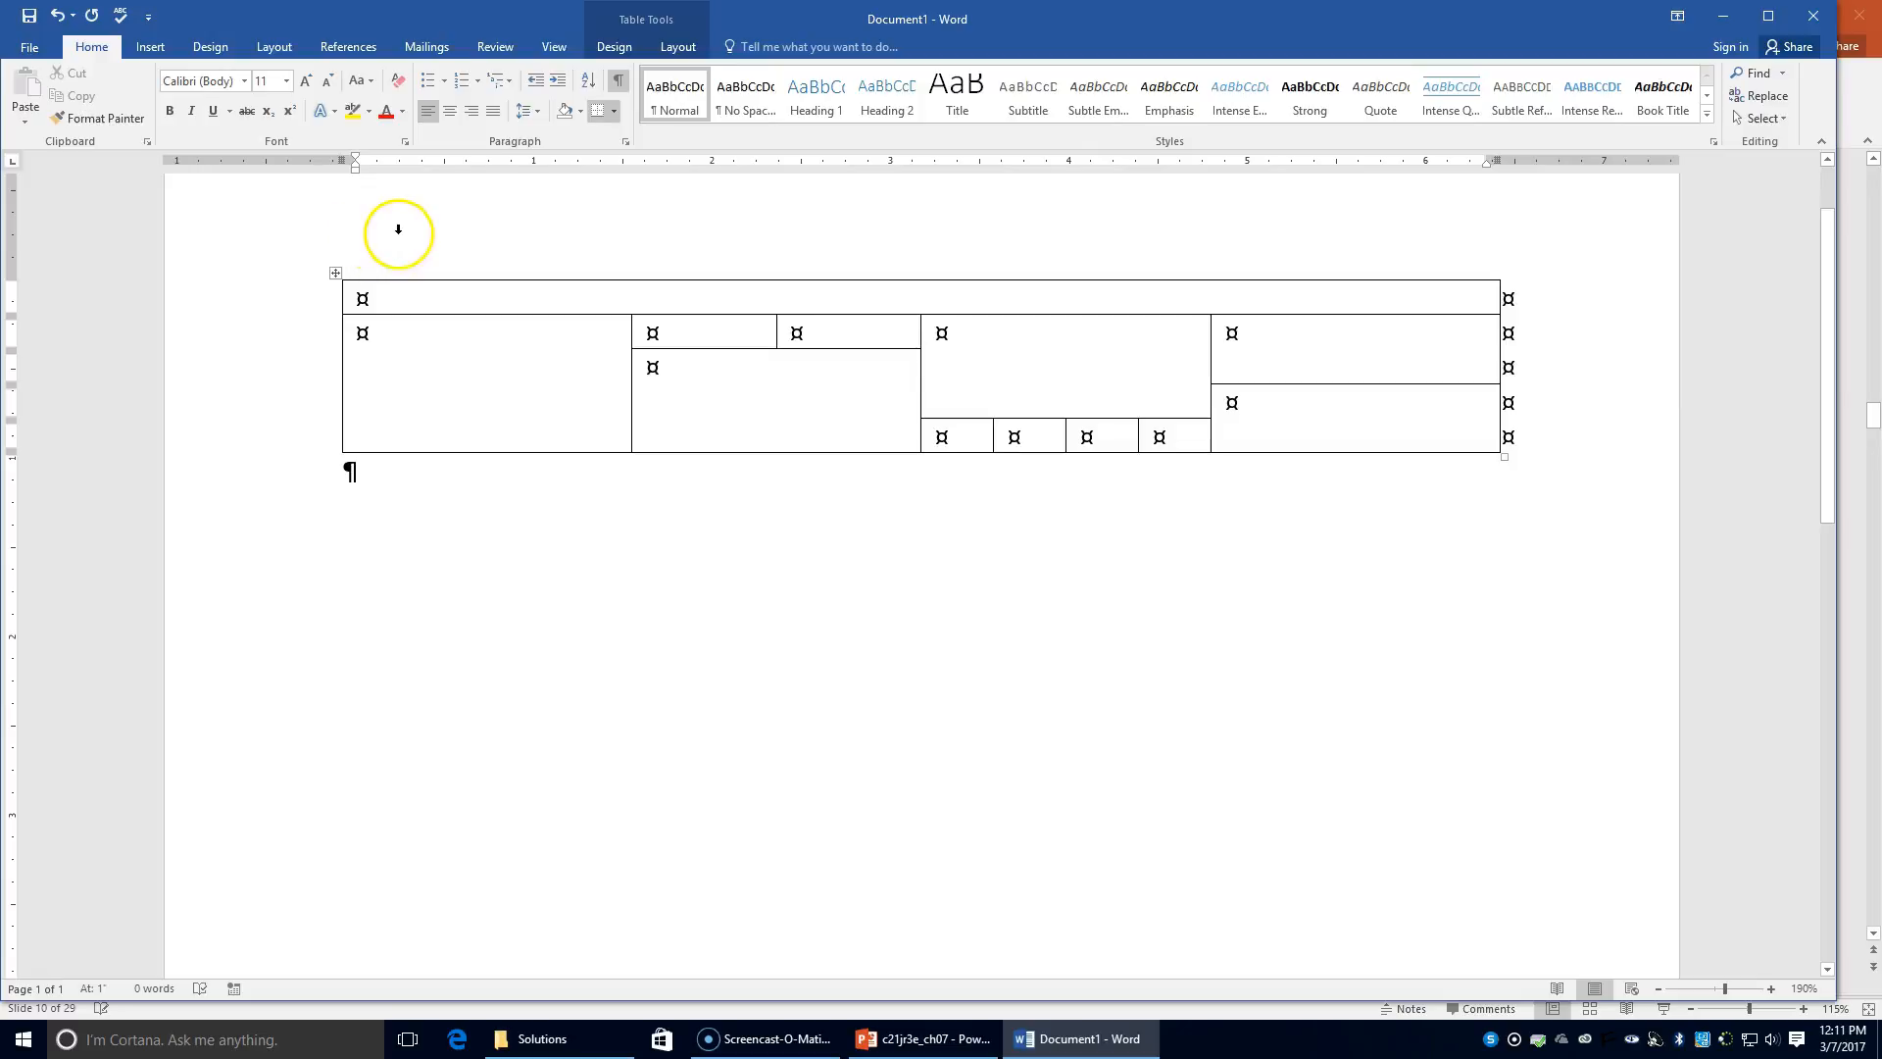
# Step: Align Center every cell's contents, then type the row-1 merge note into the top cell
pyautogui.click(336, 272)
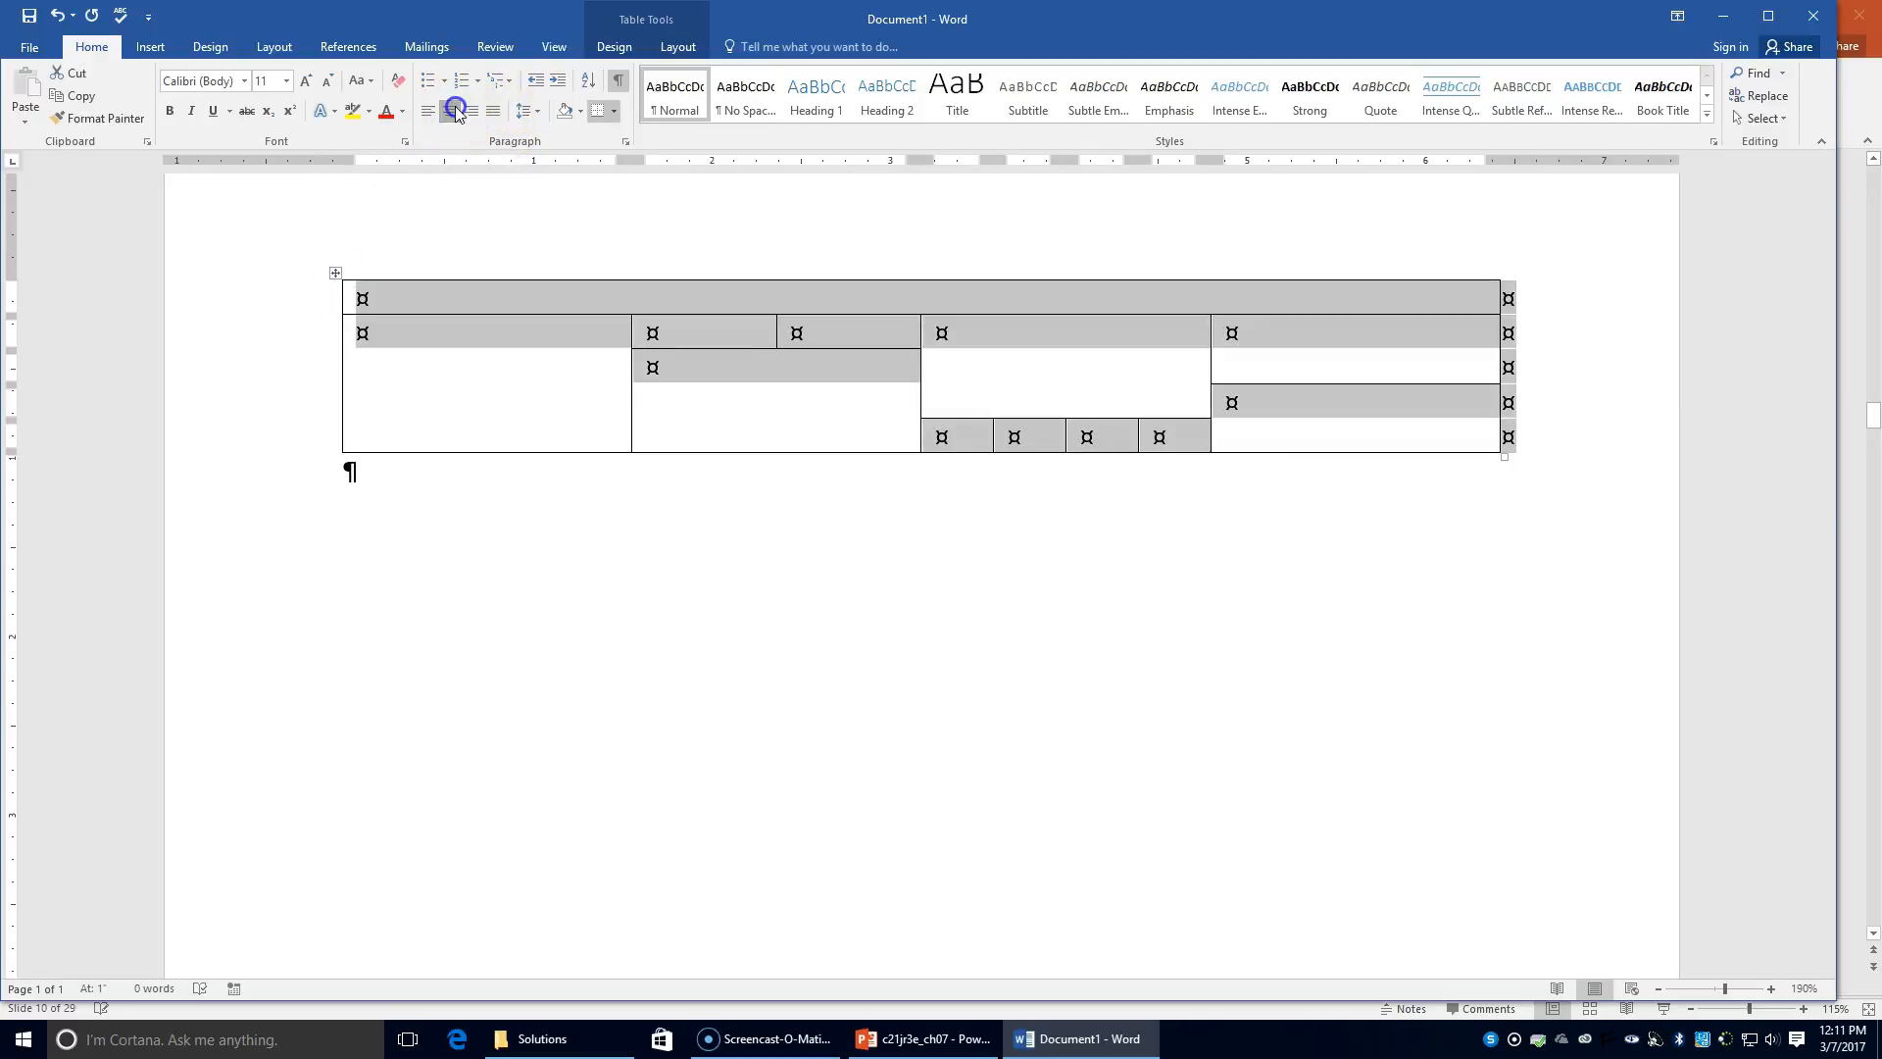
pyautogui.click(660, 56)
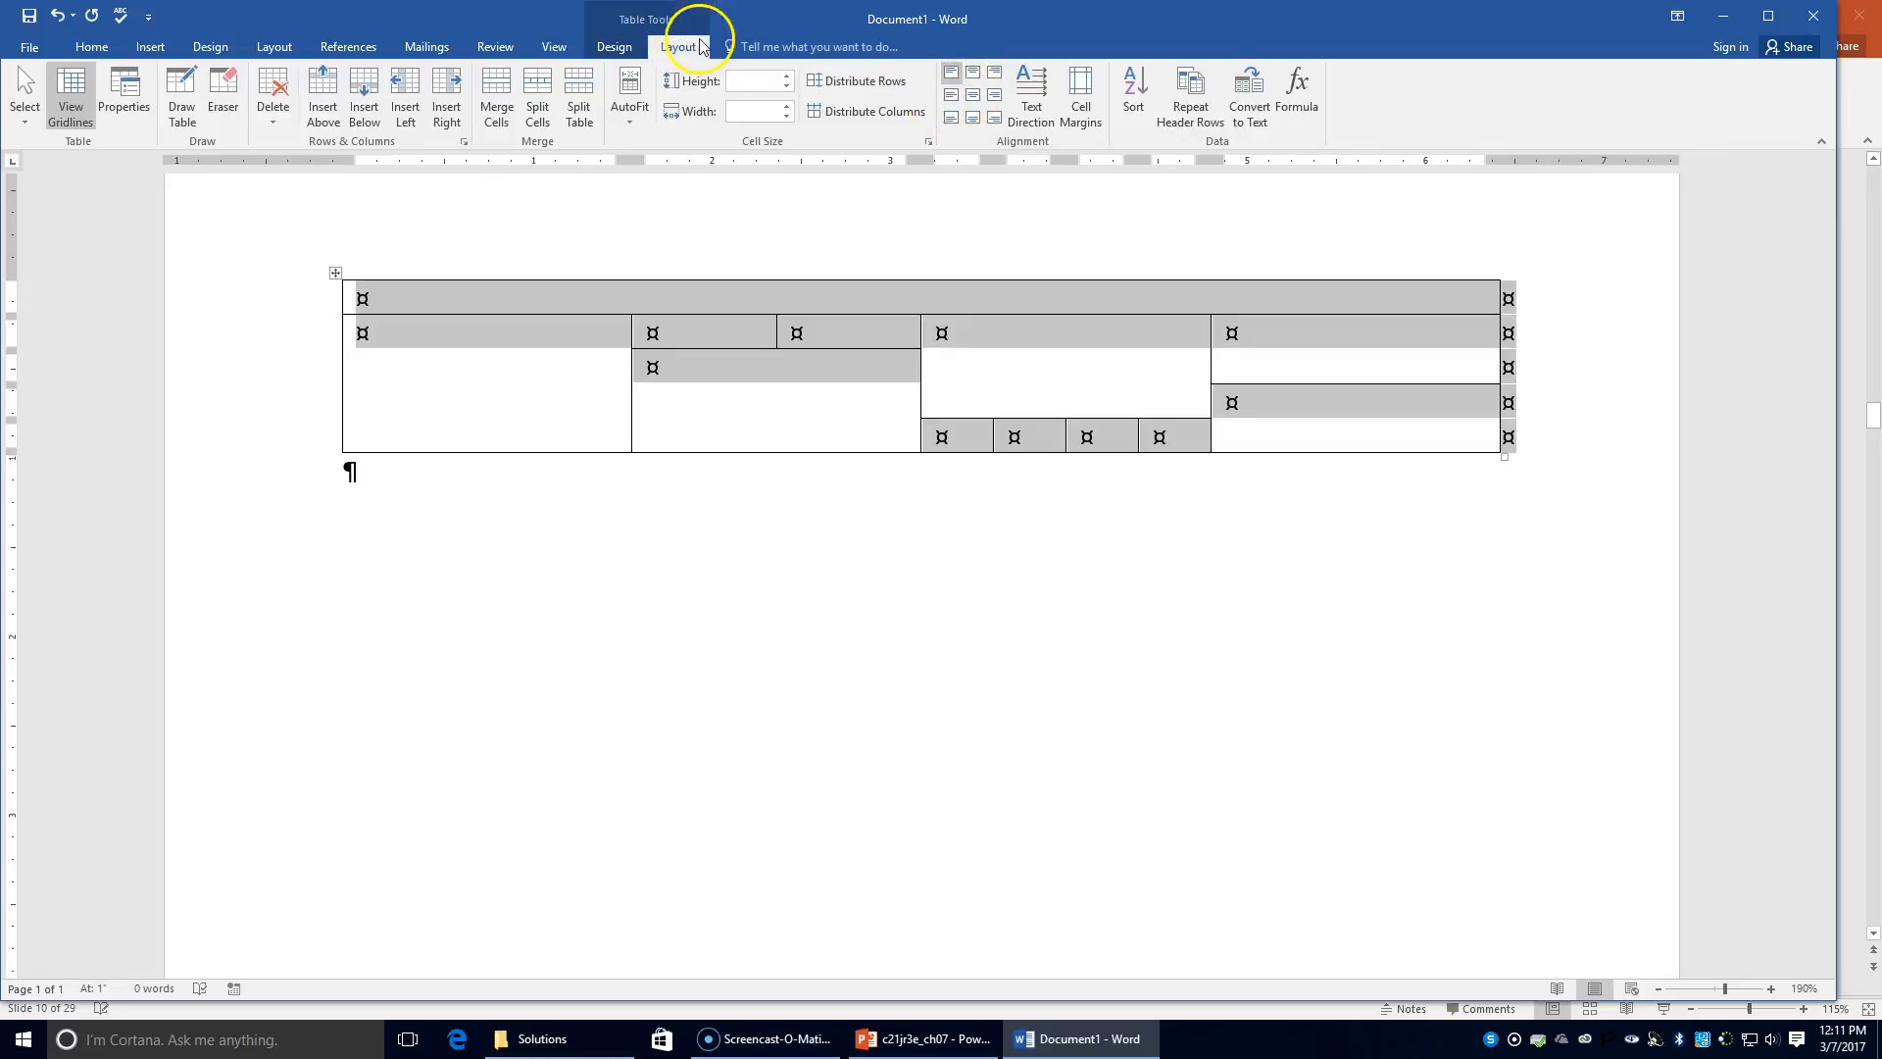
pyautogui.click(973, 94)
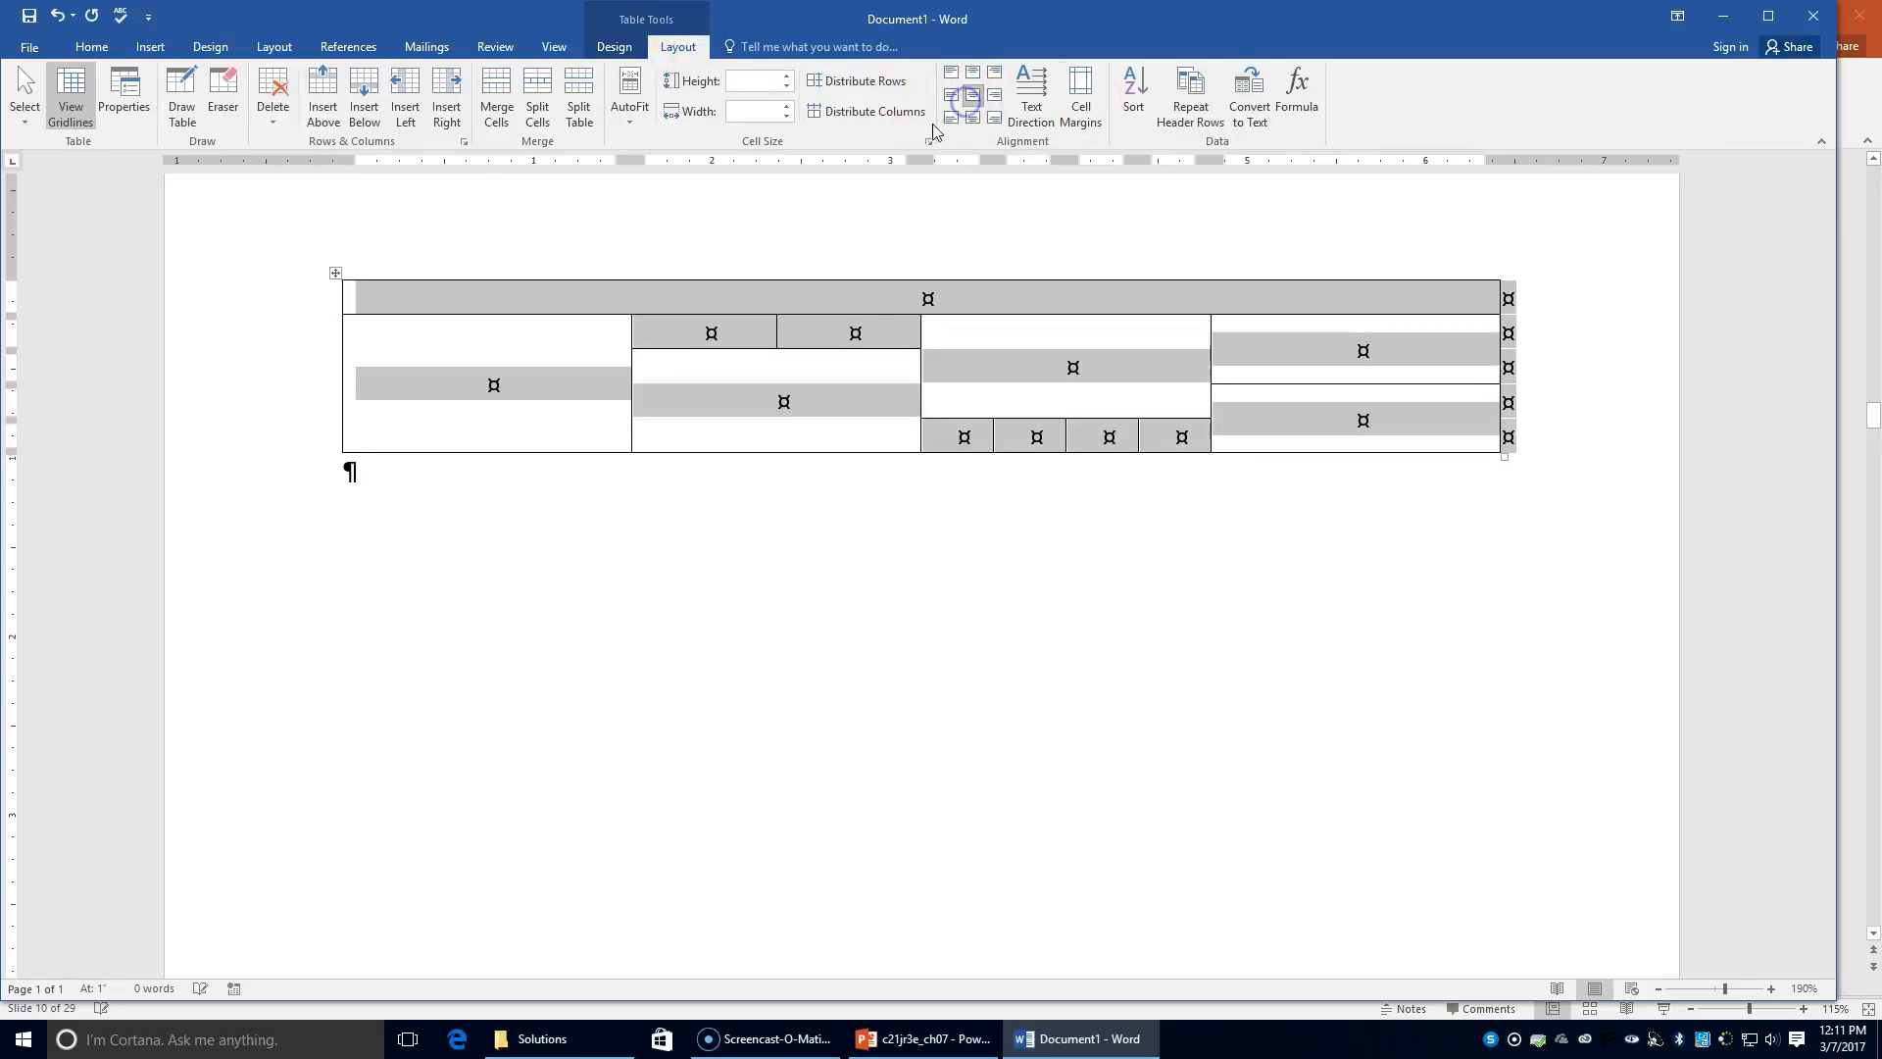
pyautogui.click(957, 296)
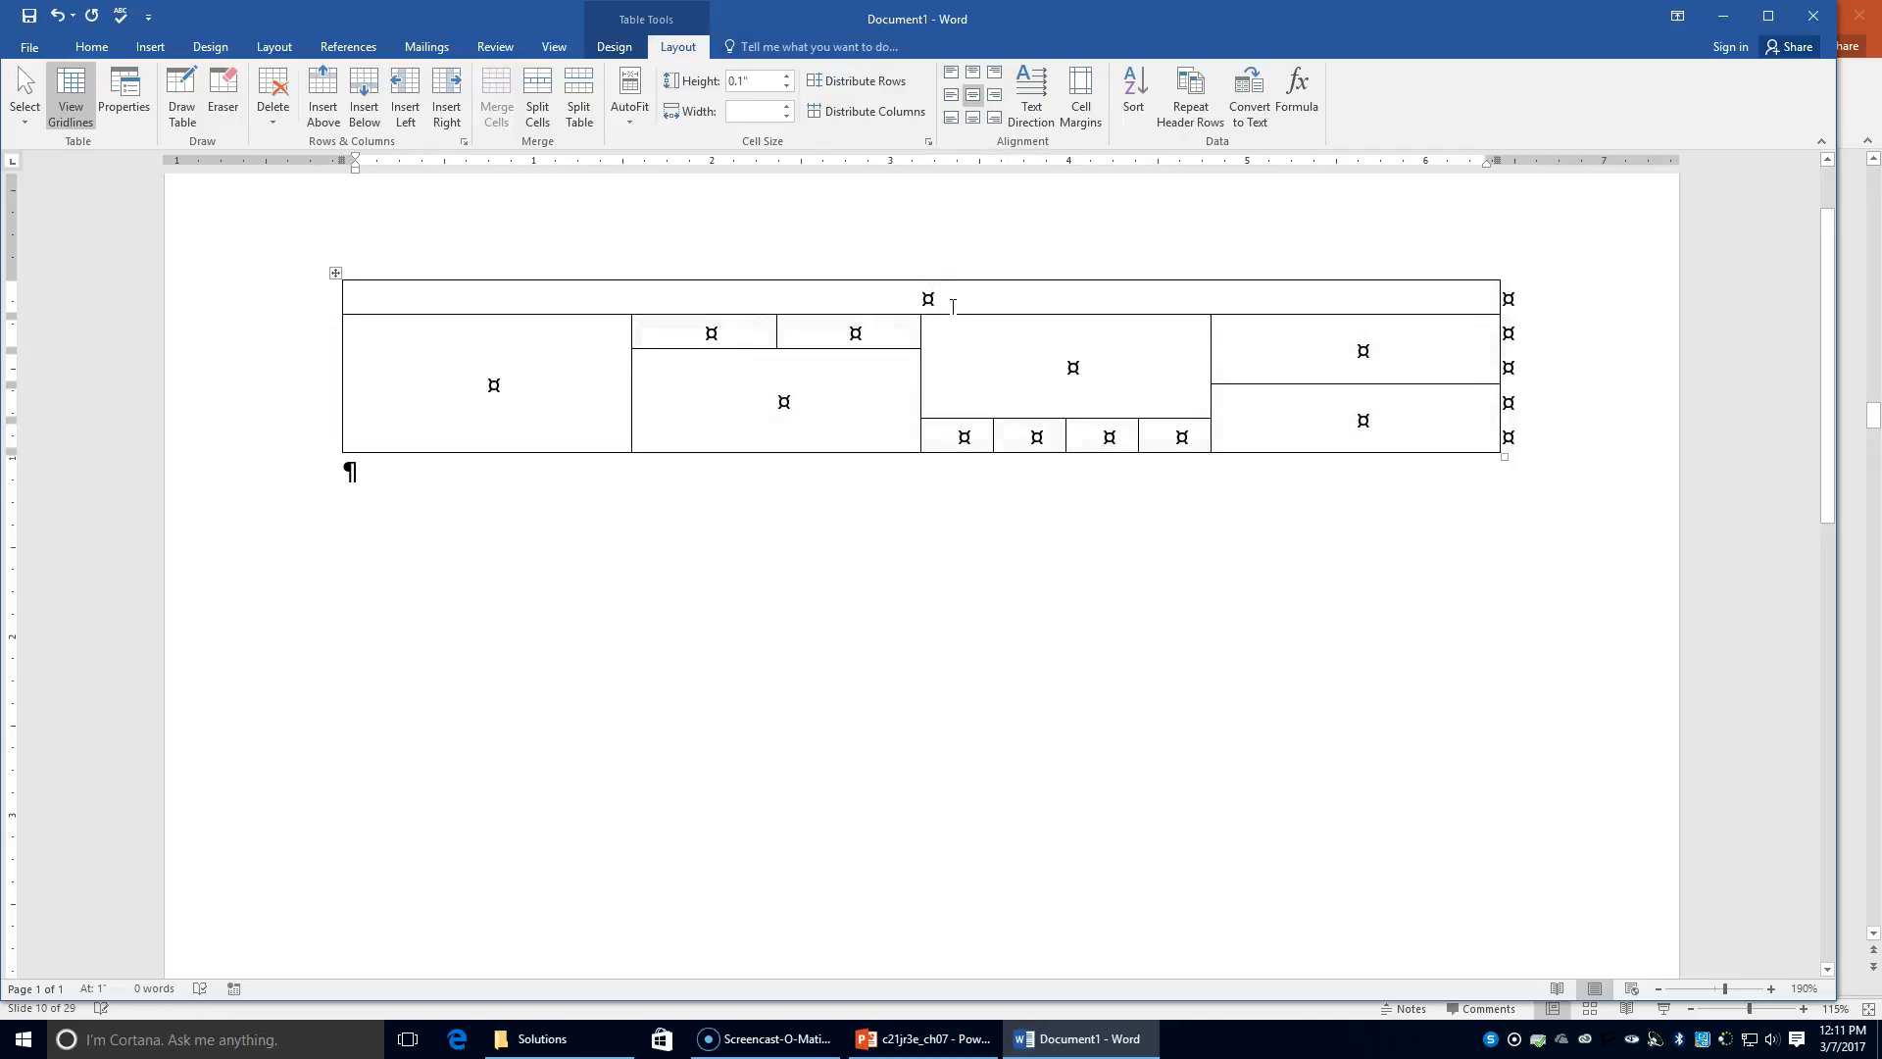
pyautogui.write('all')
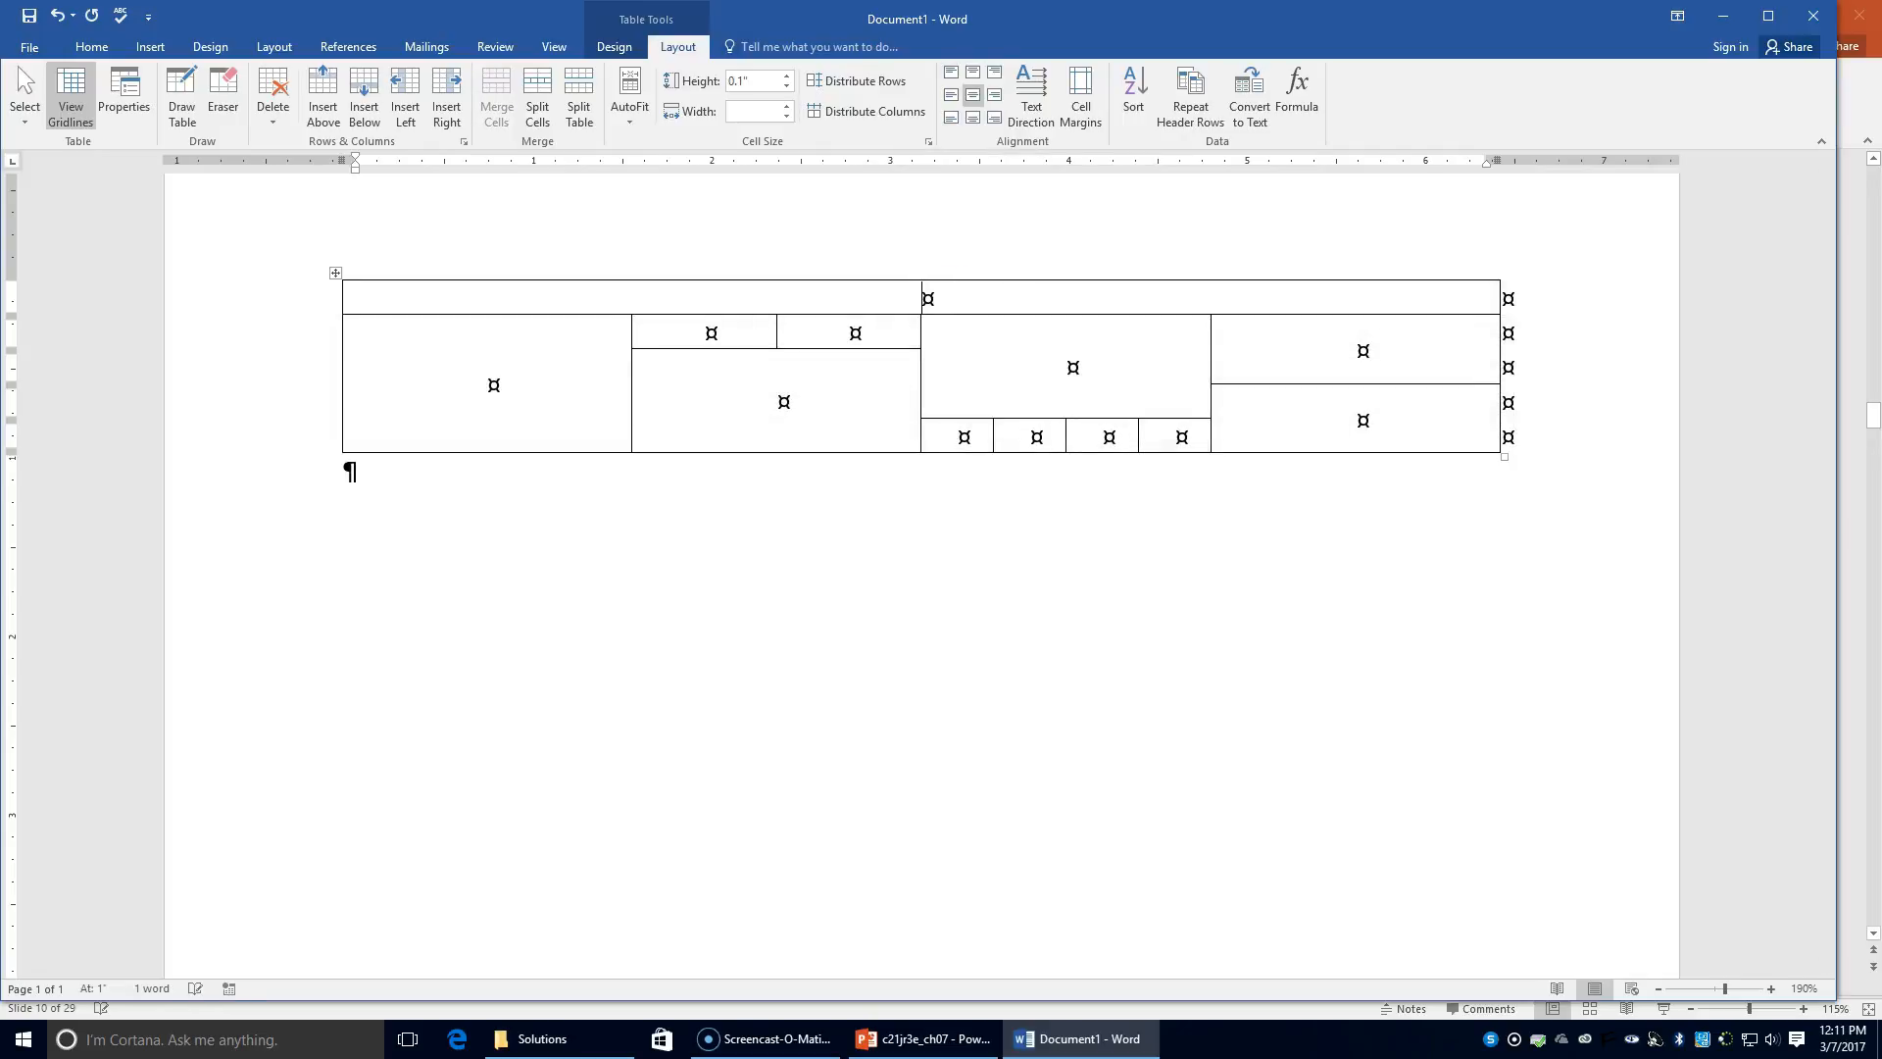
pyautogui.write(' cells in row ')
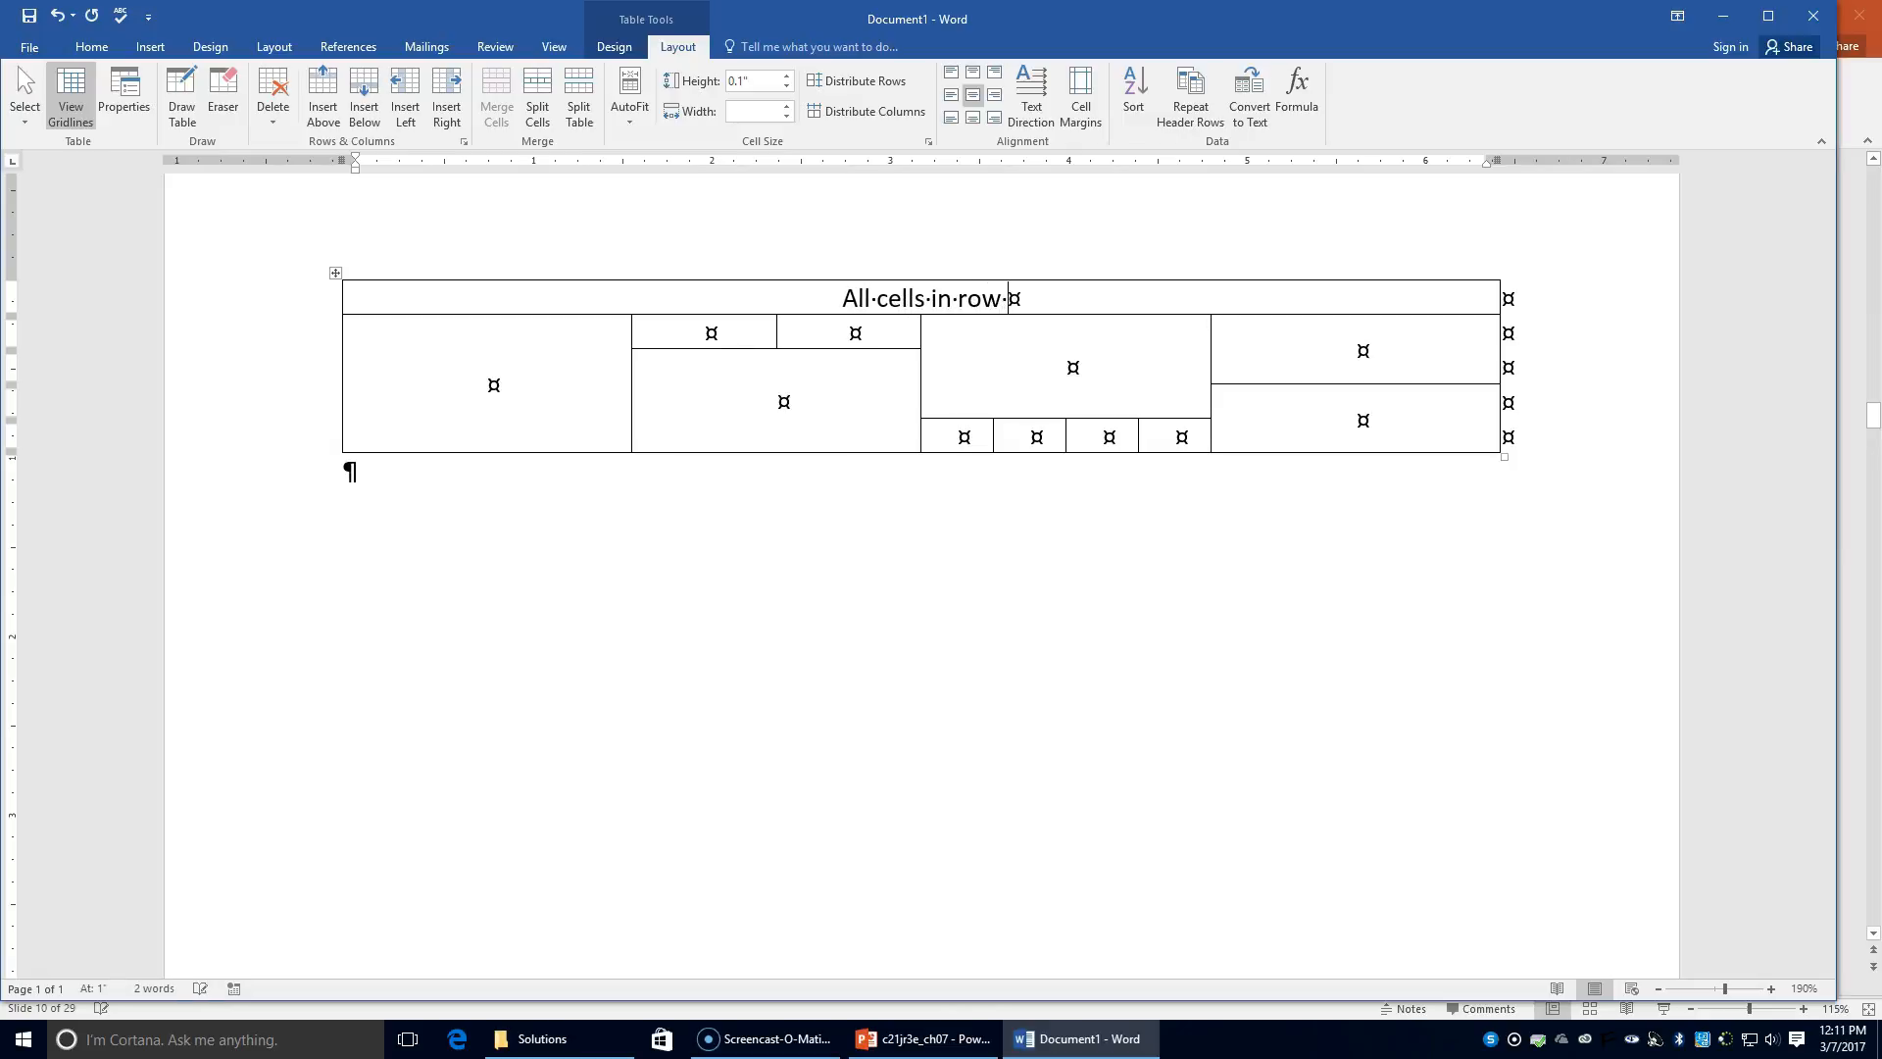
pyautogui.write('1 were ')
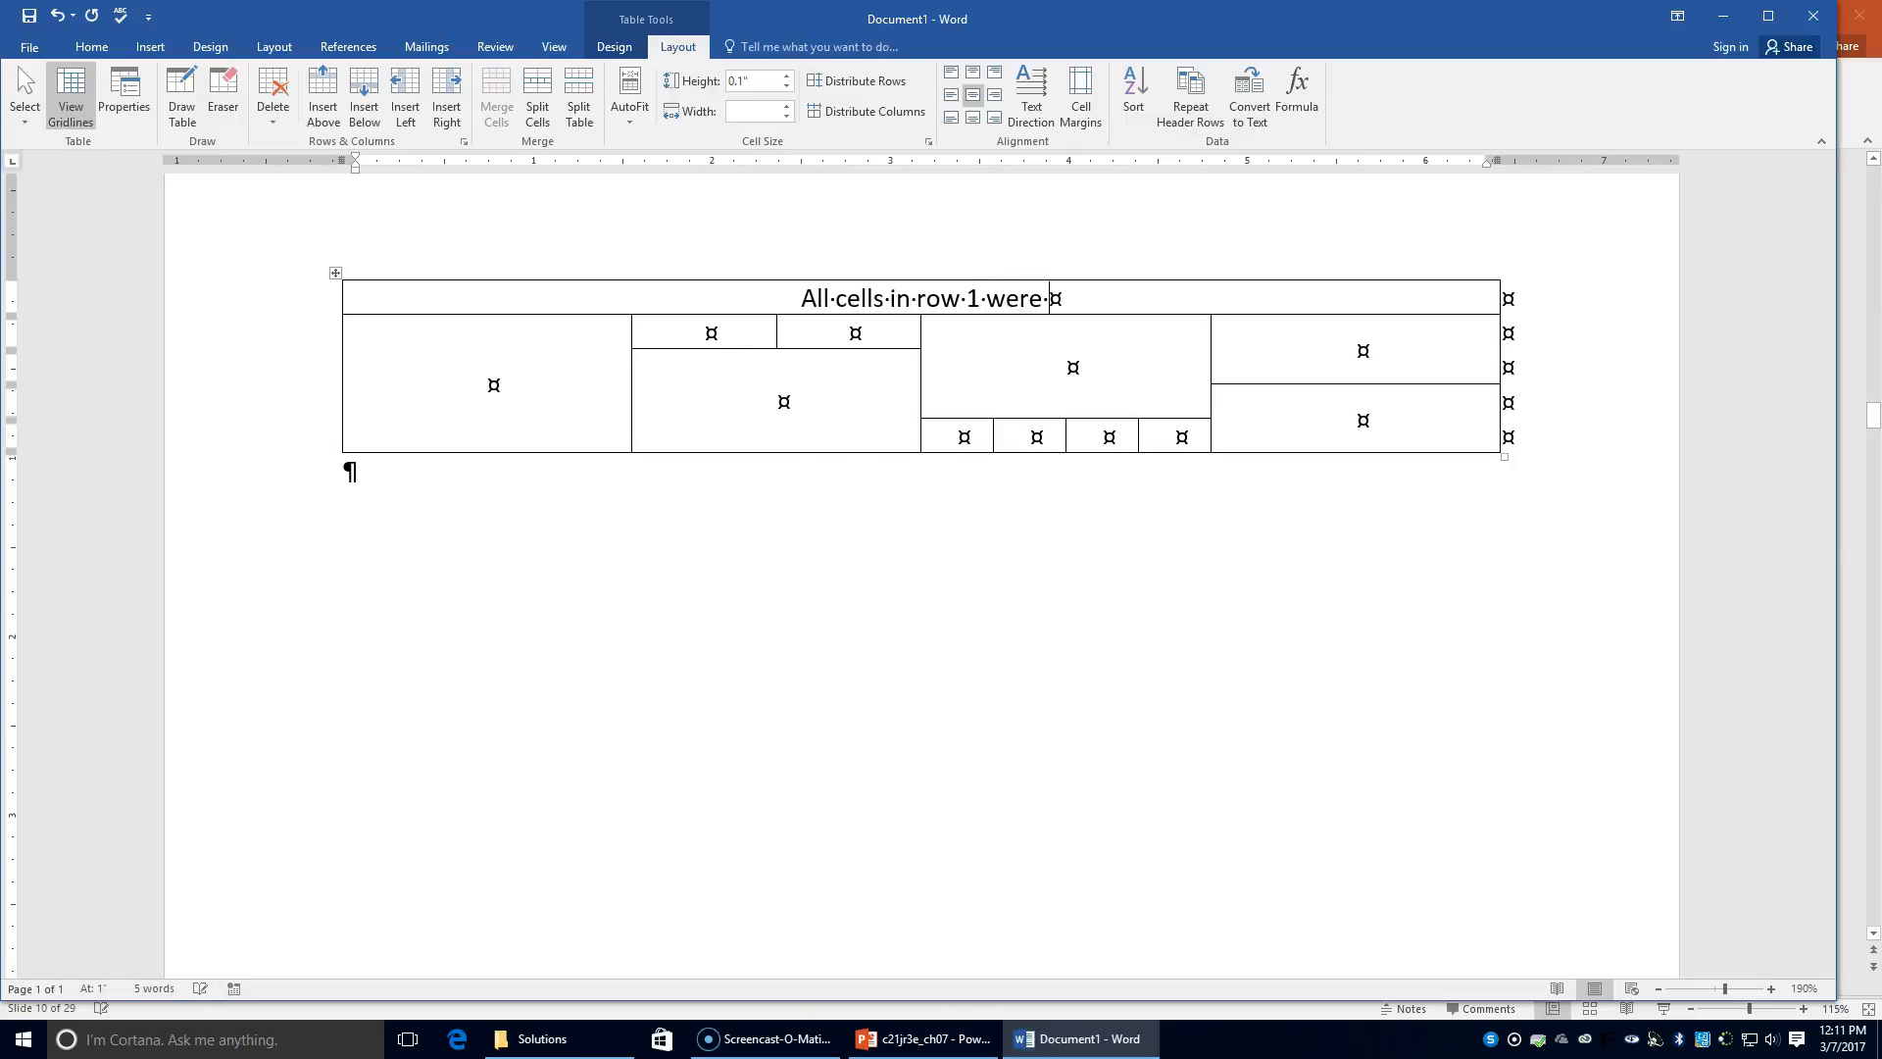
pyautogui.write('merged int')
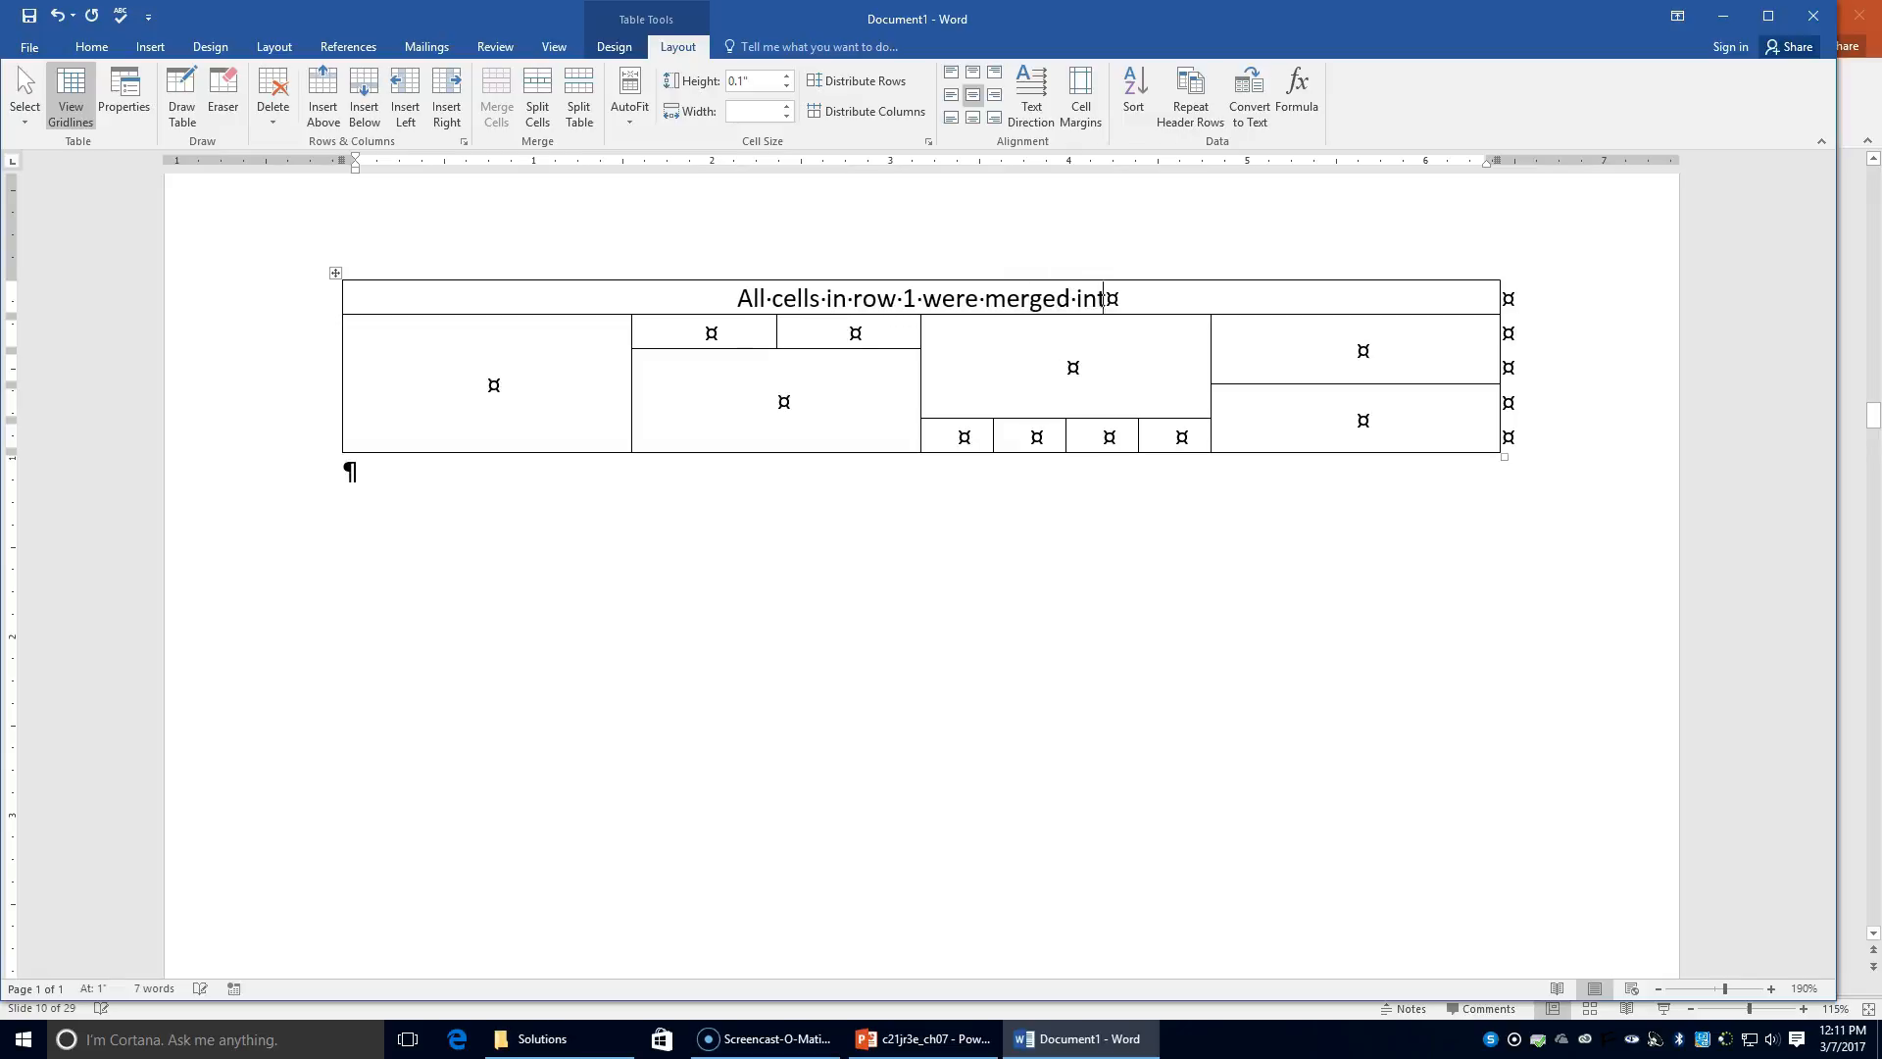
pyautogui.write('o one ')
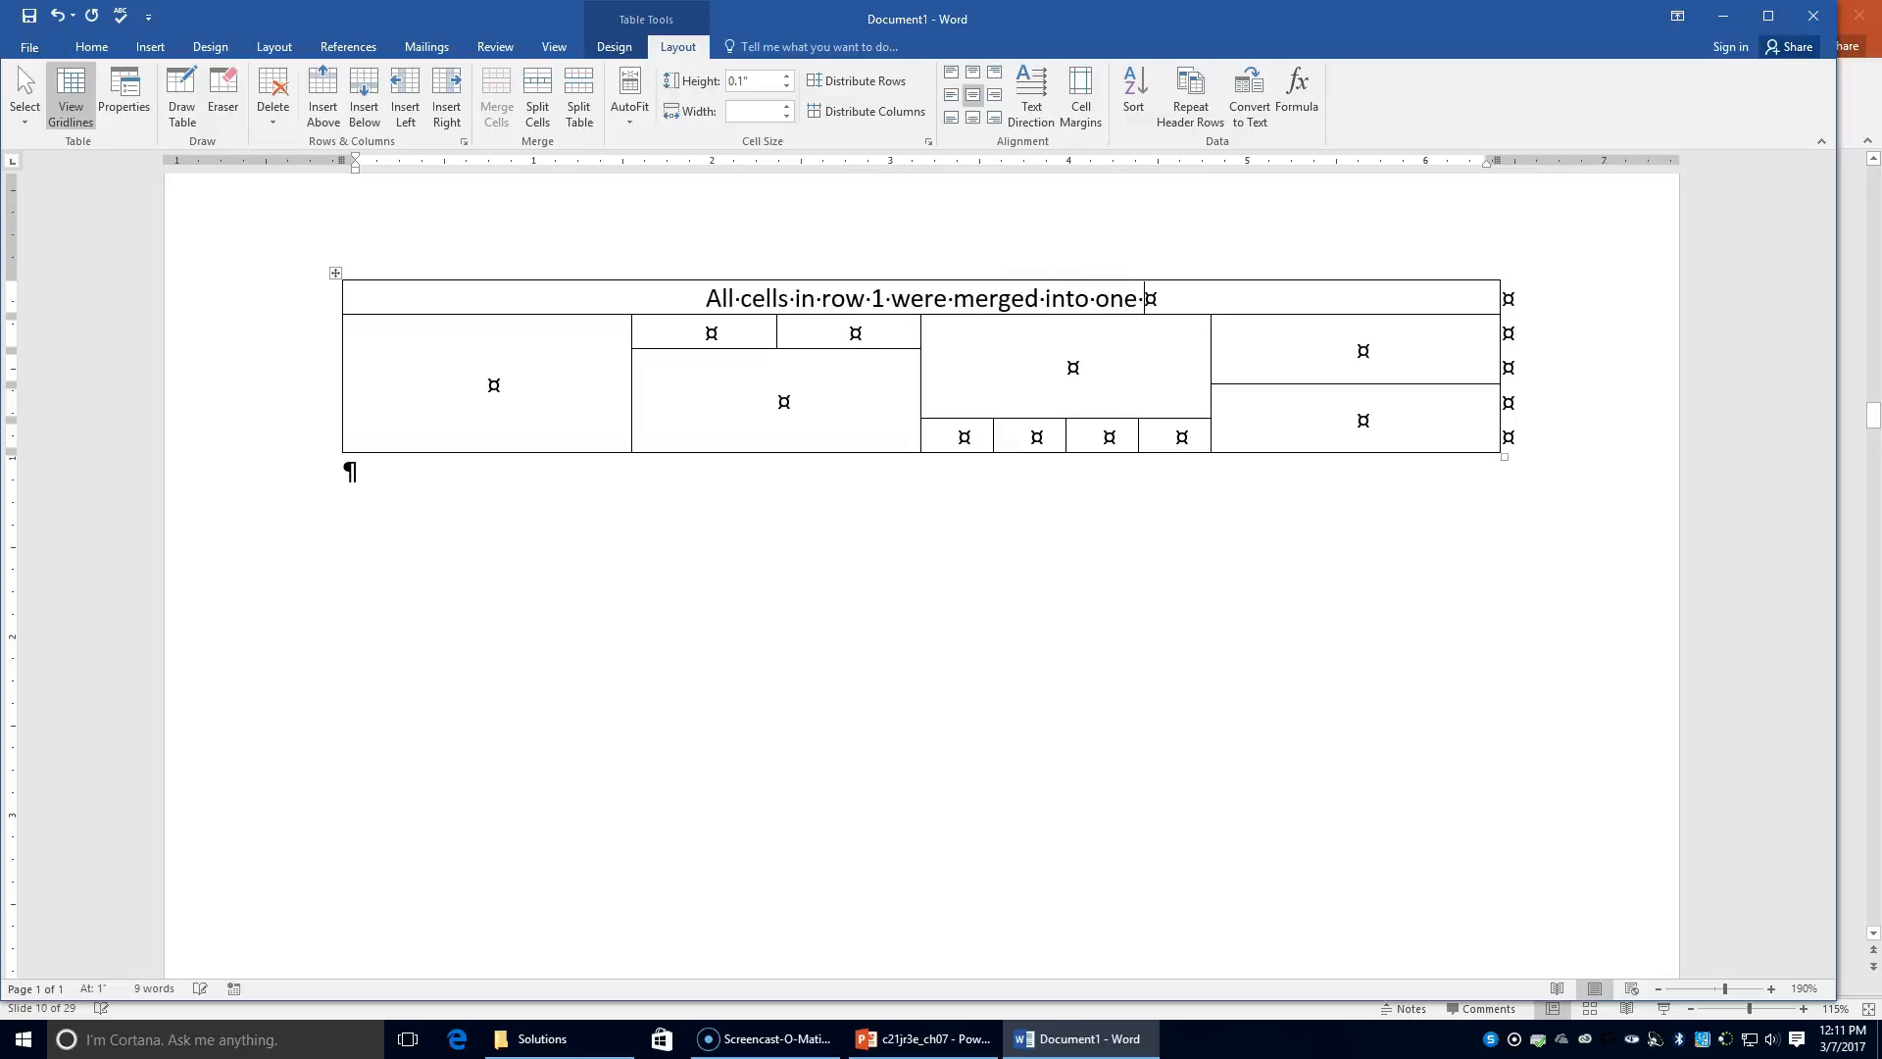
pyautogui.write('cell that spa')
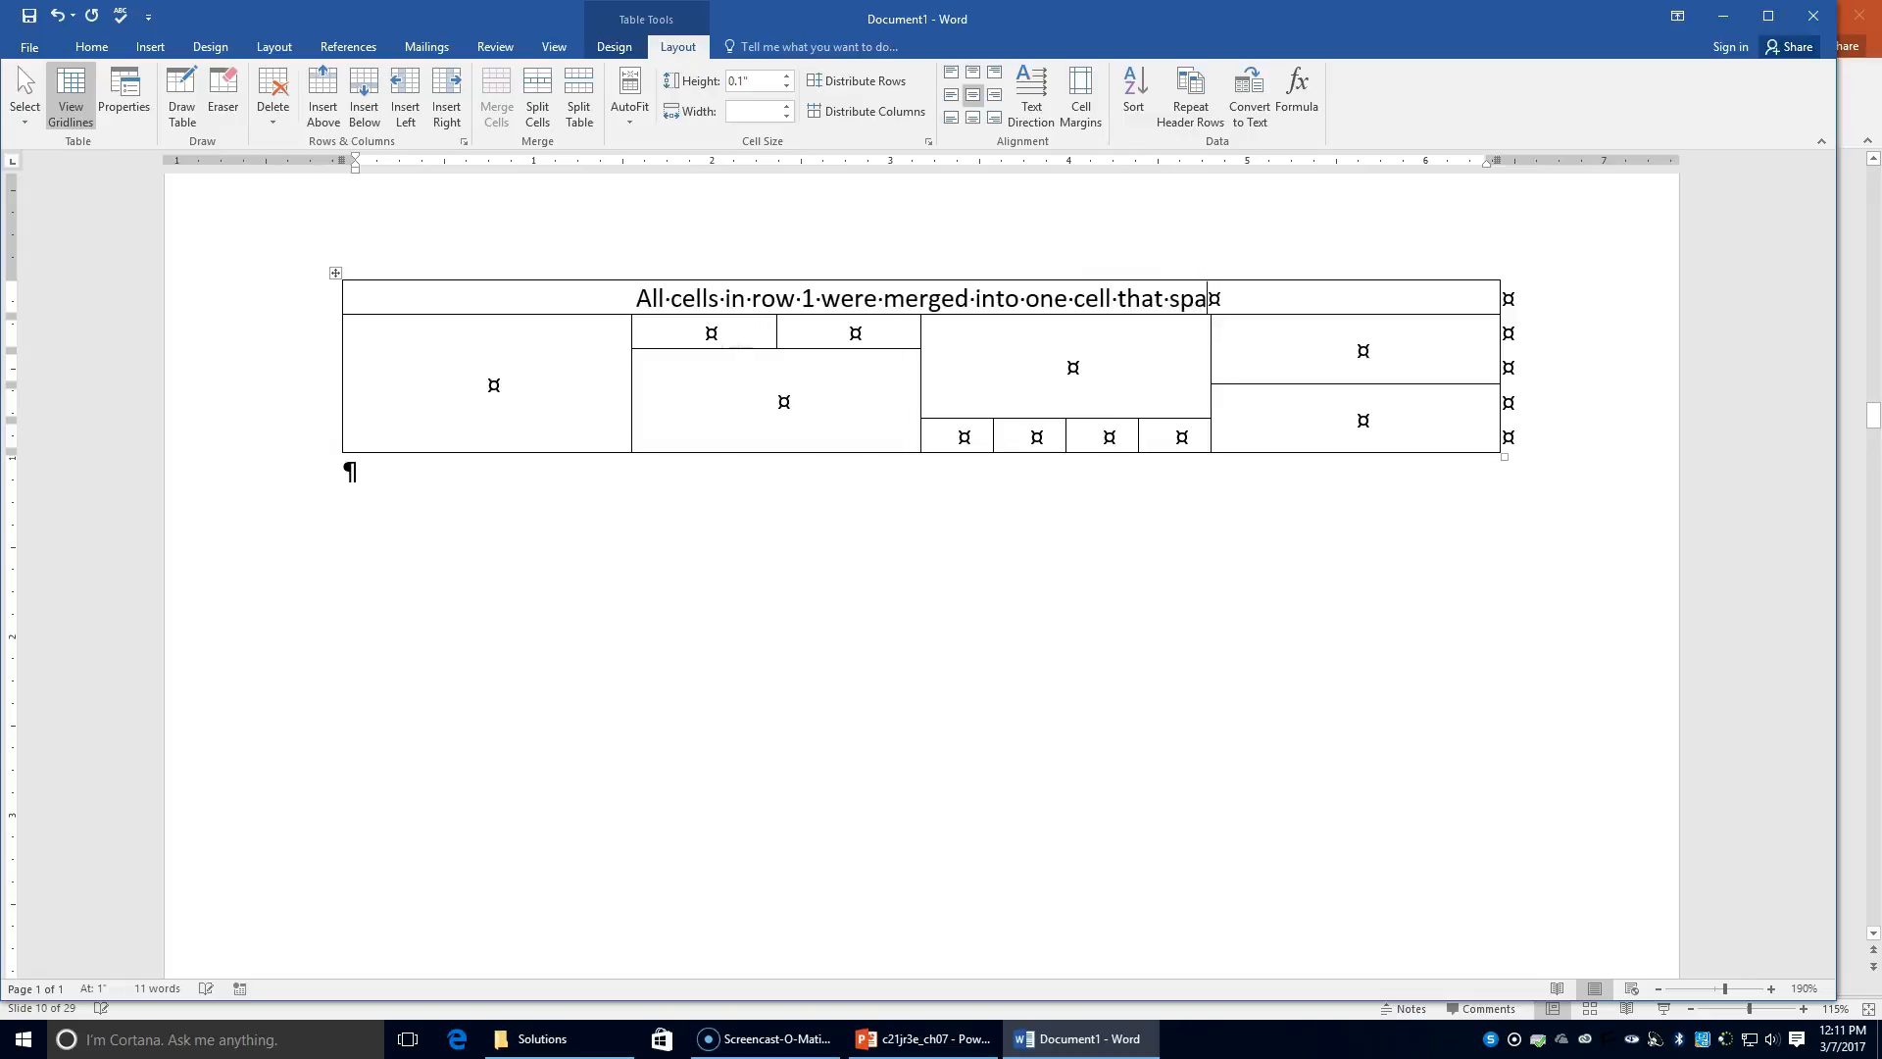
pyautogui.write('ns all of the columns')
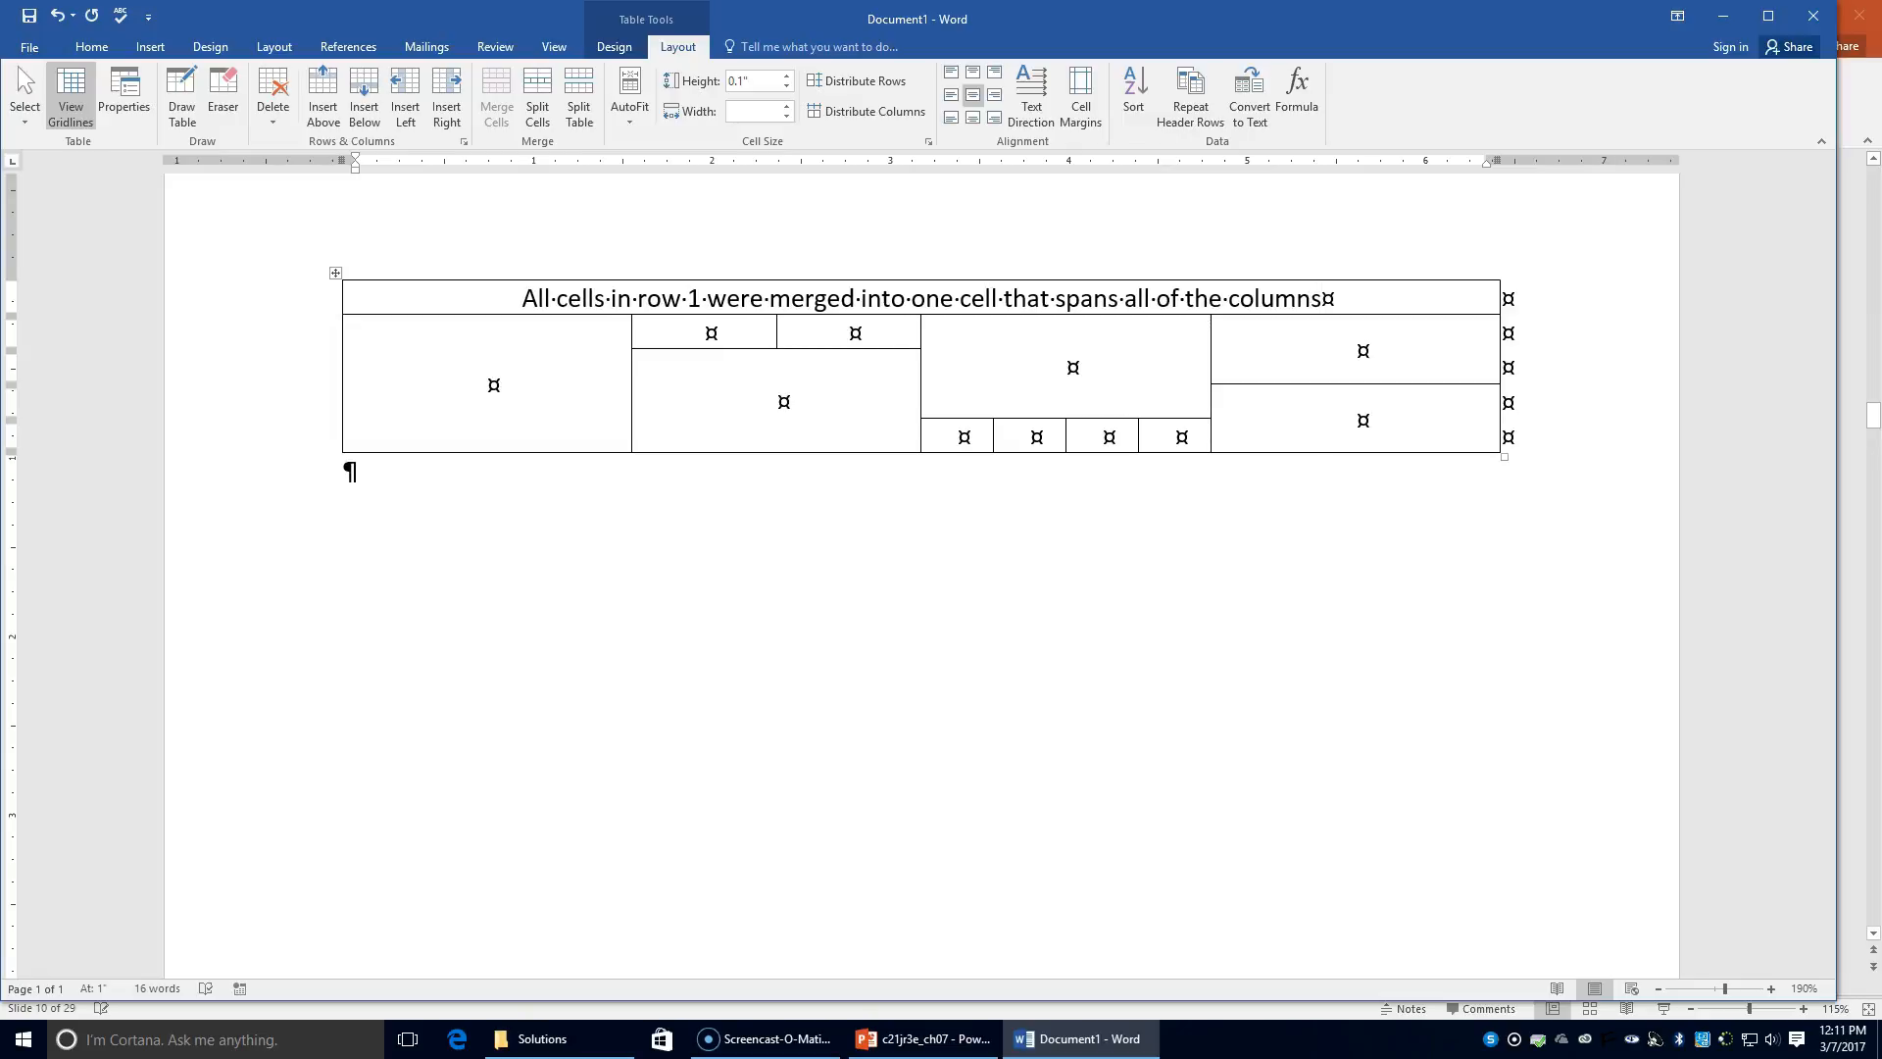
pyautogui.write('.')
# Step: Move into the large left cell of row 2
pyautogui.click(465, 357)
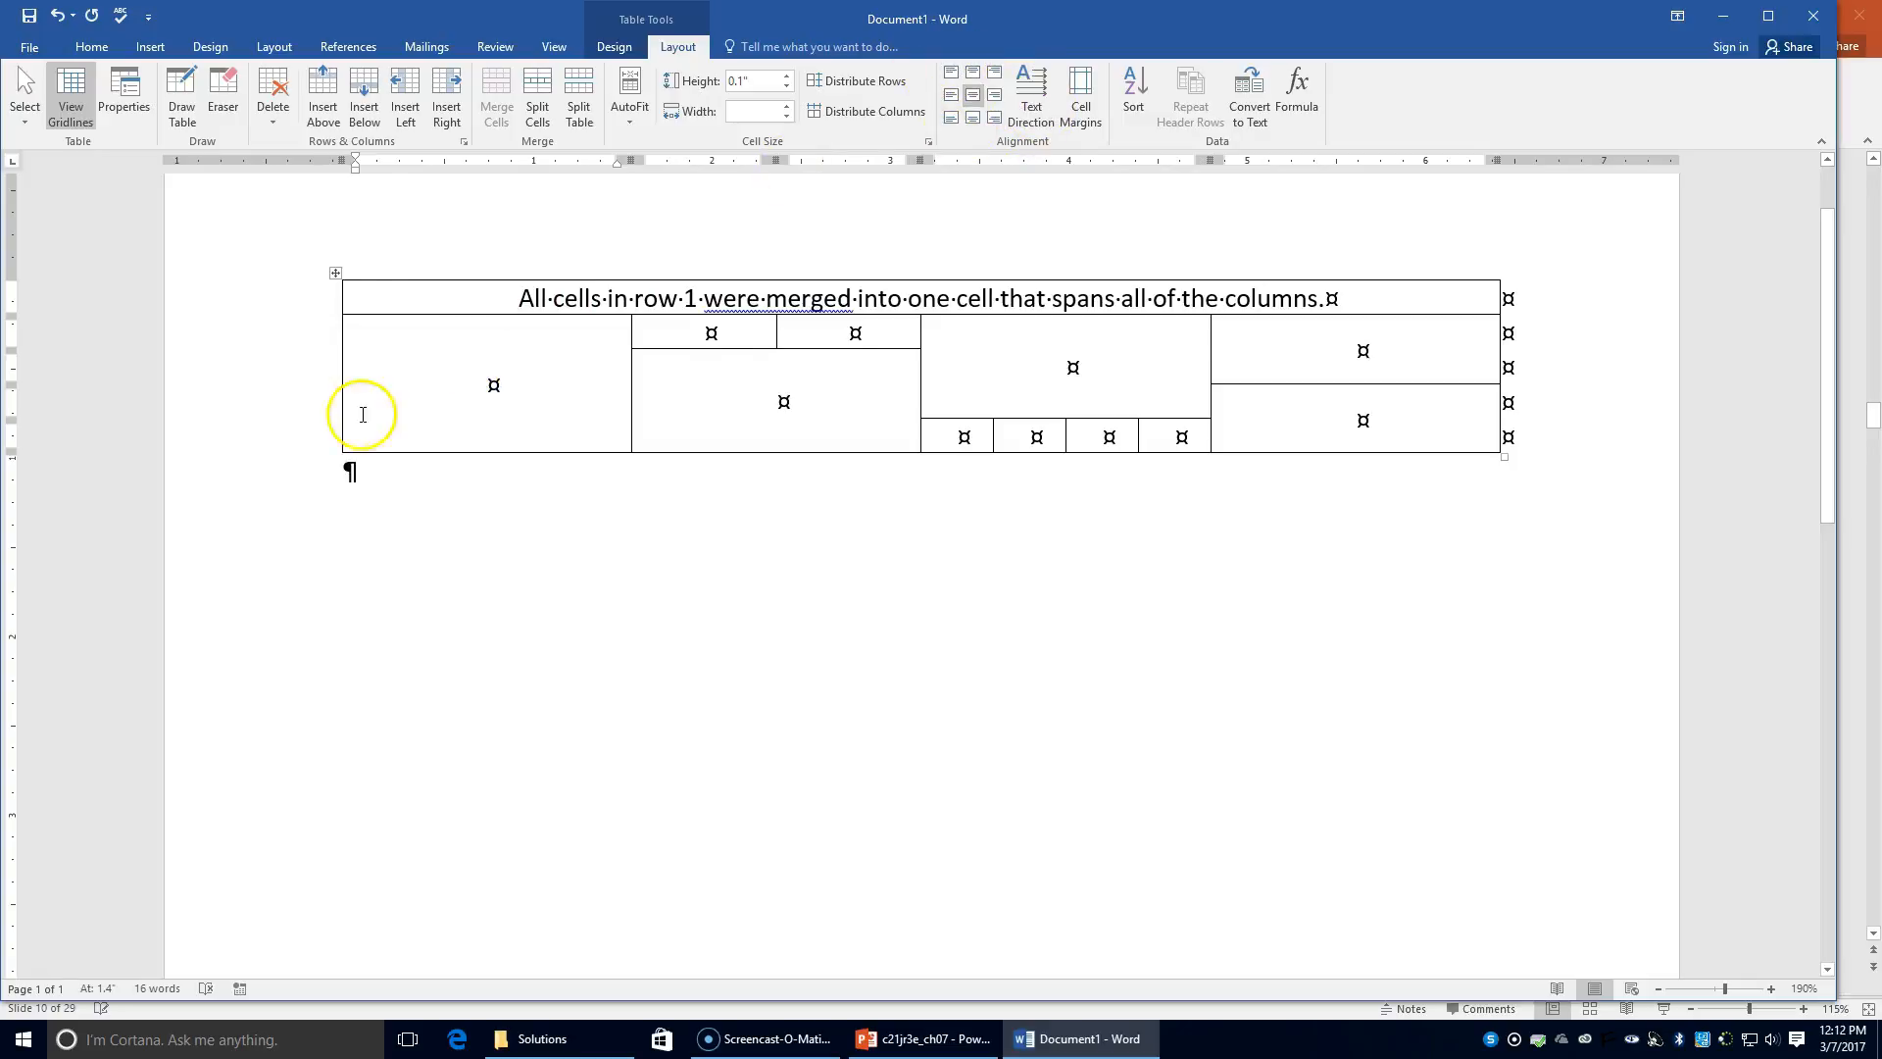
# Step: Top-center align all cells and type 'These four cells were merged into one cell.' in the left cell
pyautogui.click(336, 273)
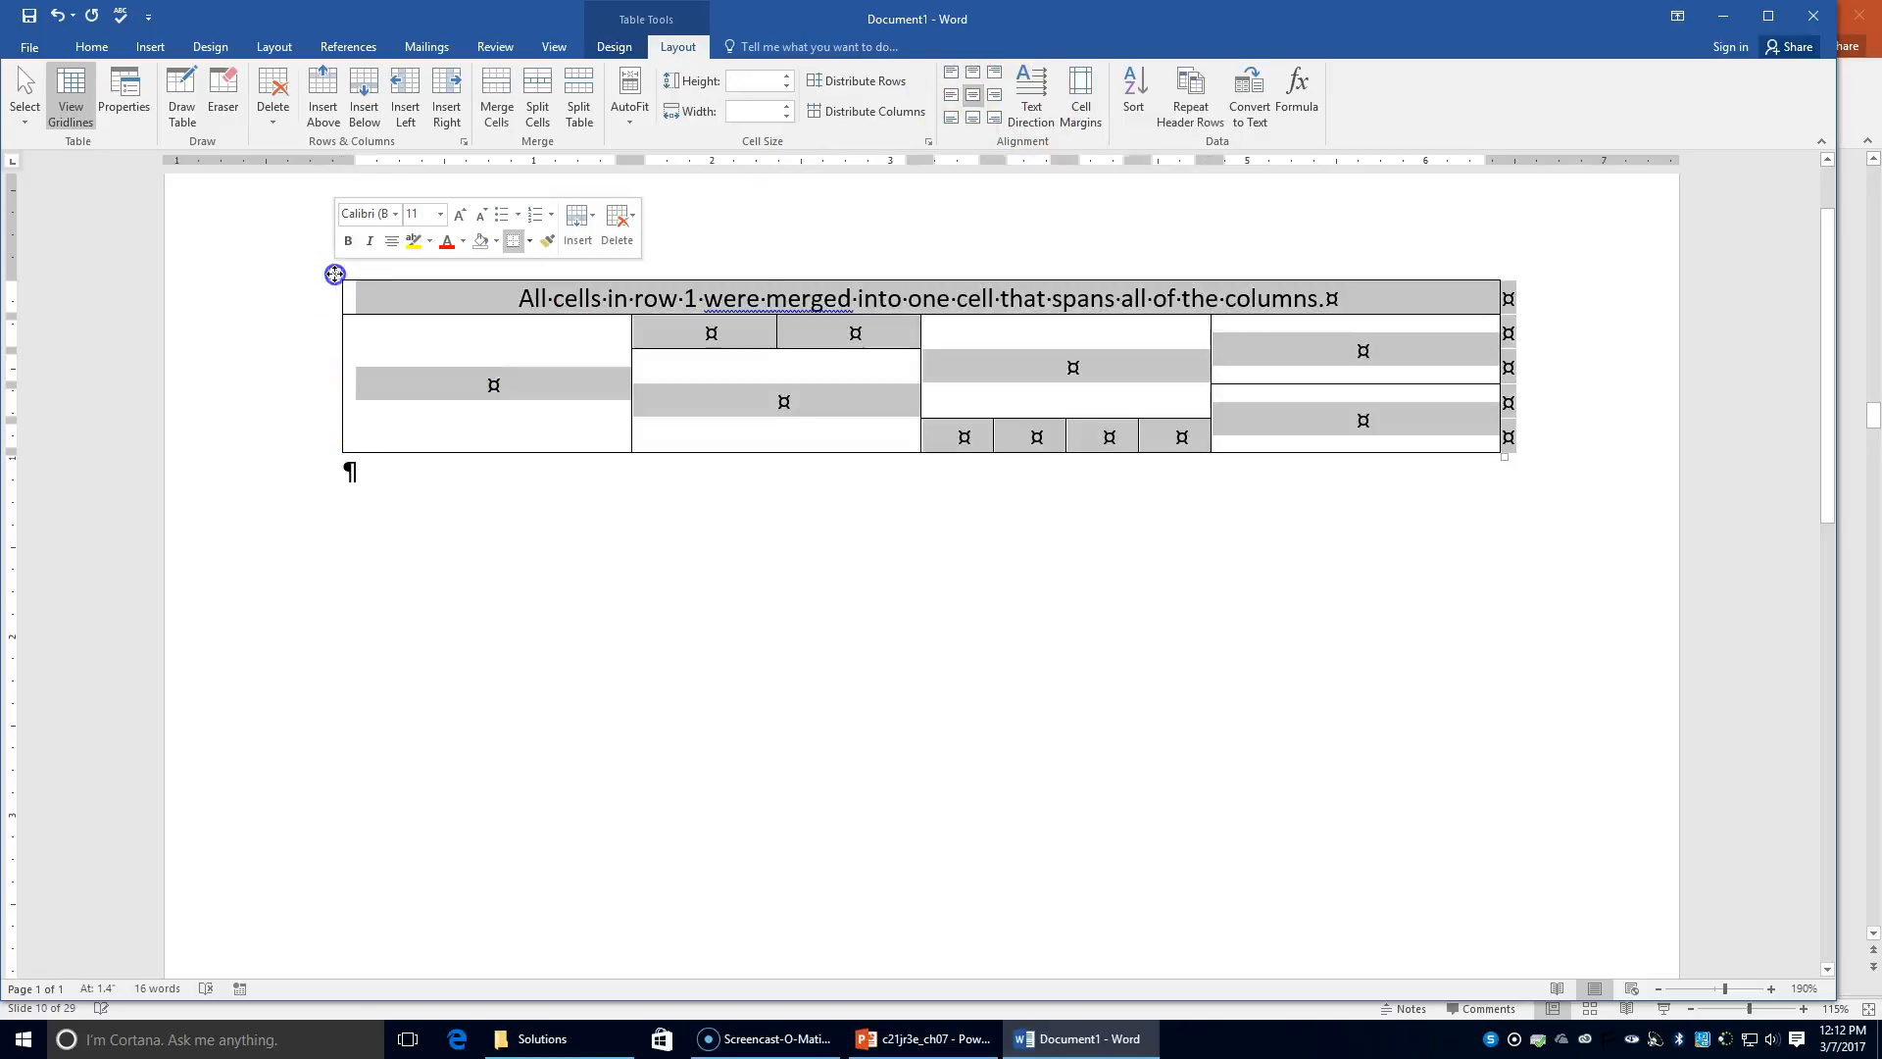
pyautogui.click(973, 78)
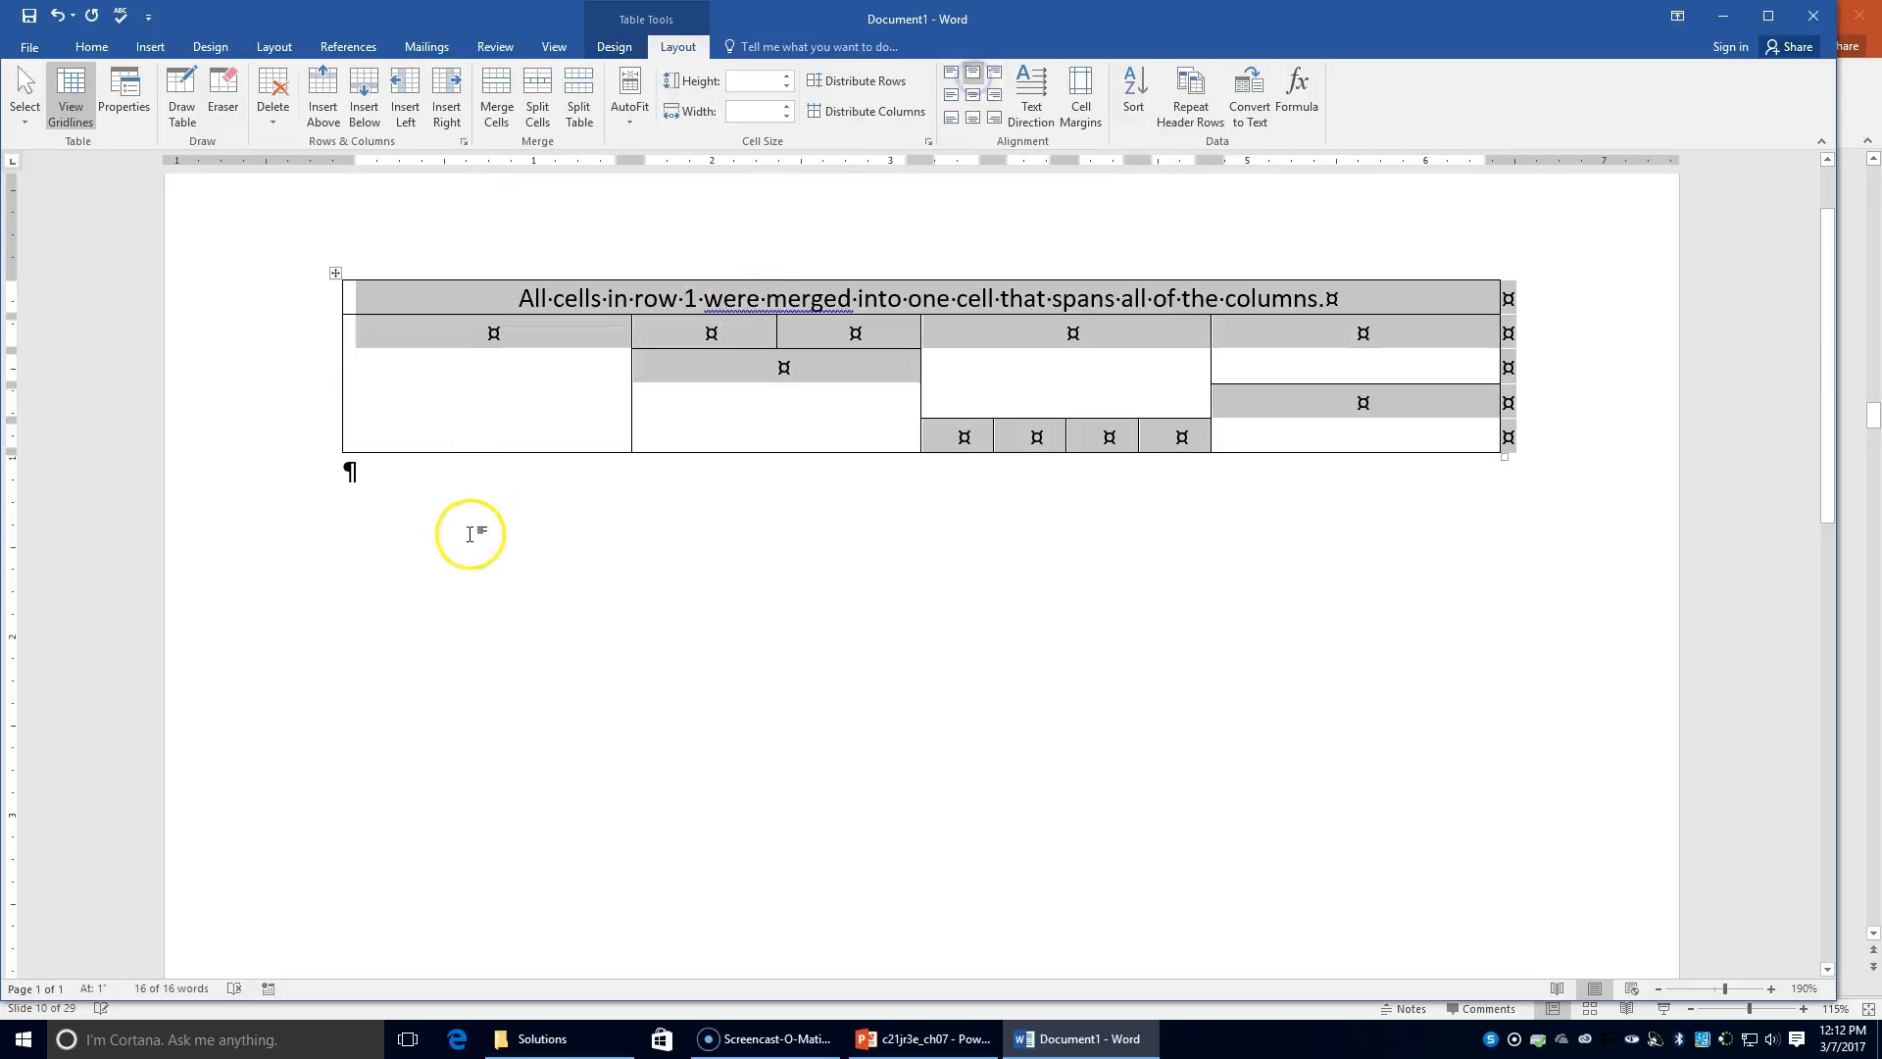
pyautogui.click(449, 371)
pyautogui.write('Th')
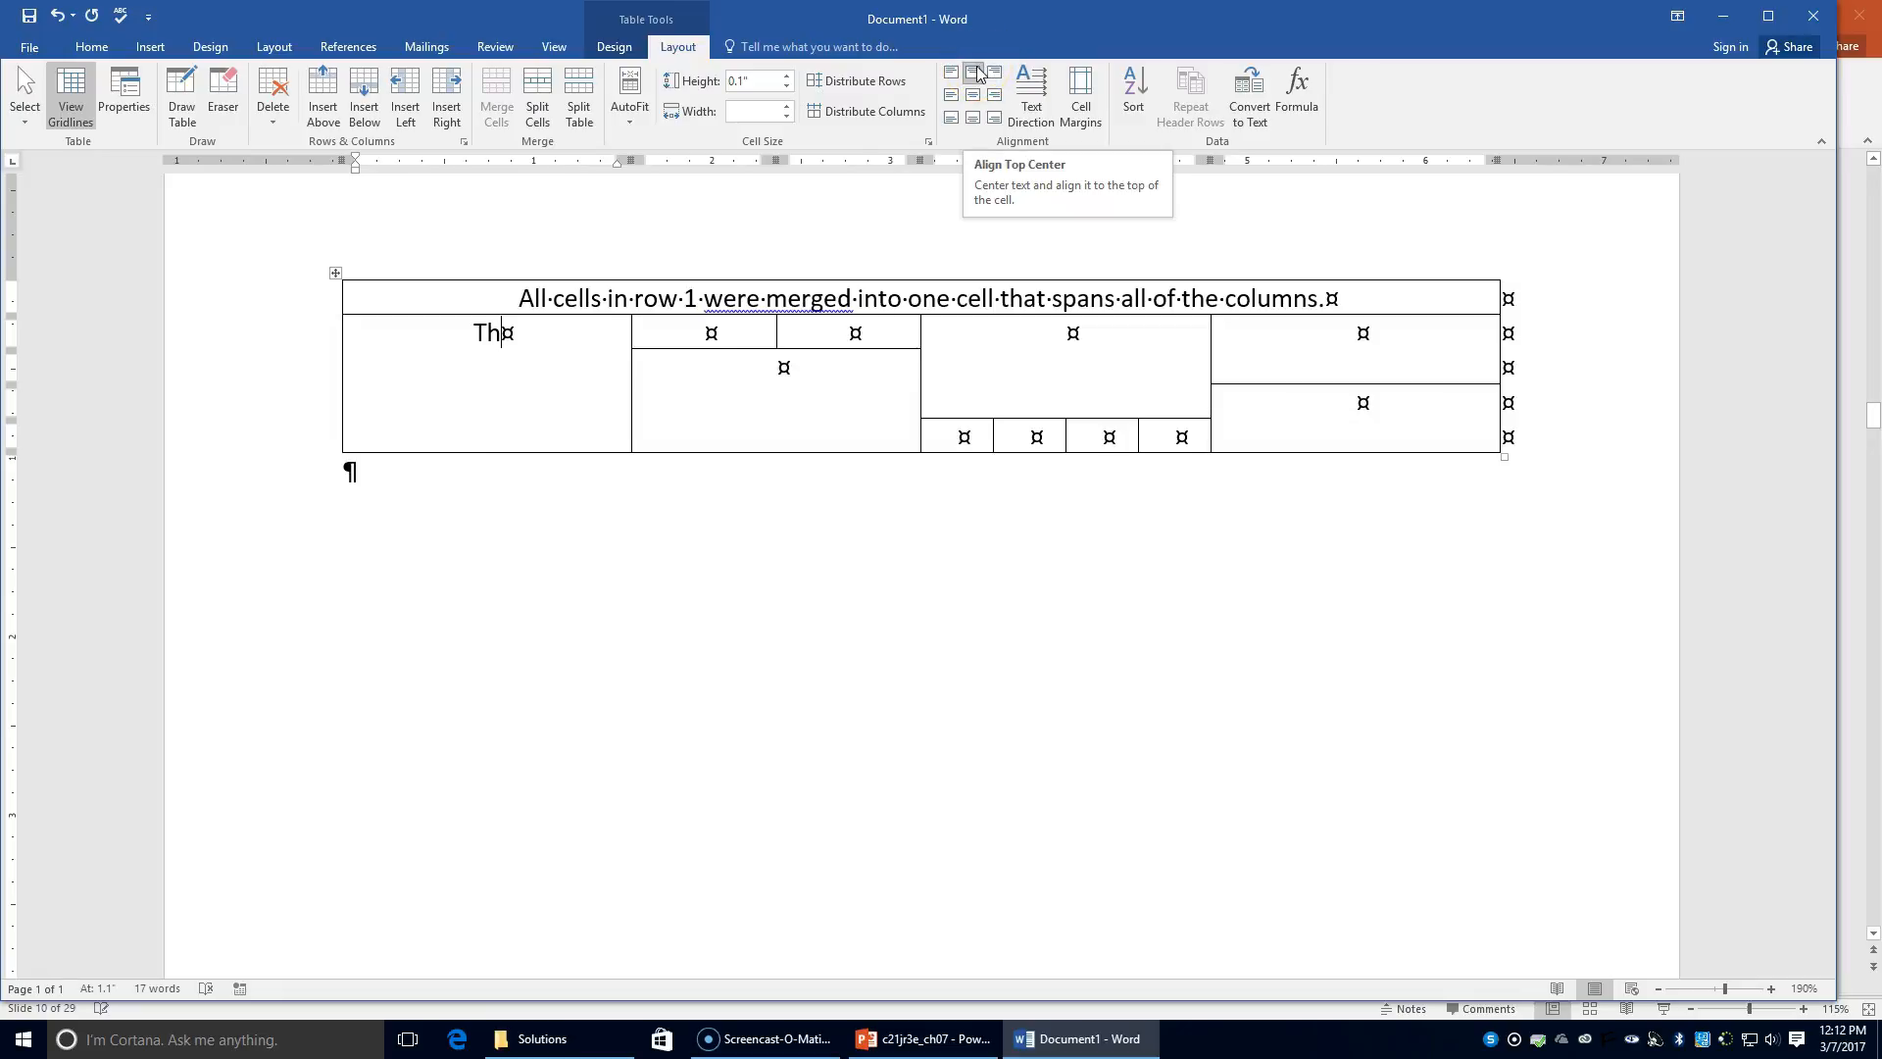
pyautogui.click(336, 273)
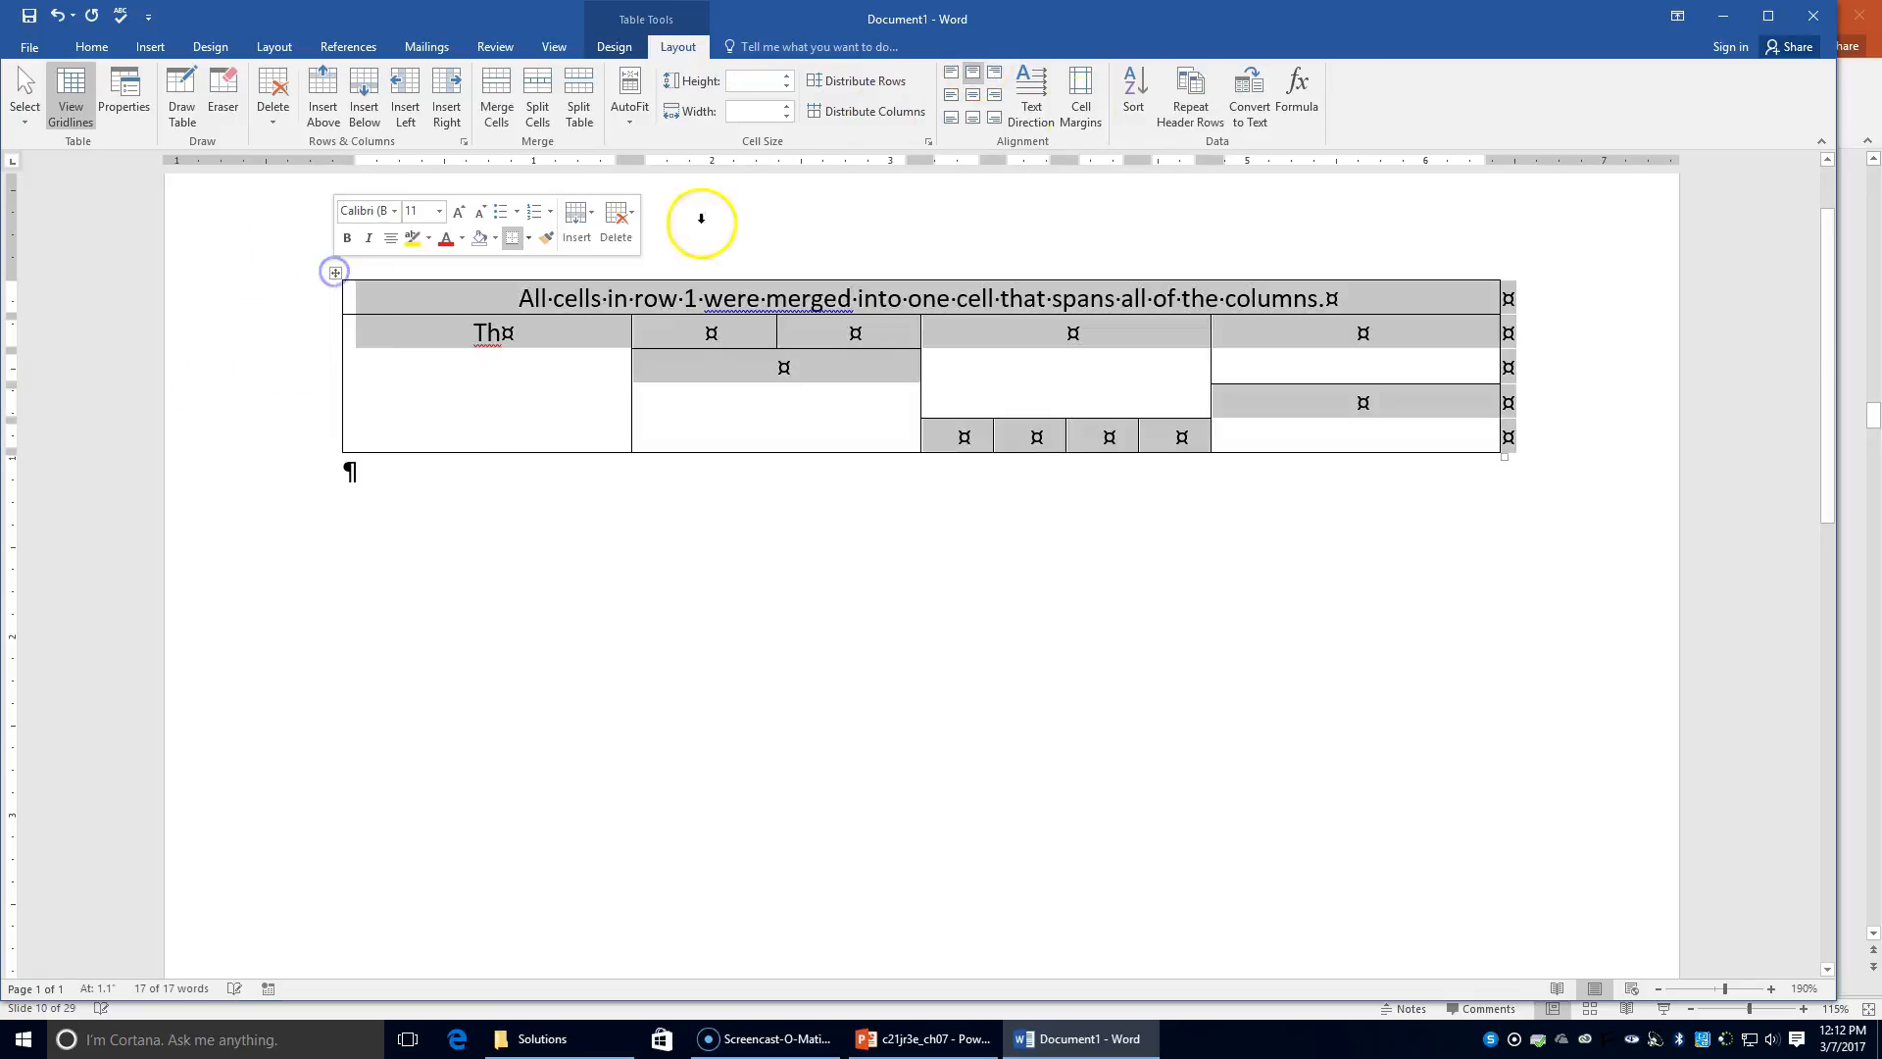
pyautogui.click(508, 333)
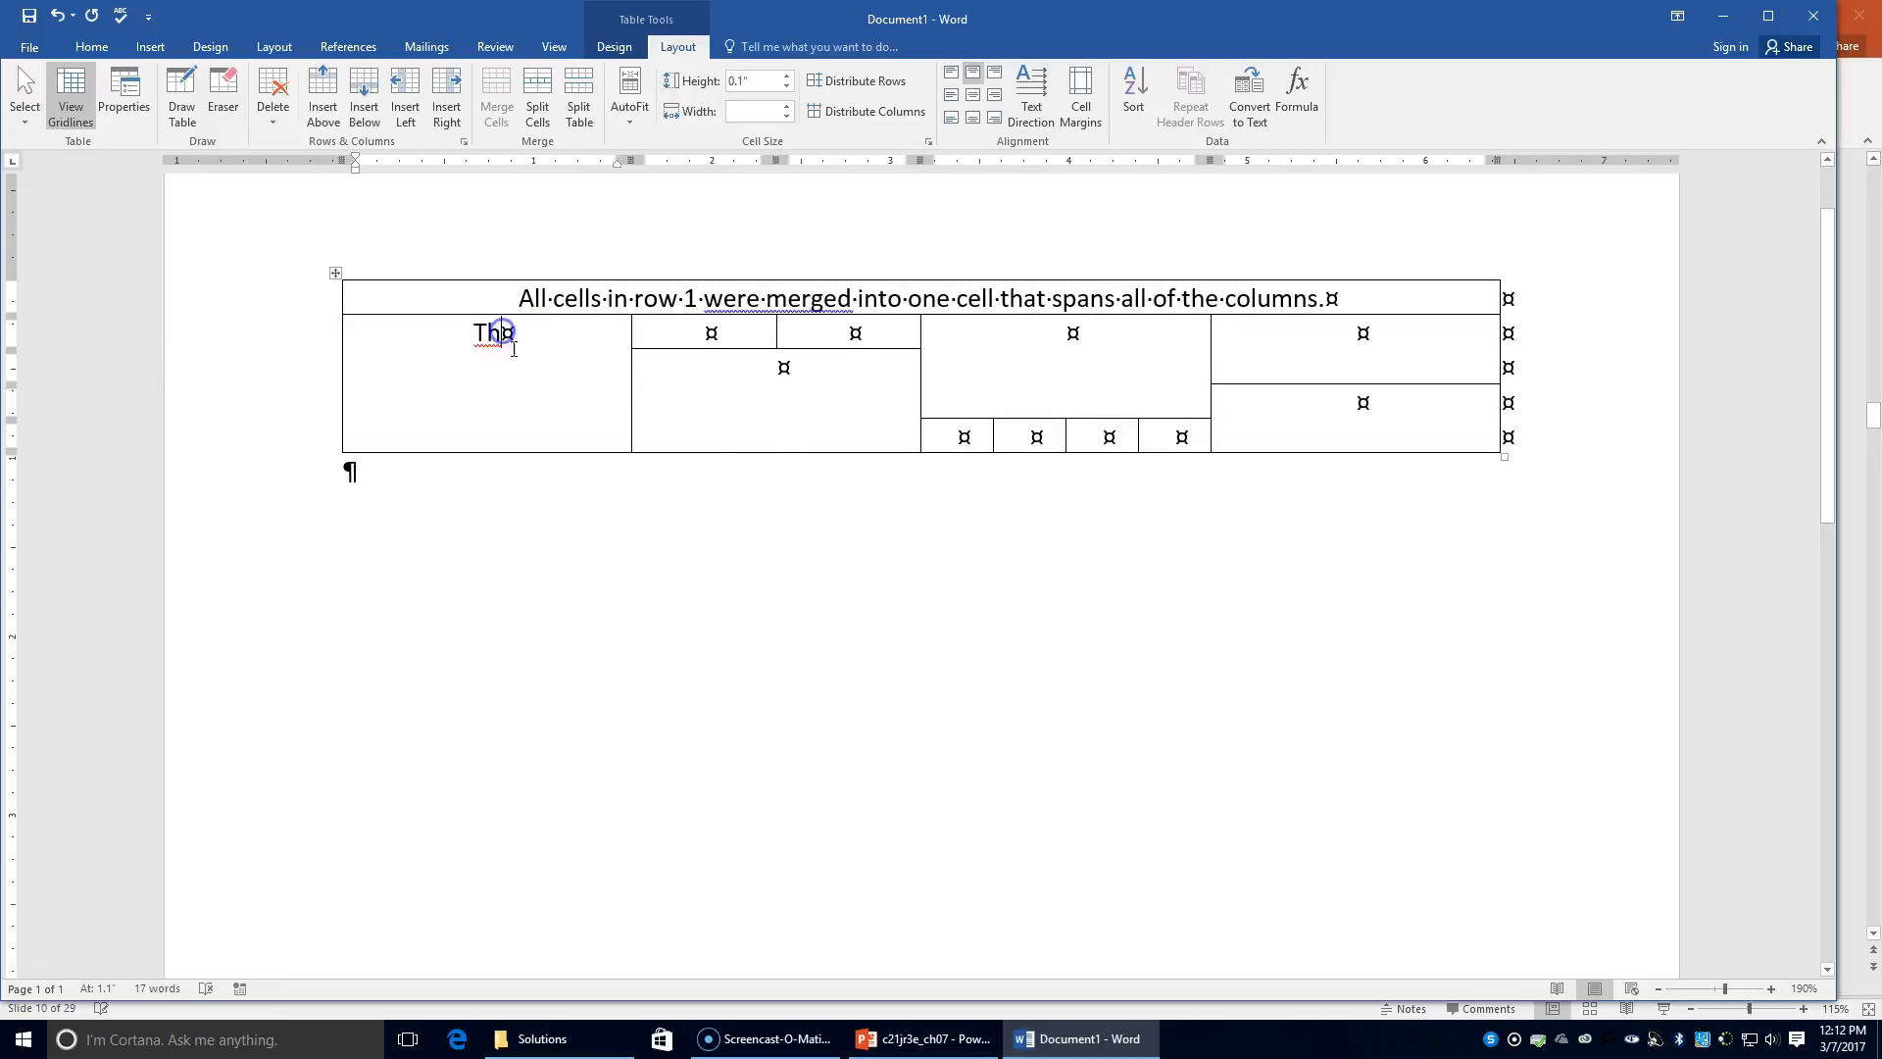
pyautogui.write('ese f')
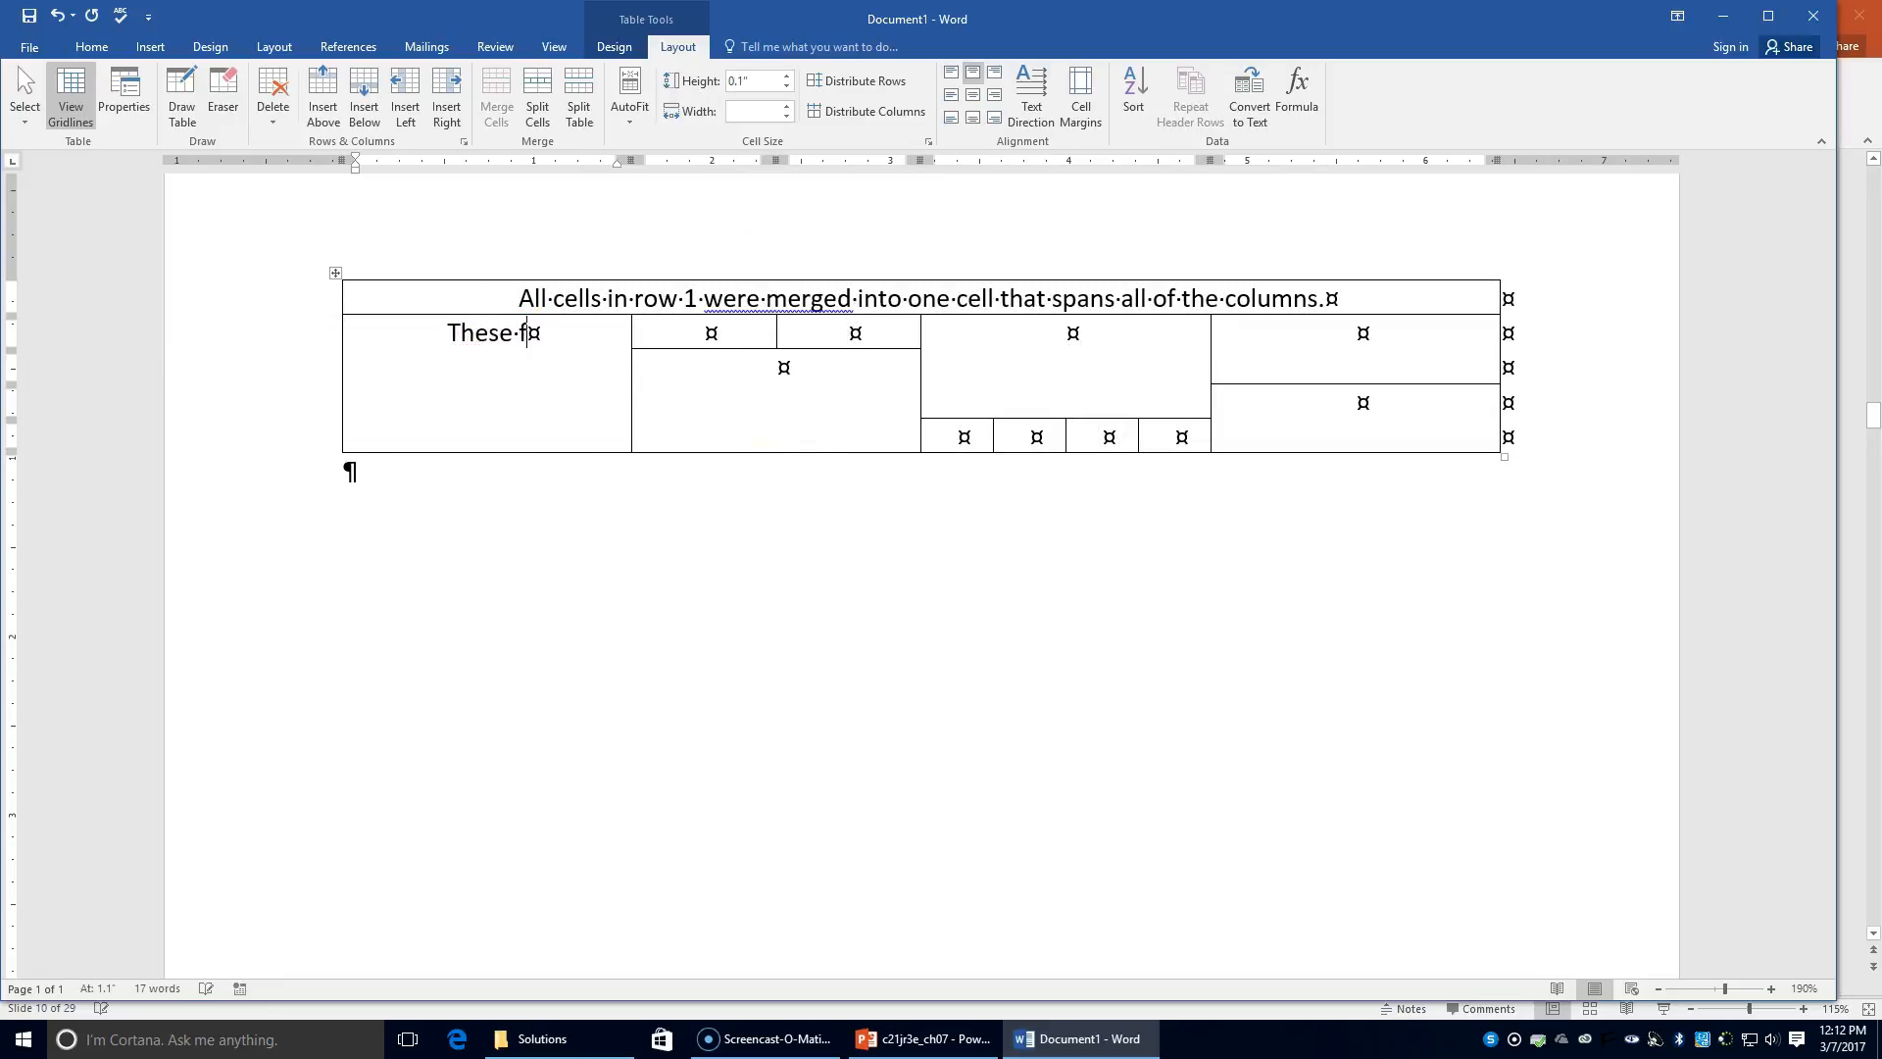
pyautogui.write('our ce')
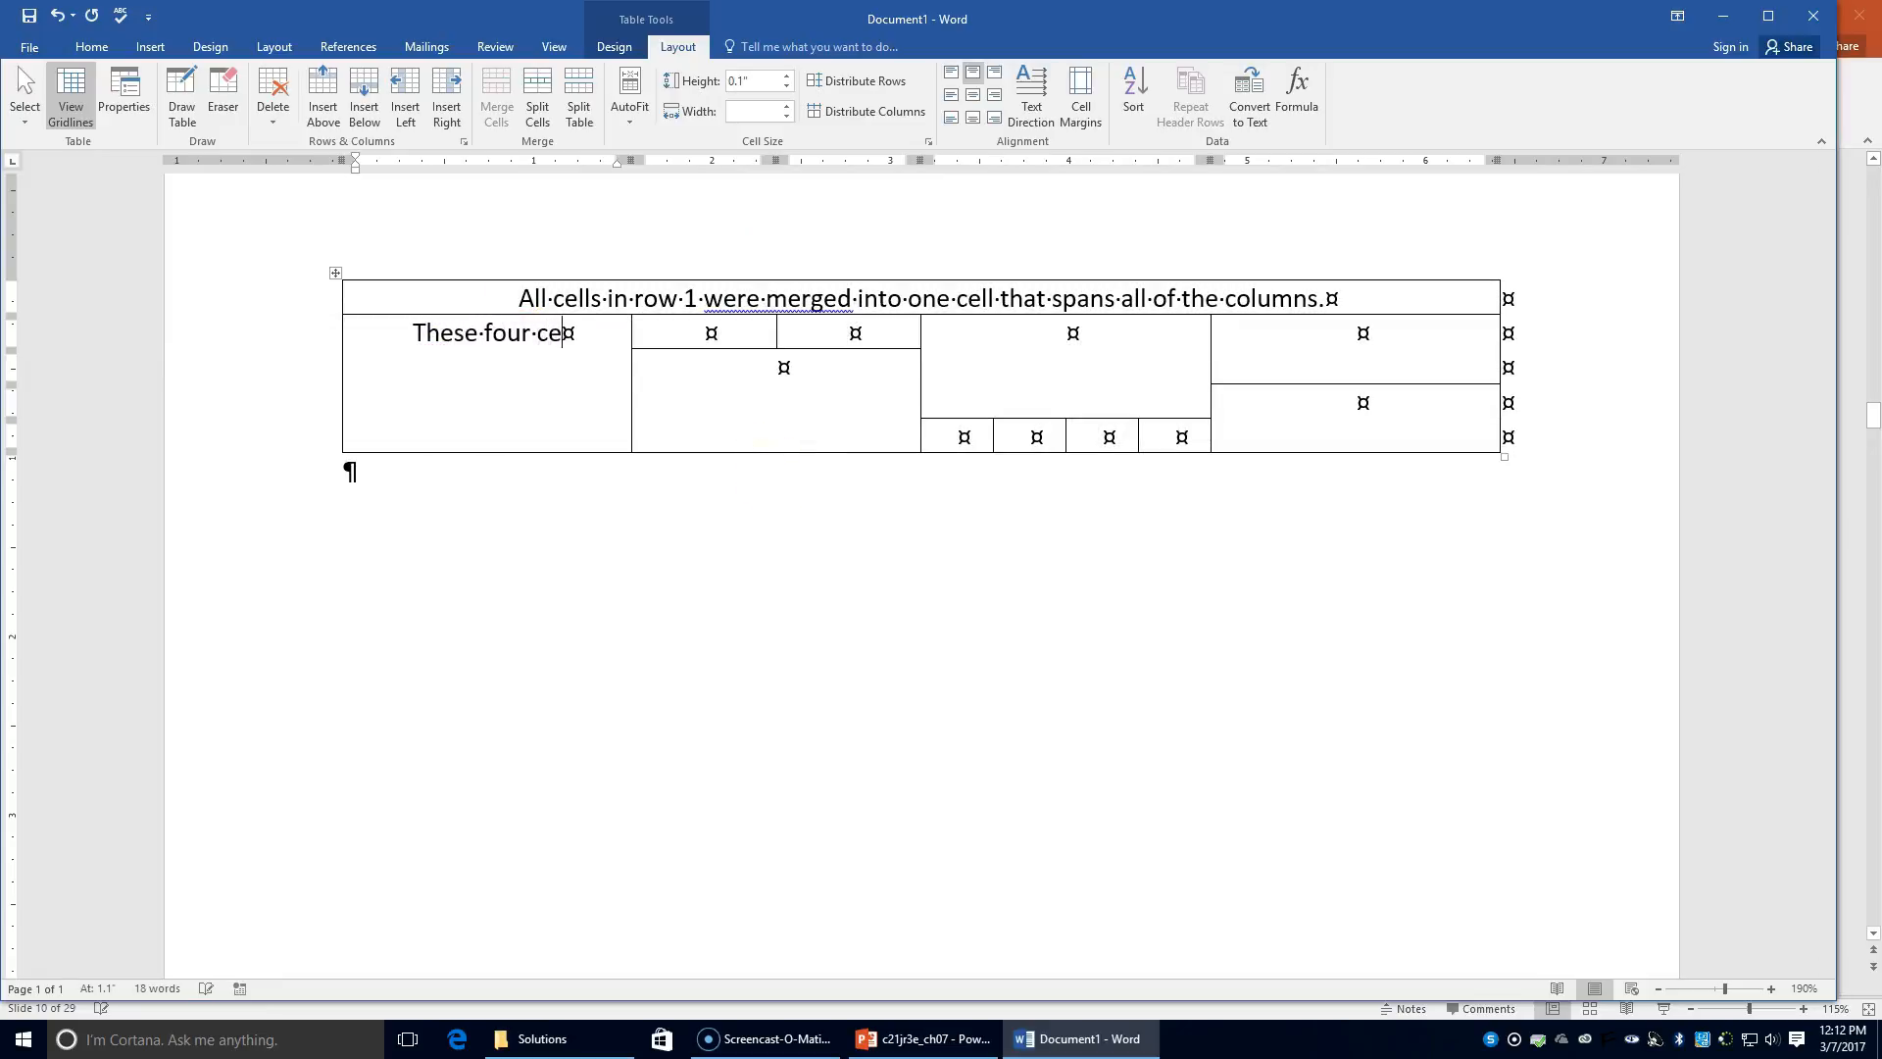
pyautogui.write('lls were merge')
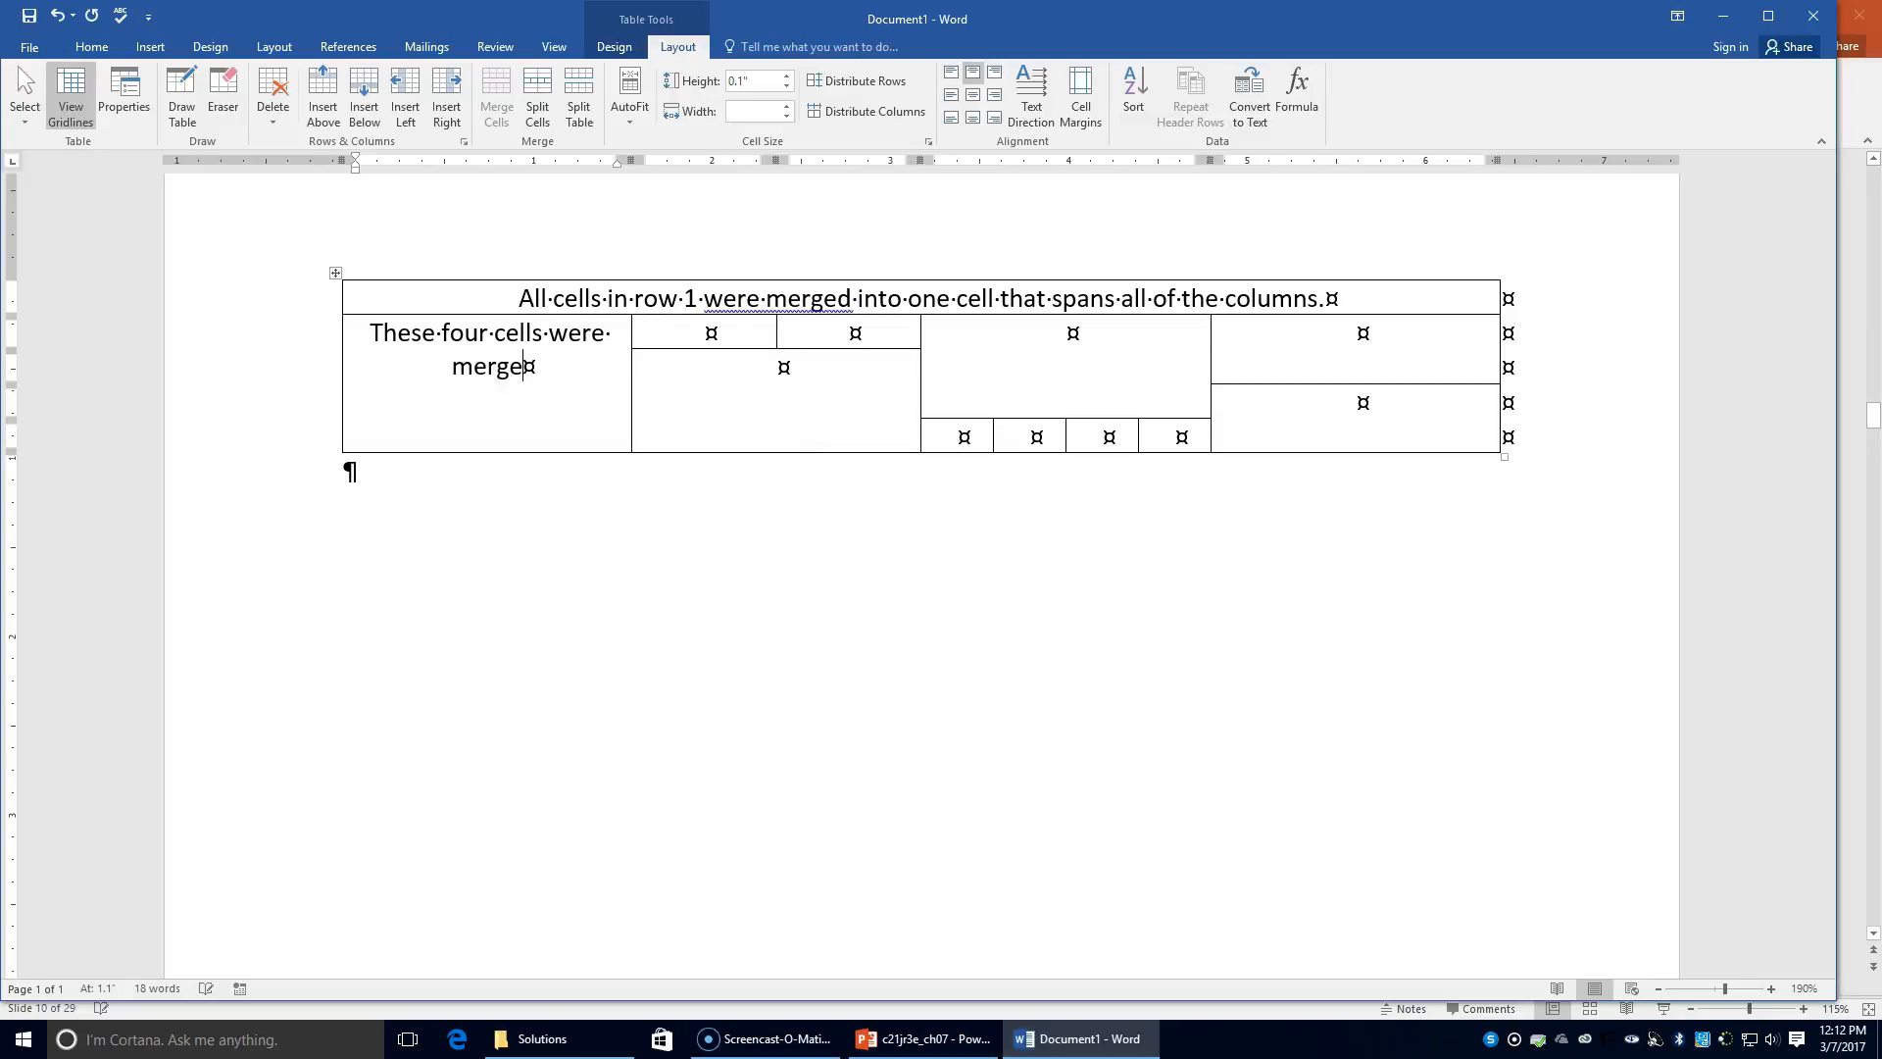
pyautogui.write('d into one cell.')
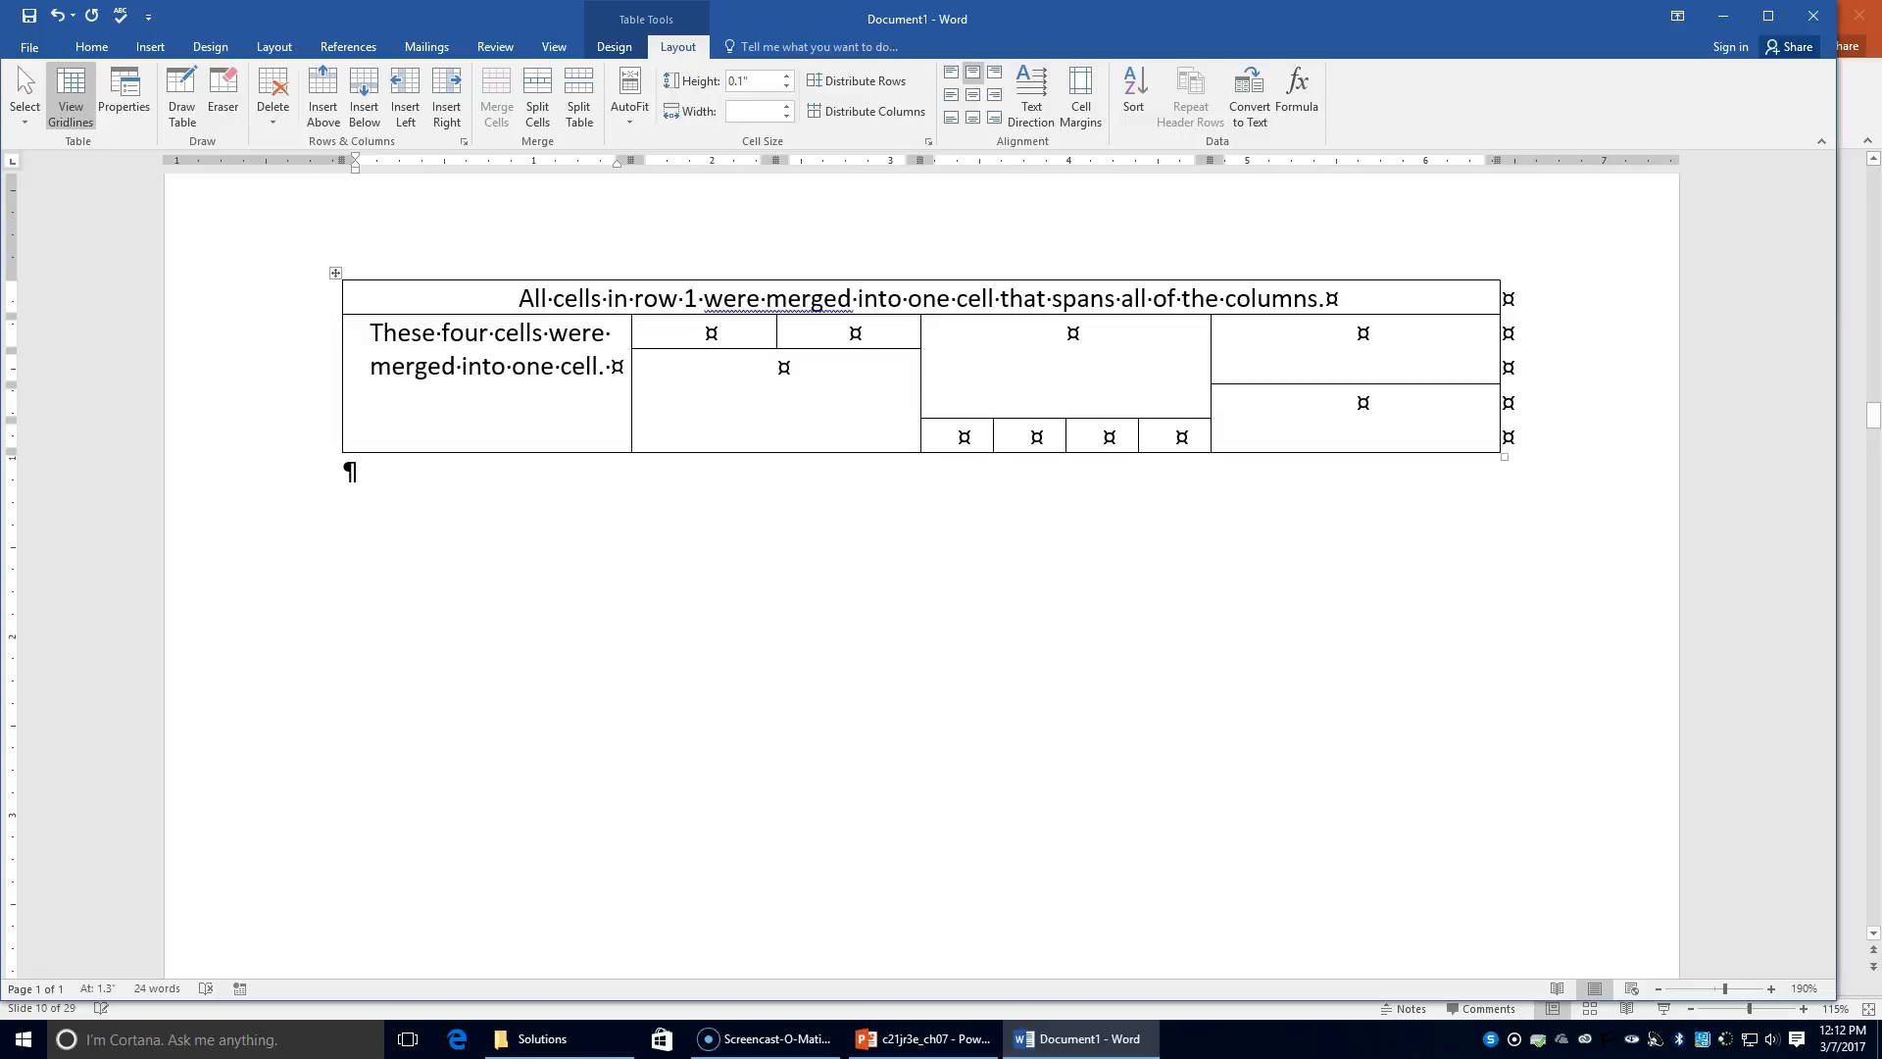
# Step: Remove the trailing space, then type 'The cell above was split into two cells.' below the split pair
pyautogui.click(768, 380)
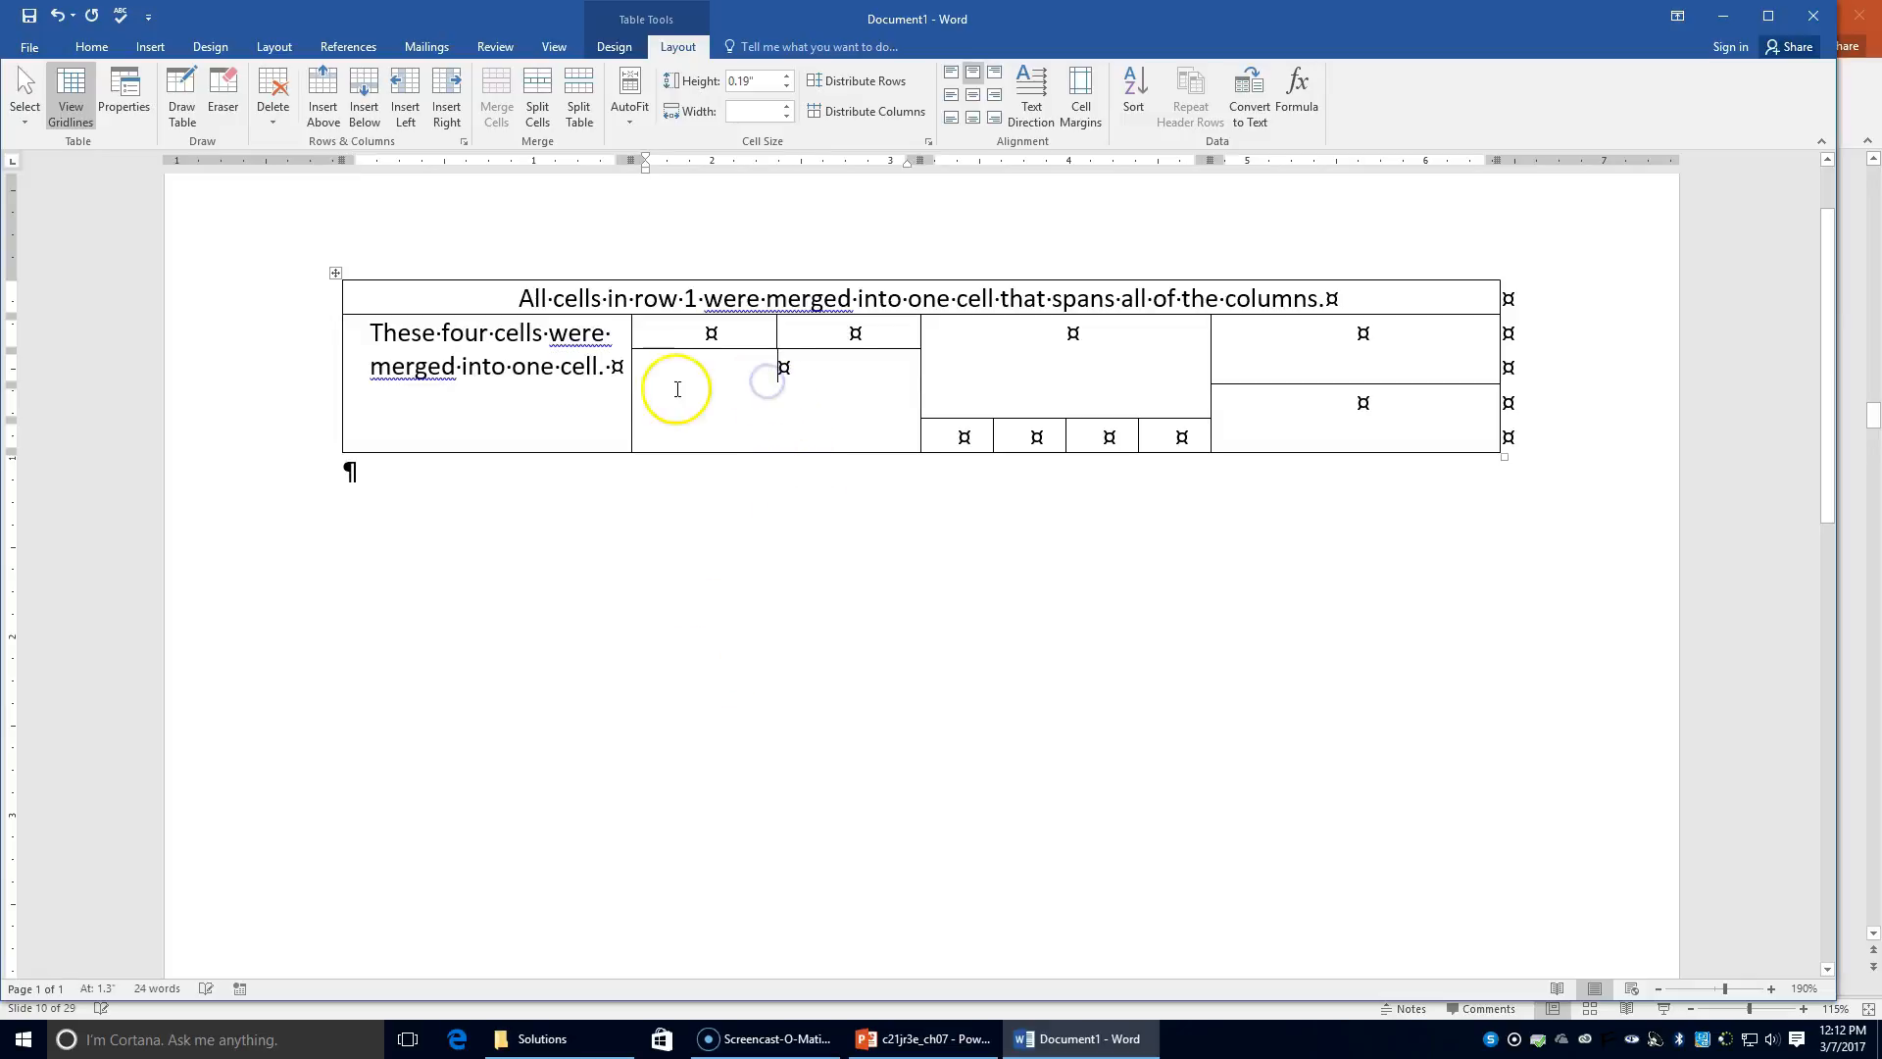
pyautogui.click(609, 366)
pyautogui.press('BackSpace')
pyautogui.click(779, 378)
pyautogui.write('The cell above was split into two cells')
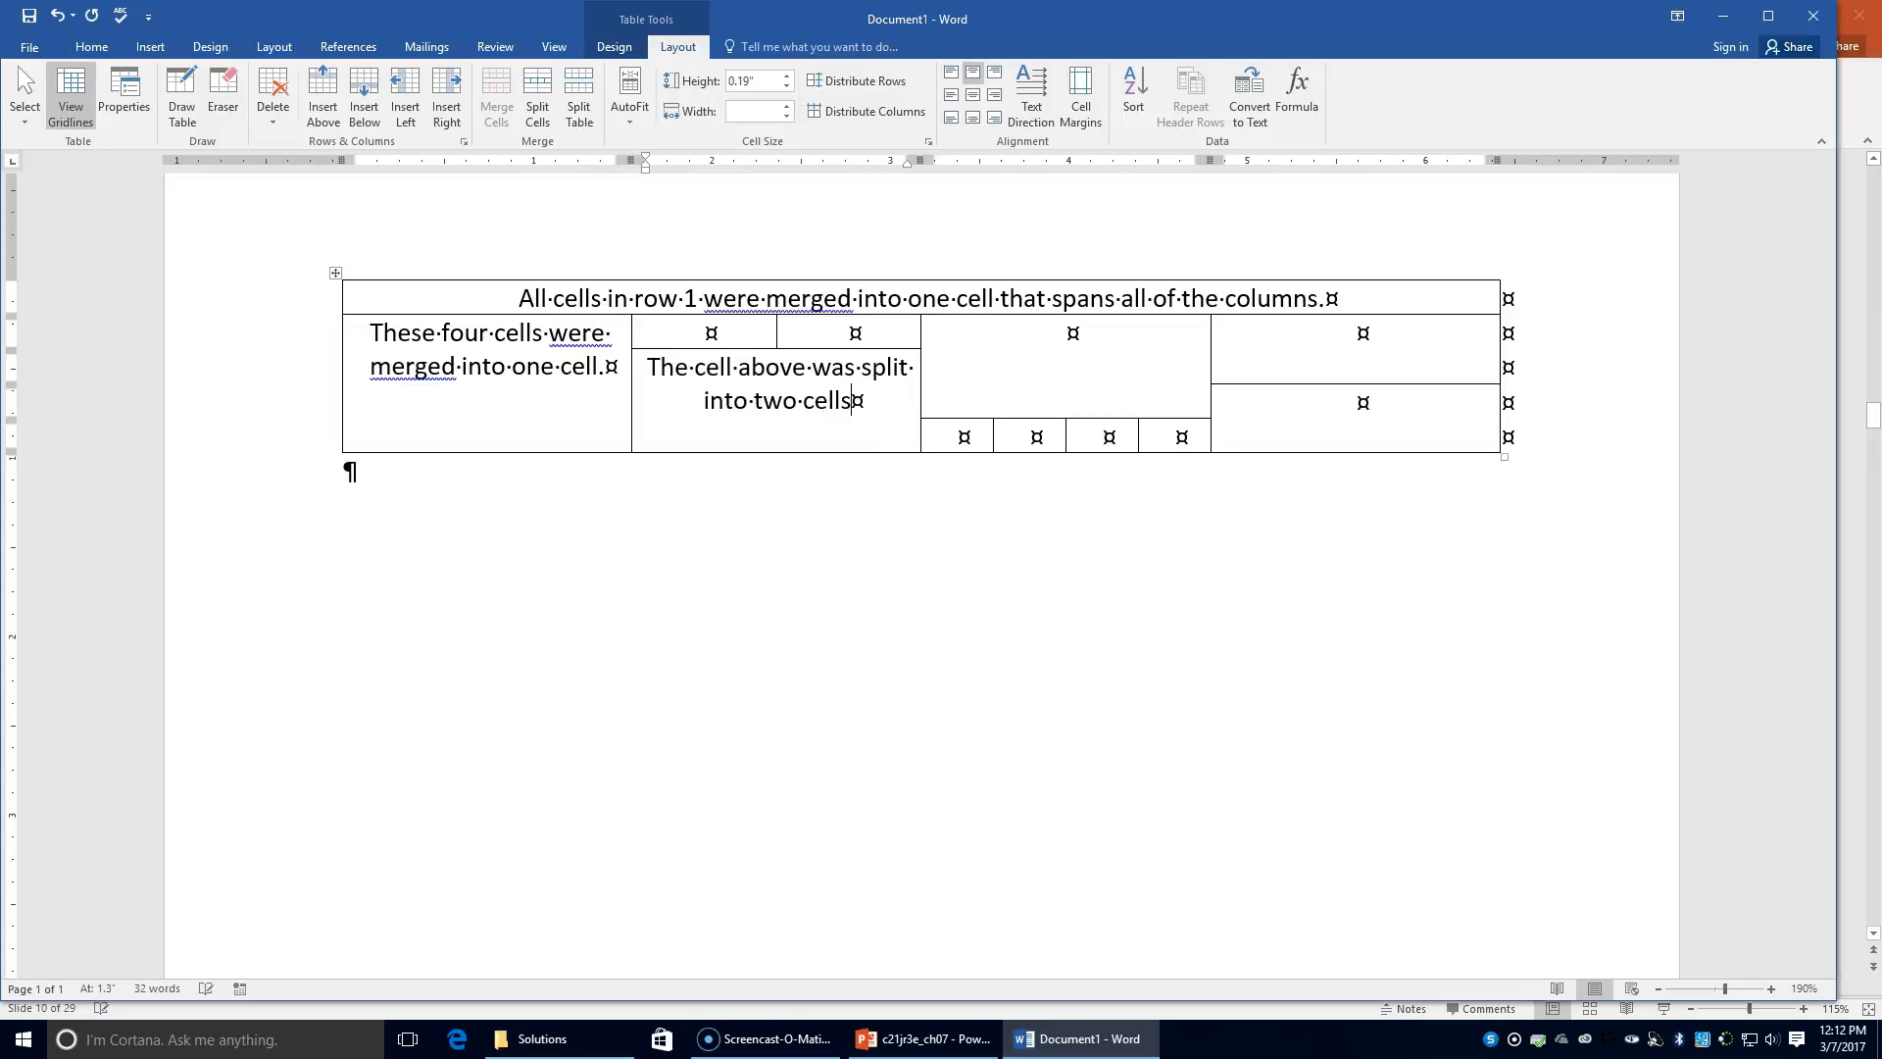
pyautogui.write('.')
# Step: Type 'The cell below was split into four cells.' in the fourth column's upper cell
pyautogui.click(1066, 340)
pyautogui.write('The')
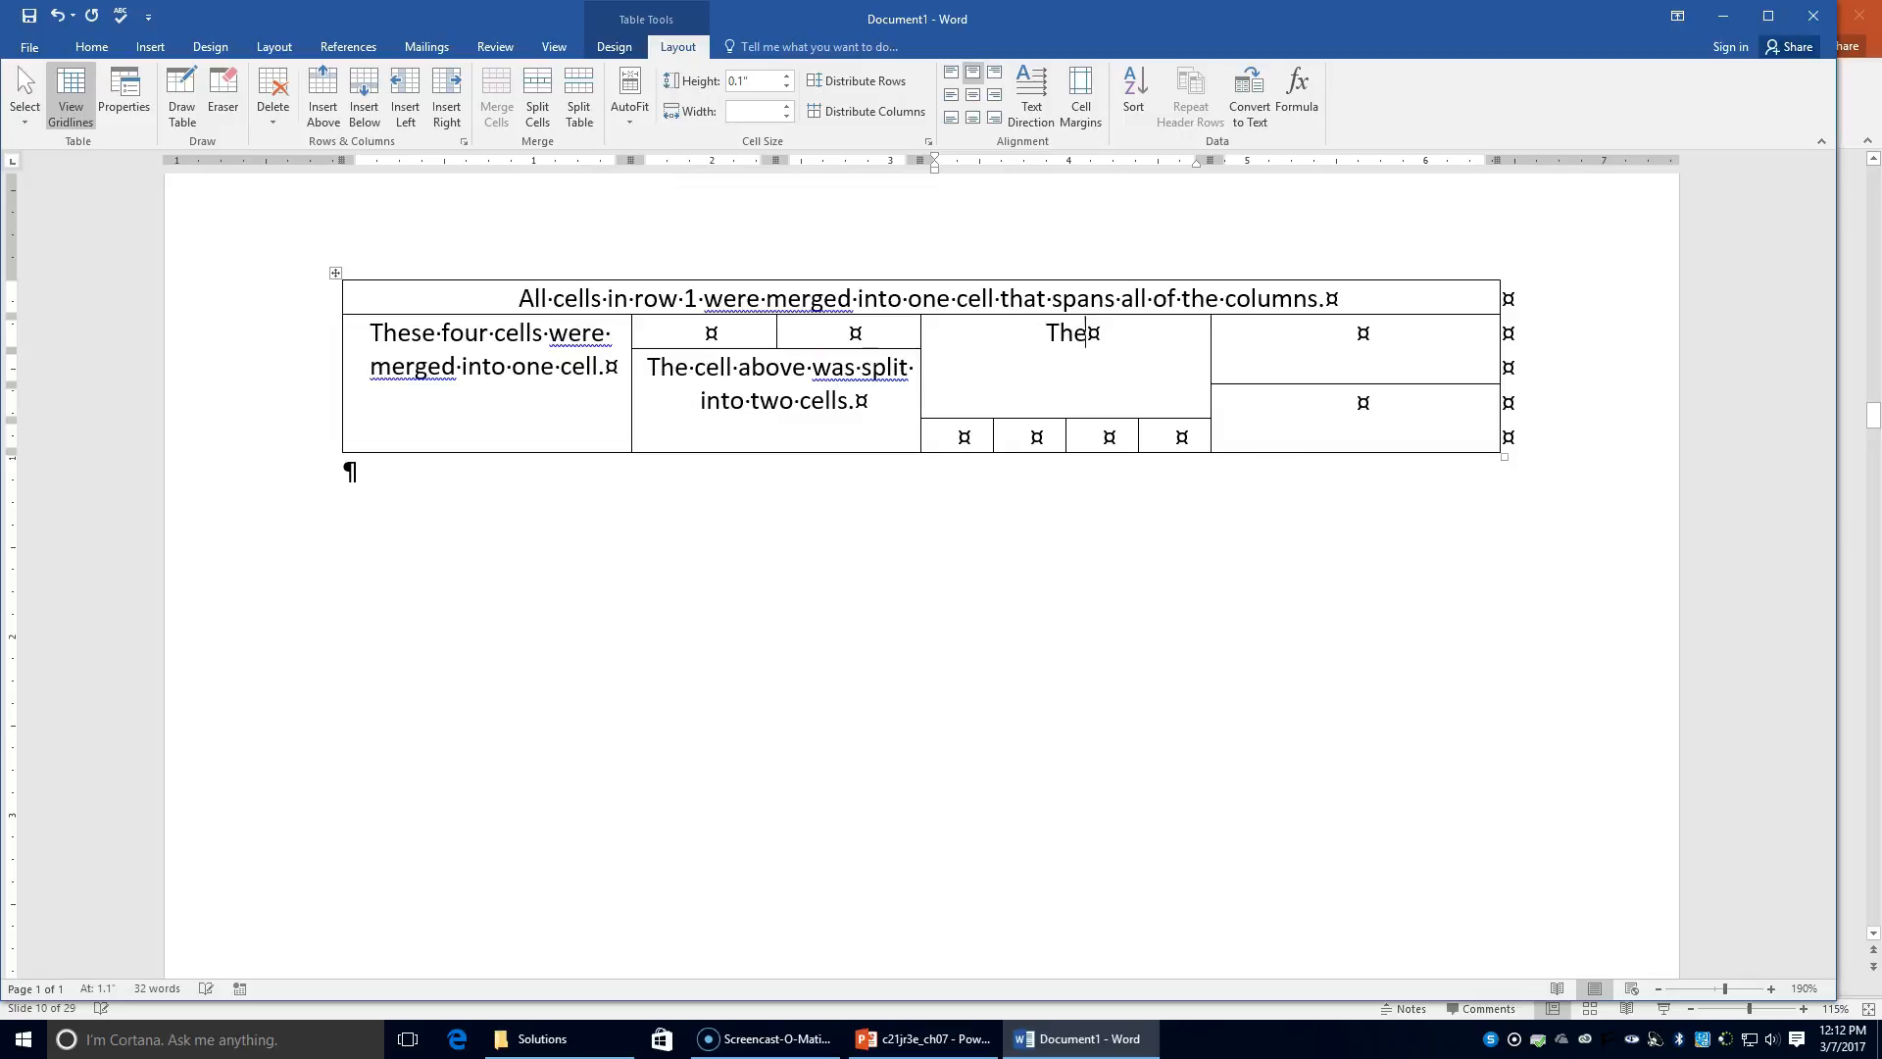
pyautogui.write(' cell')
pyautogui.press('BackSpace')
pyautogui.write('below')
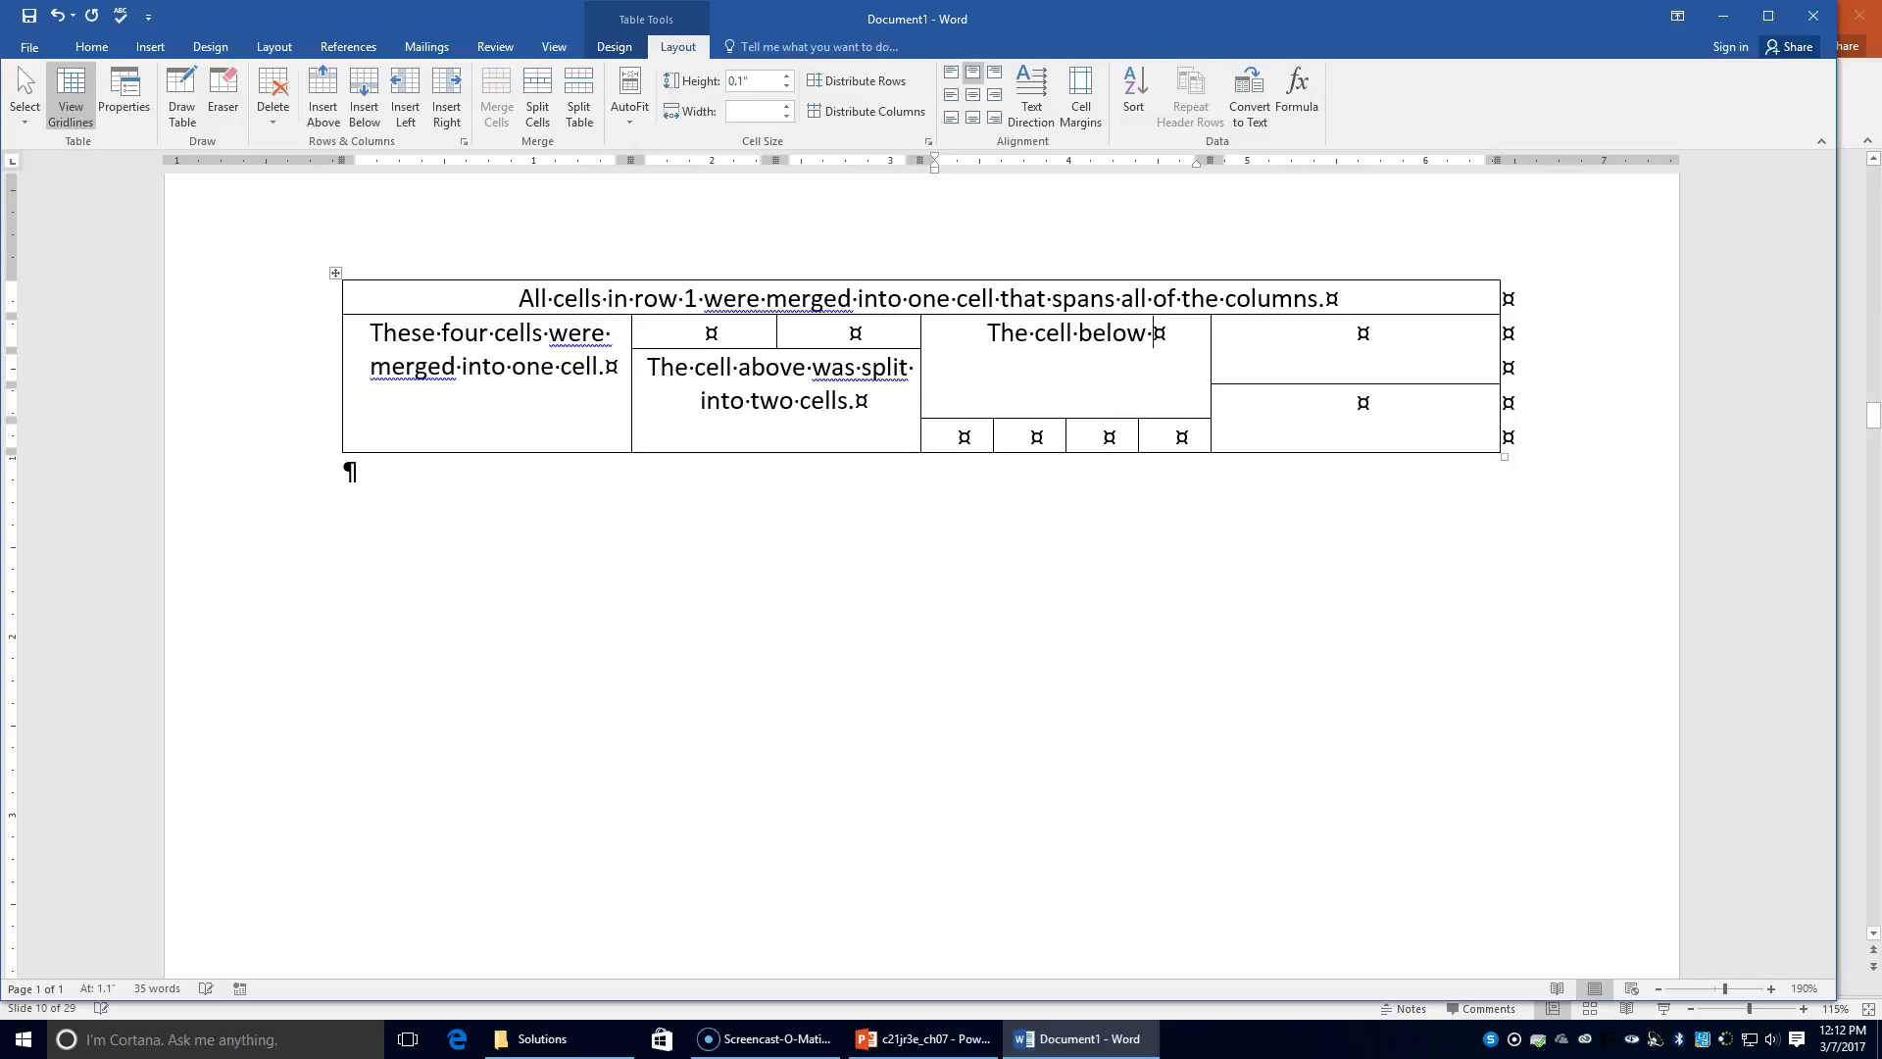
pyautogui.write(' was spli')
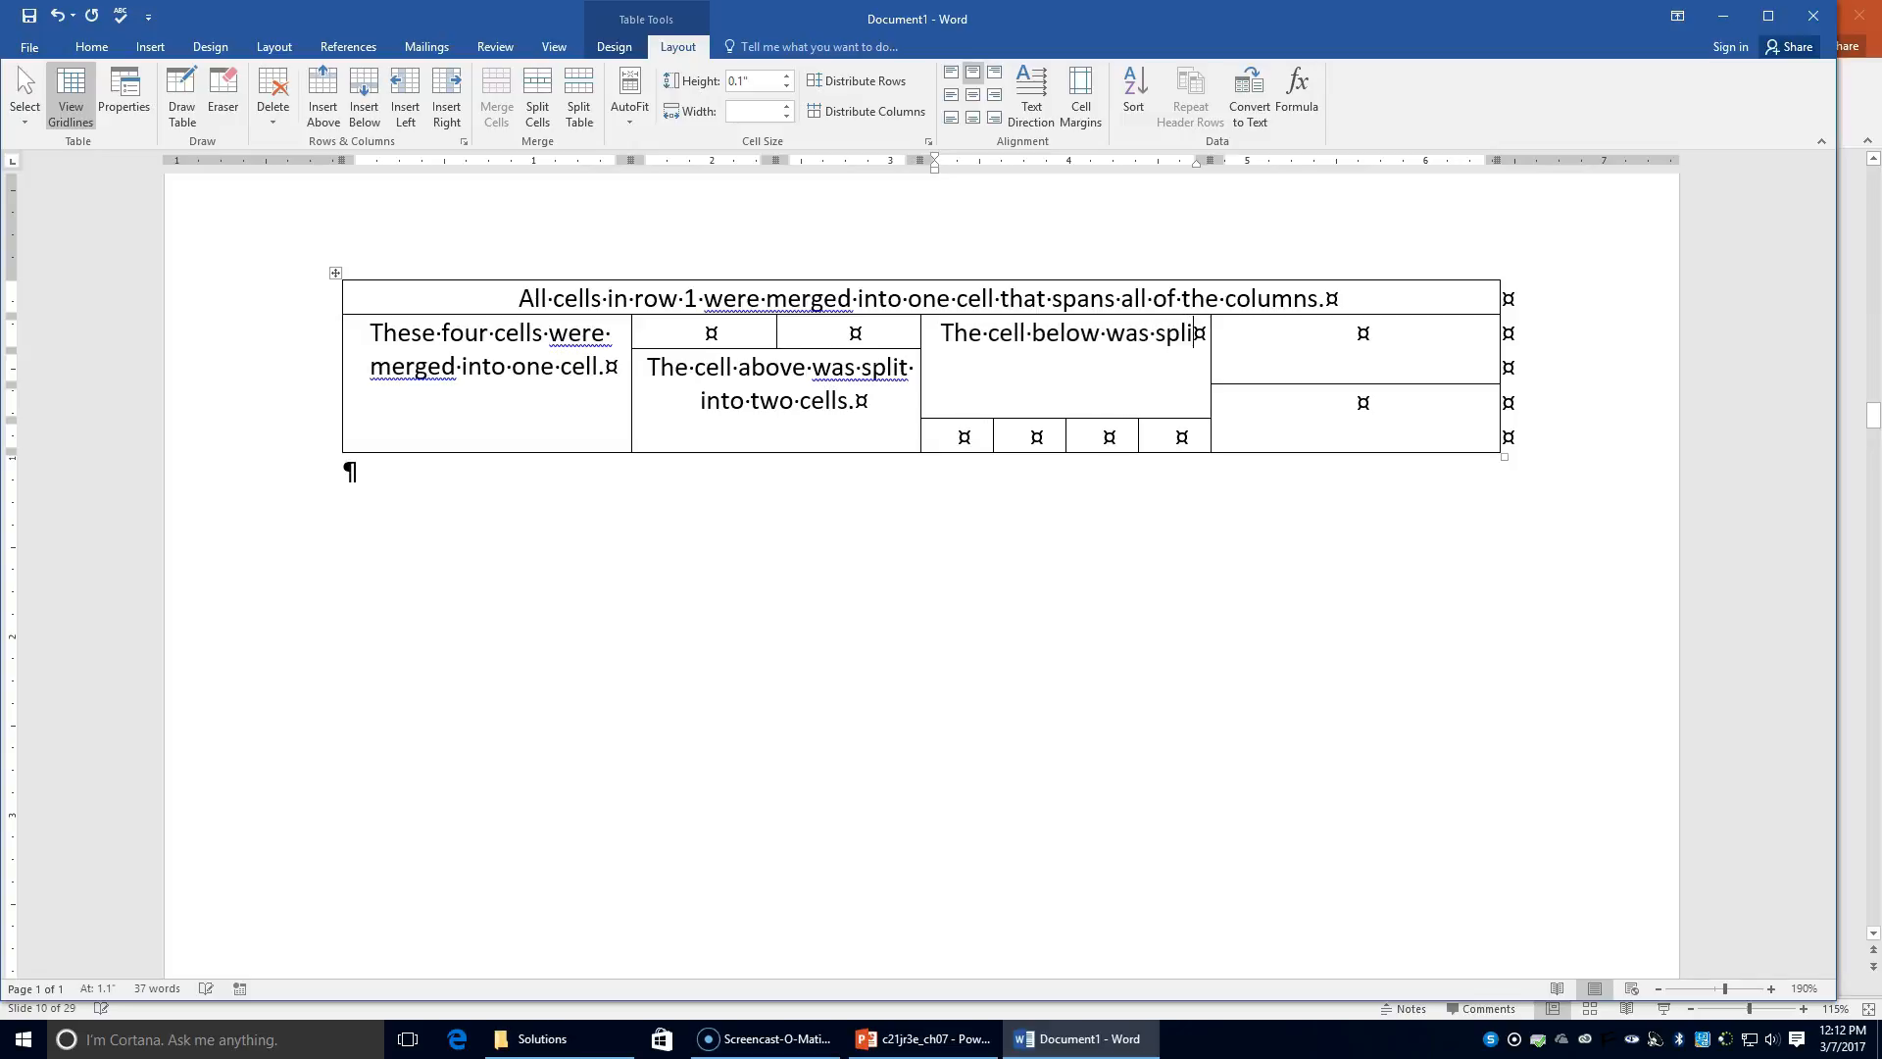
pyautogui.write('t into fou')
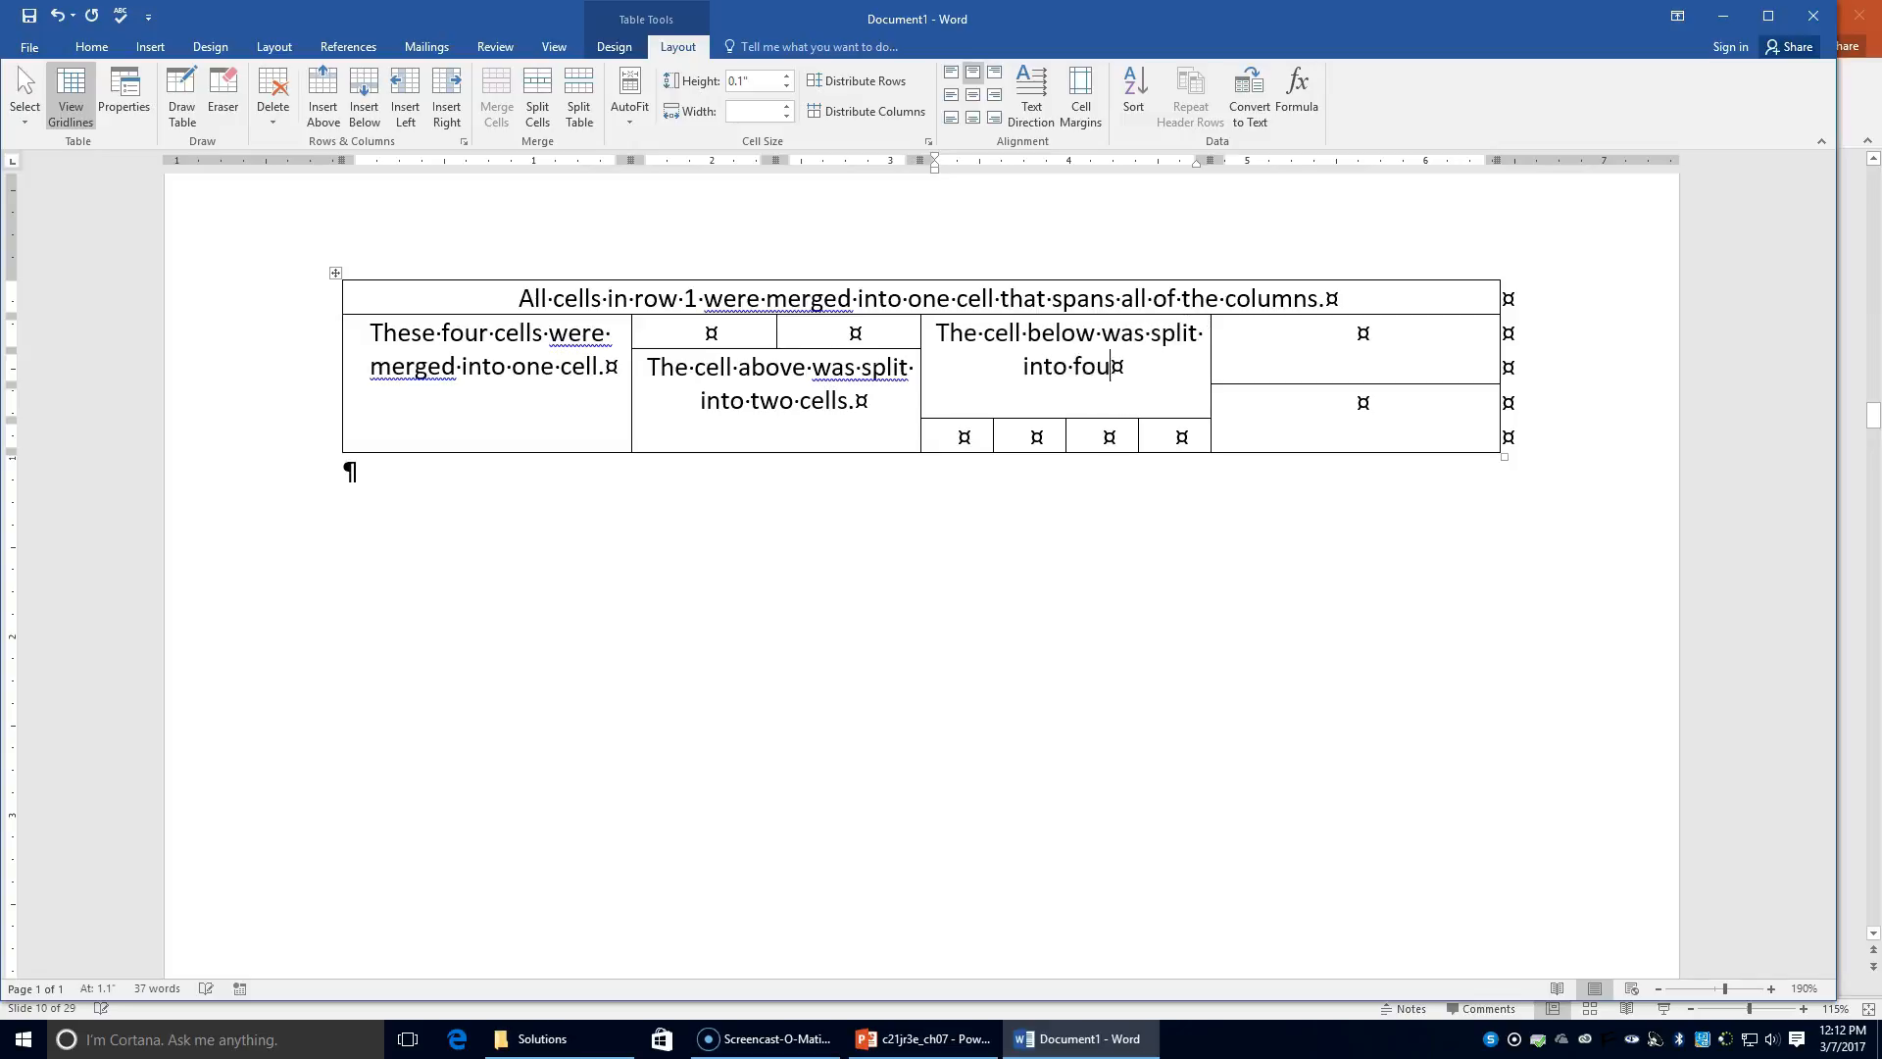
pyautogui.write('r cells')
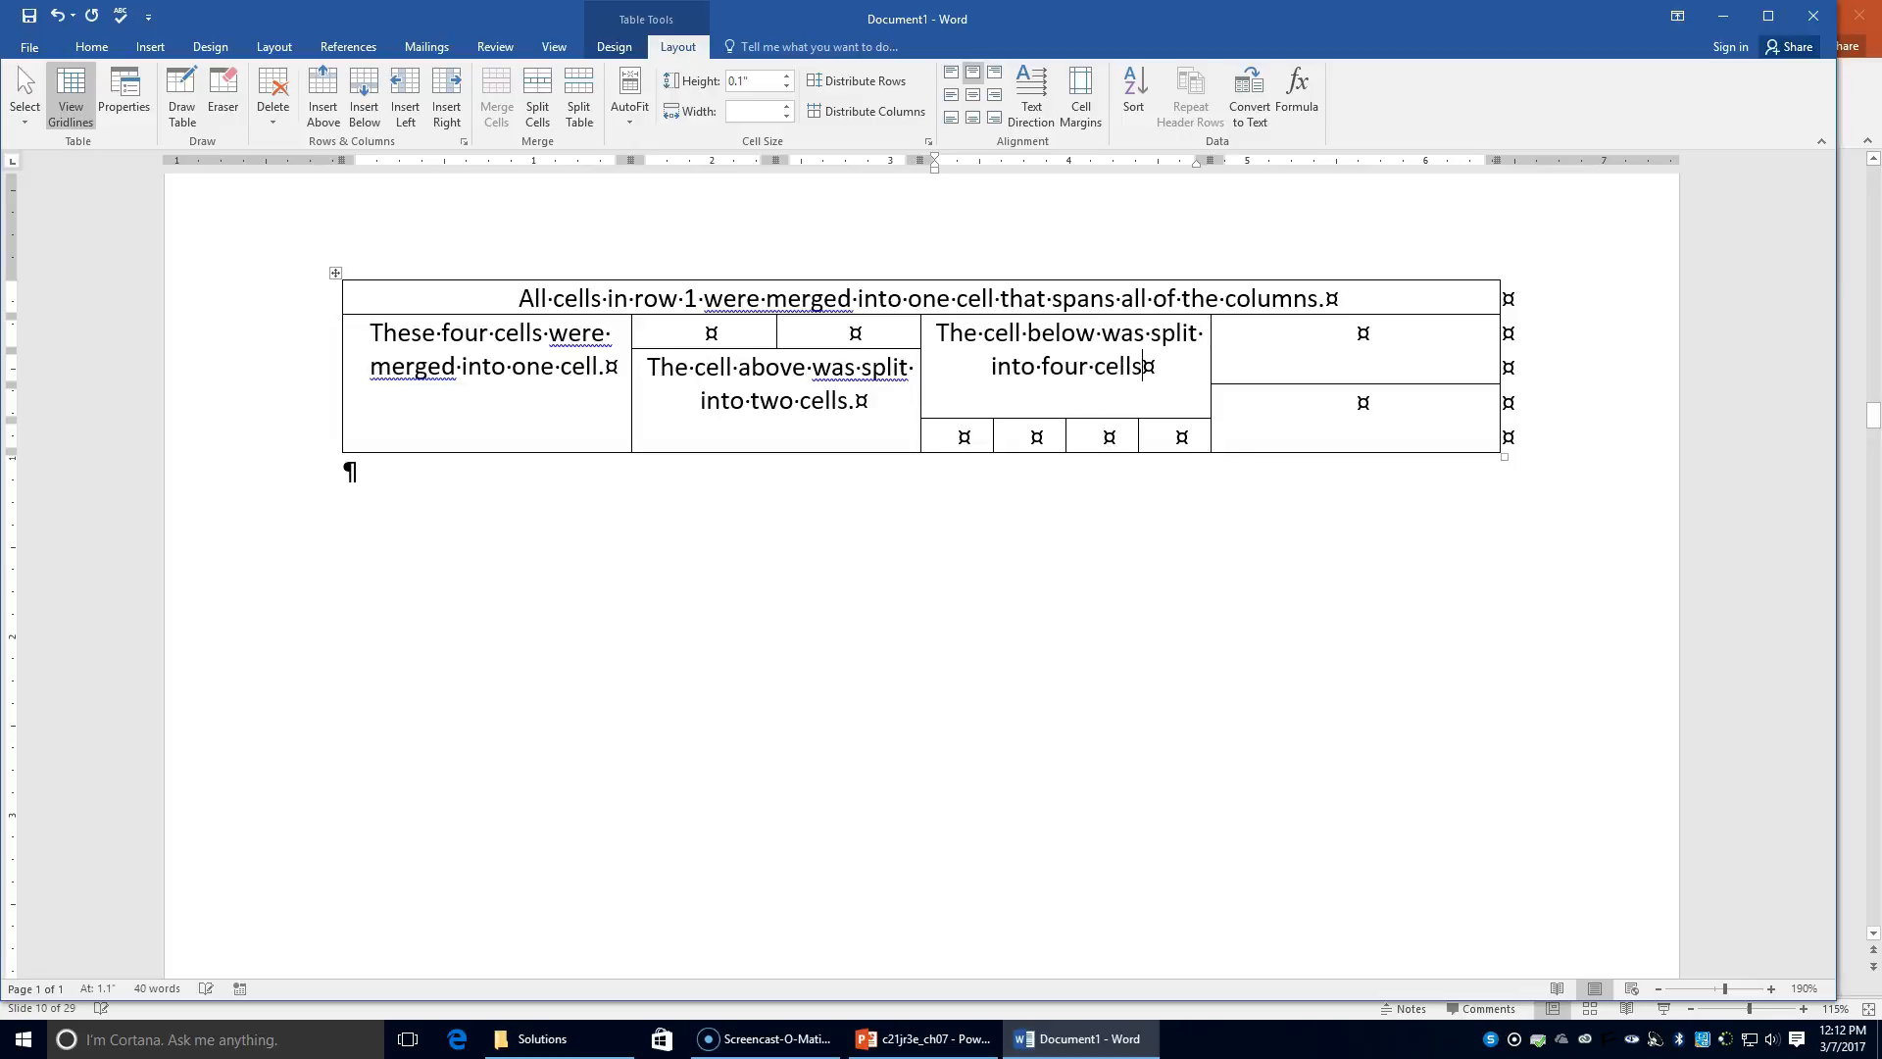
pyautogui.write('.')
# Step: Type 'These two cells were merged.' in the right column's upper cell and begin the lower cell's note
pyautogui.click(1346, 334)
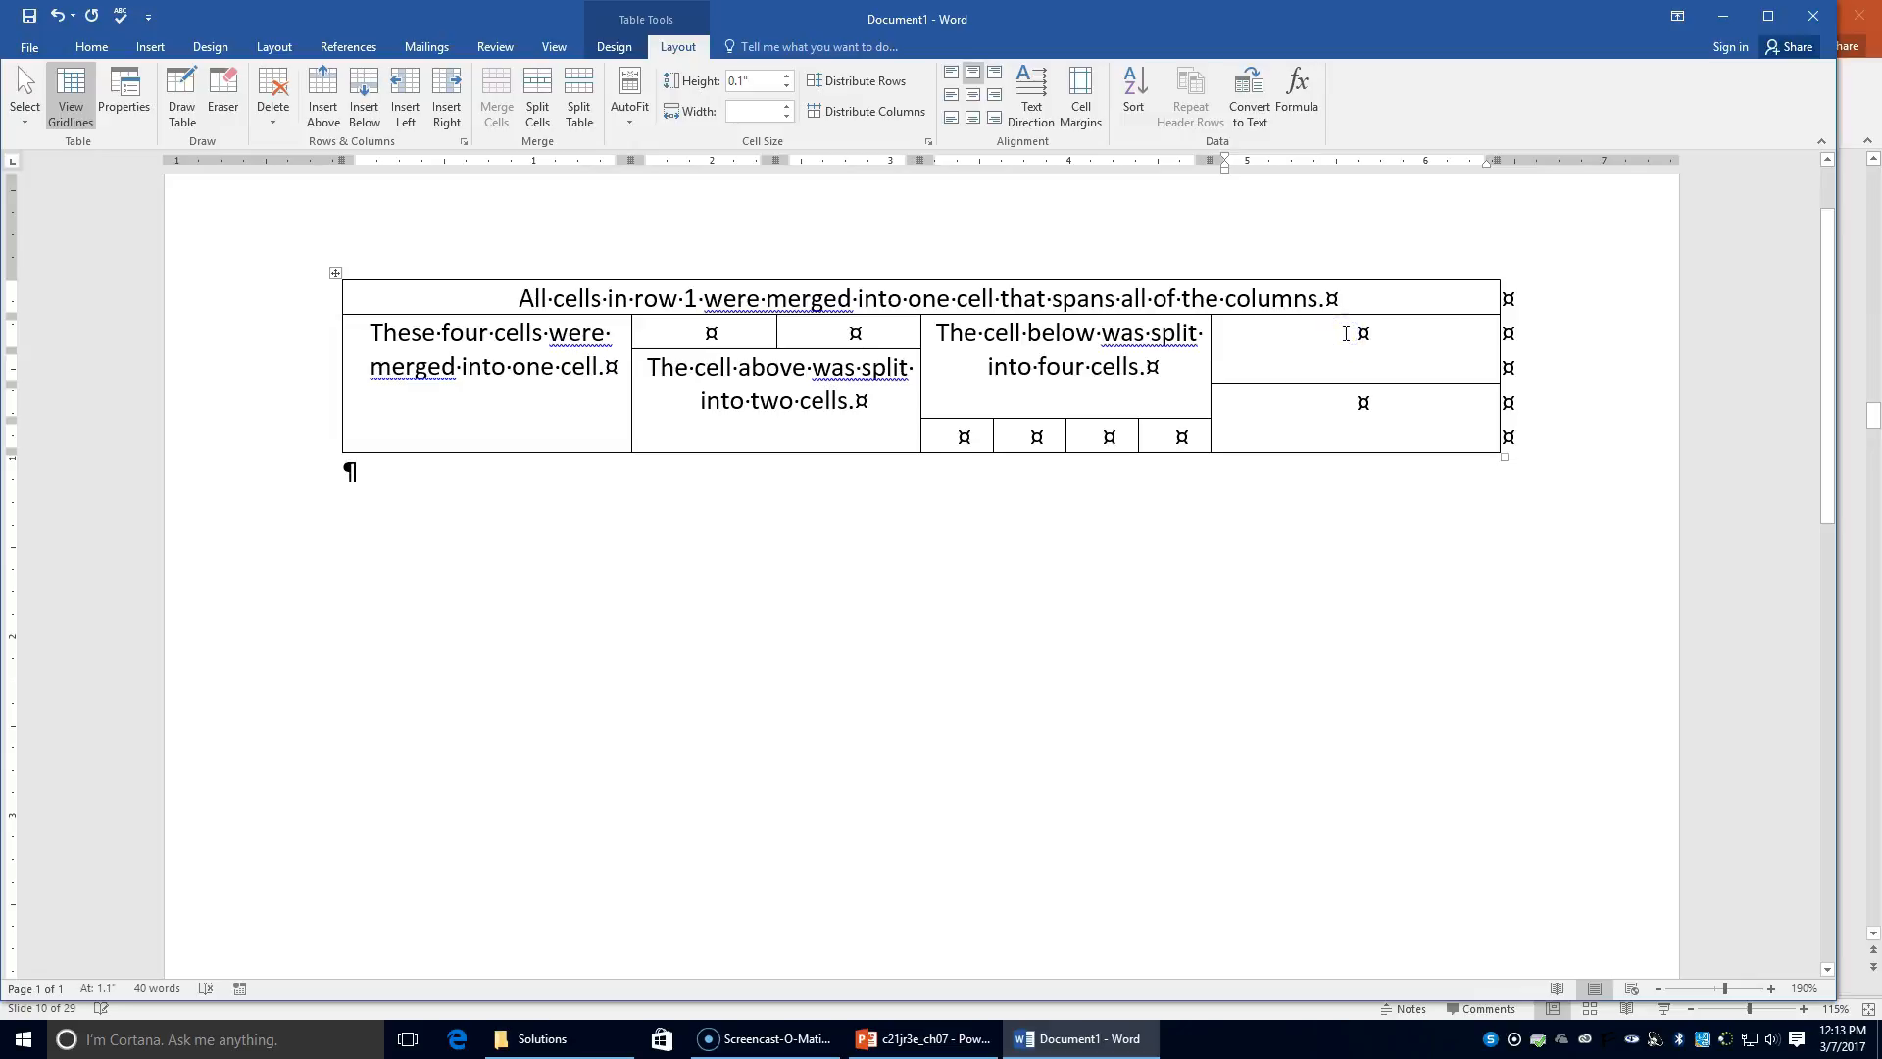
pyautogui.write('Thesse')
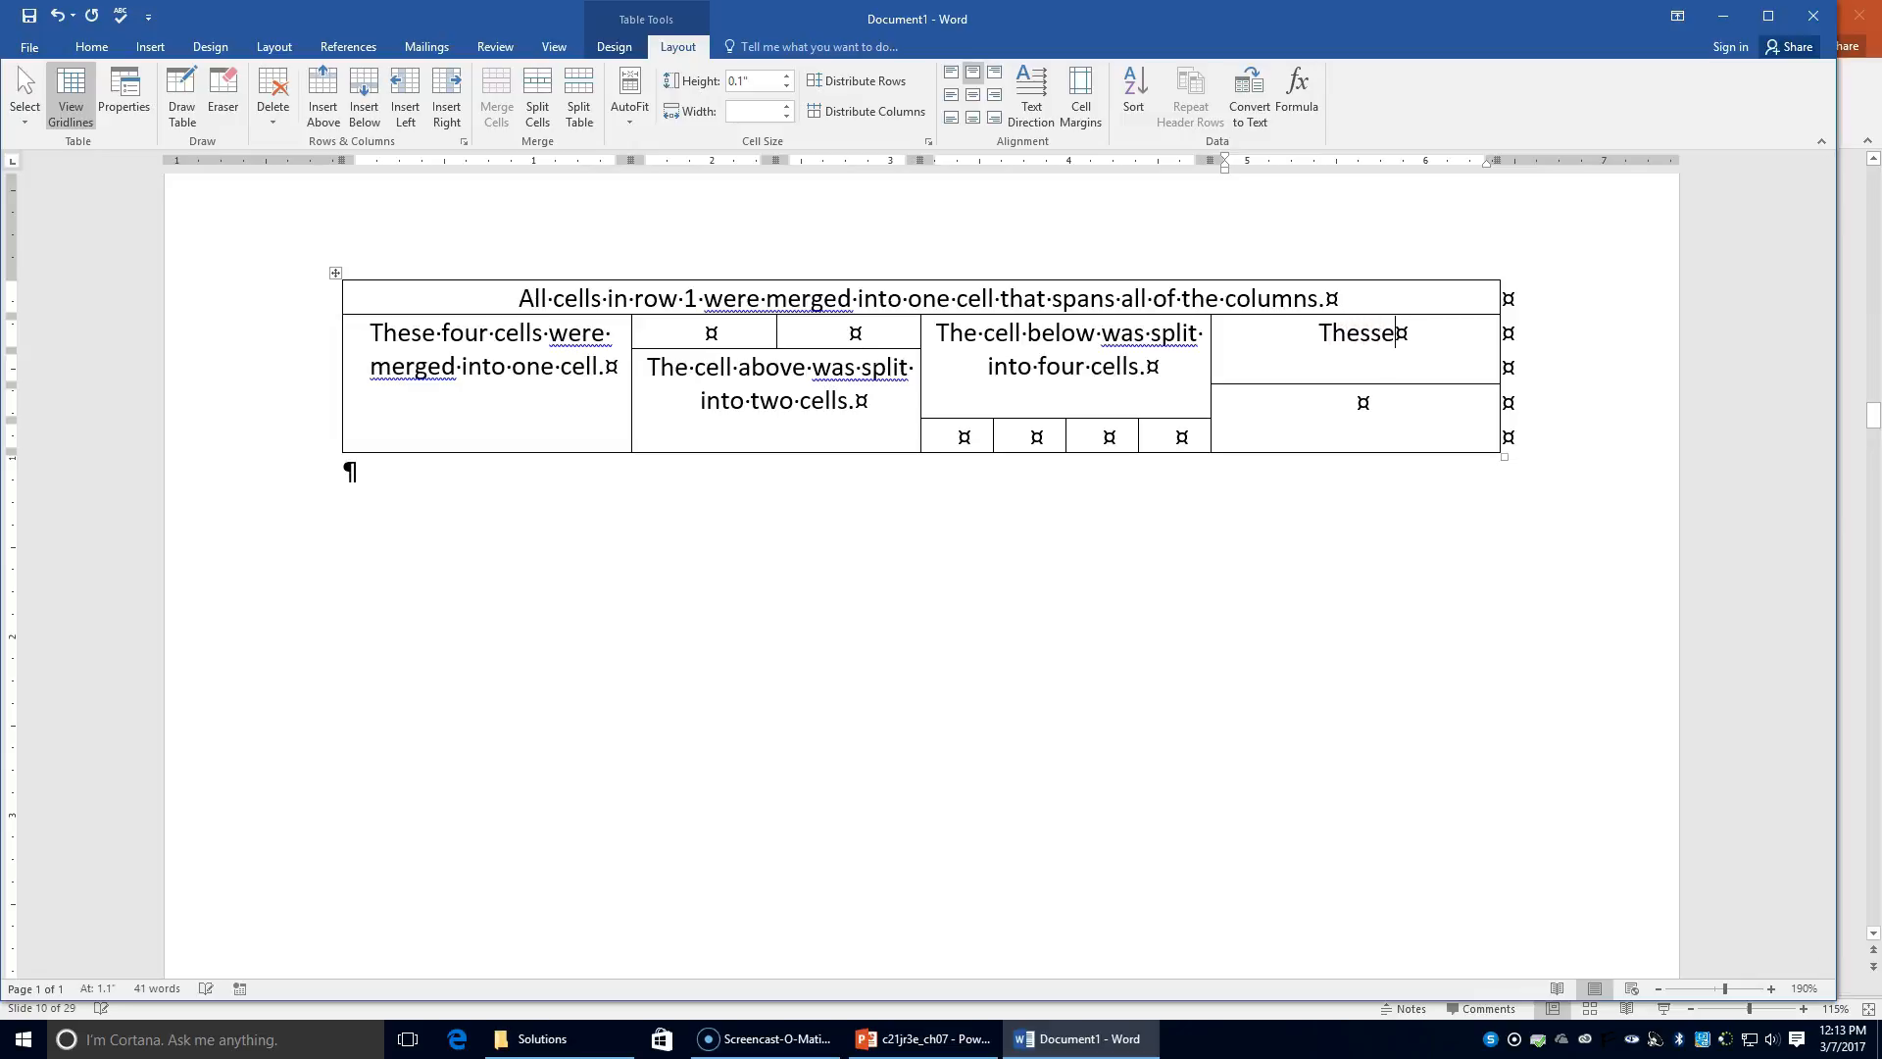
pyautogui.press('BackSpace')
pyautogui.press('BackSpace')
pyautogui.write('e two cells we')
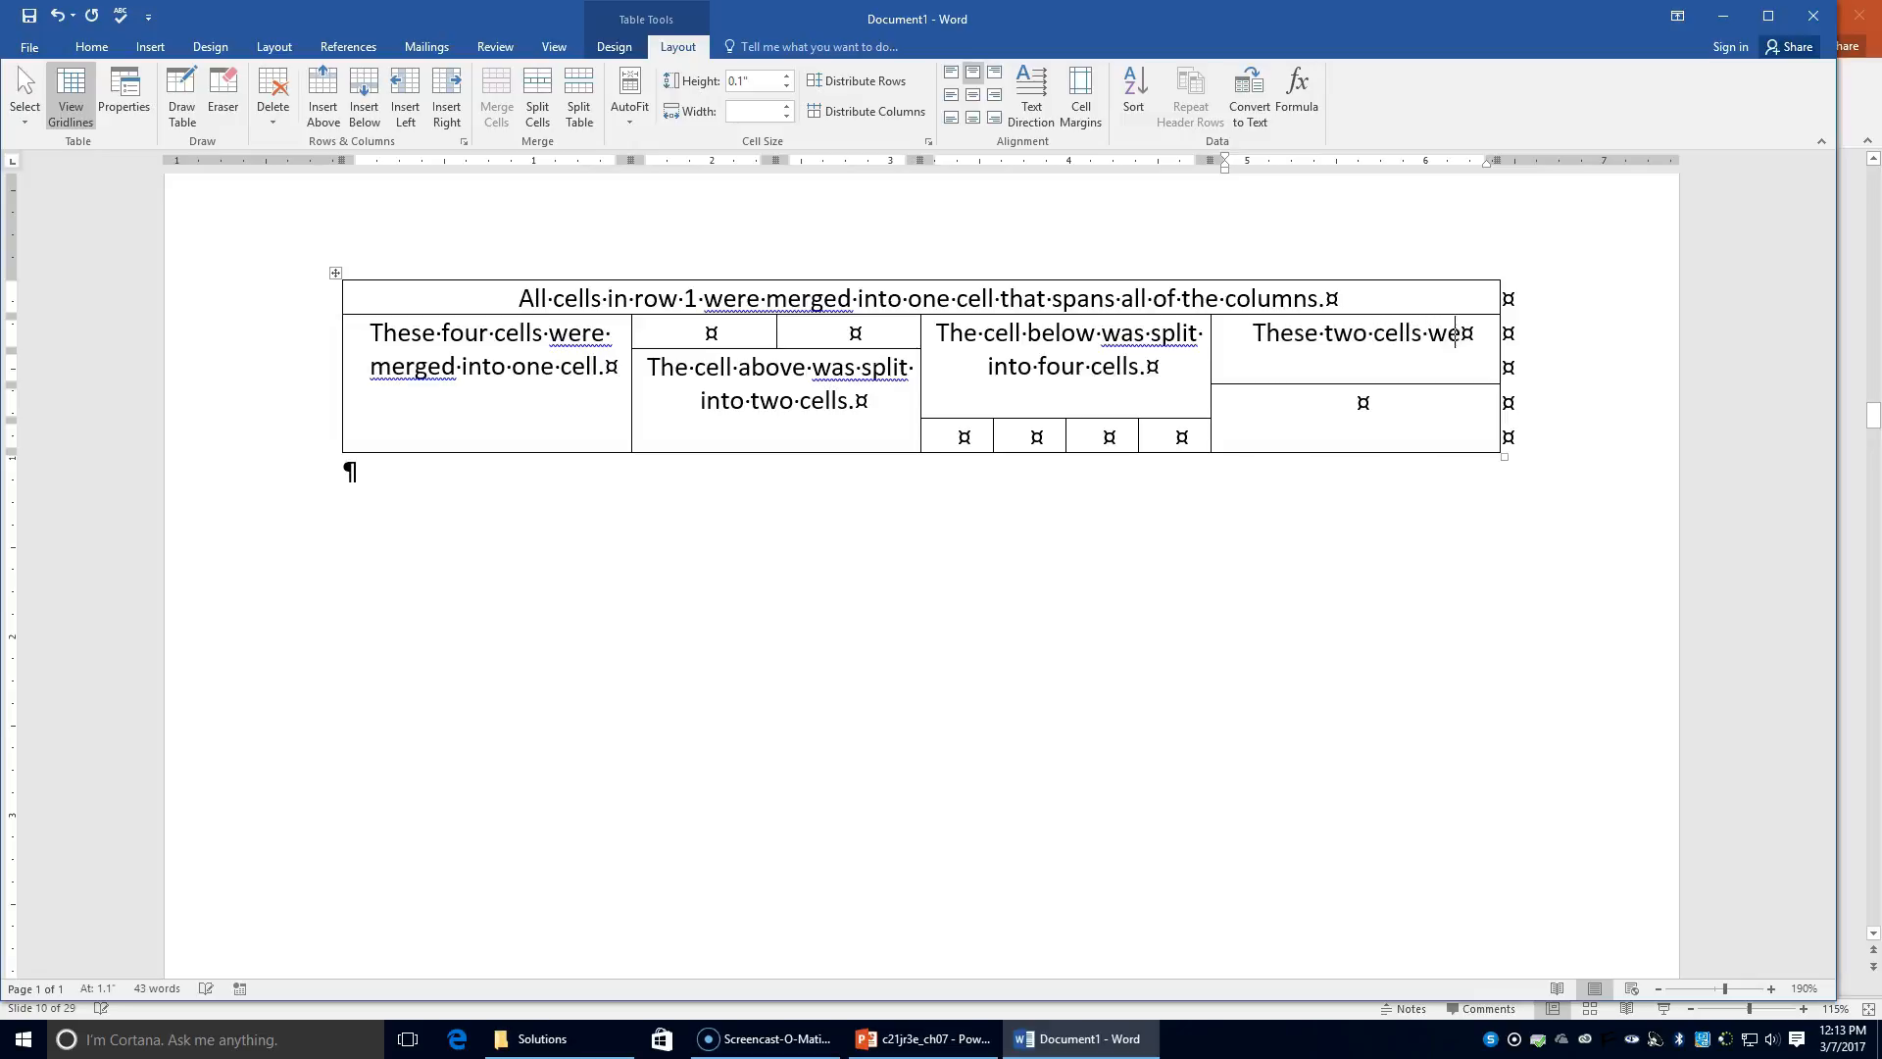
pyautogui.write('re merged.')
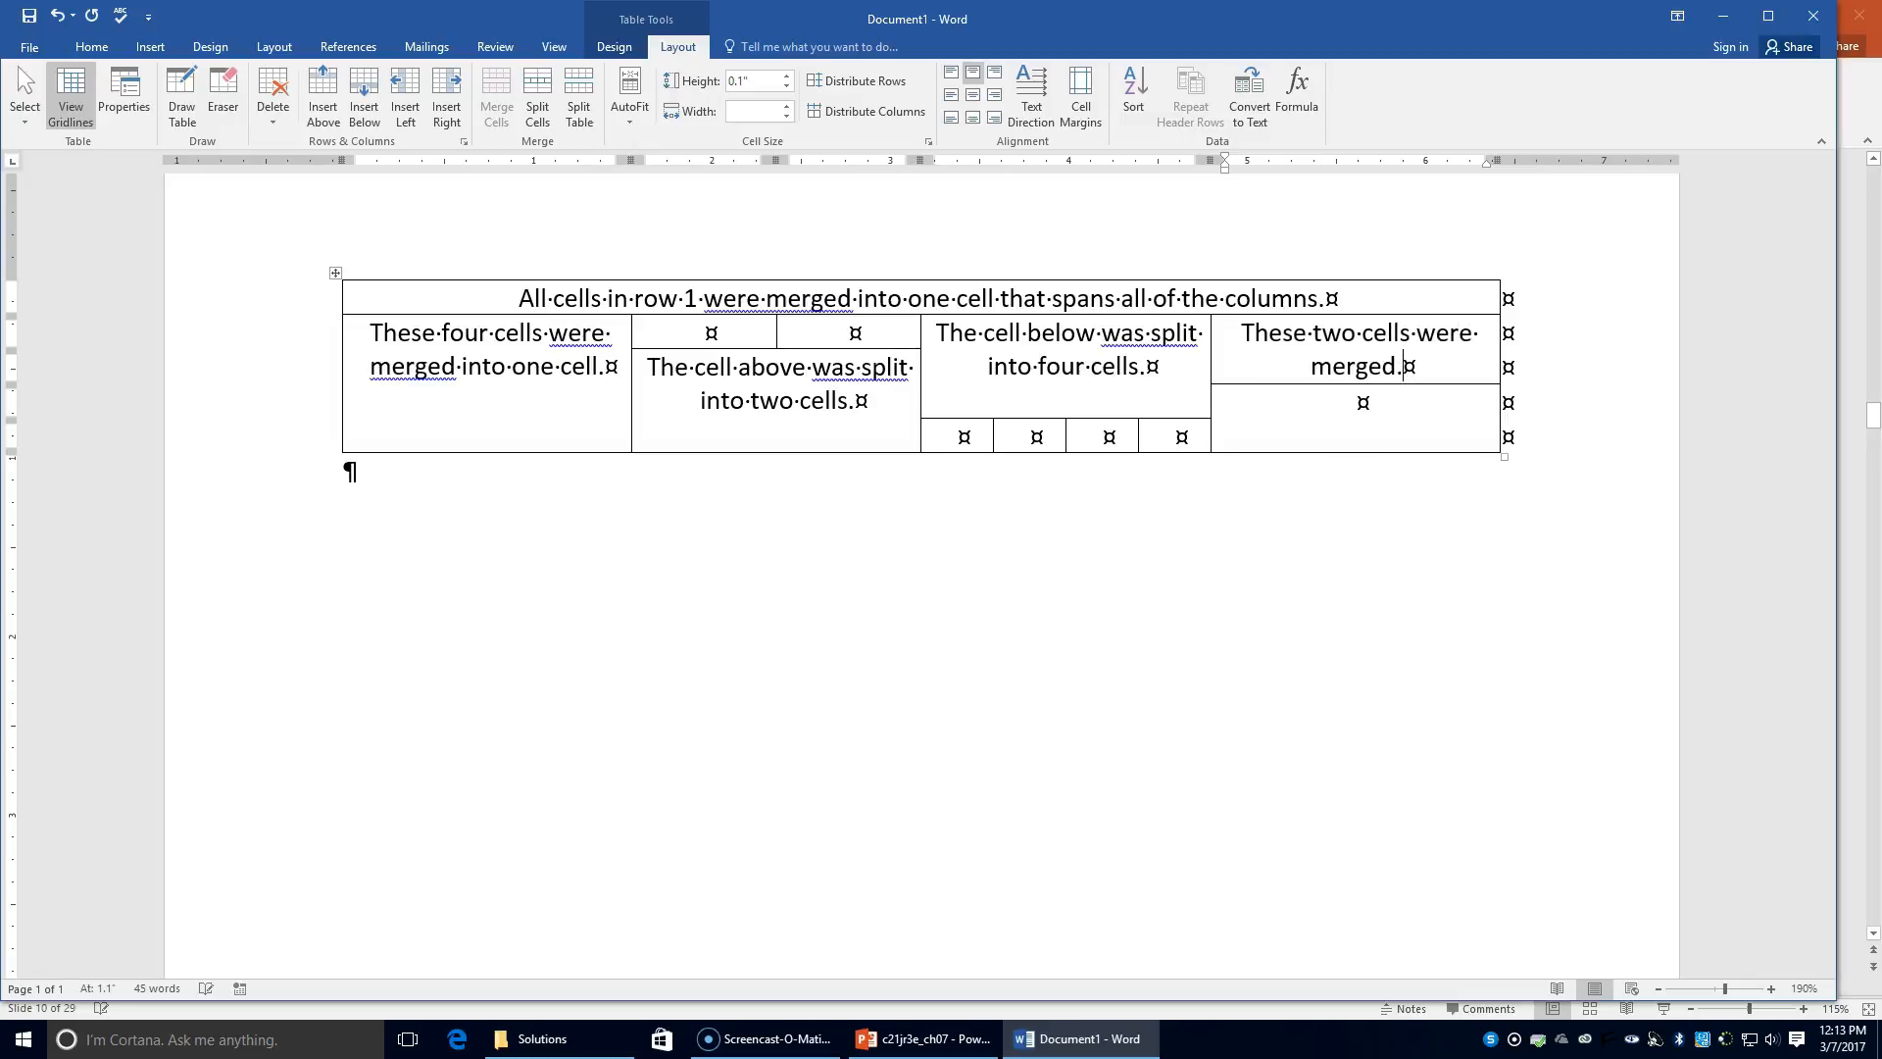
pyautogui.click(1354, 415)
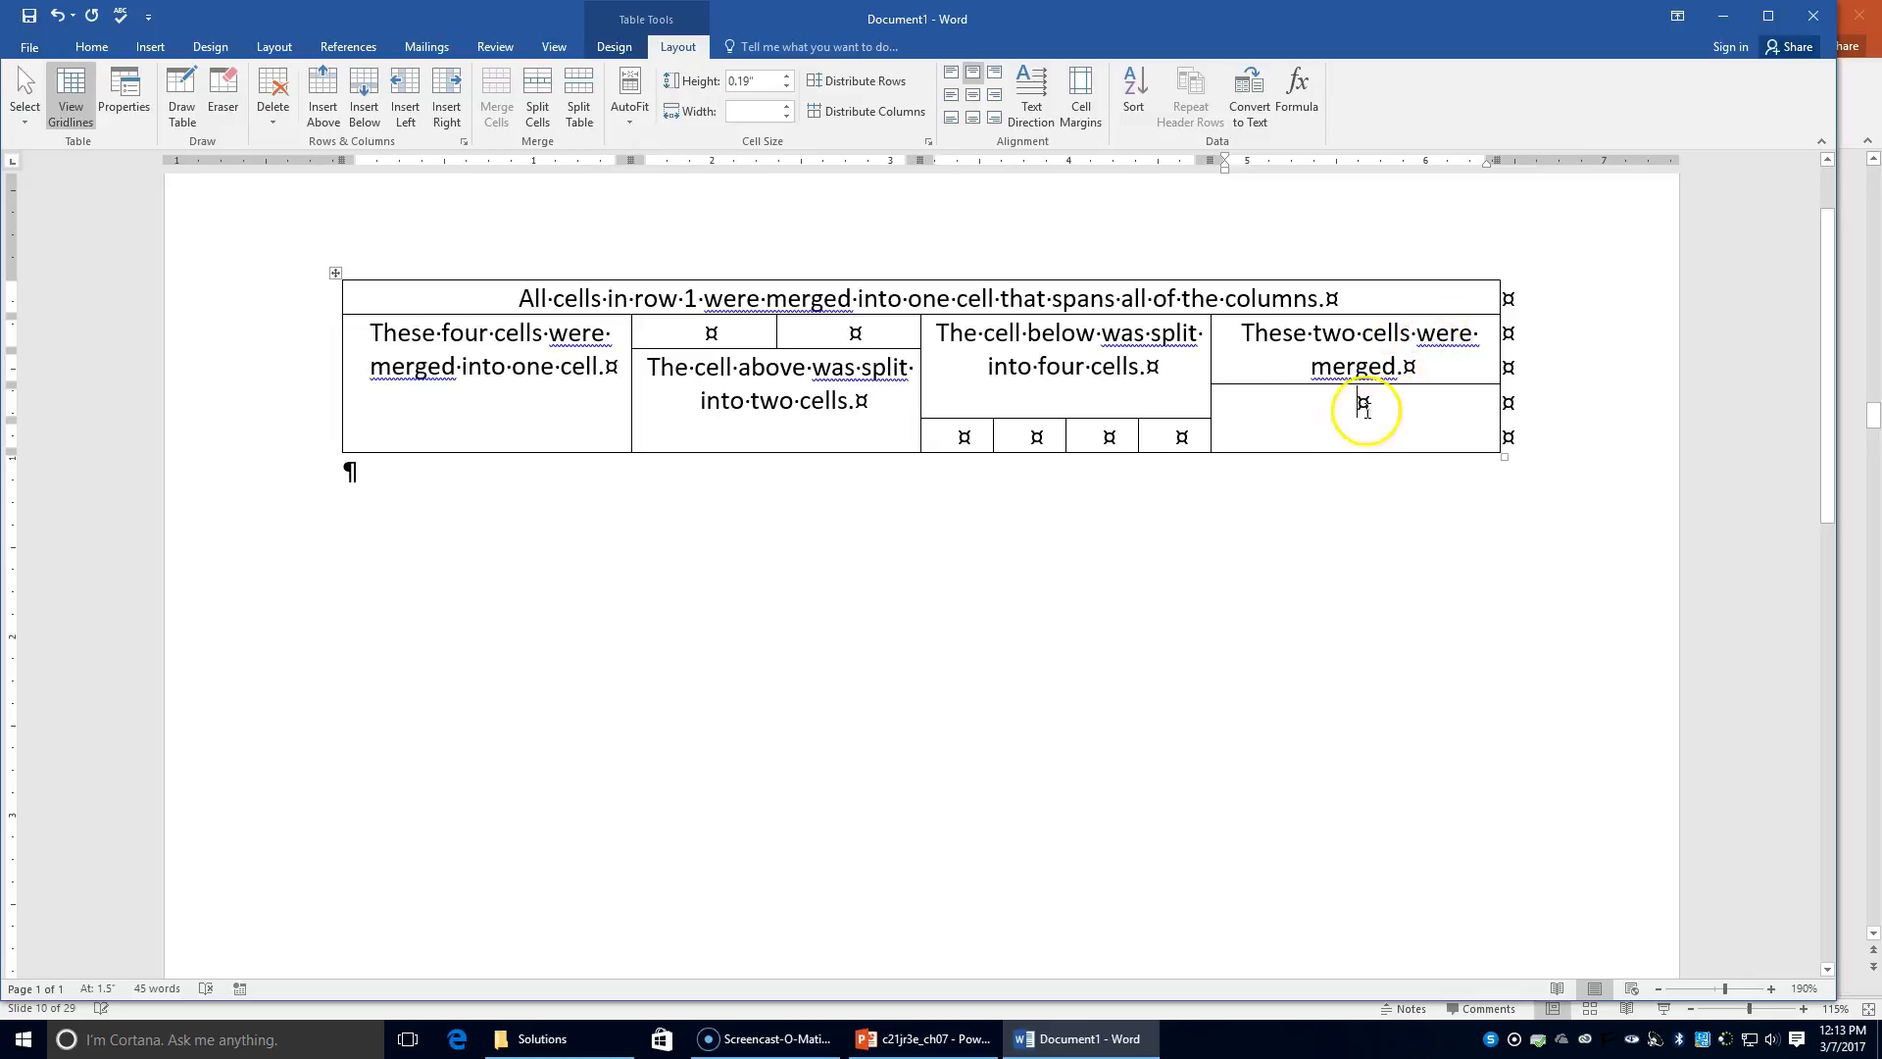
pyautogui.write('Th')
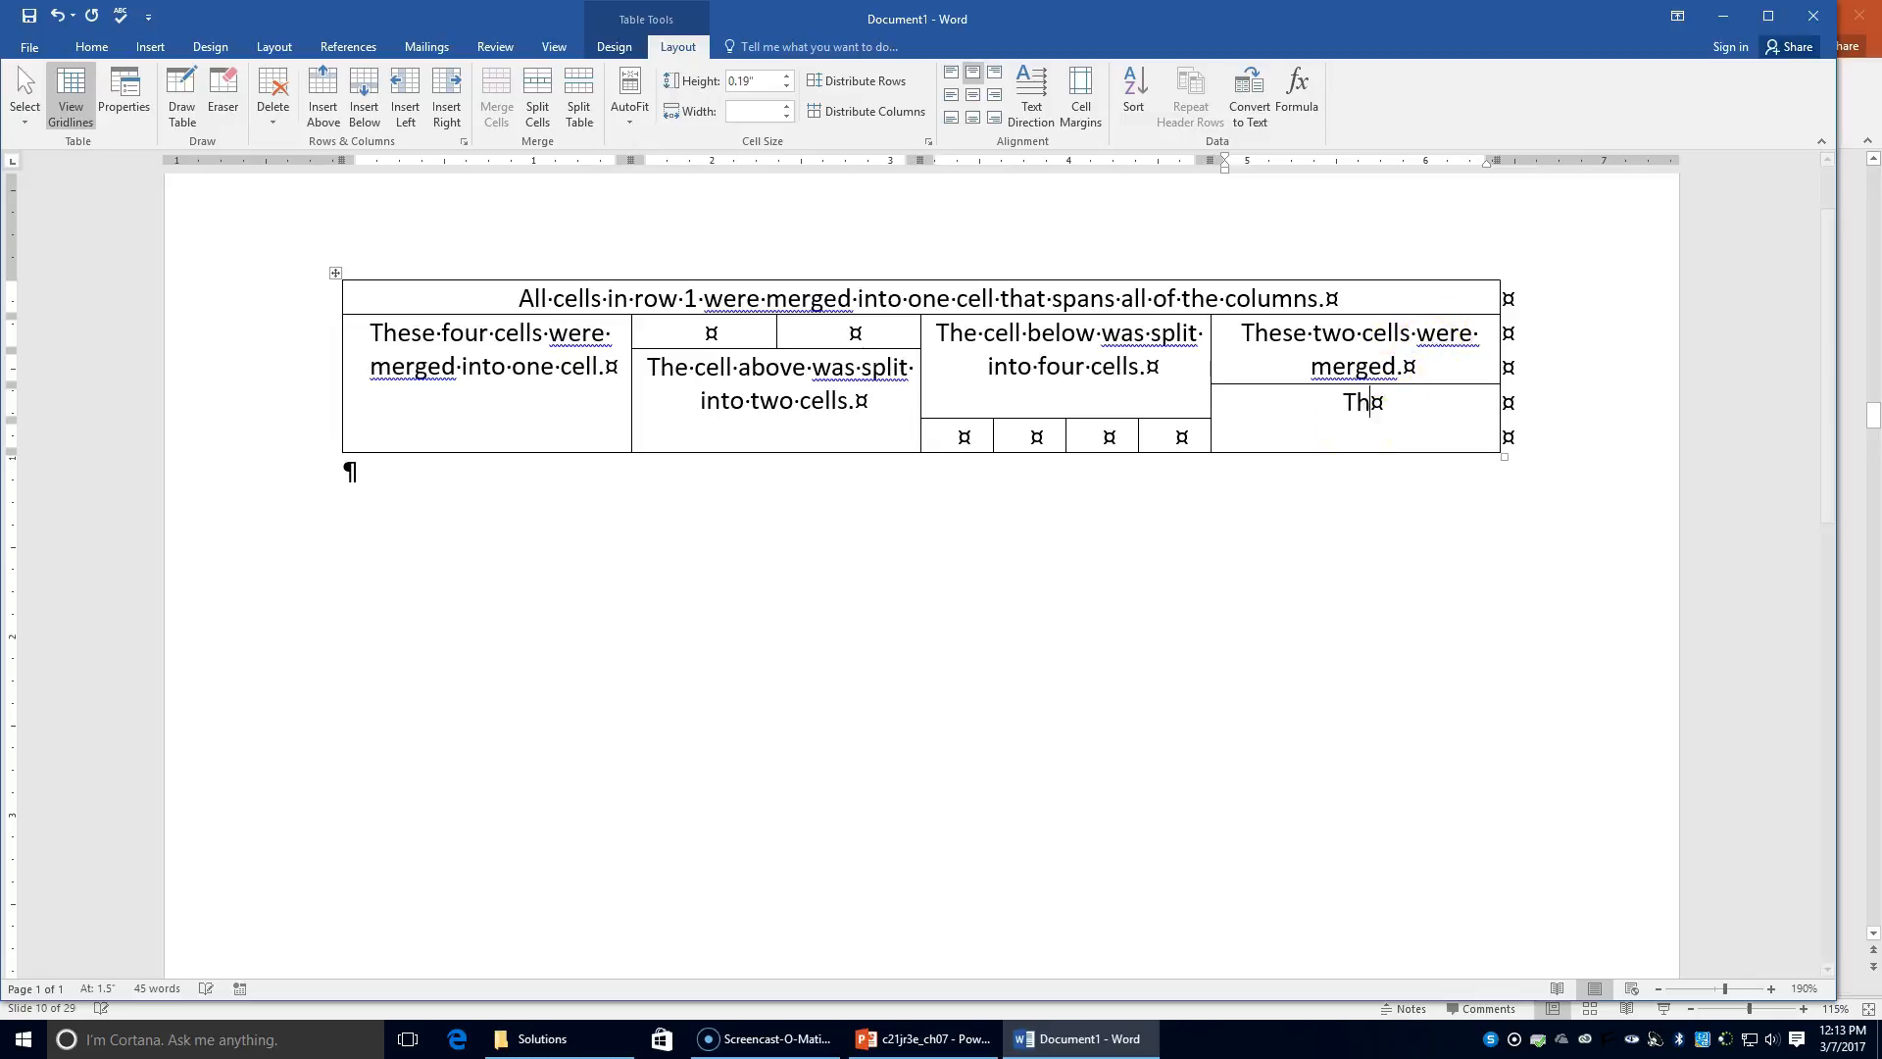
pyautogui.write('o ')
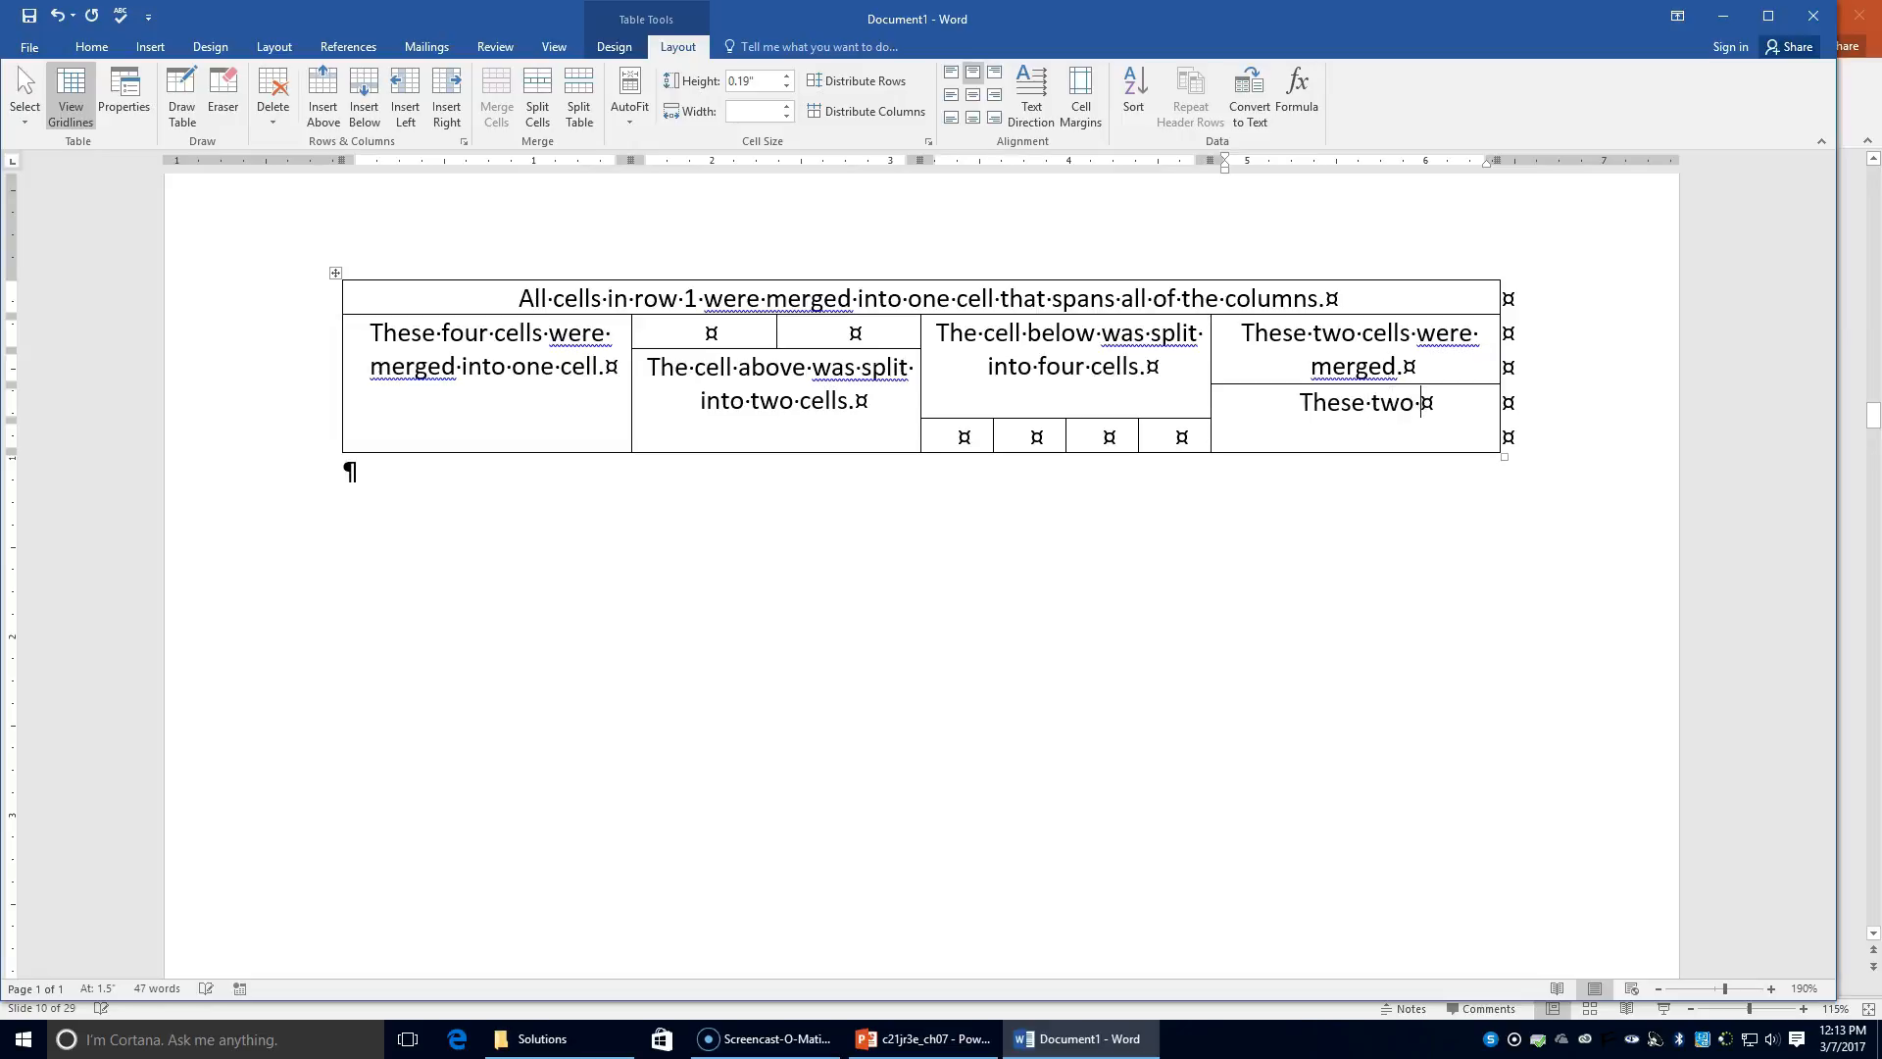
pyautogui.write('cells were')
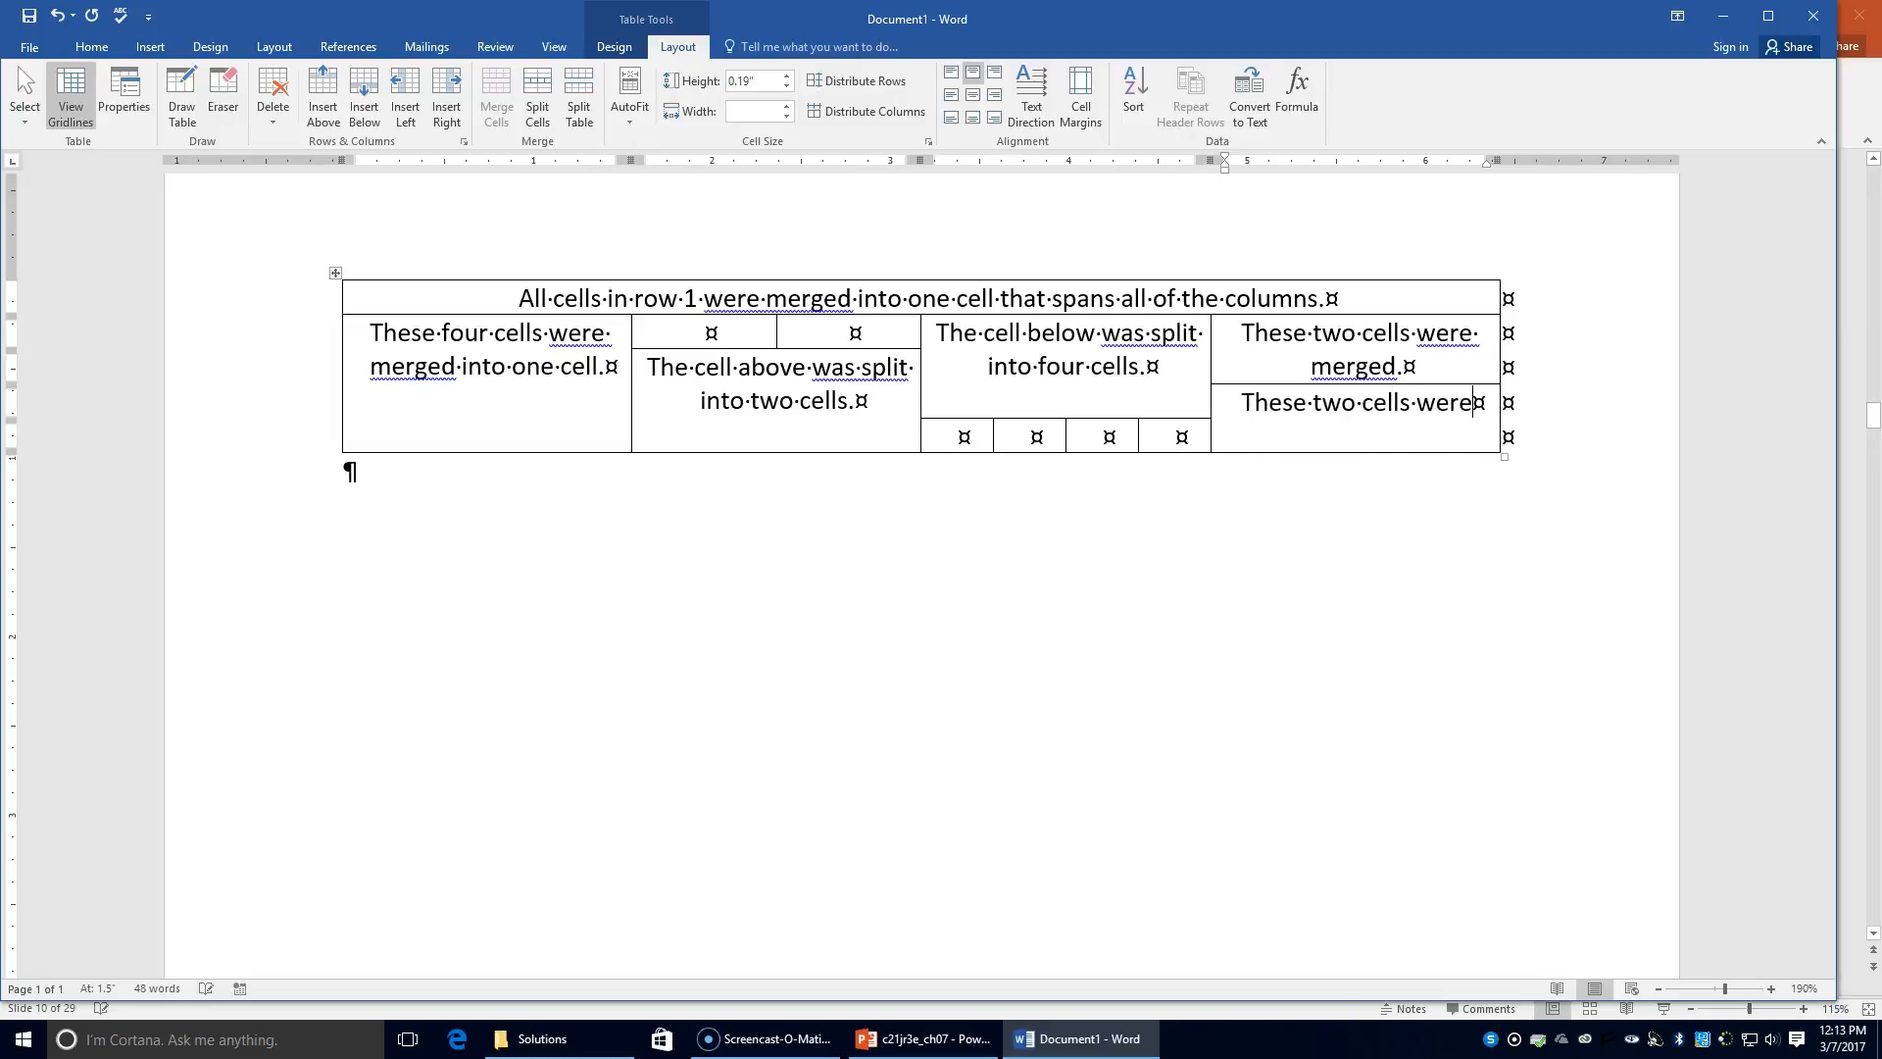
pyautogui.write(' merged.')
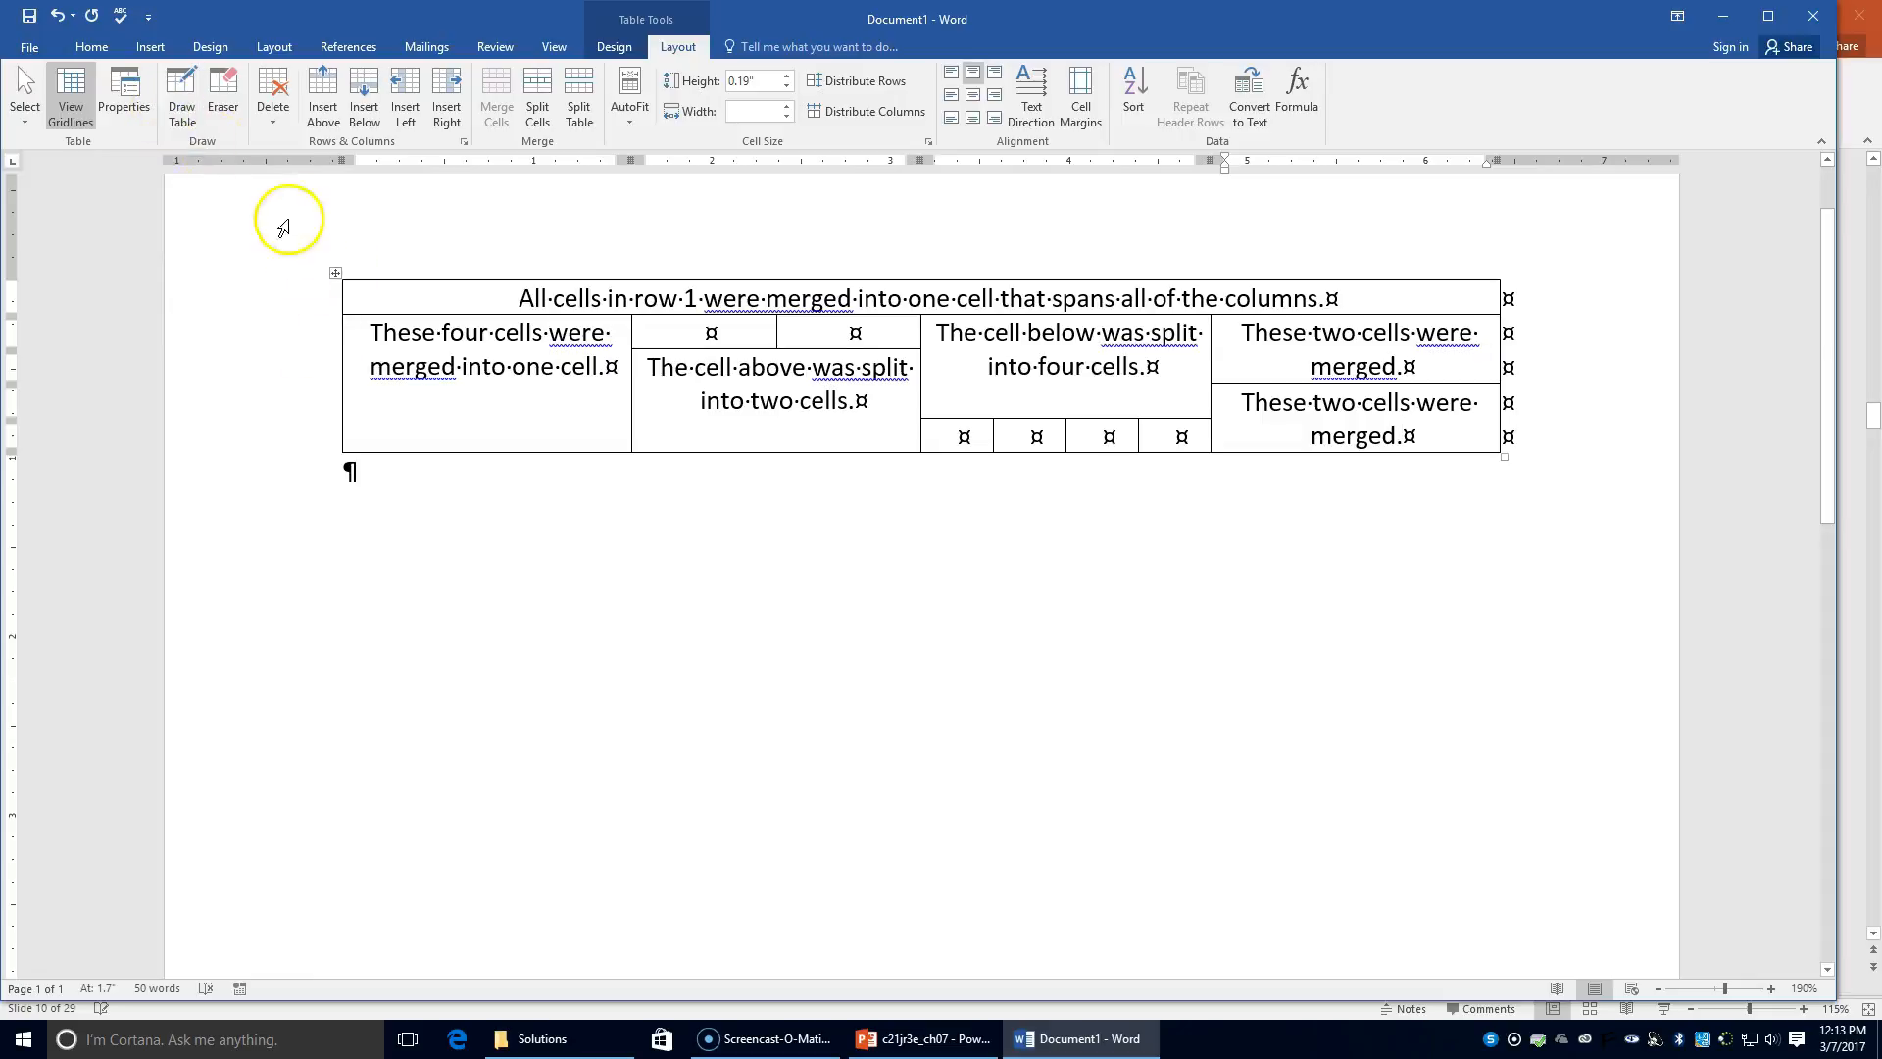
# Step: Set the page's vertical alignment to Center in Page Setup
pyautogui.click(287, 44)
pyautogui.click(313, 142)
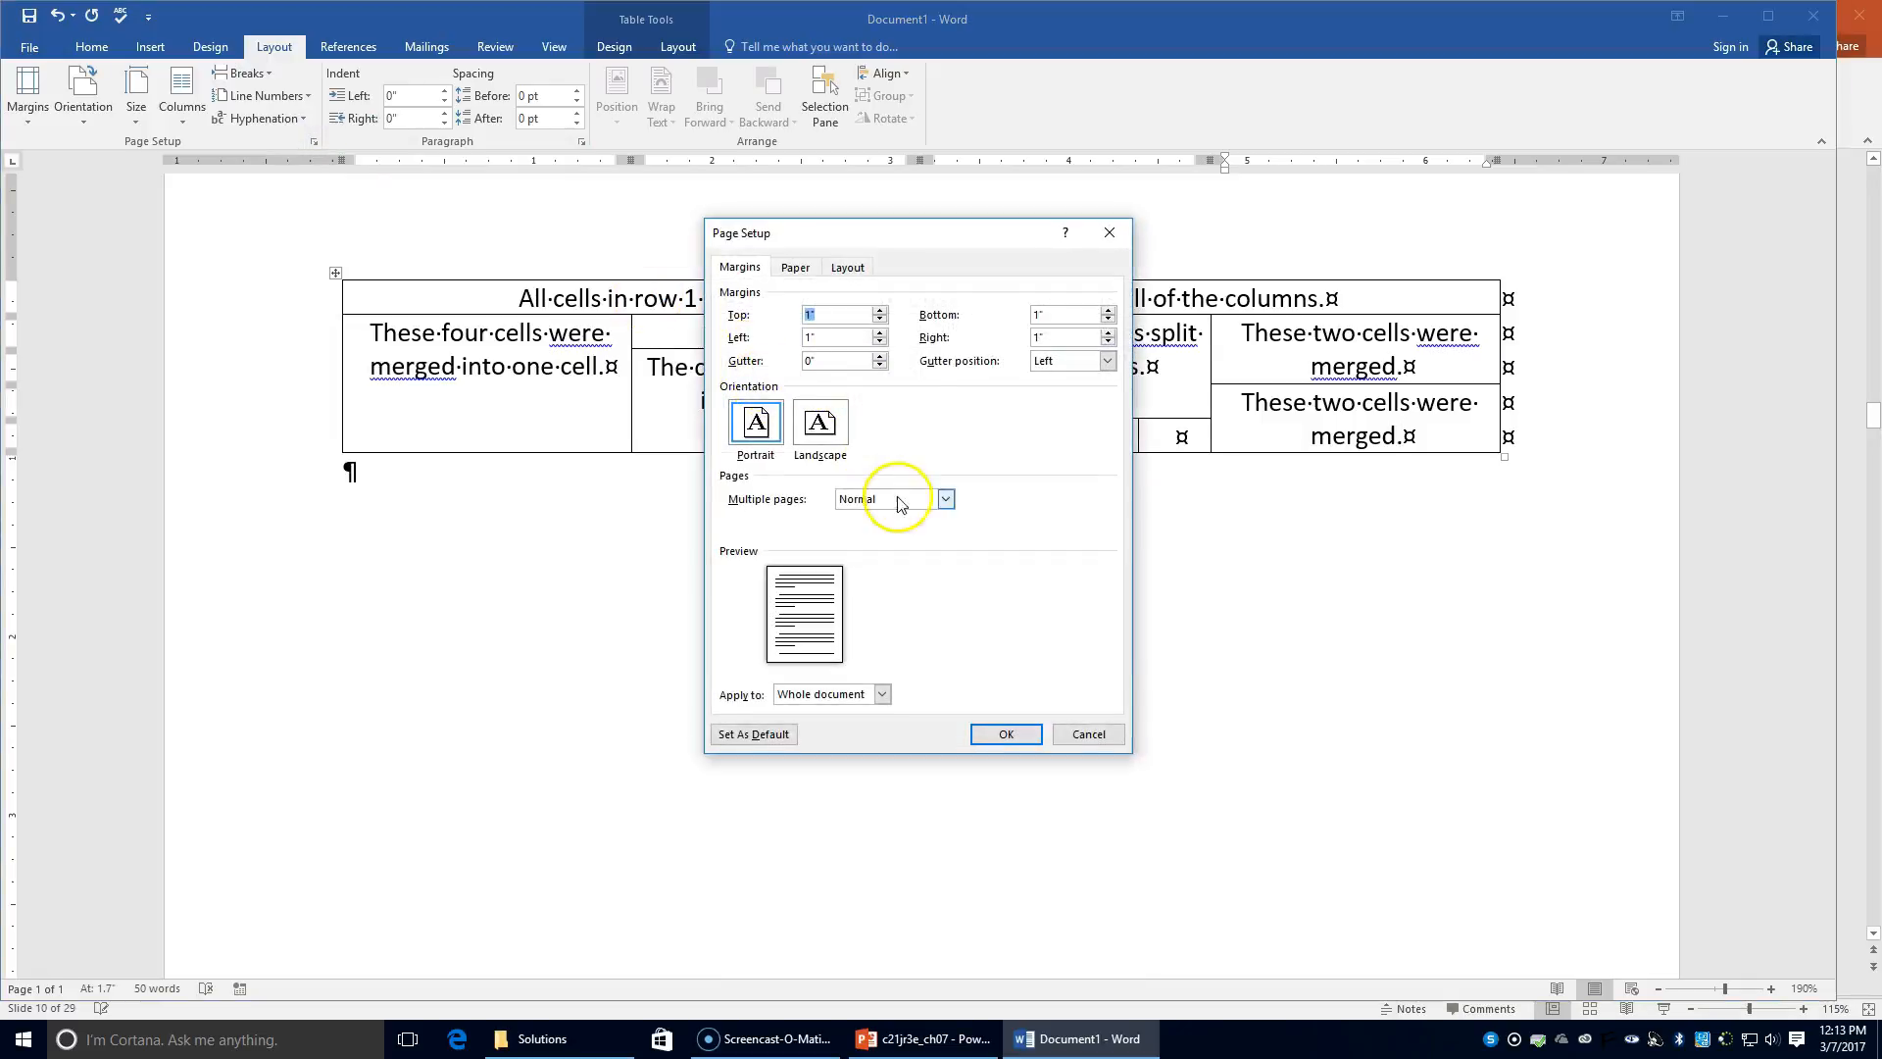
pyautogui.click(848, 267)
pyautogui.click(861, 490)
pyautogui.click(861, 522)
pyautogui.click(1004, 734)
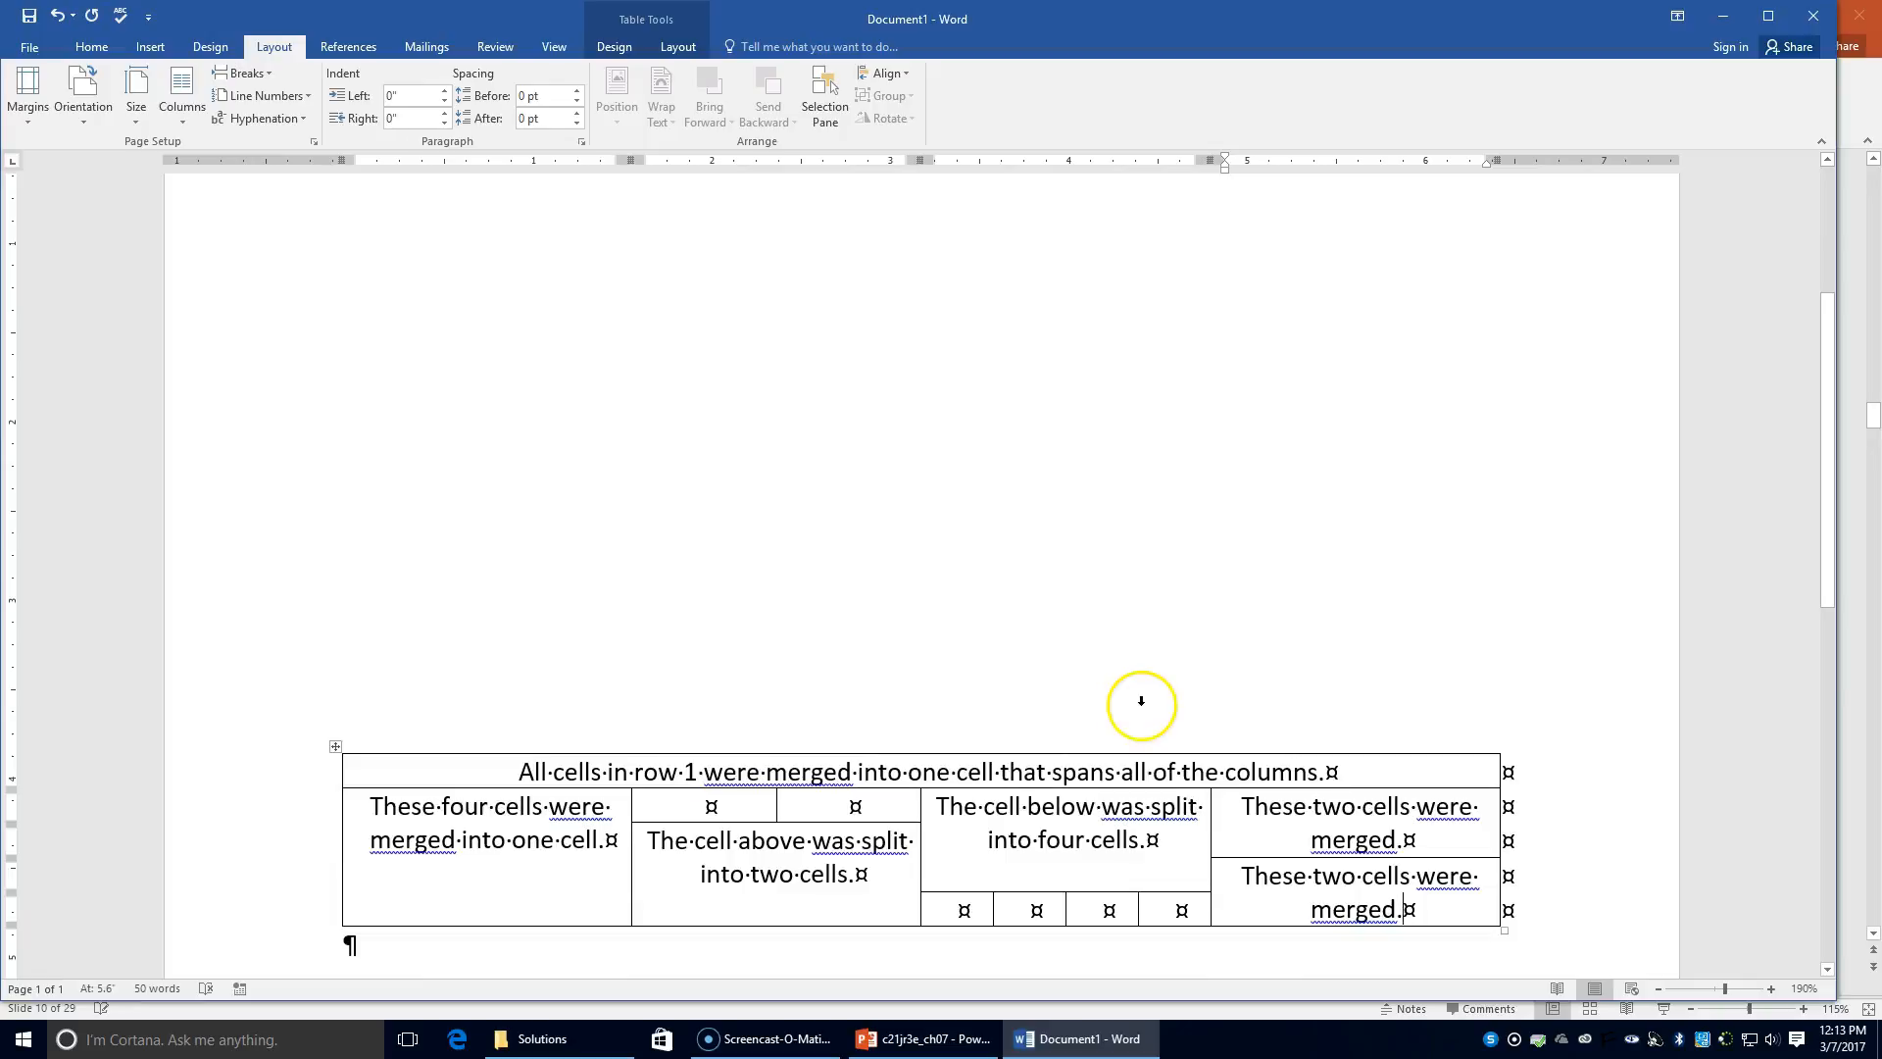
# Step: Save the document as '56b table2' in the Chapter 7 folder
pyautogui.click(29, 47)
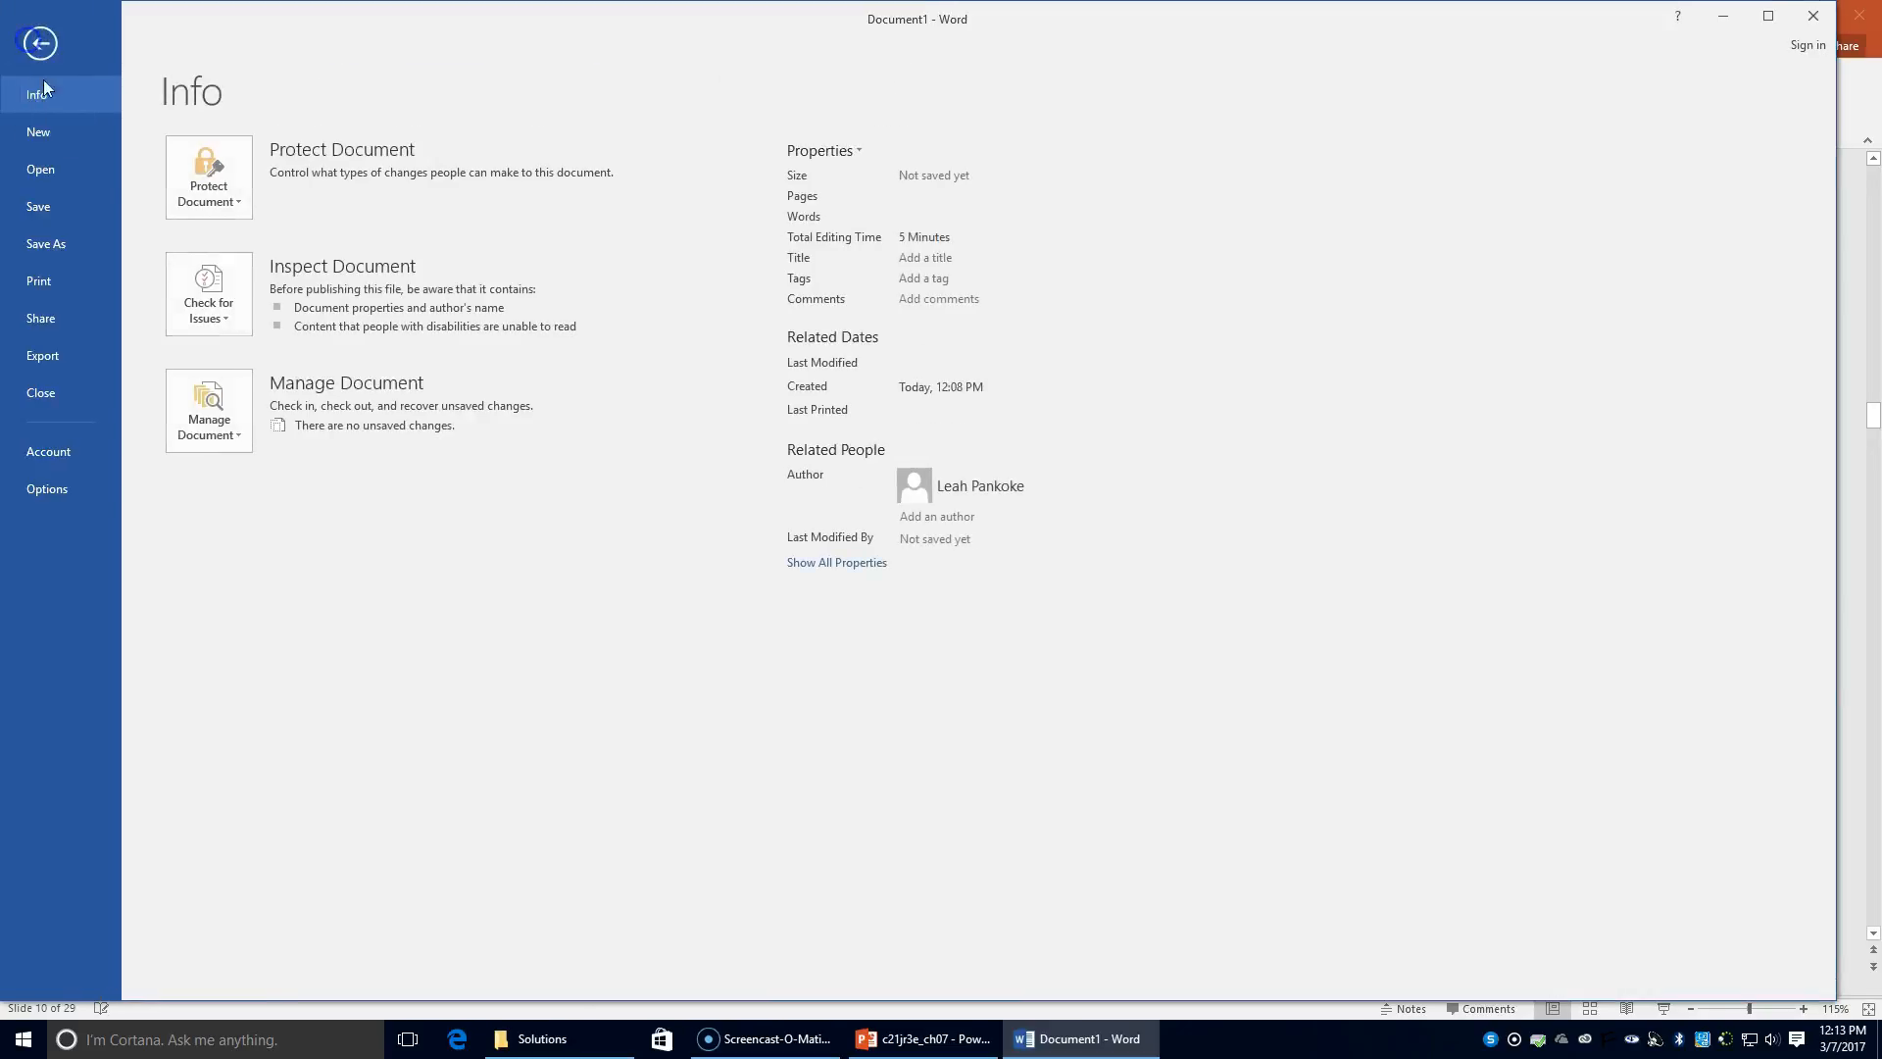
pyautogui.click(62, 243)
pyautogui.click(502, 186)
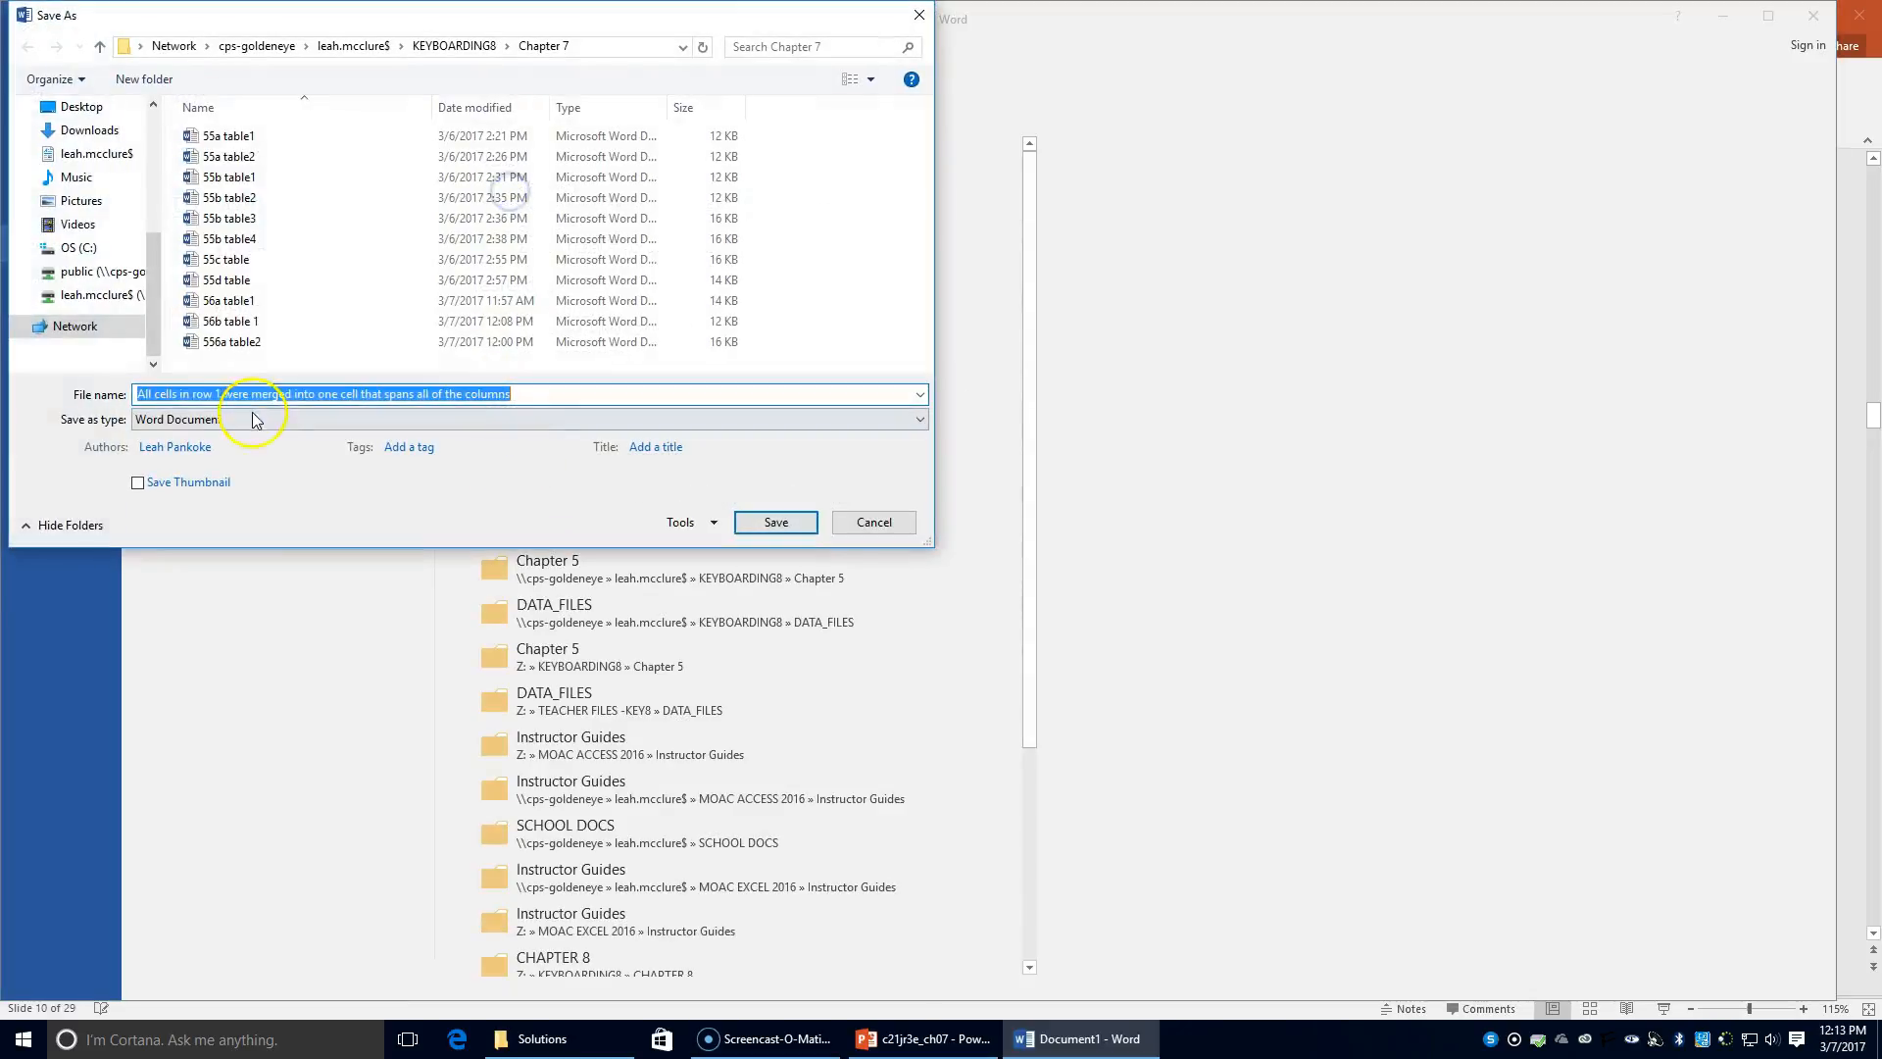
pyautogui.write('56b table')
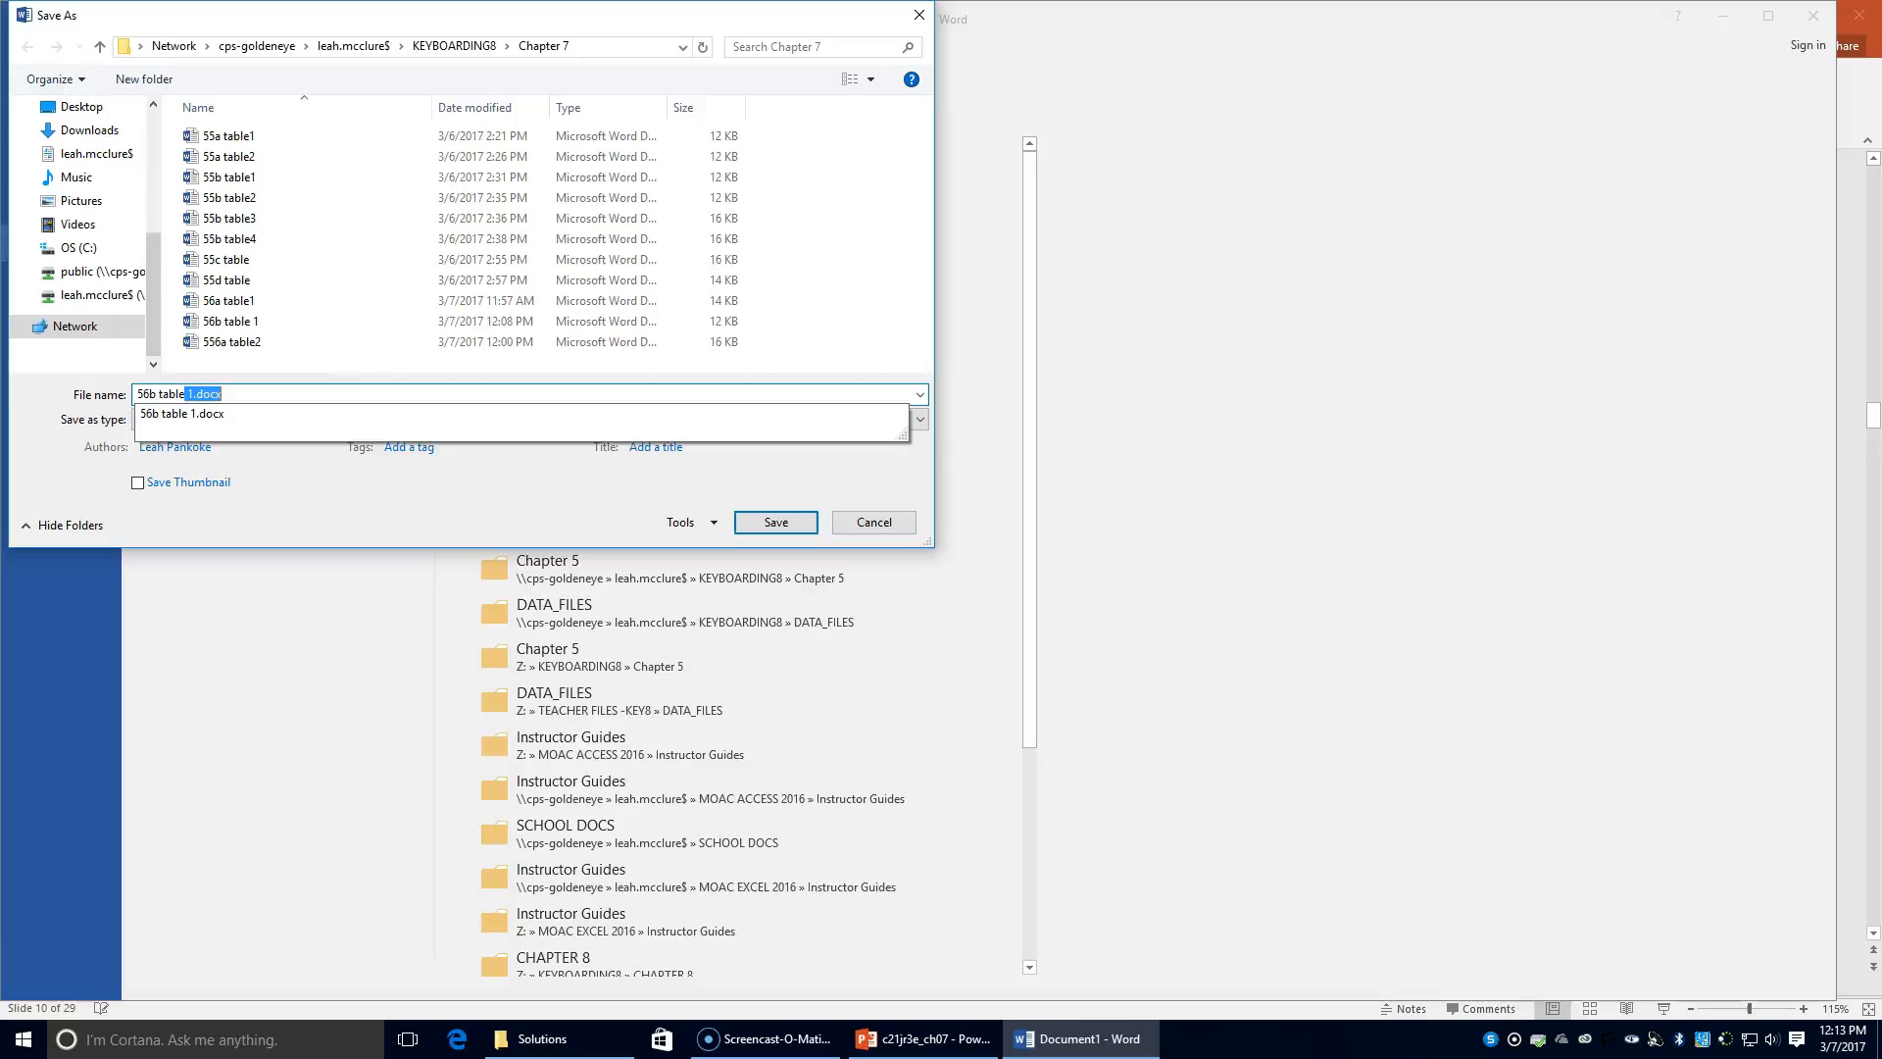
pyautogui.write('2')
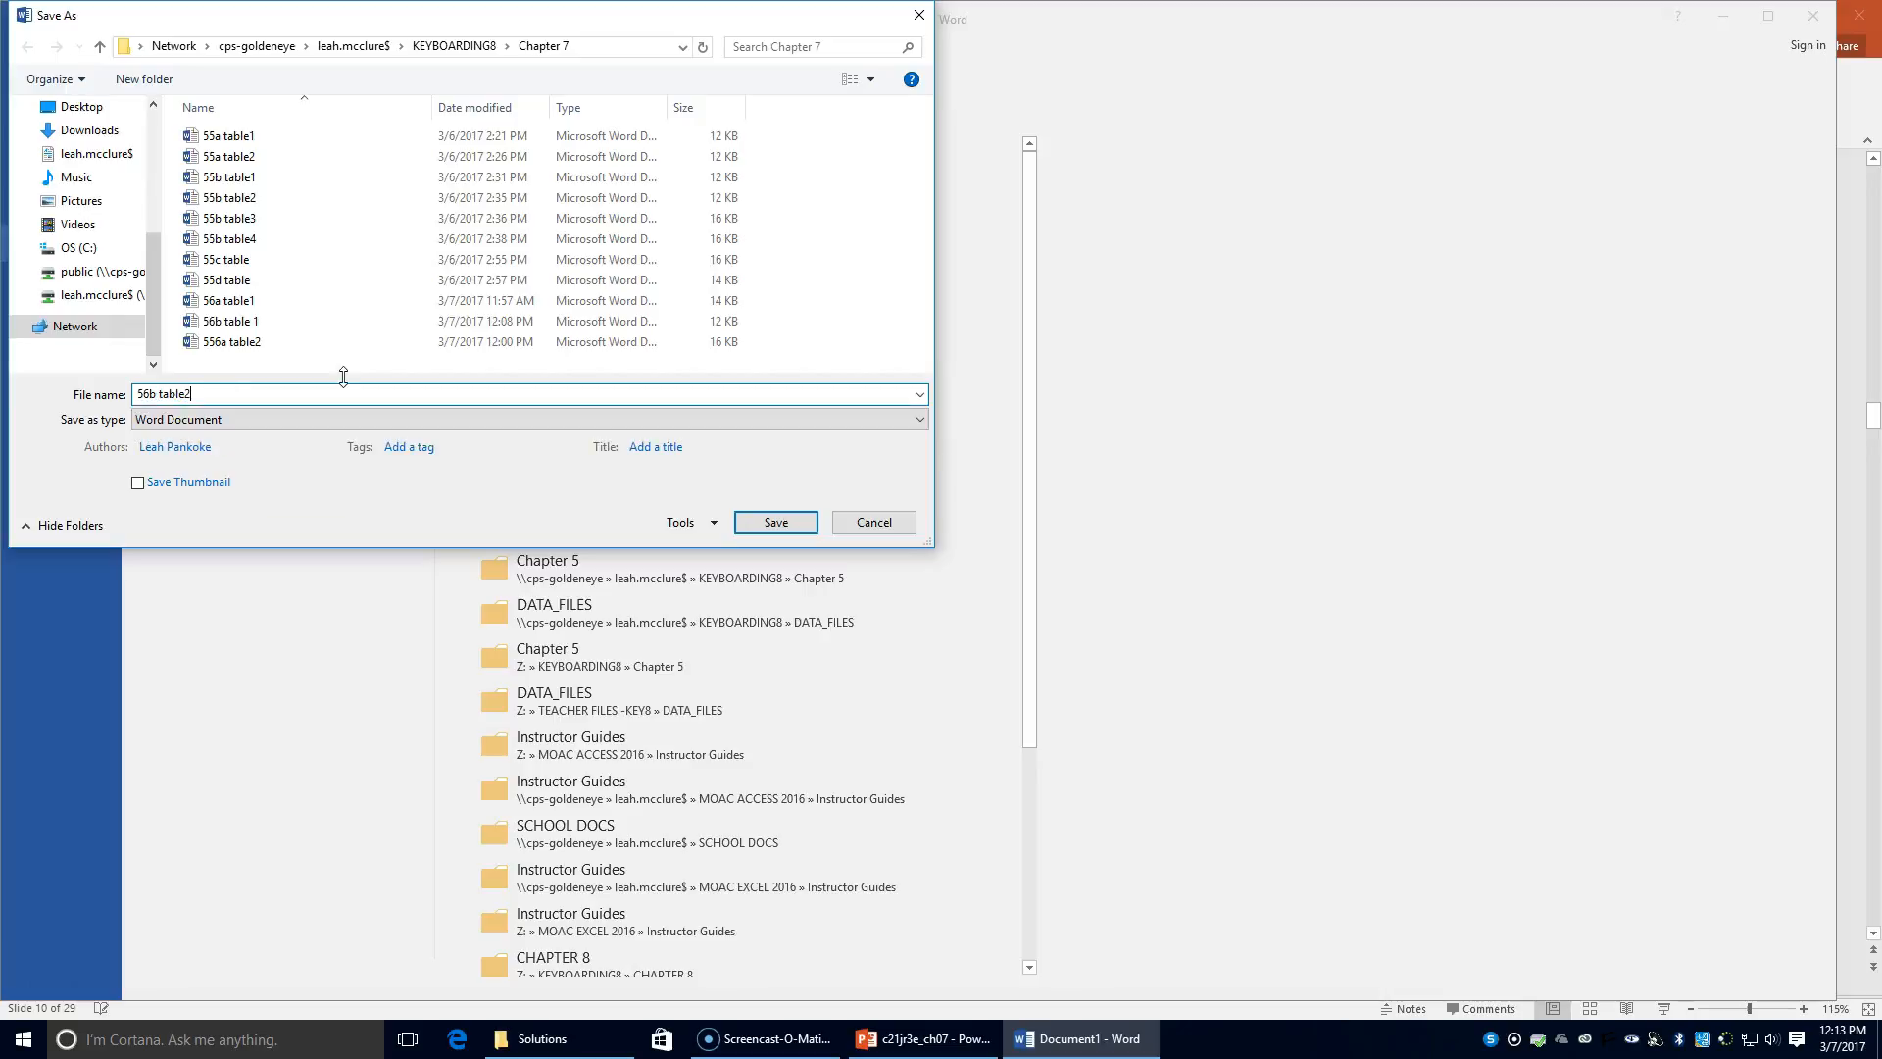
pyautogui.press('Return')
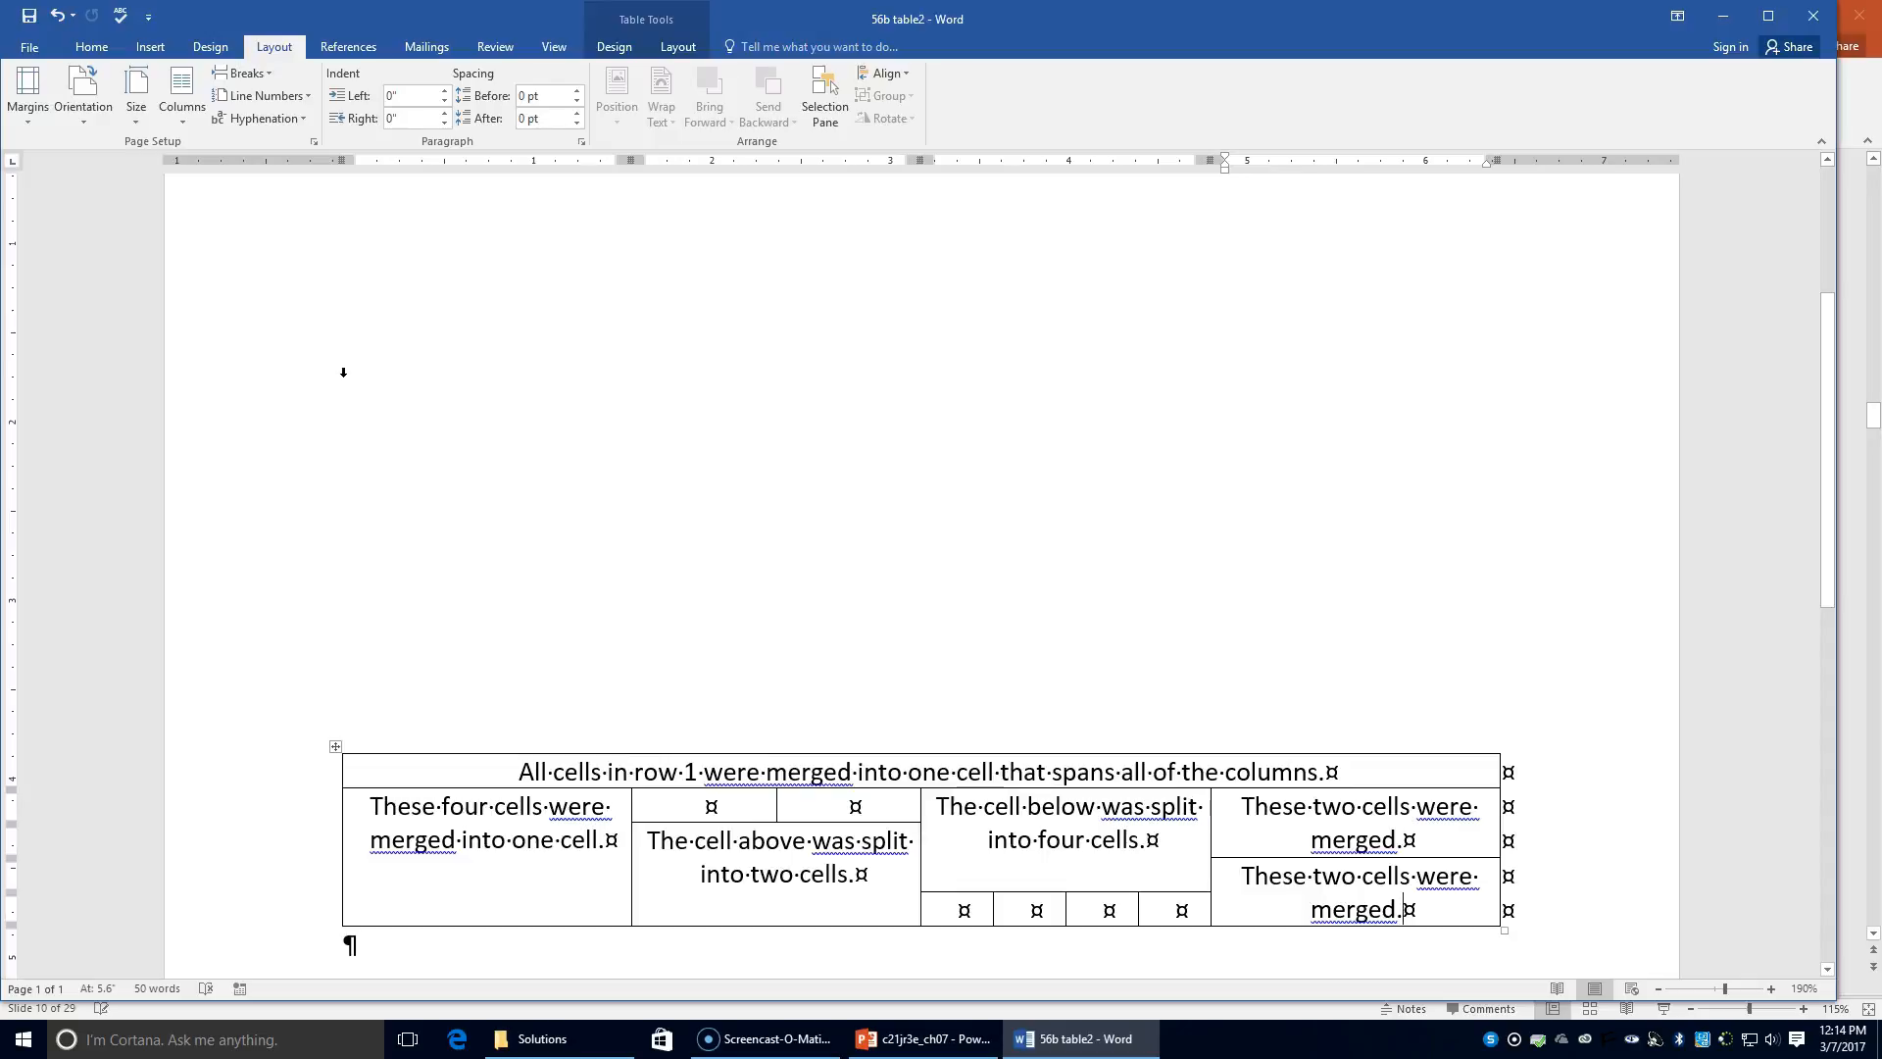
pyautogui.click(31, 47)
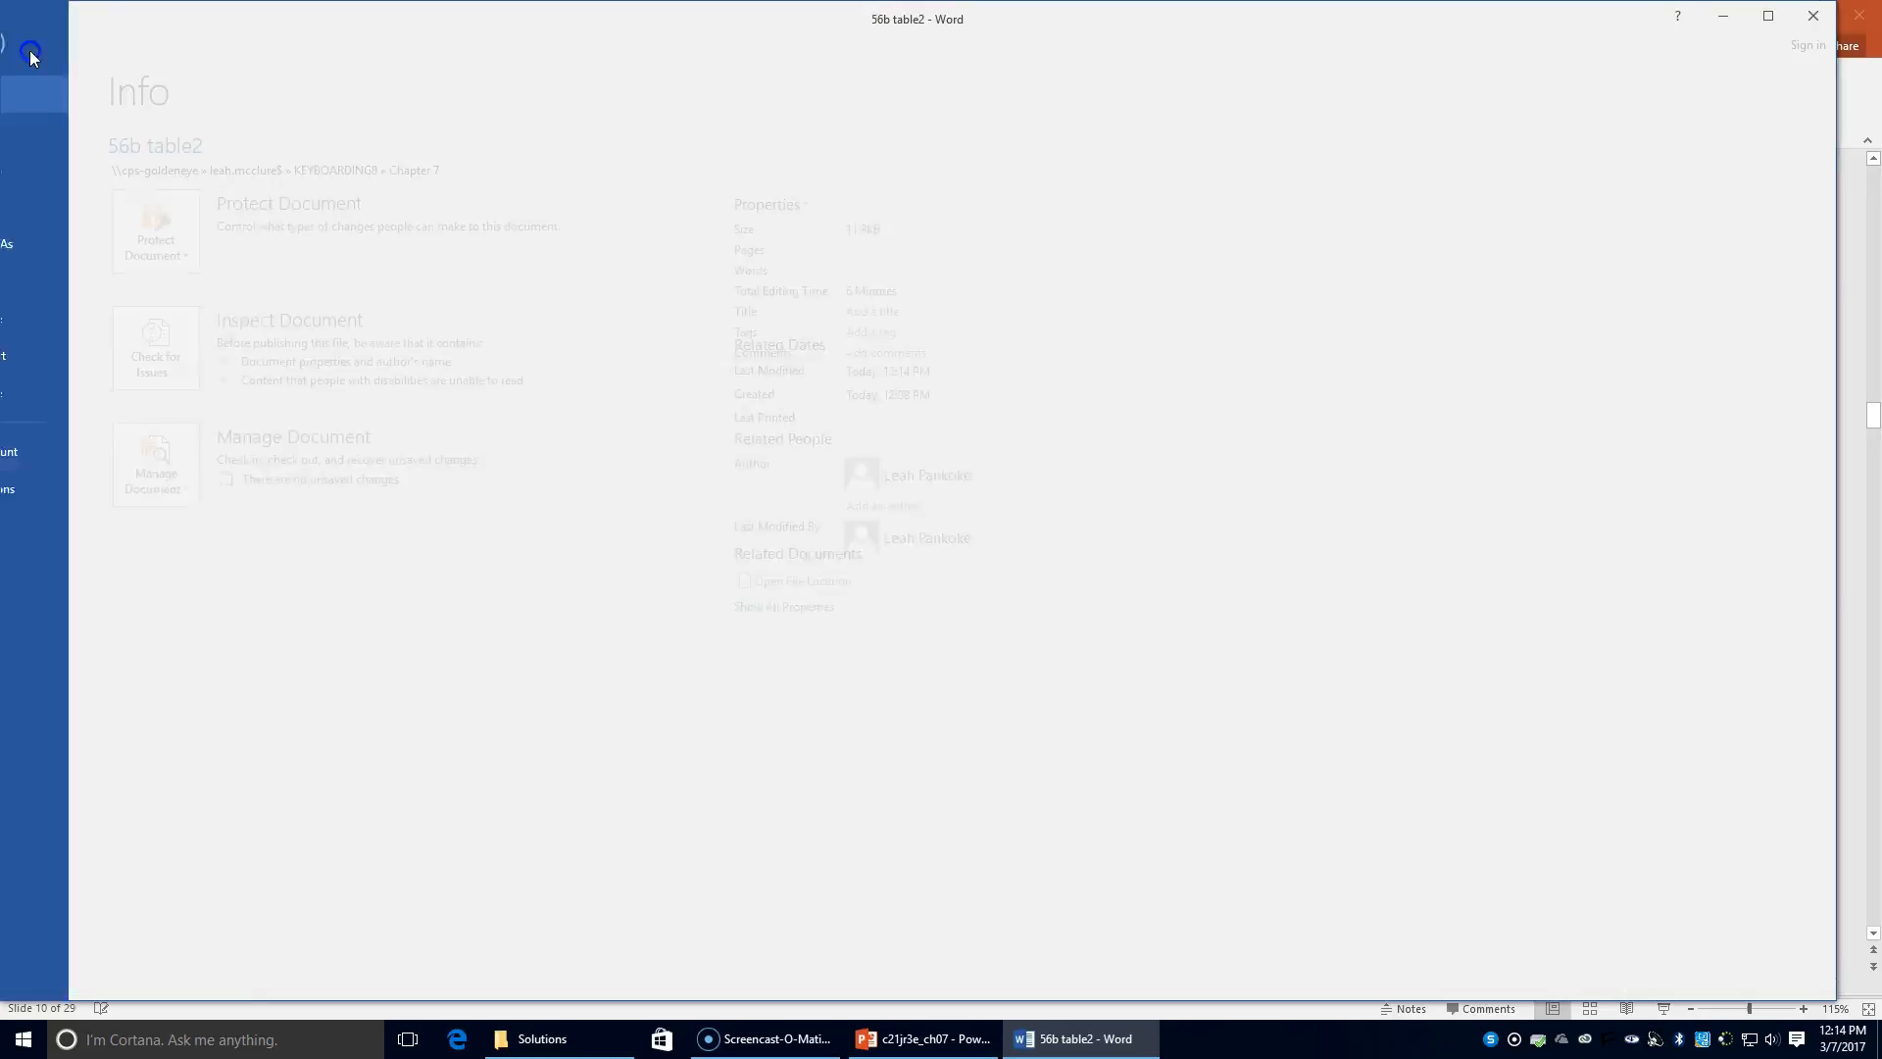
pyautogui.click(69, 129)
# Step: Create a blank document and insert a 4-column by 8-row table
pyautogui.click(265, 353)
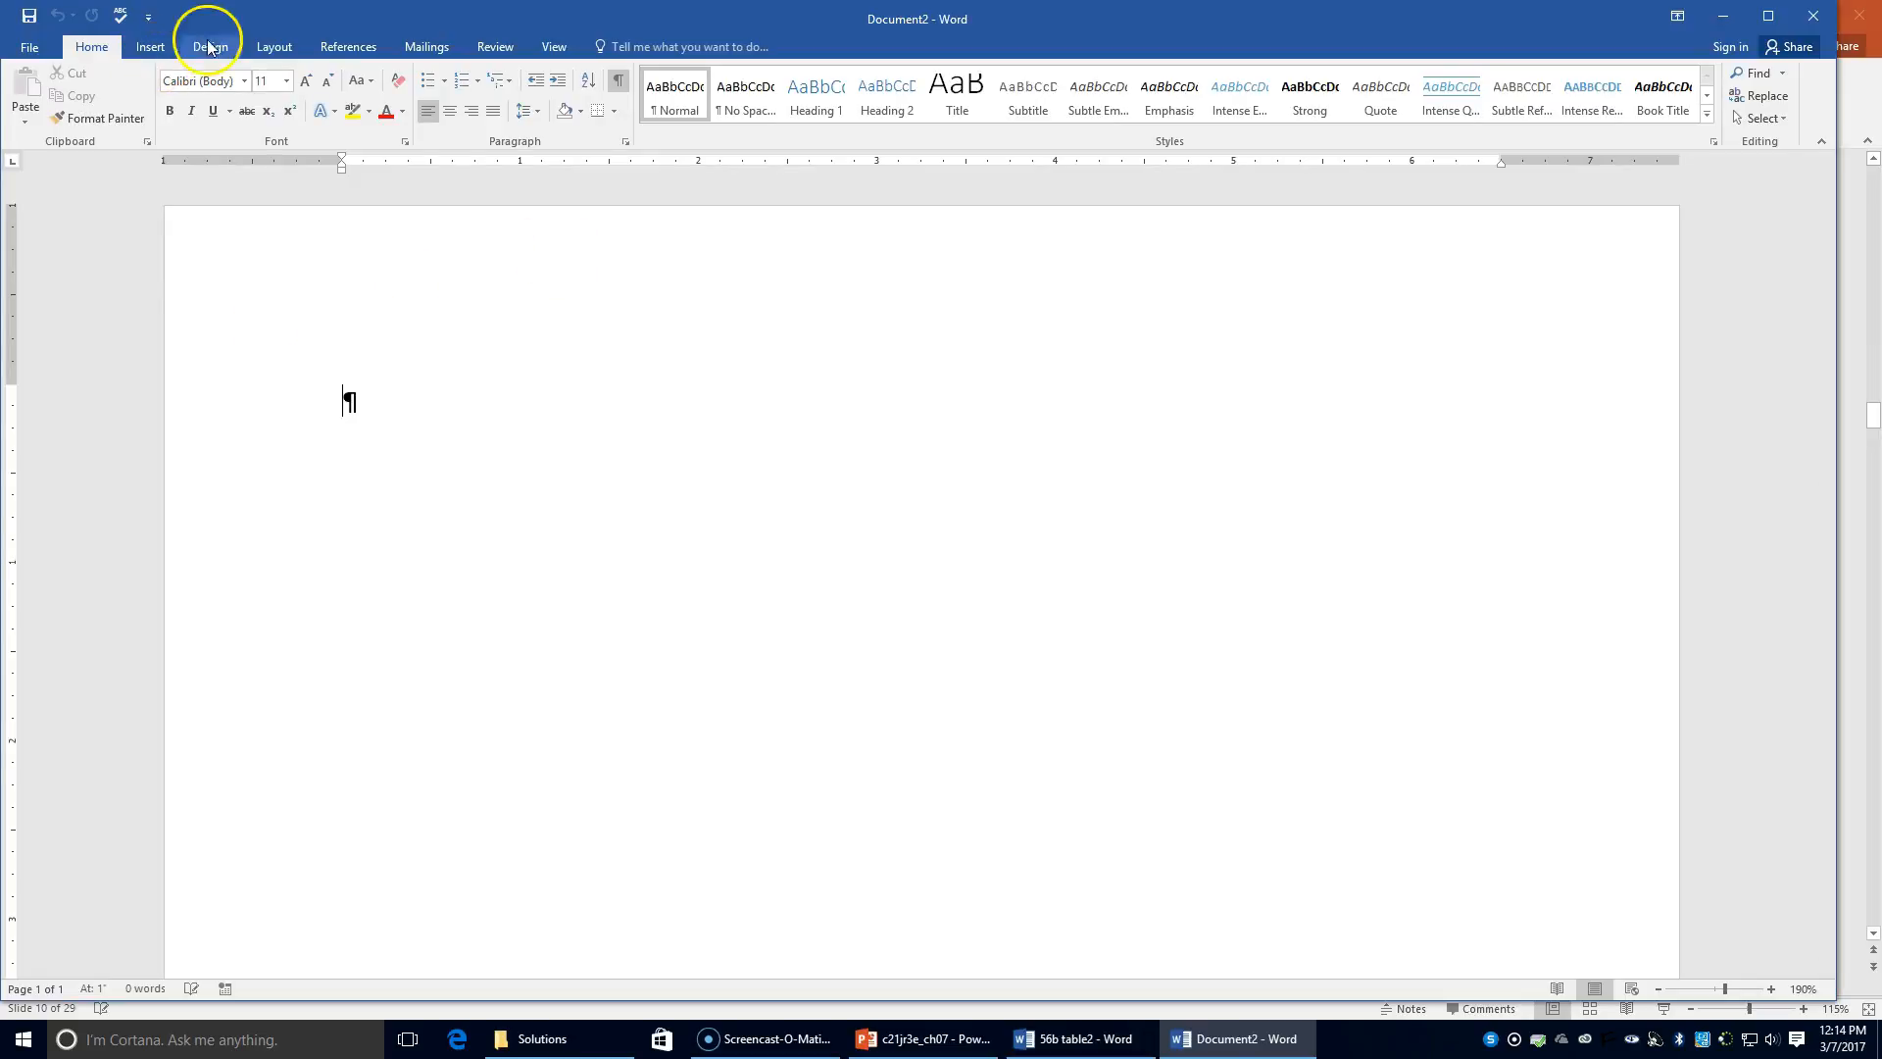
pyautogui.click(150, 47)
pyautogui.click(158, 93)
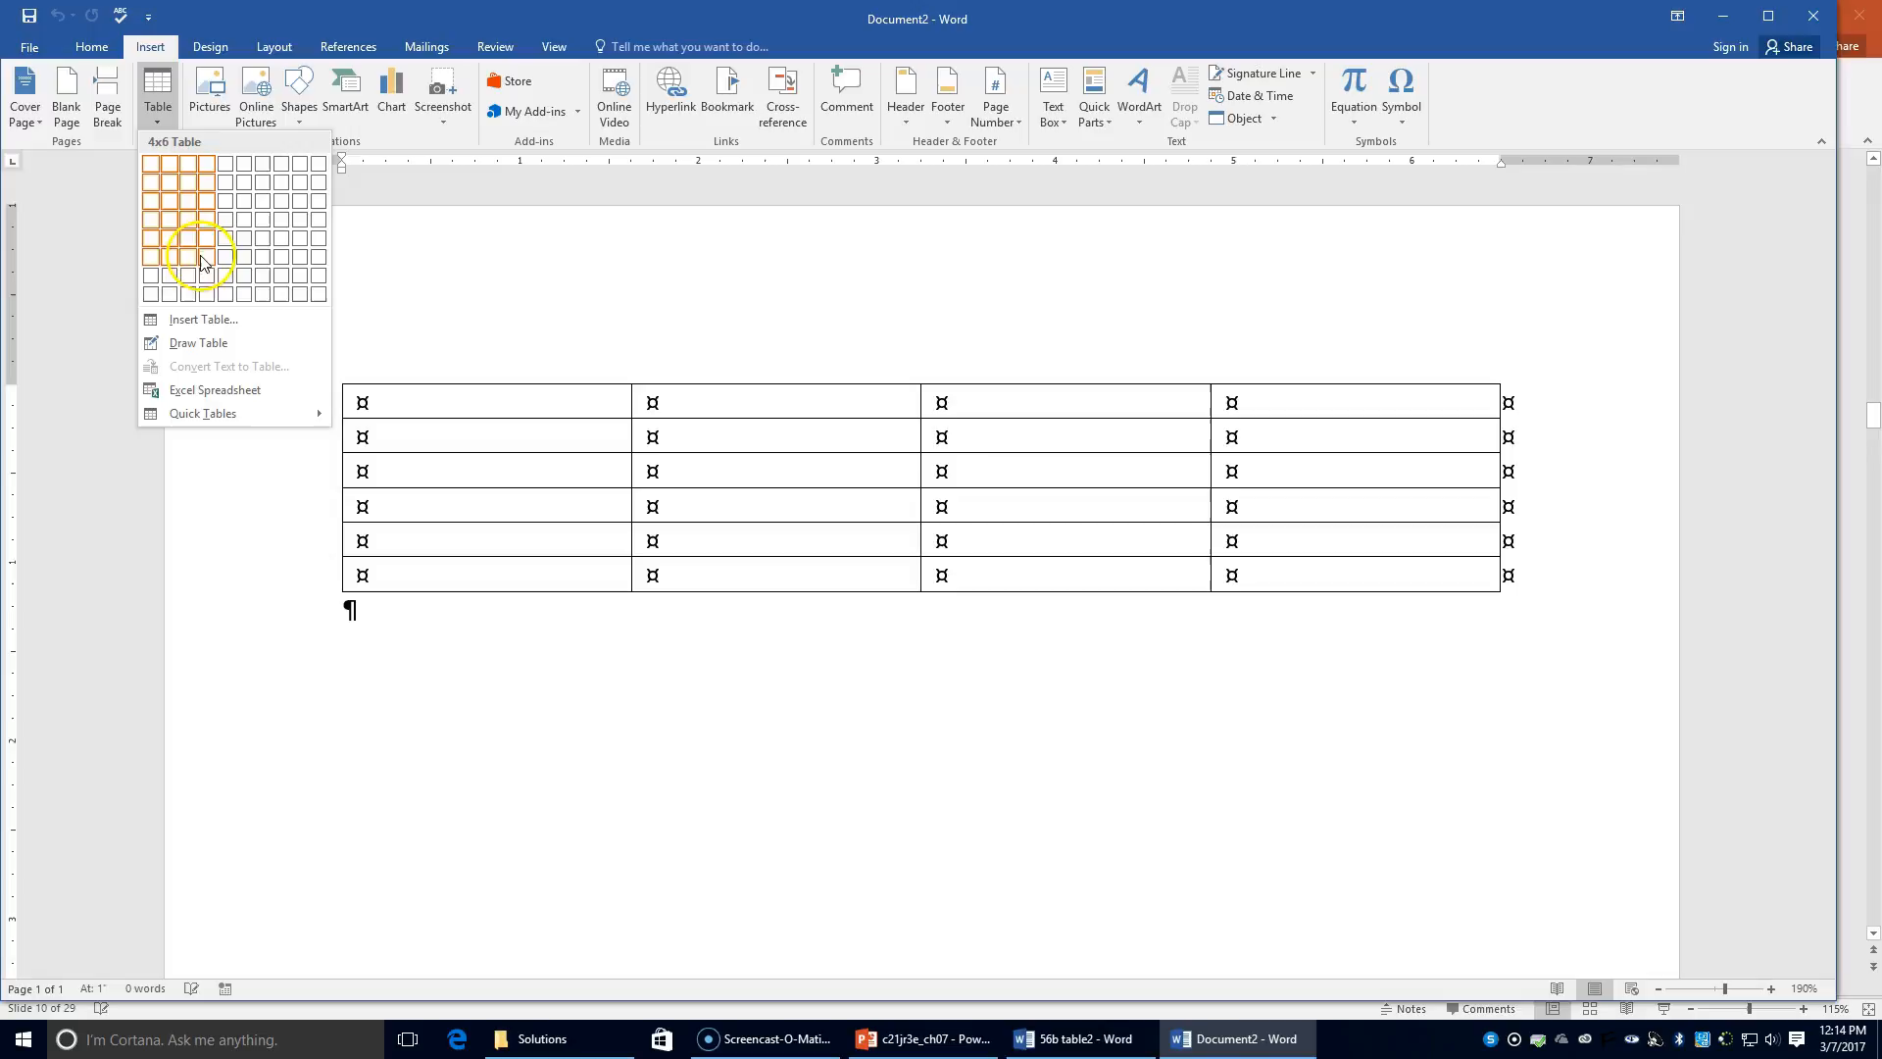
pyautogui.click(207, 295)
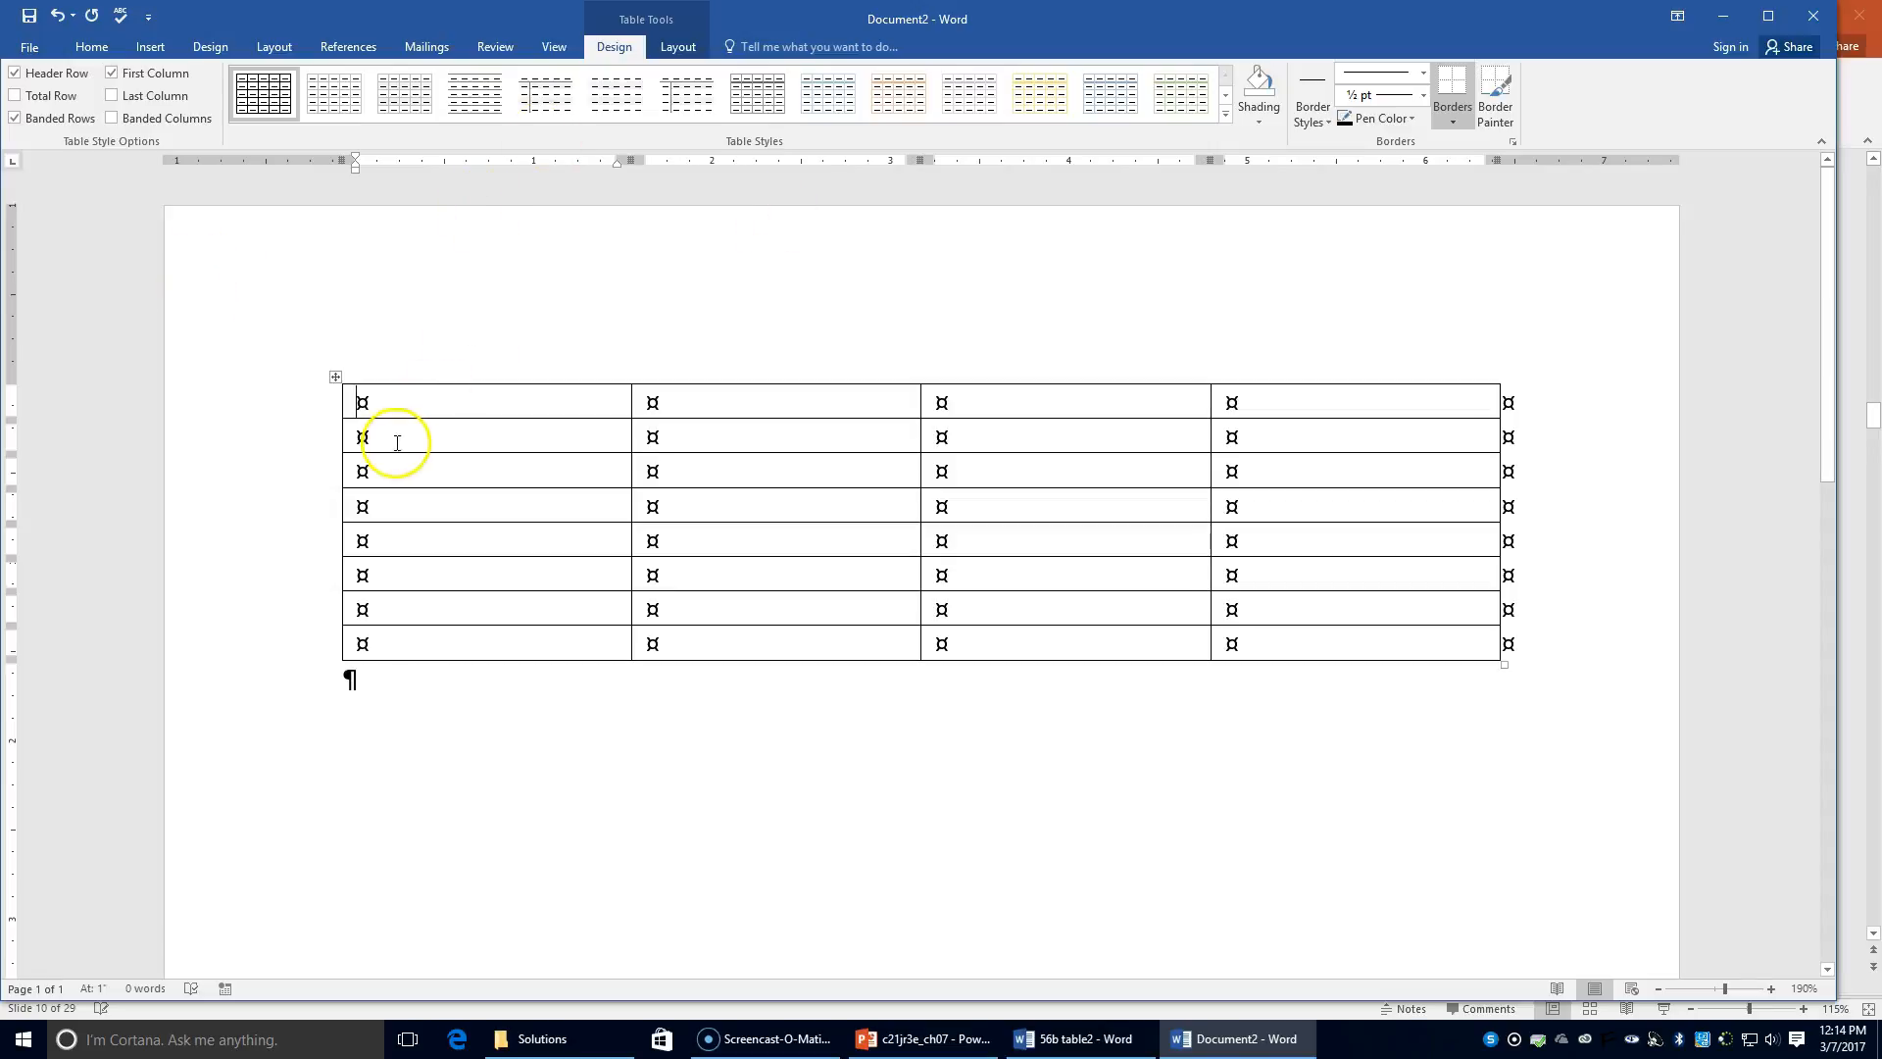
pyautogui.moveTo(324, 402)
# Step: Merge the new table's first row into one full-width cell
pyautogui.click(331, 399)
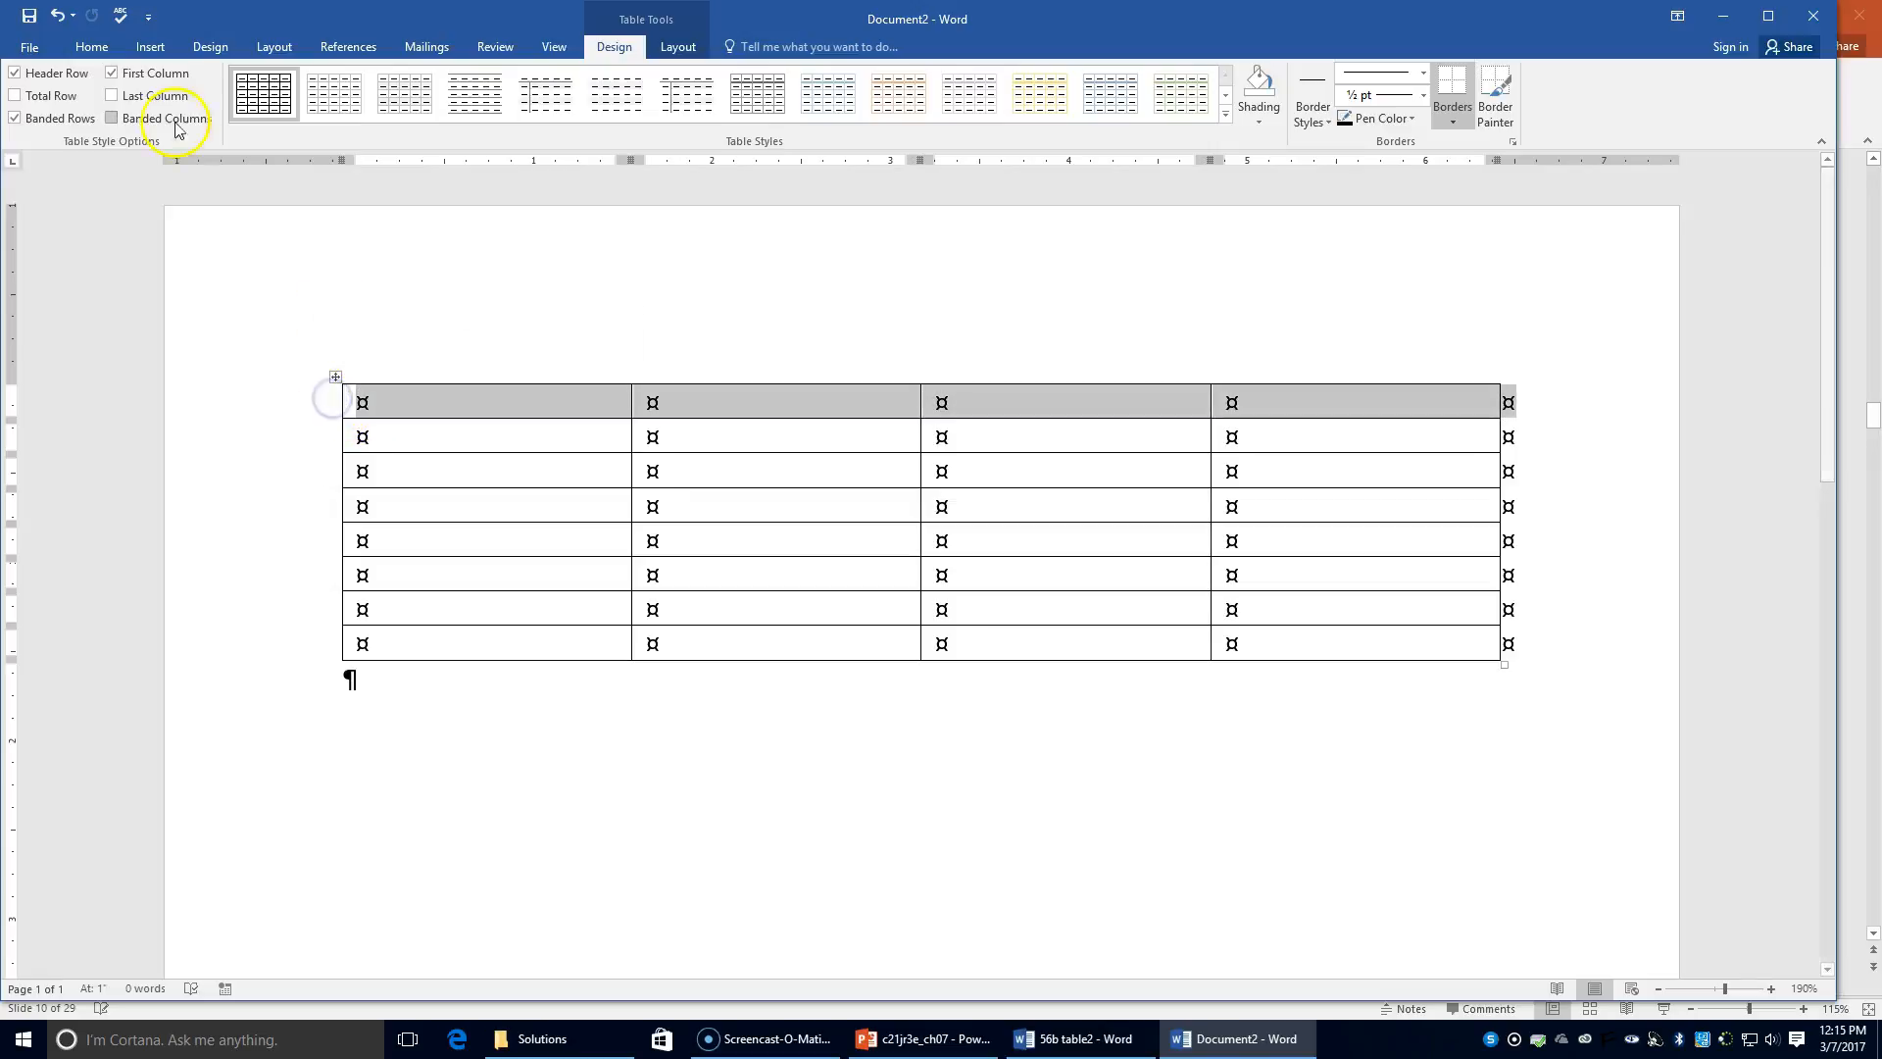
pyautogui.click(677, 46)
pyautogui.click(480, 112)
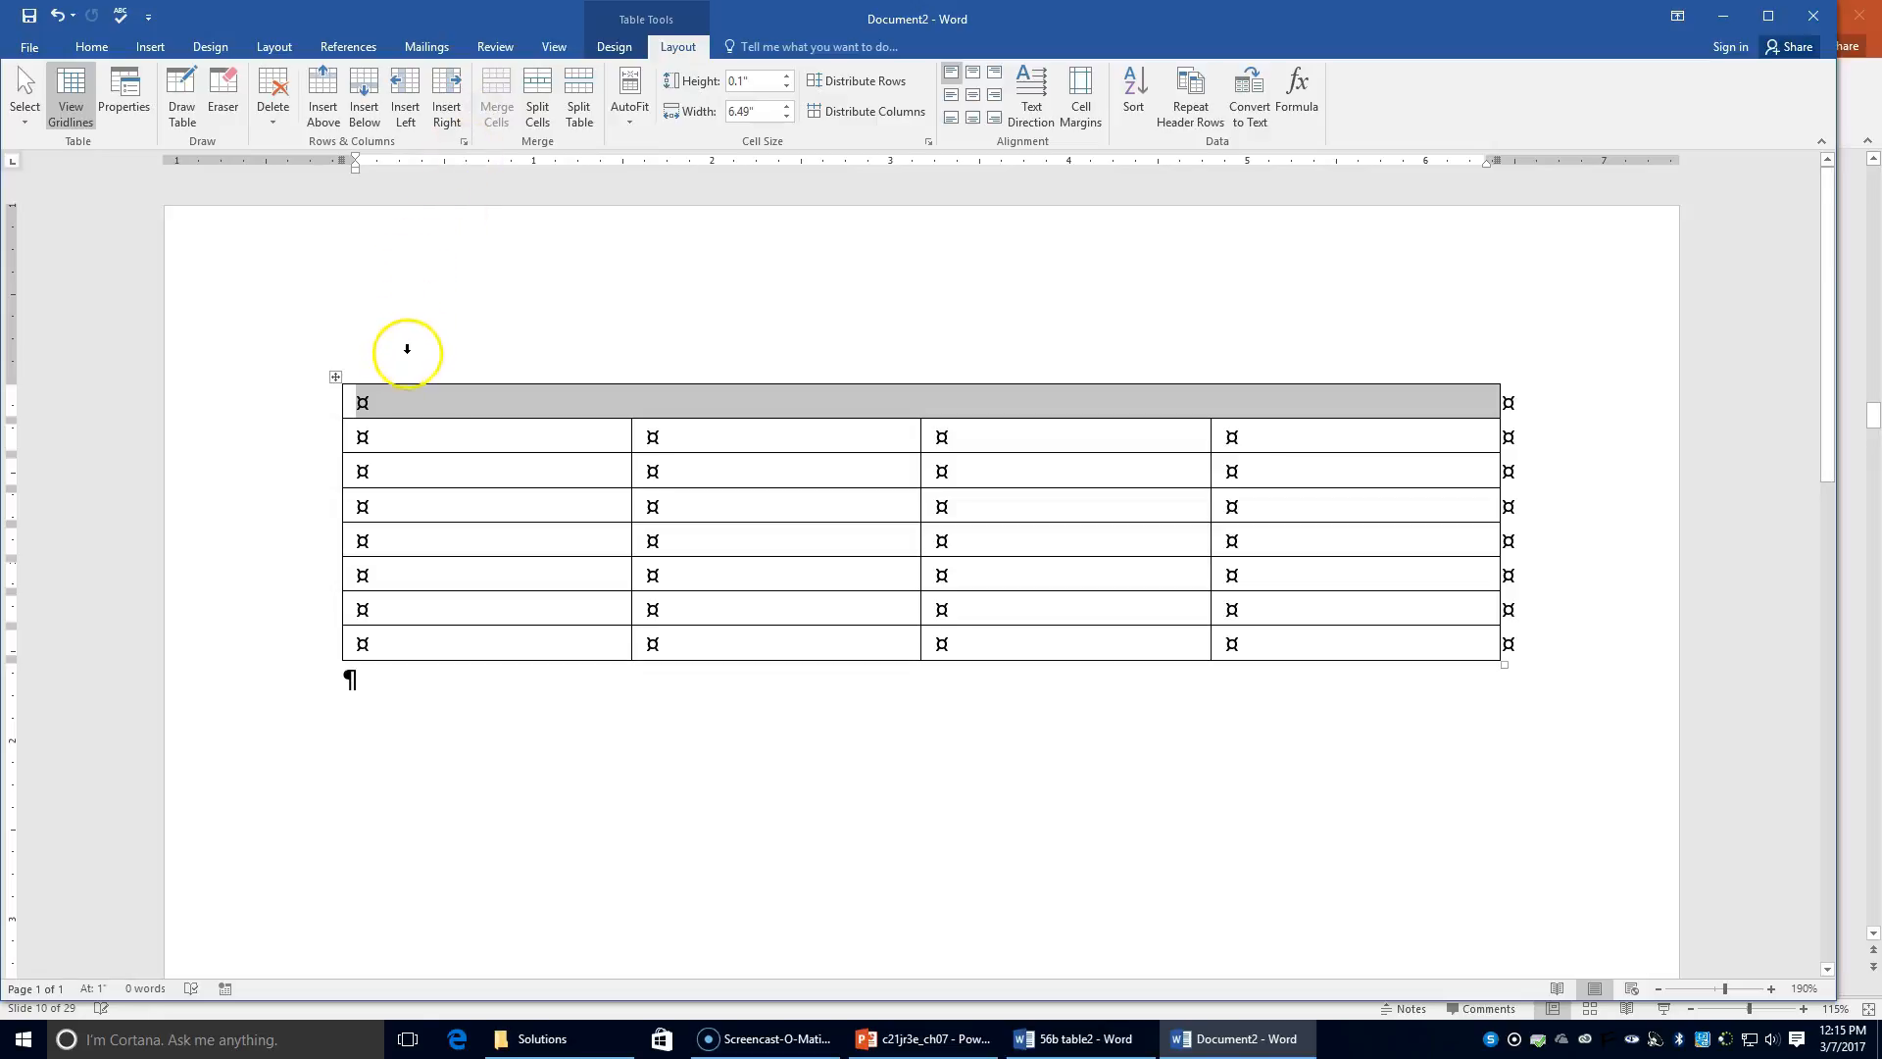
# Step: Select rows 2–4, then the middle cells of row 4, to prepare a cell split
pyautogui.click(331, 435)
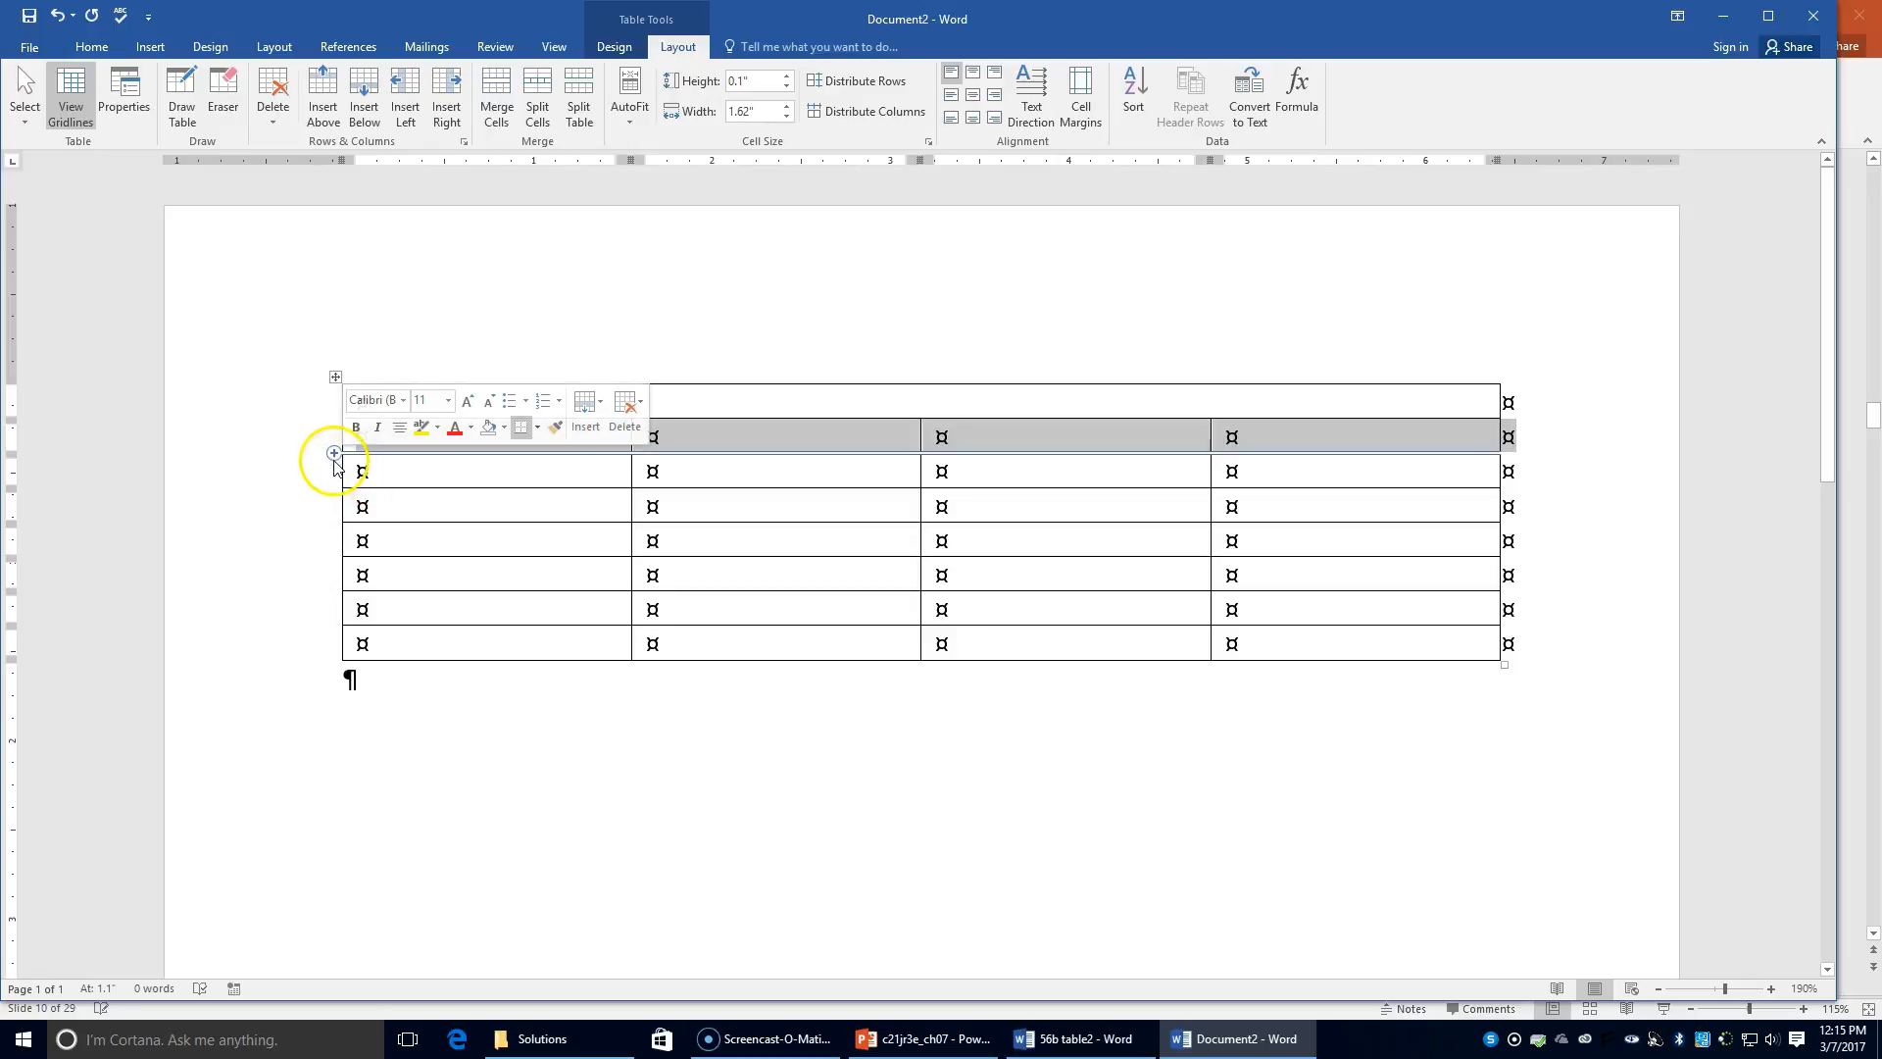
pyautogui.click(325, 474)
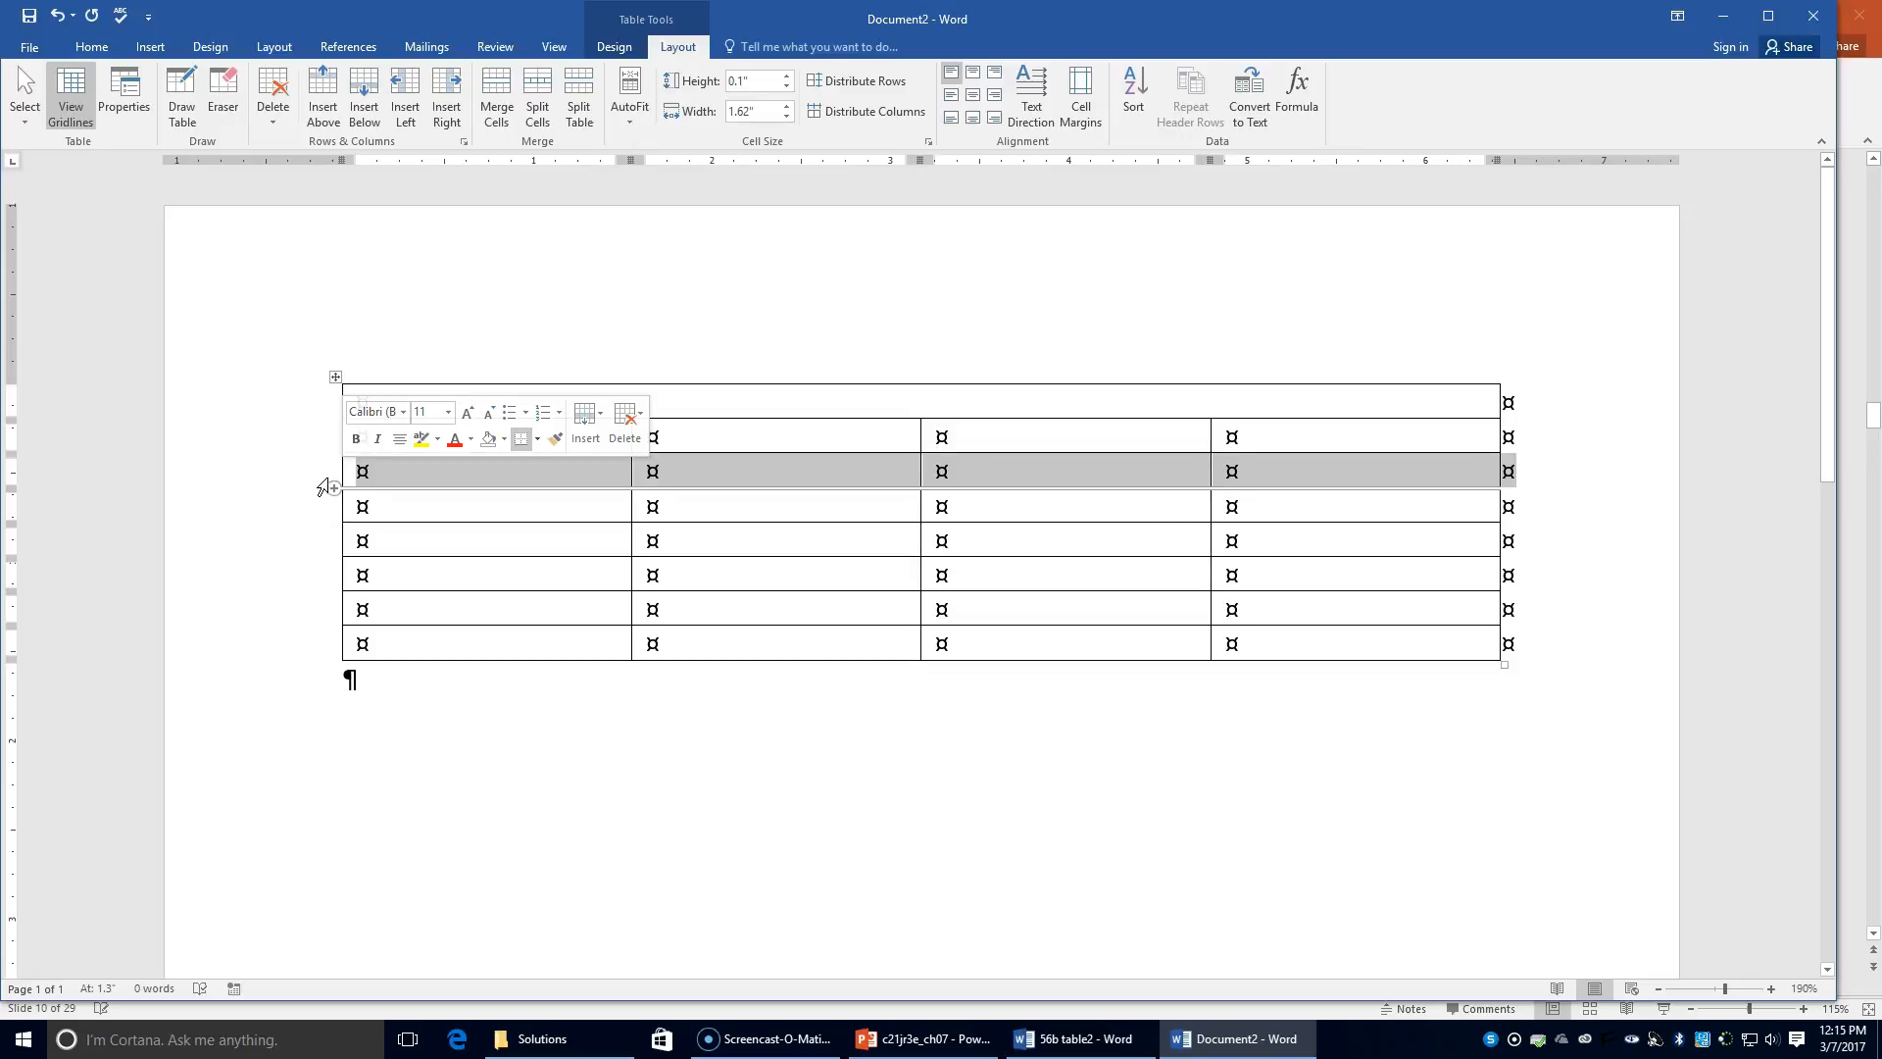
pyautogui.click(324, 509)
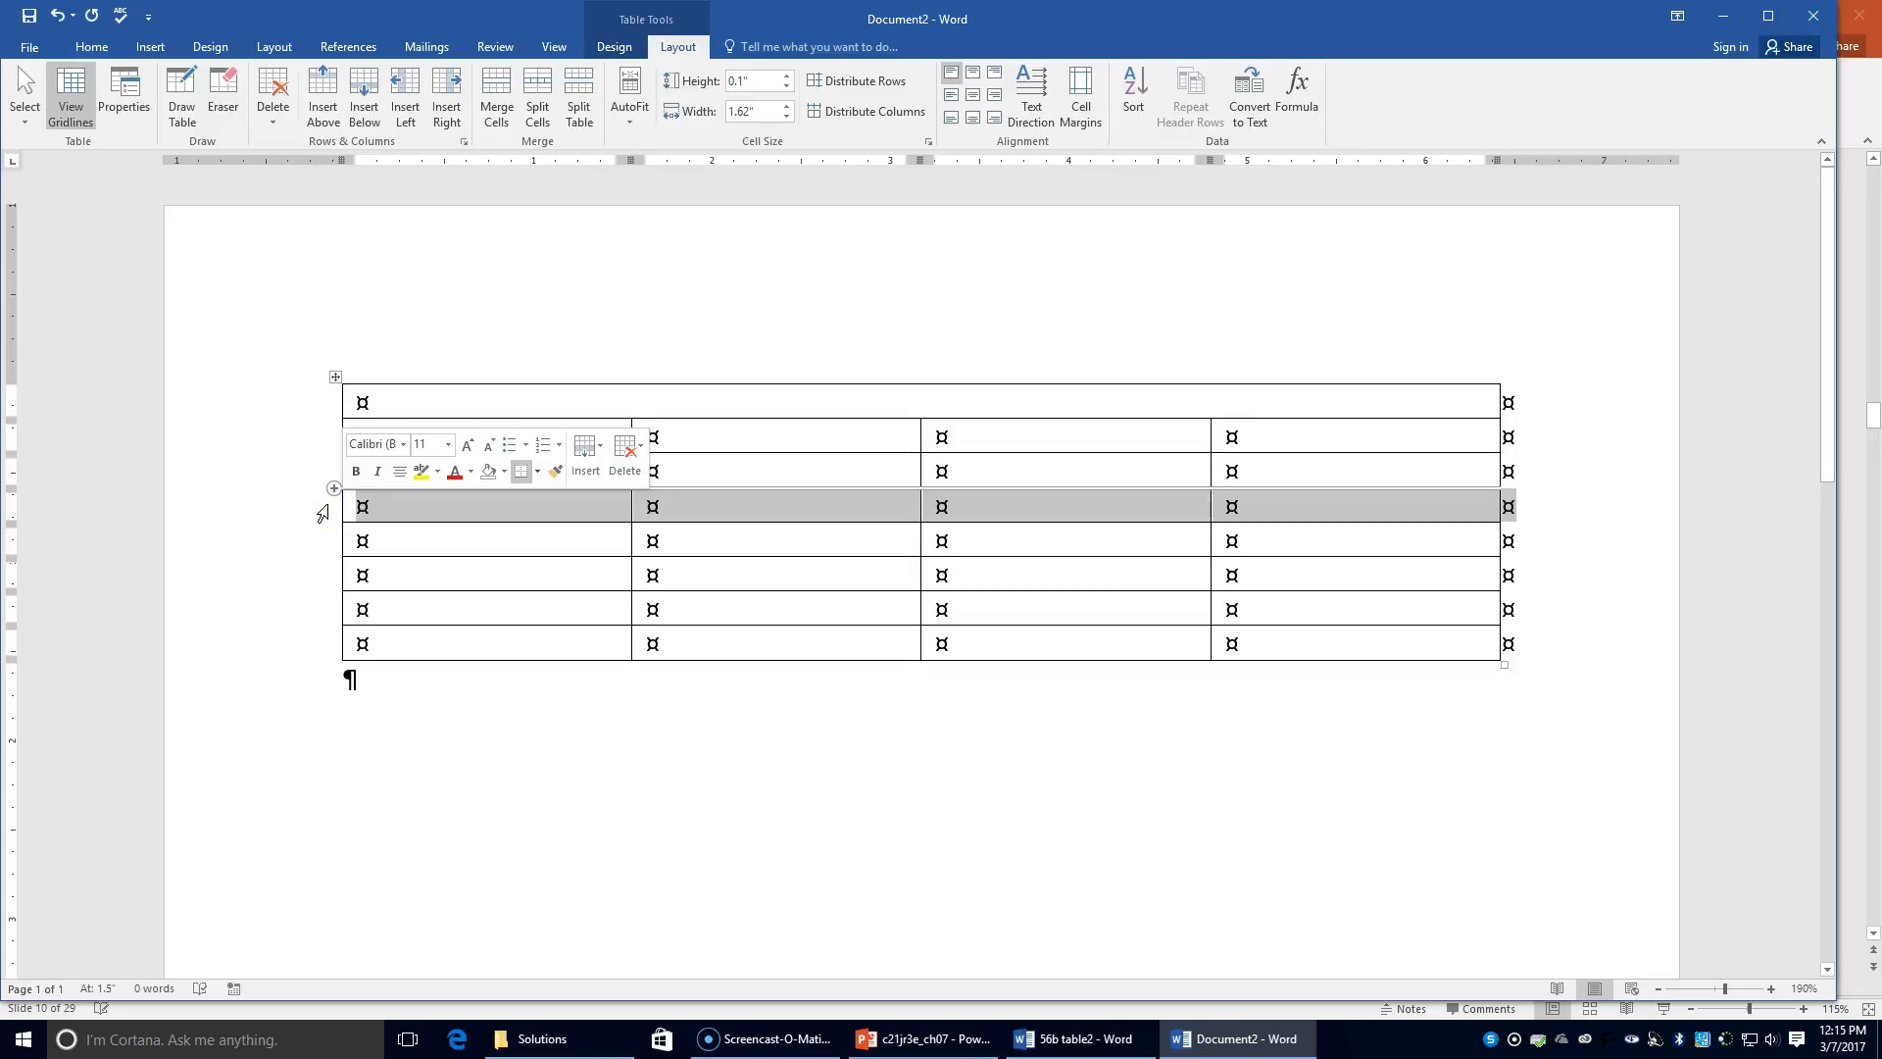
pyautogui.moveTo(439, 509); pyautogui.dragTo(739, 513)
pyautogui.click(739, 514)
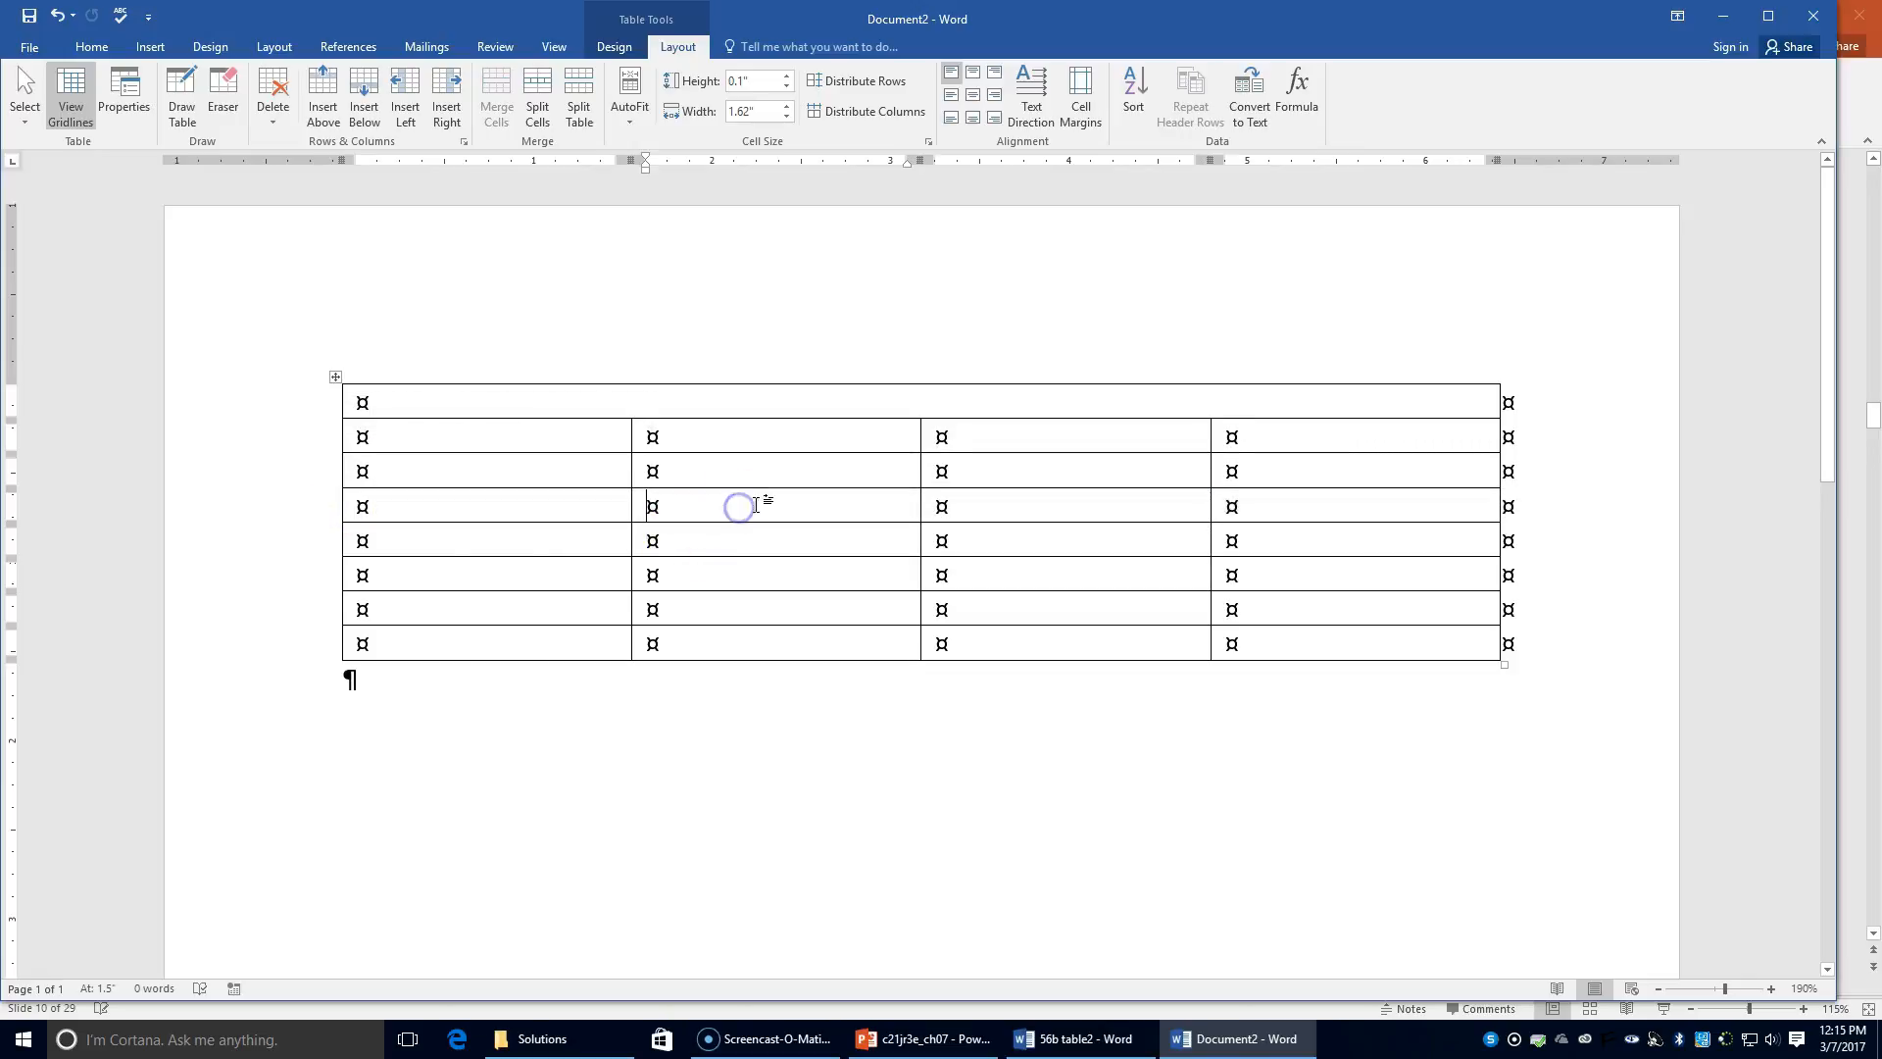
pyautogui.click(534, 98)
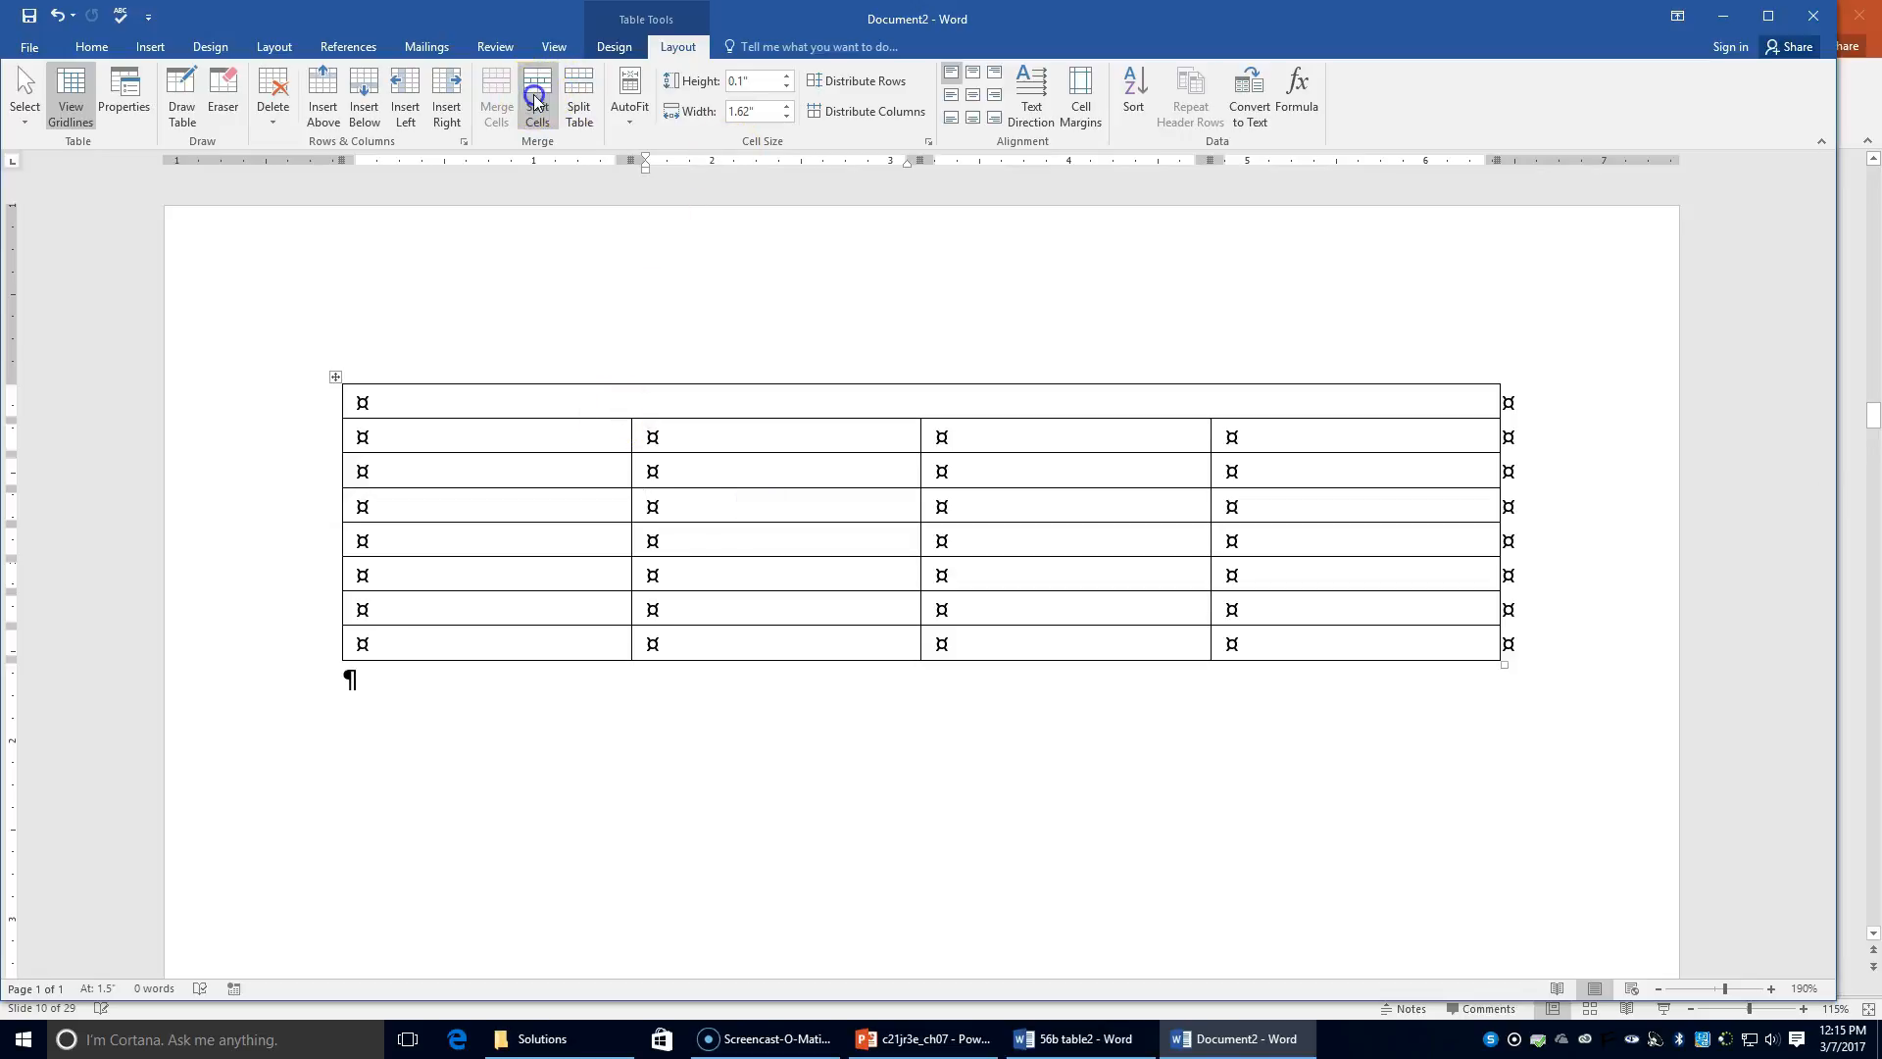
# Step: Split row 4's last cell into two columns
pyautogui.click(886, 538)
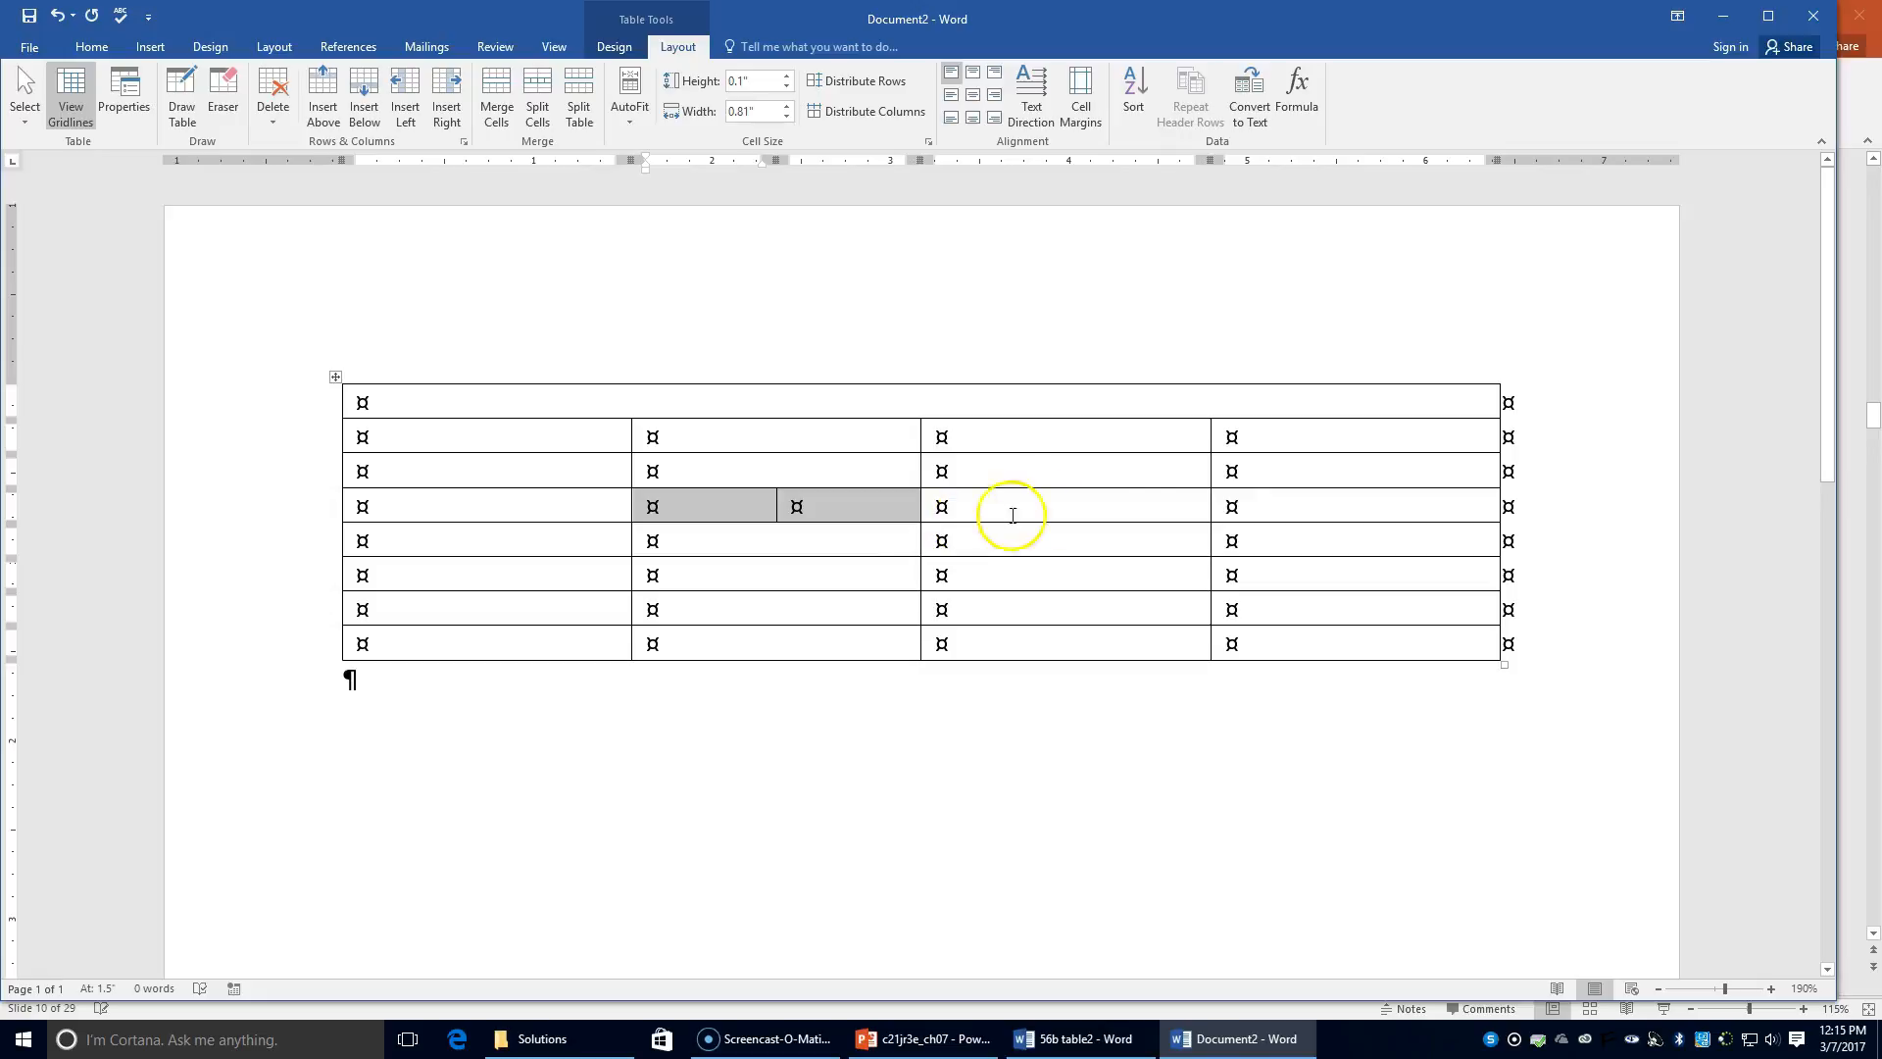
pyautogui.click(1345, 505)
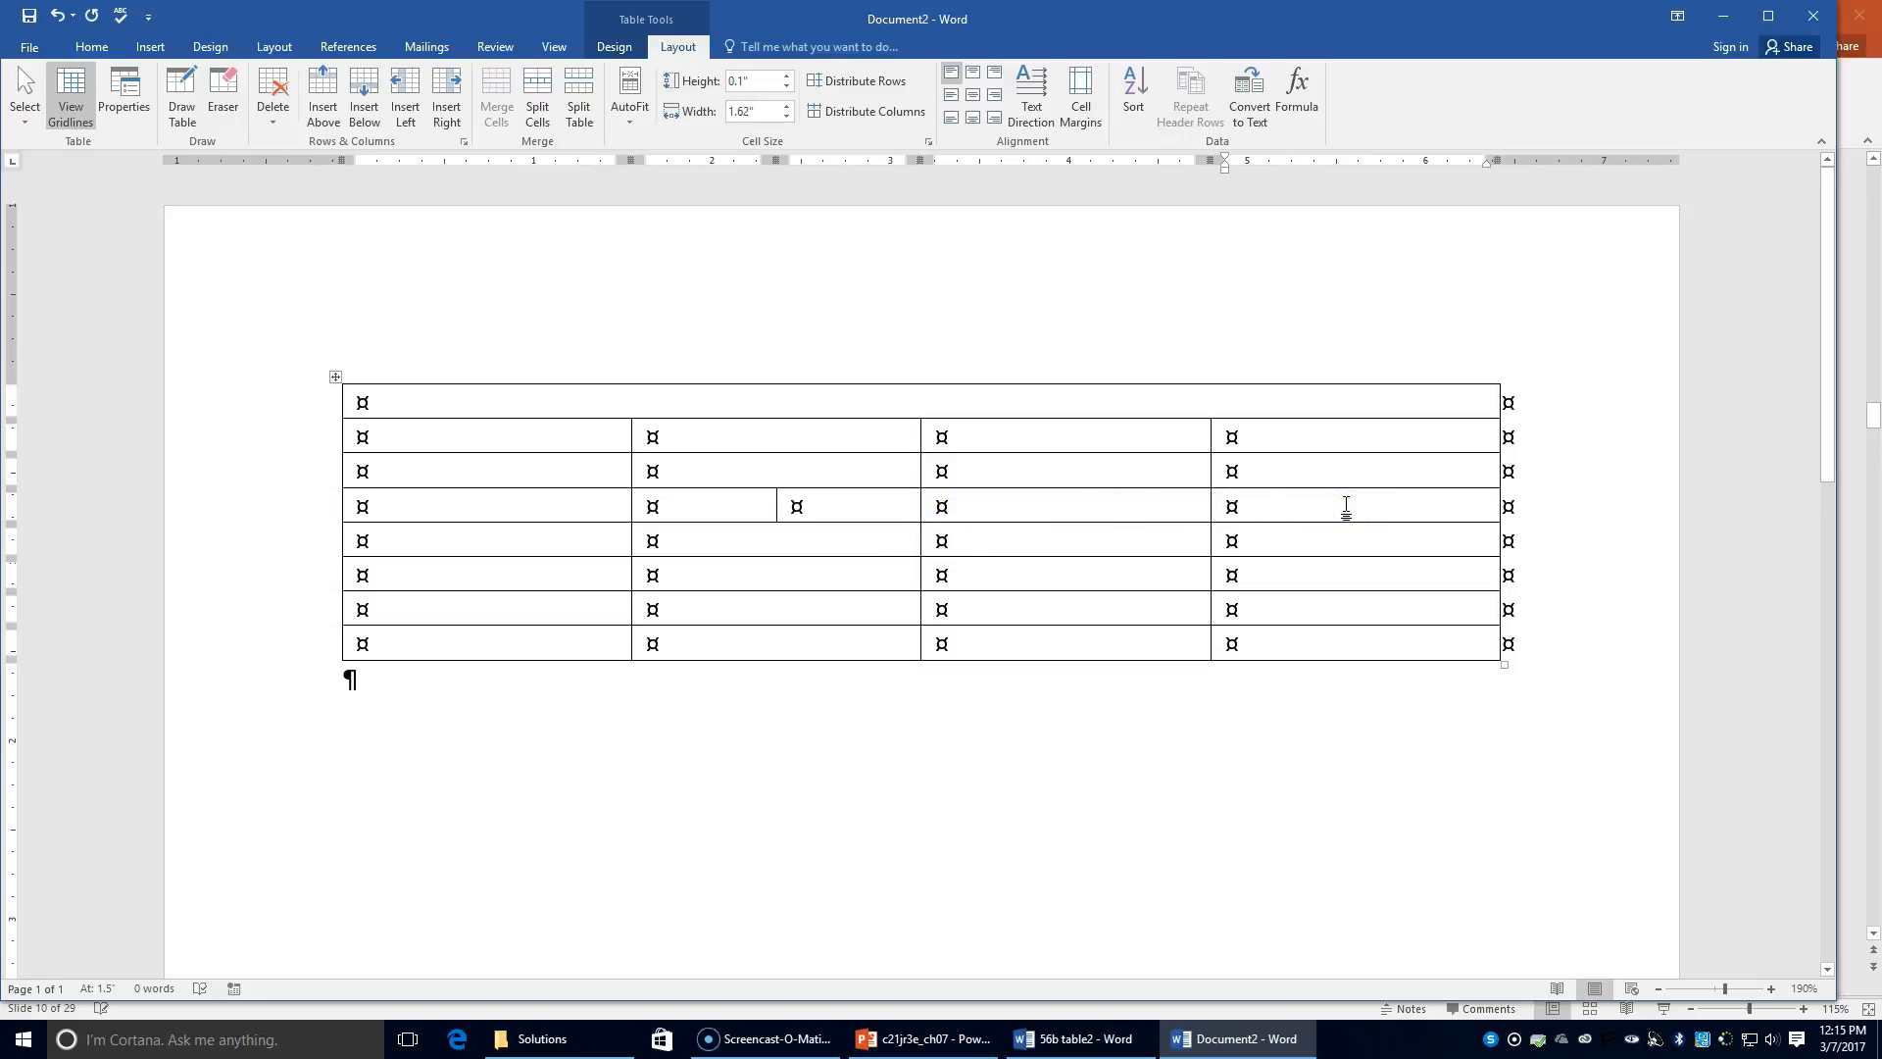
pyautogui.click(537, 93)
pyautogui.click(885, 538)
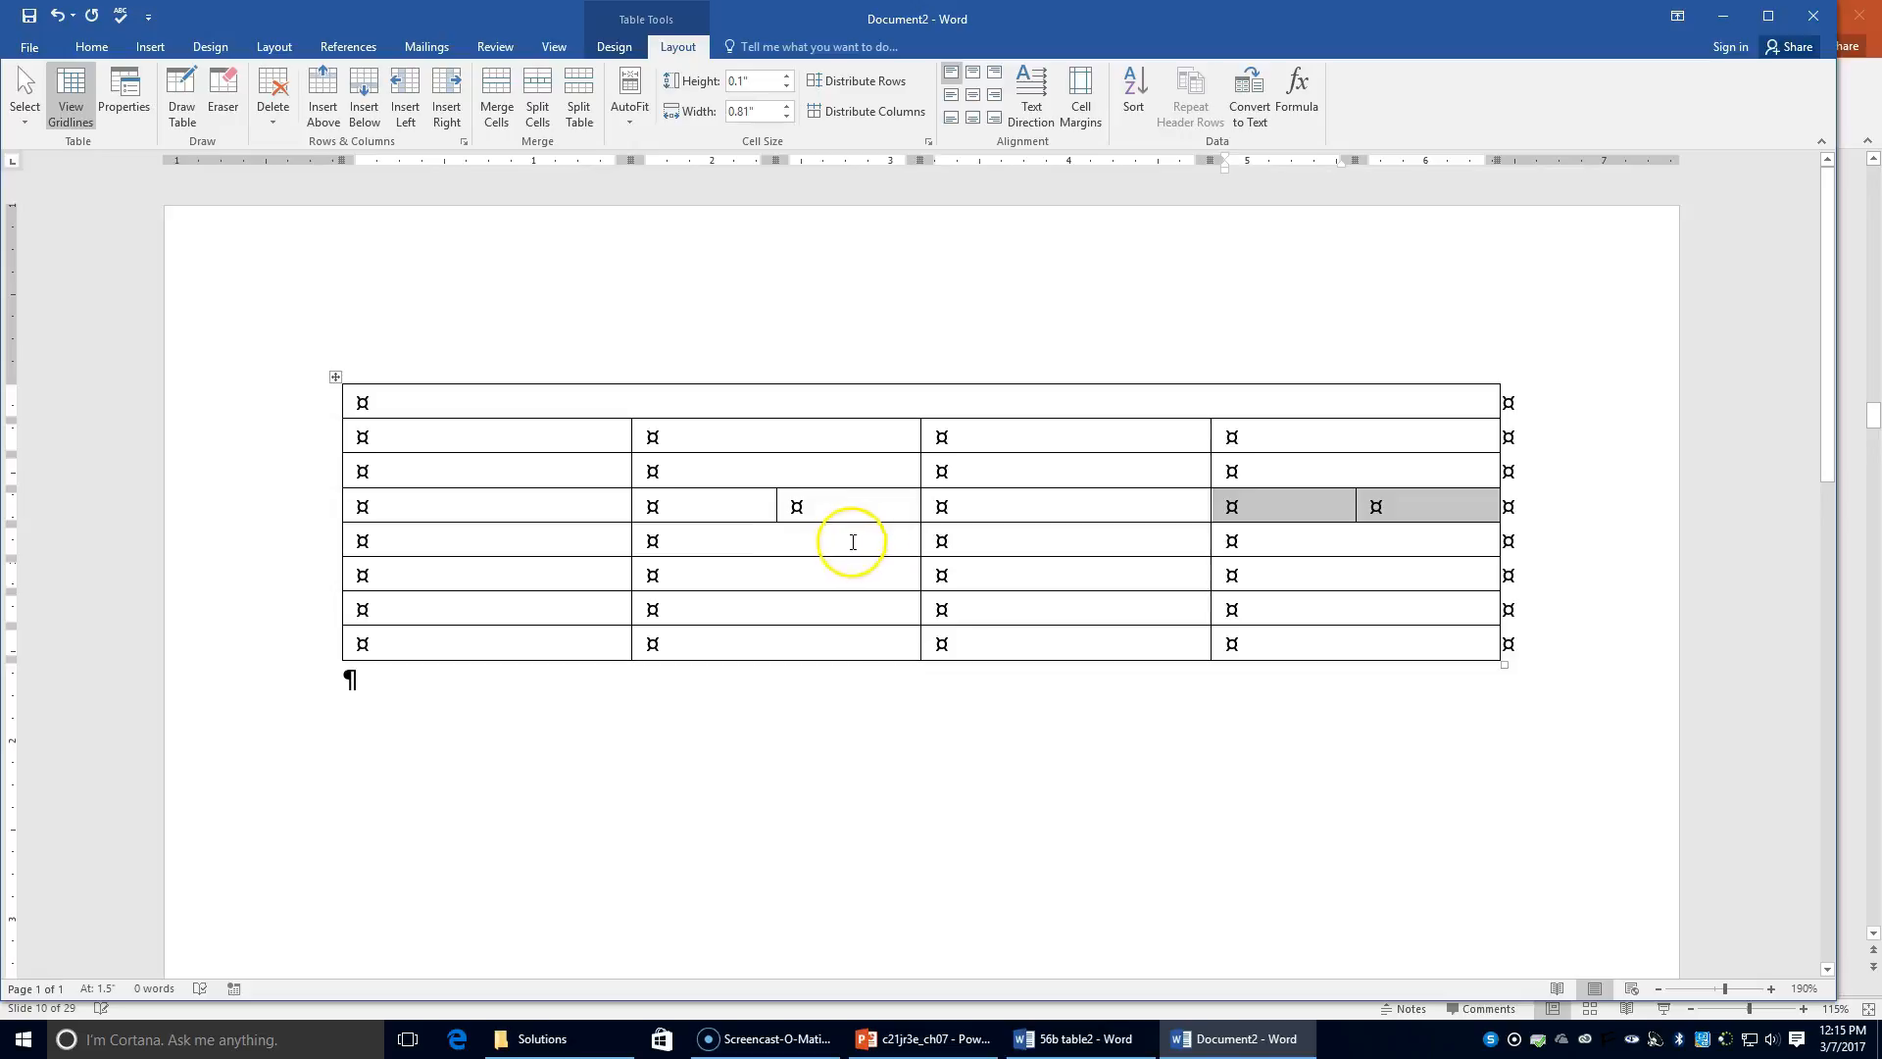
# Step: Merge row 5's second and third cells, then split its last cell into two
pyautogui.click(316, 543)
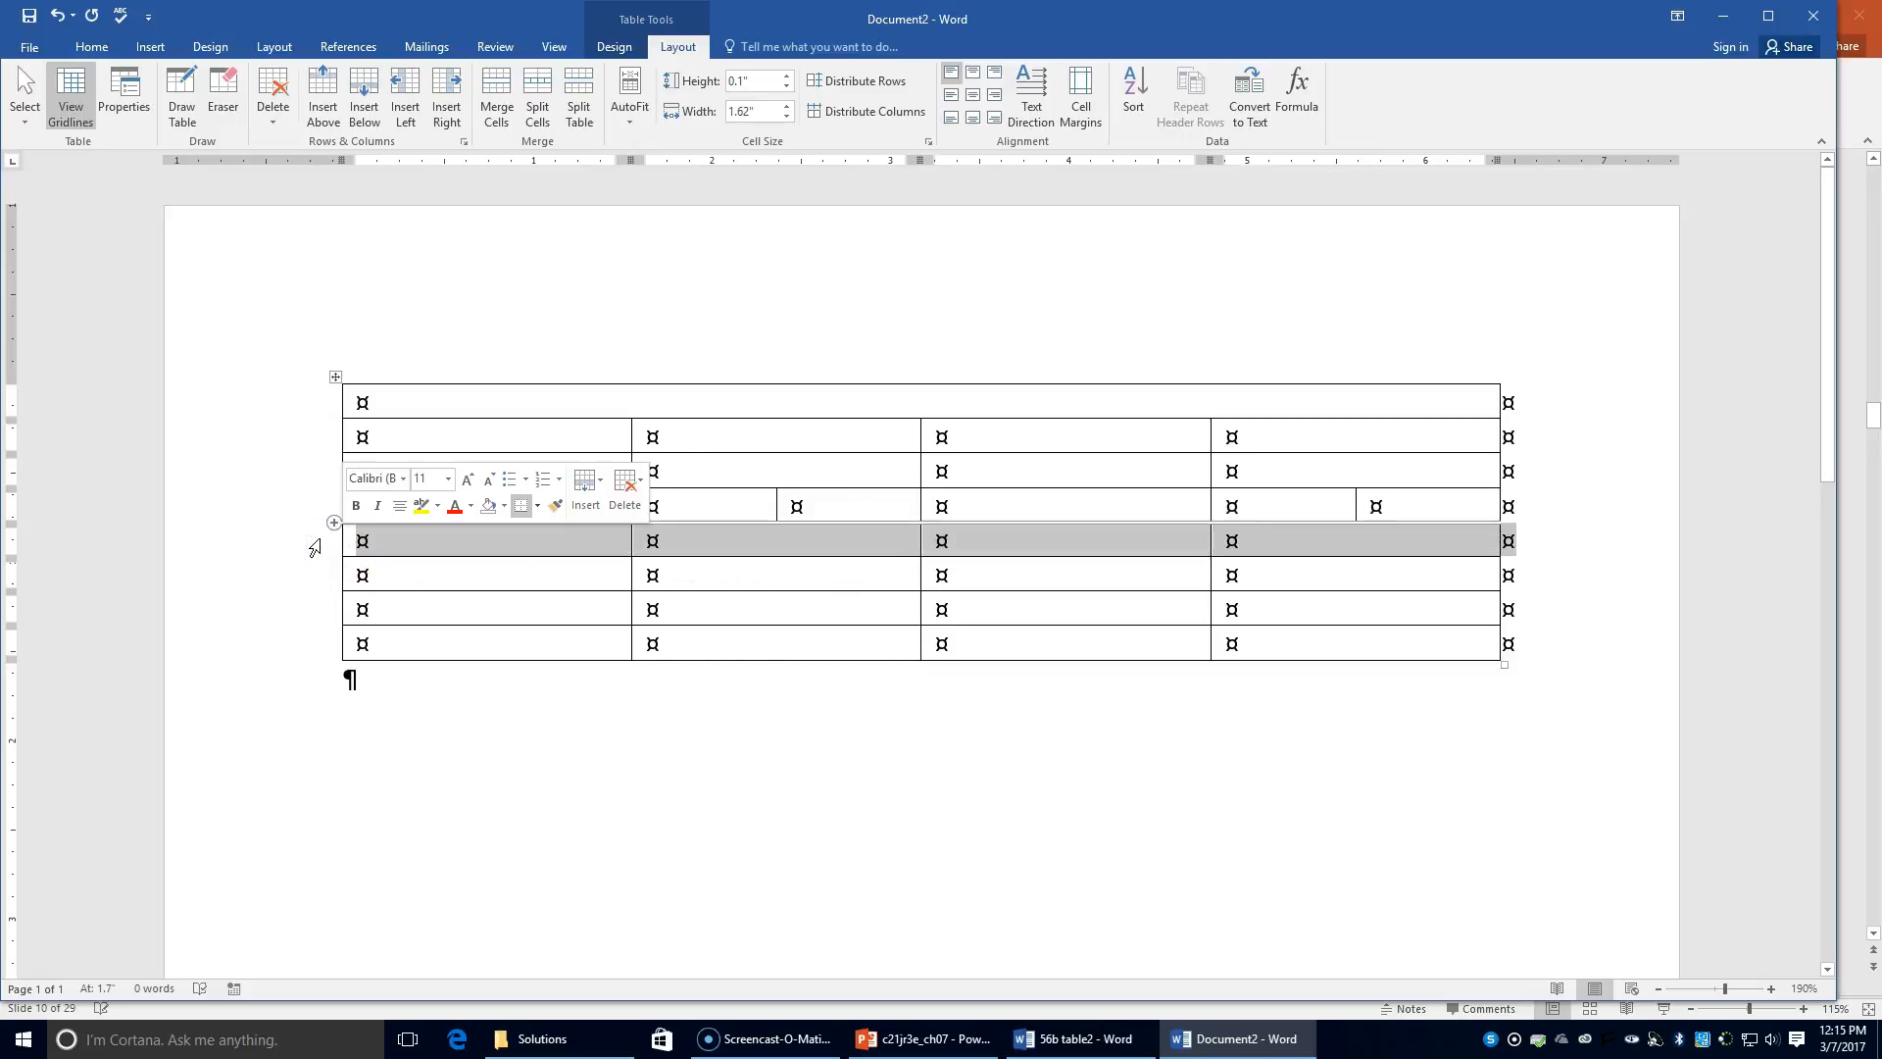
pyautogui.click(733, 534)
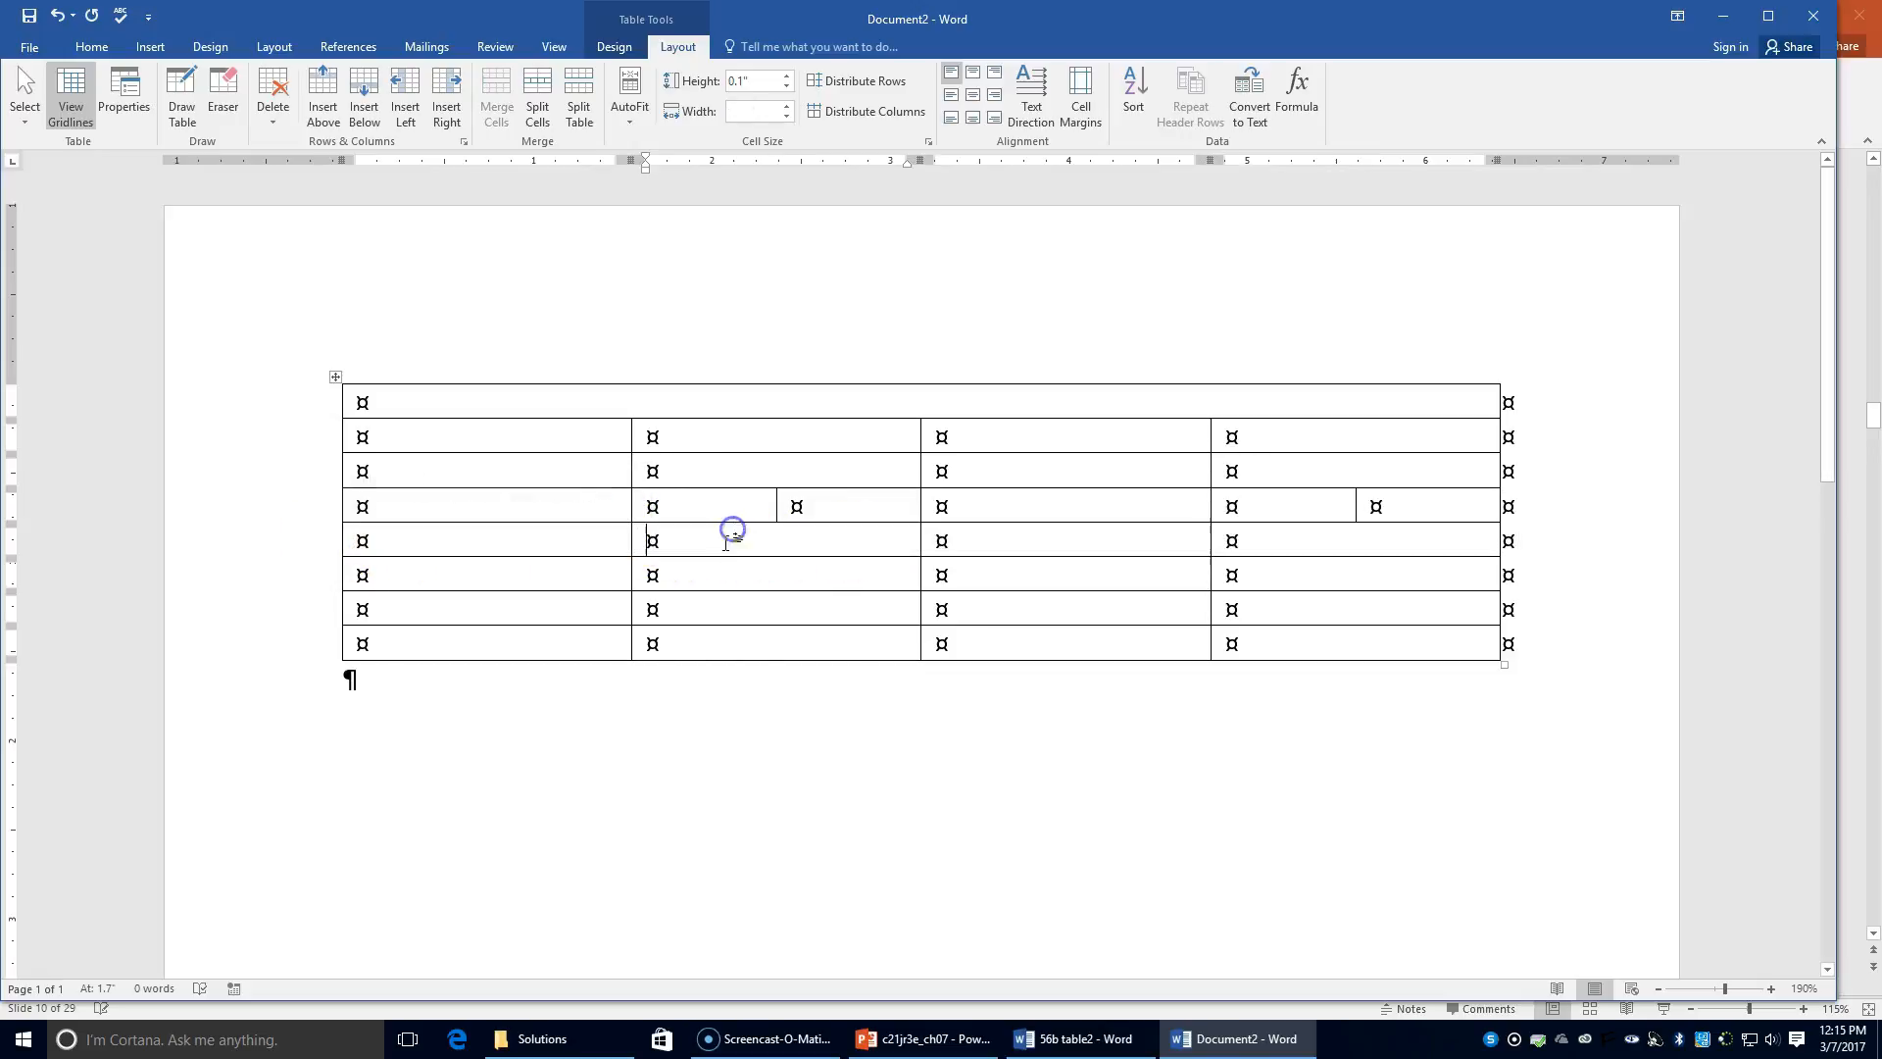
pyautogui.moveTo(691, 542); pyautogui.dragTo(1003, 539)
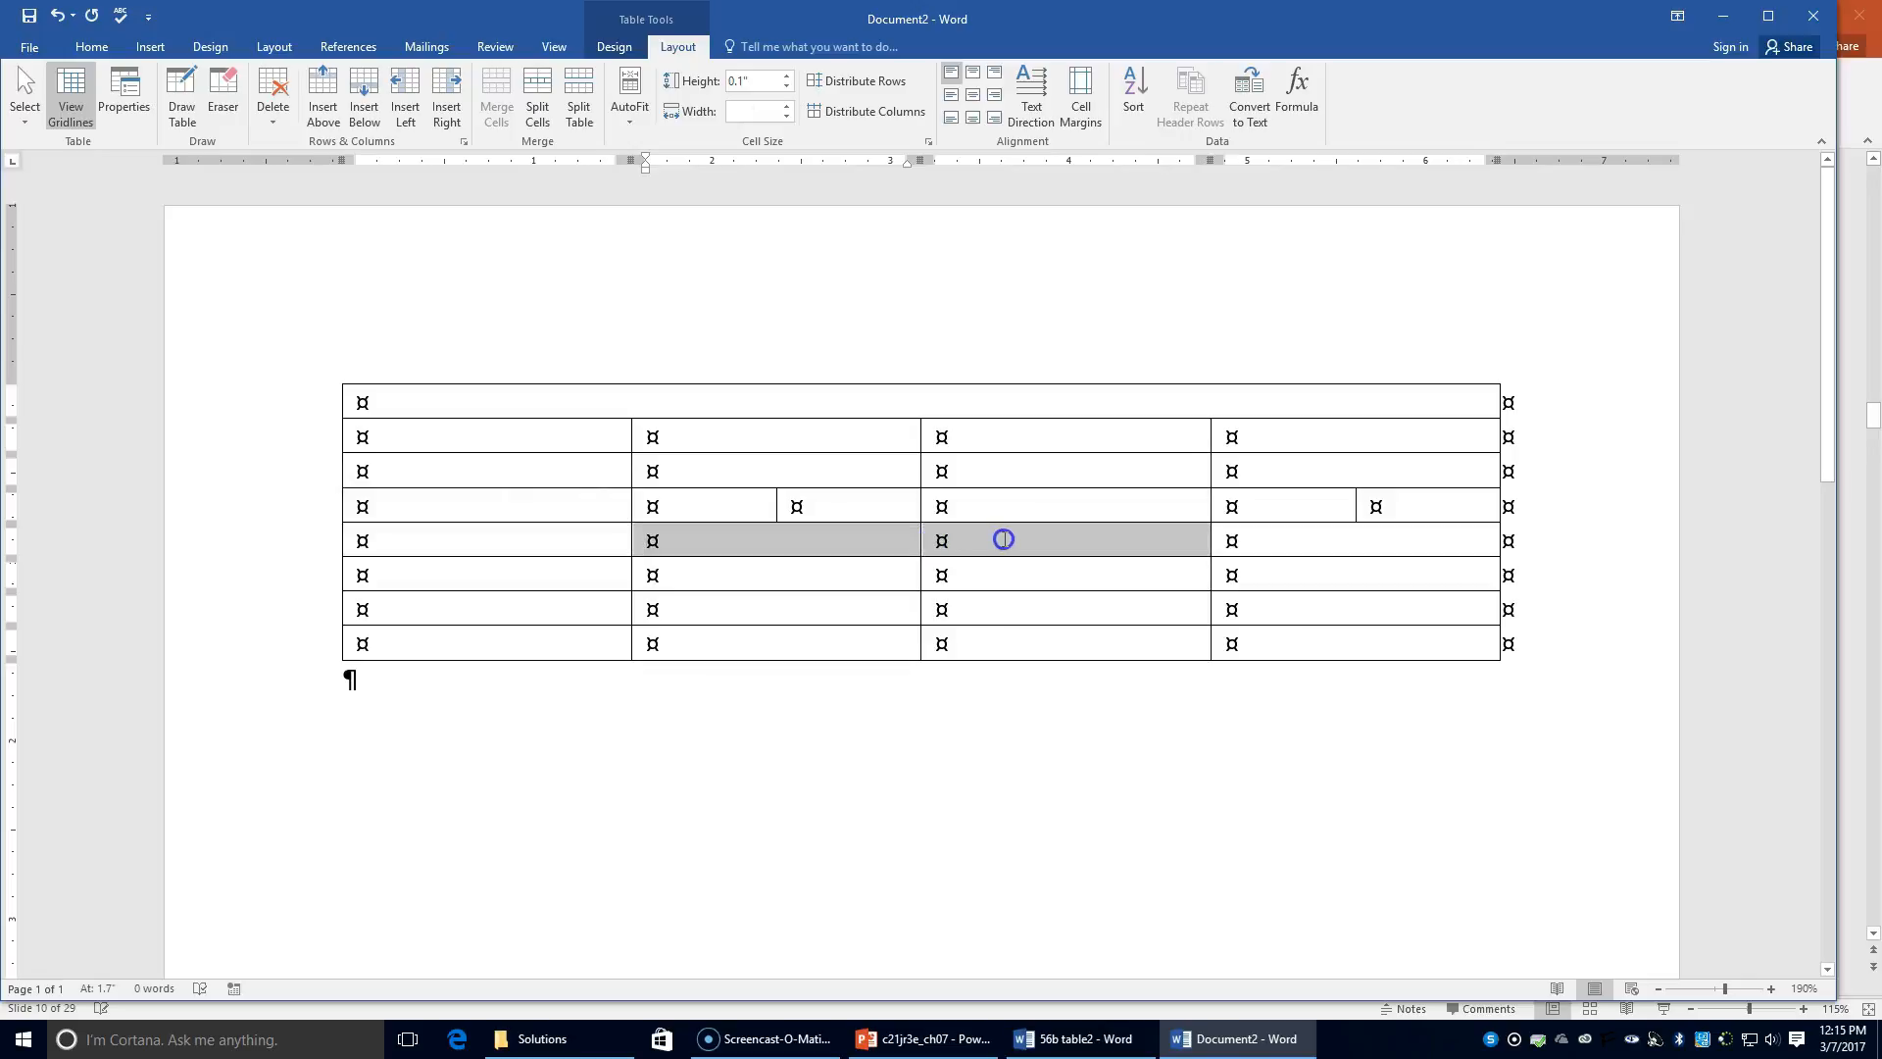
pyautogui.click(496, 115)
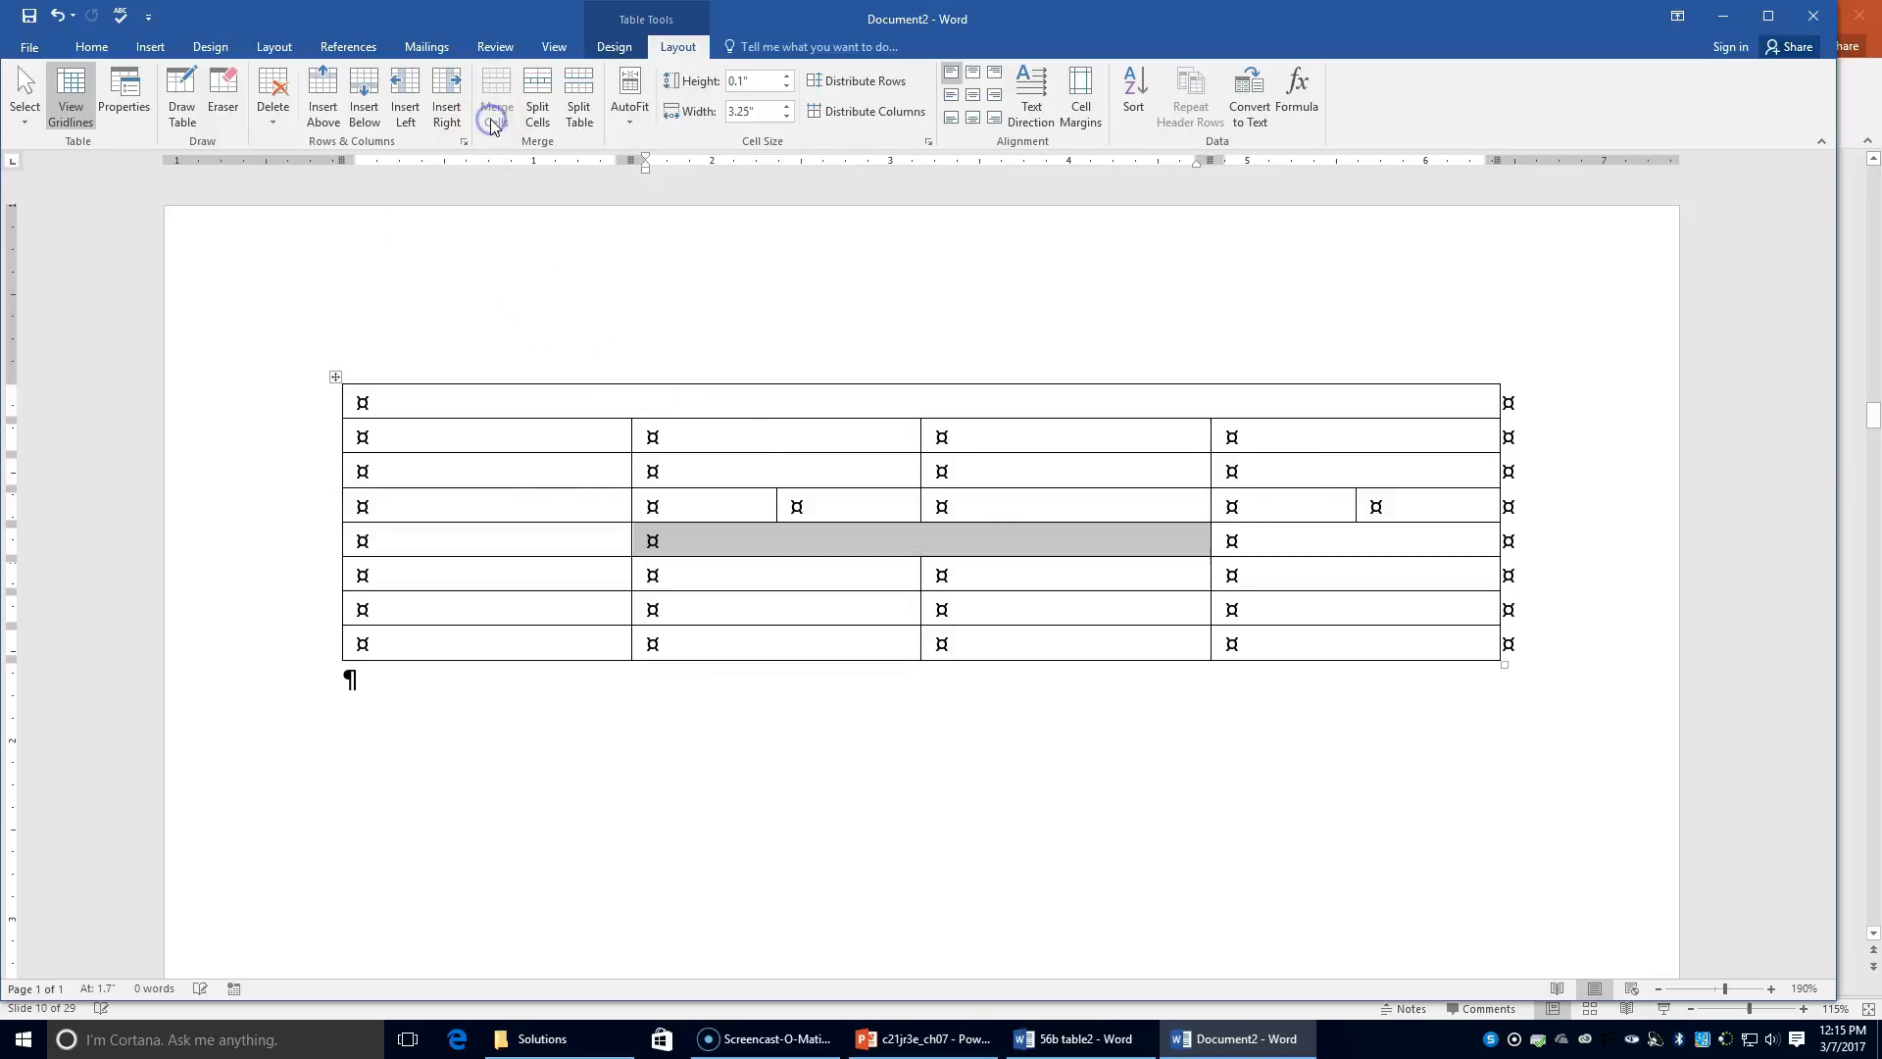
pyautogui.click(1336, 550)
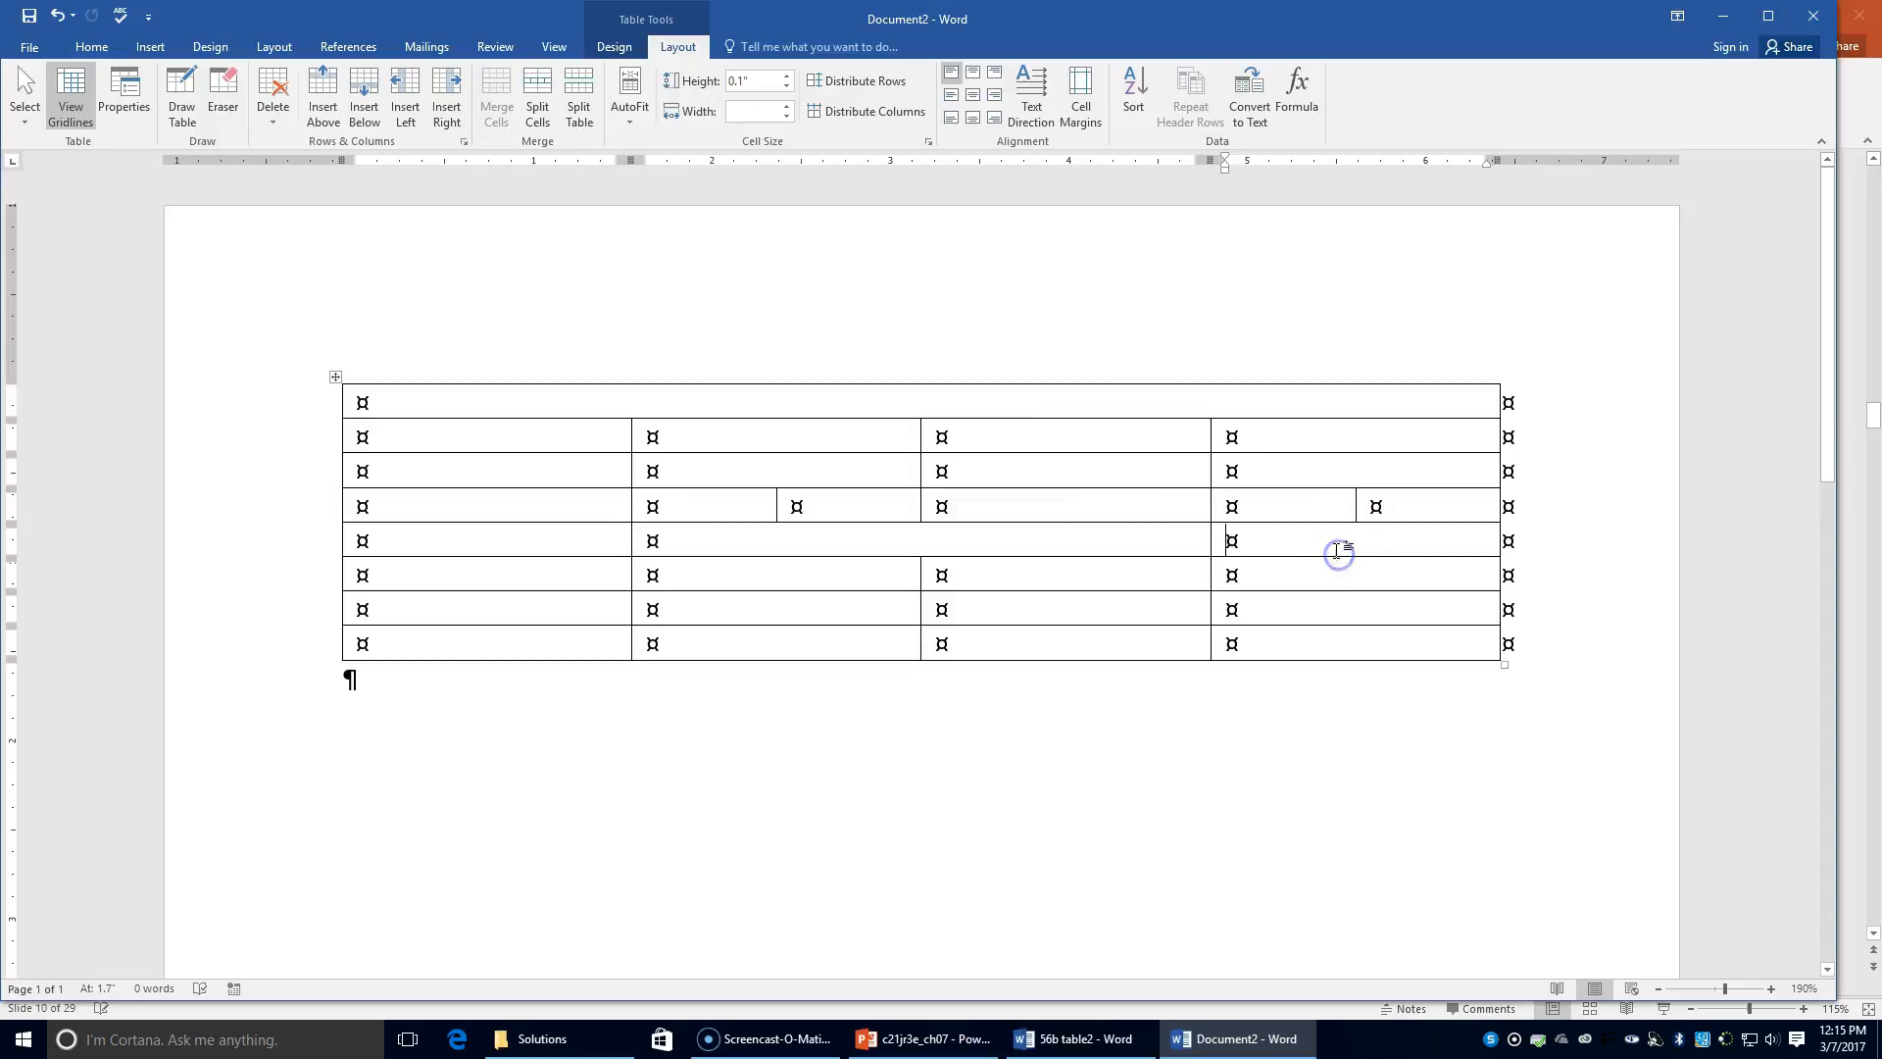
pyautogui.click(541, 105)
pyautogui.click(911, 534)
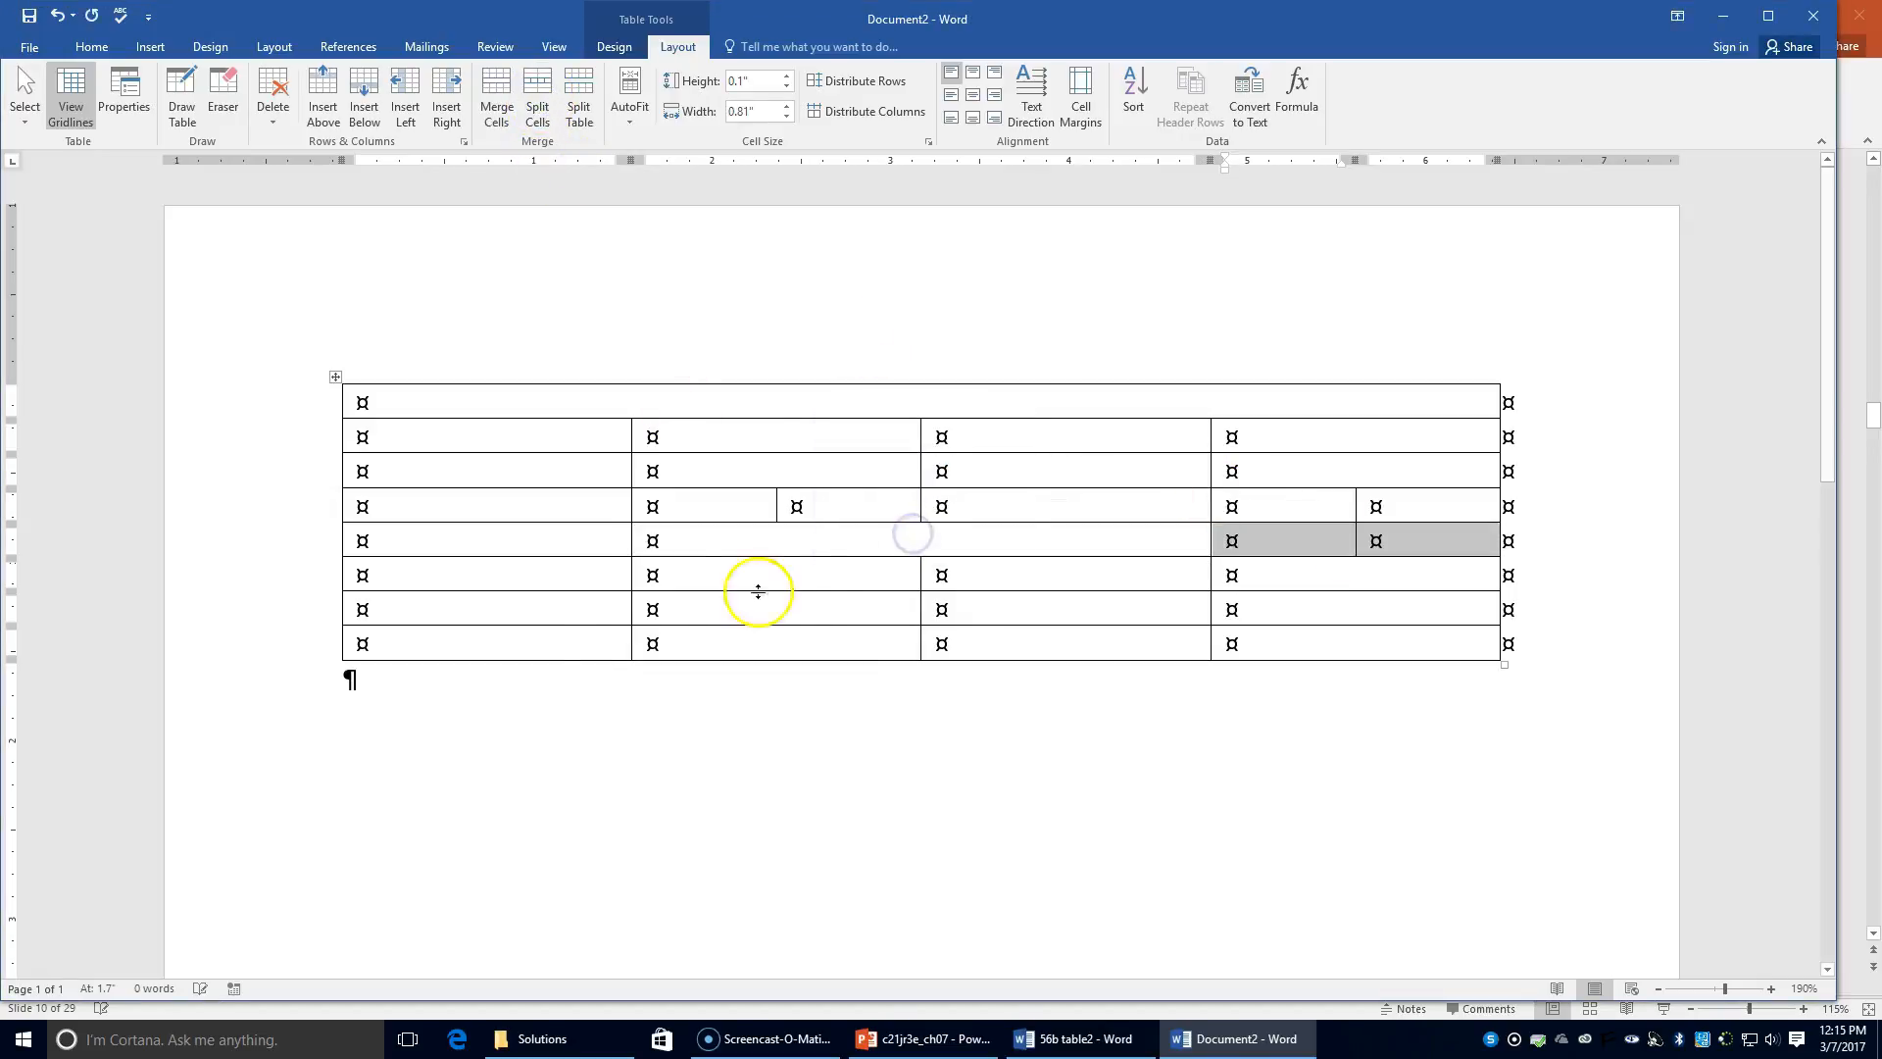
# Step: Merge row 6's cells in columns 2–4 into one
pyautogui.click(324, 577)
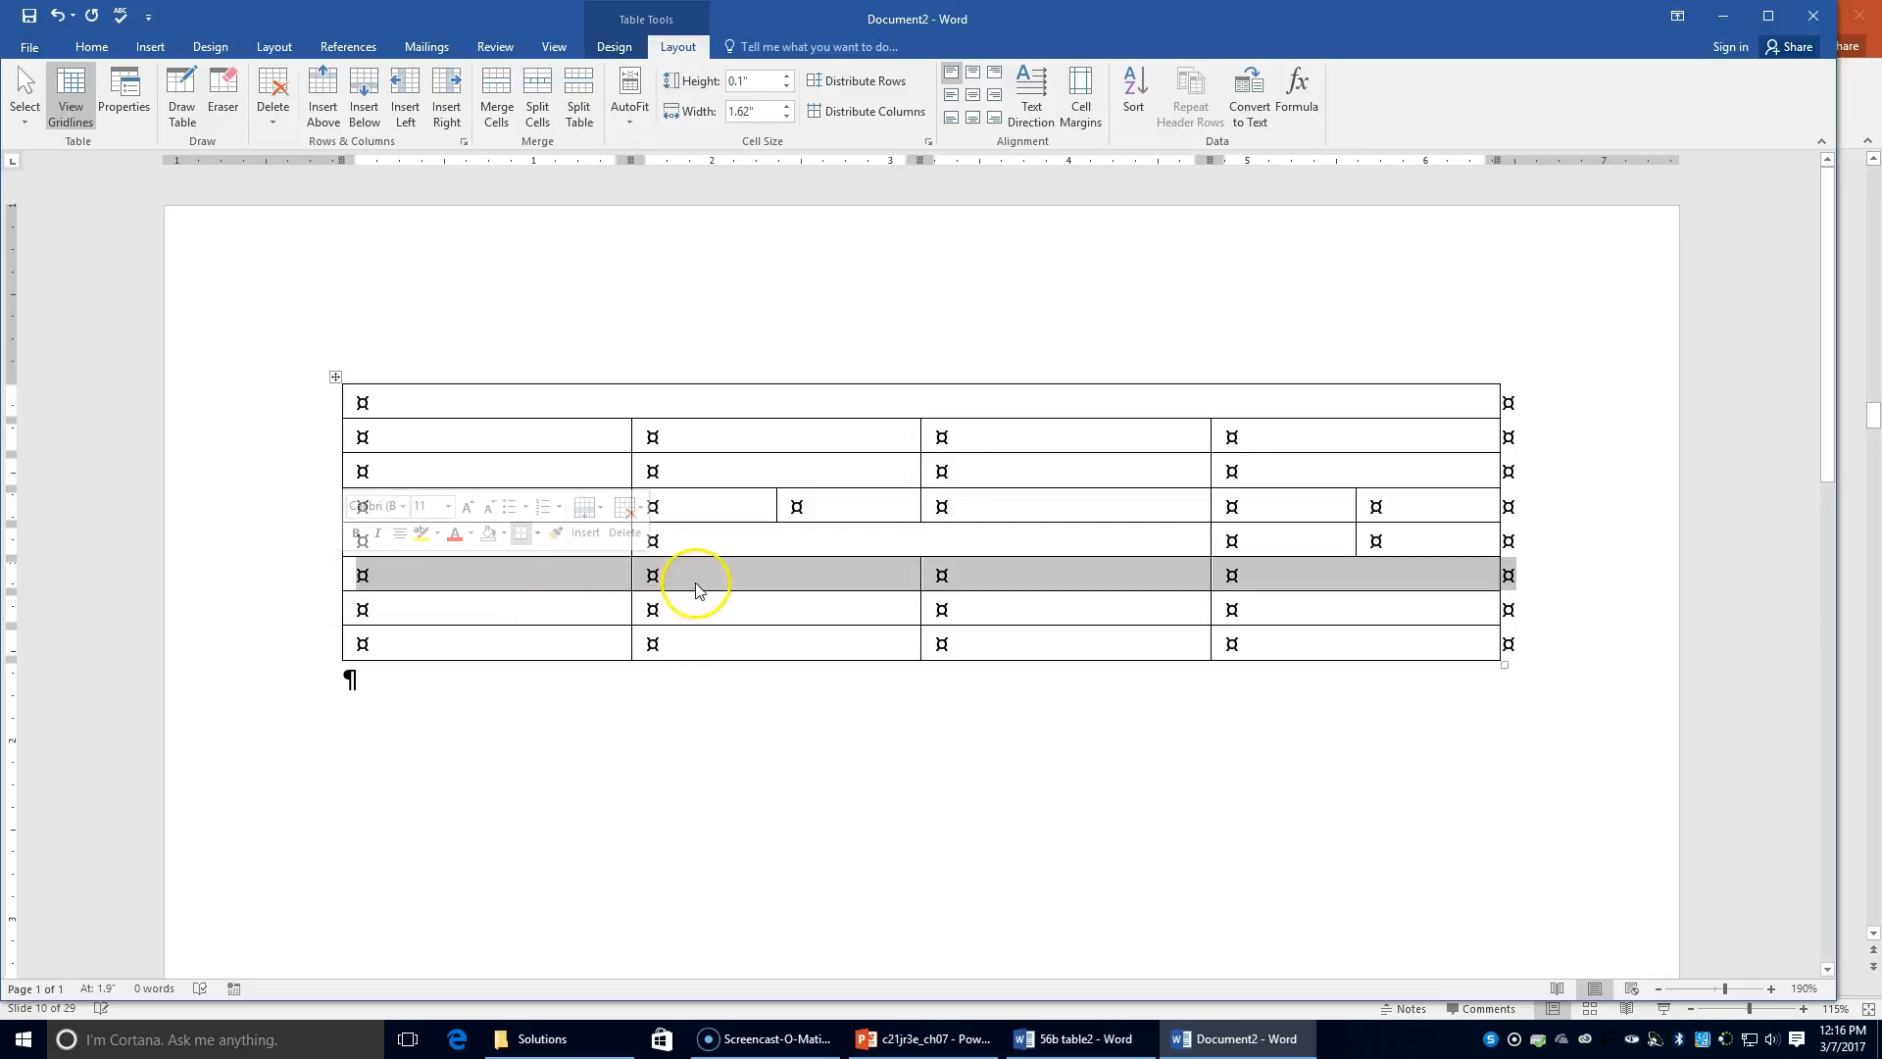
pyautogui.click(662, 573)
pyautogui.moveTo(677, 573); pyautogui.dragTo(1273, 574)
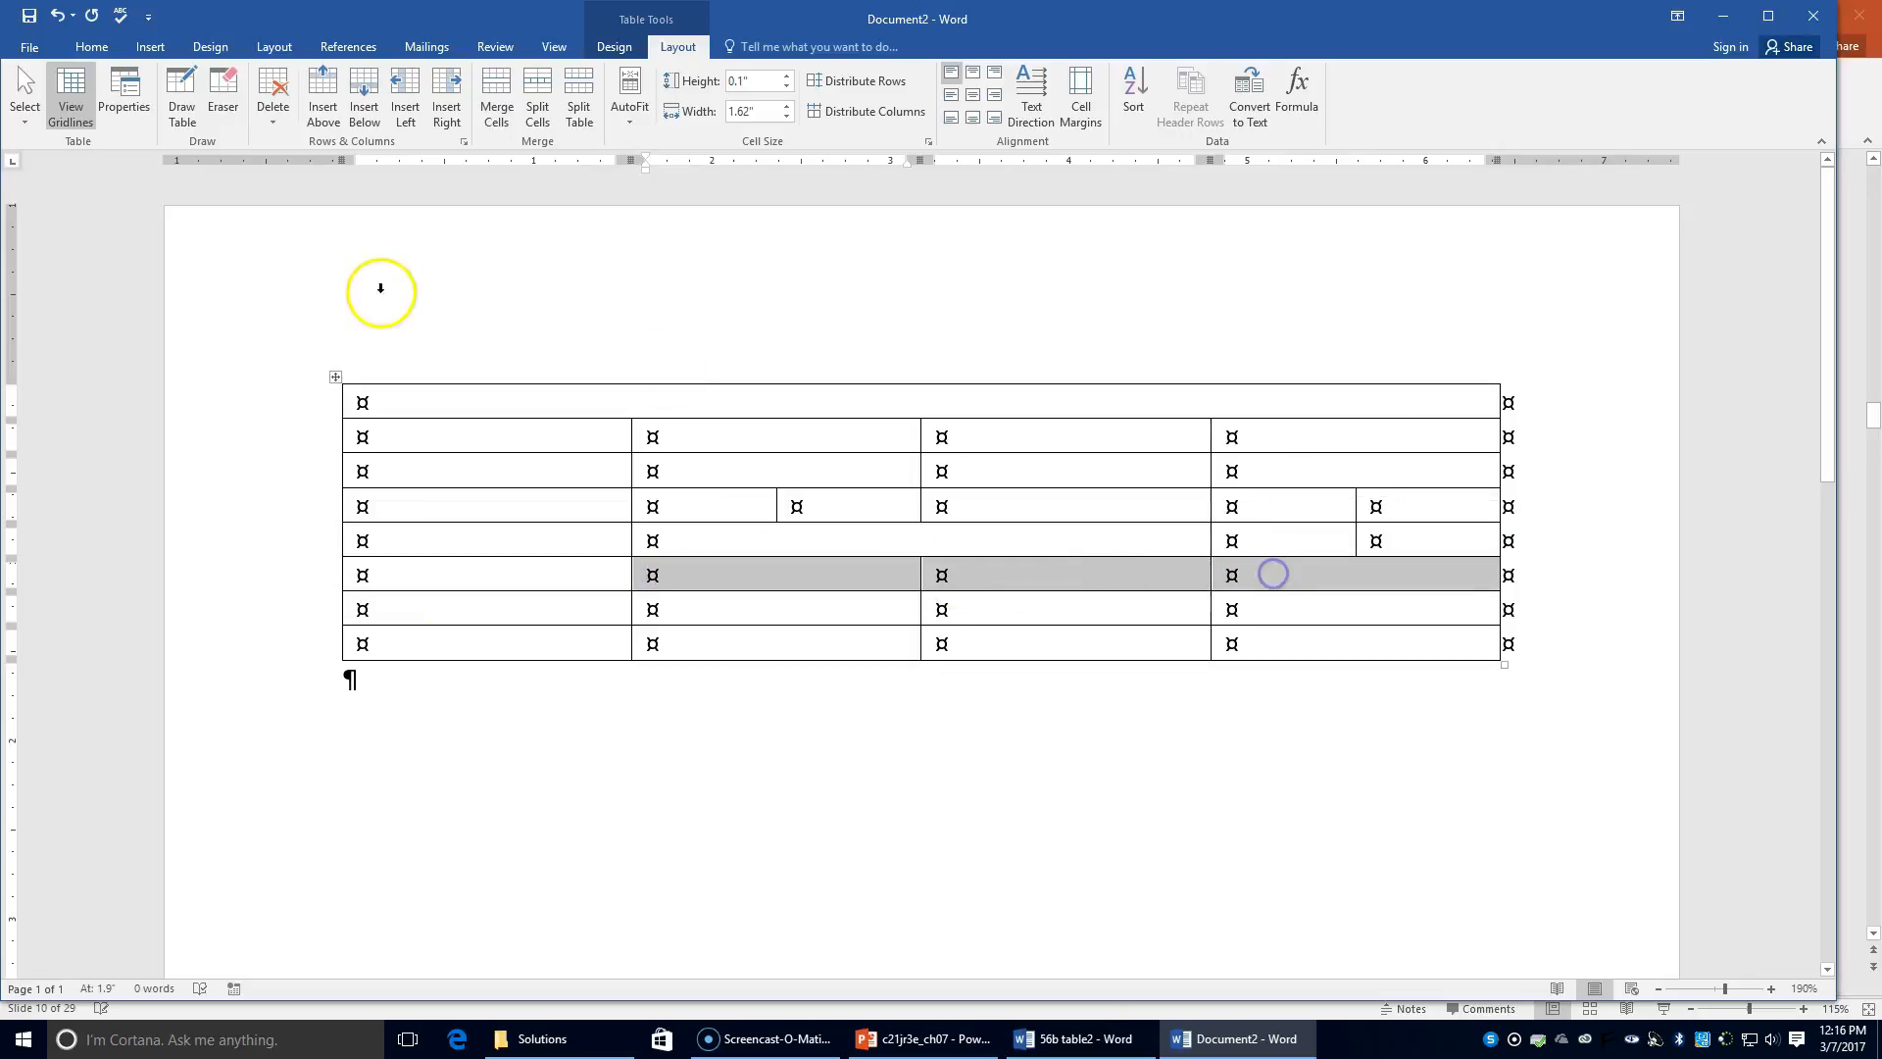
pyautogui.click(509, 107)
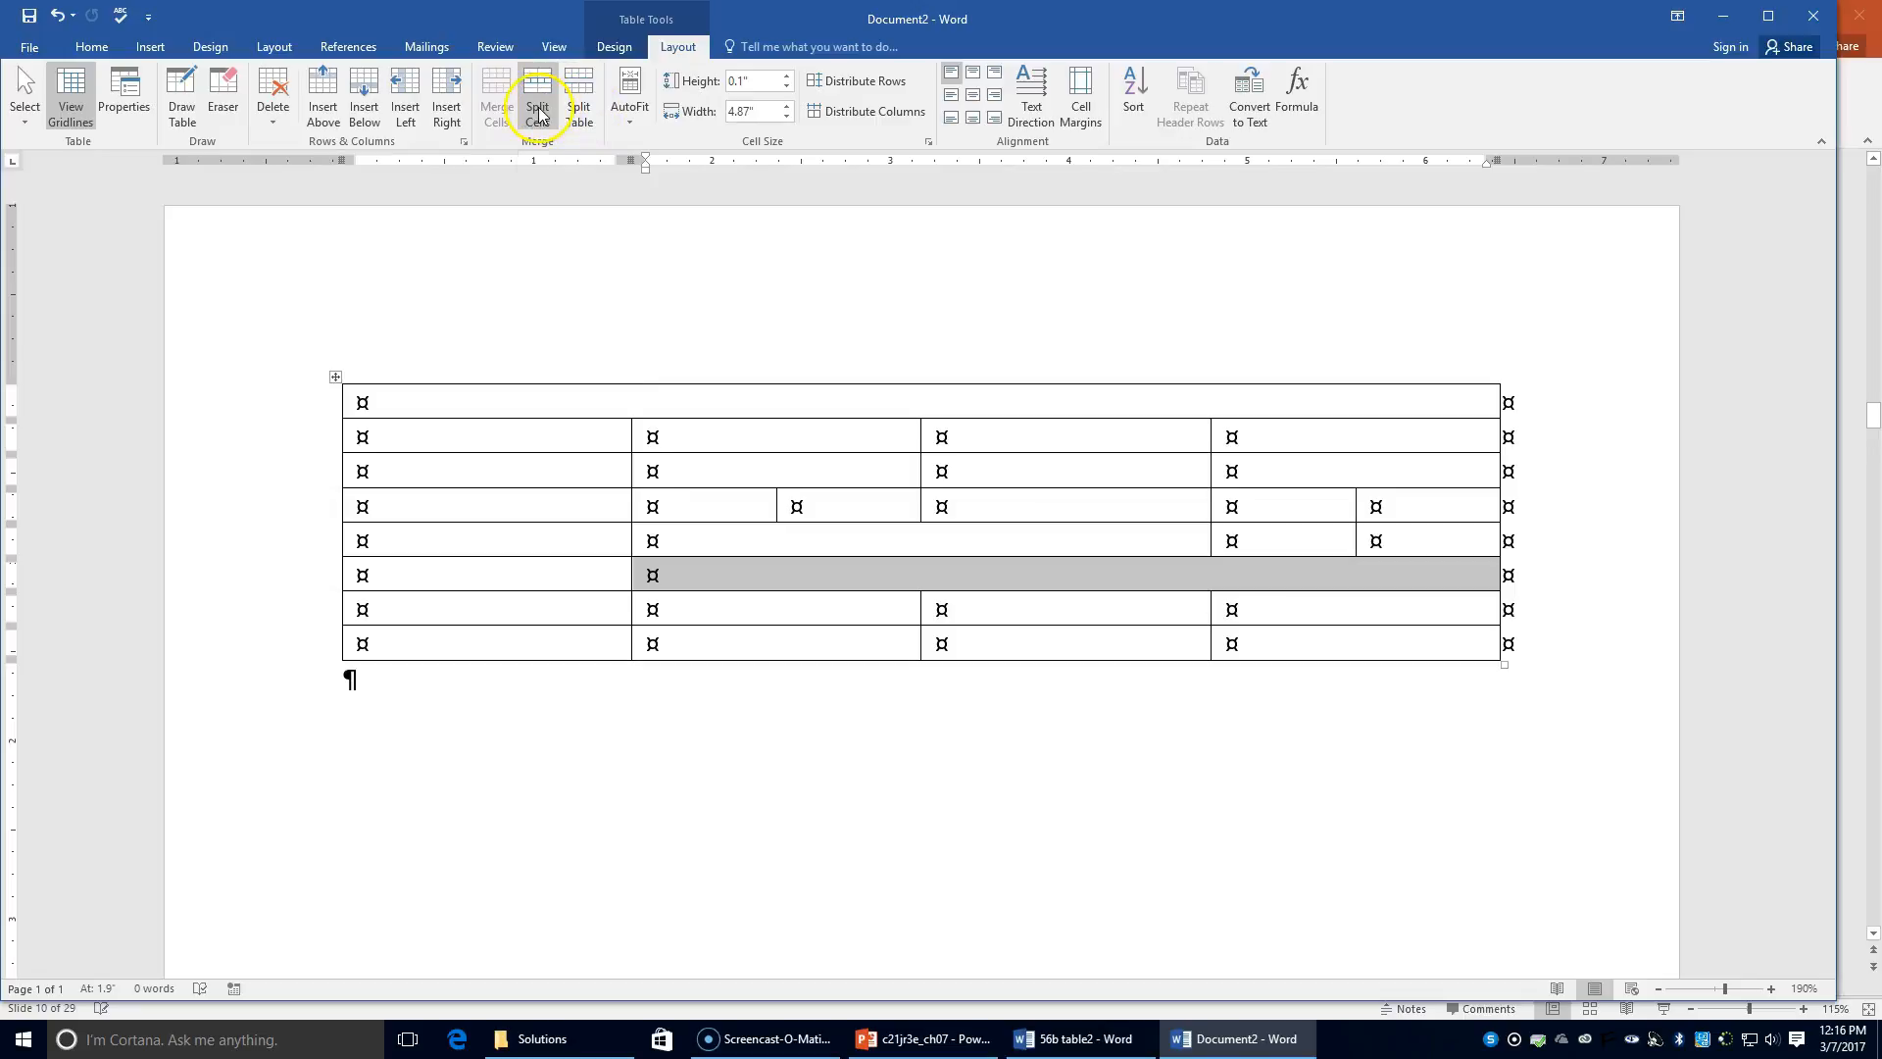
# Step: Split row 6's merged cell in two and redivide row 7's last three cells into four
pyautogui.click(538, 110)
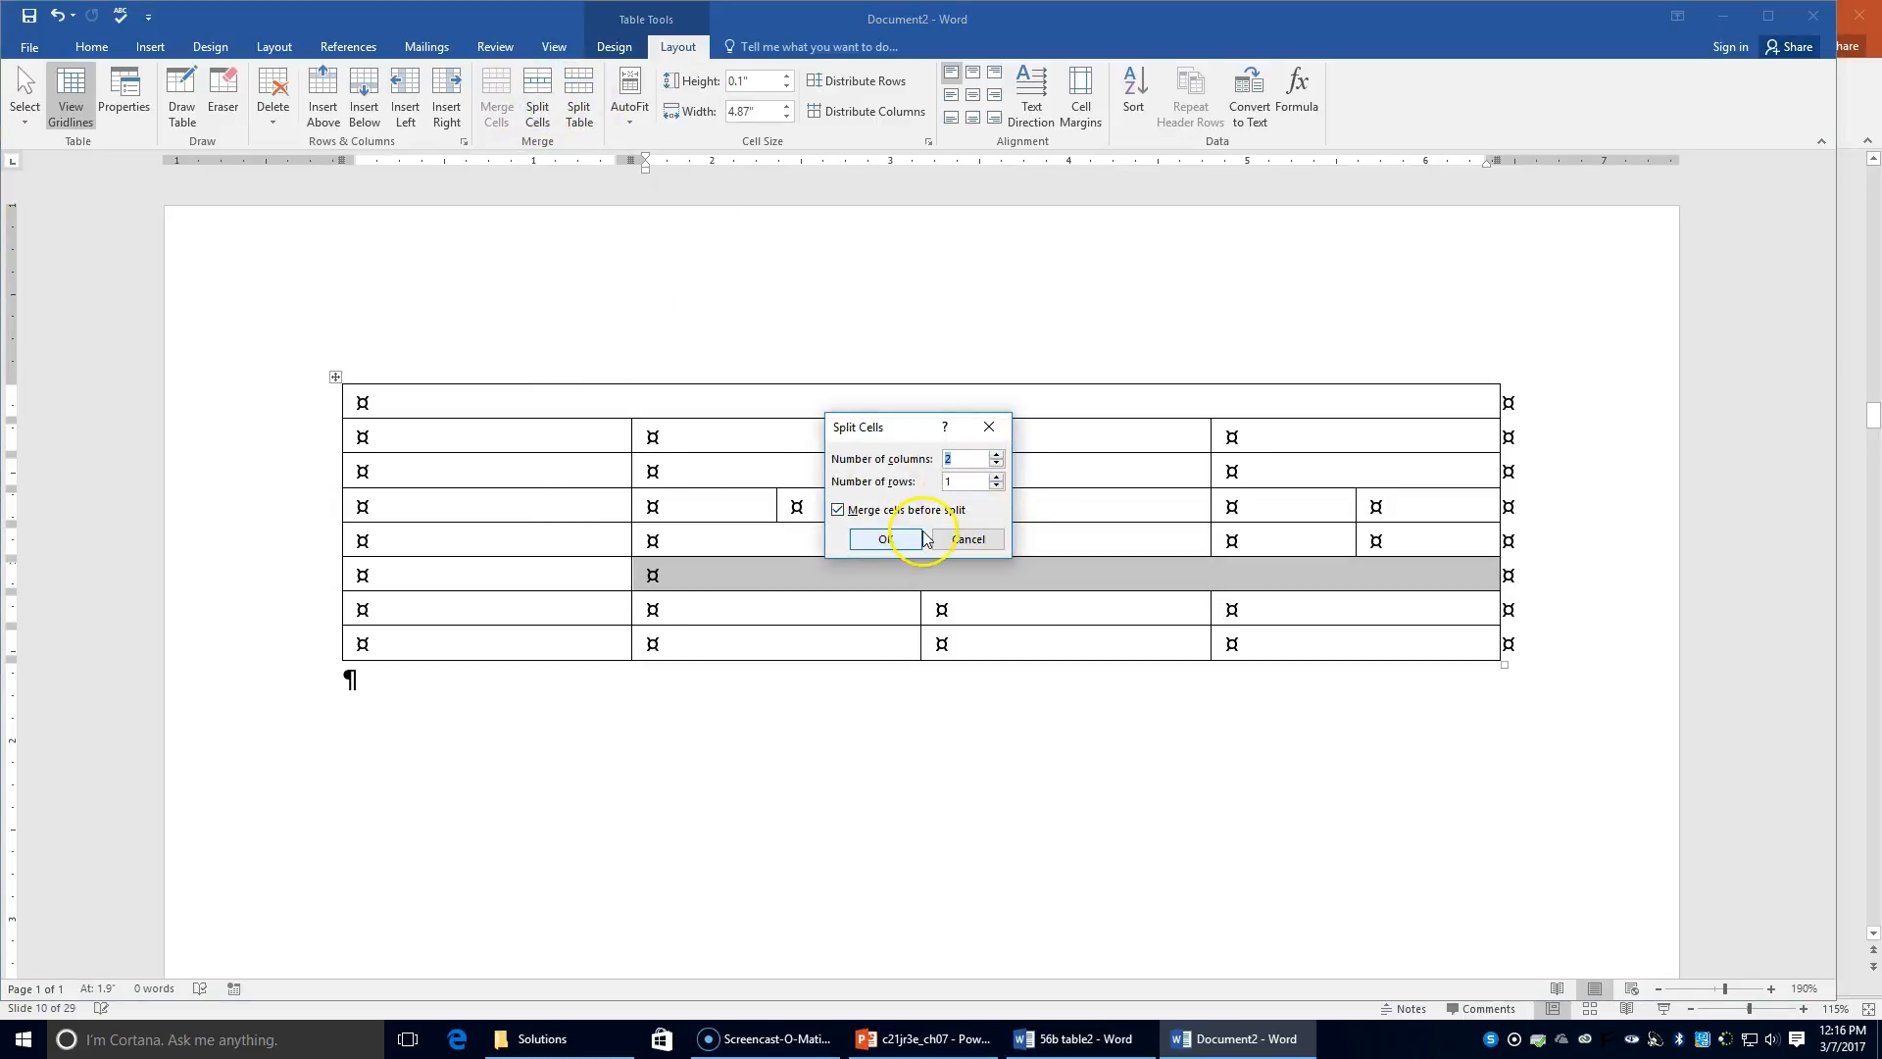
pyautogui.click(888, 539)
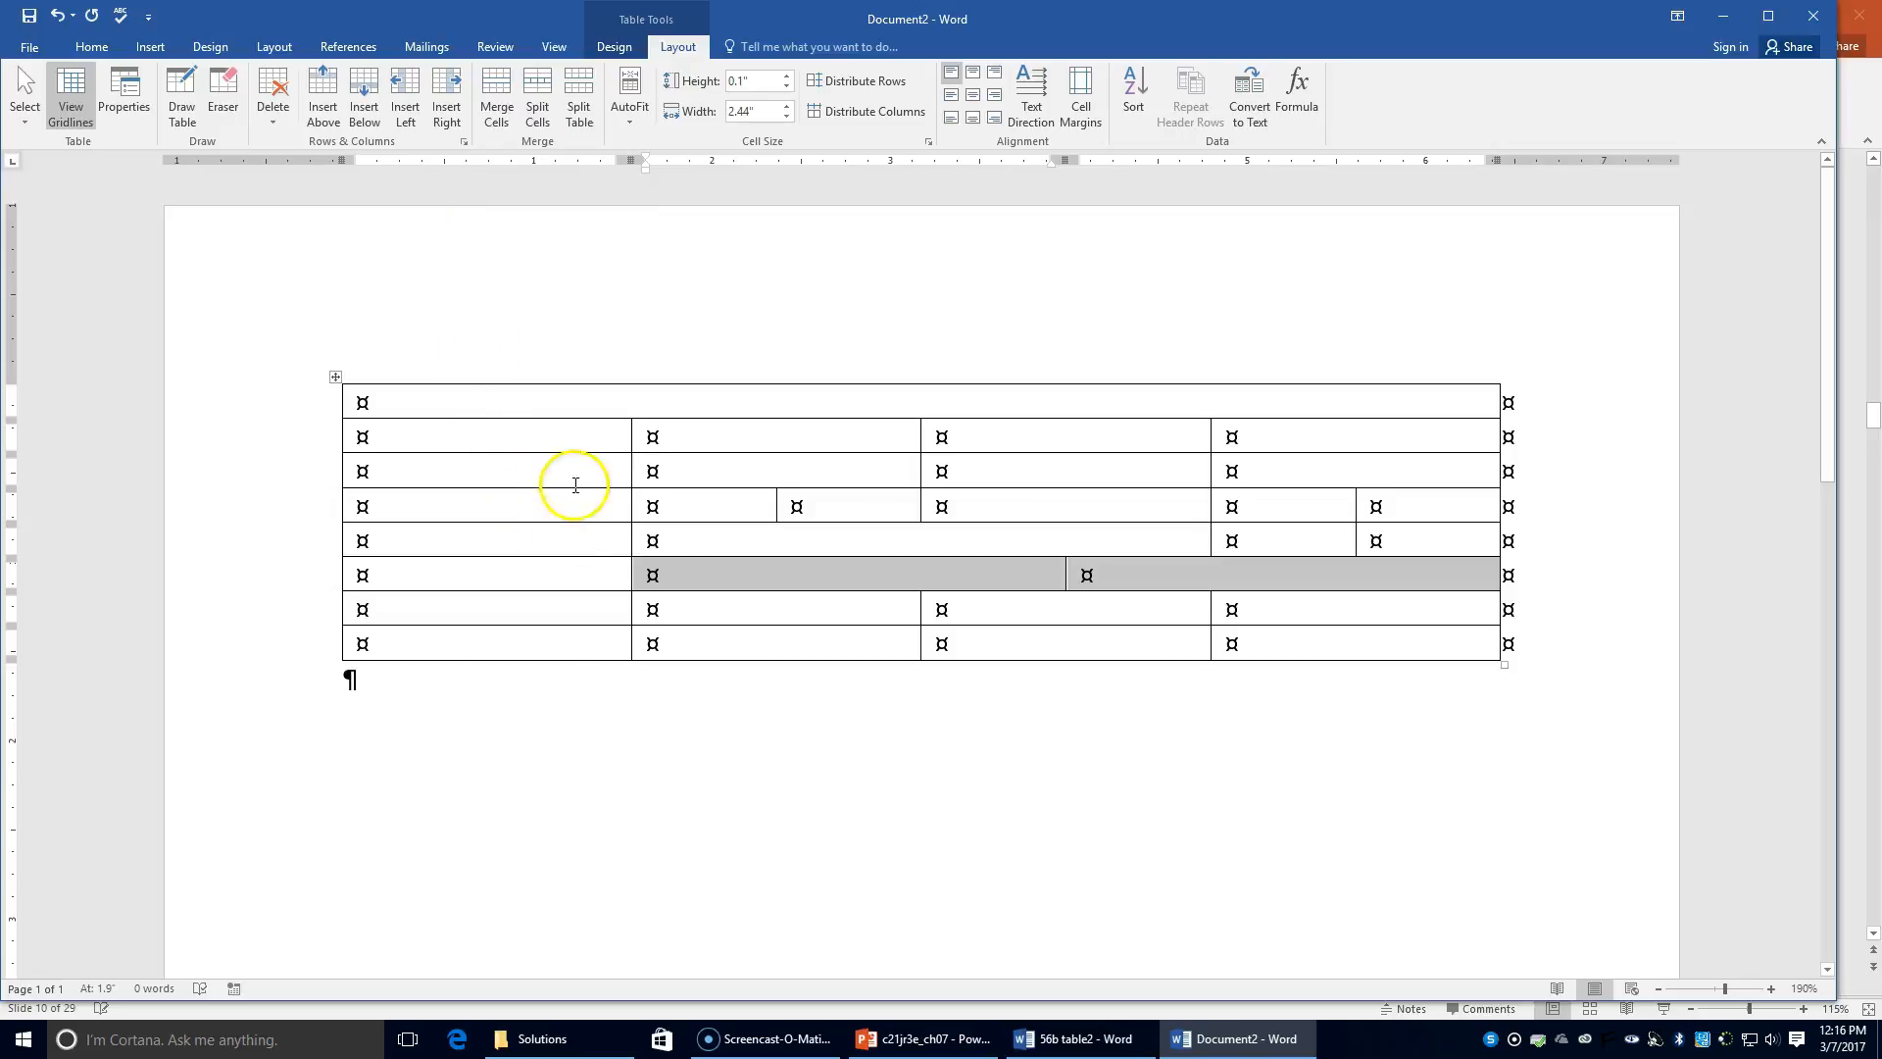
pyautogui.click(690, 605)
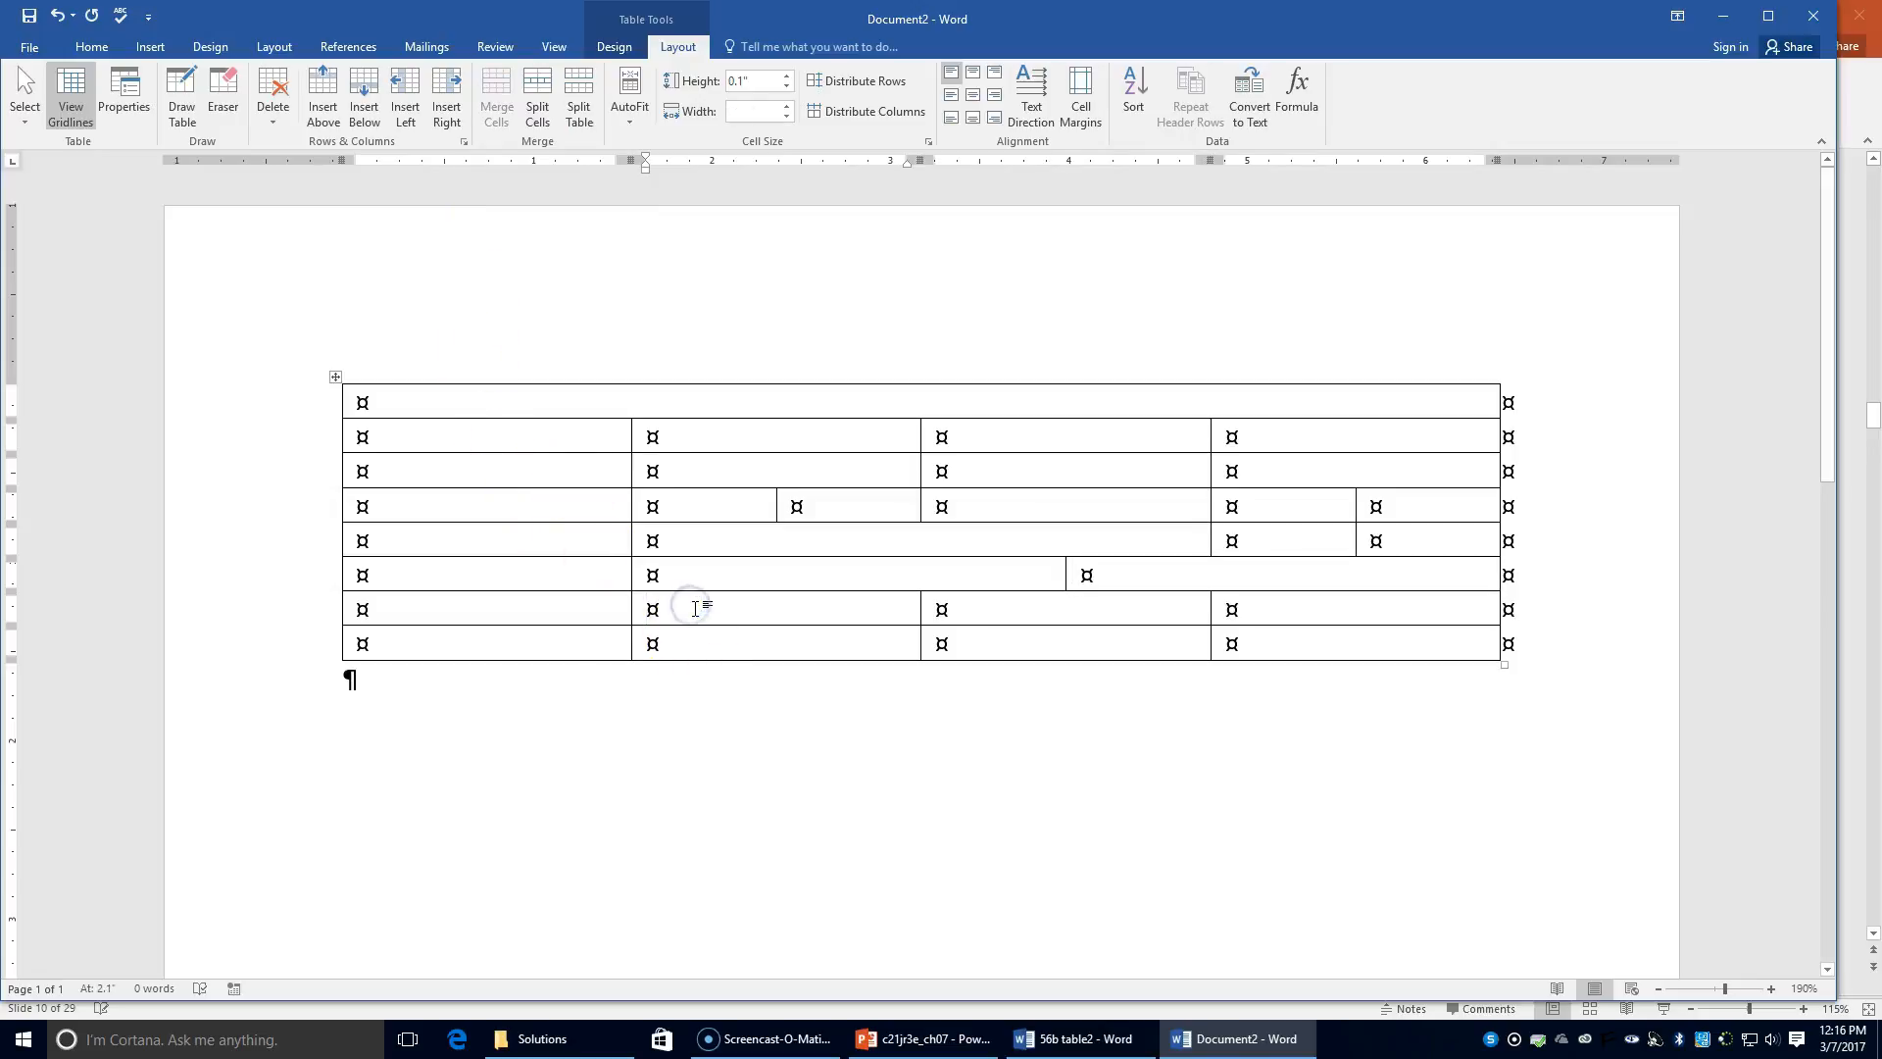
pyautogui.moveTo(655, 609); pyautogui.dragTo(1321, 602)
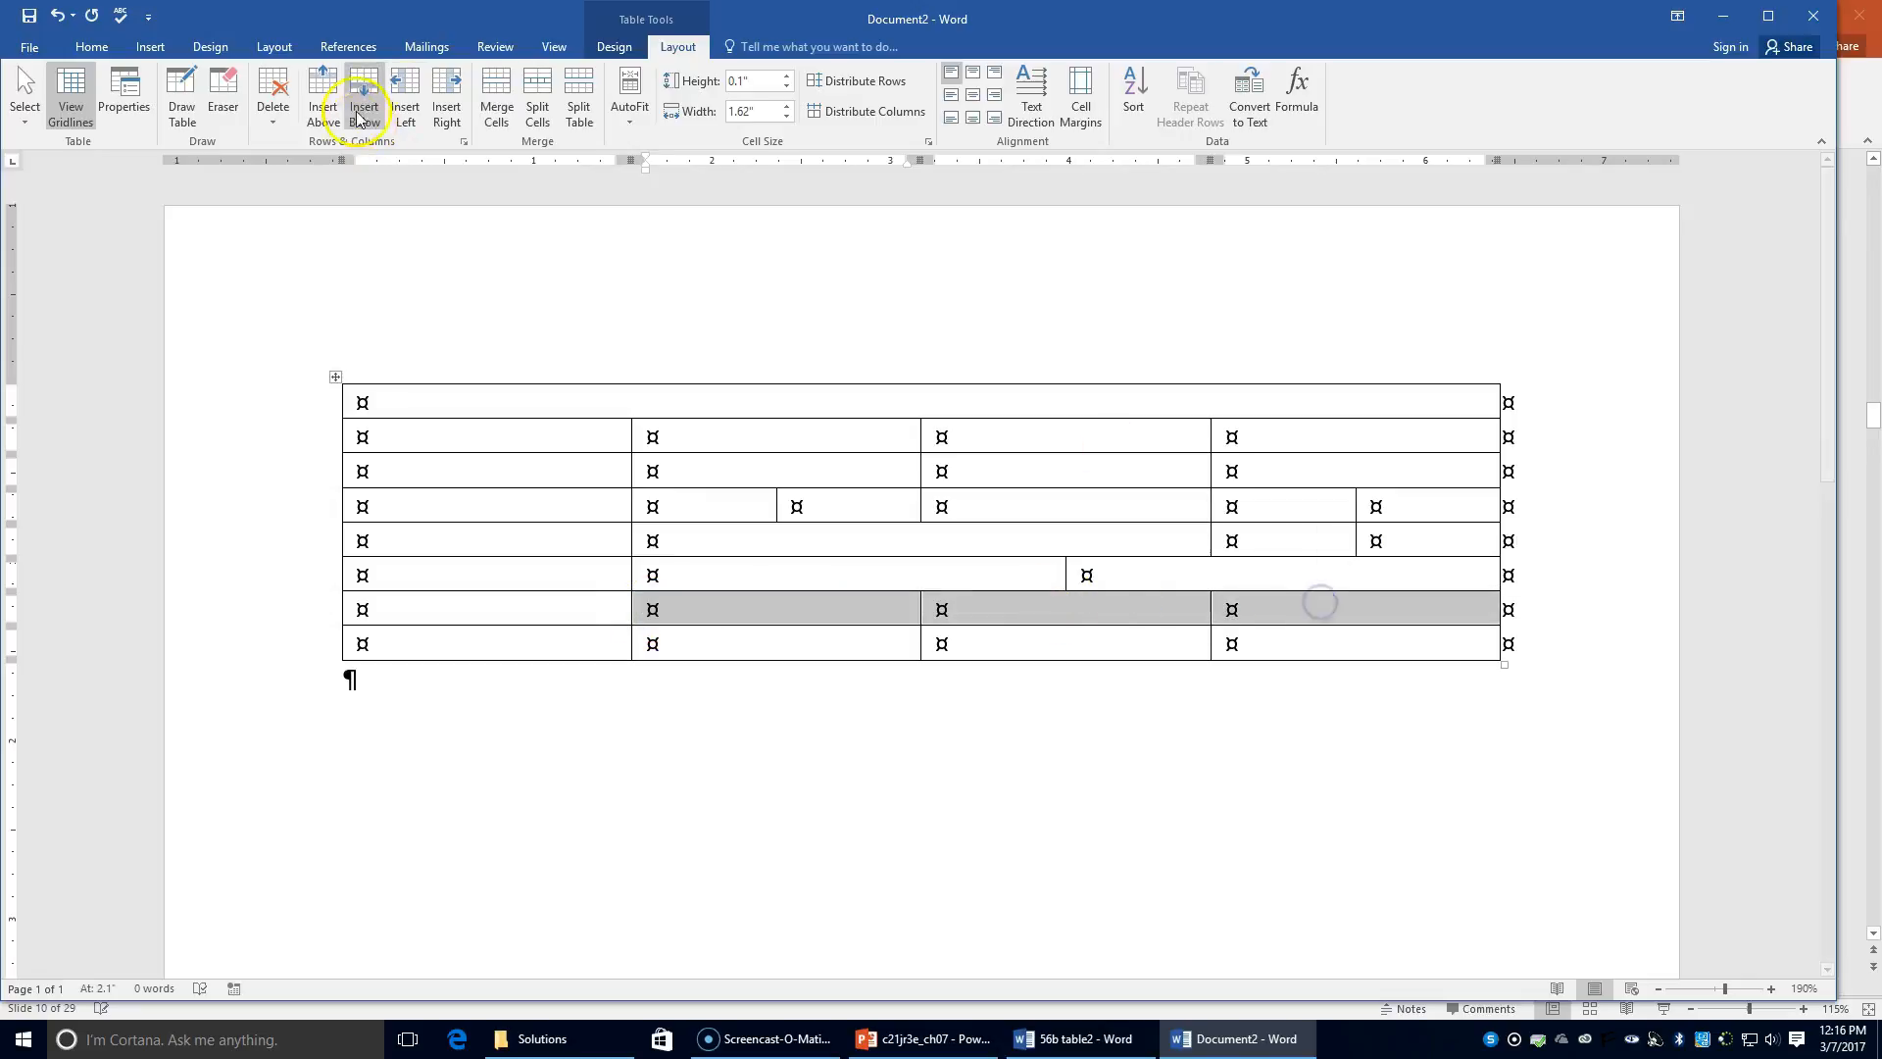
pyautogui.click(497, 90)
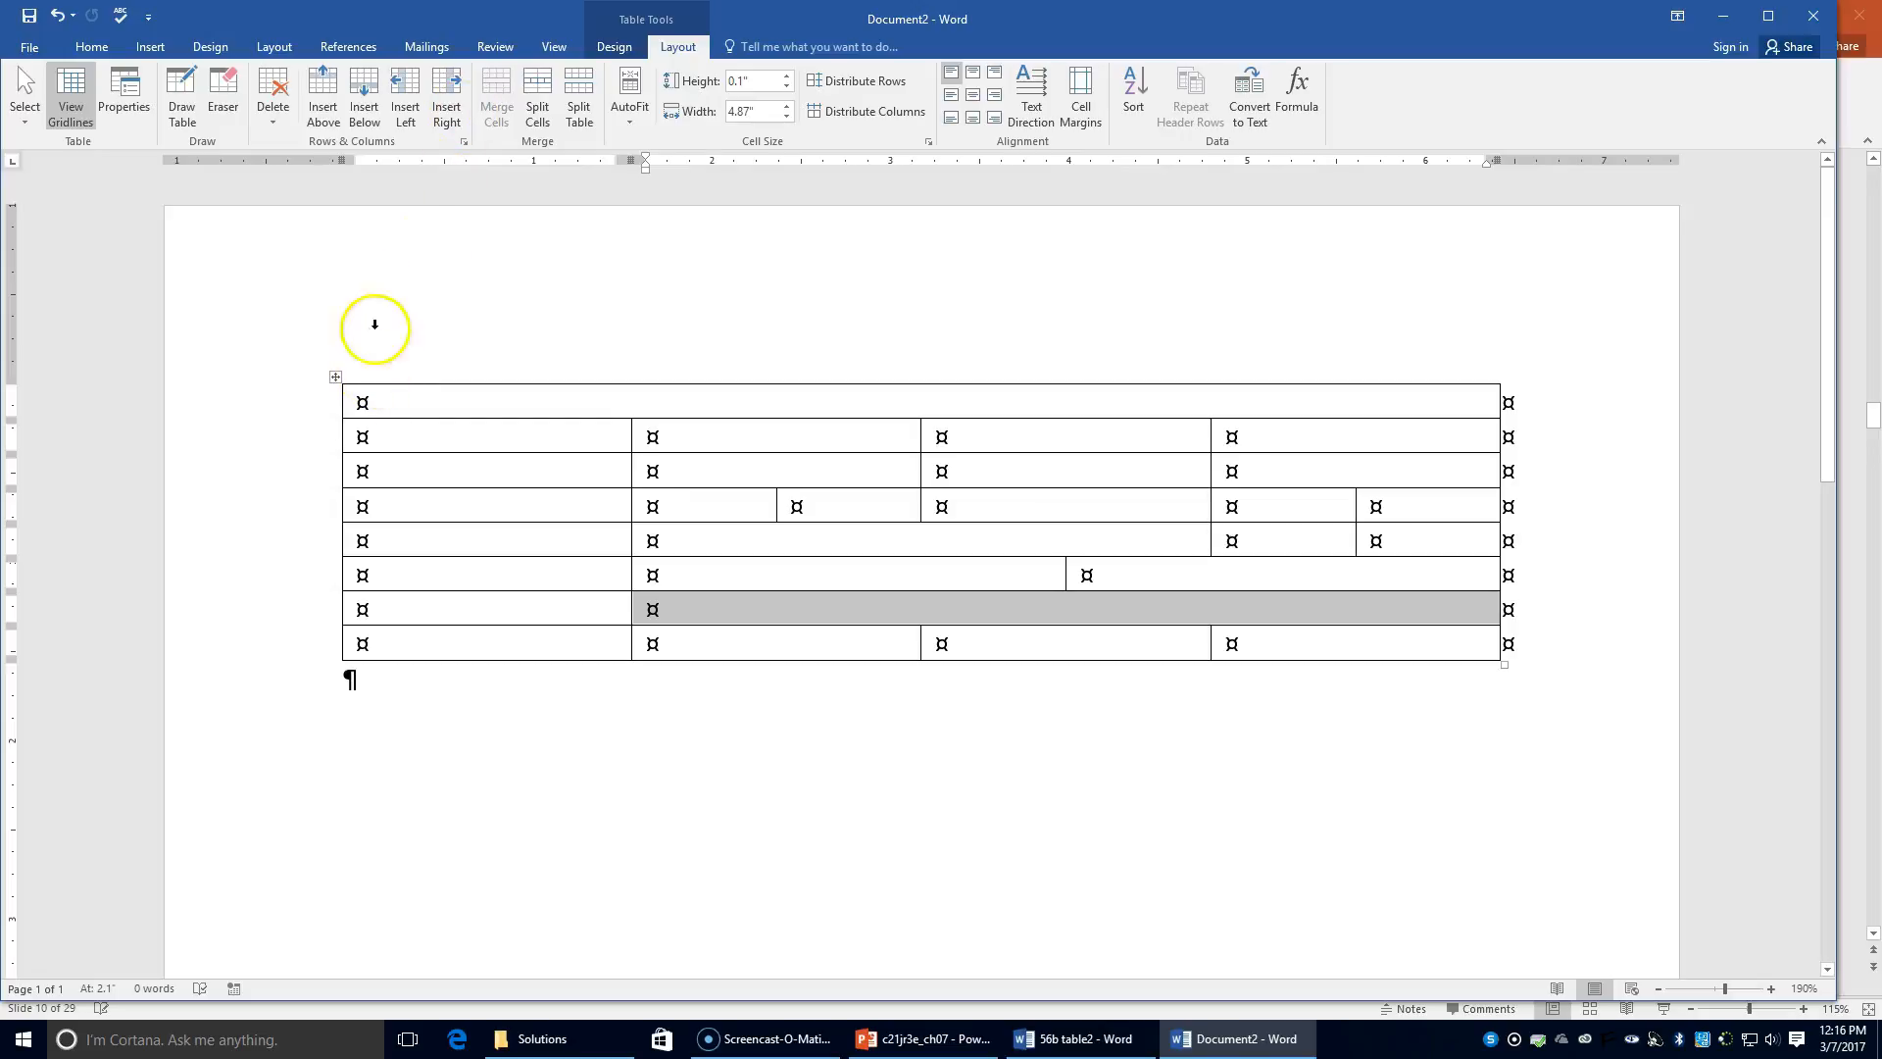
pyautogui.click(538, 116)
pyautogui.click(996, 454)
pyautogui.click(996, 454)
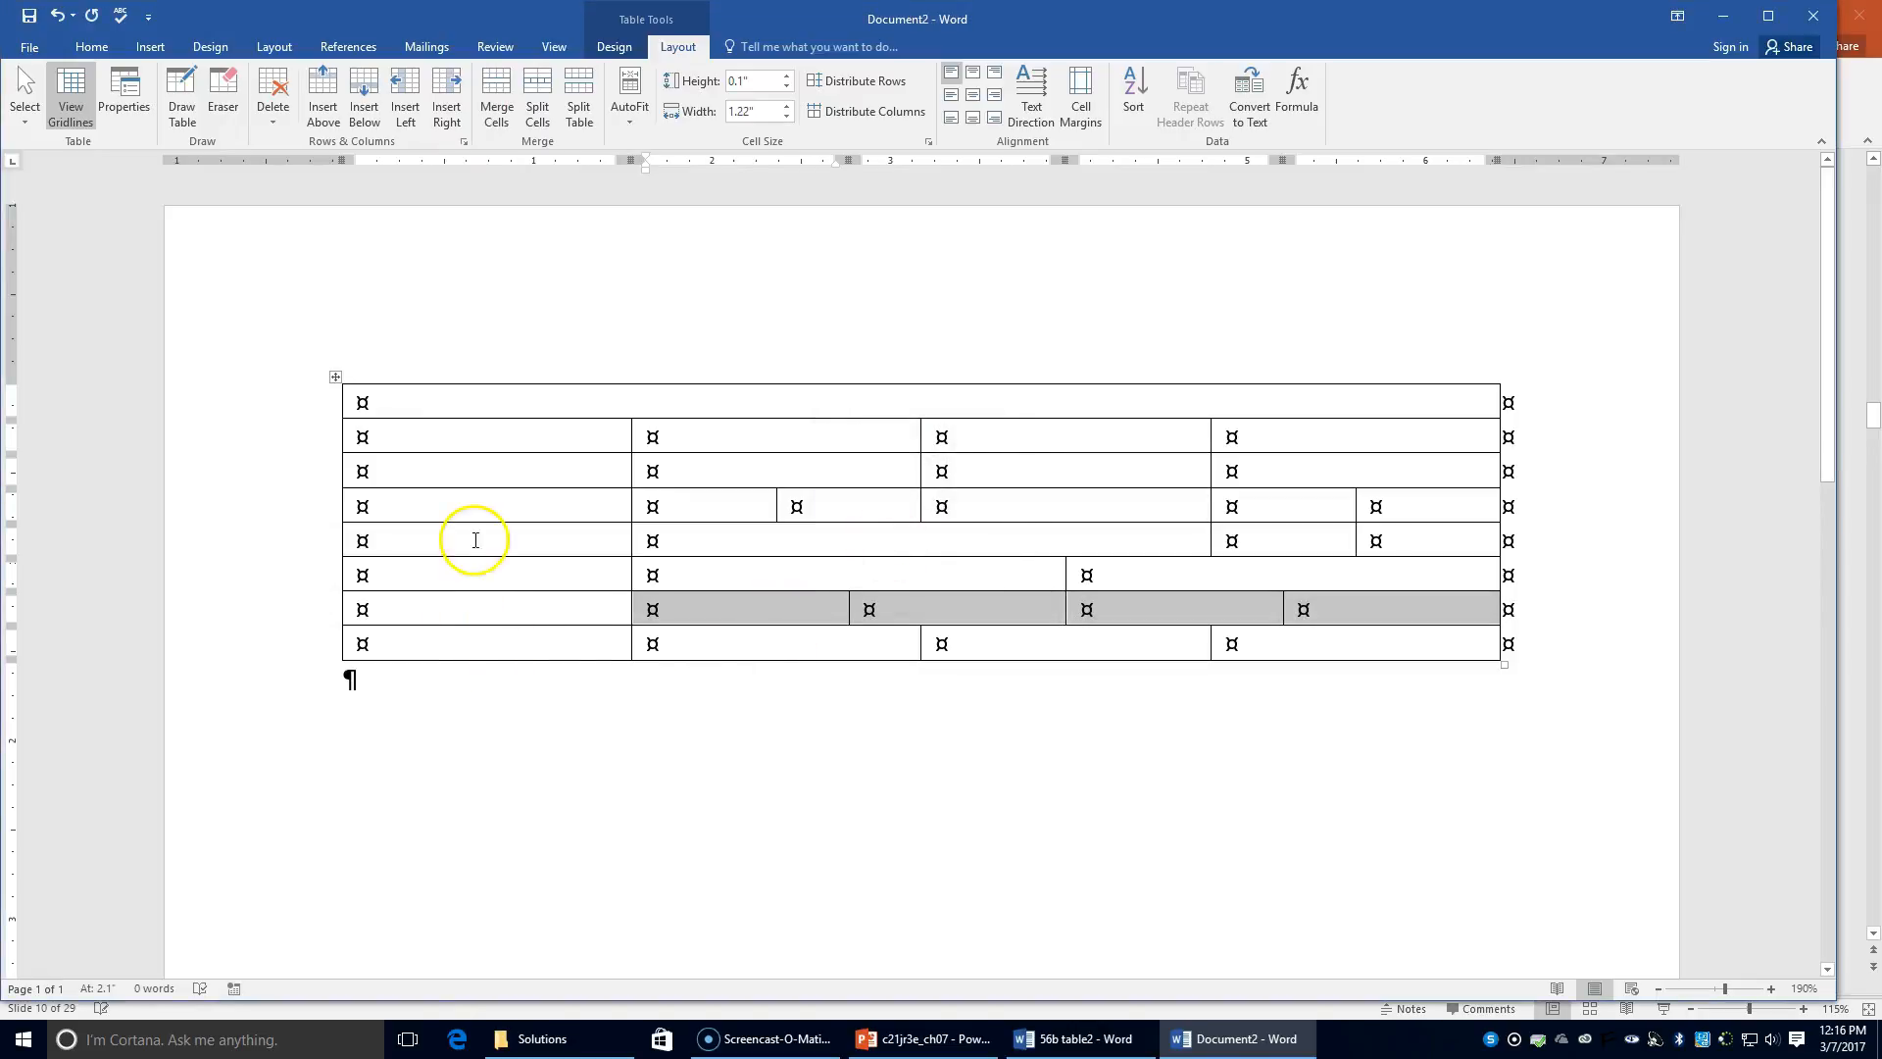
# Step: Split the bottom row's second cell into two columns
pyautogui.click(732, 637)
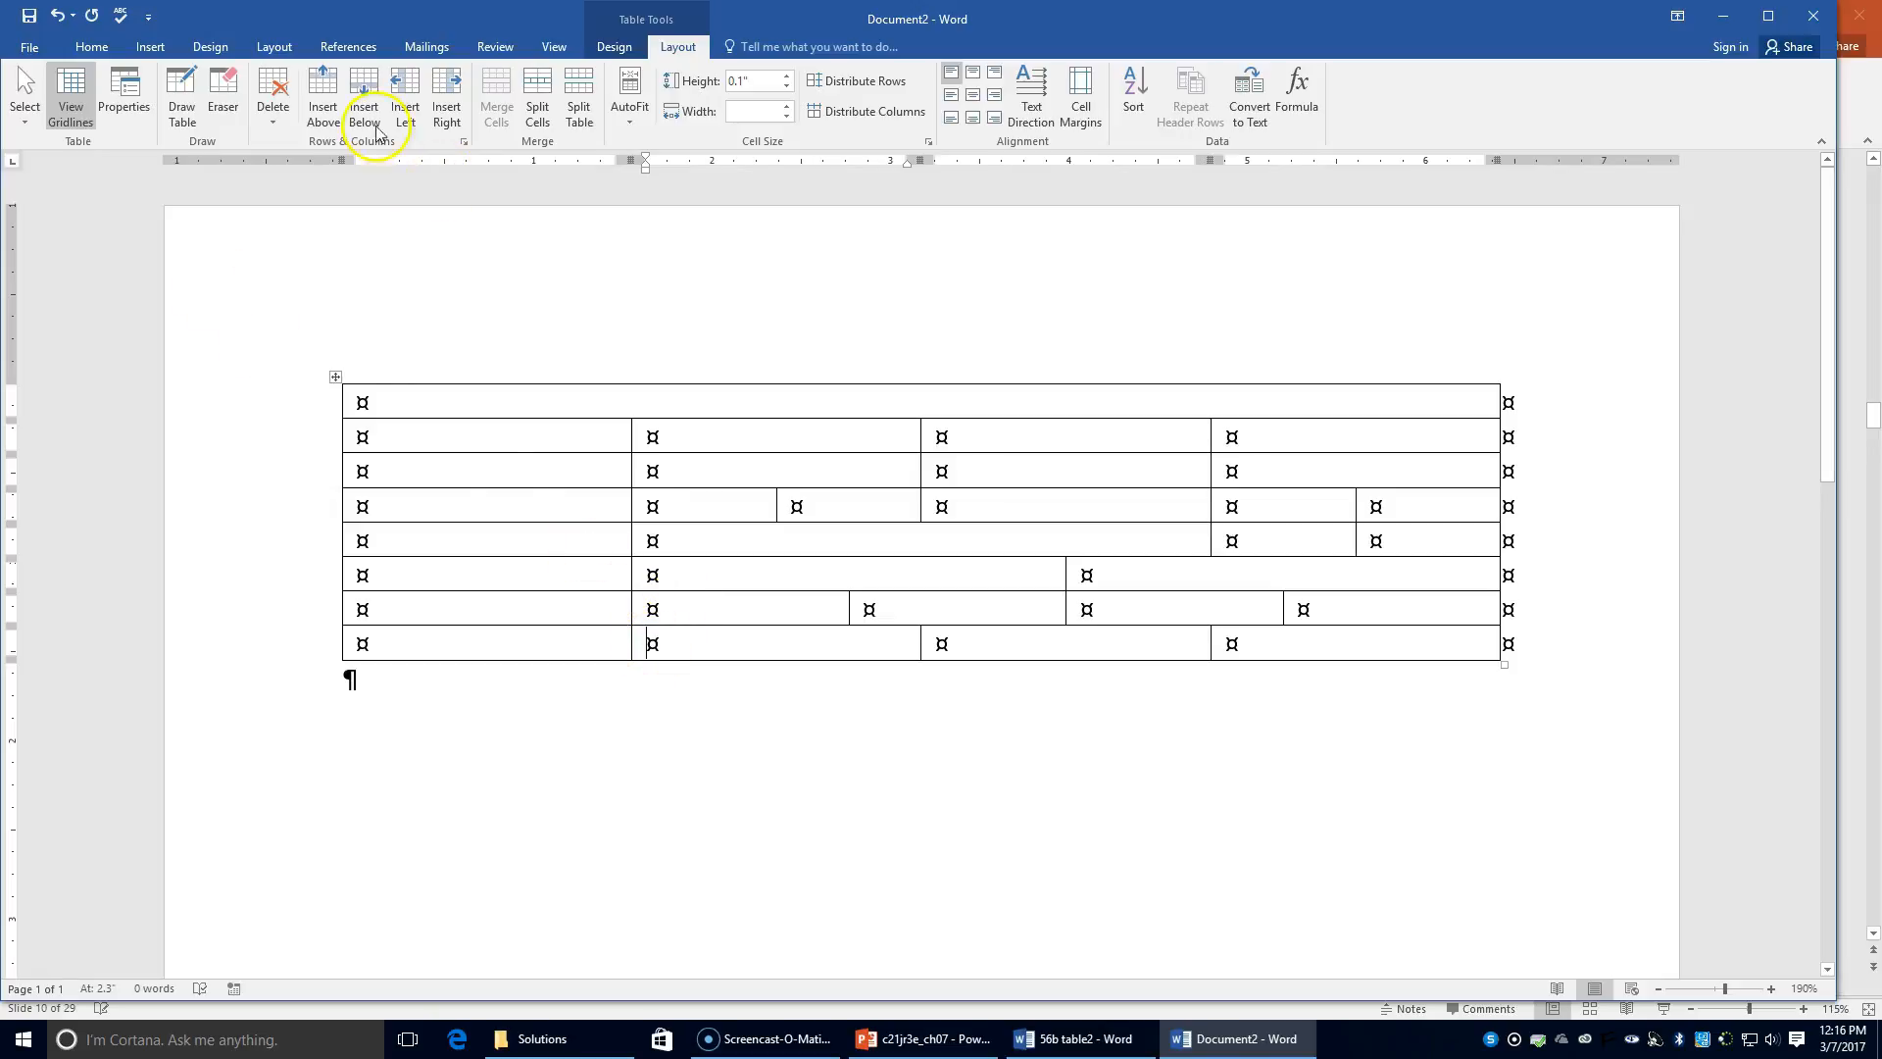
pyautogui.click(536, 106)
pyautogui.click(897, 537)
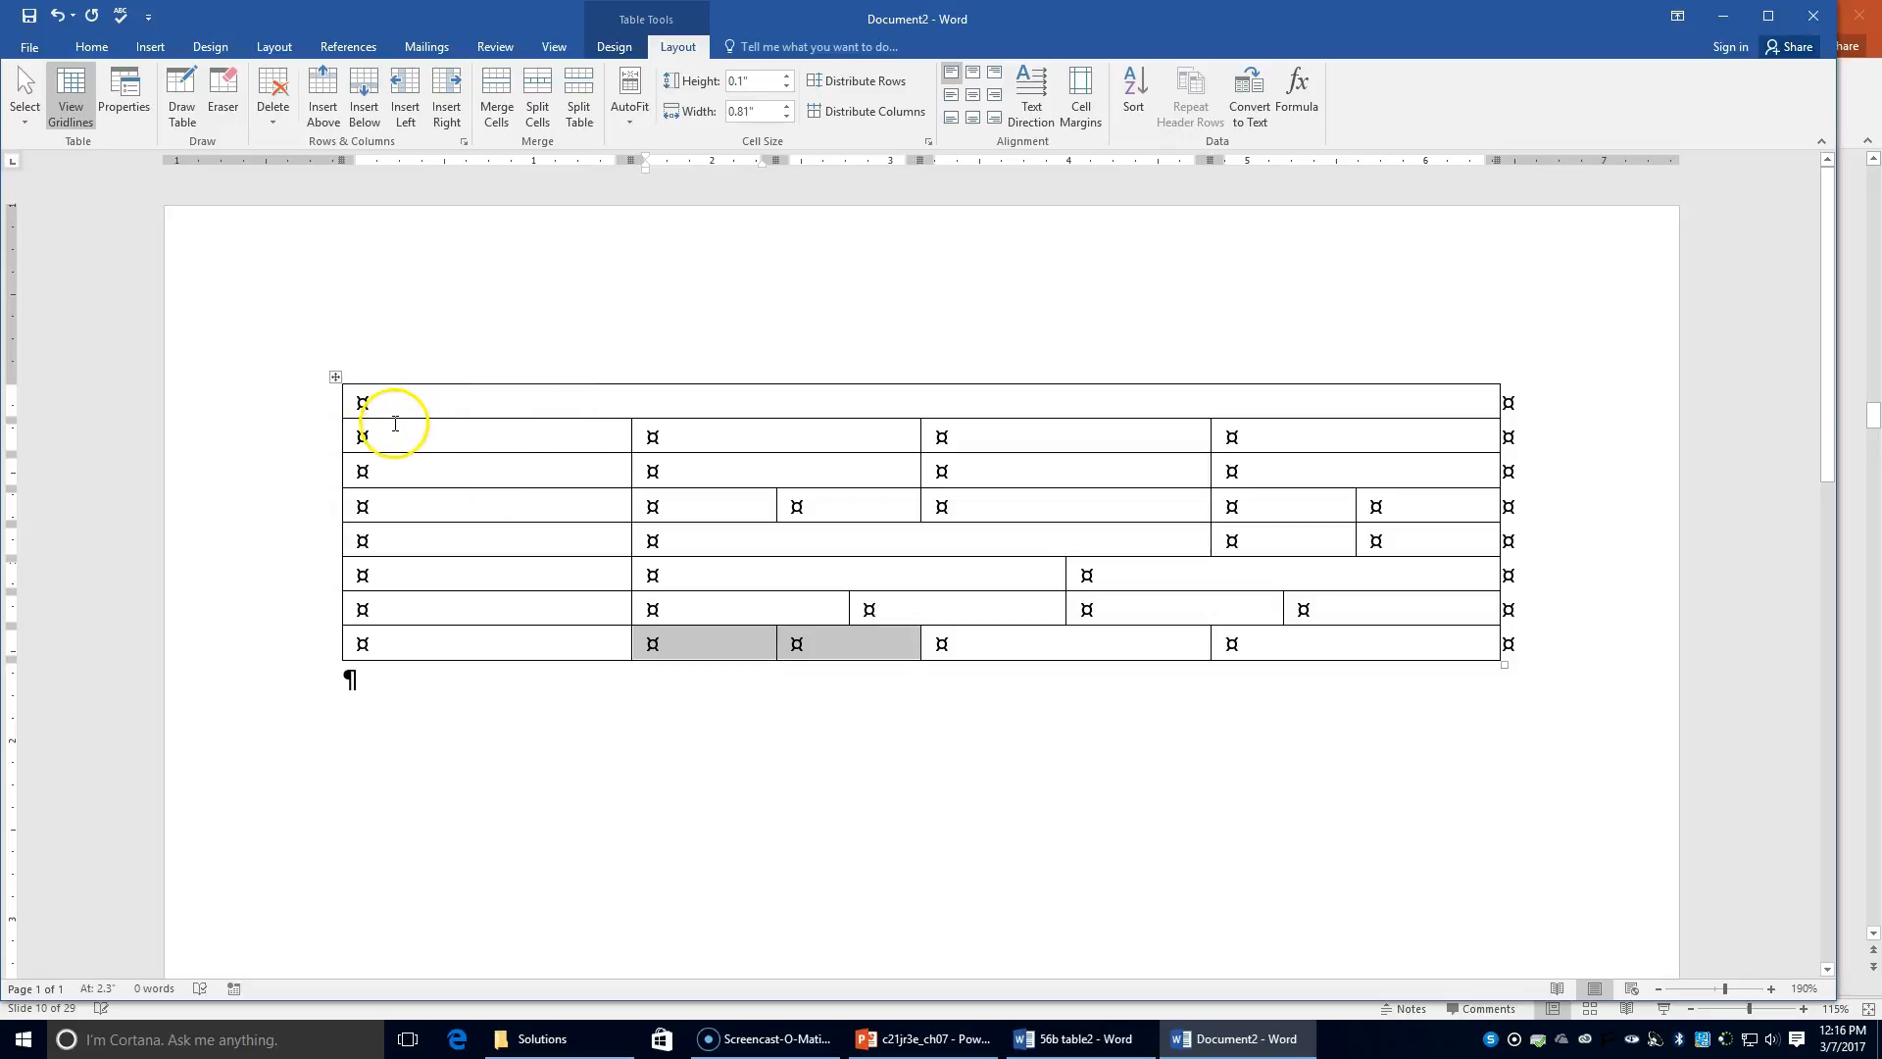
pyautogui.click(358, 402)
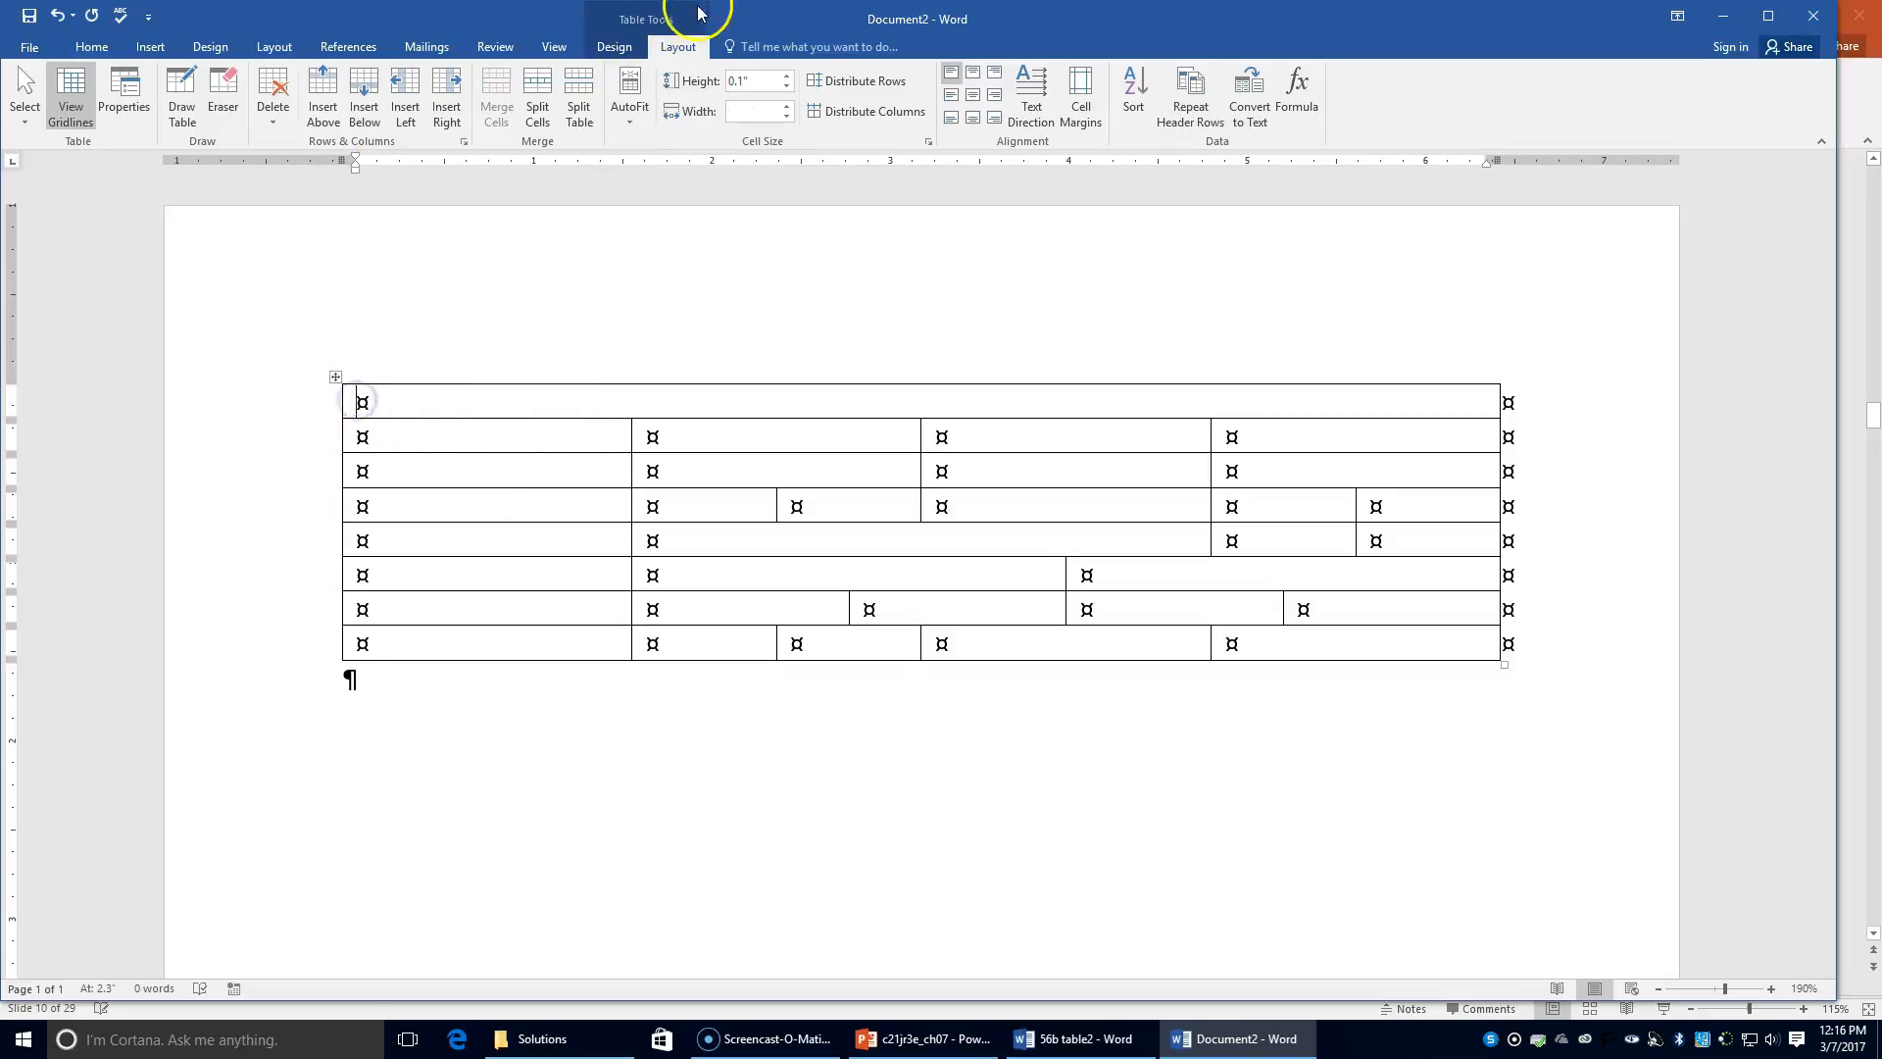
# Step: Enter the bold, centred title 'REFRESHMENT STAND STAFFING' in the top row
pyautogui.click(974, 99)
pyautogui.click(929, 410)
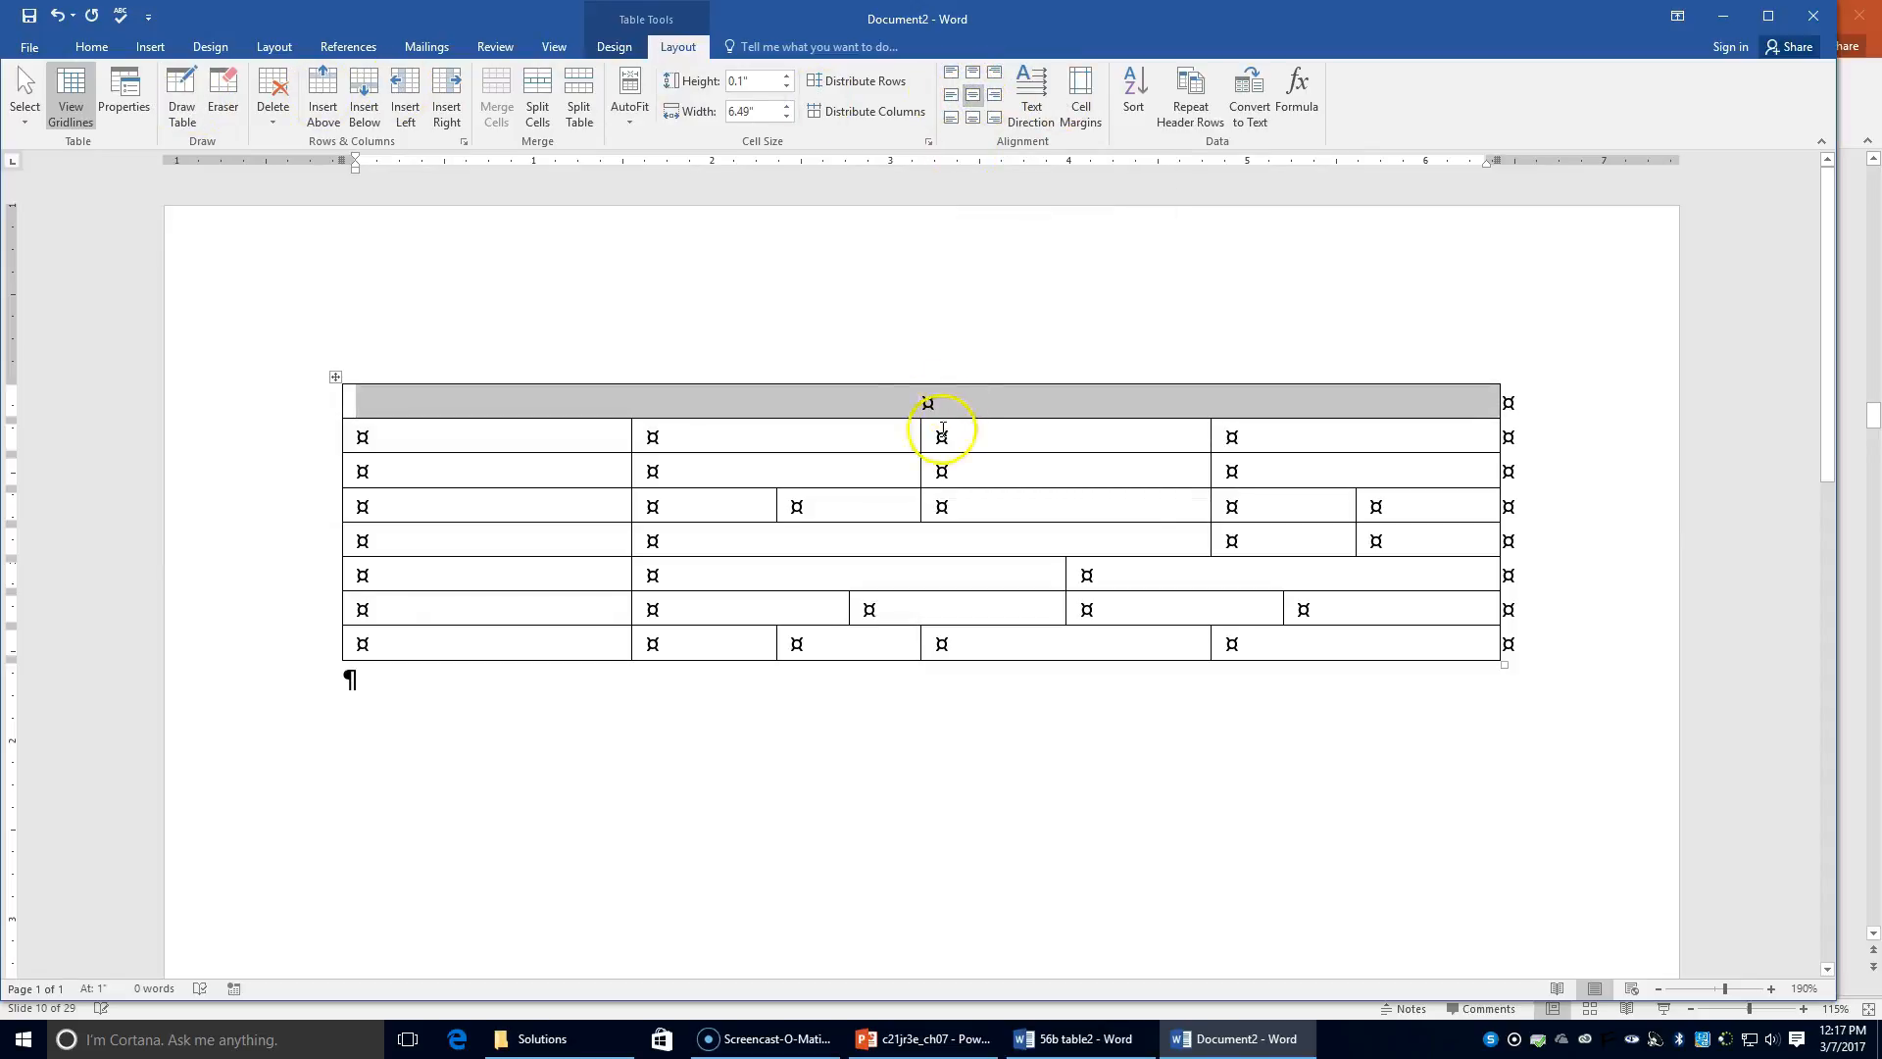
pyautogui.click(663, 275)
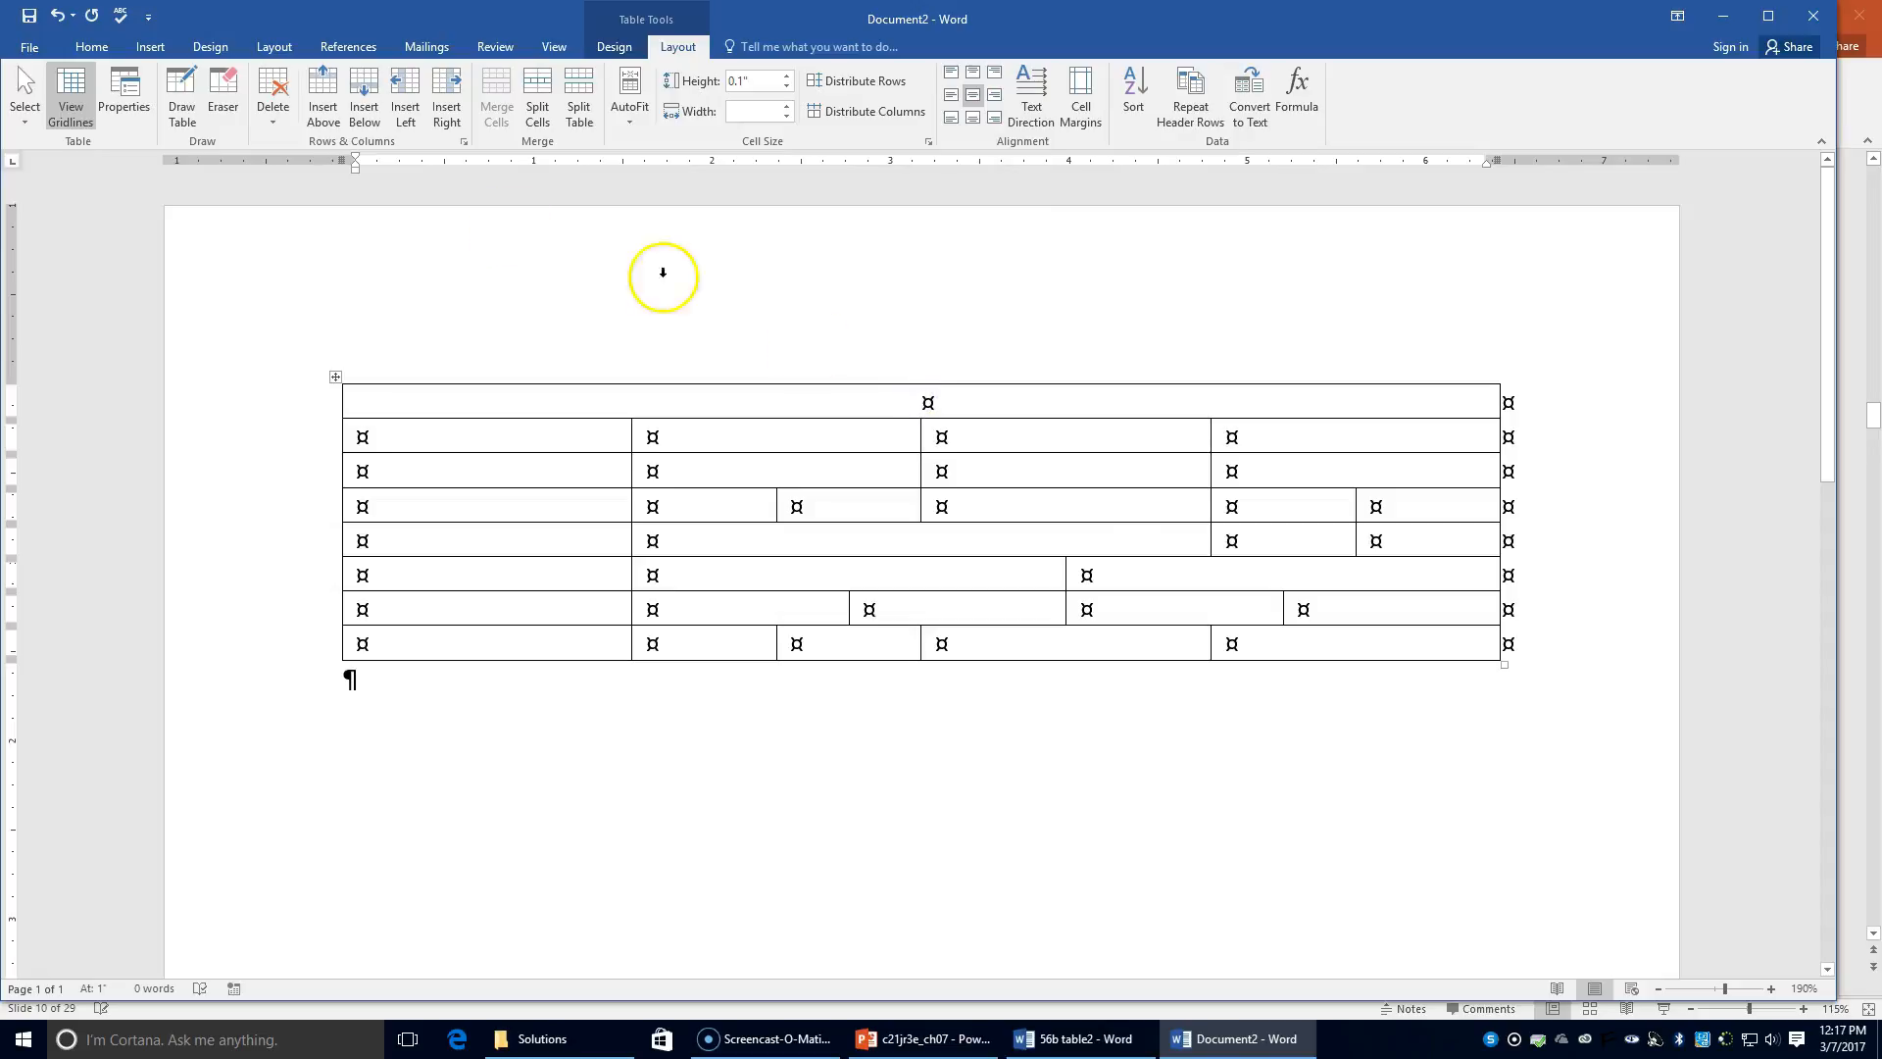
pyautogui.click(91, 46)
pyautogui.click(172, 110)
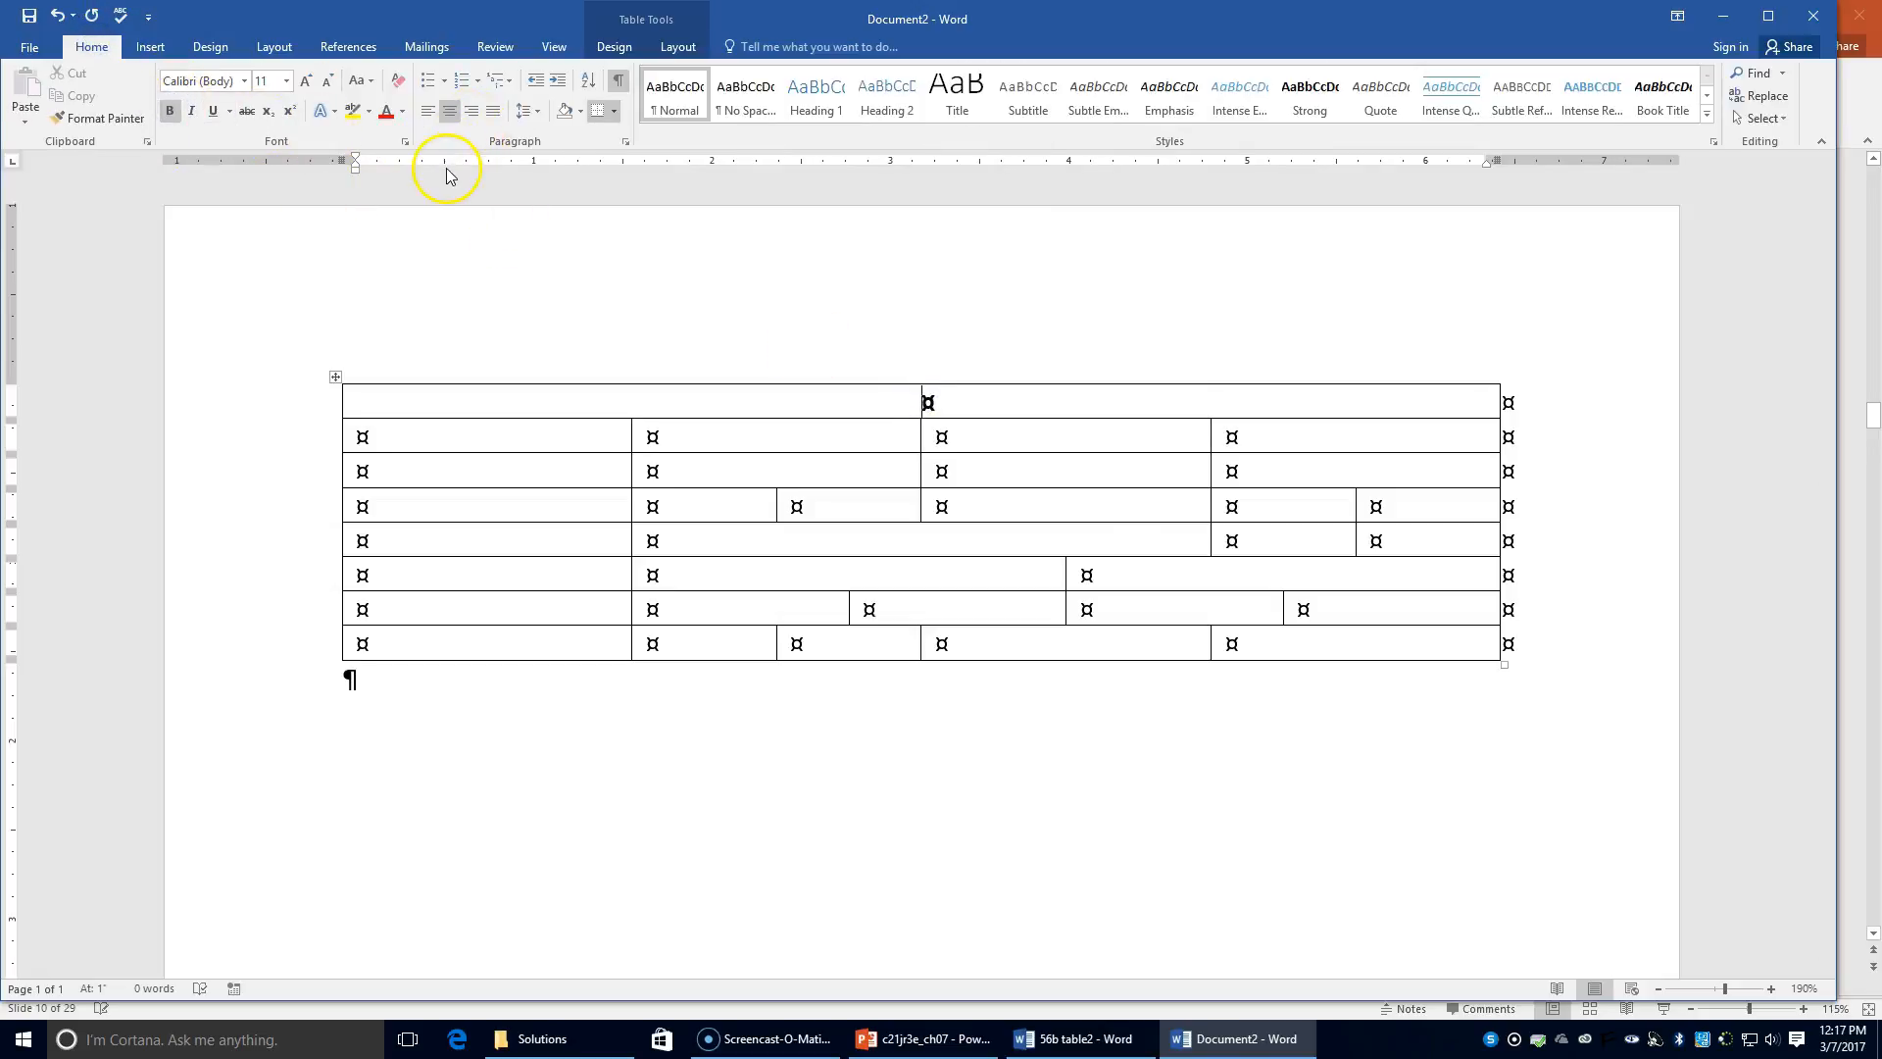
pyautogui.write('REFRES')
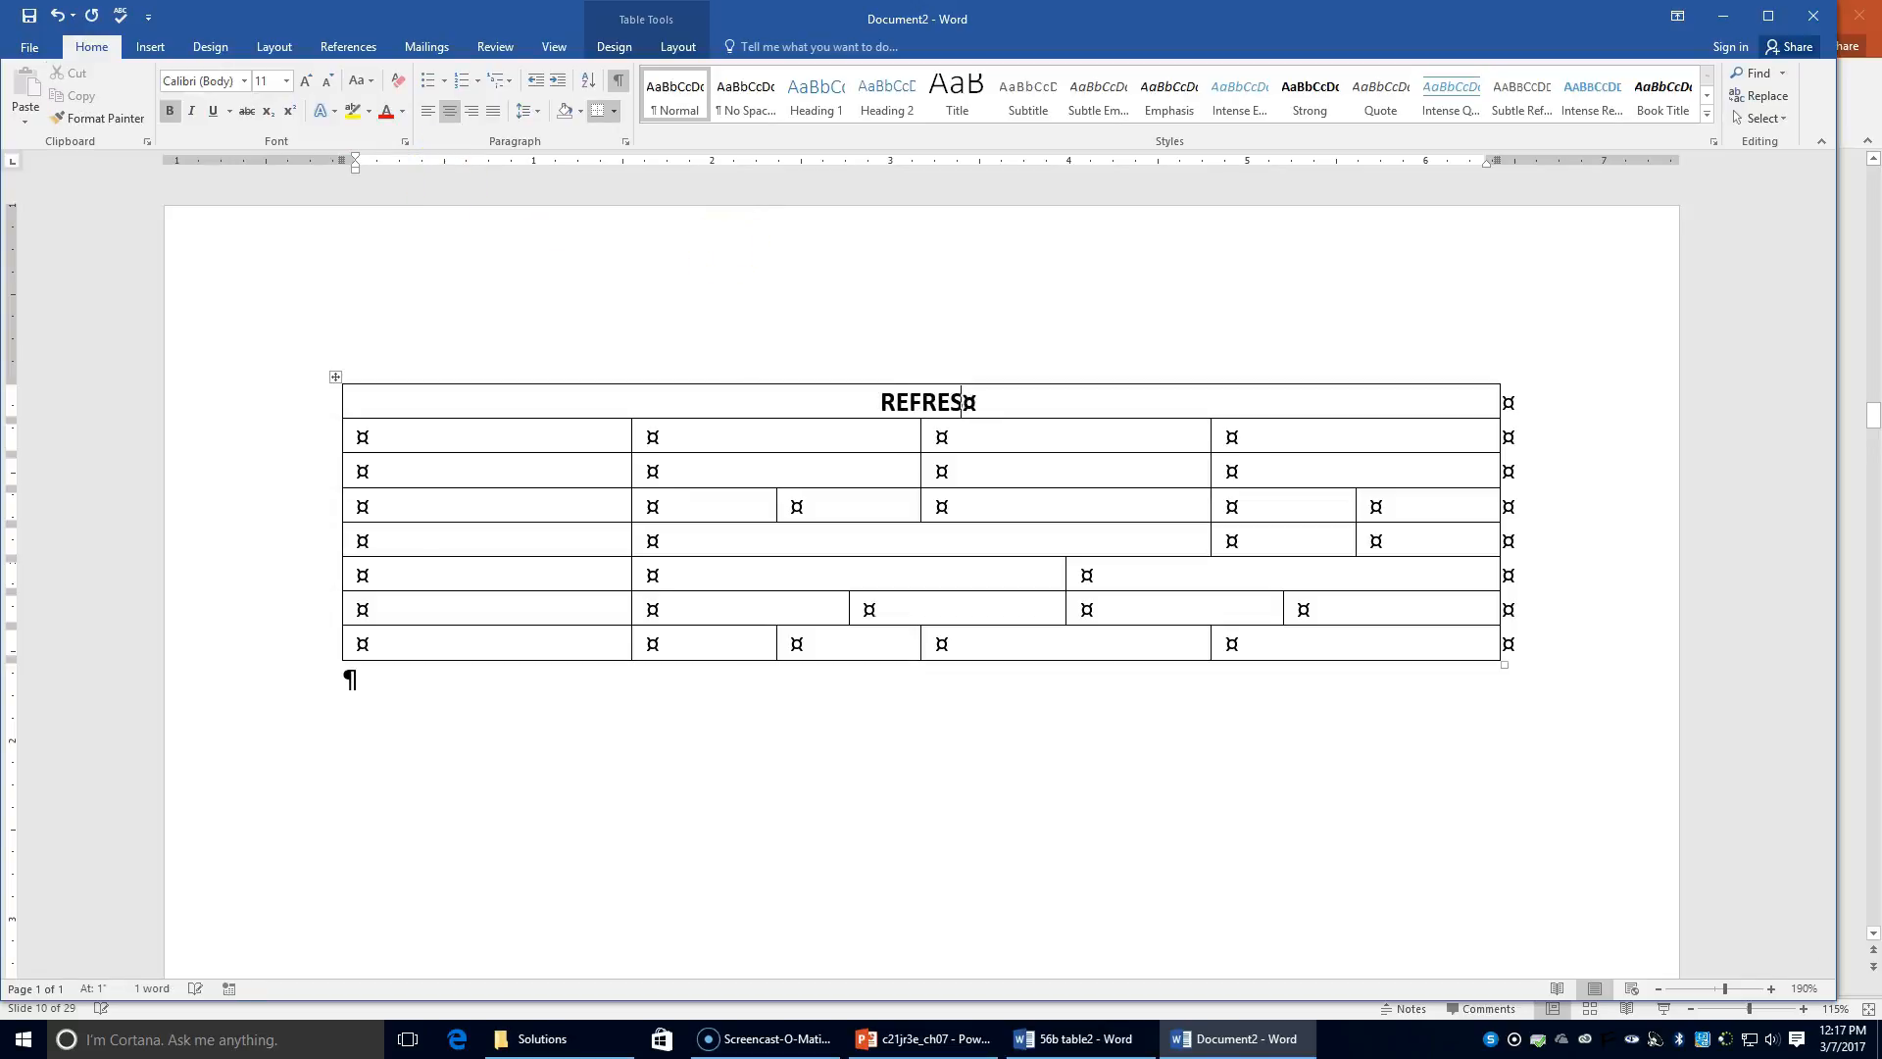
pyautogui.write('HMENT ST')
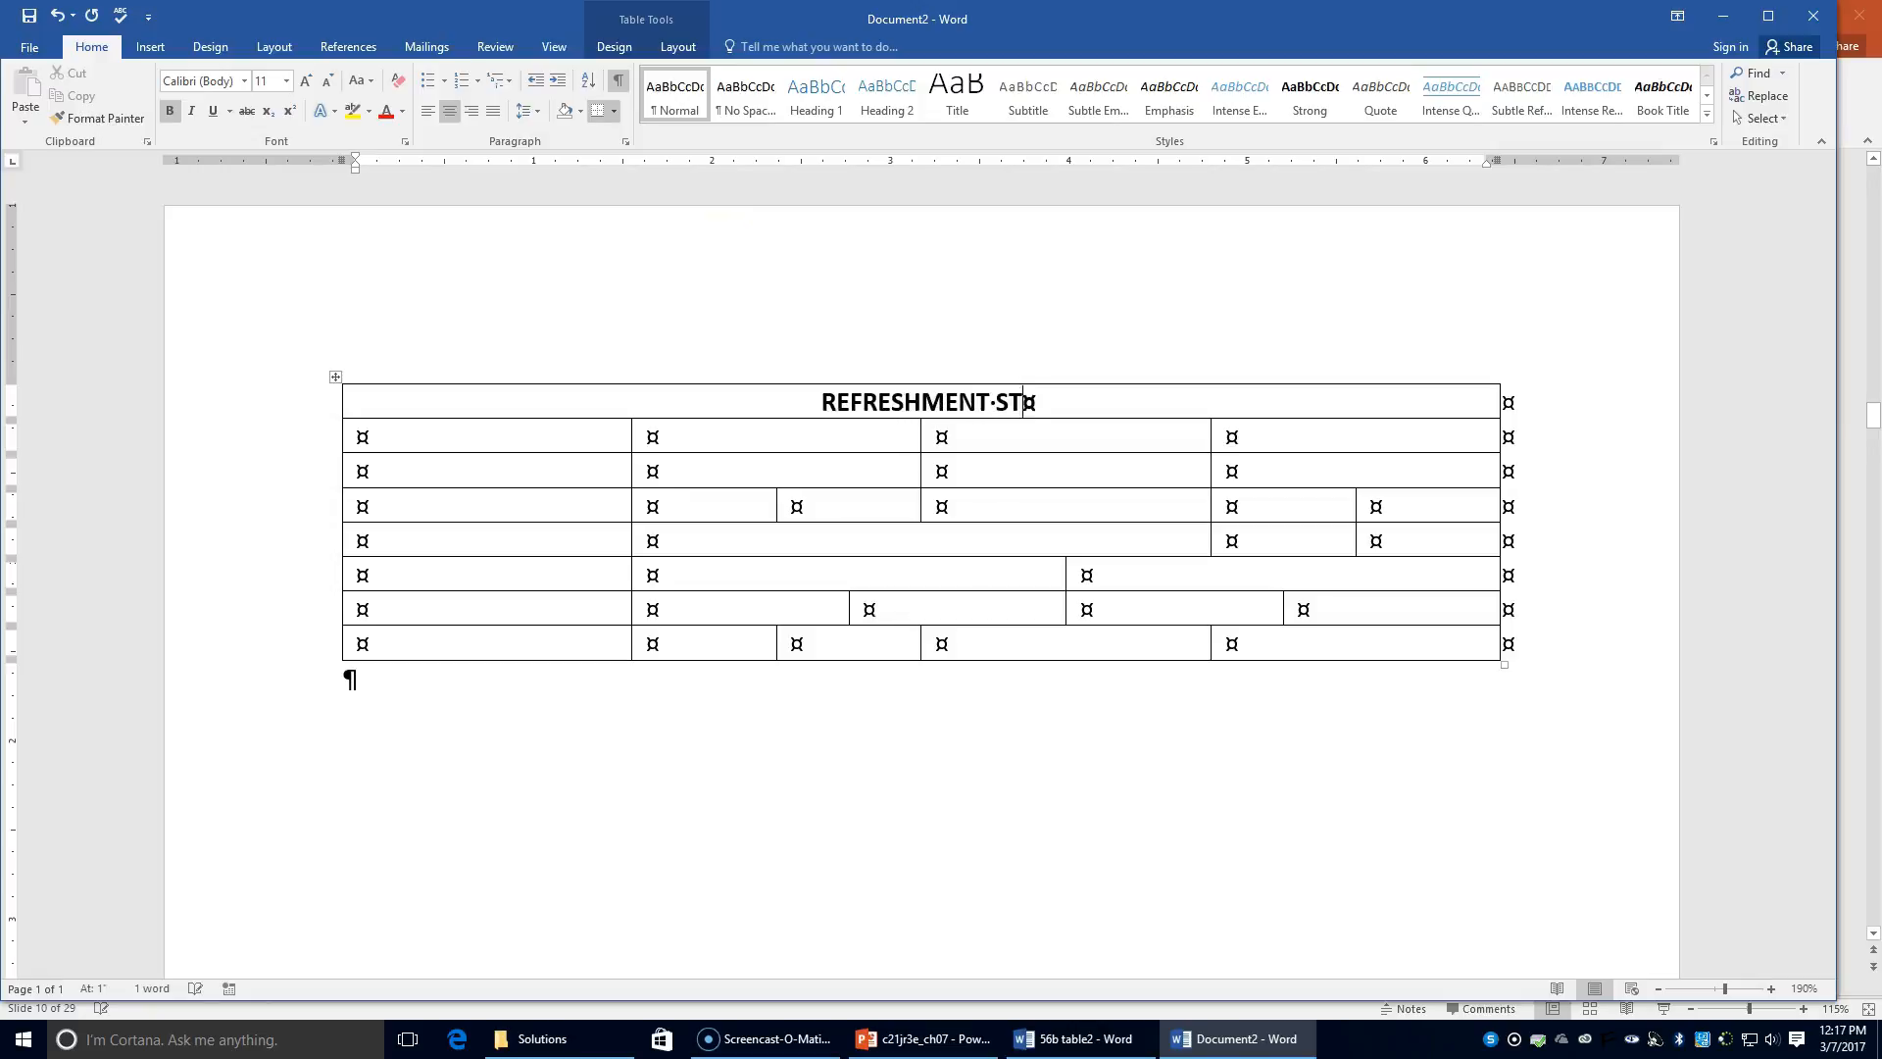
pyautogui.write('AND STAFFING')
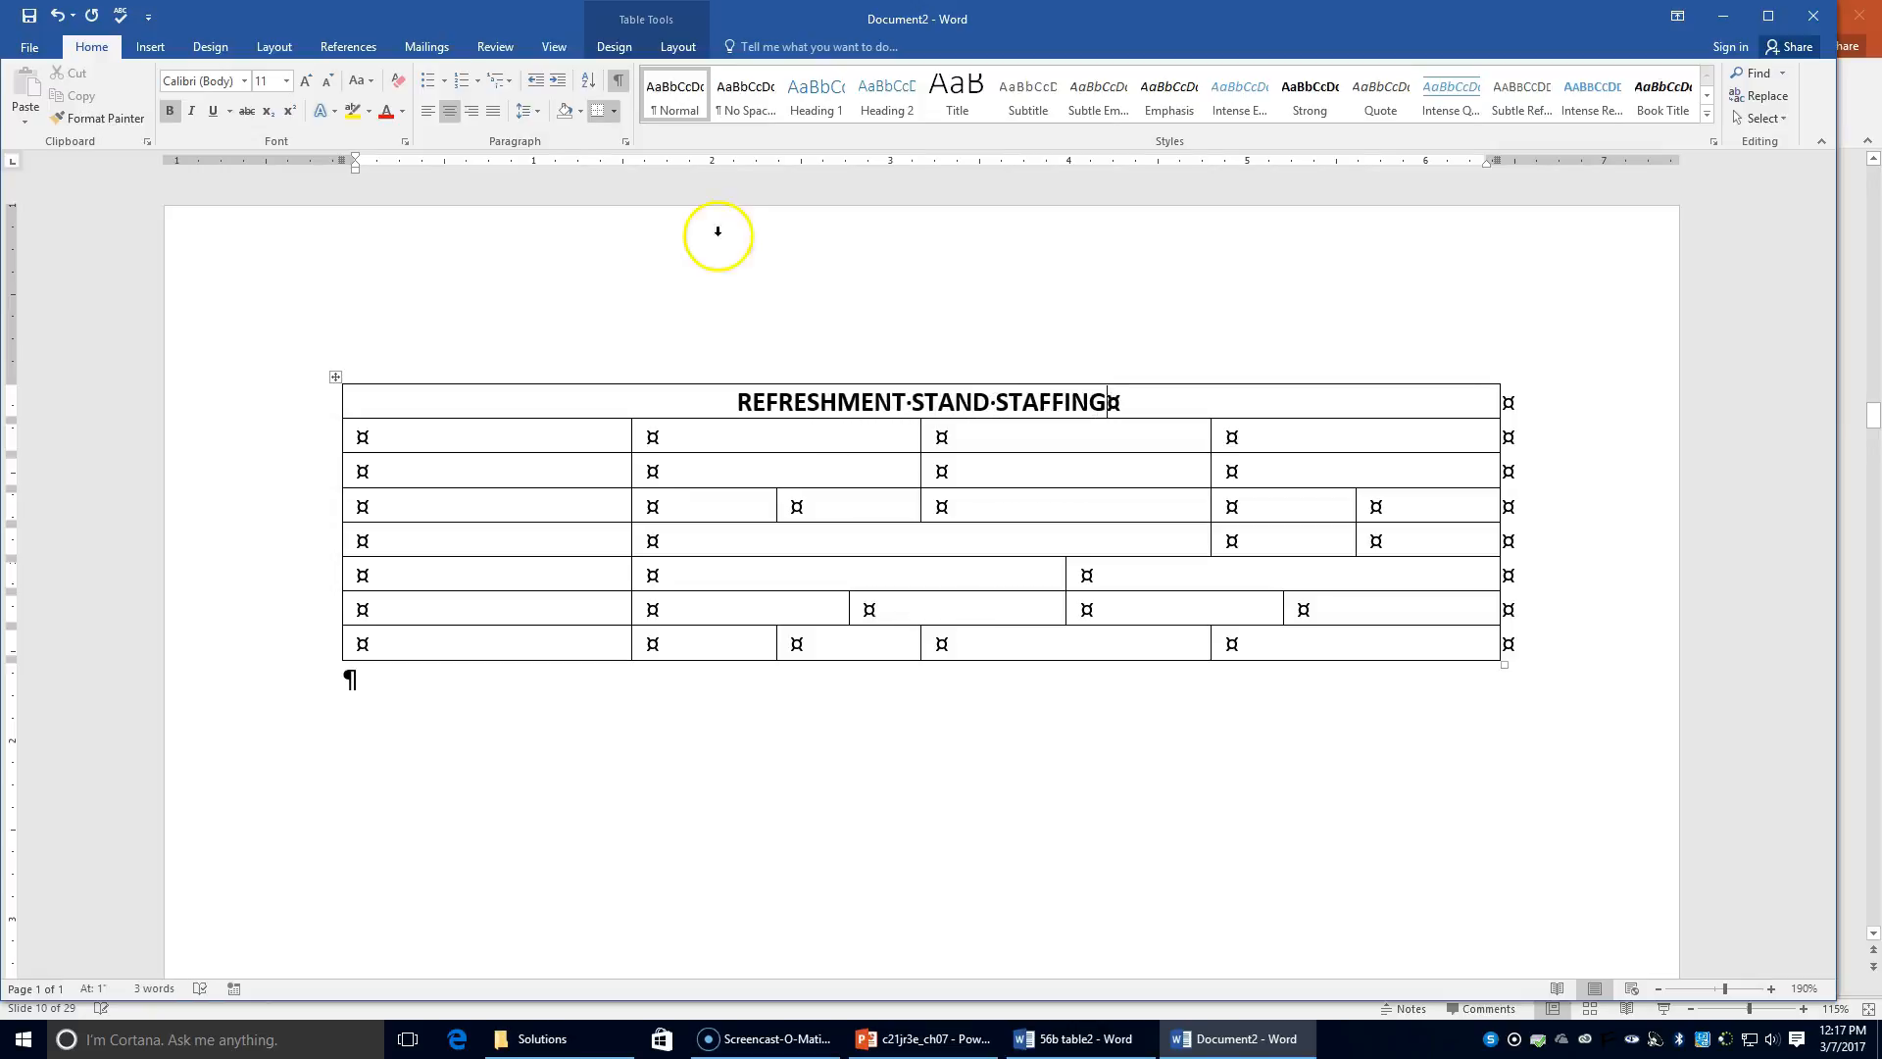
# Step: Insert a blank row below row 2 and make row 2 bold
pyautogui.click(360, 437)
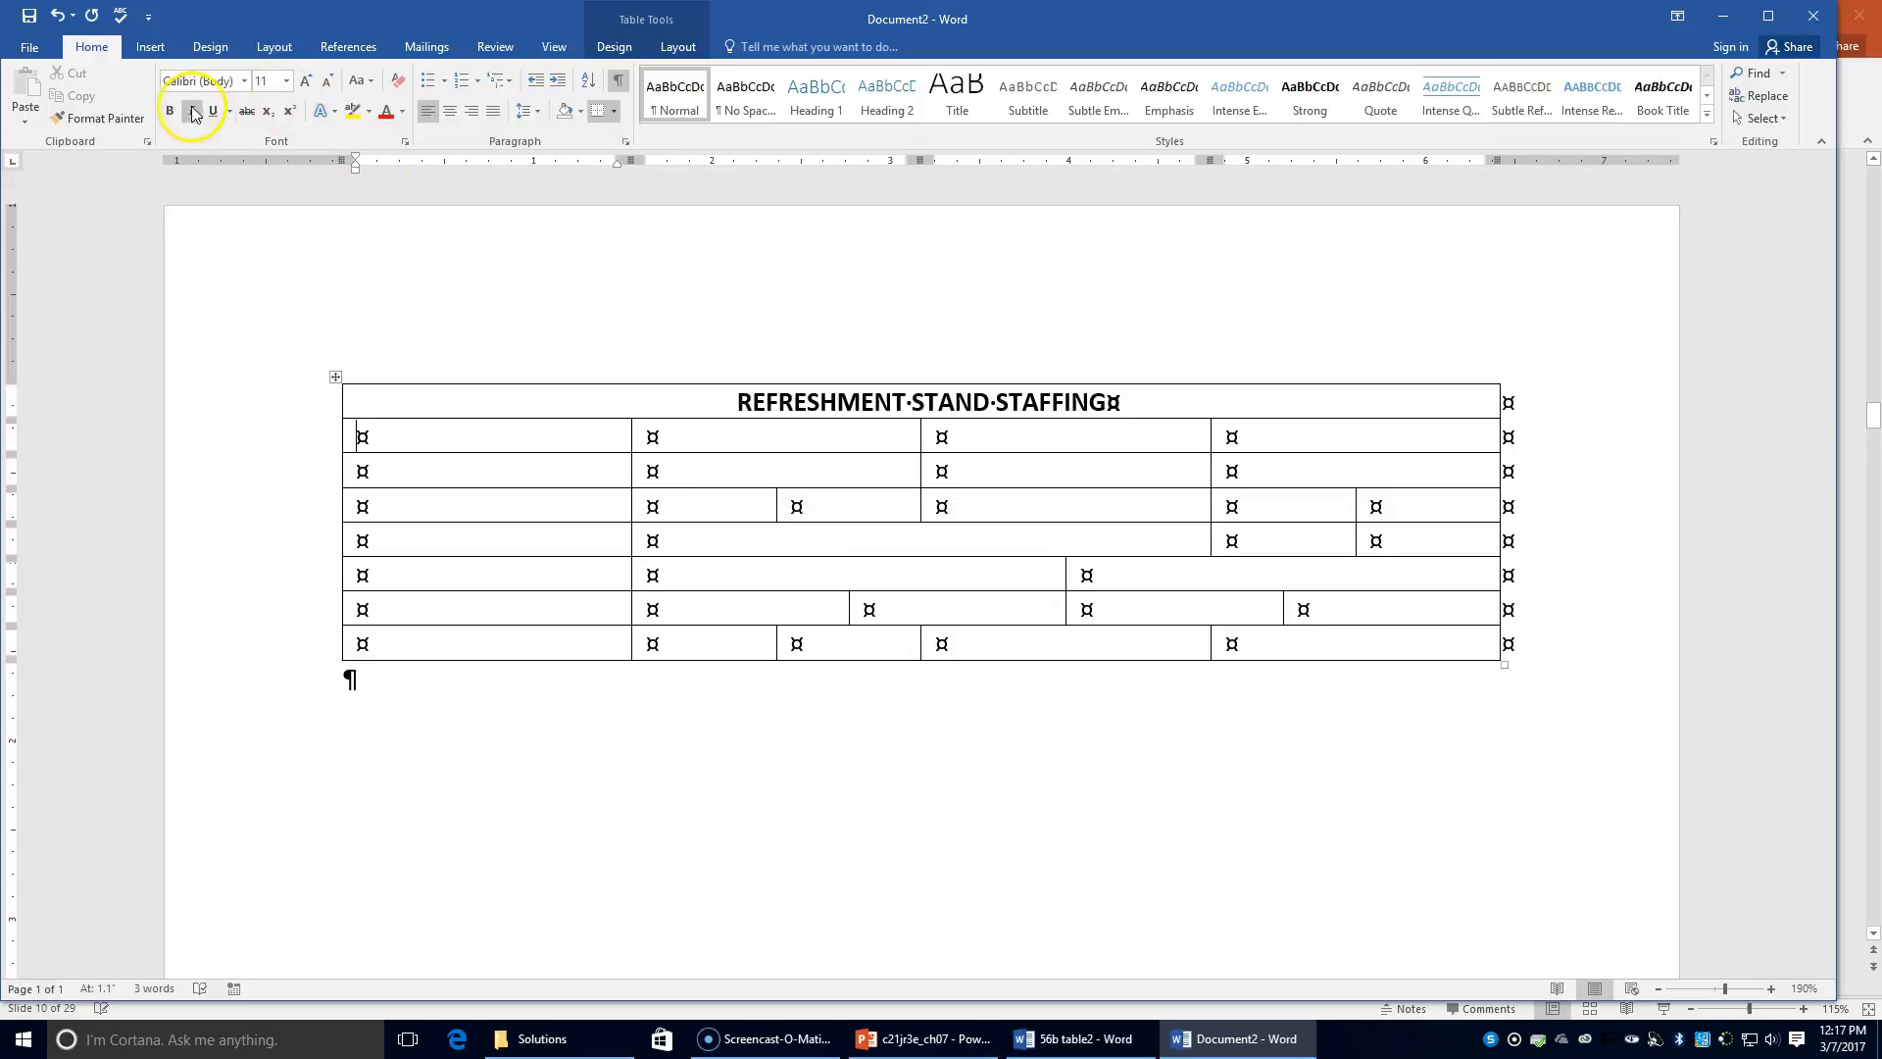
pyautogui.click(332, 449)
pyautogui.click(334, 432)
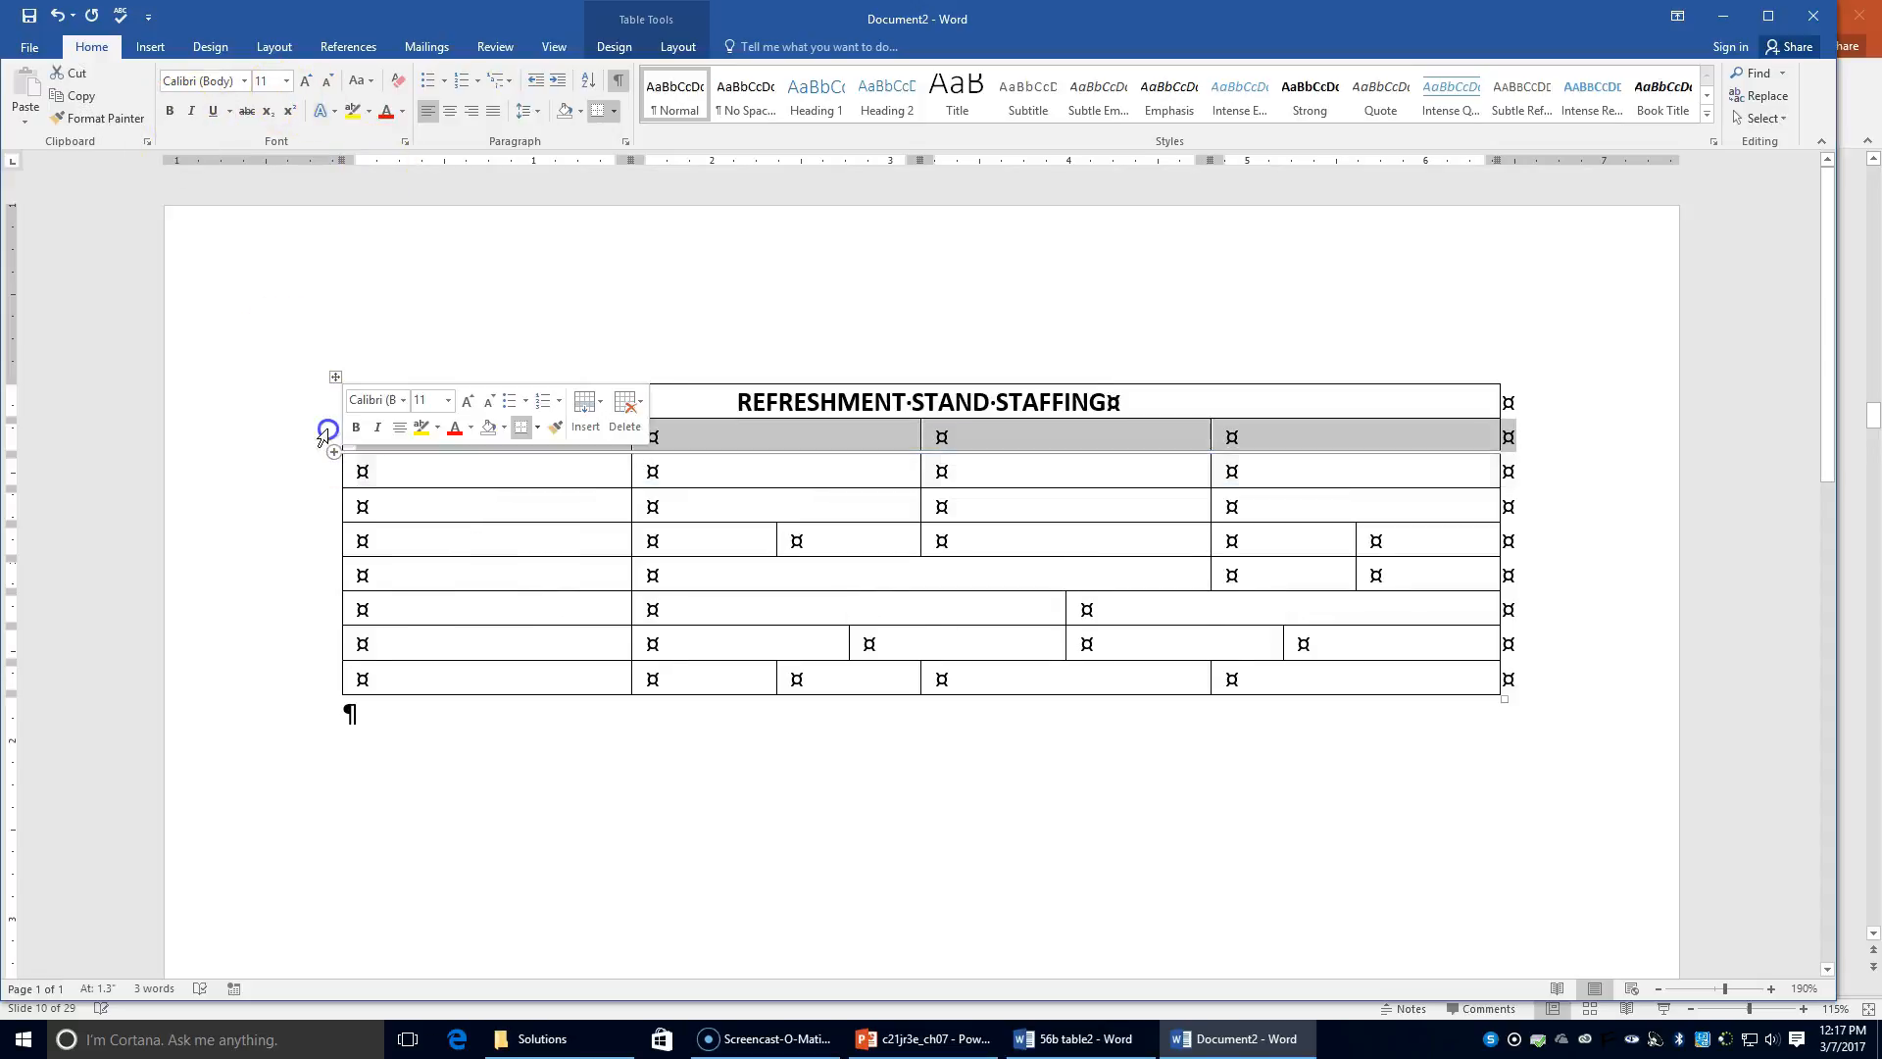
pyautogui.click(174, 112)
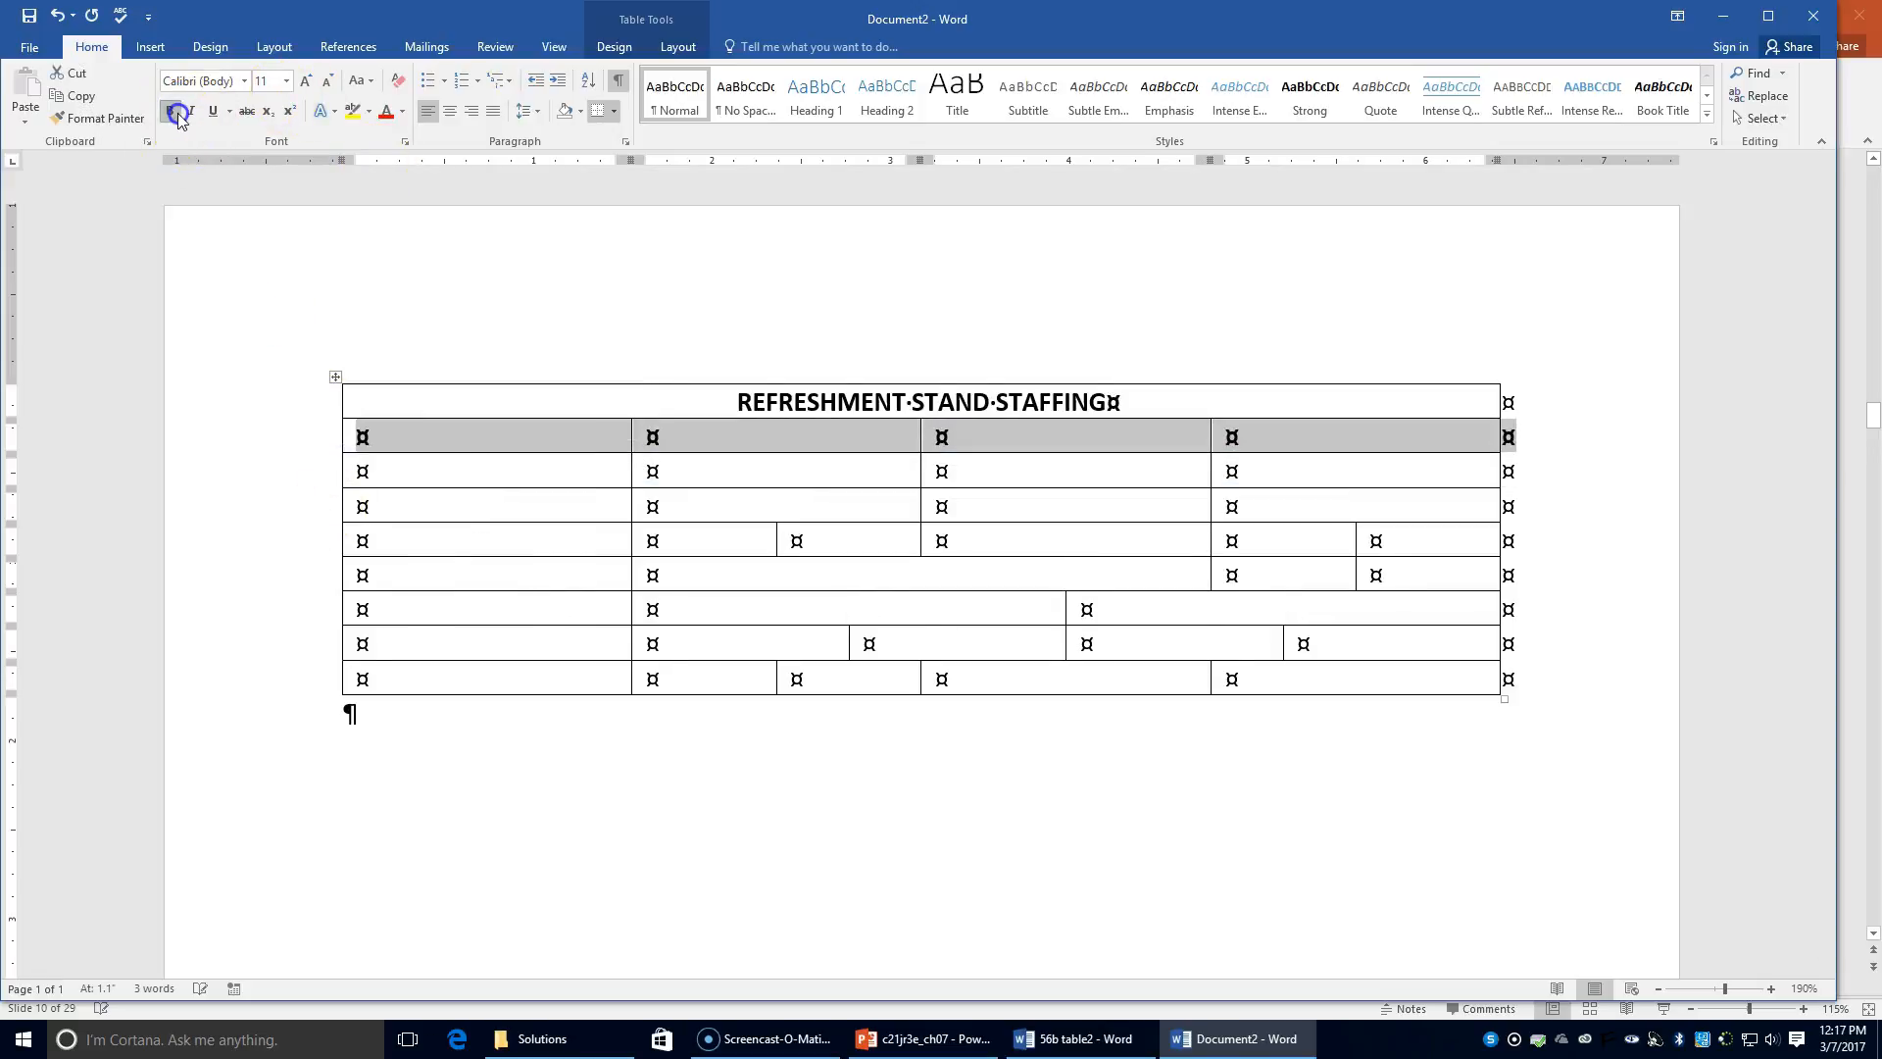
pyautogui.click(356, 432)
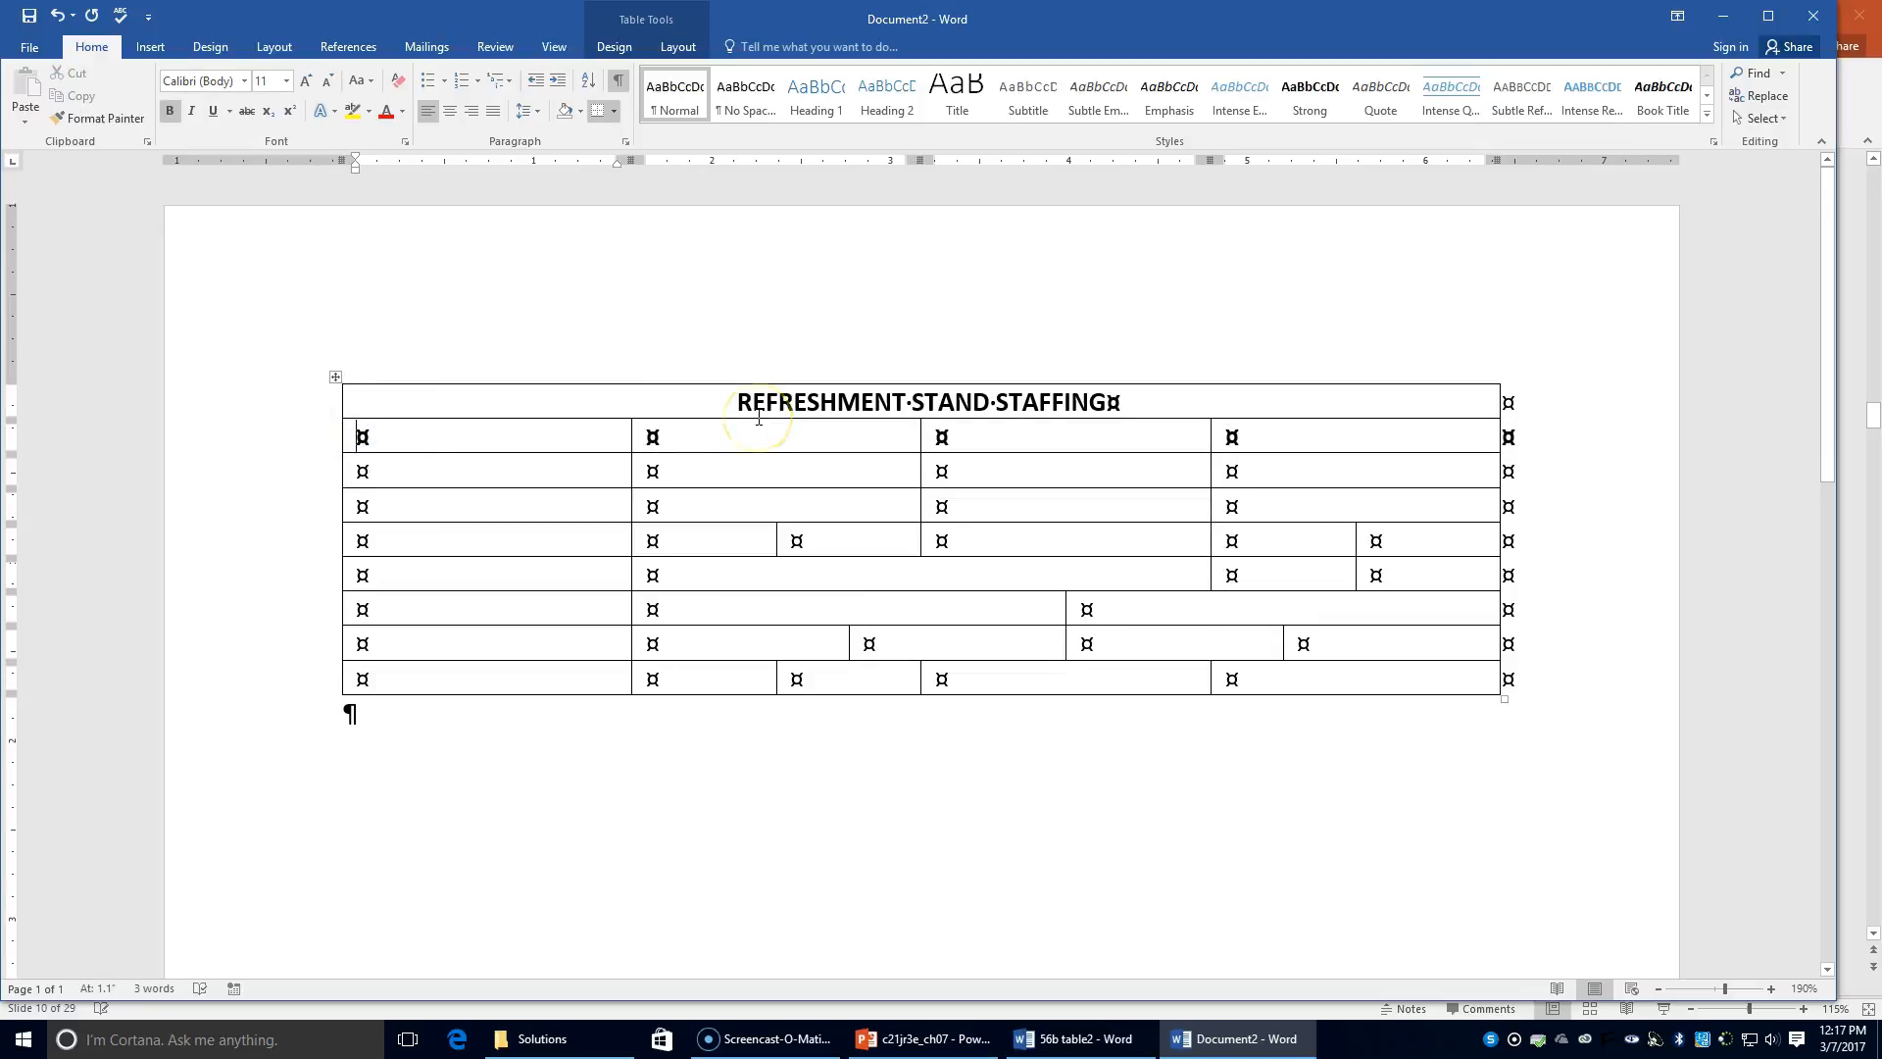
# Step: Type Saturday, 8 a.m.-10 a.m., 10 a.m.-11 a.m. and 11 a.m.-1 p.m. across the row below the title
pyautogui.write('St')
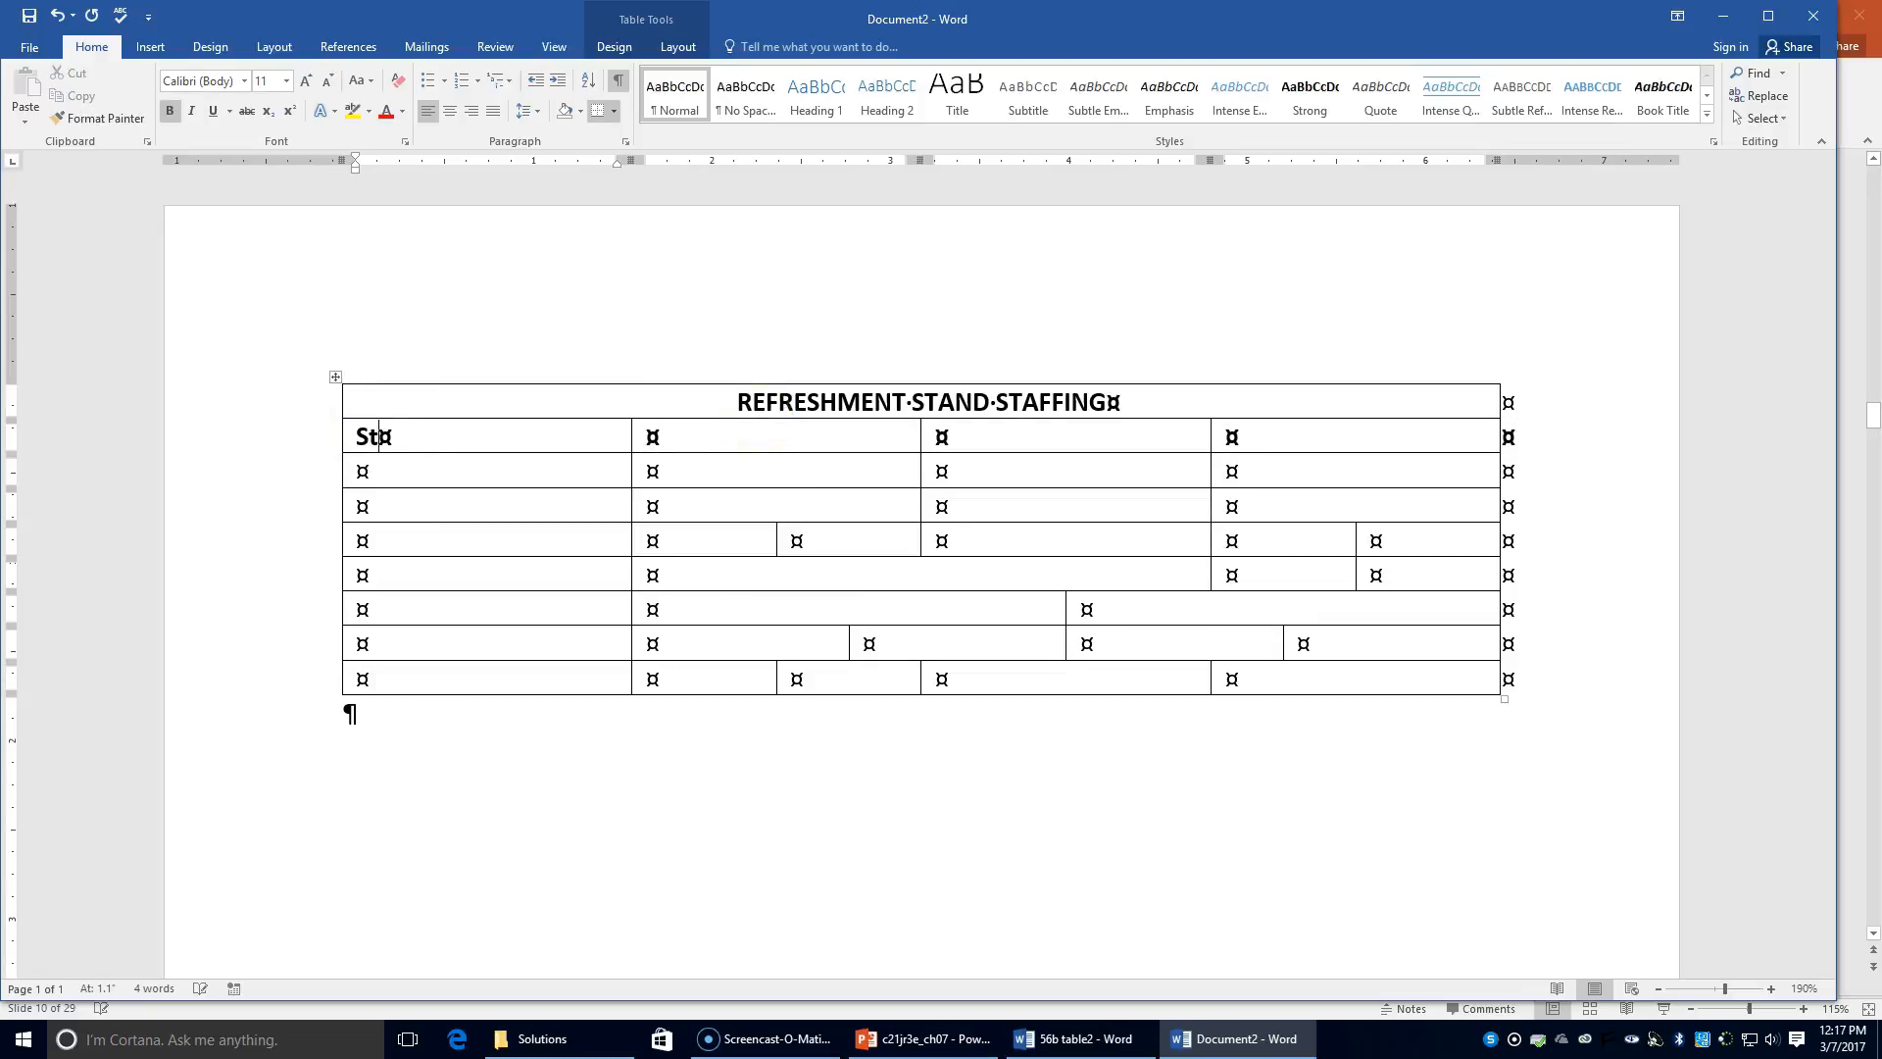
pyautogui.press('BackSpace')
pyautogui.write('aturday')
pyautogui.press('Tab')
pyautogui.write('8 a.m')
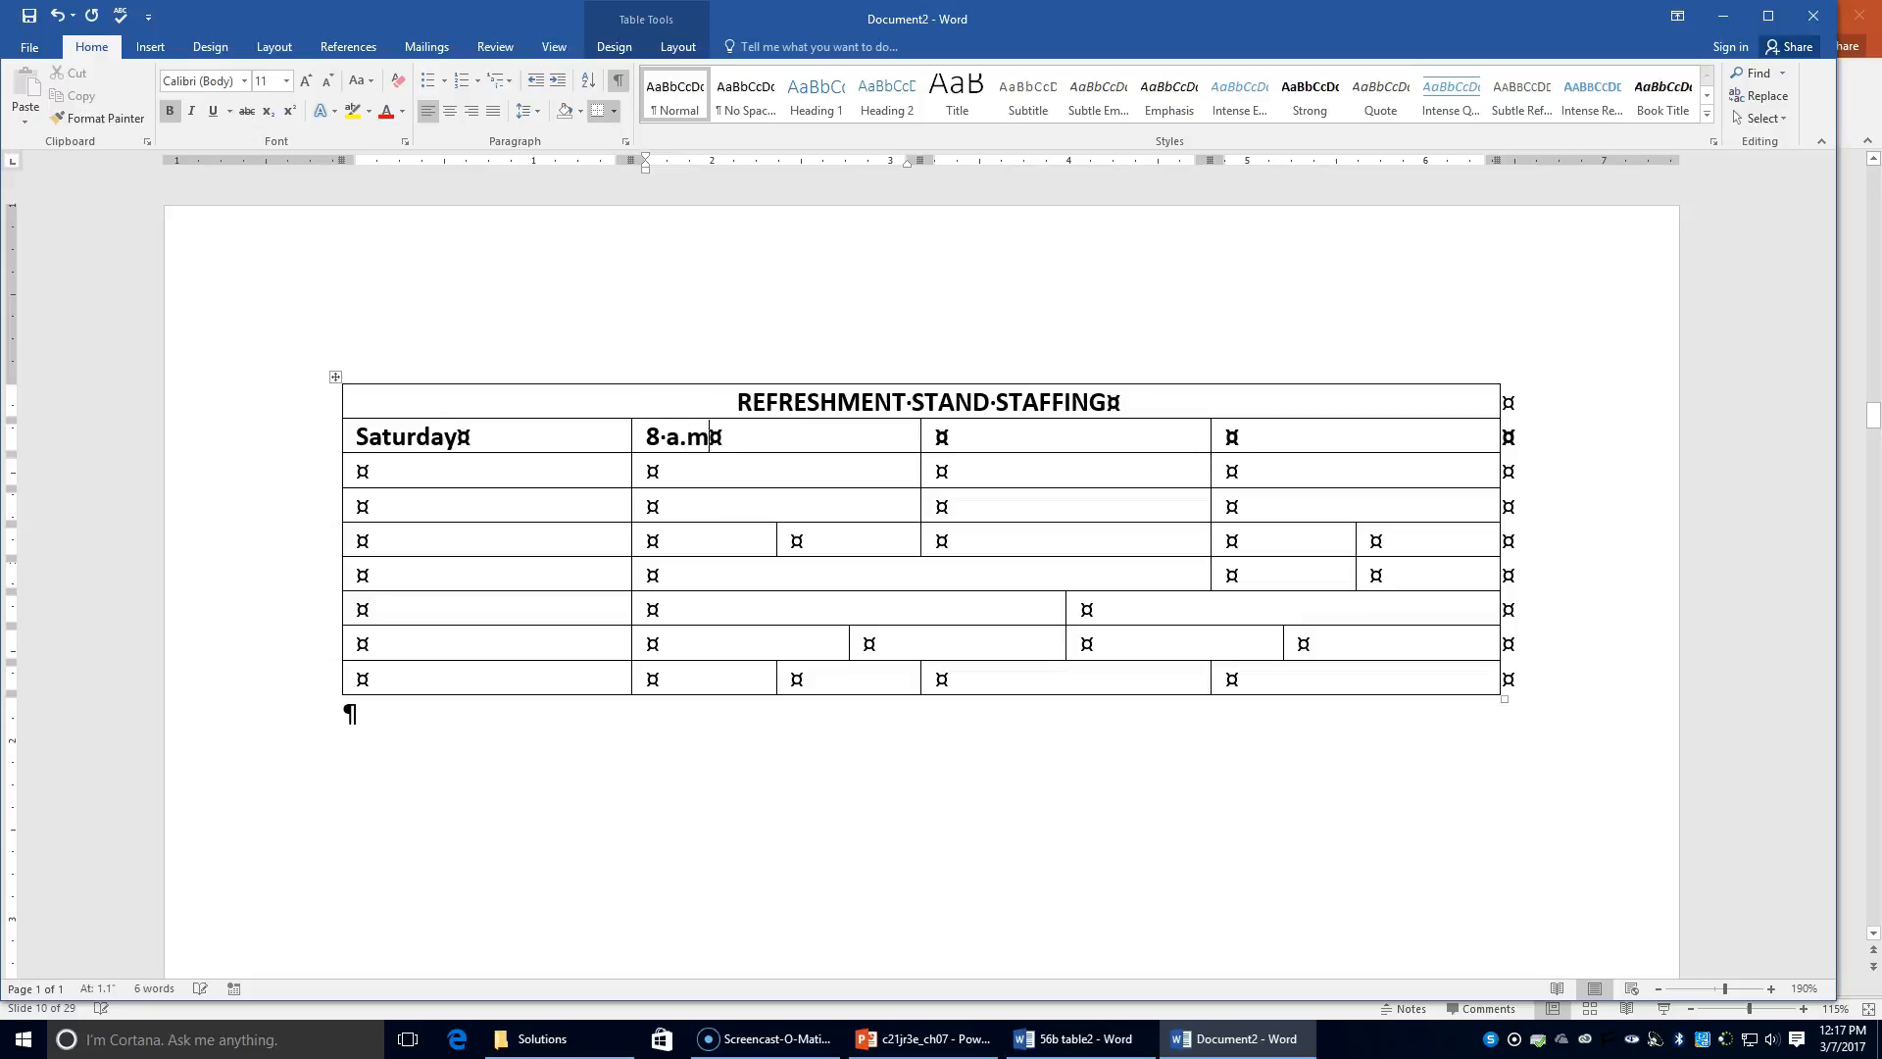
pyautogui.write('. -10 a.m.')
pyautogui.press('Tab')
pyautogui.write('10 a')
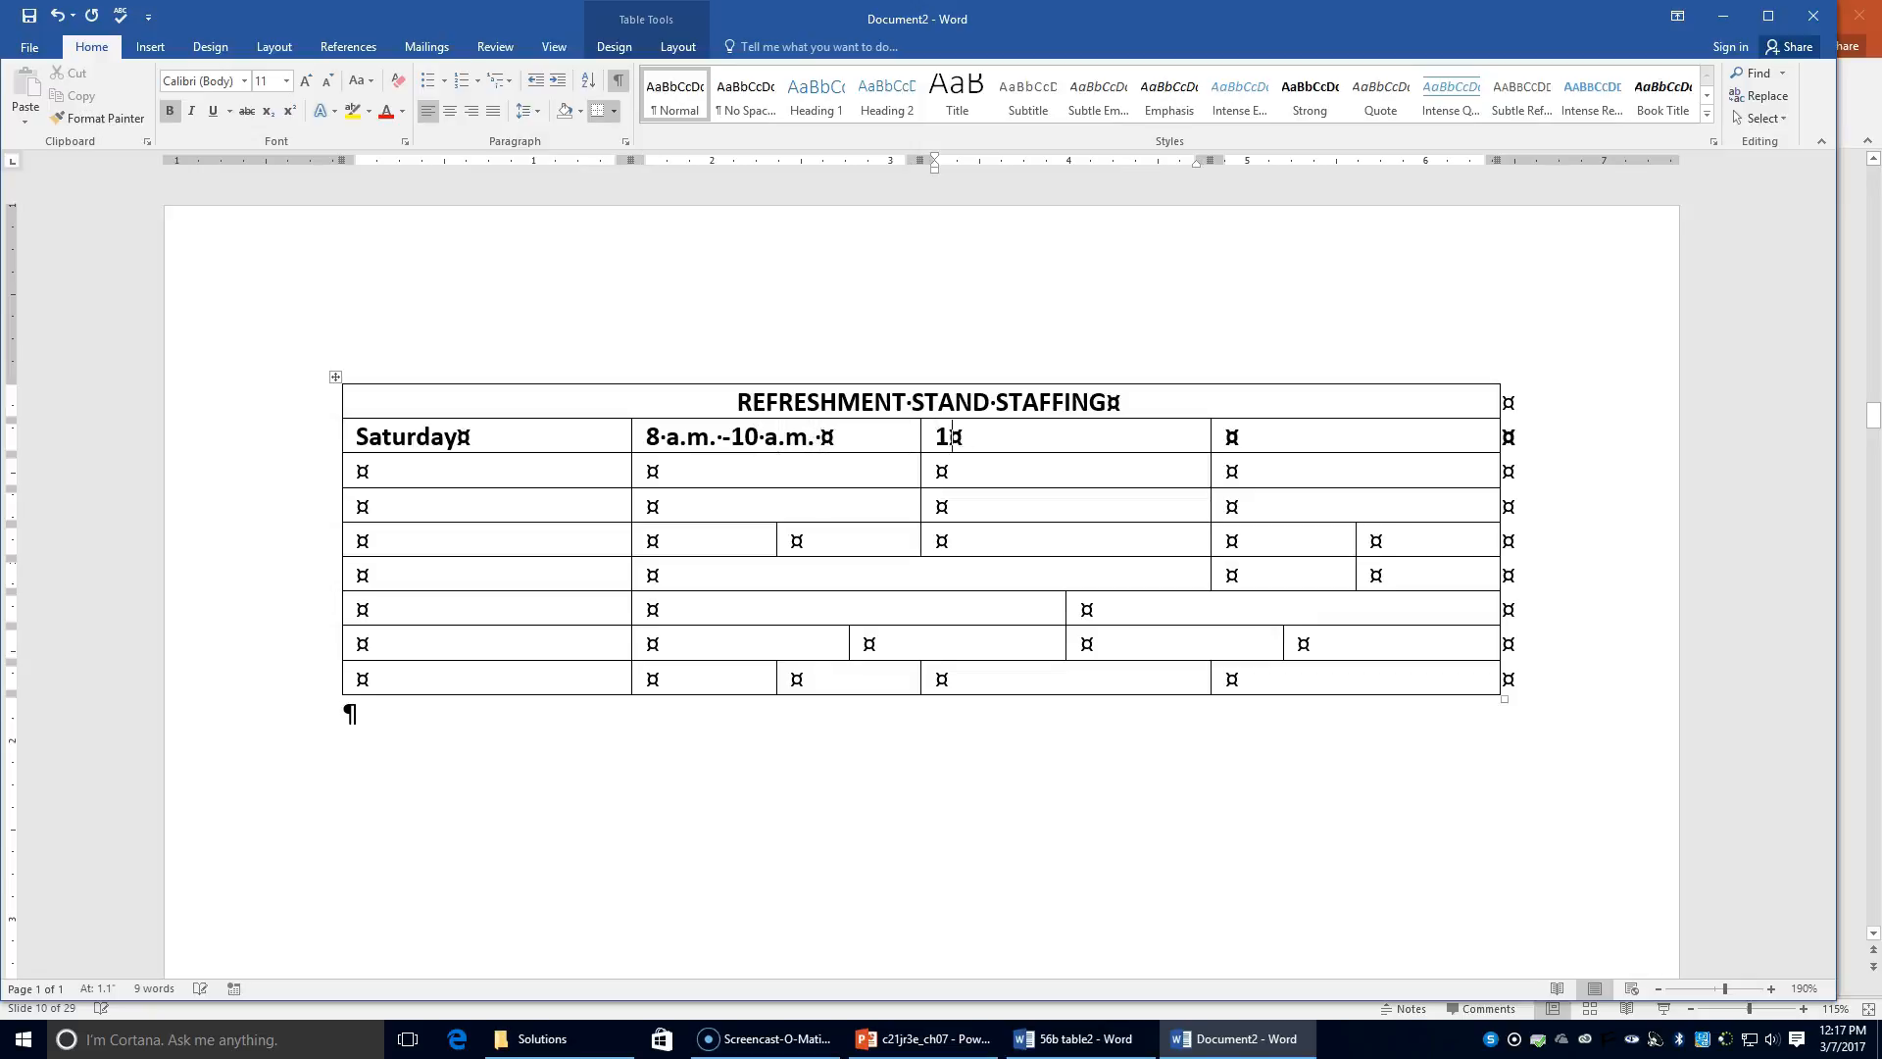
pyautogui.write('.m')
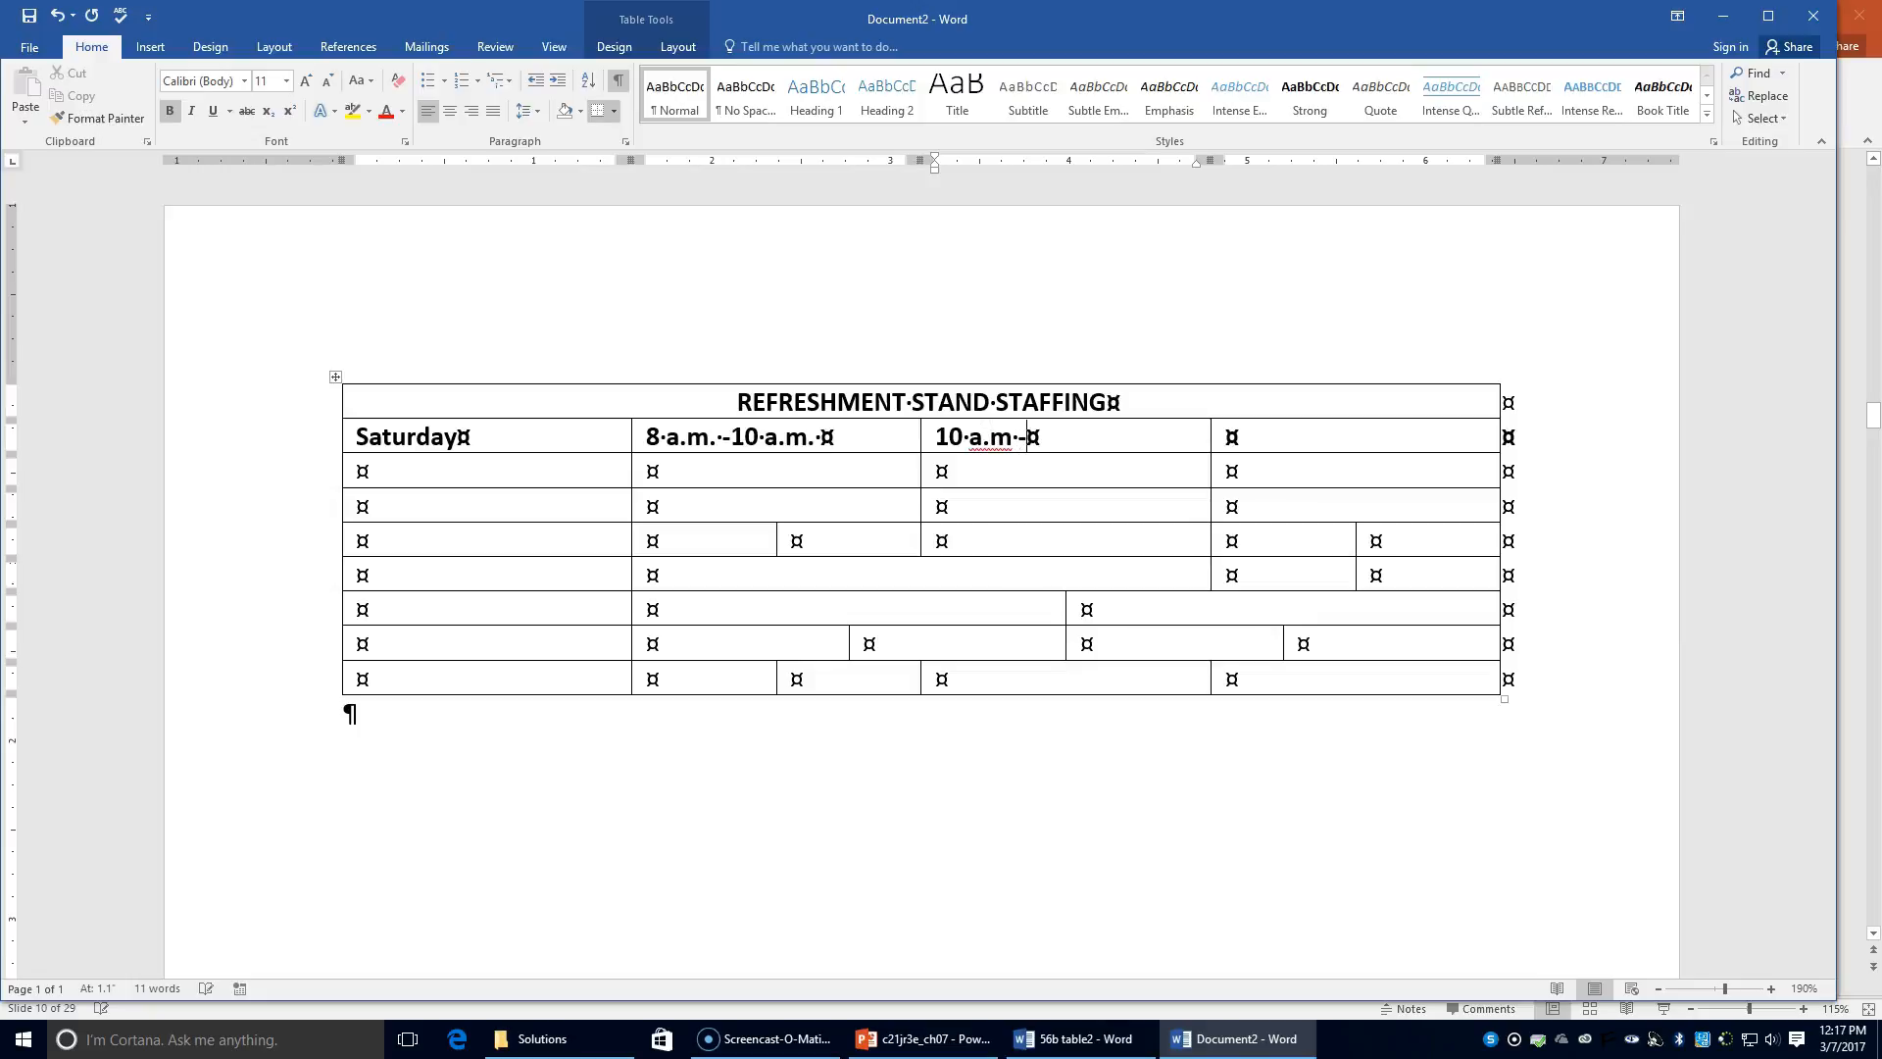
pyautogui.write('. -11 a.m.')
pyautogui.press('Tab')
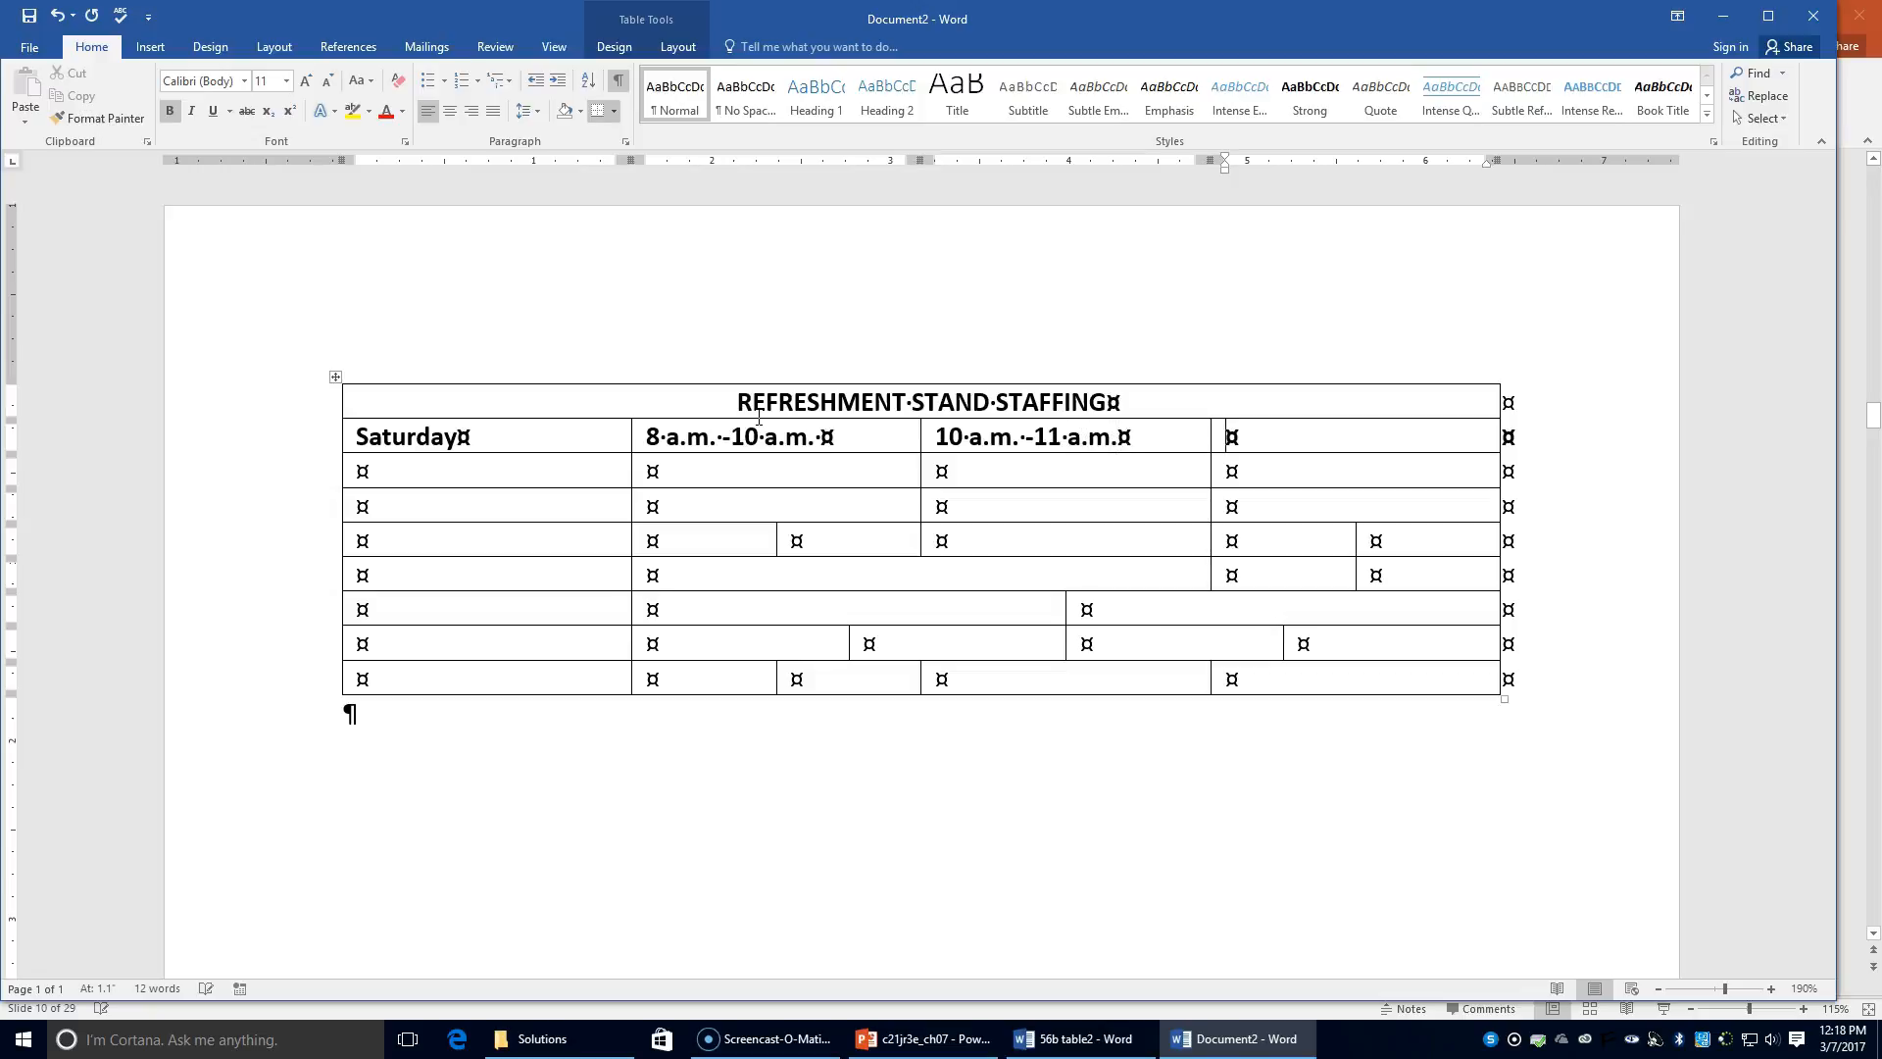
pyautogui.write('11 a/')
pyautogui.press('BackSpace')
pyautogui.write('.m')
pyautogui.write('.')
pyautogui.write(' -')
pyautogui.write('1 [')
pyautogui.write('p.')
pyautogui.write('m.')
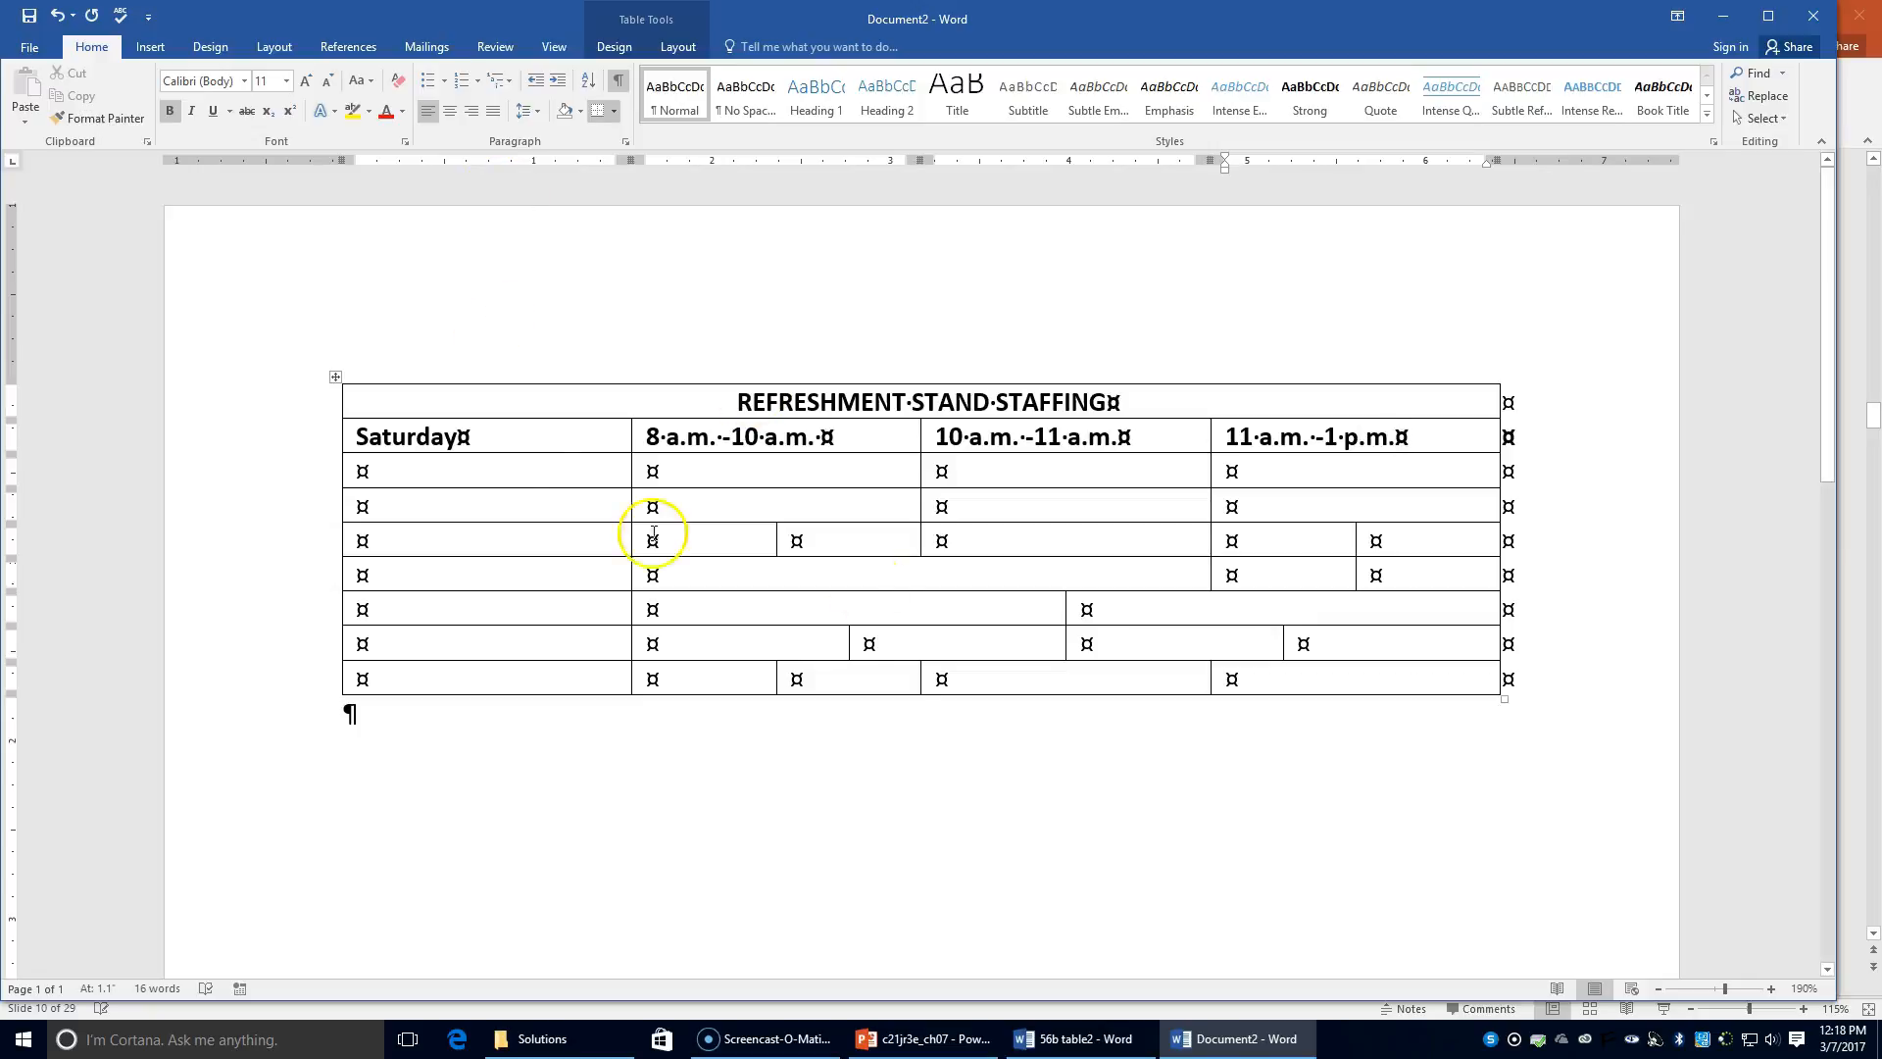
pyautogui.moveTo(650, 436); pyautogui.dragTo(1336, 433)
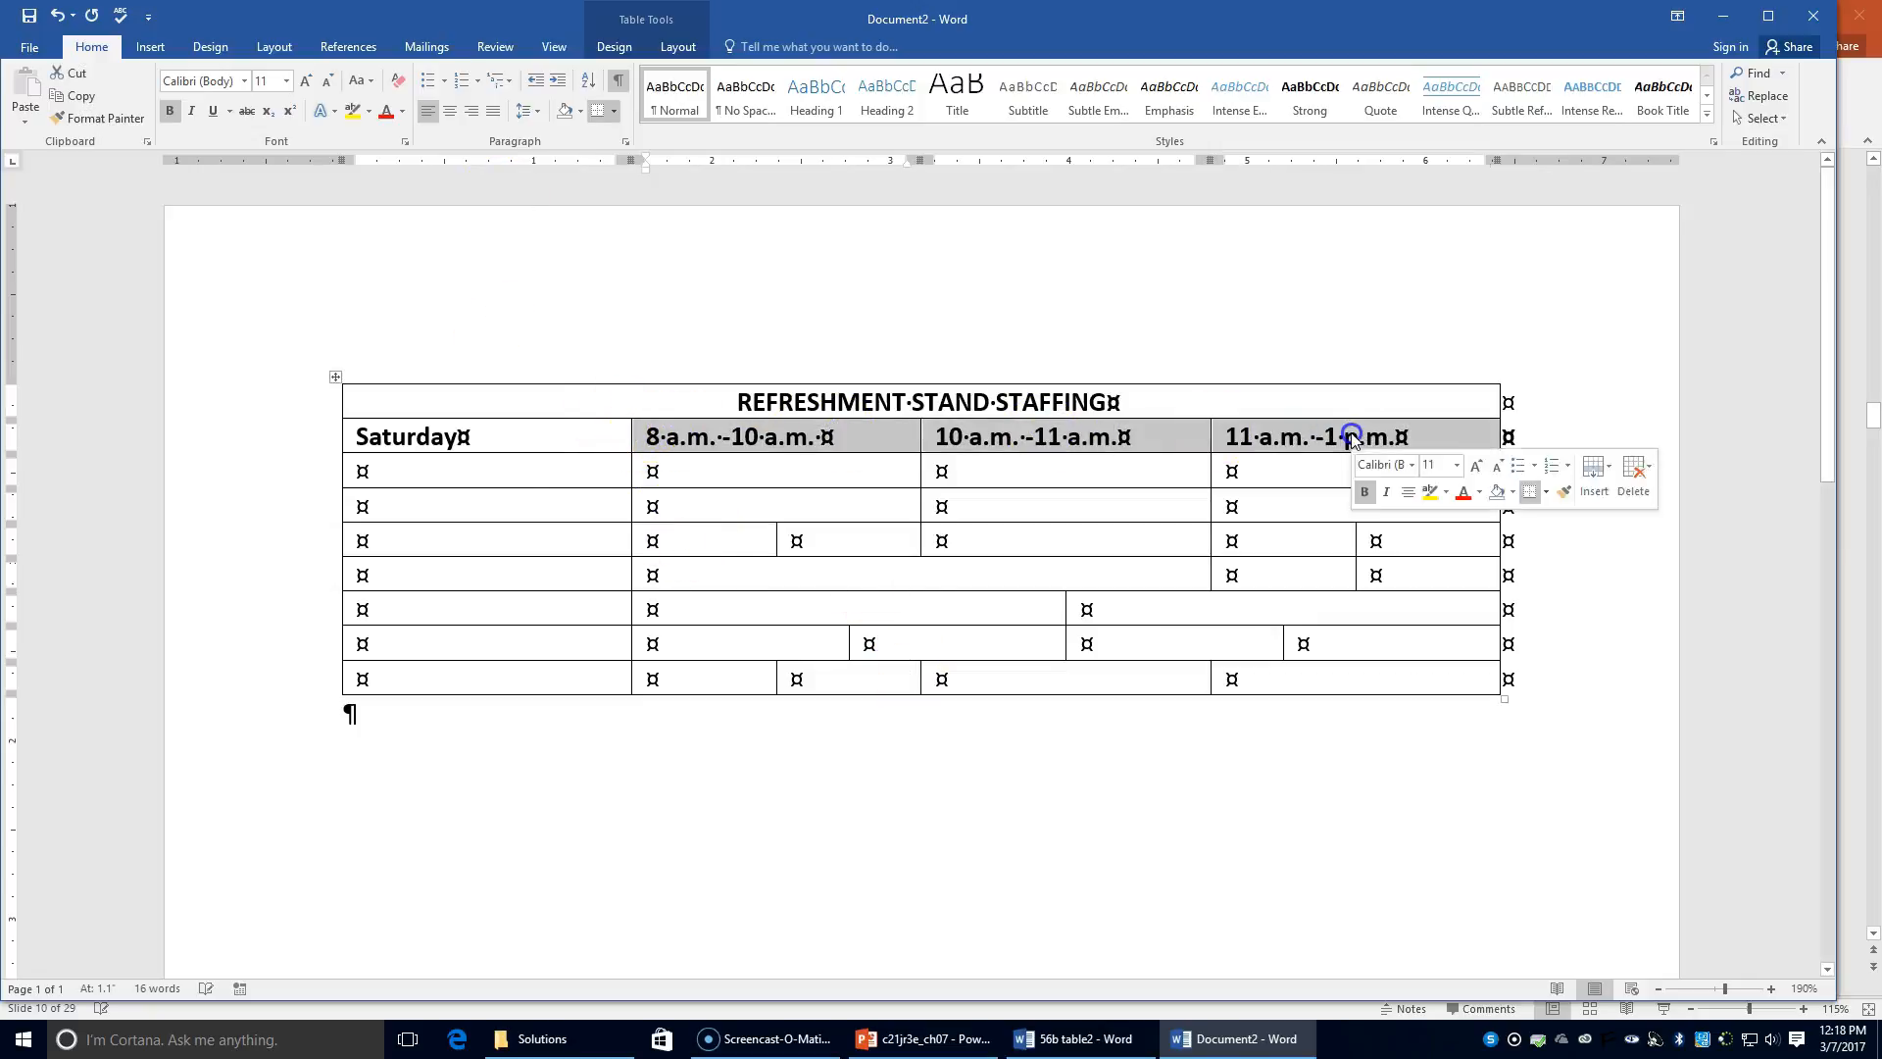
# Step: Centre the time headings and enter September 5, not bold, below Saturday
pyautogui.click(449, 111)
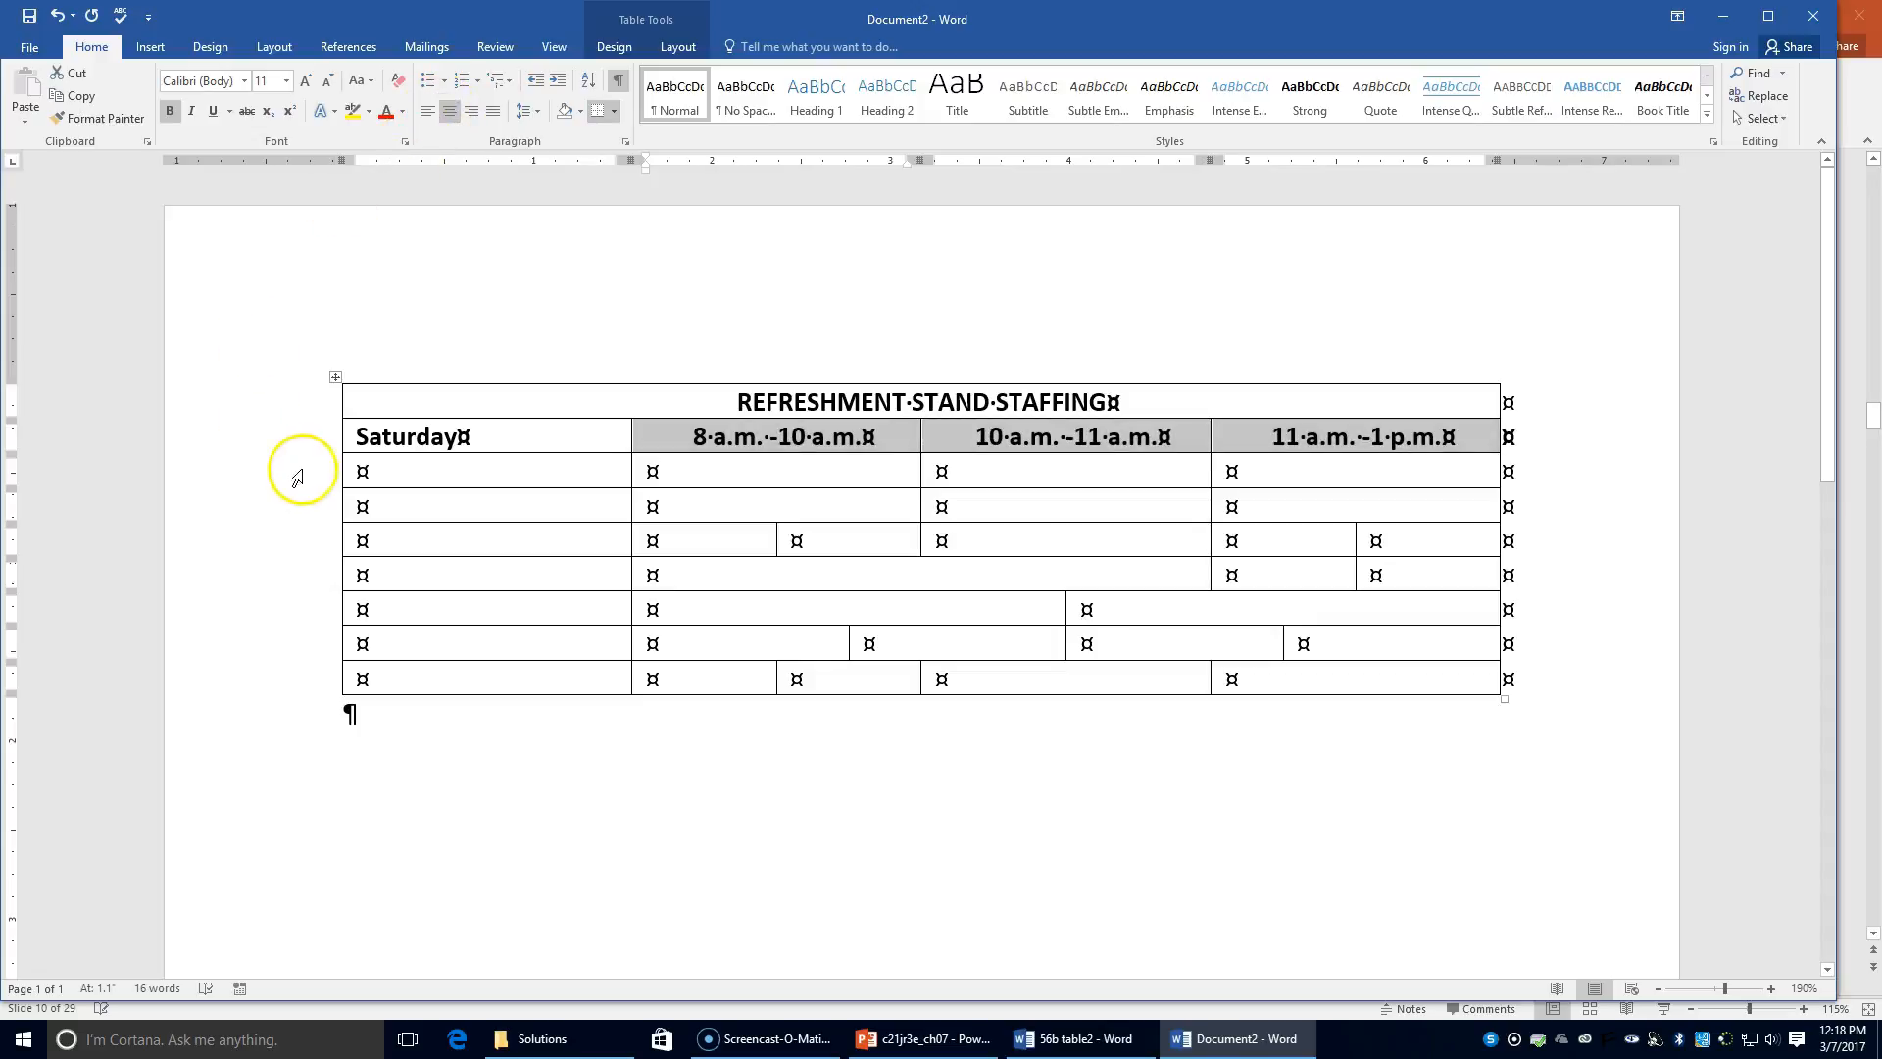
pyautogui.click(365, 475)
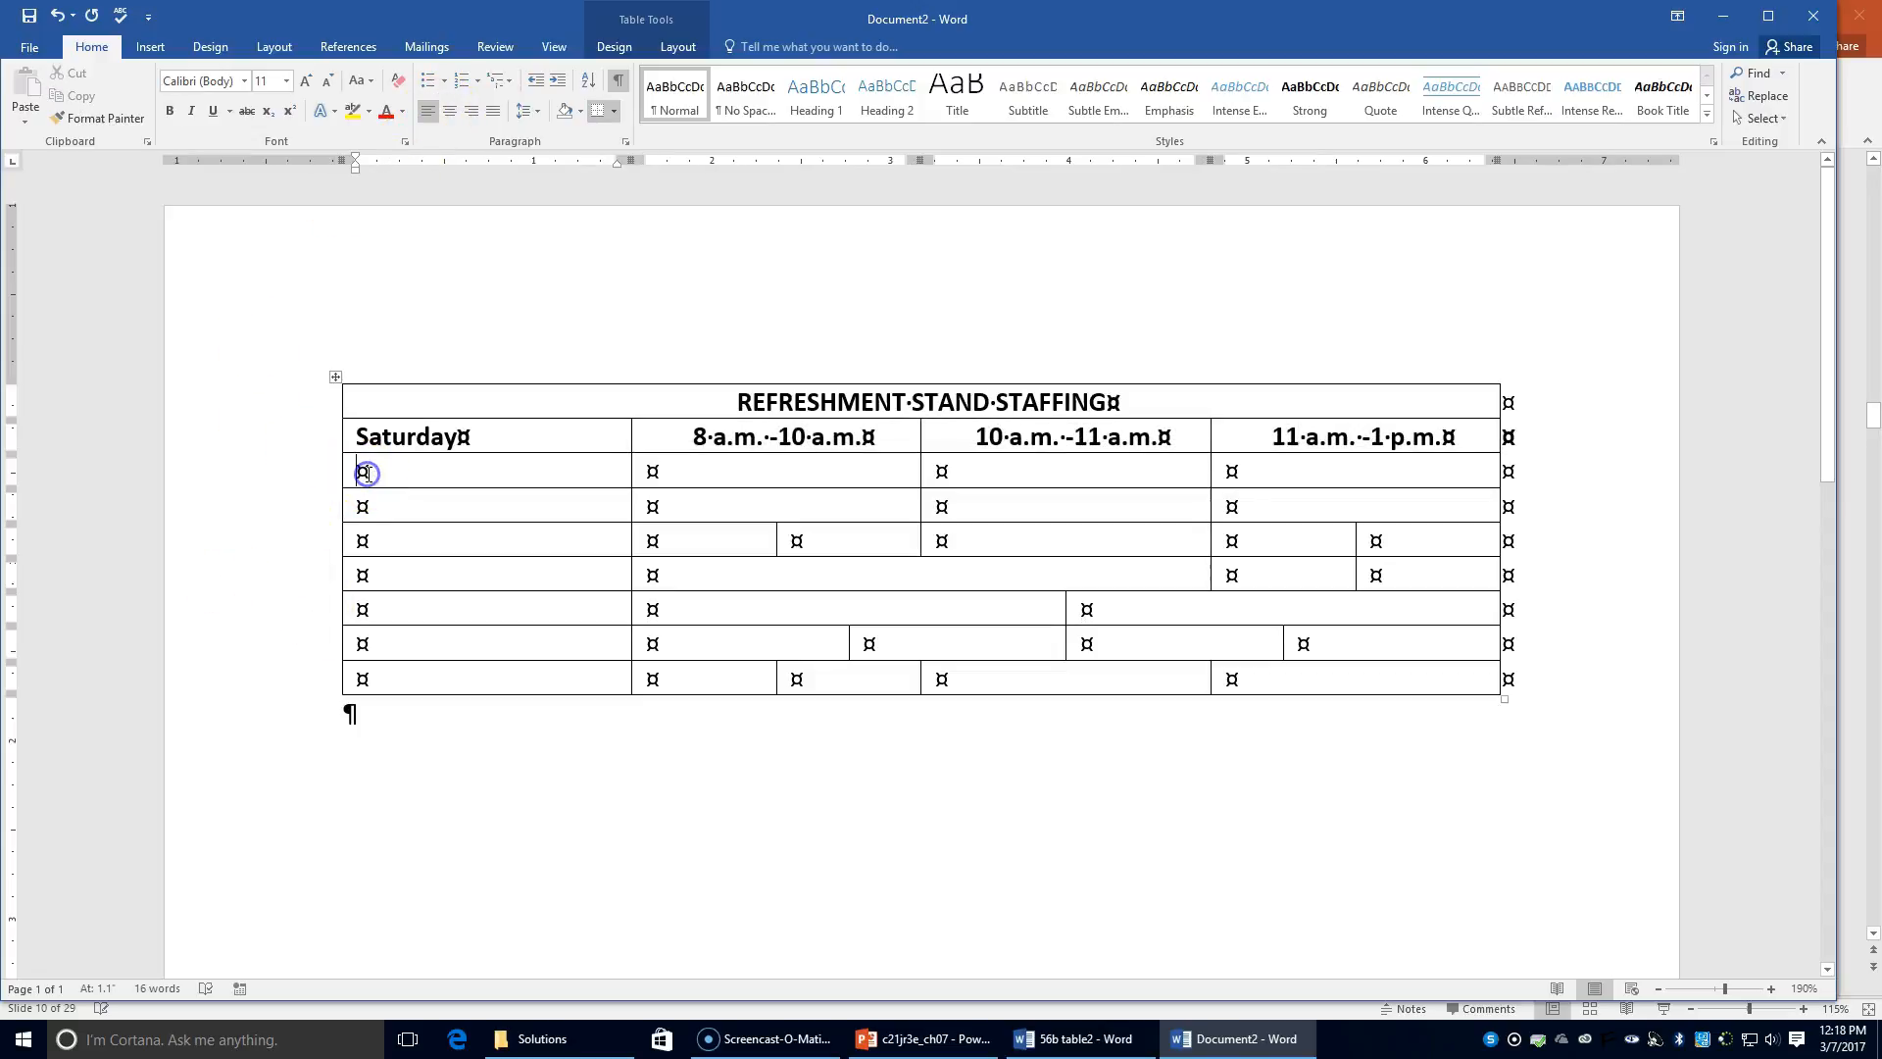
pyautogui.click(168, 111)
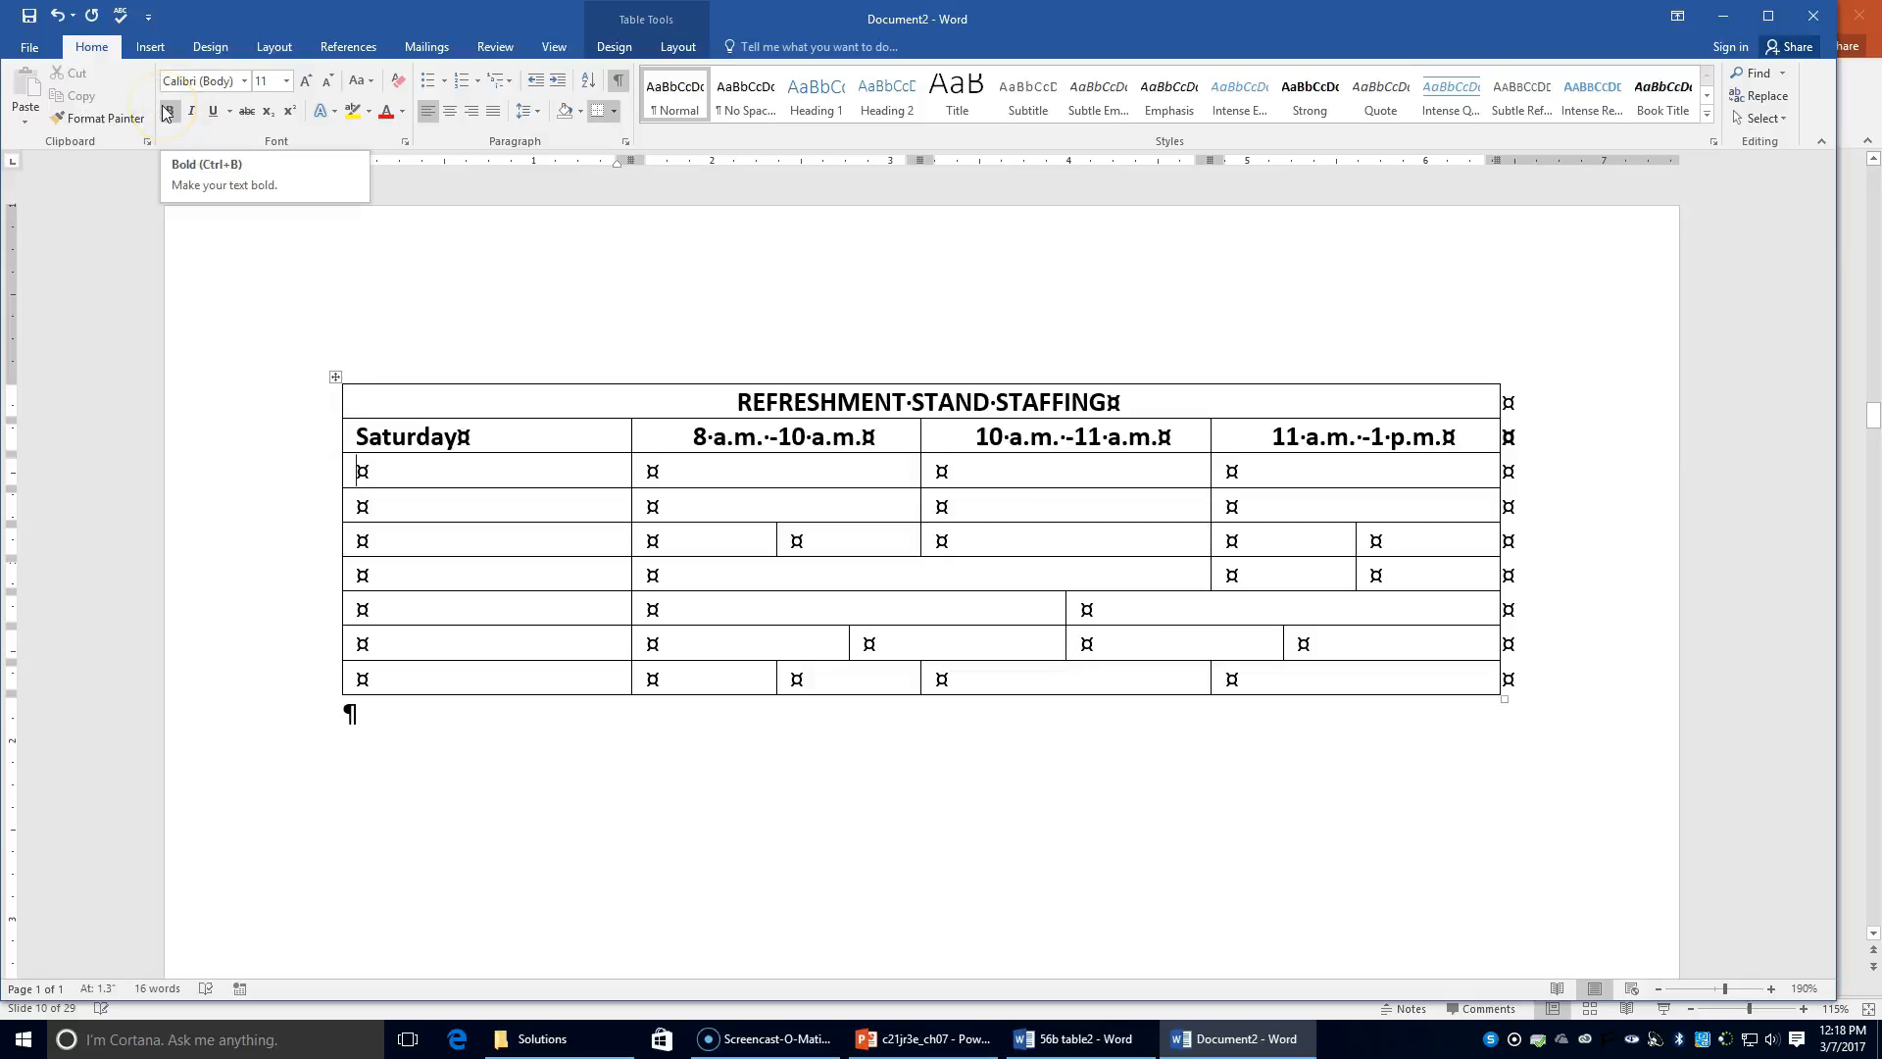
pyautogui.click(366, 308)
pyautogui.write('September 5')
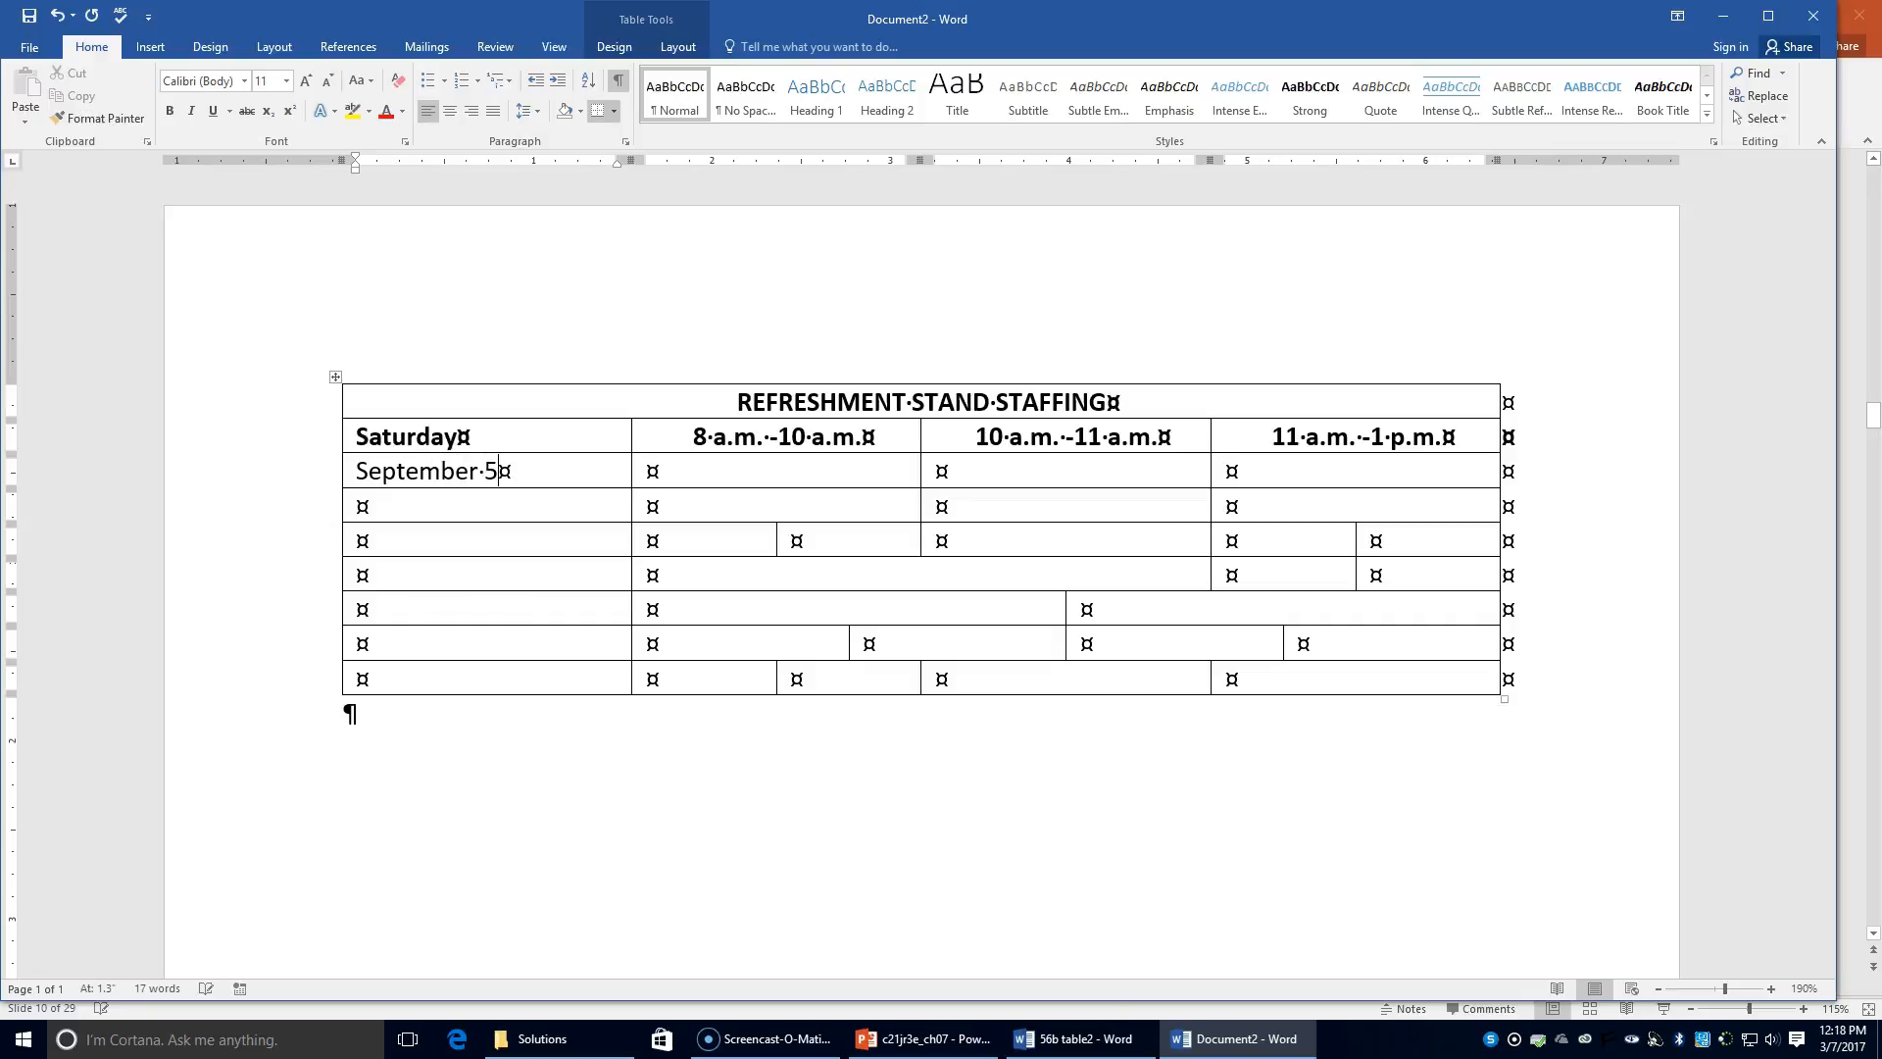
# Step: Enter the three staff names for September 5 and centre them in their cells
pyautogui.press('Tab')
pyautogui.write('J. Triponey')
pyautogui.press('Tab')
pyautogui.write('M. McKeever')
pyautogui.press('Tab')
pyautogui.write('B')
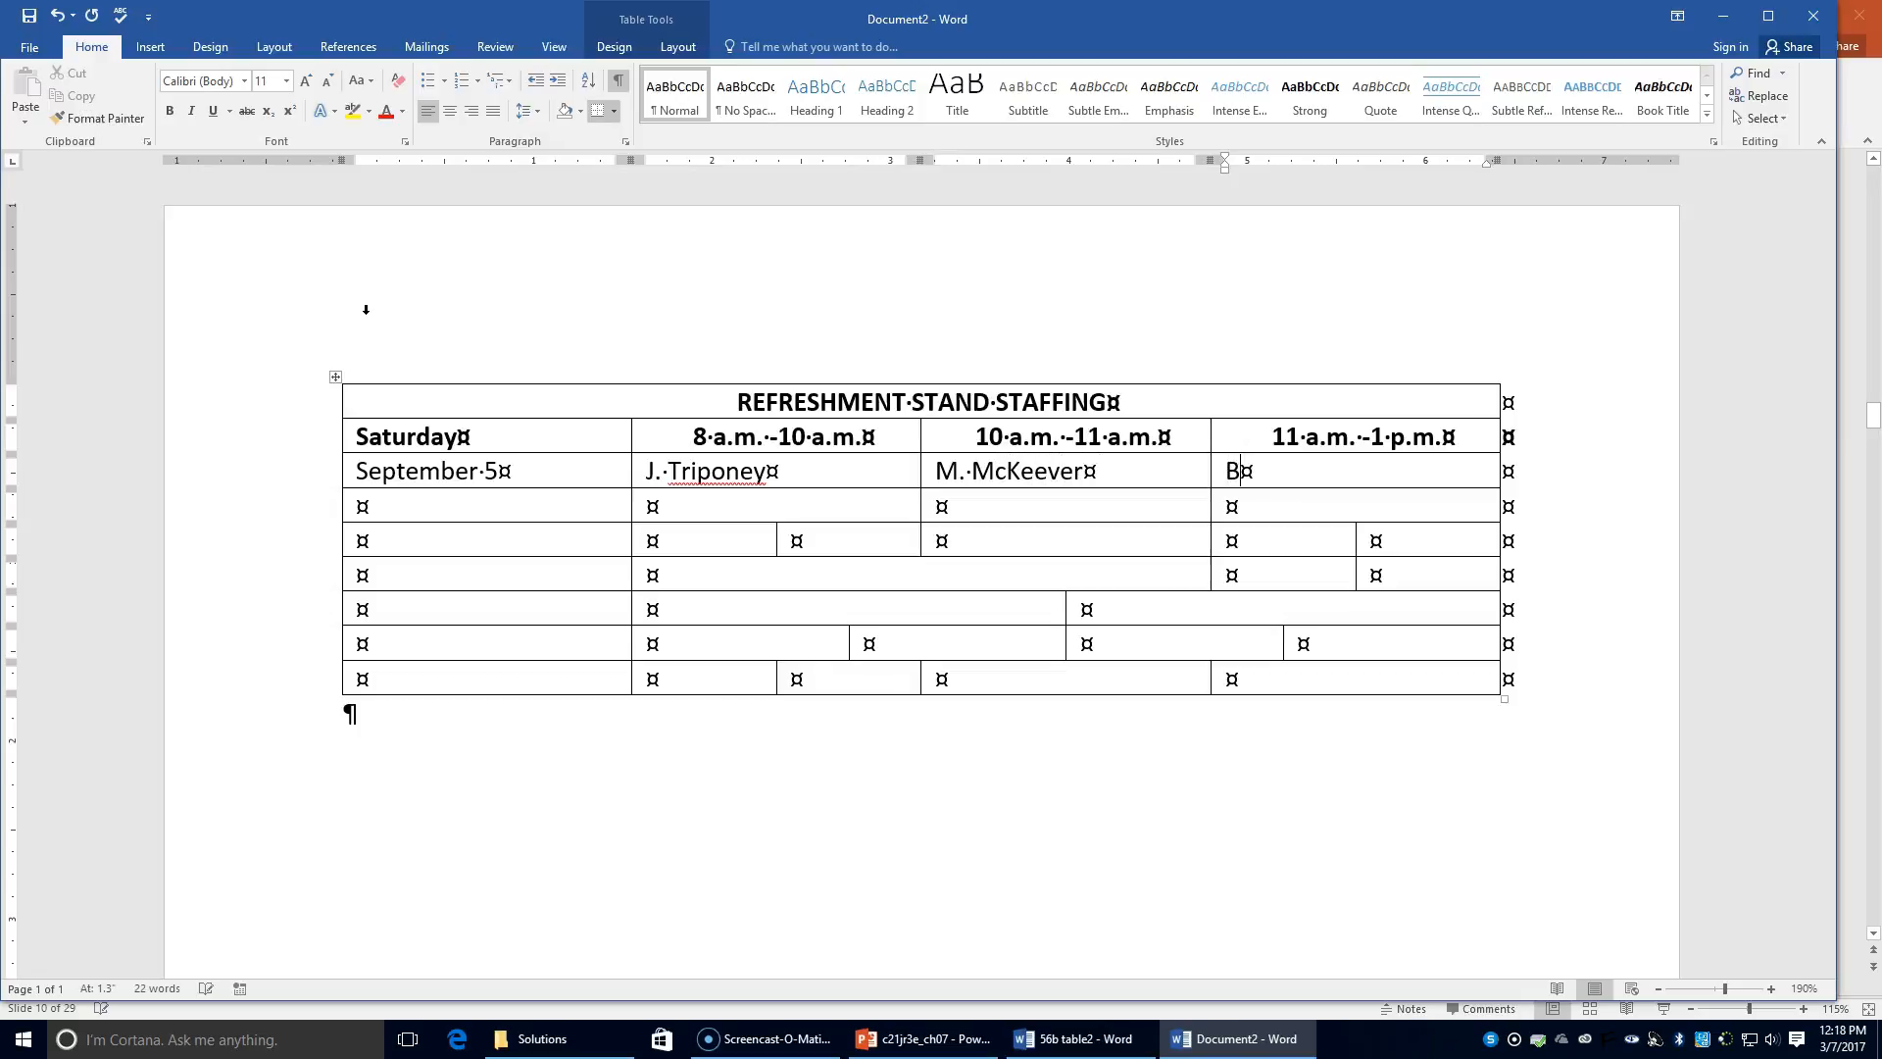
pyautogui.write('. Hohn')
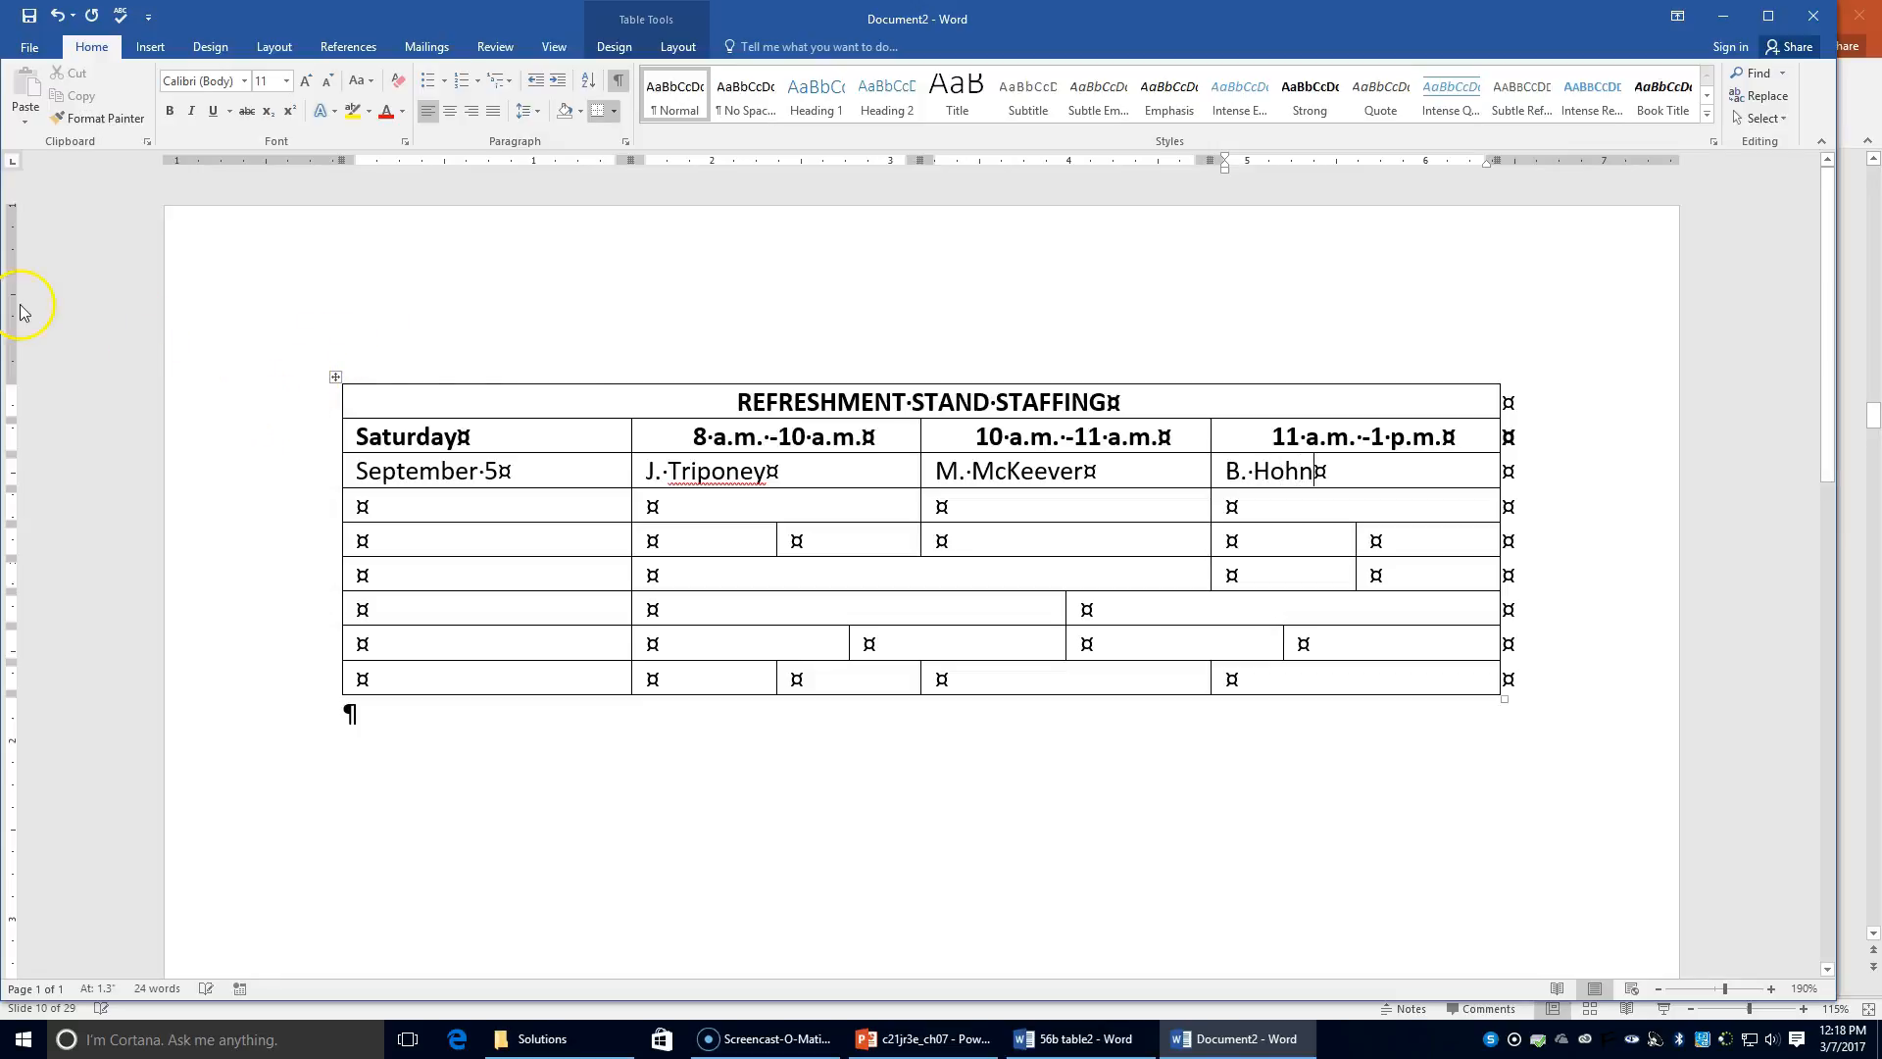
pyautogui.click(649, 471)
pyautogui.moveTo(649, 471); pyautogui.dragTo(1248, 470)
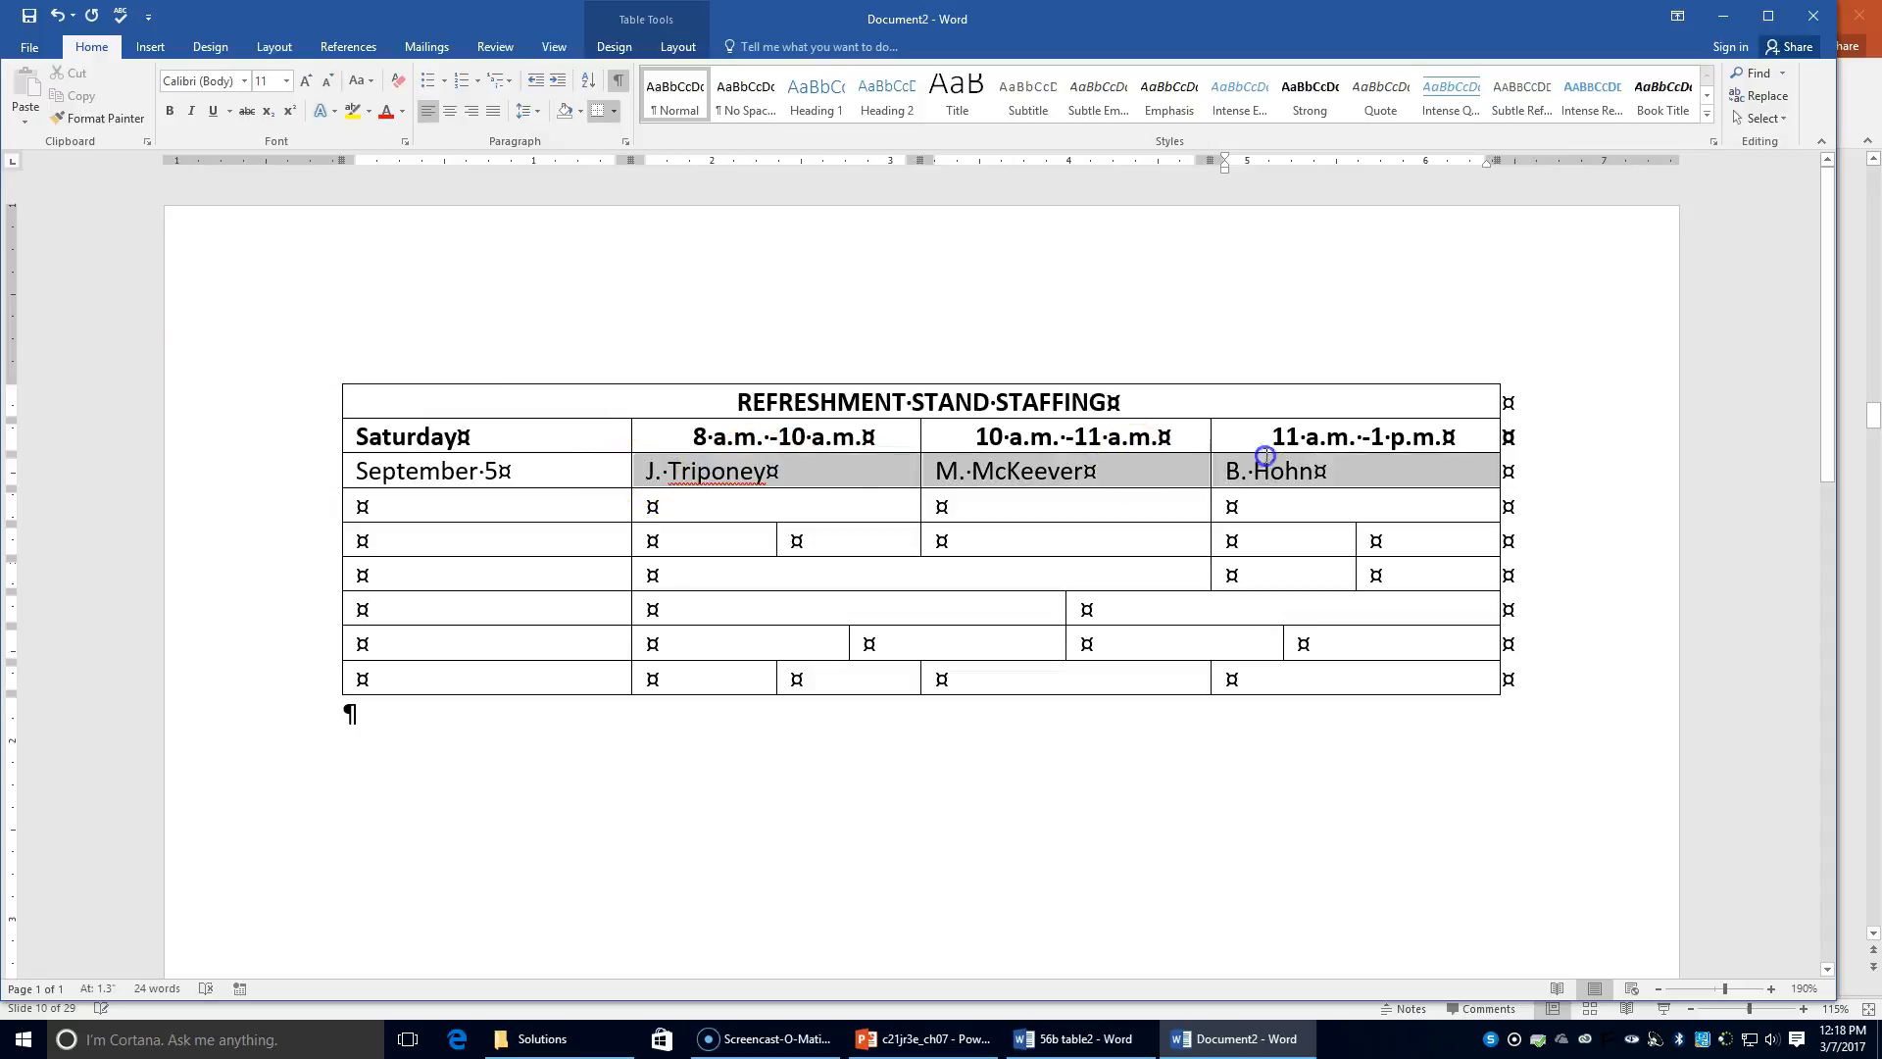
pyautogui.click(450, 111)
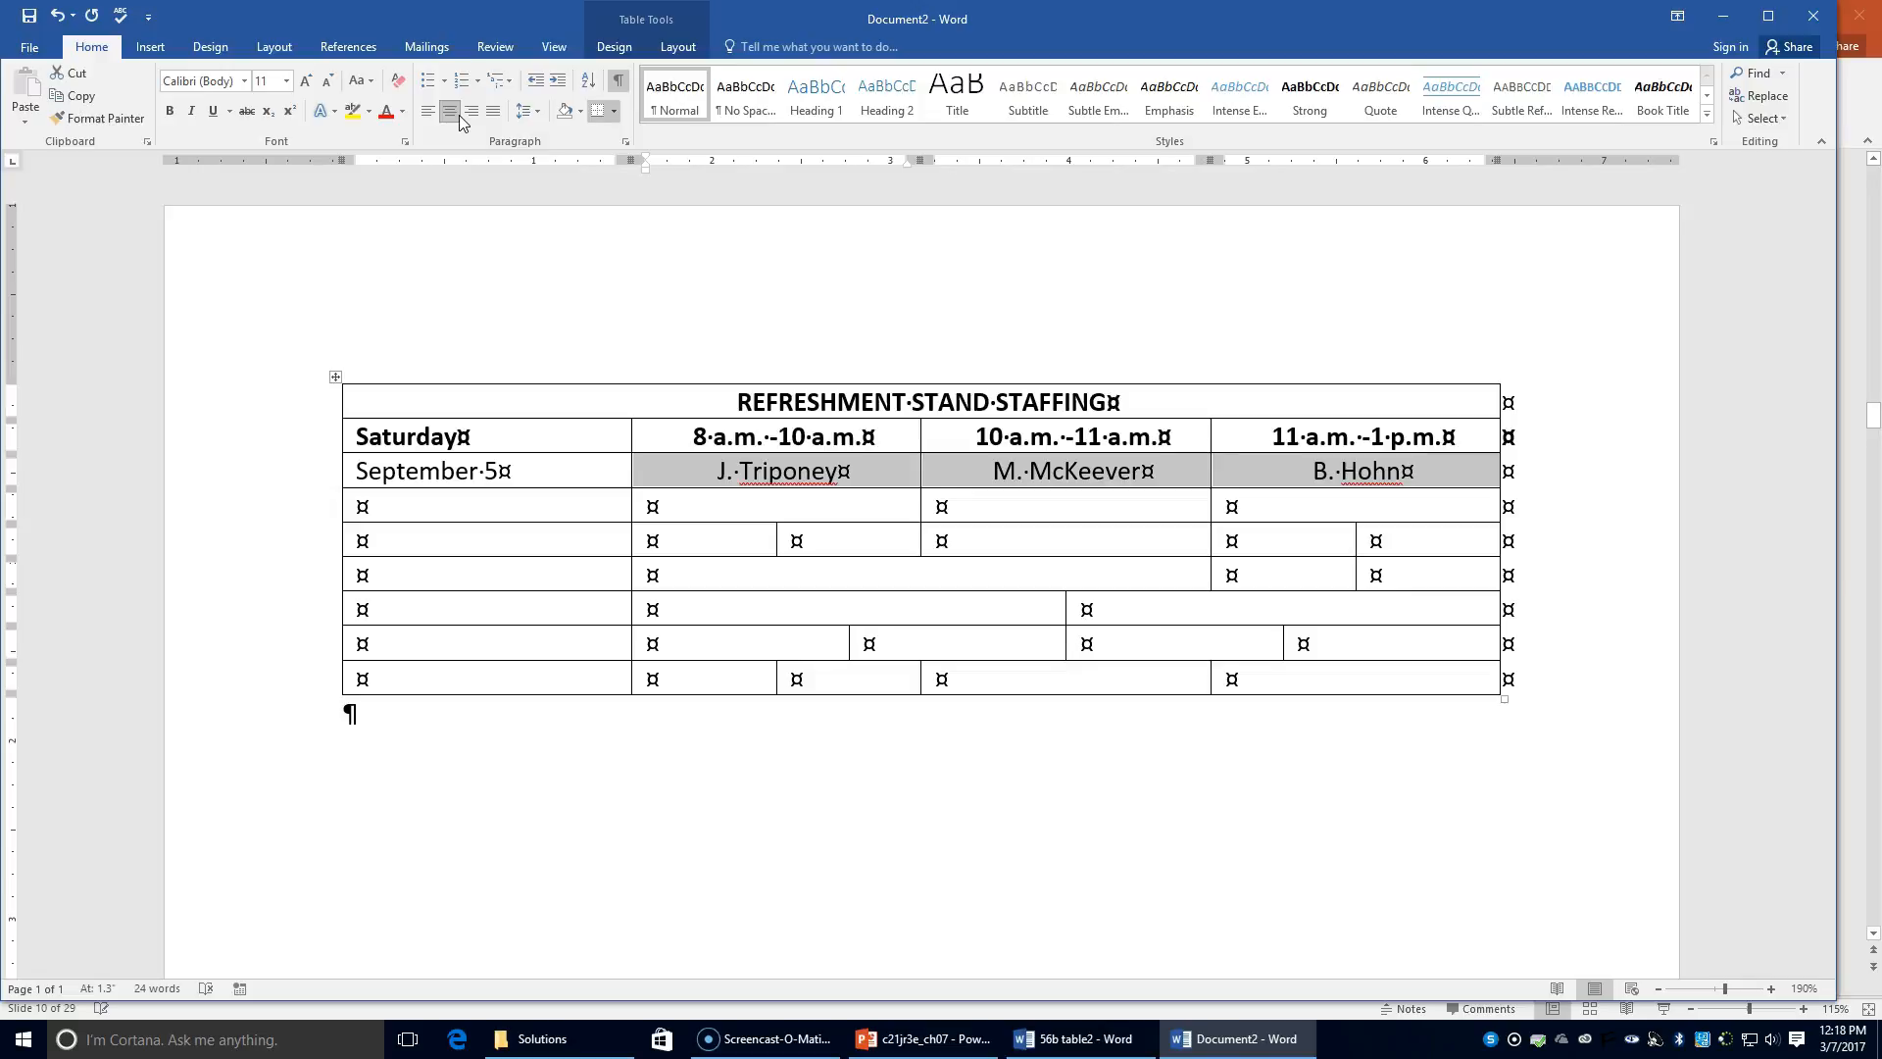
# Step: Enter the date 'Septmeber 12' in row 4's first cell, leaving the next cell empty
pyautogui.click(399, 492)
pyautogui.write('Ste')
pyautogui.press('BackSpace')
pyautogui.press('BackSpace')
pyautogui.write('eptmeber 12')
pyautogui.press('Tab')
pyautogui.write('d')
pyautogui.press('BackSpace')
pyautogui.write('D')
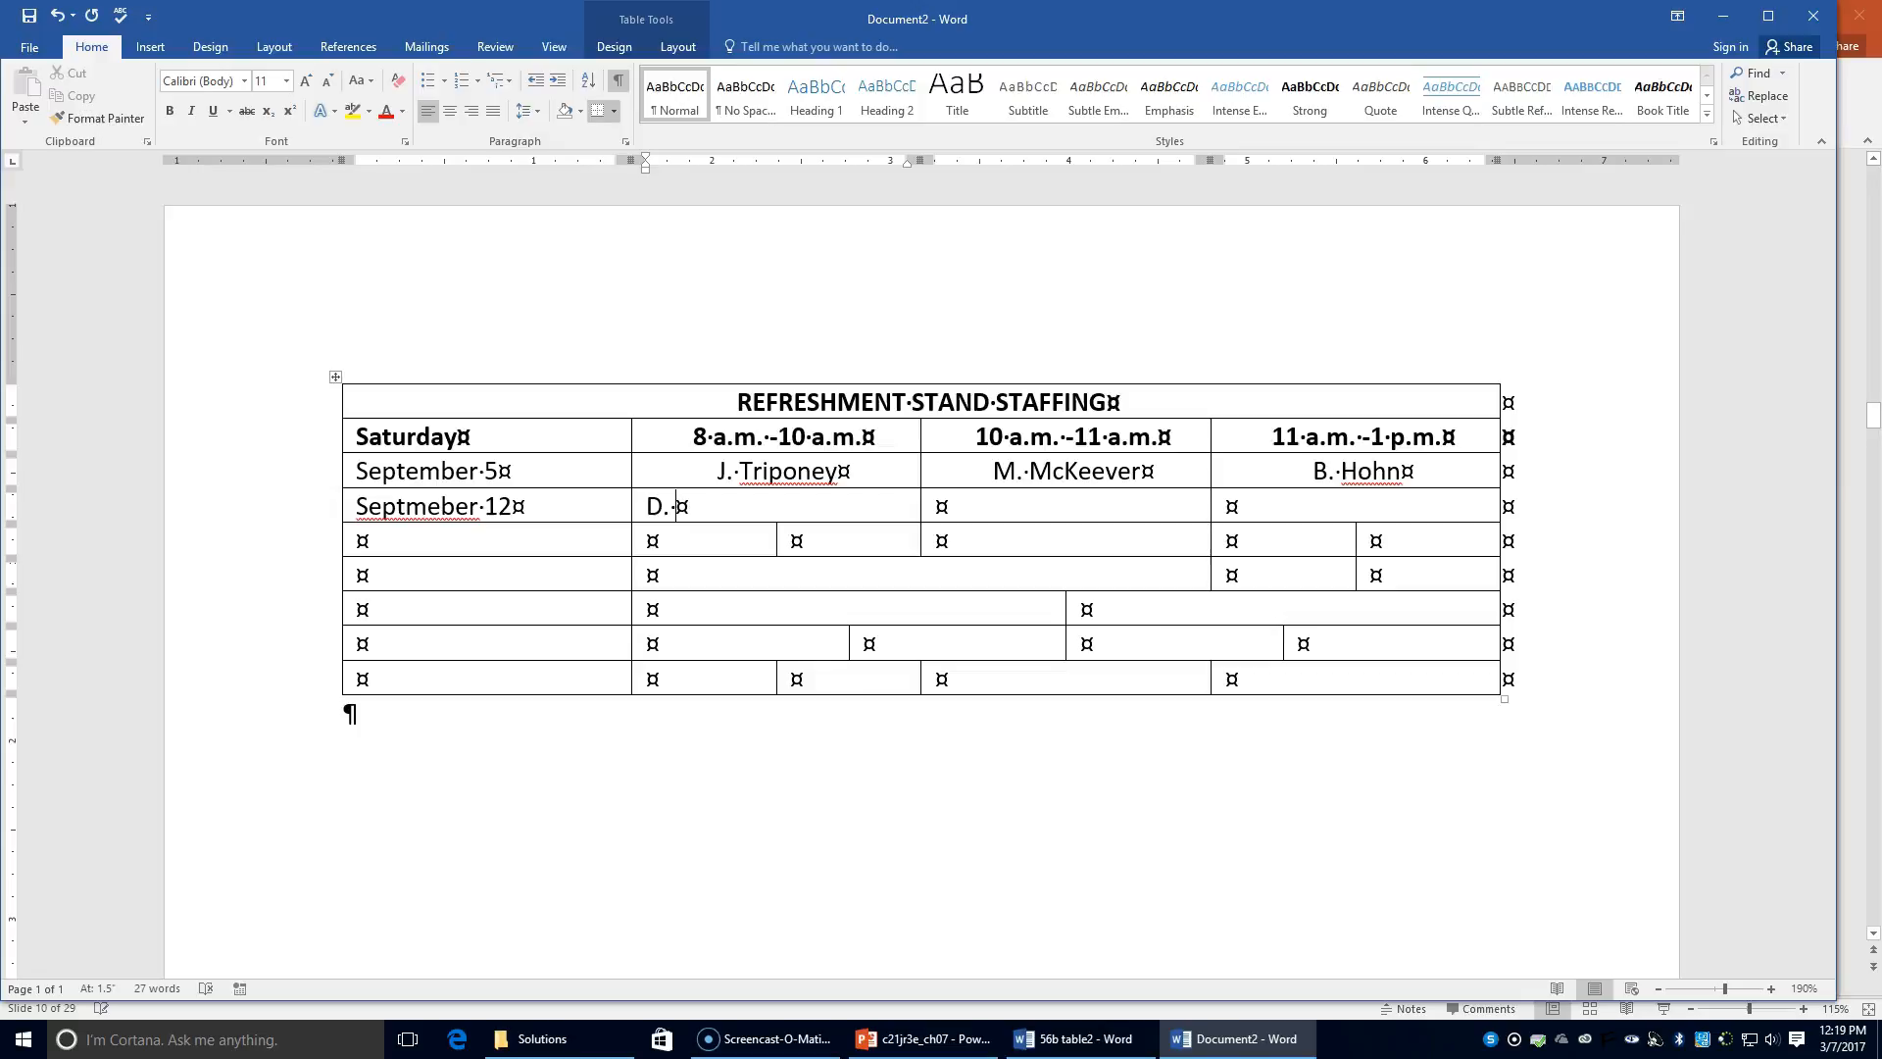
pyautogui.press('BackSpace')
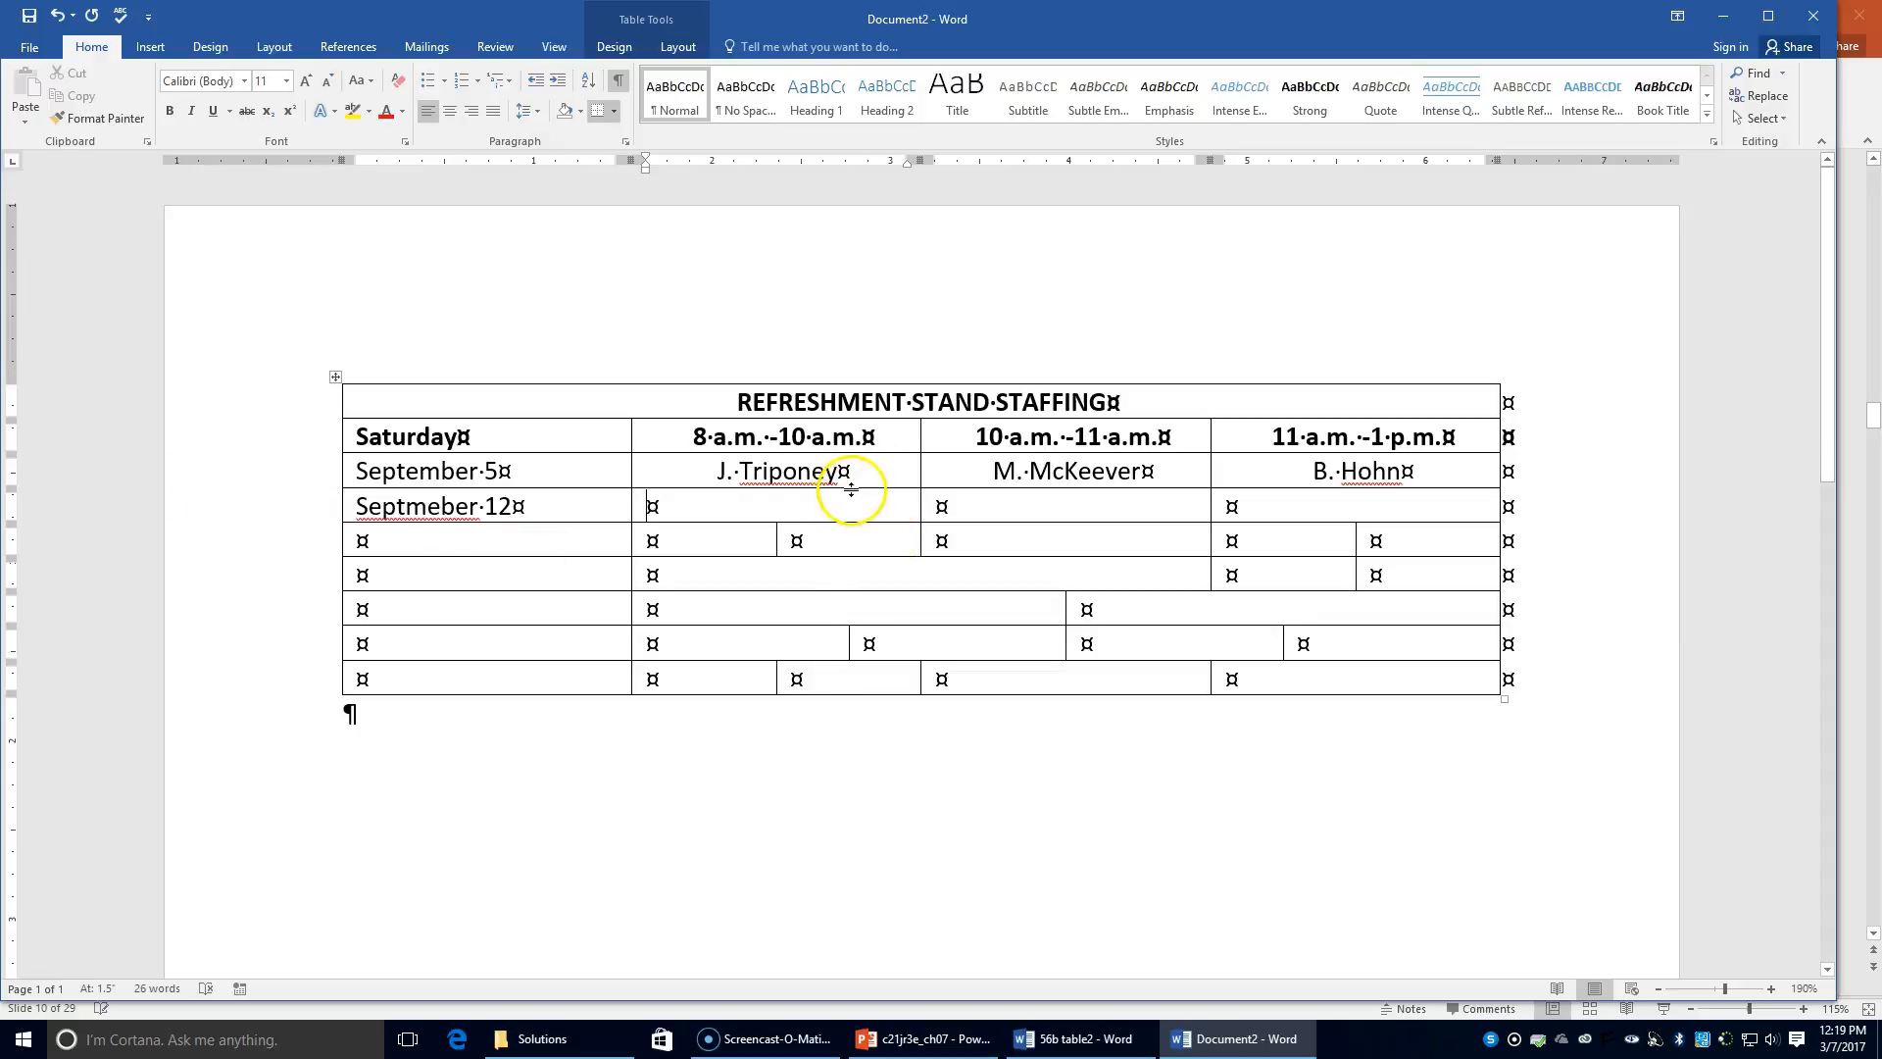
# Step: Split the September 12 row's 8 a.m. and 11 a.m. cells into two columns each
pyautogui.click(677, 47)
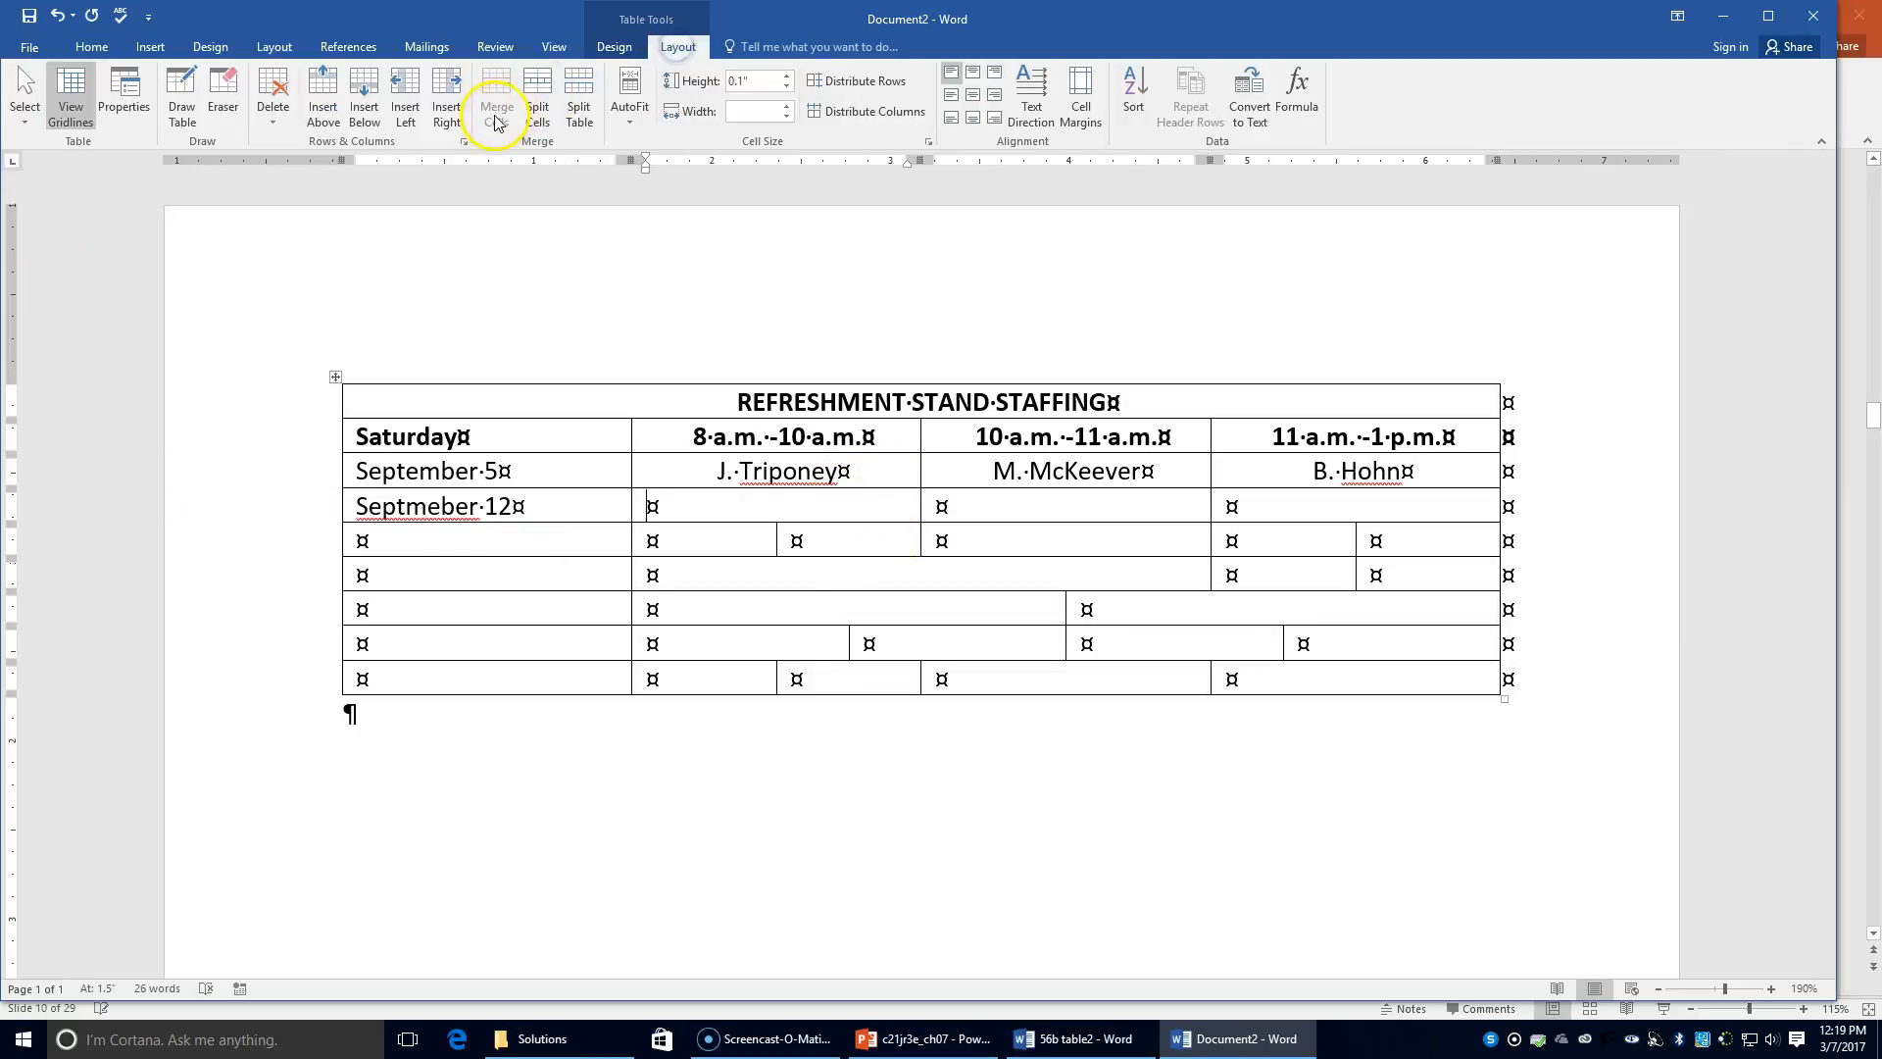
pyautogui.click(537, 108)
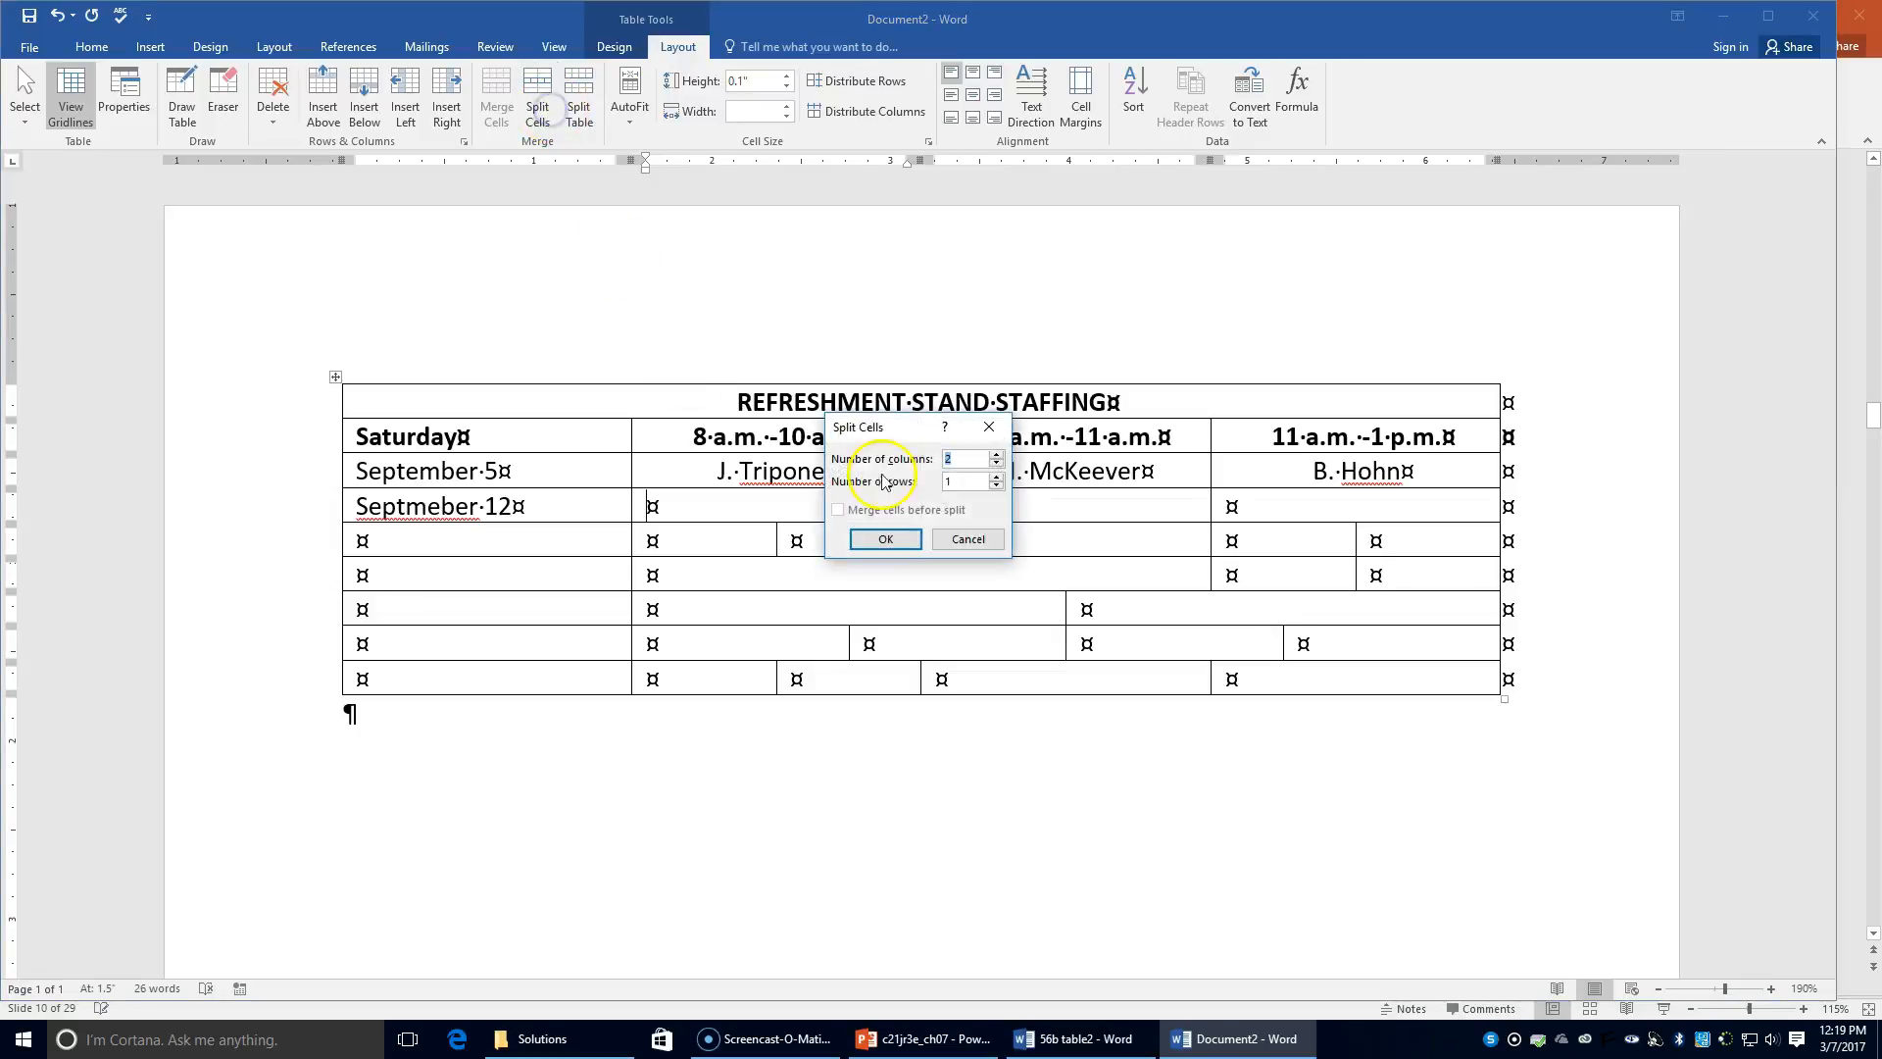
pyautogui.click(885, 538)
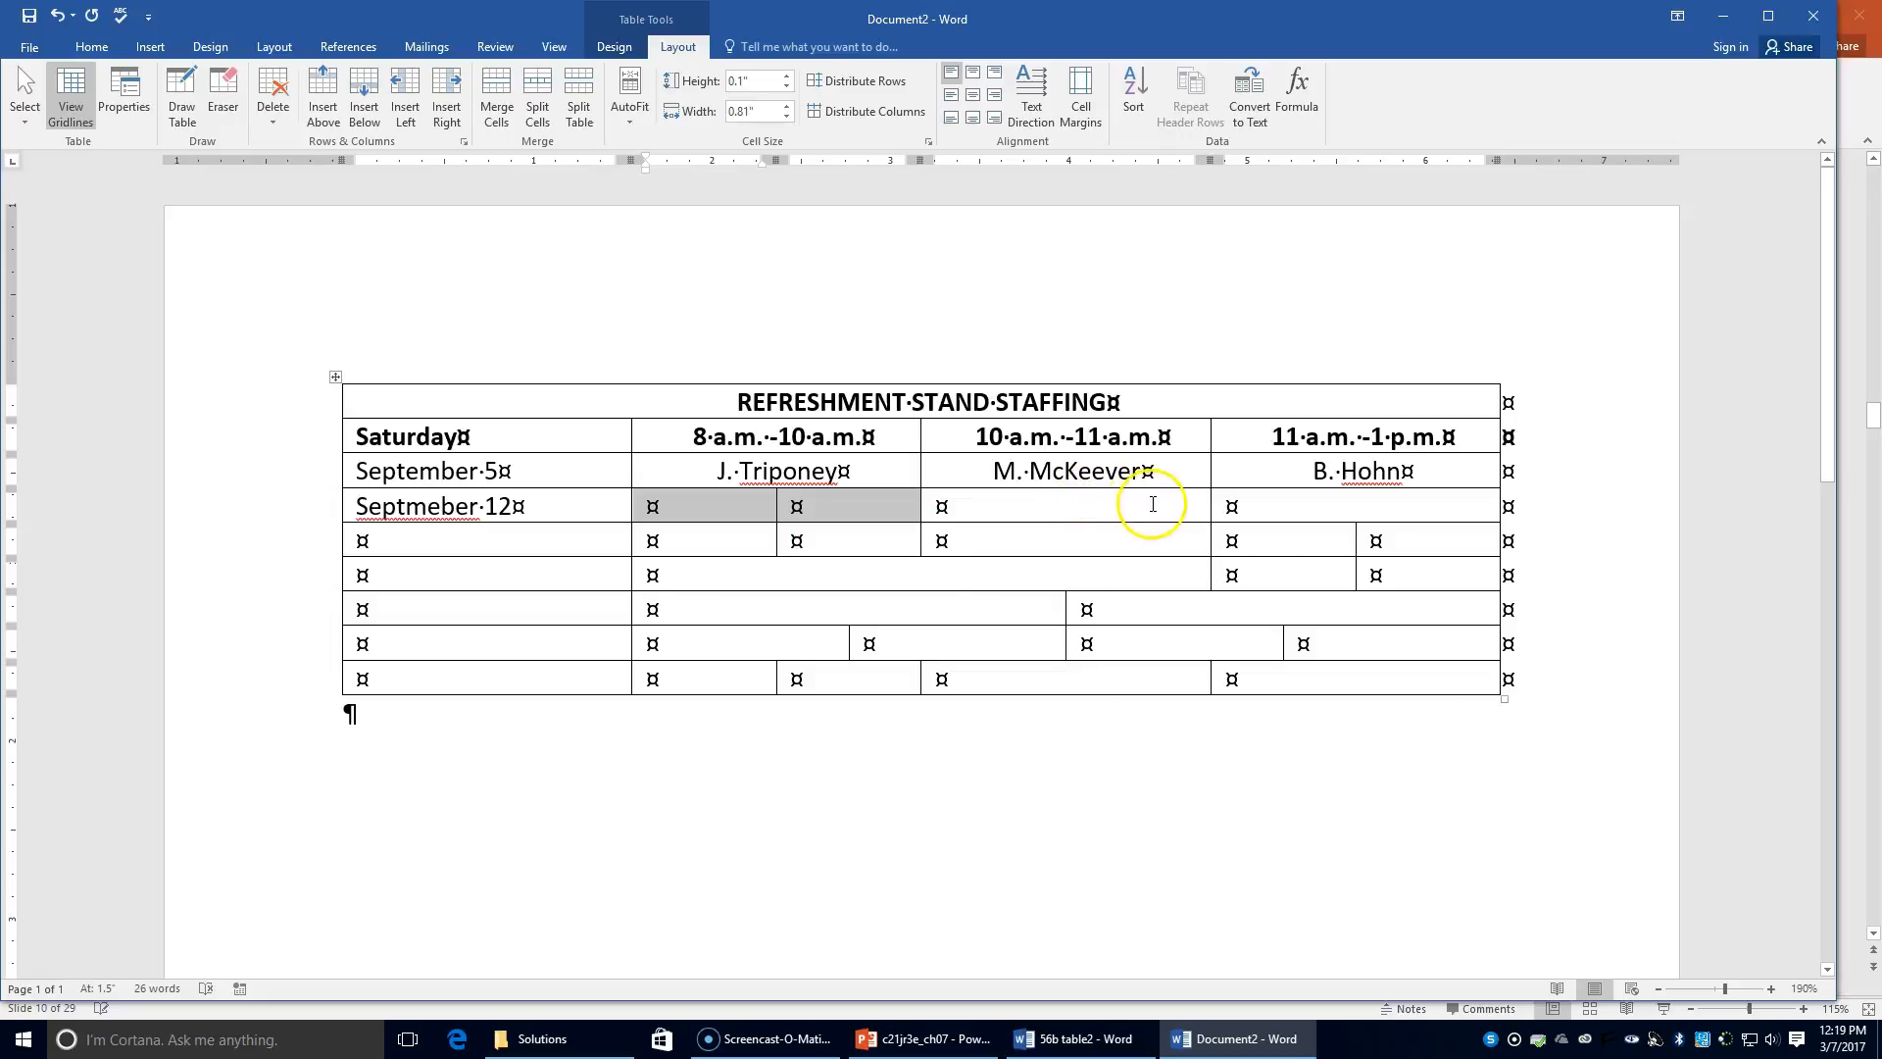
pyautogui.click(1350, 507)
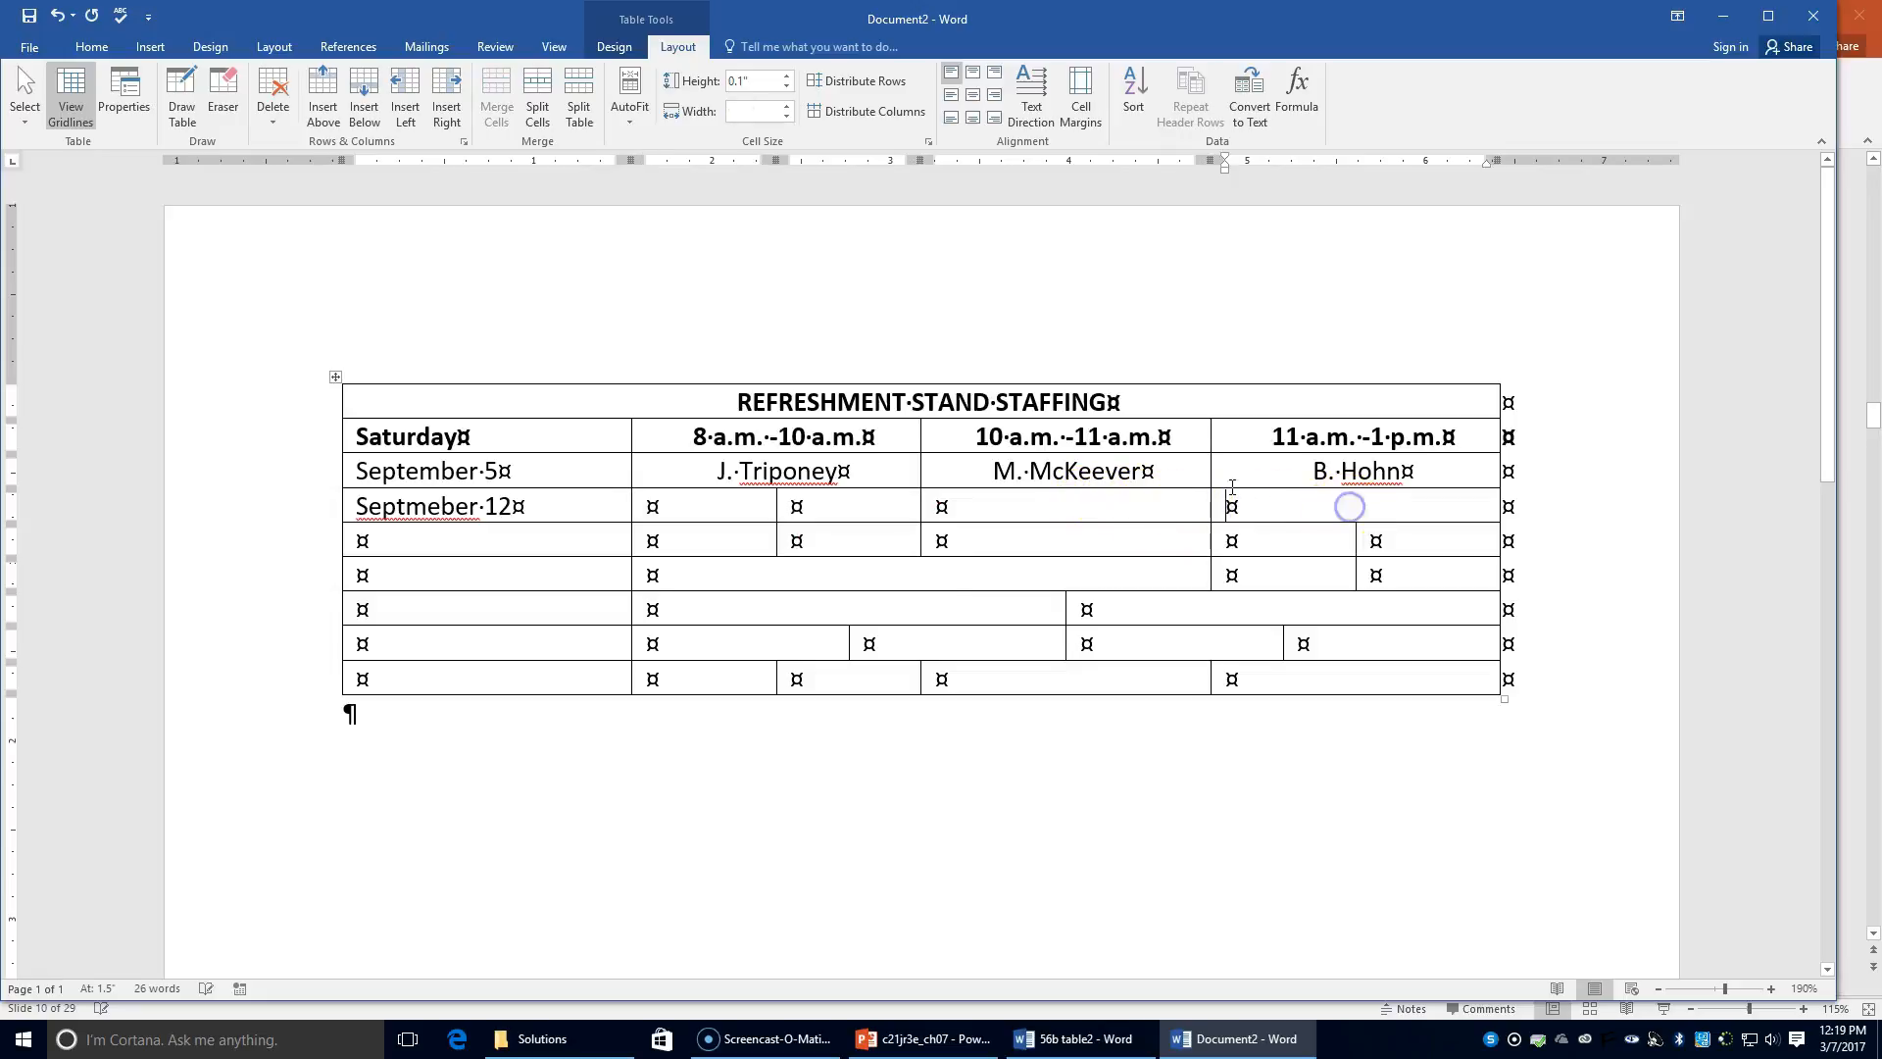
pyautogui.click(536, 116)
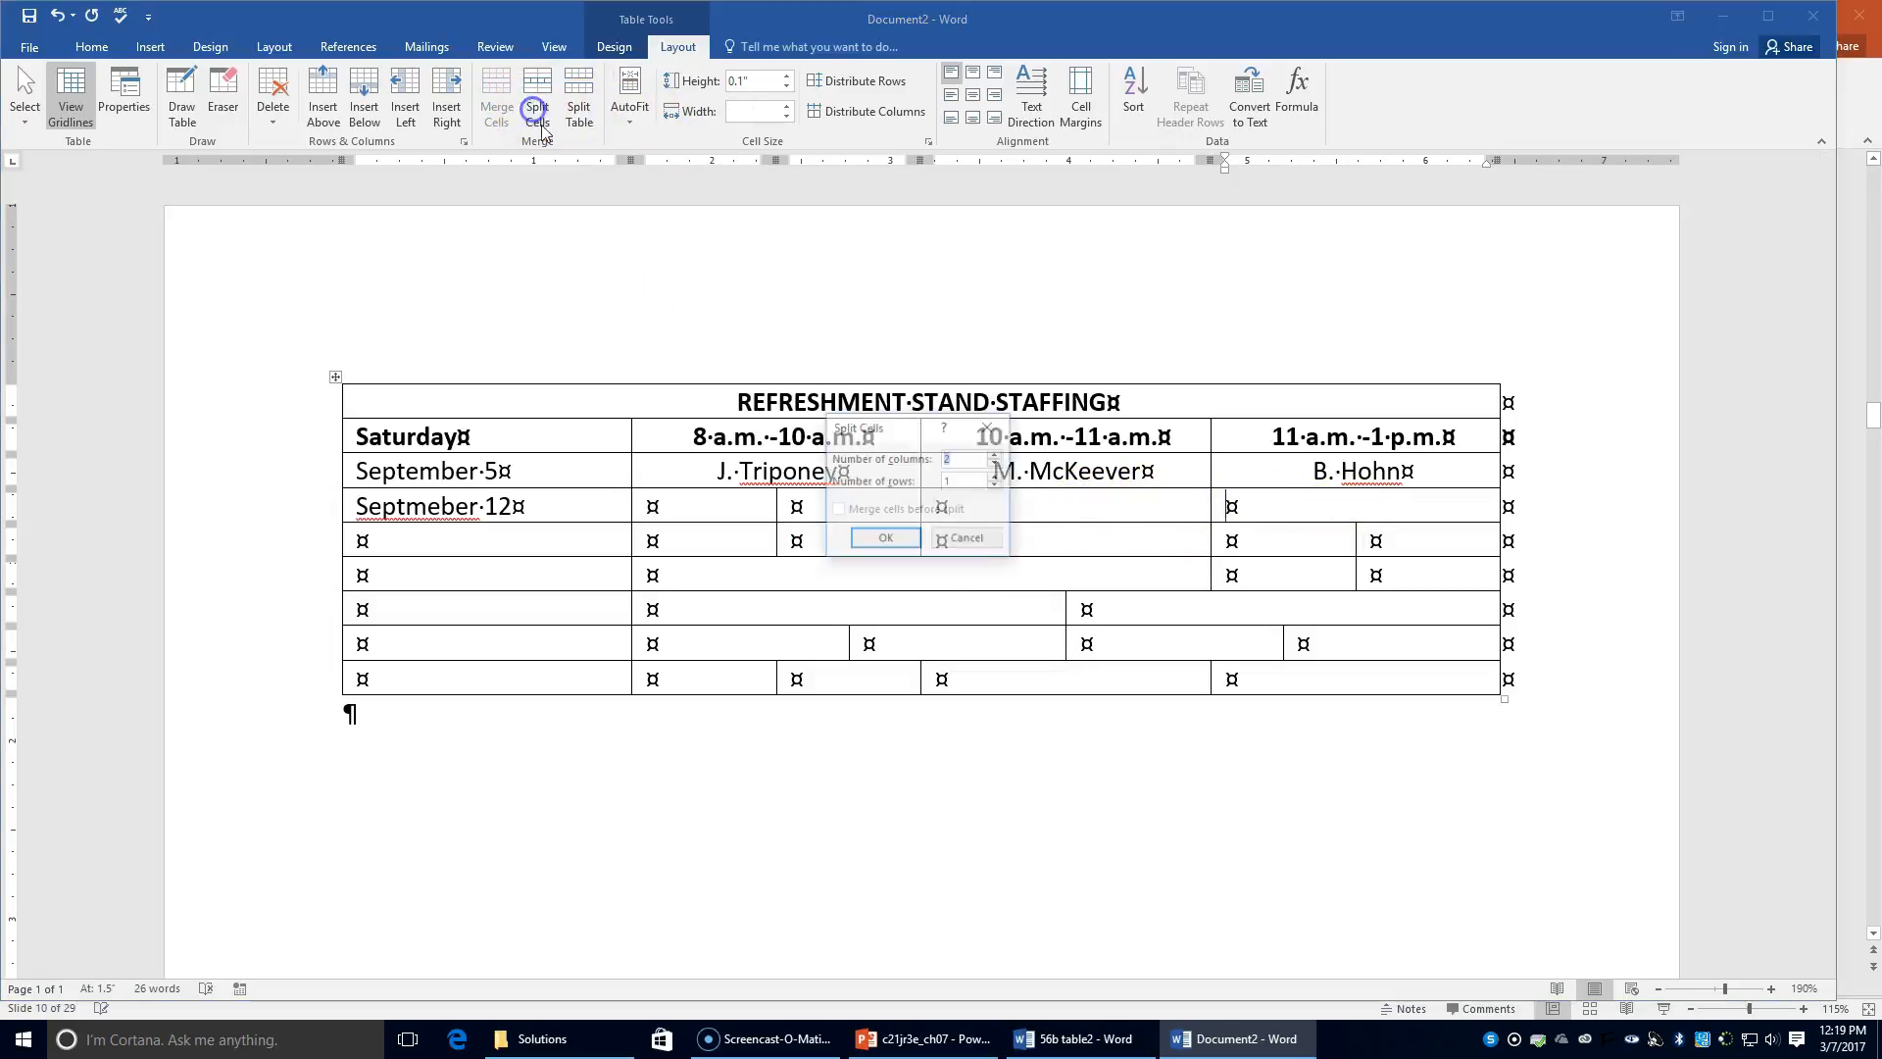
pyautogui.click(910, 537)
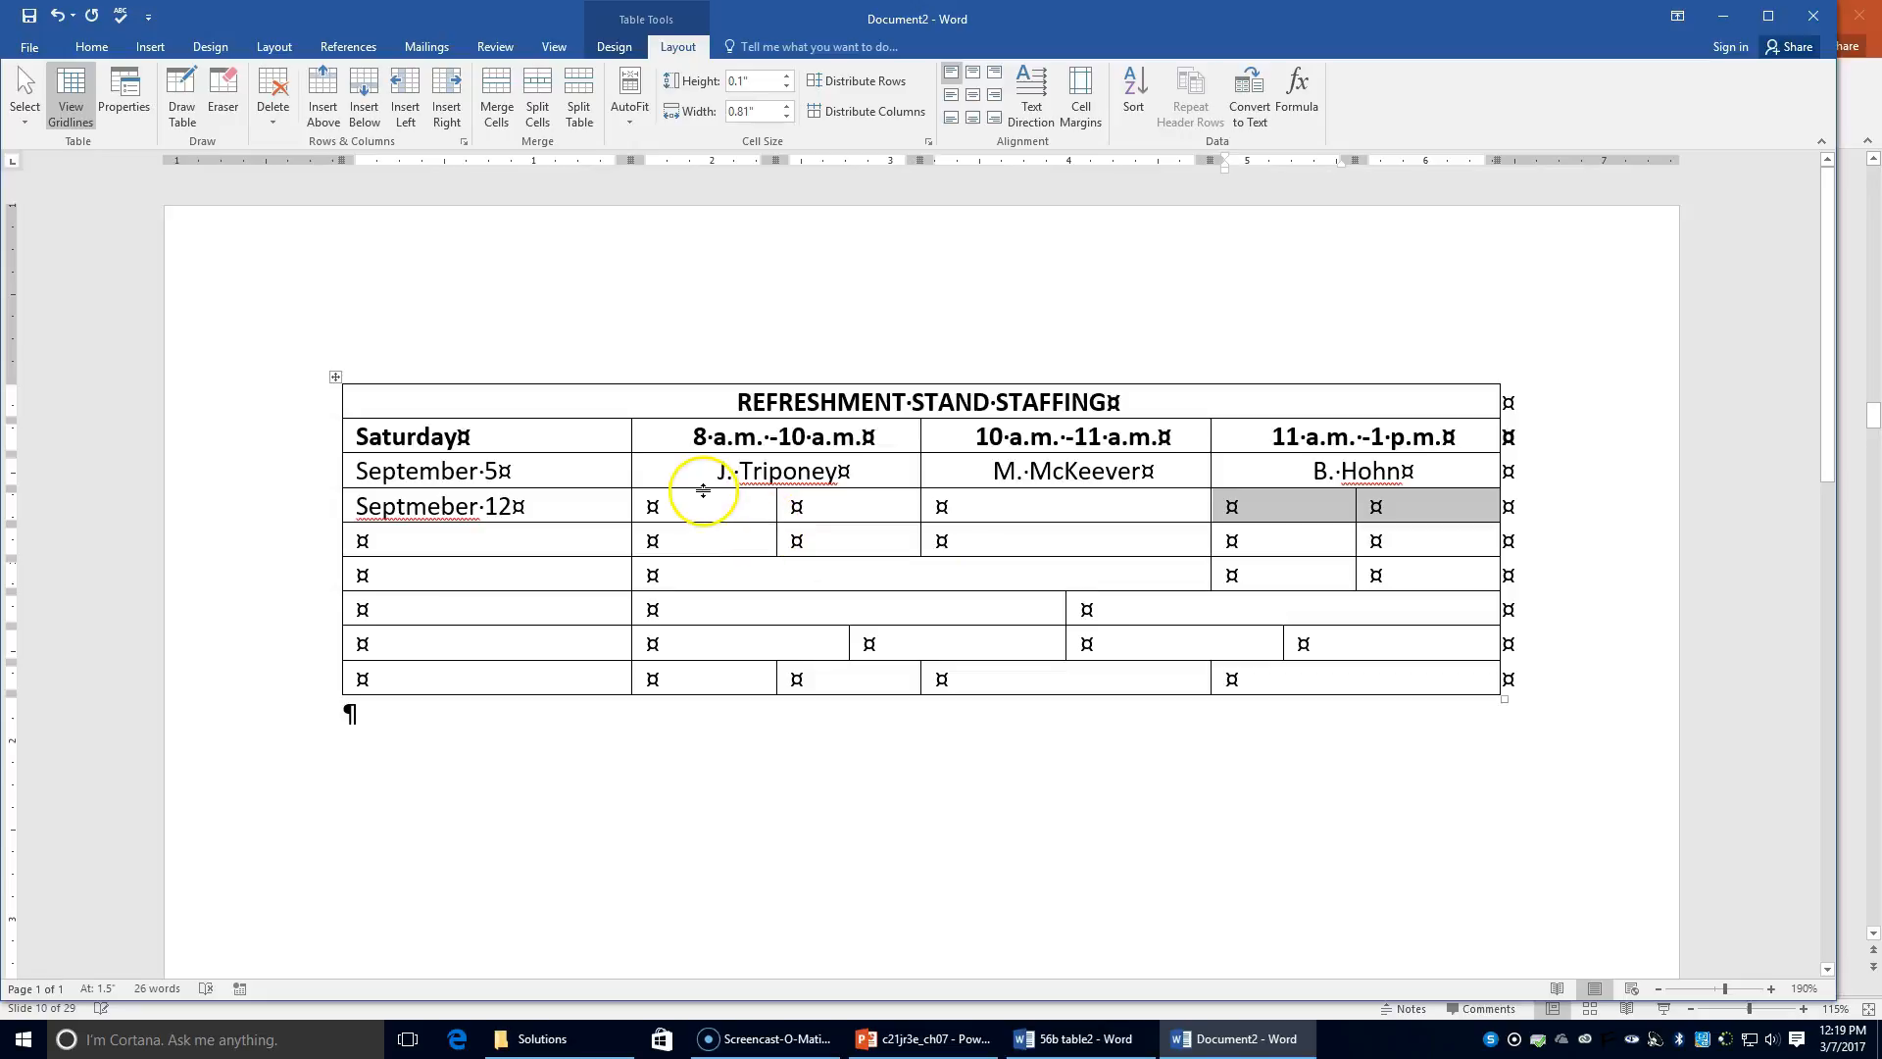
# Step: Enter staff names in the two 8 a.m. slots and the 10 a.m. slot for September 12
pyautogui.click(714, 511)
pyautogui.write('d')
pyautogui.press('BackSpace')
pyautogui.write('D. Ford')
pyautogui.press('Tab')
pyautogui.write('M. Lu')
pyautogui.press('Tab')
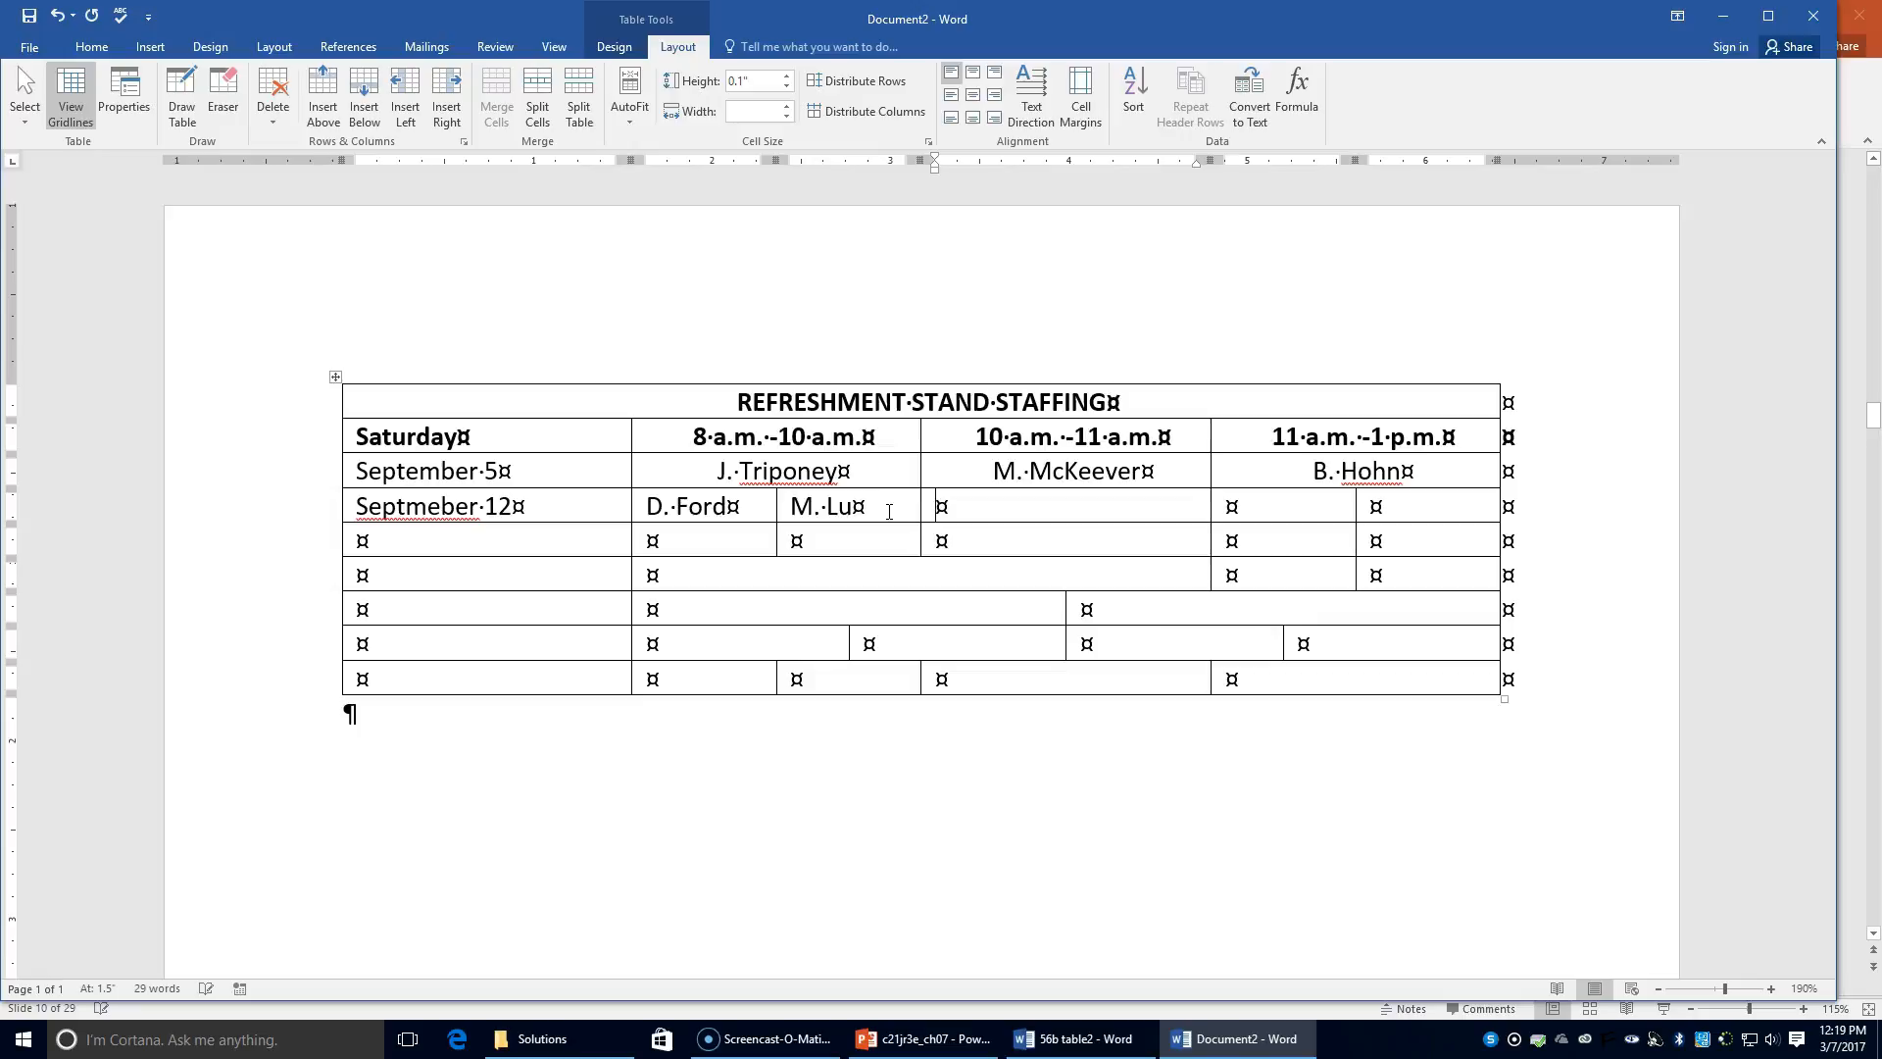
pyautogui.write('G.')
pyautogui.write('Bauer')
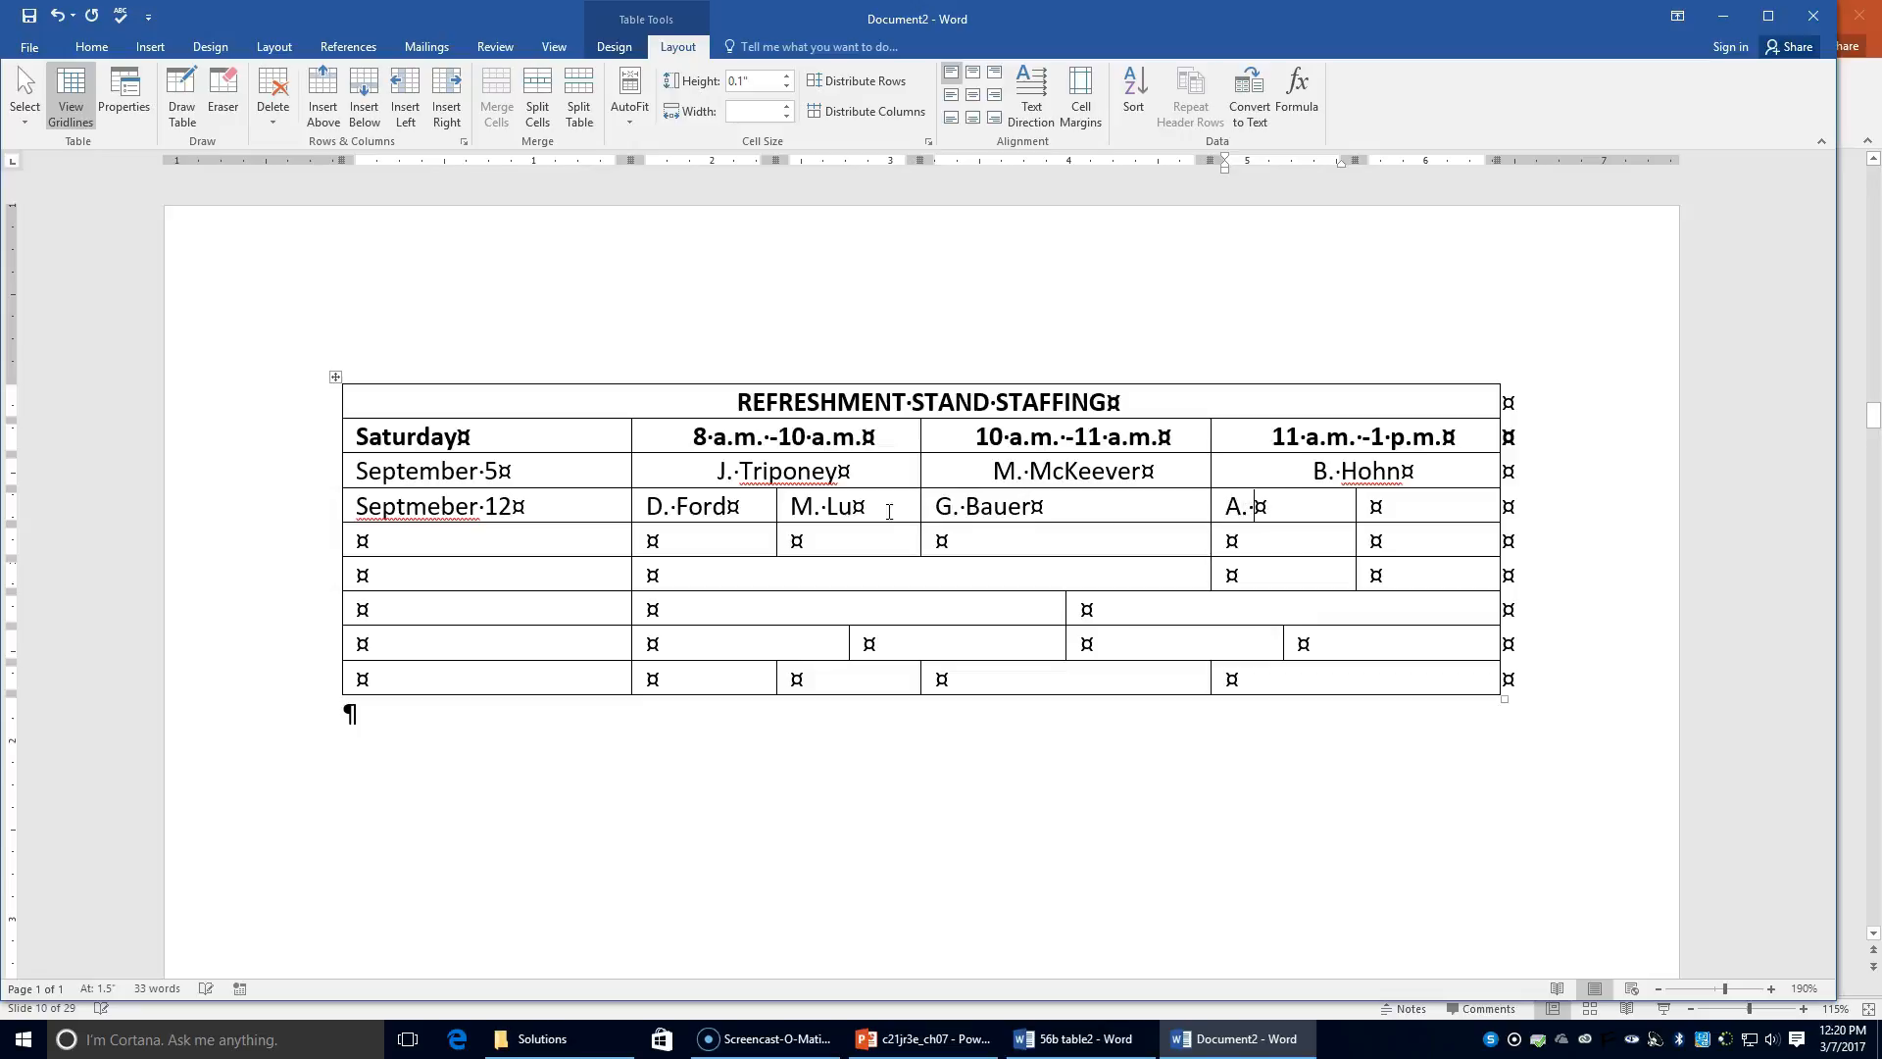
pyautogui.press('Tab')
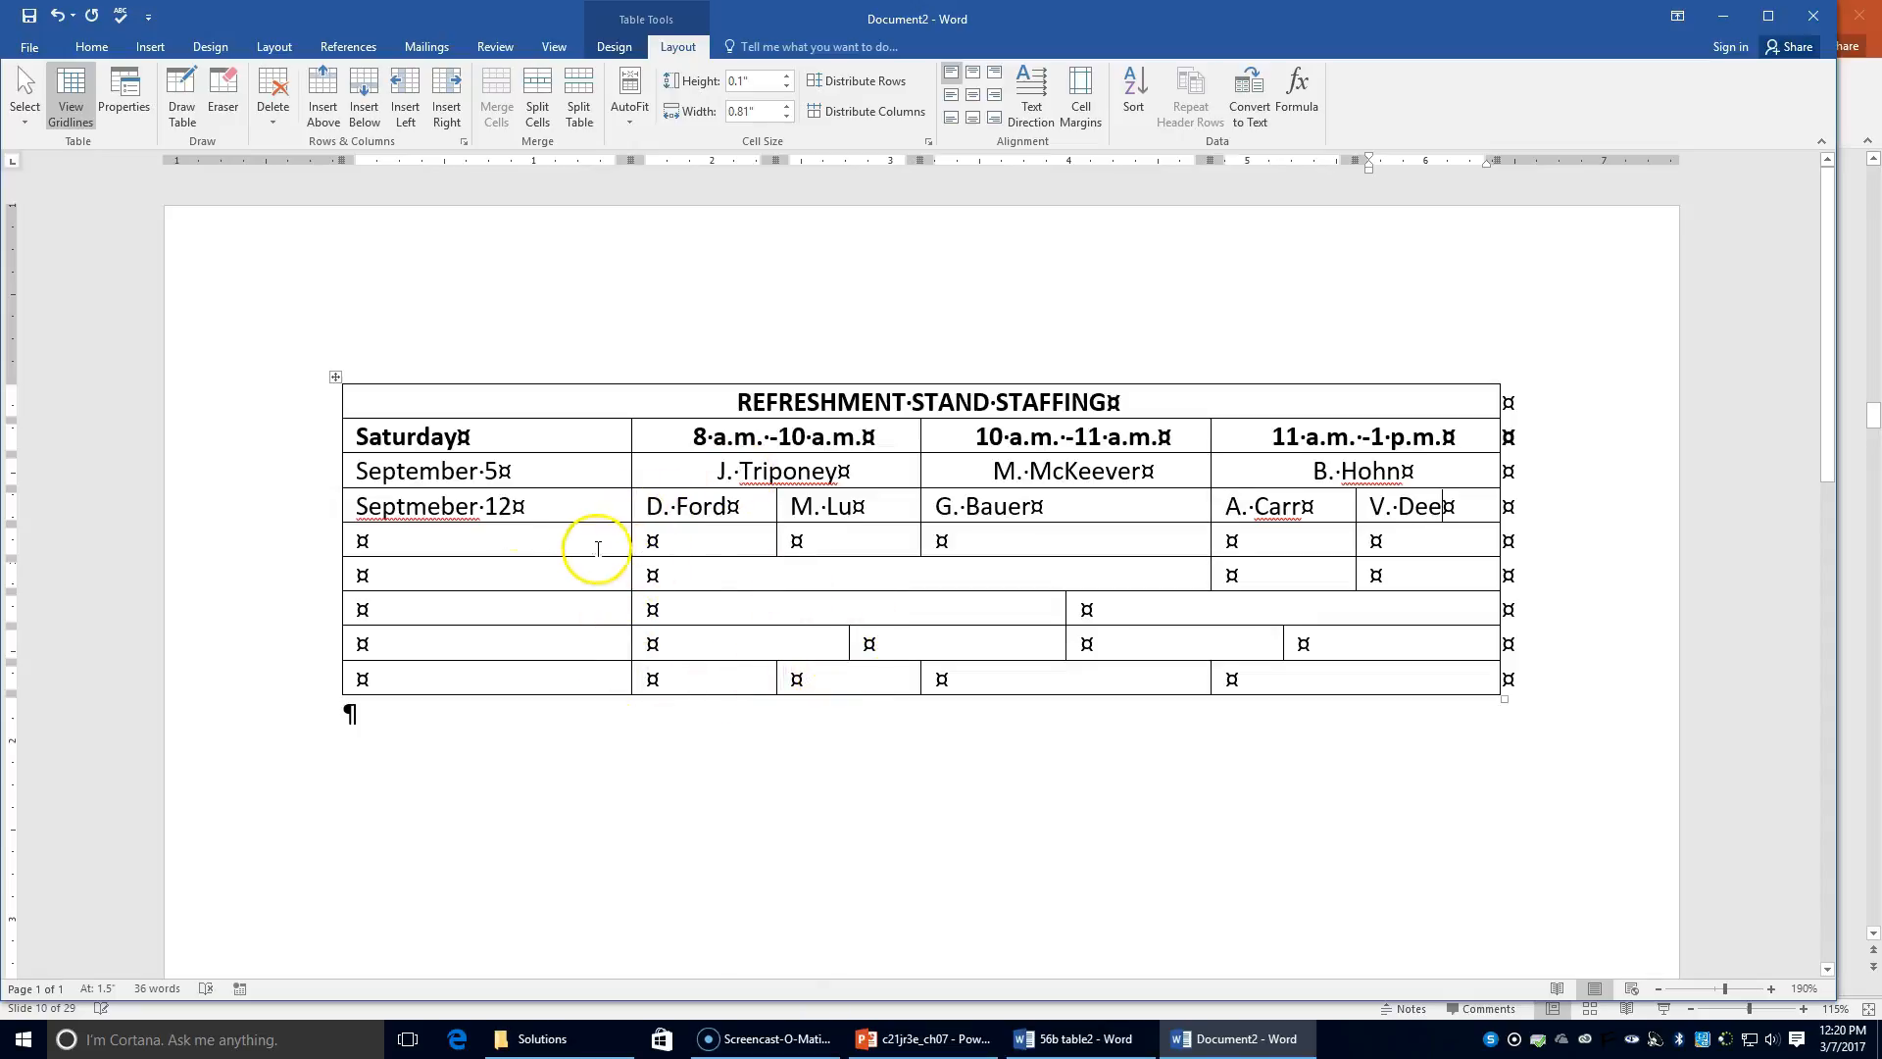
# Step: Delete the empty table row below September 12
pyautogui.click(329, 540)
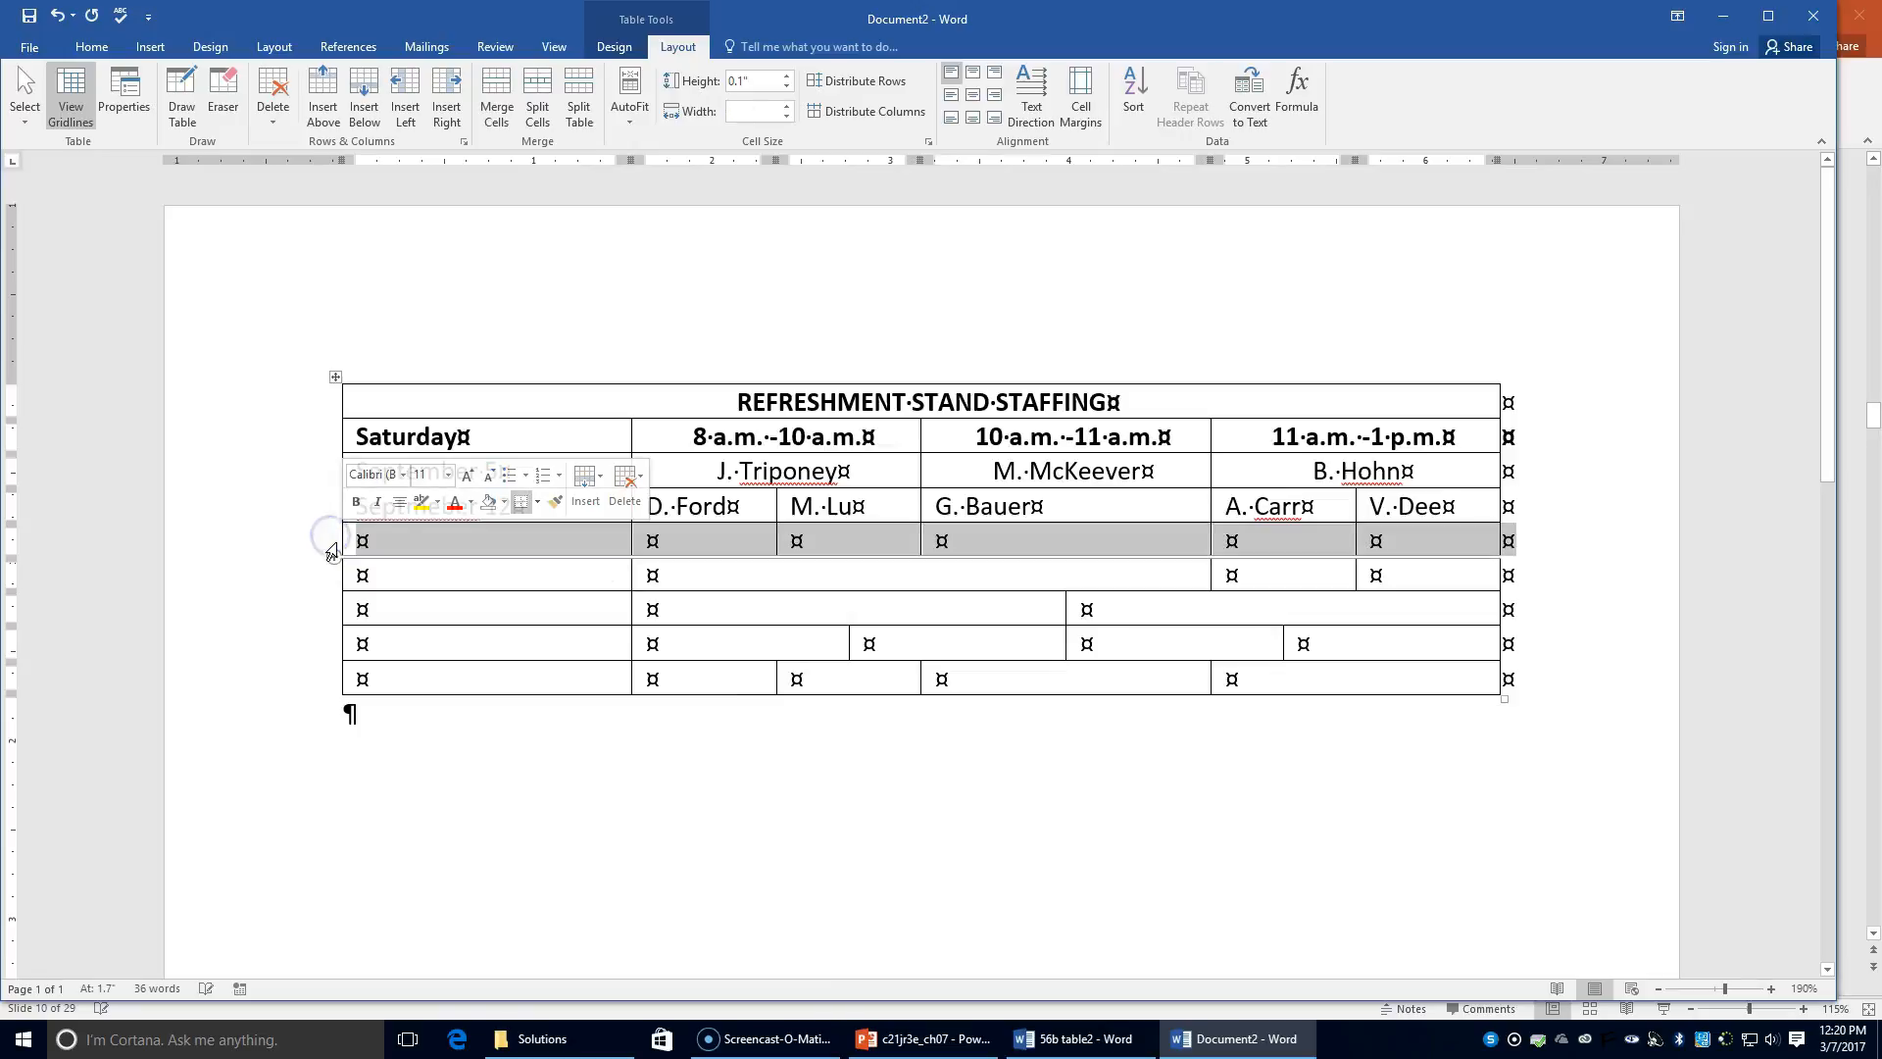
pyautogui.click(273, 108)
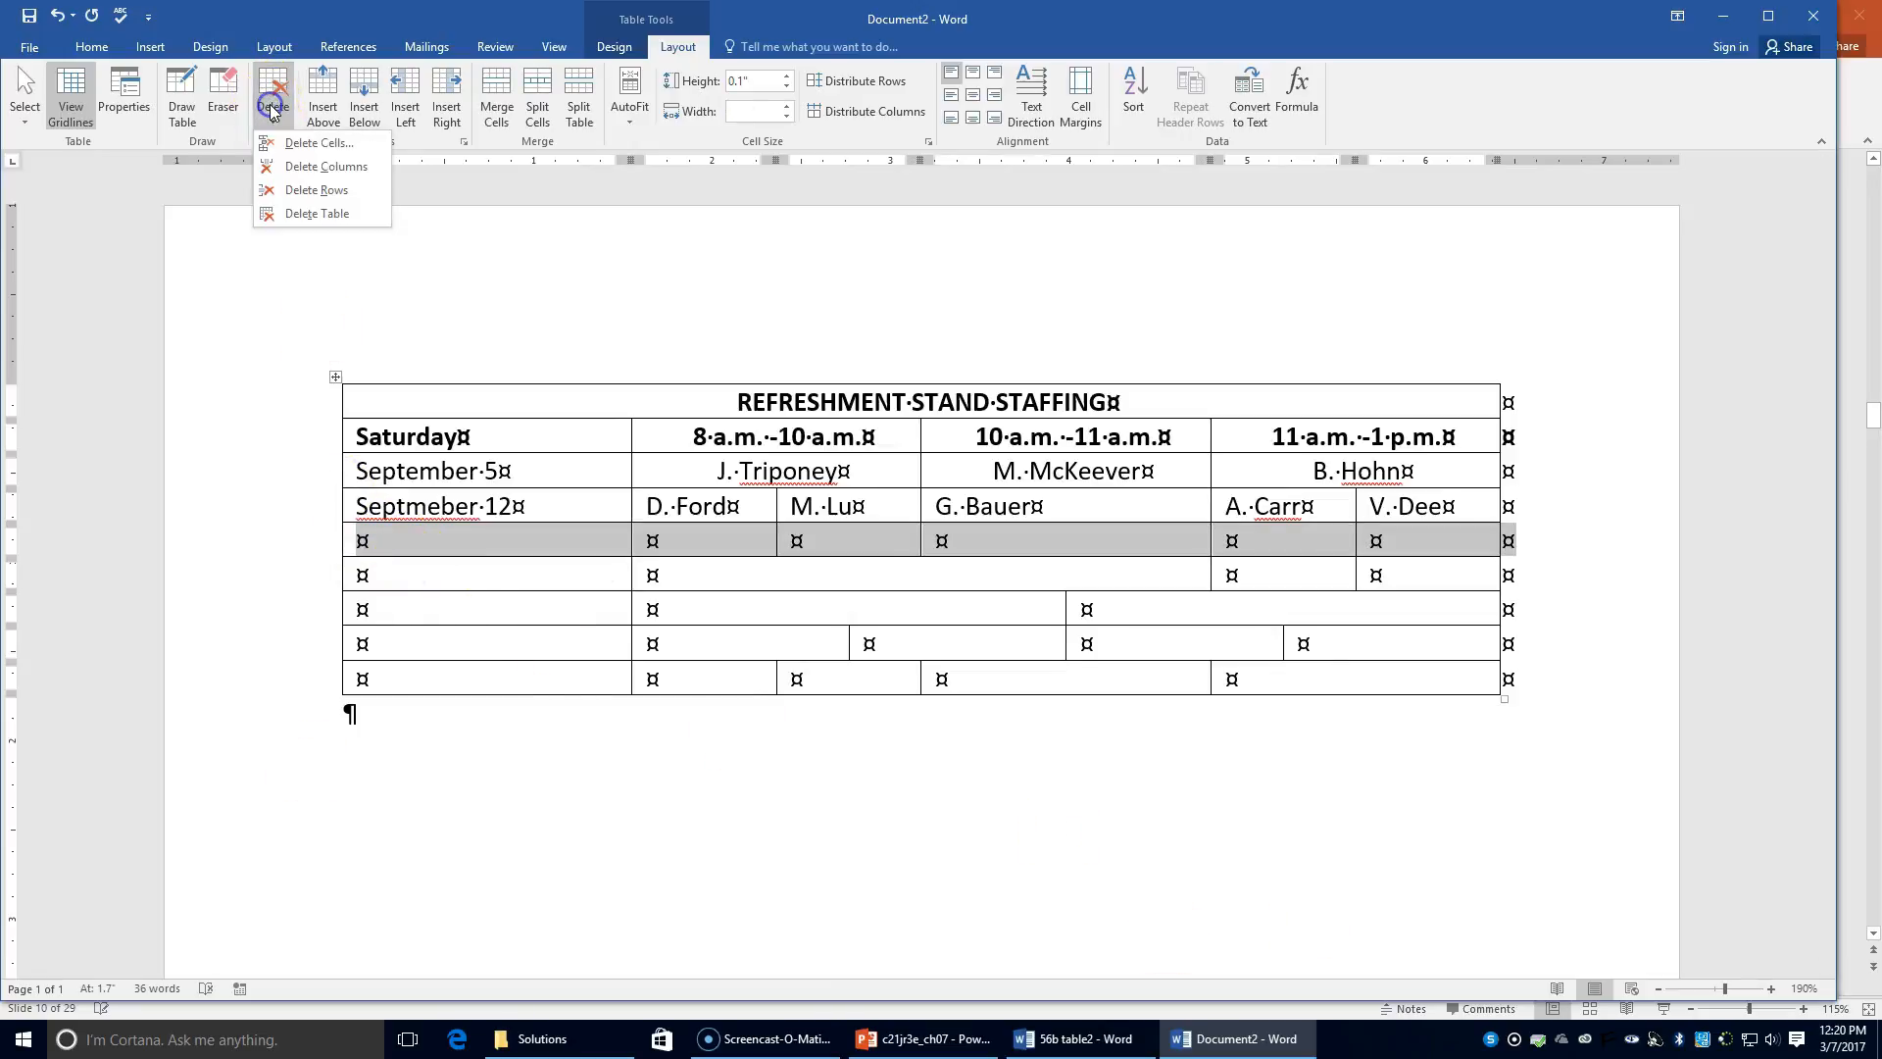
pyautogui.click(319, 196)
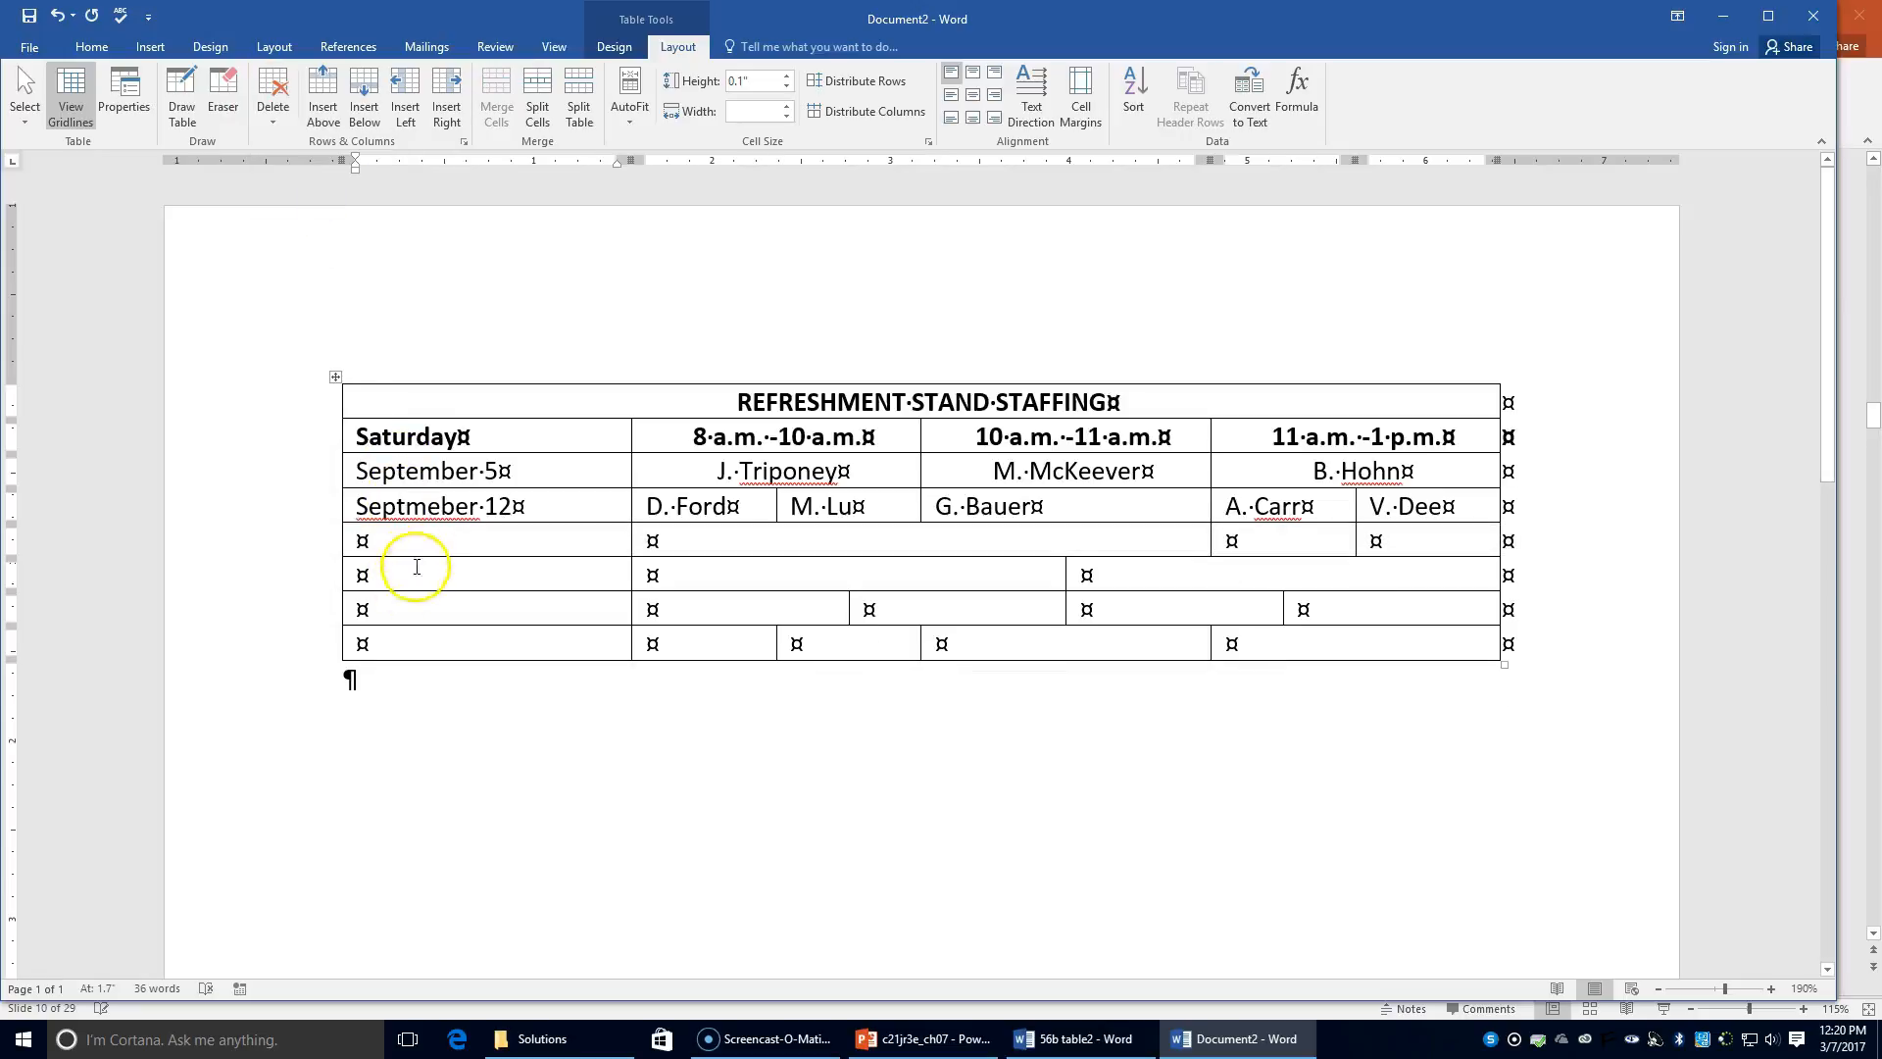
# Step: Correct 'Septmeber' to September and enter September 19 in the next row's first cell
pyautogui.moveTo(413, 539)
pyautogui.mouseDown()
pyautogui.moveTo(416, 510)
pyautogui.moveTo(603, 529)
pyautogui.mouseUp()
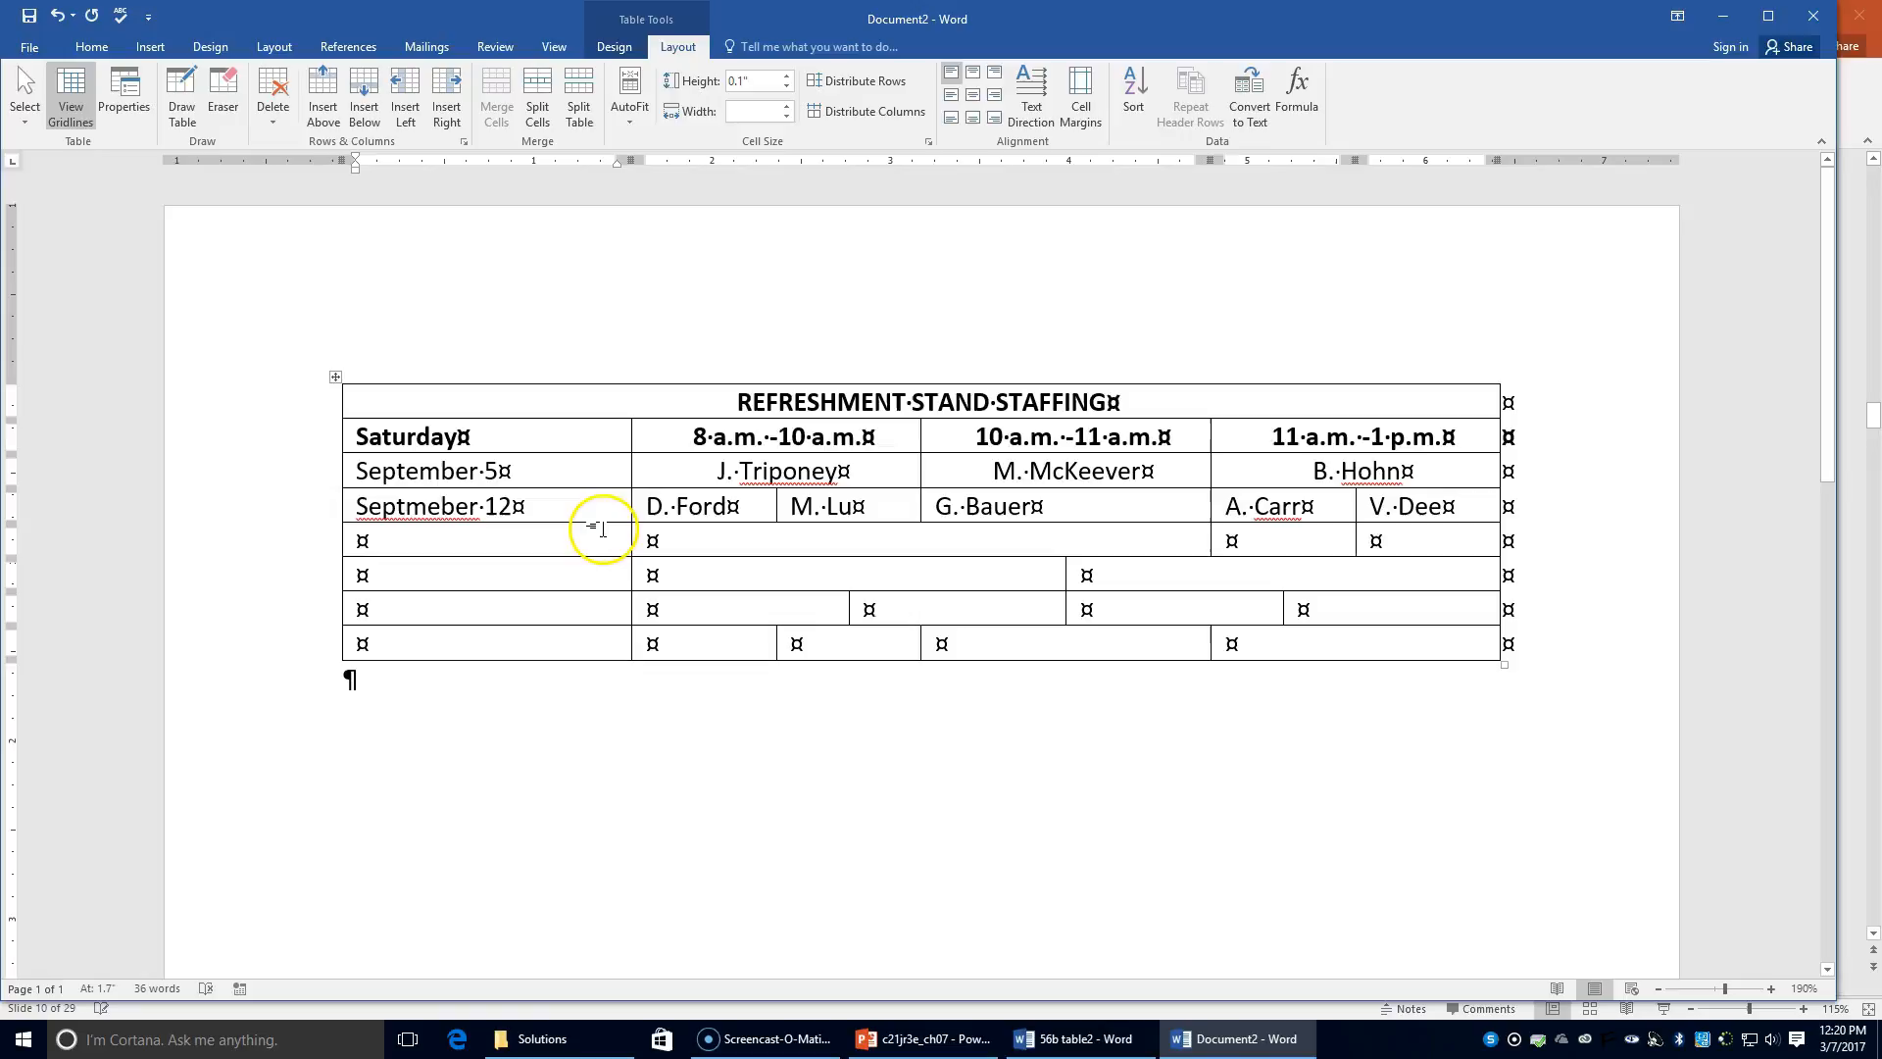
pyautogui.rightClick(481, 520)
pyautogui.click(544, 536)
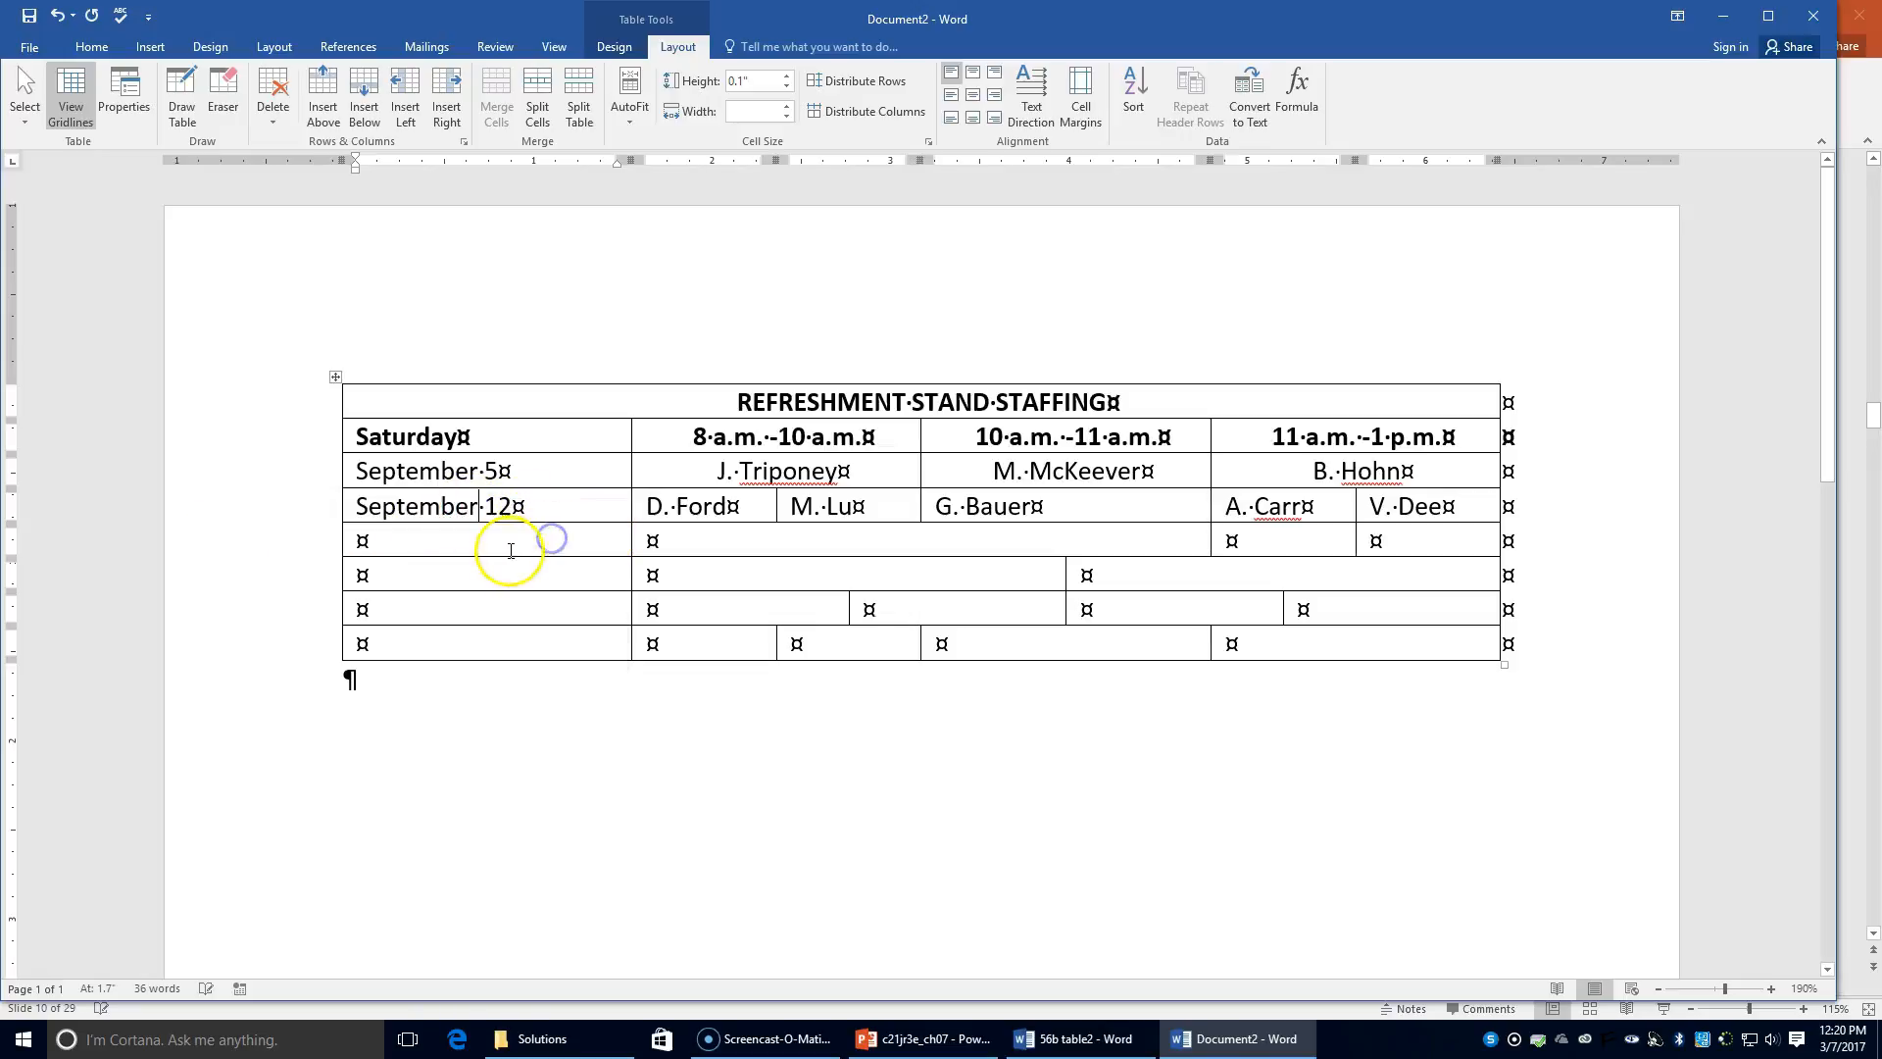
pyautogui.click(489, 549)
pyautogui.write('S')
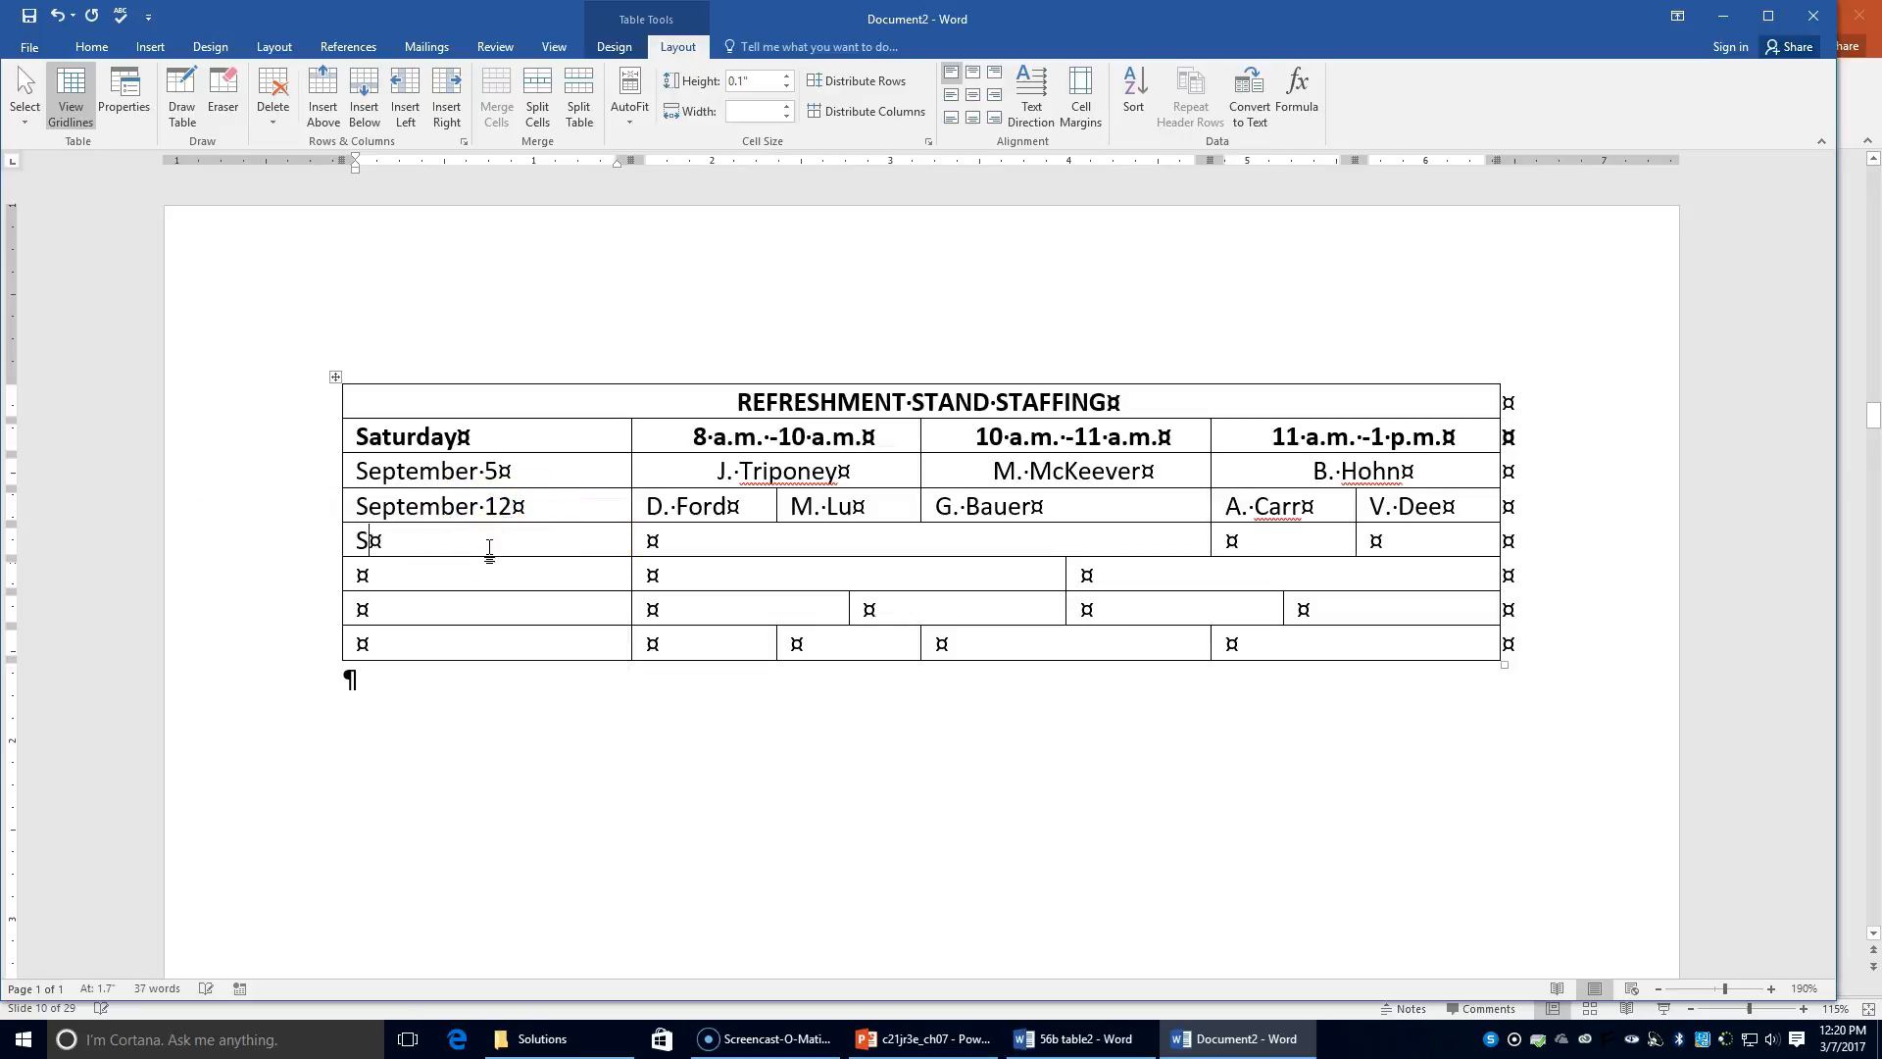
pyautogui.write('eptemb')
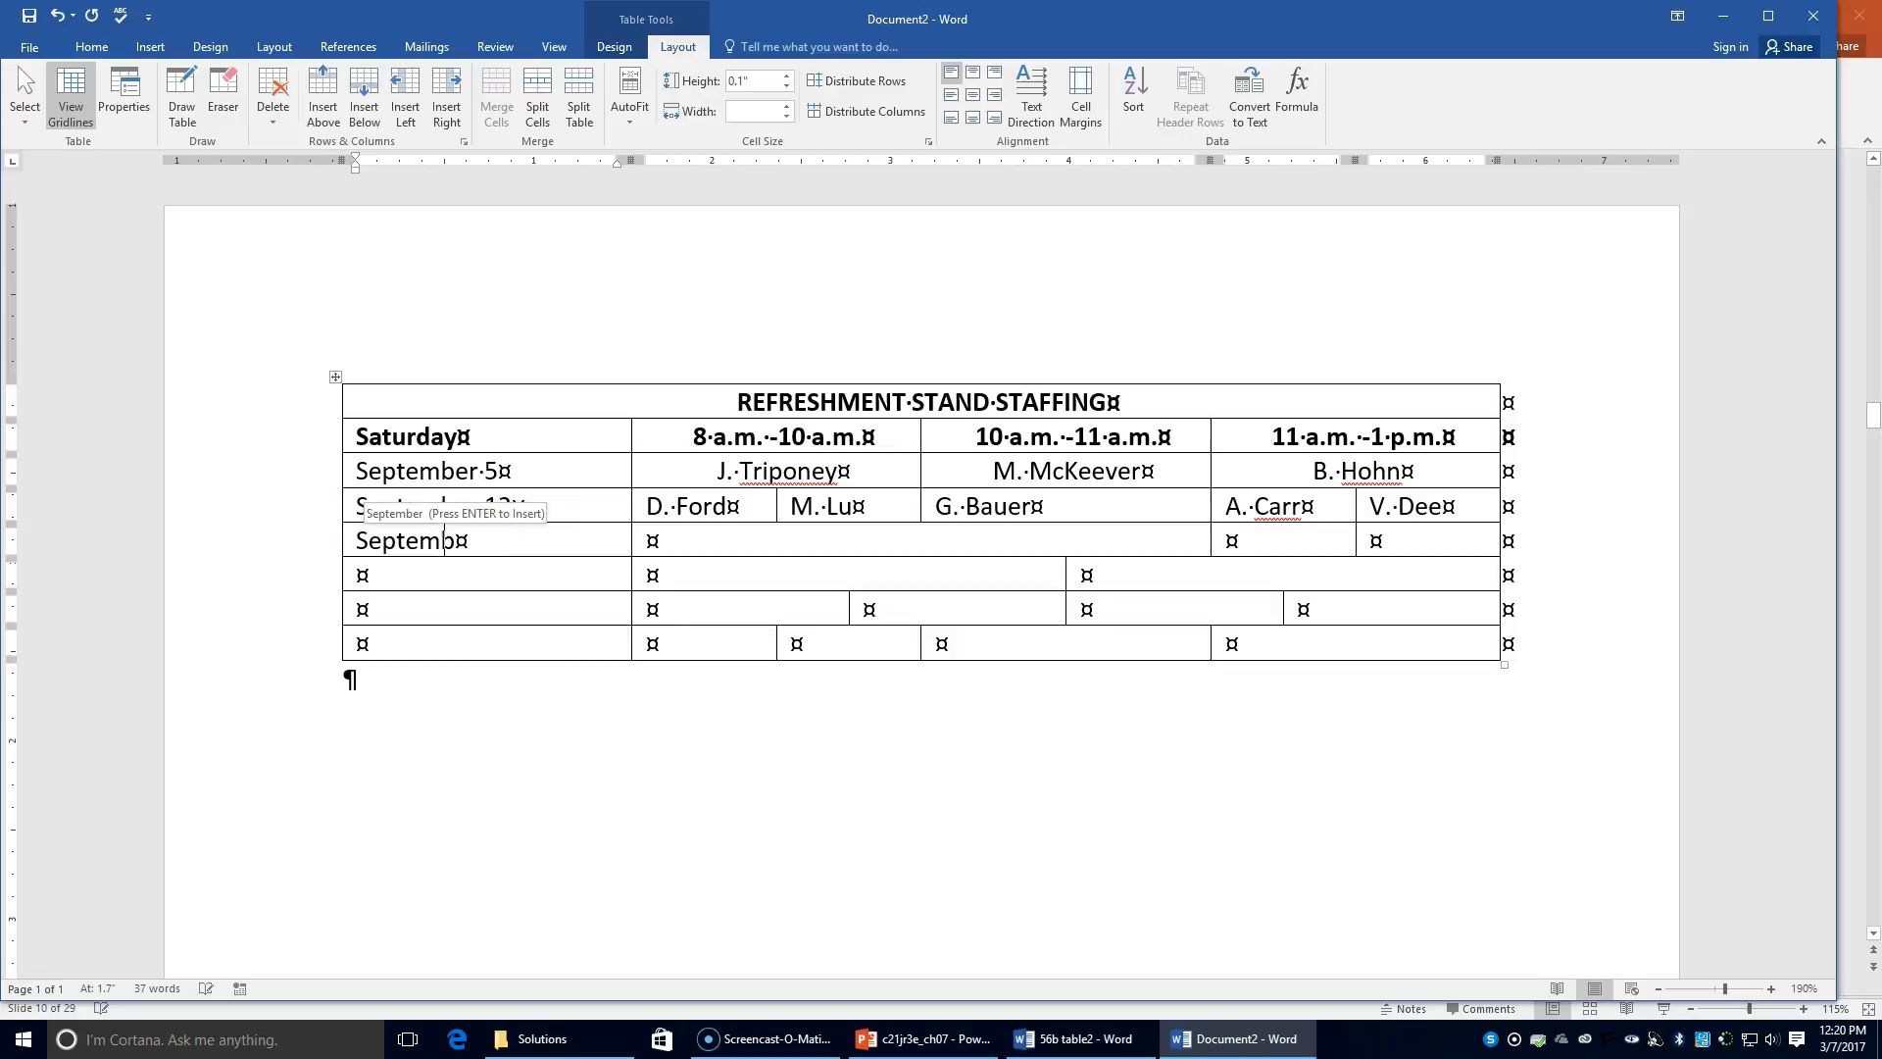
pyautogui.write('er 19')
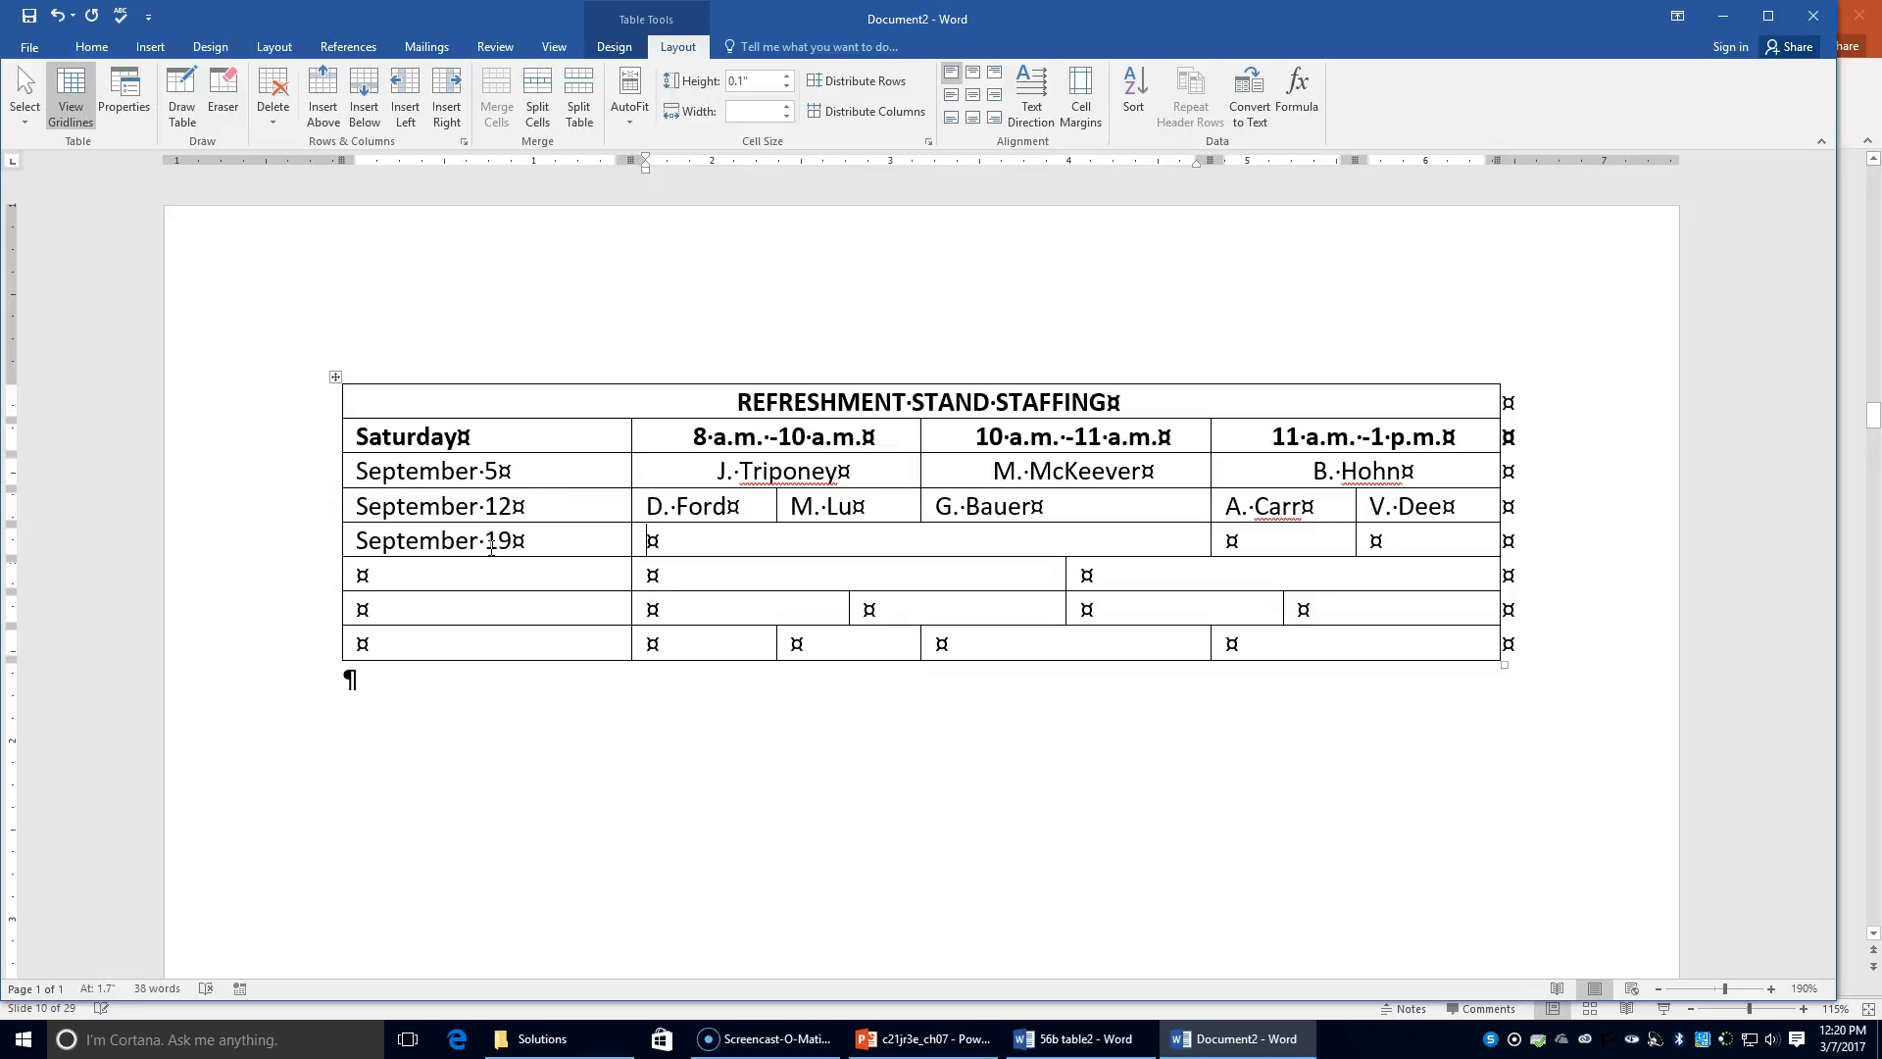
pyautogui.press('Tab')
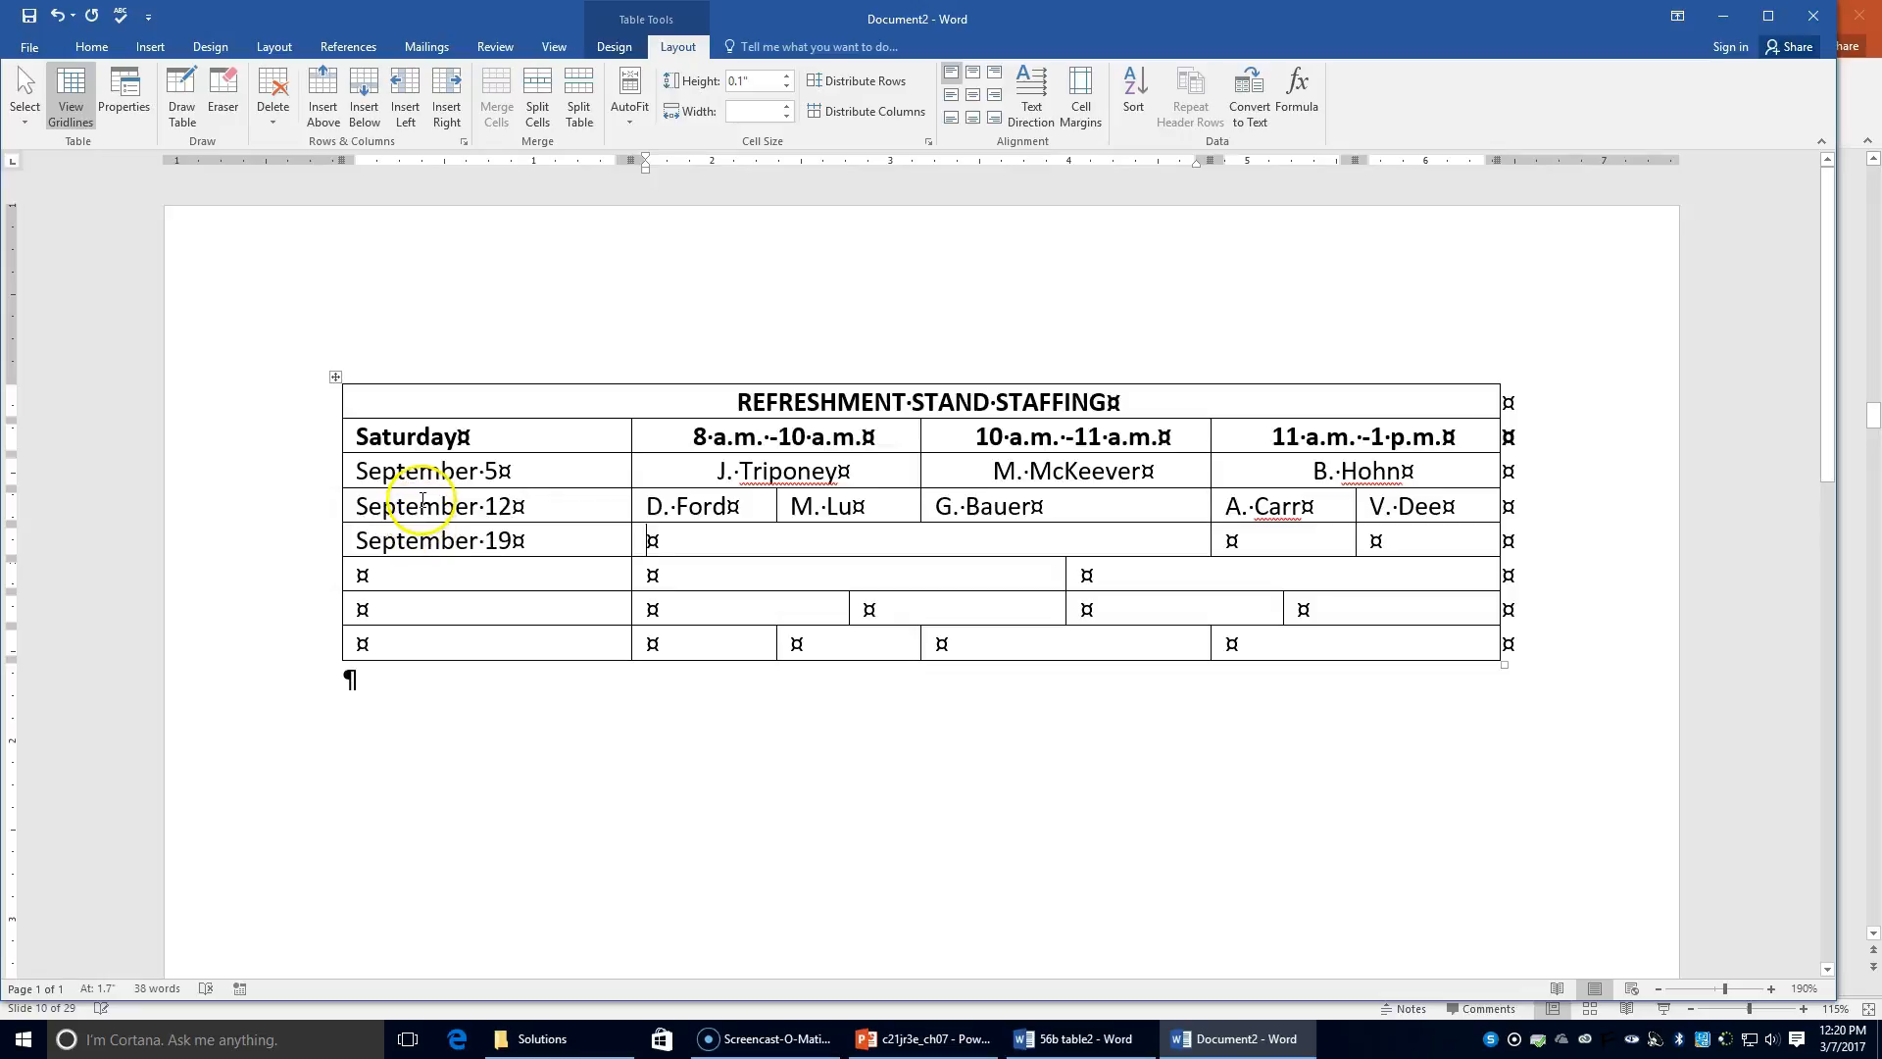
# Step: Enter two centred staff names in the September 19 shift cells
pyautogui.click(83, 46)
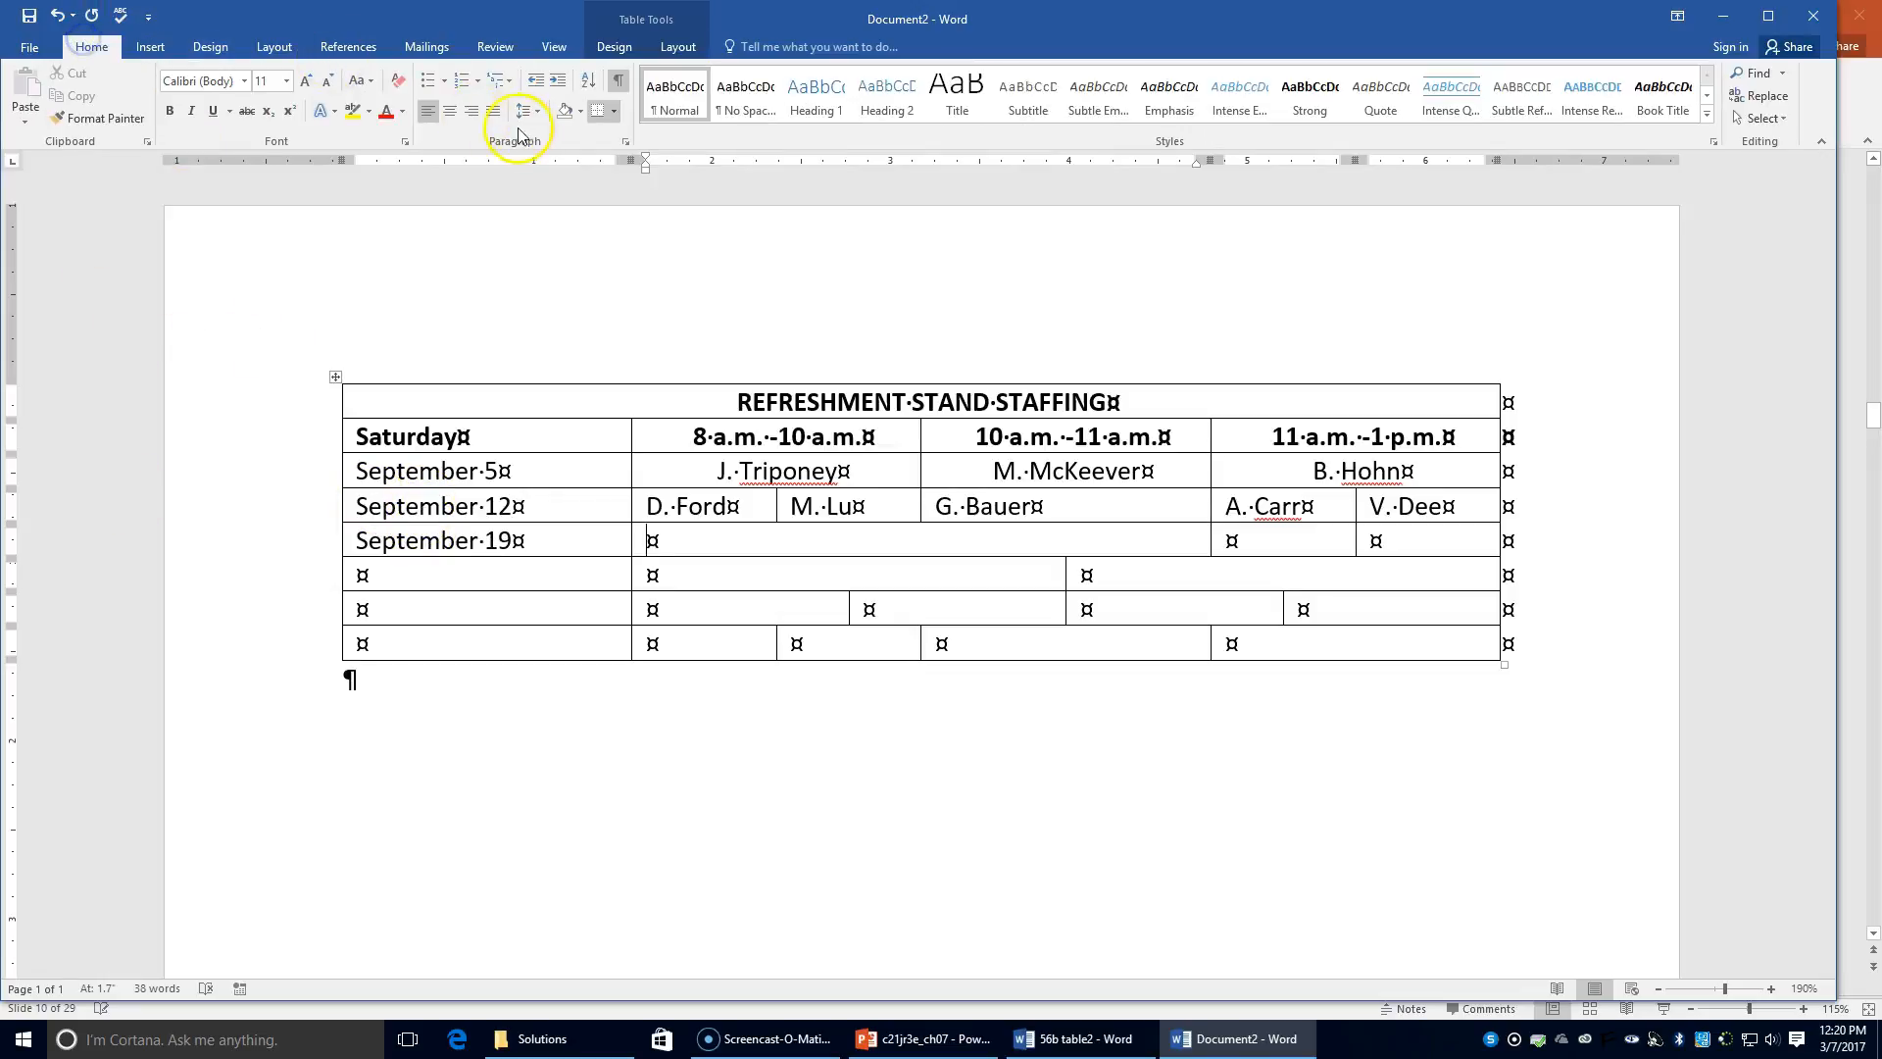
pyautogui.click(450, 111)
pyautogui.write('C. Ric')
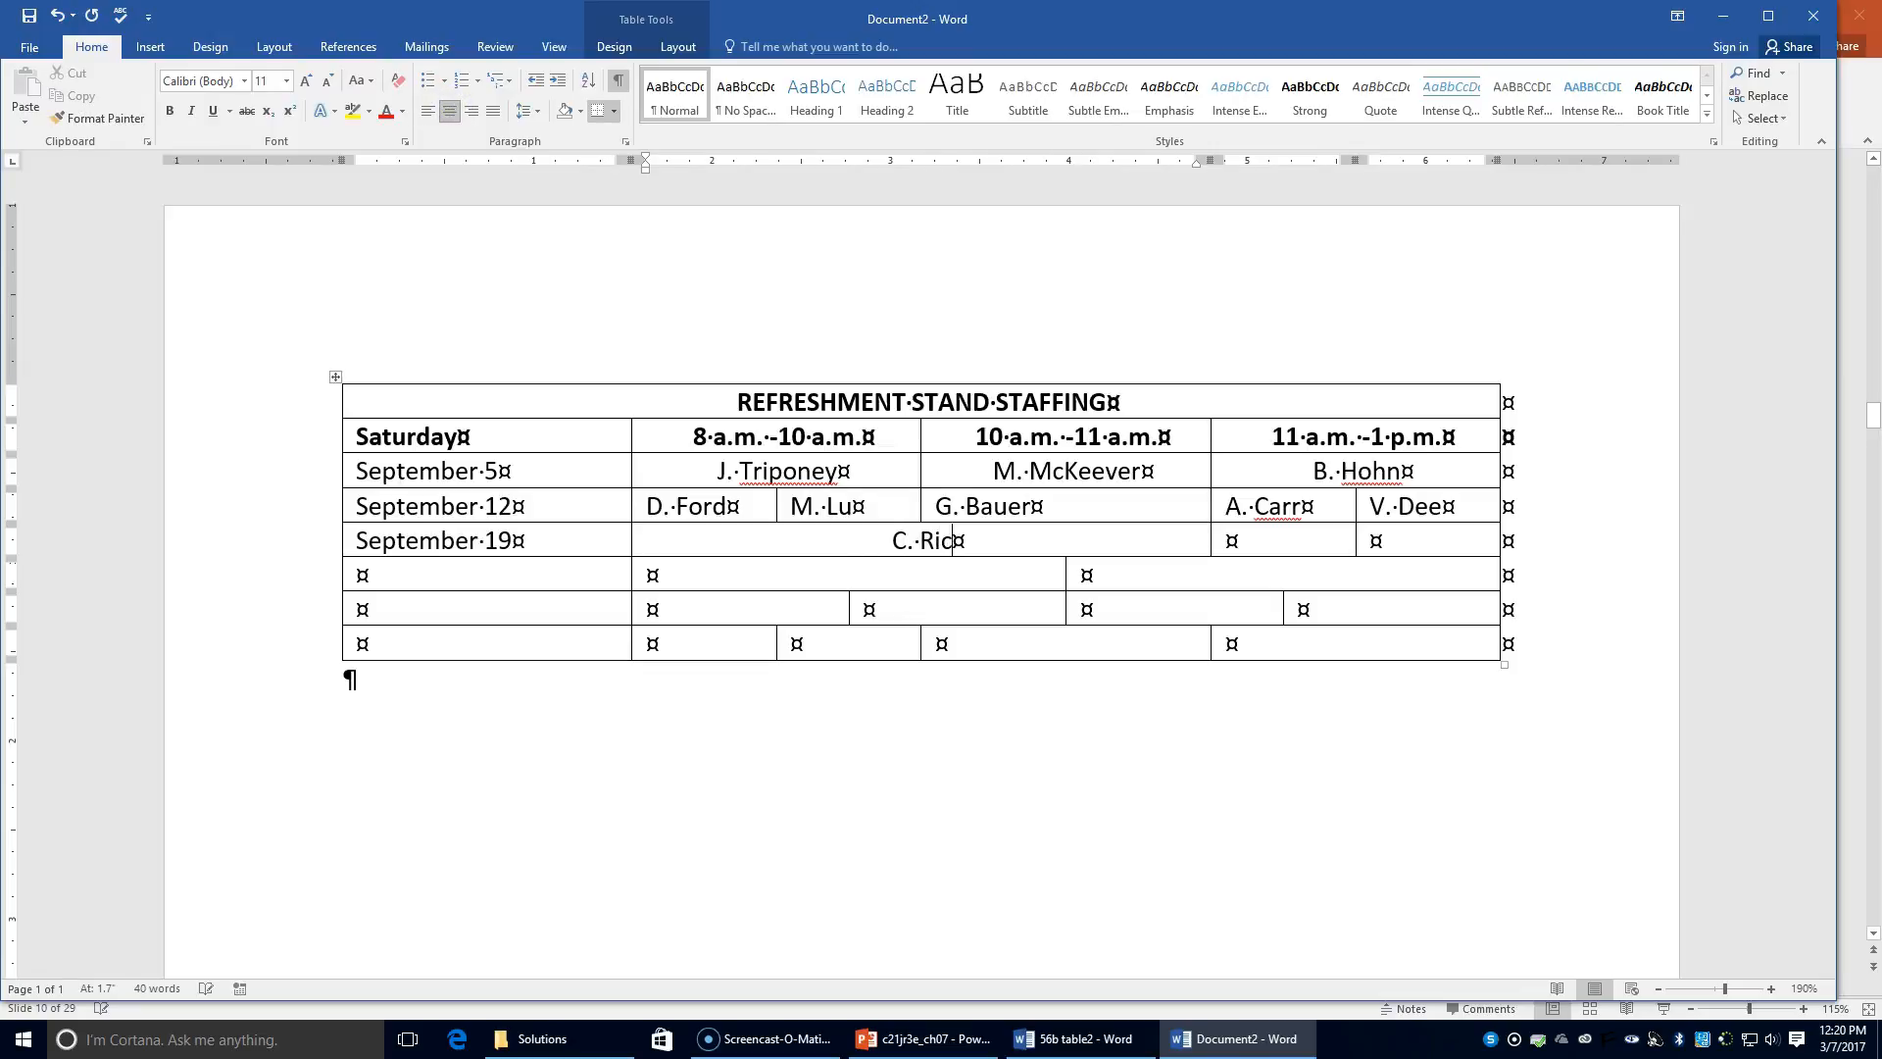
pyautogui.write('kenbach')
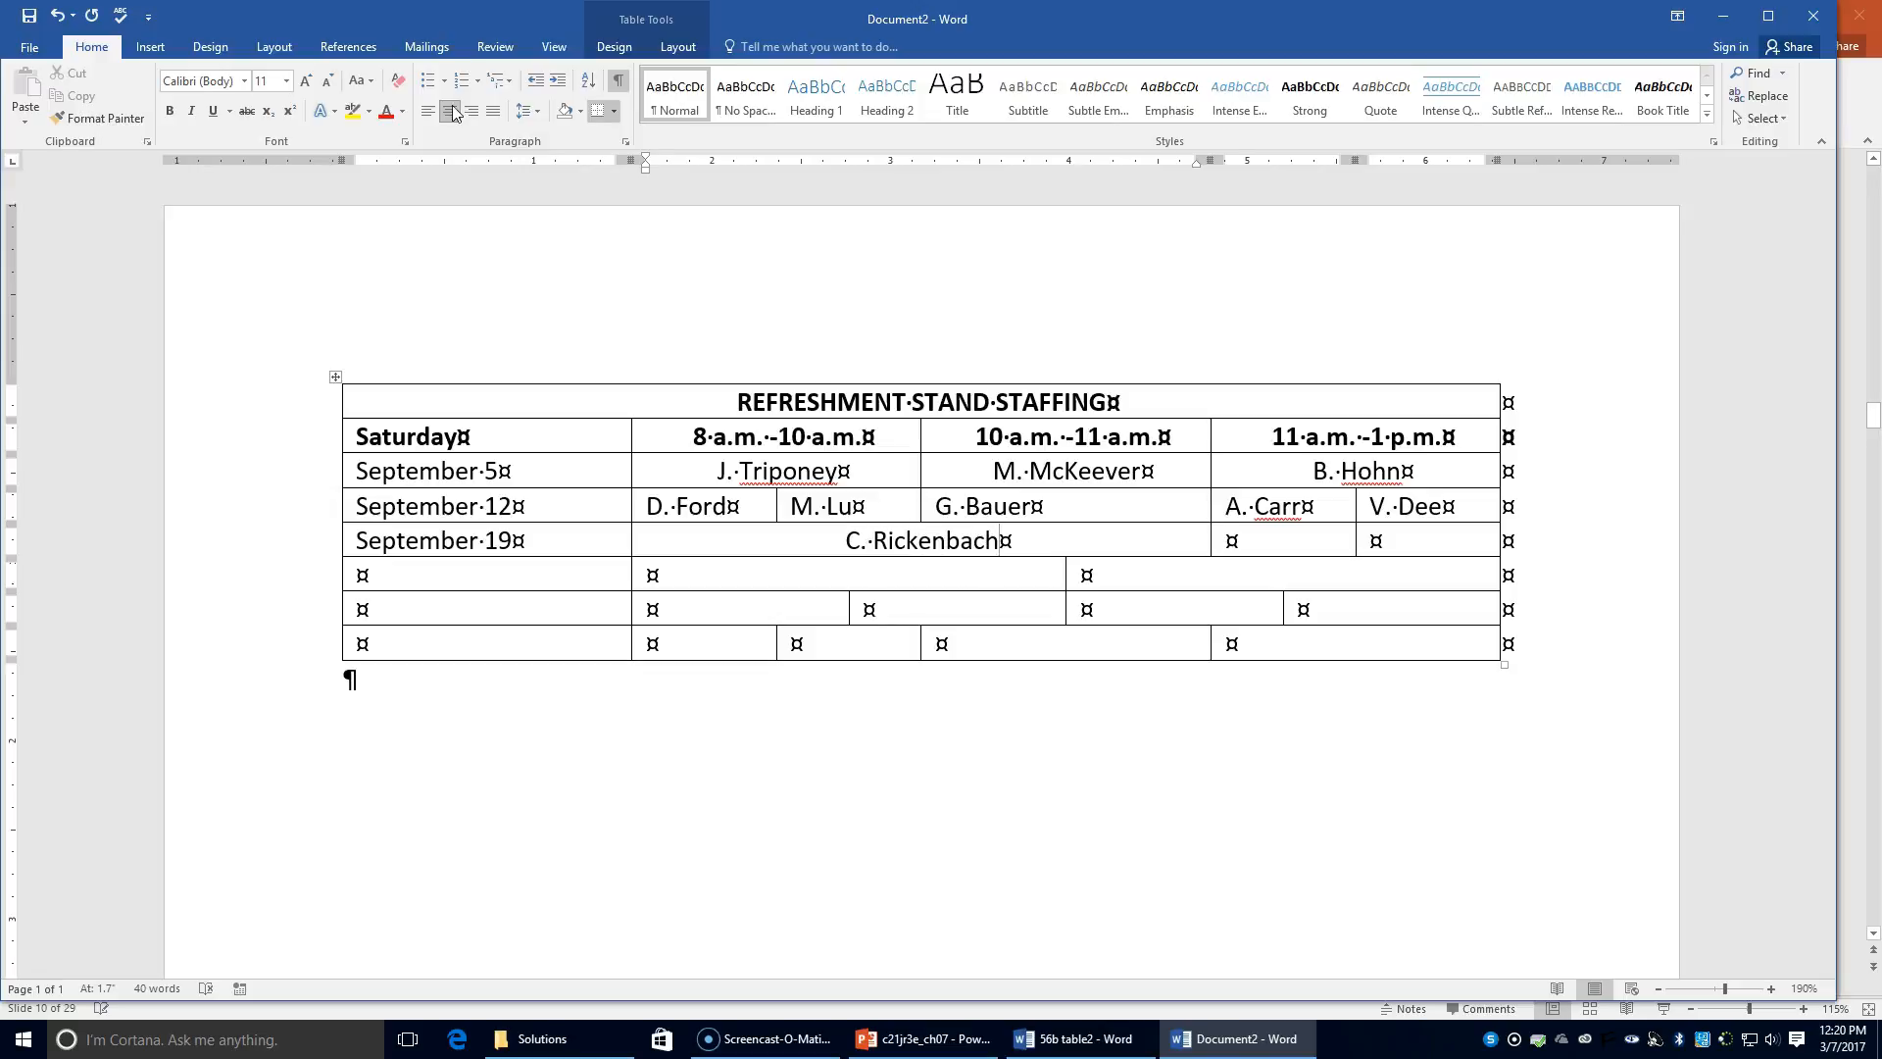
pyautogui.press('Tab')
pyautogui.write('D. Ma')
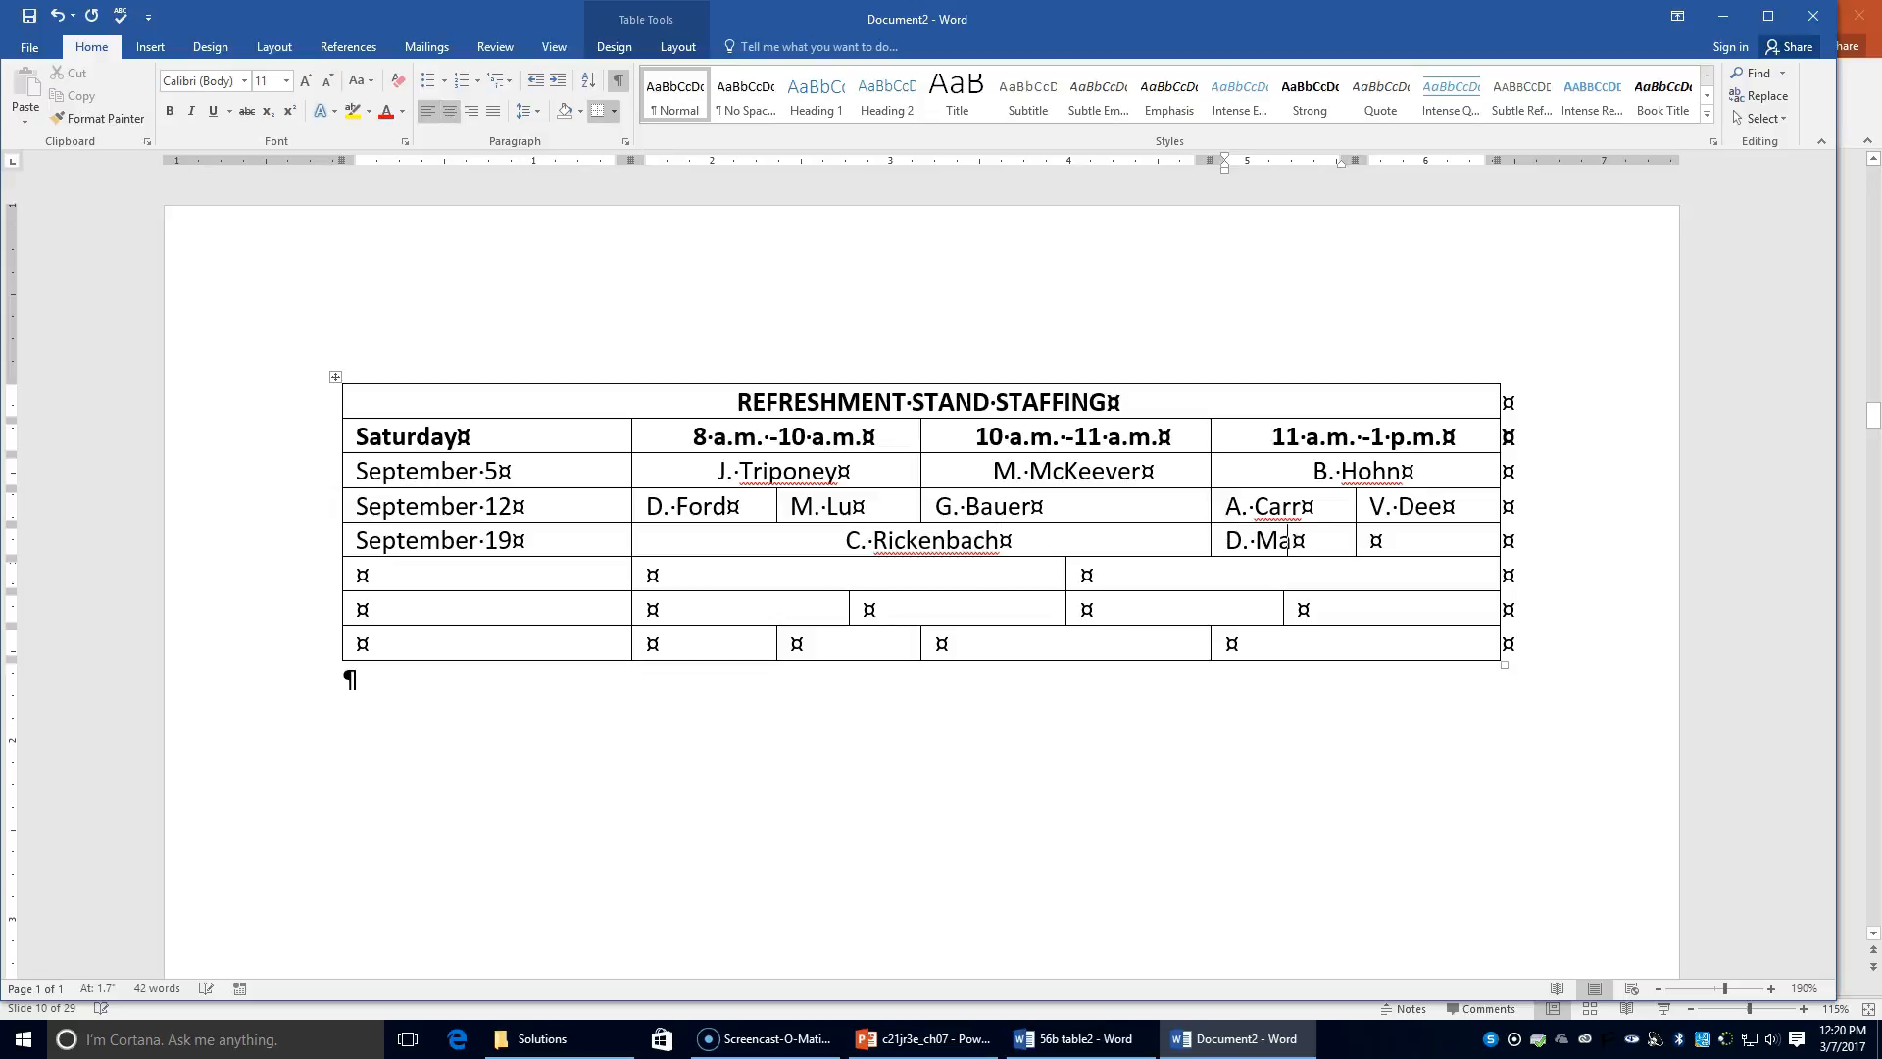
pyautogui.write('rs')
pyautogui.press('Tab')
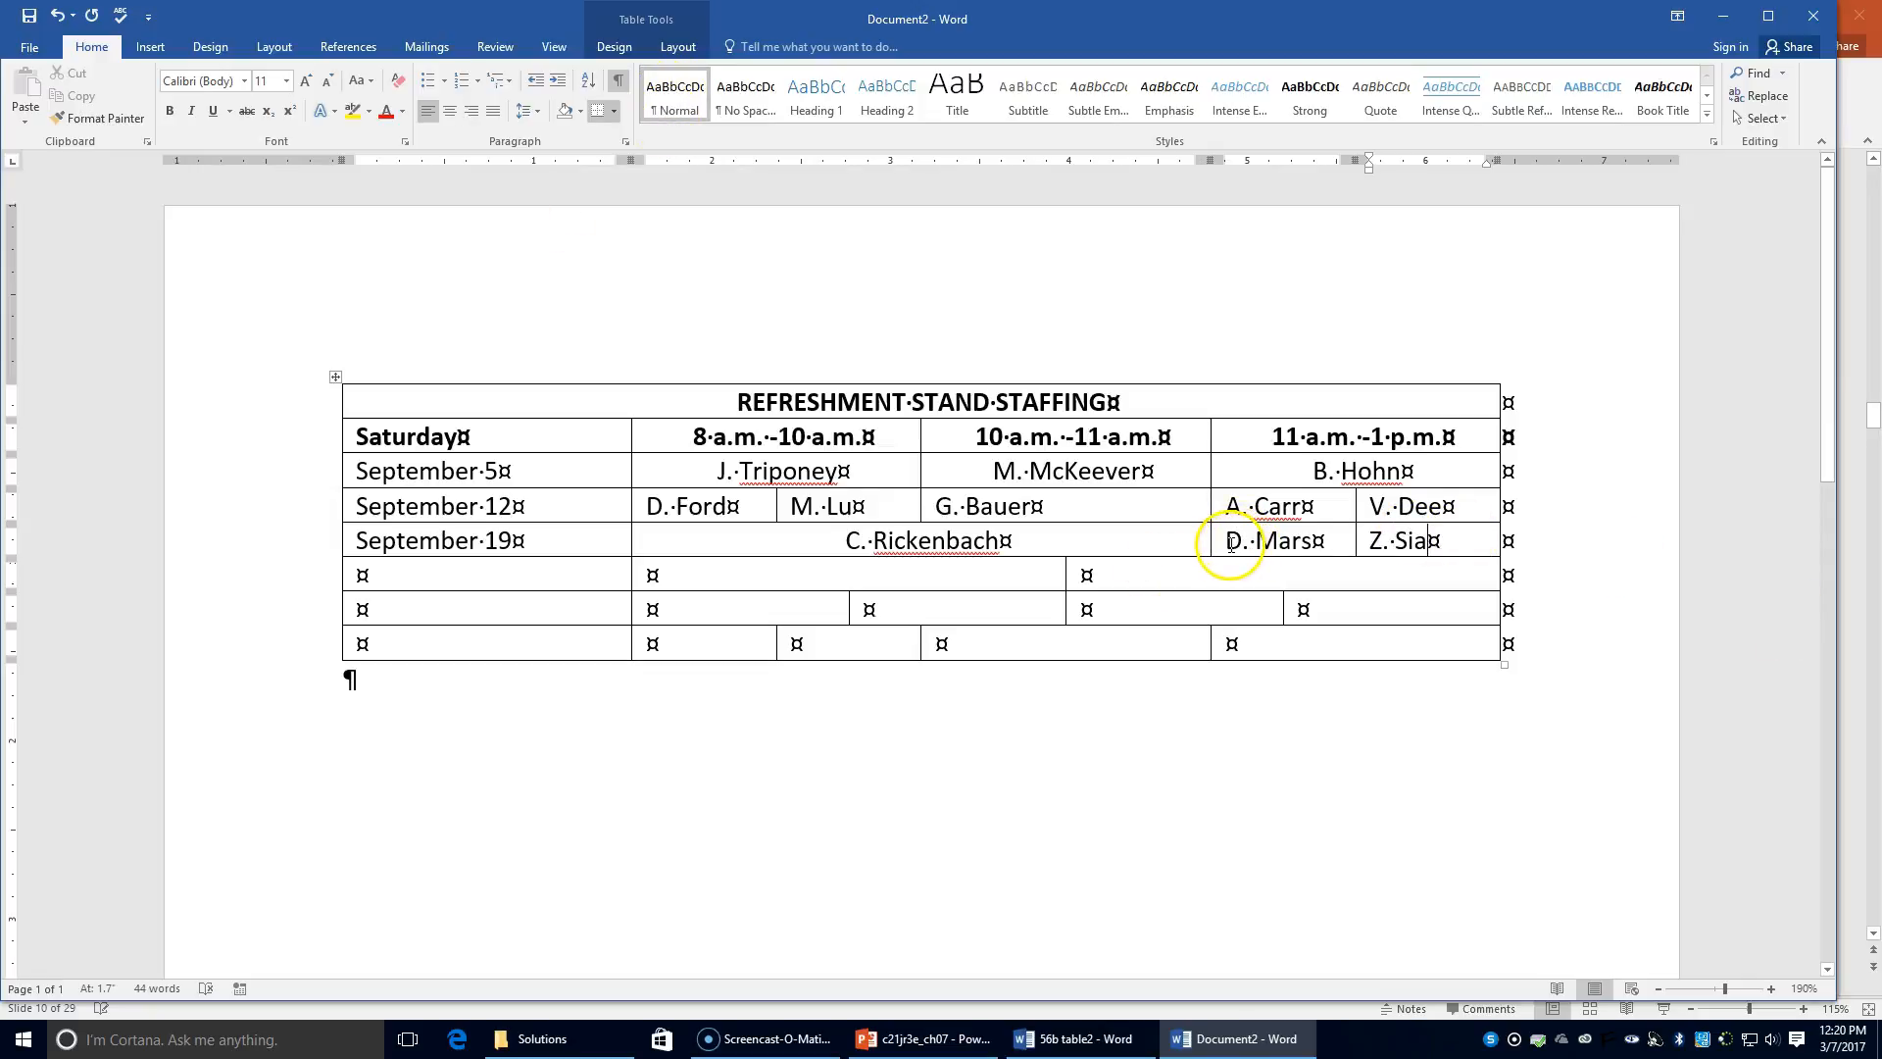
# Step: Centre the names under 11 a.m.–1 p.m. and start the September 26 date below
pyautogui.moveTo(1224, 507); pyautogui.dragTo(1453, 545)
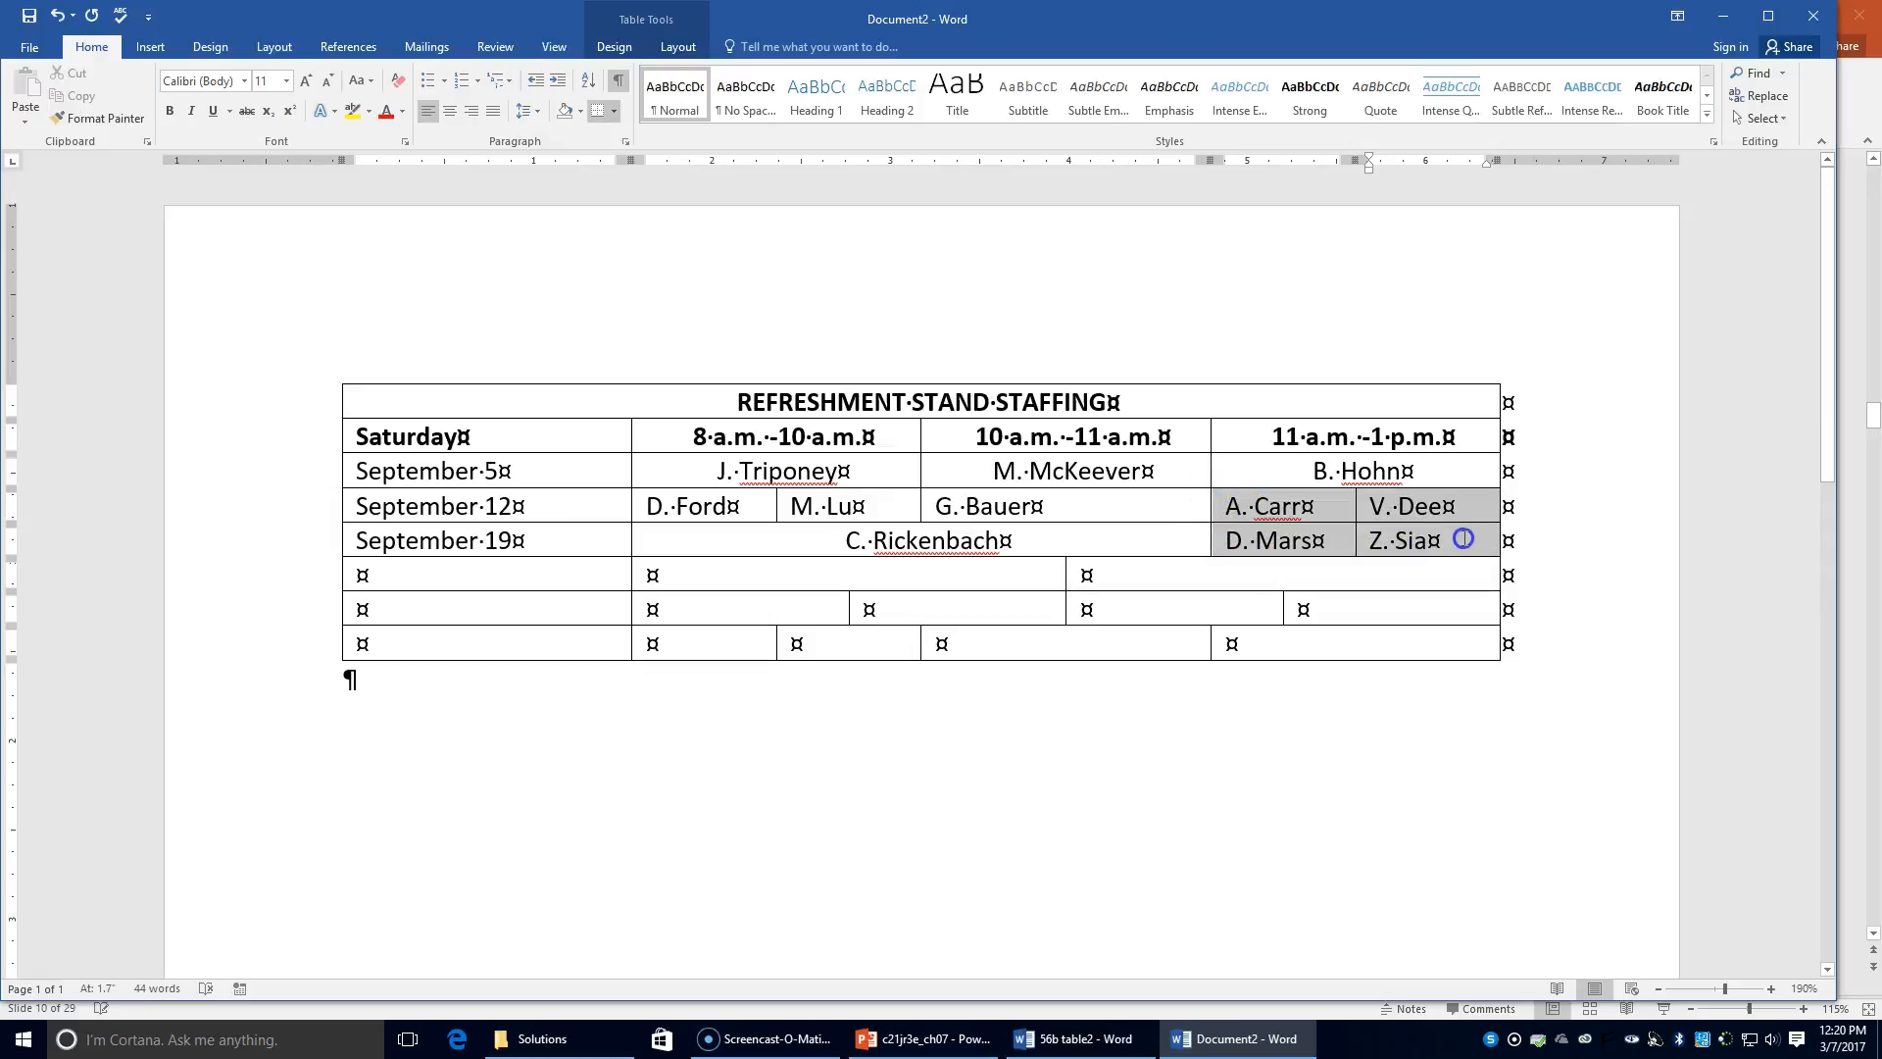
pyautogui.click(453, 112)
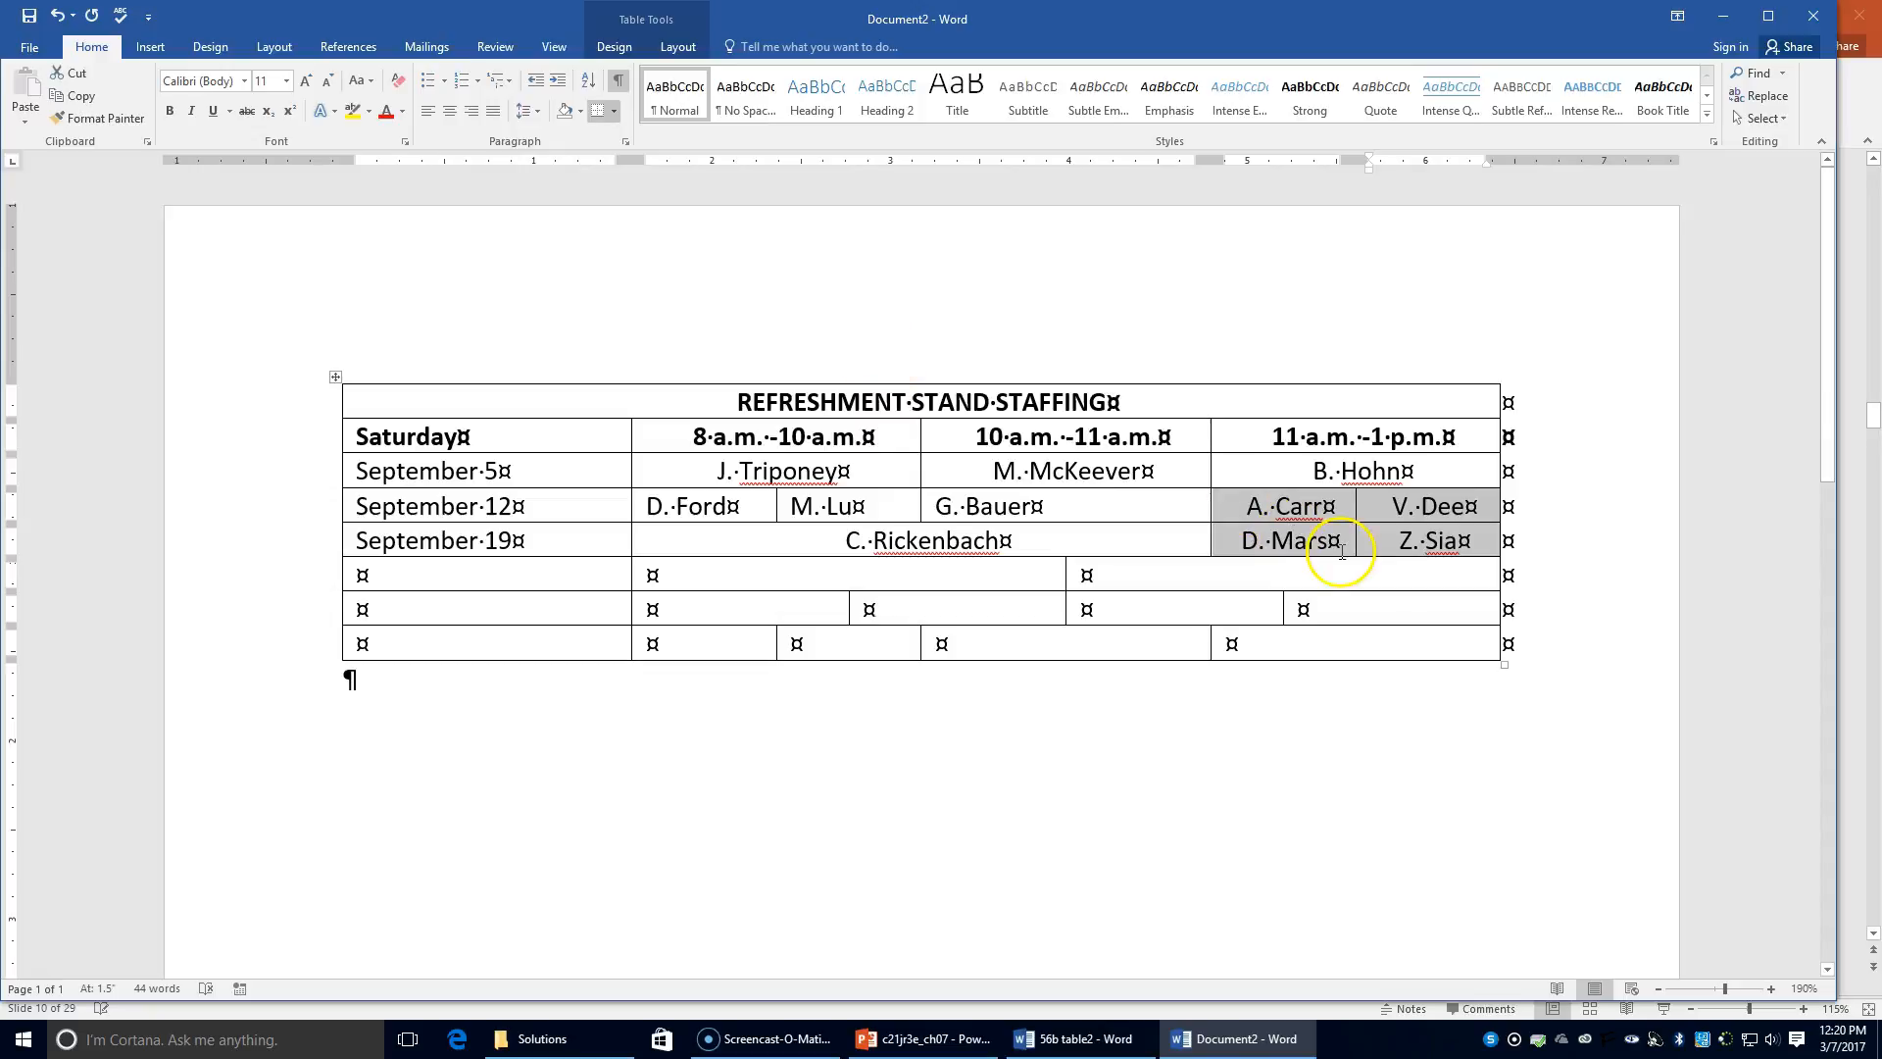
pyautogui.click(378, 579)
pyautogui.click(371, 655)
pyautogui.write('September 26')
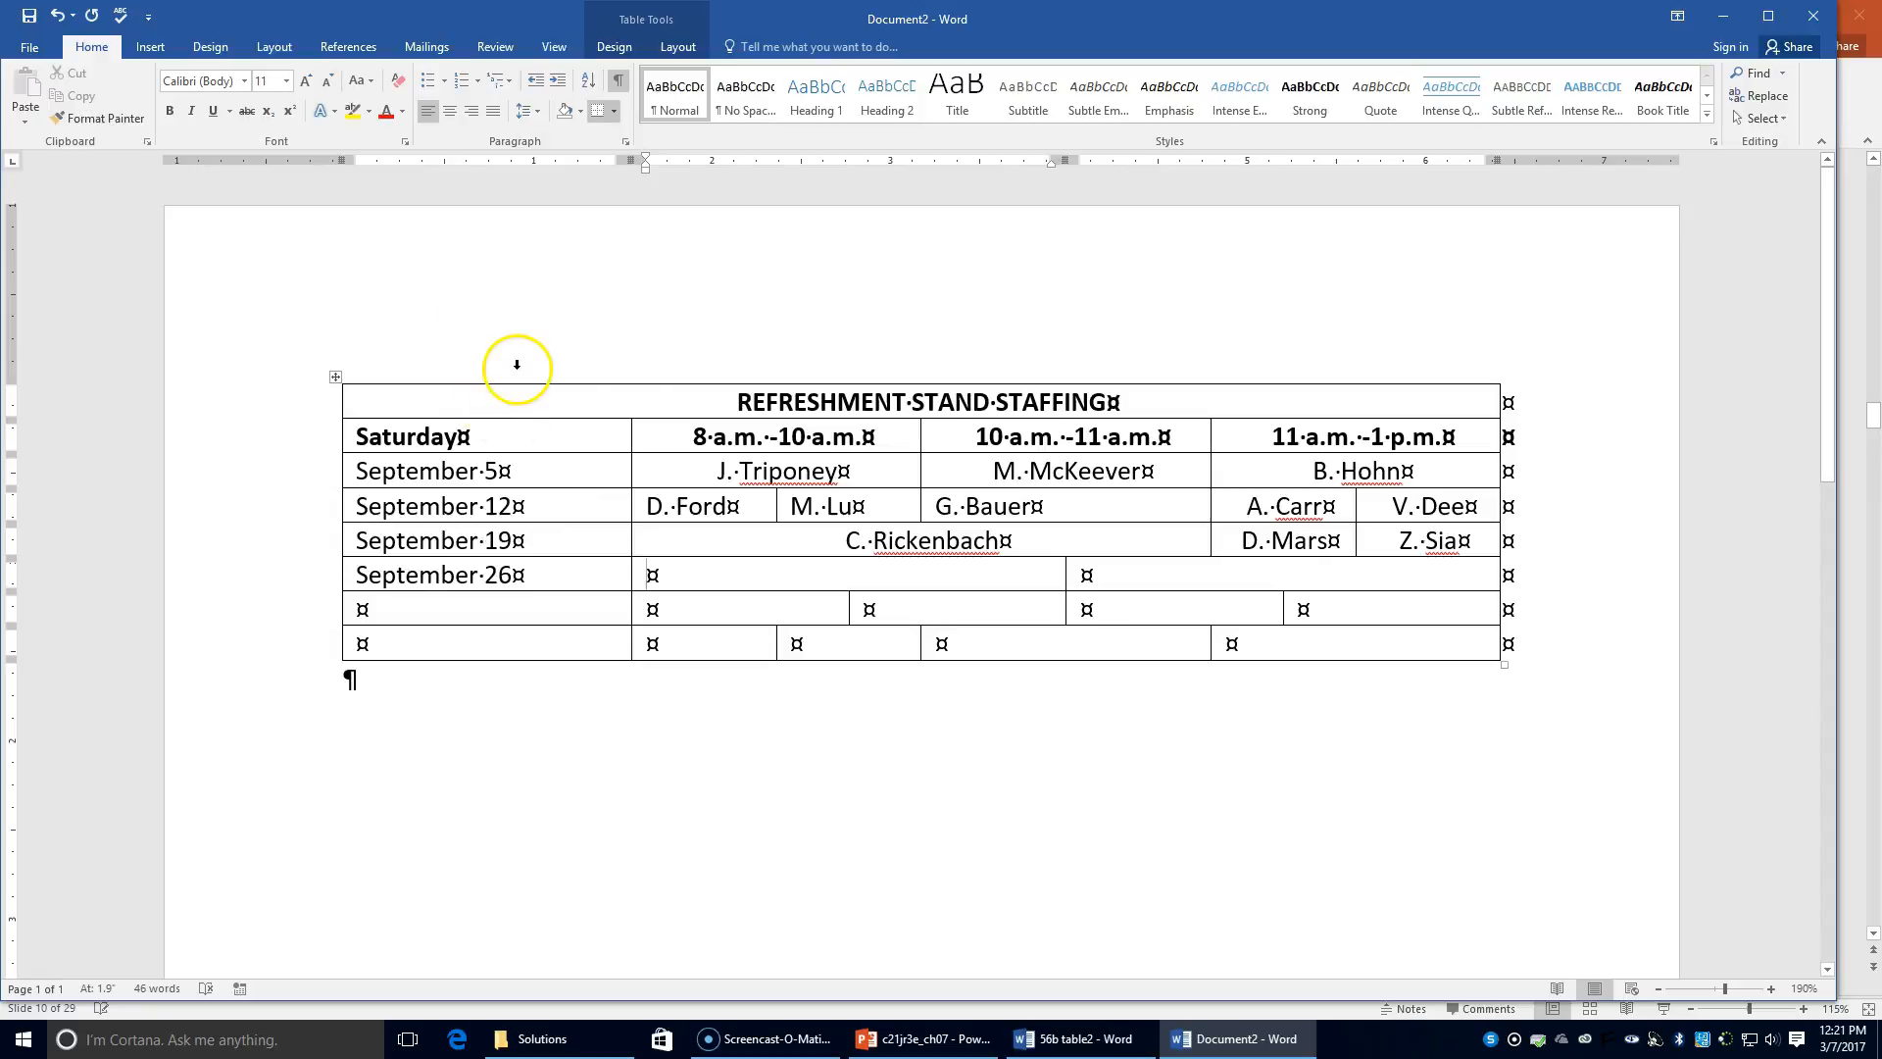
pyautogui.click(450, 112)
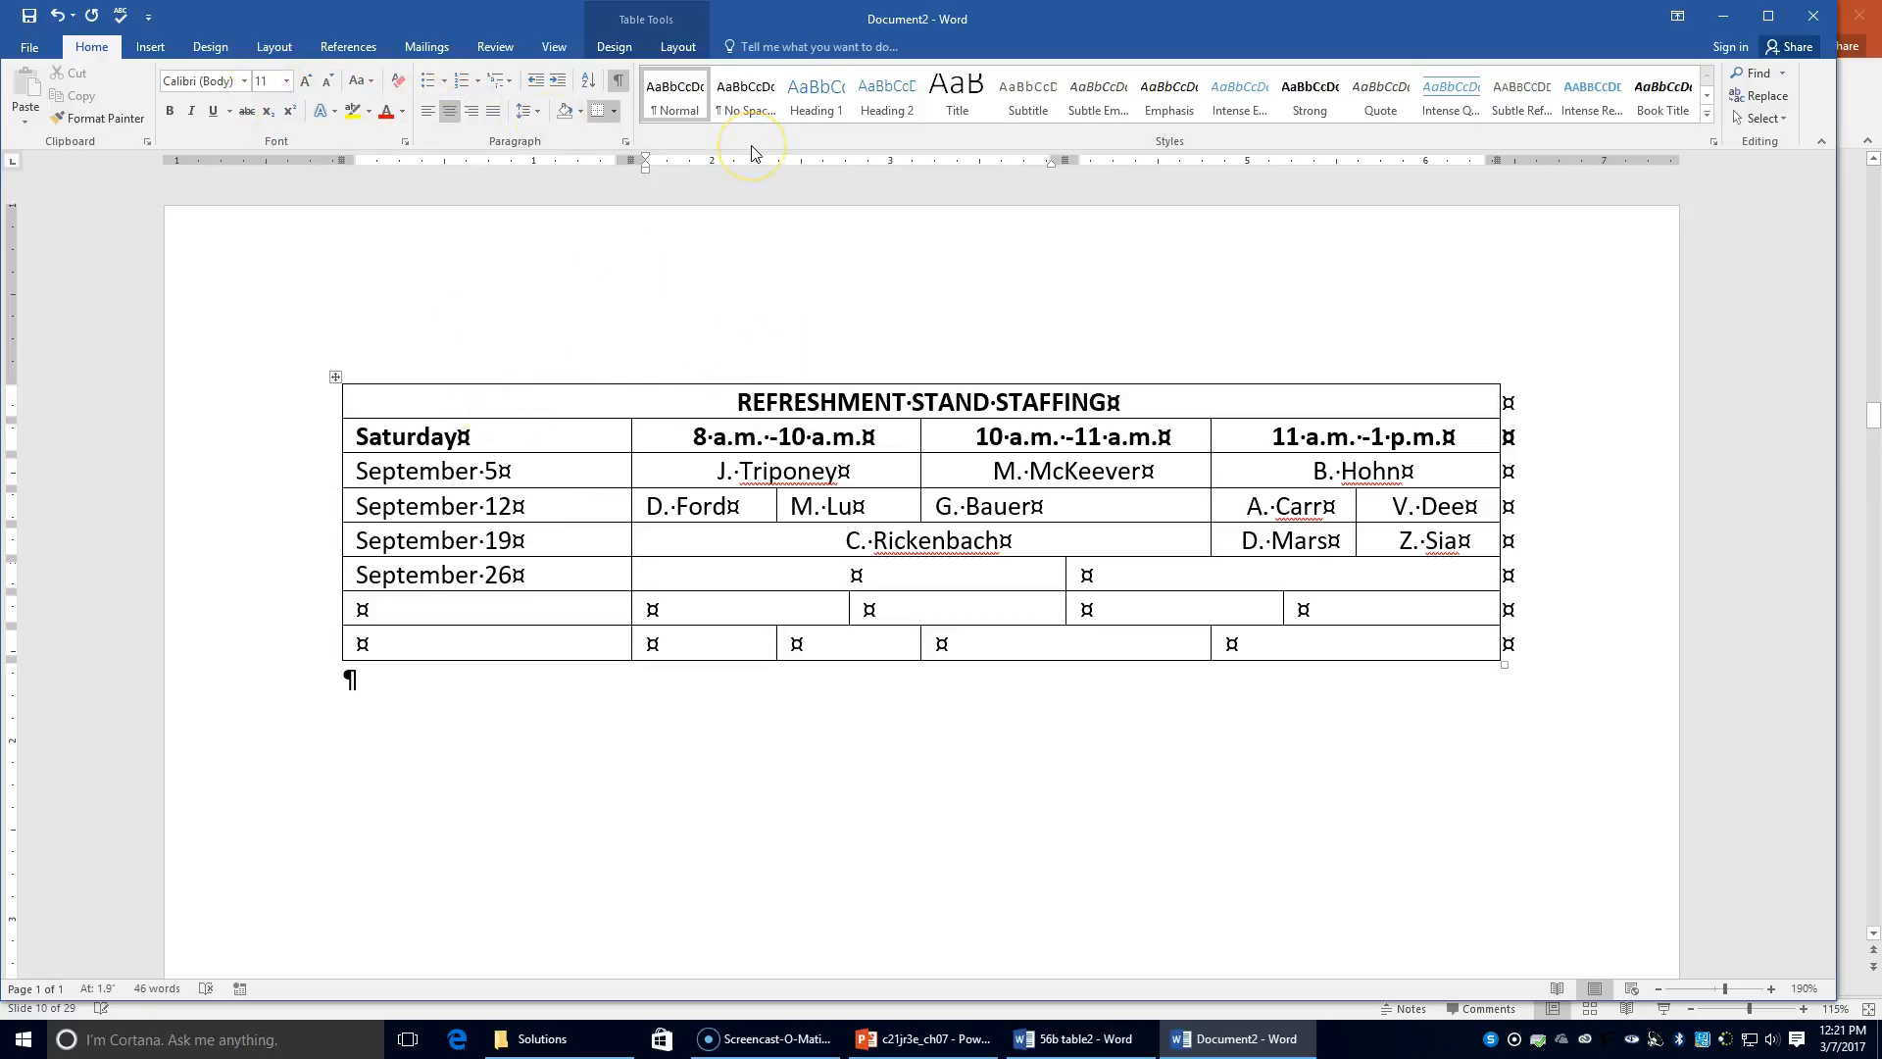
# Step: Finish the first September 26 name and add a second centred name in the next cell
pyautogui.write('. ')
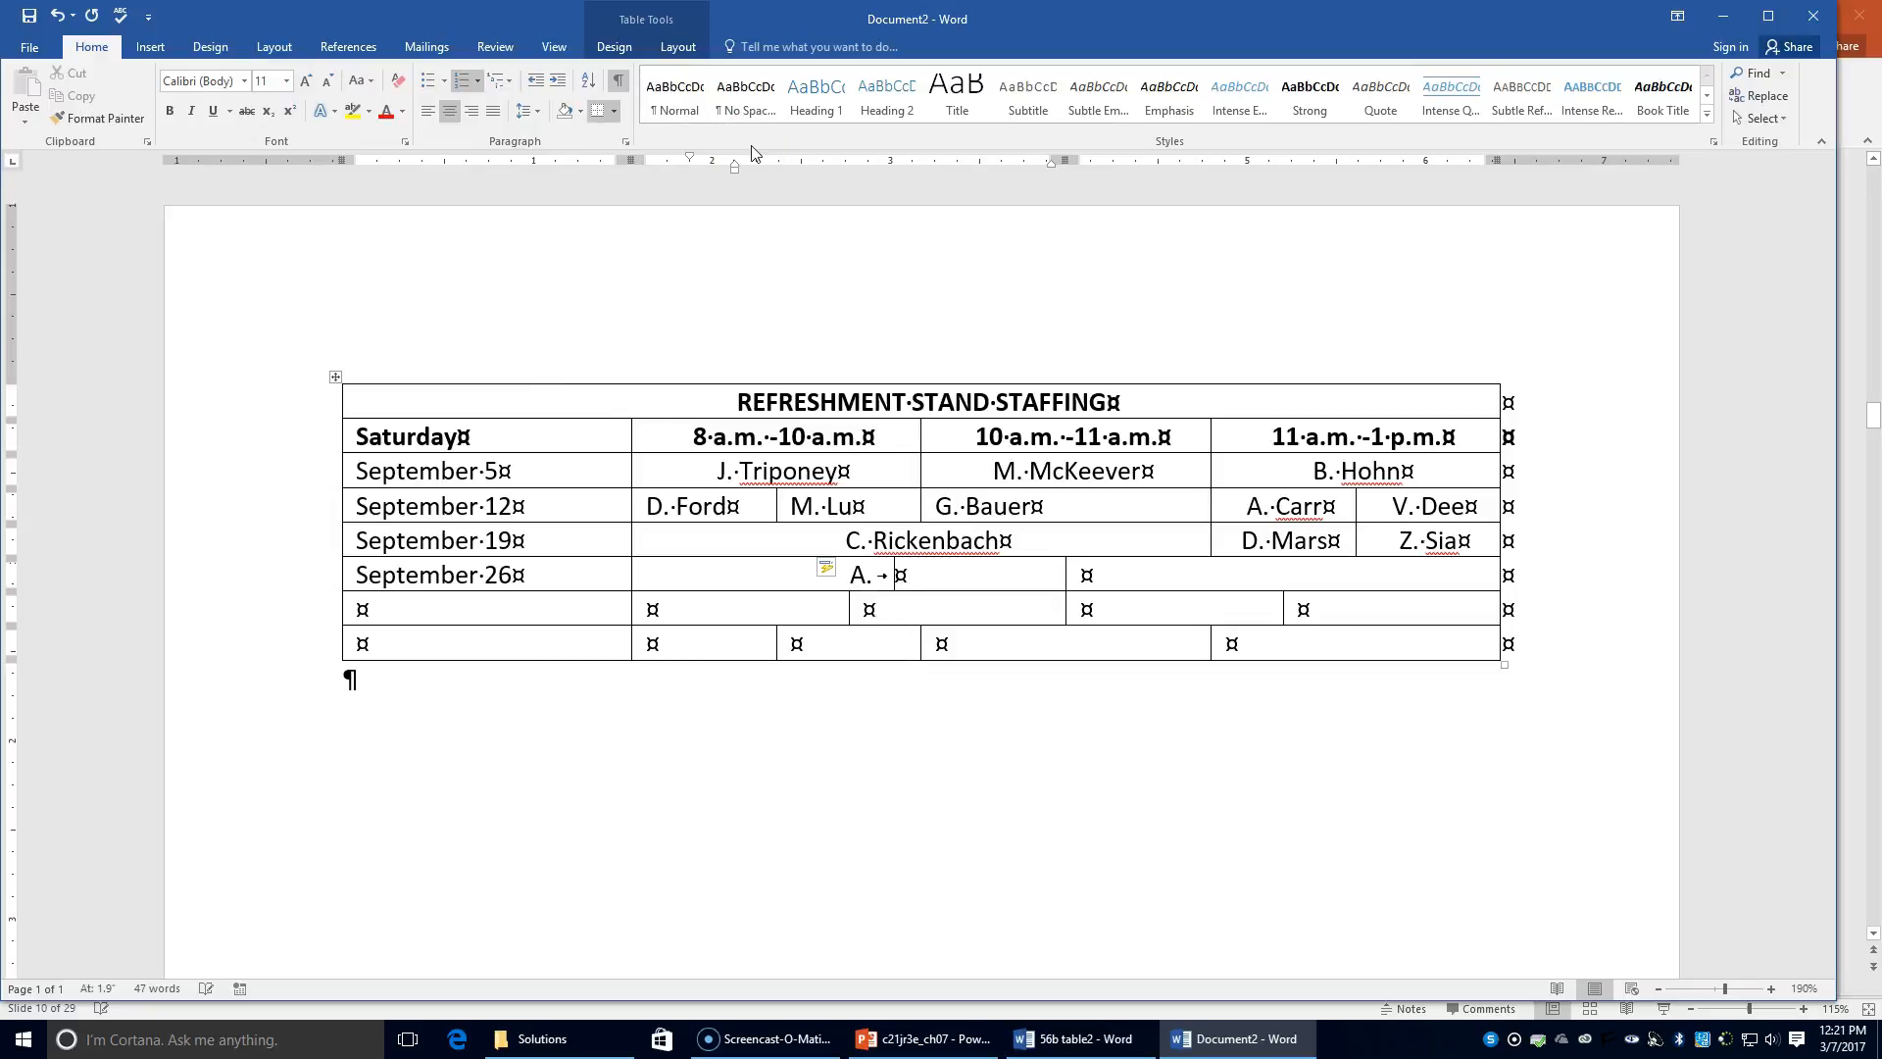
pyautogui.write('Kopolovich')
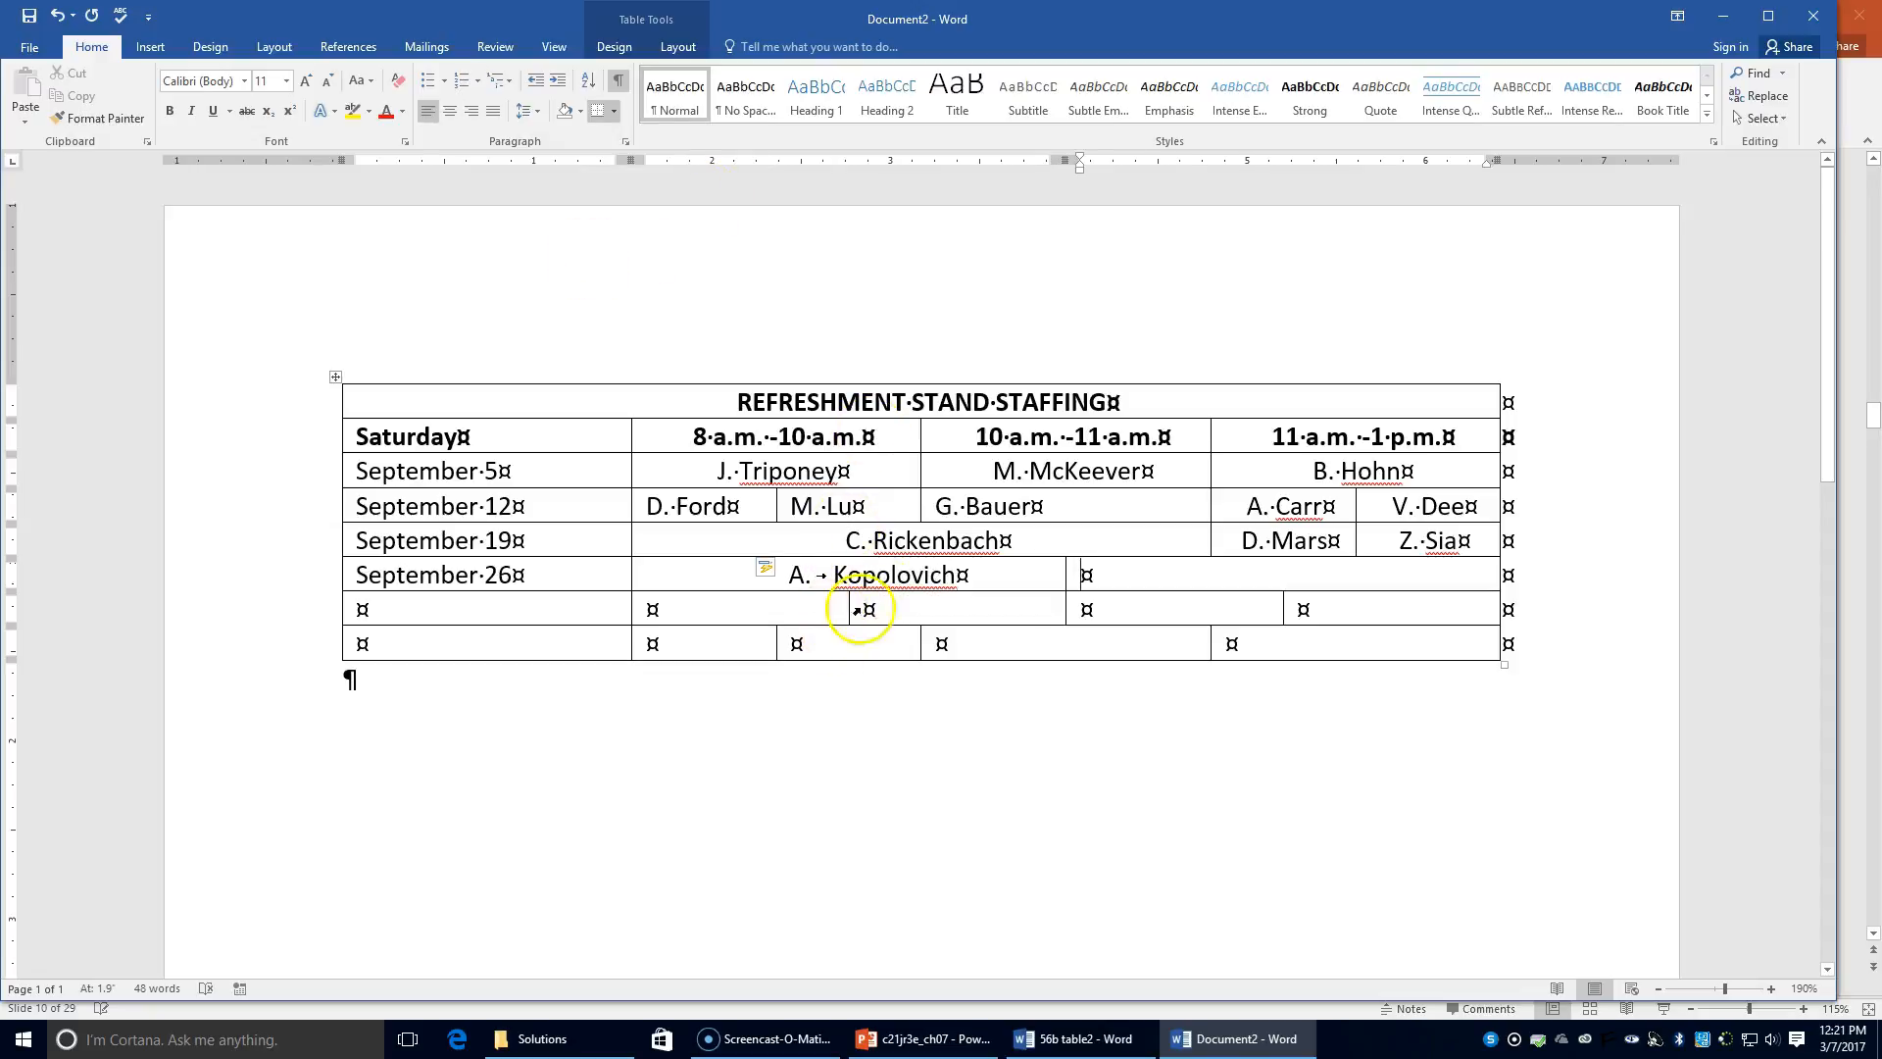
pyautogui.click(1095, 565)
pyautogui.click(449, 114)
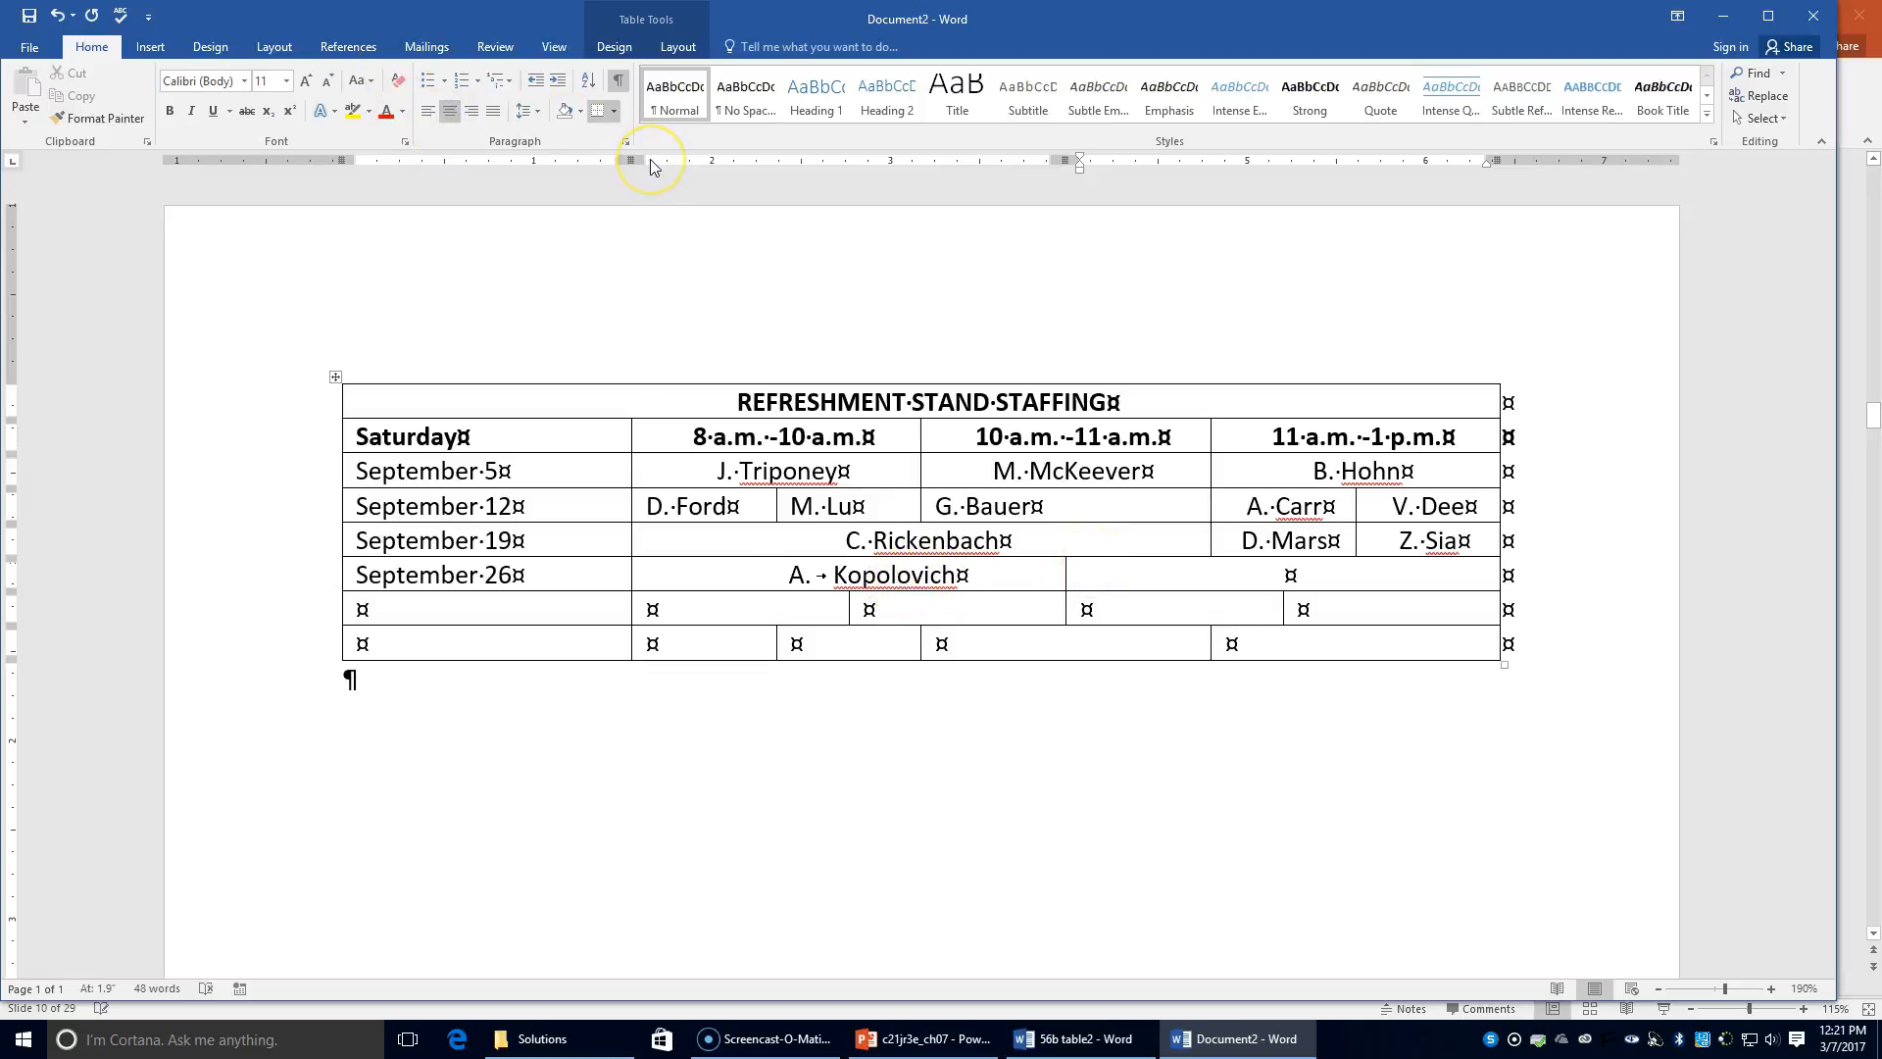
pyautogui.write('B. Gord')
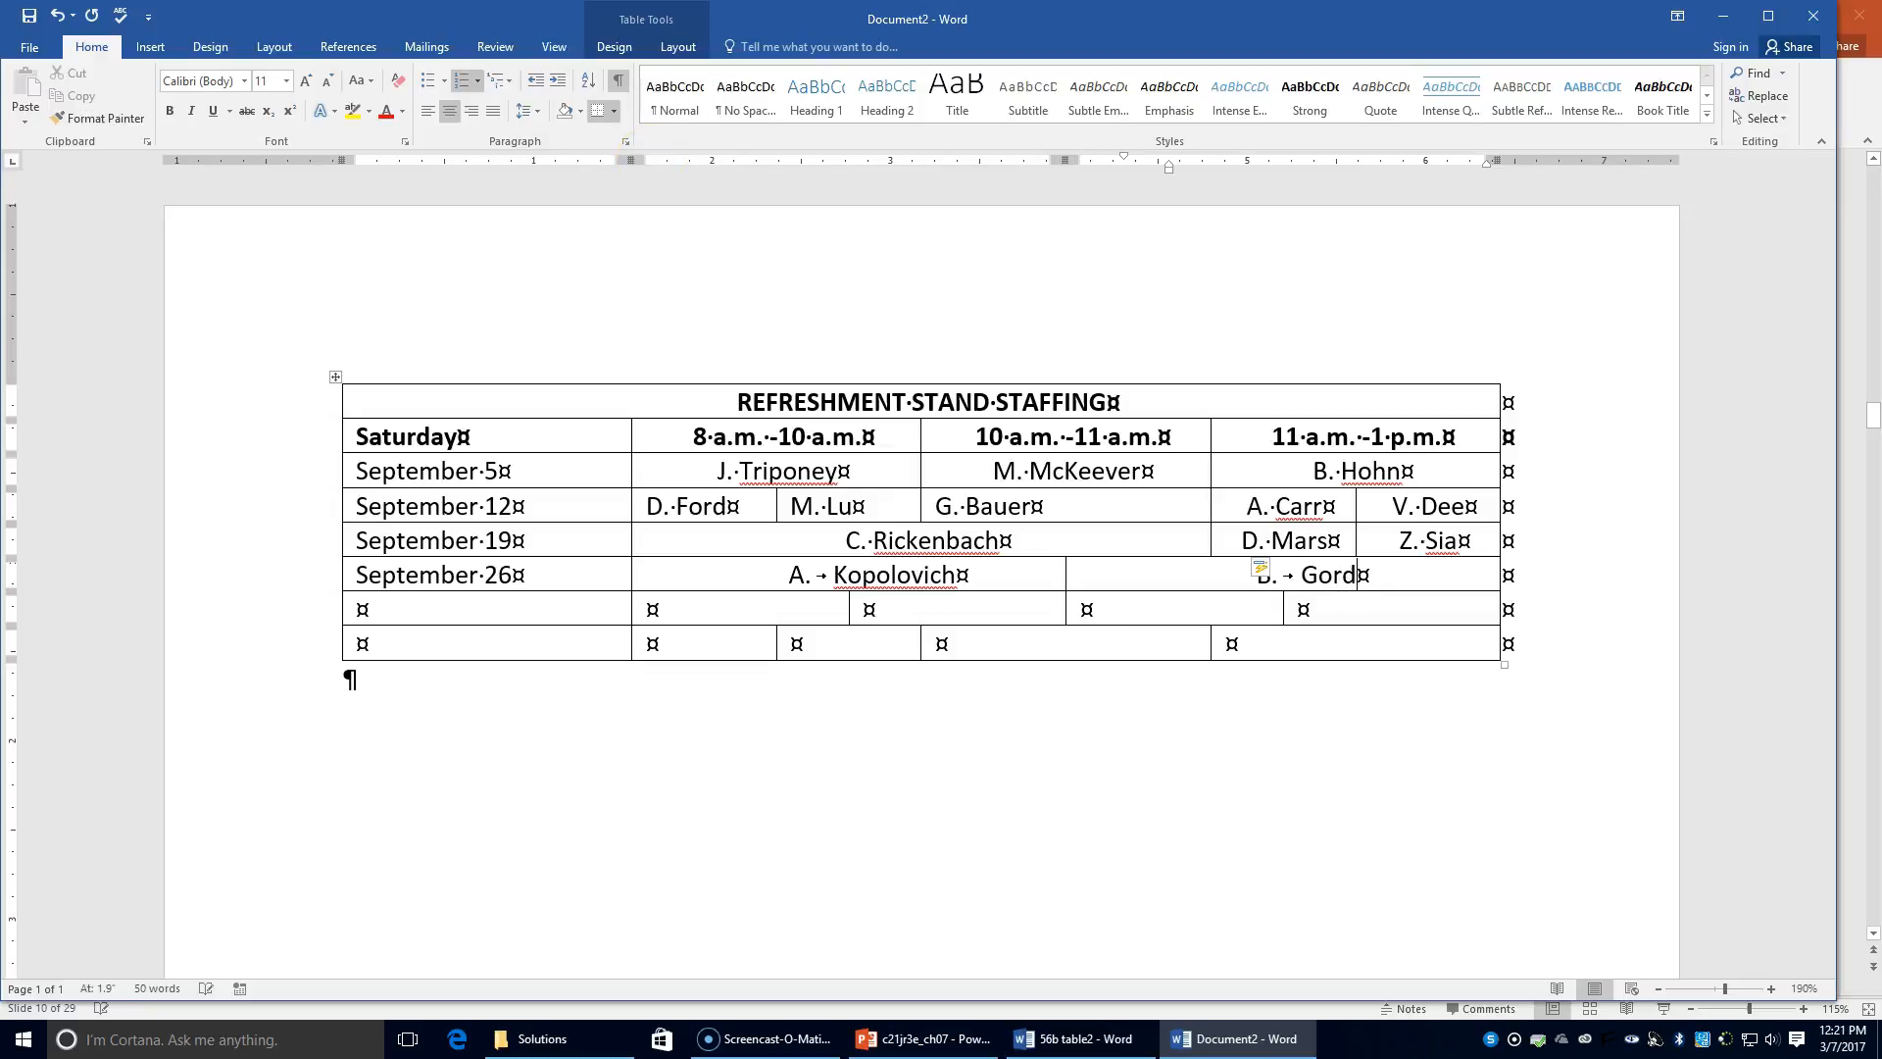
pyautogui.write('on')
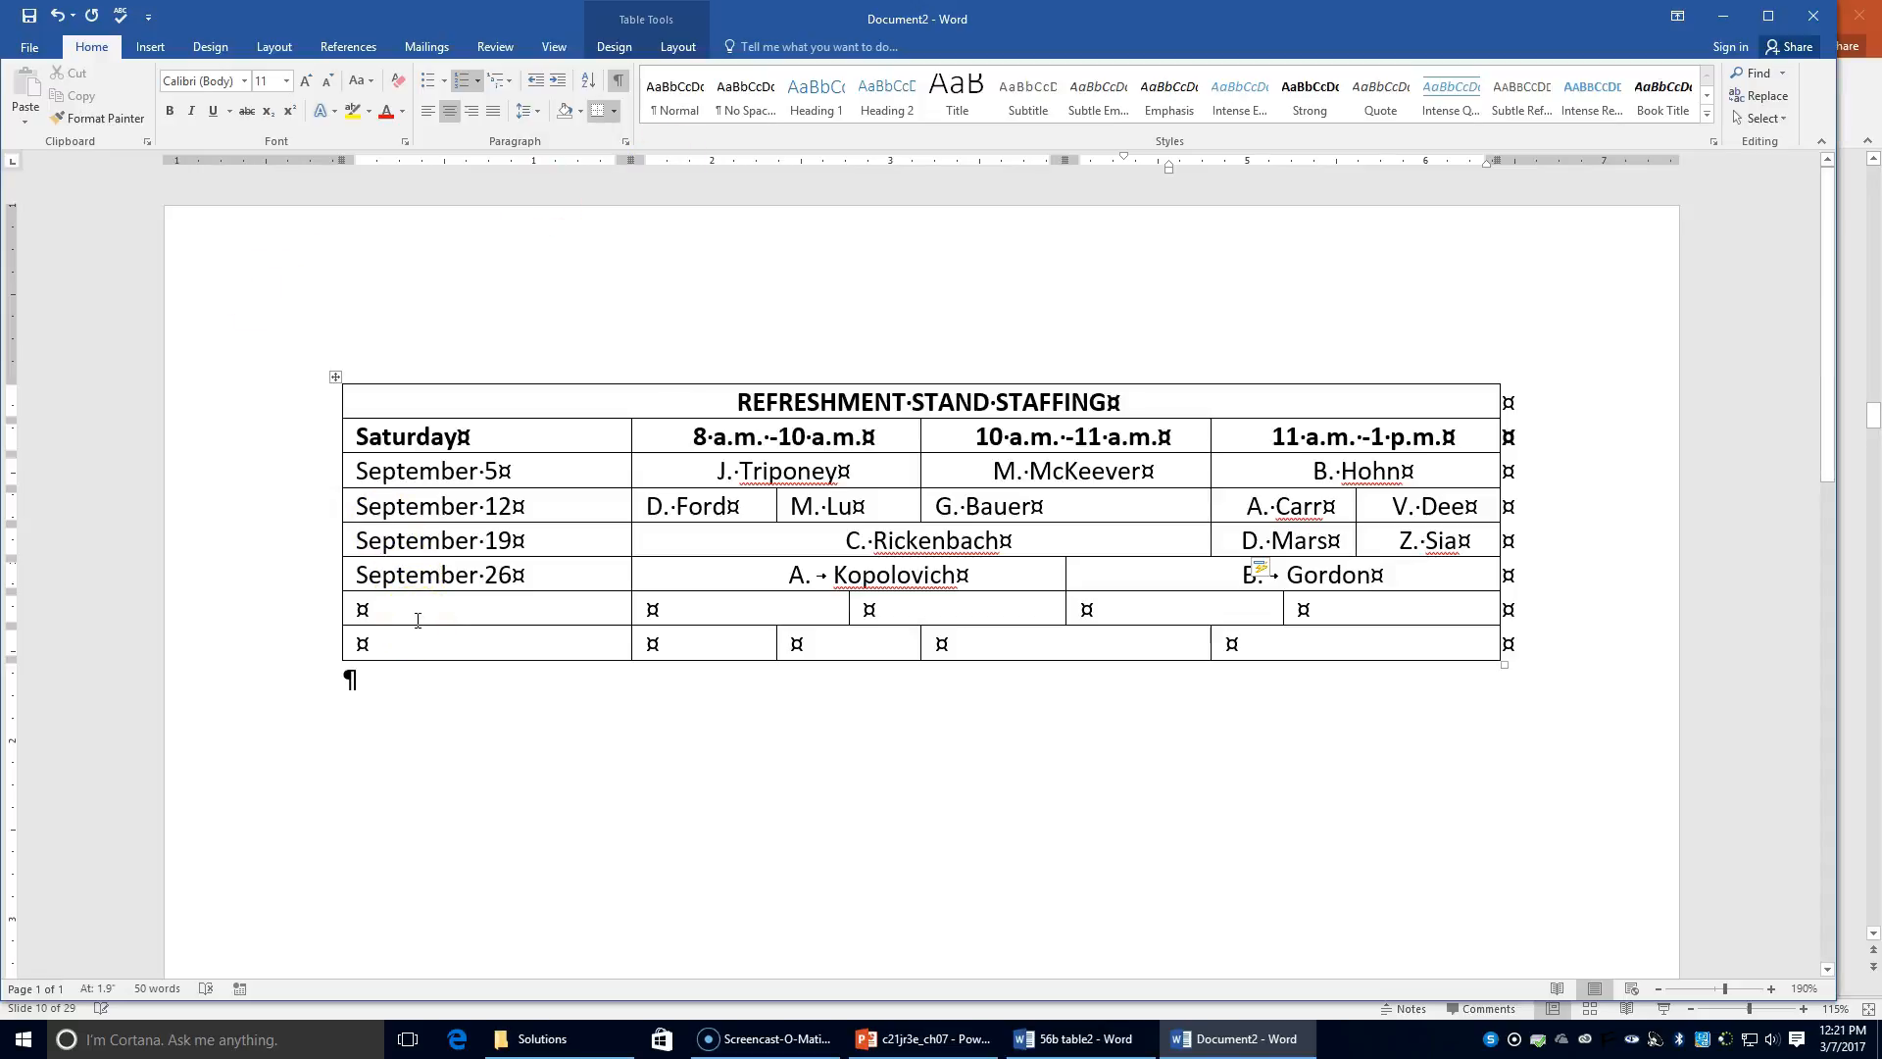
# Step: Enter October 1 in the date cell below September 26
pyautogui.click(417, 618)
pyautogui.click(419, 613)
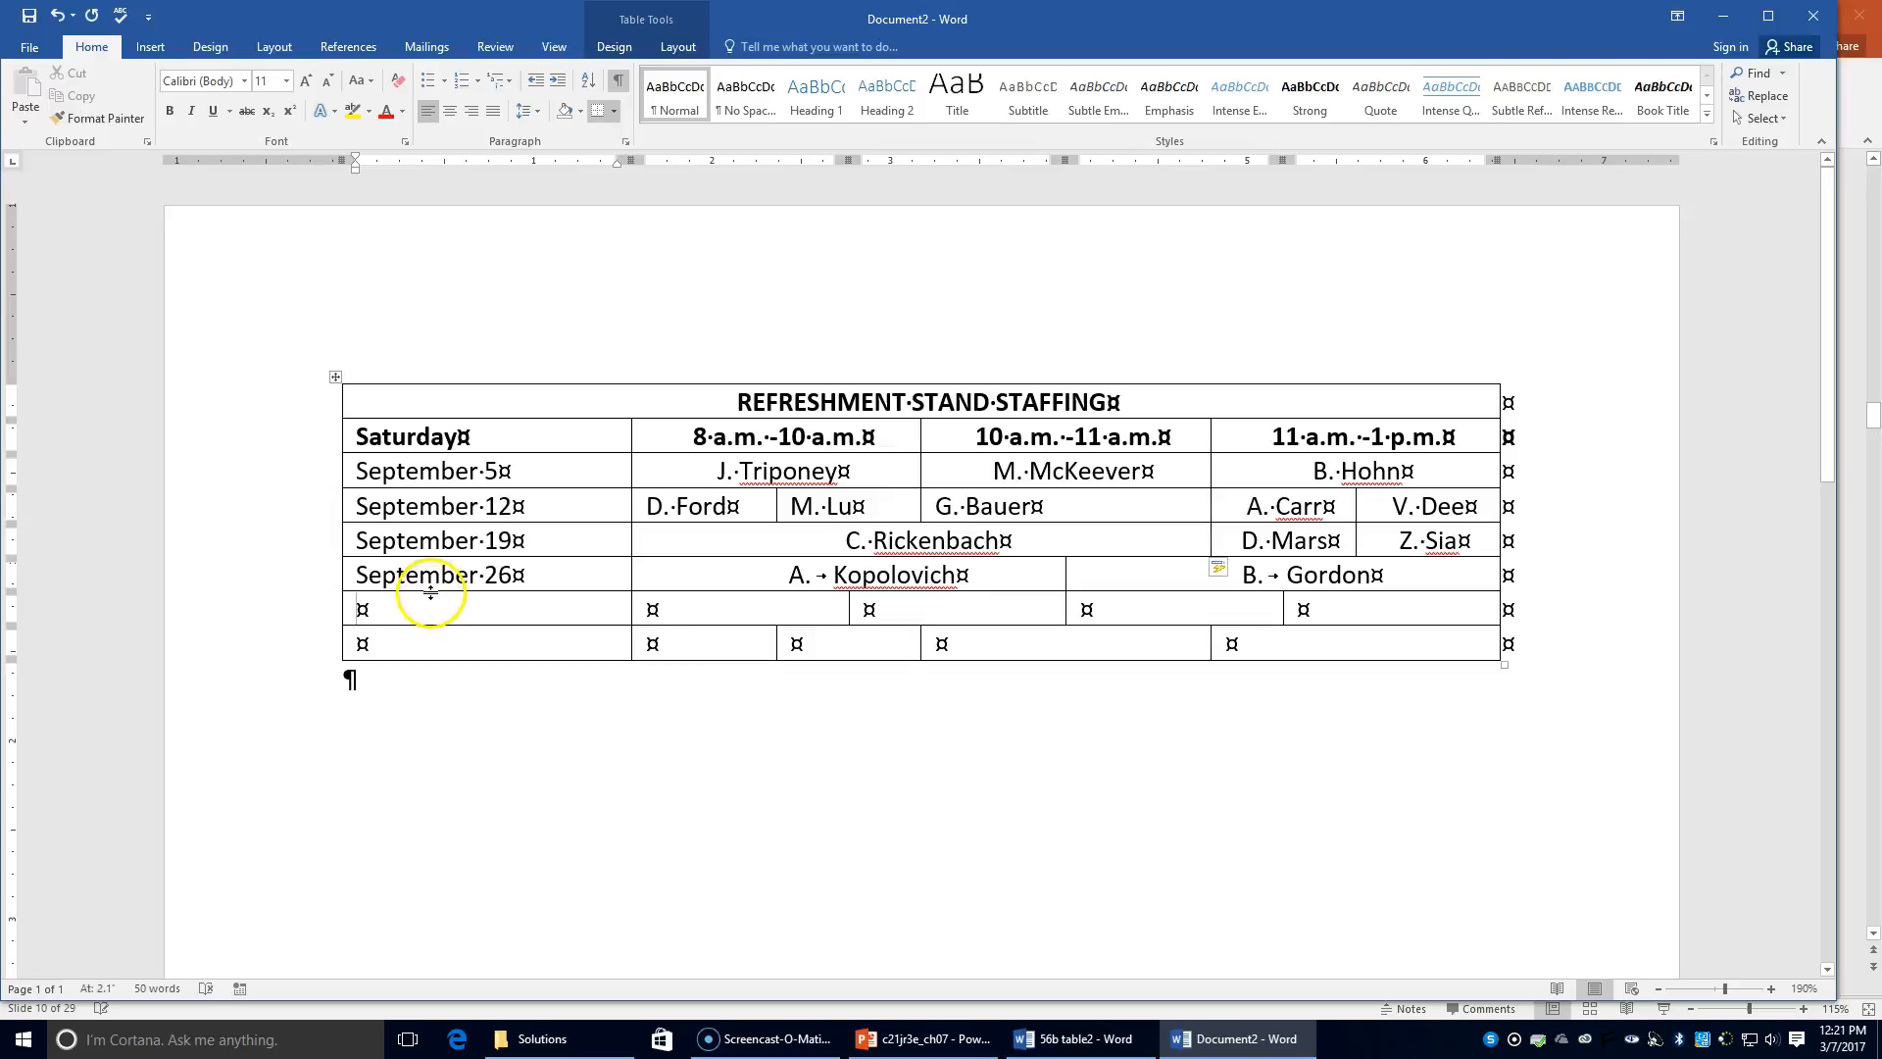
pyautogui.write('October 1')
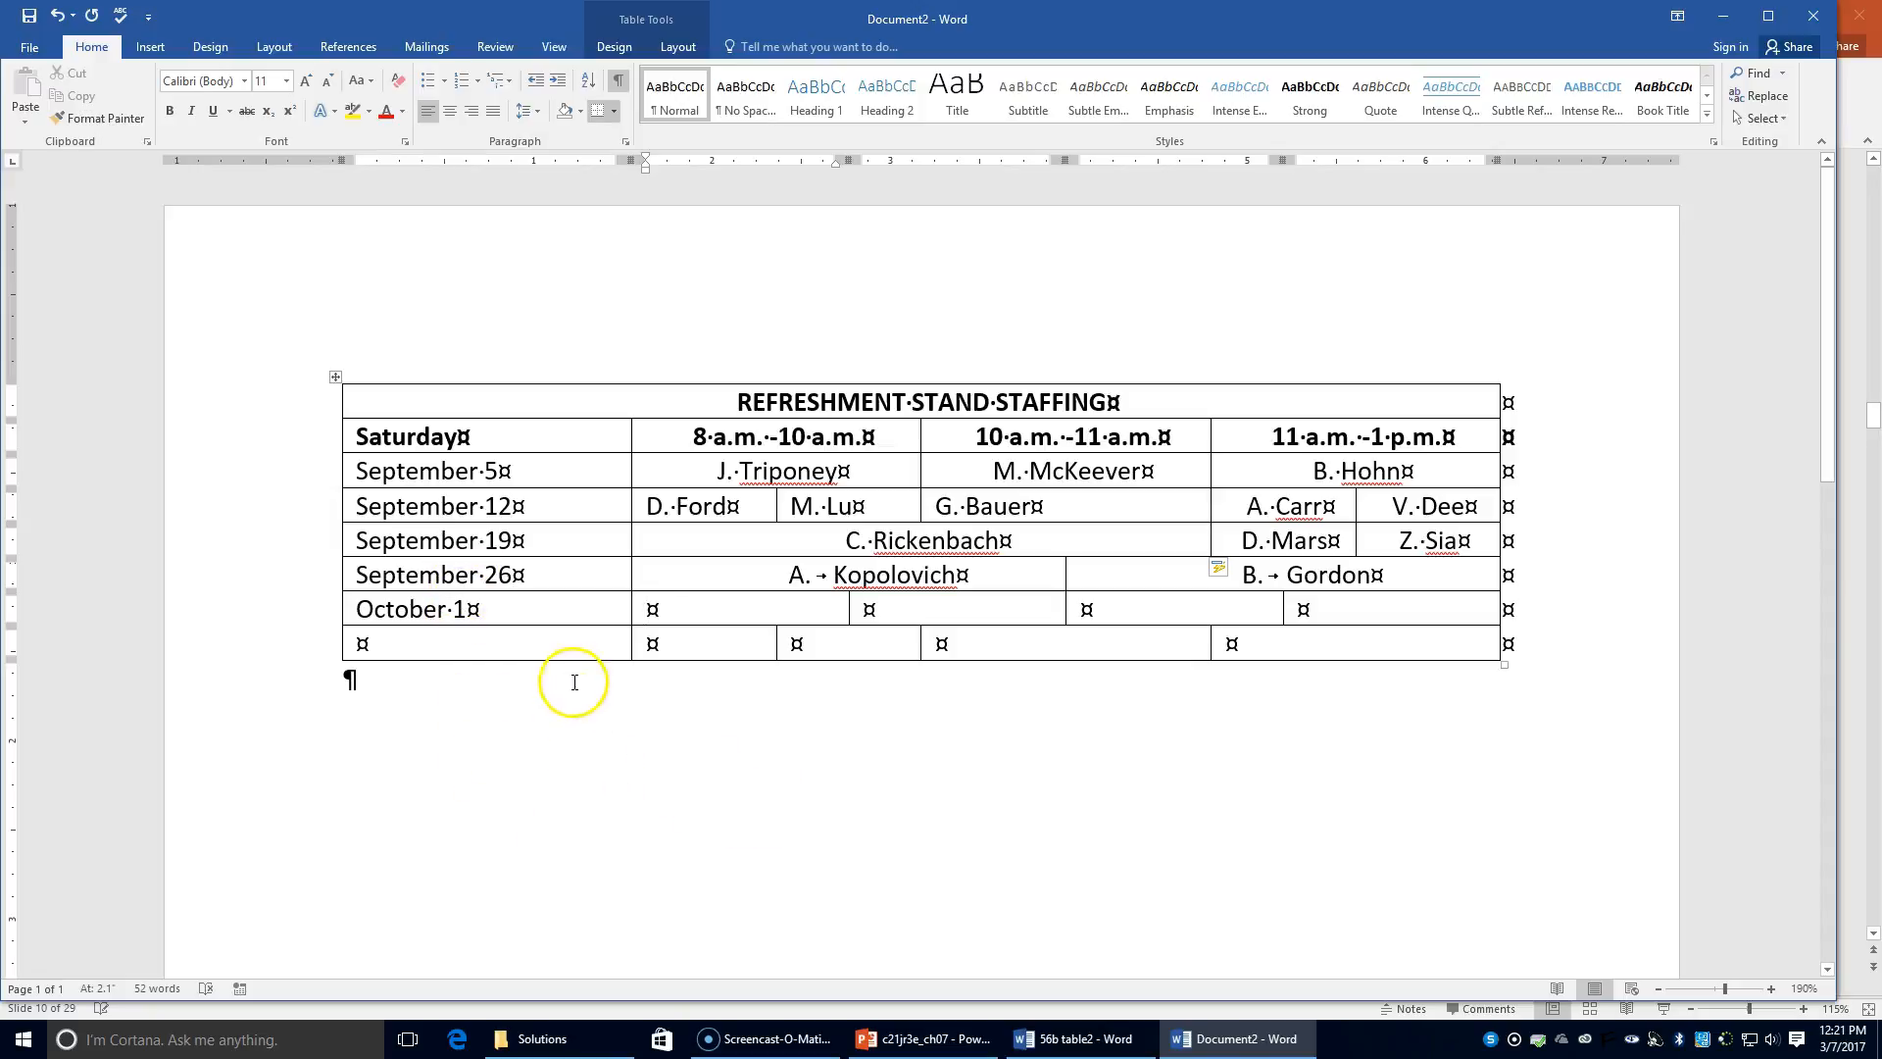
pyautogui.moveTo(651, 609)
pyautogui.mouseDown()
pyautogui.moveTo(1327, 609)
pyautogui.moveTo(1353, 633)
pyautogui.mouseUp()
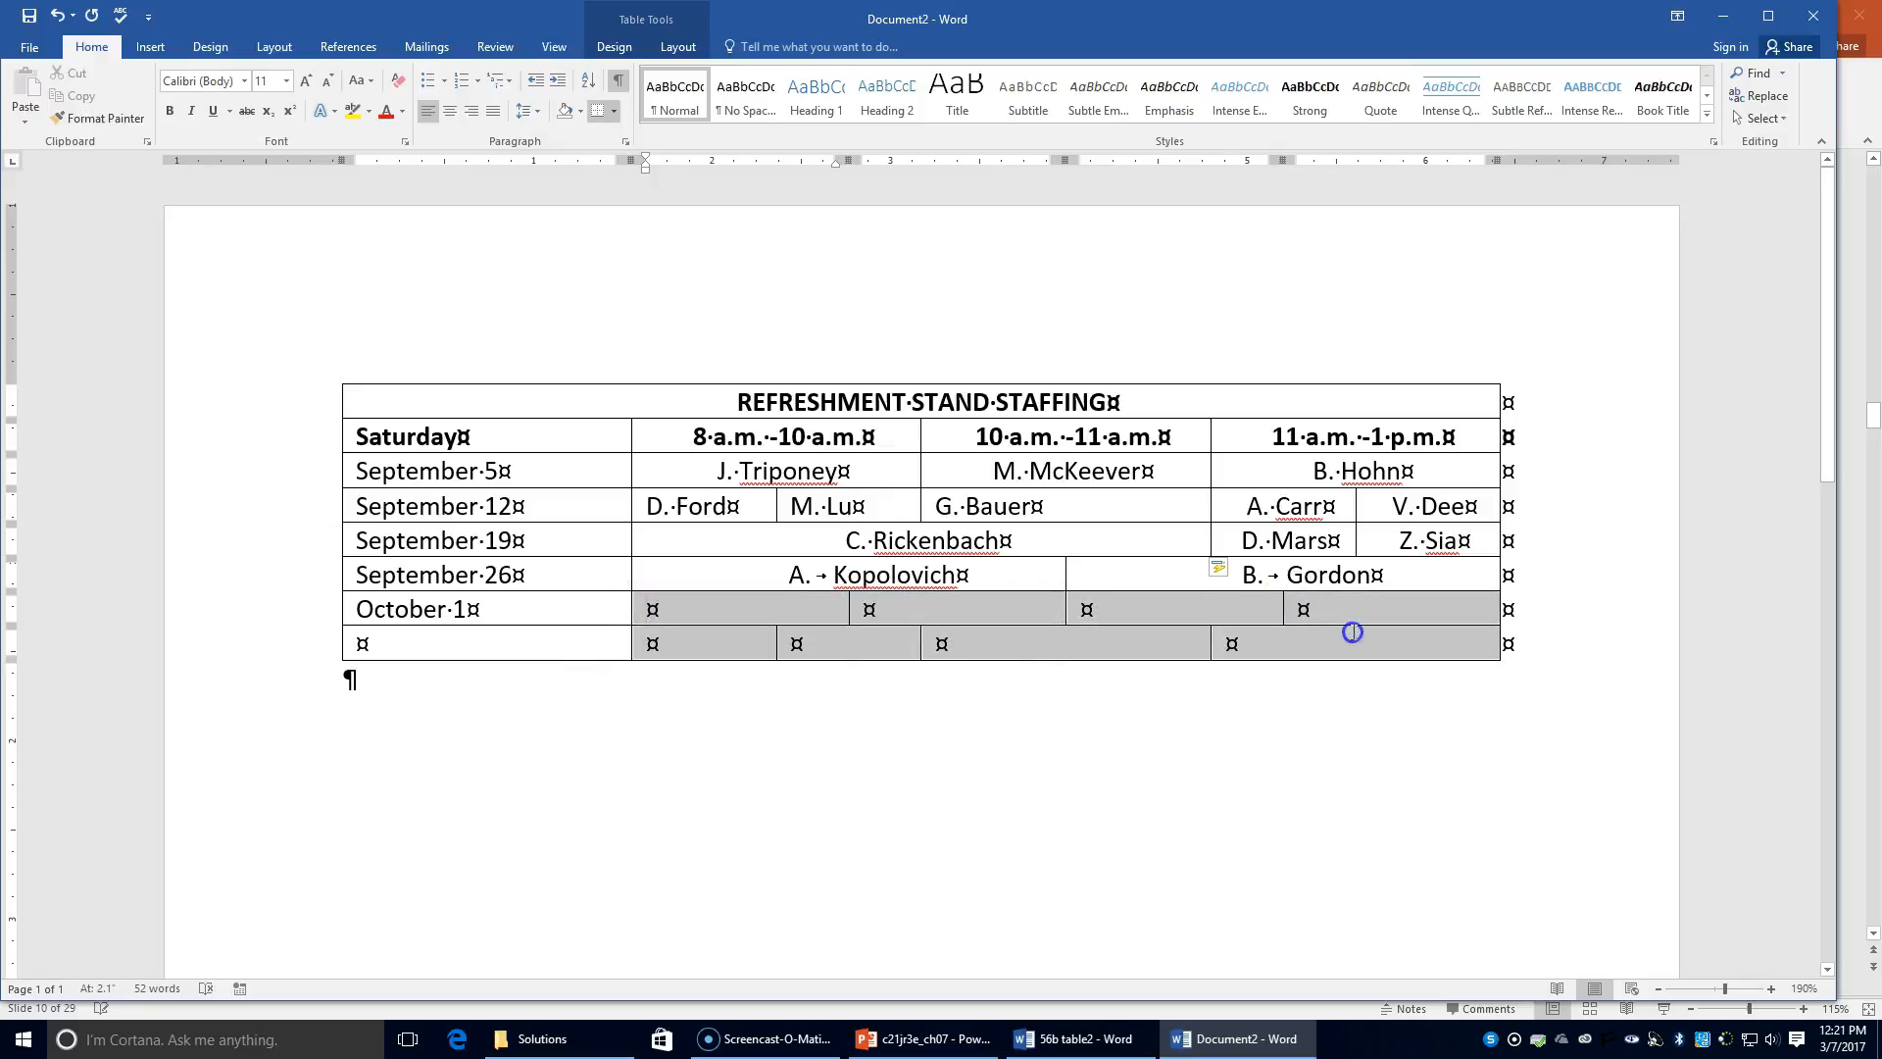
# Step: Centre the last two rows' empty name cells and enter the four October 1 staff names
pyautogui.click(449, 111)
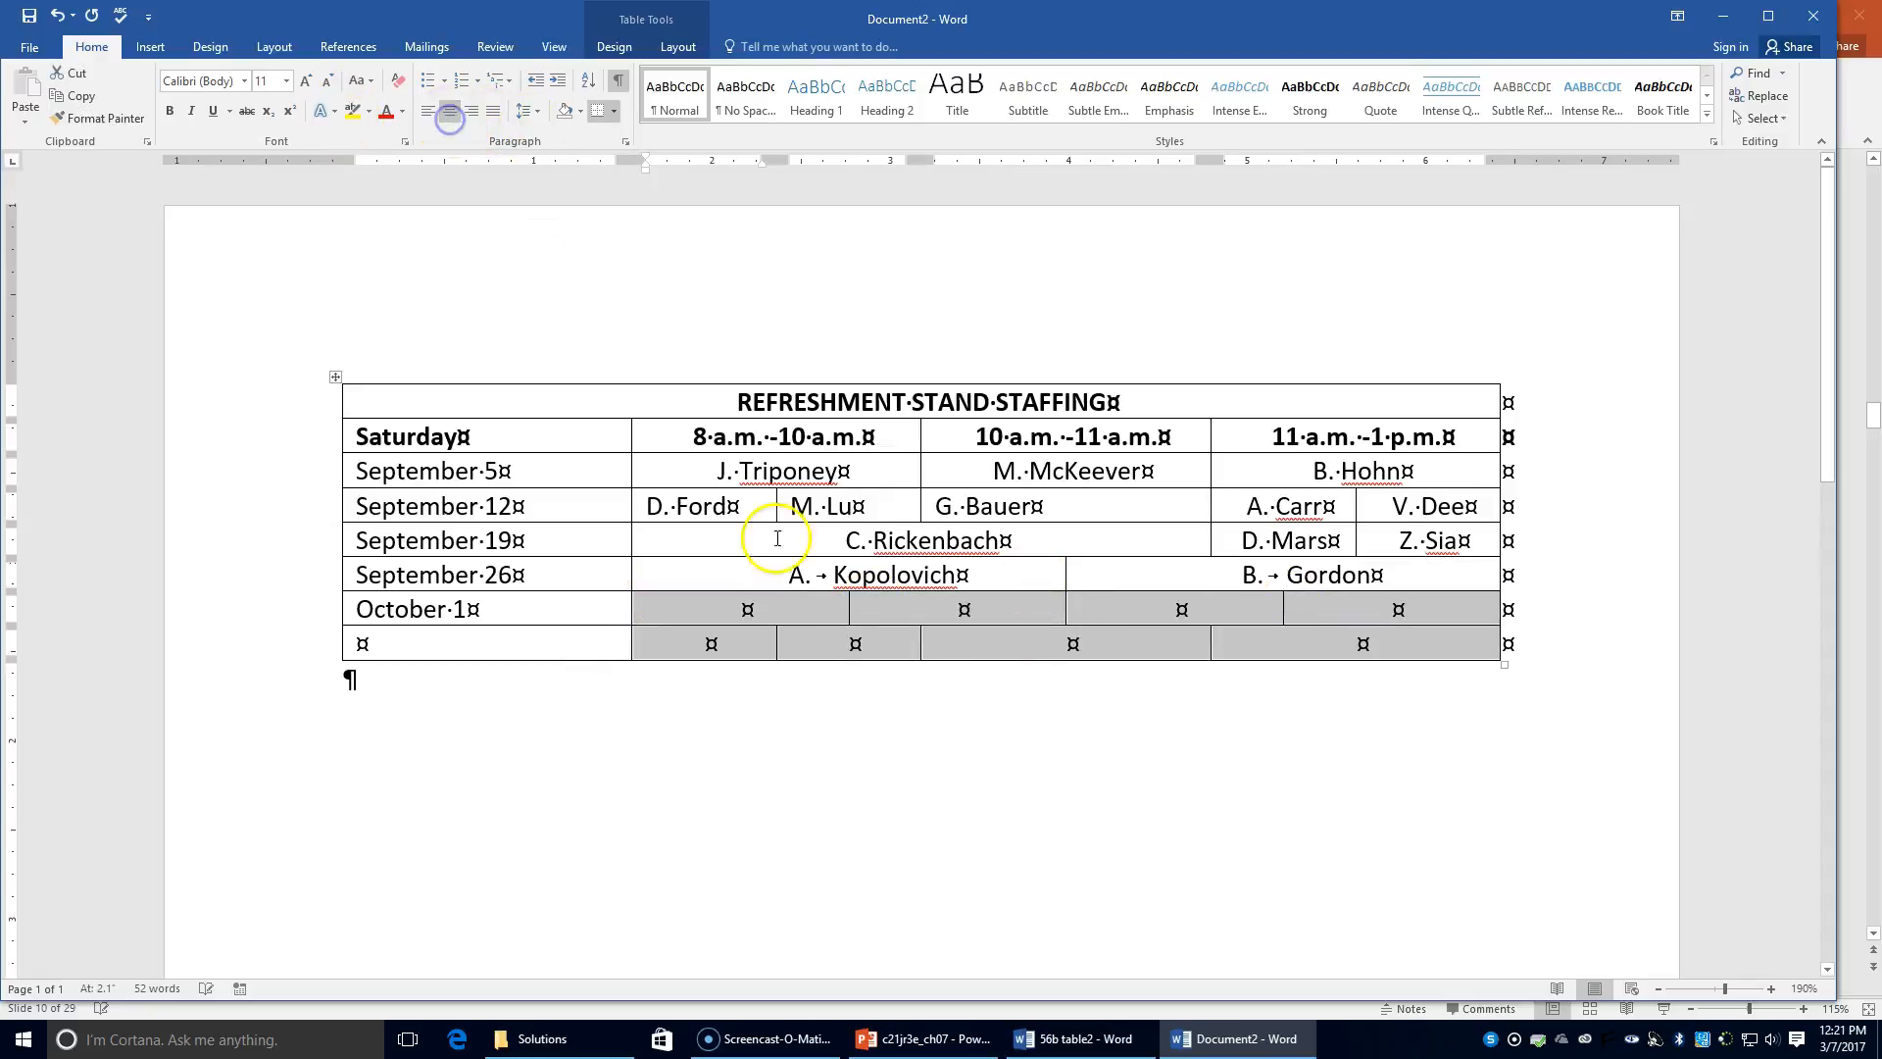
pyautogui.click(740, 614)
pyautogui.write('S. Creel')
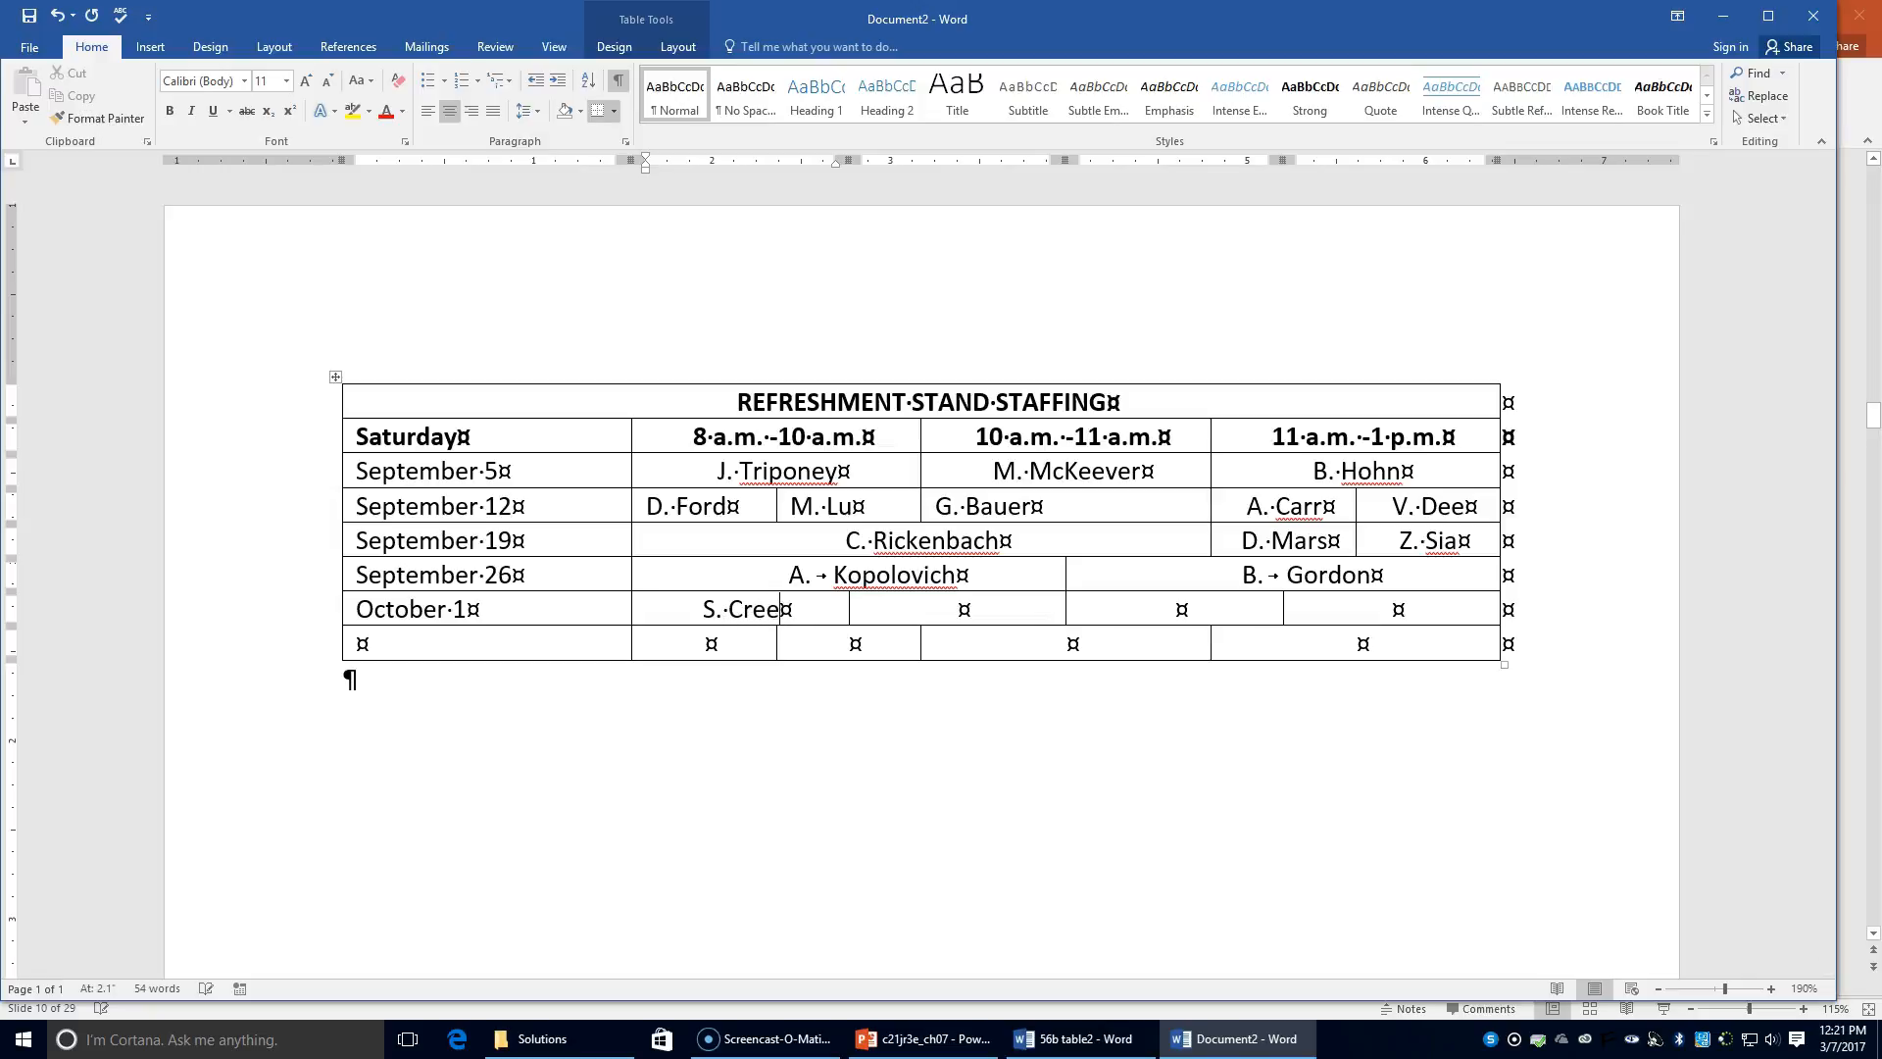
pyautogui.write('y')
pyautogui.write('D. San')
pyautogui.write('chez')
pyautogui.press('Tab')
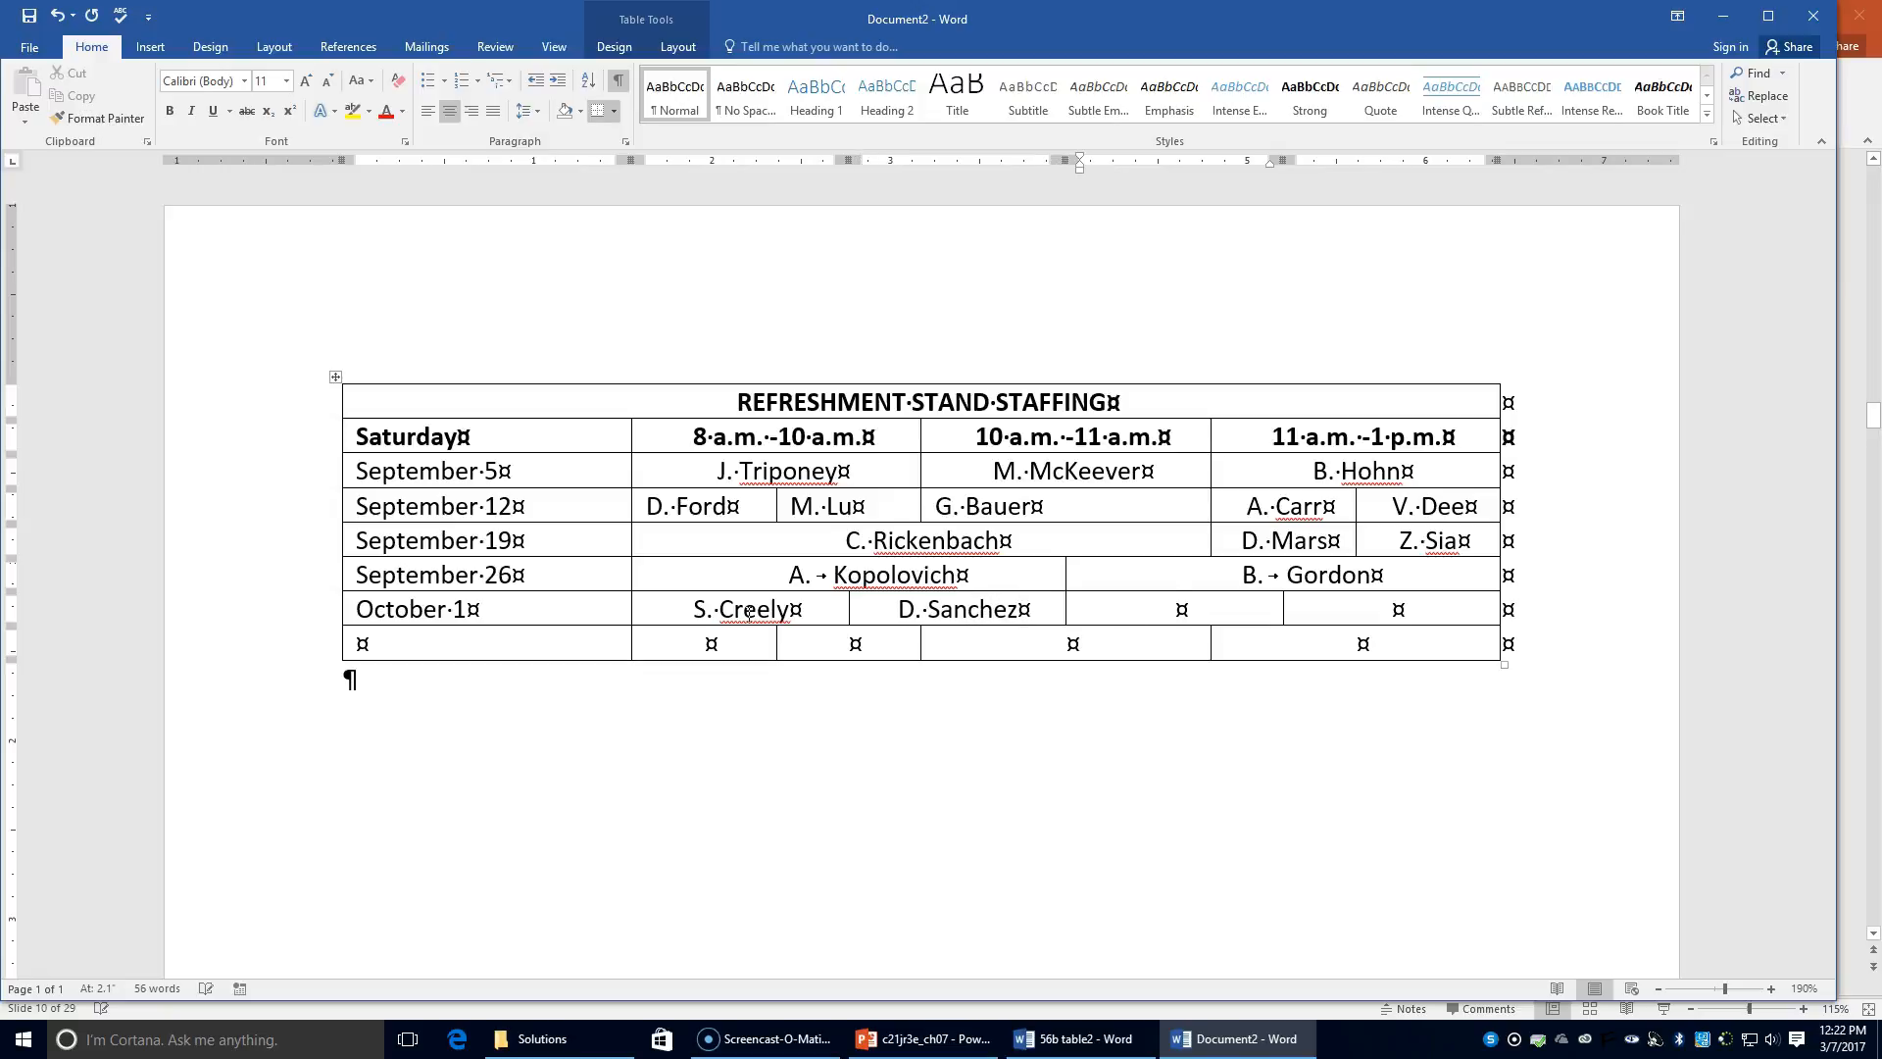
pyautogui.write('M. Nash')
pyautogui.press('Tab')
pyautogui.write('R. Janson')
# Step: Enter 'October 8' in the bottom row's date cell
pyautogui.press('Tab')
pyautogui.write('October 8')
pyautogui.press('Tab')
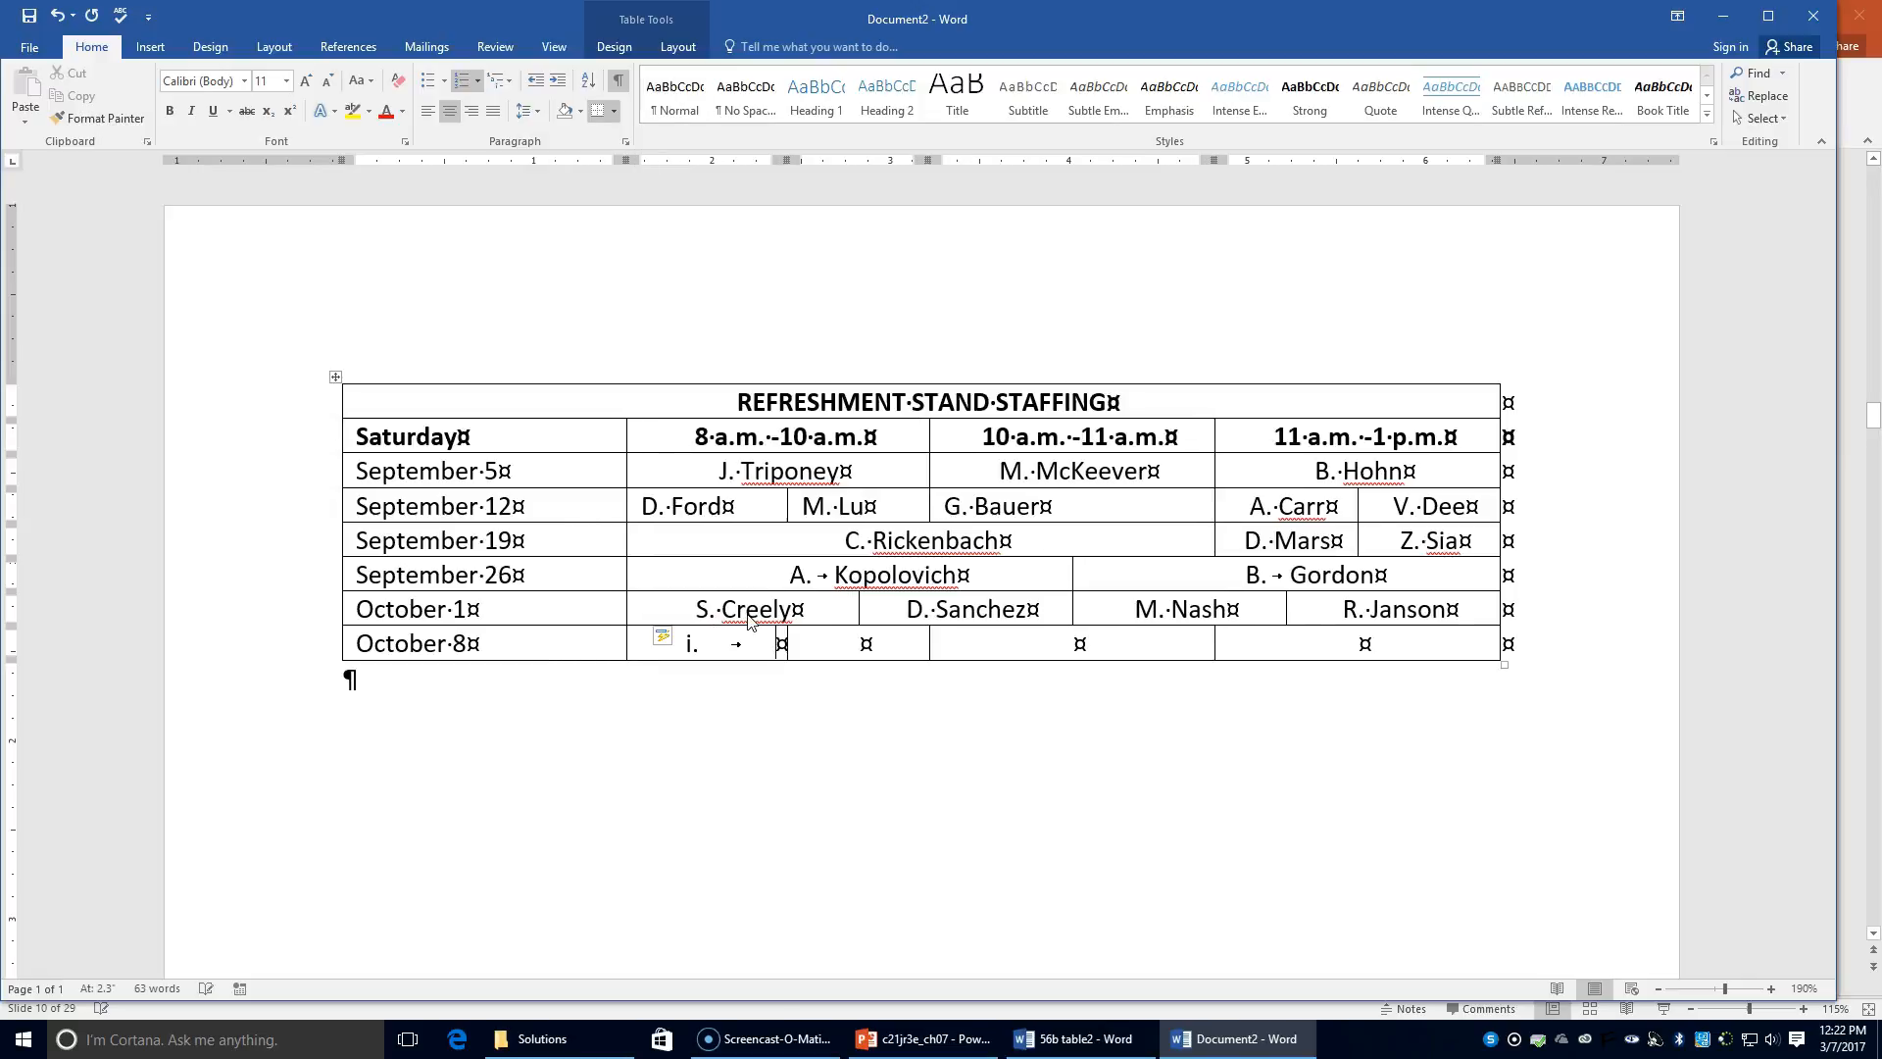
# Step: Type the October 8 staff names into the row's slots, removing the automatic list numbering
pyautogui.click(706, 643)
pyautogui.click(56, 14)
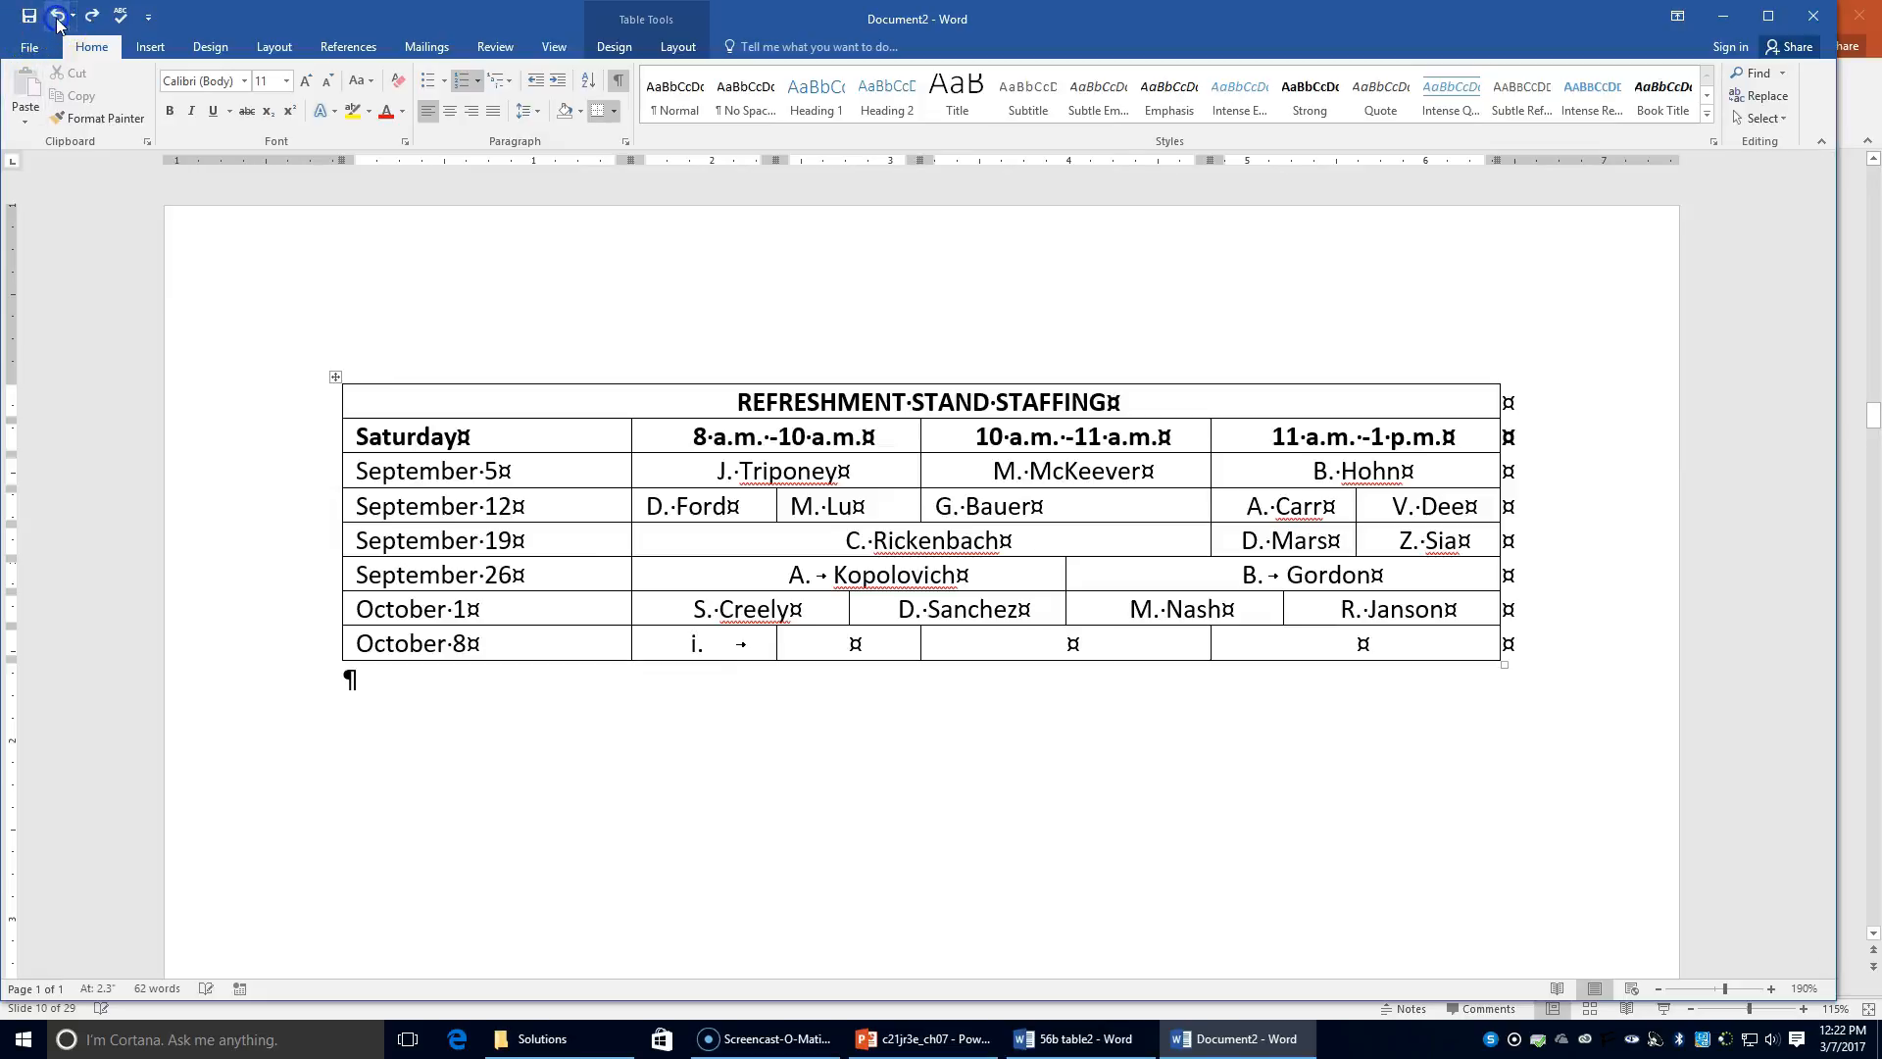
pyautogui.click(703, 643)
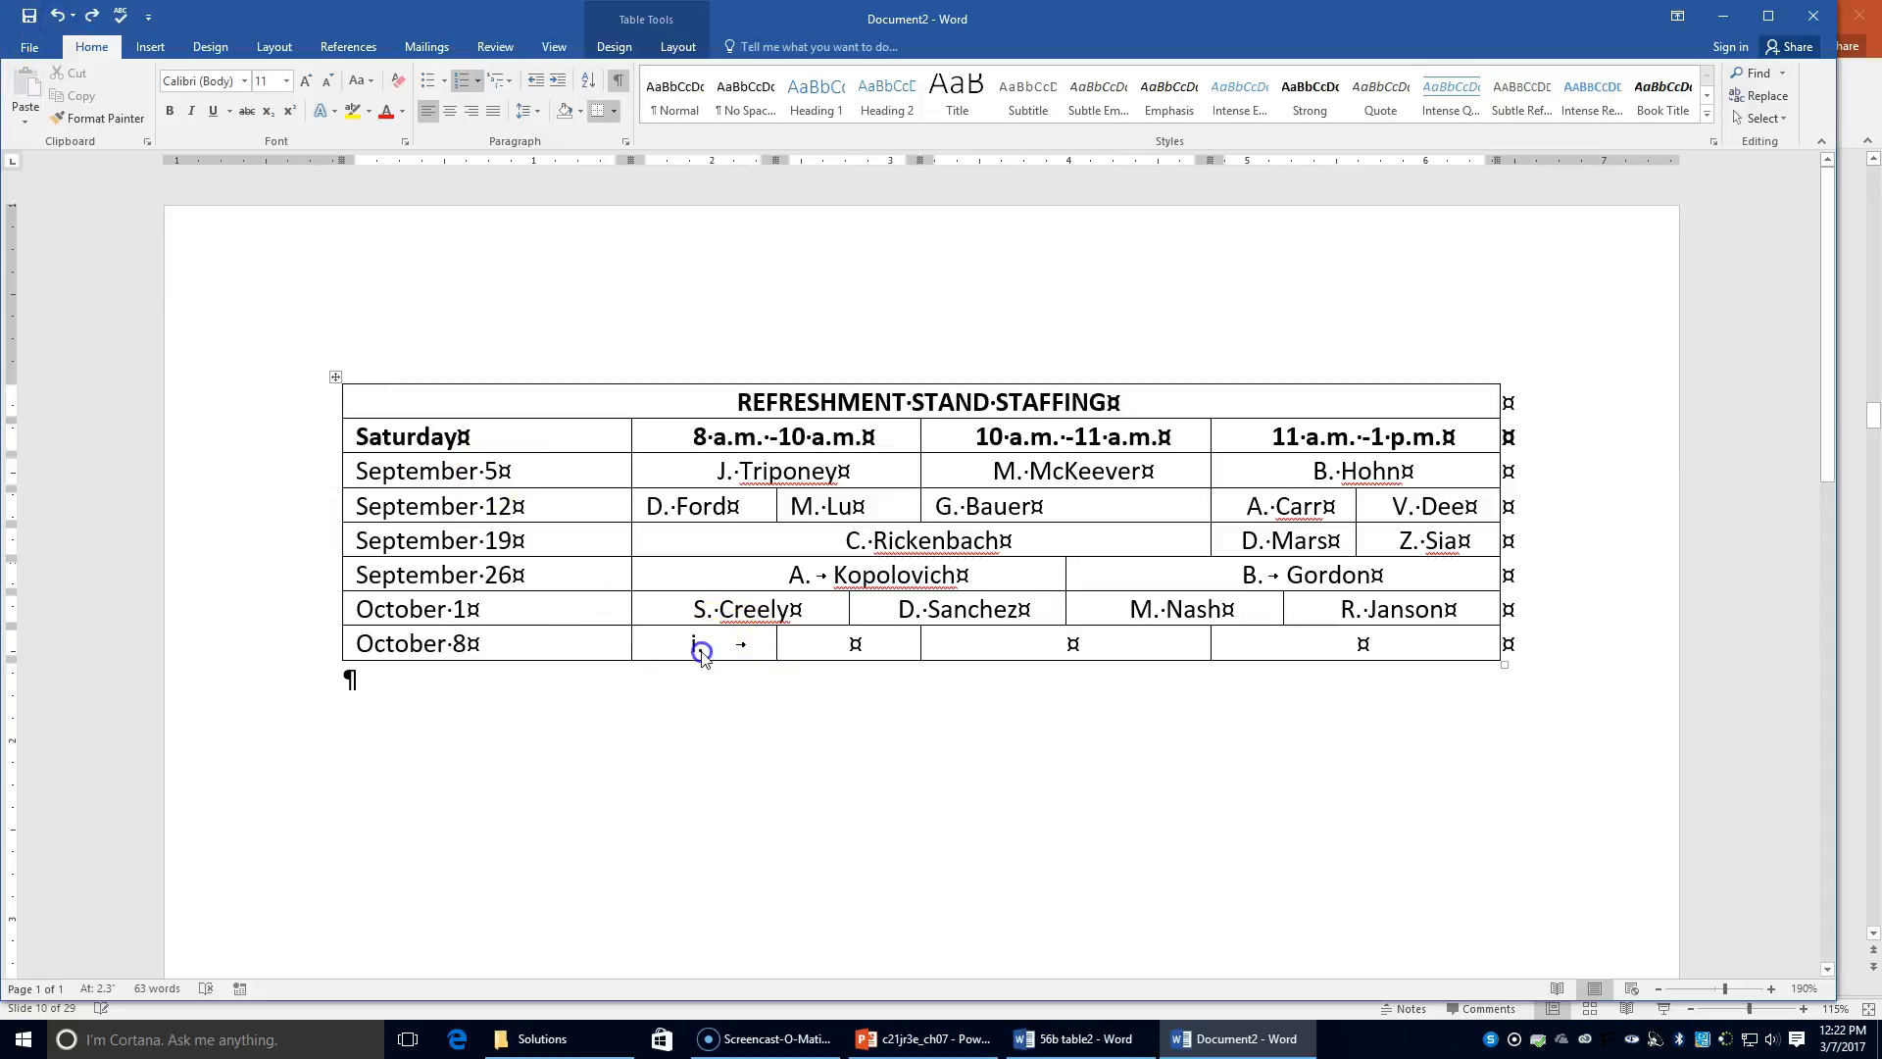
pyautogui.press('BackSpace')
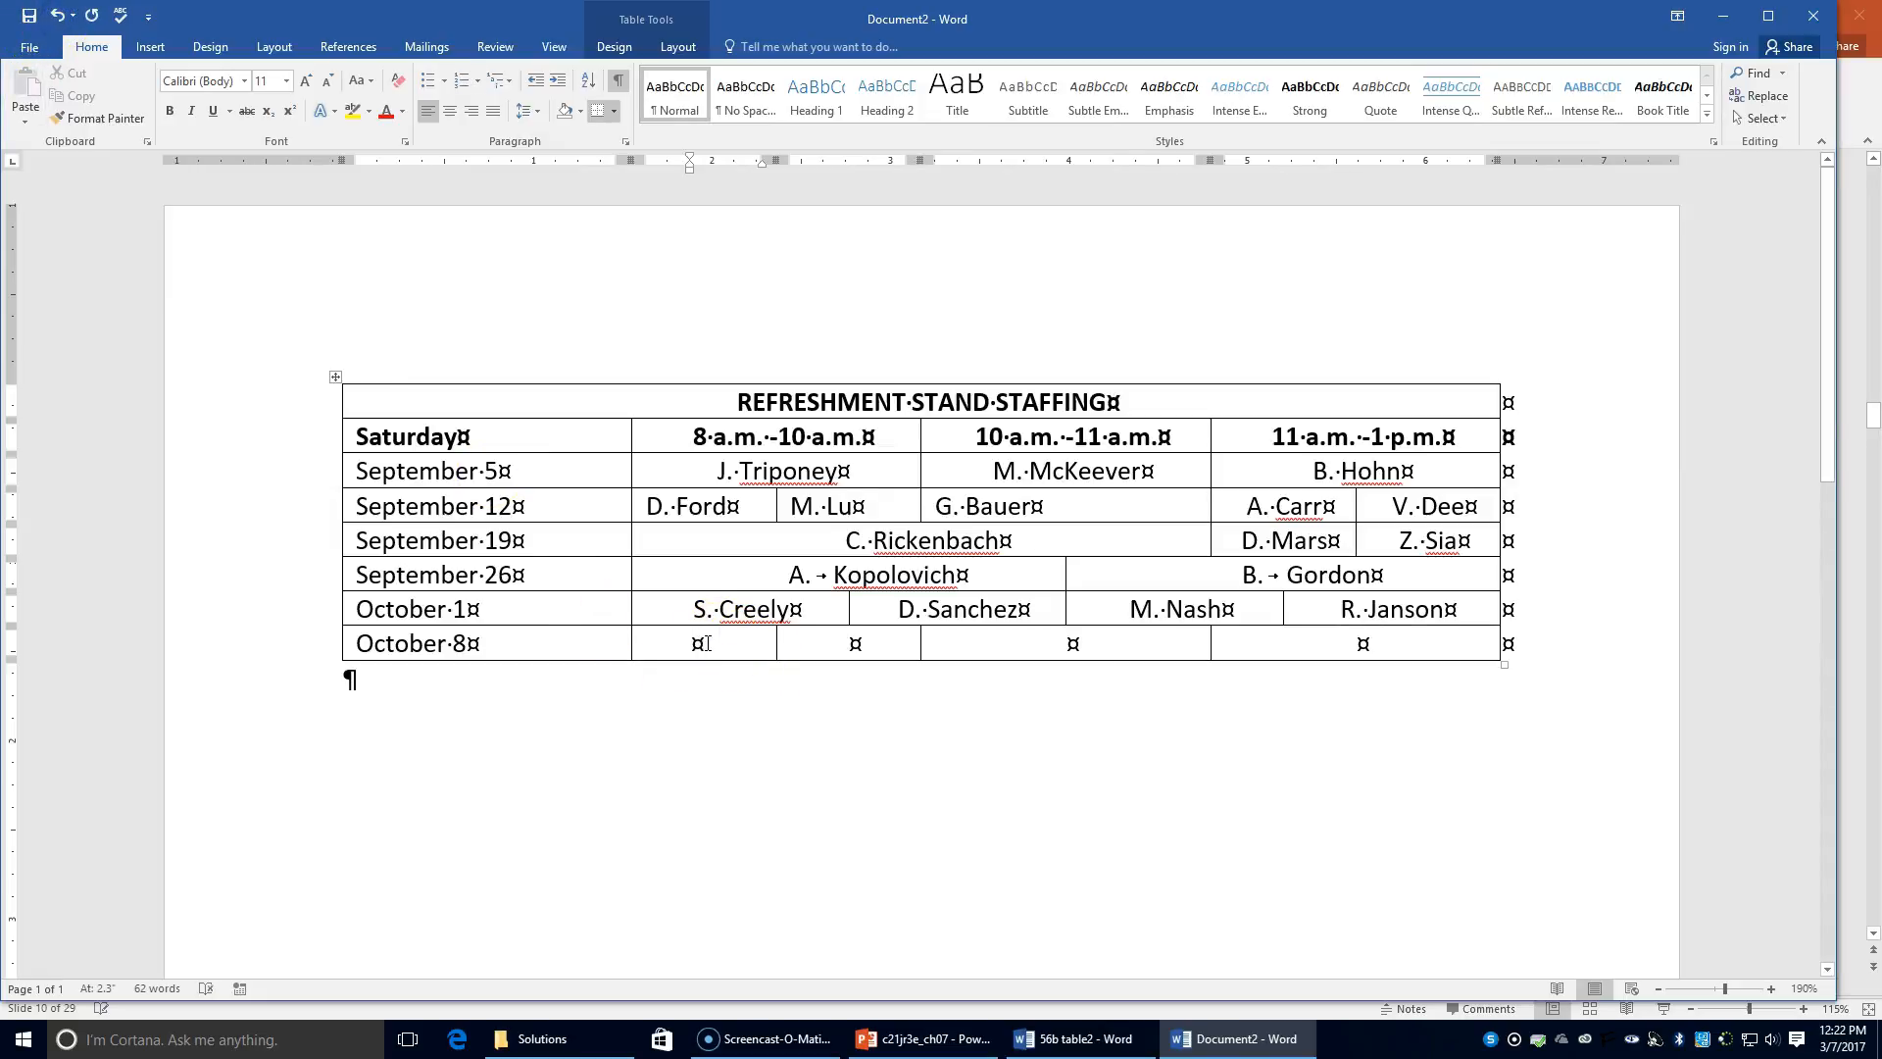
pyautogui.write('I. Che')
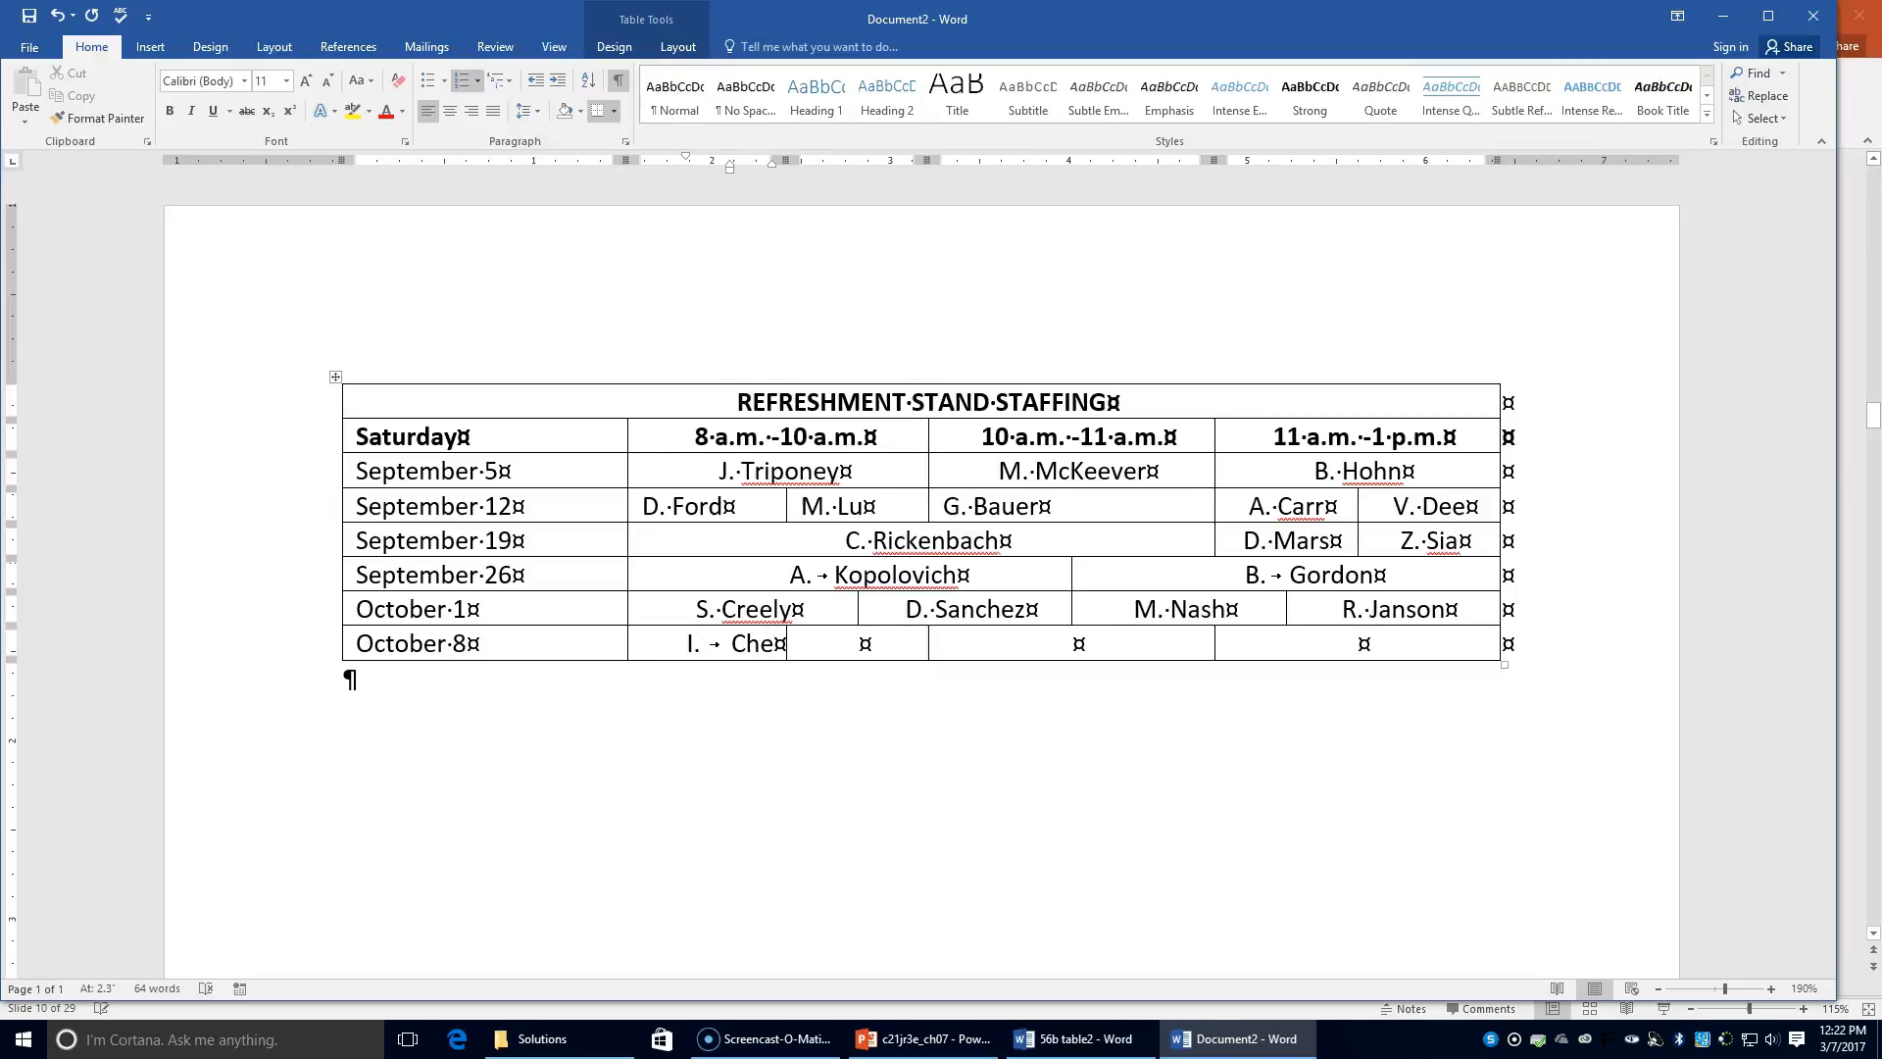
pyautogui.hotkey('ctrl', 'z')
pyautogui.write('A. ')
pyautogui.write('Jaso')
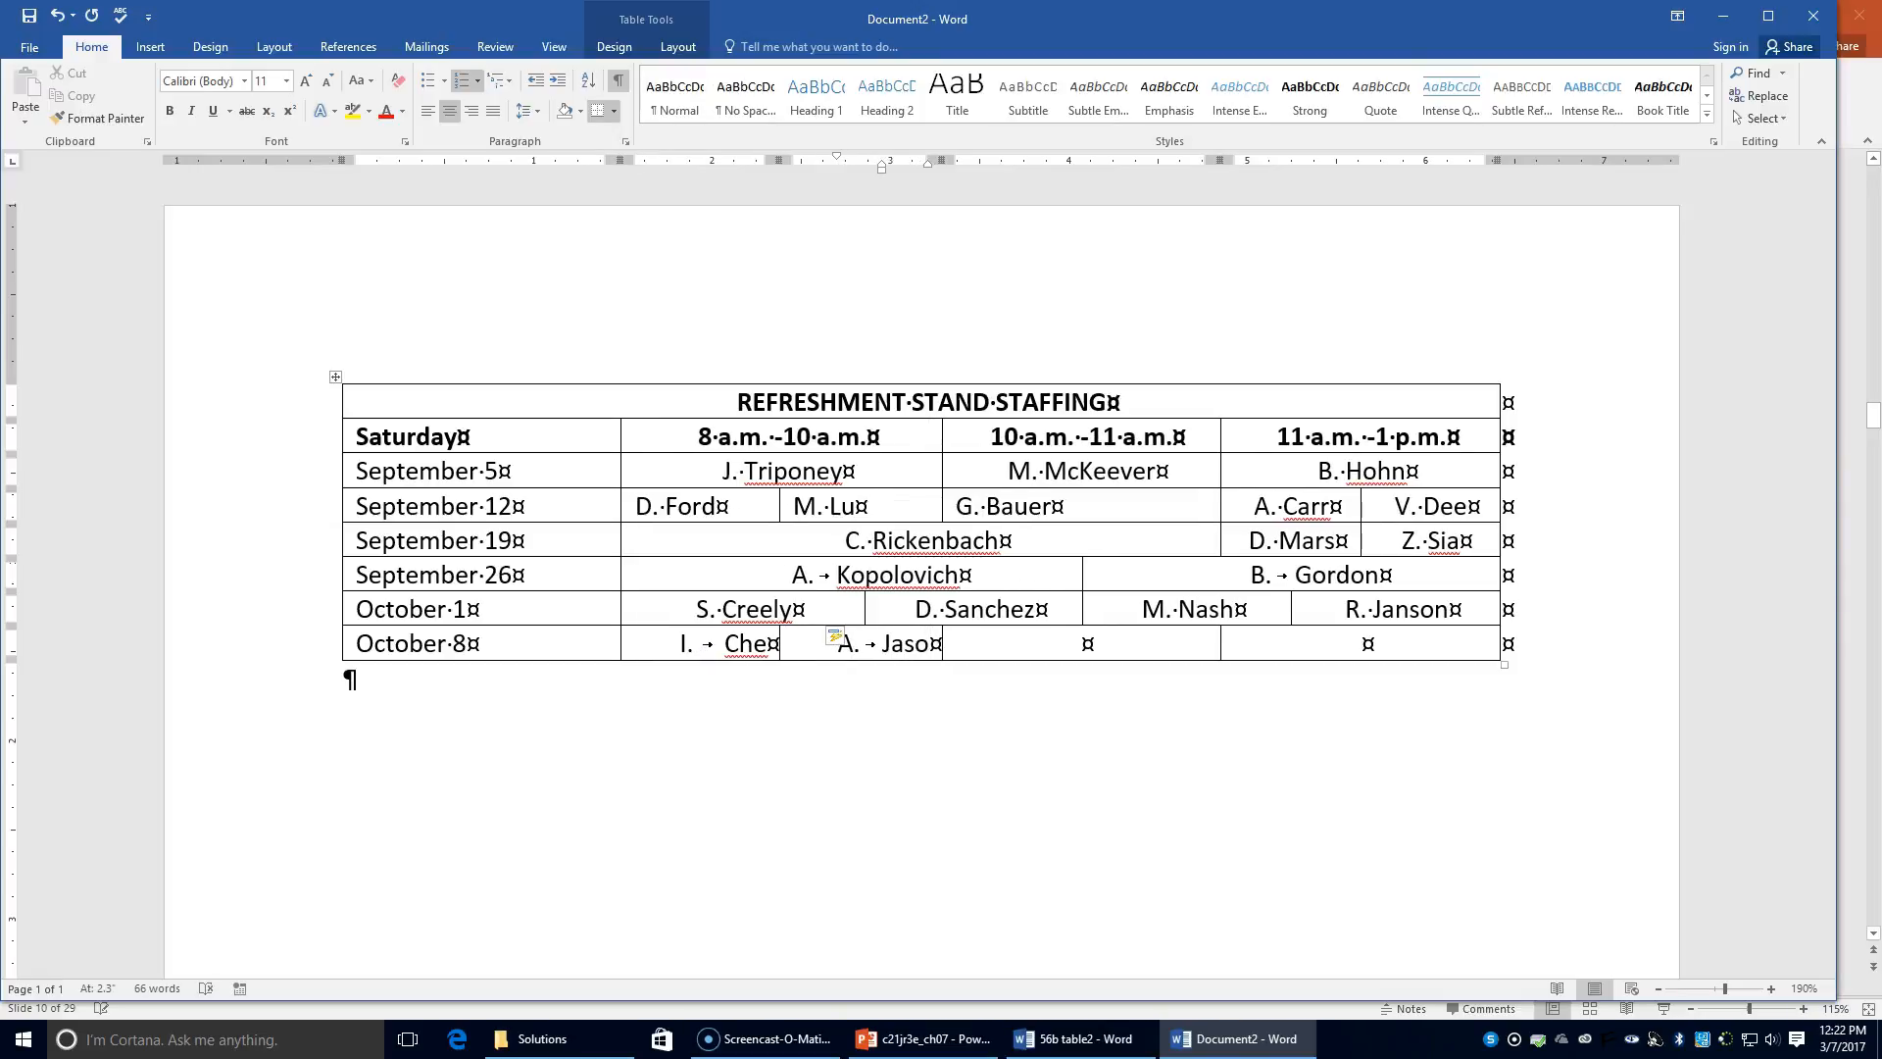
pyautogui.press('Tab')
pyautogui.write('R. D')
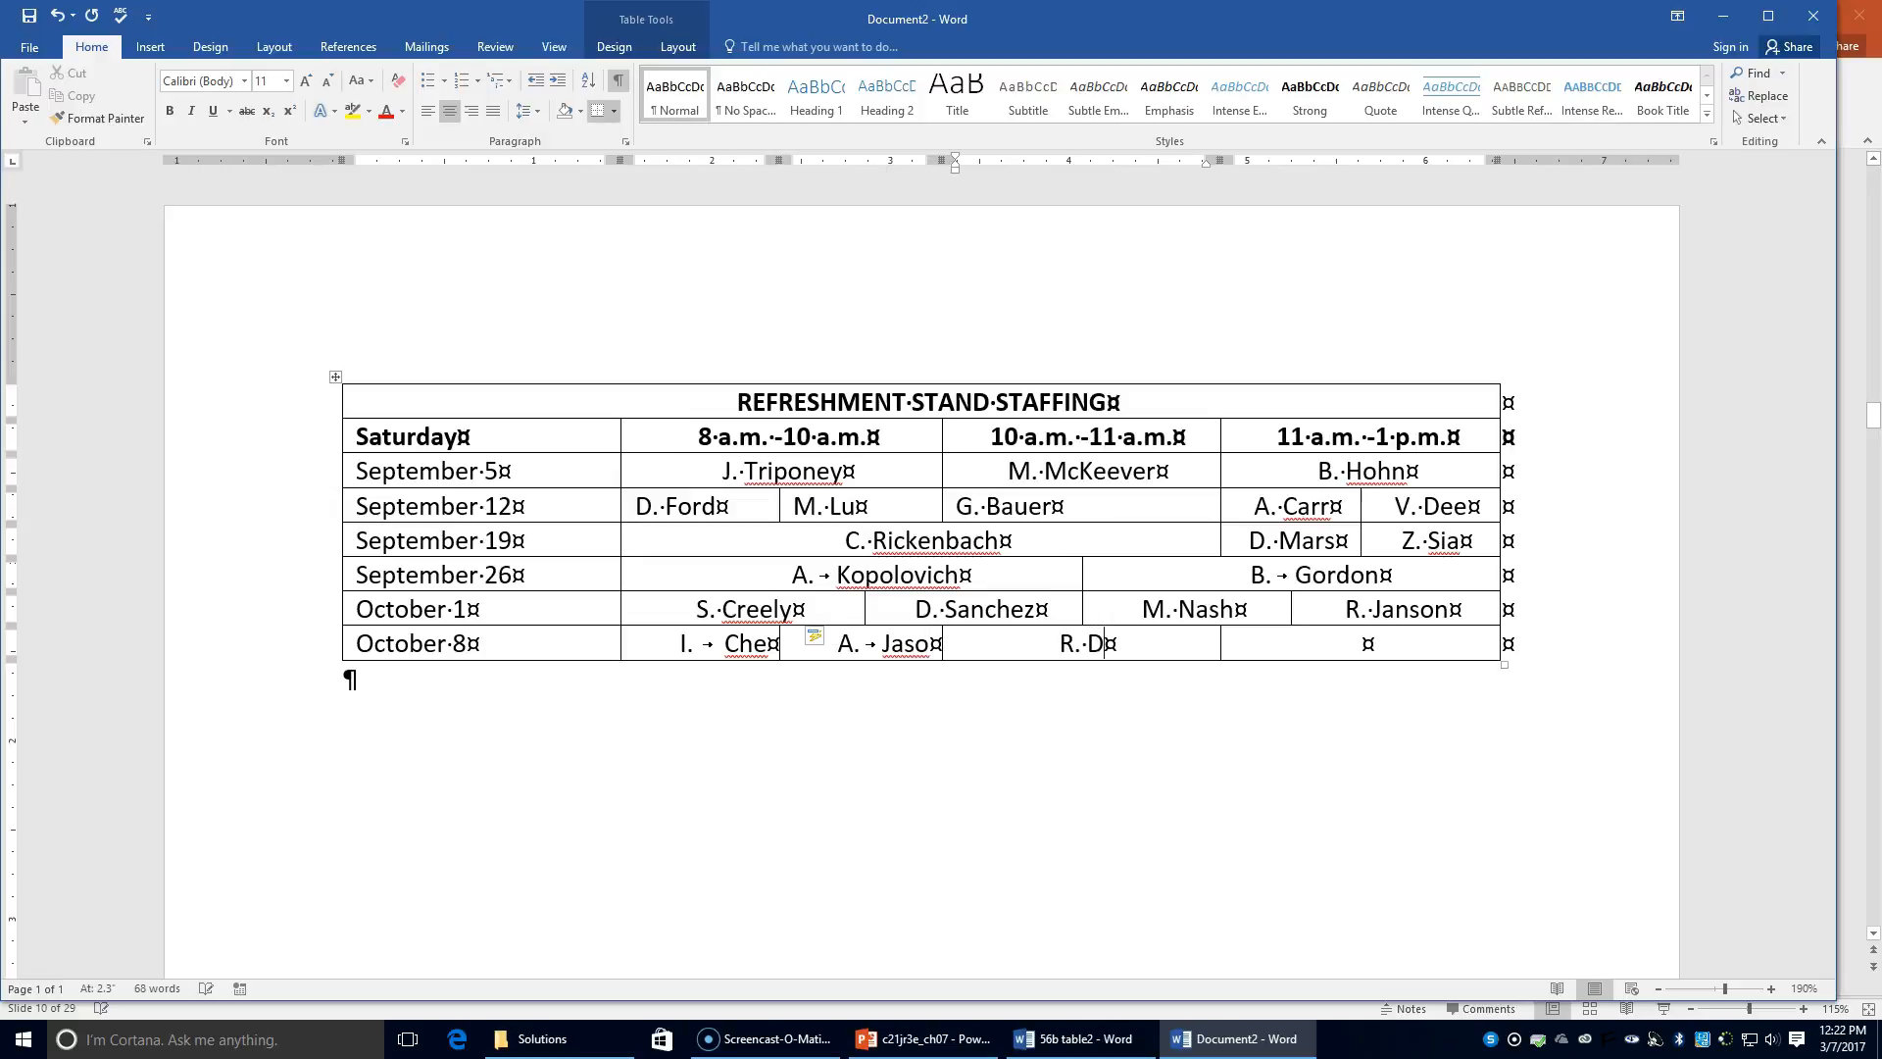
pyautogui.write('o')
pyautogui.write('lp')
pyautogui.write('hi')
pyautogui.write('A. Berger')
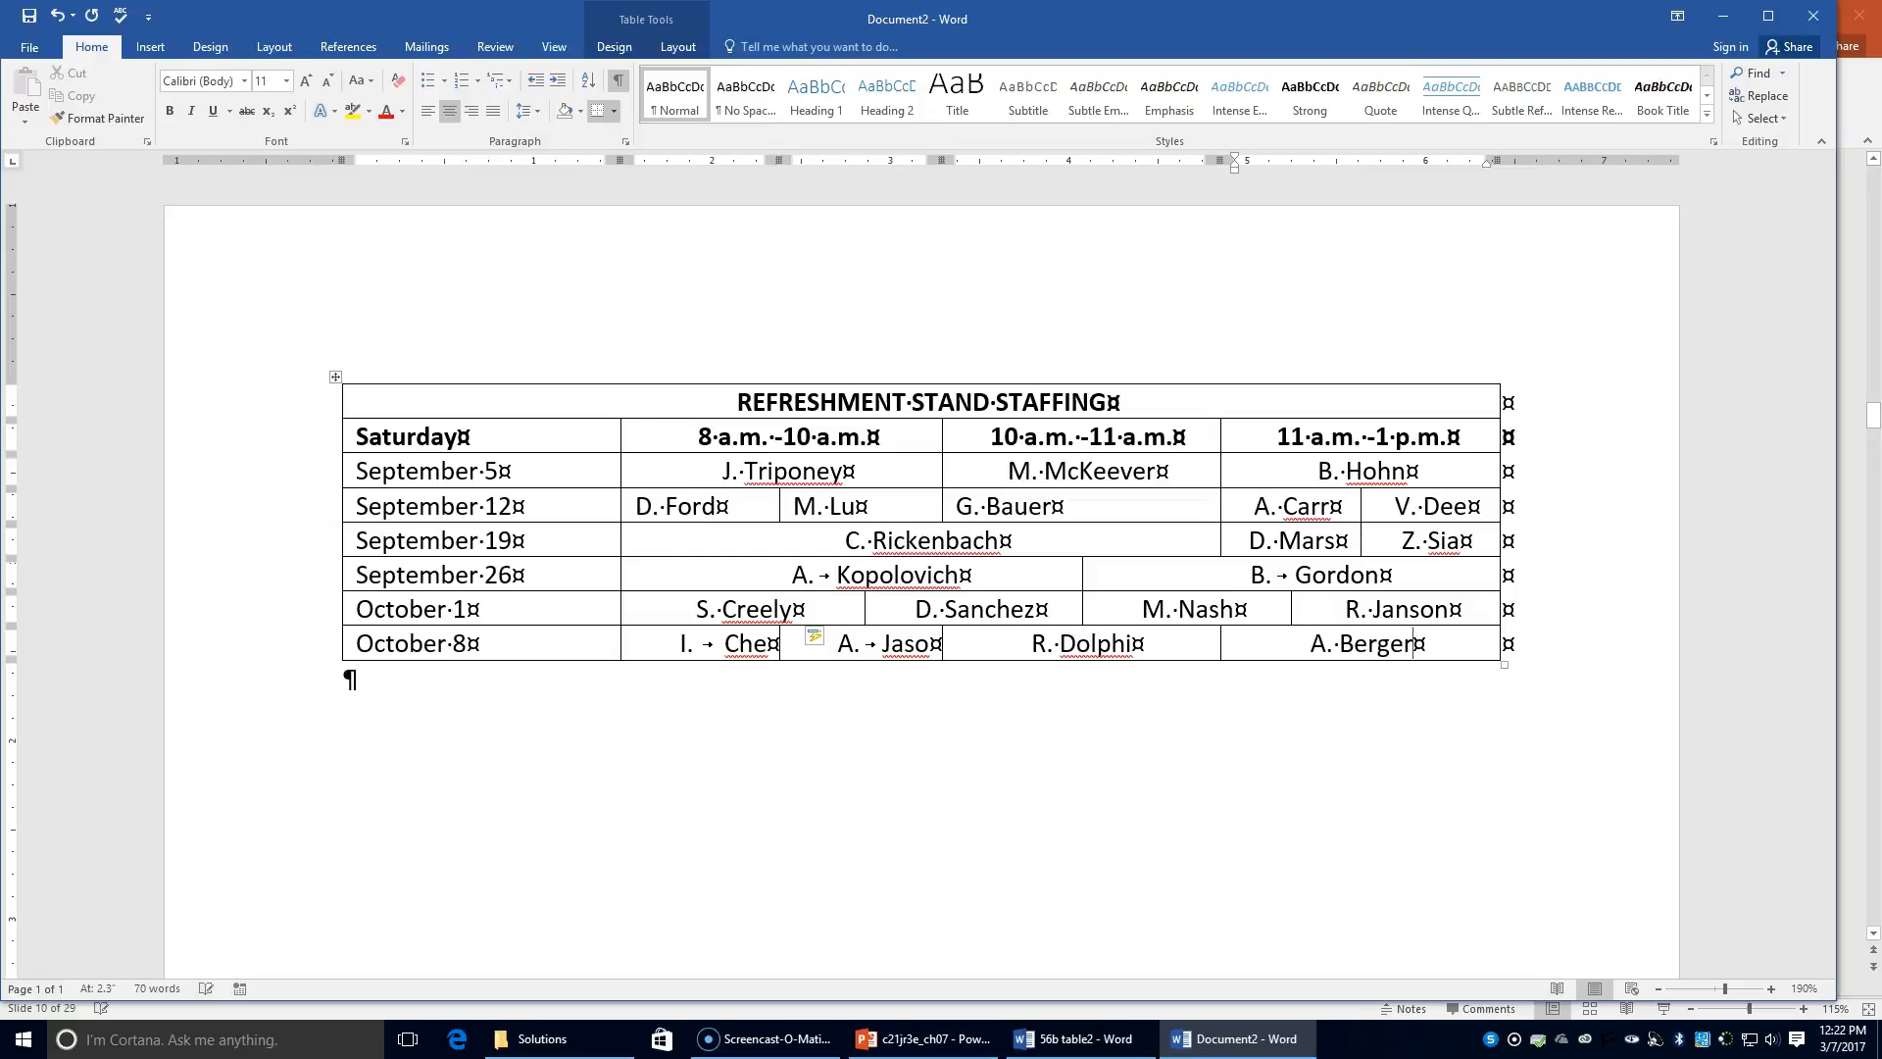
# Step: Stop Word automatically creating numbered lists and delete the leftover list number in the October 8 cell
pyautogui.click(820, 642)
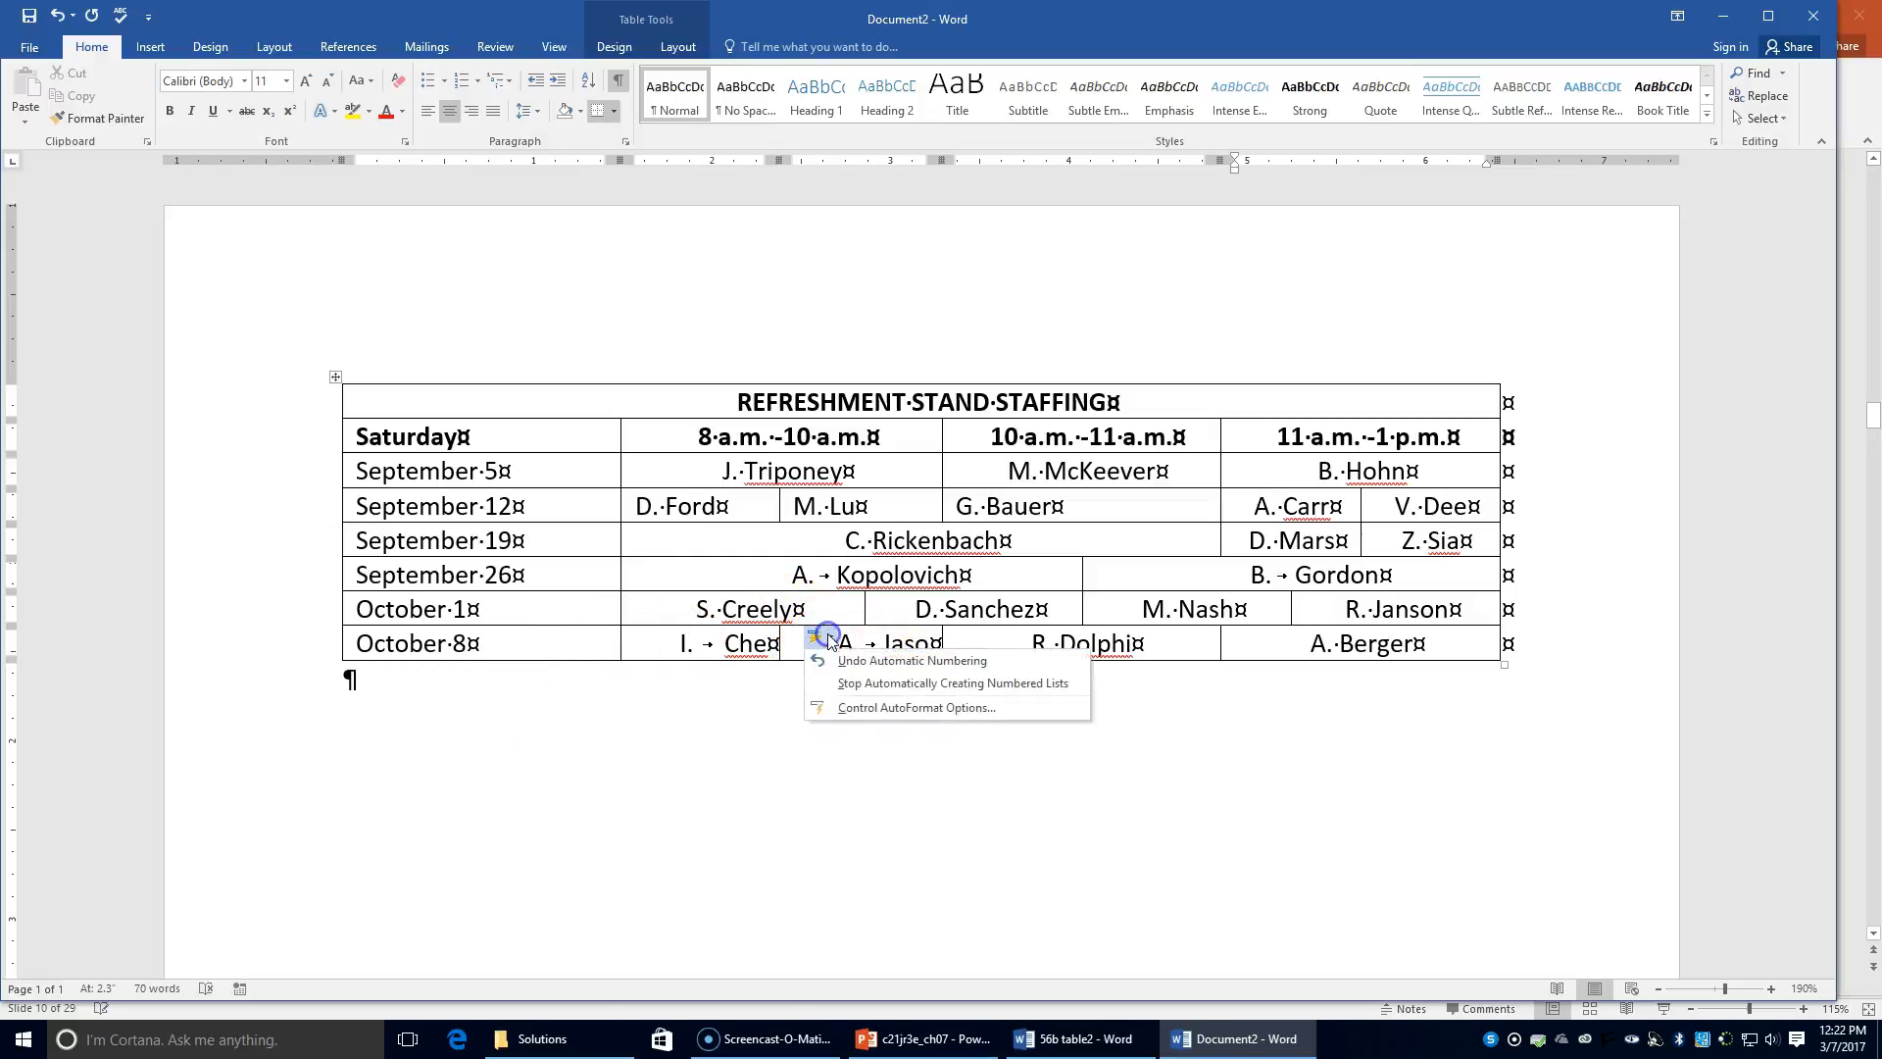
pyautogui.click(869, 692)
pyautogui.click(691, 643)
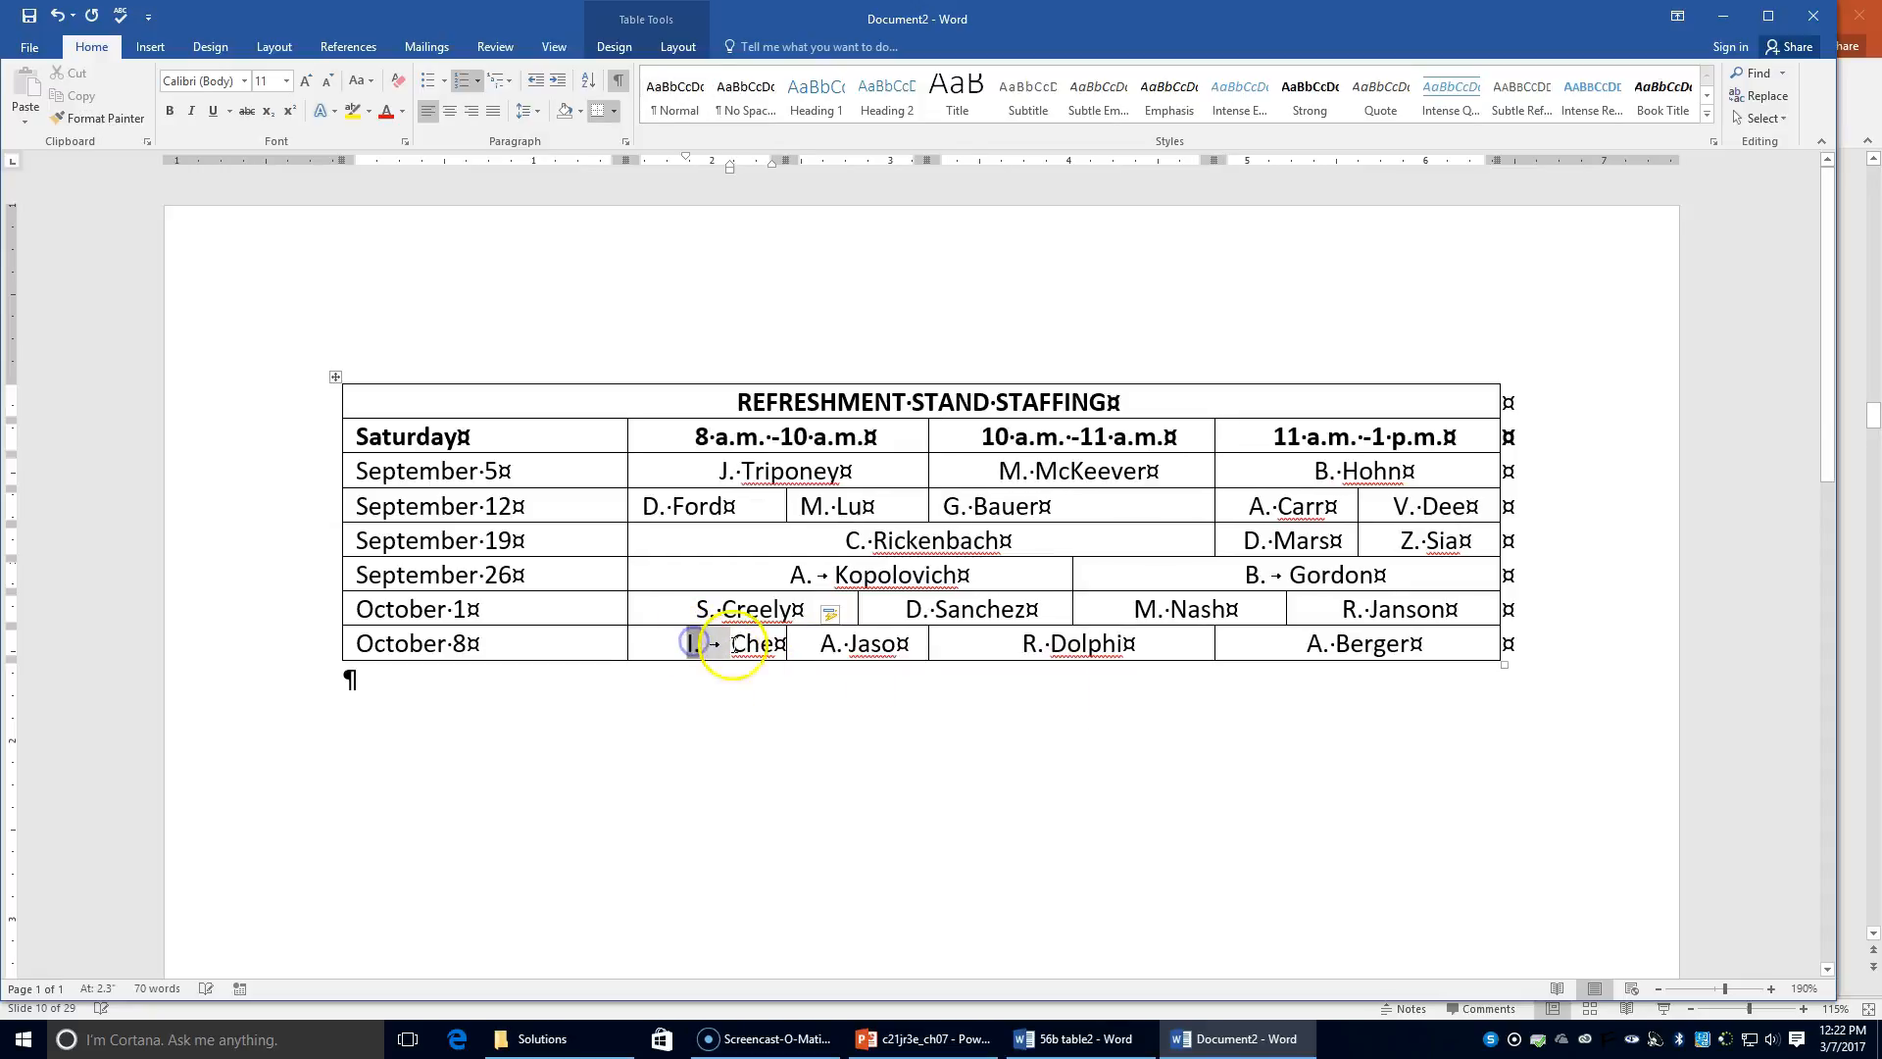
pyautogui.click(832, 613)
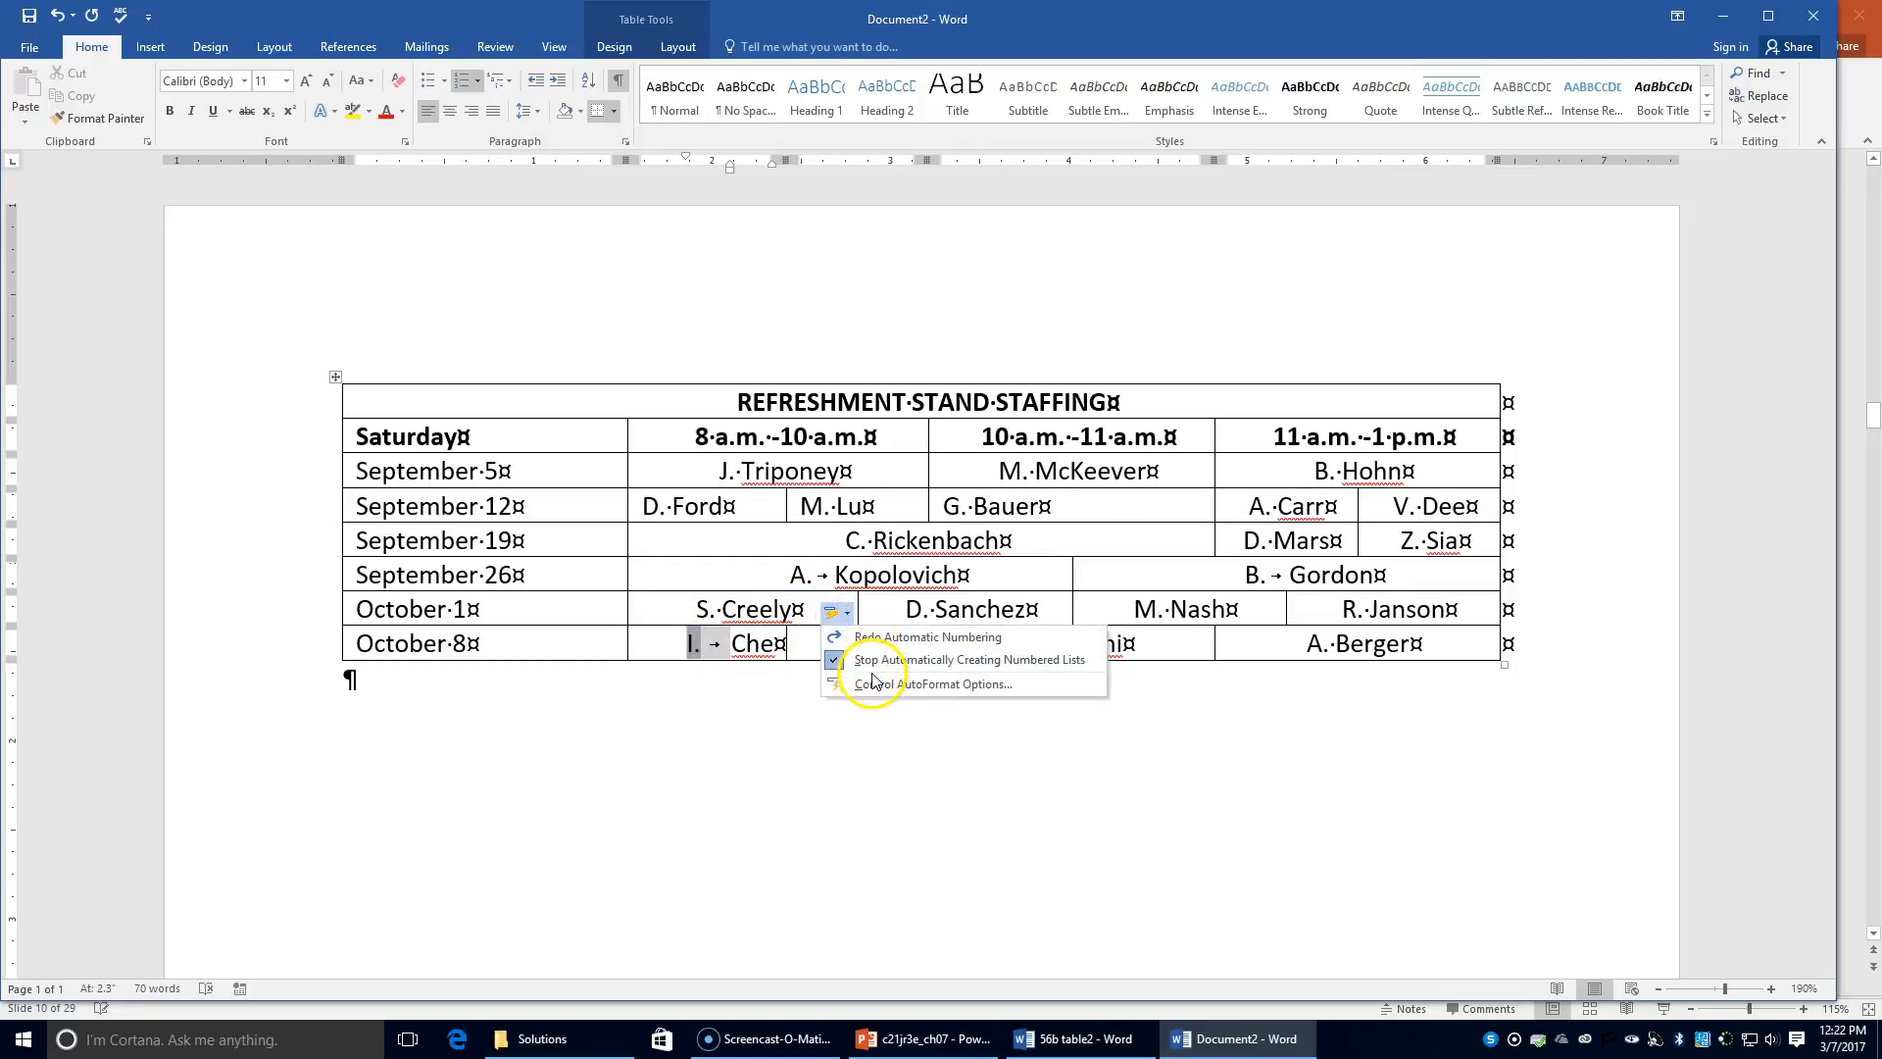
pyautogui.click(735, 652)
pyautogui.press('BackSpace')
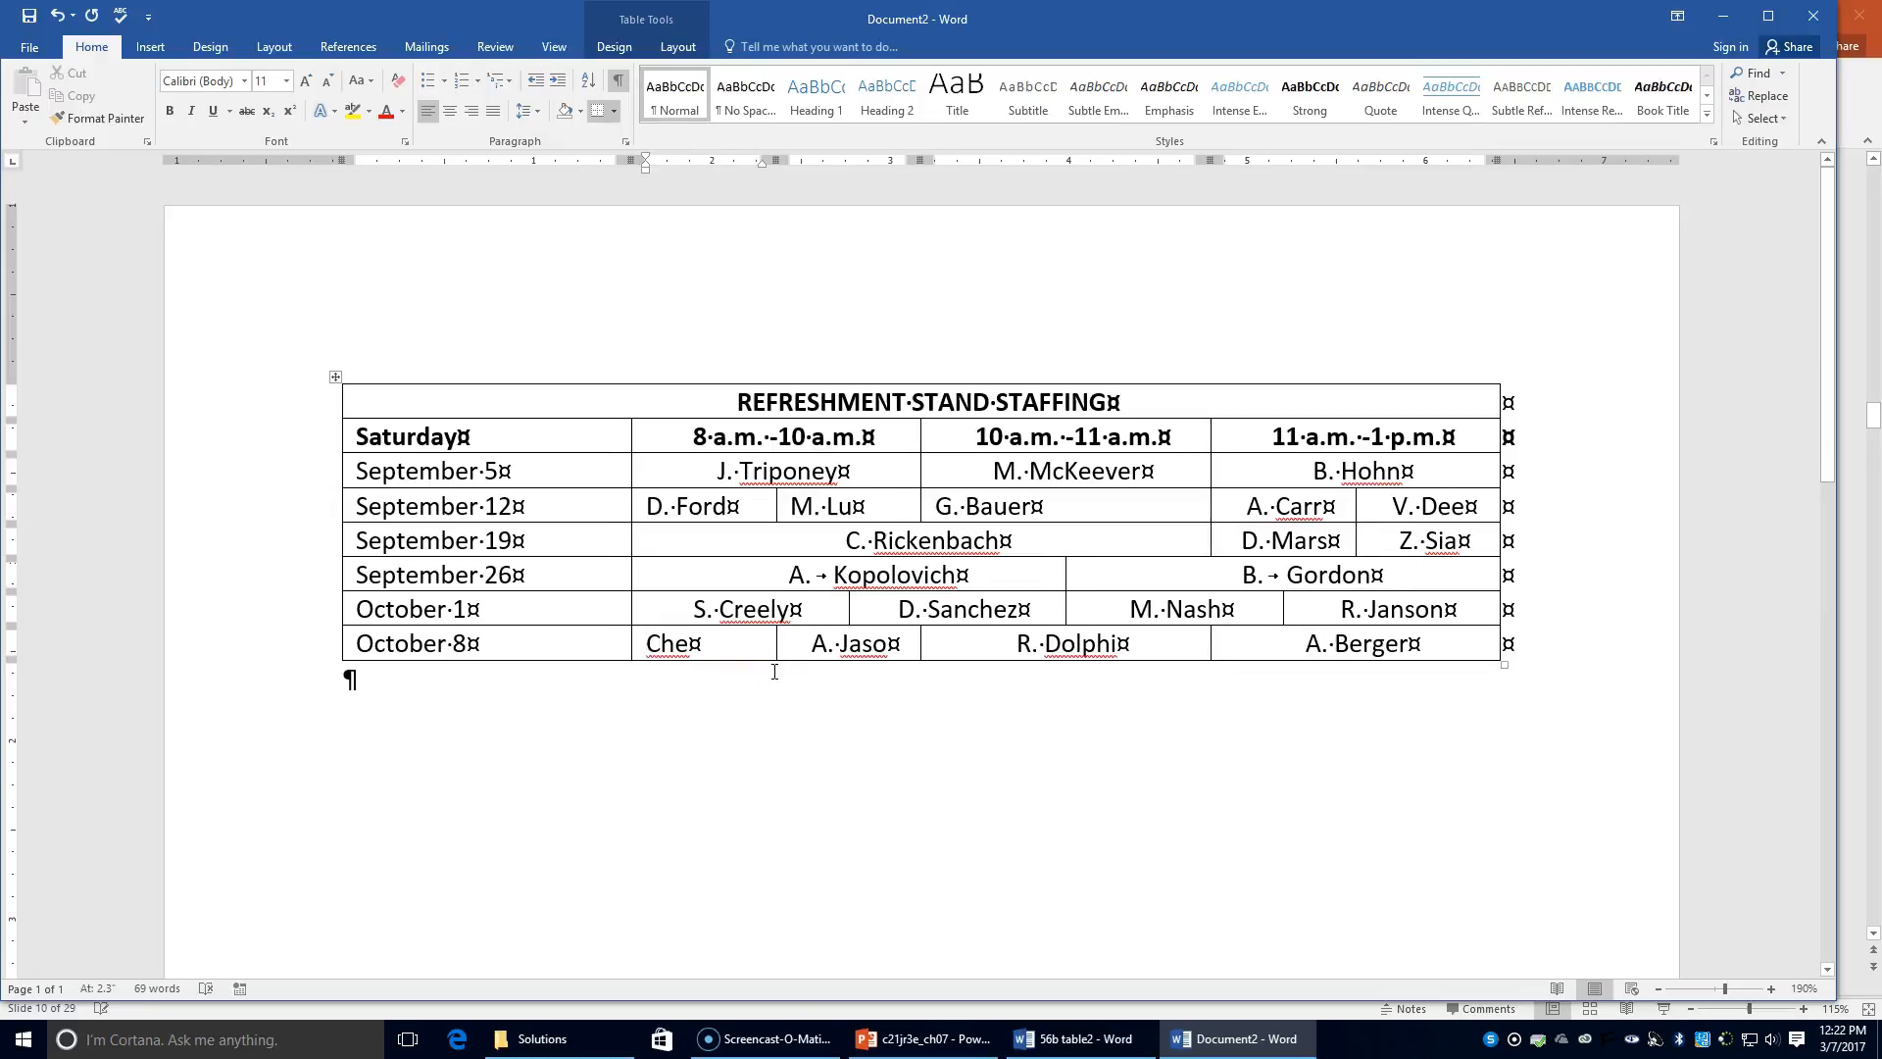
# Step: Retype the initial and centre the first October 8 name cell as plain text
pyautogui.write('I.')
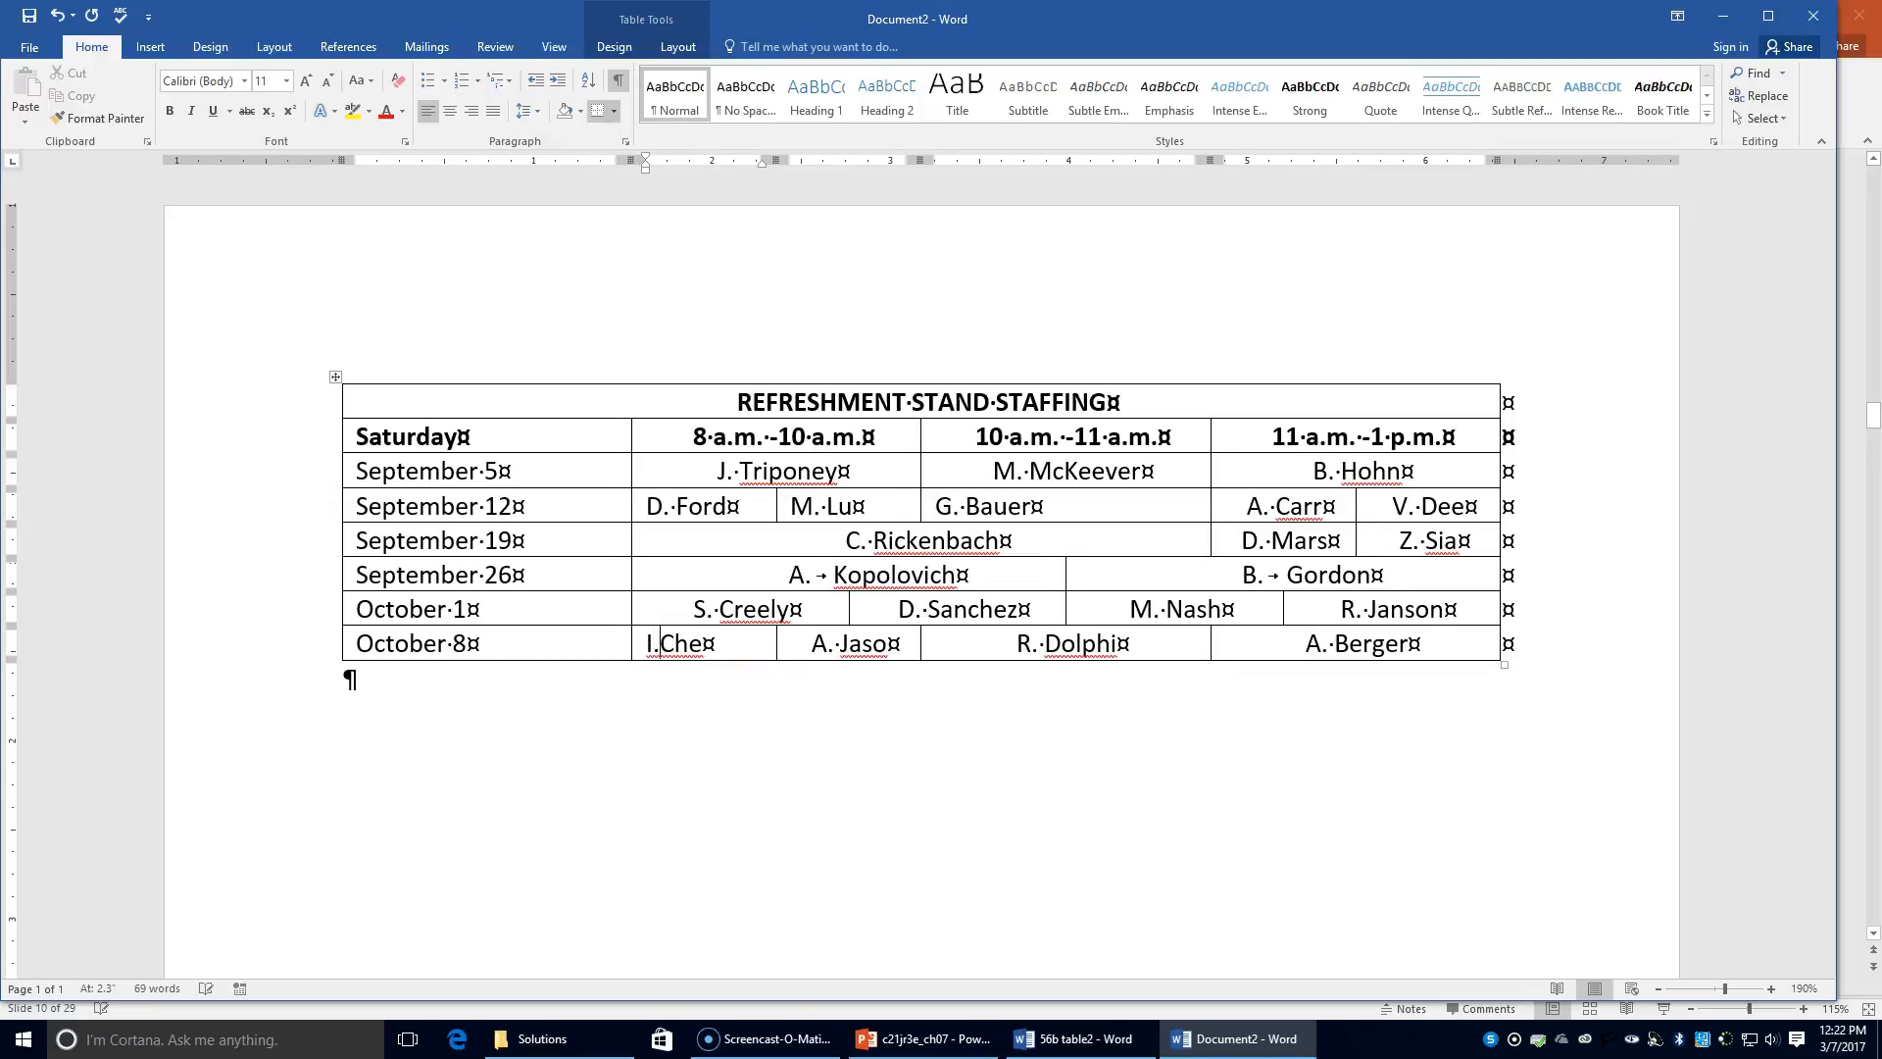
pyautogui.moveTo(639, 647); pyautogui.dragTo(761, 643)
pyautogui.click(449, 111)
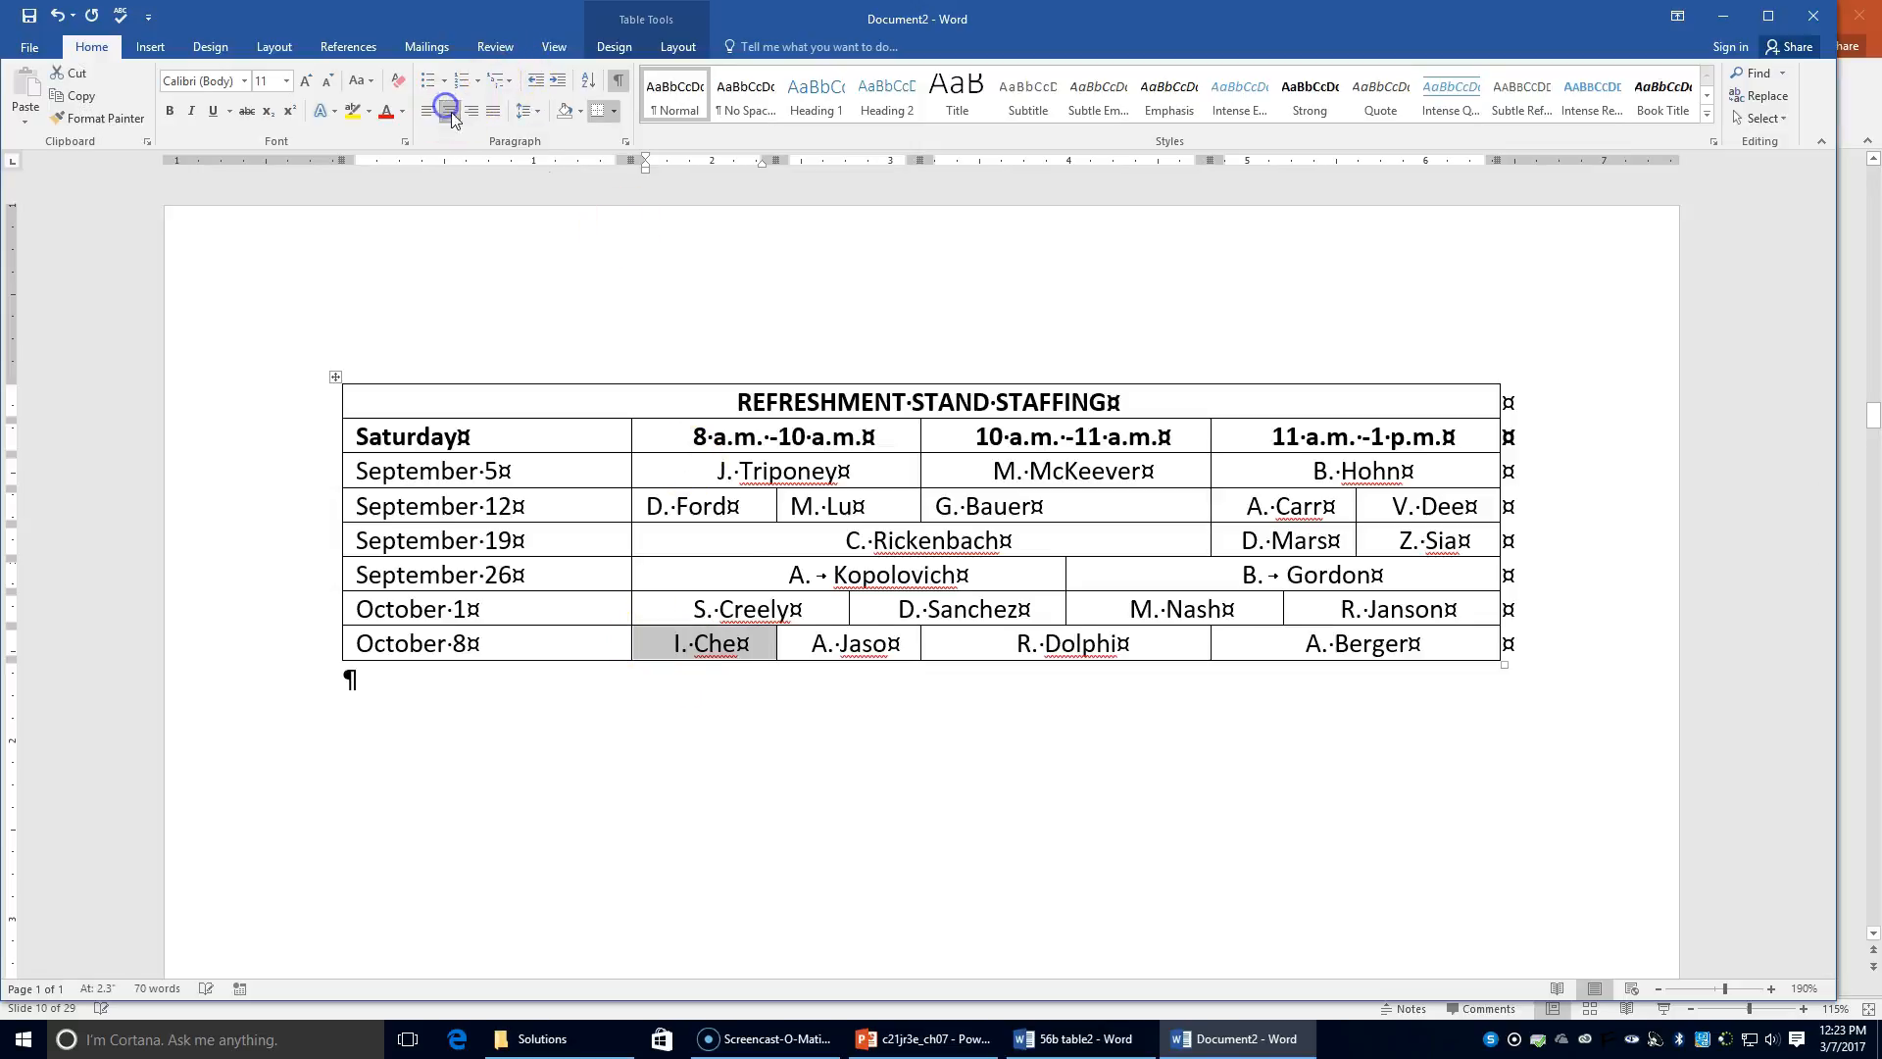
pyautogui.click(1166, 799)
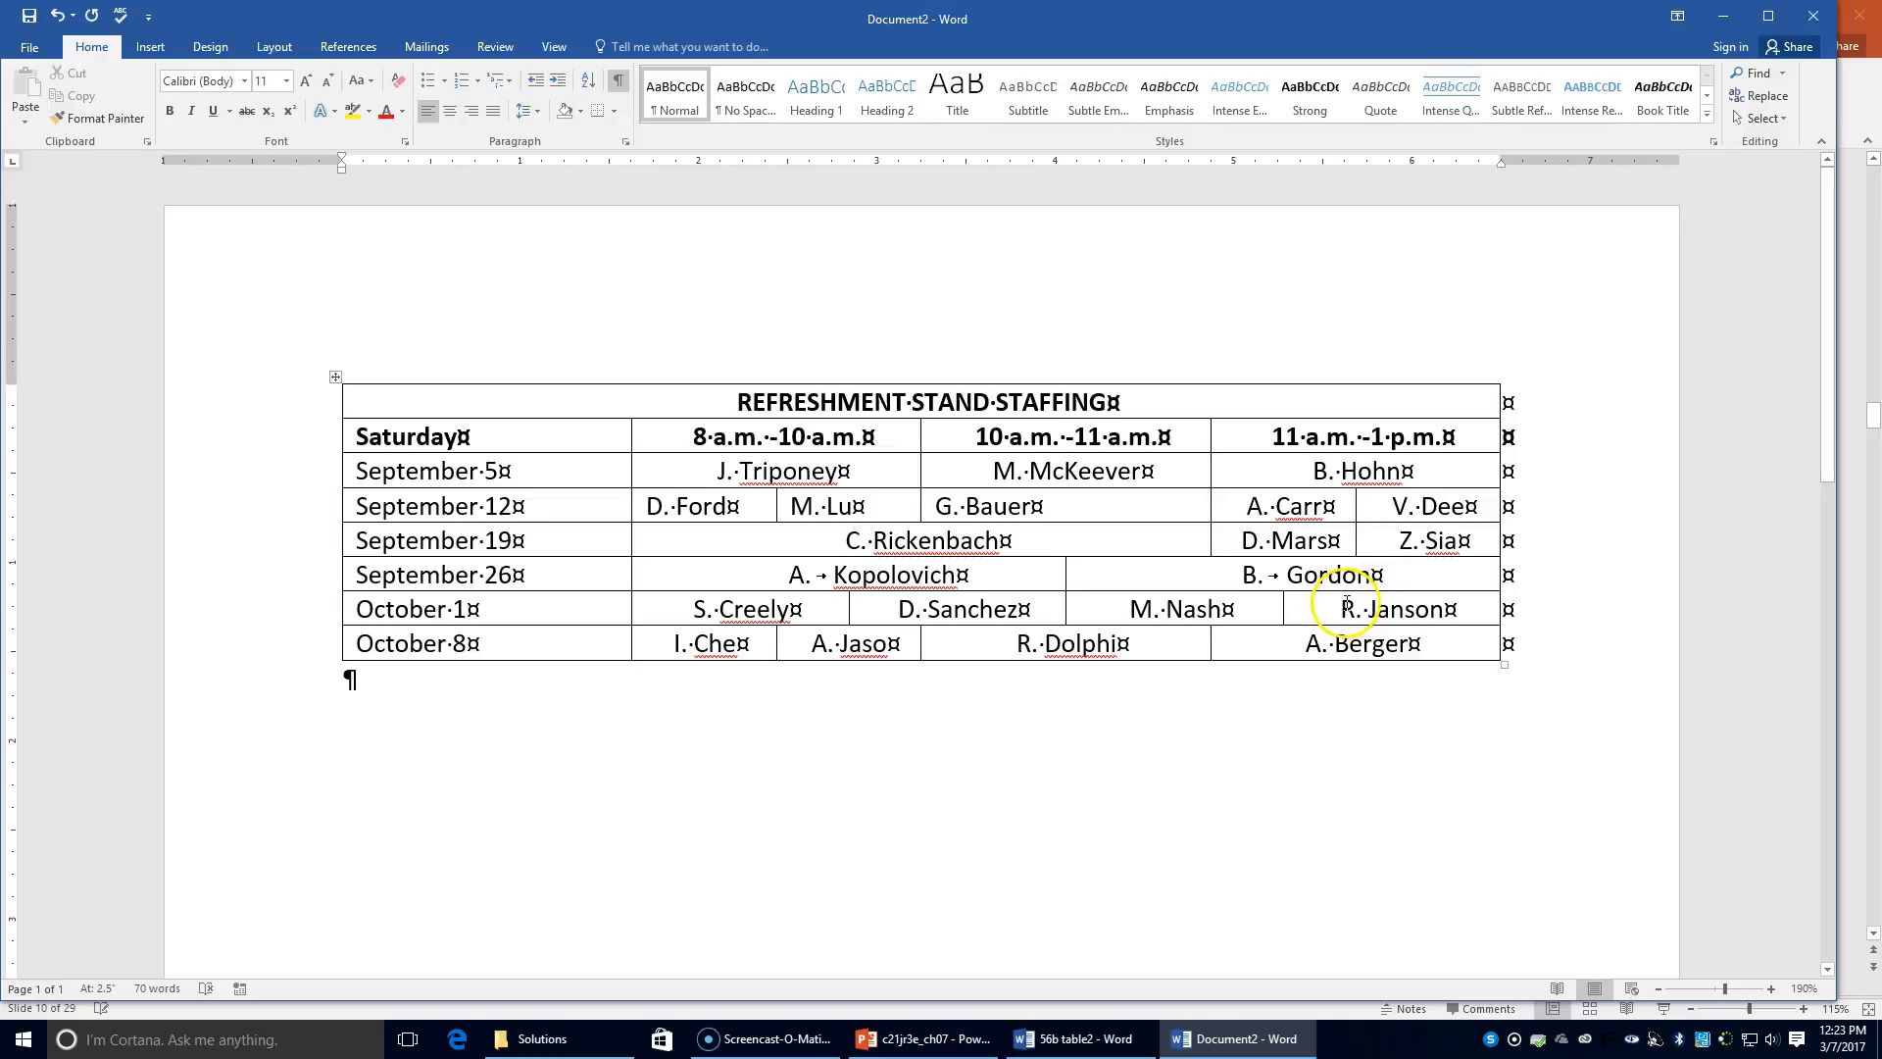
pyautogui.click(333, 378)
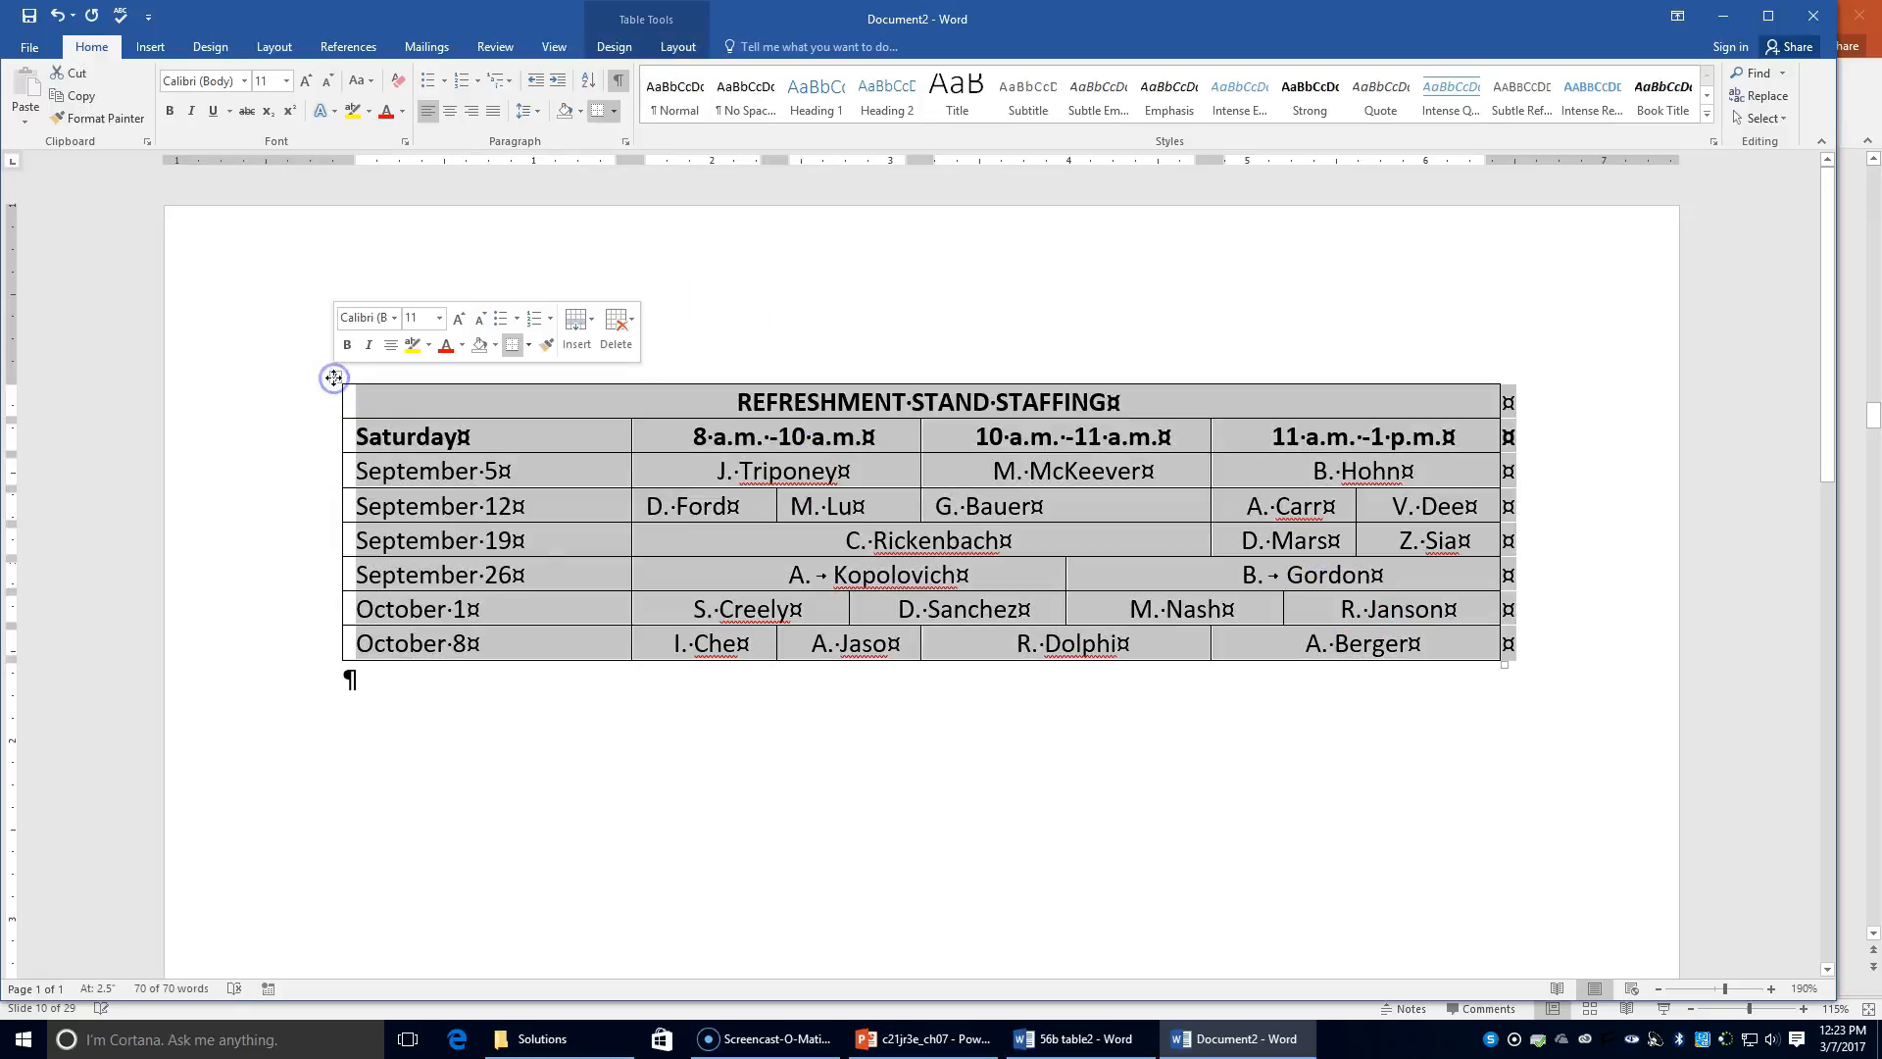
# Step: AutoFit the staffing table's columns to their contents
pyautogui.click(678, 48)
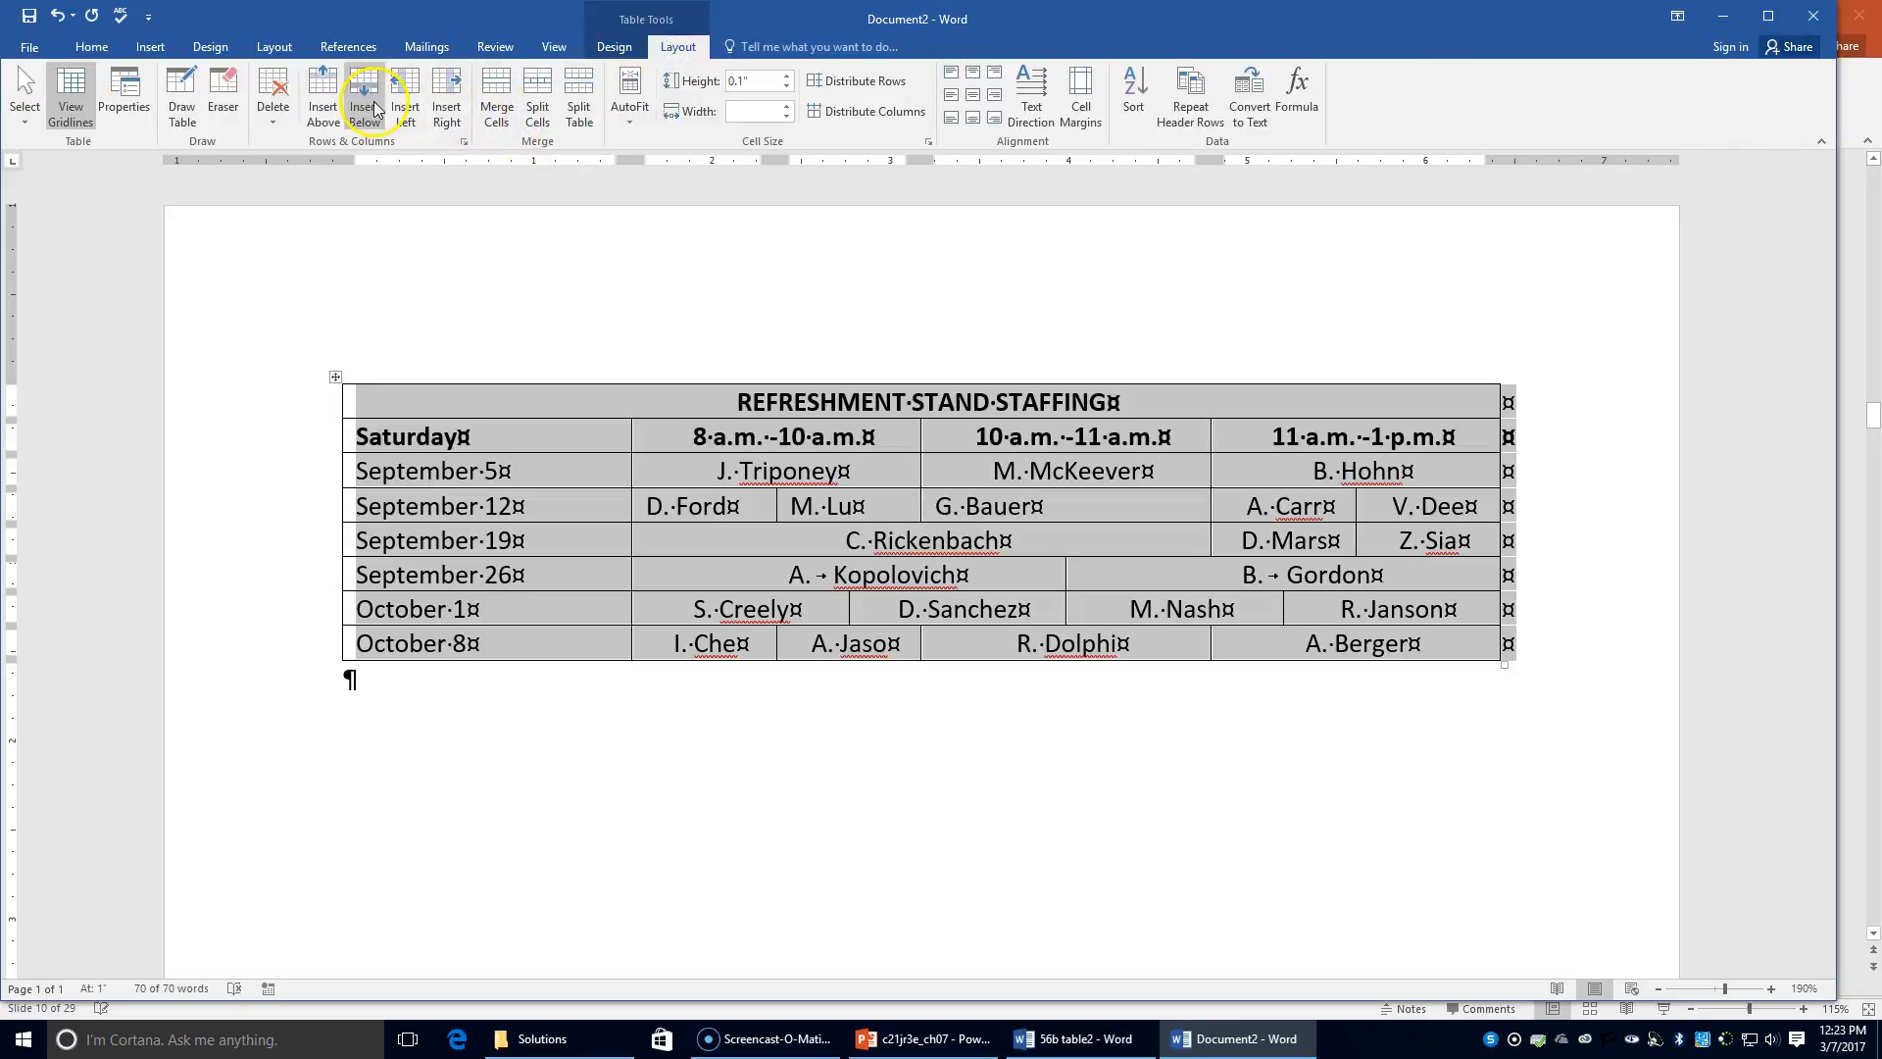
pyautogui.click(624, 120)
pyautogui.click(633, 143)
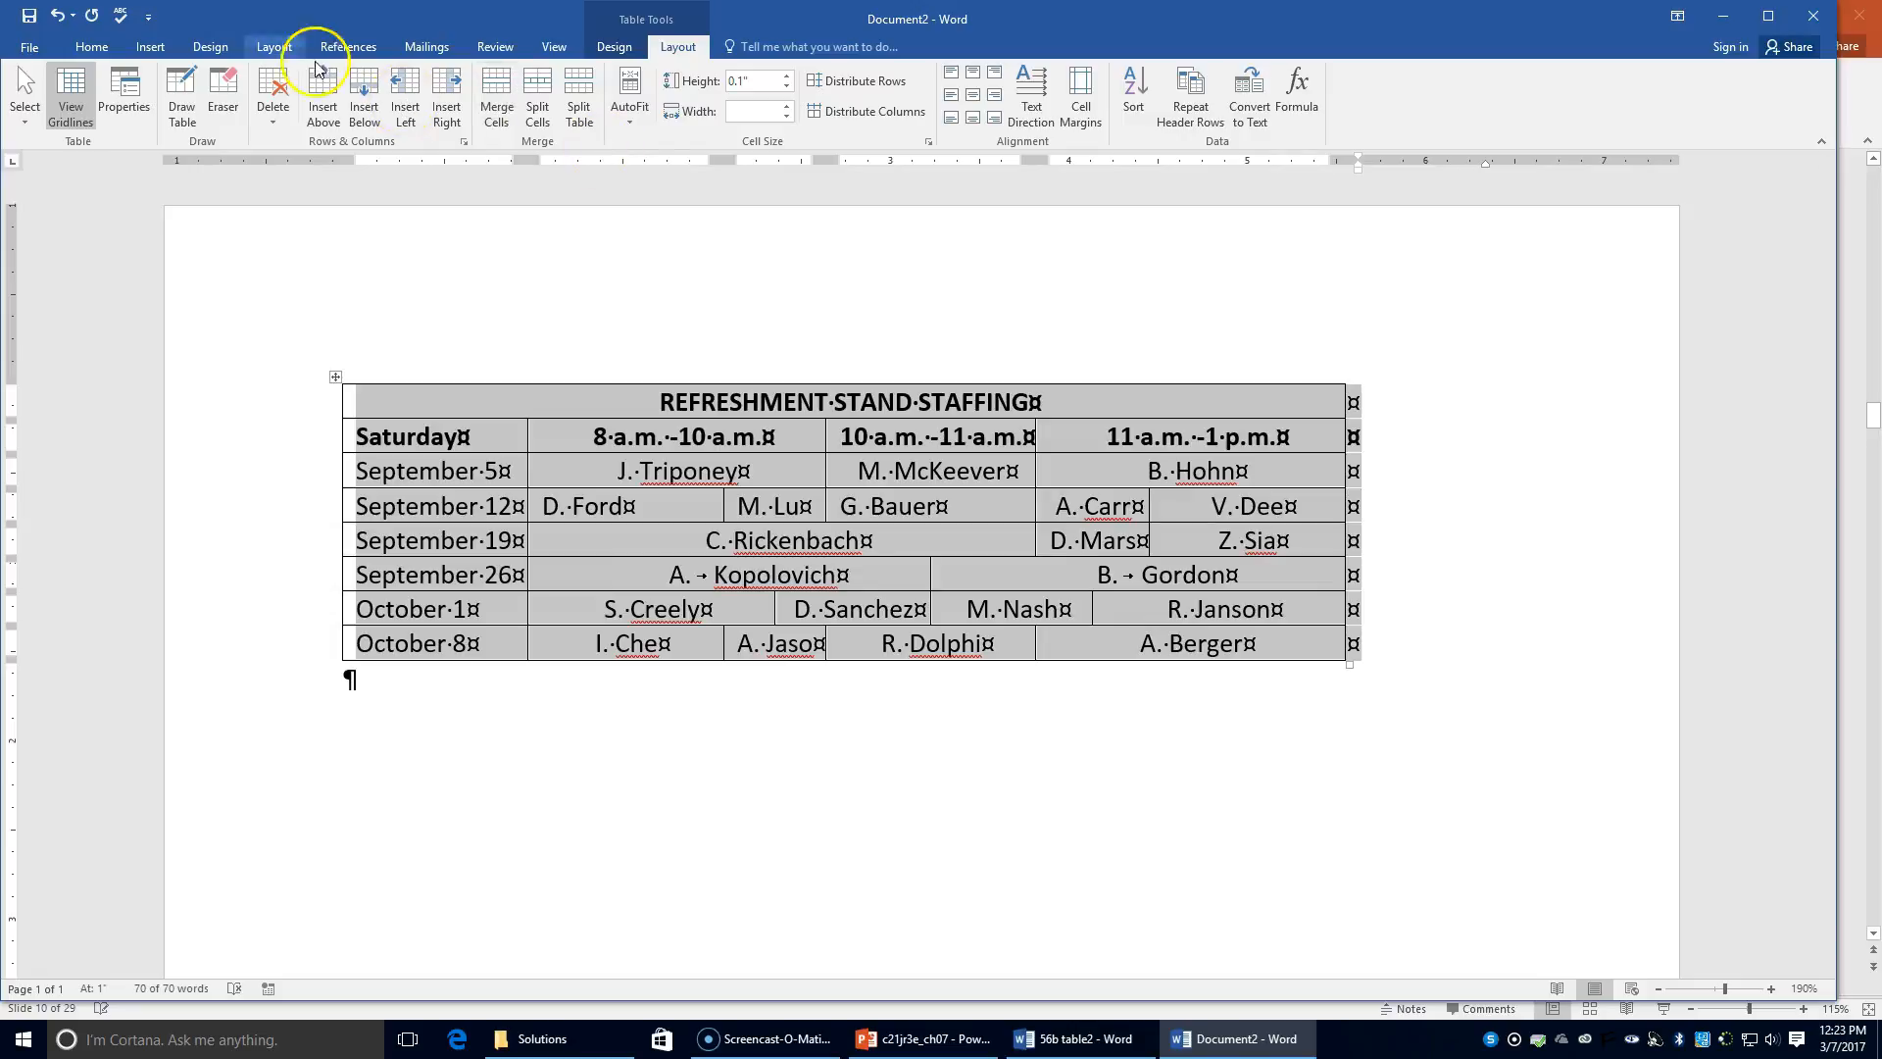
# Step: Set the table's alignment to Center in Table Properties
pyautogui.click(126, 93)
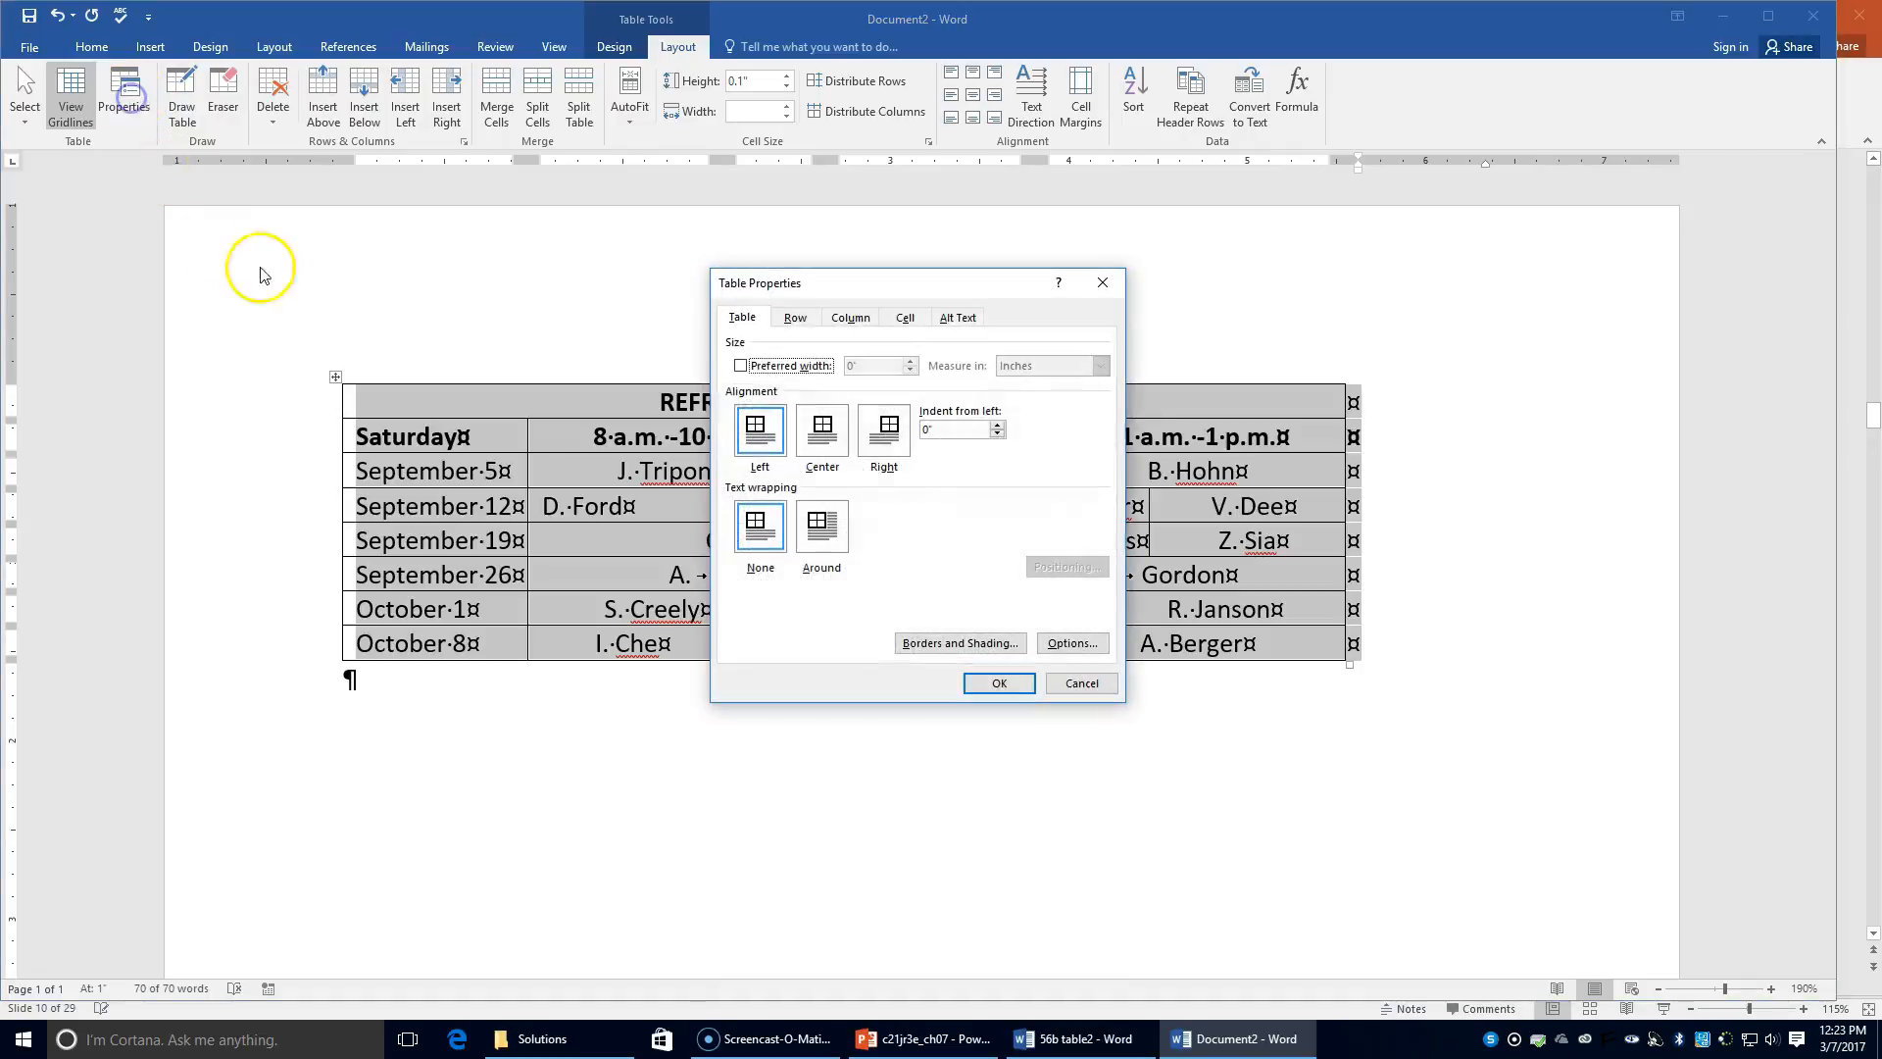
pyautogui.click(823, 429)
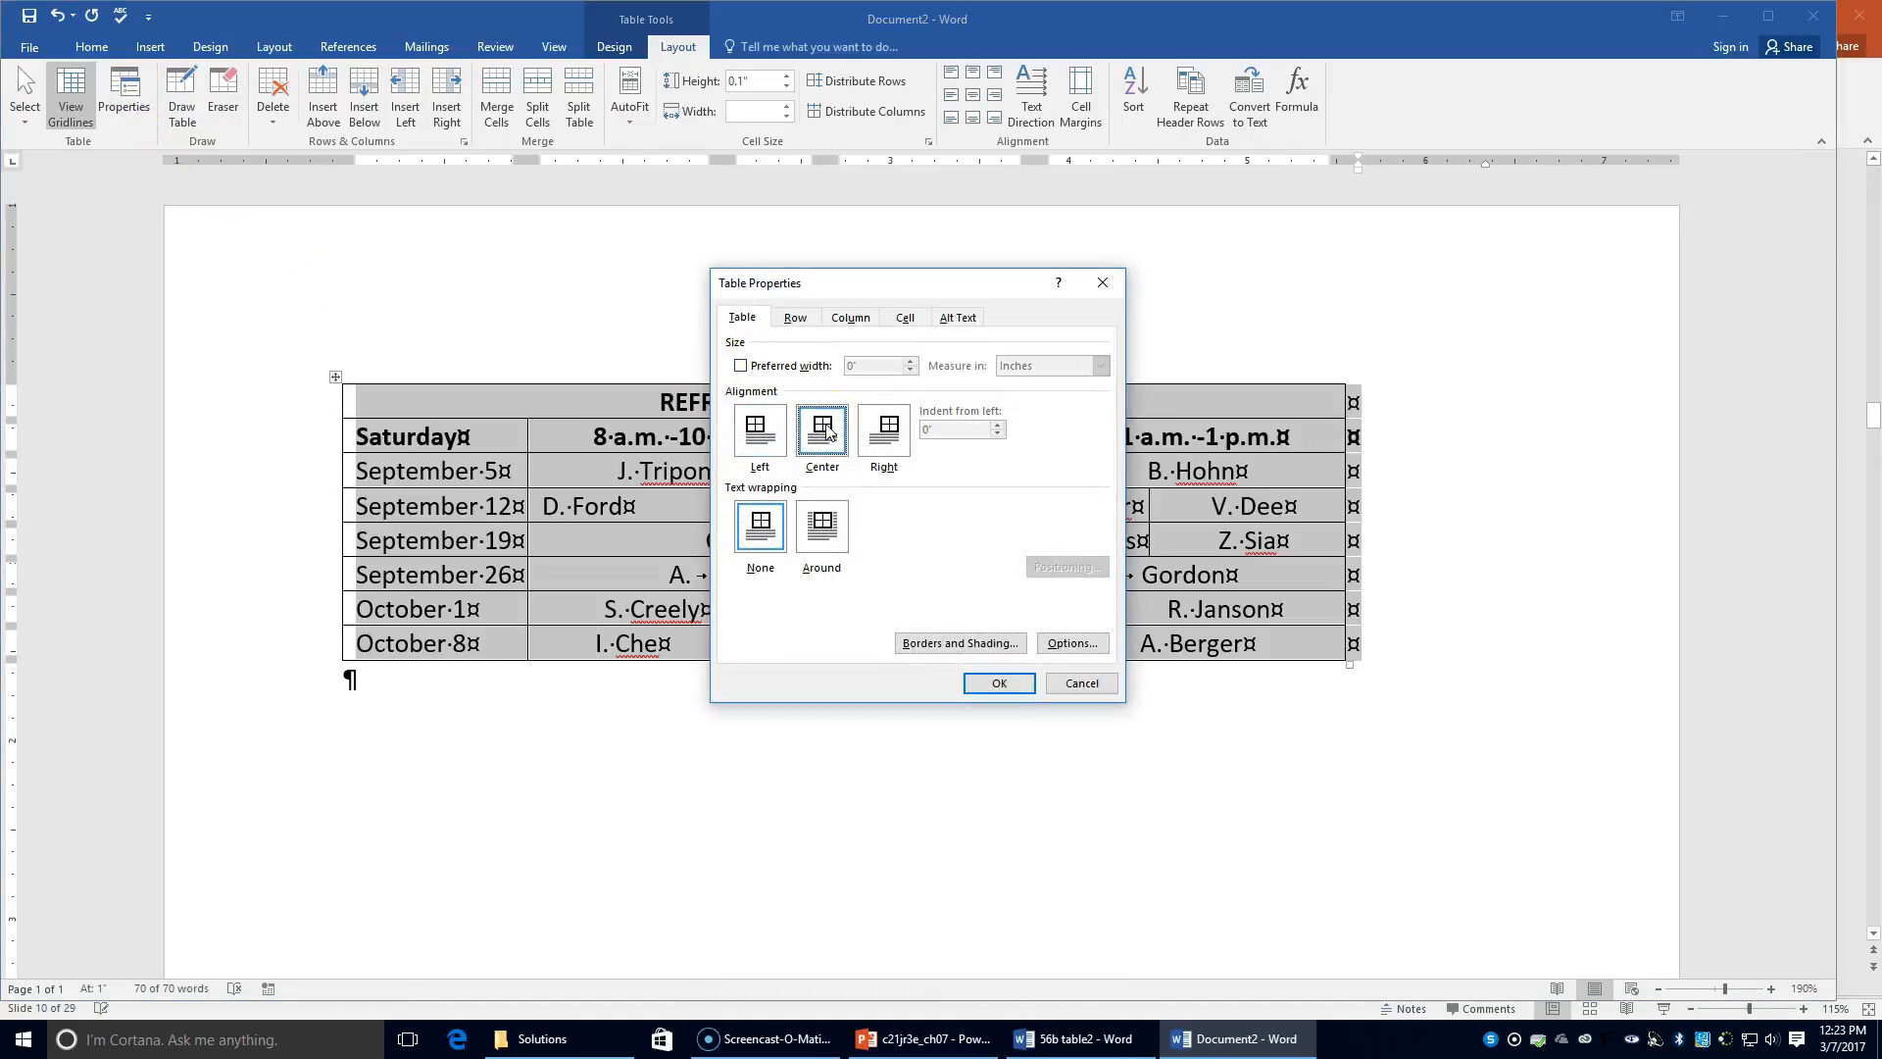
pyautogui.click(998, 684)
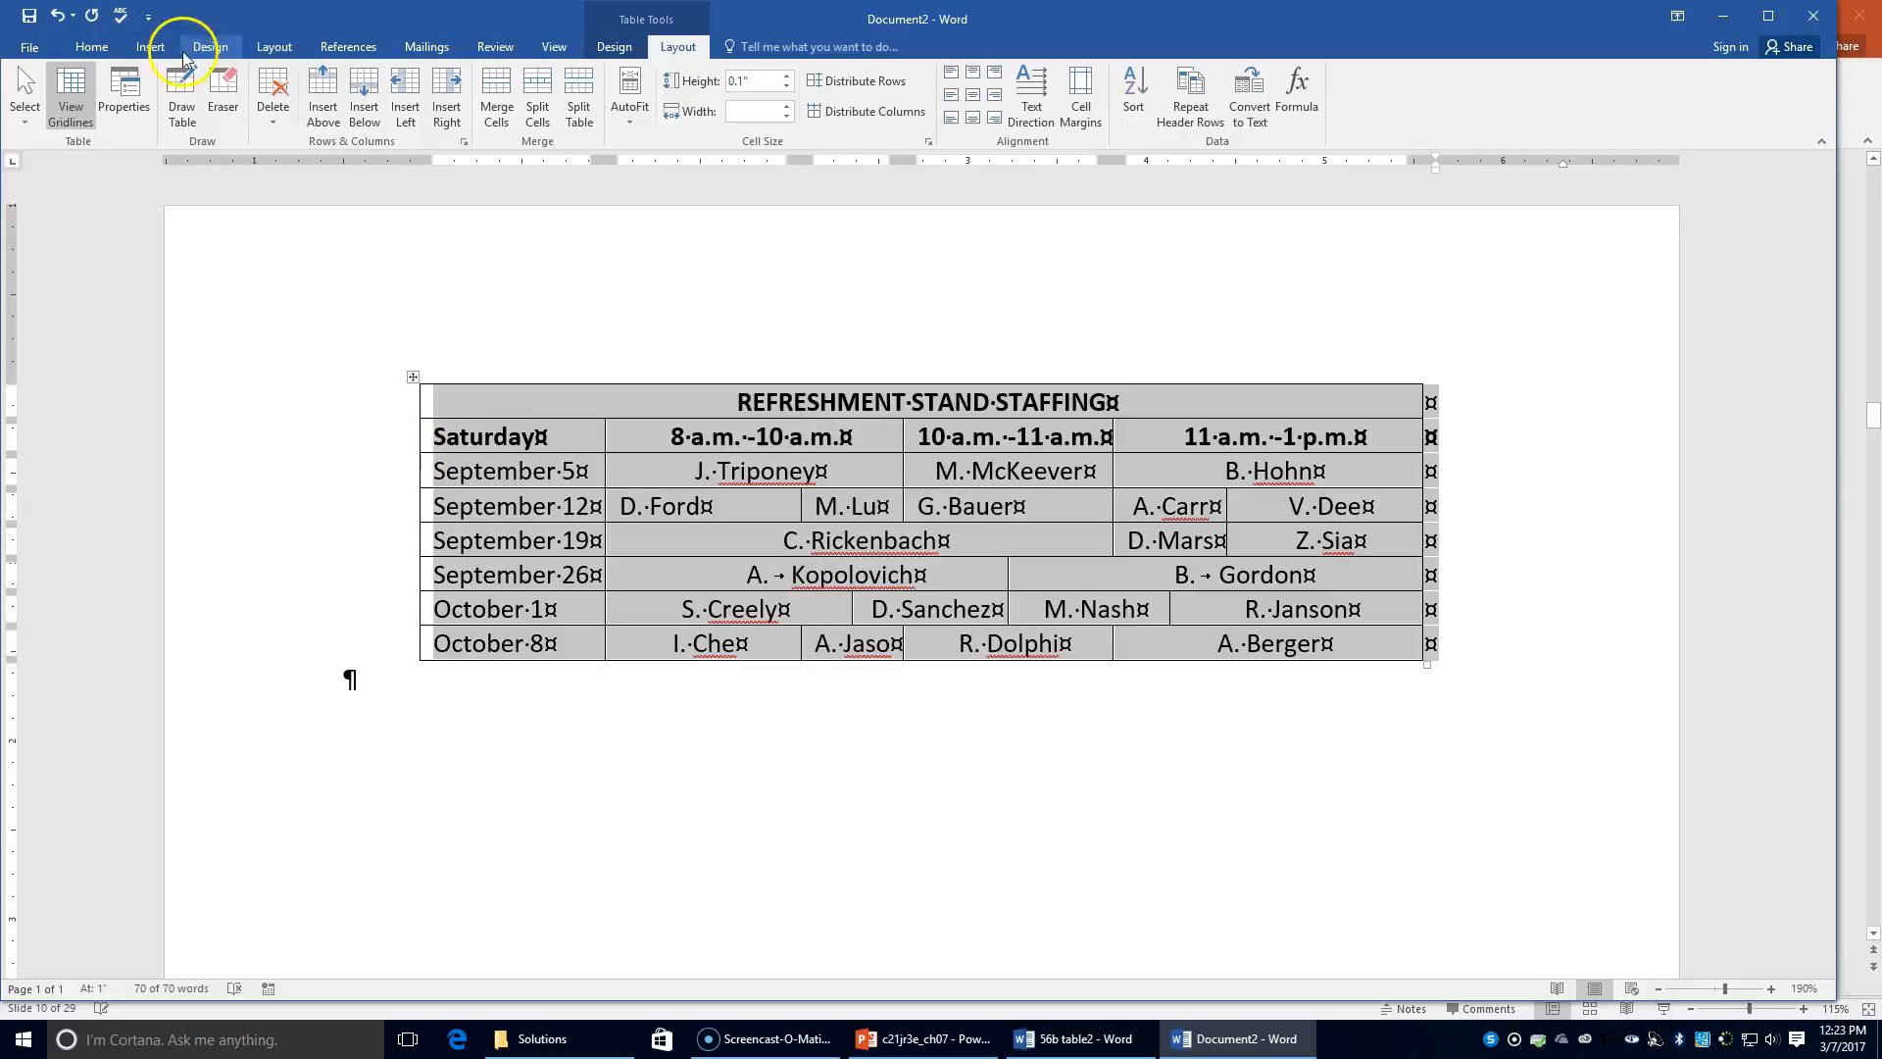
# Step: Set the page's vertical alignment to Center in Page Setup
pyautogui.click(150, 46)
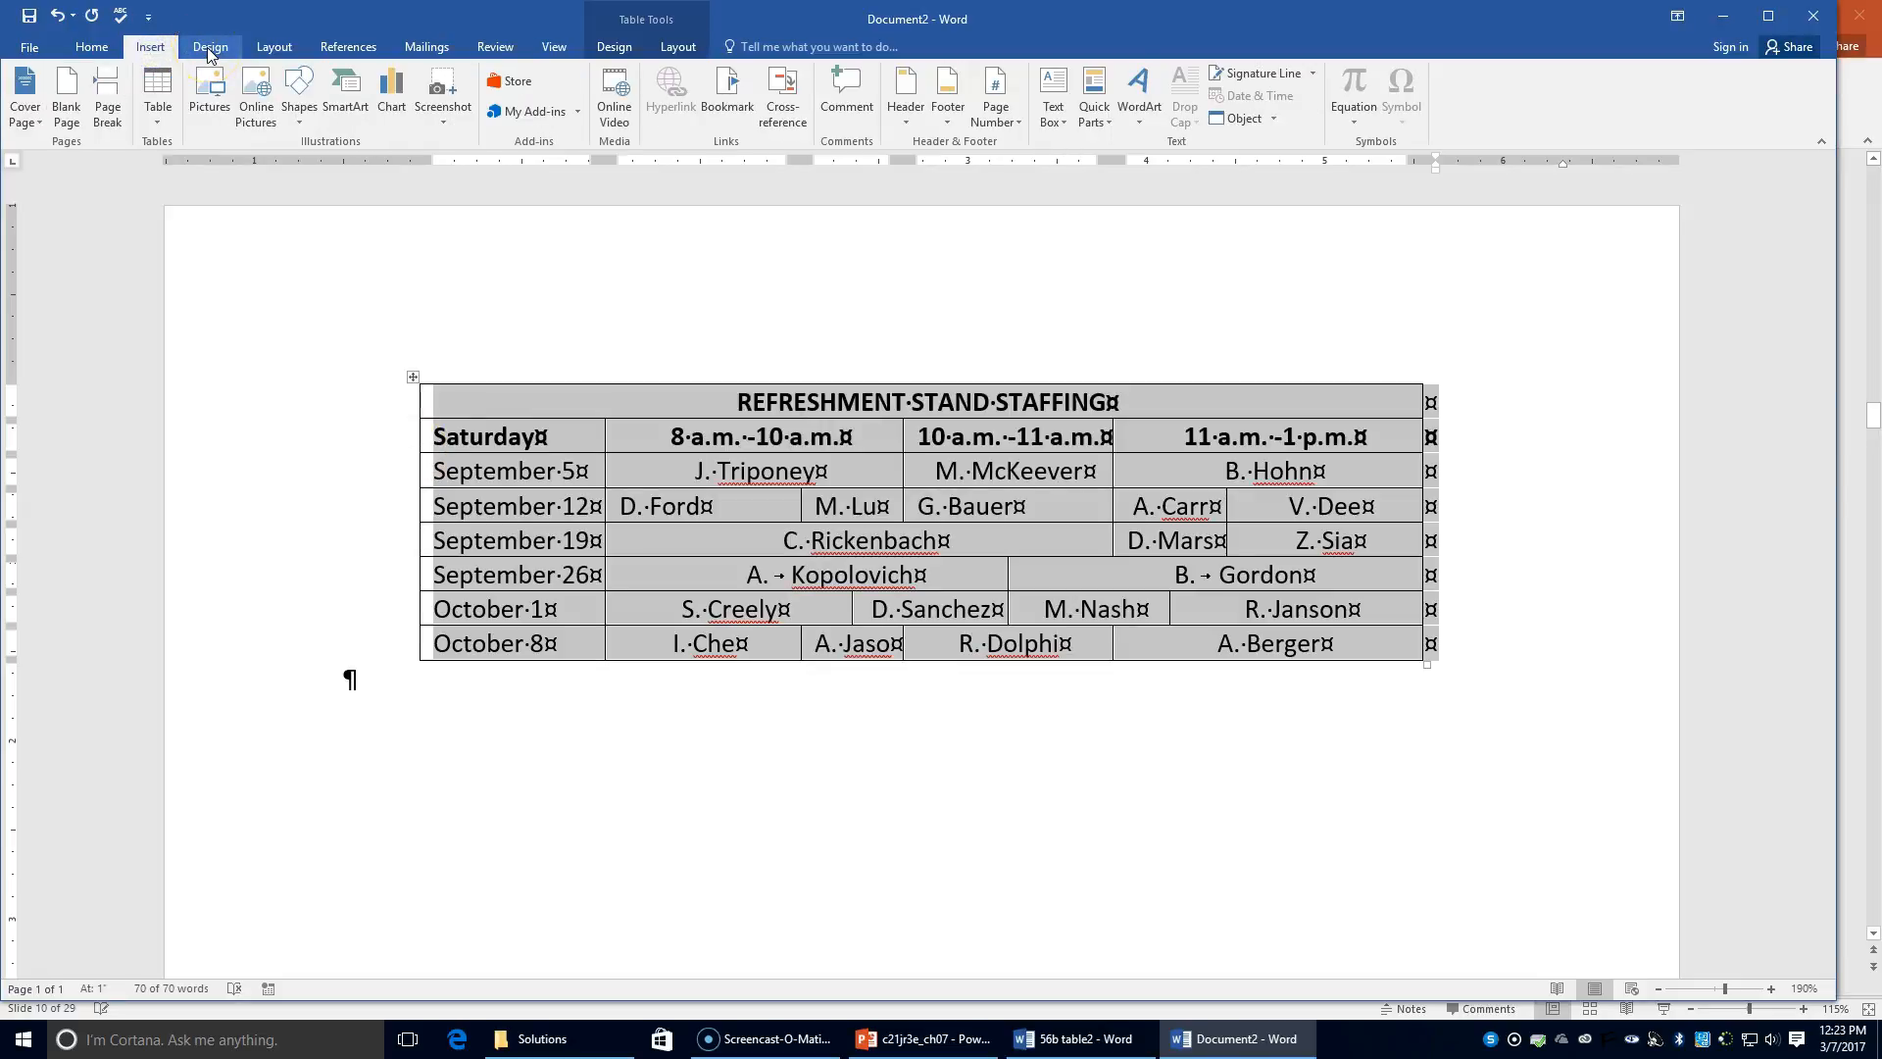
pyautogui.click(274, 47)
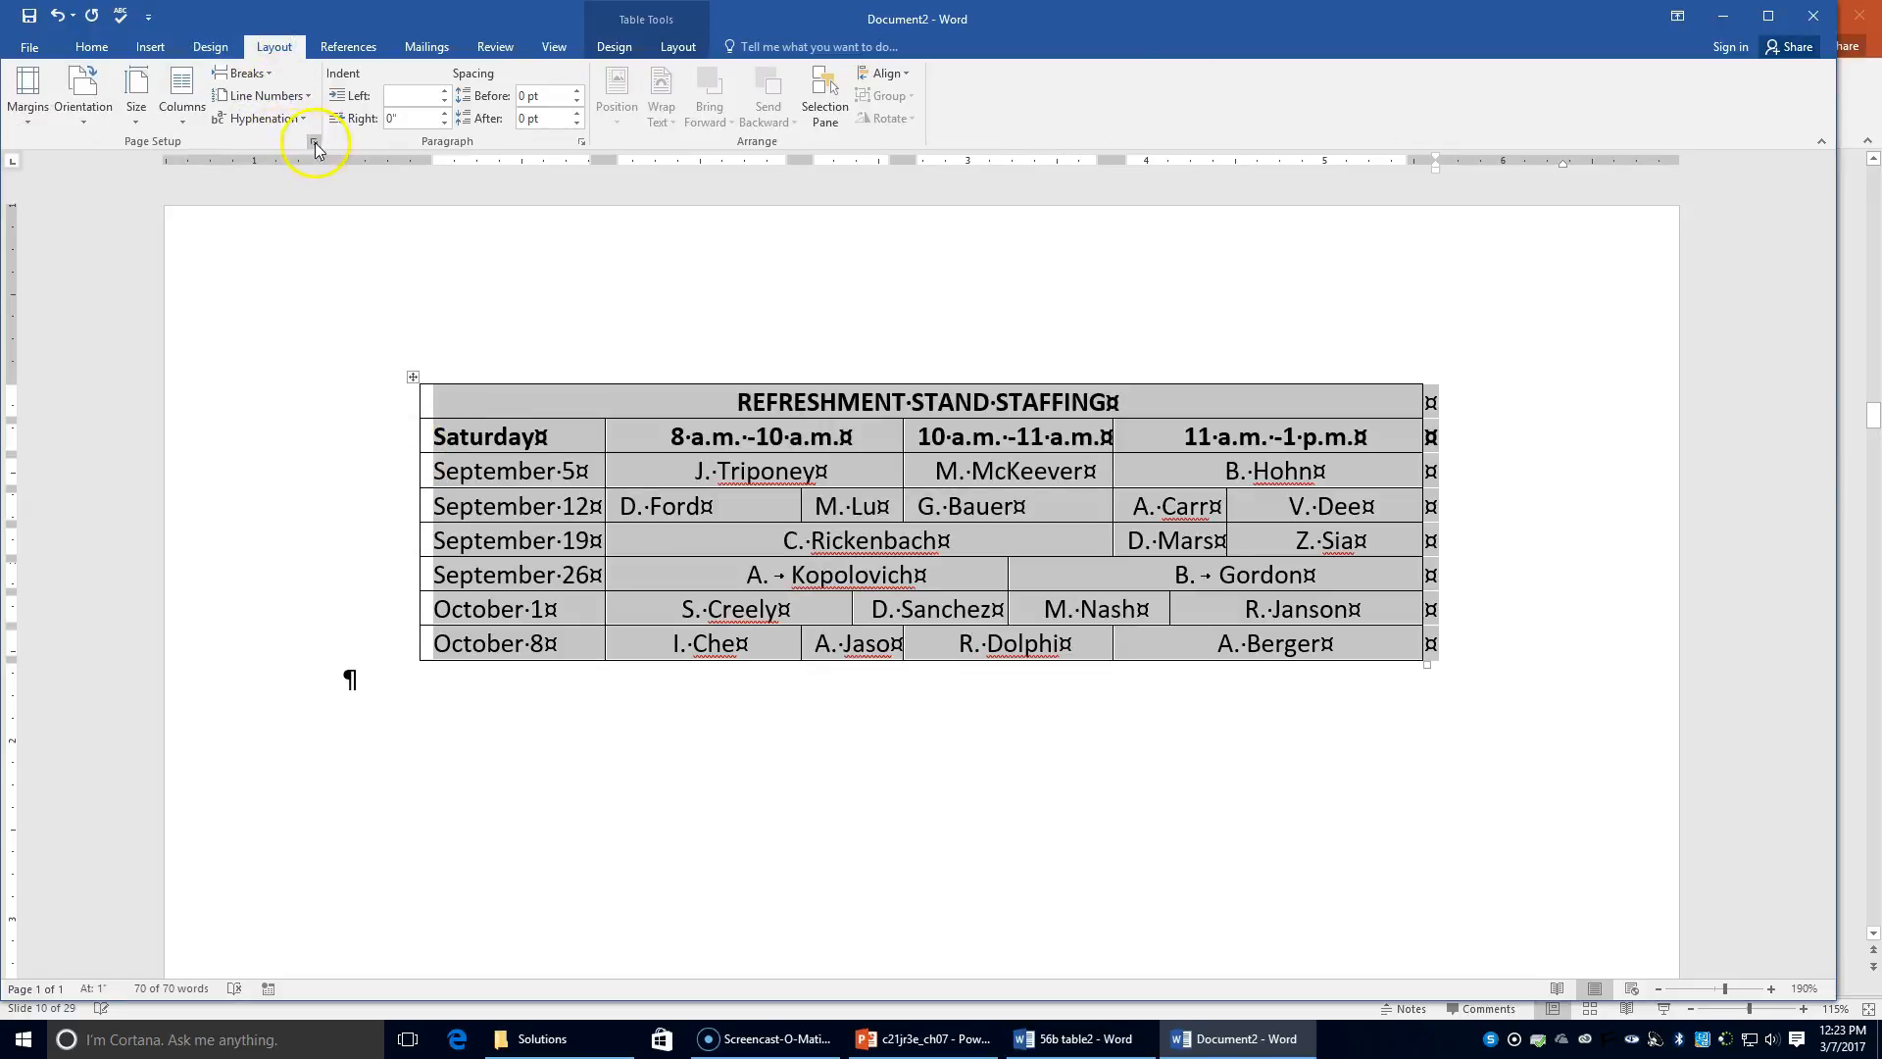
pyautogui.click(315, 143)
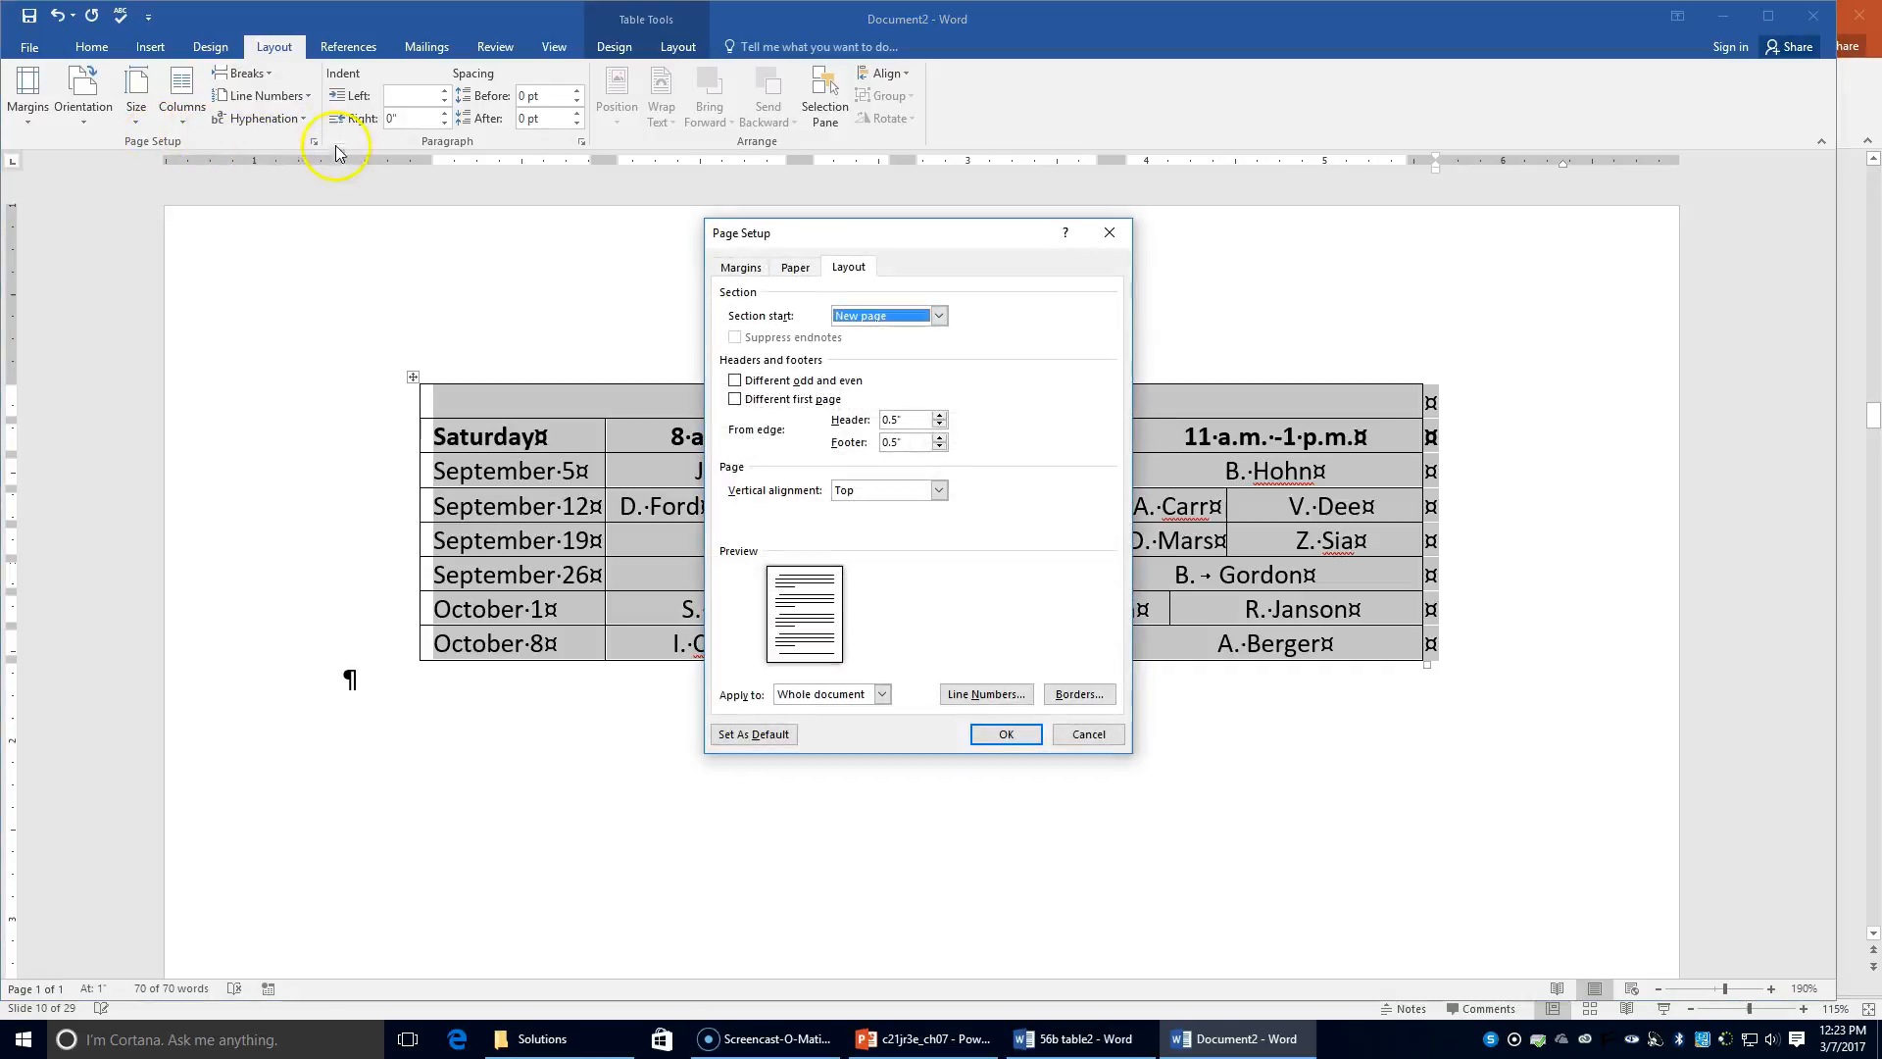
pyautogui.click(845, 265)
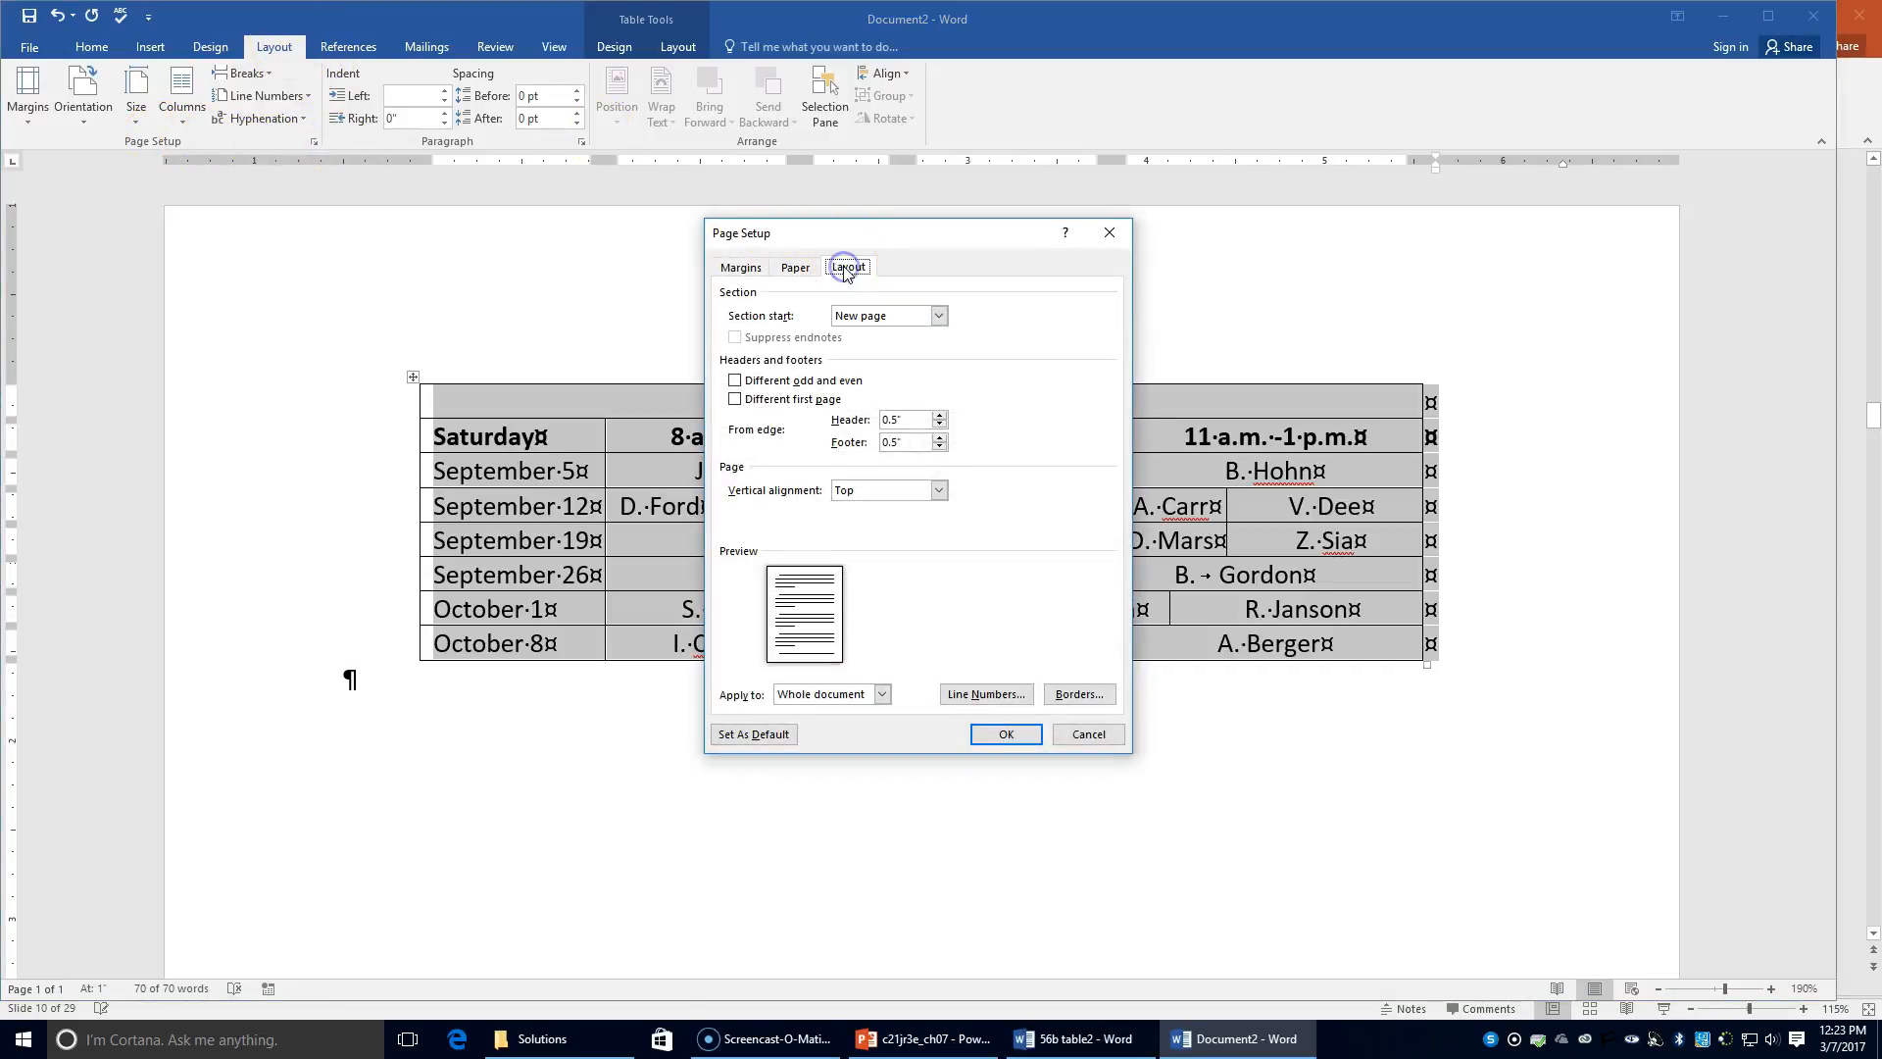
pyautogui.click(875, 490)
pyautogui.click(873, 520)
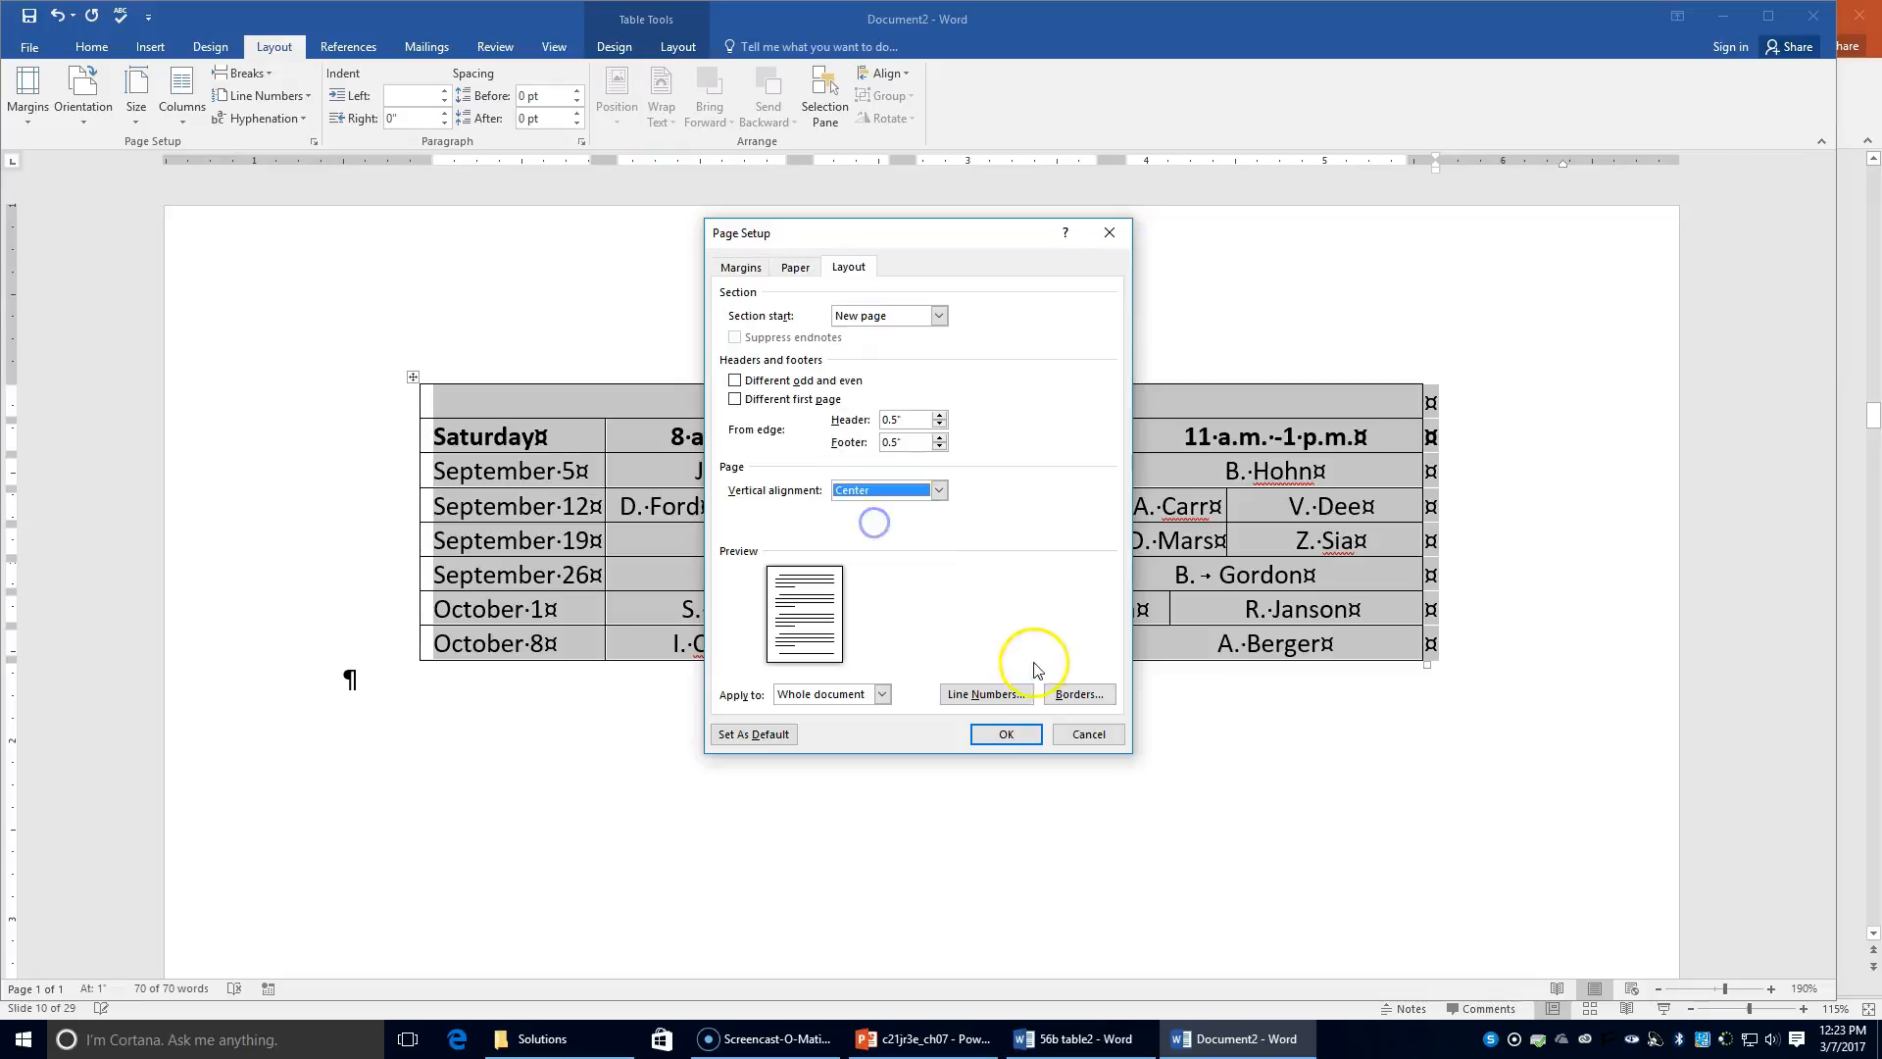
pyautogui.click(1008, 735)
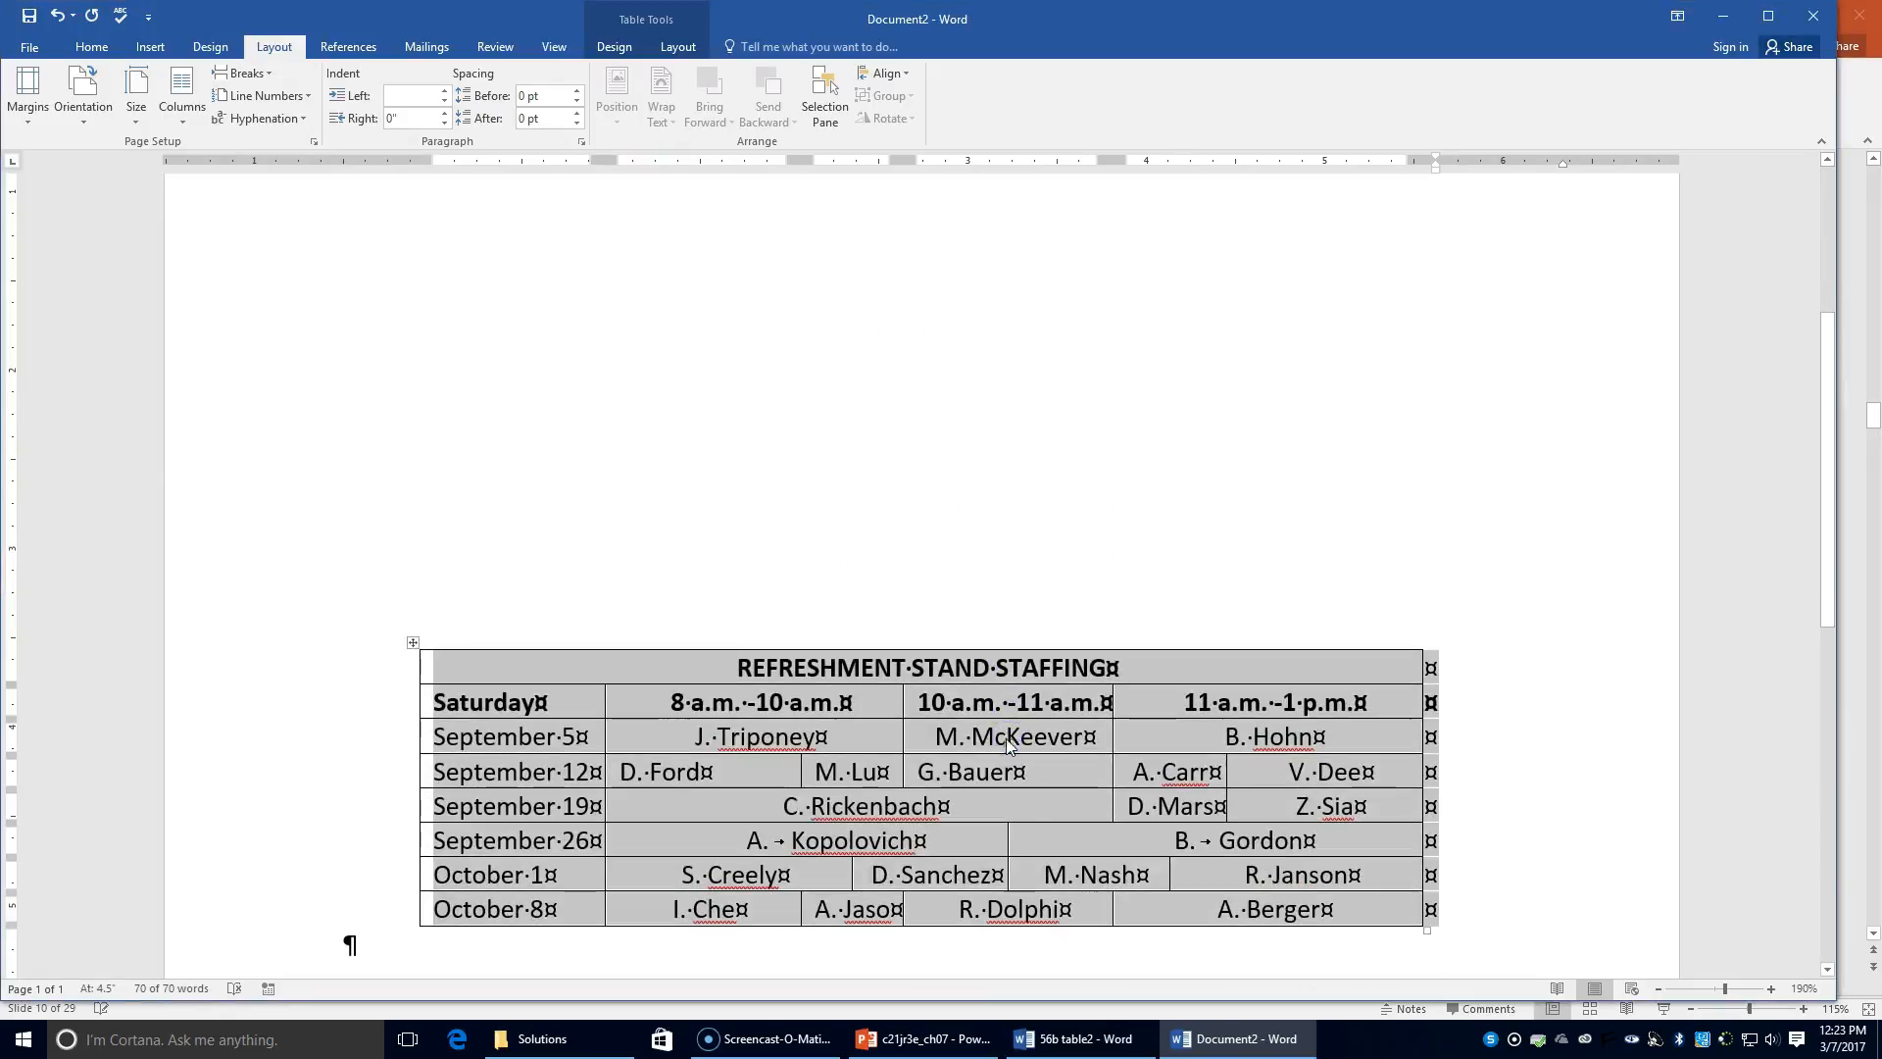
# Step: Zoom out to the full page to confirm the table sits centred both ways
pyautogui.click(1653, 990)
pyautogui.tripleClick(1653, 989)
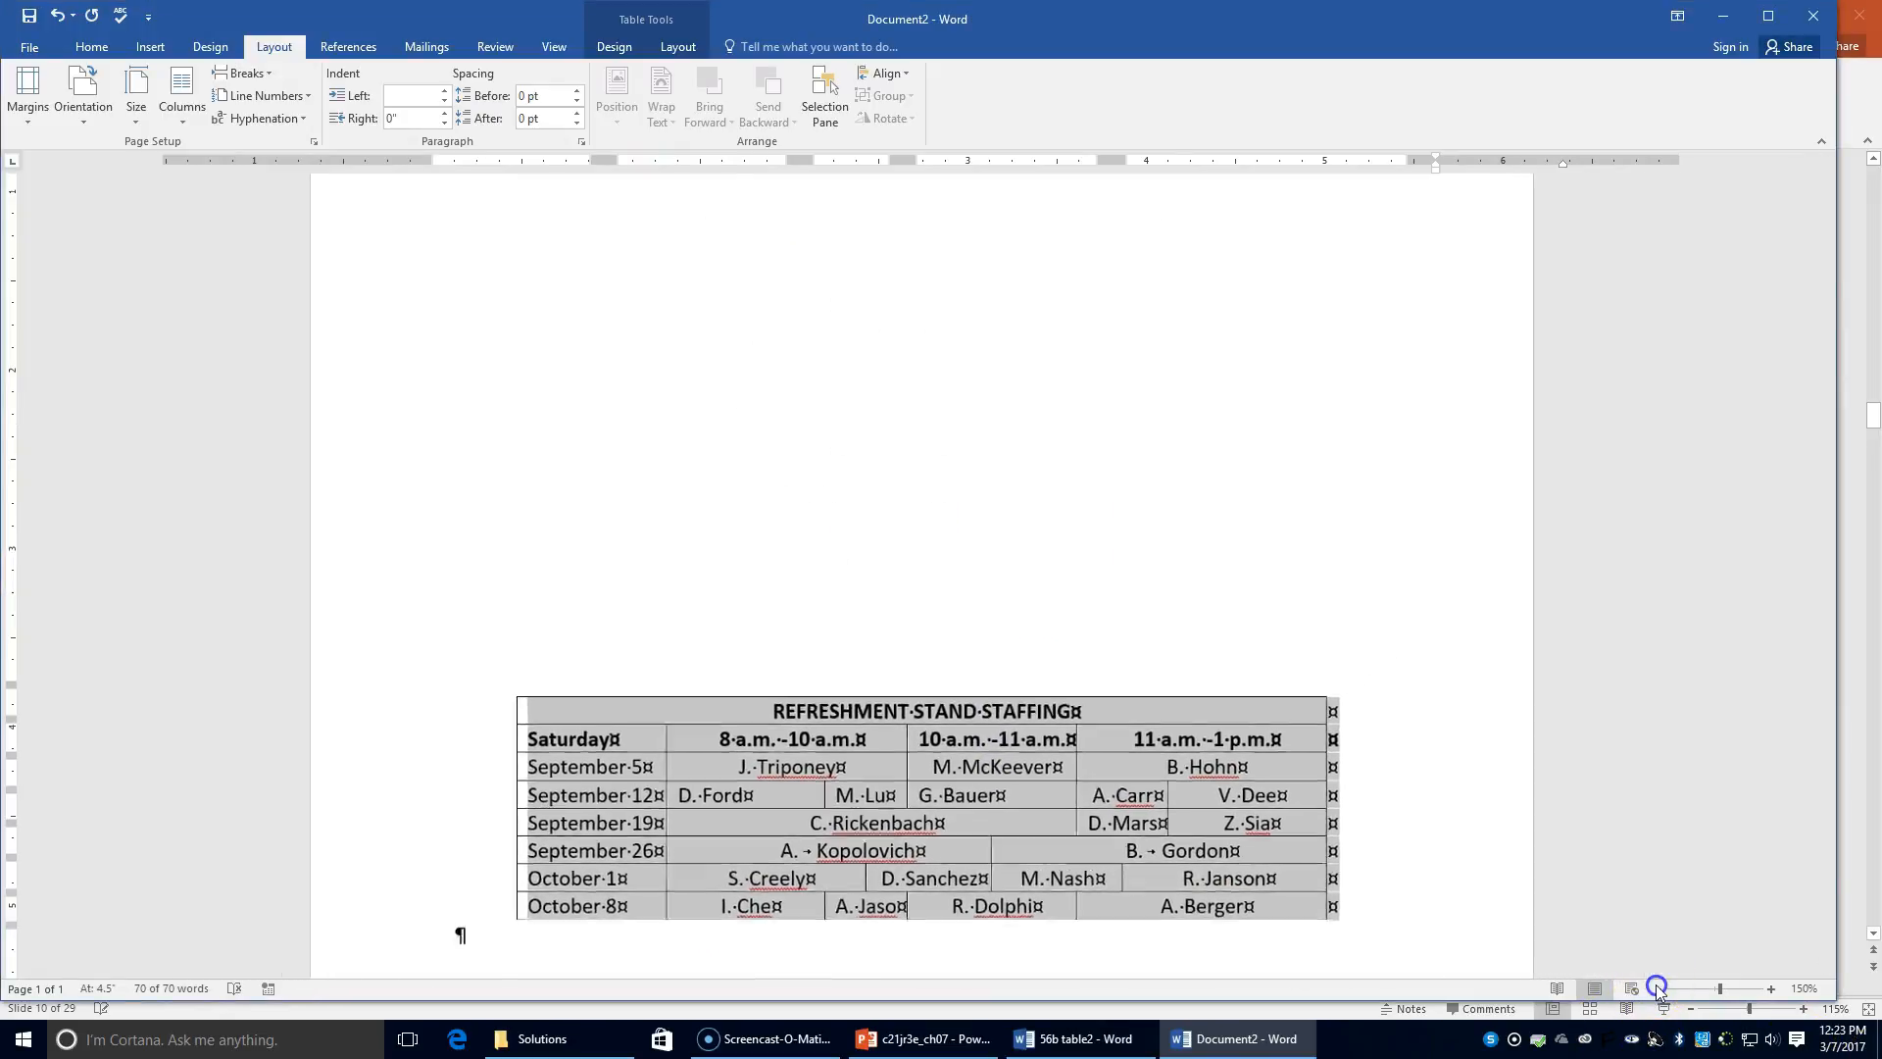
pyautogui.tripleClick(1653, 989)
pyautogui.tripleClick(1653, 989)
pyautogui.click(1657, 989)
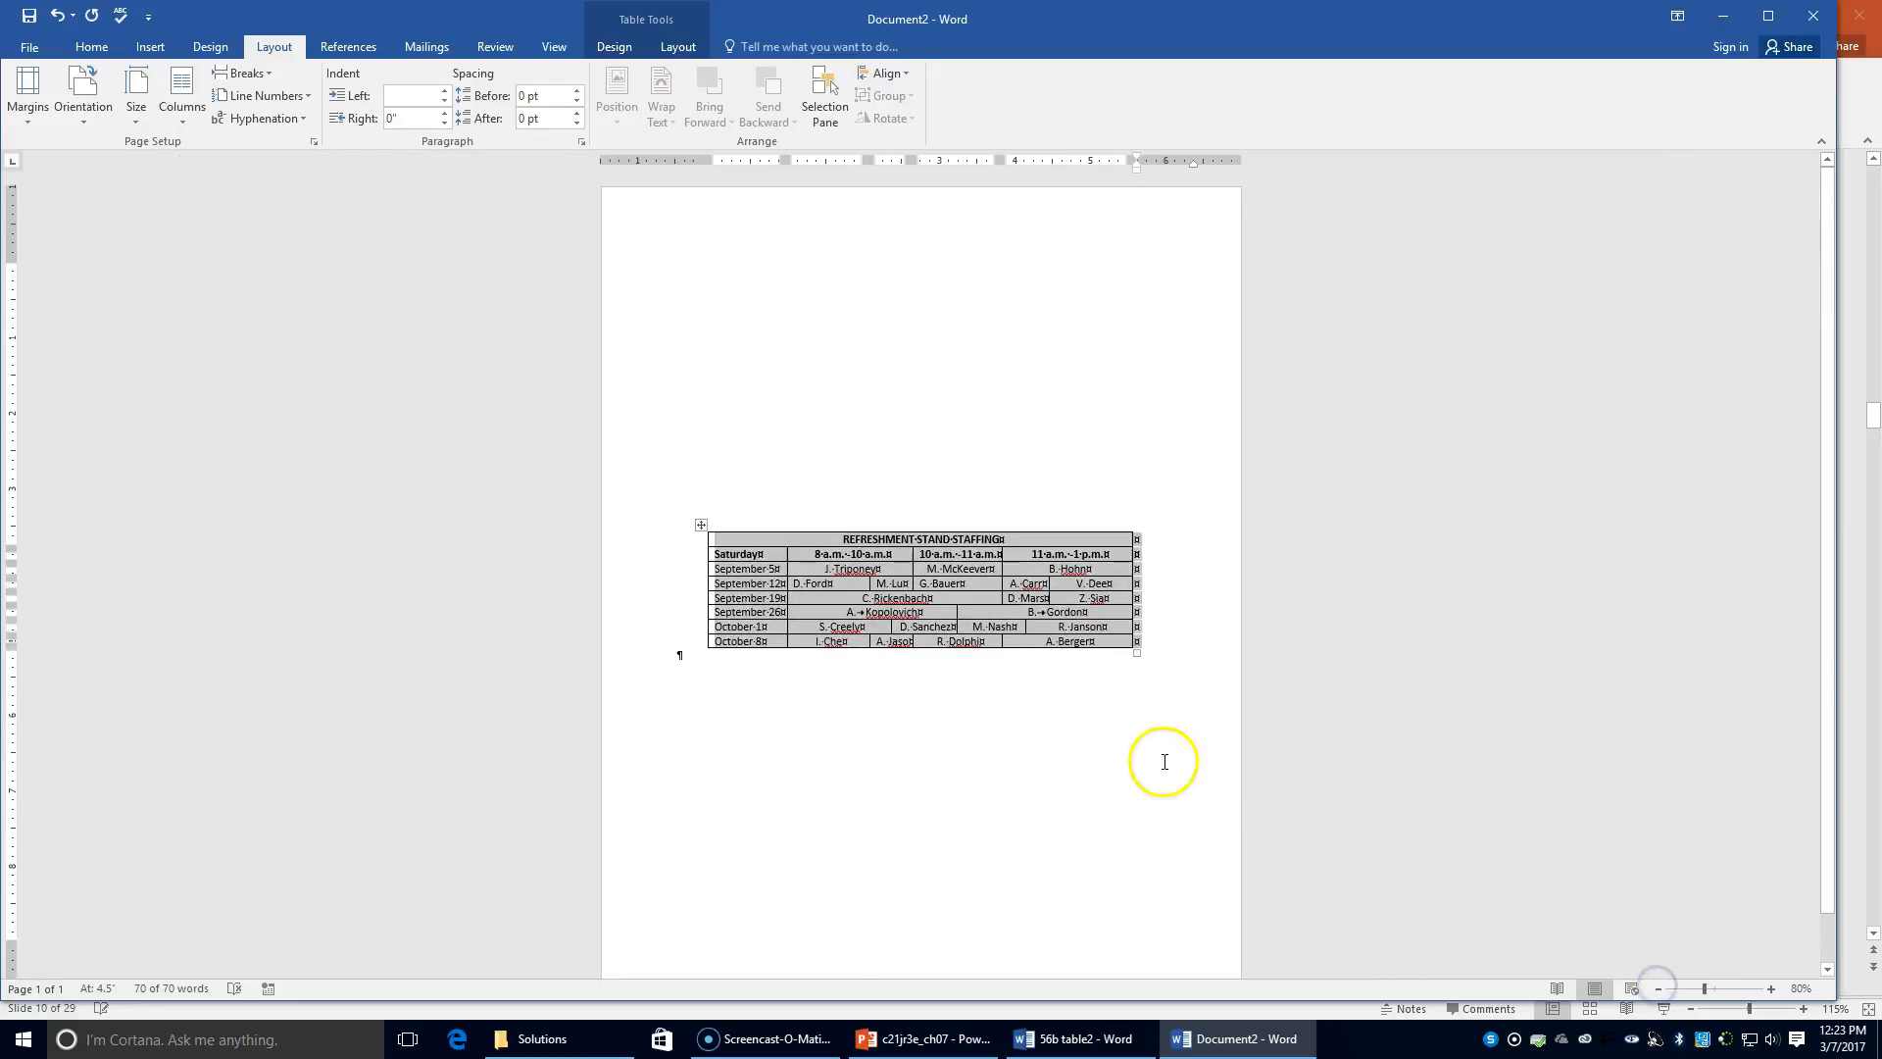
pyautogui.click(1082, 733)
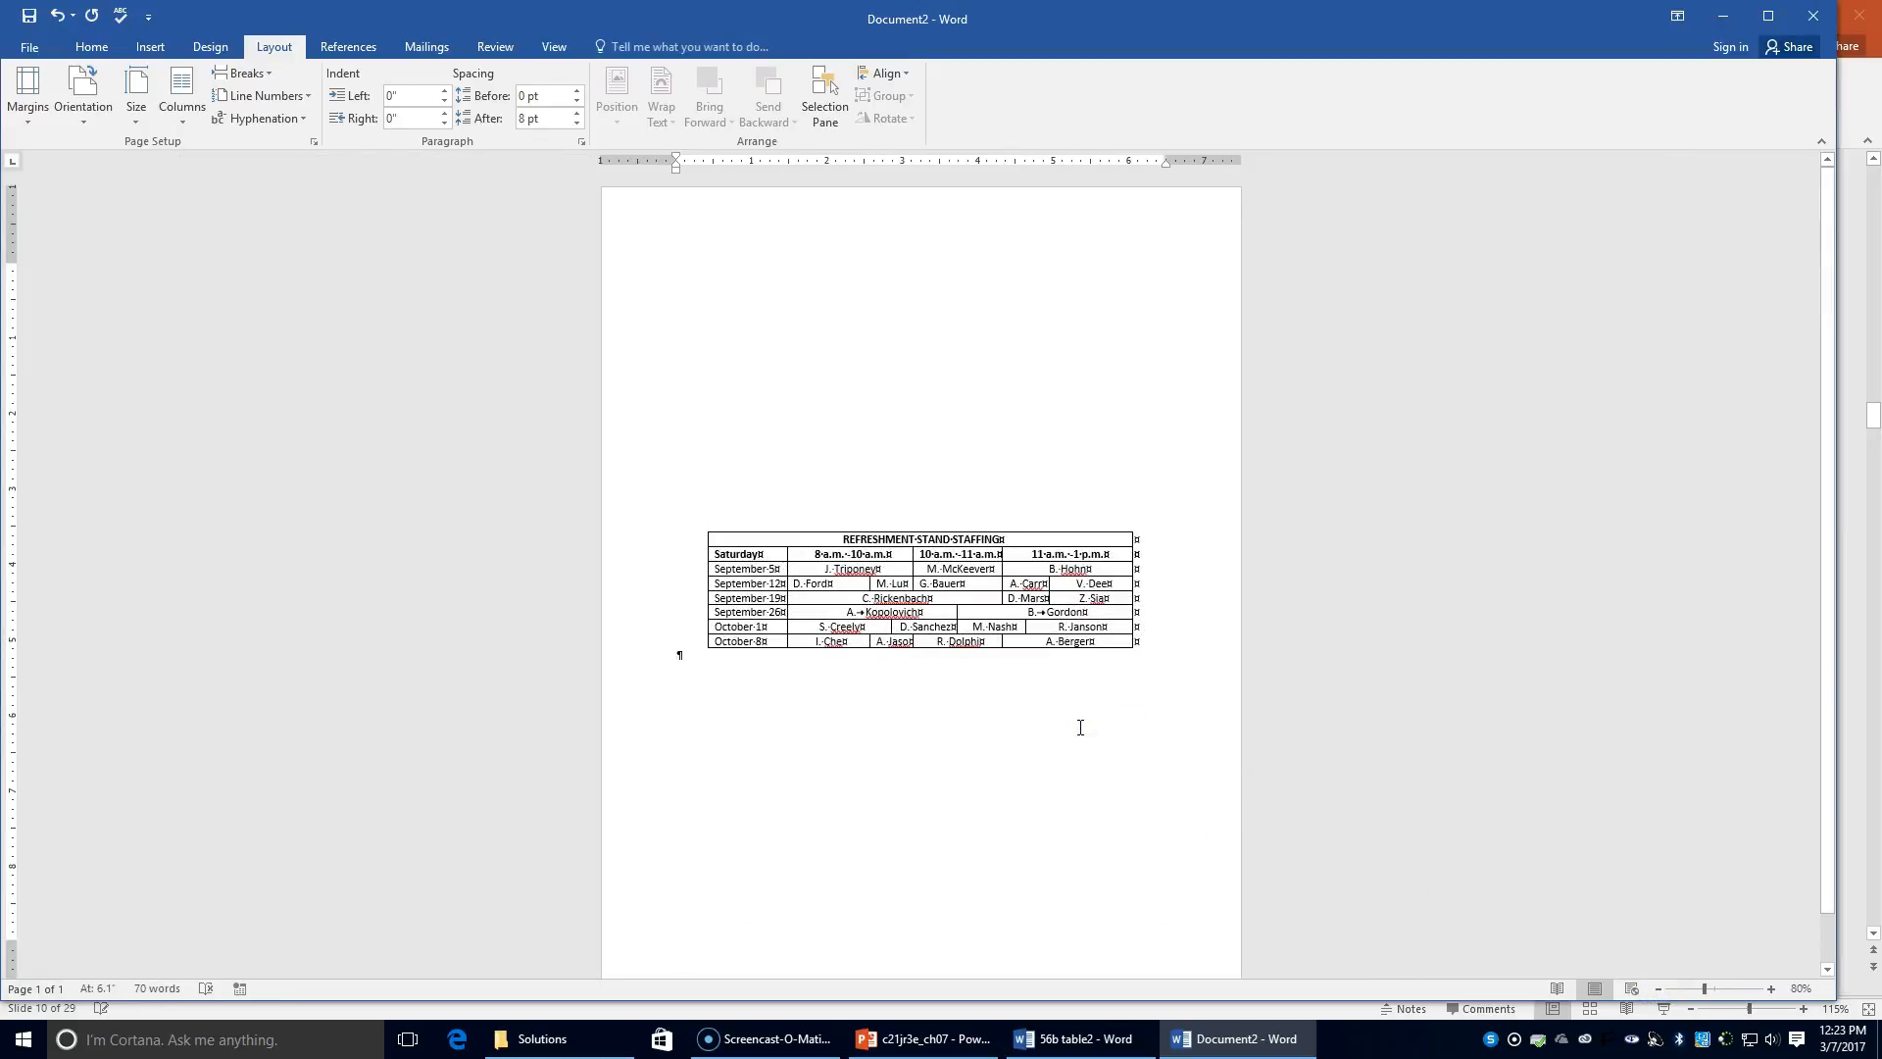
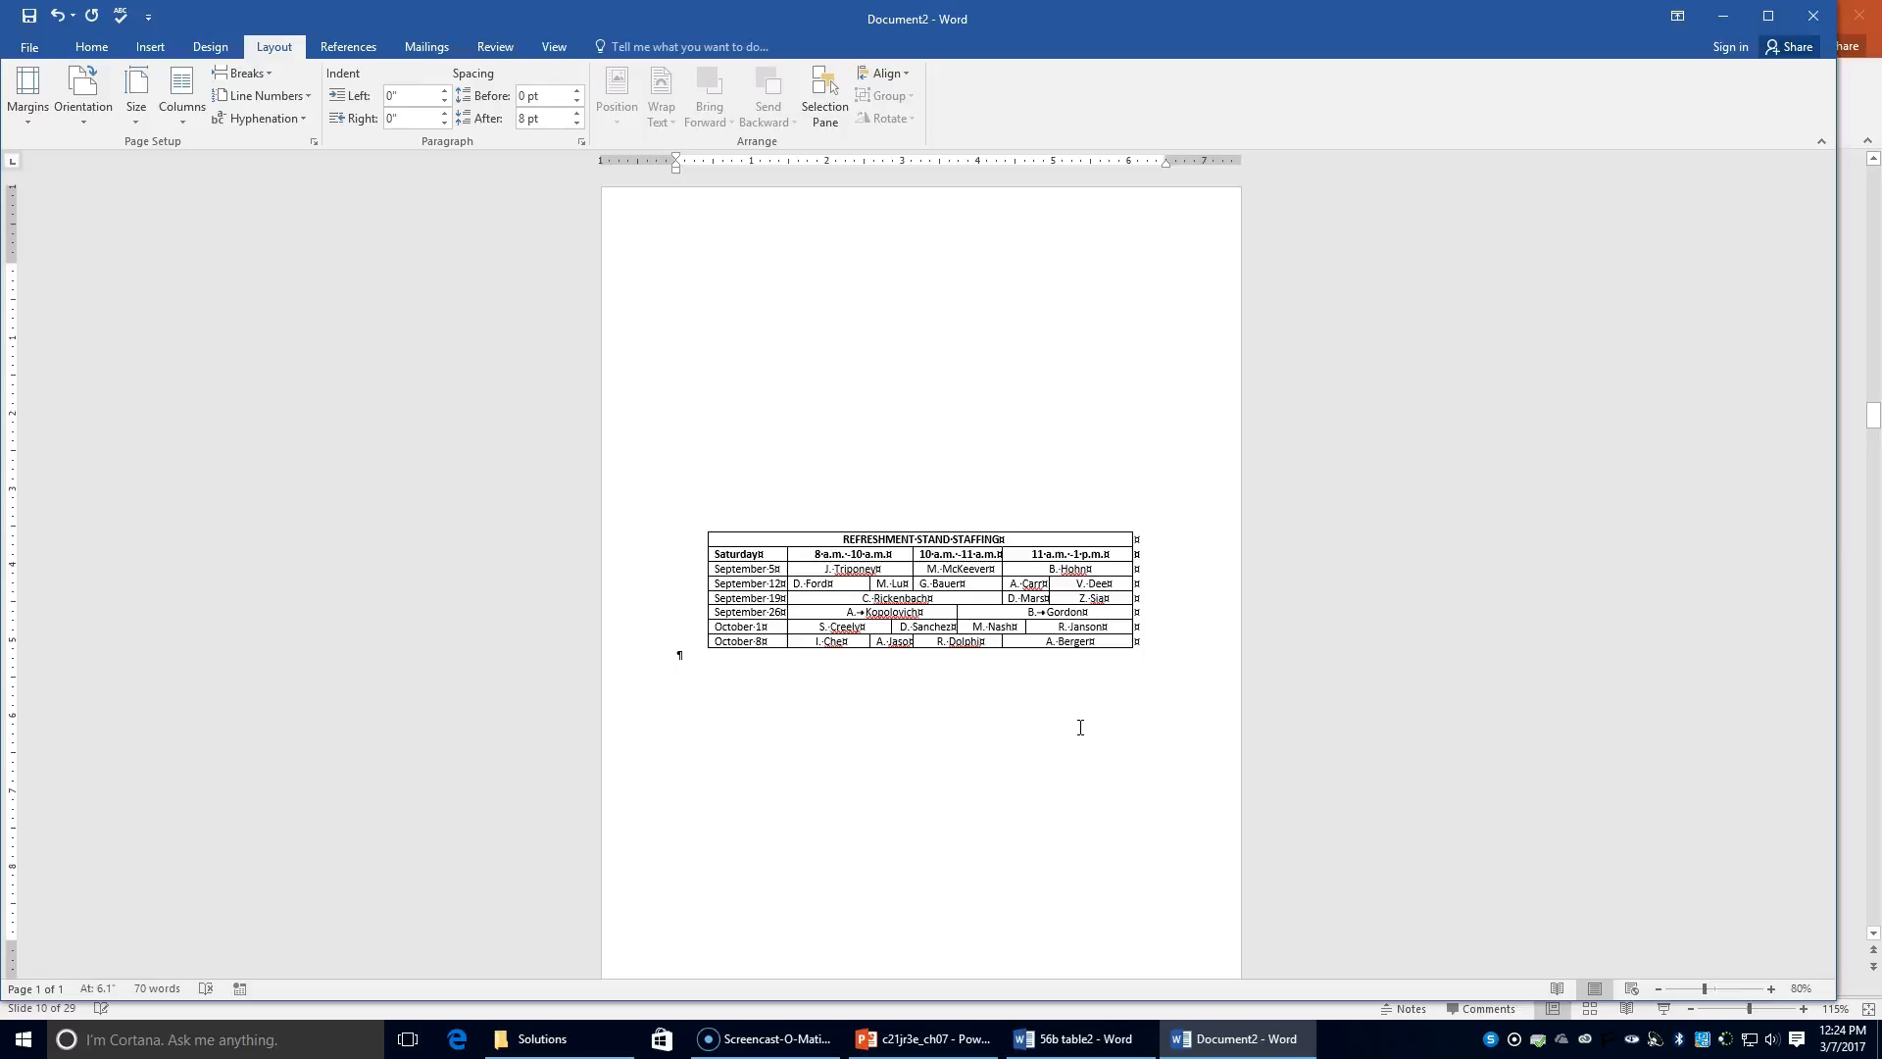
# Step: Save the staffing table as '56b table3' in the Chapter 7 folder, then close it
pyautogui.click(29, 46)
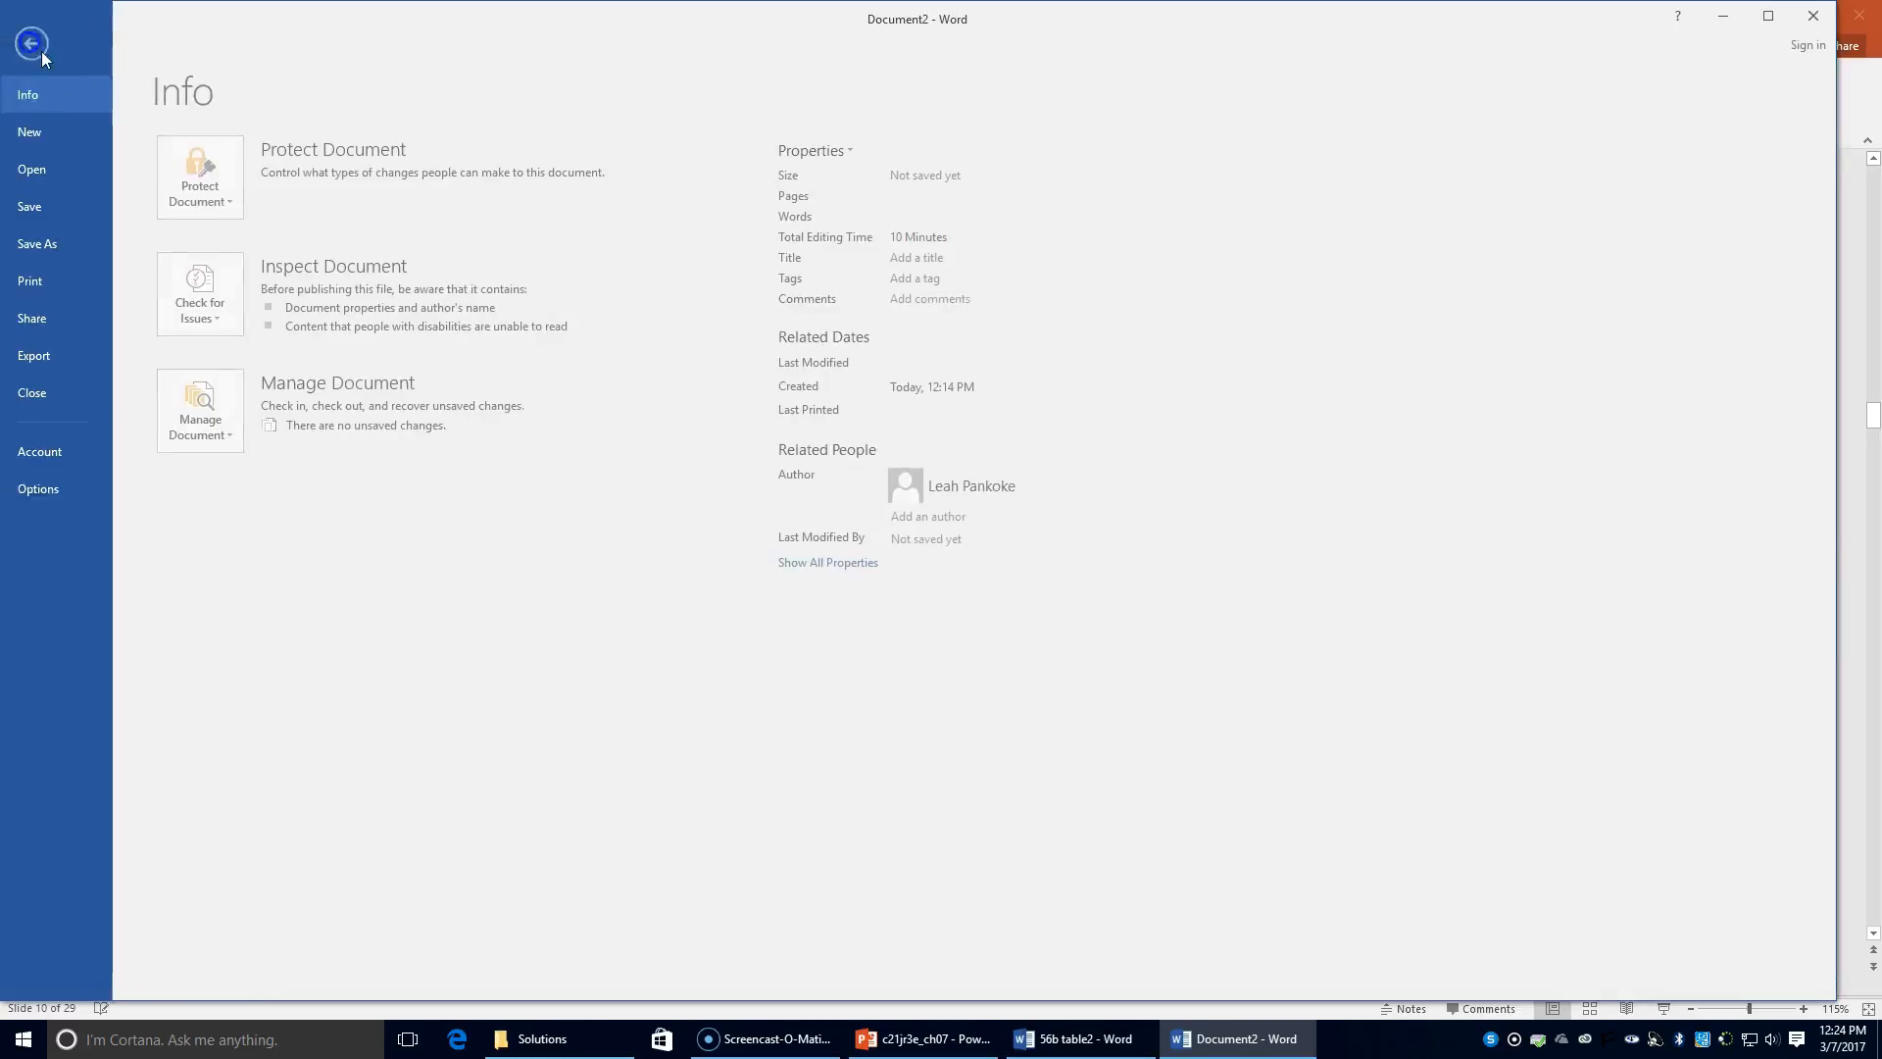
pyautogui.click(88, 246)
pyautogui.click(486, 181)
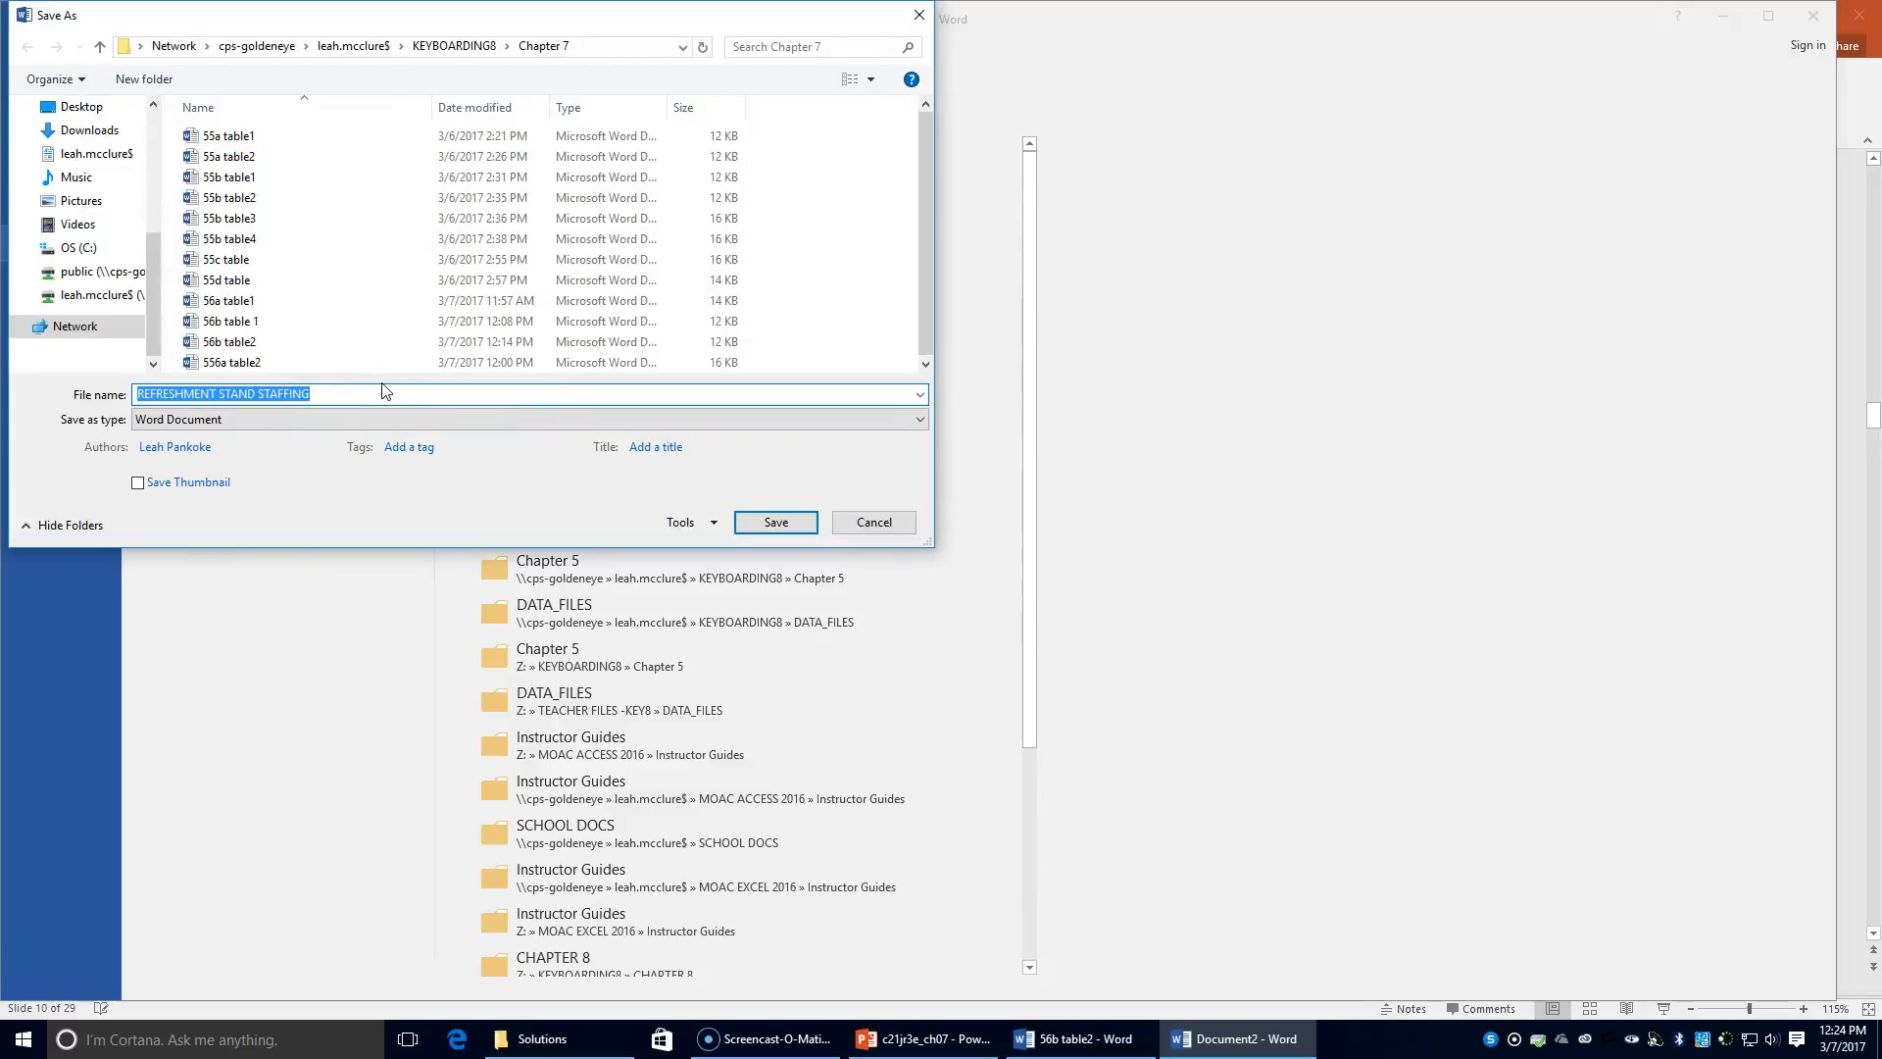
pyautogui.write('56b table')
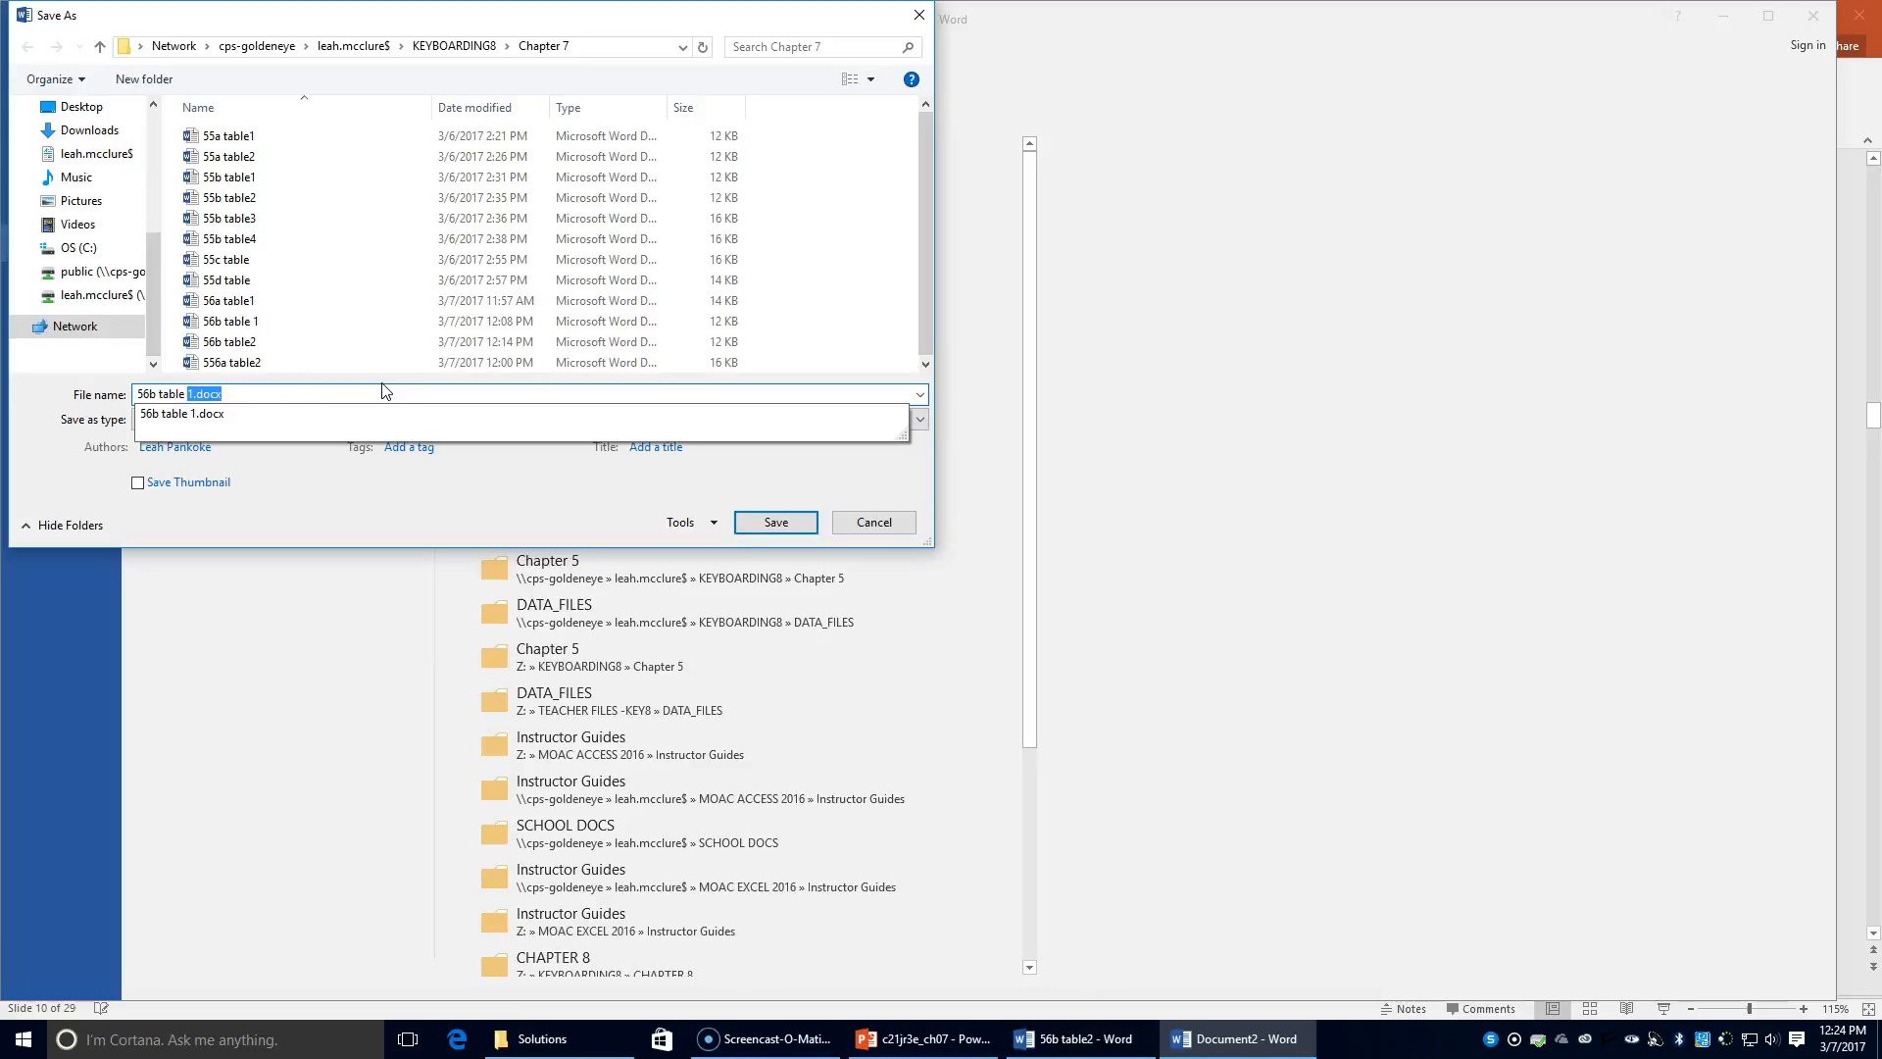
pyautogui.press('BackSpace')
pyautogui.press('BackSpace')
pyautogui.write('3')
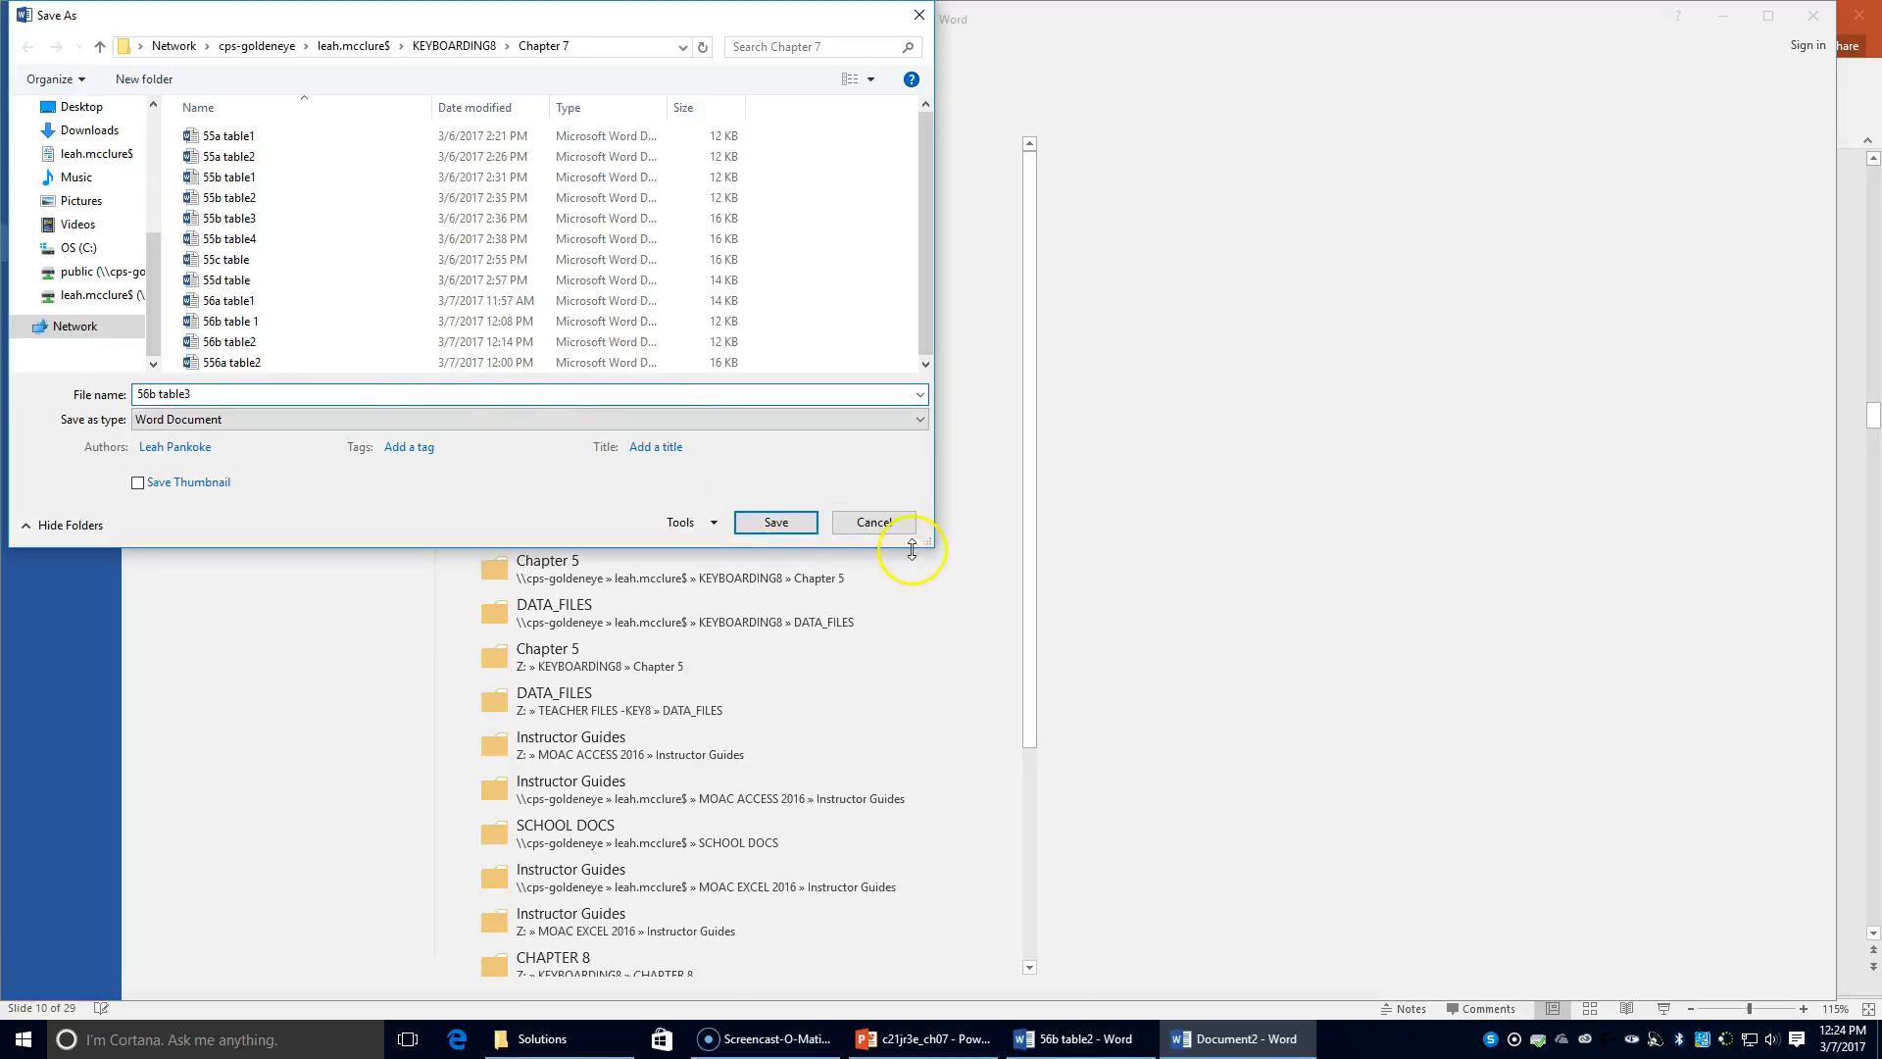
pyautogui.click(785, 520)
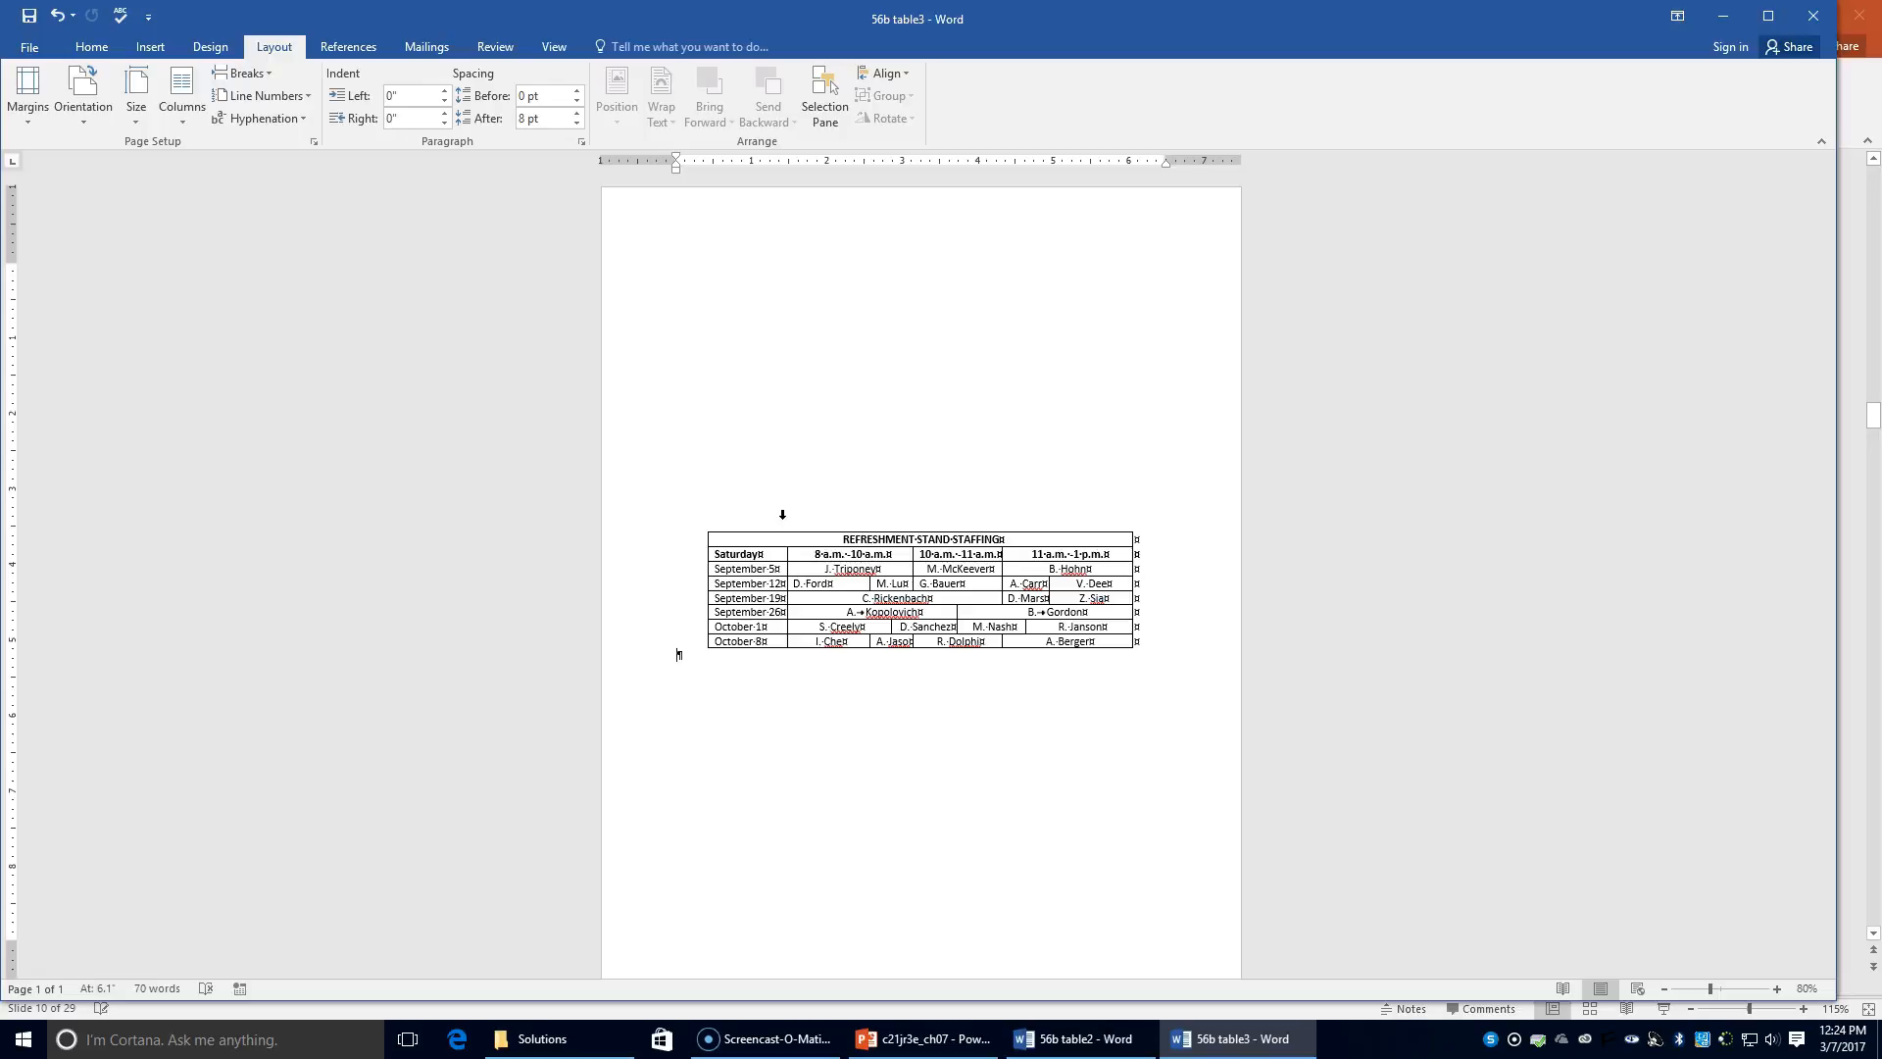
pyautogui.click(1813, 15)
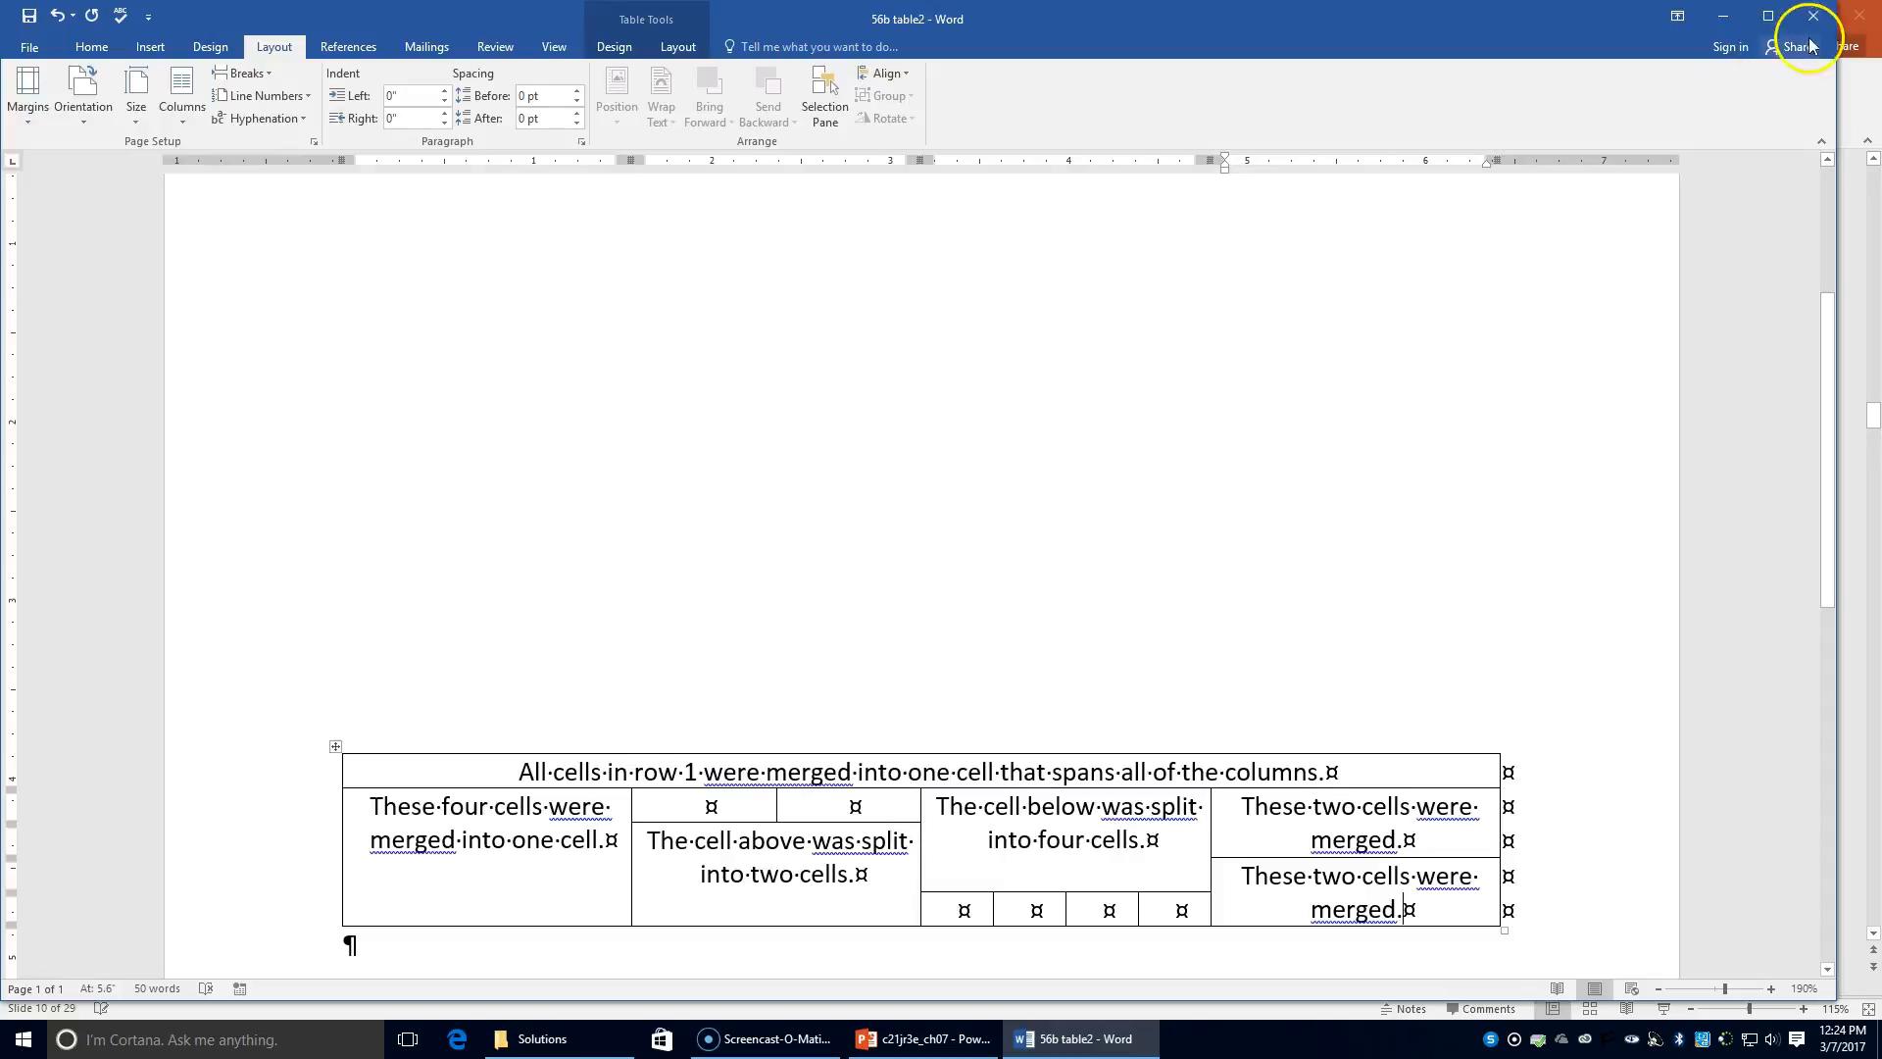
# Step: Close 56b table2, show PowerPoint slide 12, and bring the Solutions folder window forward
pyautogui.click(1814, 16)
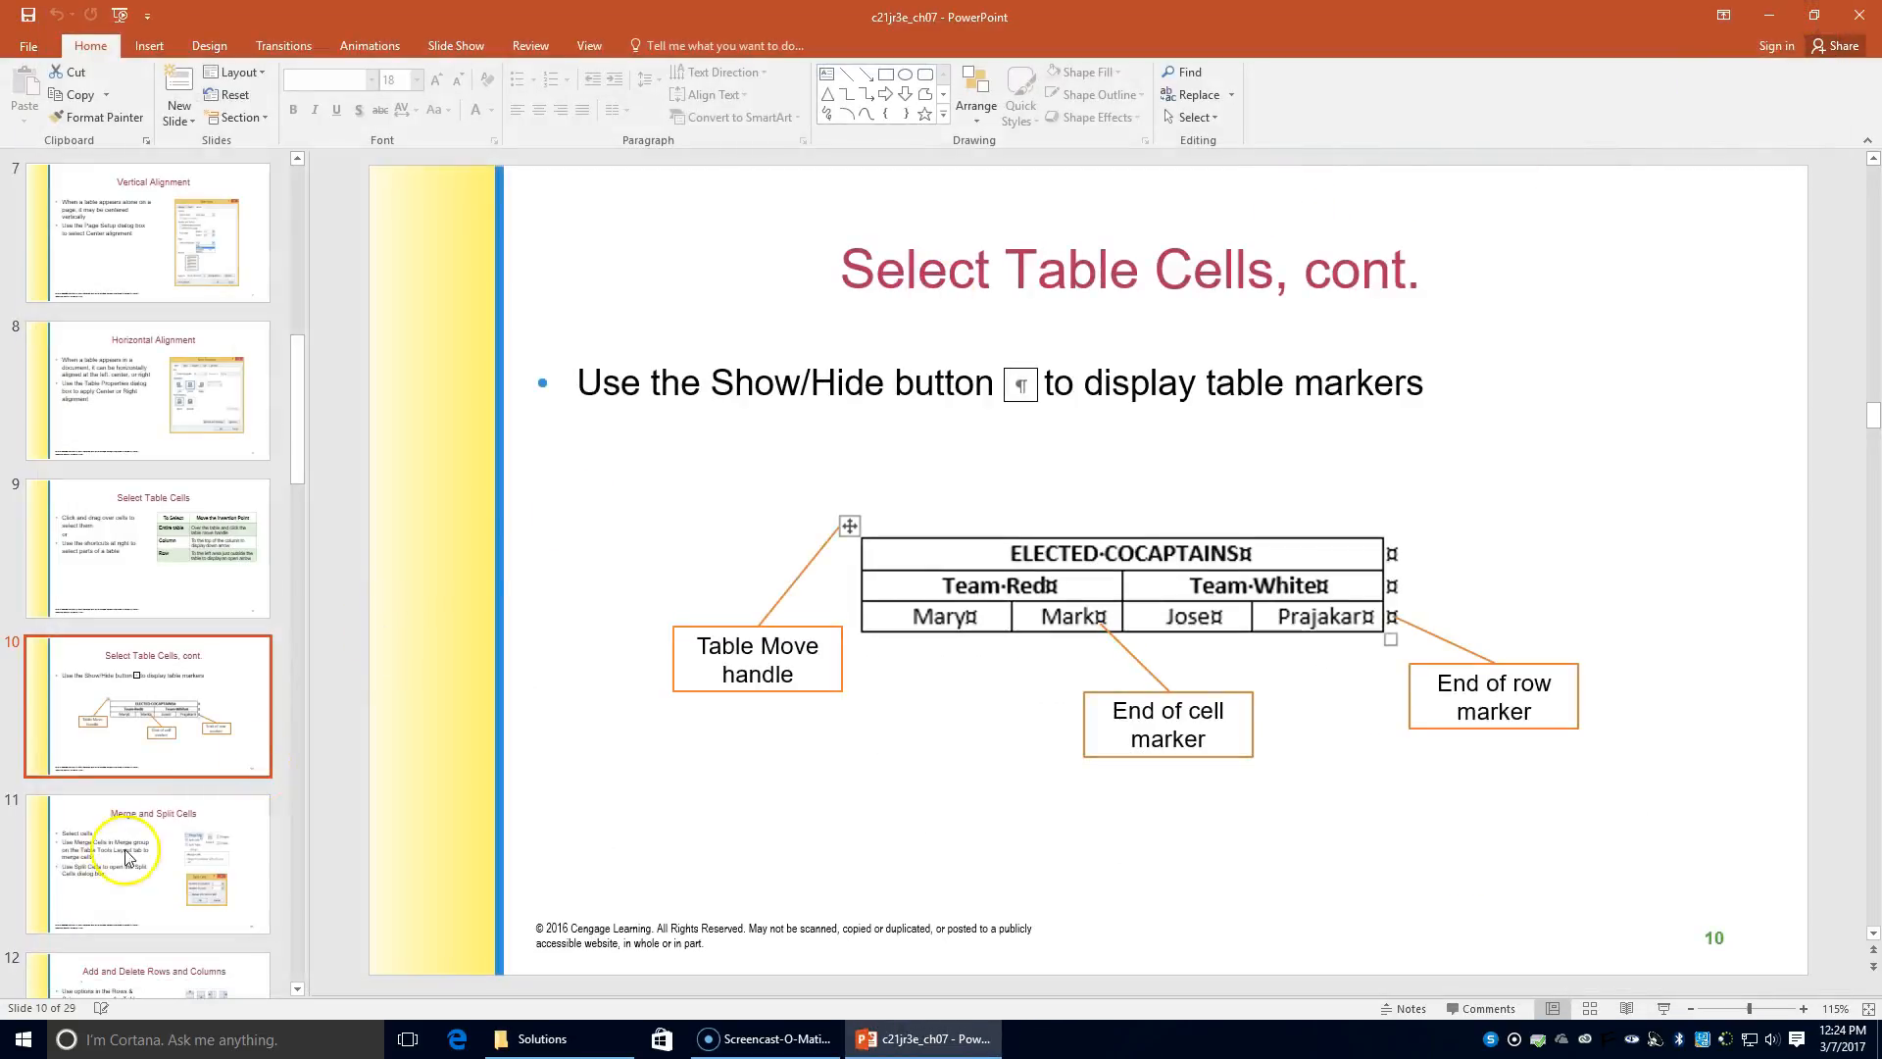
pyautogui.scroll(-3, 127, 853)
pyautogui.click(132, 851)
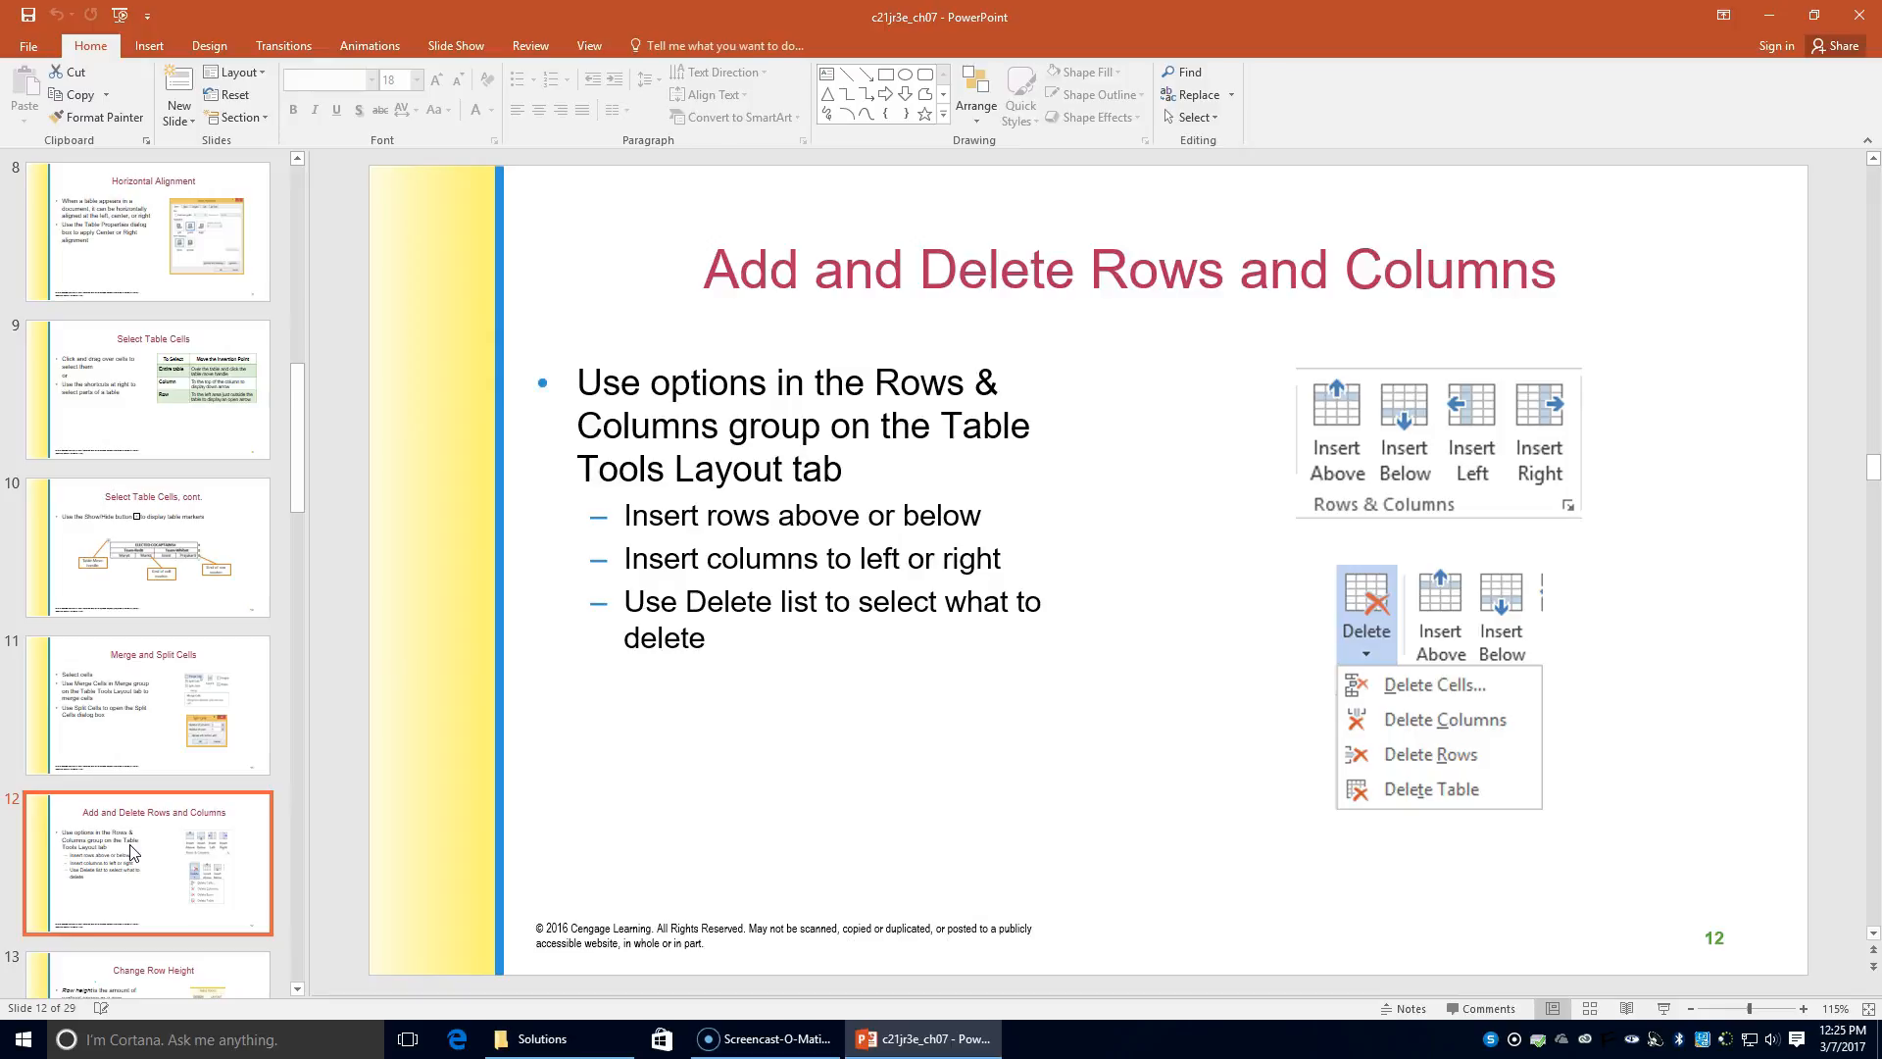
pyautogui.click(515, 1034)
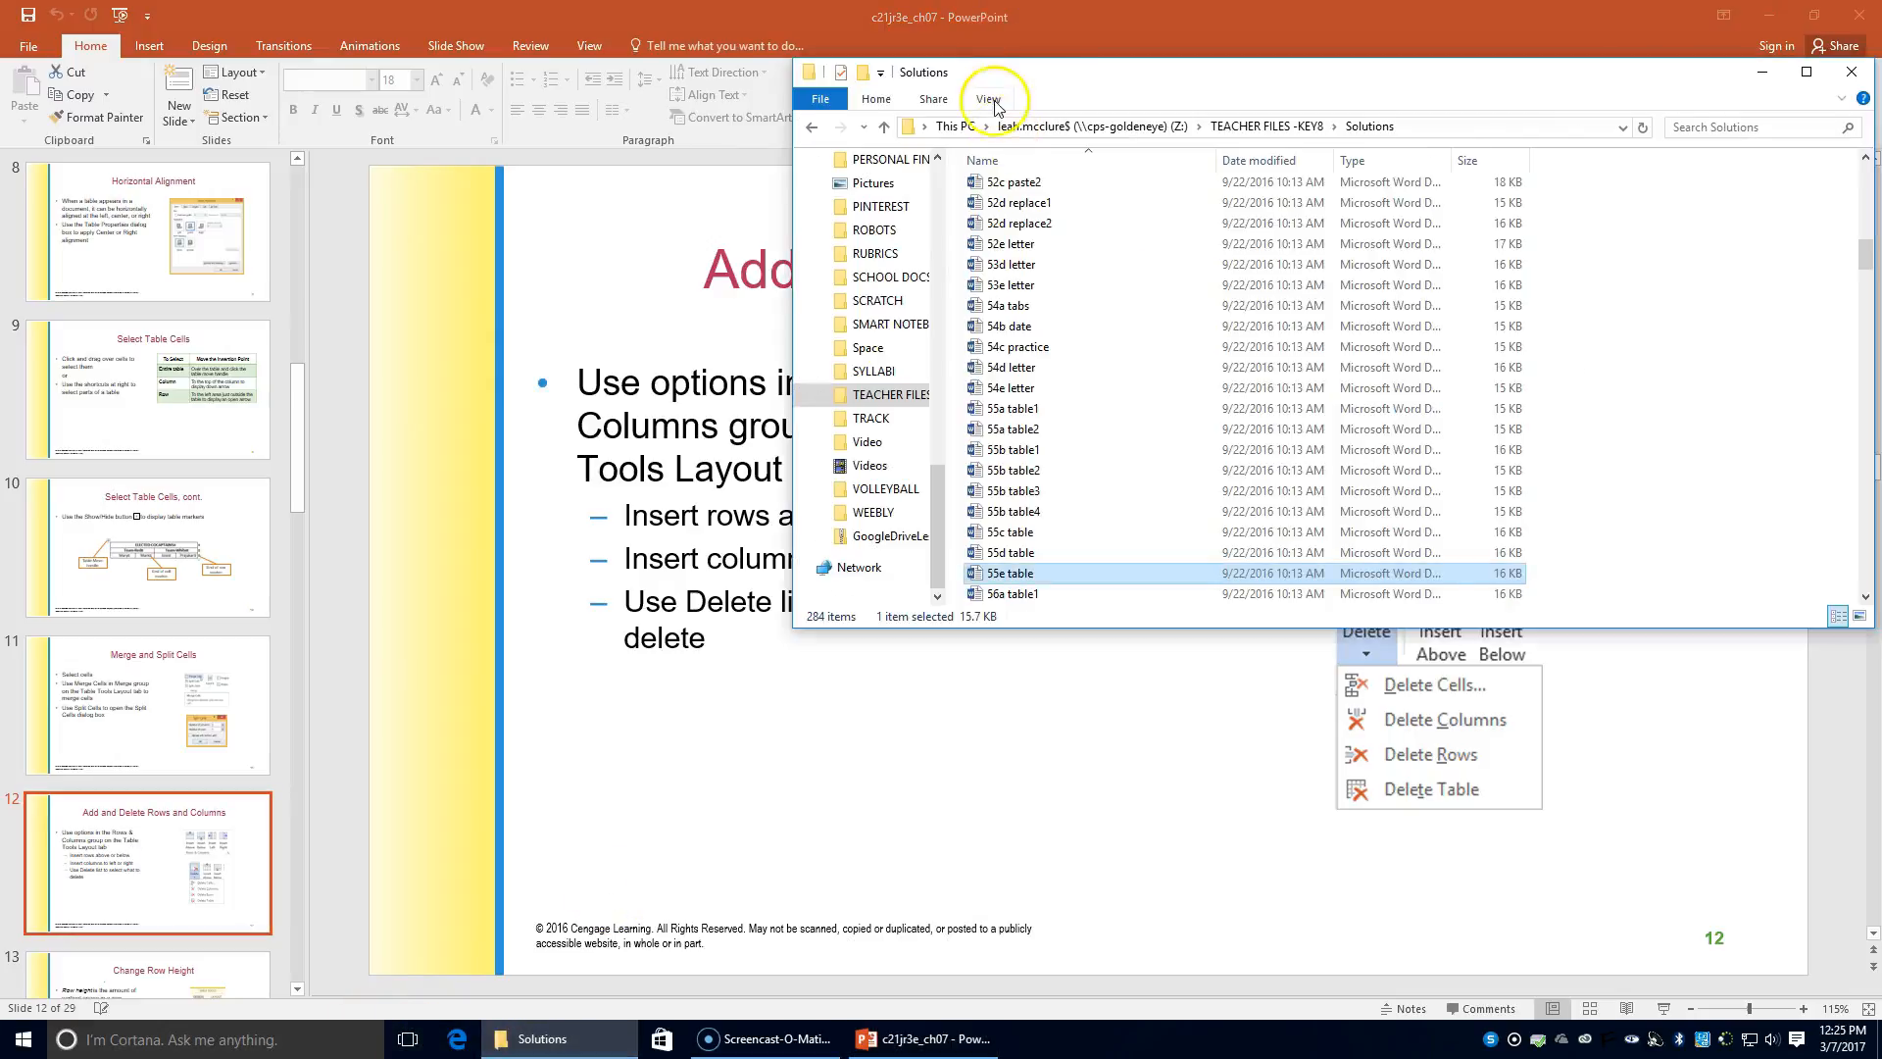
# Step: Go from the Z: drive into KEYBOARDING8 > DATA_FILES and open df 56c table1
pyautogui.click(1044, 125)
pyautogui.scroll(6, 1044, 294)
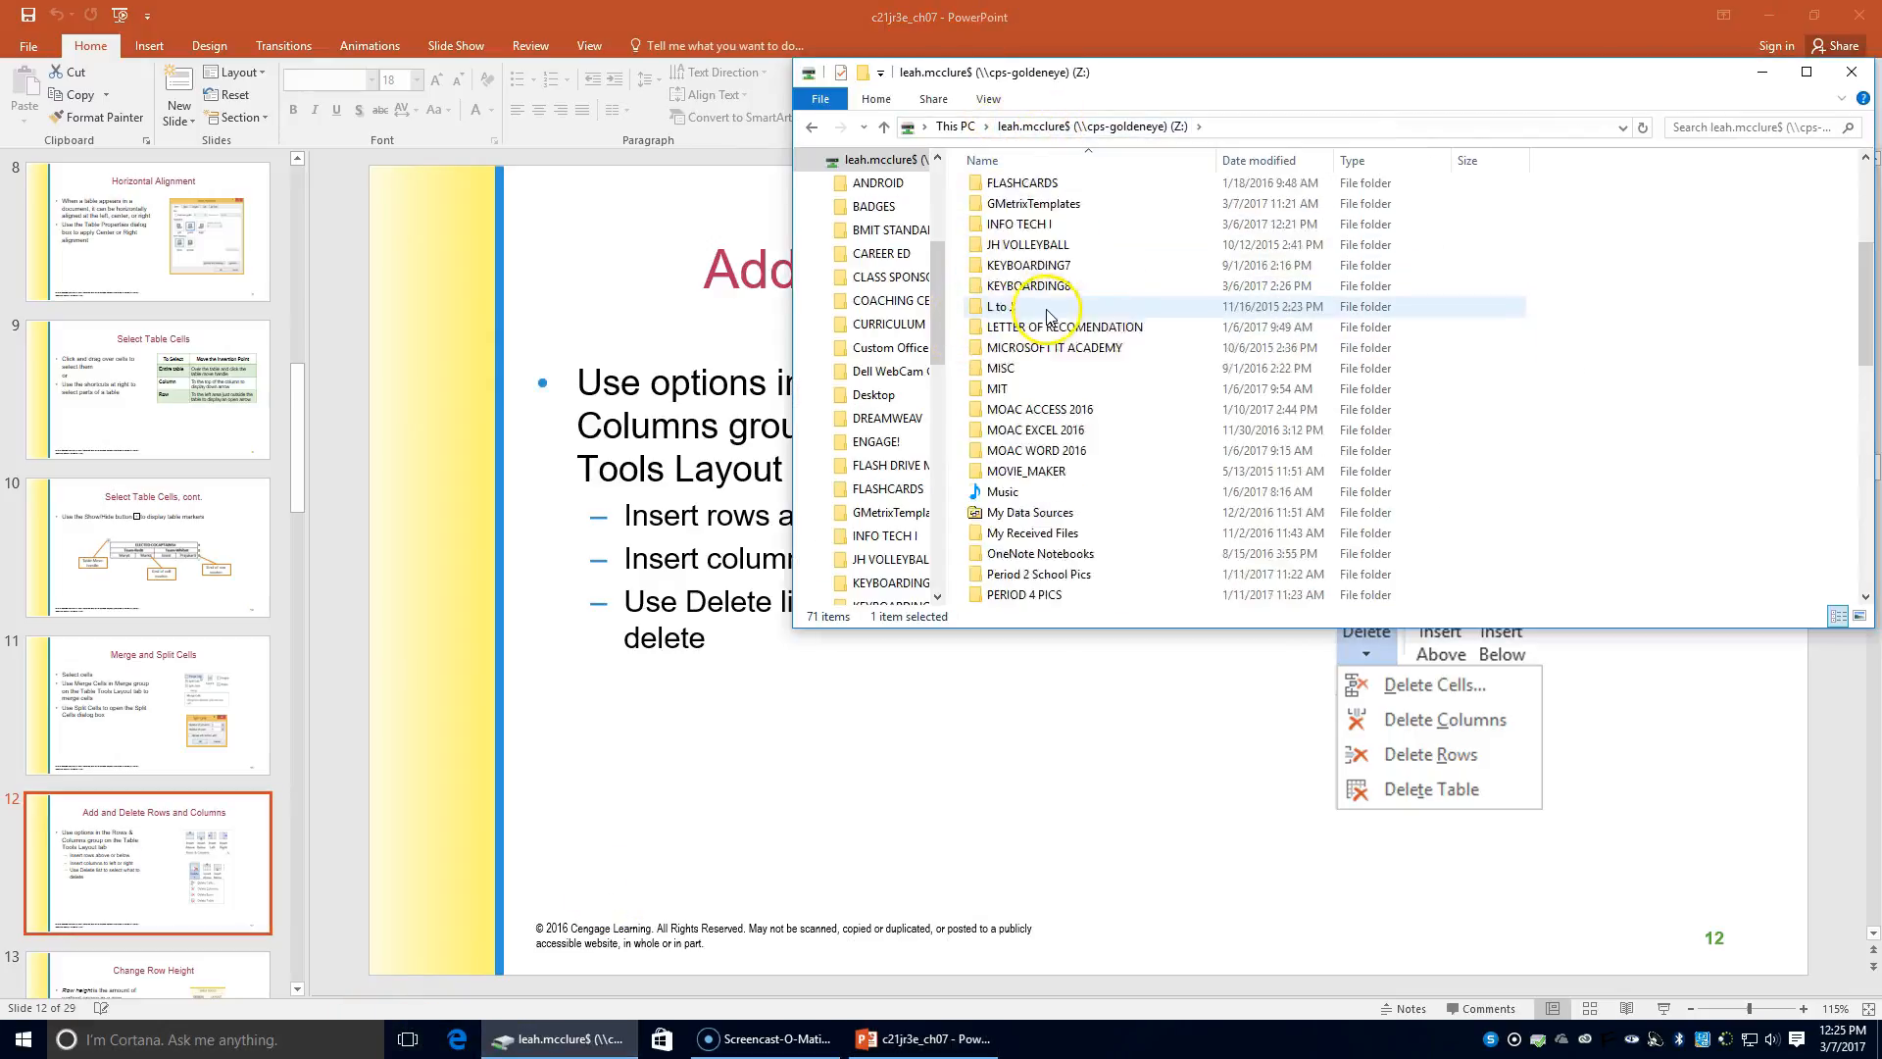
pyautogui.doubleClick(1034, 410)
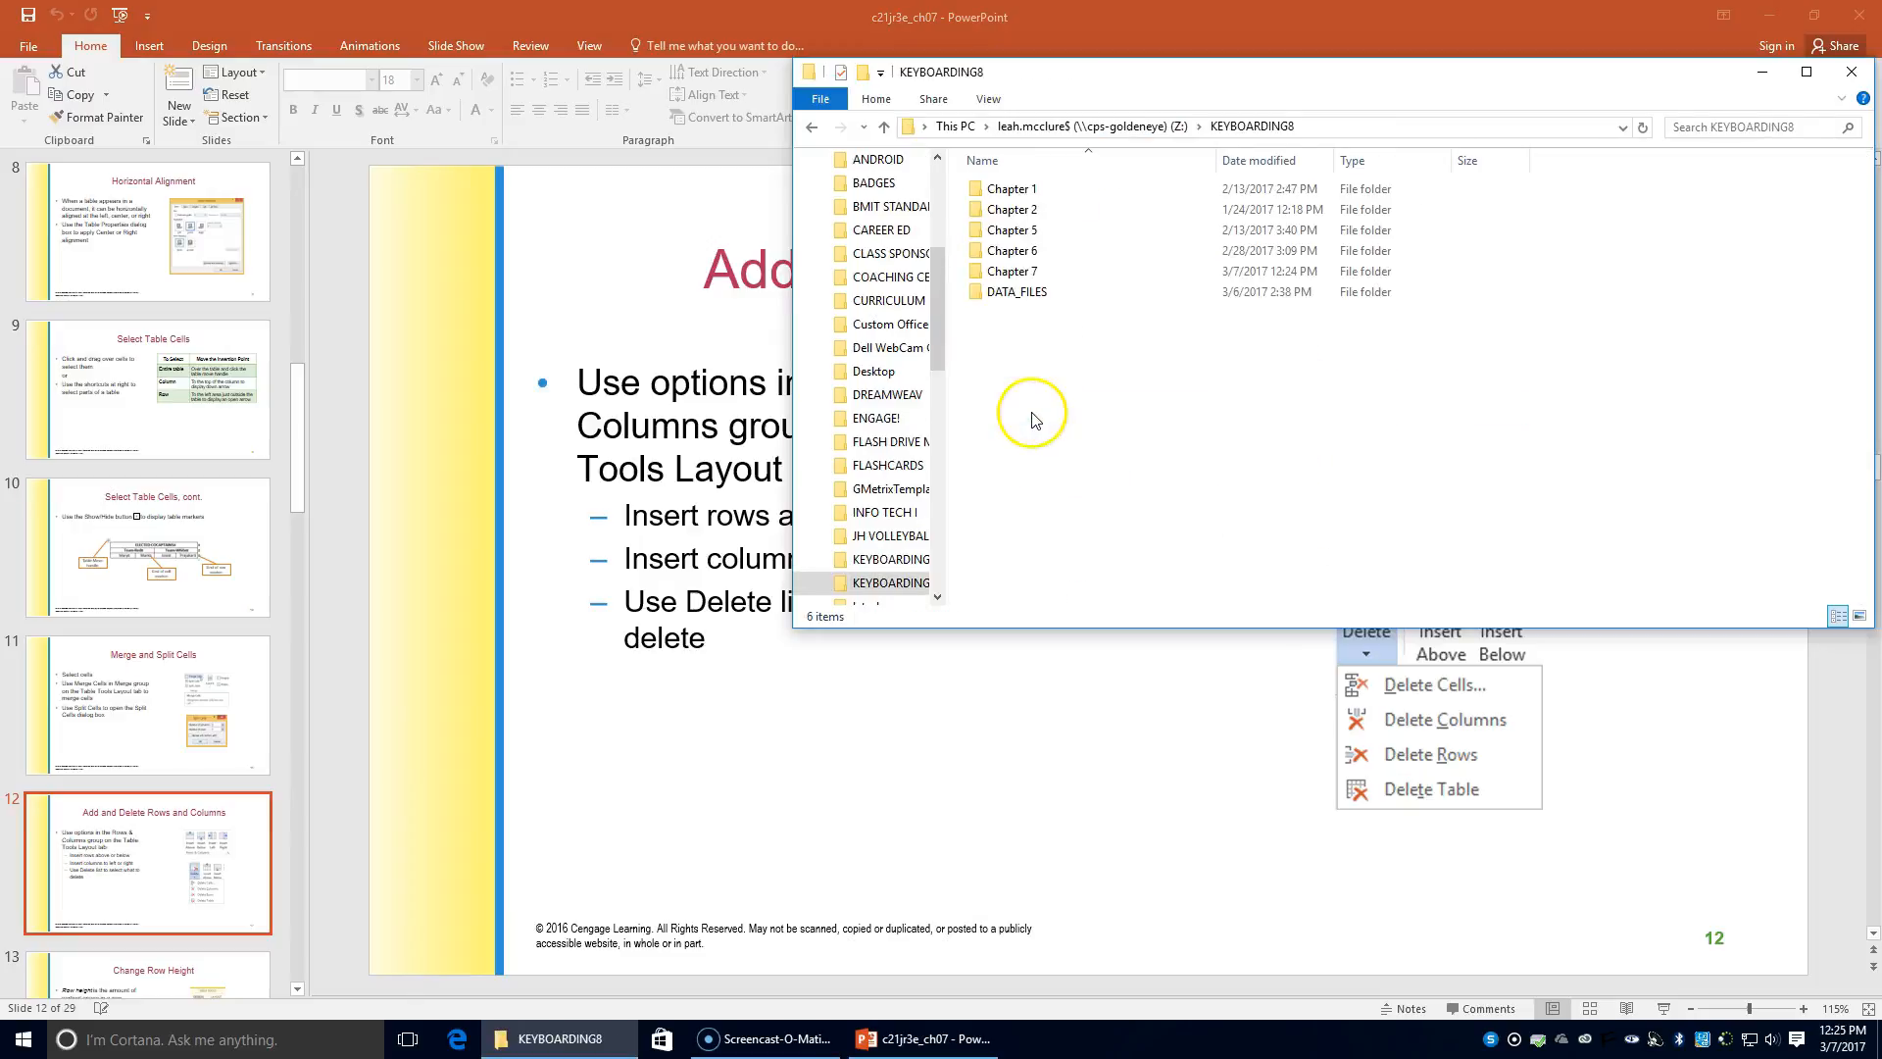
pyautogui.doubleClick(1010, 295)
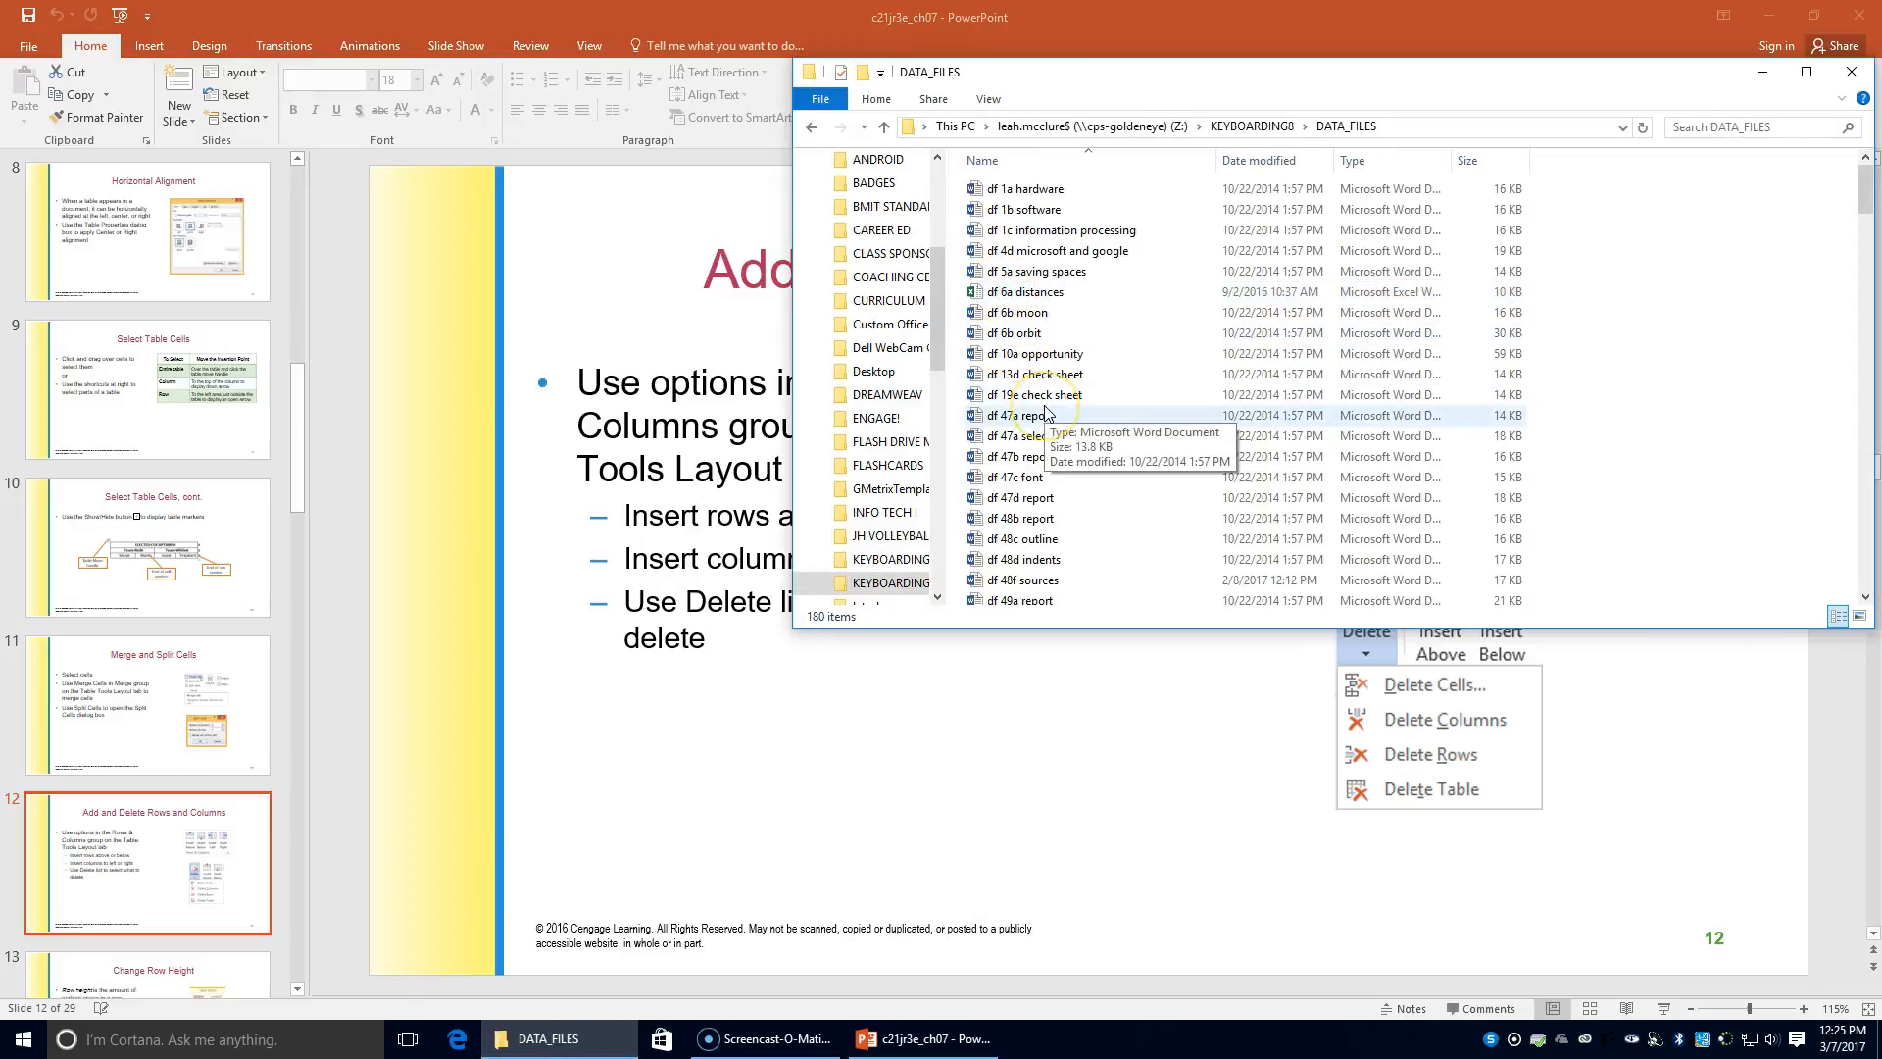
pyautogui.scroll(-7, 1045, 412)
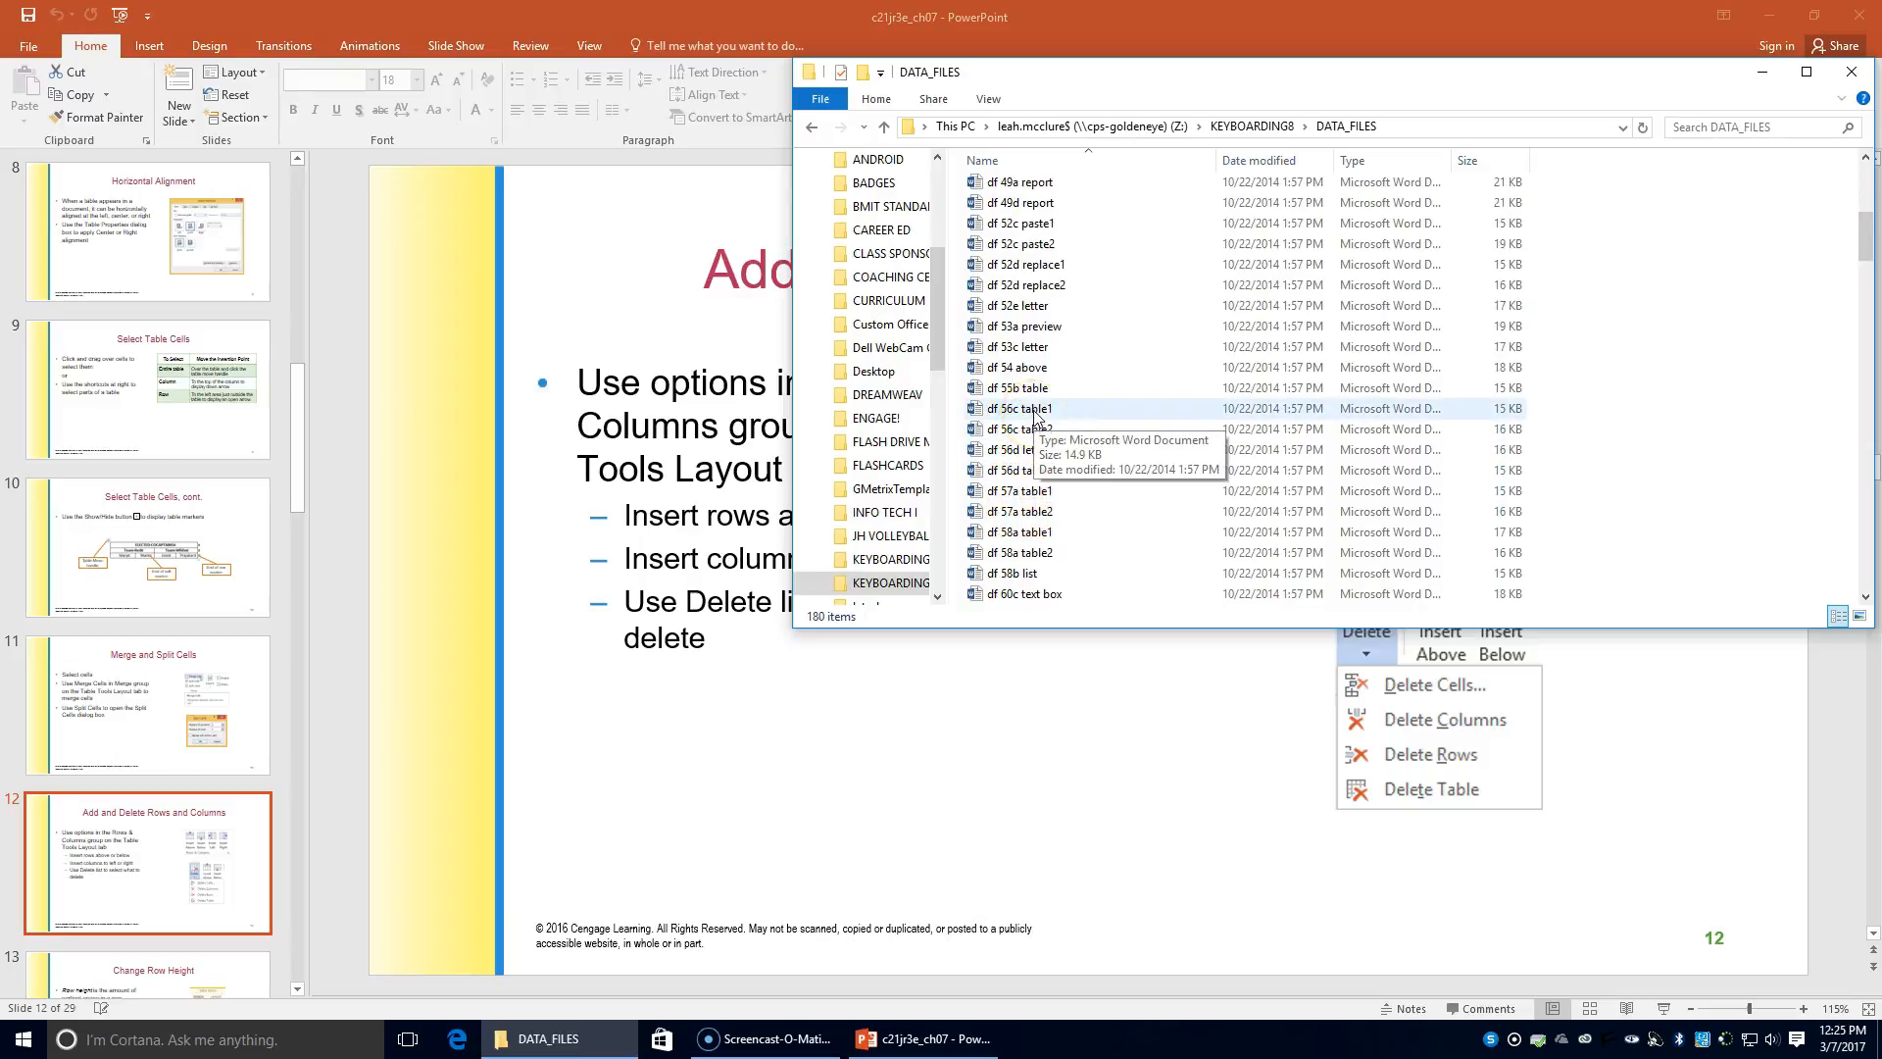
pyautogui.doubleClick(1034, 410)
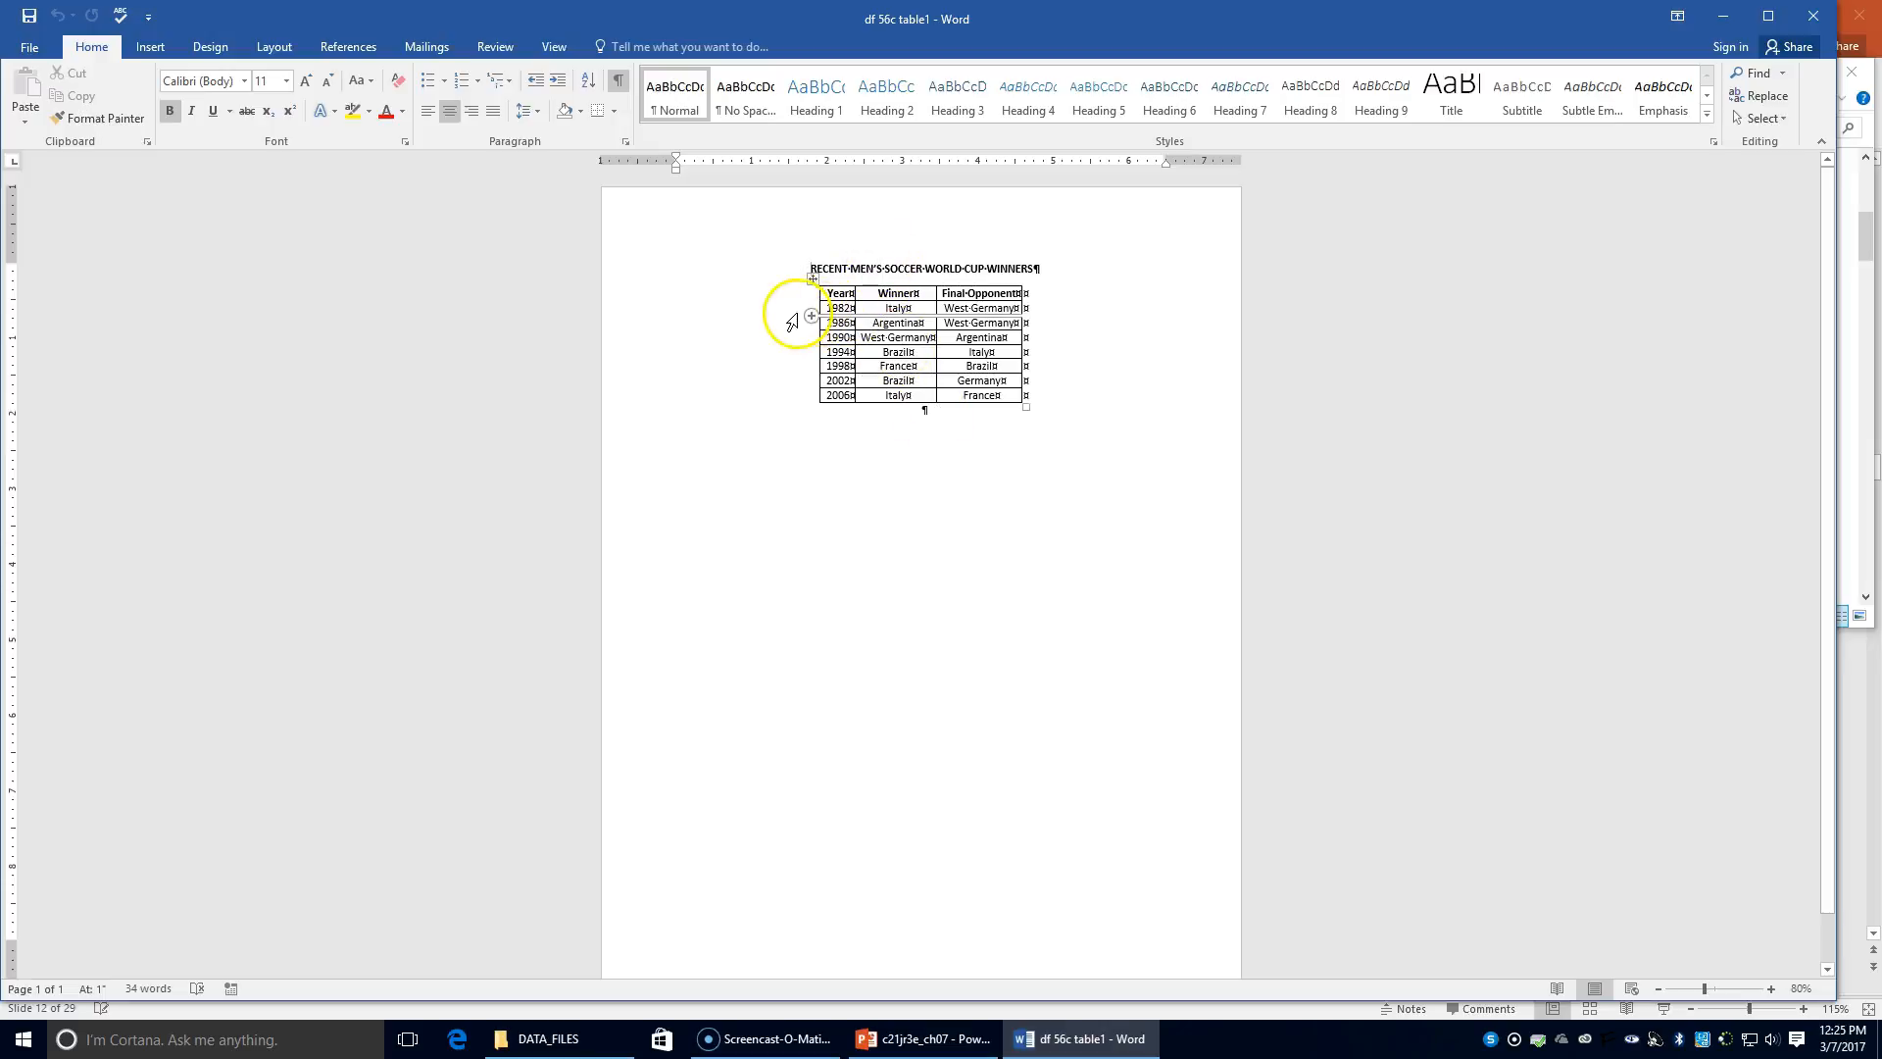
# Step: Zoom in and delete the 1982 Italy / West Germany row with Delete Rows
pyautogui.click(1770, 989)
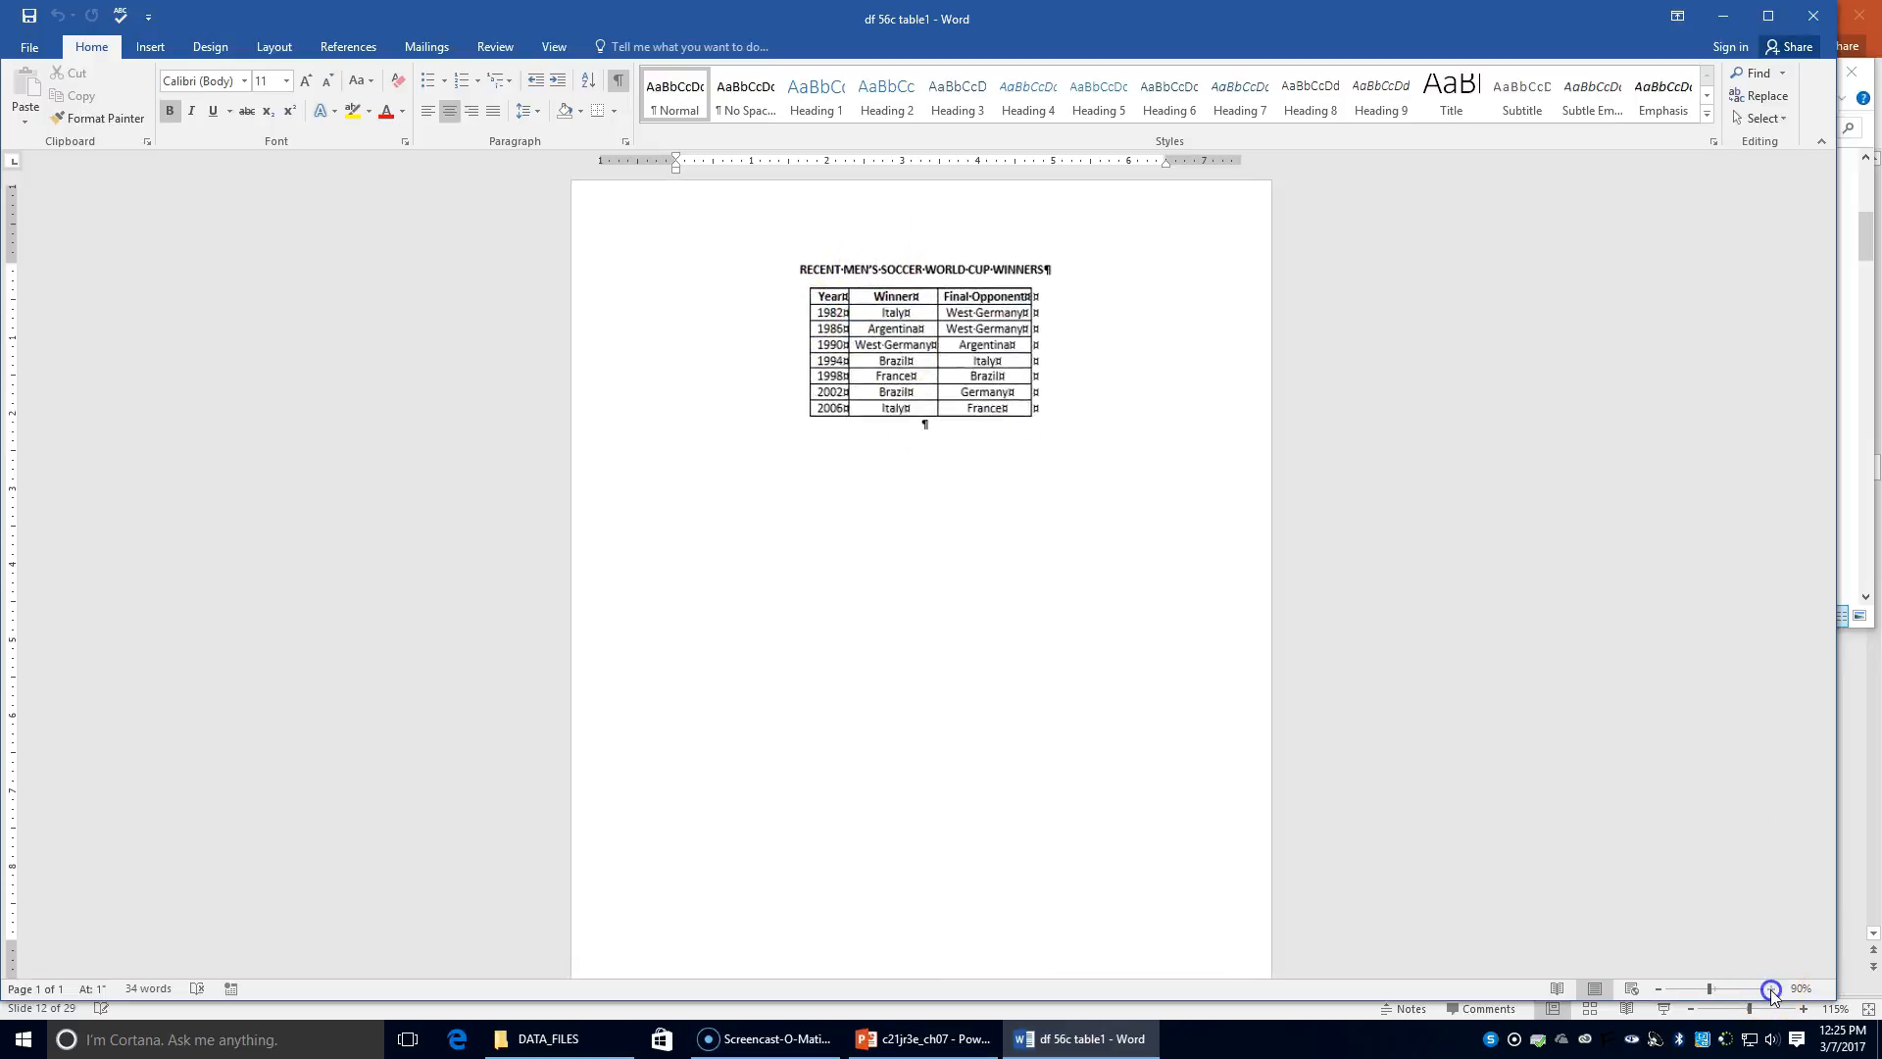
pyautogui.click(1771, 988)
pyautogui.click(1770, 988)
pyautogui.click(1771, 988)
pyautogui.click(1770, 988)
pyautogui.click(1770, 988)
pyautogui.click(1771, 988)
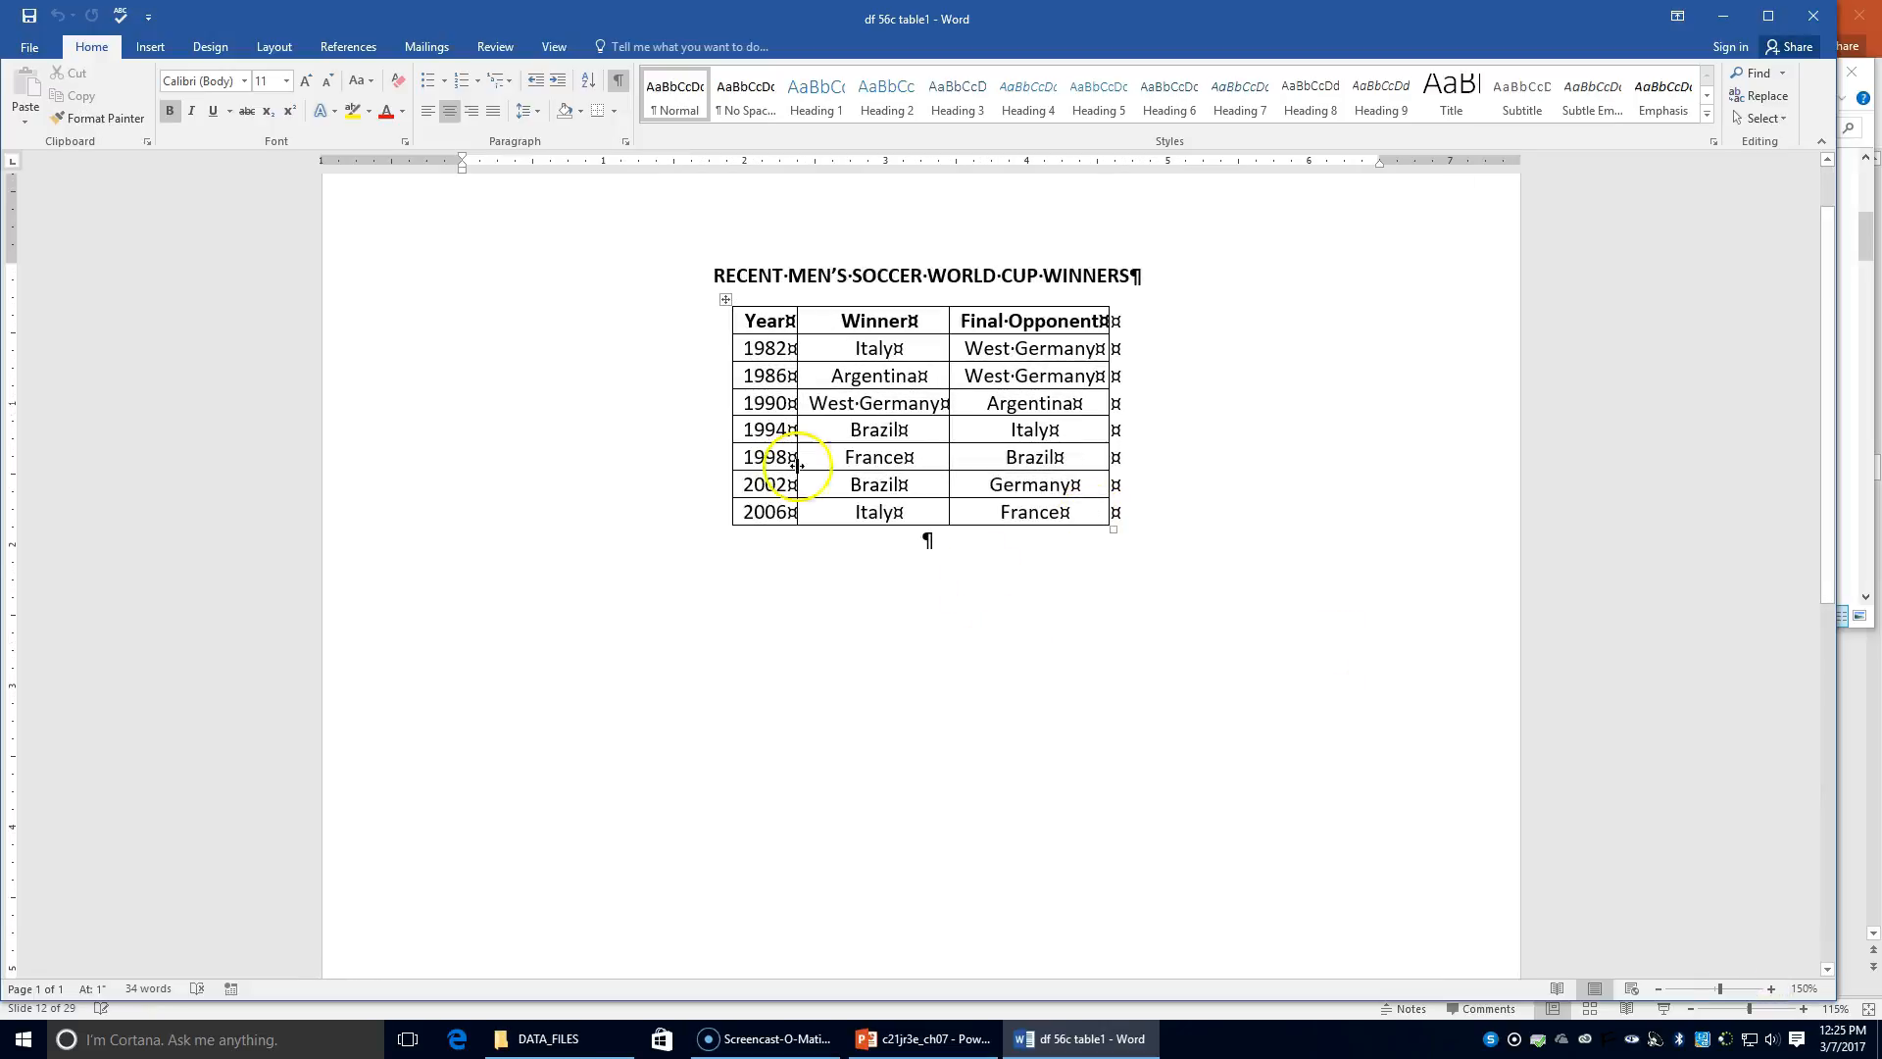
pyautogui.click(710, 349)
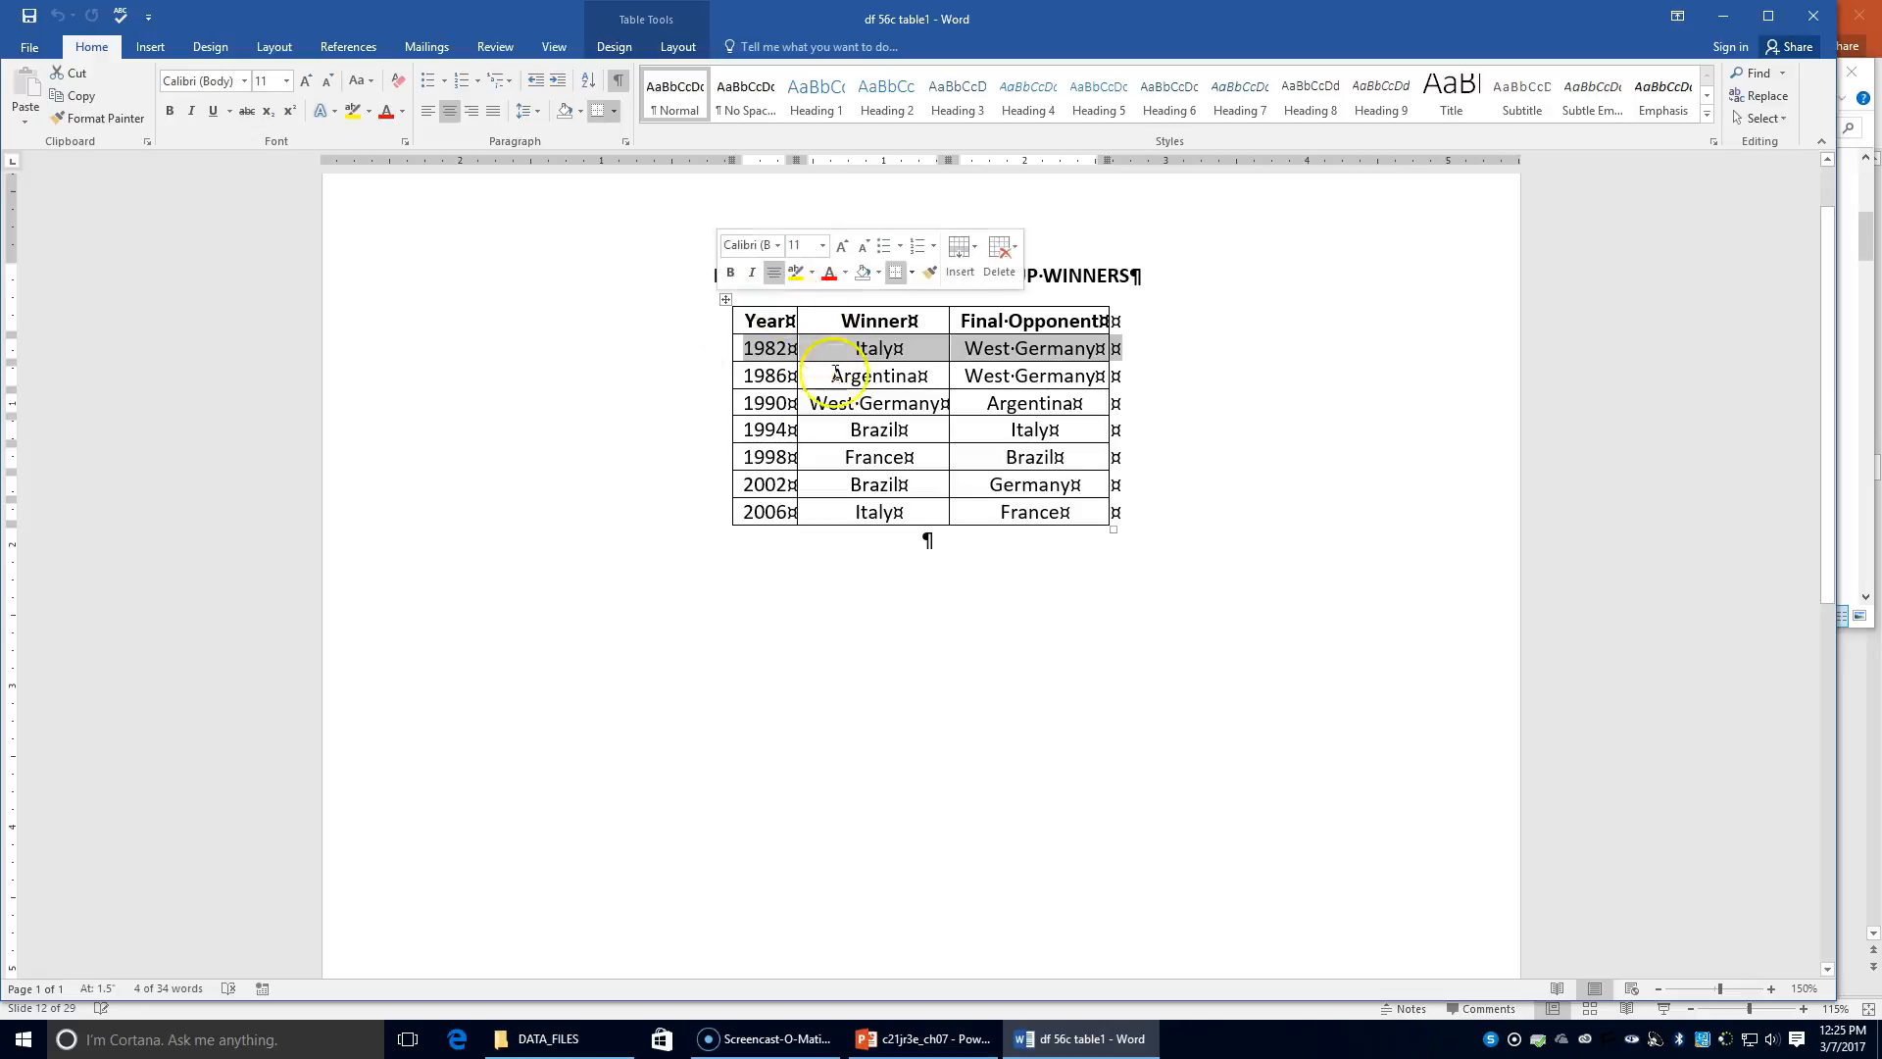
pyautogui.click(673, 30)
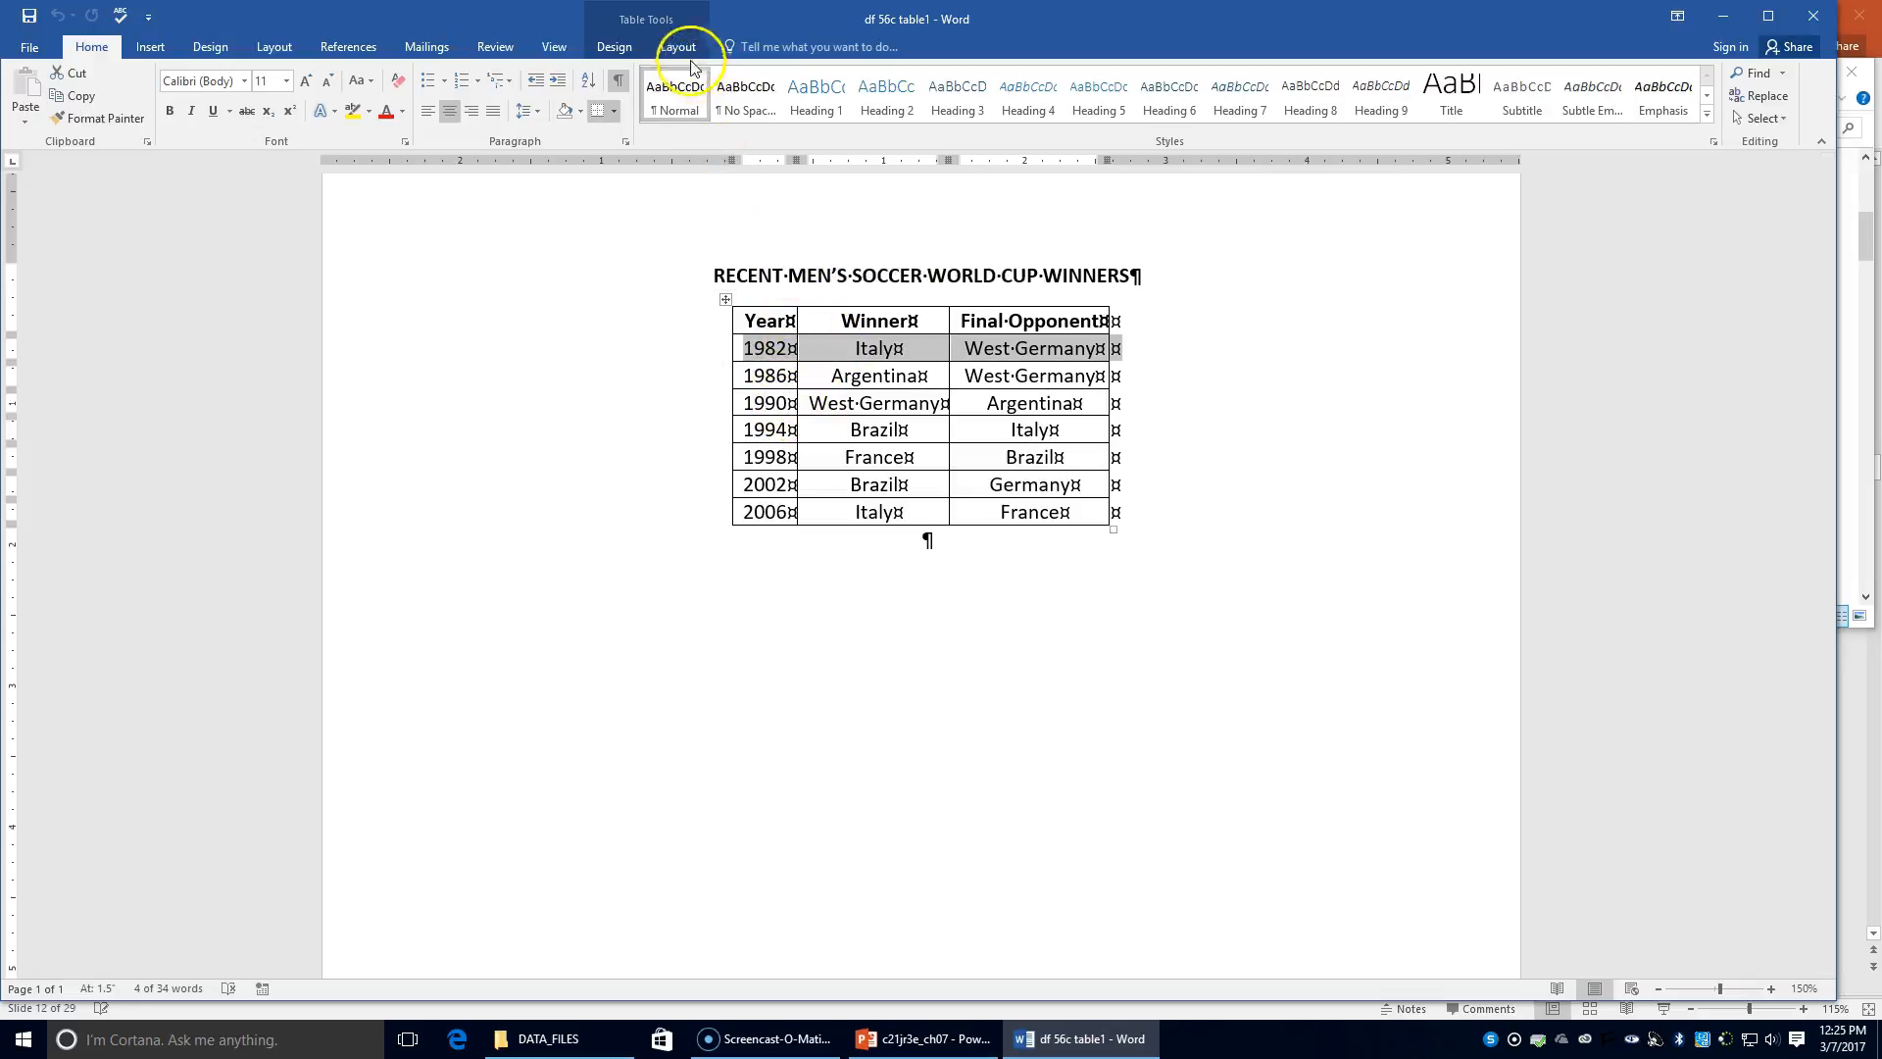
pyautogui.click(674, 47)
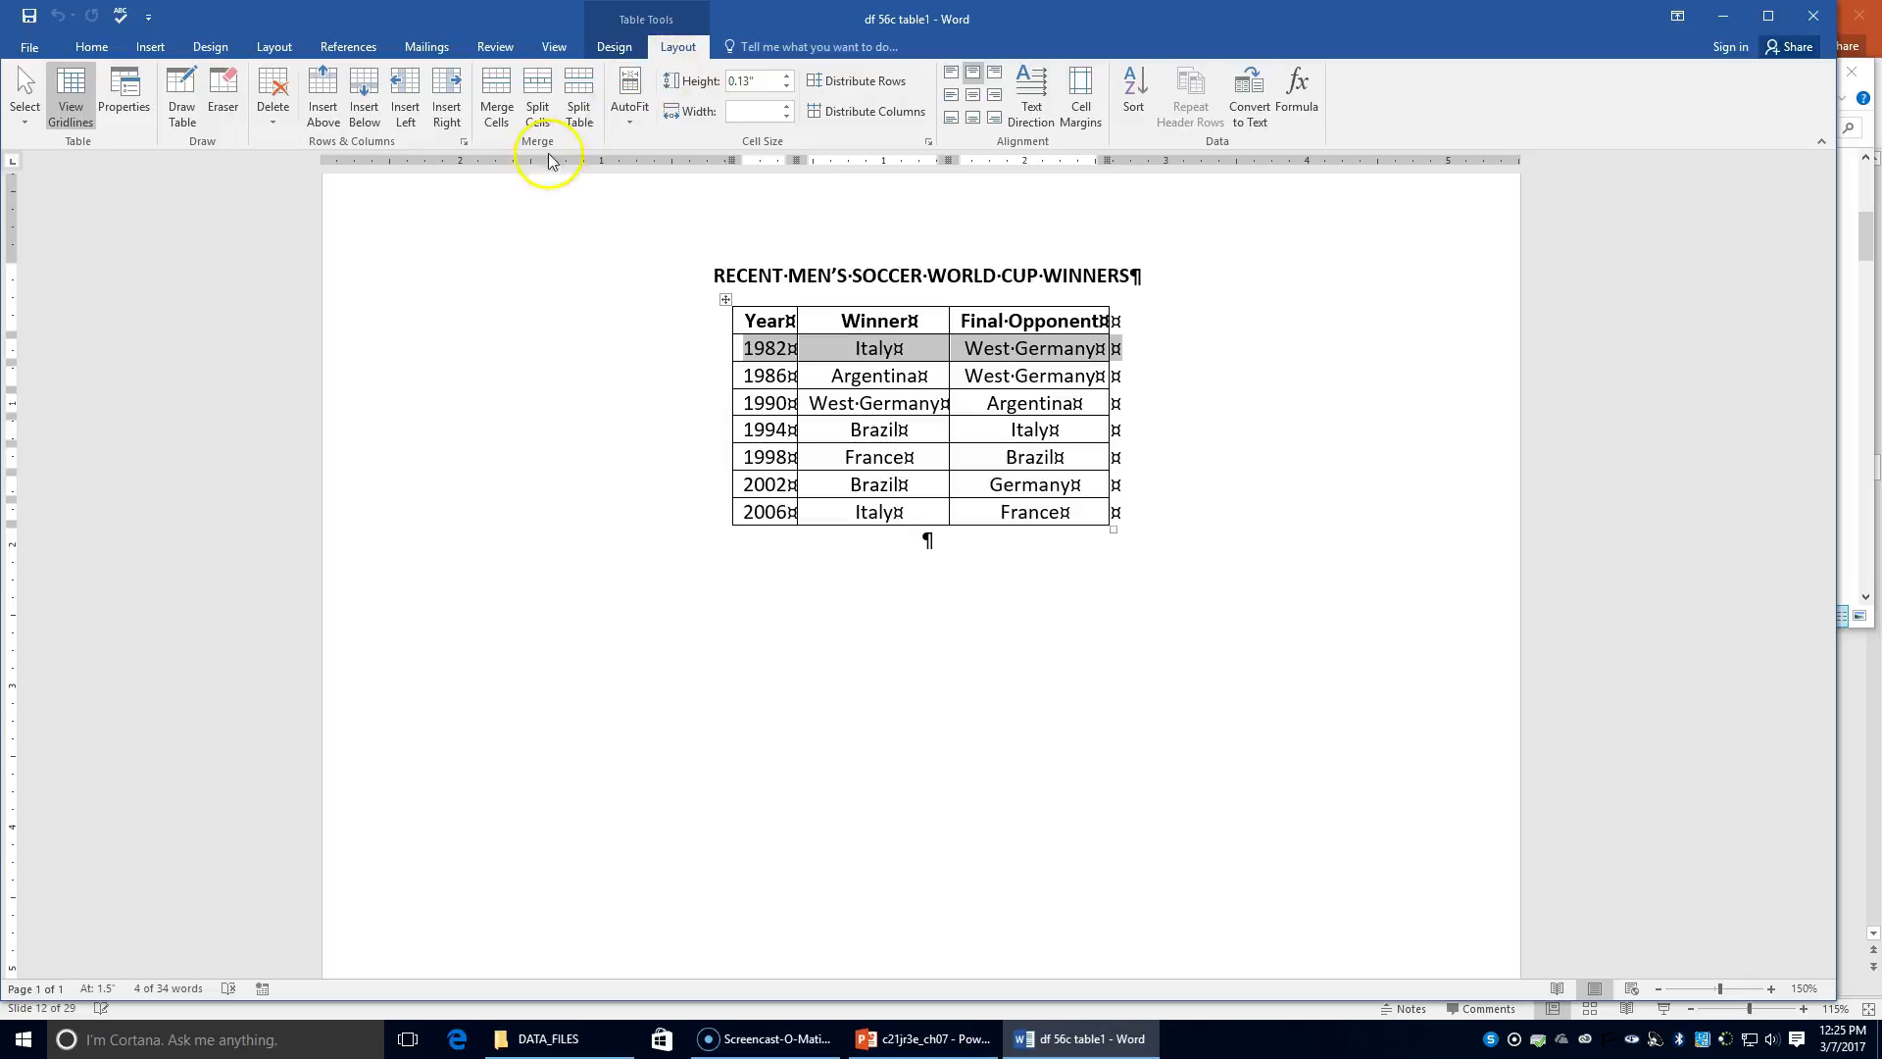
pyautogui.click(190, 125)
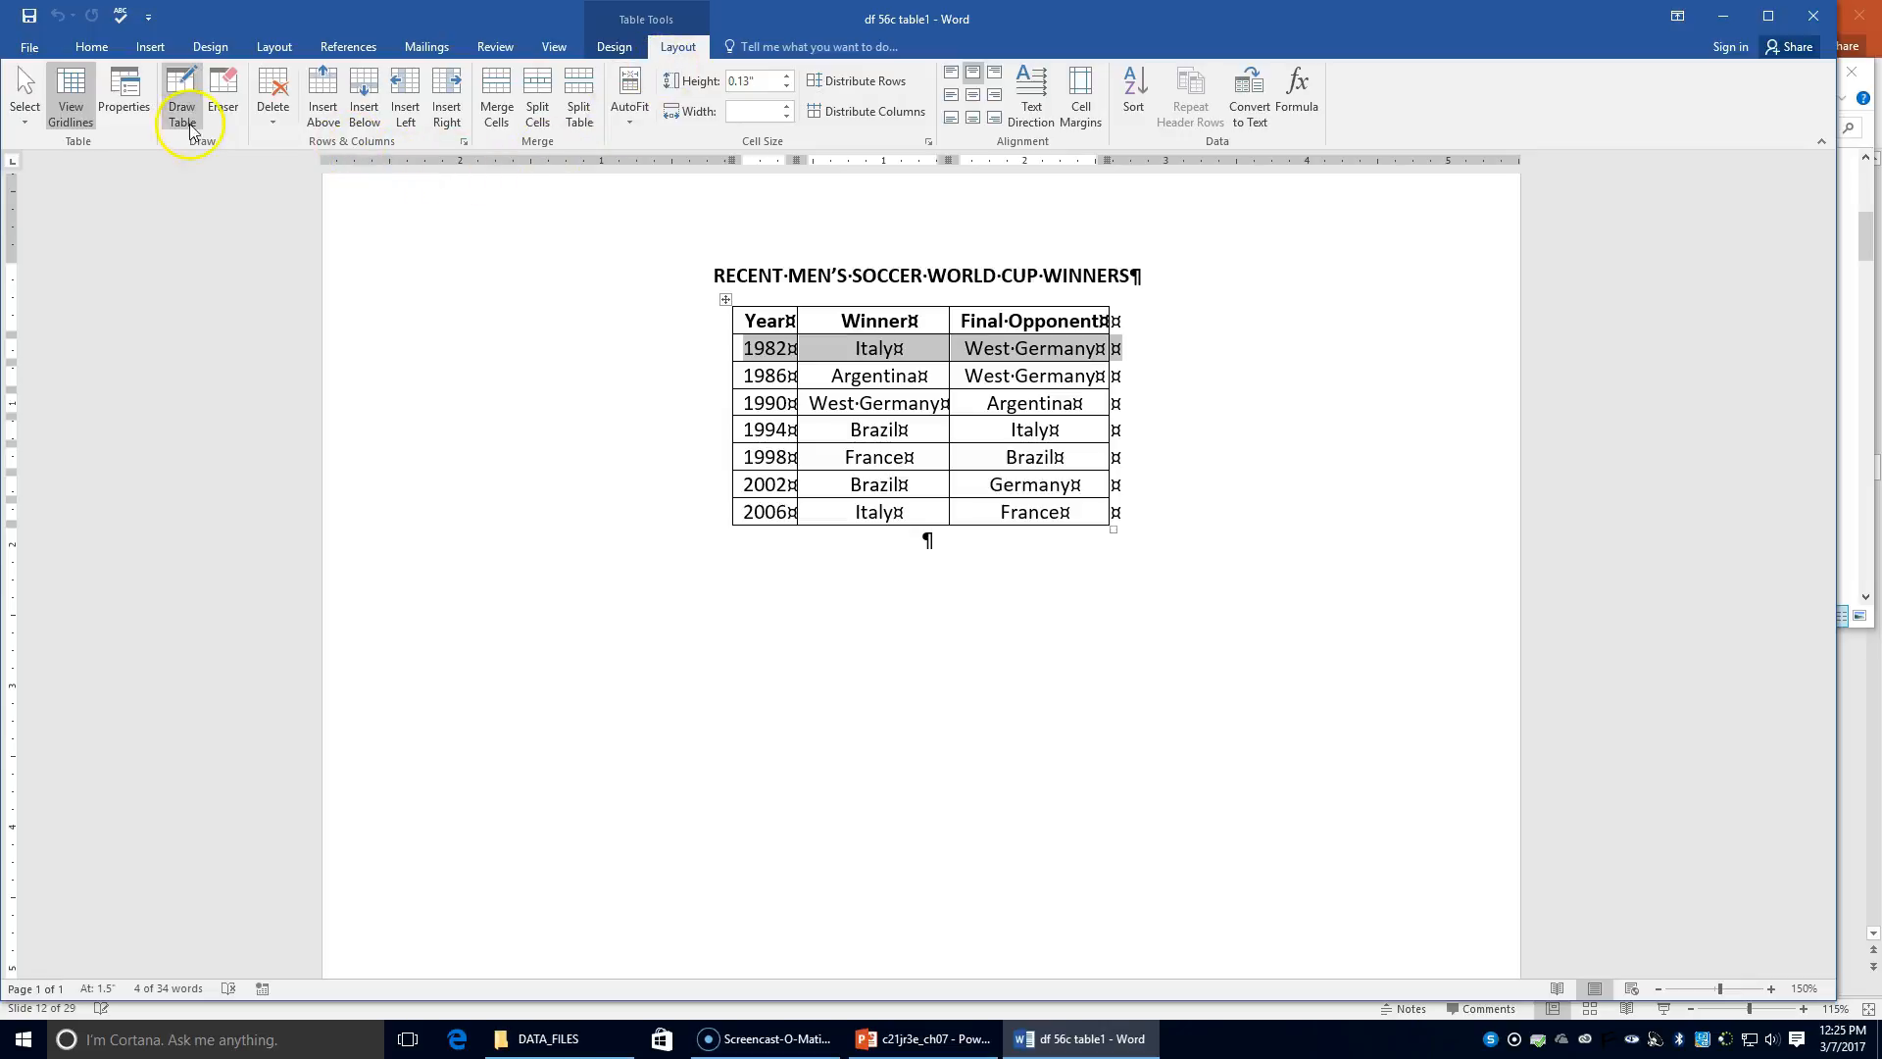
pyautogui.click(266, 126)
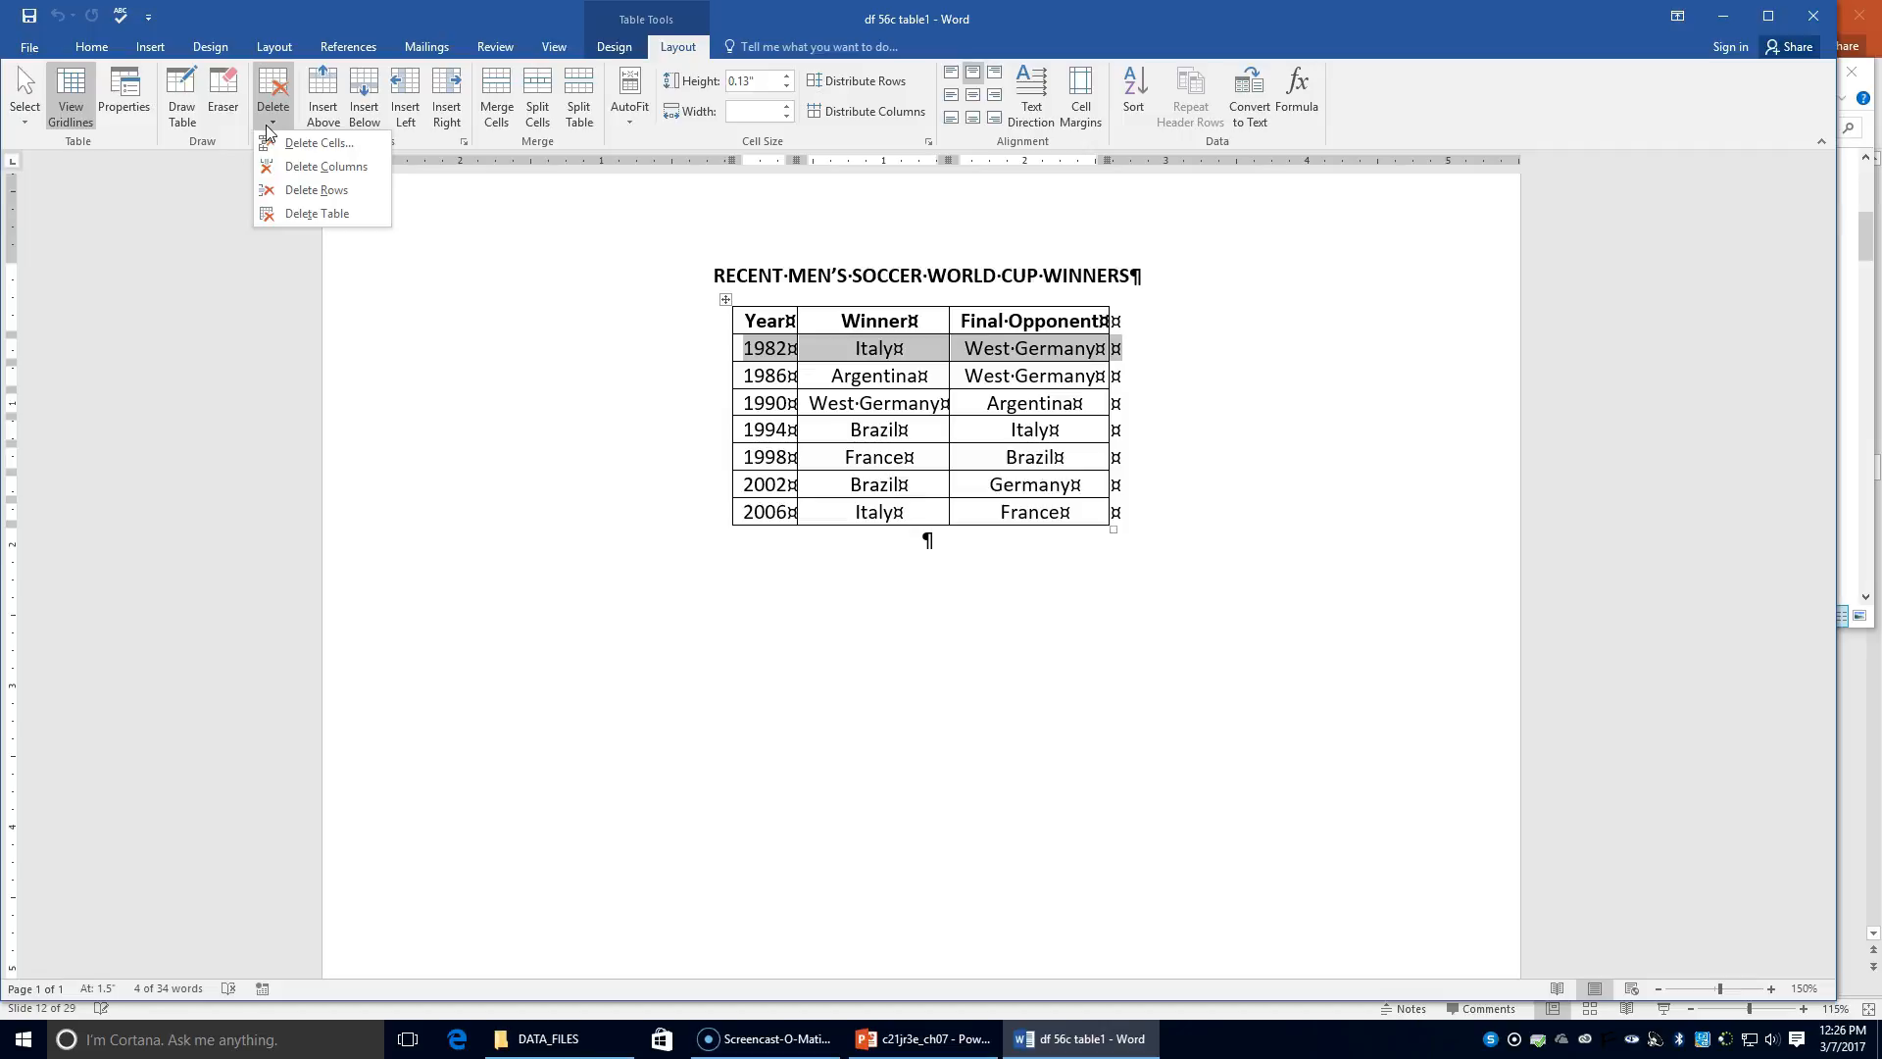
pyautogui.click(317, 196)
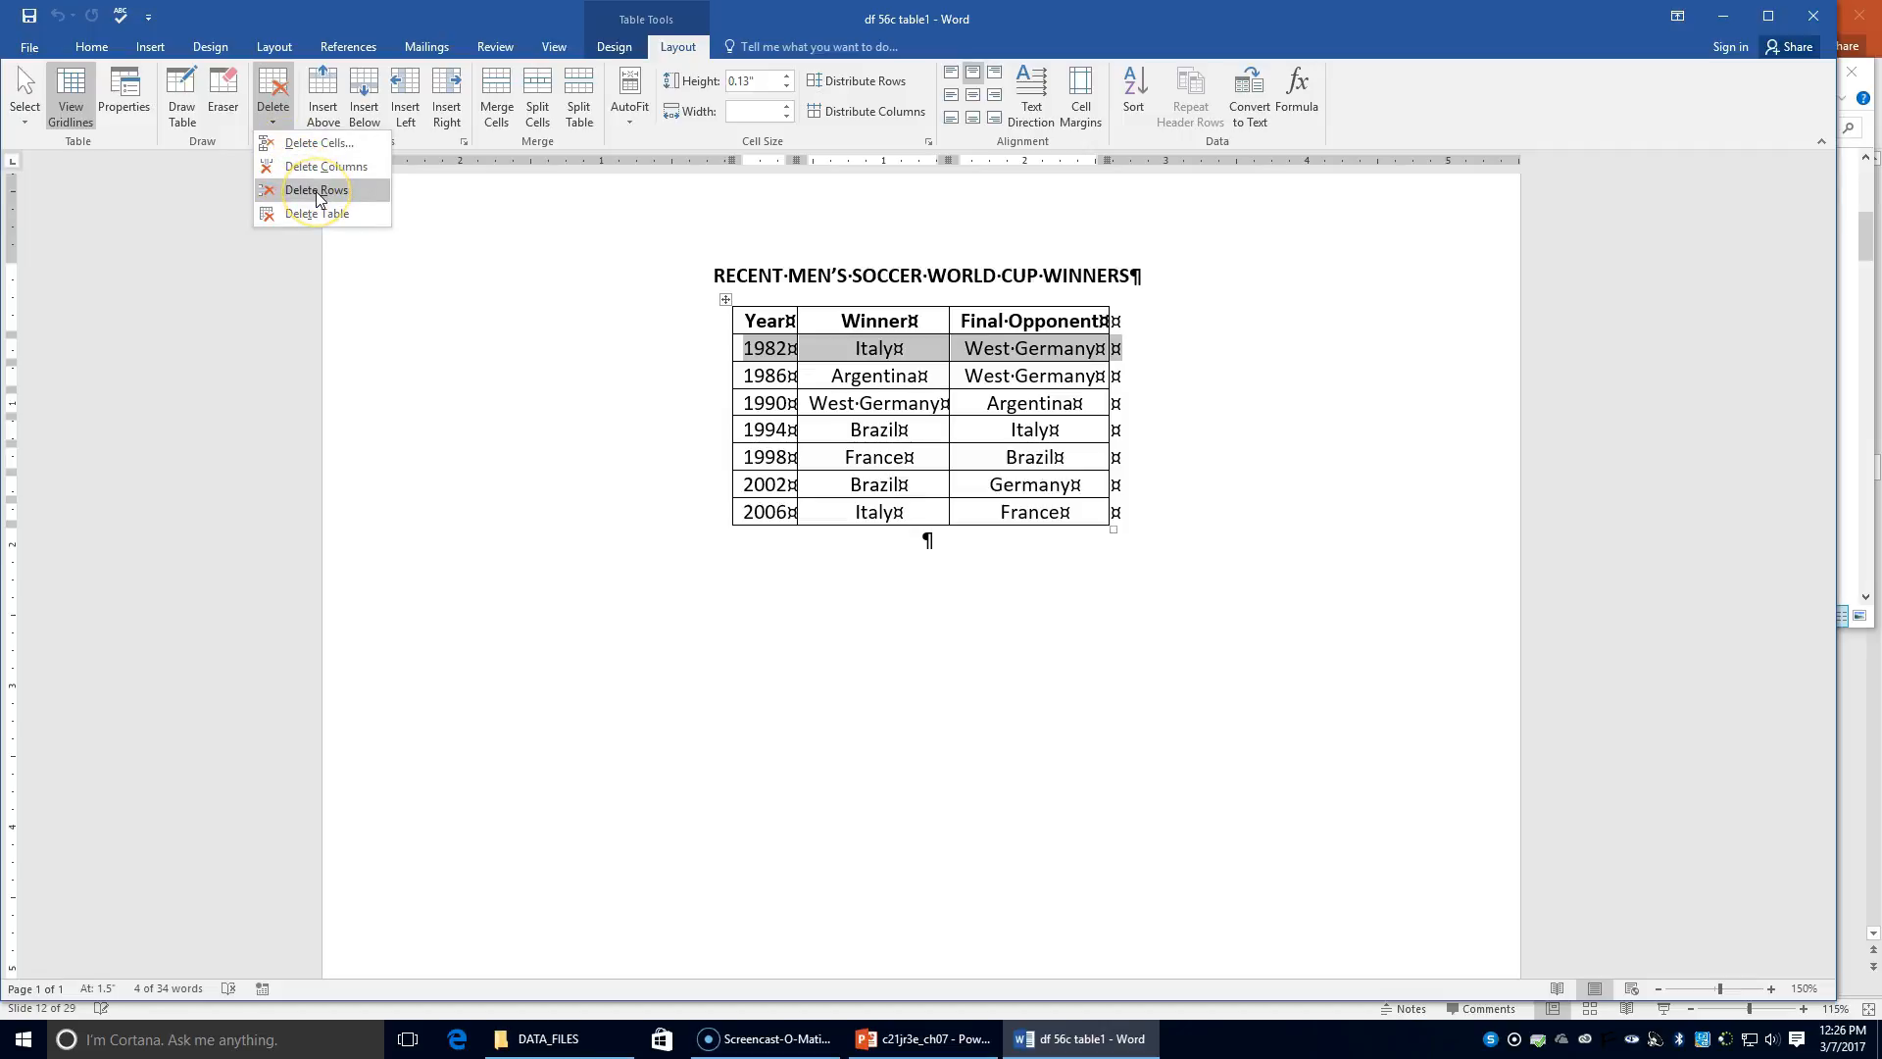
pyautogui.click(316, 193)
pyautogui.moveTo(310, 200); pyautogui.dragTo(273, 264)
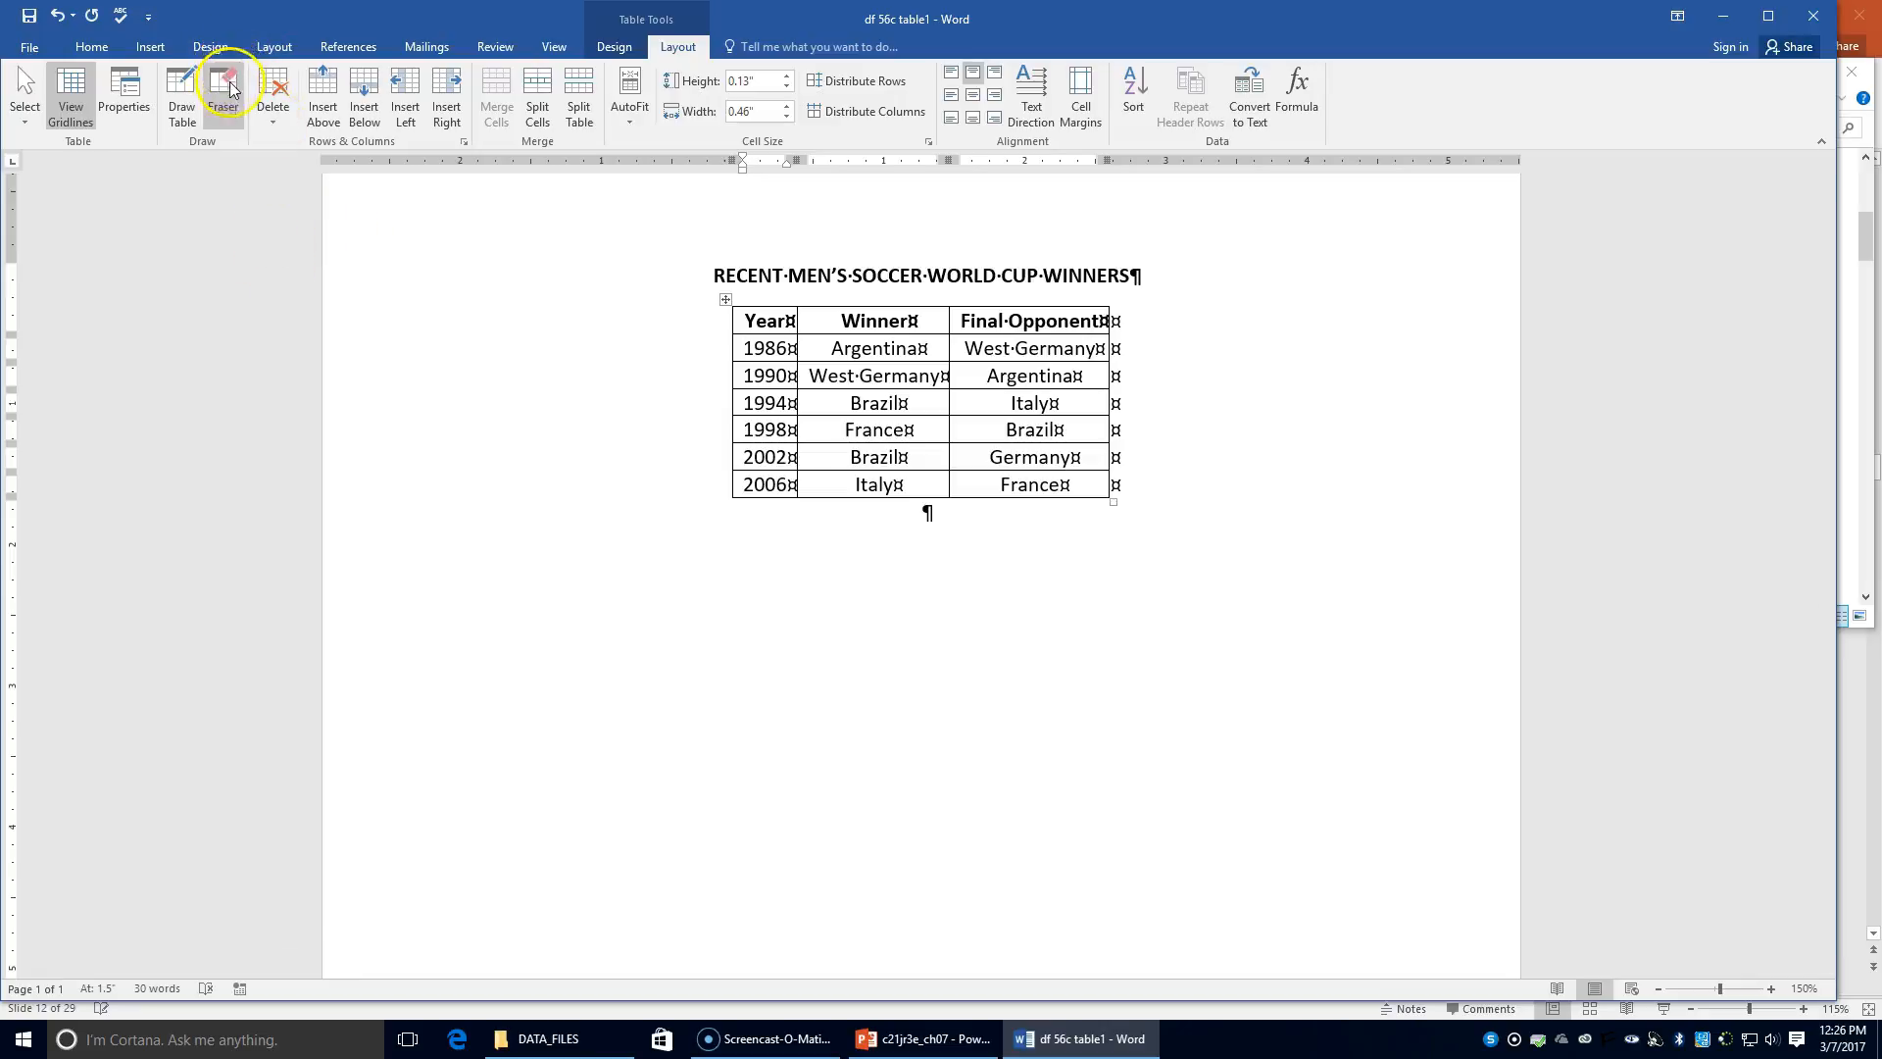
# Step: Append a 2010 row with Spain as winner and Brazil as final opponent
pyautogui.click(1099, 486)
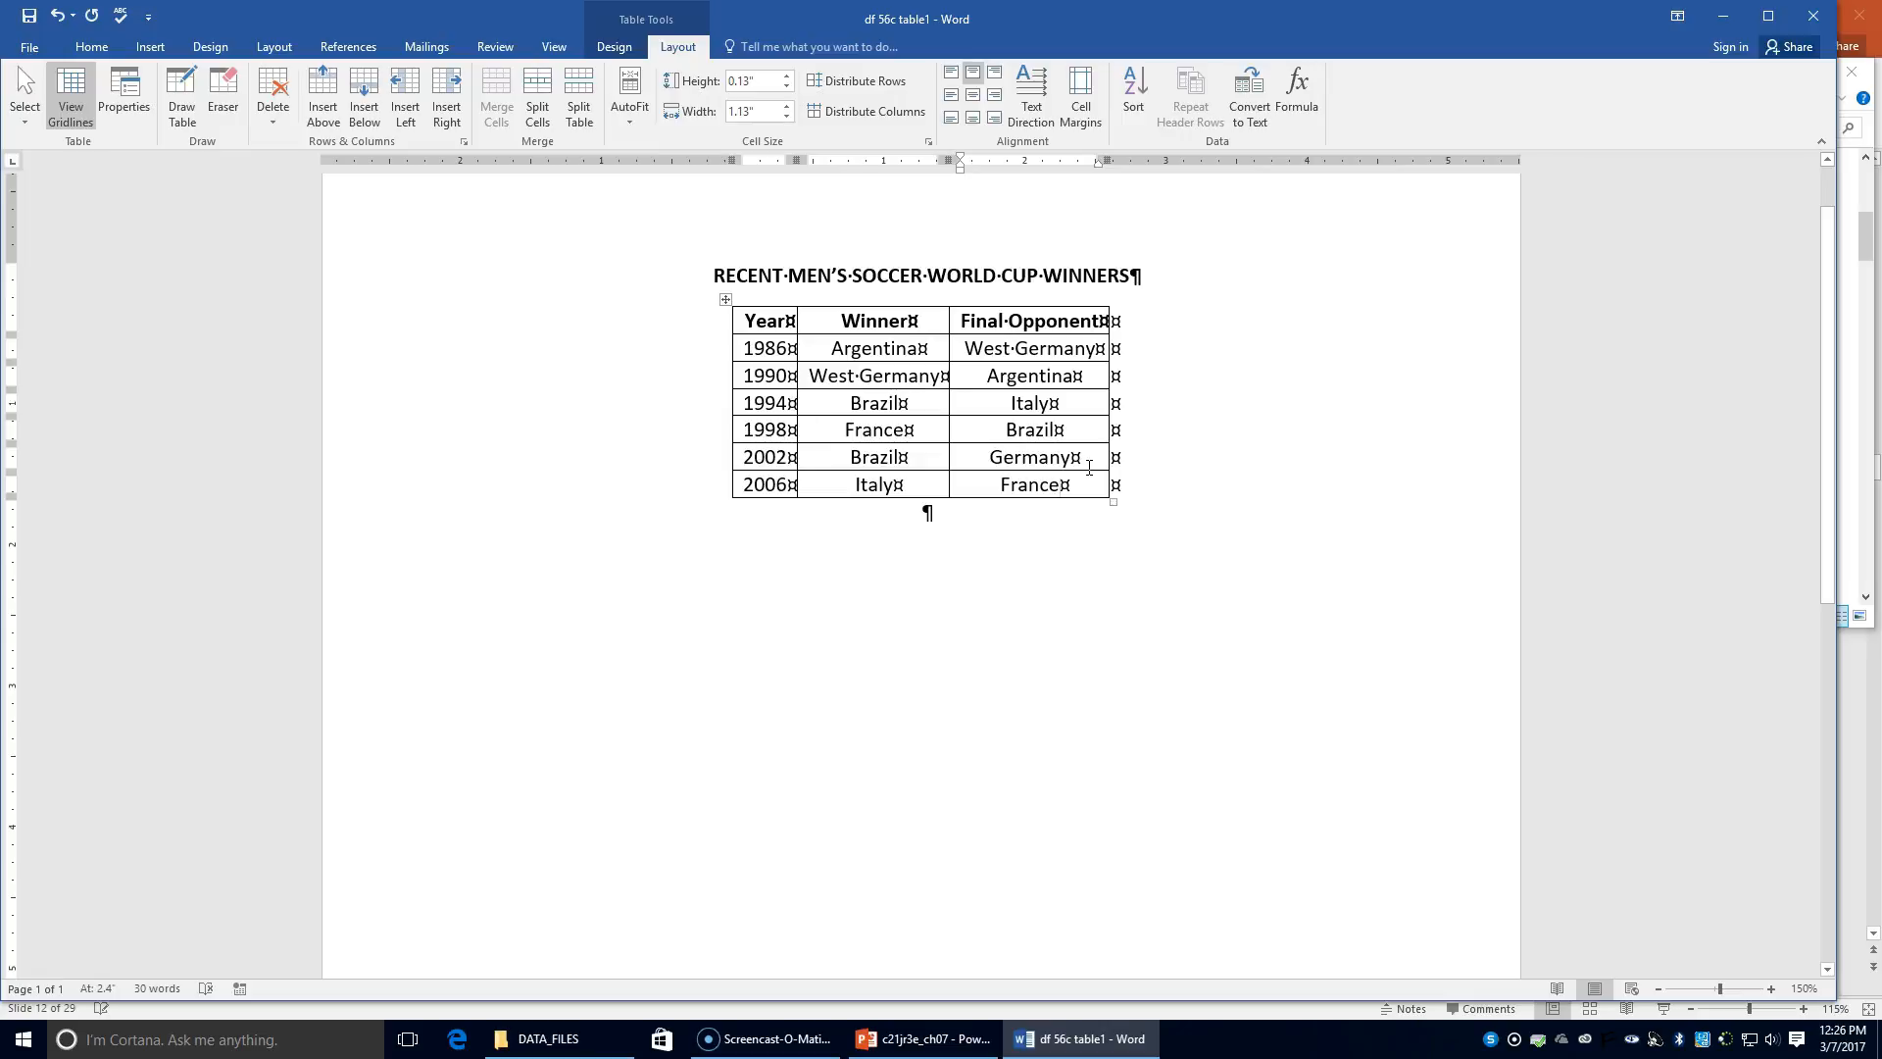
pyautogui.press('Tab')
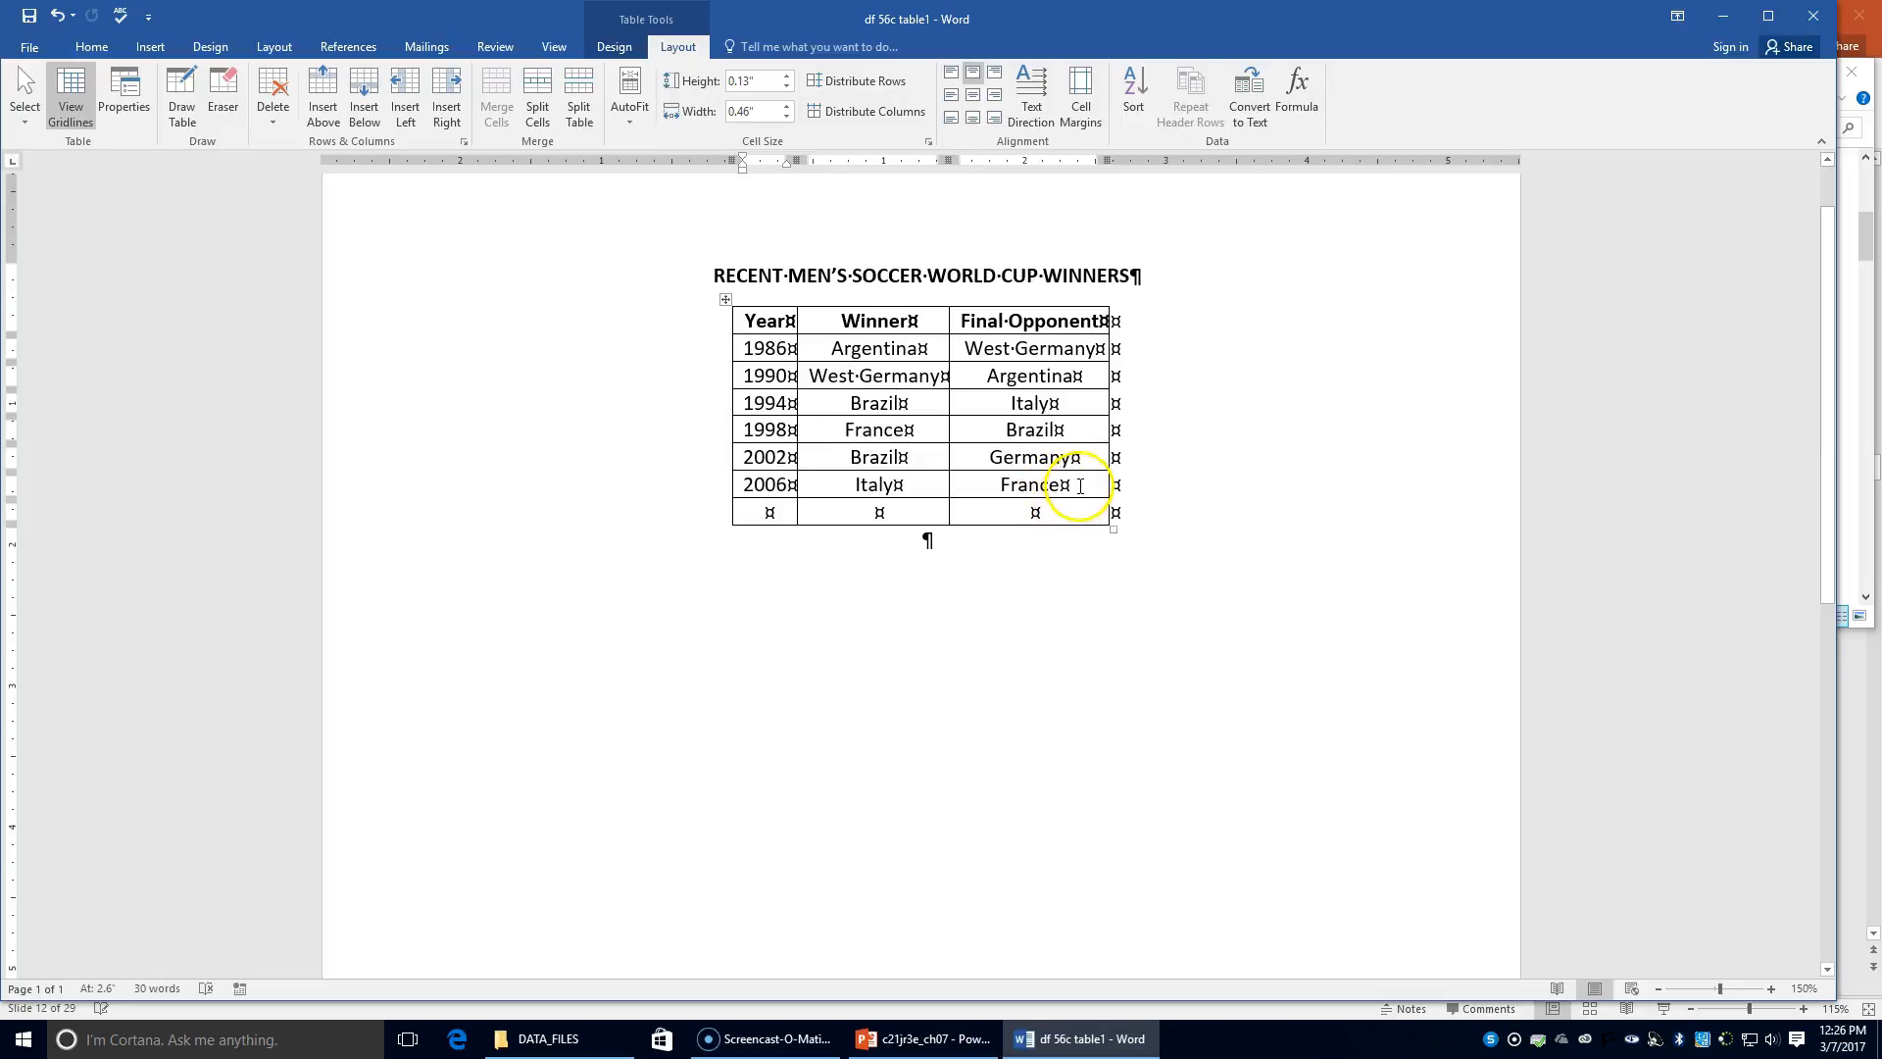
pyautogui.write('2010')
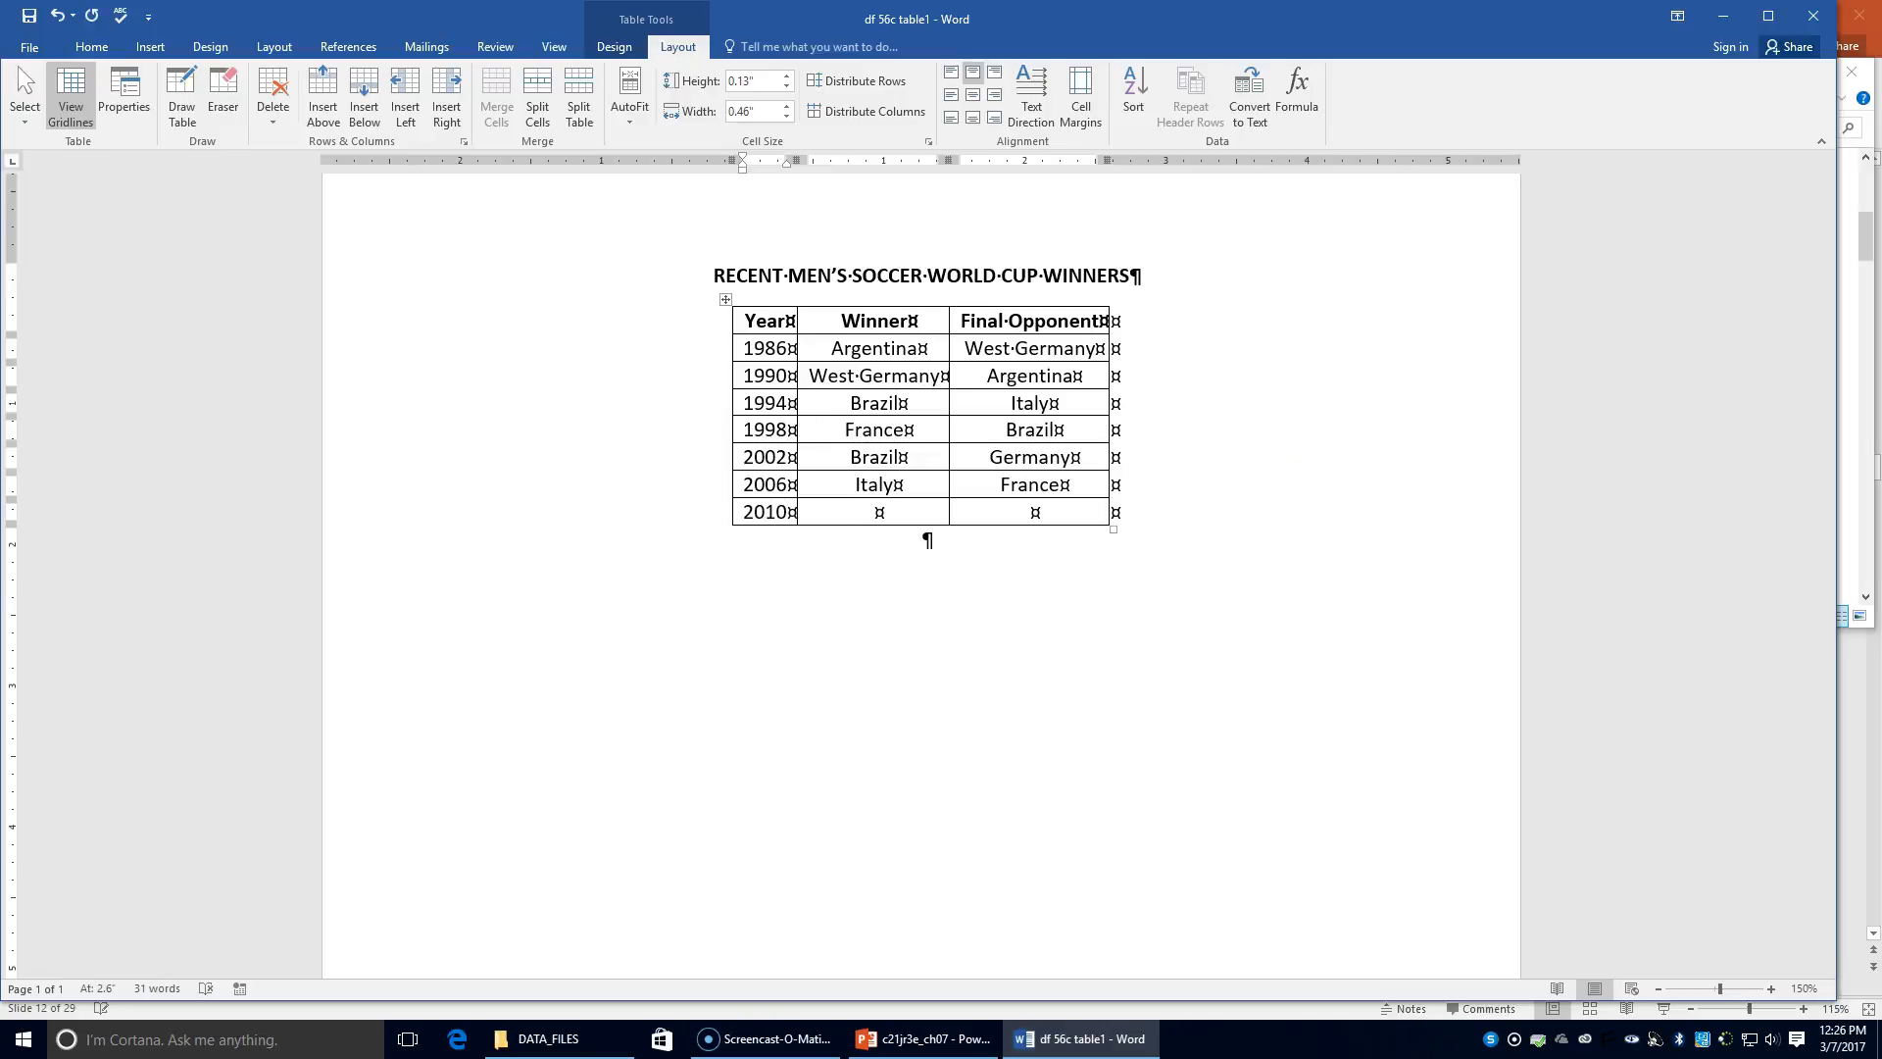
pyautogui.press('Tab')
pyautogui.write('Spao')
pyautogui.press('BackSpace')
pyautogui.write('in')
pyautogui.press('Tab')
pyautogui.write('Brazil')
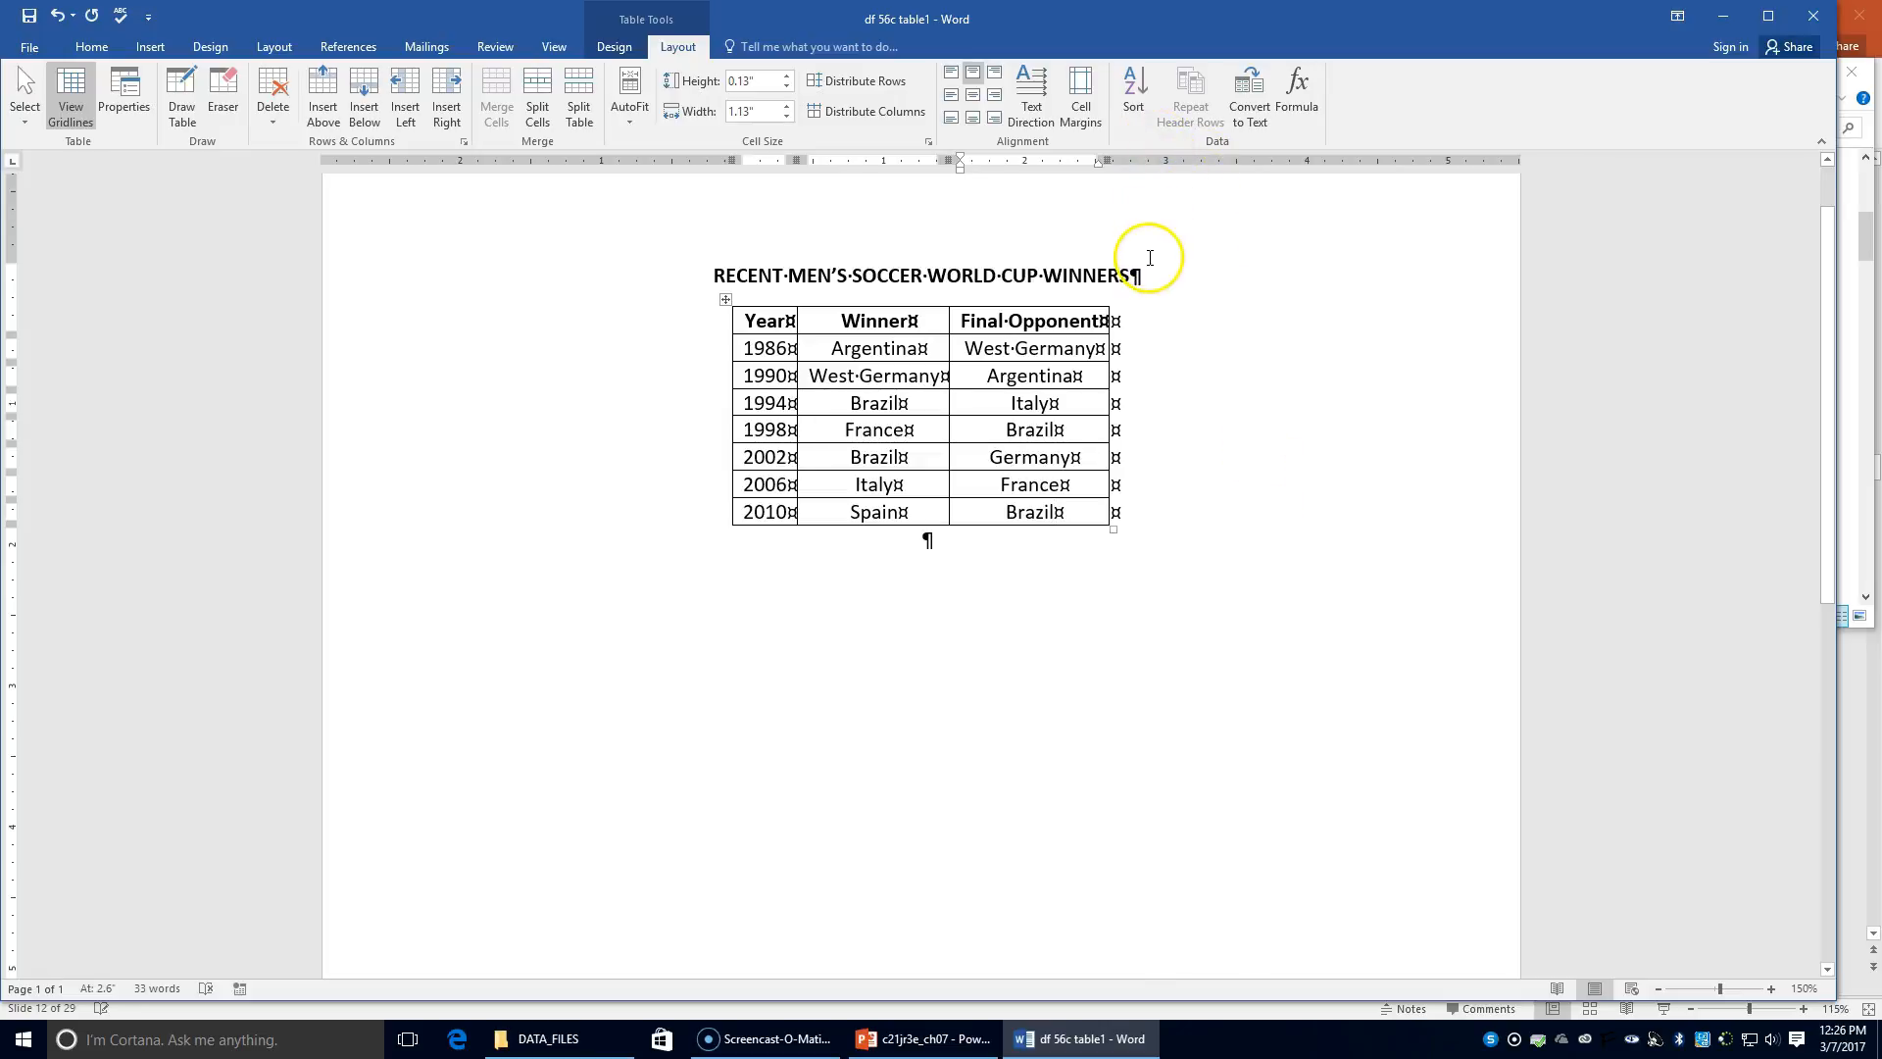
pyautogui.click(758, 318)
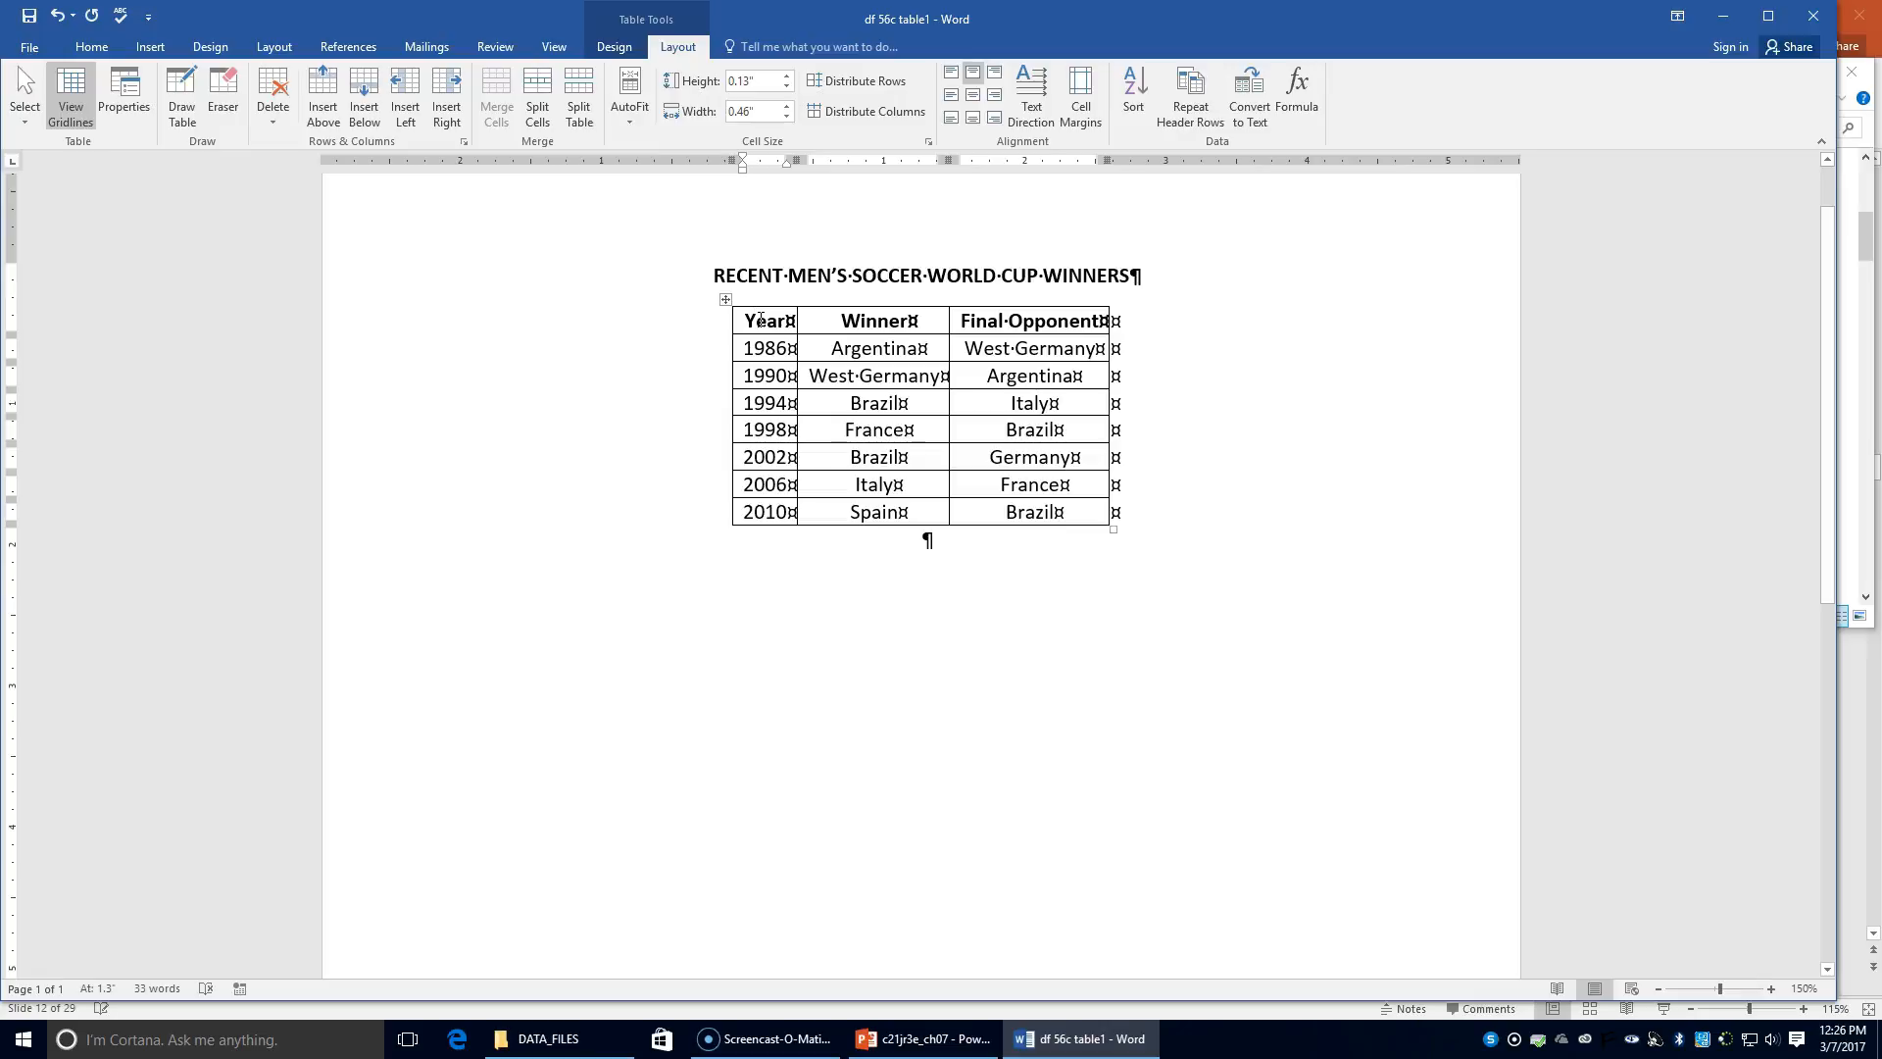
# Step: Insert a new column right of Year and head it 'Site'
pyautogui.click(685, 54)
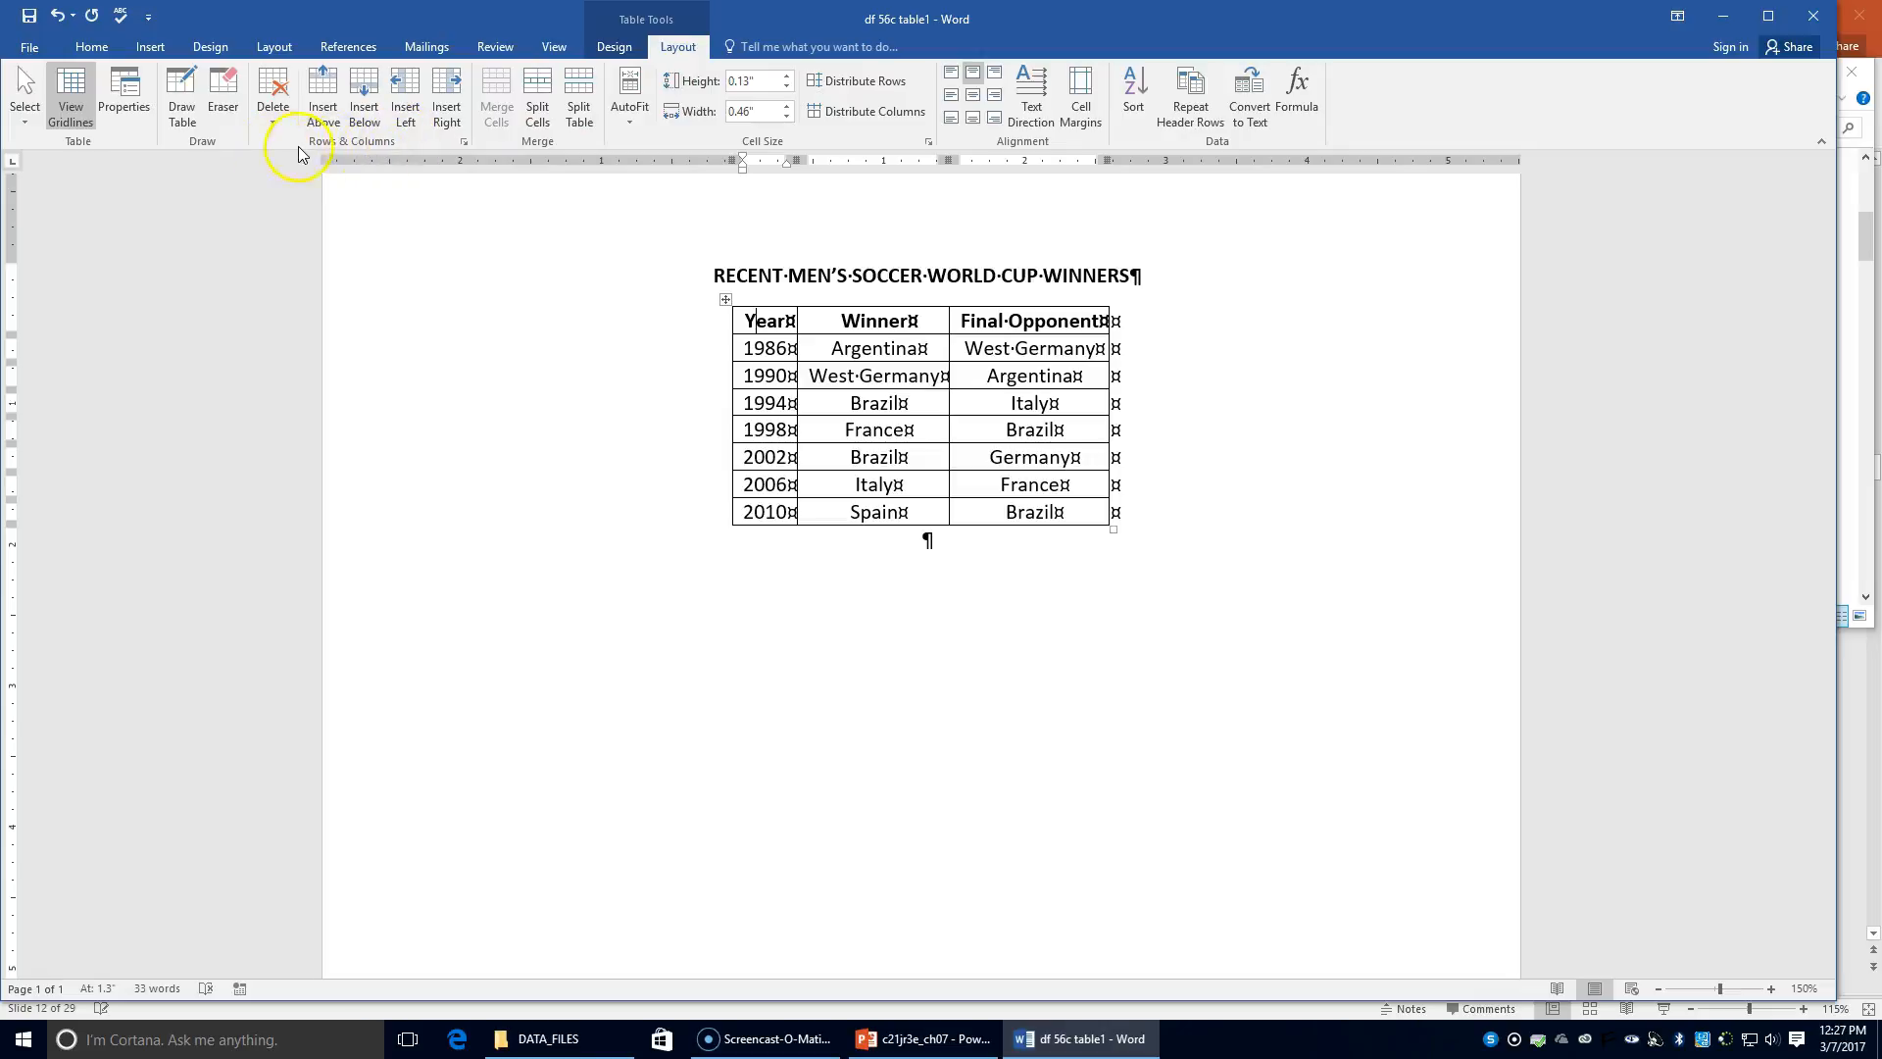
pyautogui.click(444, 119)
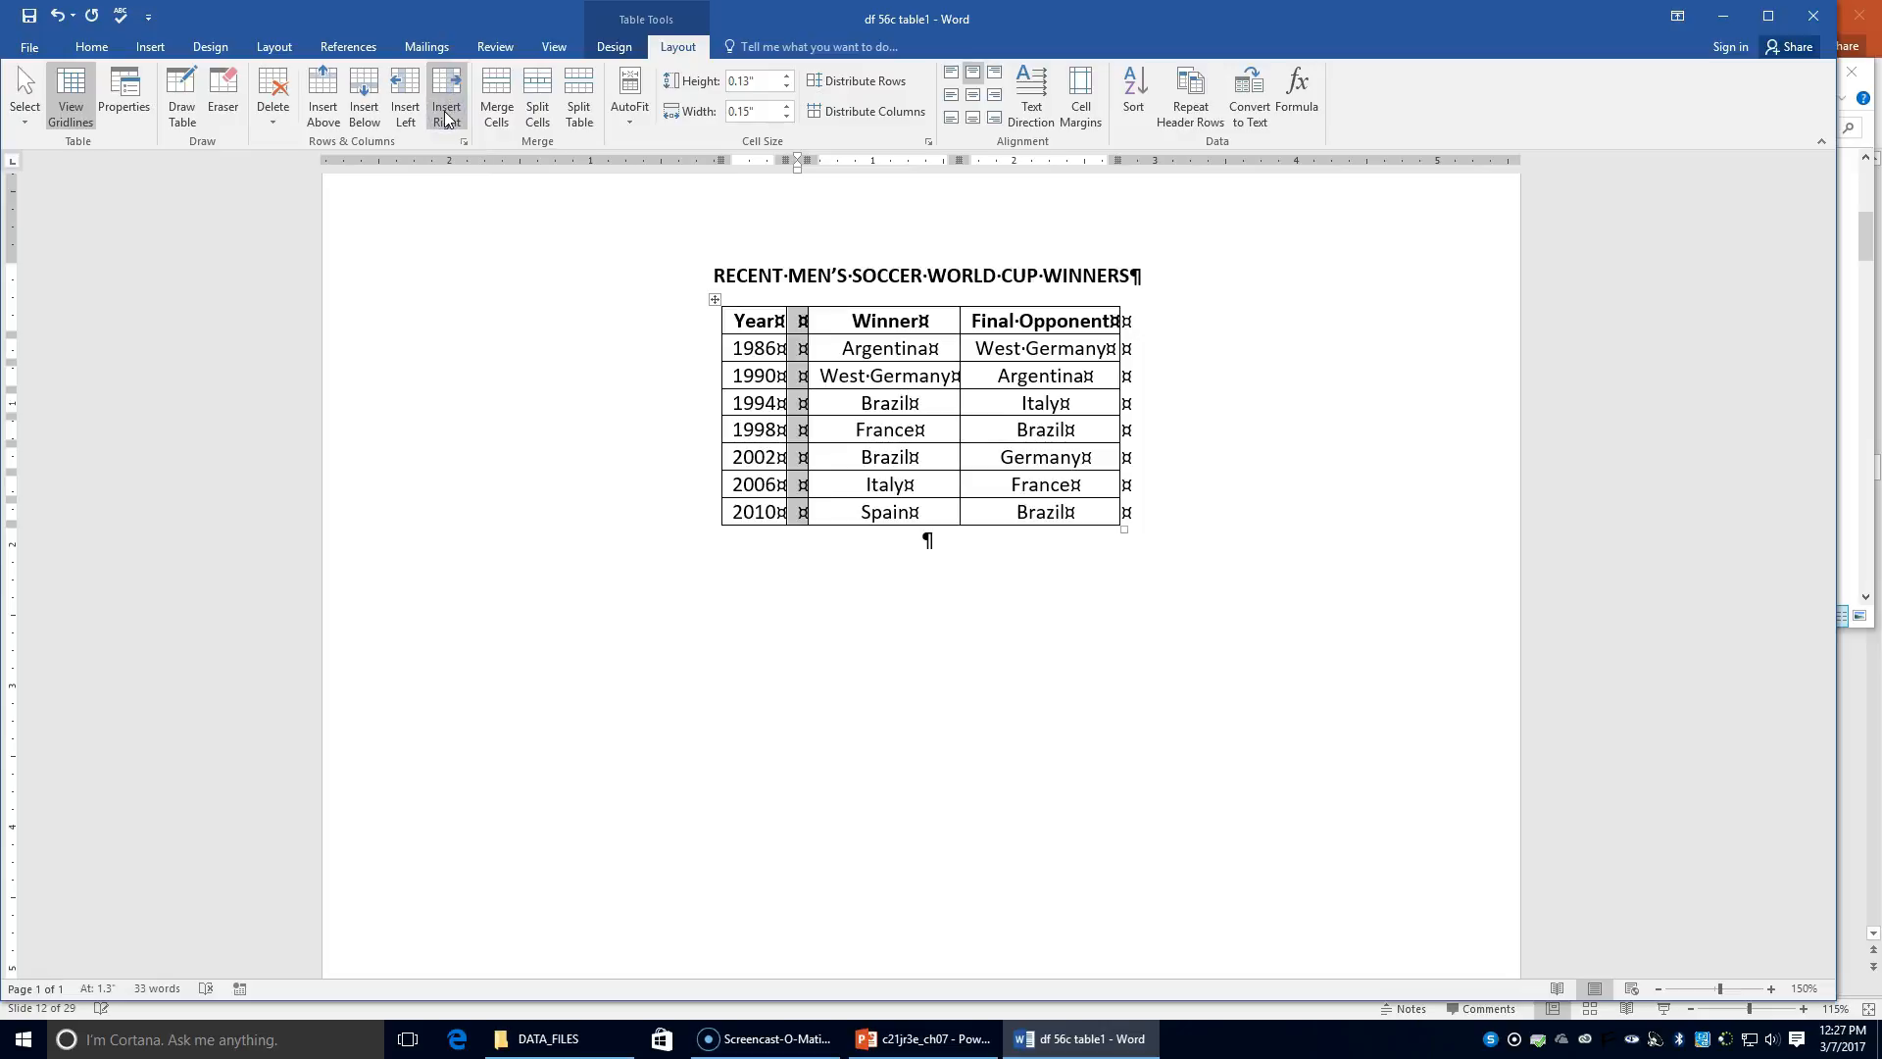
pyautogui.click(794, 324)
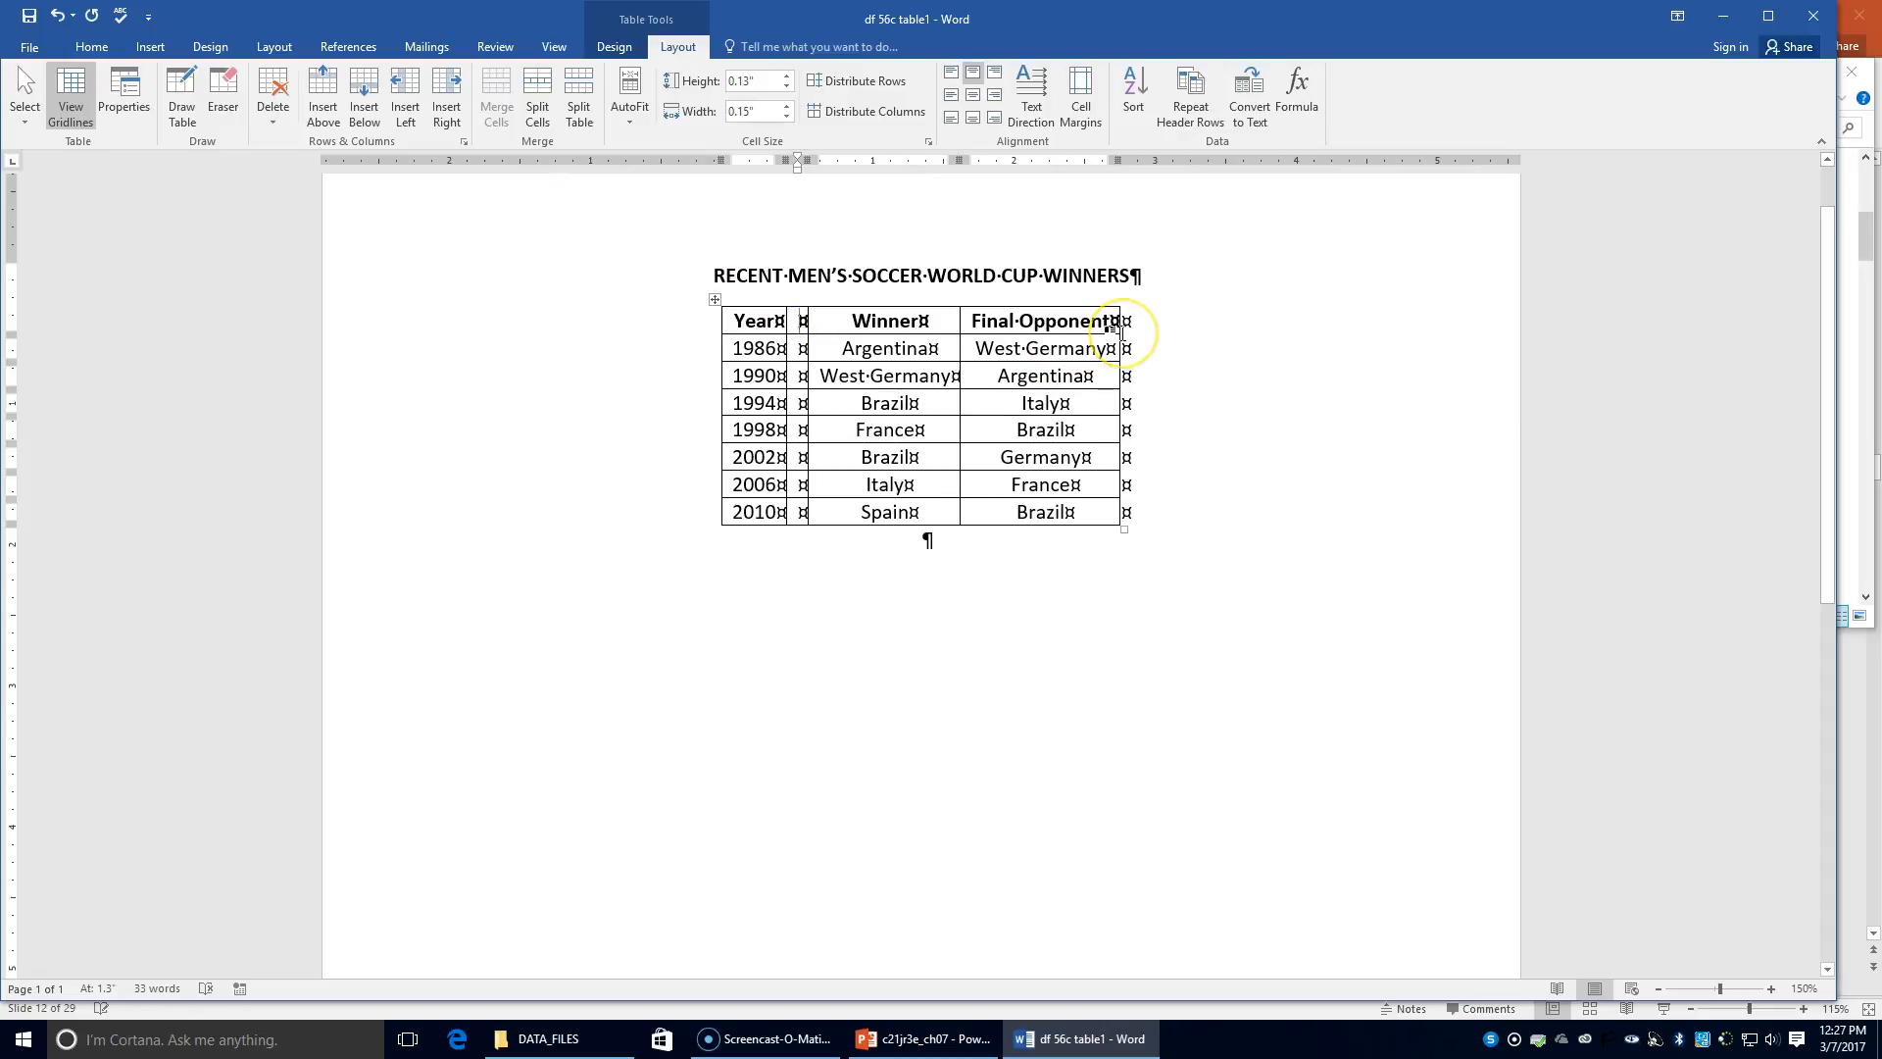
pyautogui.write('Site')
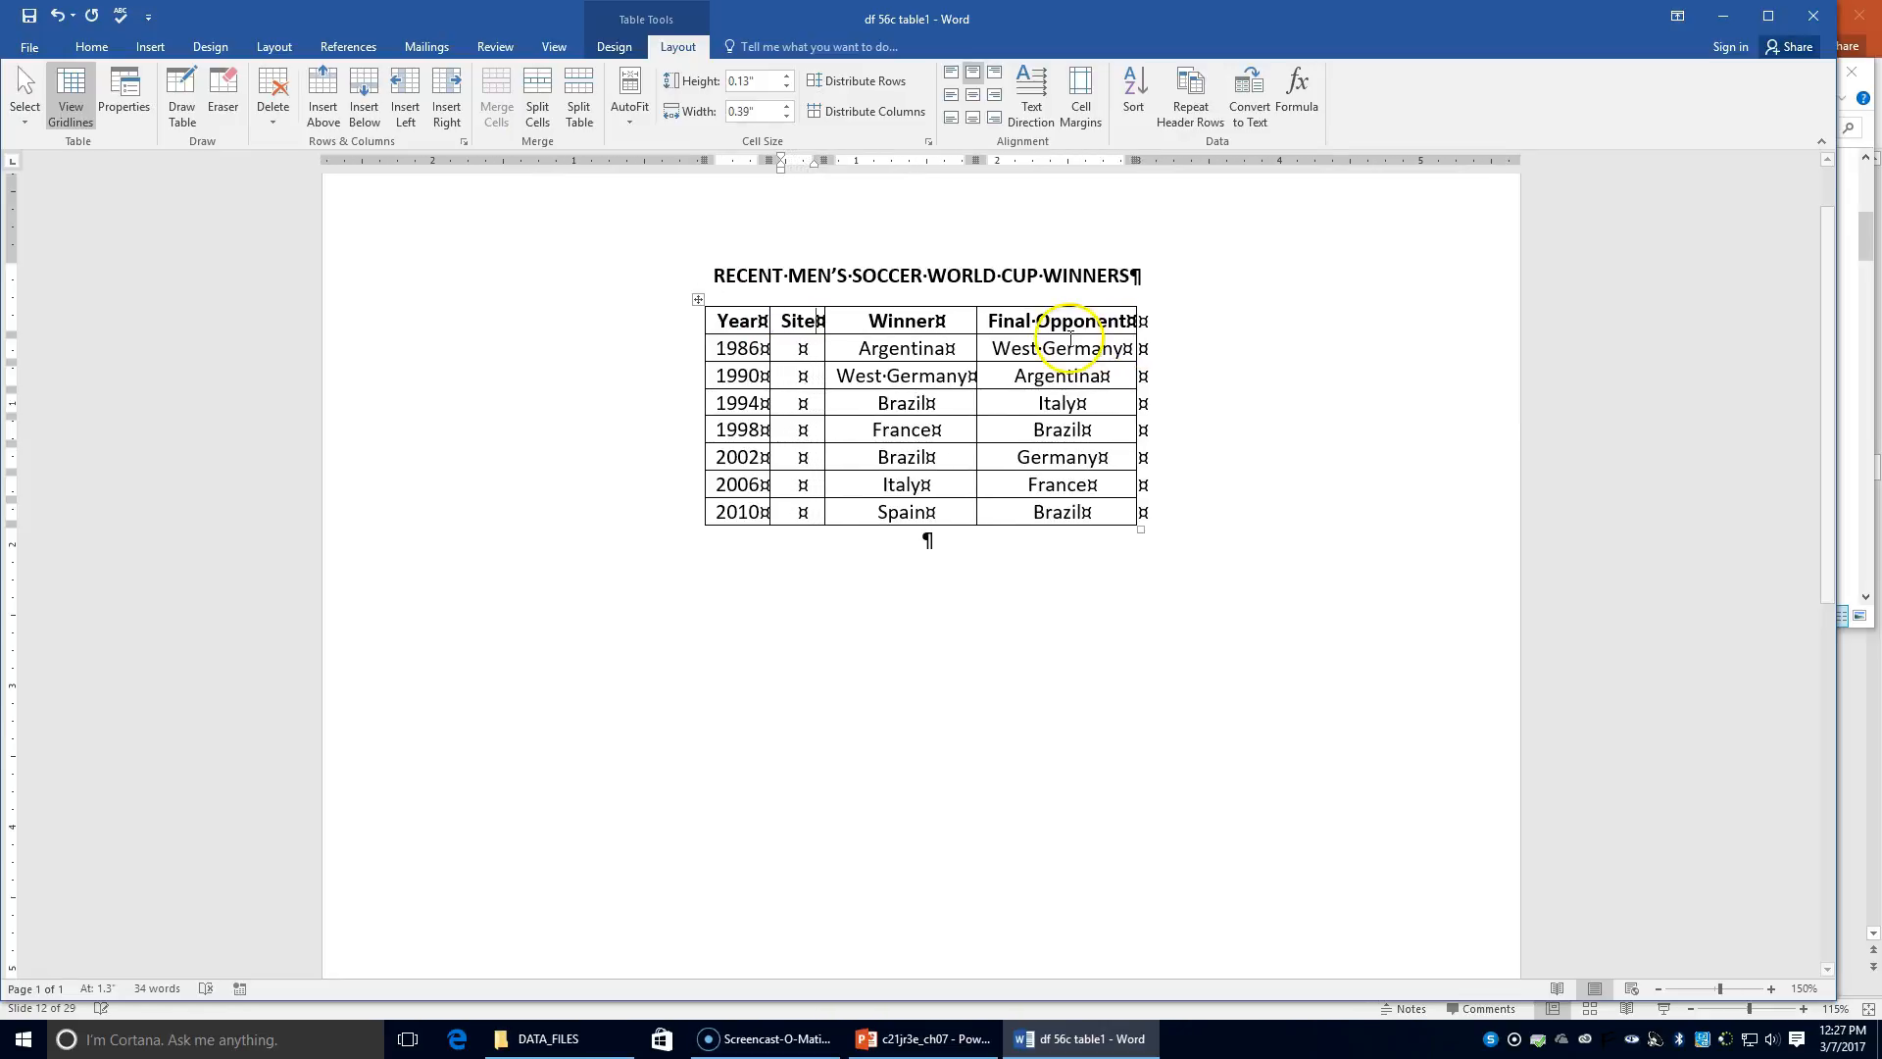
# Step: Fill Site with hosts: Mexico, Italy, United States, France, Japan/South Korea, Germany, South Africa
pyautogui.click(794, 351)
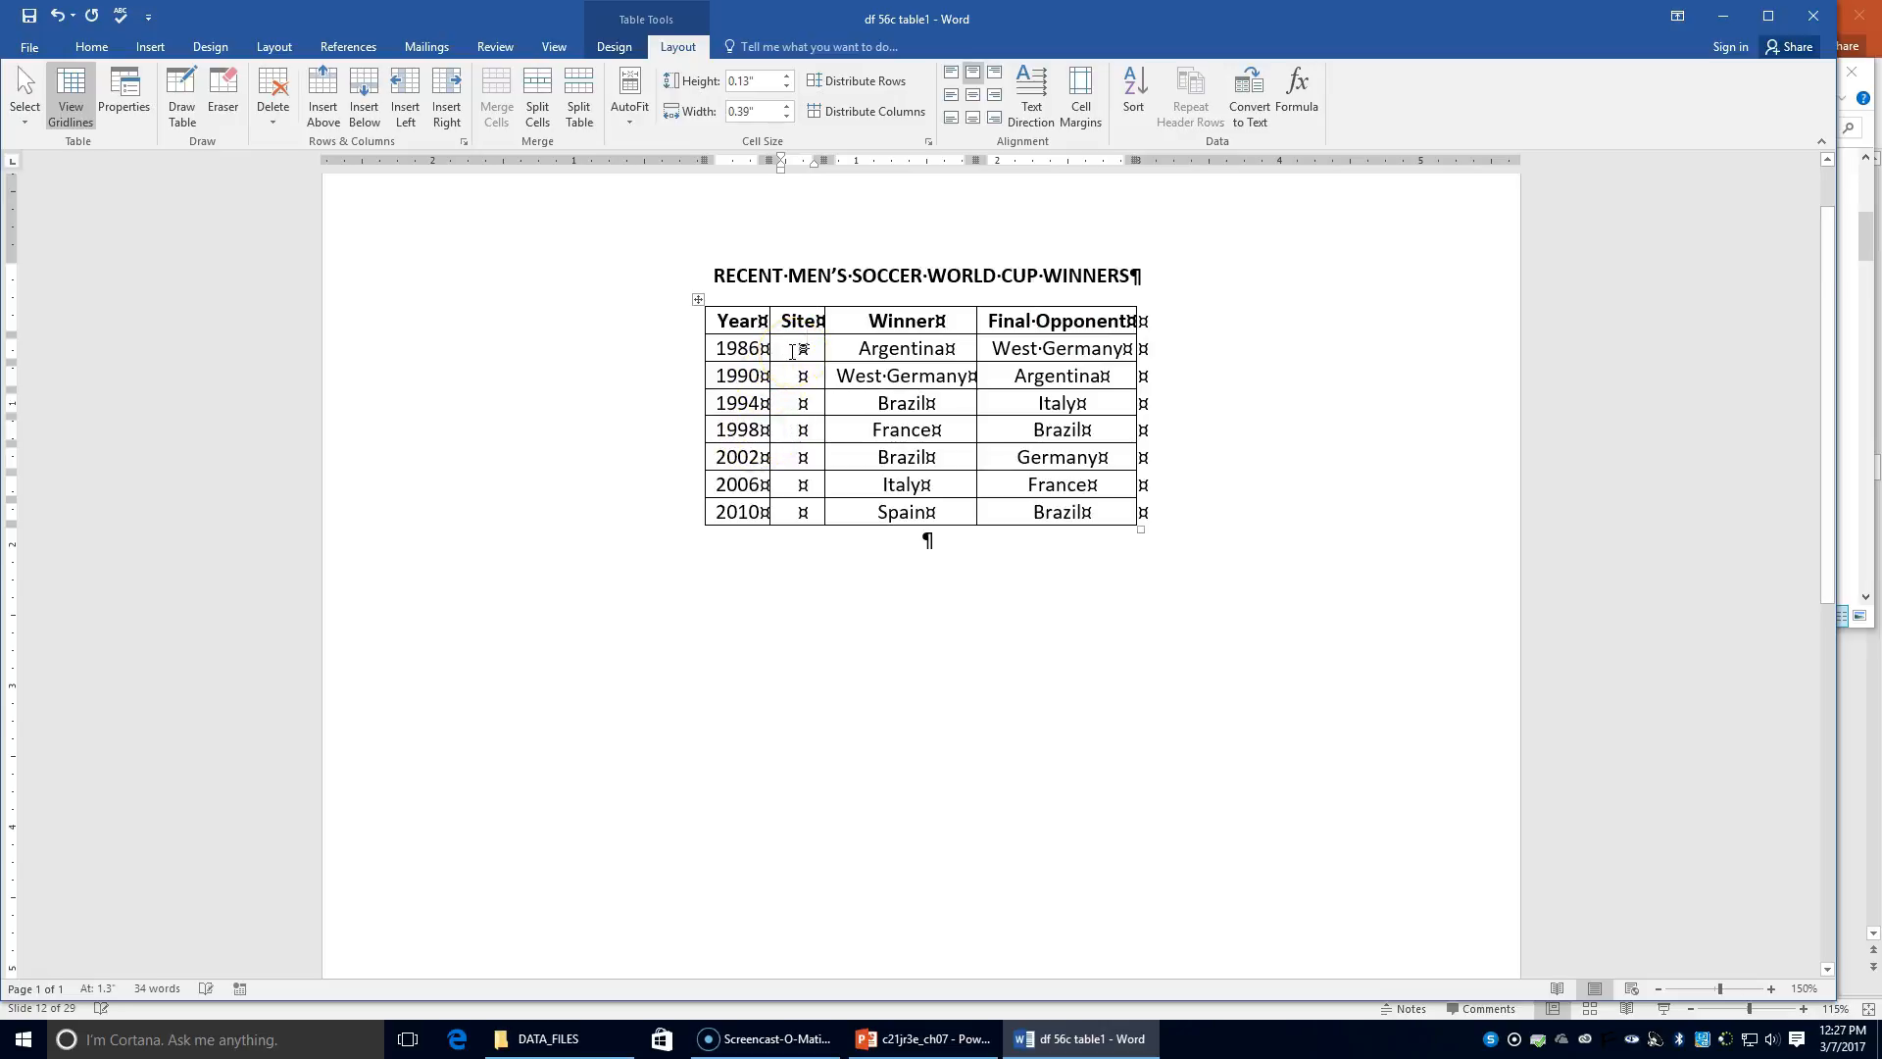
pyautogui.write('Mexico ')
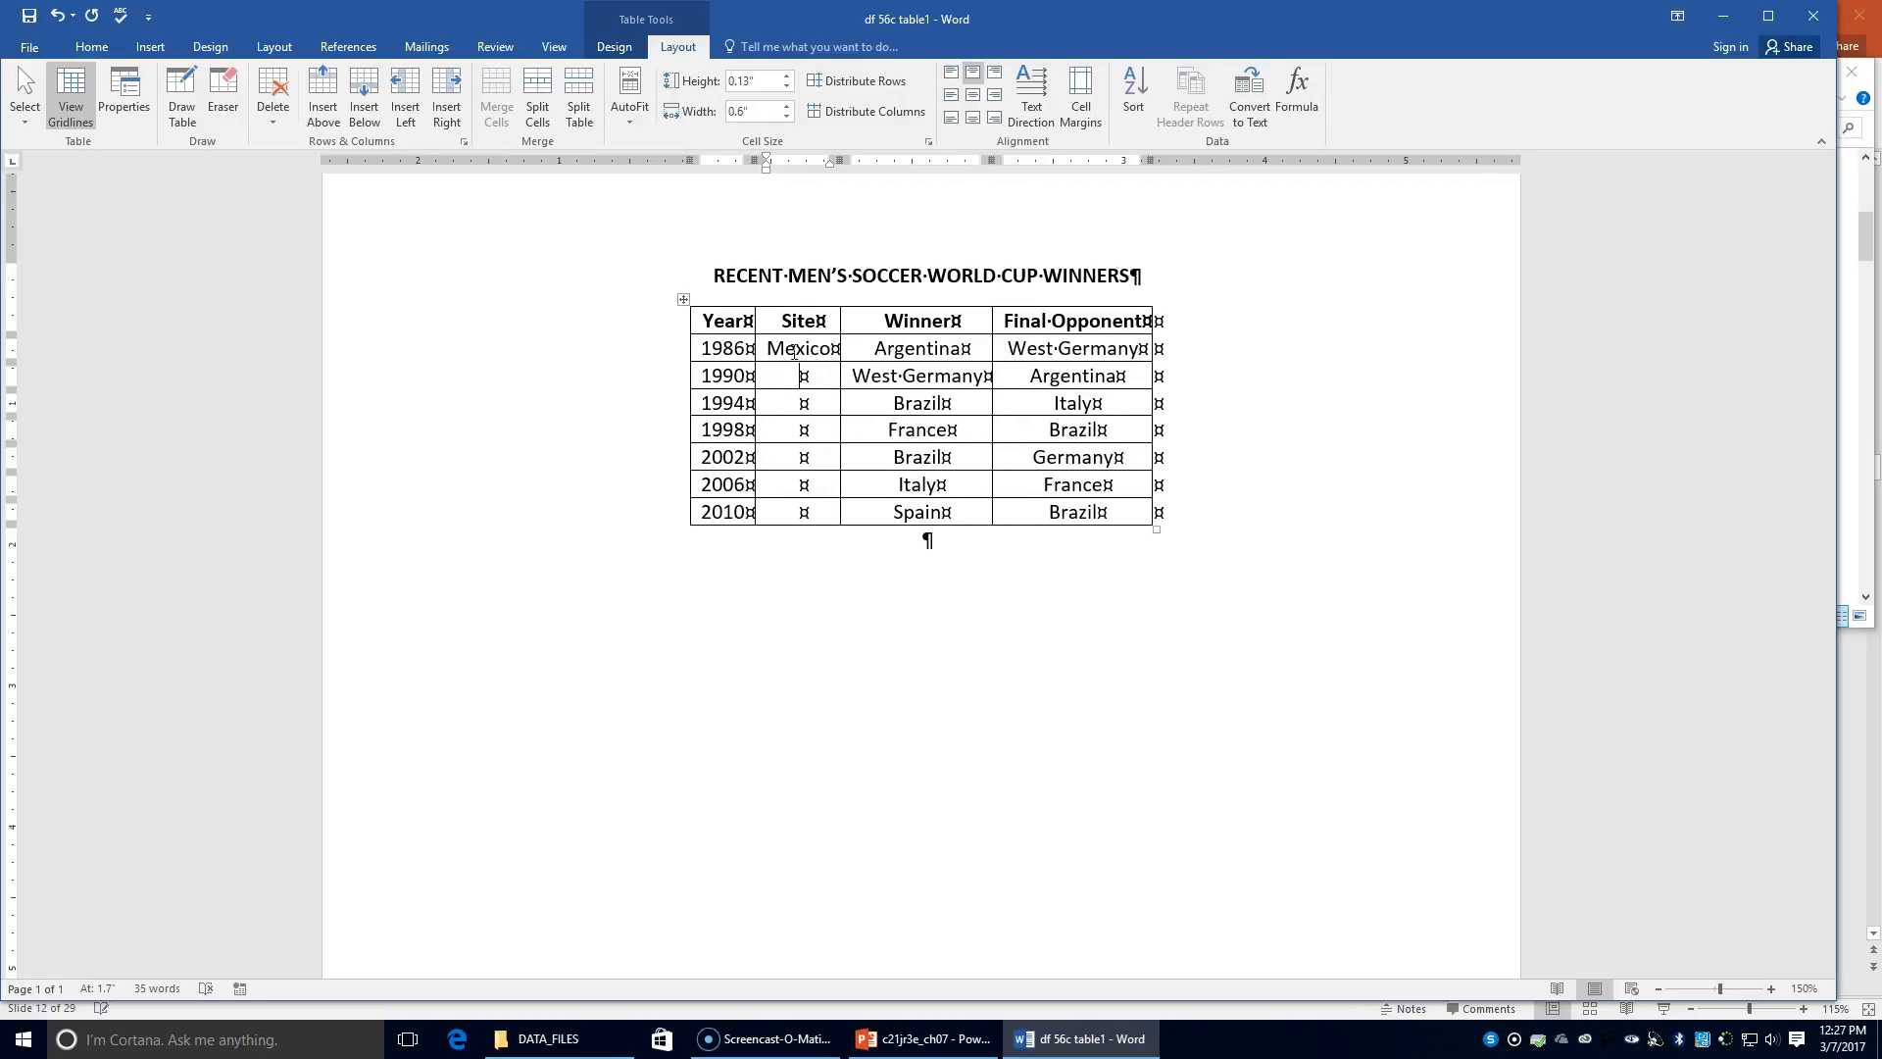
pyautogui.write('It')
pyautogui.write('aly ')
pyautogui.write('U')
pyautogui.write('nited St')
pyautogui.write('ates ')
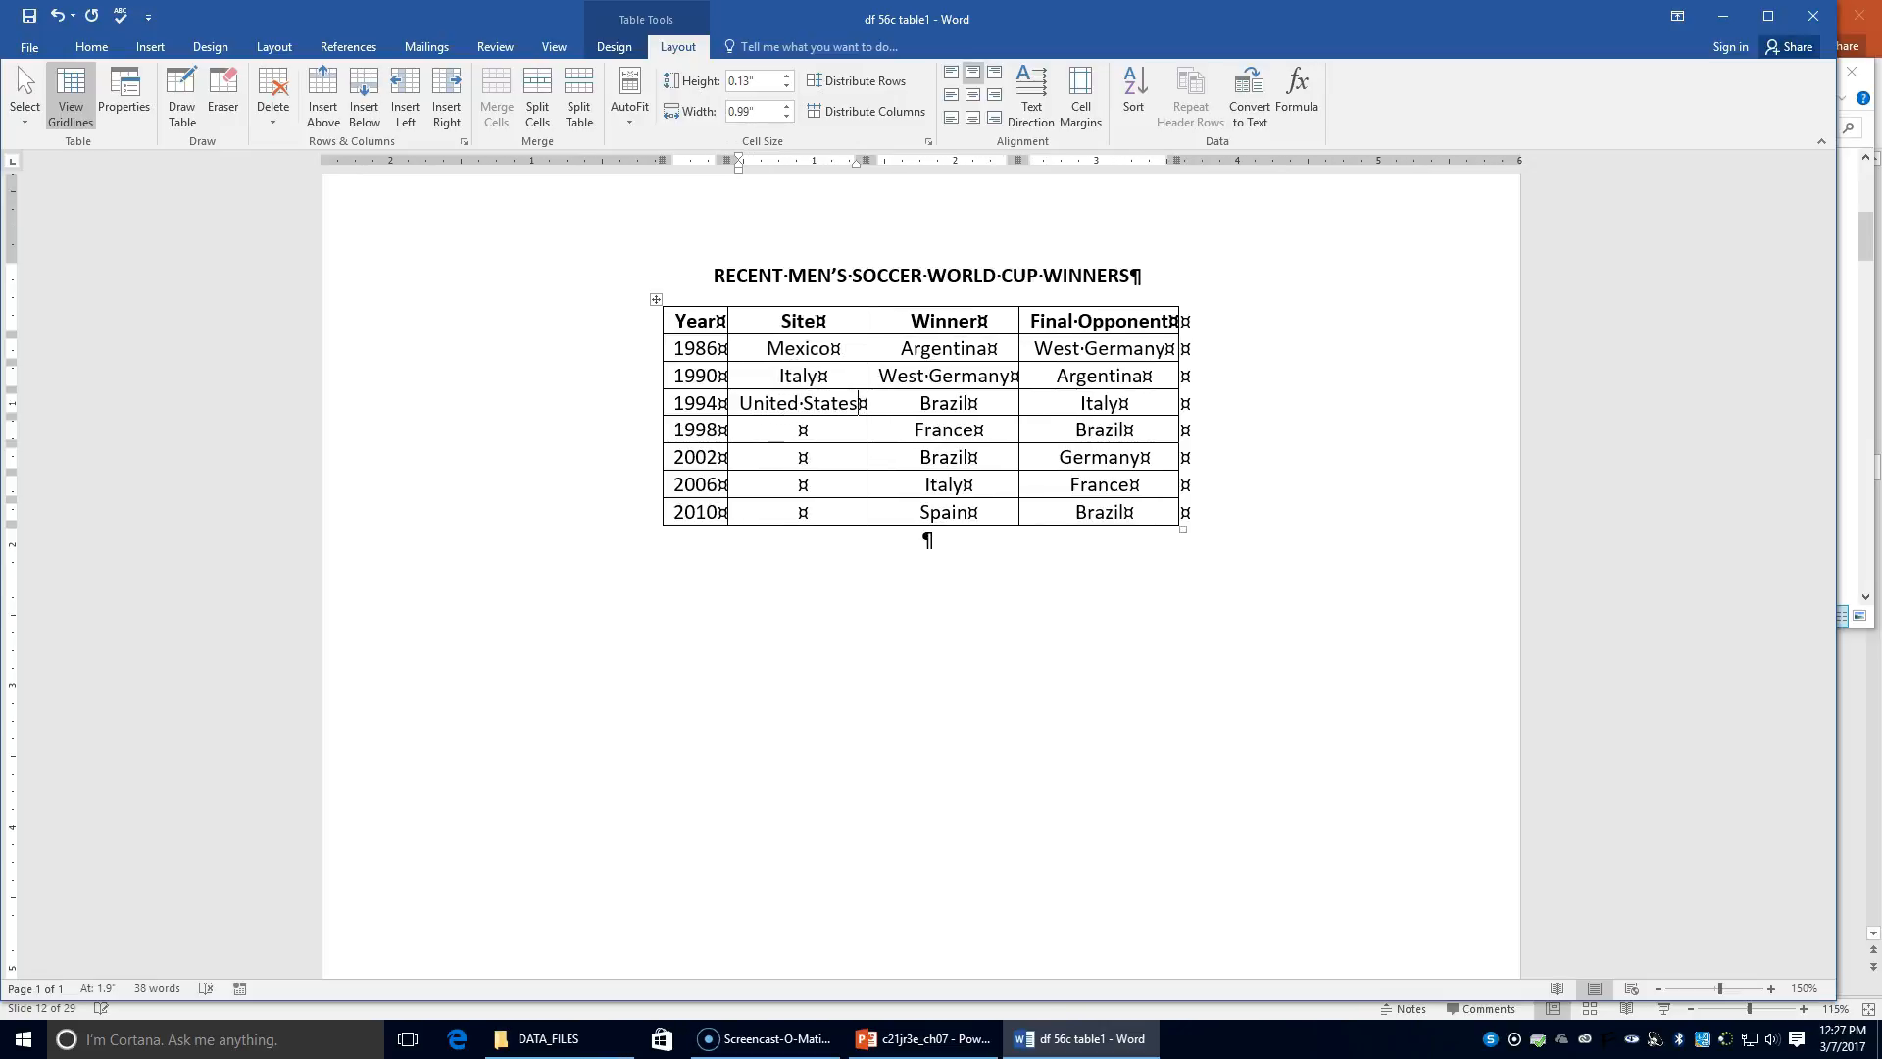
pyautogui.write('France Ja[a')
pyautogui.press('BackSpace')
pyautogui.press('BackSpace')
pyautogui.write('pan/South')
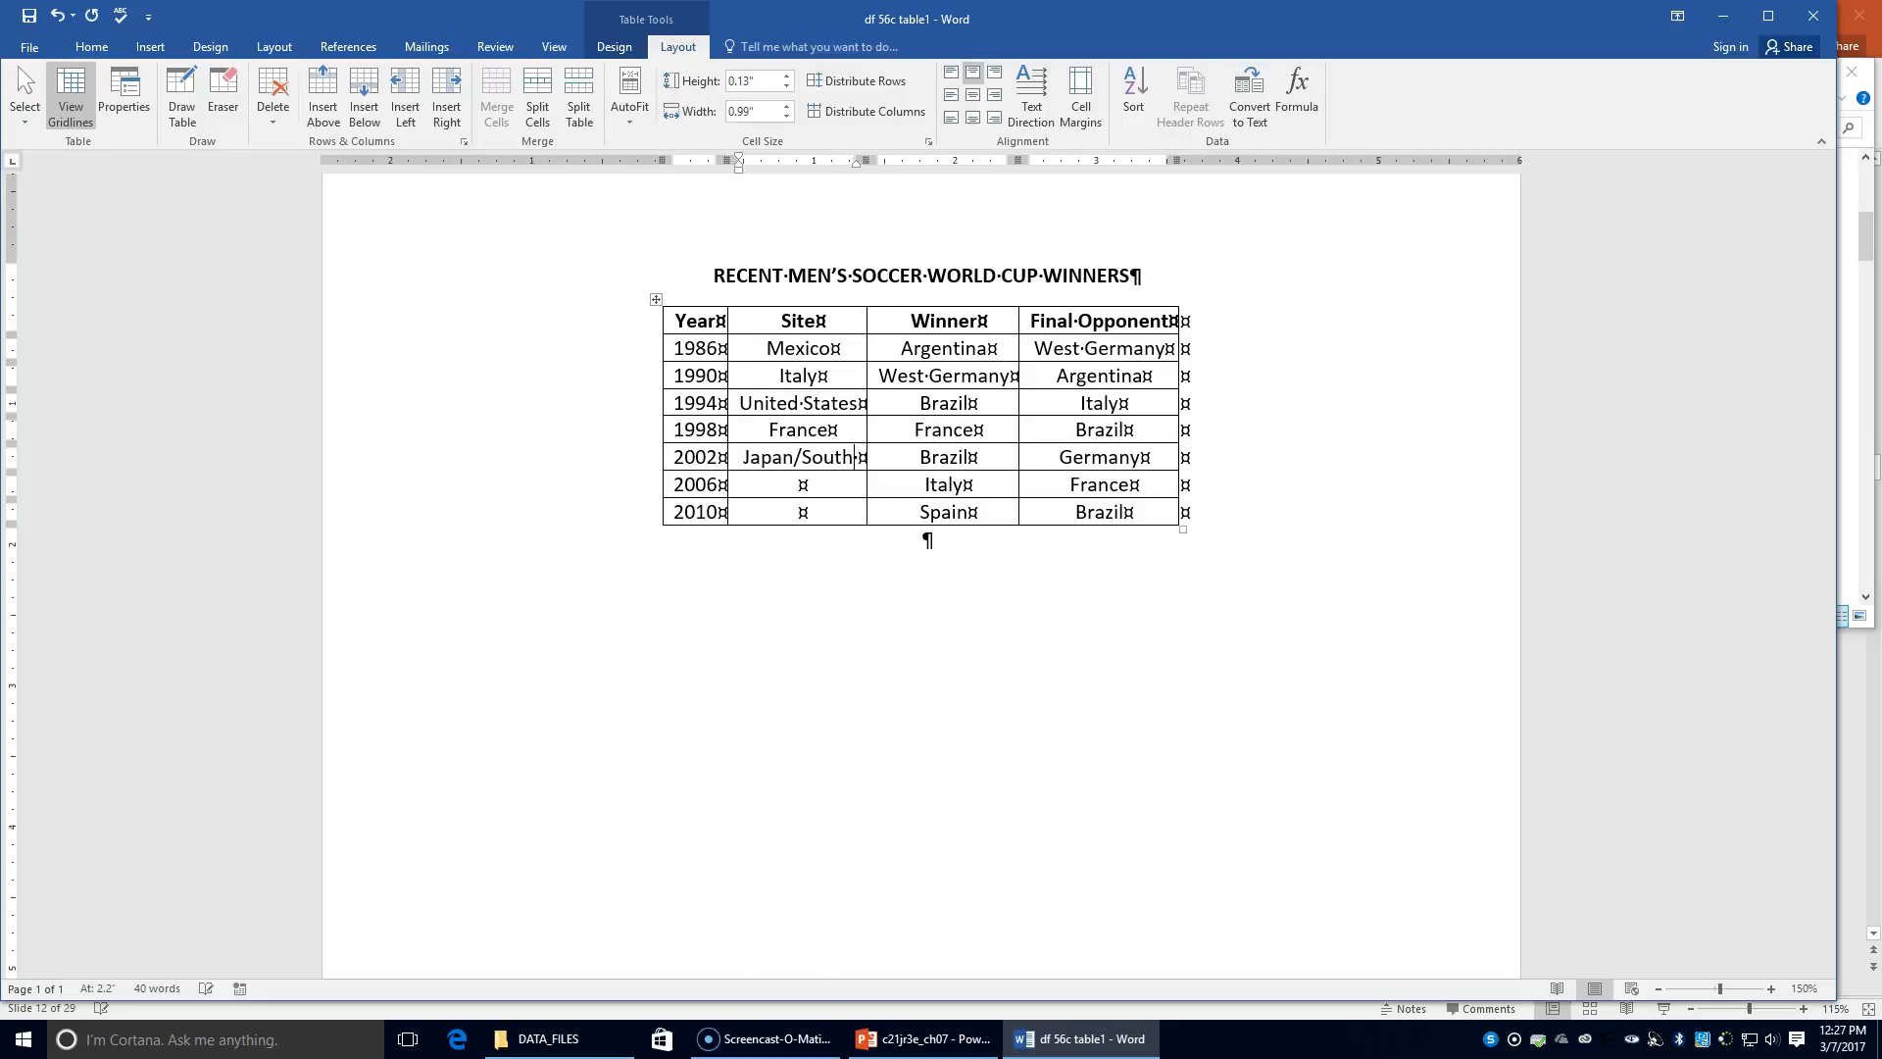
pyautogui.write(' Korea')
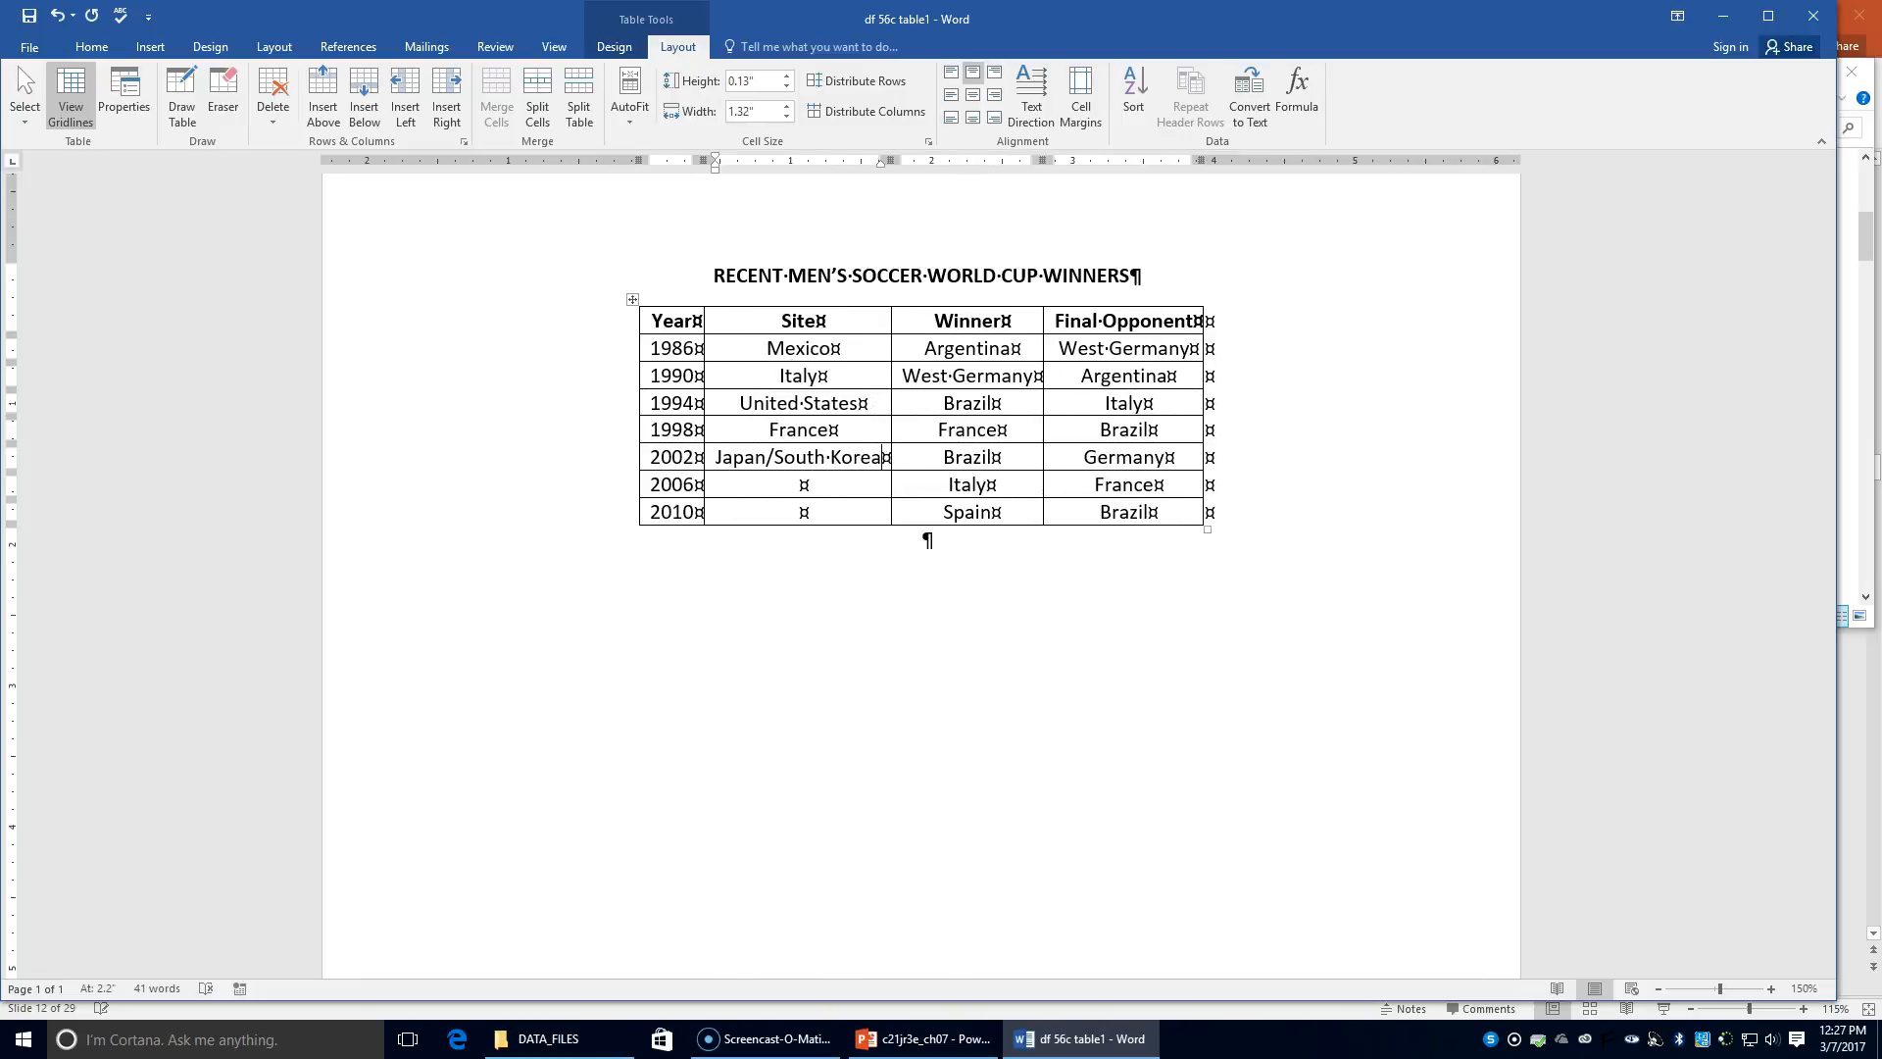
pyautogui.write('Germanyi')
pyautogui.press('BackSpace')
pyautogui.press('BackSpace')
pyautogui.press('BackSpace')
pyautogui.write('nySpai')
pyautogui.press('BackSpace')
pyautogui.press('BackSpace')
pyautogui.press('BackSpace')
pyautogui.write('outh Africe')
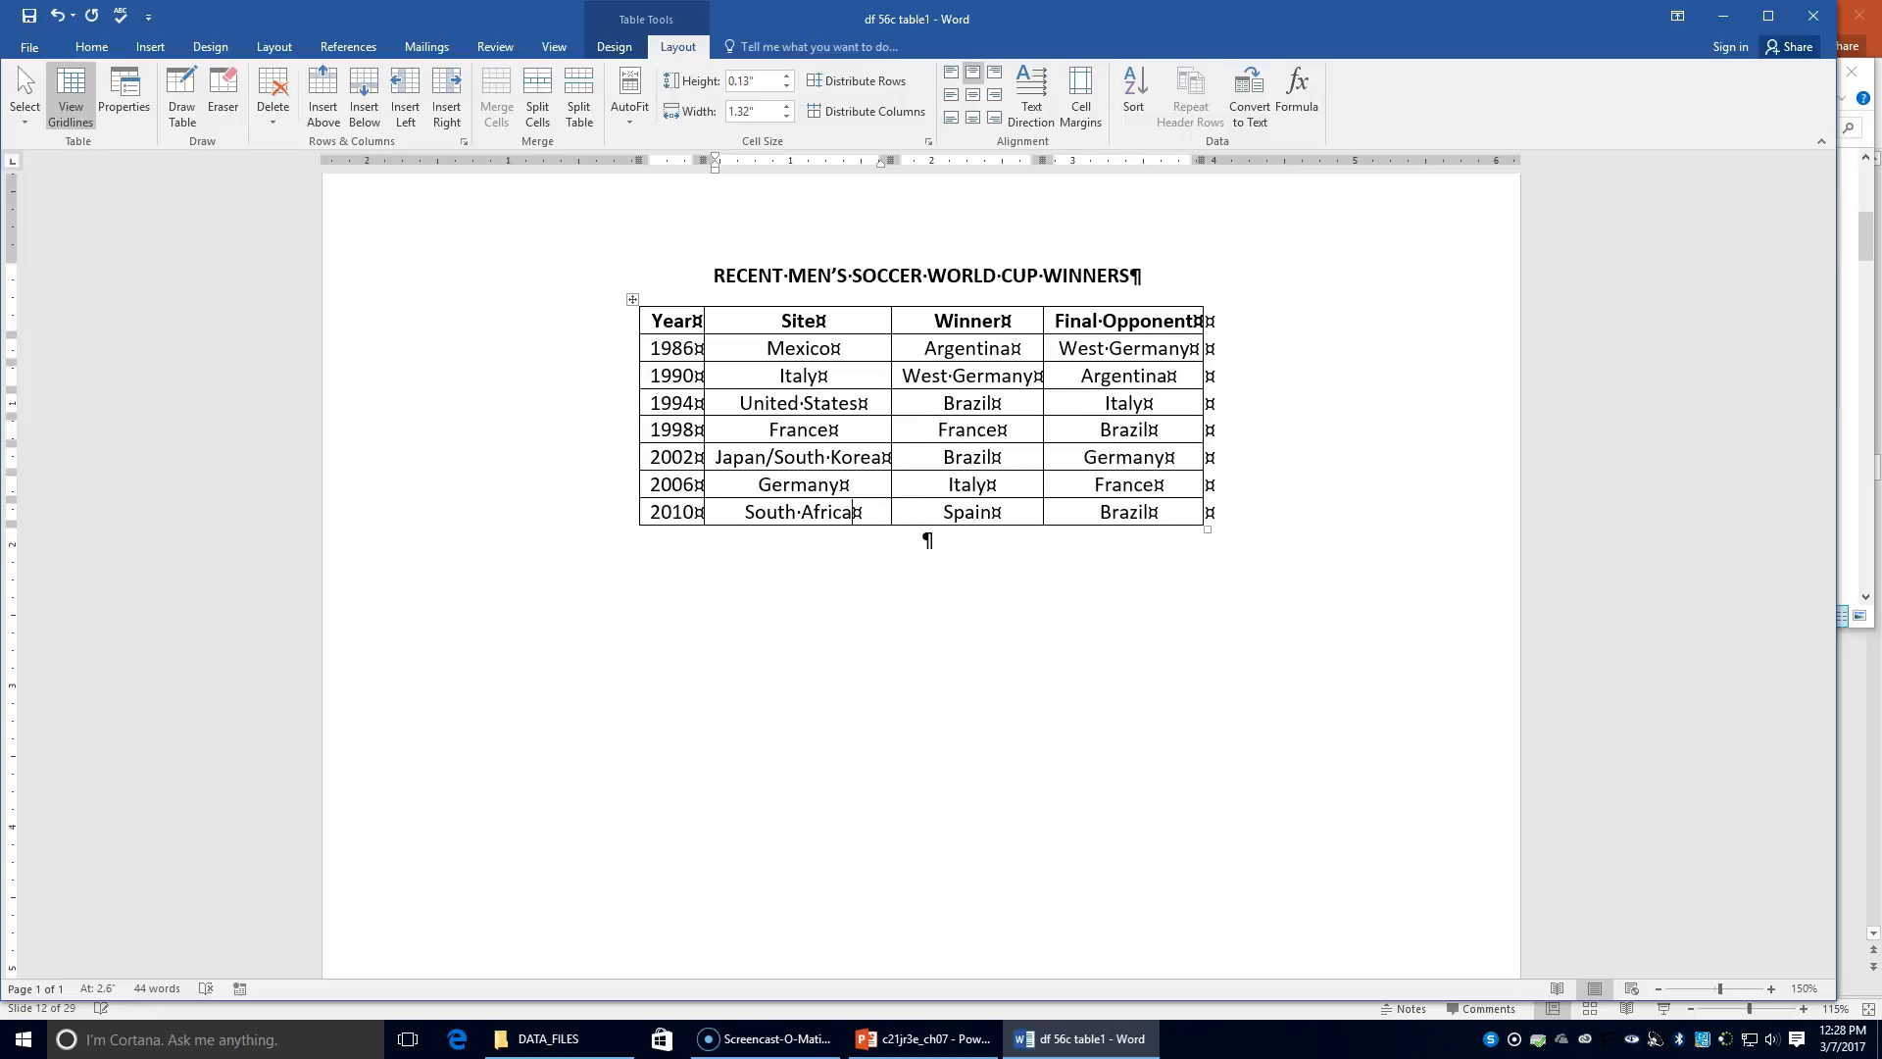
pyautogui.click(1159, 372)
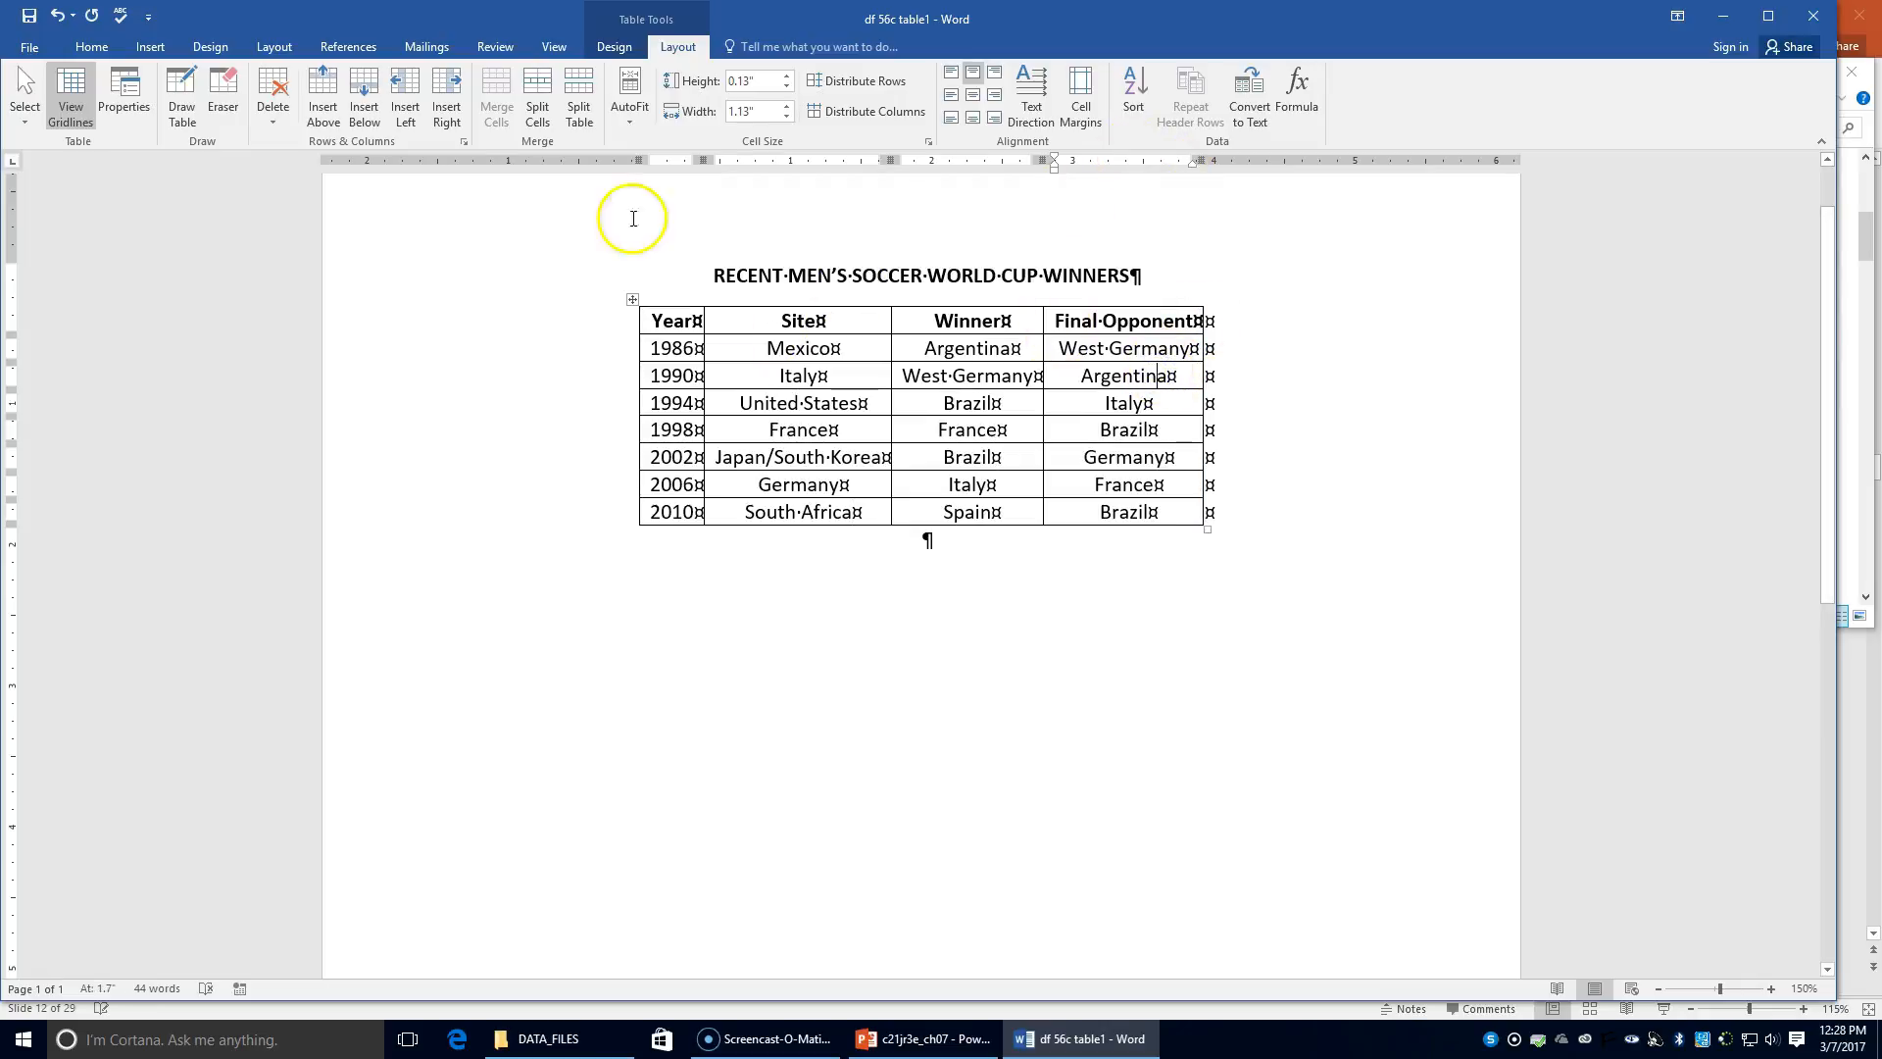
pyautogui.click(281, 128)
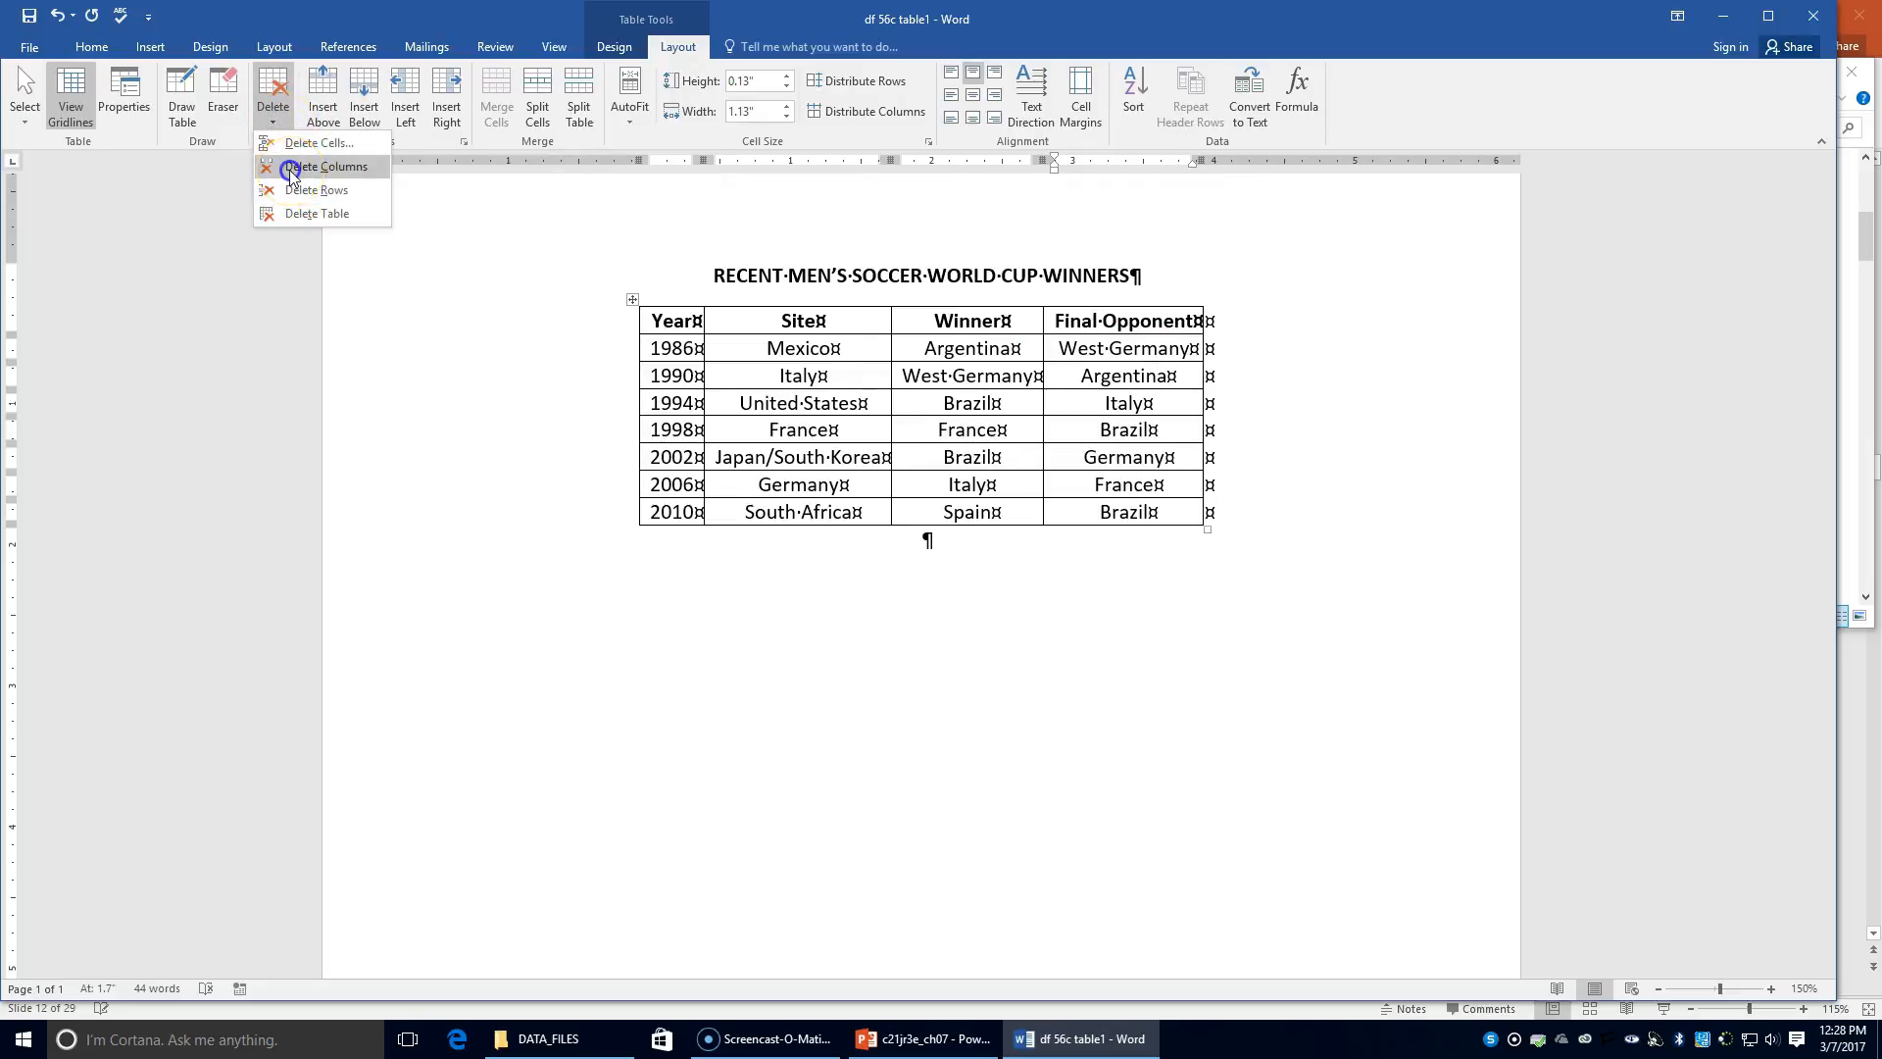
# Step: Choose Delete Columns to remove the Final Opponent column
pyautogui.click(290, 169)
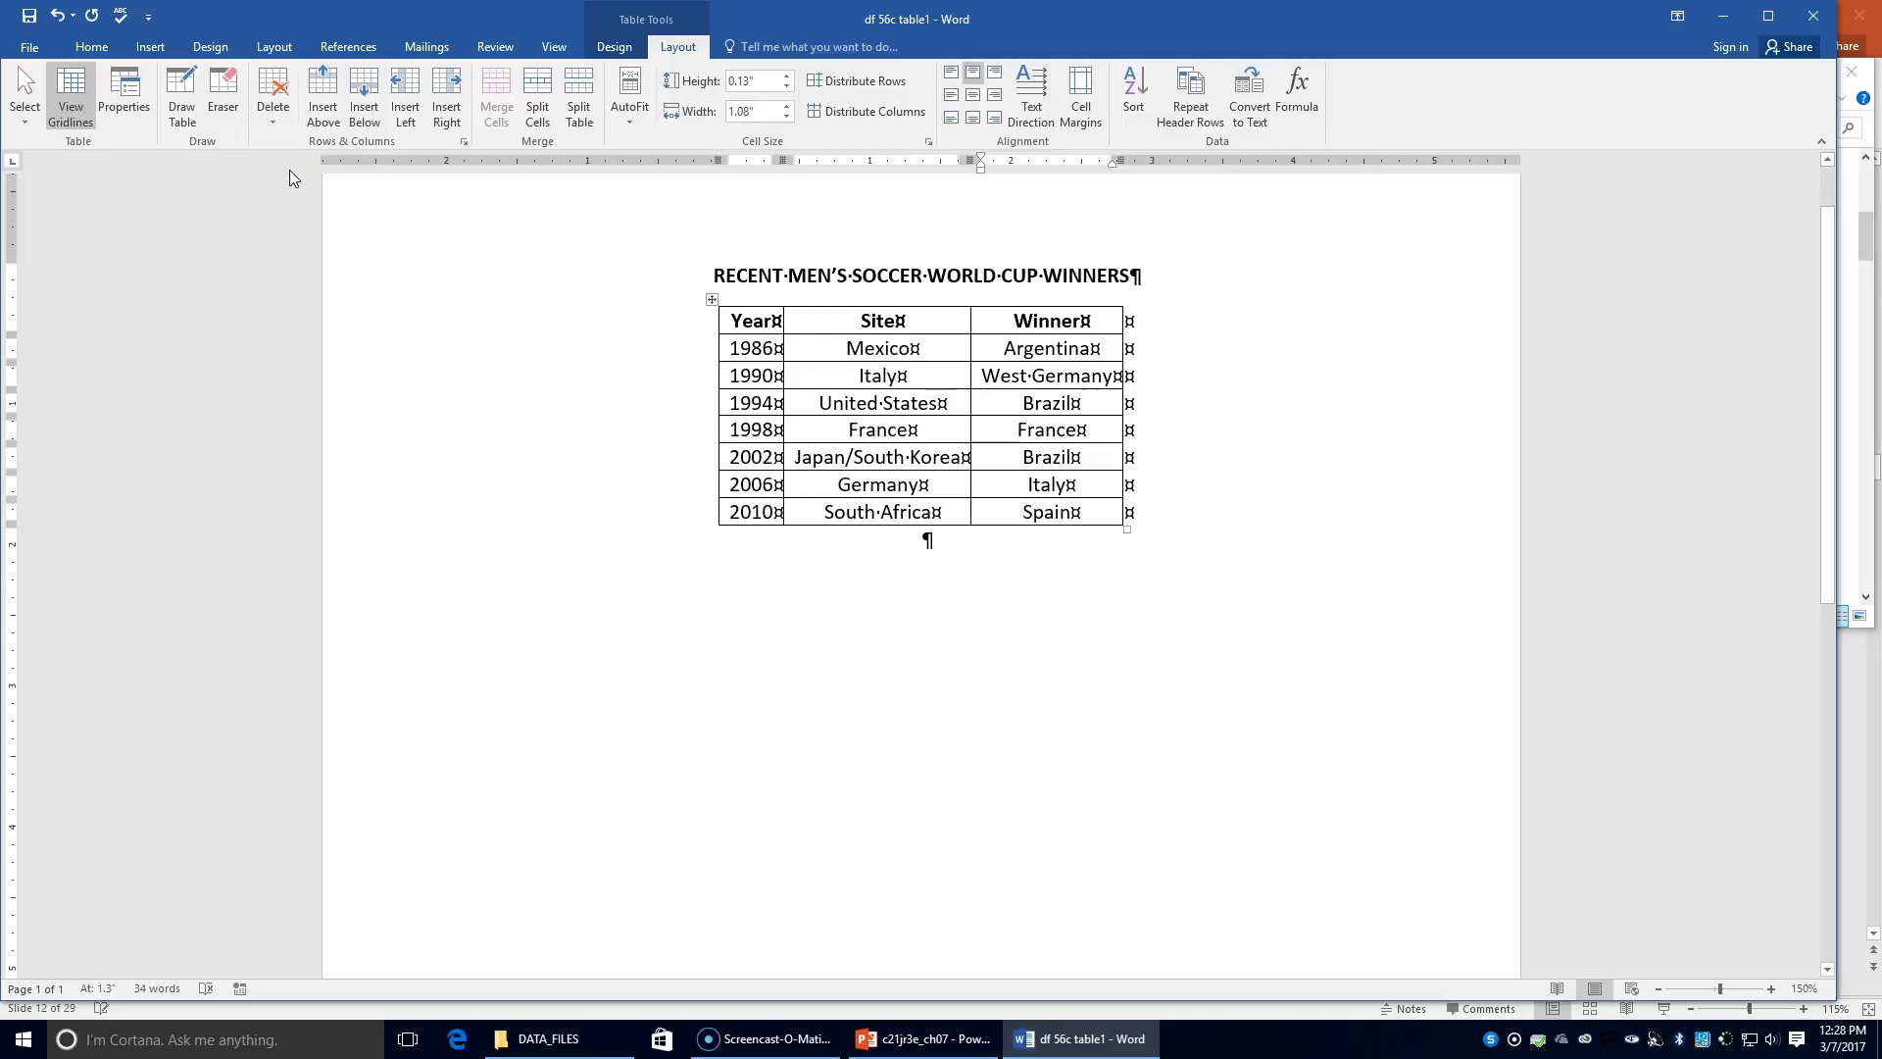
# Step: Save the World Cup document under the new name '56c table1' in Chapter 7
pyautogui.click(41, 49)
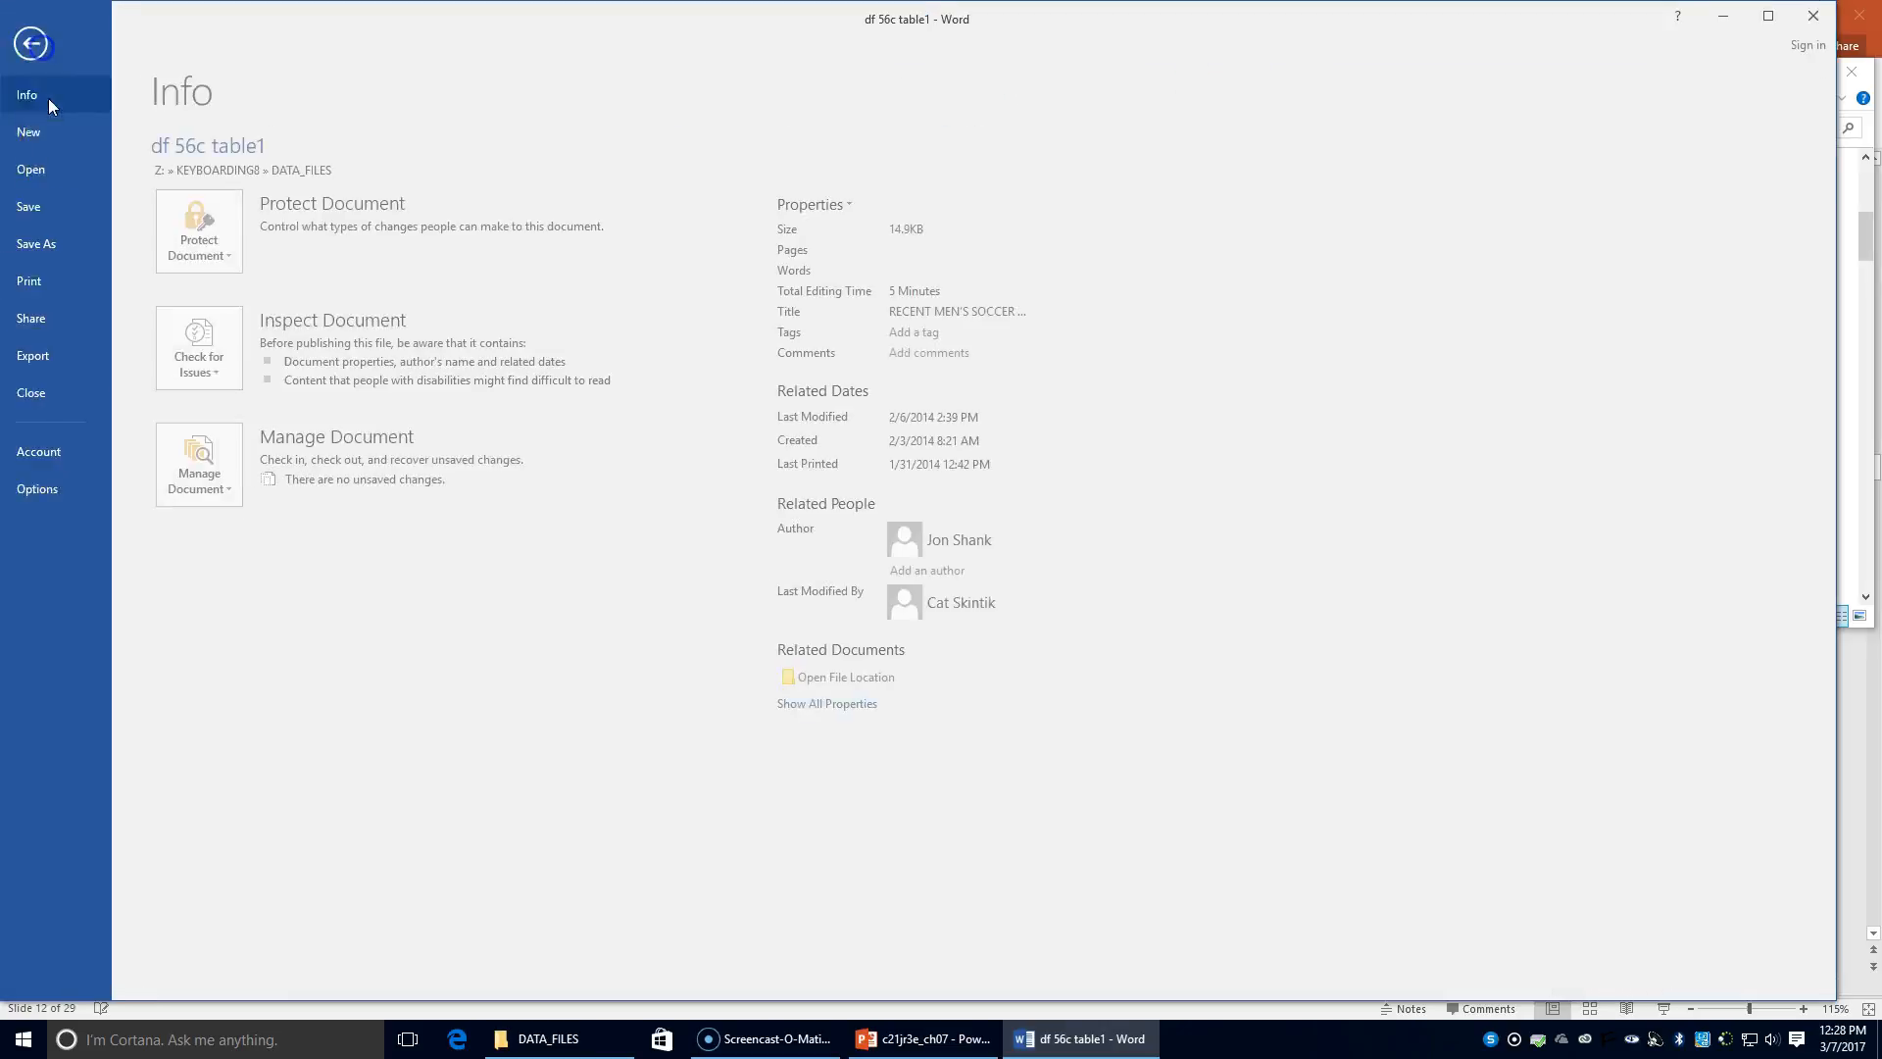
pyautogui.click(63, 243)
pyautogui.click(588, 324)
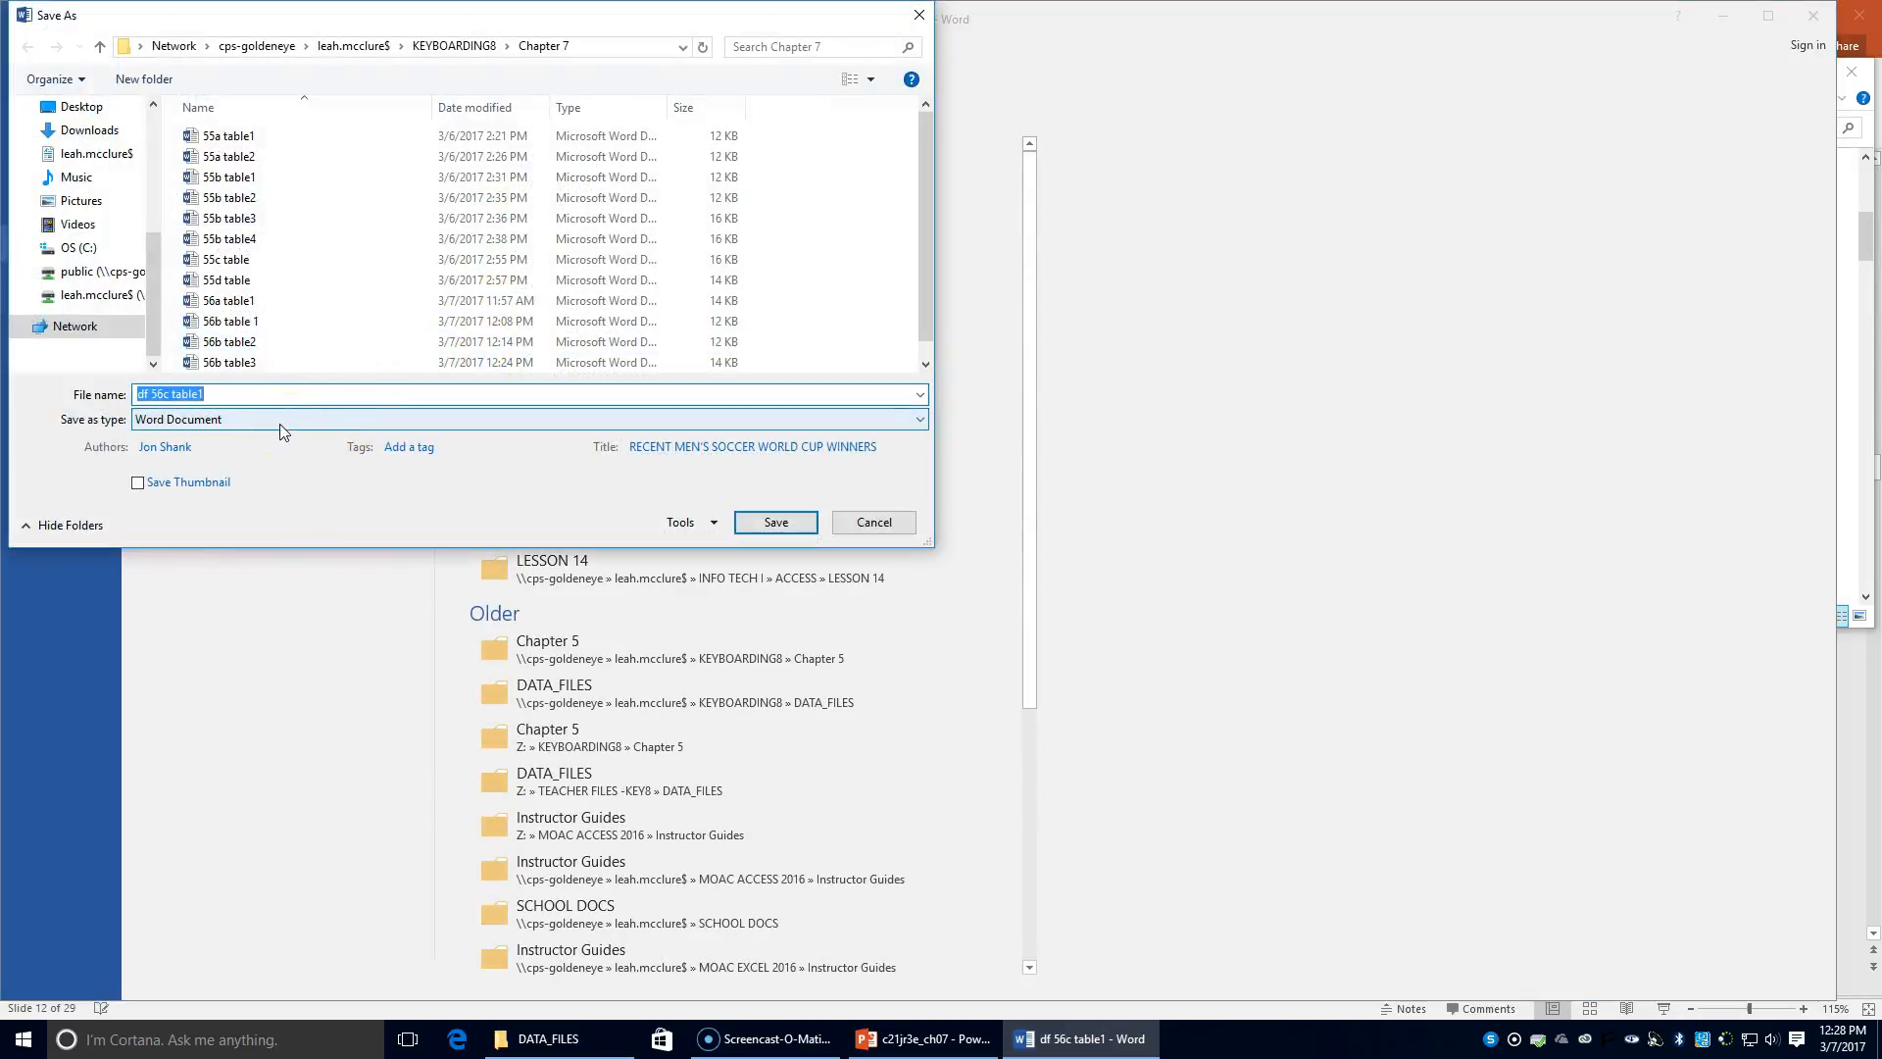
pyautogui.write('56')
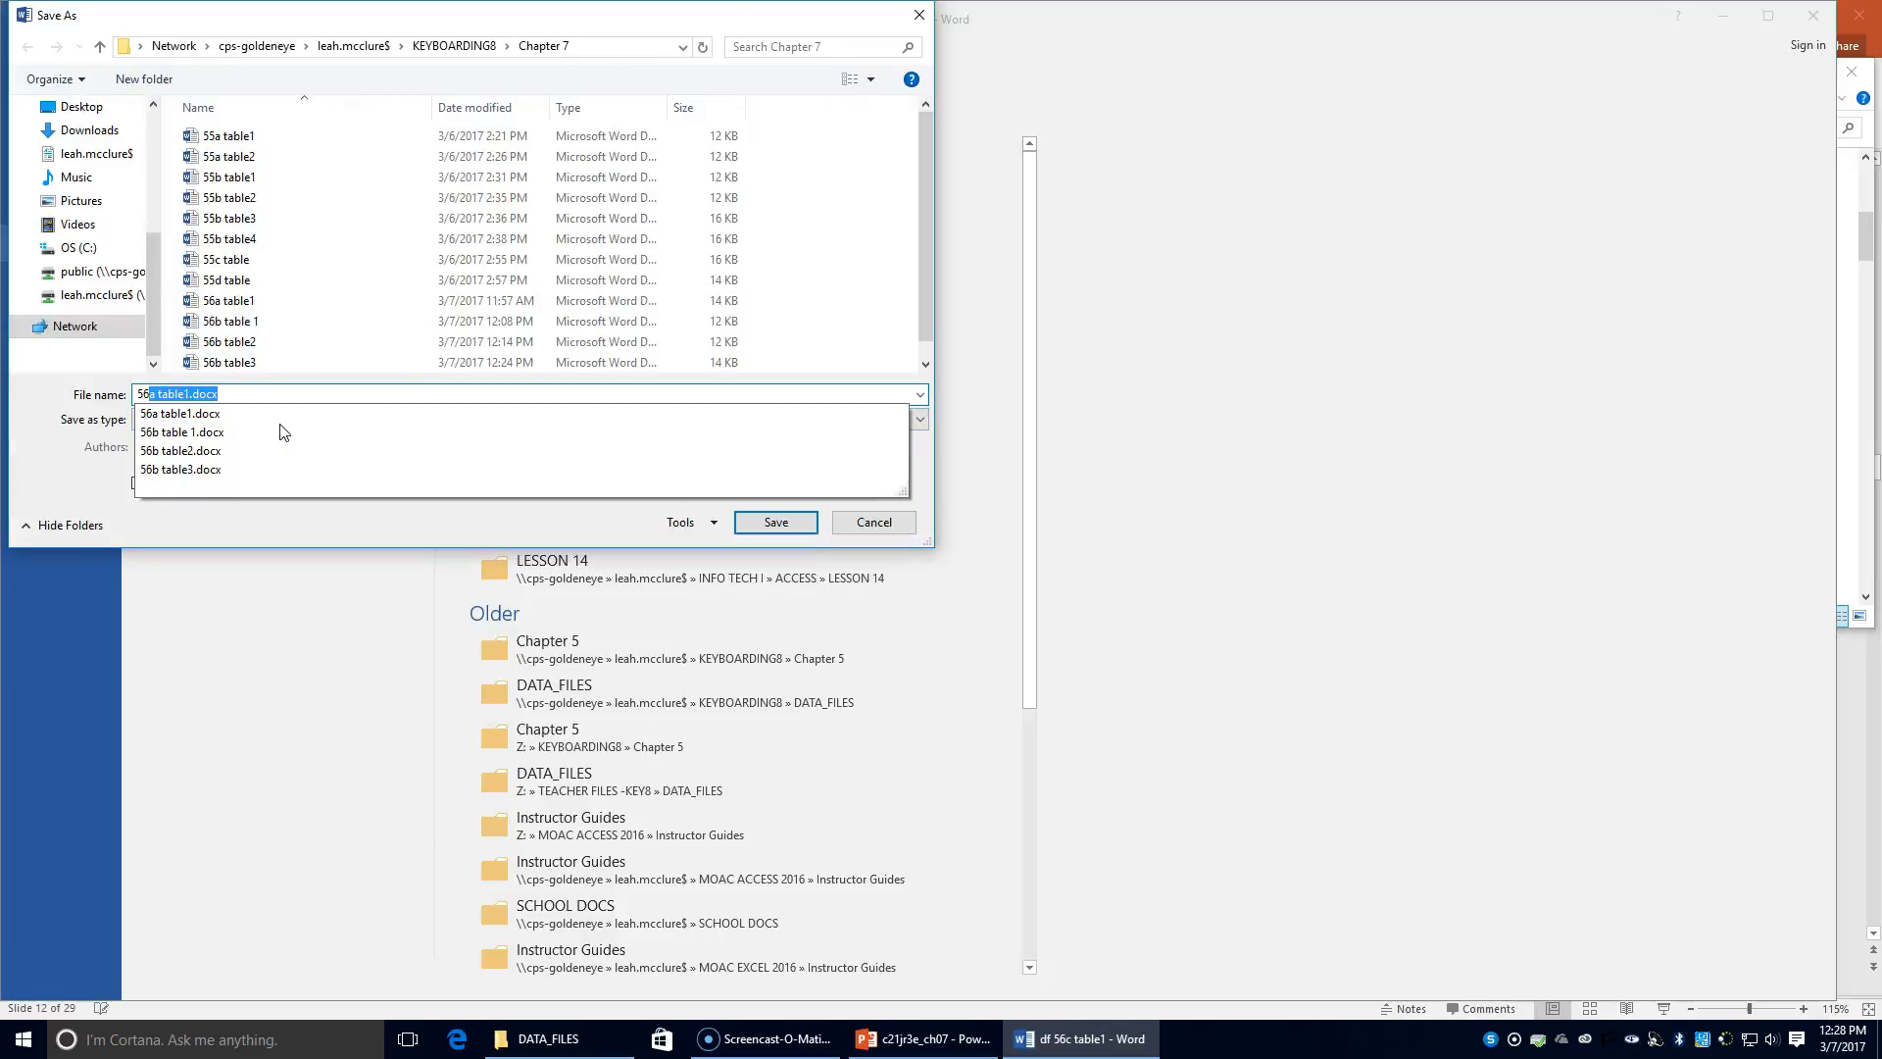
pyautogui.write('c ')
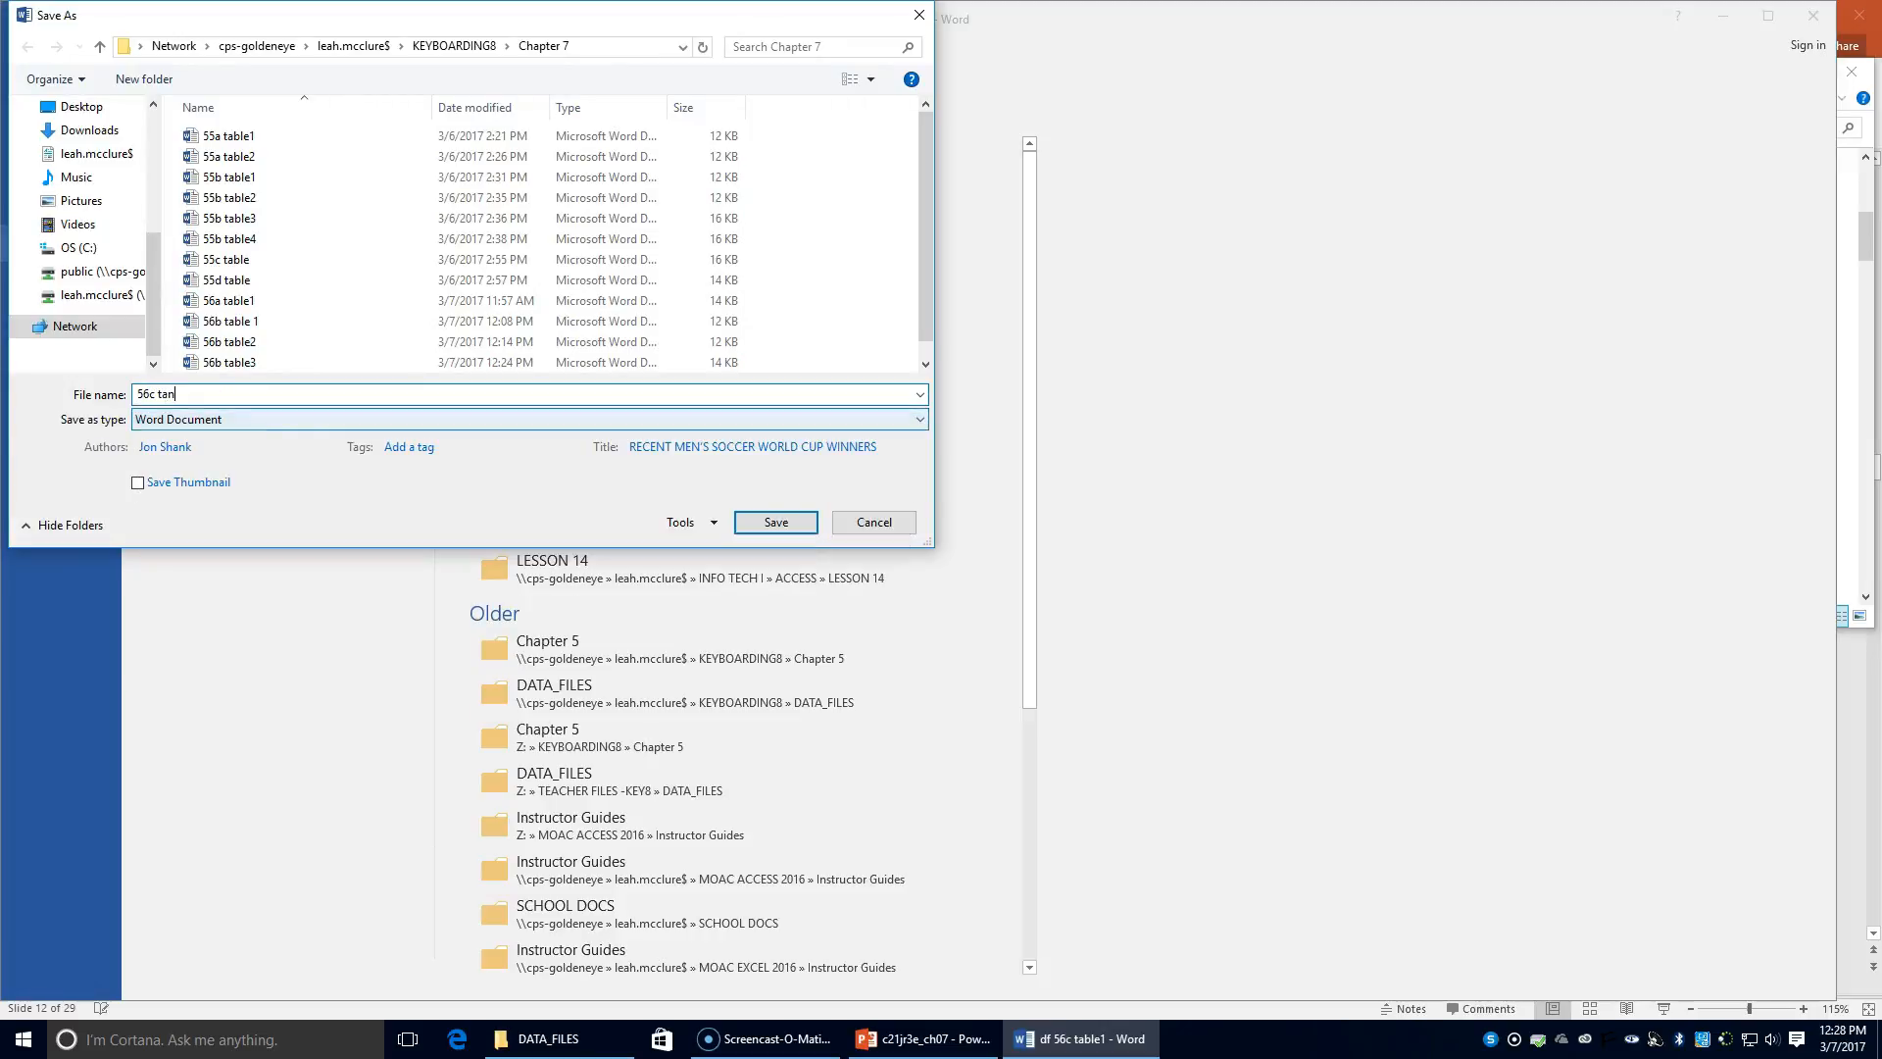
pyautogui.write('table1')
pyautogui.click(774, 520)
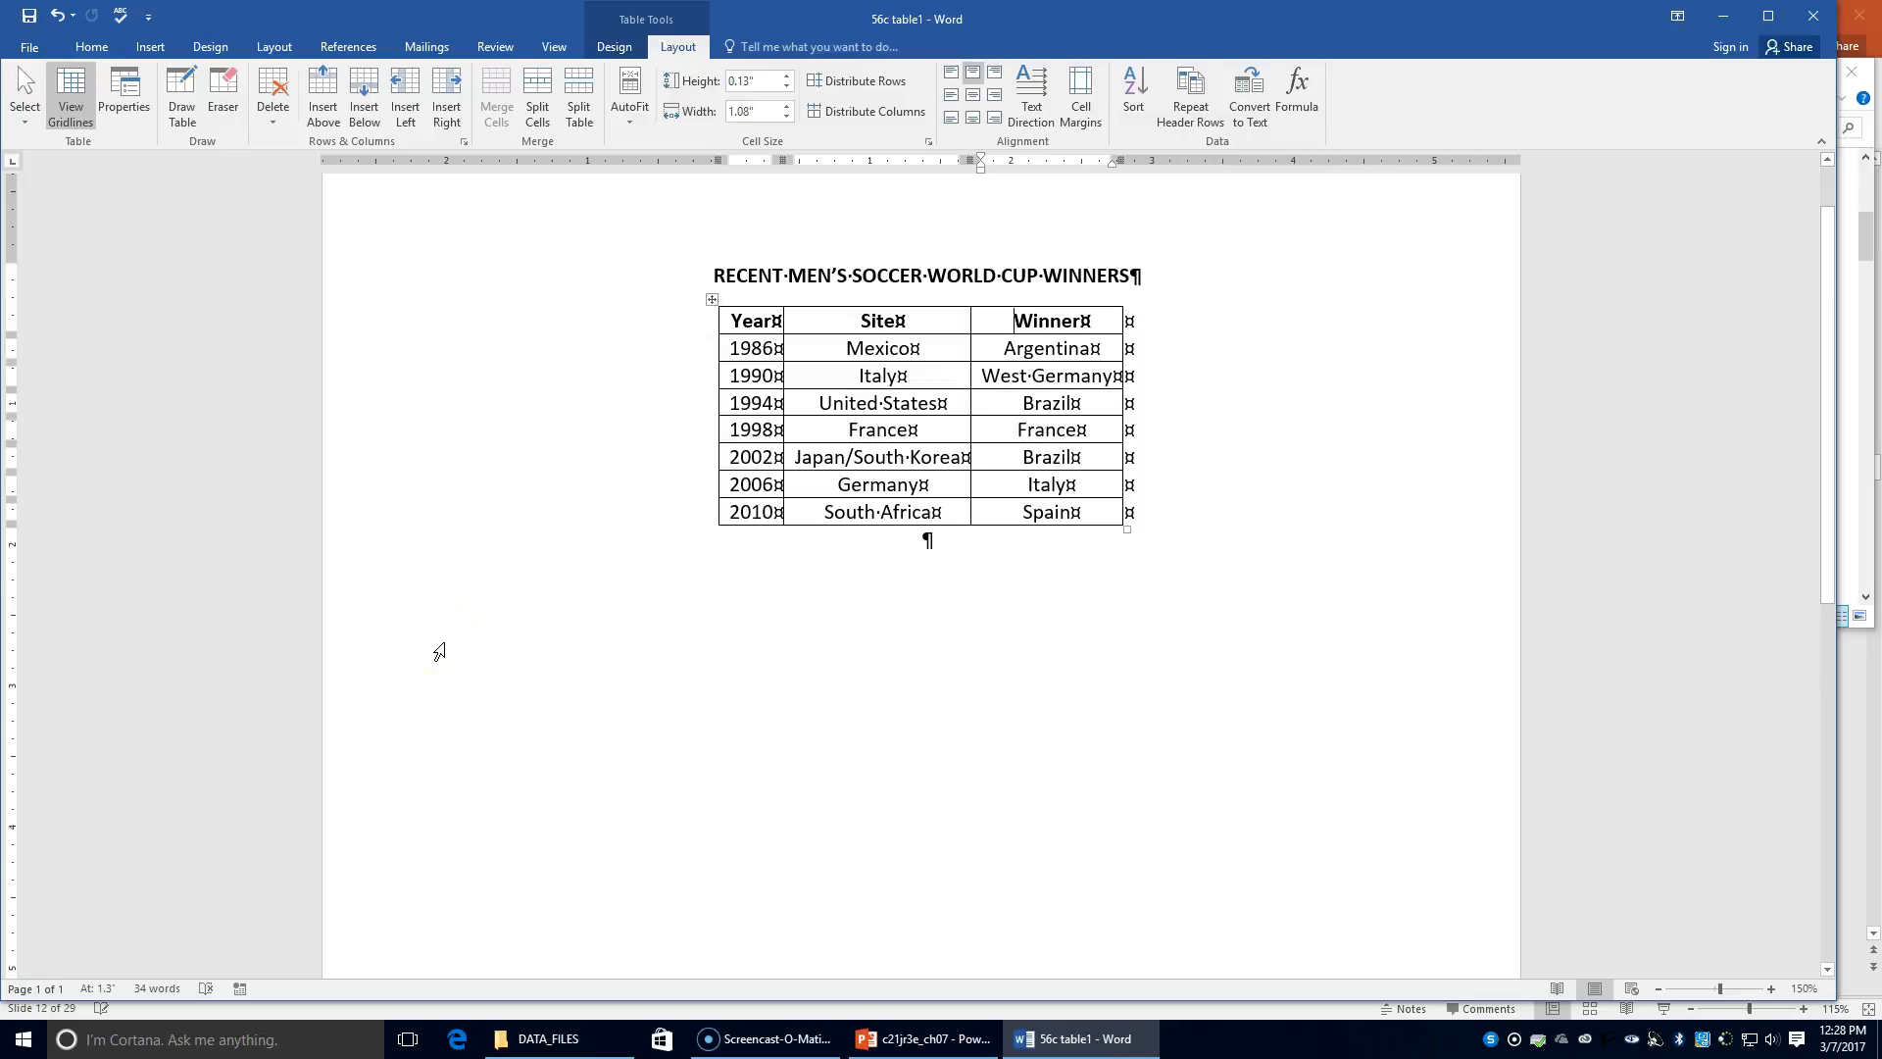
# Step: Close Word and the old folder window, then open df 56c table2 from DATA_FILES
pyautogui.click(1813, 17)
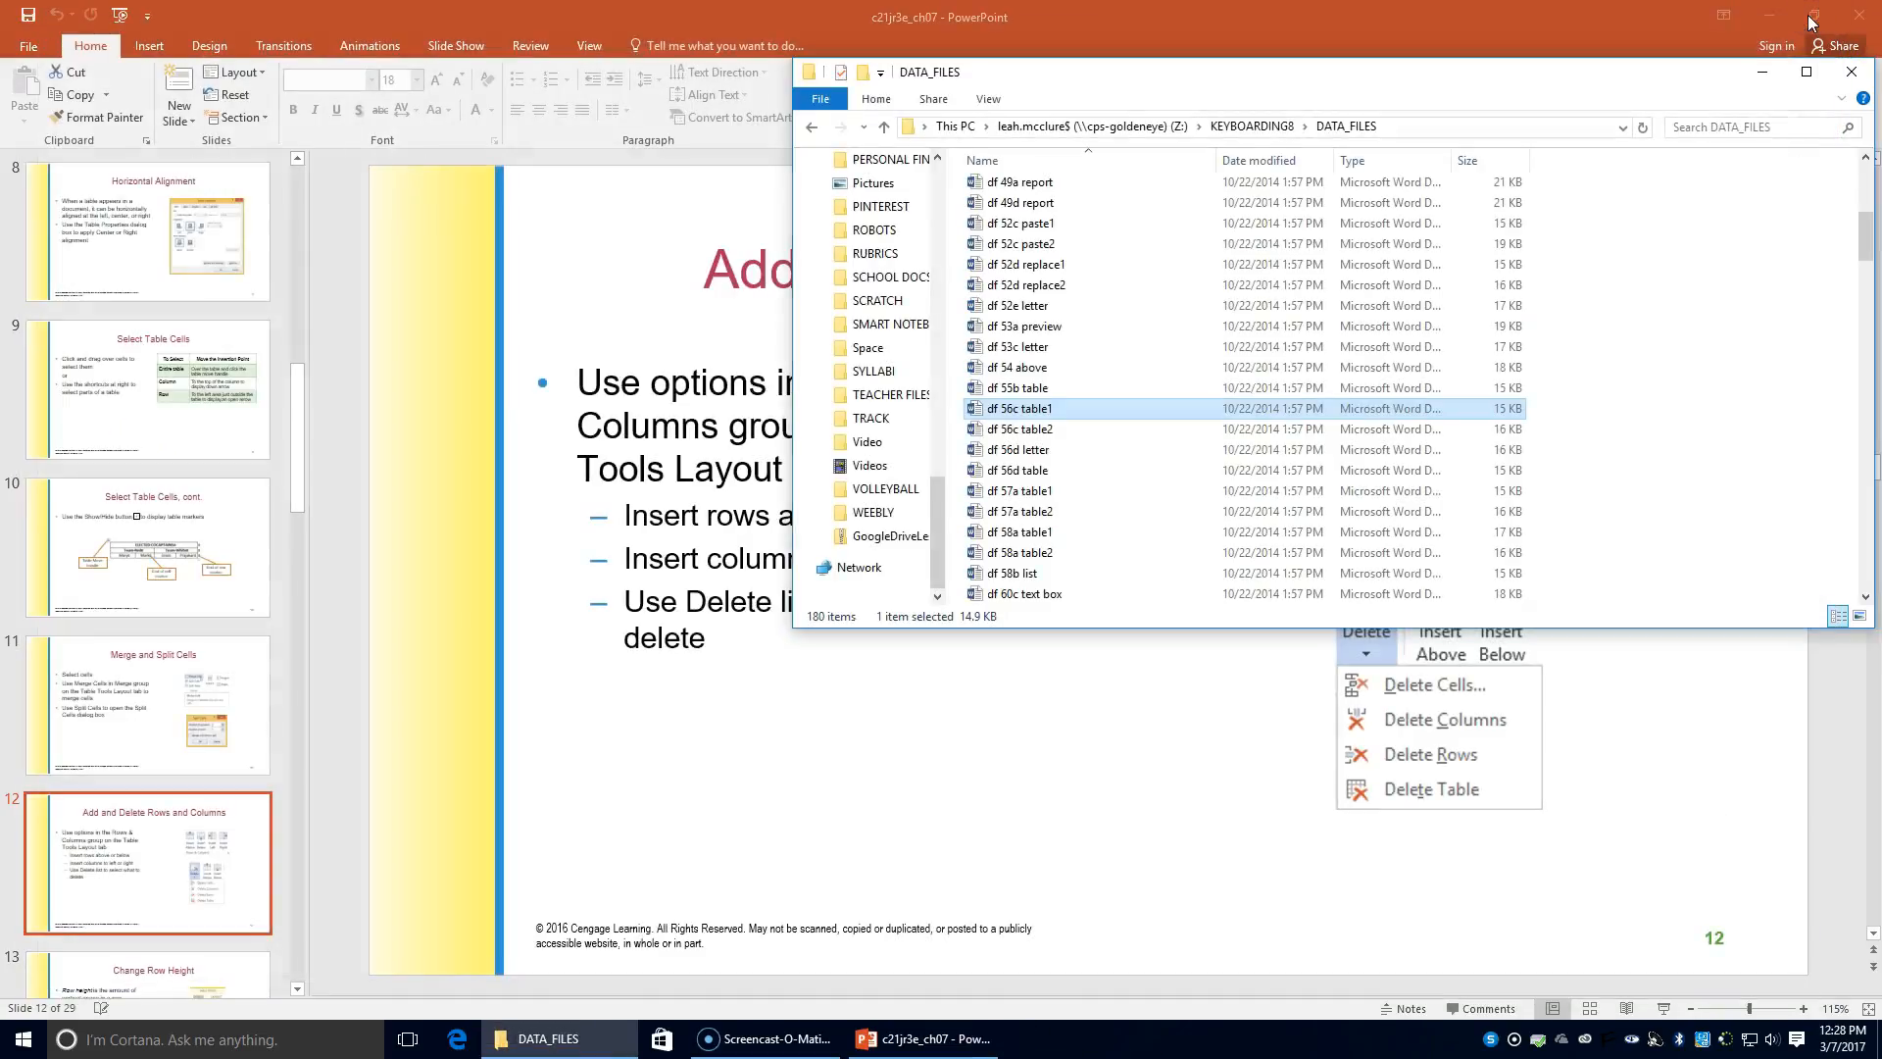
pyautogui.click(1852, 72)
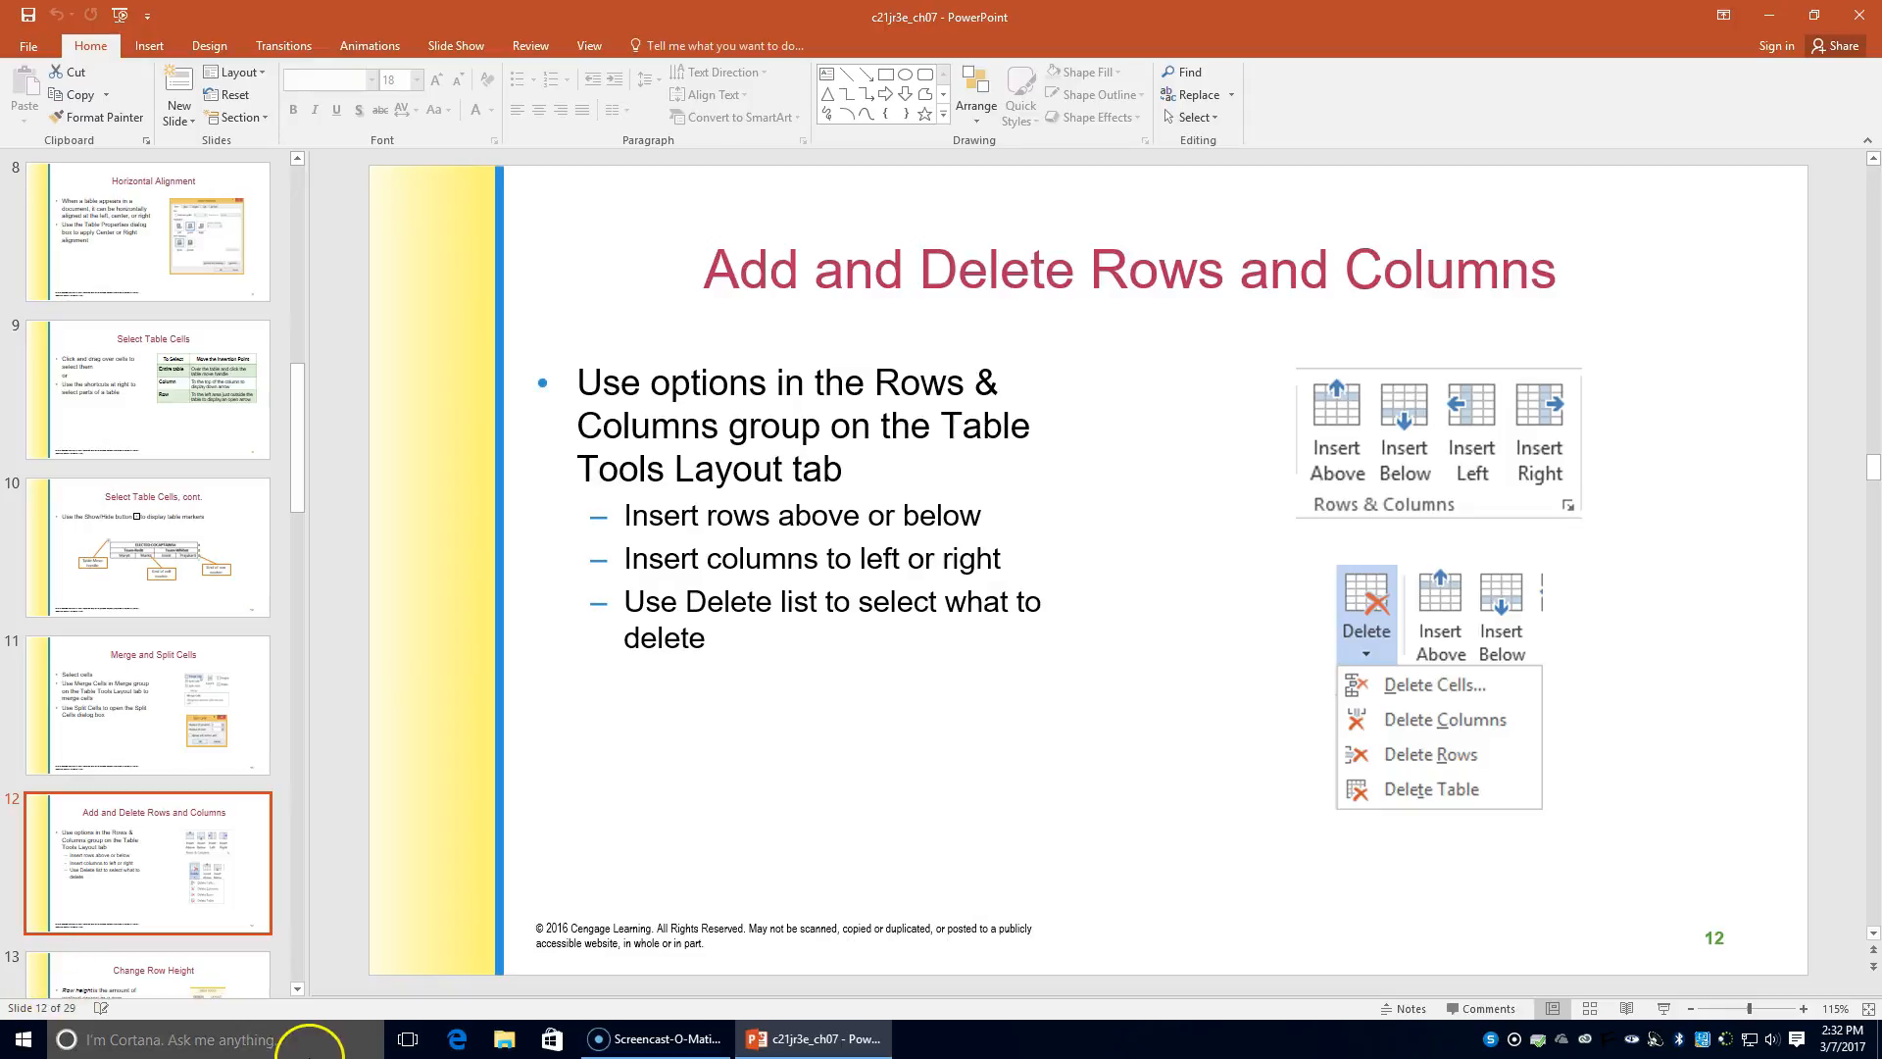
pyautogui.click(518, 1035)
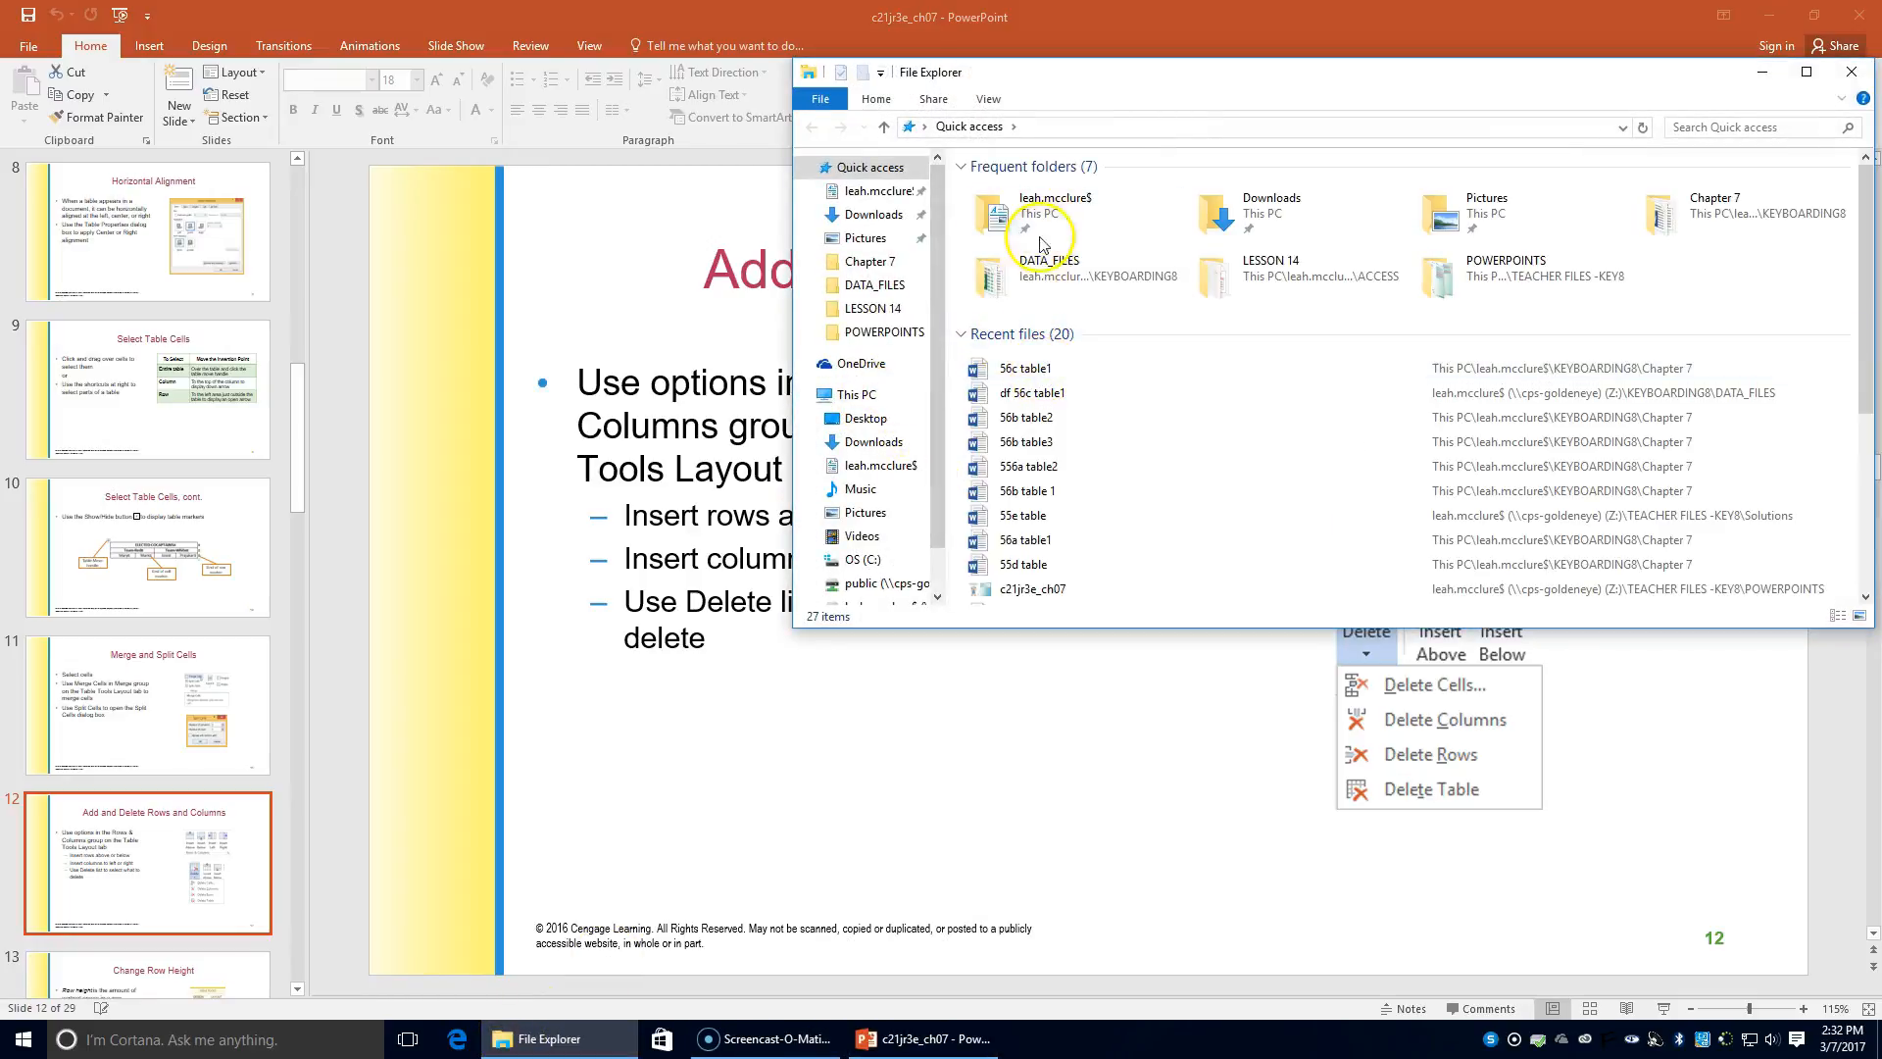
pyautogui.doubleClick(1043, 267)
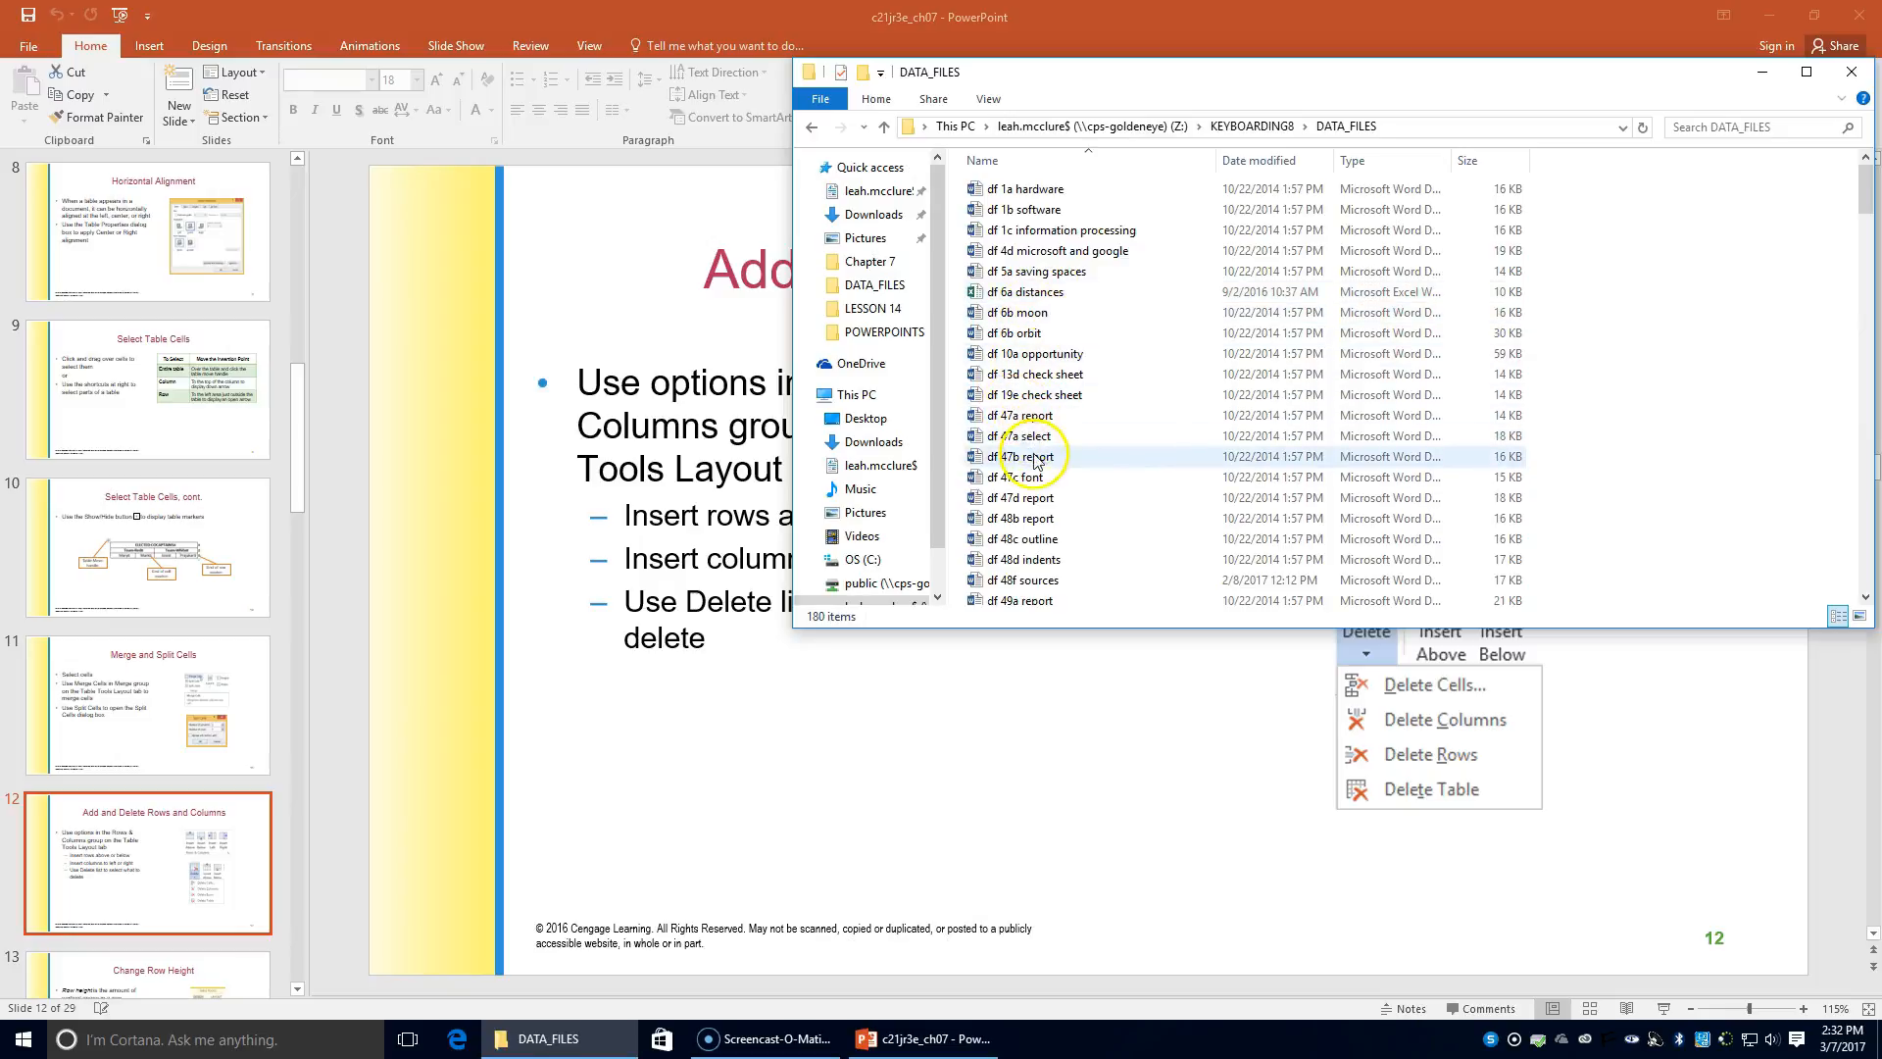
pyautogui.scroll(-9, 1041, 451)
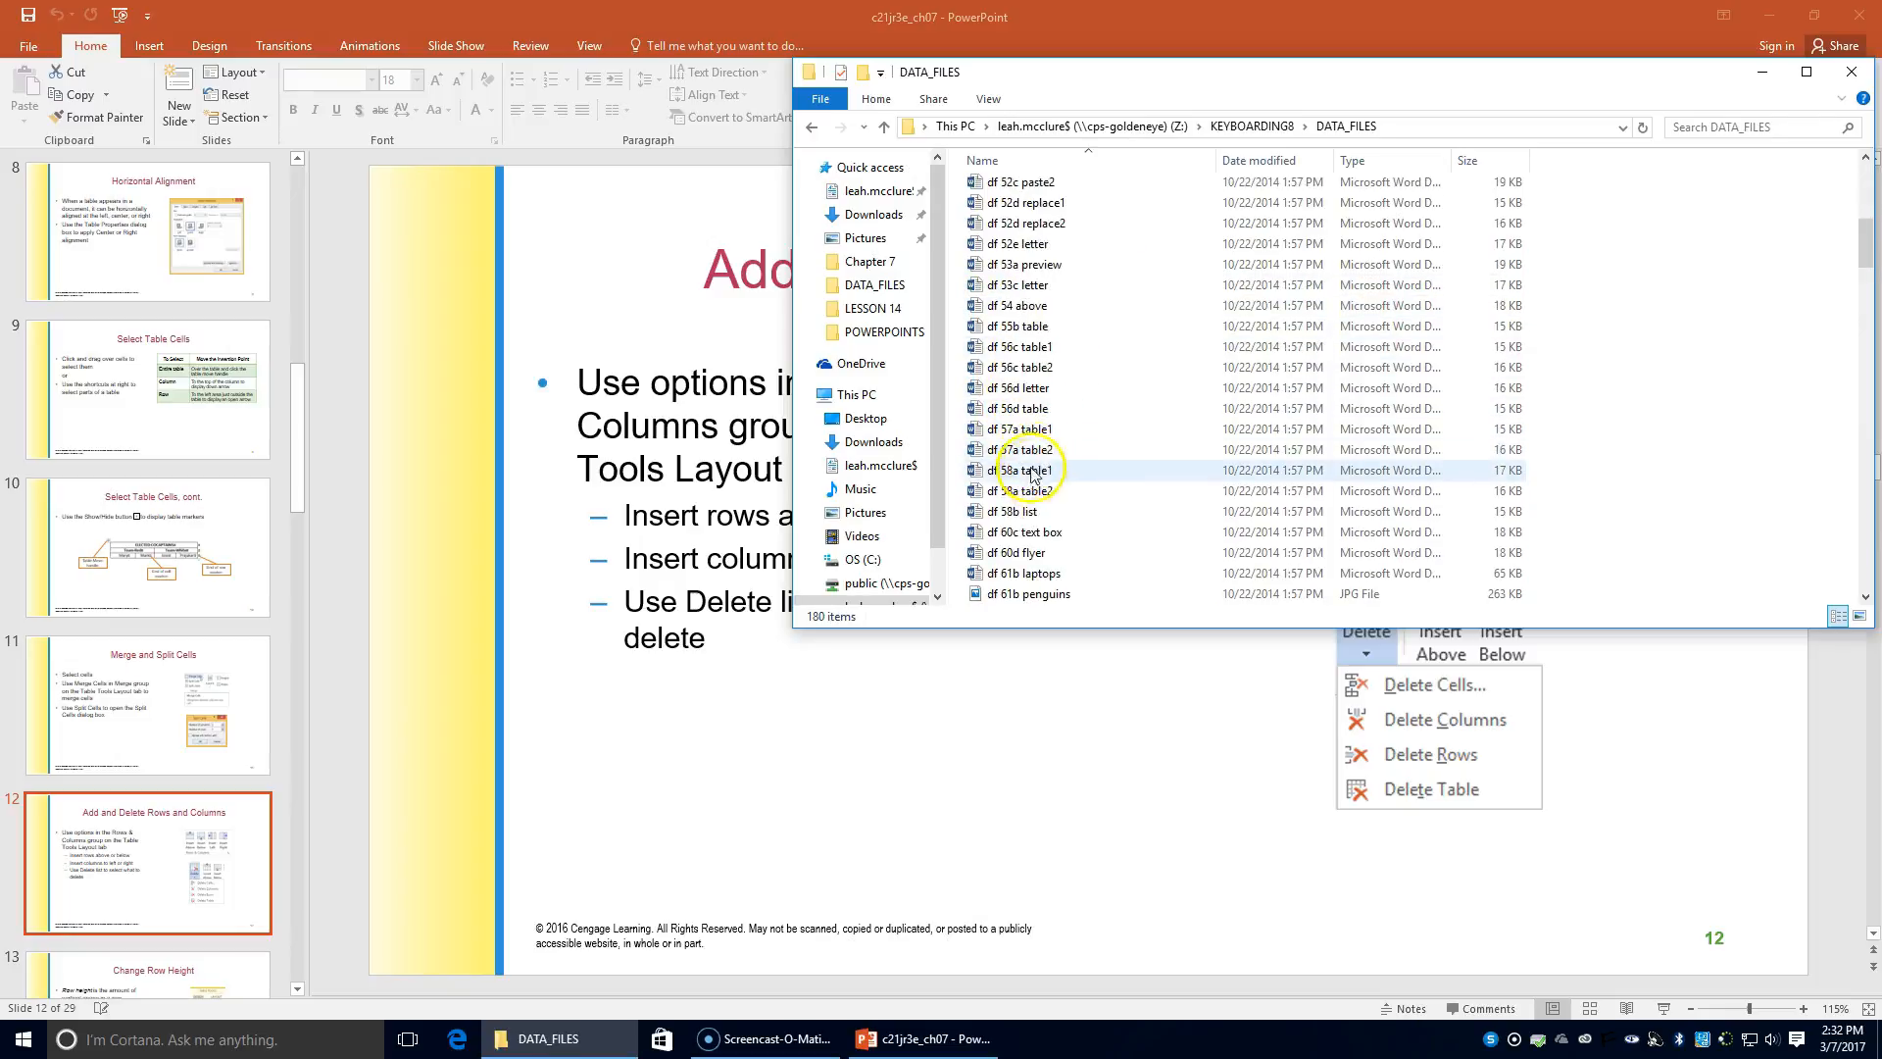
pyautogui.click(1047, 391)
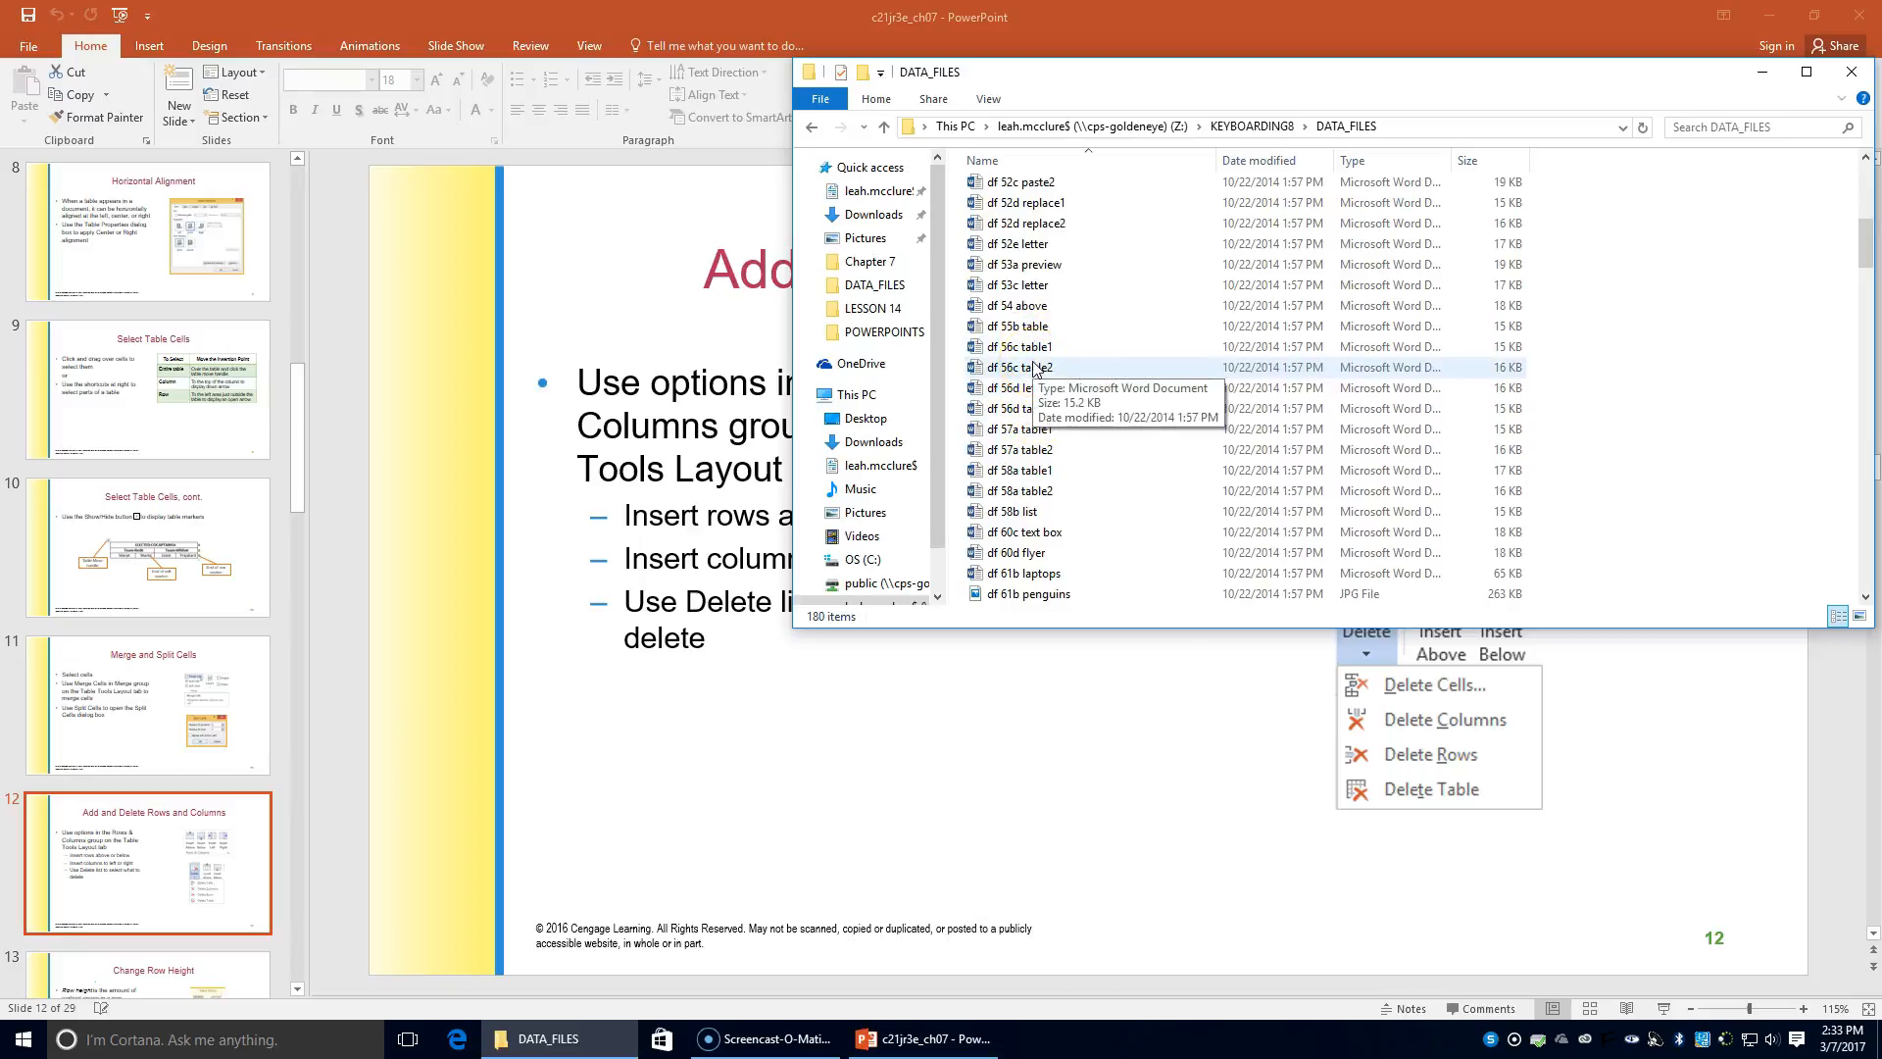
pyautogui.doubleClick(1034, 367)
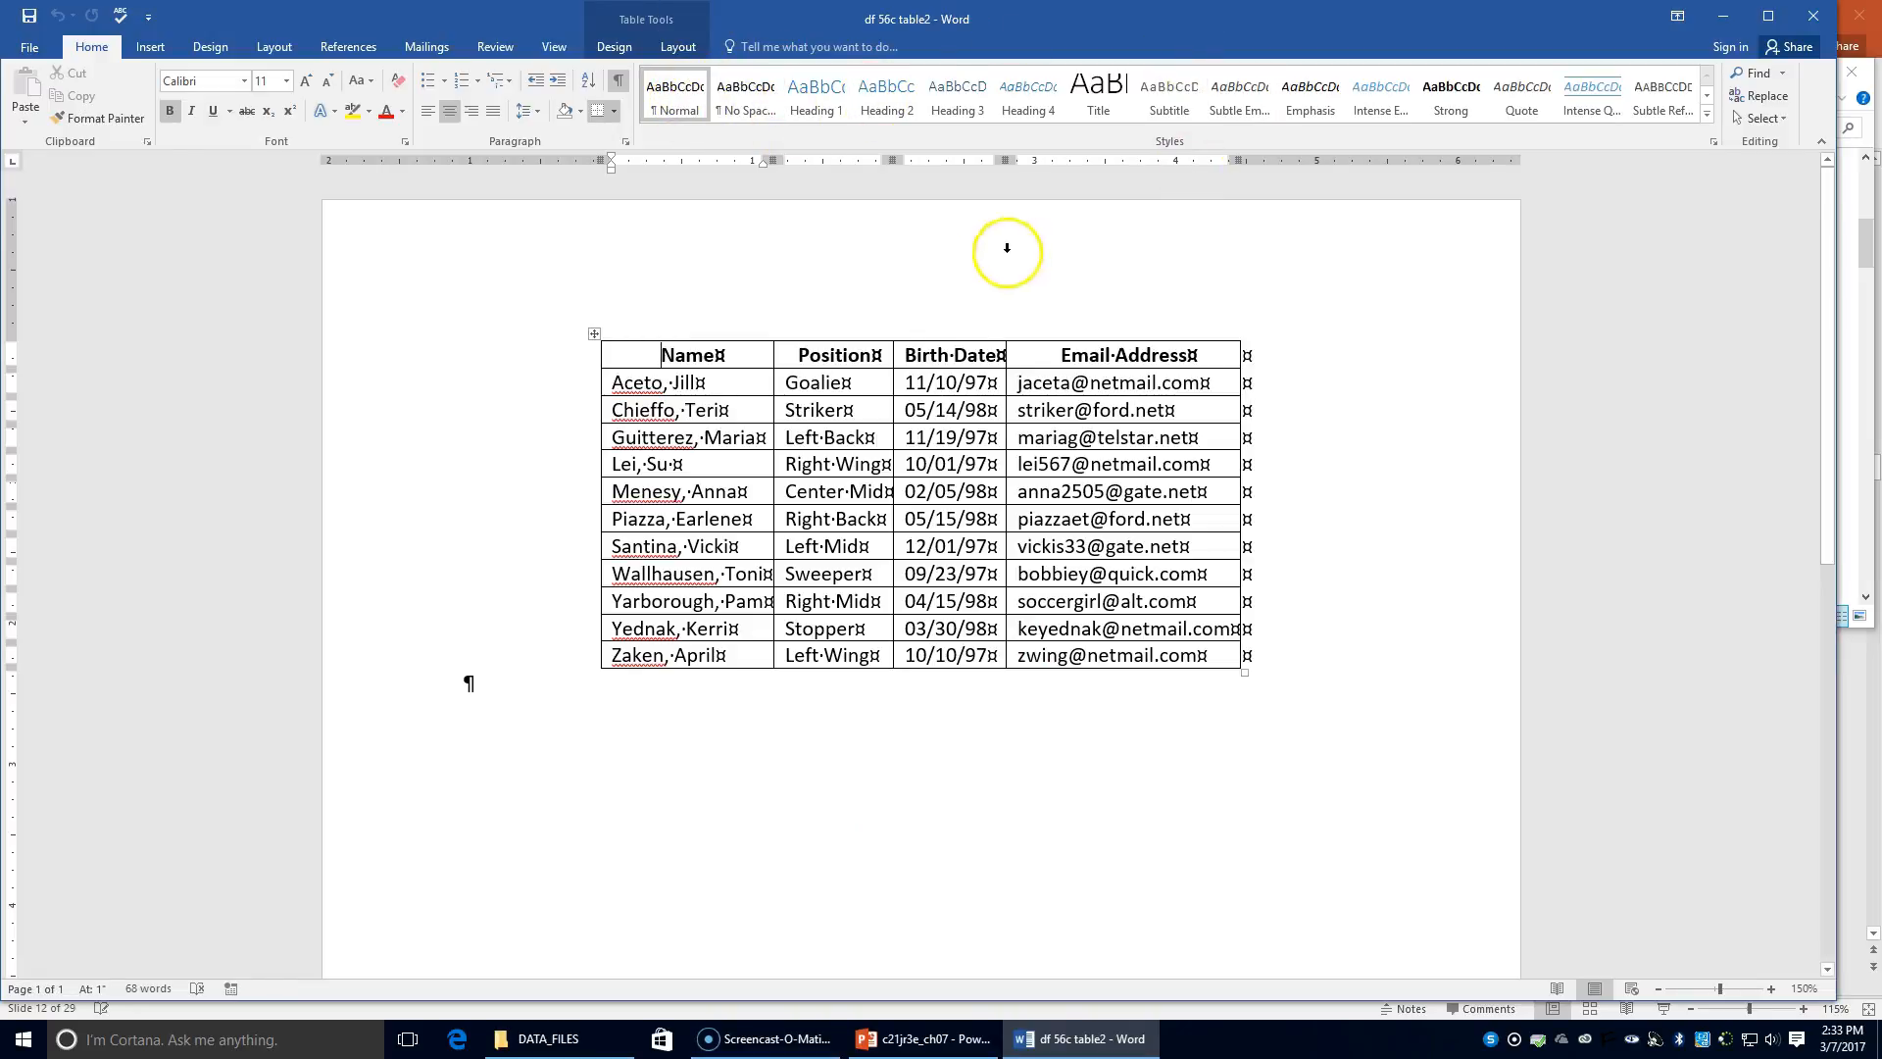
# Step: Insert a column right of Birth Date and head it 'Phone Number'
pyautogui.click(946, 382)
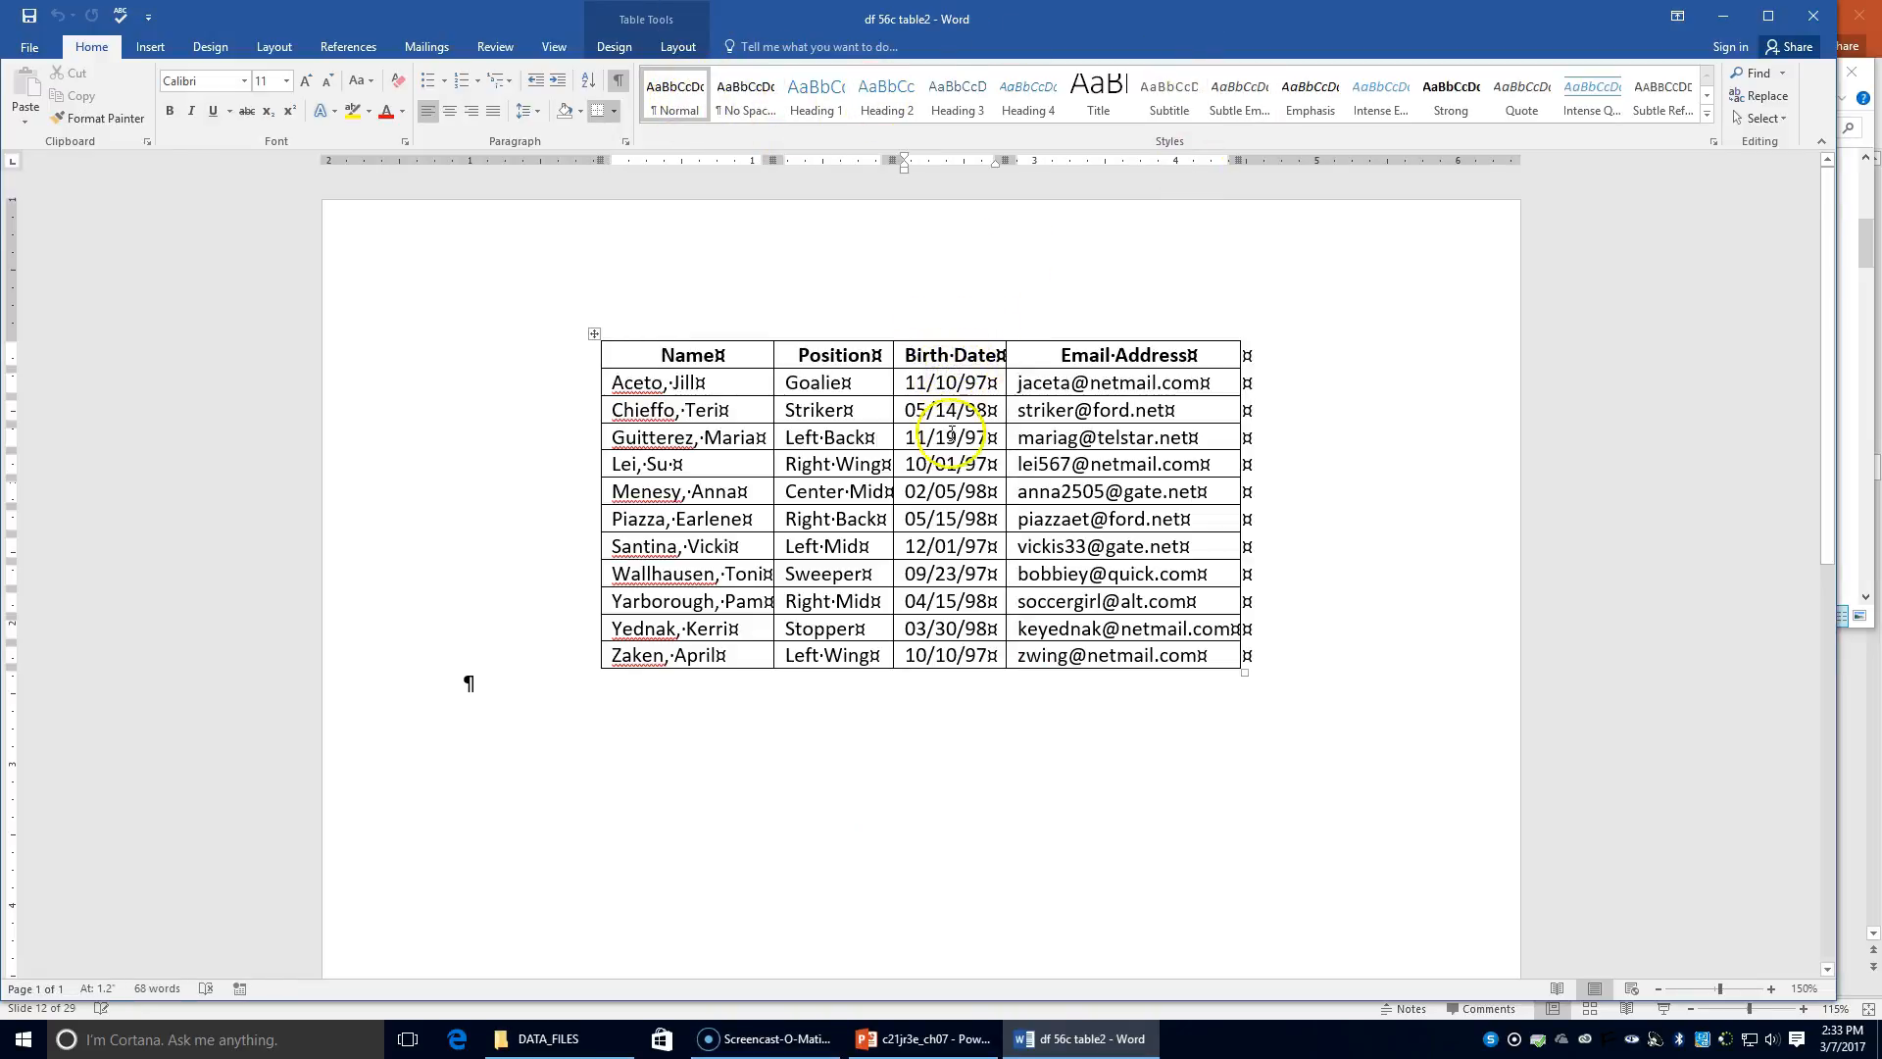
pyautogui.click(677, 48)
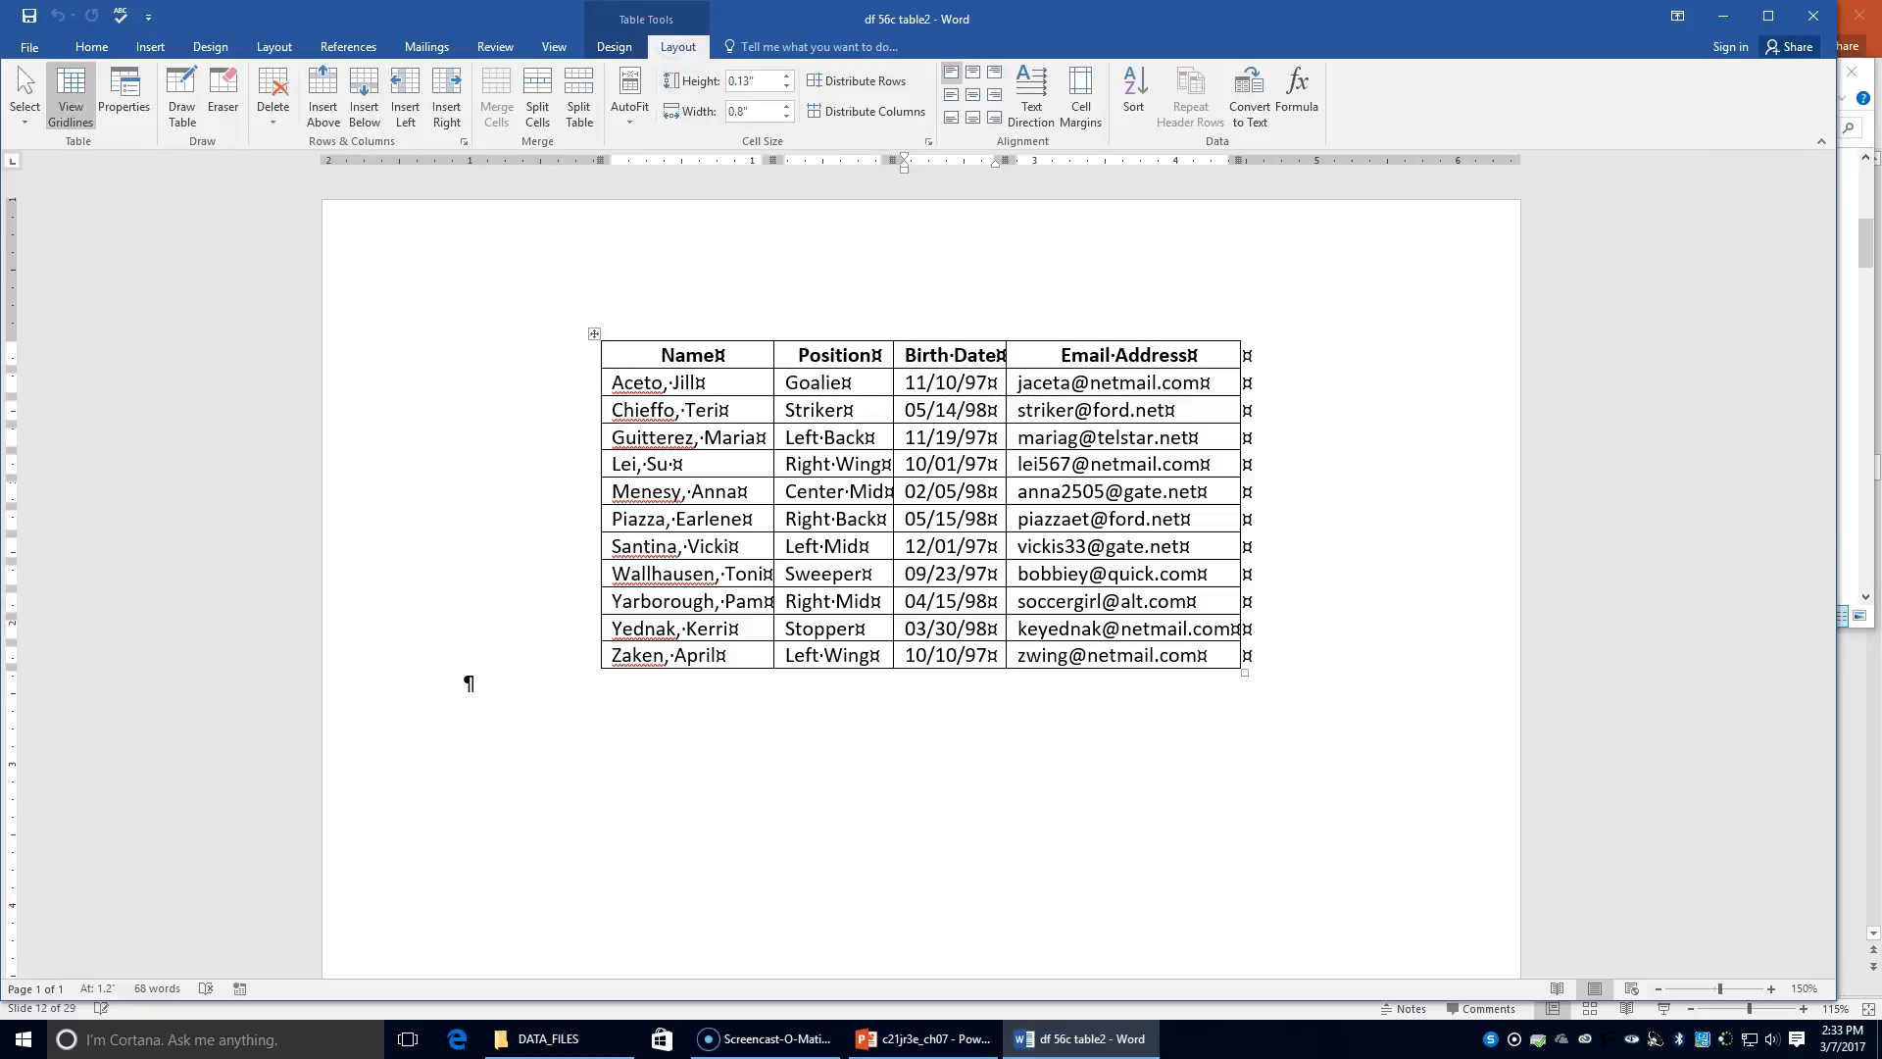
pyautogui.click(458, 122)
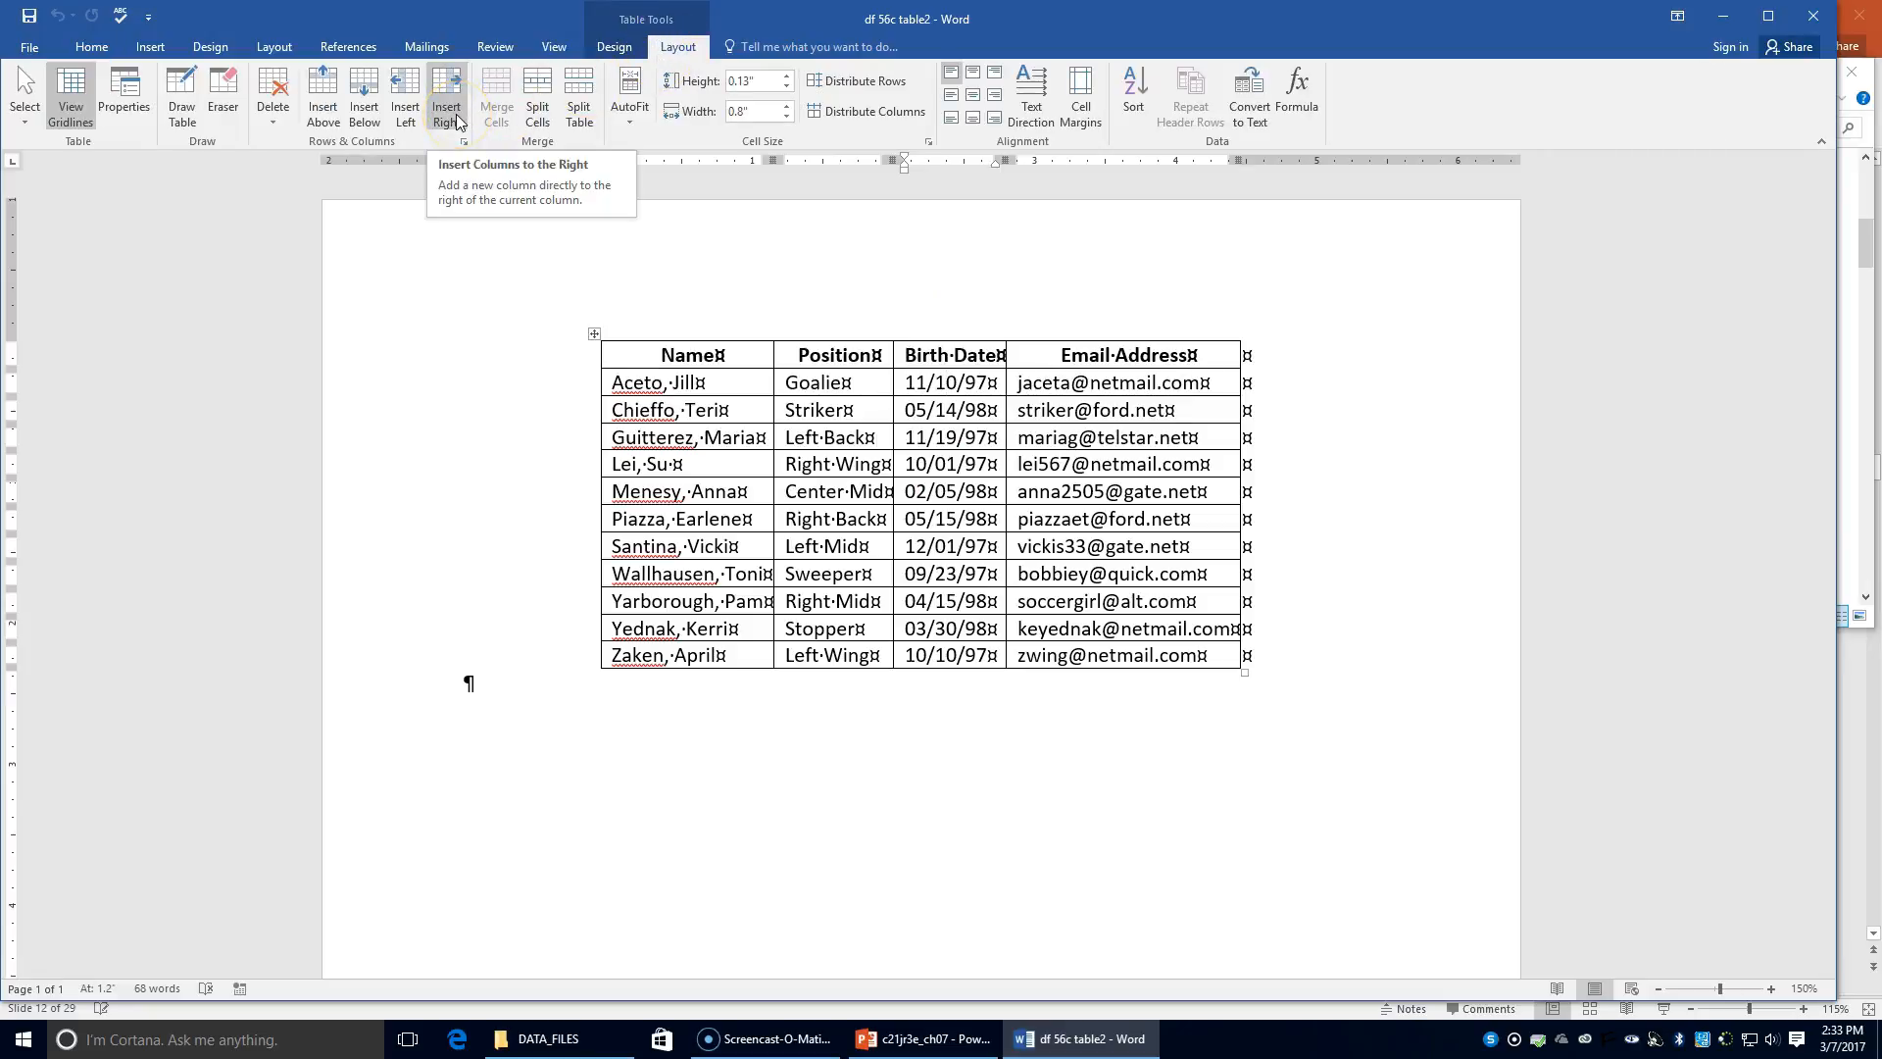
pyautogui.click(457, 122)
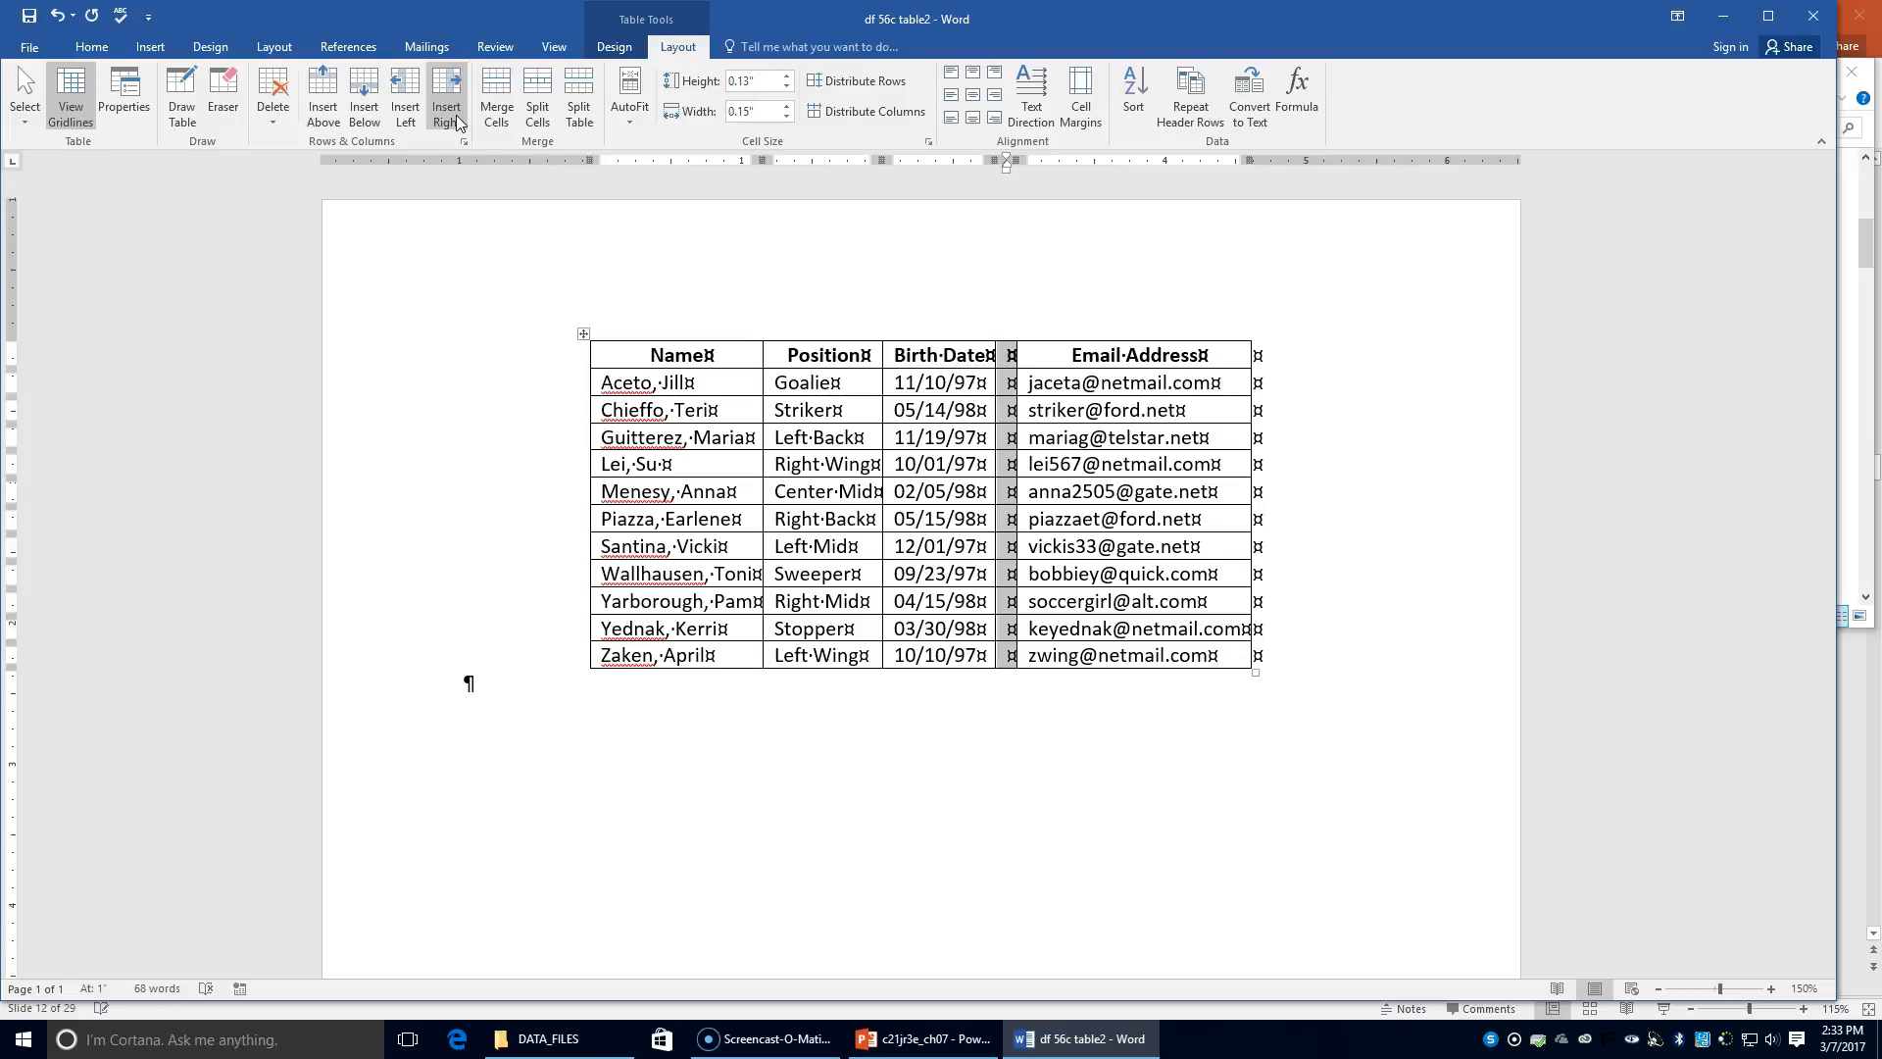
pyautogui.click(1014, 355)
pyautogui.click(1013, 355)
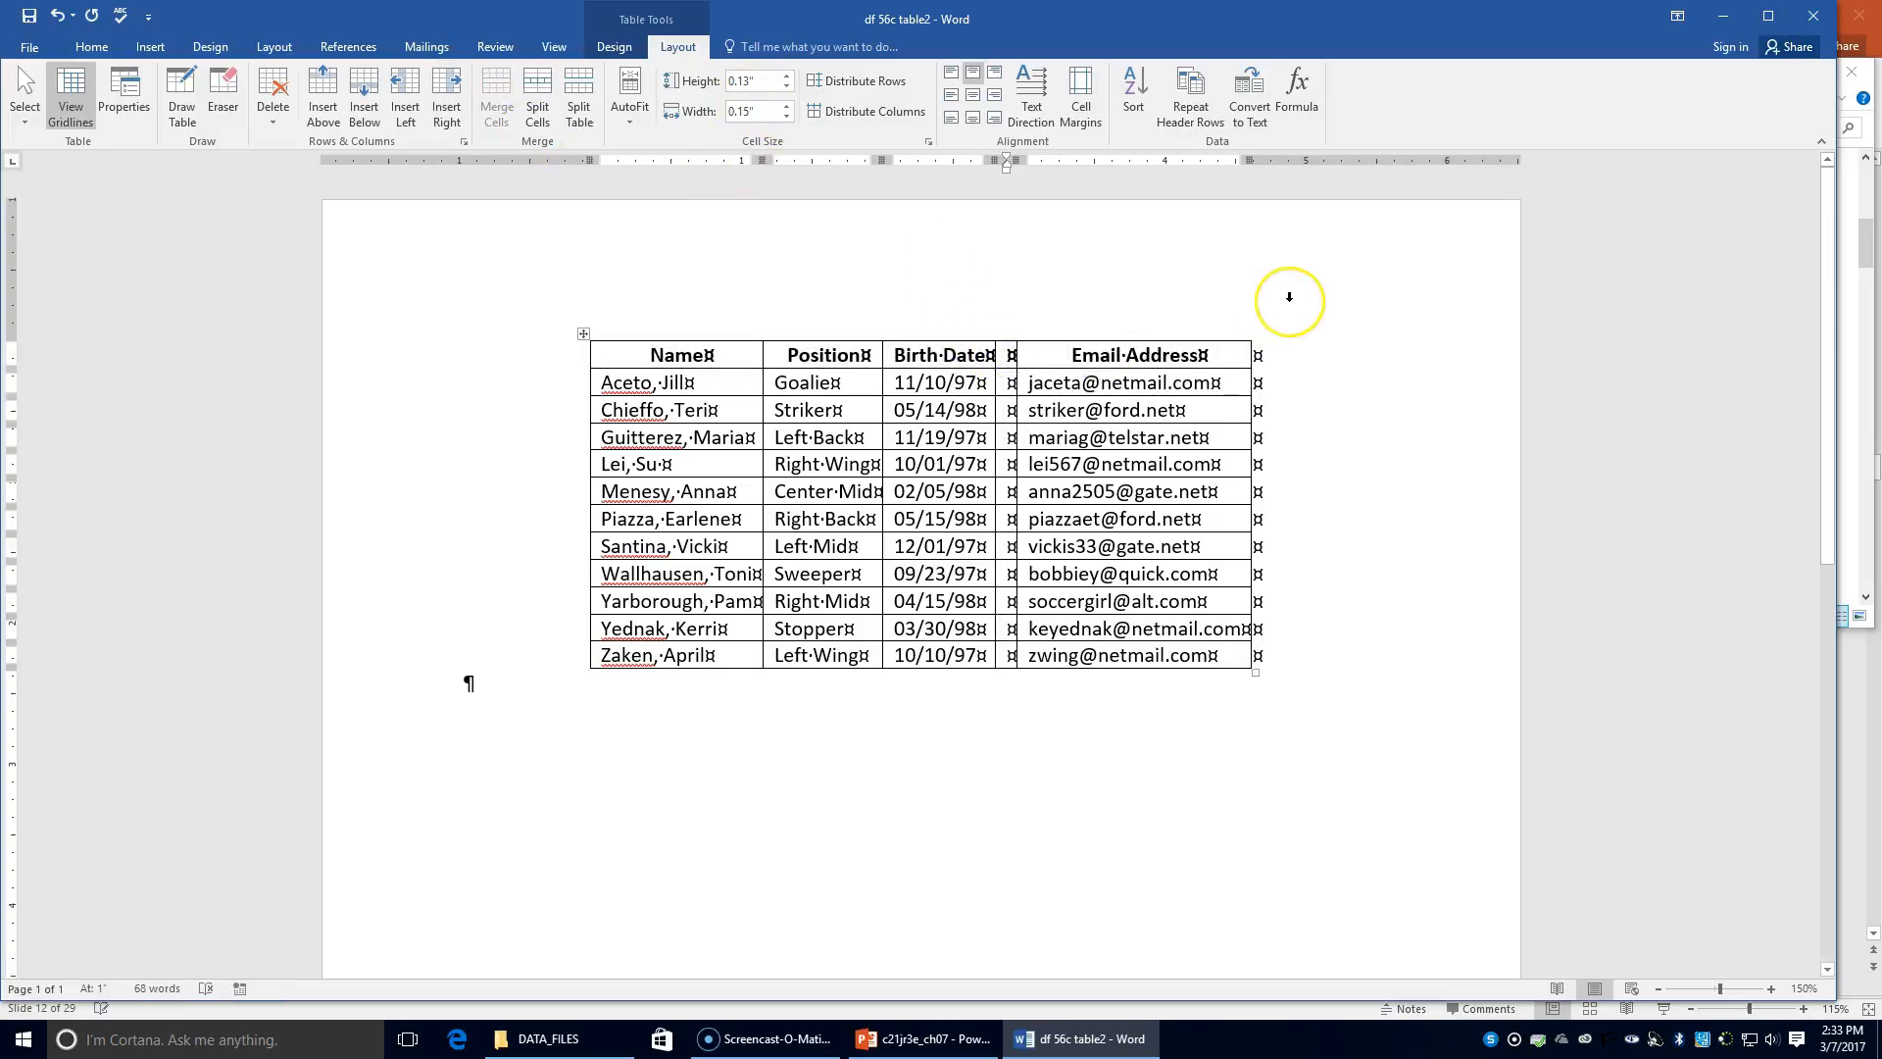
pyautogui.write('P')
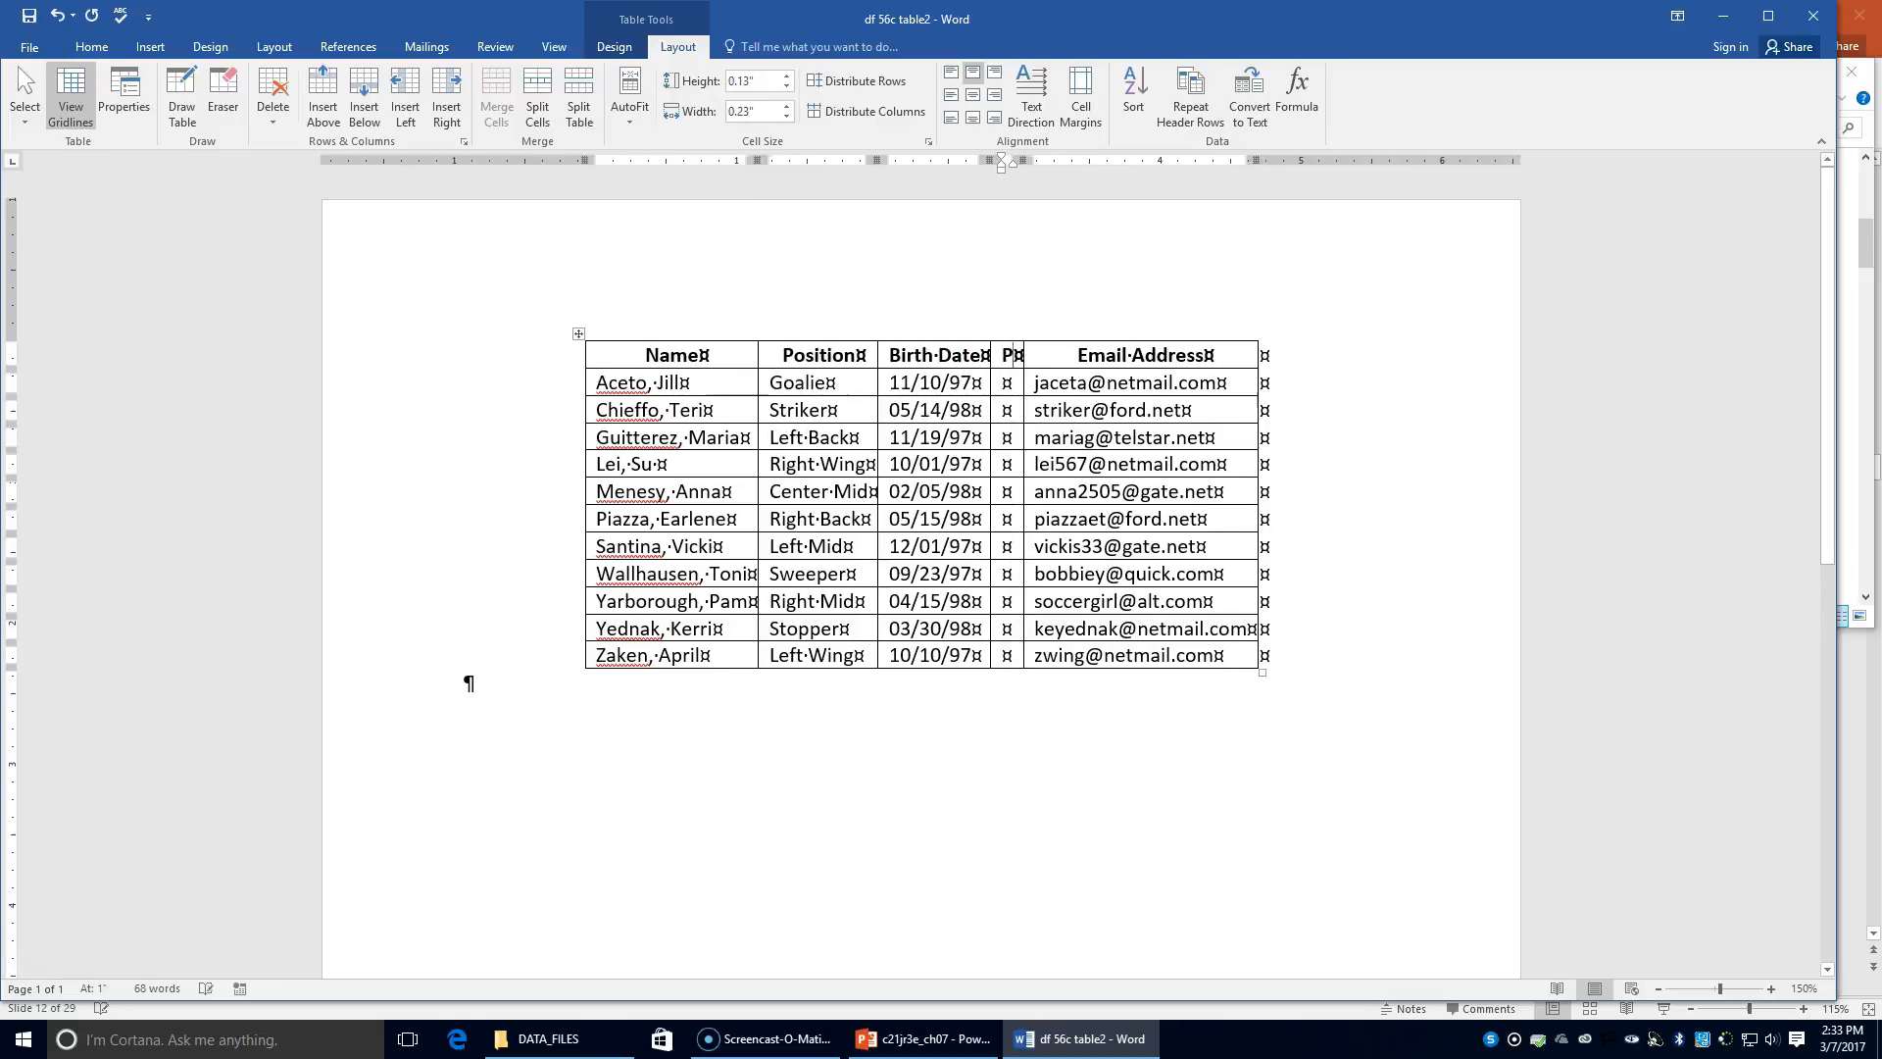
pyautogui.write('hone Number')
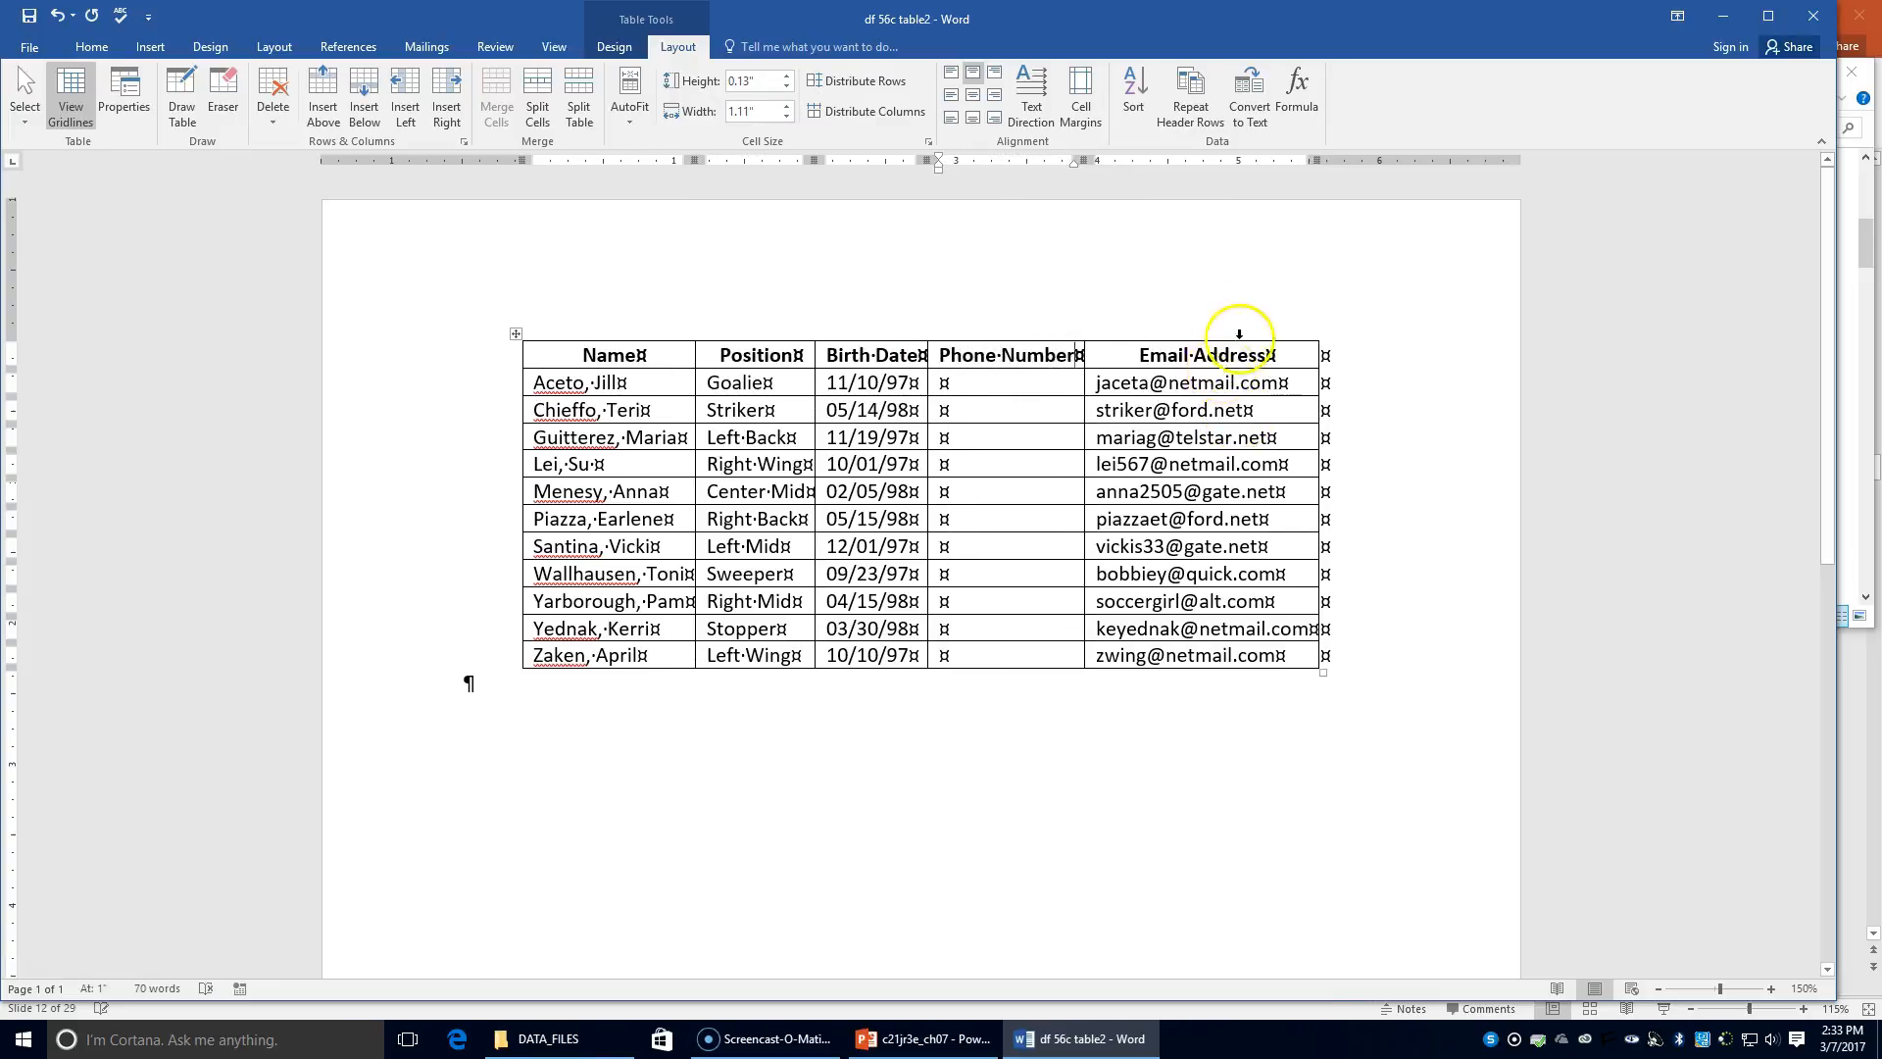
# Step: Type each player's phone number down the Phone Number column, starting at the first empty cell
pyautogui.click(1001, 394)
pyautogui.write('614-555')
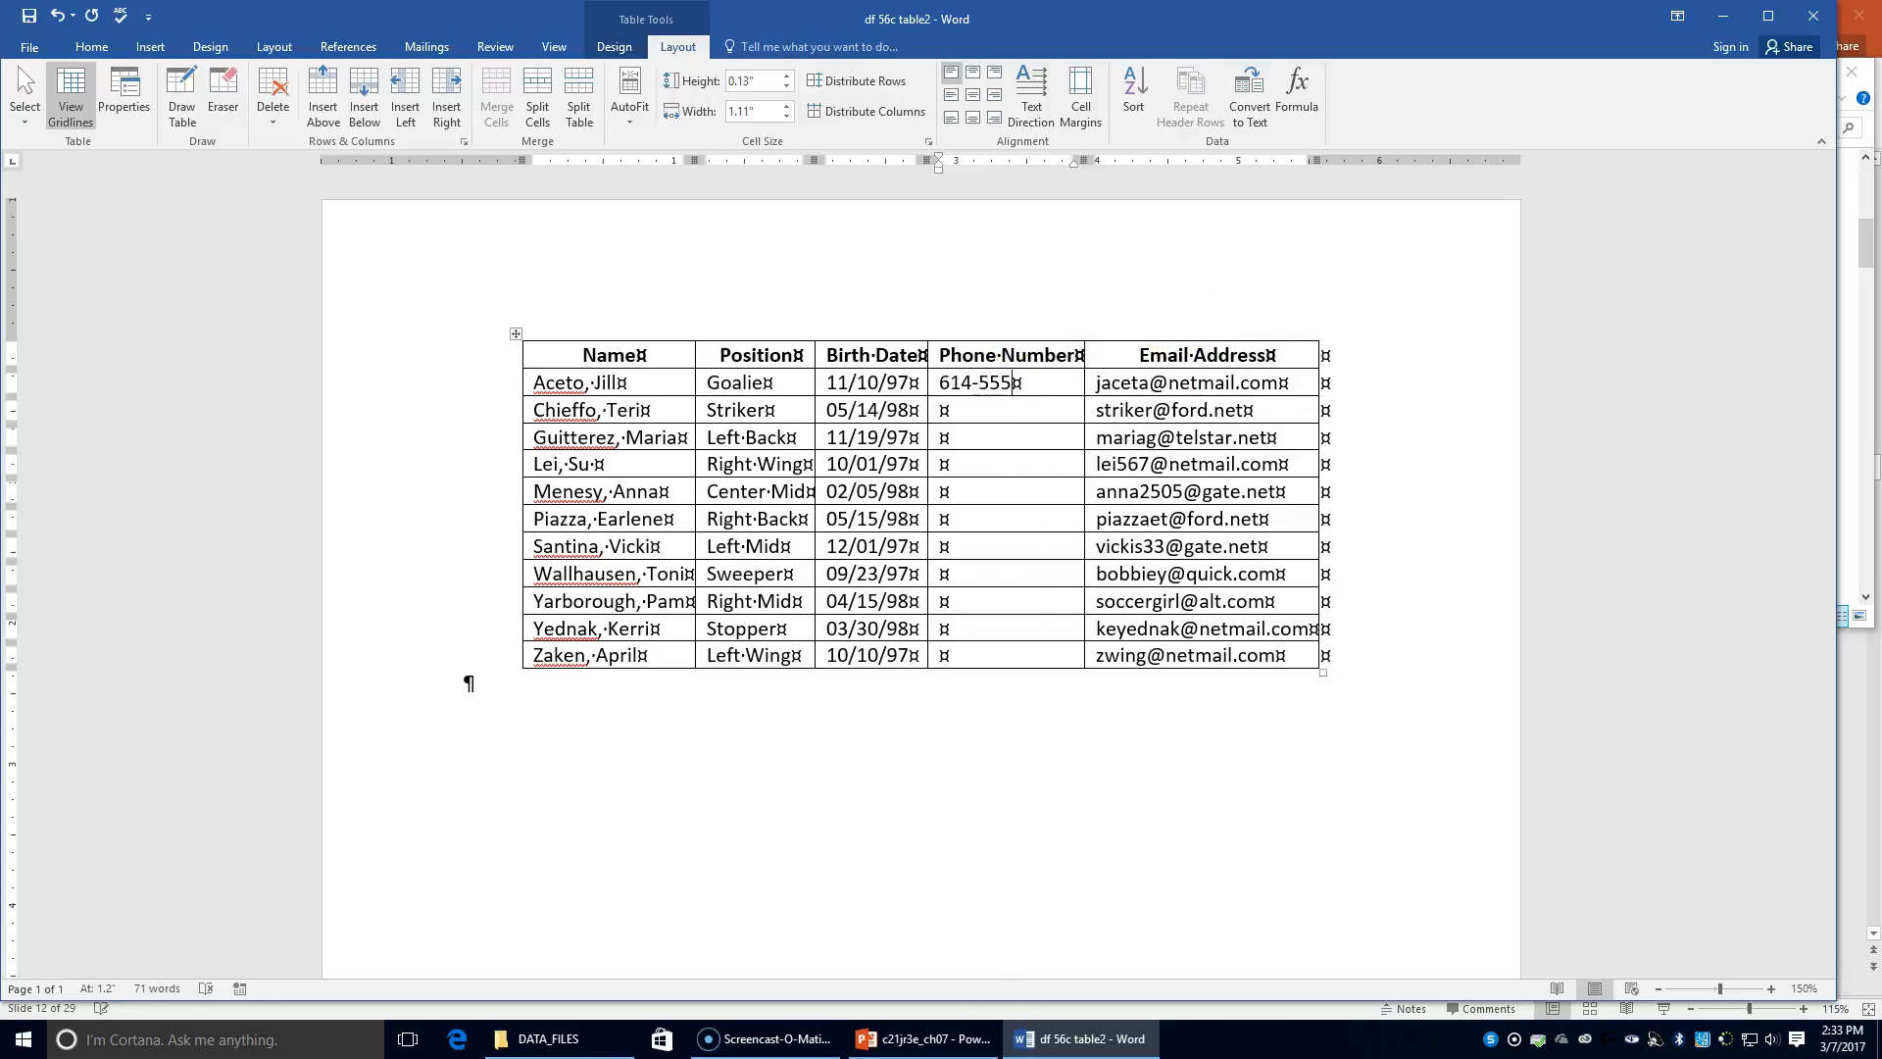
pyautogui.write('-0133')
pyautogui.write('614-55')
pyautogui.write('5-01')
pyautogui.write('79')
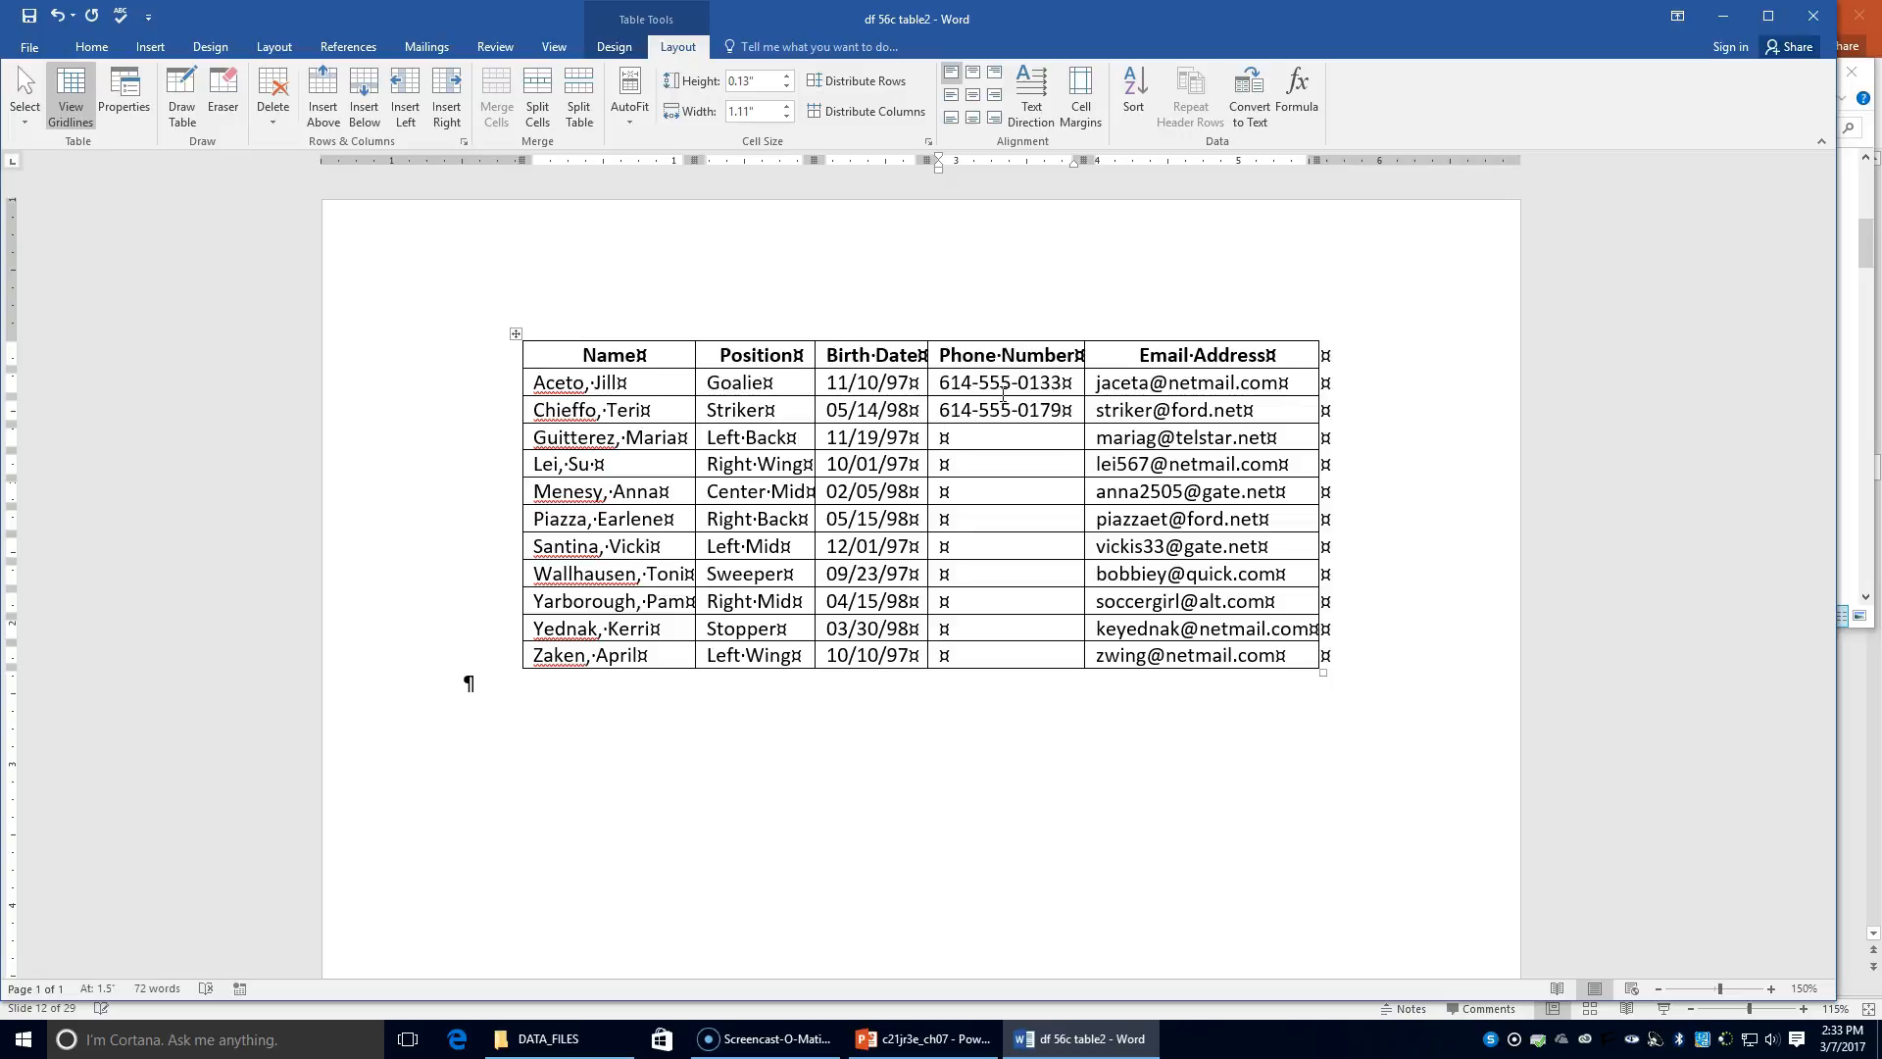
pyautogui.press('Down')
pyautogui.write('6')
pyautogui.write('555-0144614-555-0')
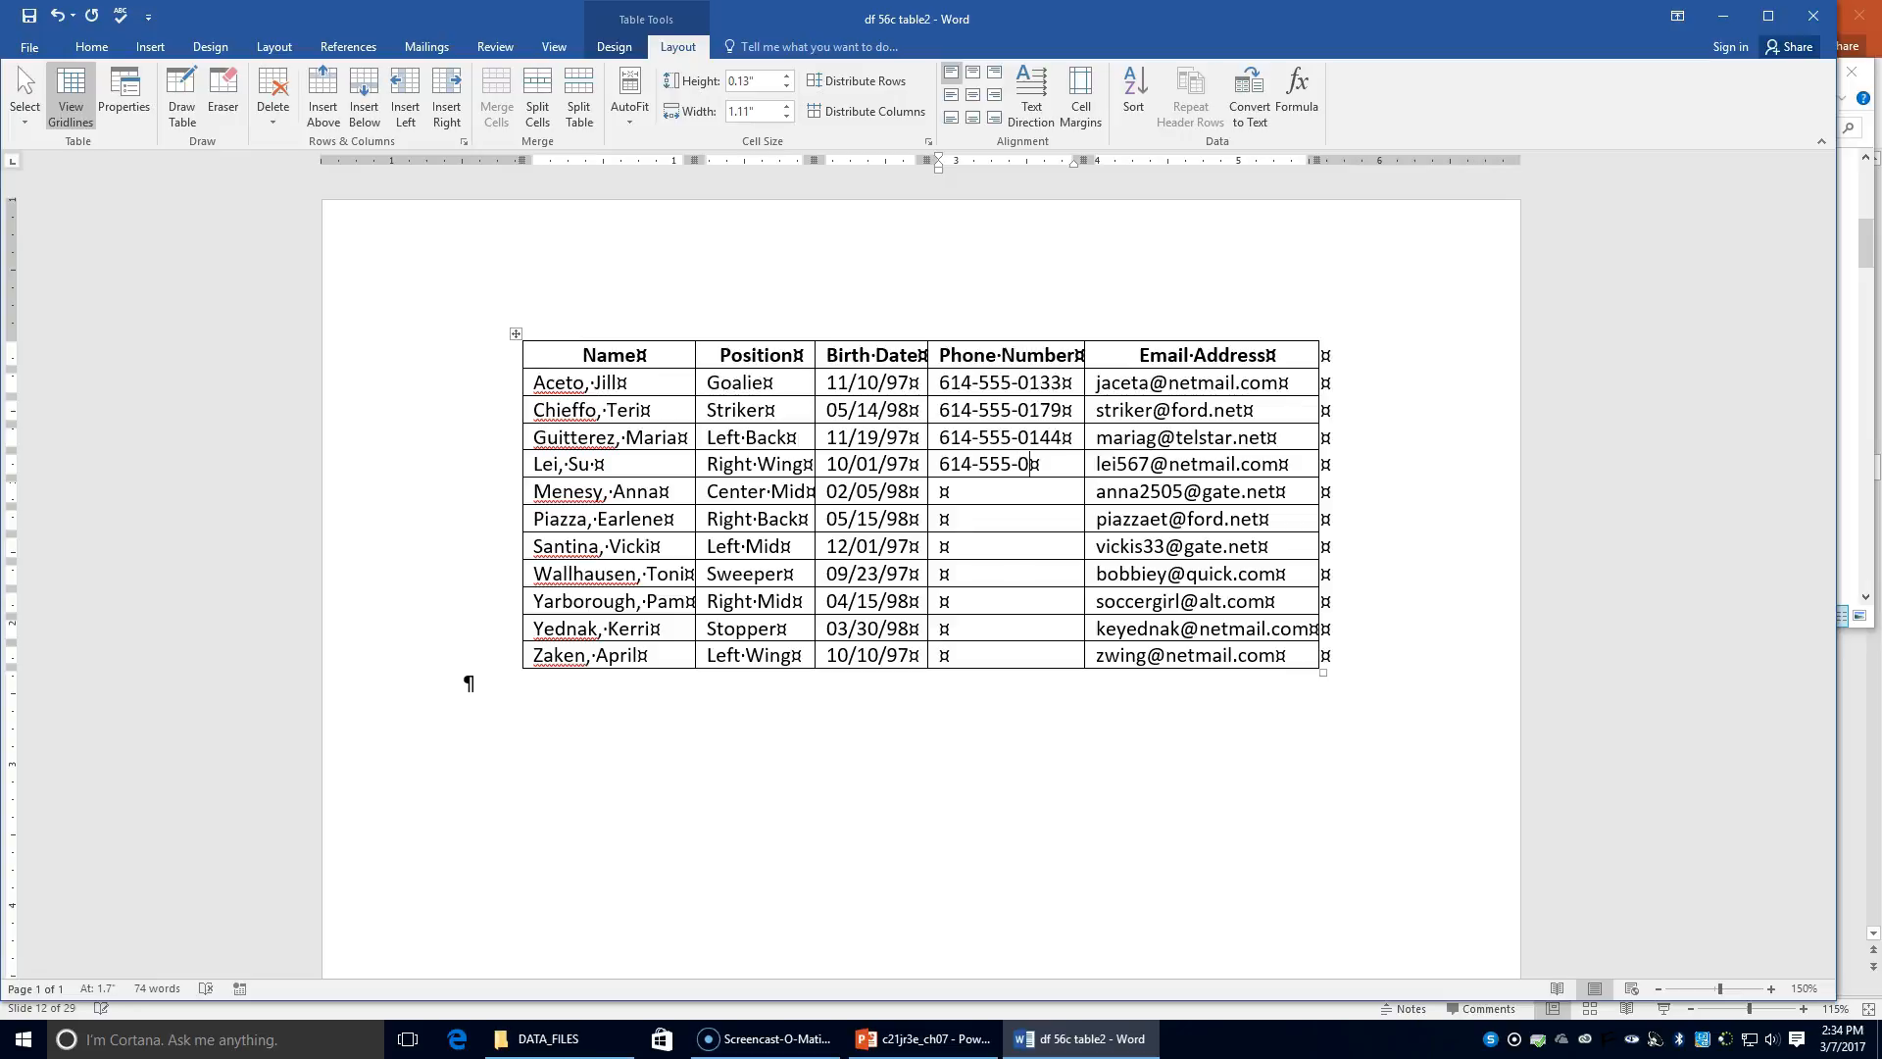
pyautogui.write('156')
pyautogui.write('614')
pyautogui.write('-555-')
pyautogui.write('0172')
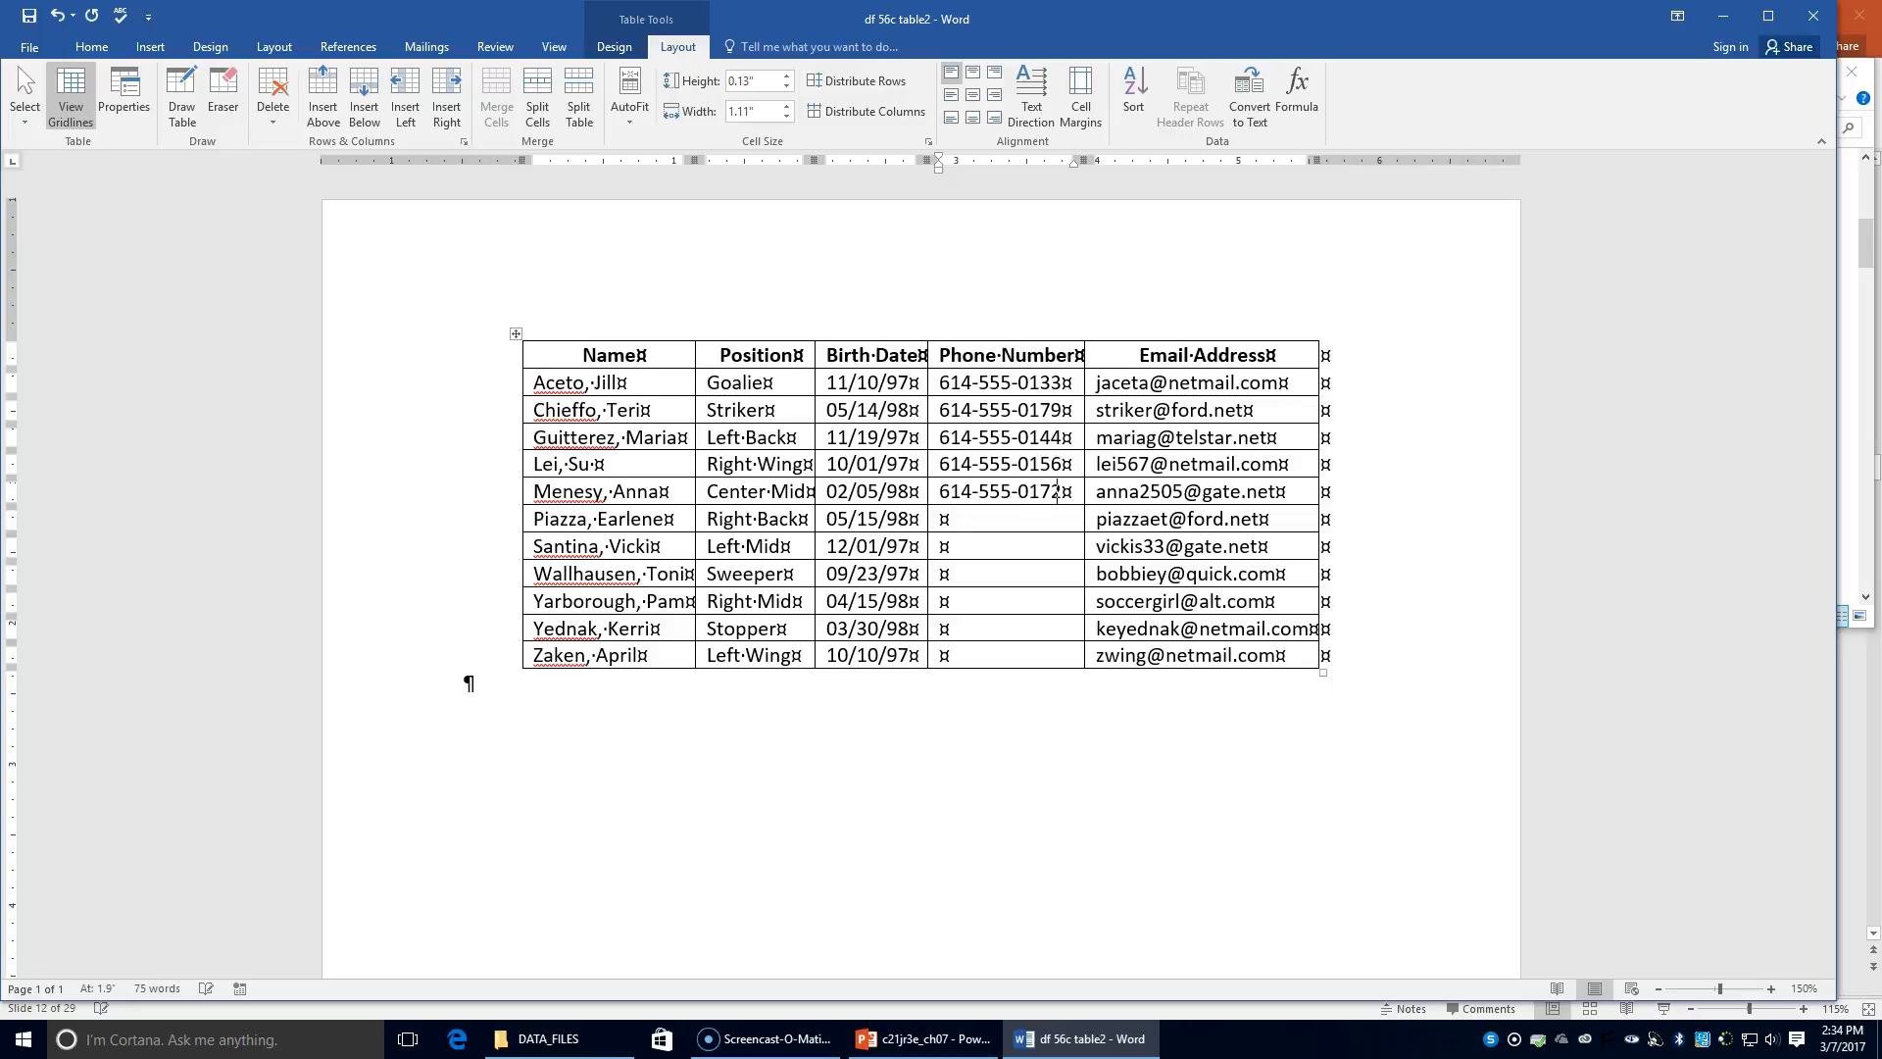
pyautogui.write('614-555-0141')
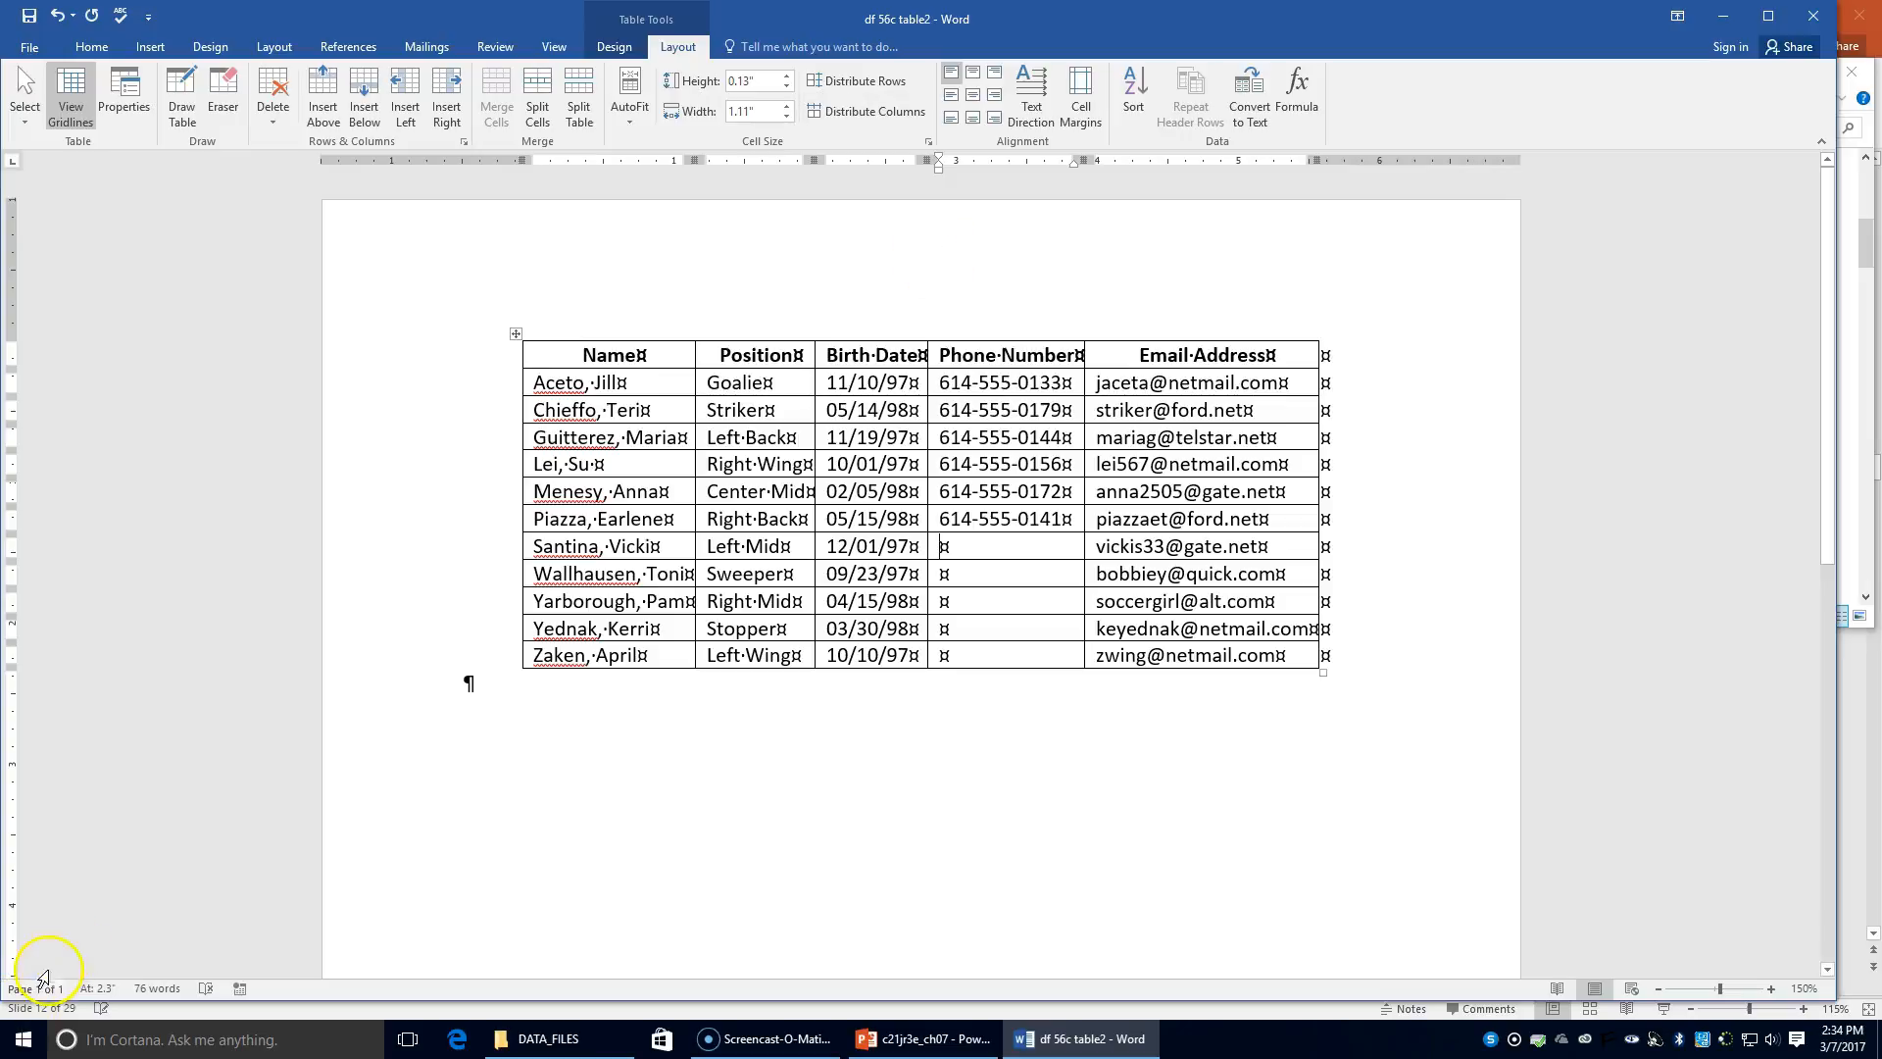
pyautogui.write('614-555-')
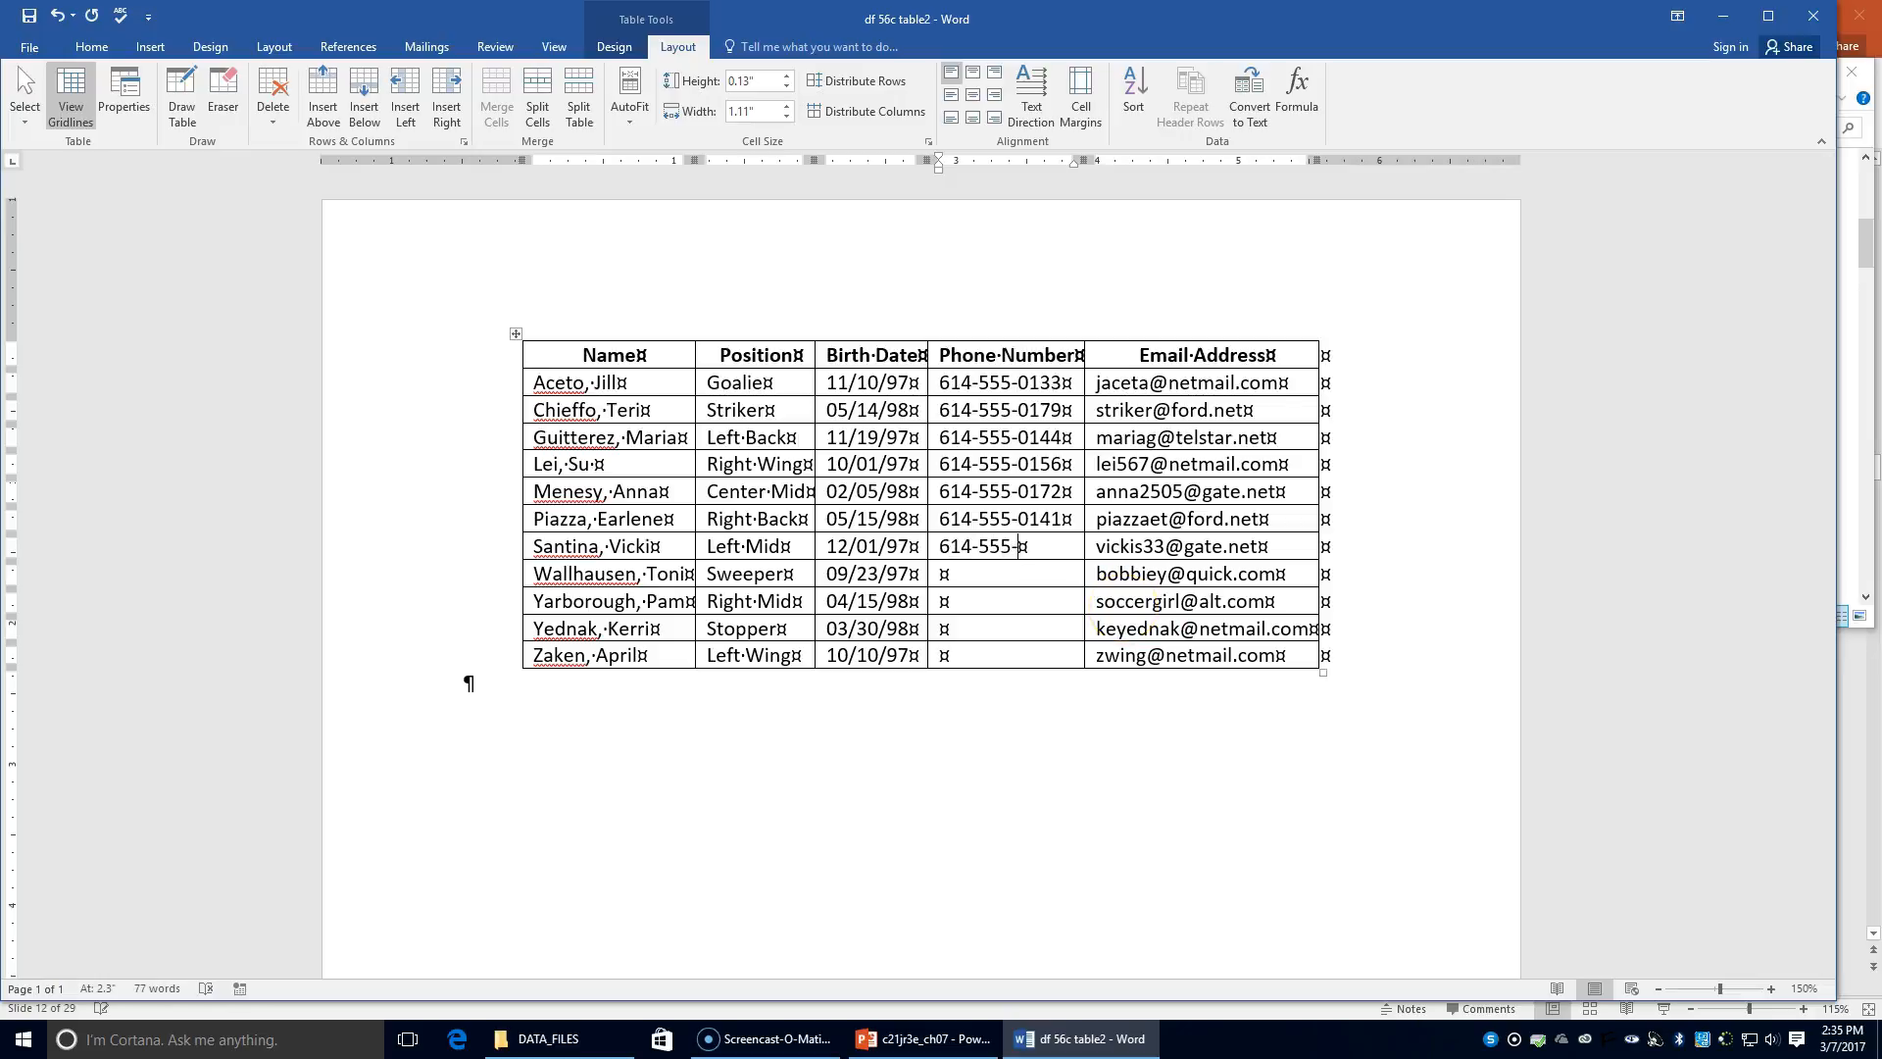
pyautogui.write('01656')
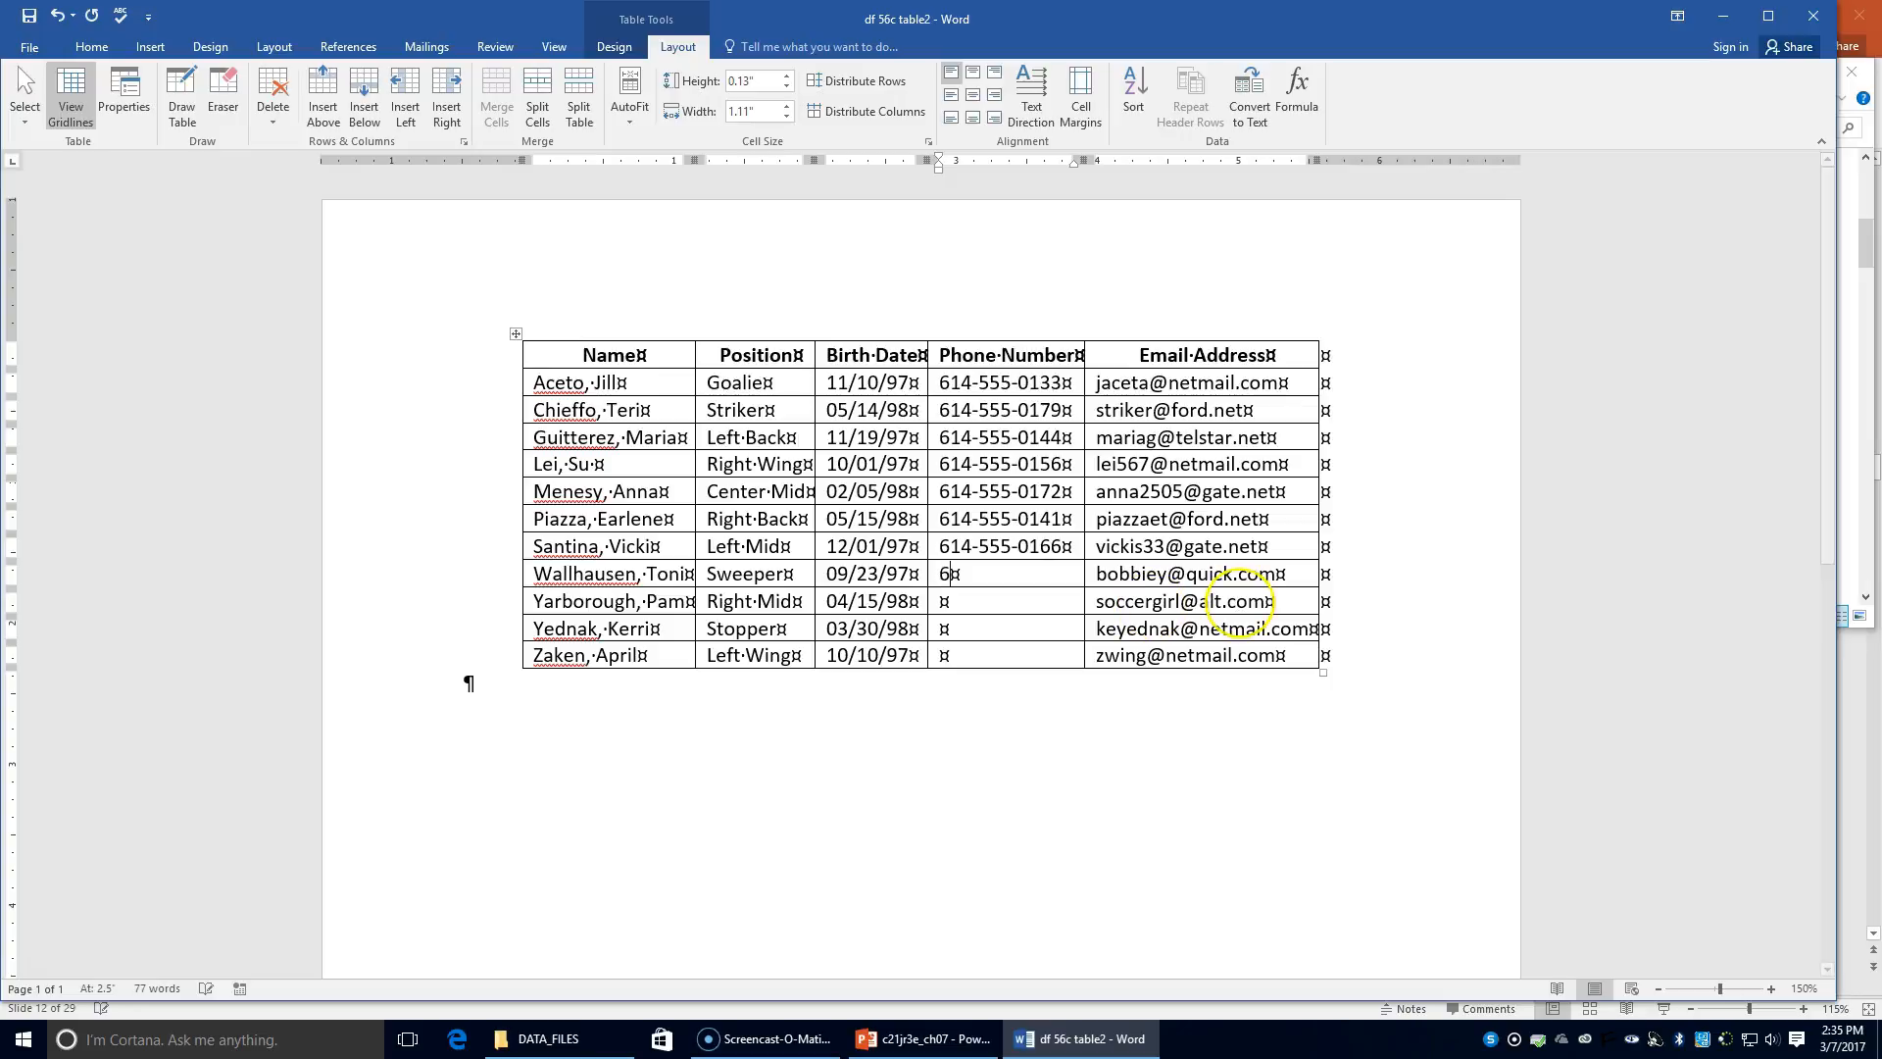
pyautogui.write('41-555')
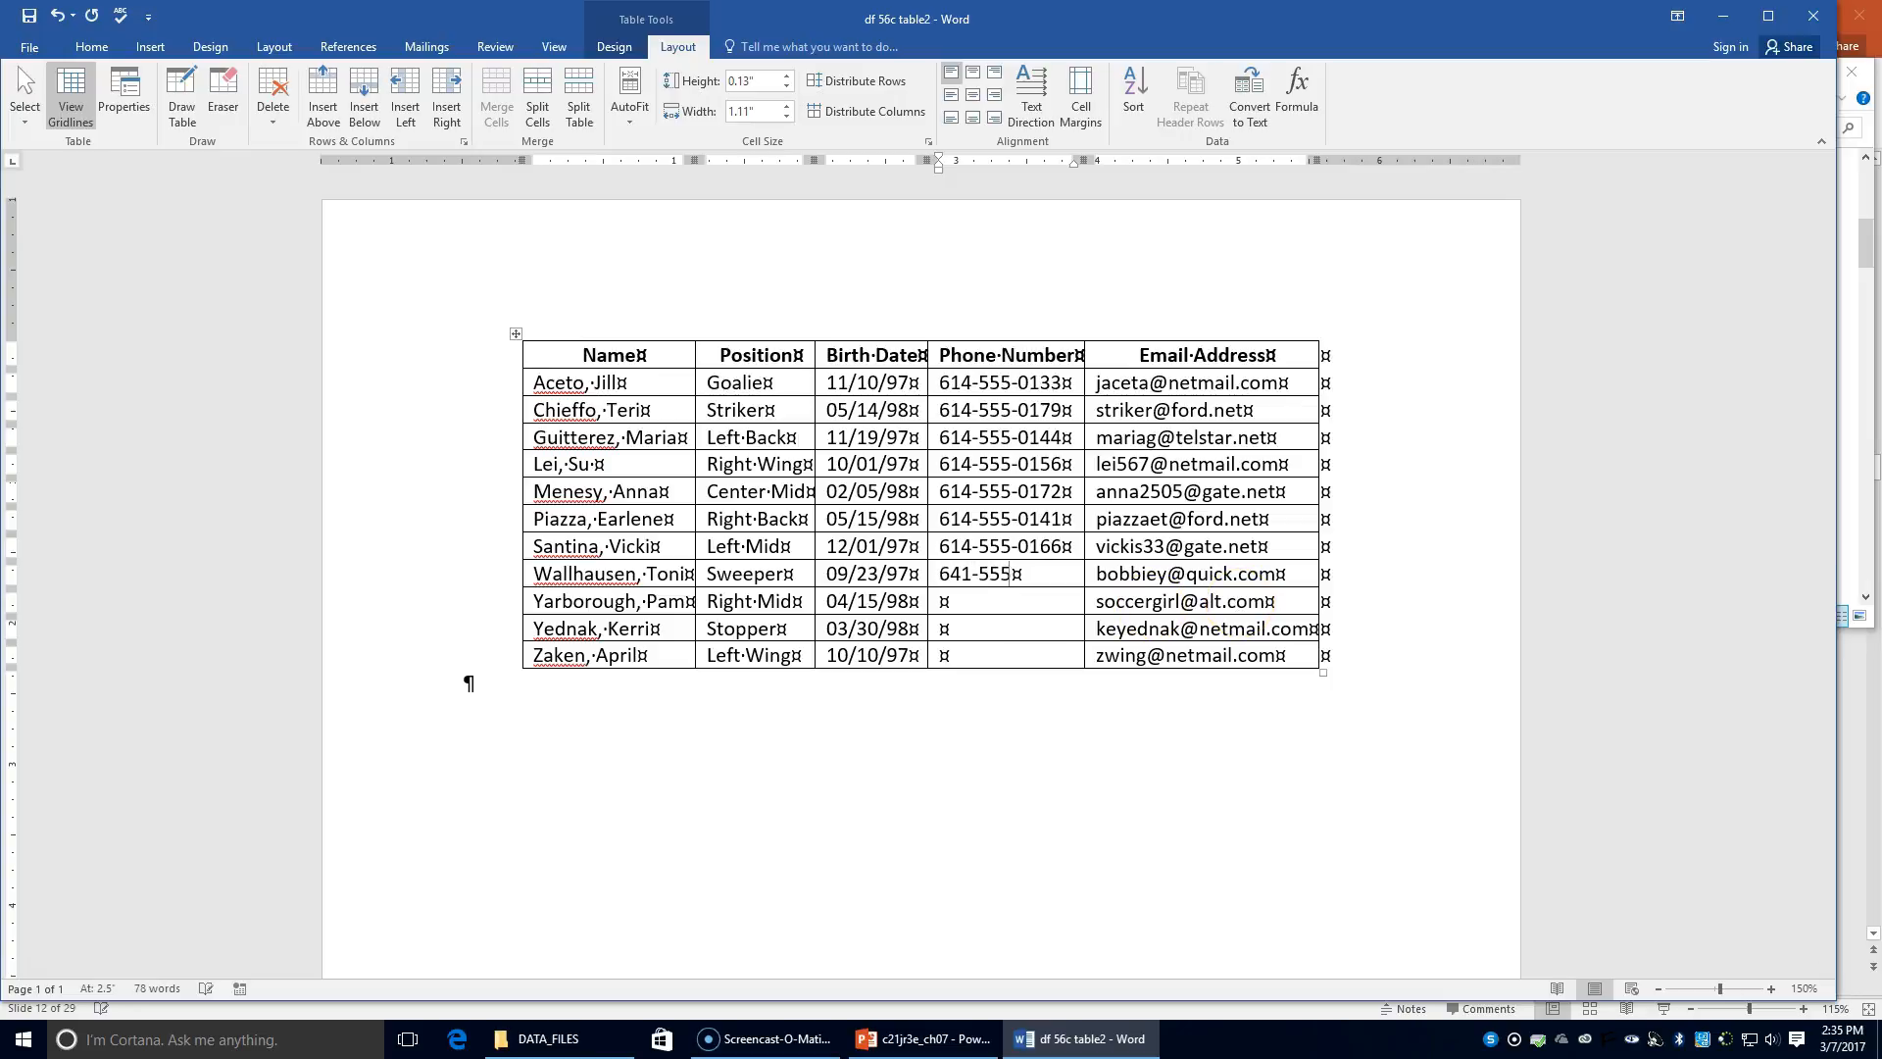
pyautogui.write('-0111')
# Step: Fill the remaining empty phone cells with numbers, from the Right Mid row to the last player
pyautogui.click(1019, 604)
pyautogui.write('641-555-0199')
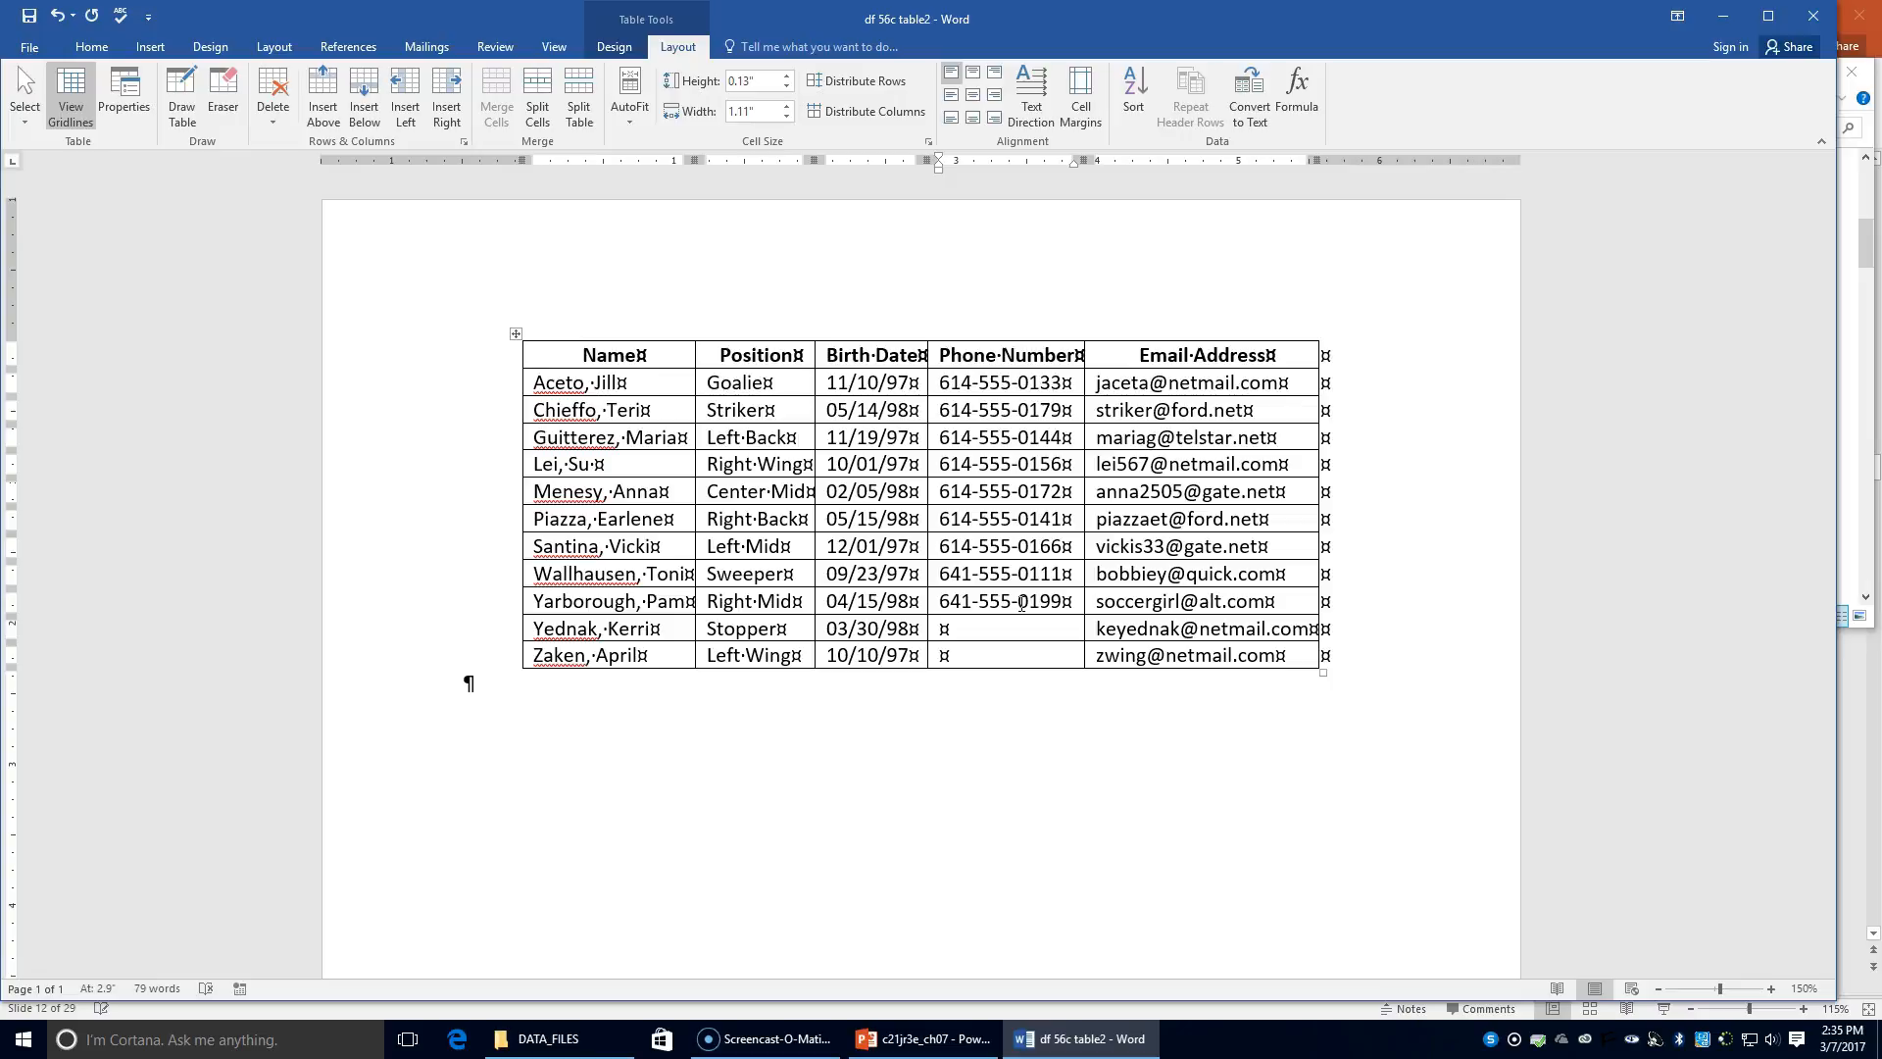
pyautogui.write('614-555-0139')
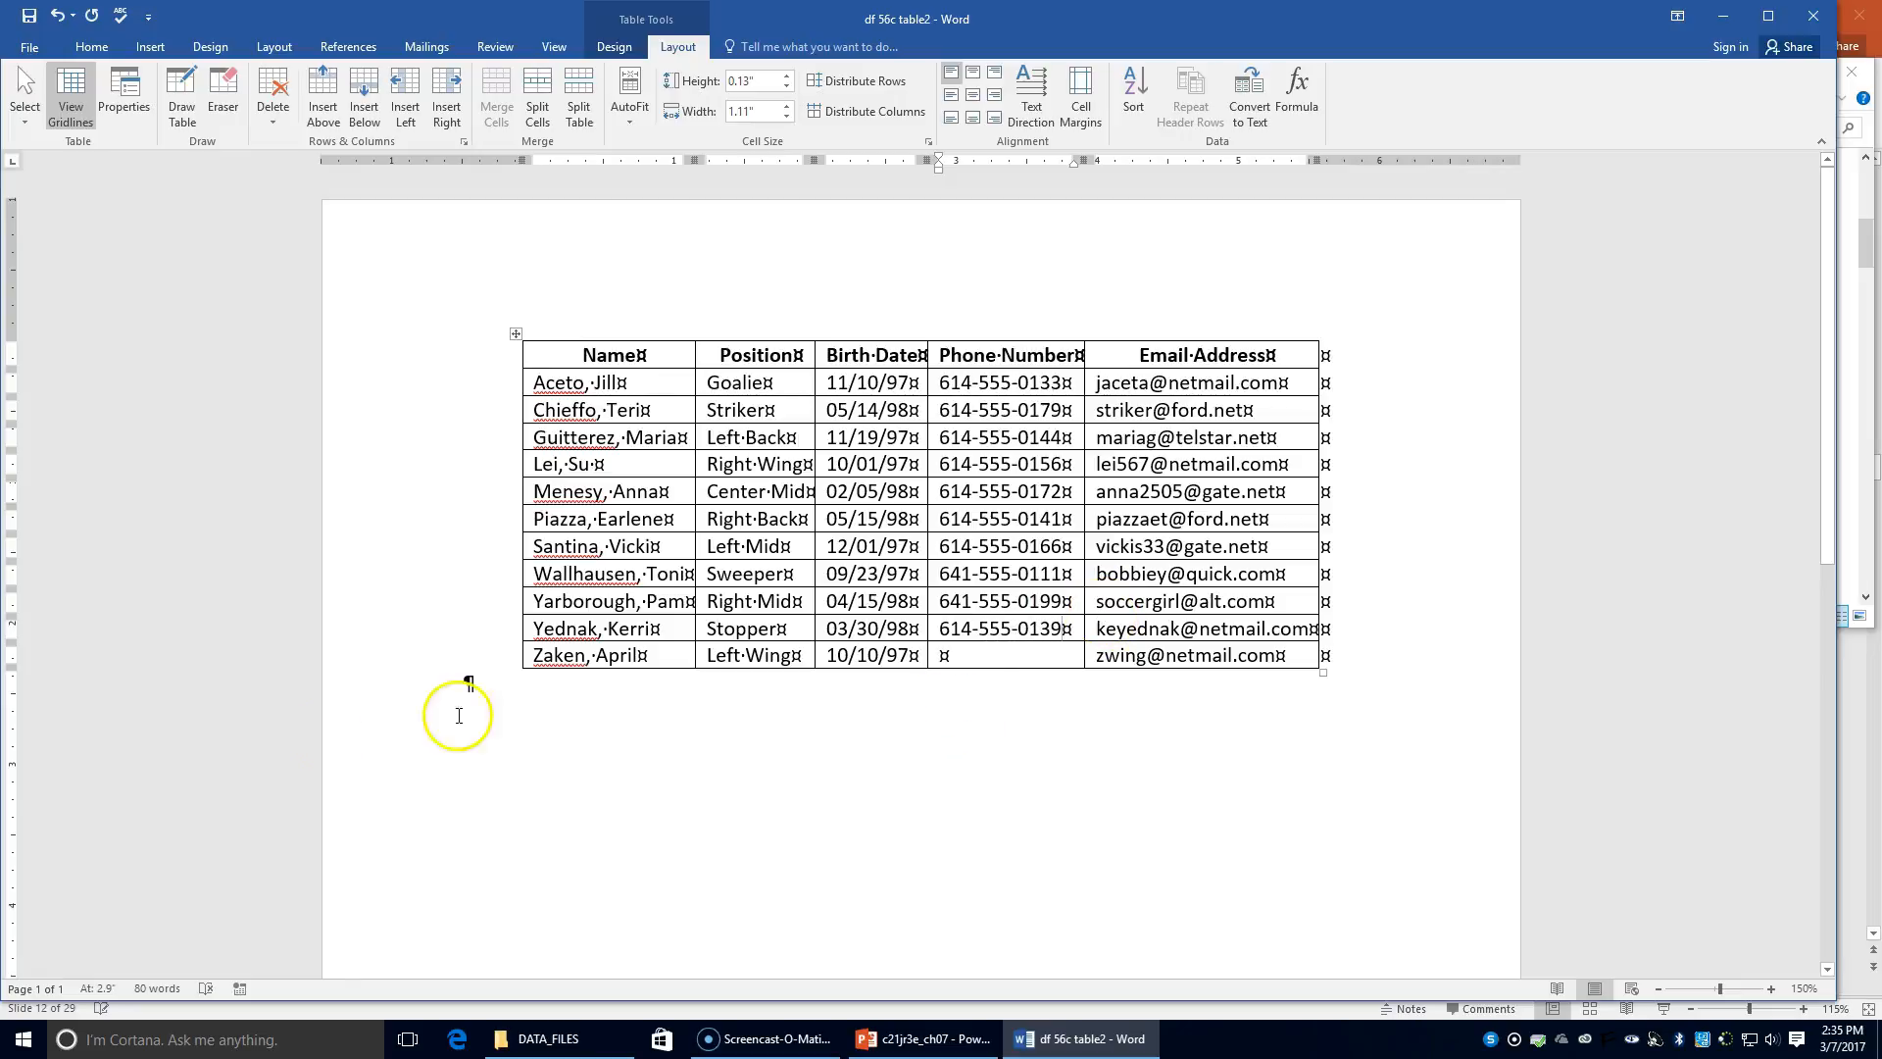
pyautogui.click(964, 657)
pyautogui.write('614-555-')
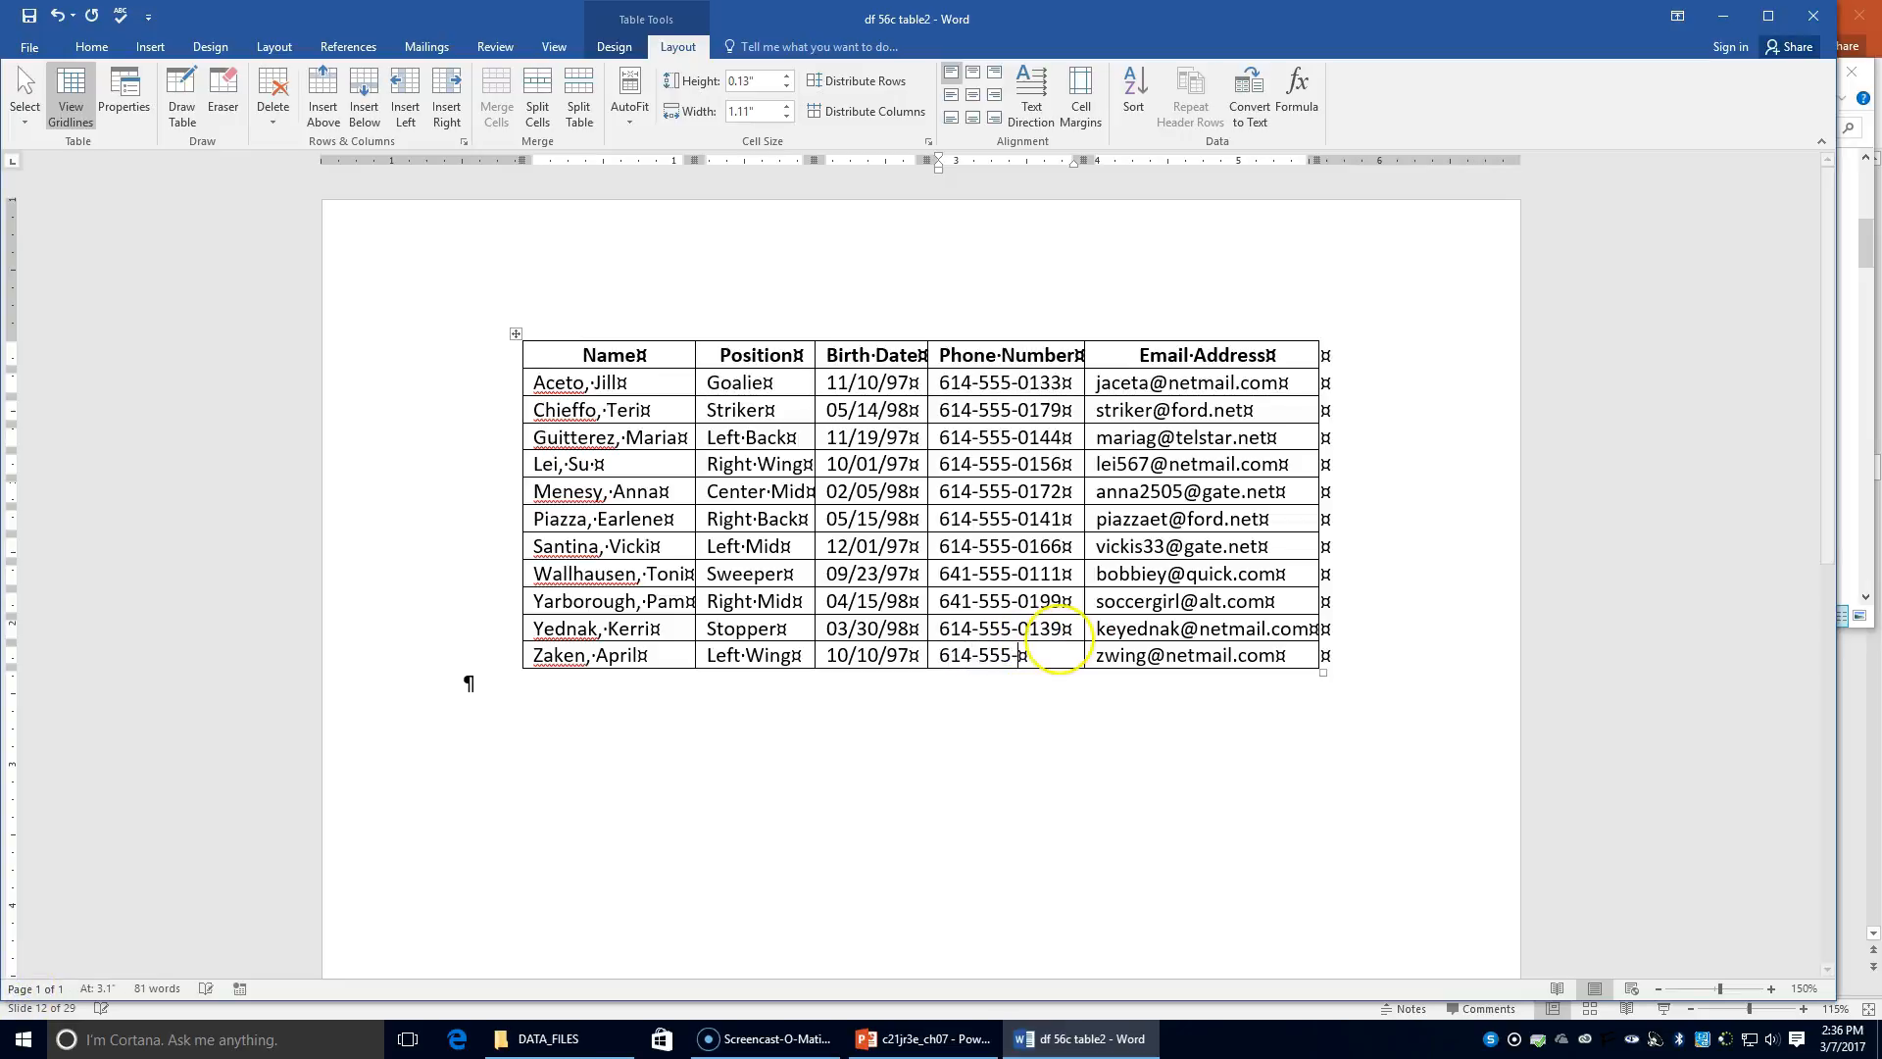
pyautogui.write('01')
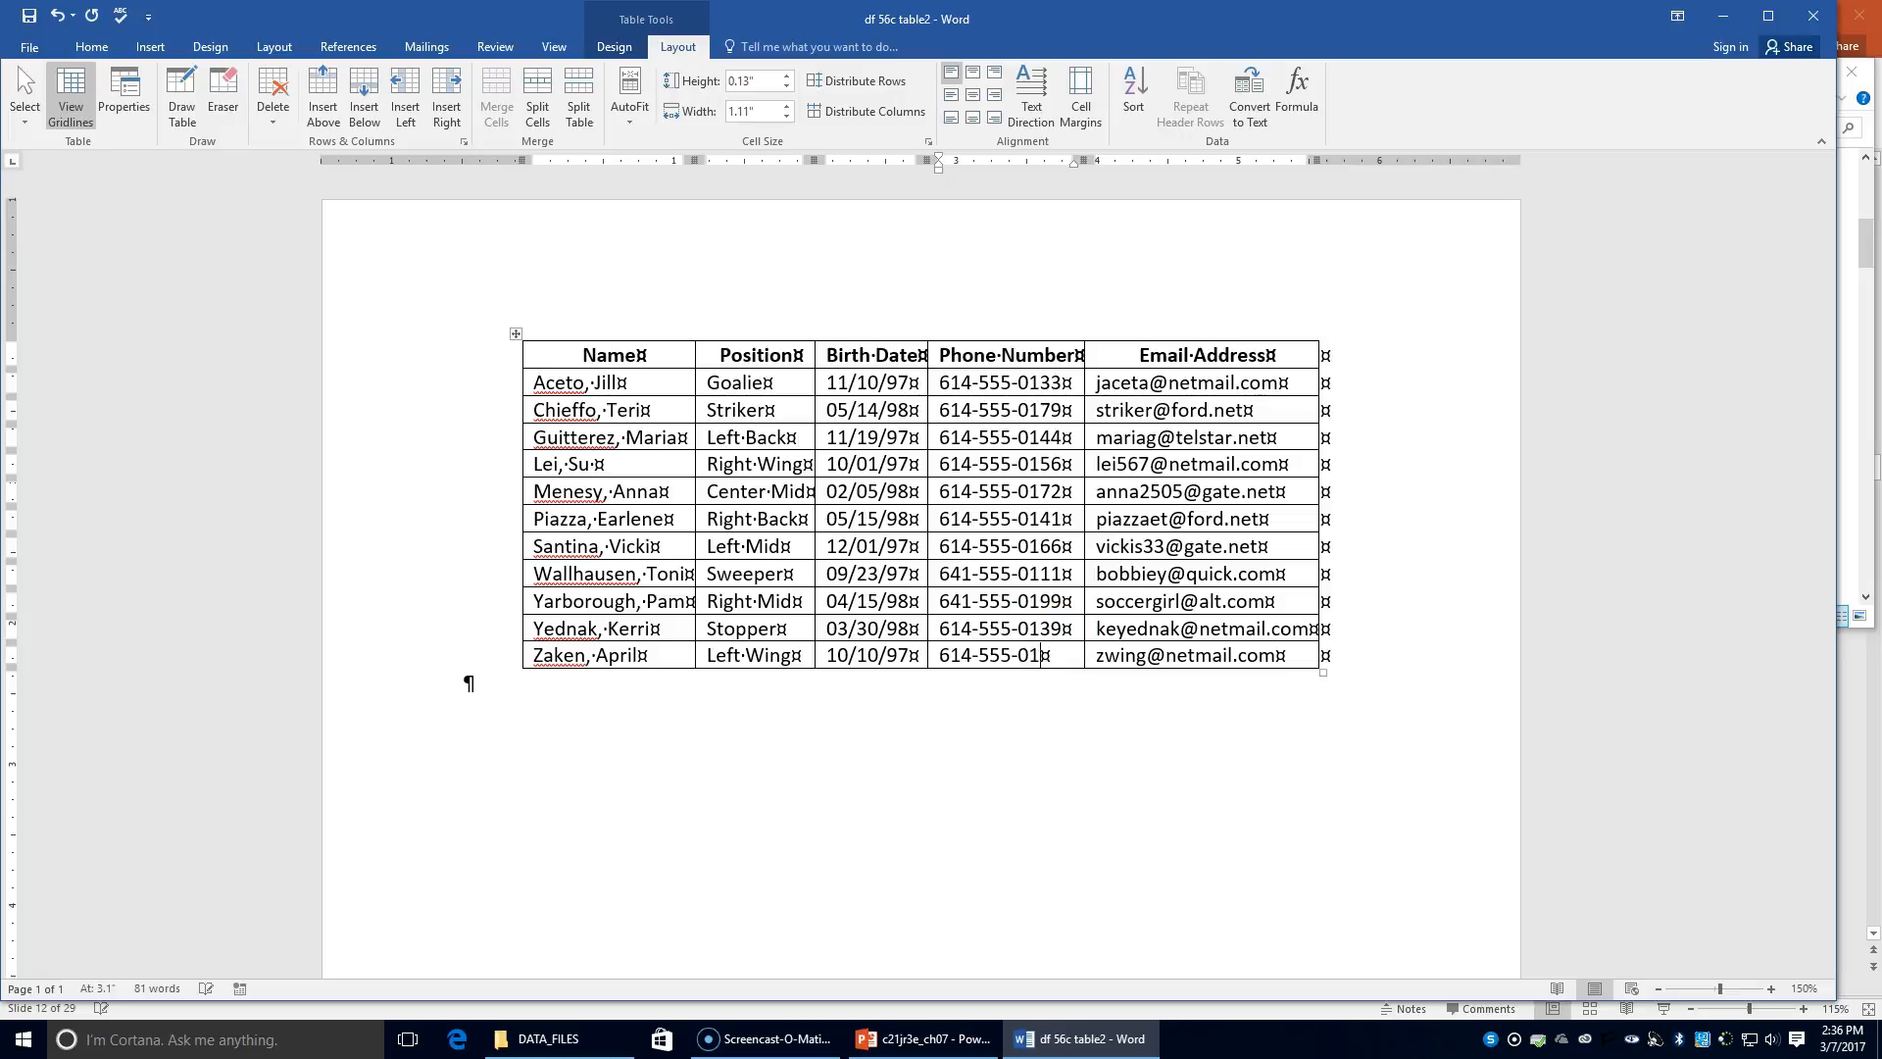
pyautogui.write('84')
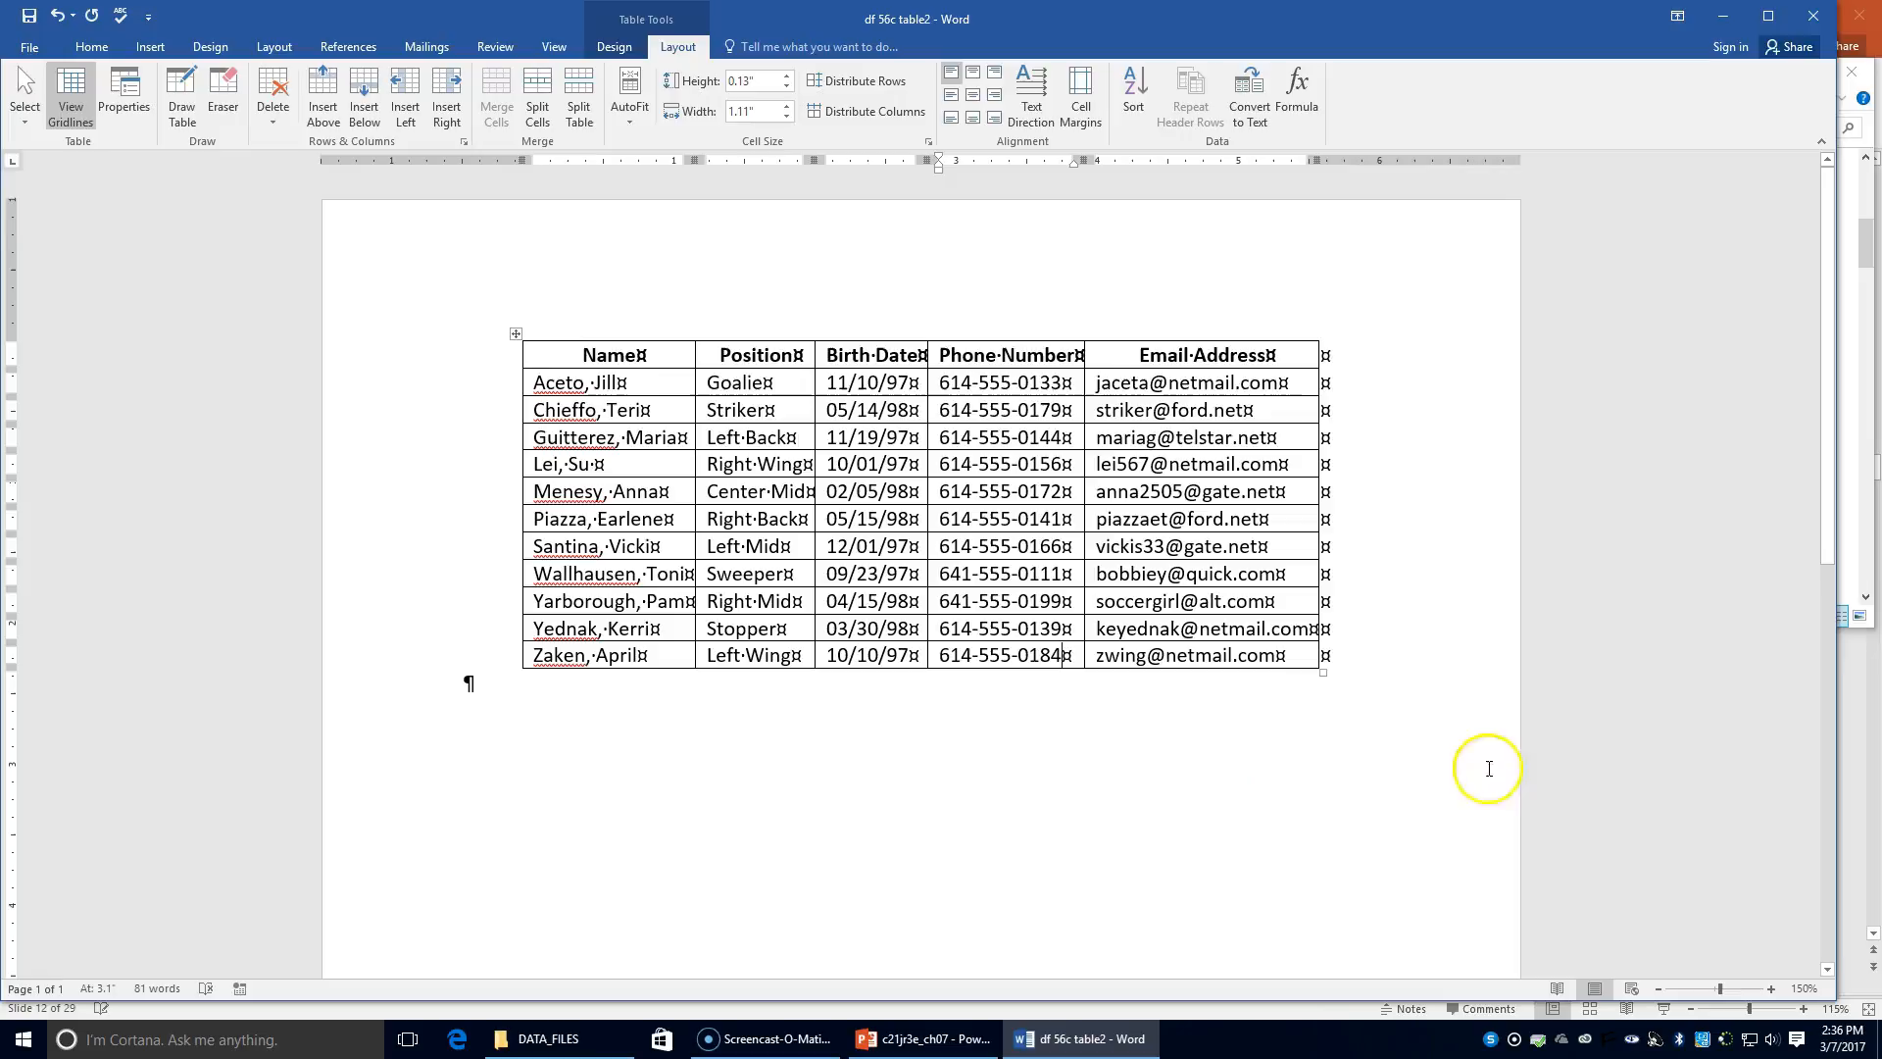
# Step: Delete the Email Address column, leaving Name, Position, Birth Date and Phone Number
pyautogui.click(1234, 336)
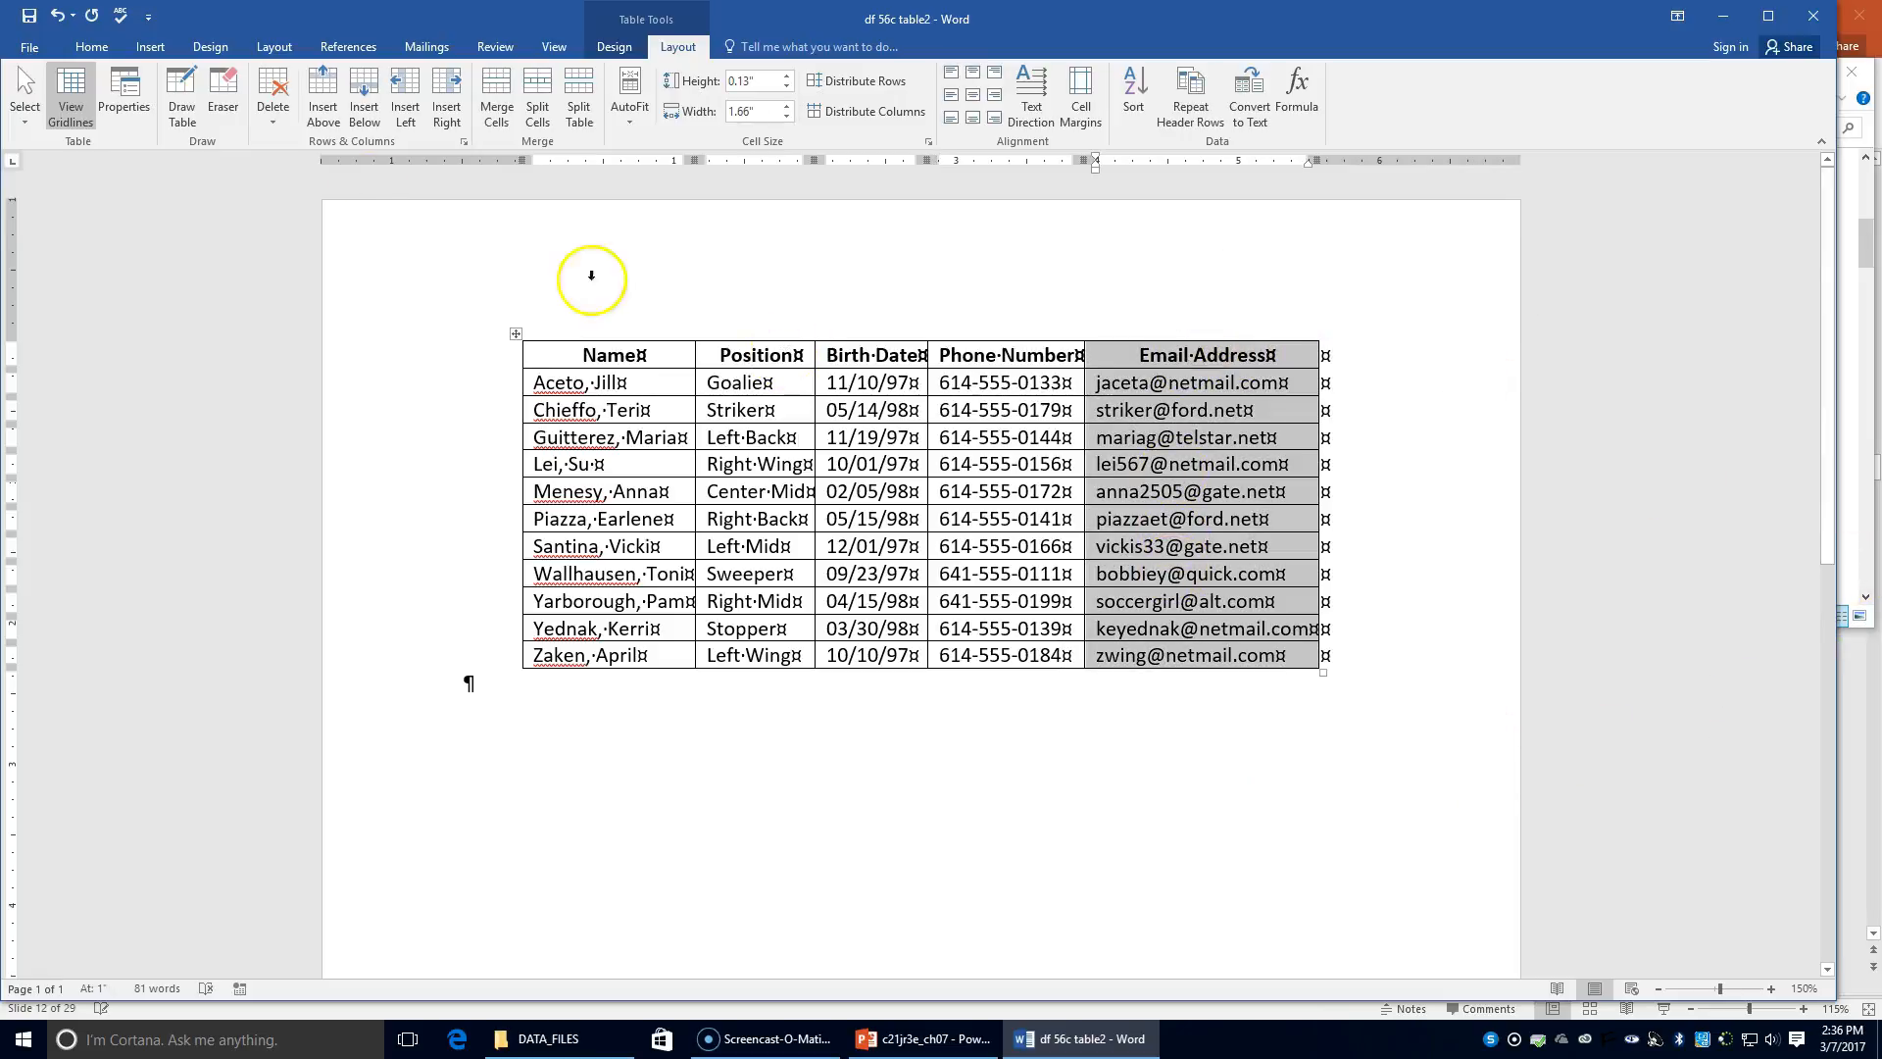
pyautogui.click(277, 127)
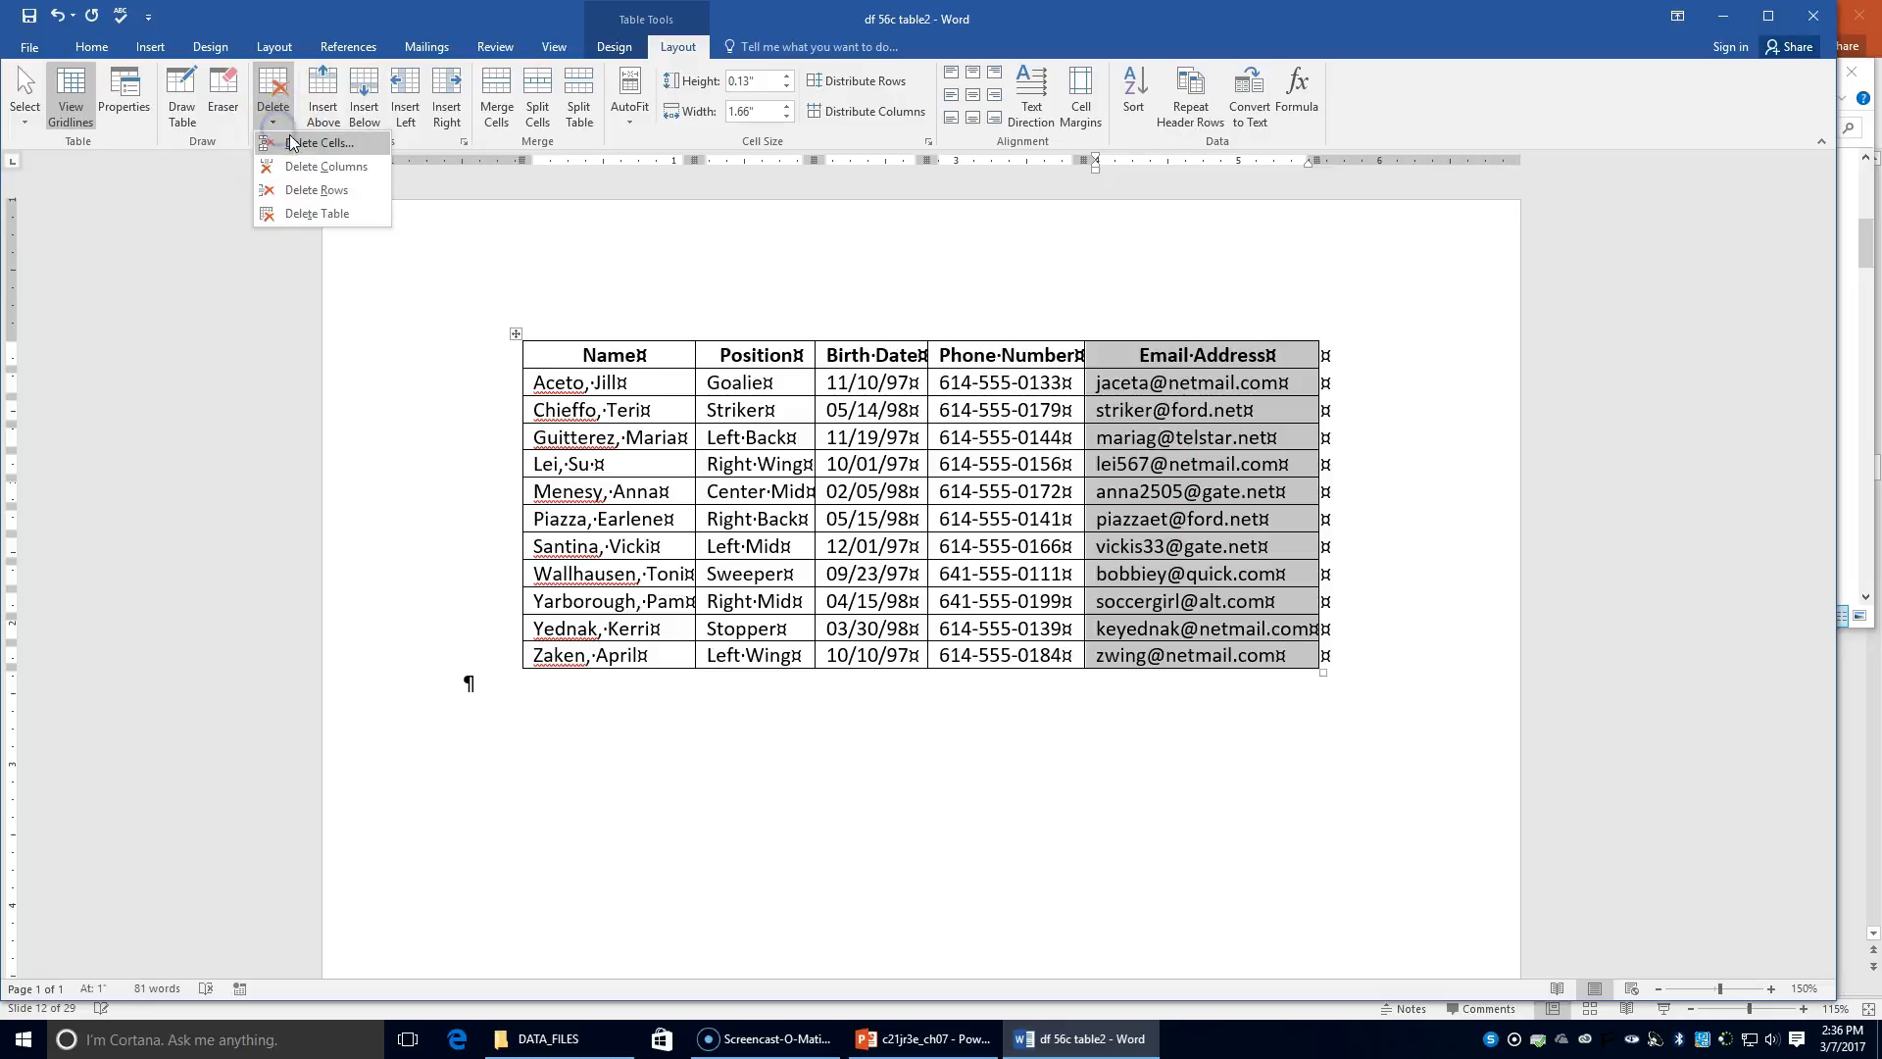
pyautogui.click(305, 166)
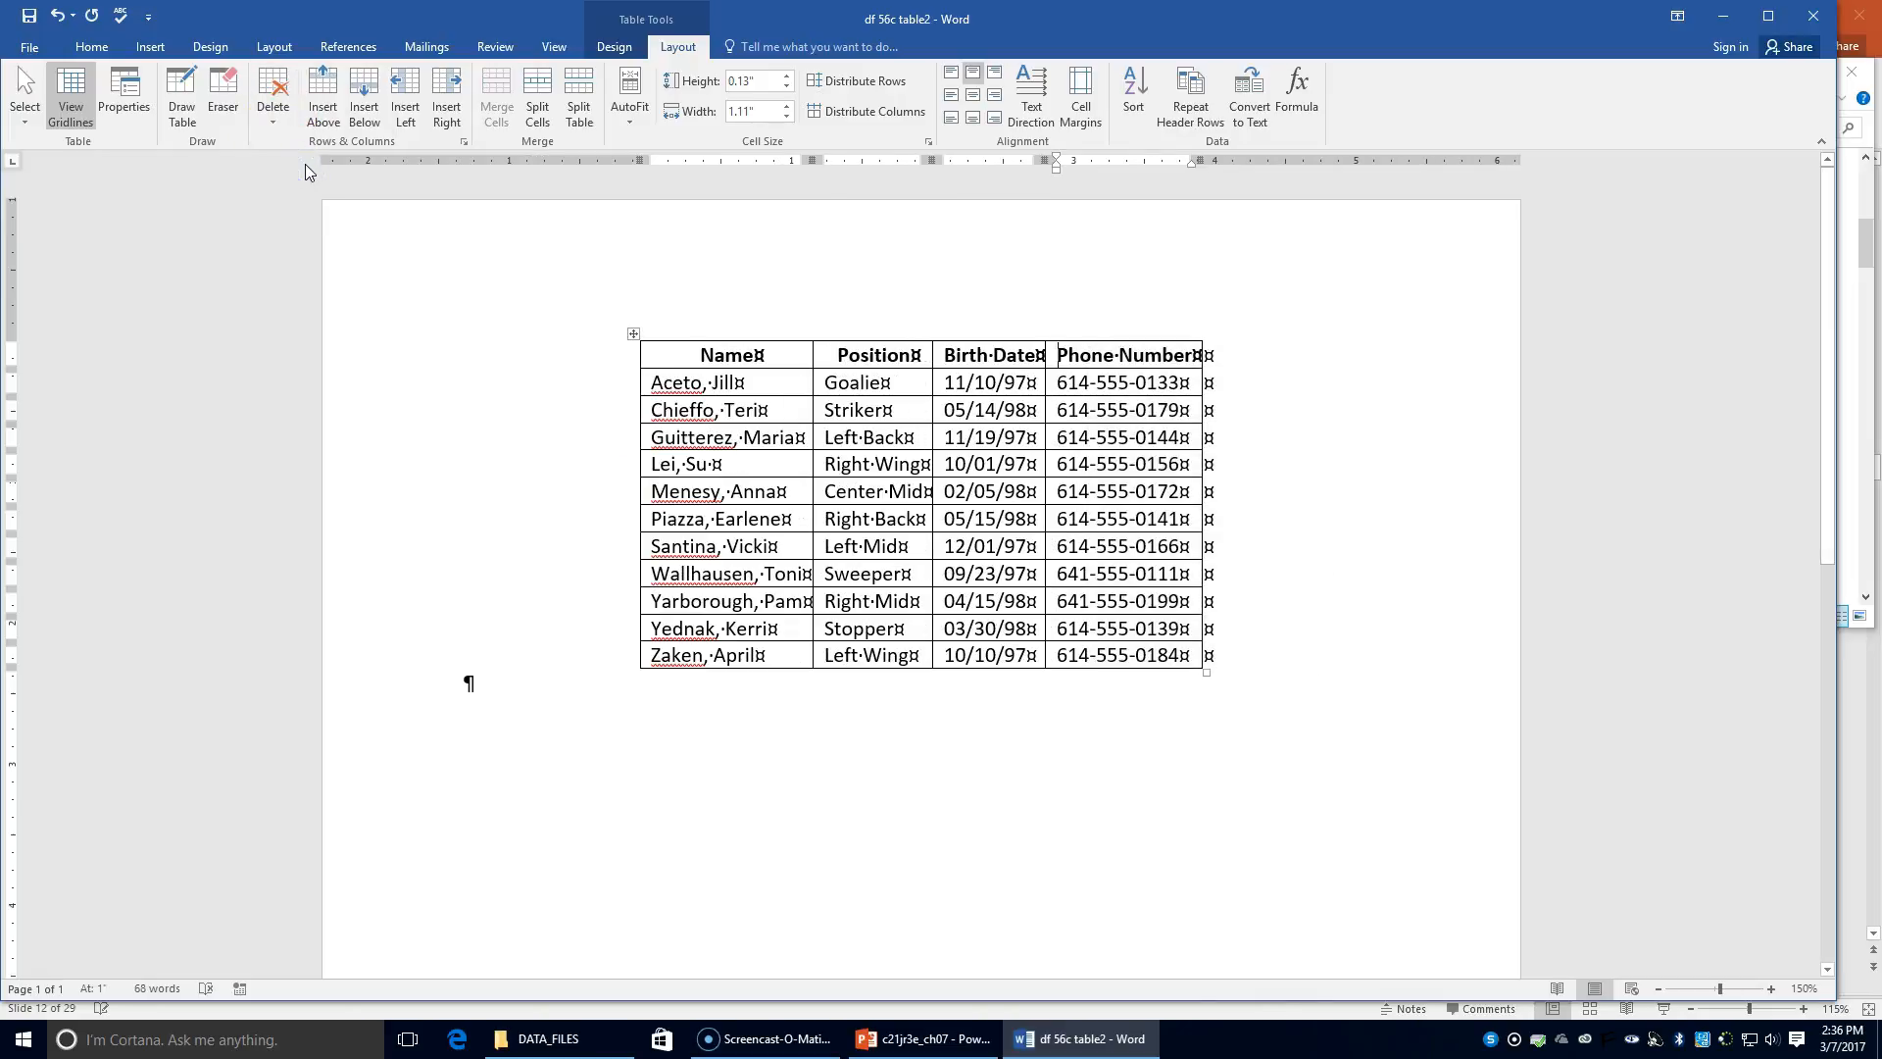
# Step: Select the Right Mid player's row and delete it with Delete Rows
pyautogui.moveTo(813, 358); pyautogui.dragTo(815, 336)
pyautogui.moveTo(630, 677)
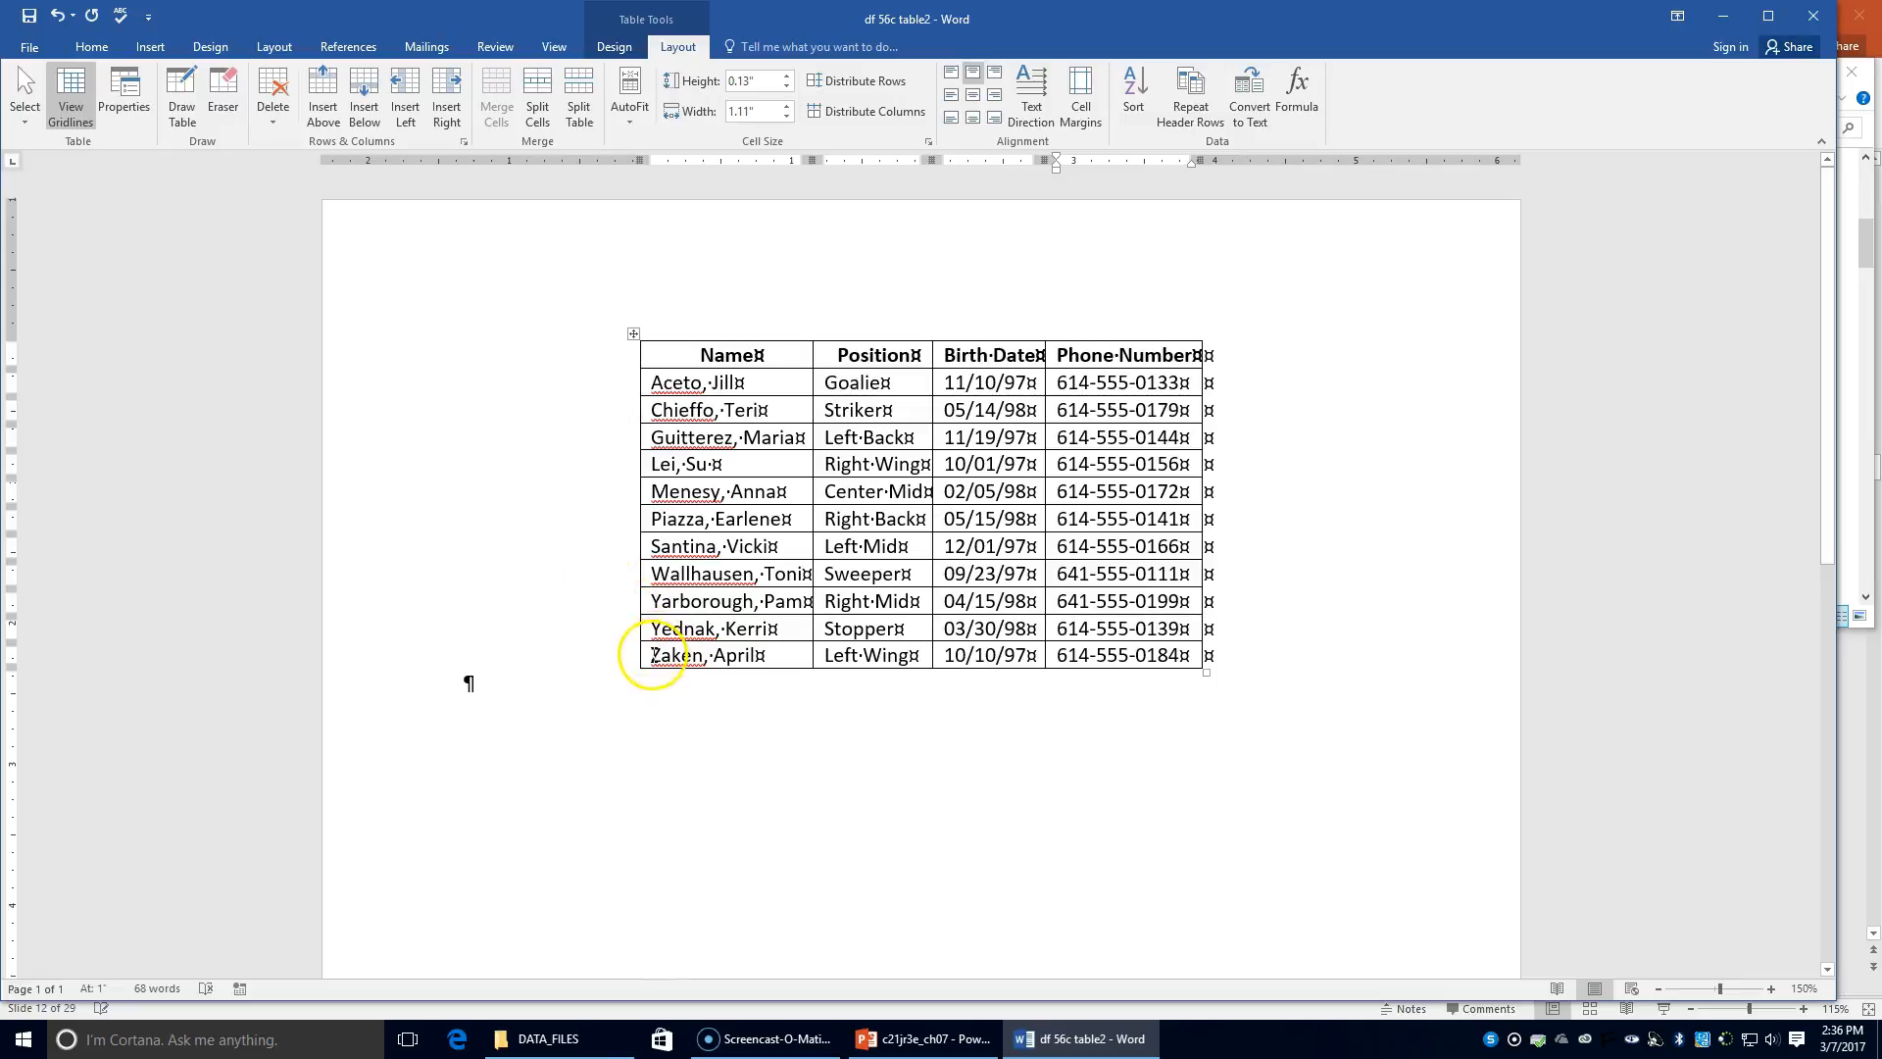
pyautogui.click(627, 600)
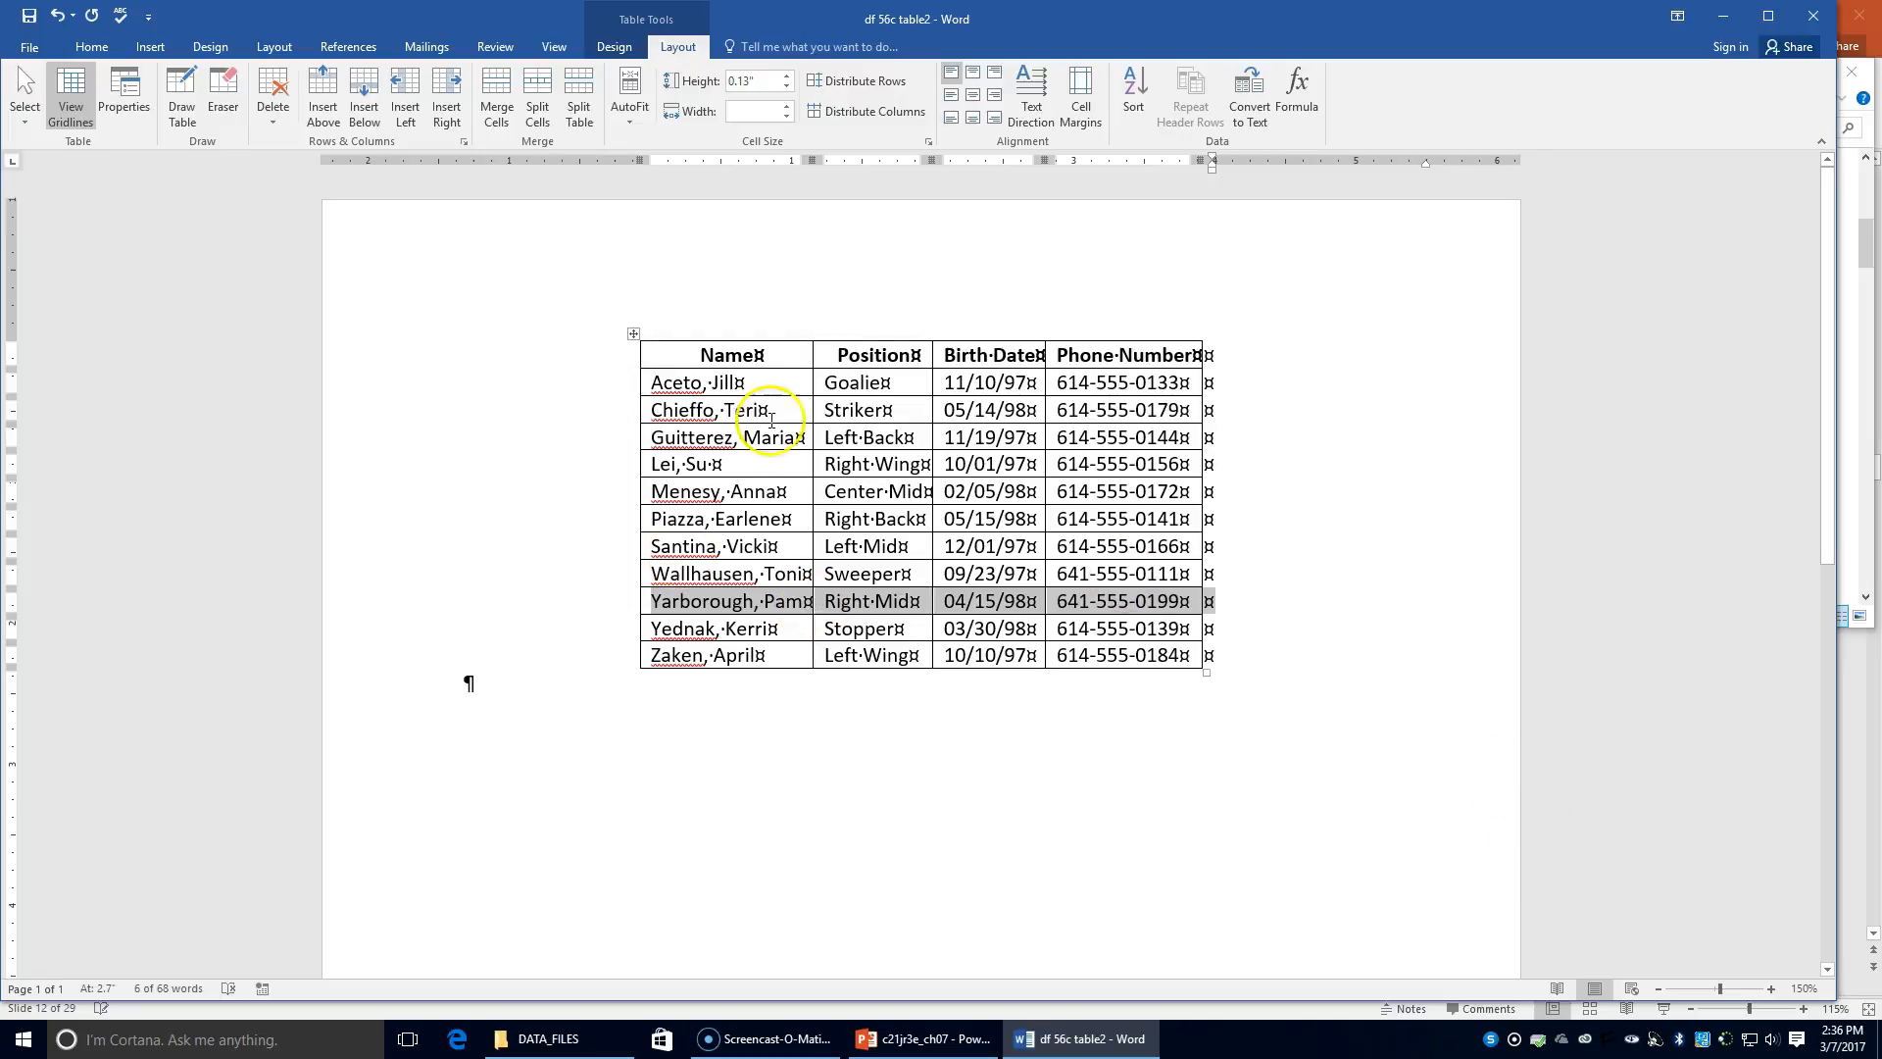
pyautogui.click(643, 439)
pyautogui.keyDown('ctrl'); pyautogui.click(625, 443); pyautogui.keyUp('ctrl')
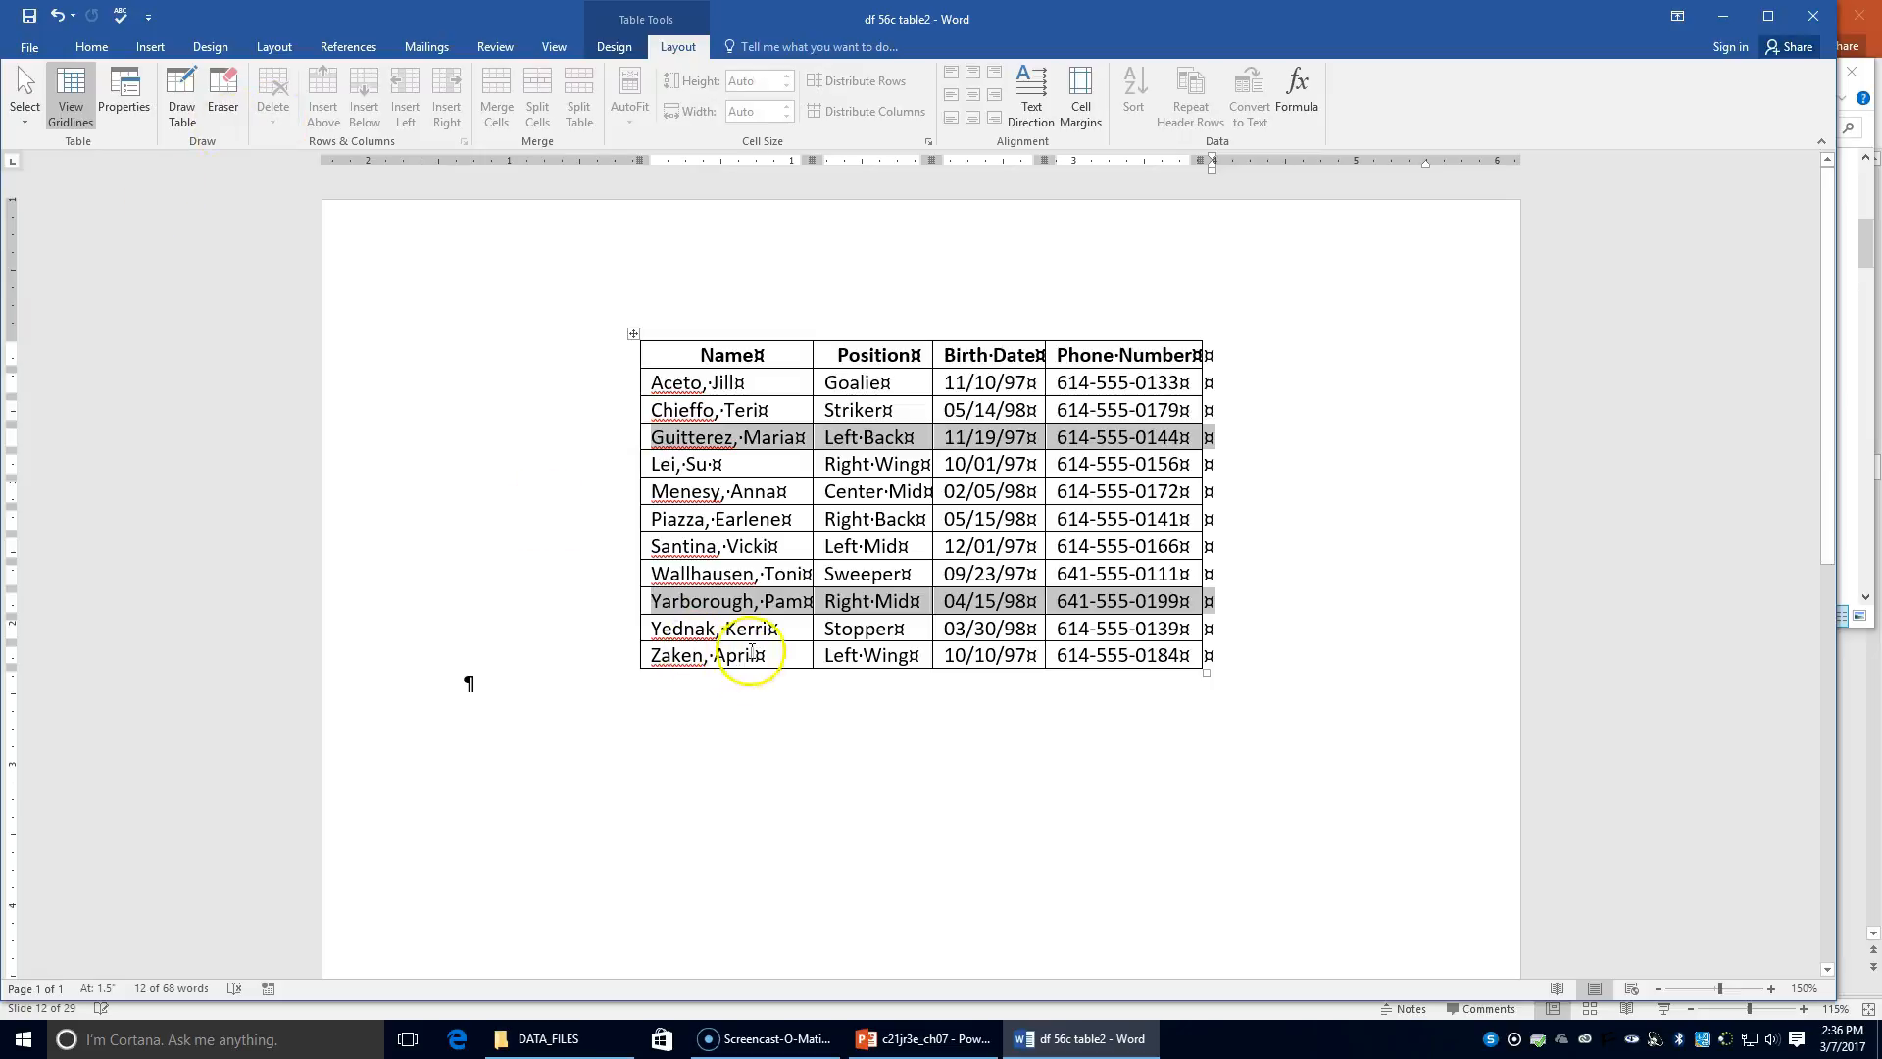
pyautogui.rightClick(707, 436)
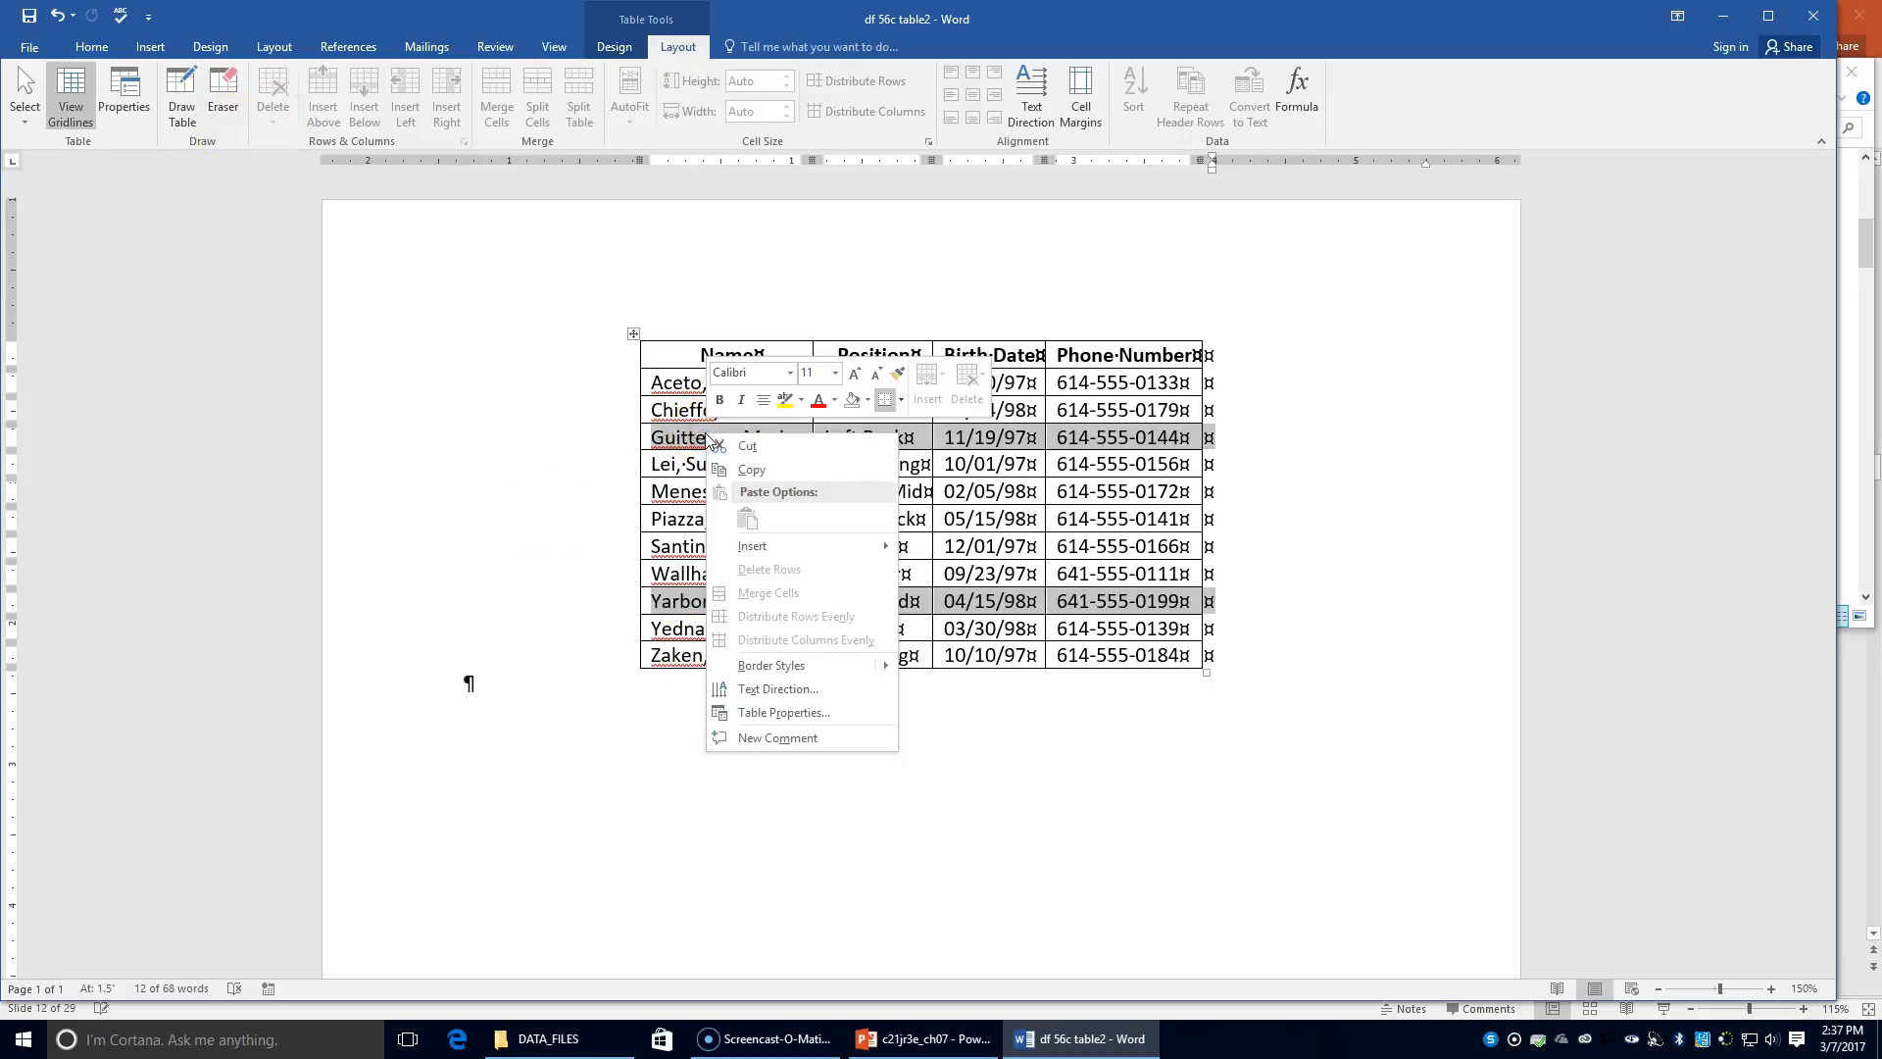
pyautogui.click(991, 702)
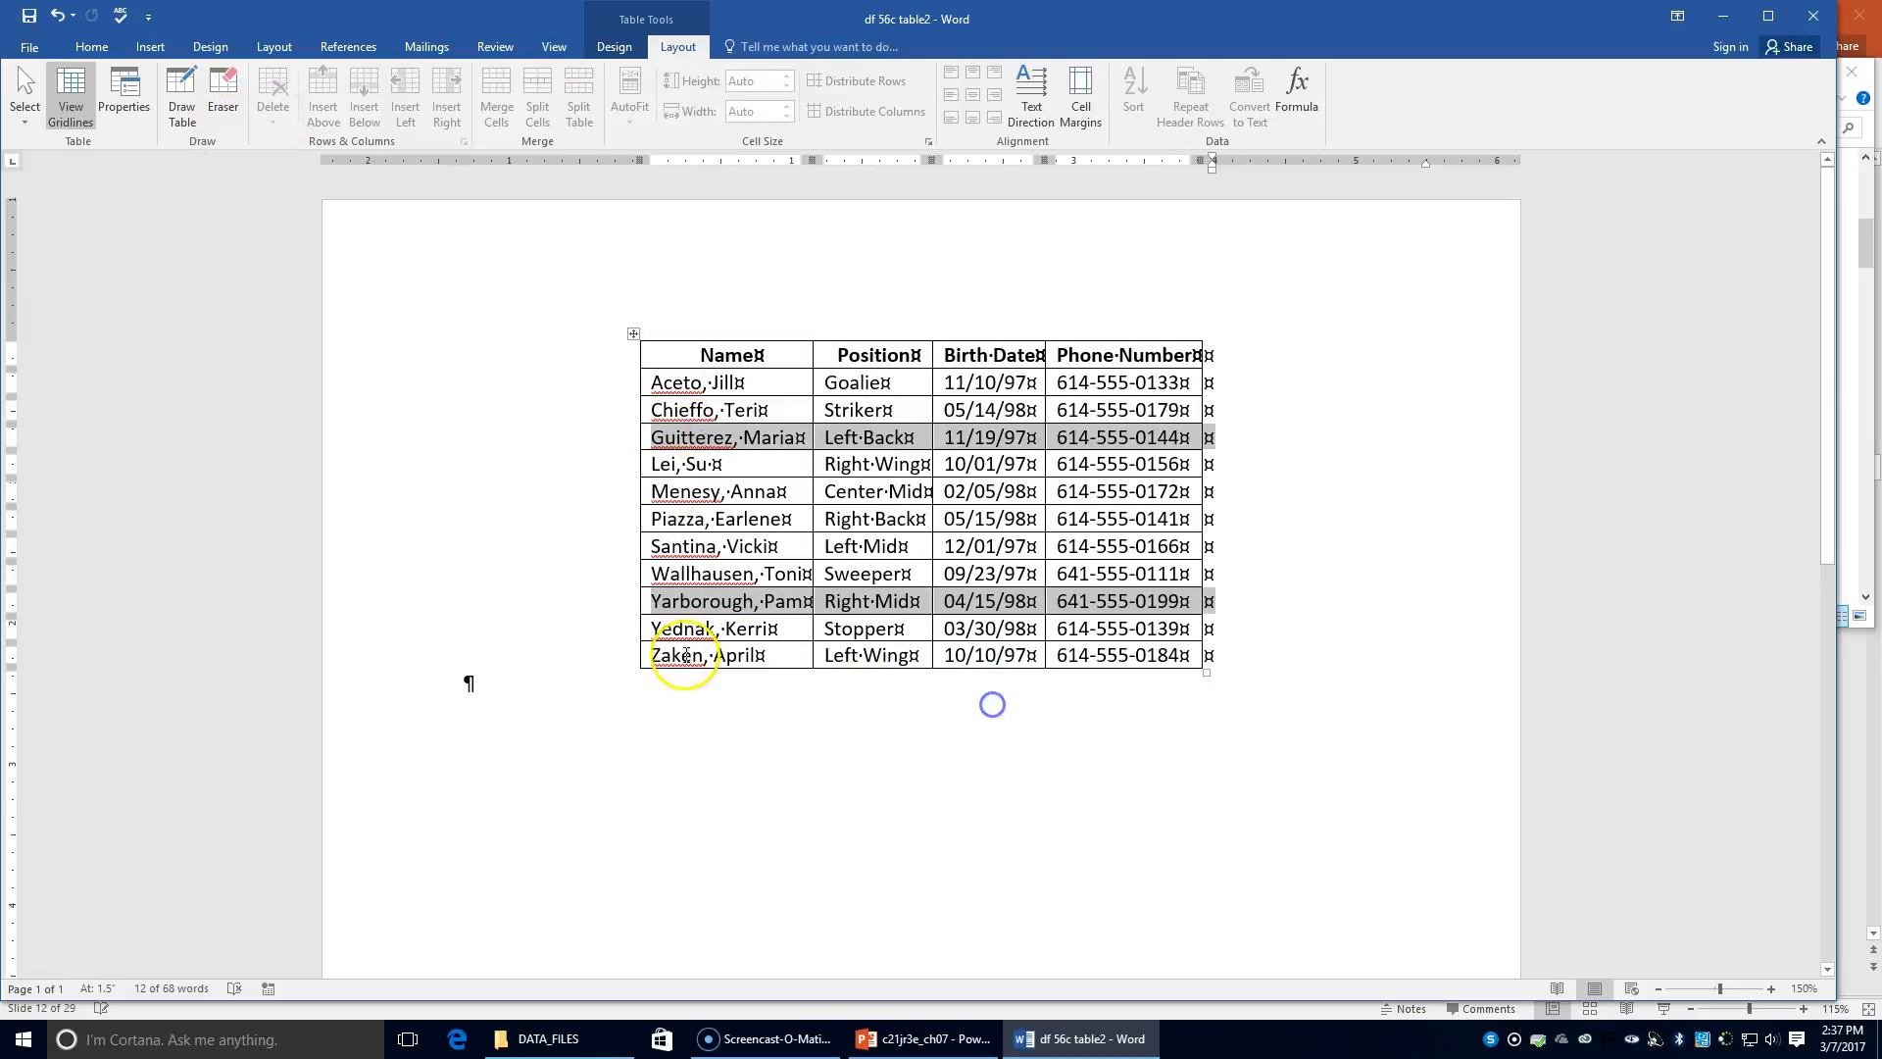
pyautogui.click(608, 612)
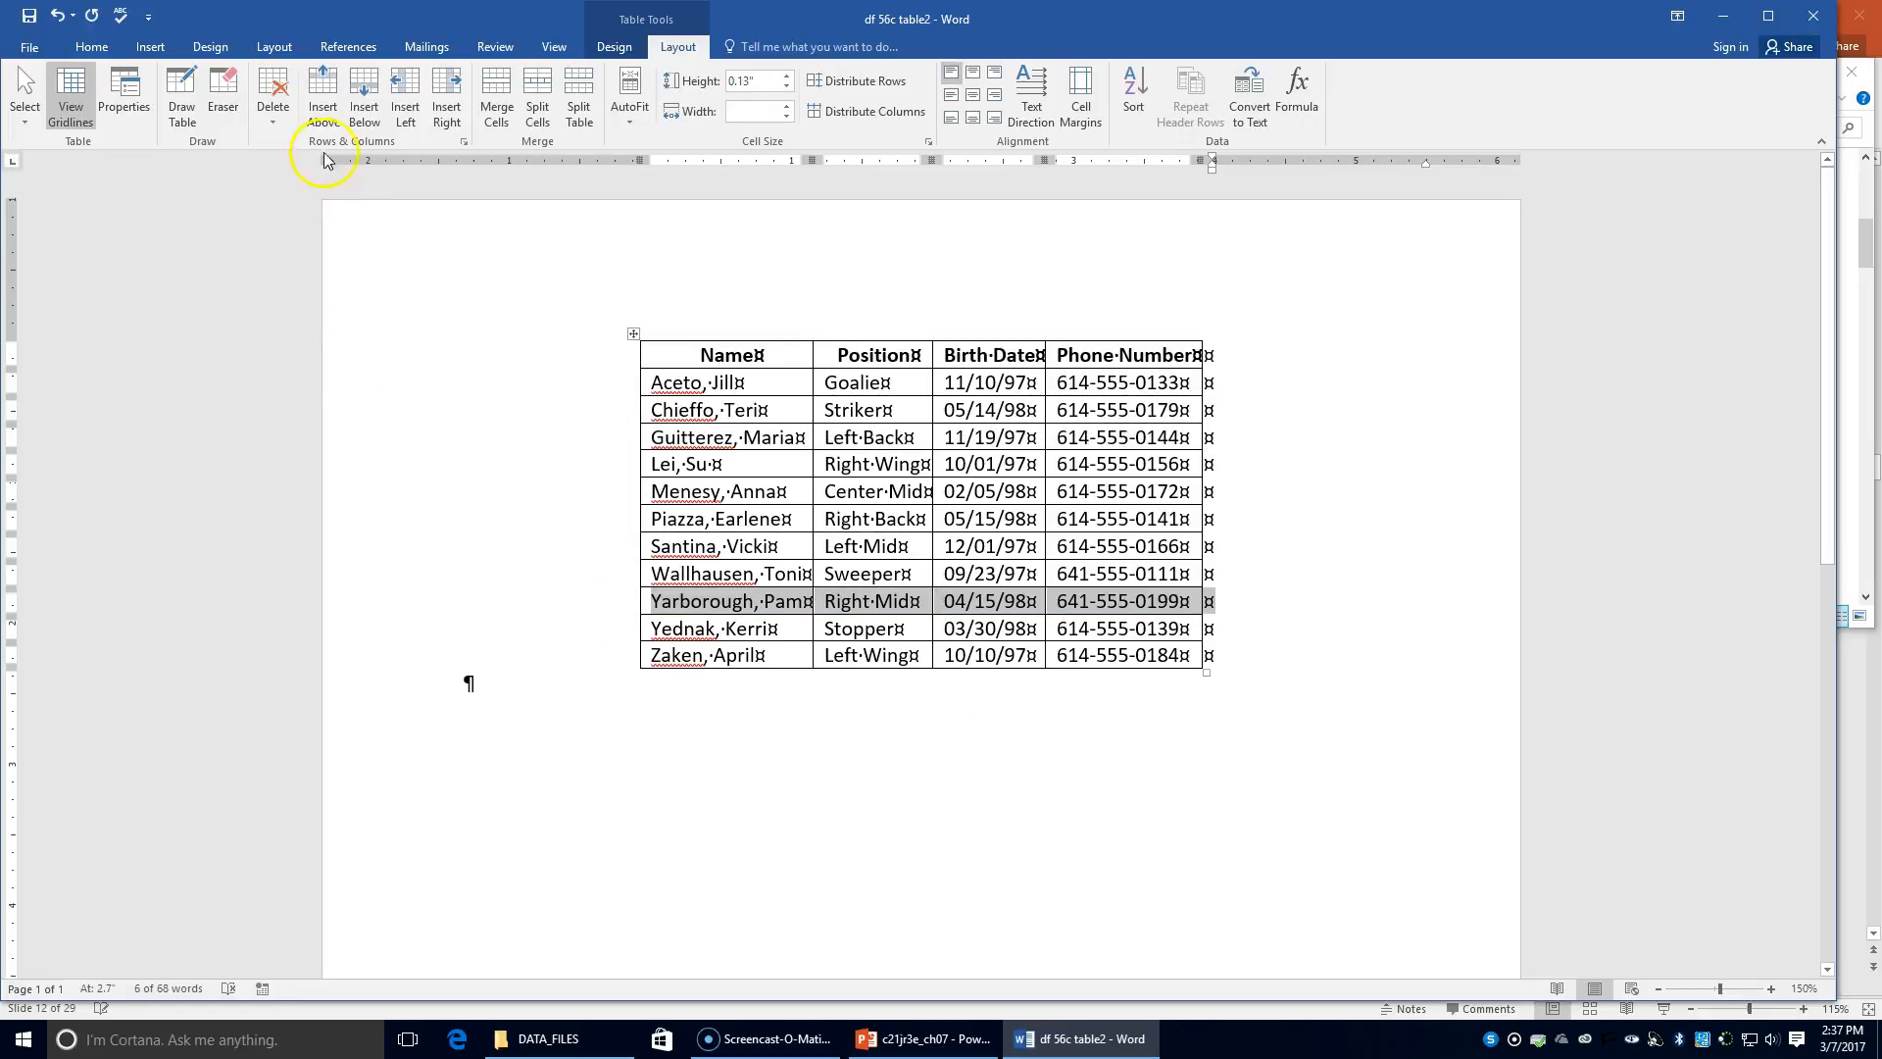
pyautogui.click(260, 115)
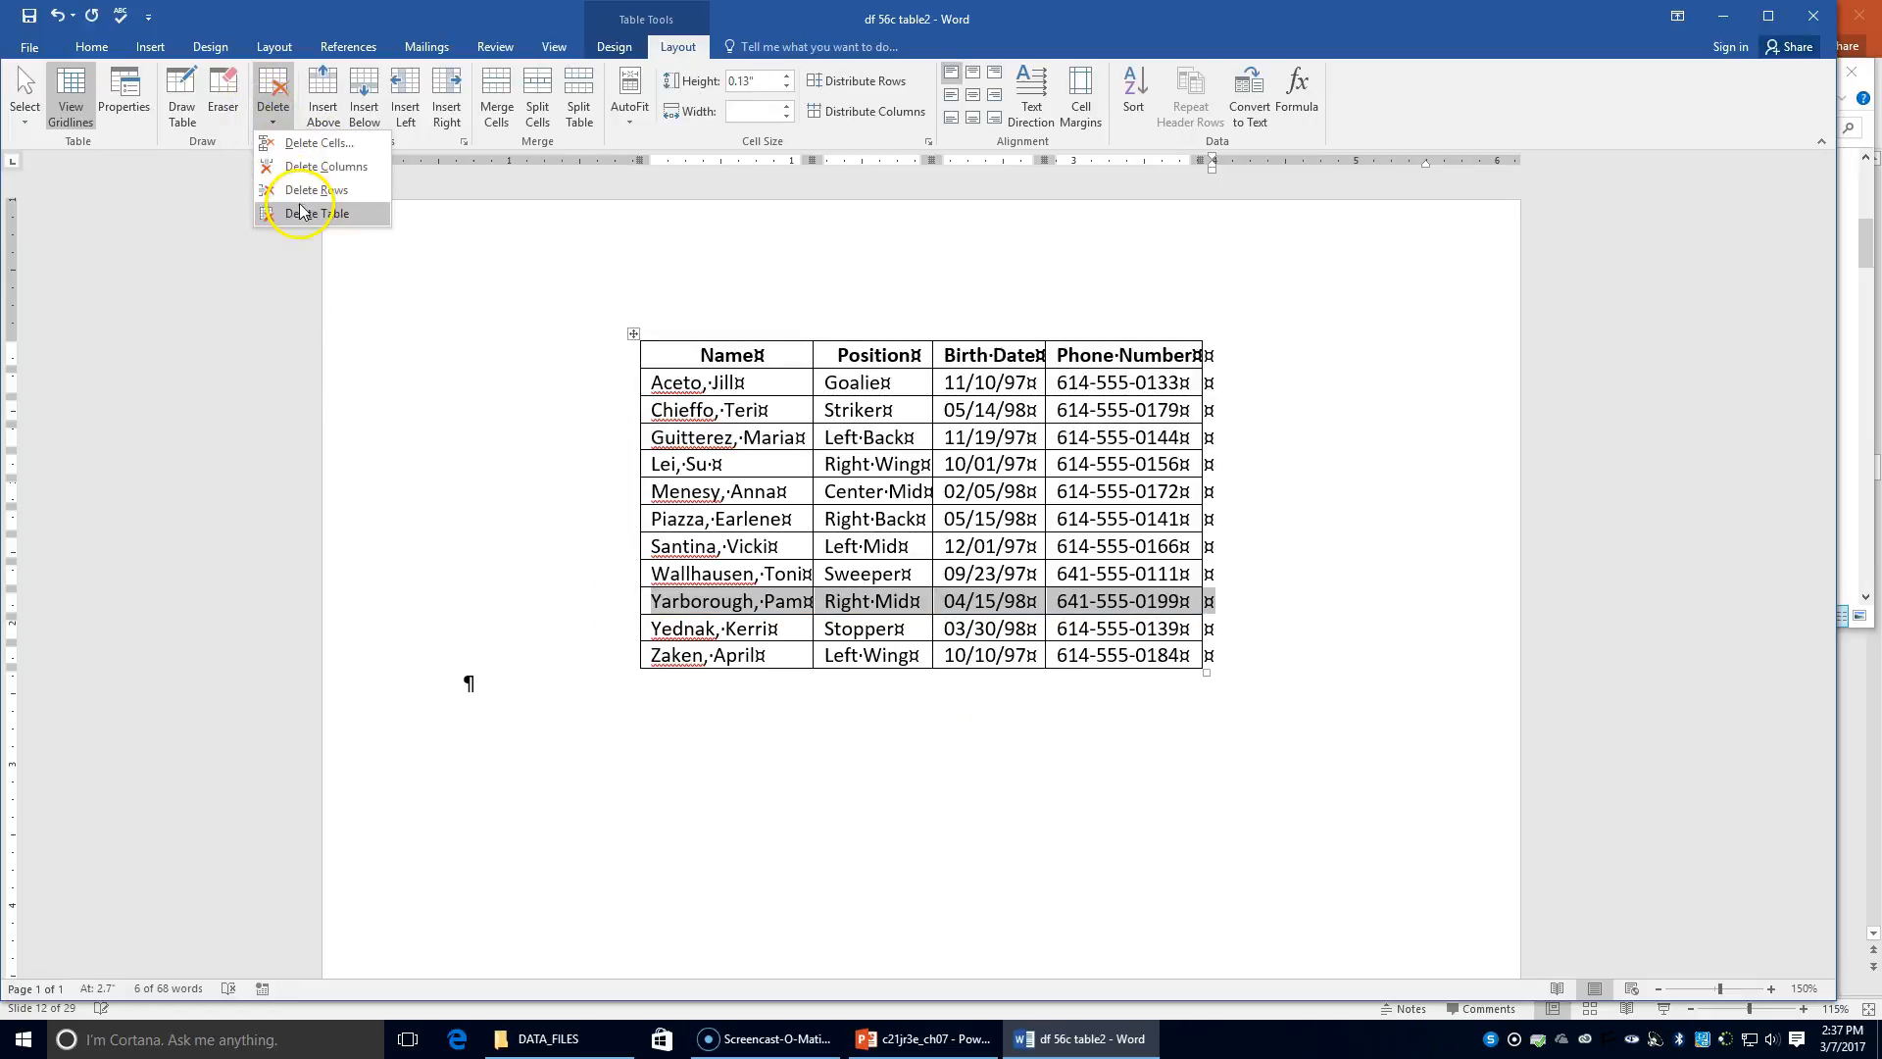
pyautogui.click(287, 203)
# Step: Delete the Left Back player's row from the table
pyautogui.click(623, 434)
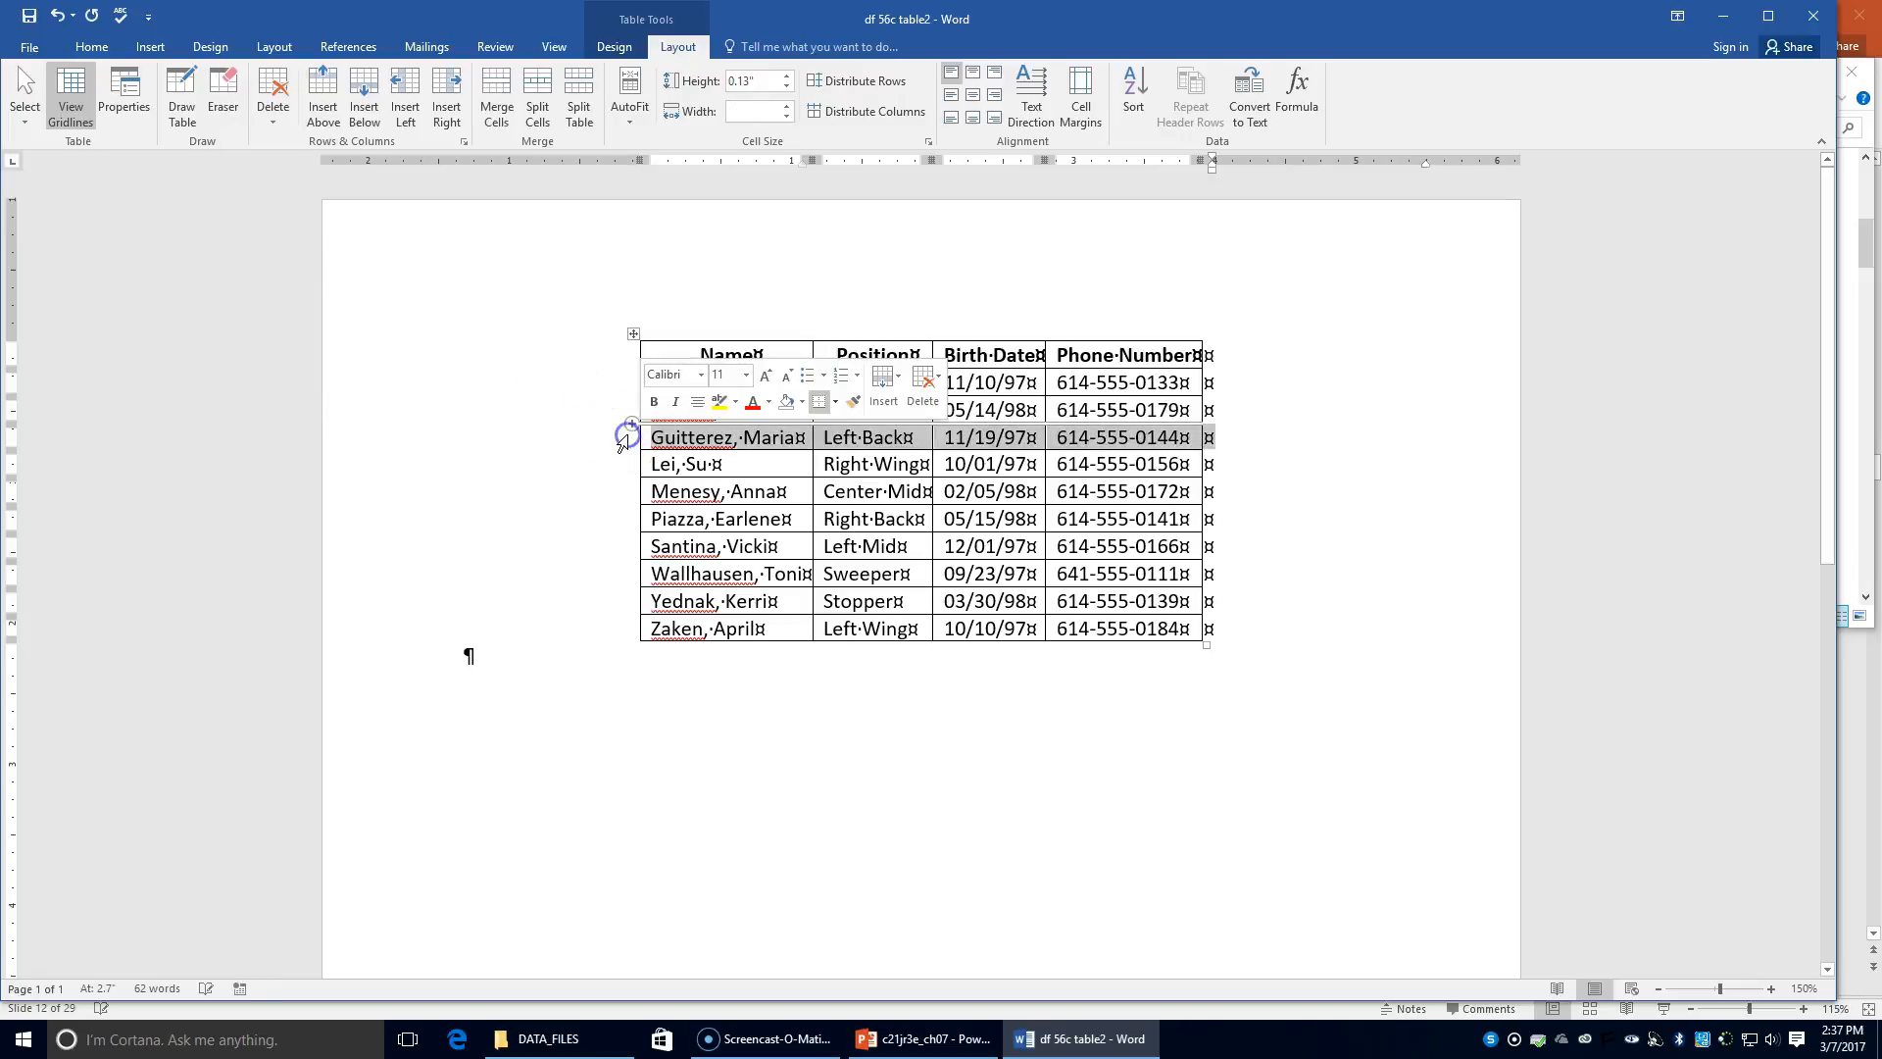
pyautogui.click(273, 113)
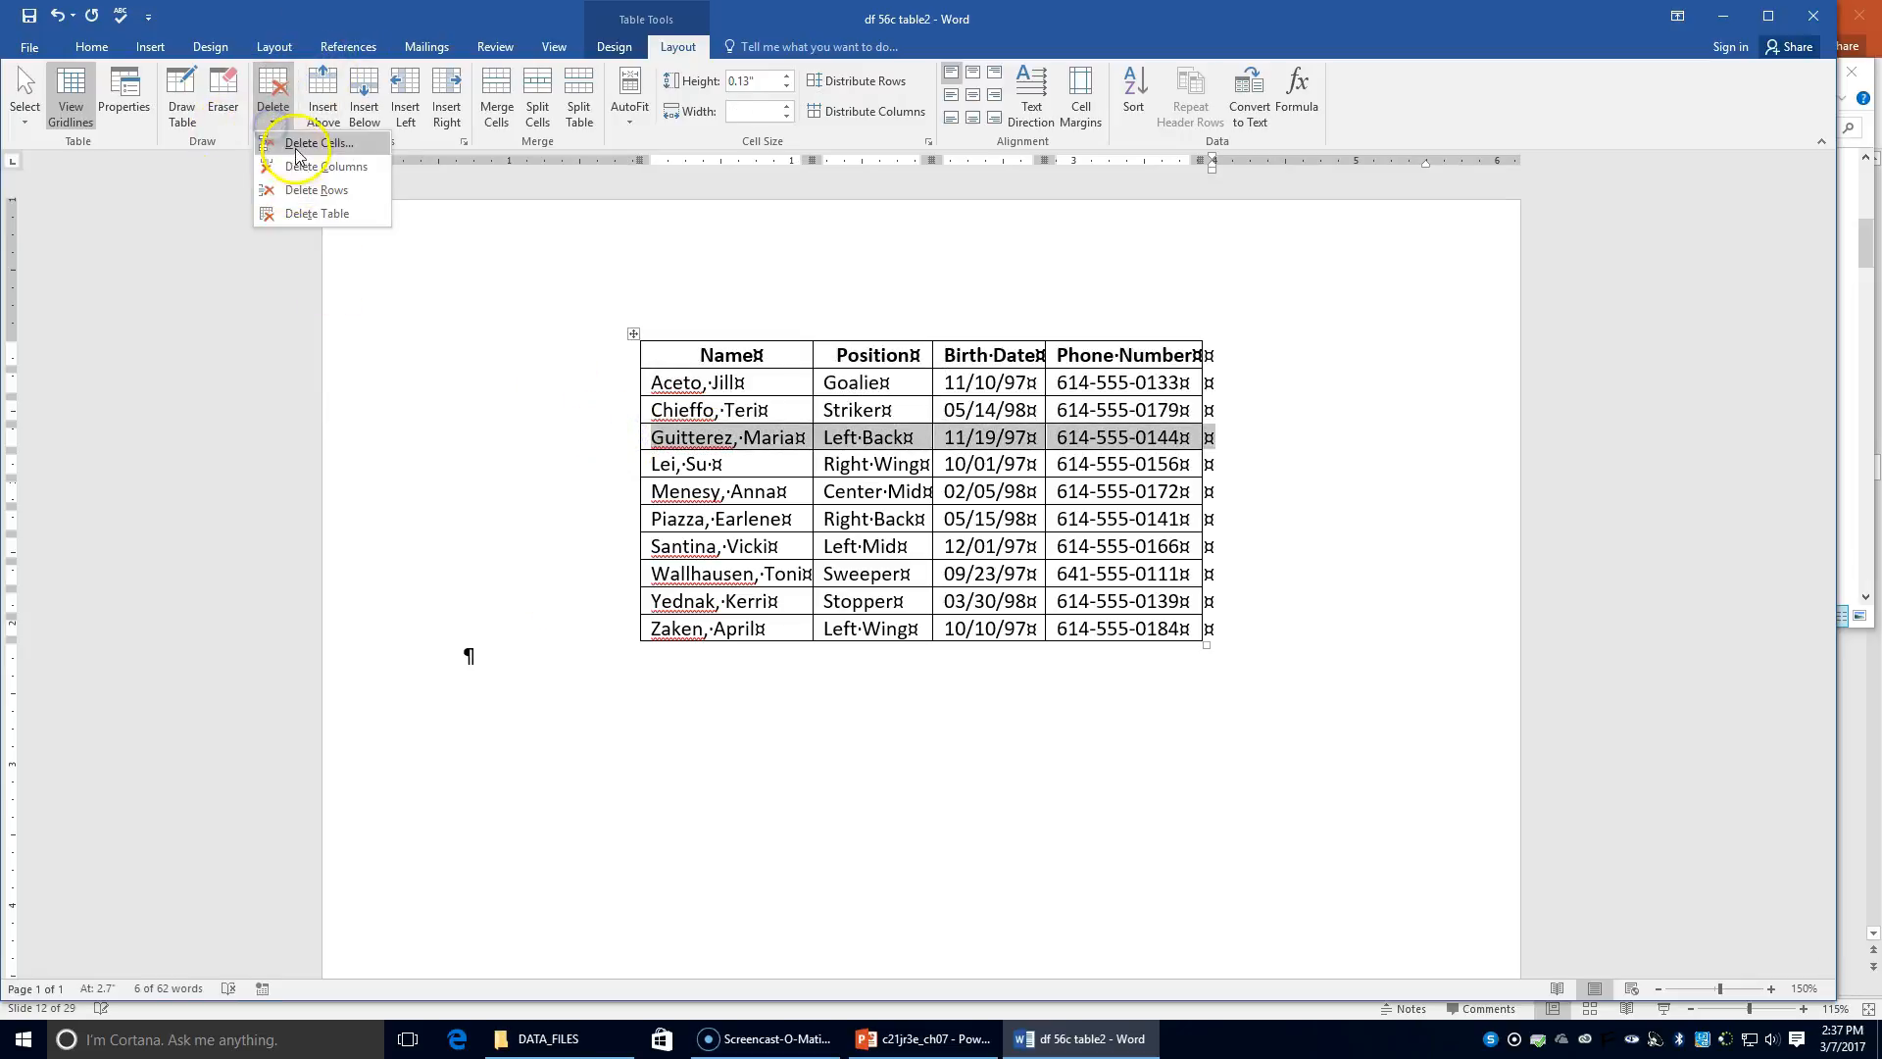
pyautogui.click(303, 191)
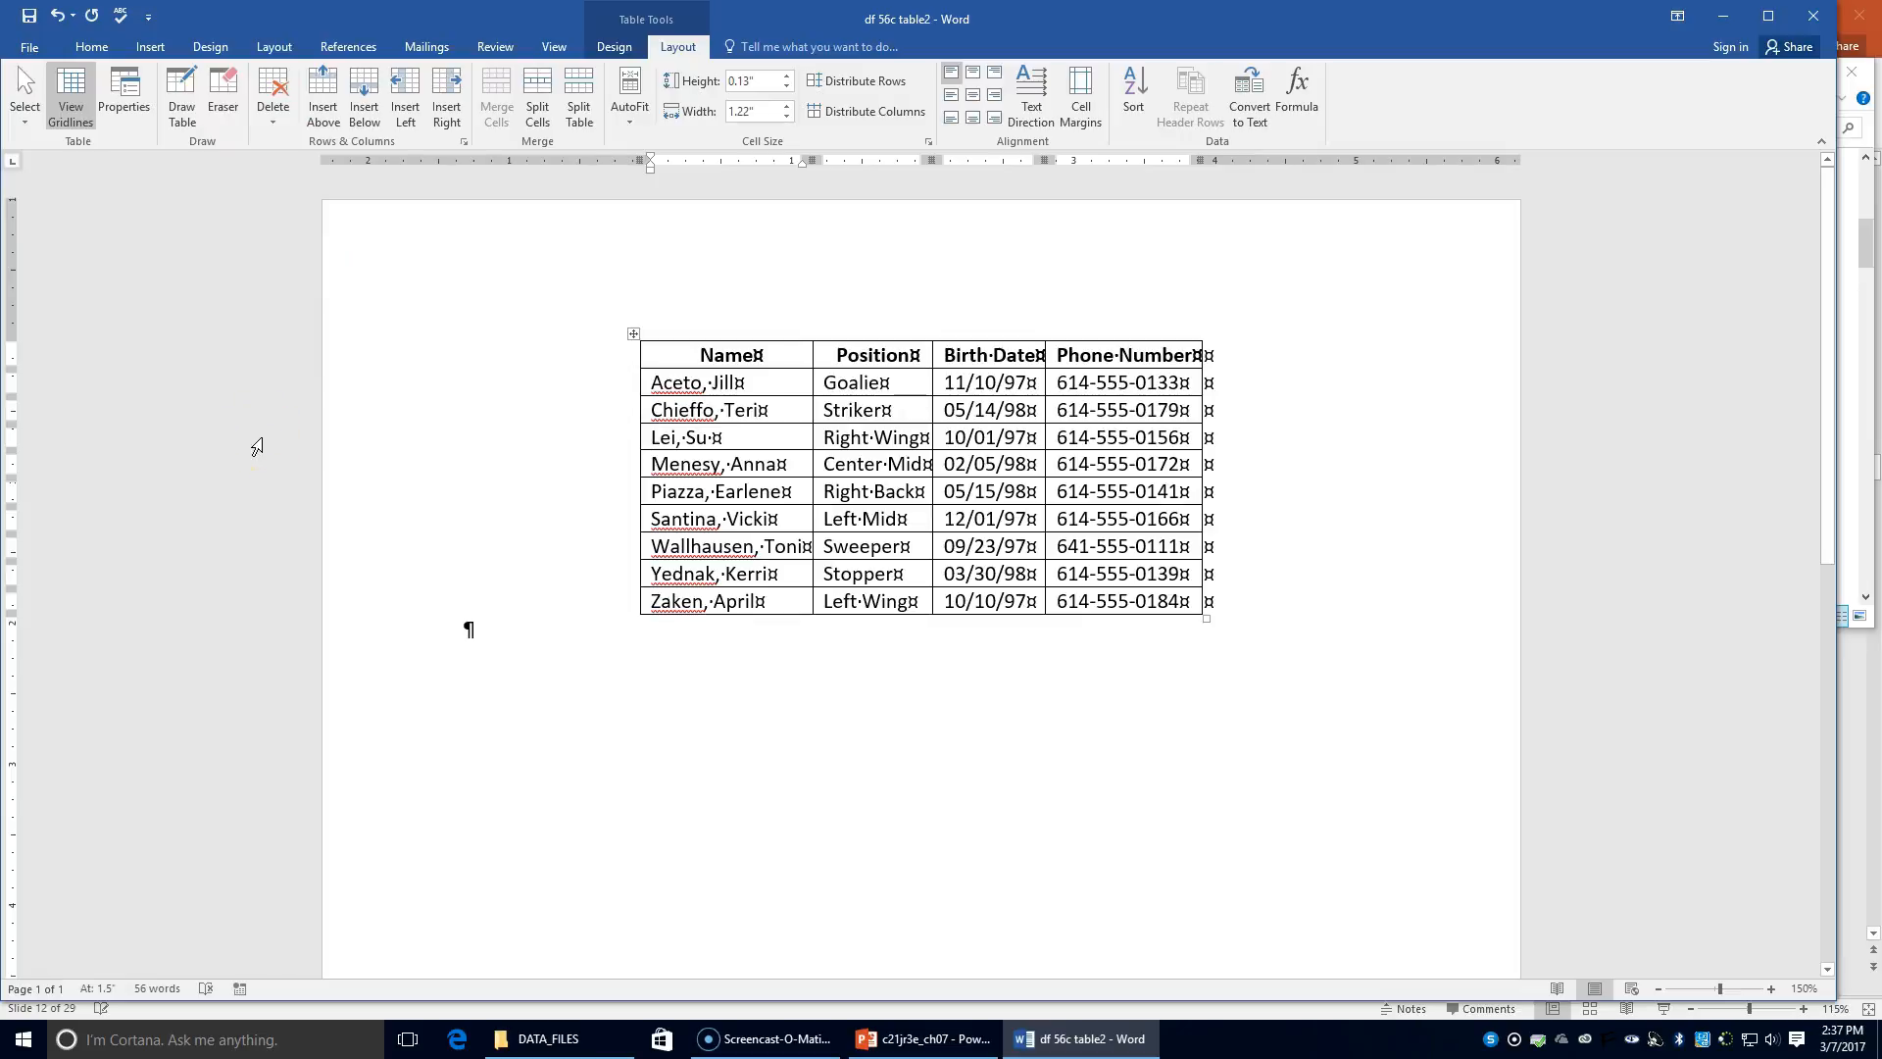
# Step: Insert an empty row below the first player and type the new player's name
pyautogui.click(684, 382)
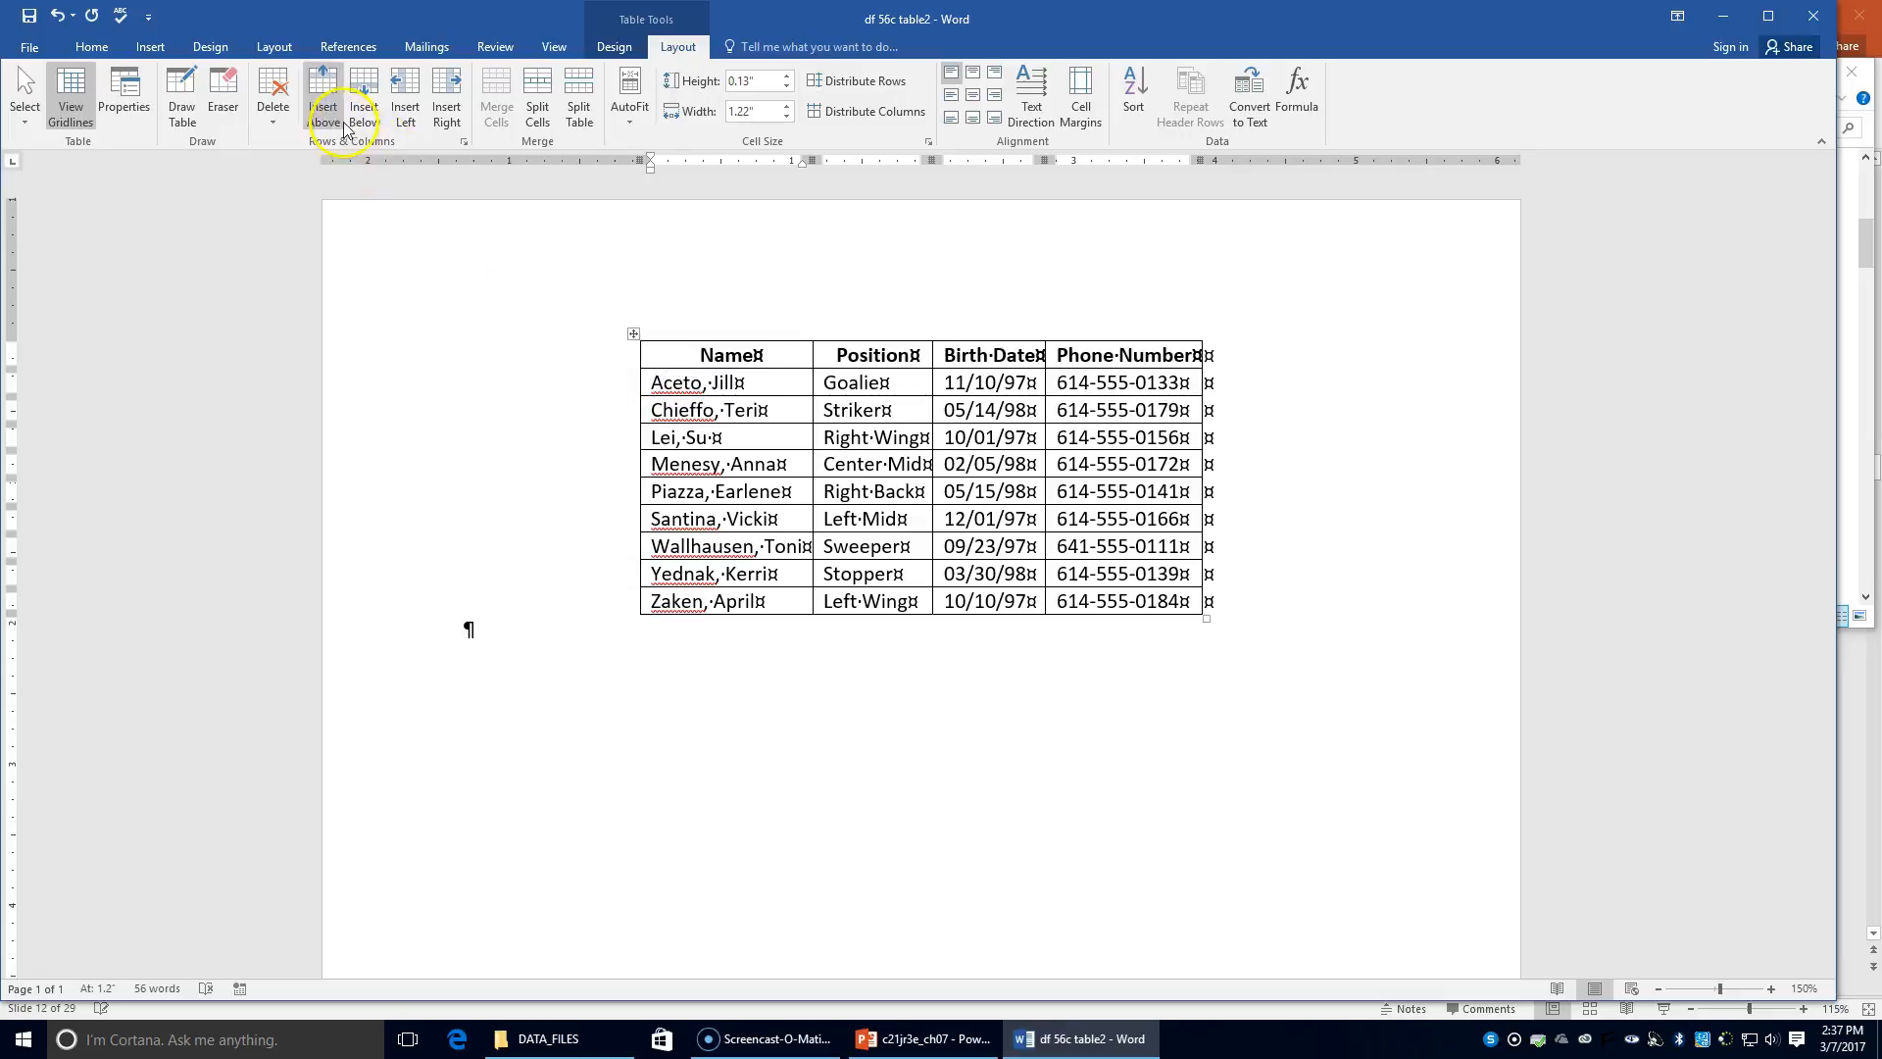
pyautogui.click(363, 109)
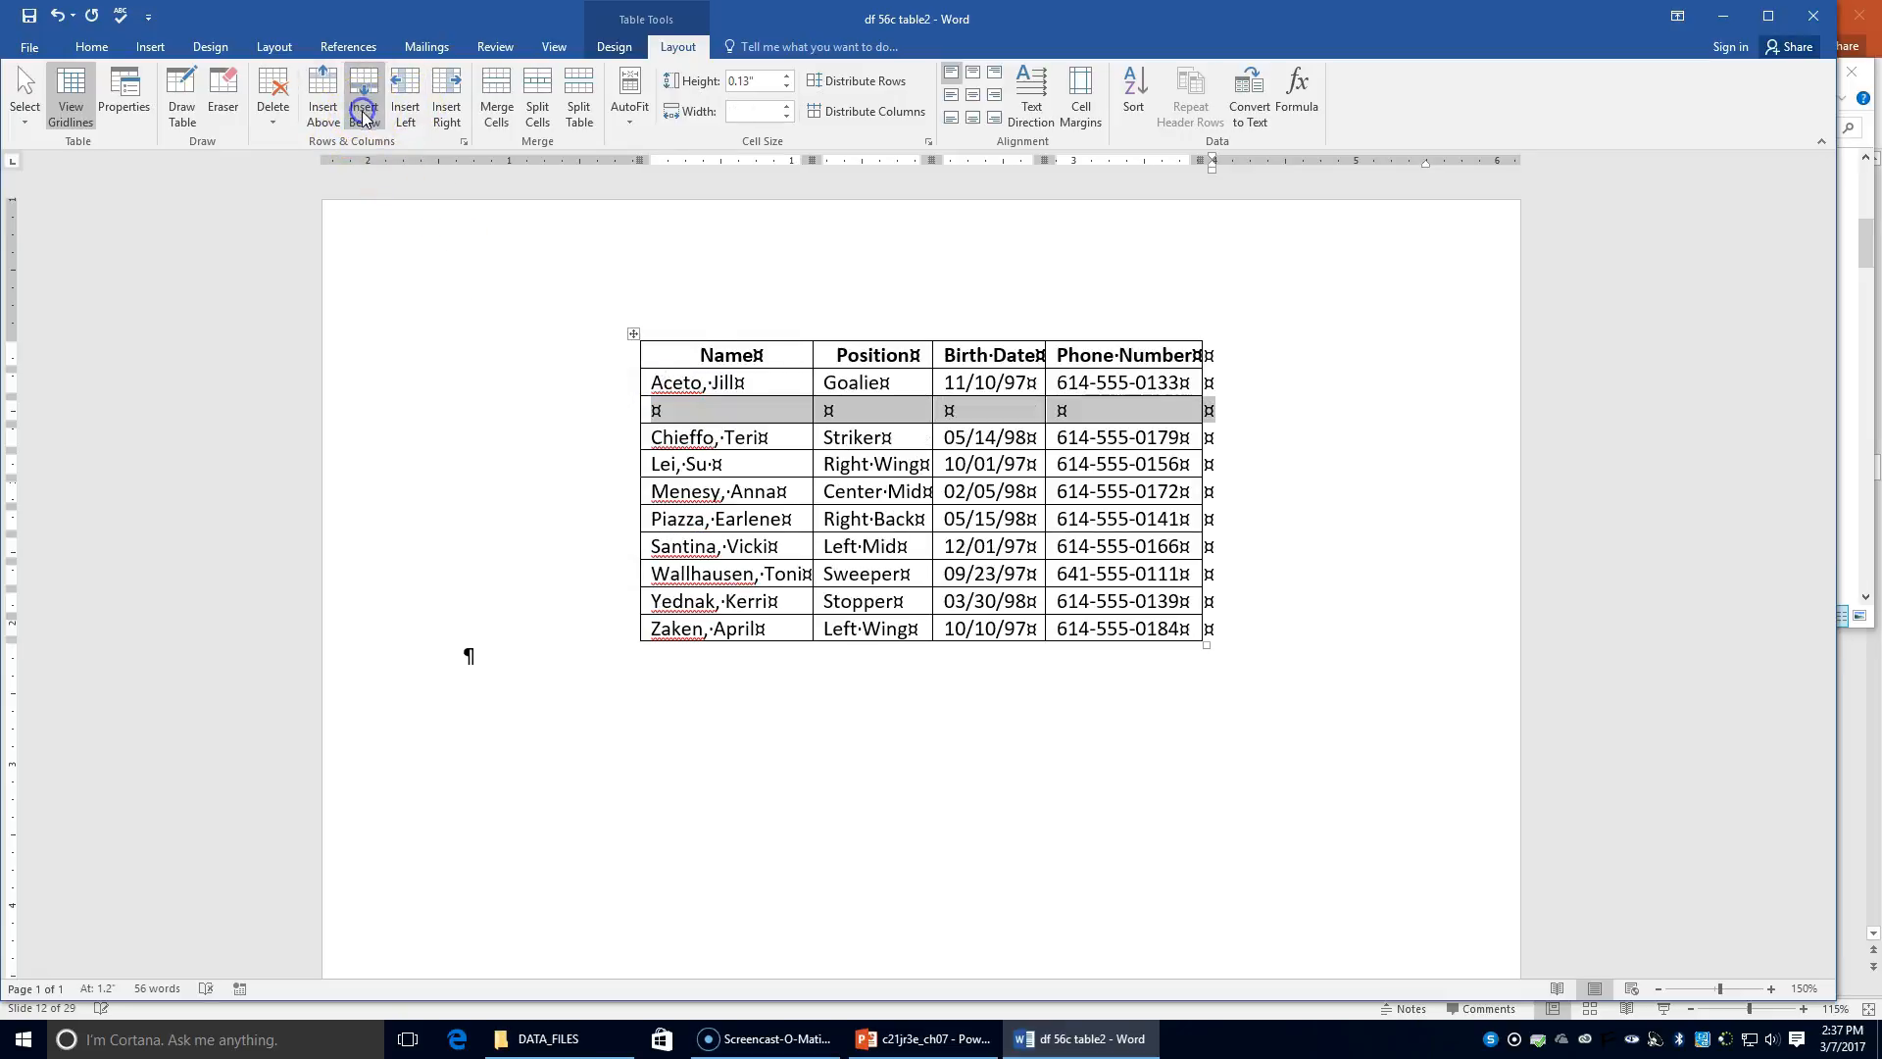
pyautogui.click(680, 412)
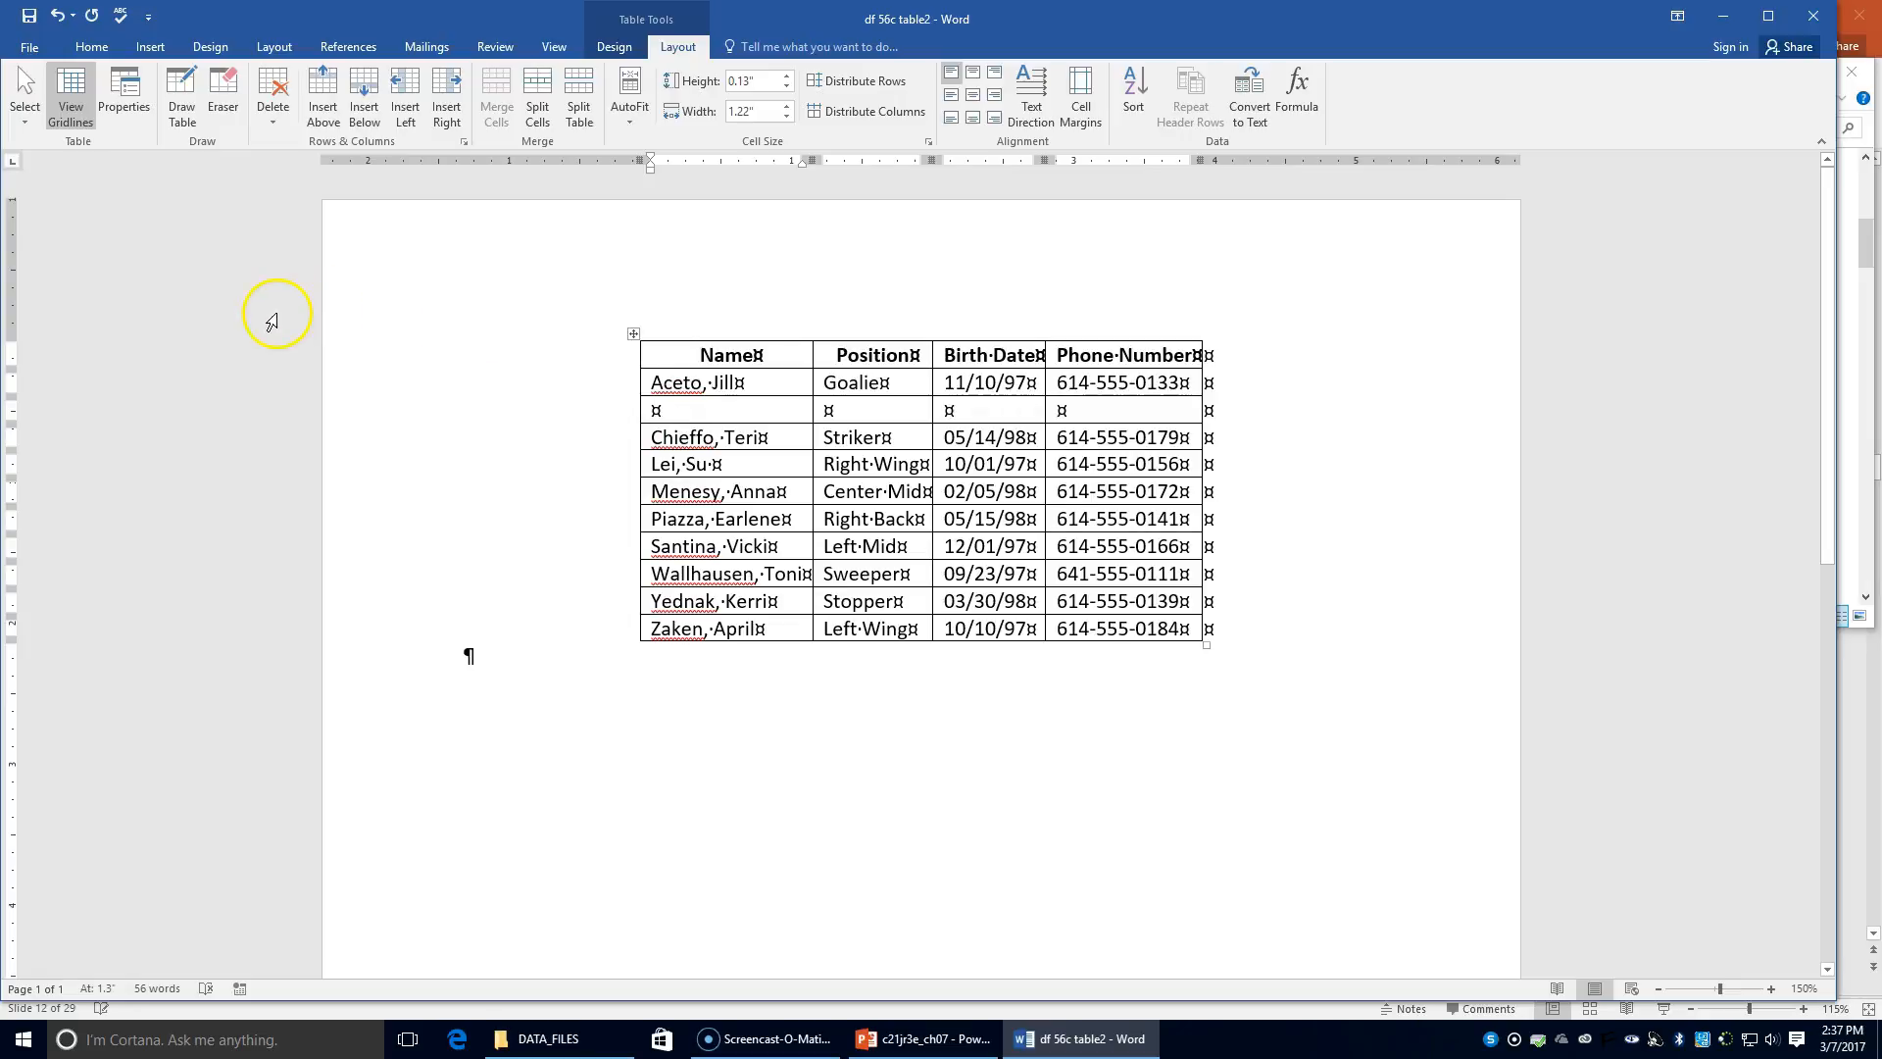
# Step: Fill in position Left Back, birth date 10/14/97 and the player's phone number
pyautogui.press('Tab')
pyautogui.write('Left Back')
pyautogui.press('Tab')
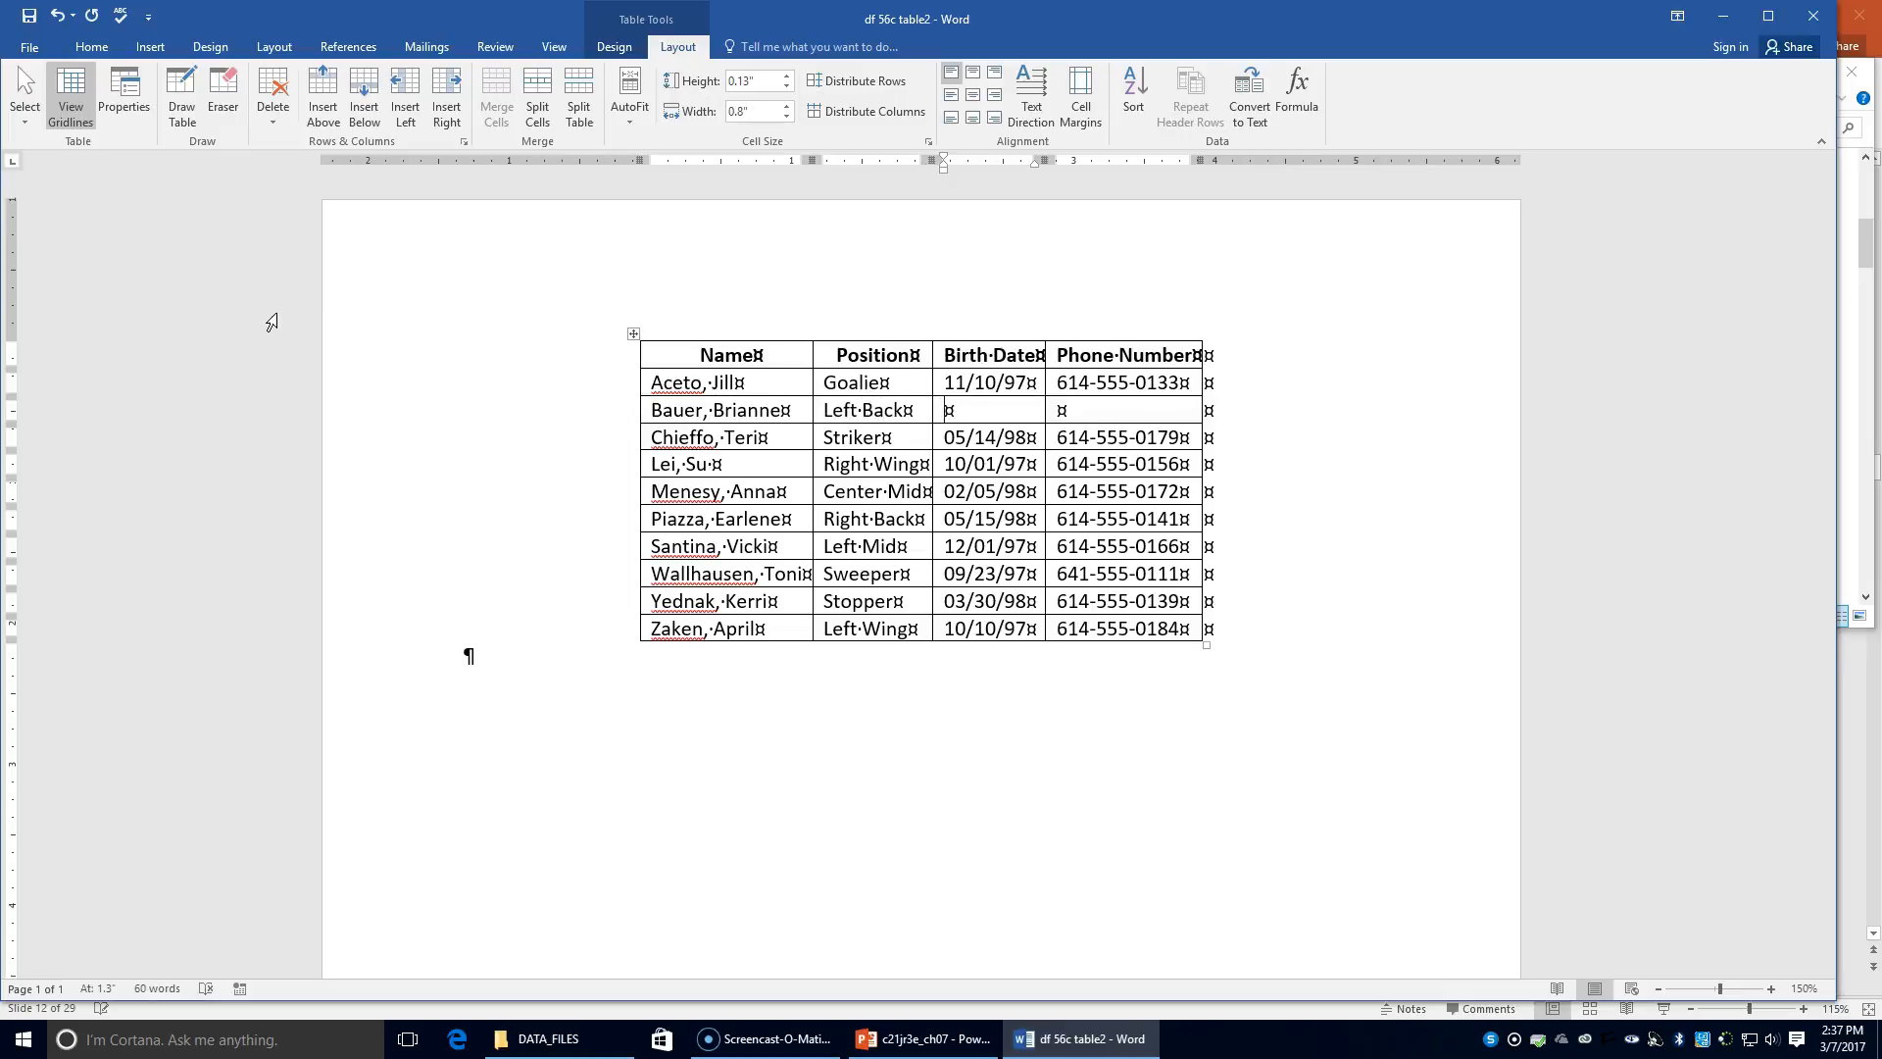
pyautogui.write('10/14/97')
pyautogui.press('Tab')
pyautogui.write('61')
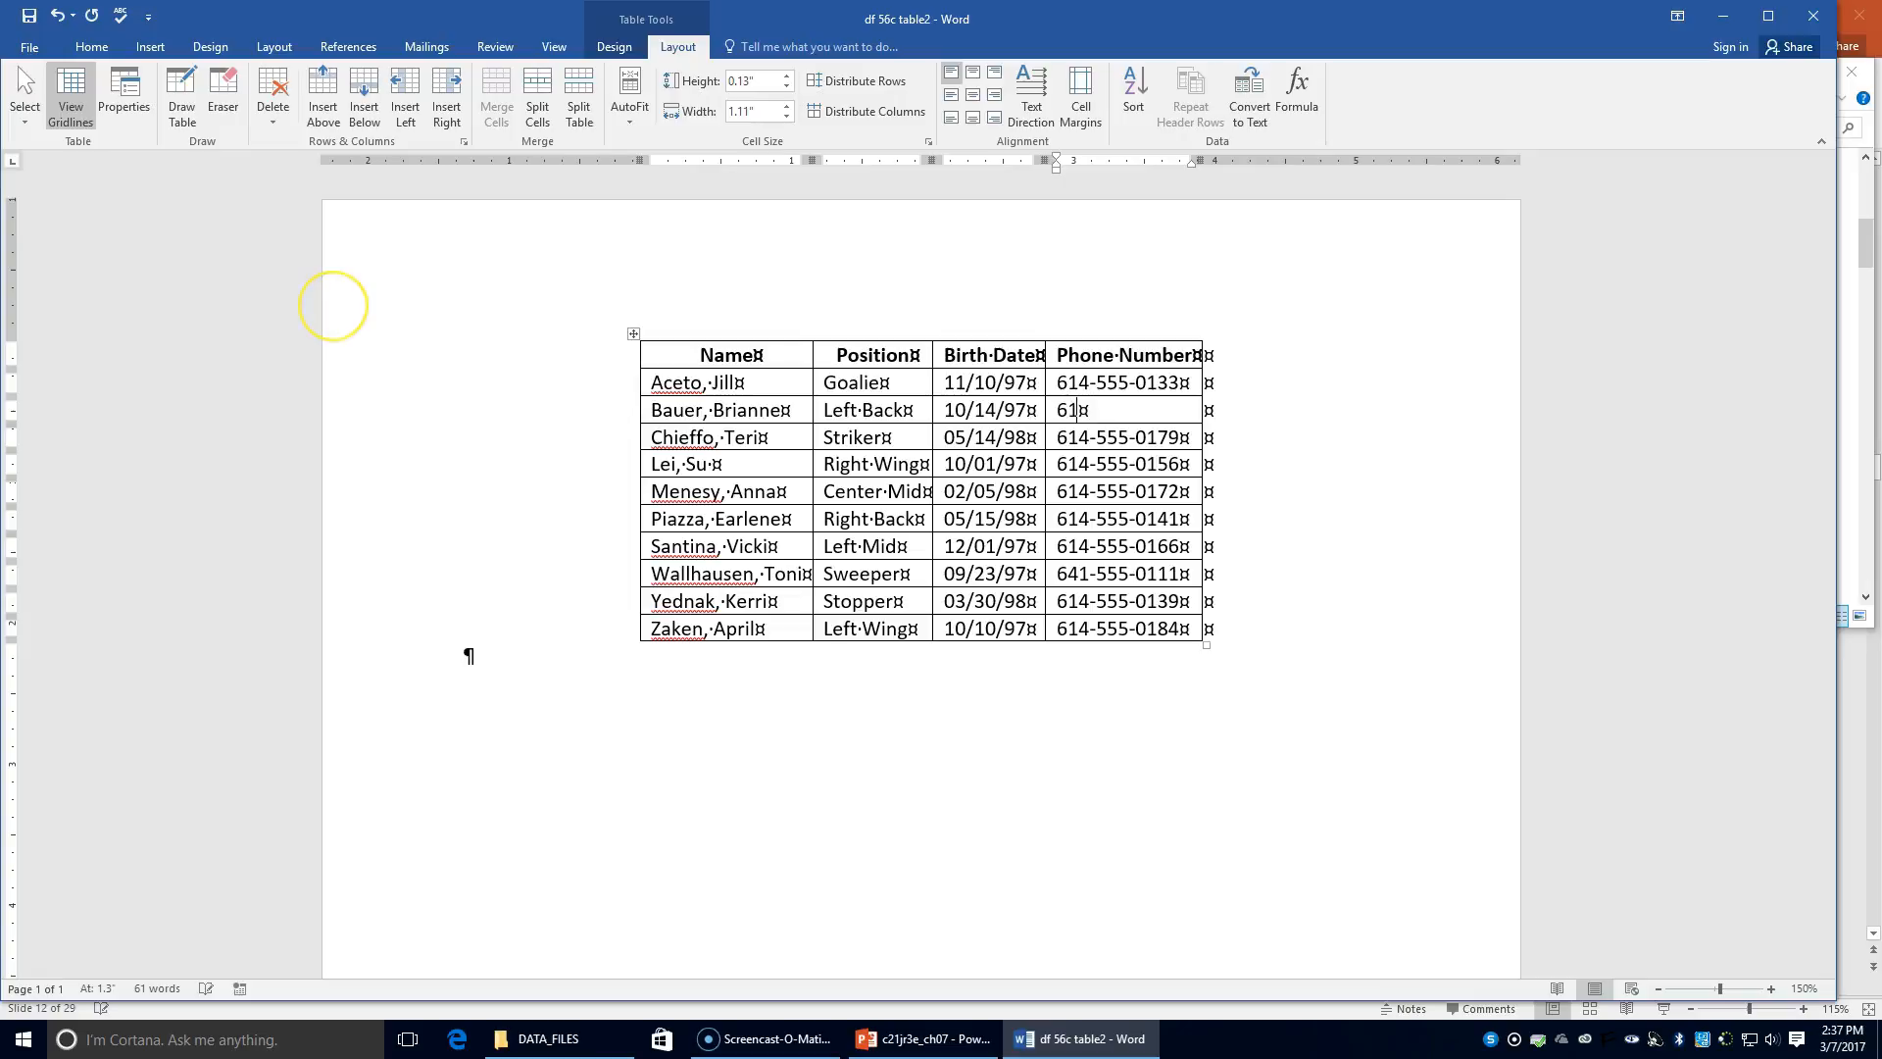
pyautogui.write('4-555-0163')
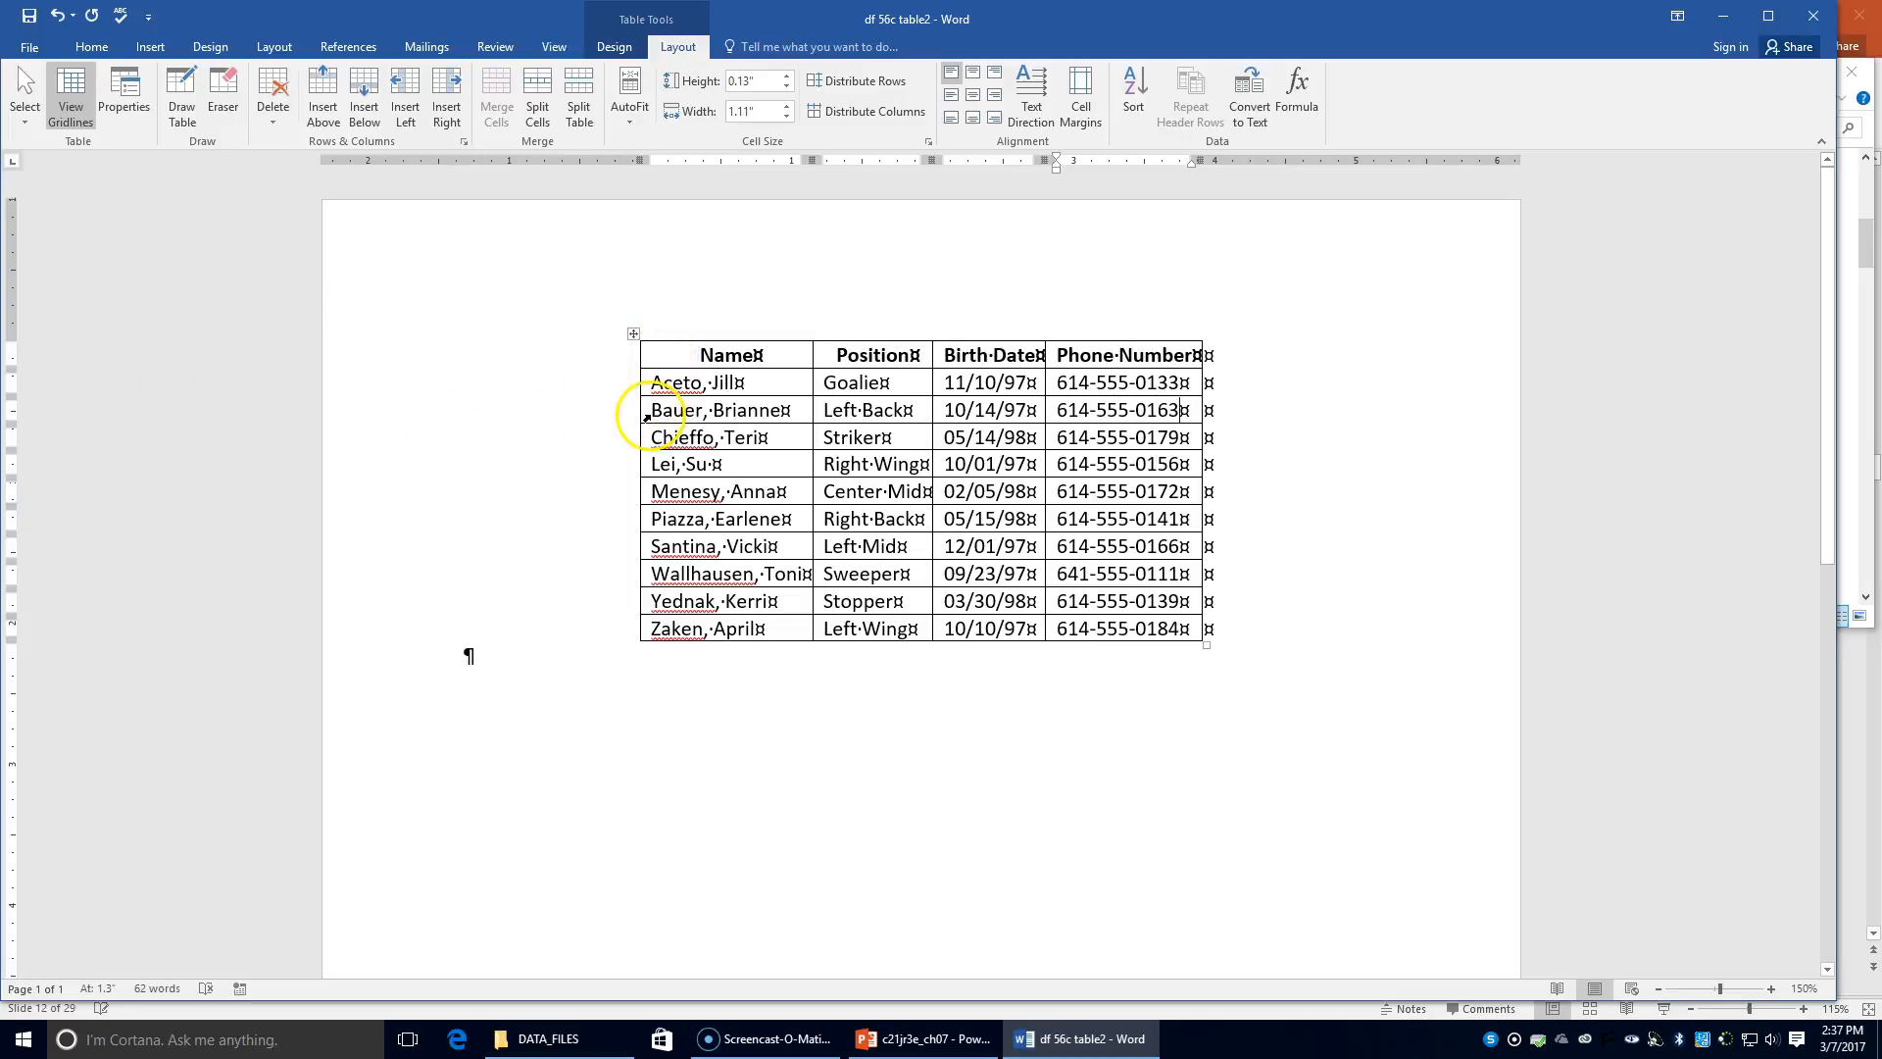
pyautogui.click(621, 457)
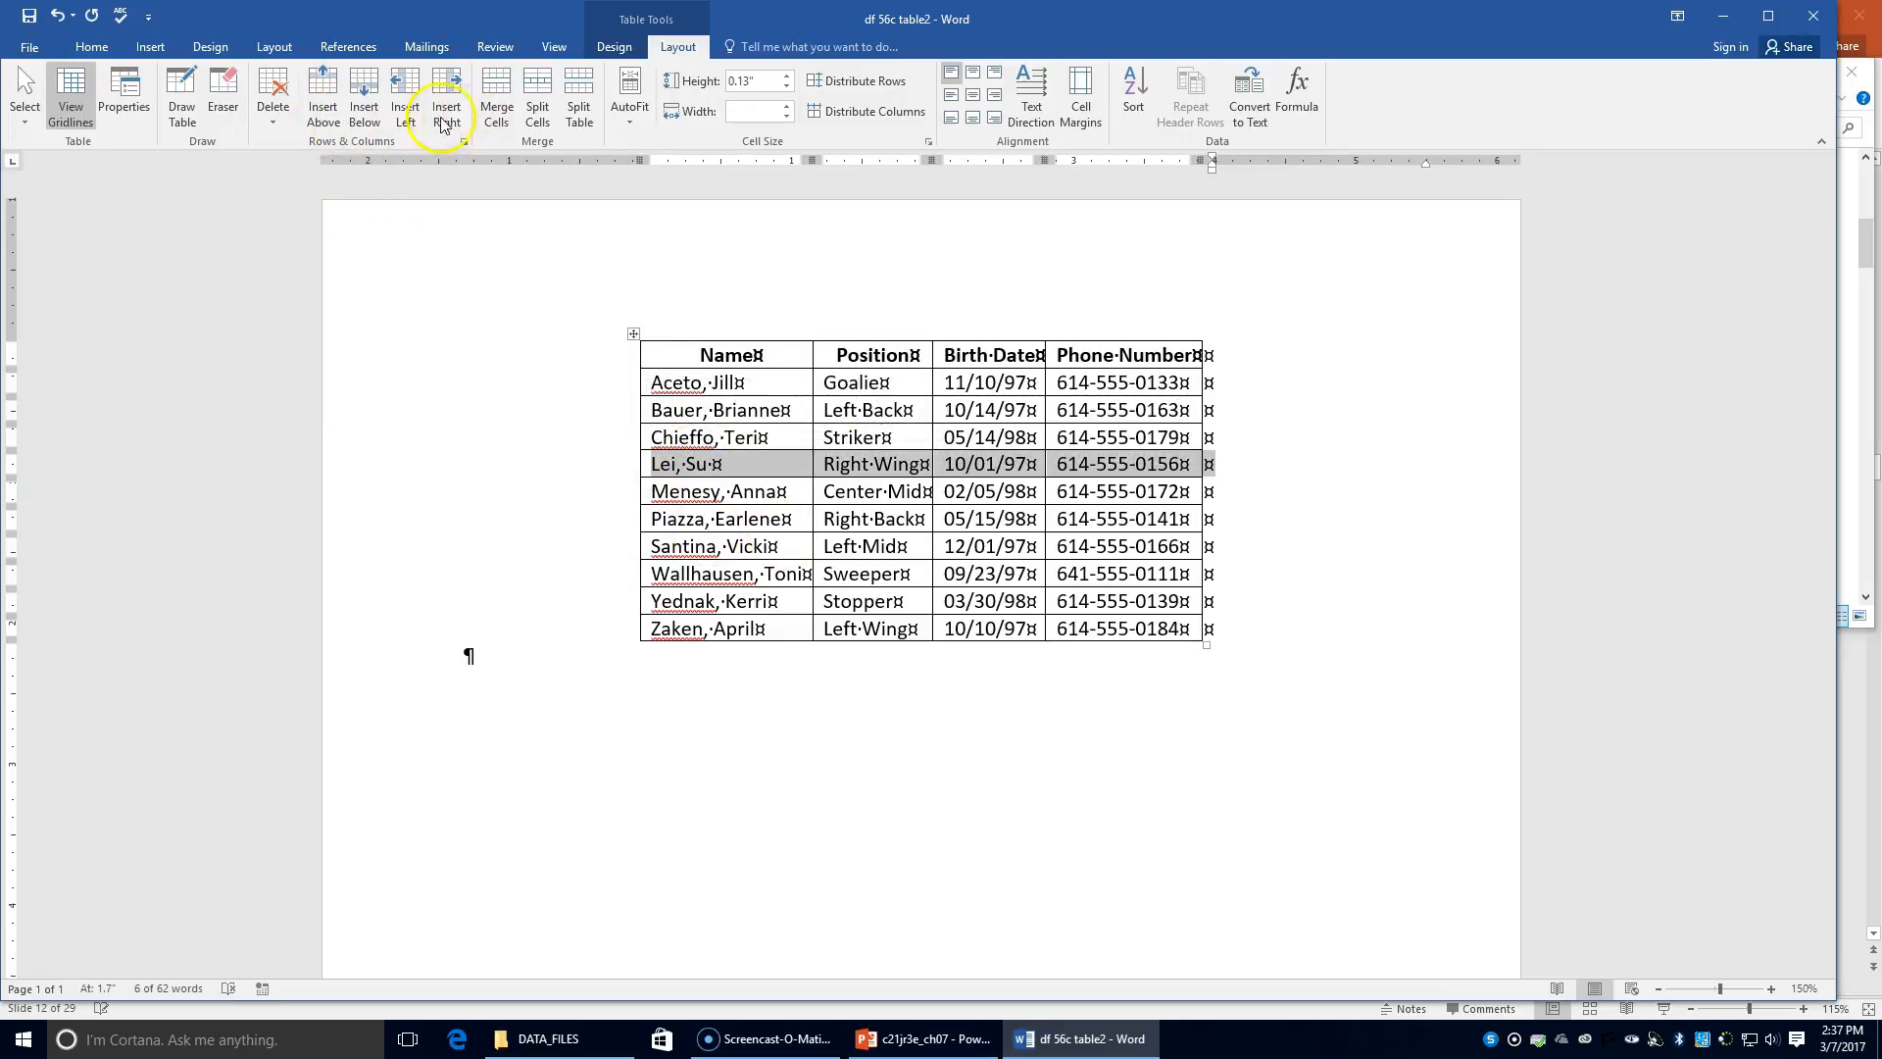
# Step: Insert an empty row below the fourth player and type the new player's name
pyautogui.click(378, 114)
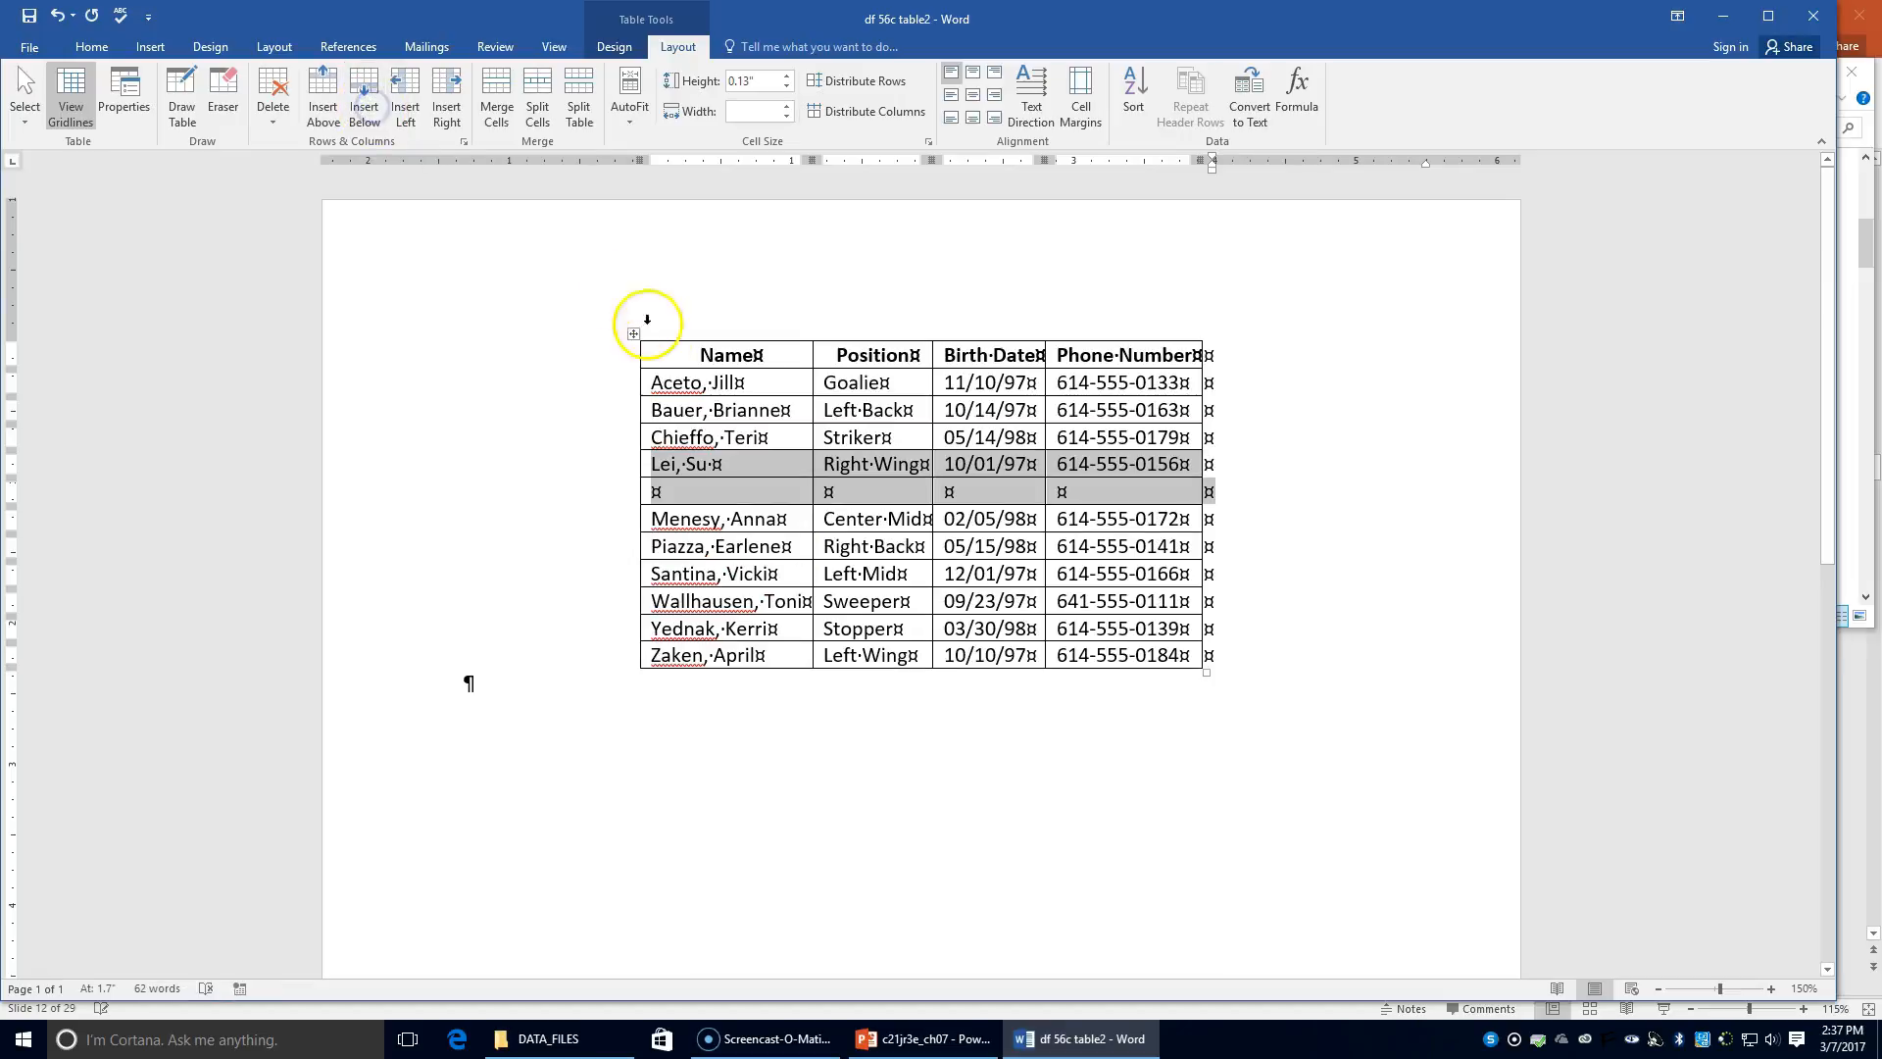
pyautogui.click(646, 493)
pyautogui.click(651, 493)
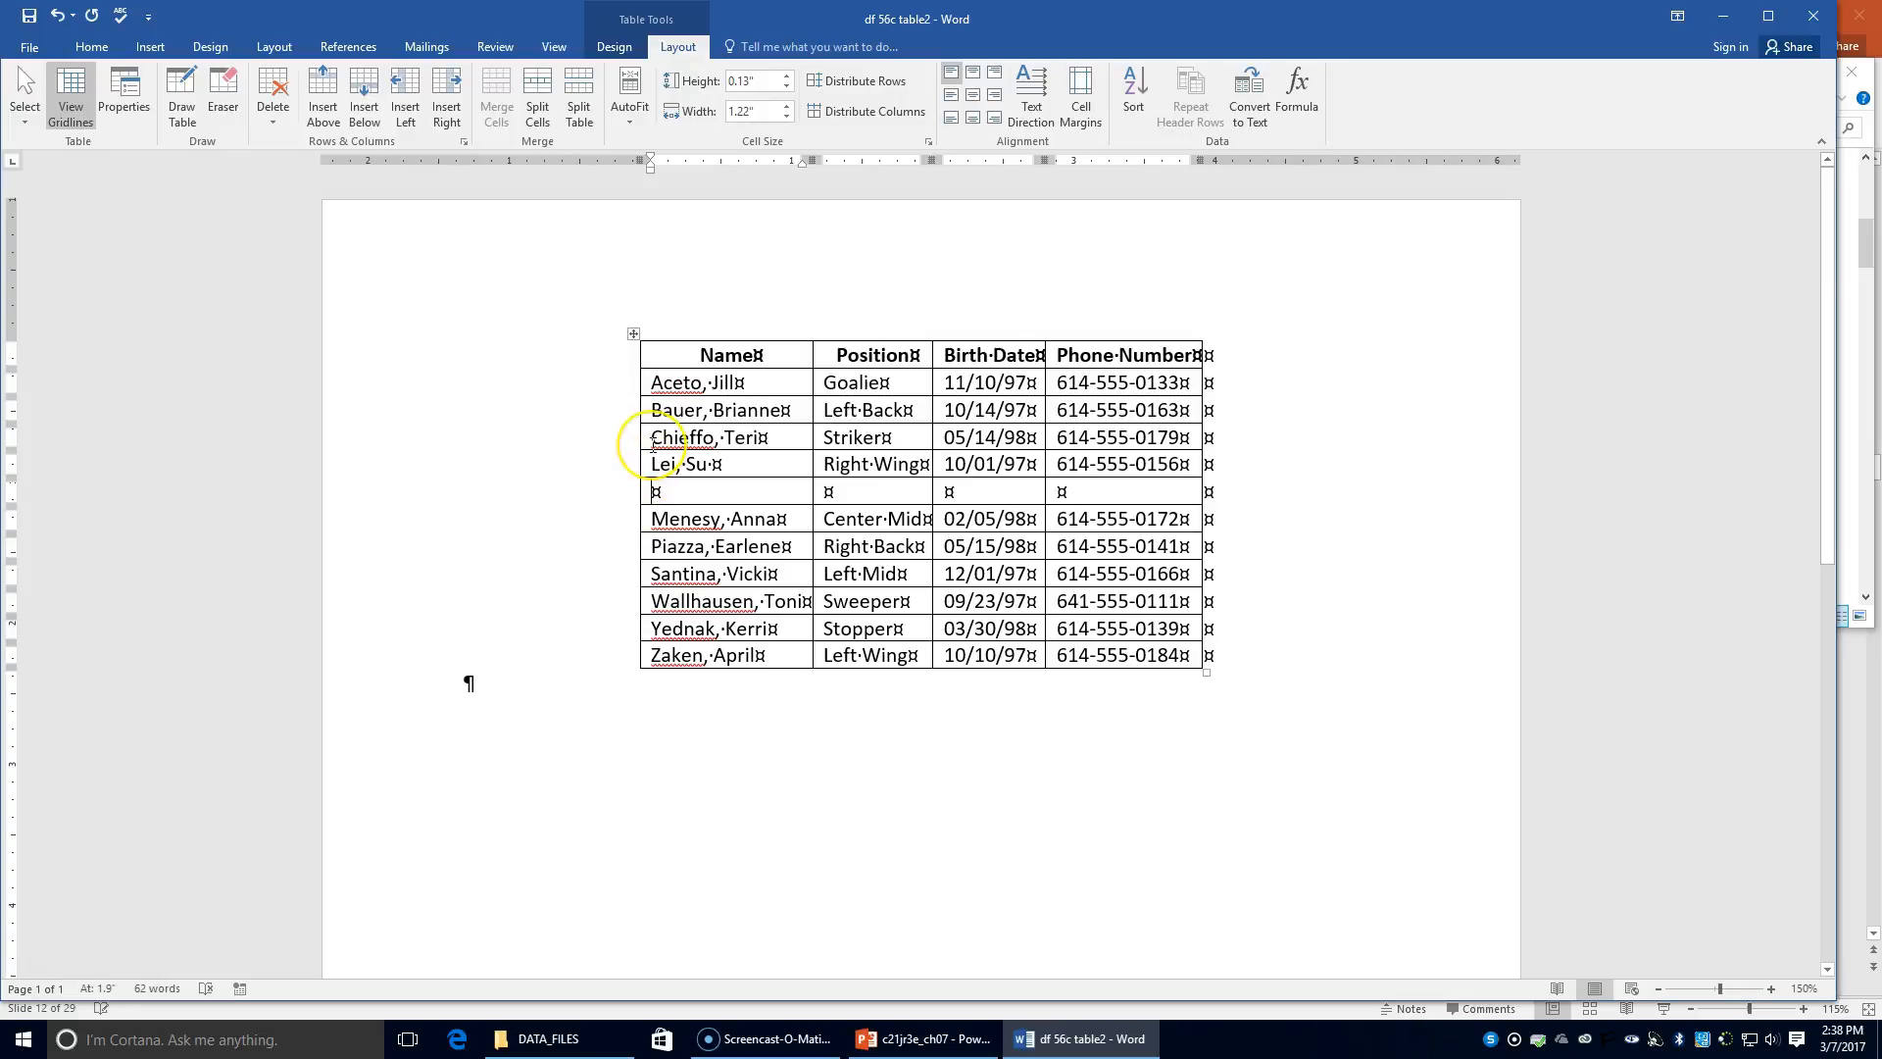
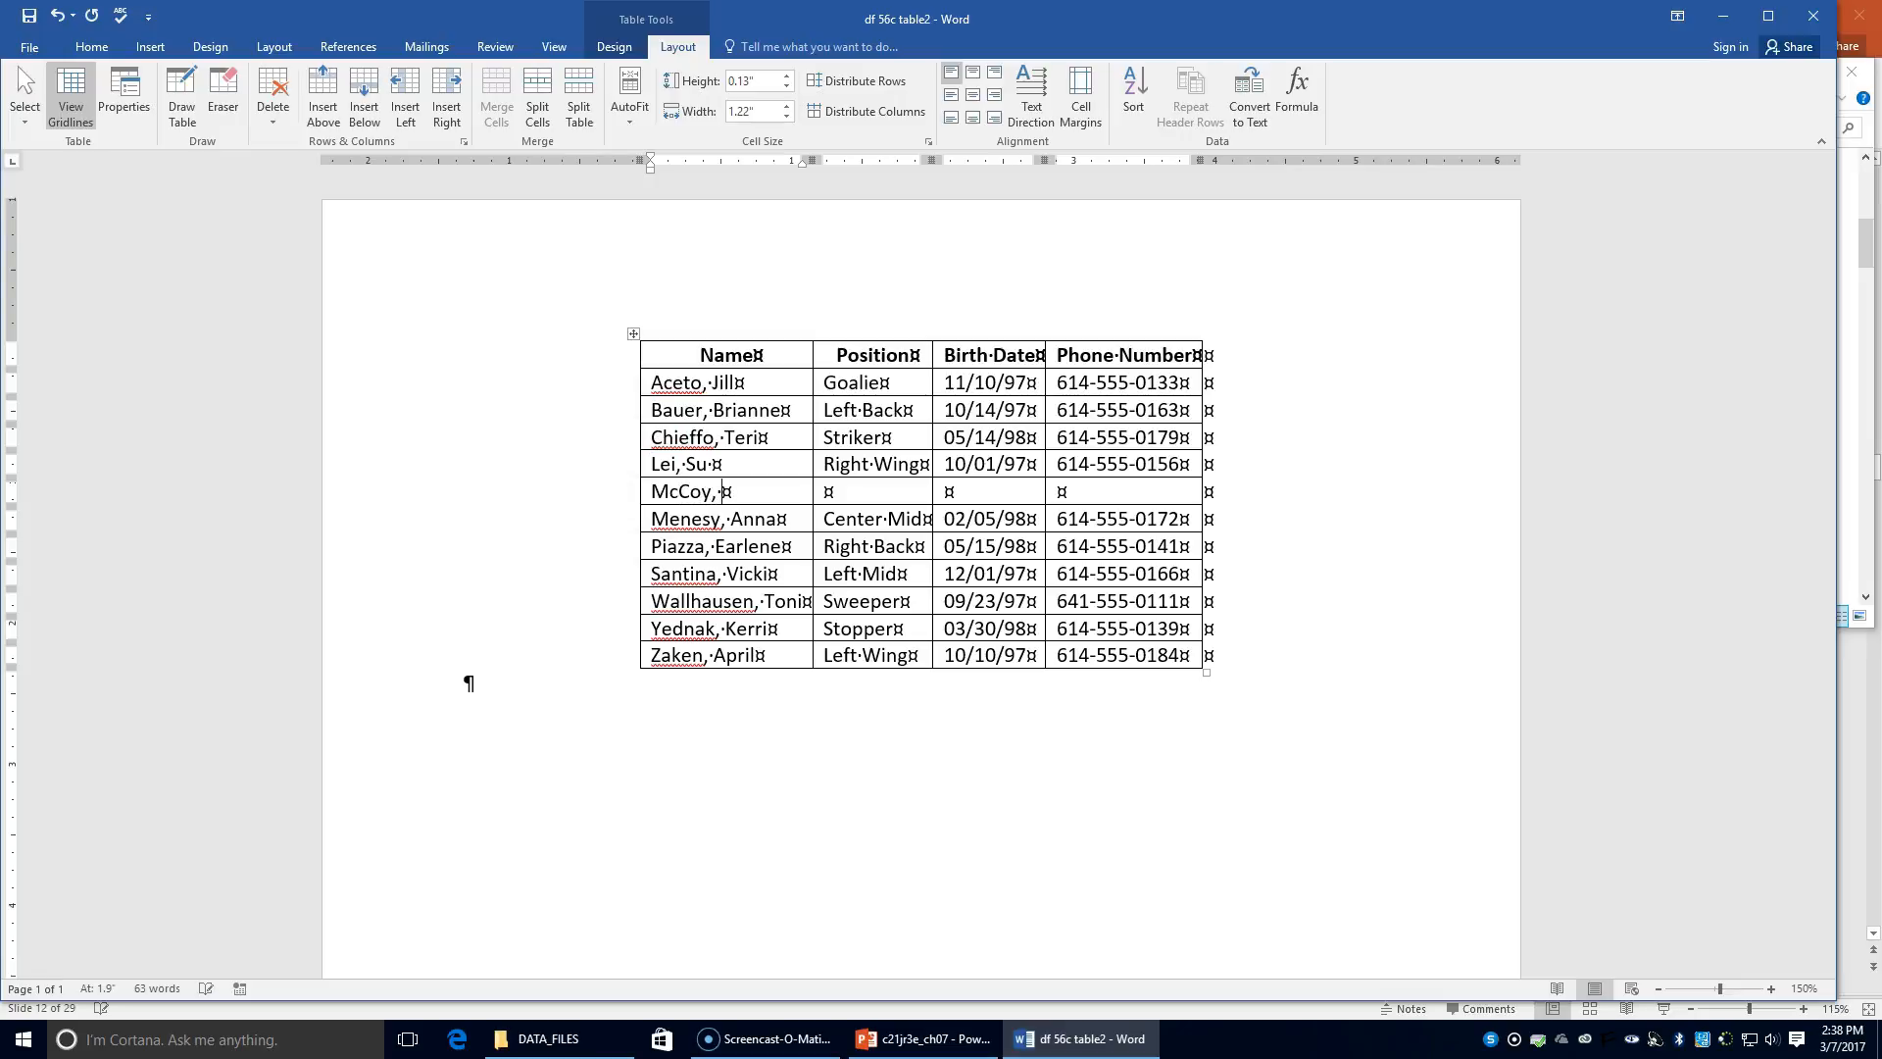
pyautogui.press('Tab')
pyautogui.write('Right Mid')
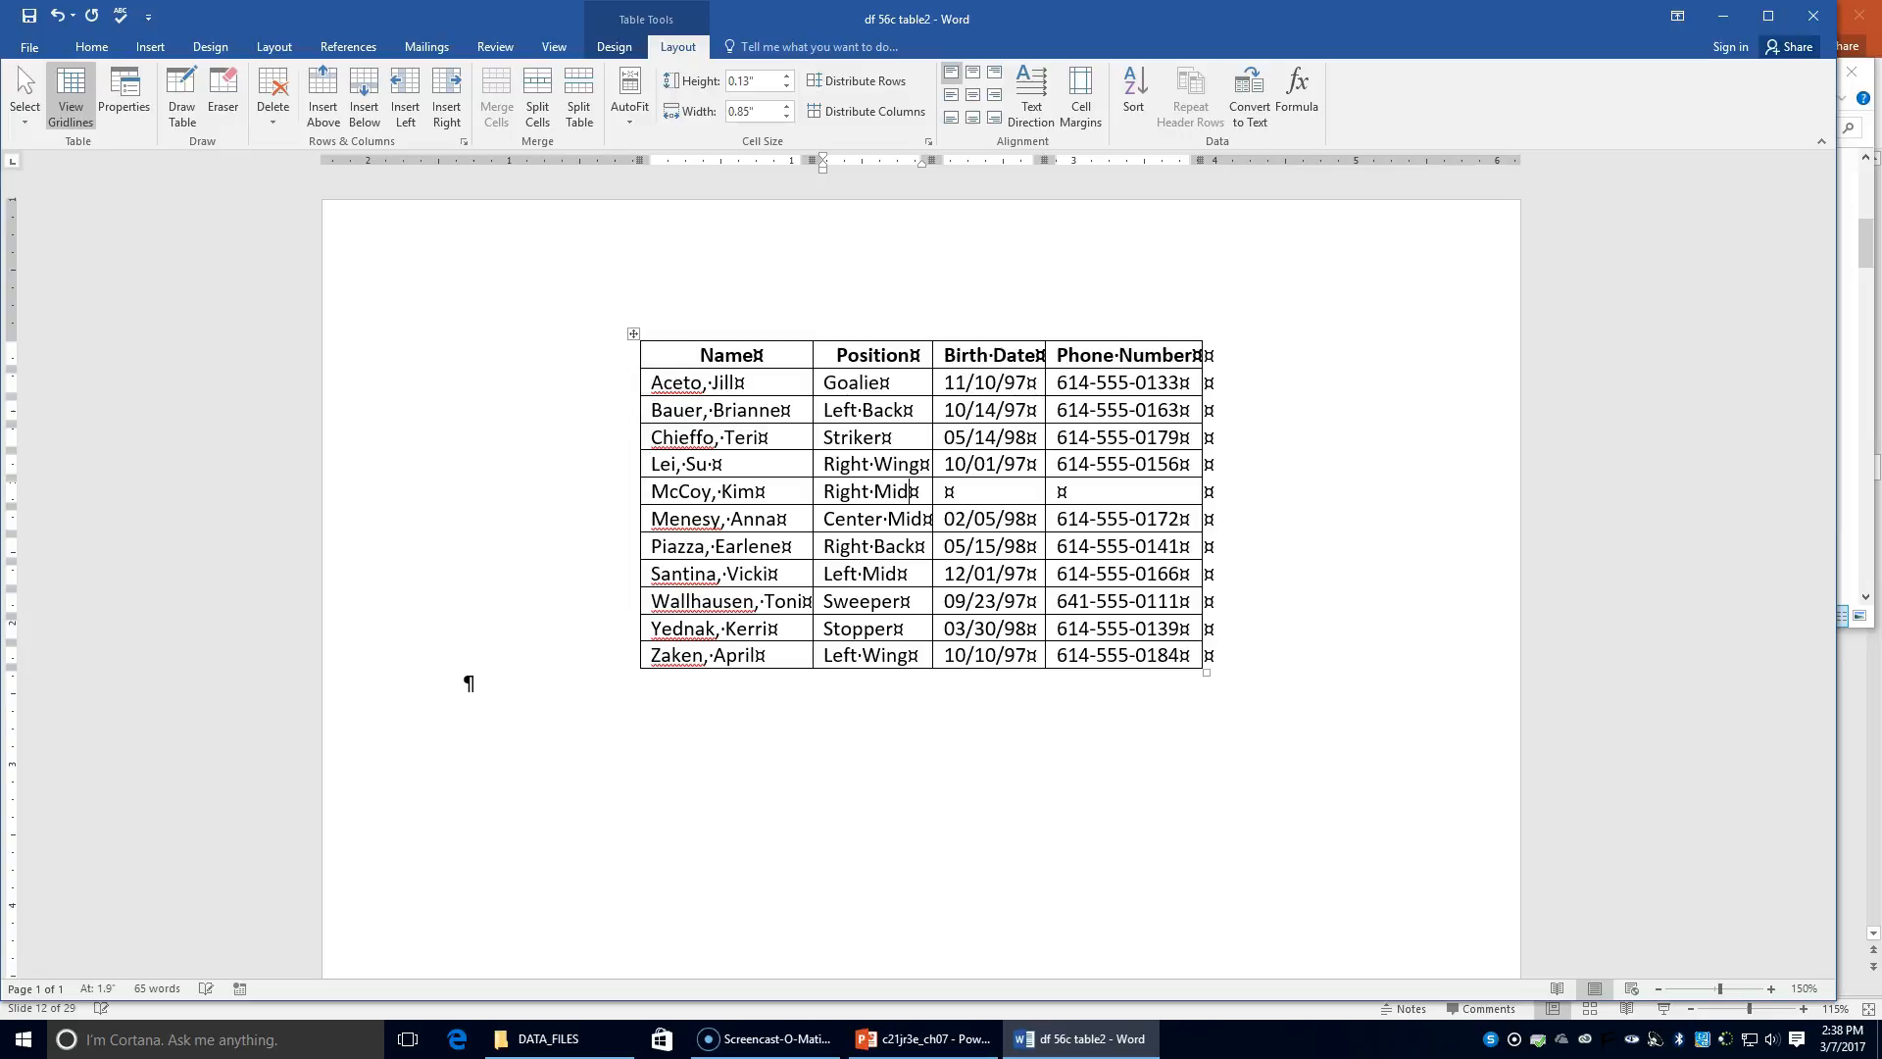
pyautogui.press('Tab')
pyautogui.write('03')
pyautogui.write('/01/98')
pyautogui.press('Tab')
pyautogui.write('614/')
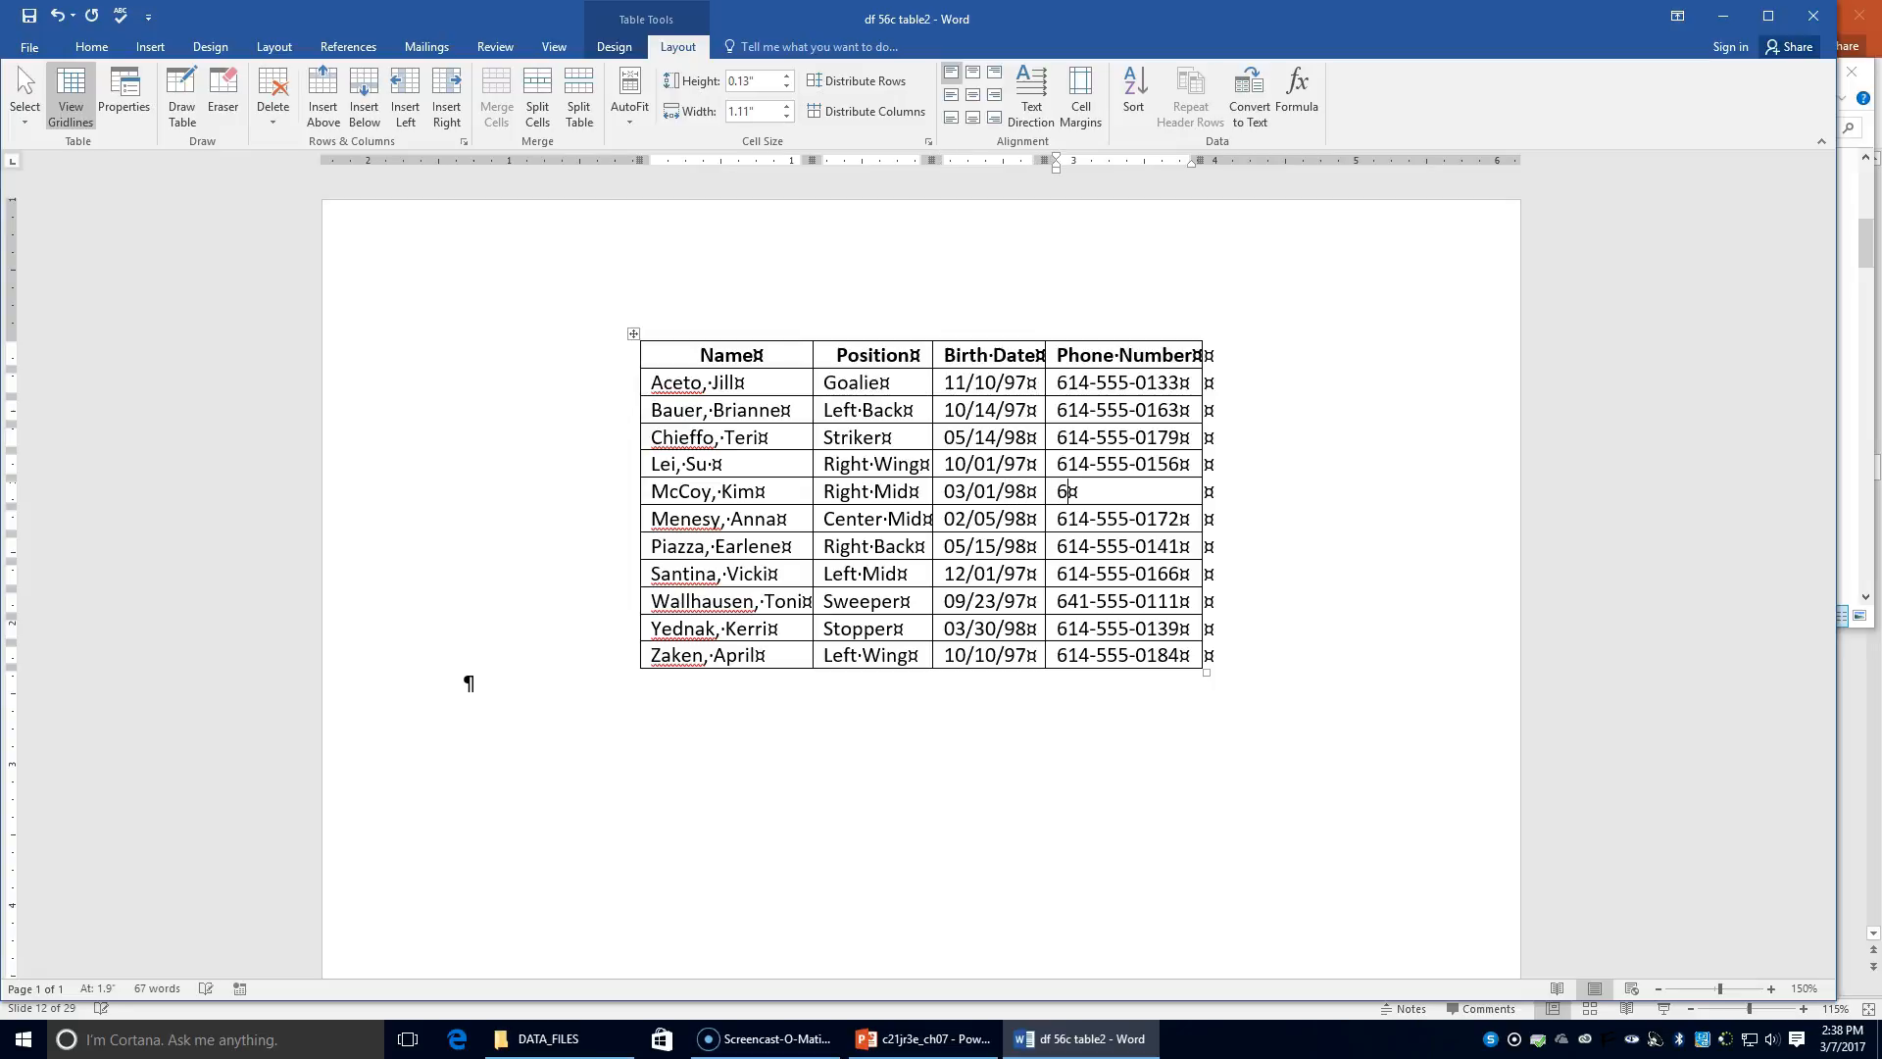
pyautogui.press('BackSpace')
pyautogui.write('-555-0188')
pyautogui.press('BackSpace')
pyautogui.press('BackSpace')
pyautogui.write('18')
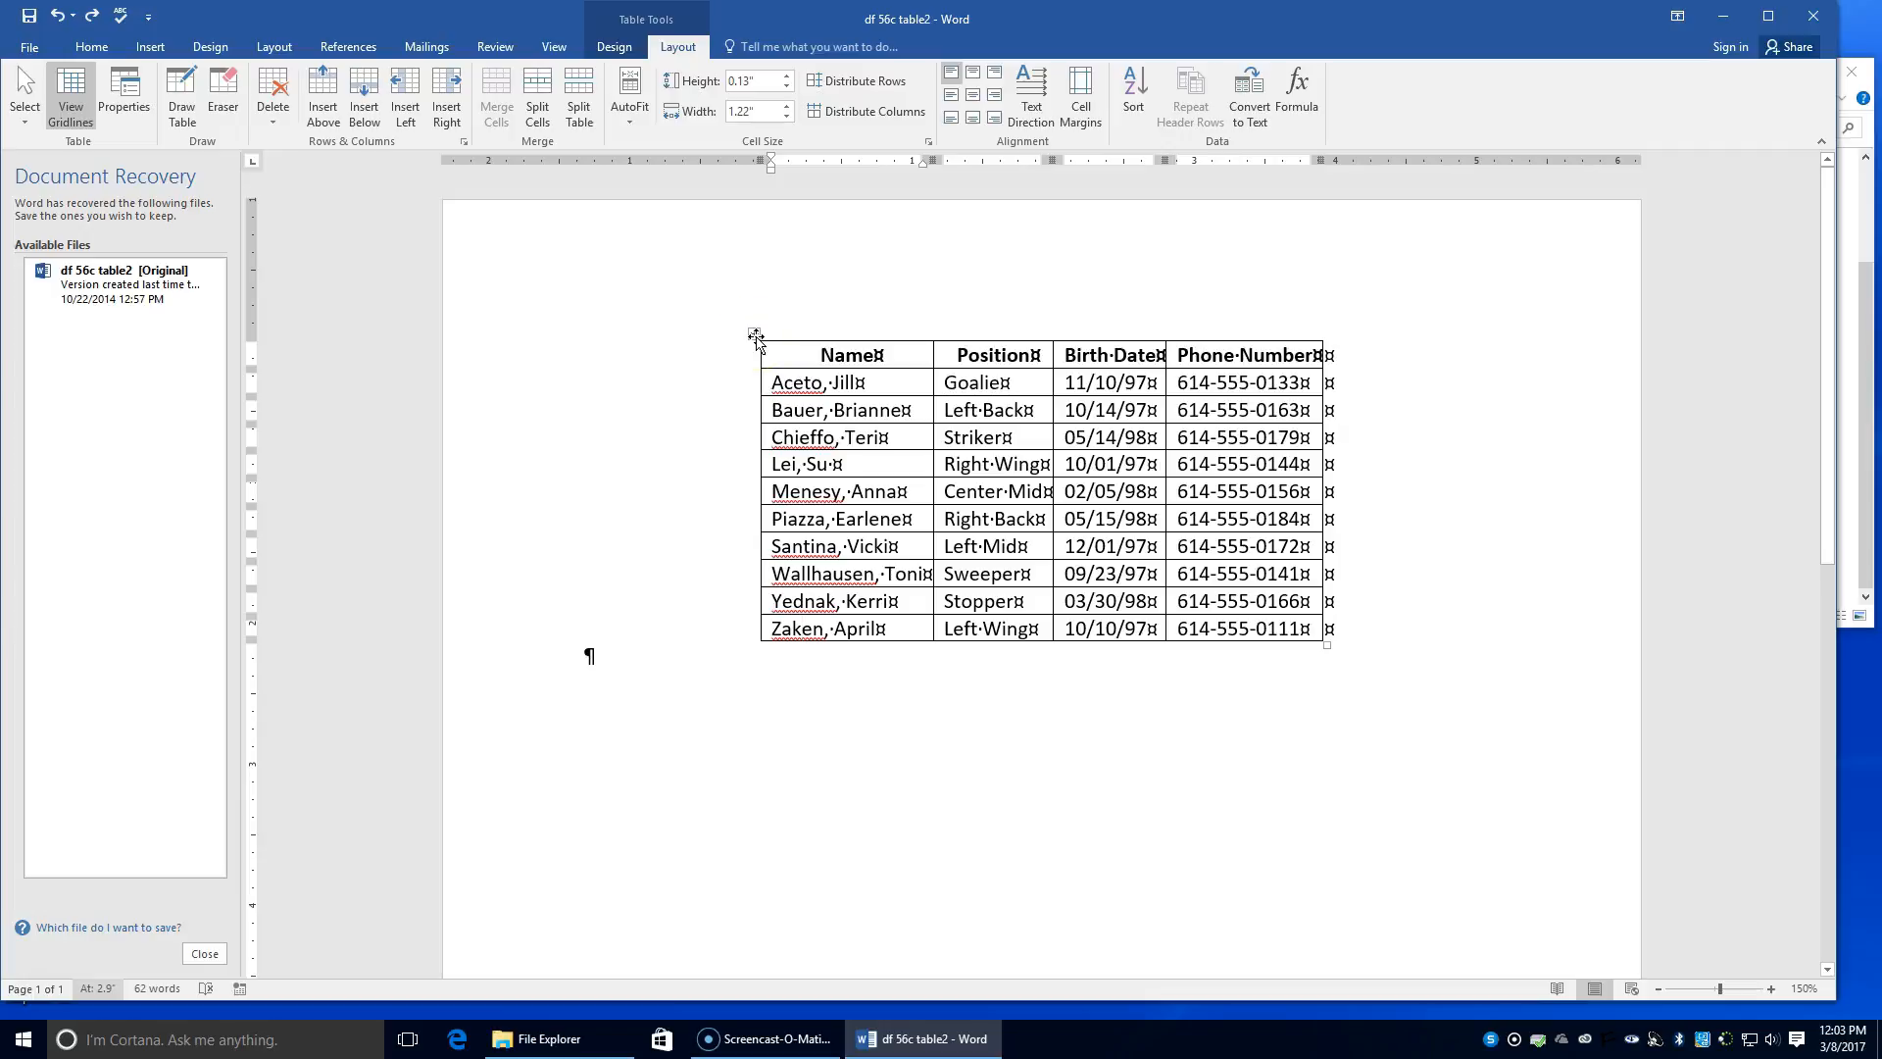
# Step: Insert a new row above the column headings and merge it into one cell
pyautogui.click(799, 358)
pyautogui.click(339, 108)
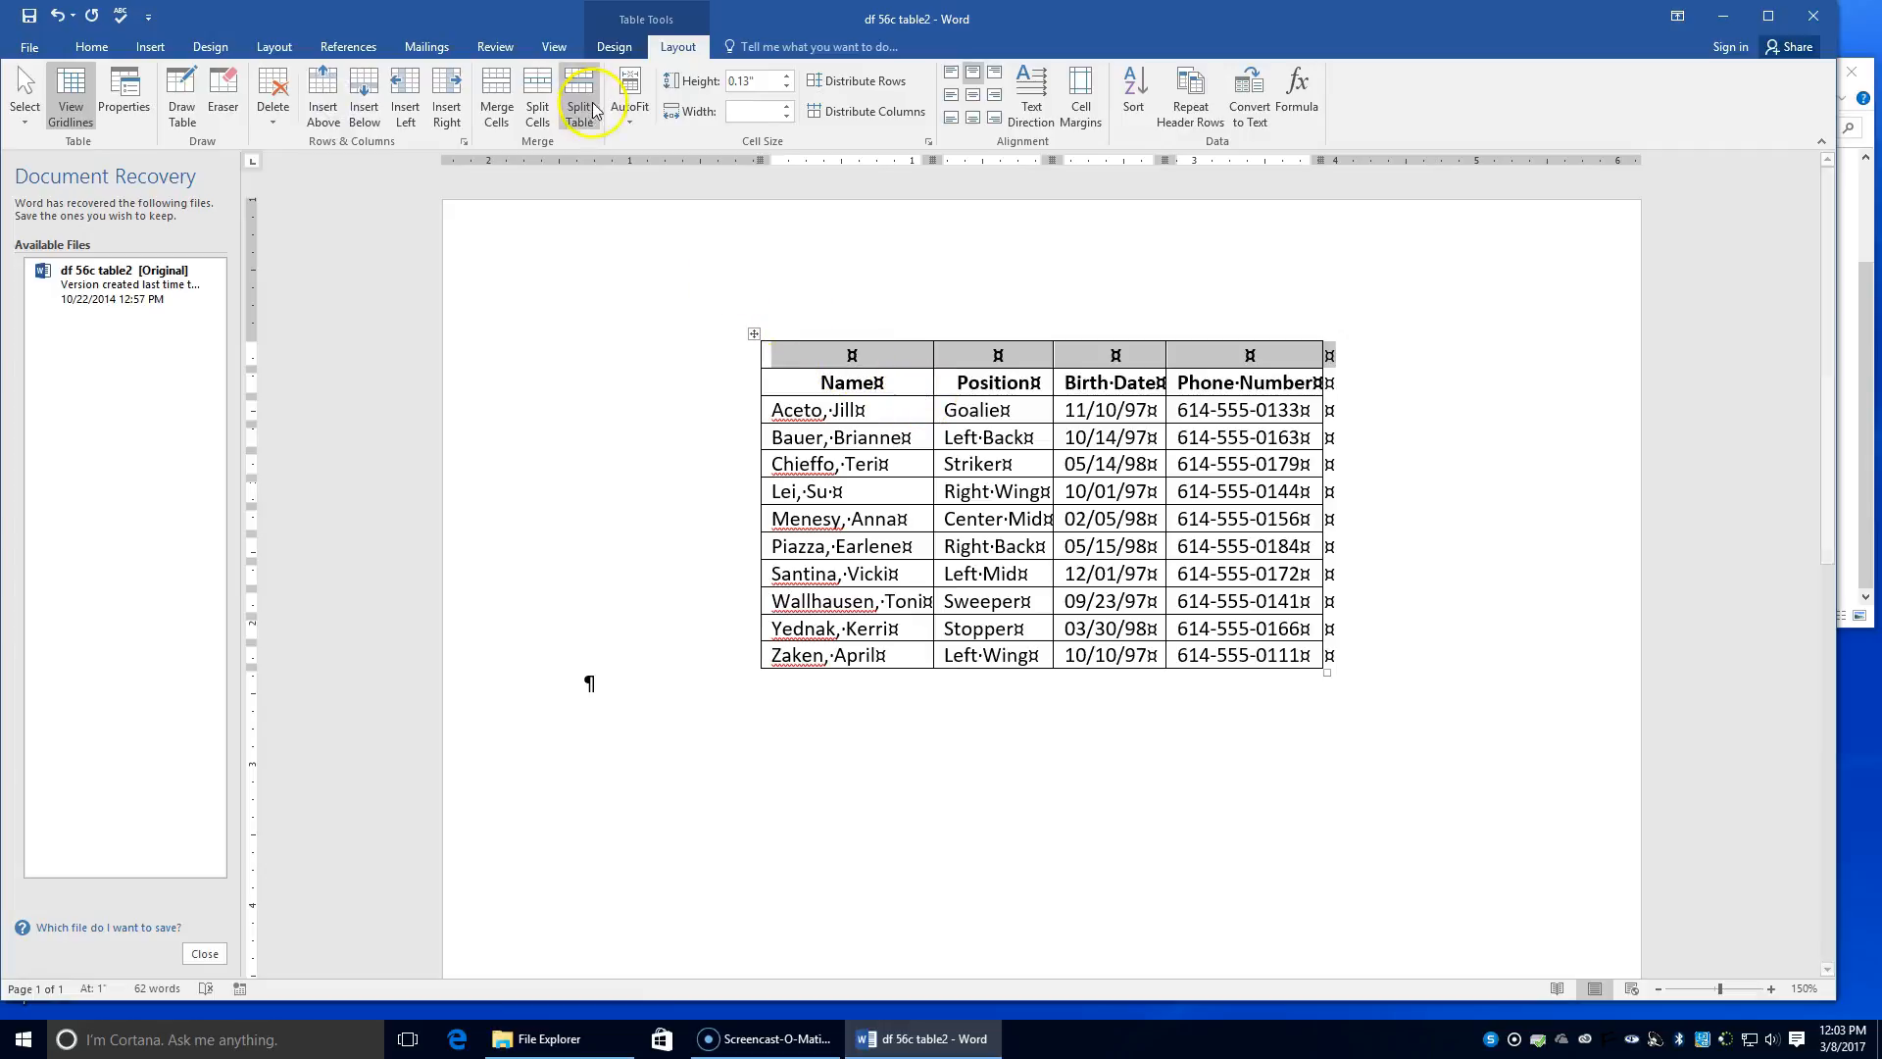
pyautogui.click(498, 111)
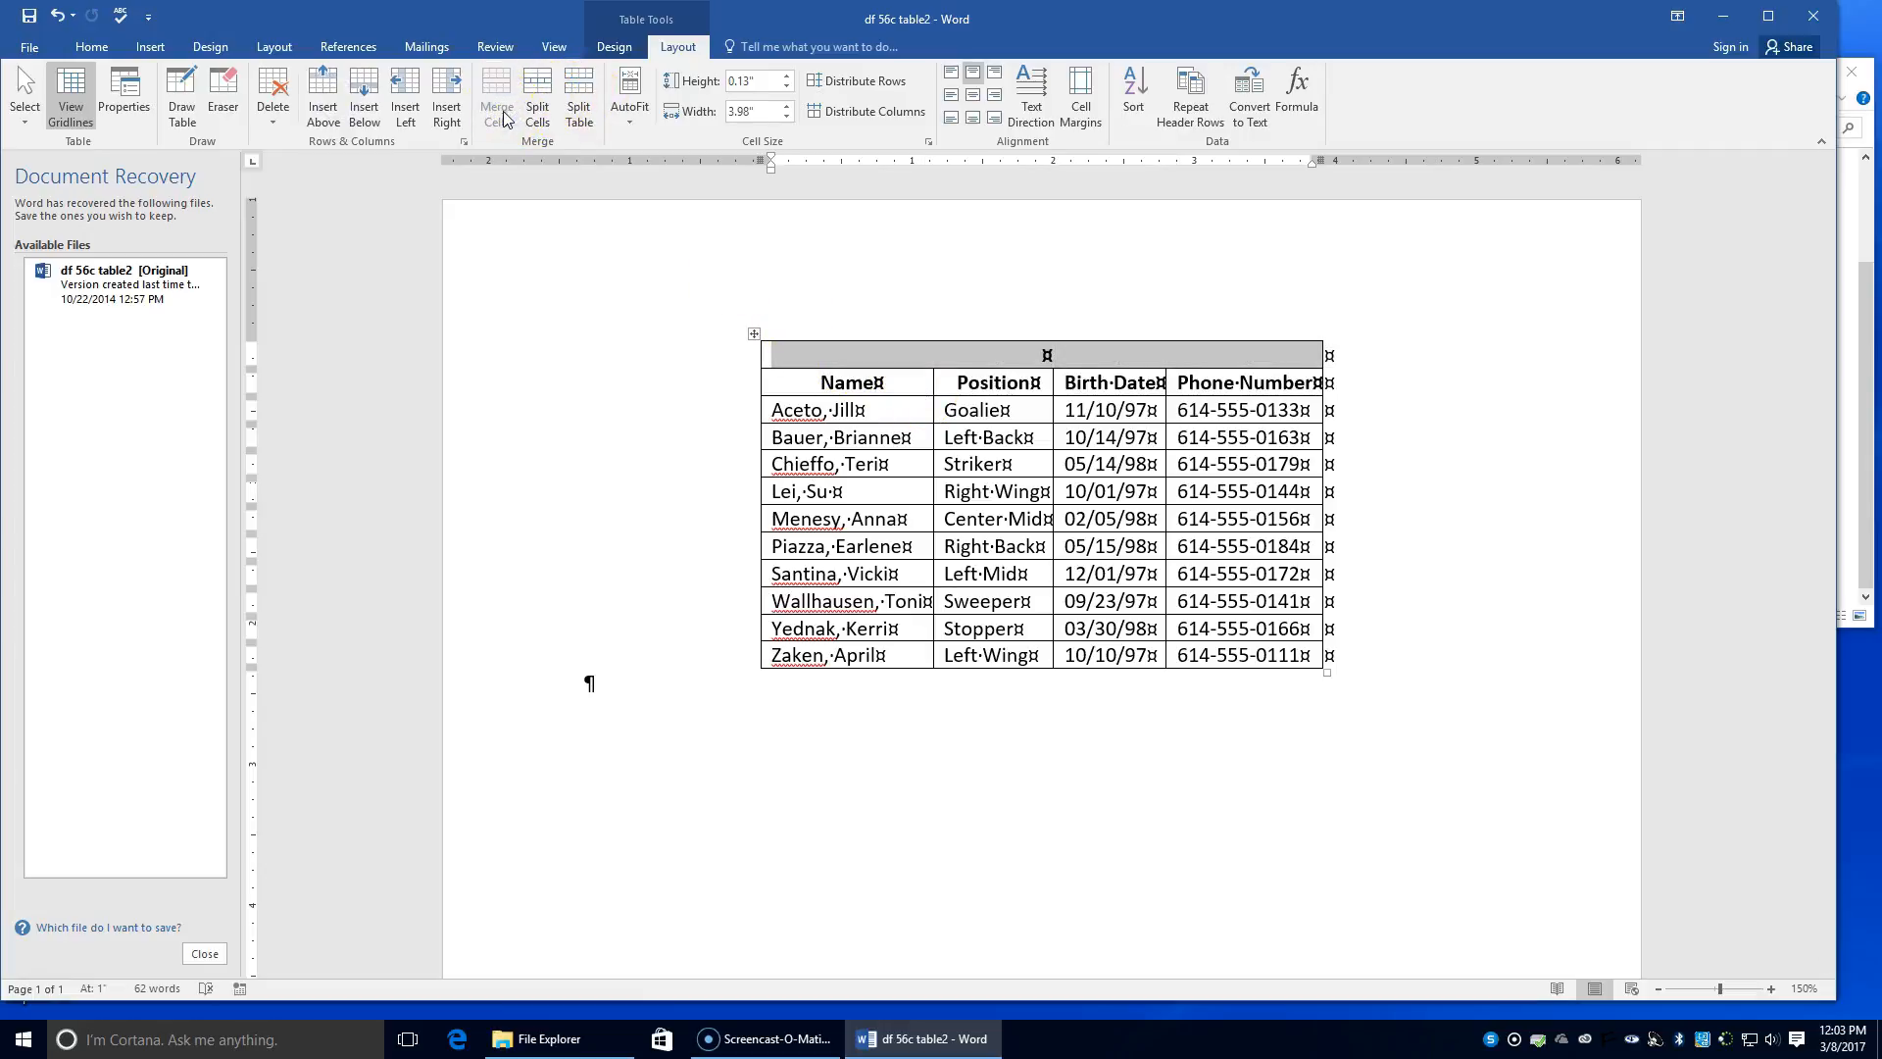
# Step: Type the title TREESDALE ROSTER FOR SOCCER TOURNAMENT in the merged row
pyautogui.write('Tea')
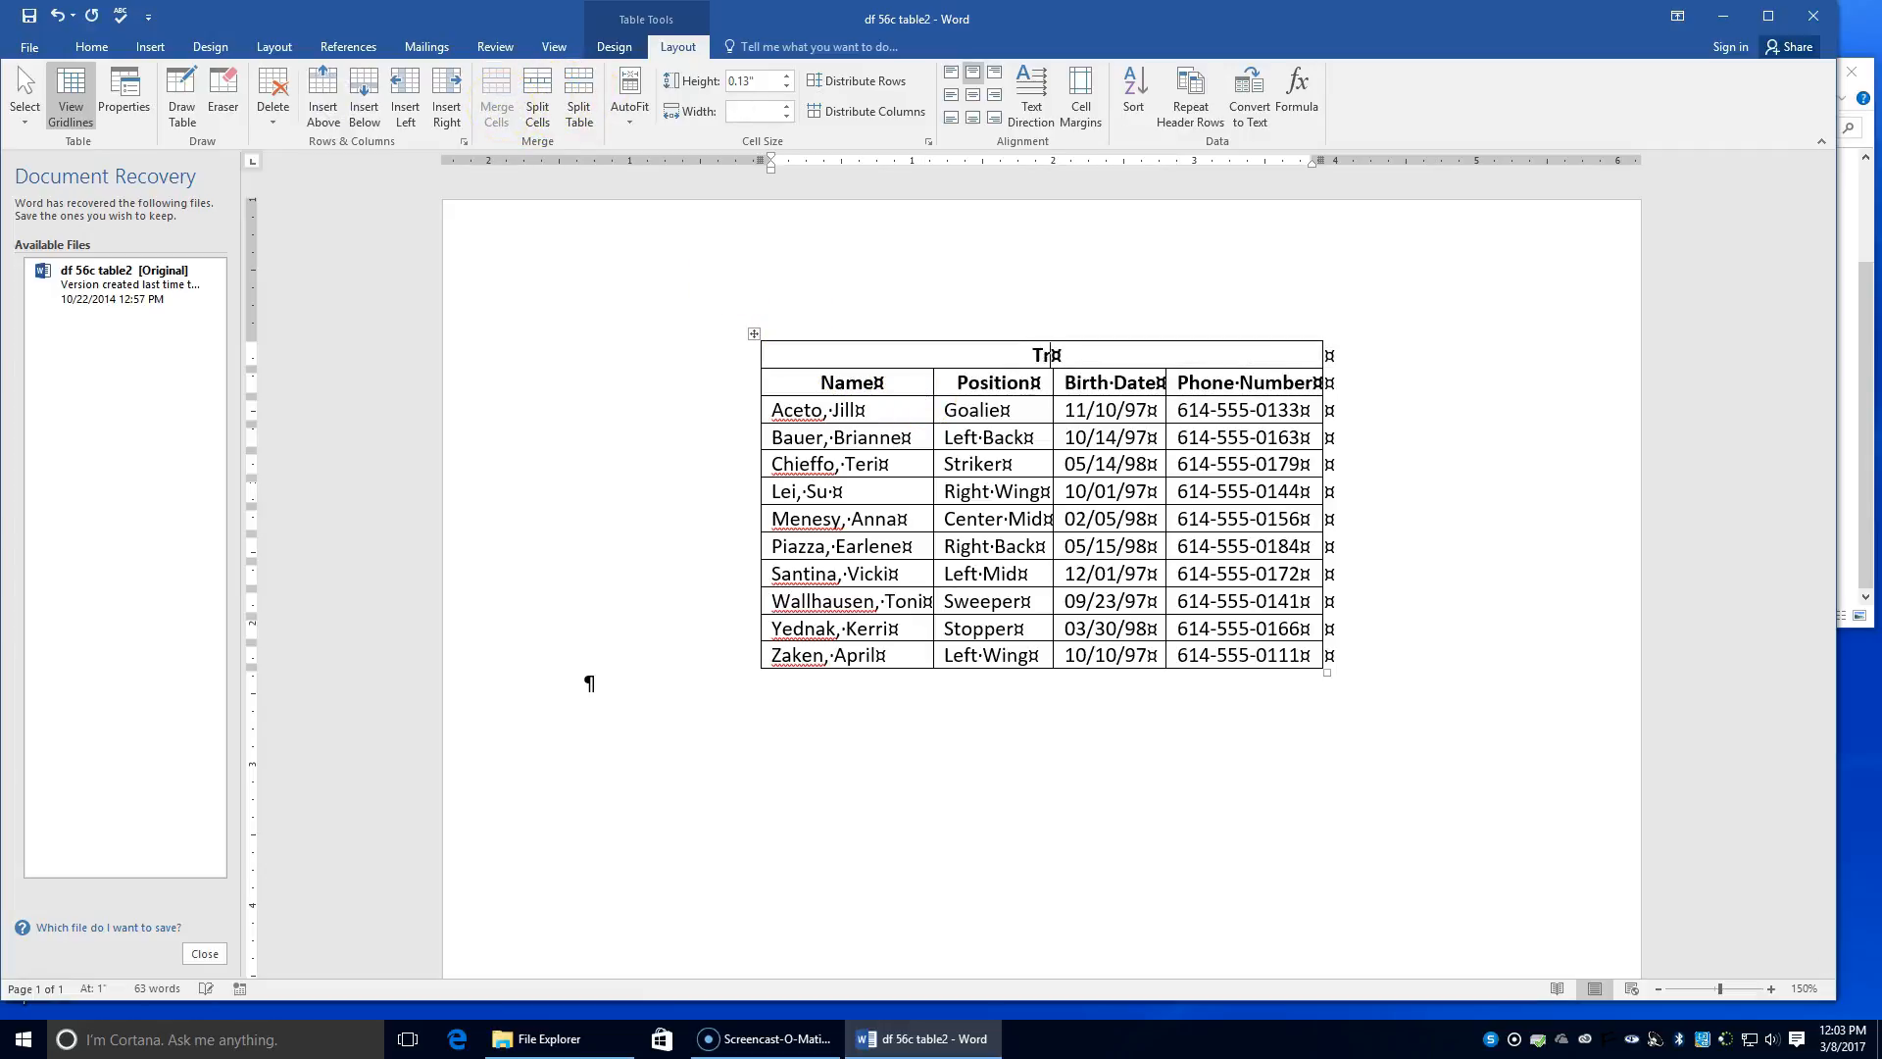
pyautogui.press('BackSpace')
pyautogui.press('BackSpace')
pyautogui.write('rav')
pyautogui.press('BackSpace')
pyautogui.press('BackSpace')
pyautogui.press('BackSpace')
pyautogui.write('REESDALE ROSTER F')
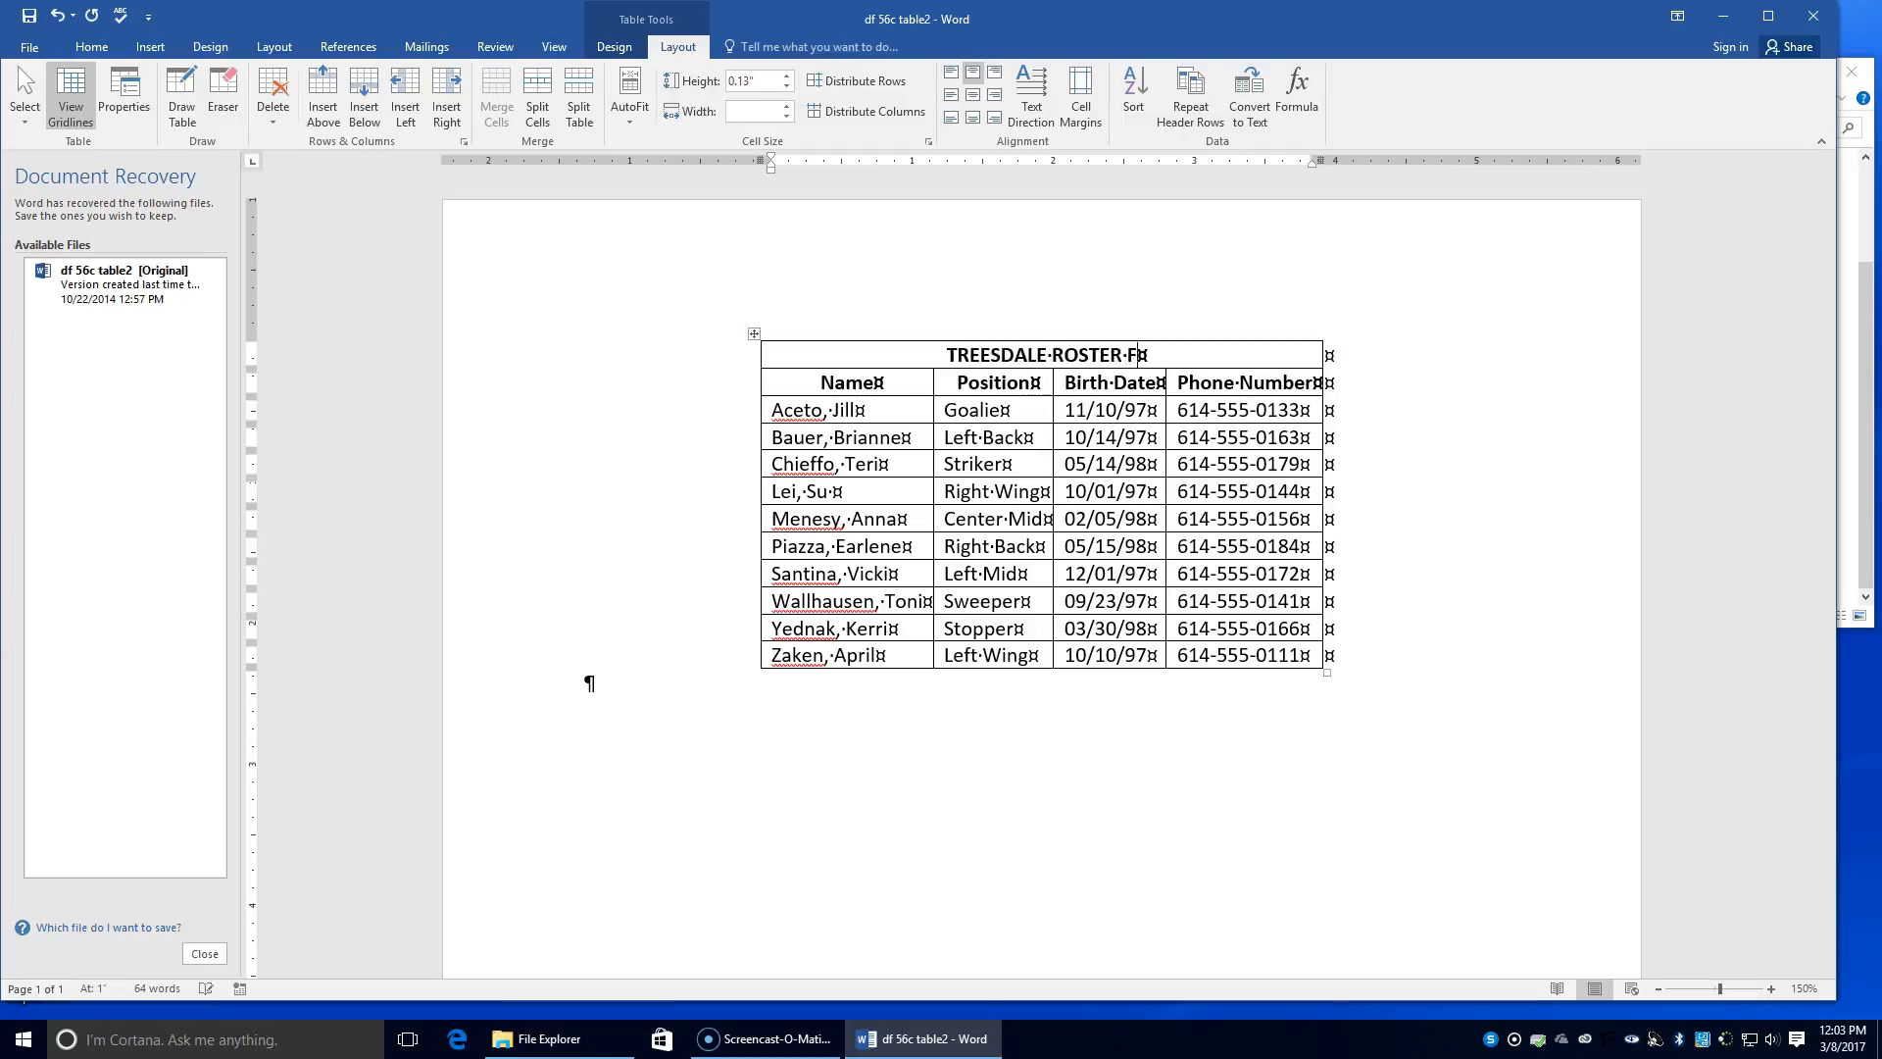
pyautogui.write('OR SOCCER TOR')
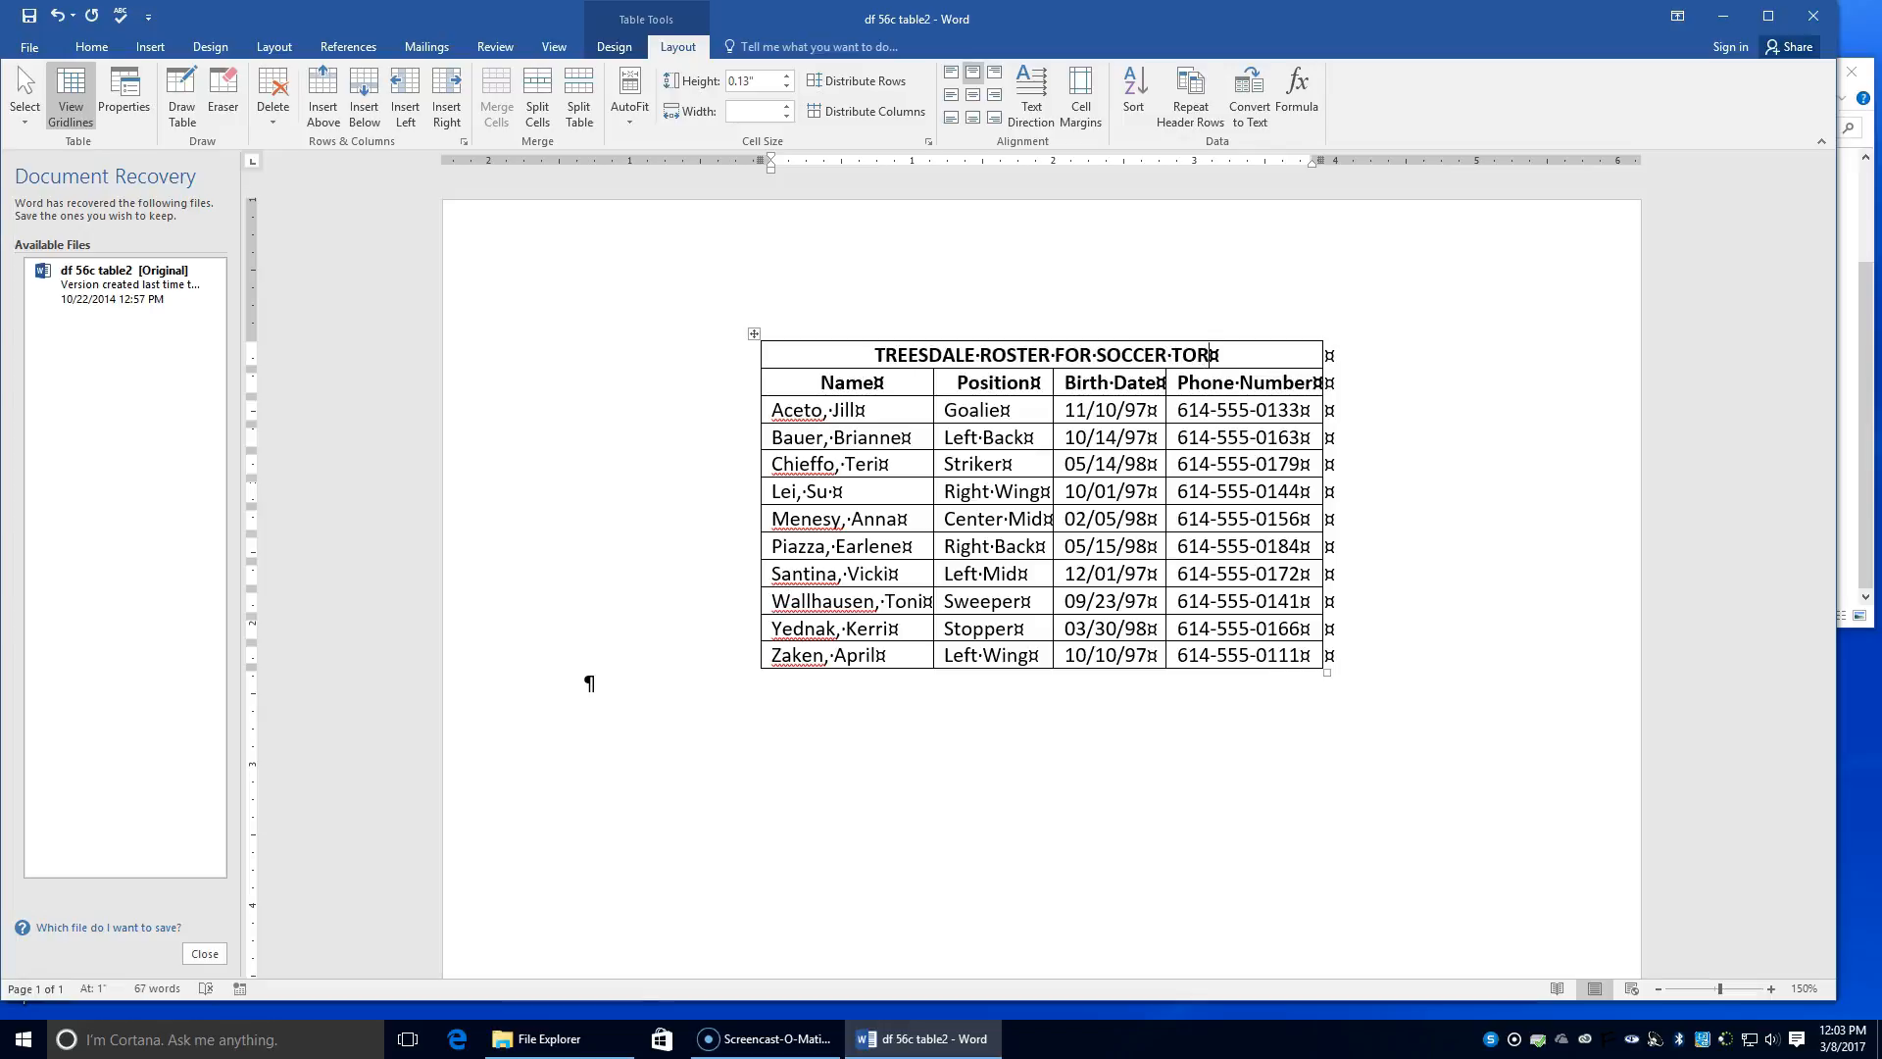
pyautogui.press('BackSpace')
pyautogui.write('URN')
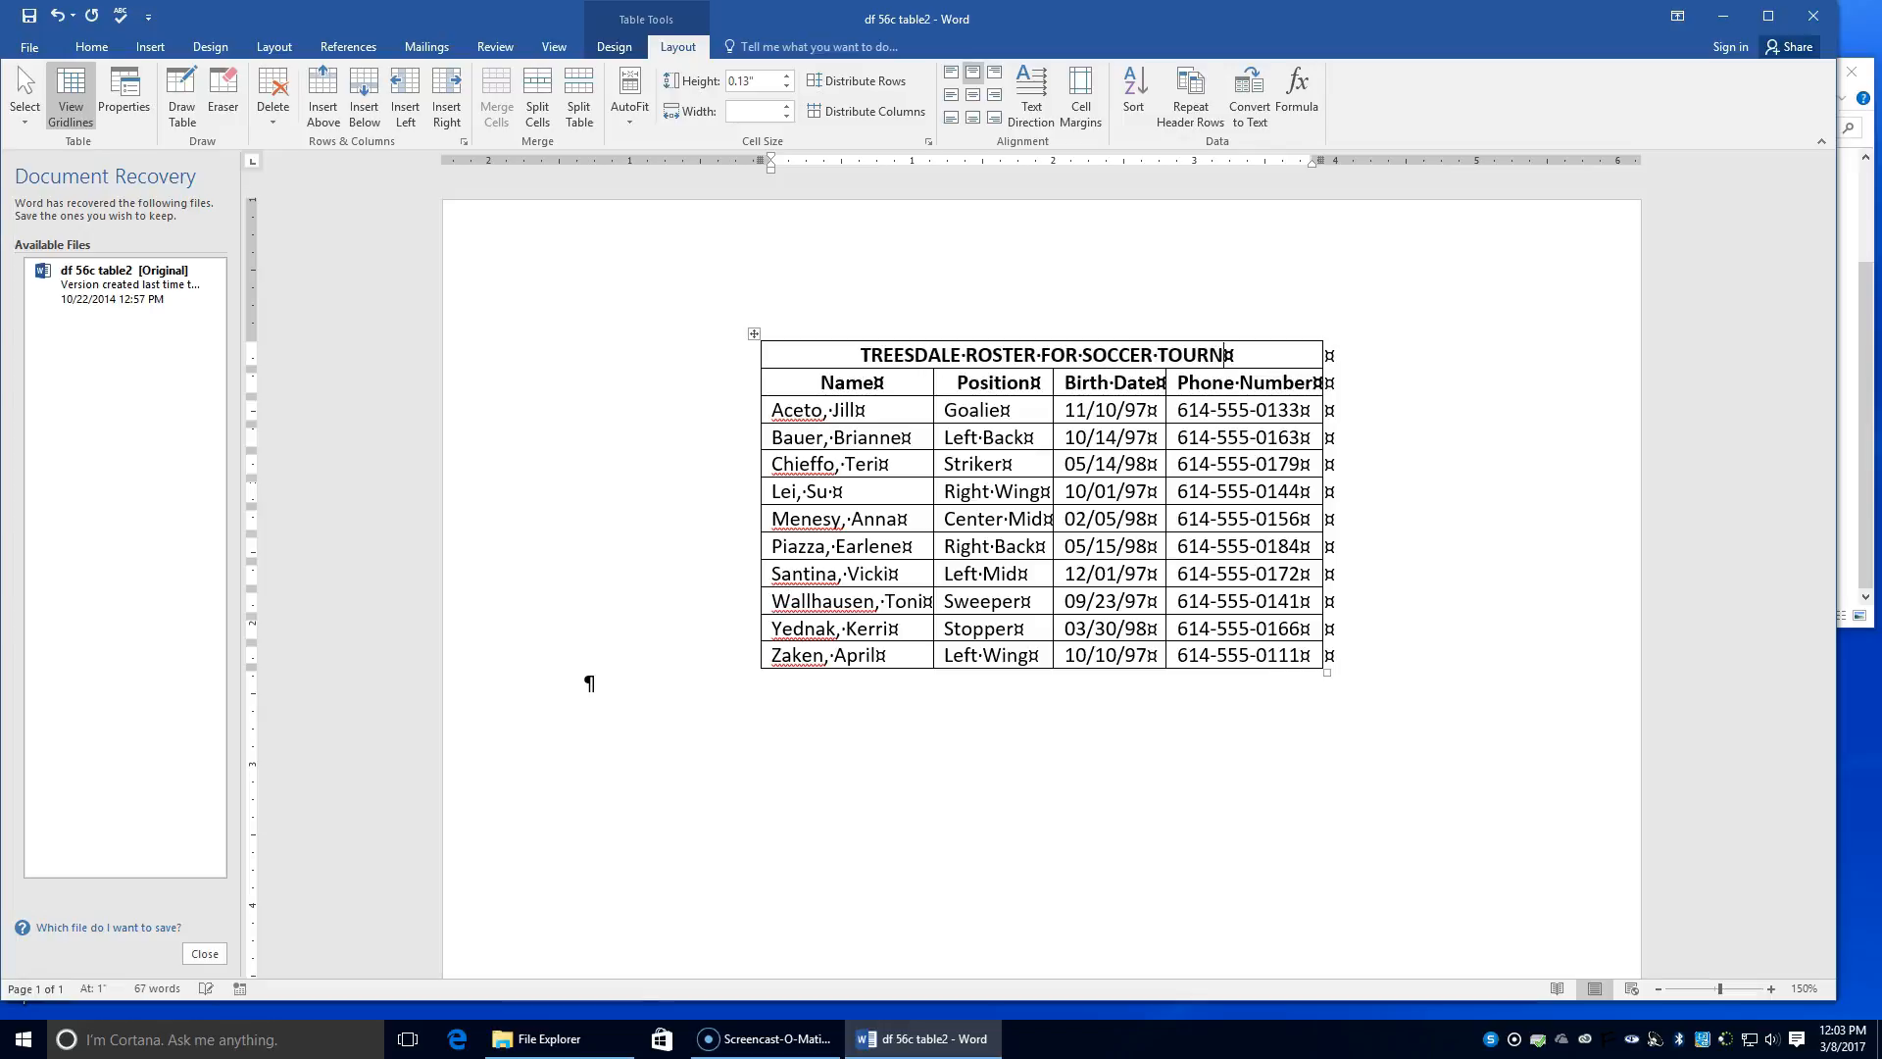
pyautogui.write('AMENT')
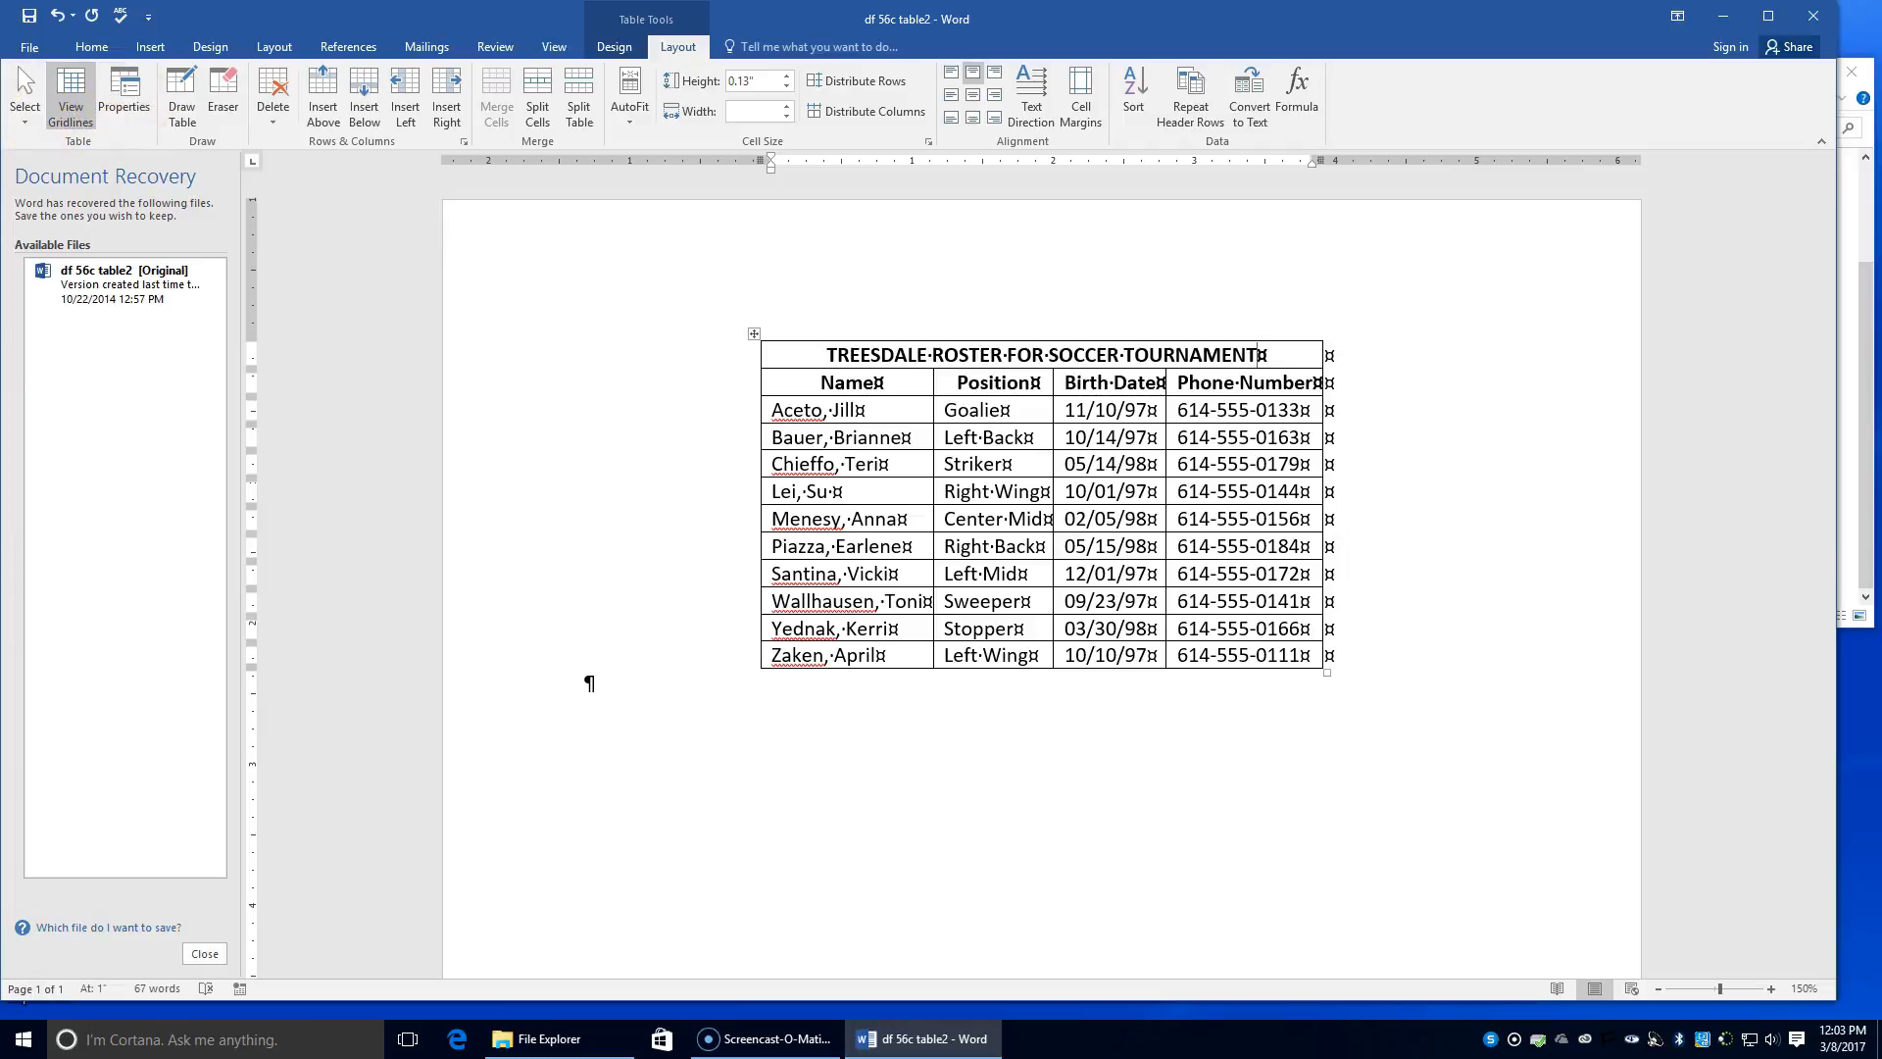
# Step: Set the page's vertical alignment to Center in Page Setup's Layout settings
pyautogui.click(274, 47)
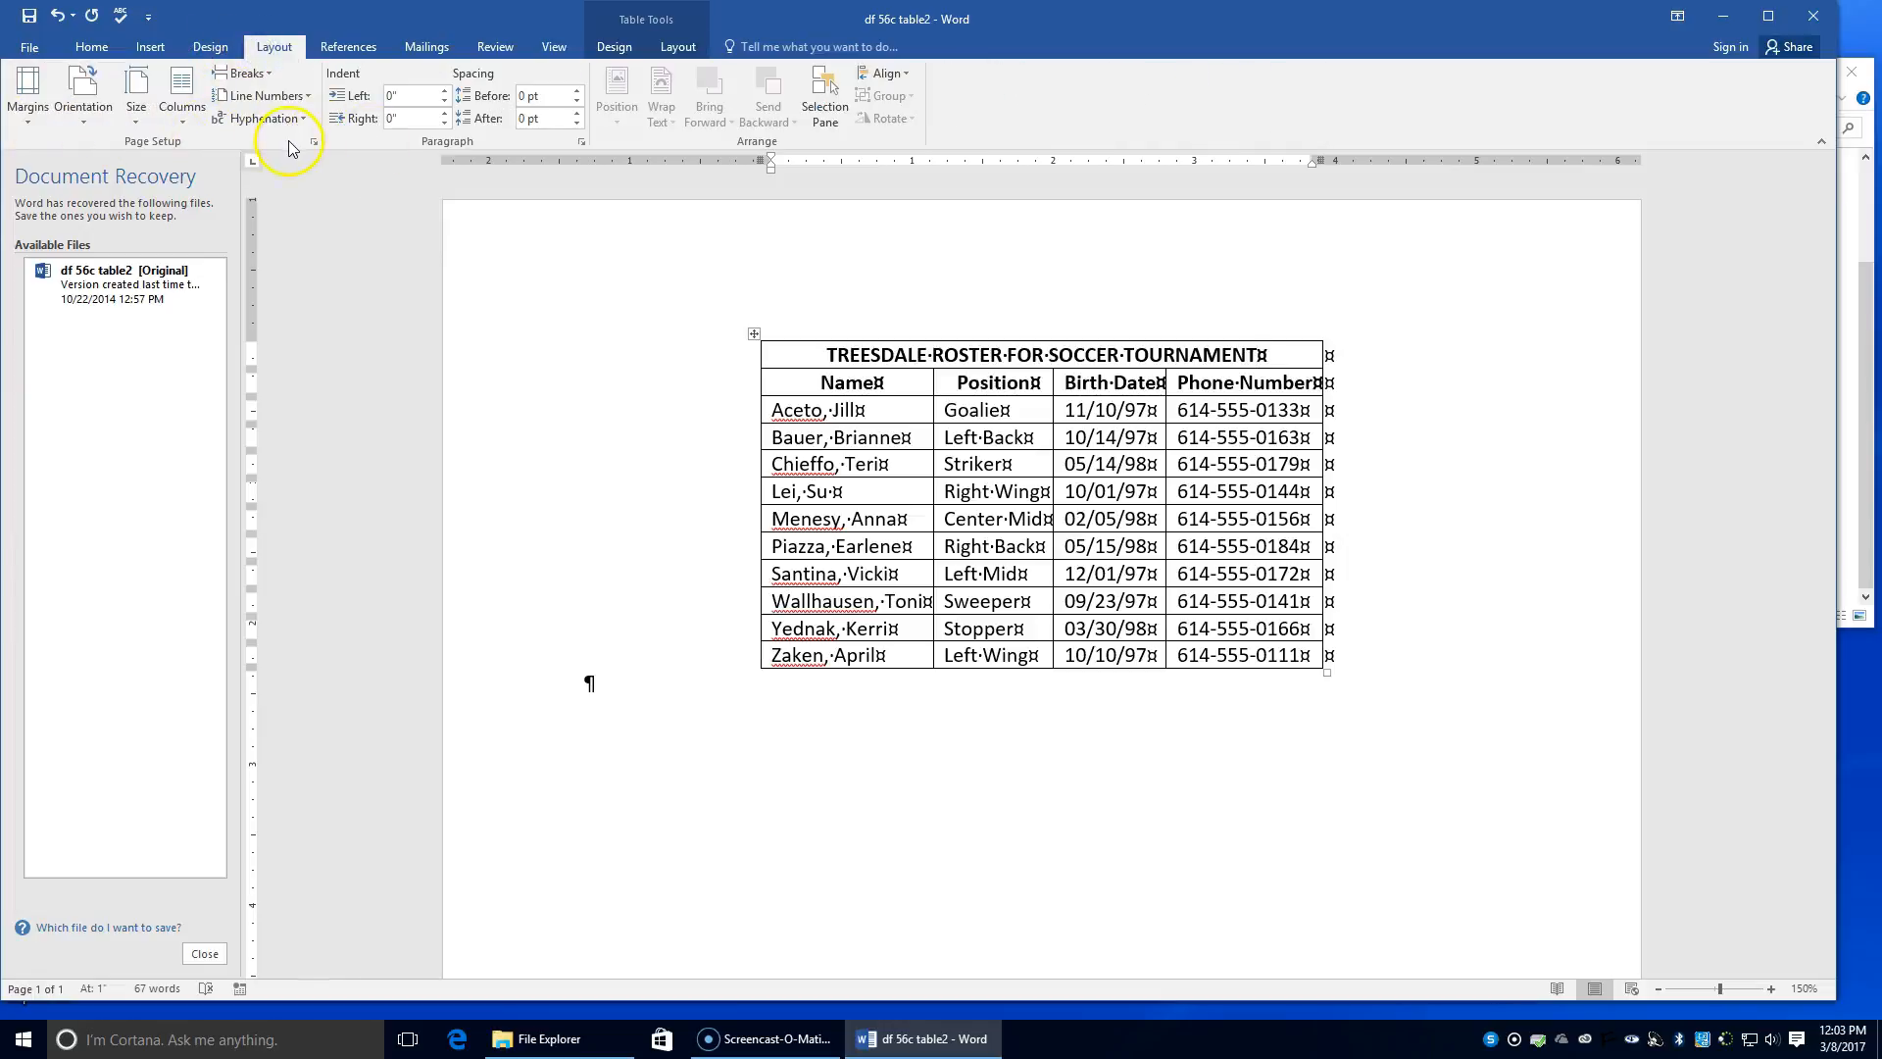
pyautogui.click(313, 144)
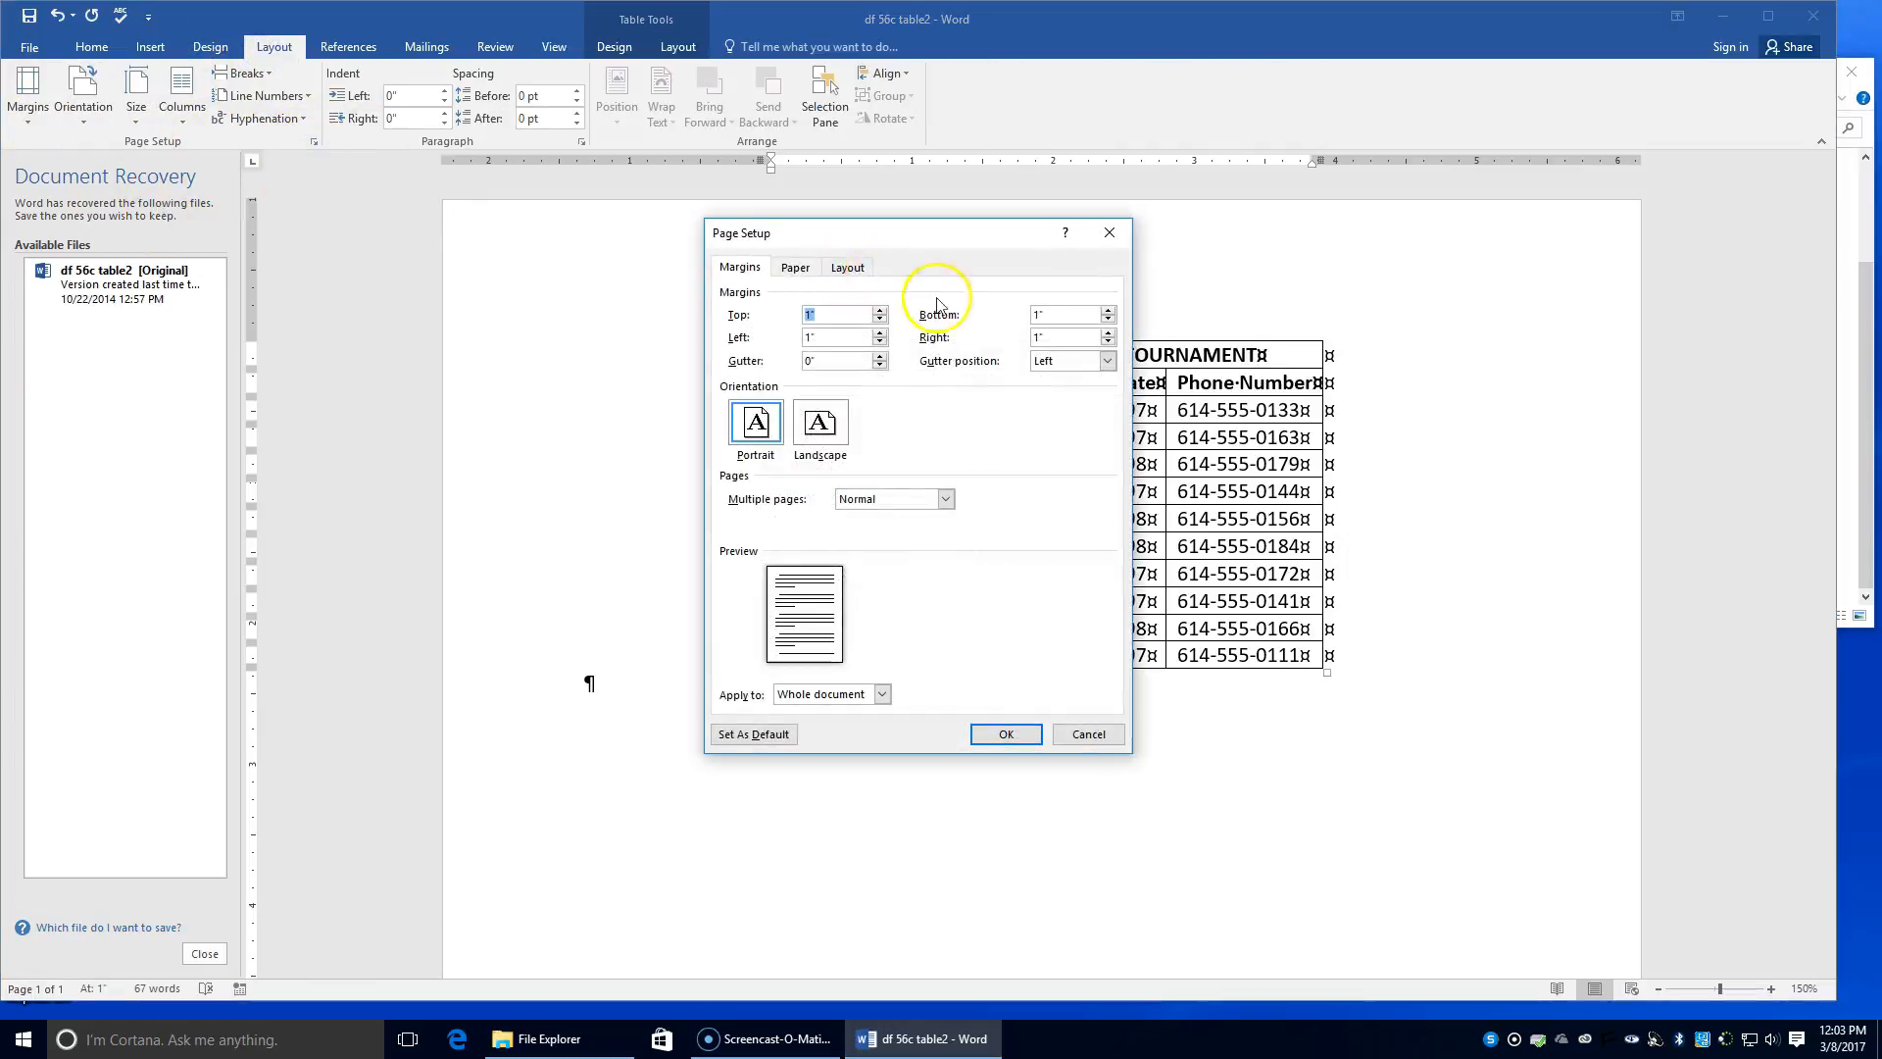
pyautogui.click(851, 267)
pyautogui.click(845, 490)
pyautogui.click(857, 521)
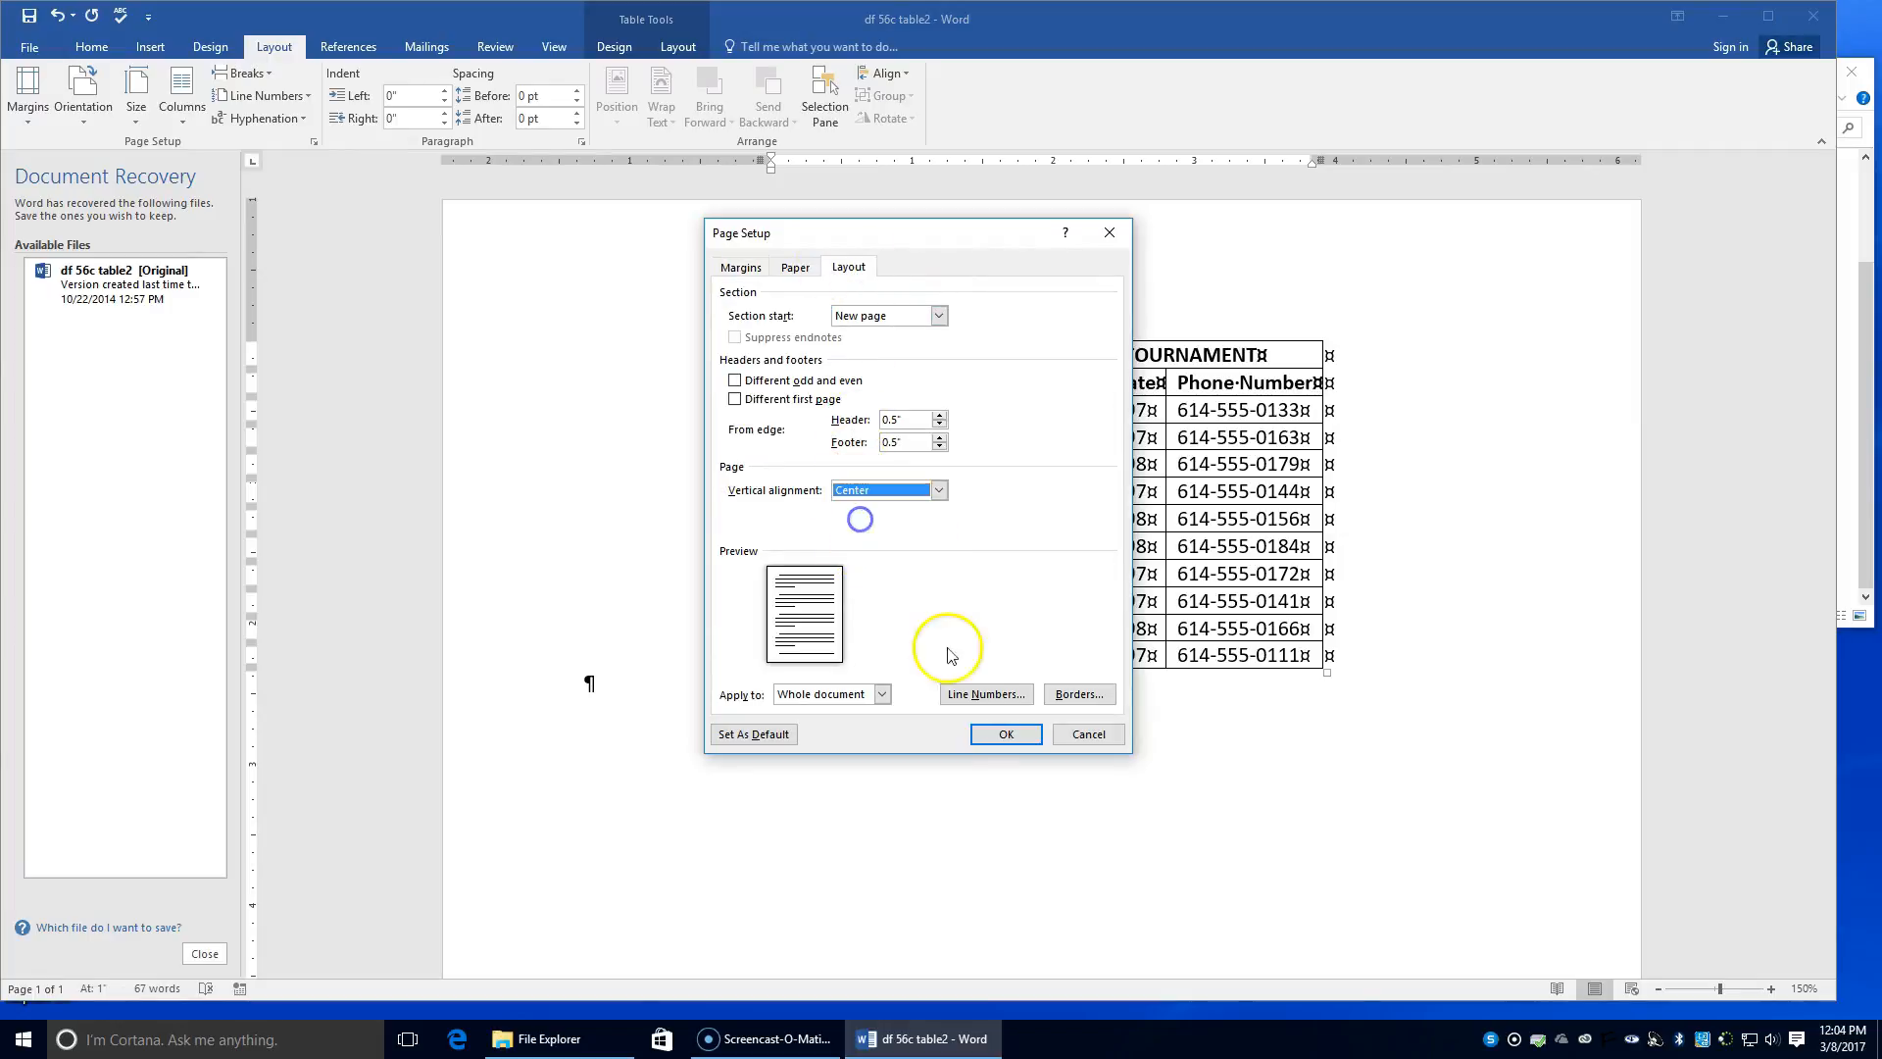
pyautogui.click(986, 742)
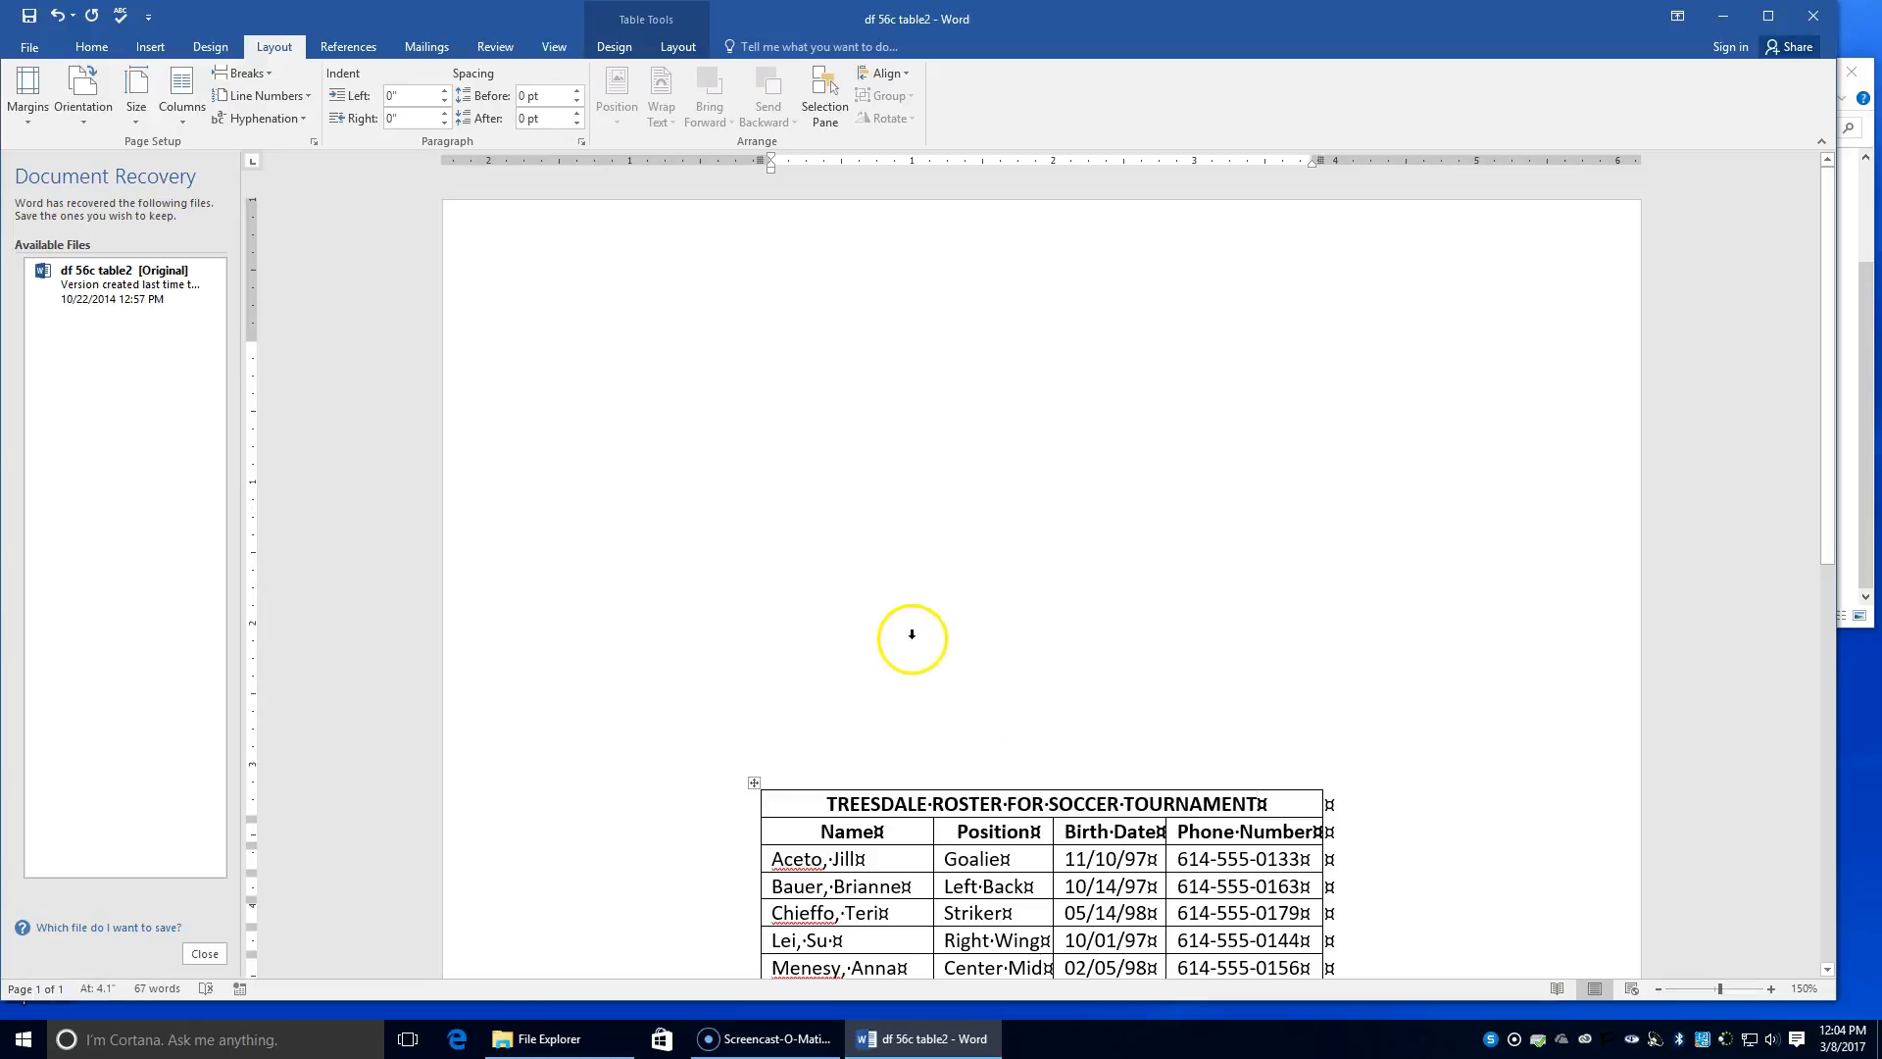
pyautogui.scroll(-3, 907, 642)
pyautogui.scroll(3, 903, 648)
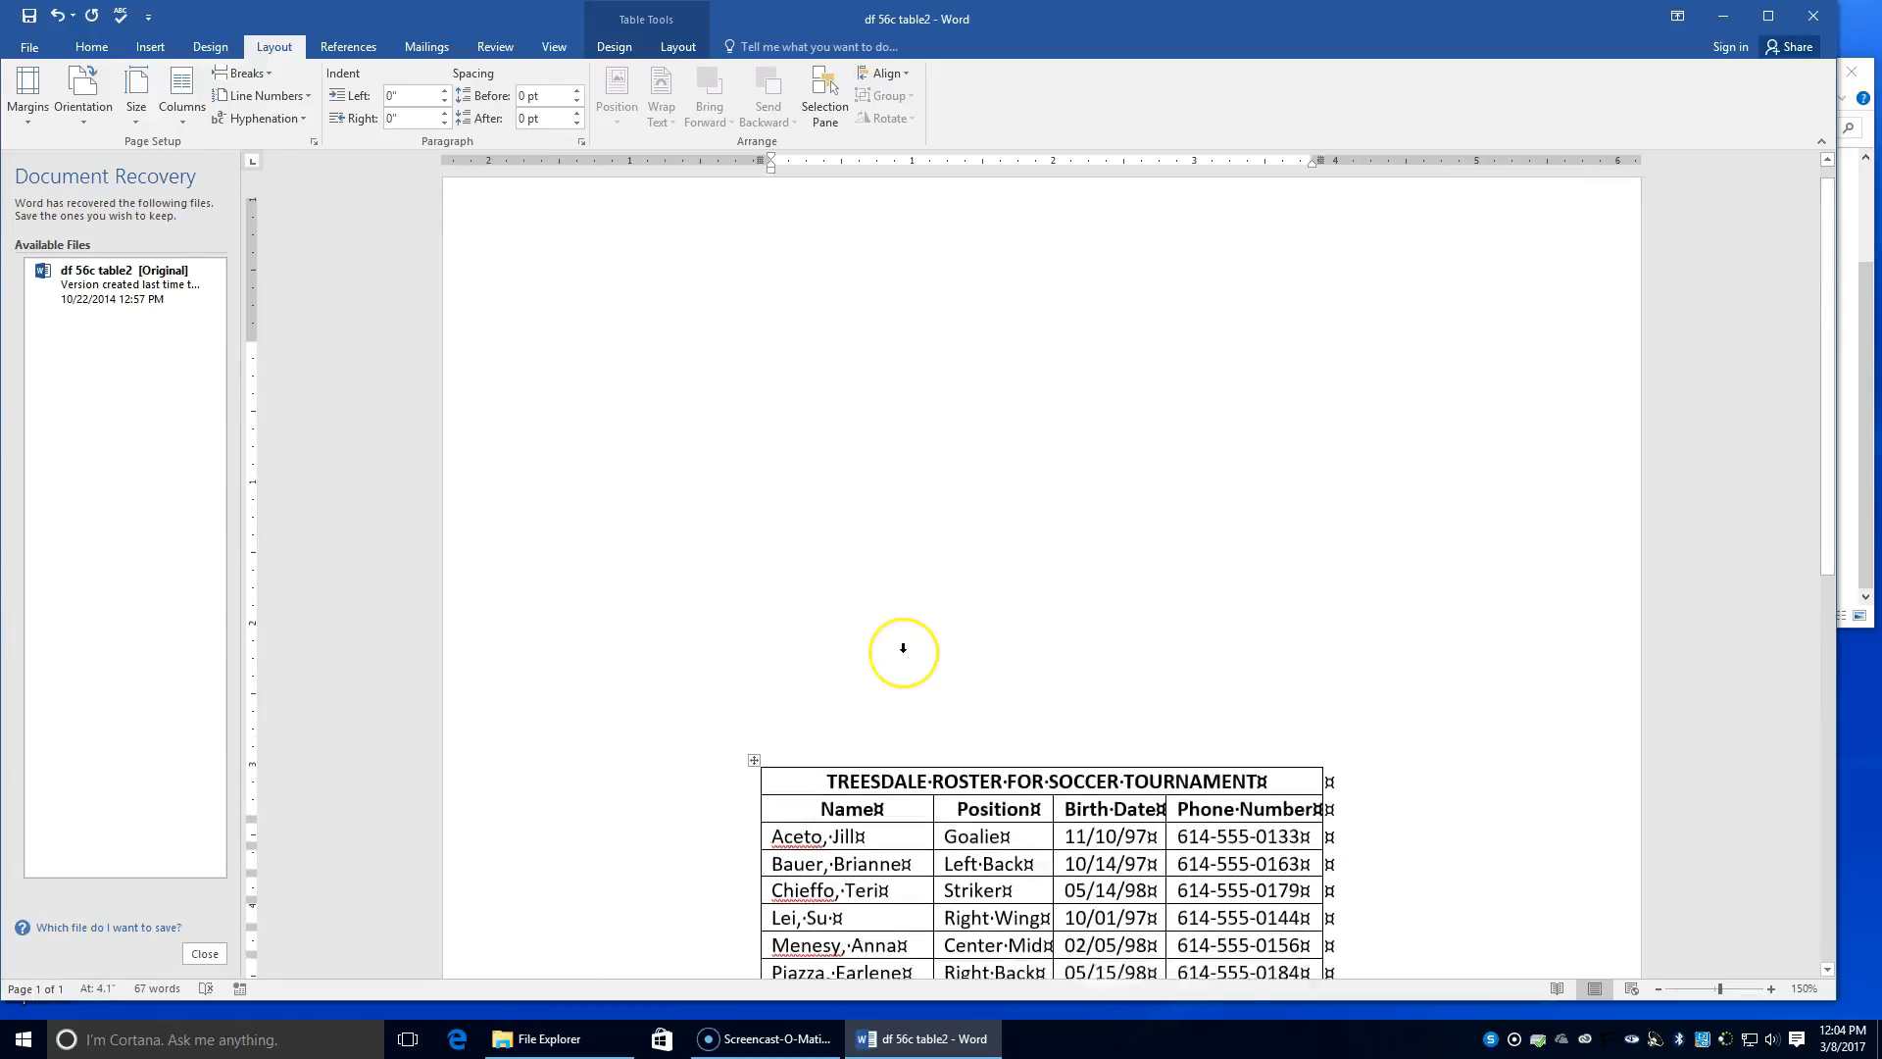
pyautogui.scroll(1, 903, 648)
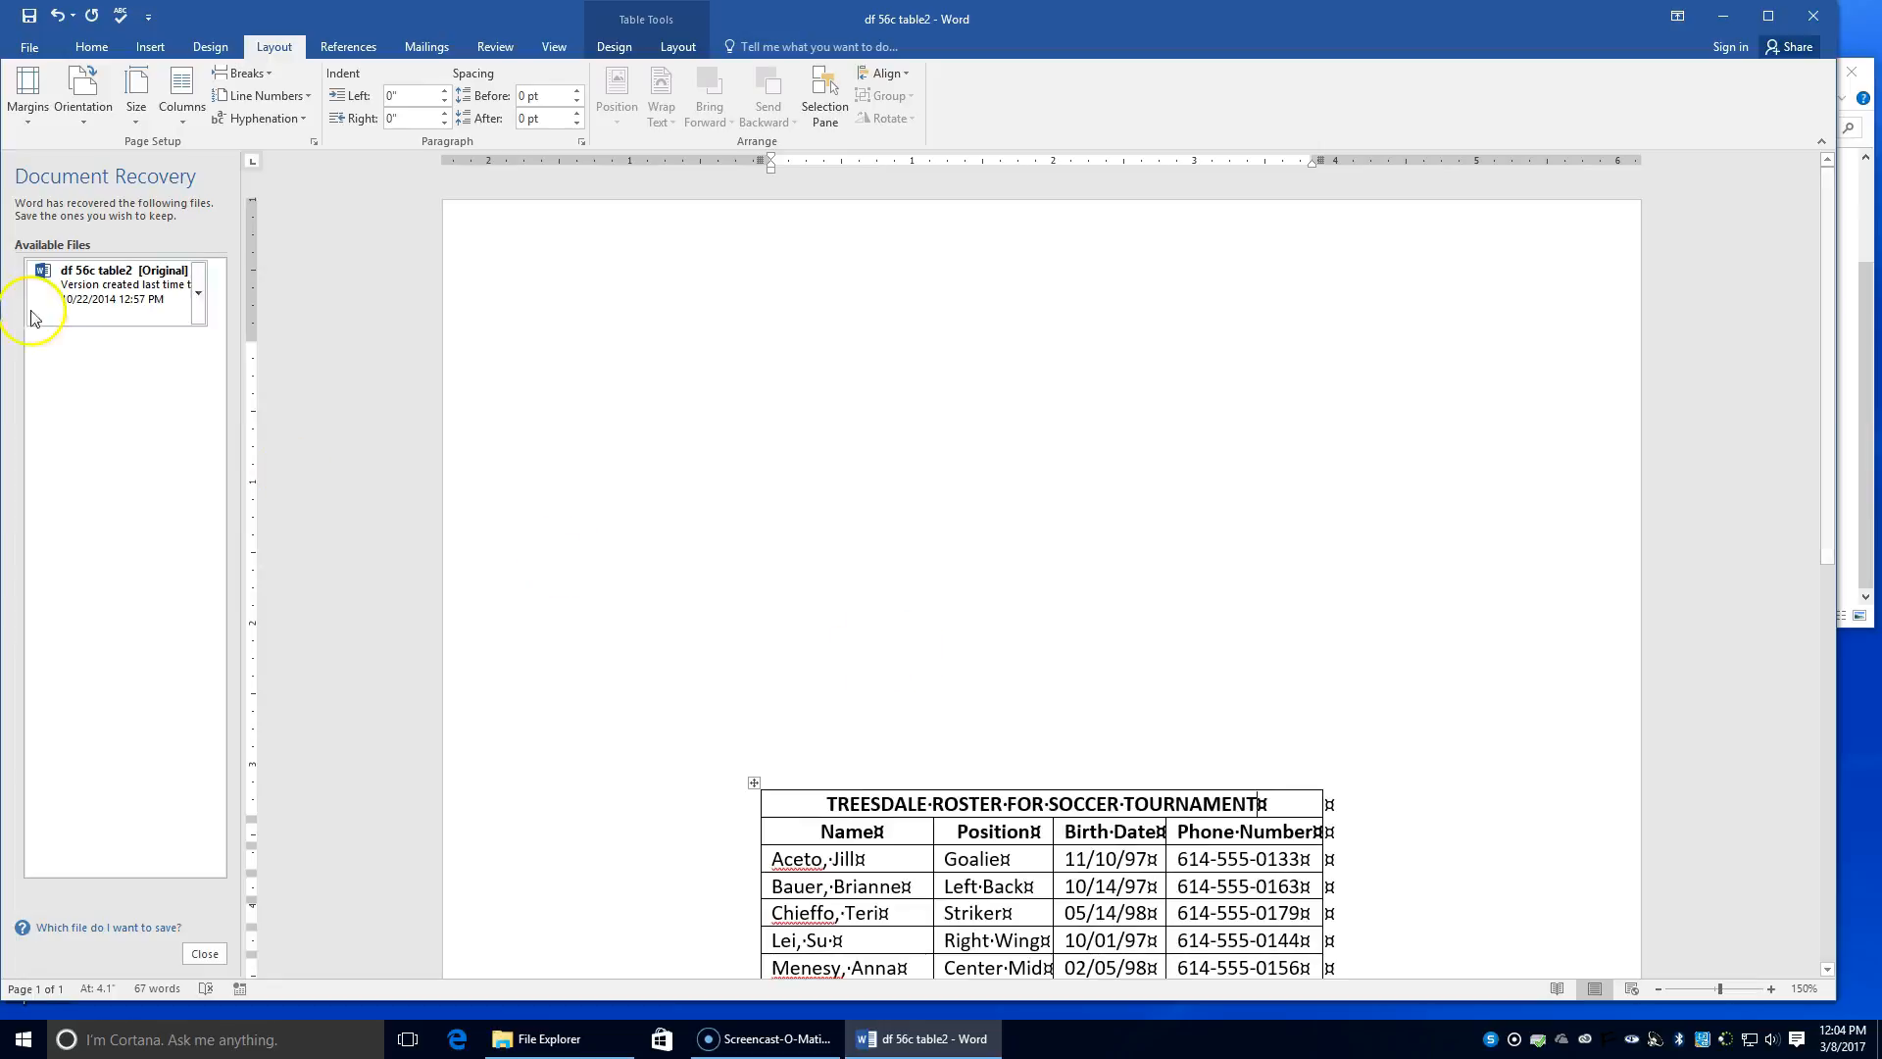
# Step: Save a copy in the Chapter 7 folder, renamed from 'df 56c table2' to '56c table2'
pyautogui.click(29, 47)
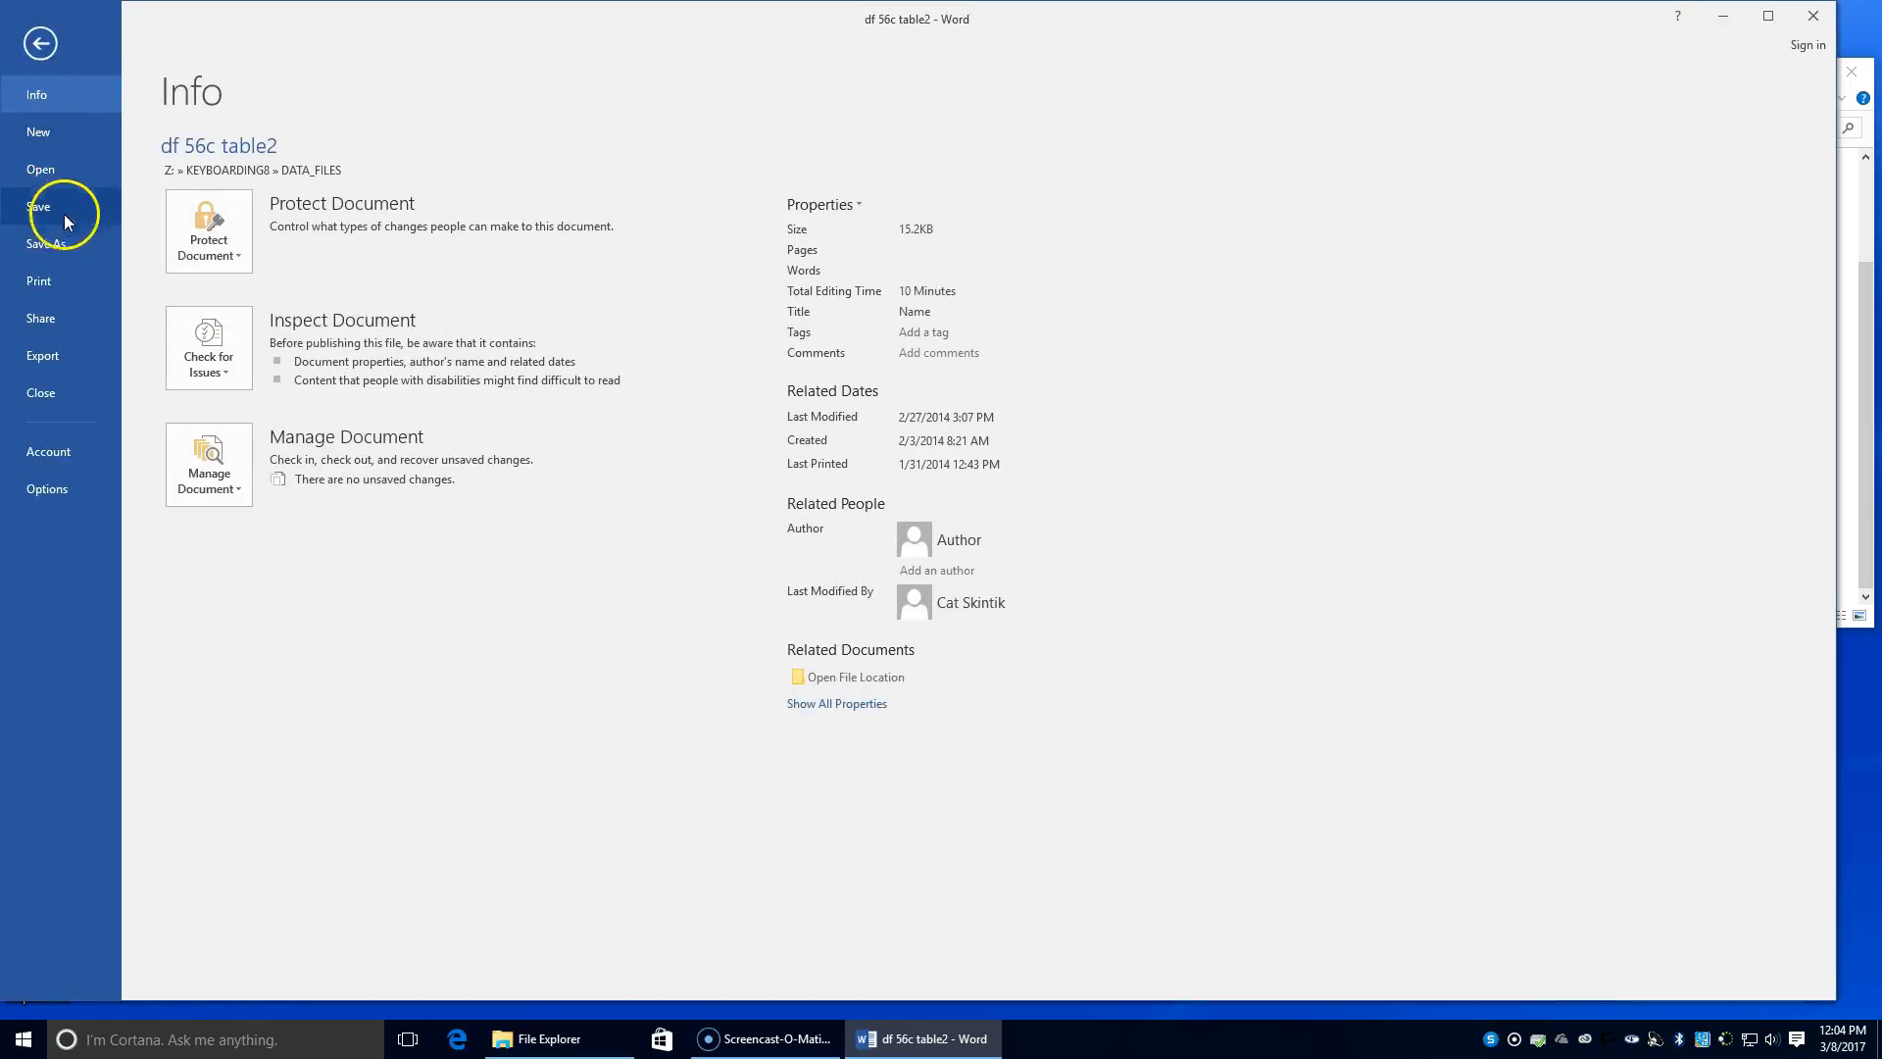
pyautogui.click(51, 245)
pyautogui.click(668, 357)
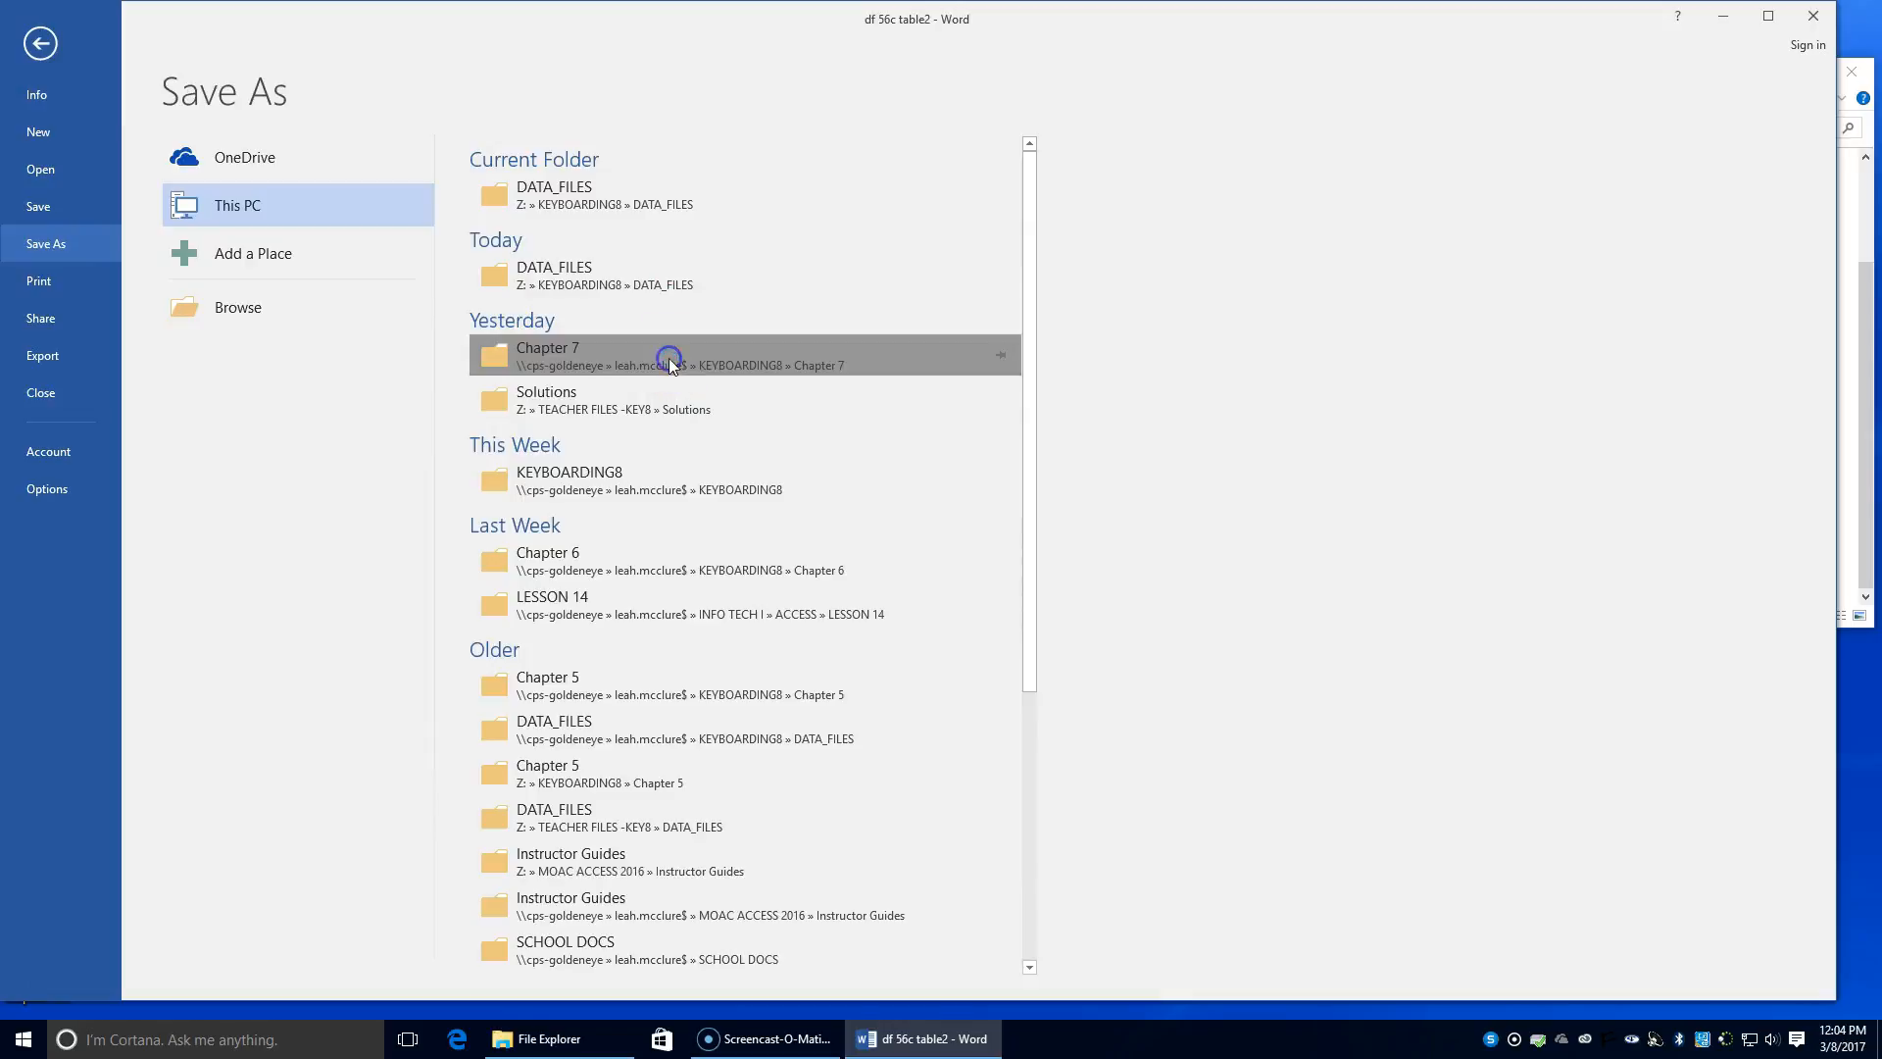
pyautogui.click(150, 392)
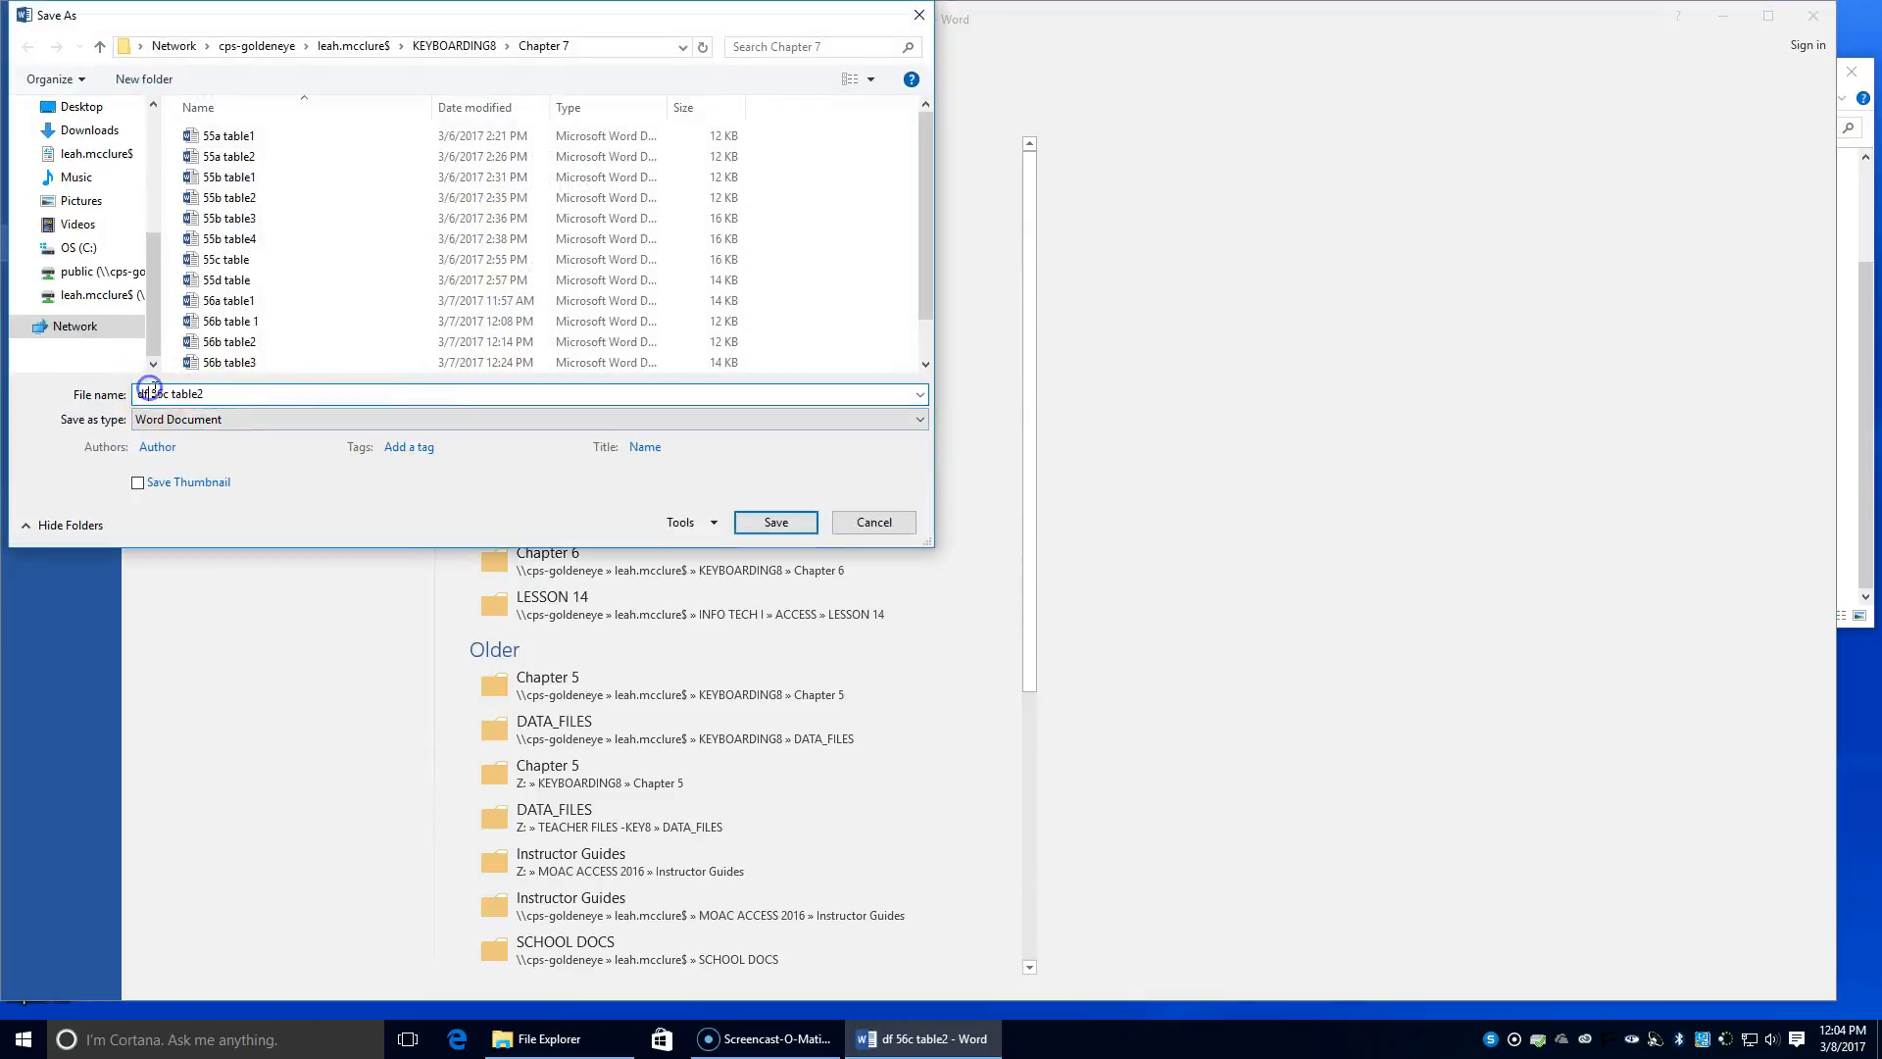
pyautogui.moveTo(152, 392); pyautogui.dragTo(81, 395)
pyautogui.press('BackSpace')
pyautogui.click(776, 521)
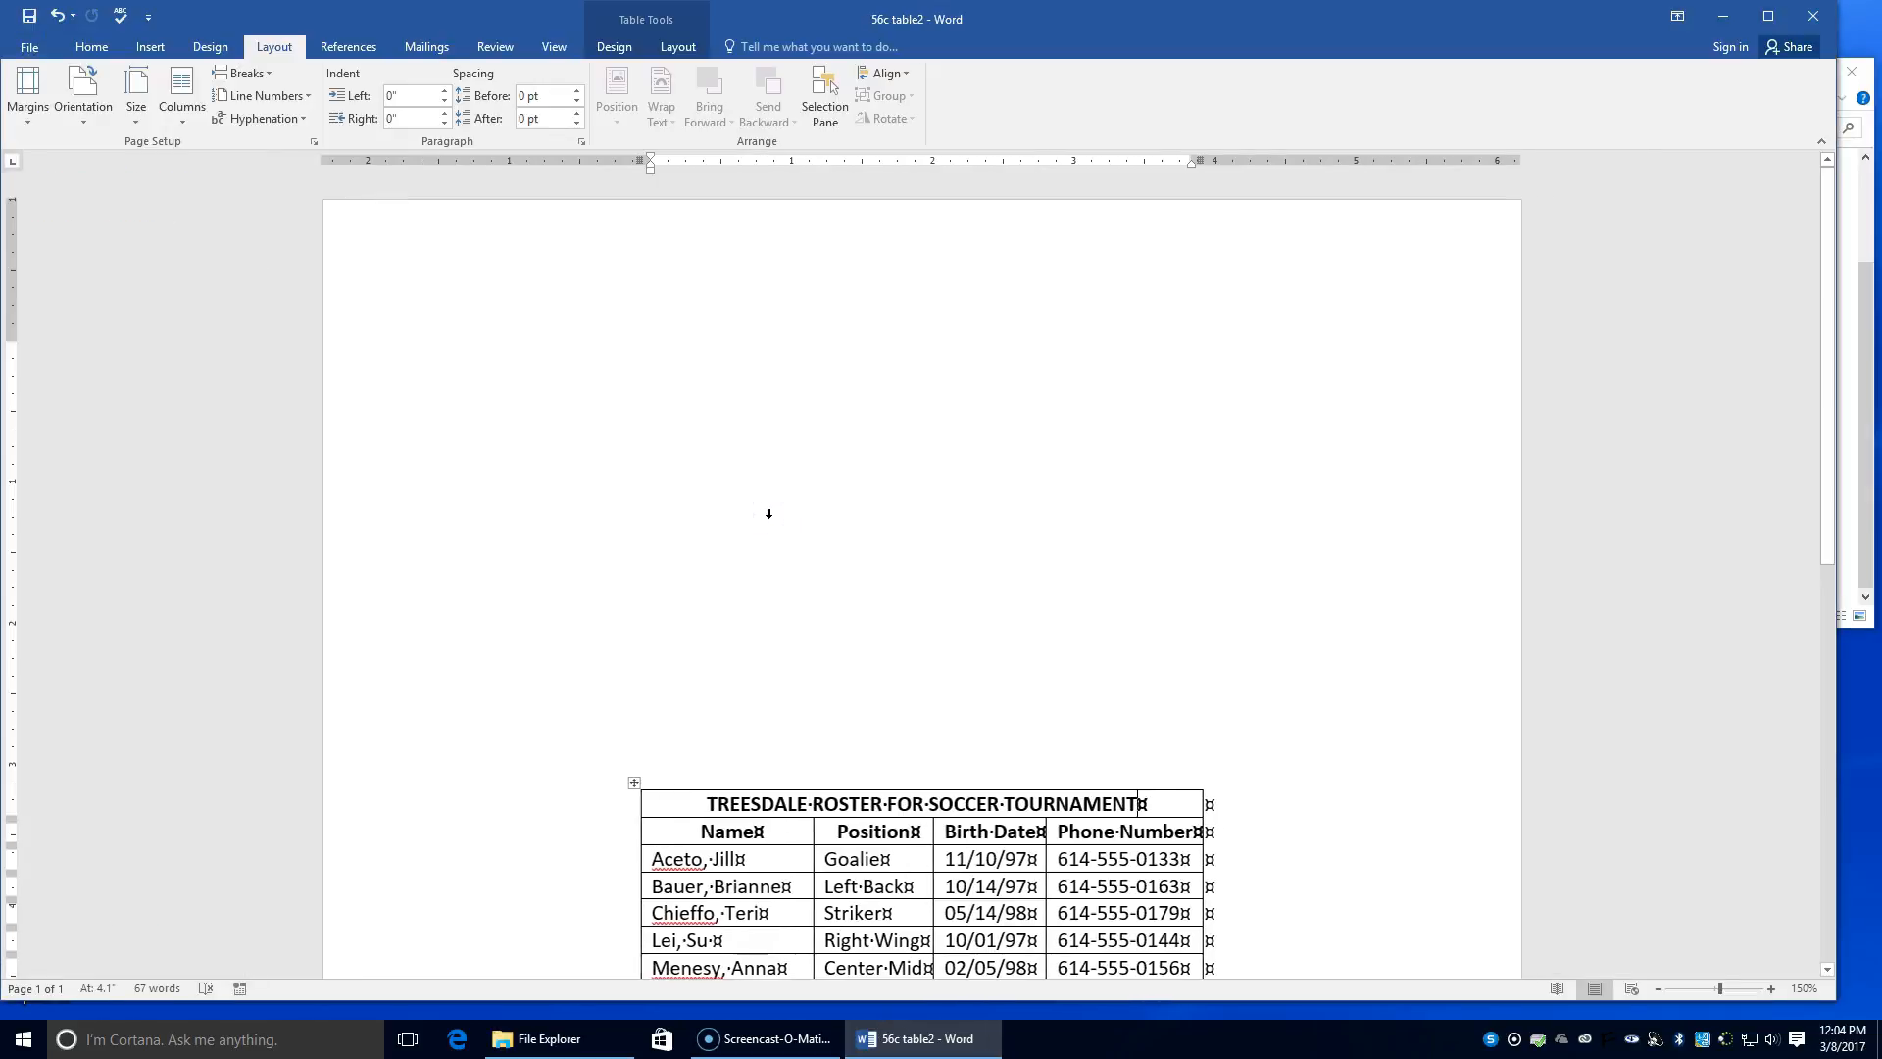